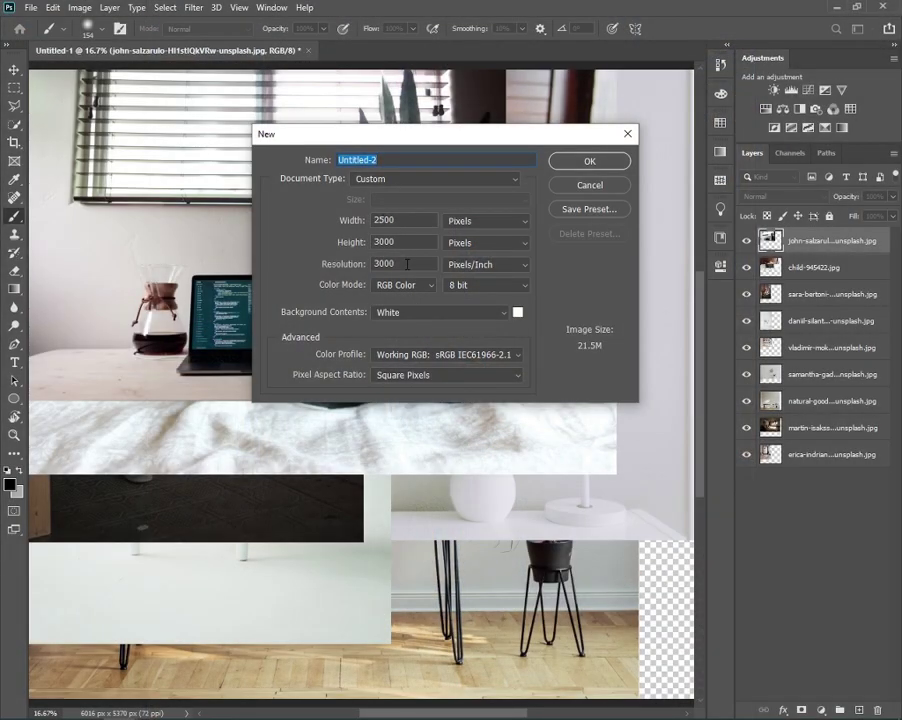
- Create a 2500 × 3000 px document, then show only the door room photo layer in Untitled-1
click(600, 161)
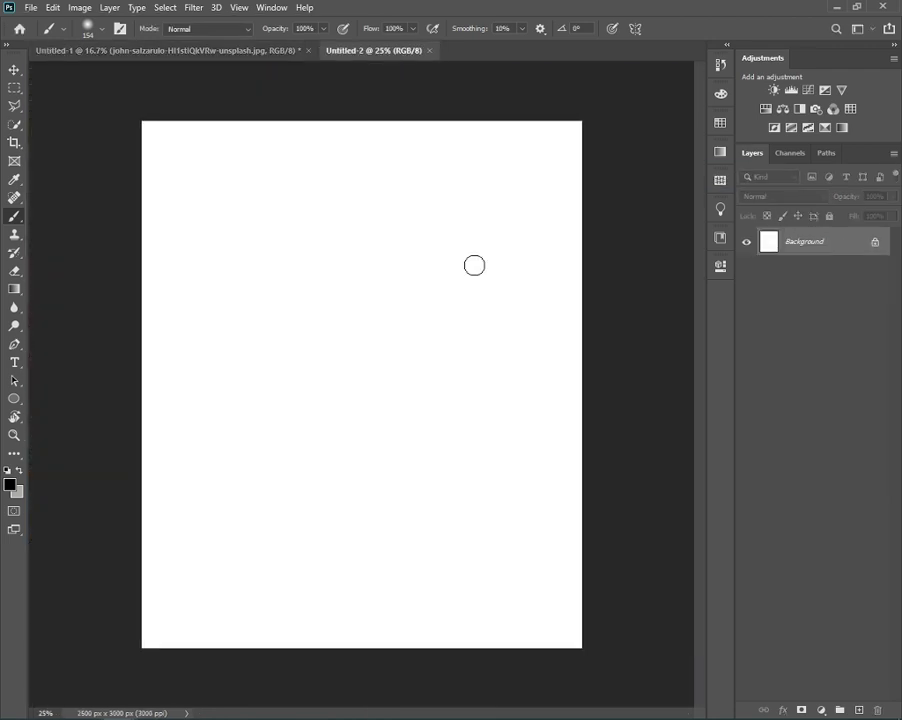
key(v)
click(231, 52)
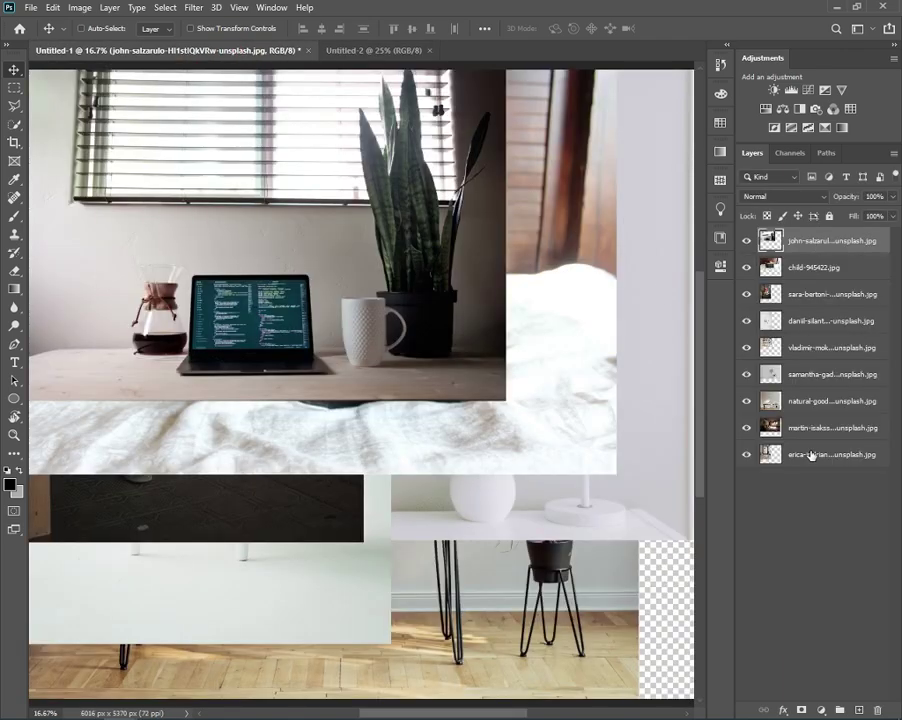
alt+click(747, 456)
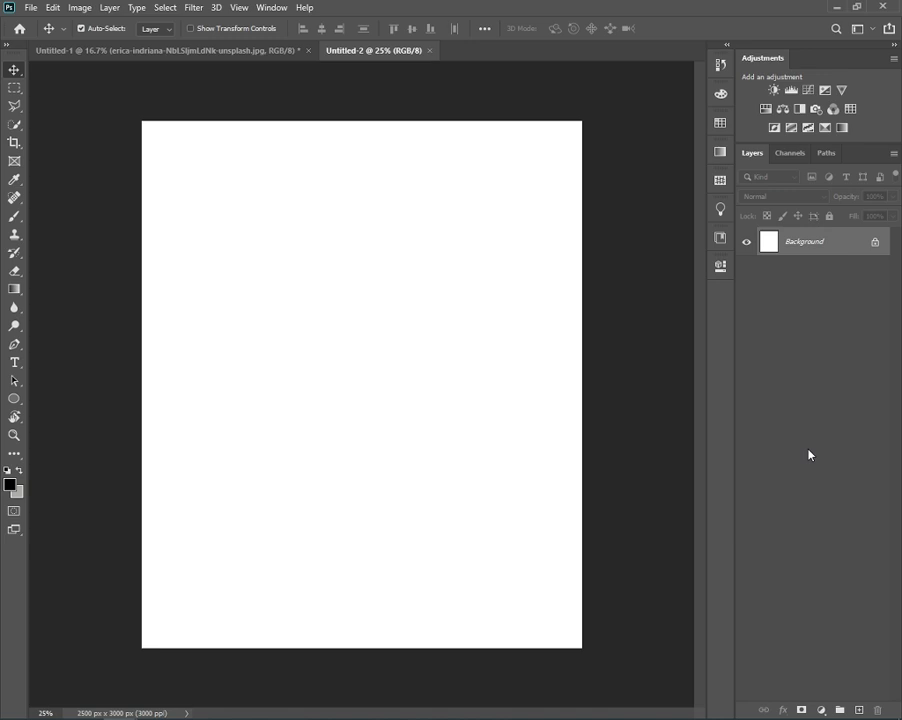
- Copy the hallway photo into Untitled-2, scaled to 87.91% and centred to fill the canvas
drag(818, 464, 809, 455)
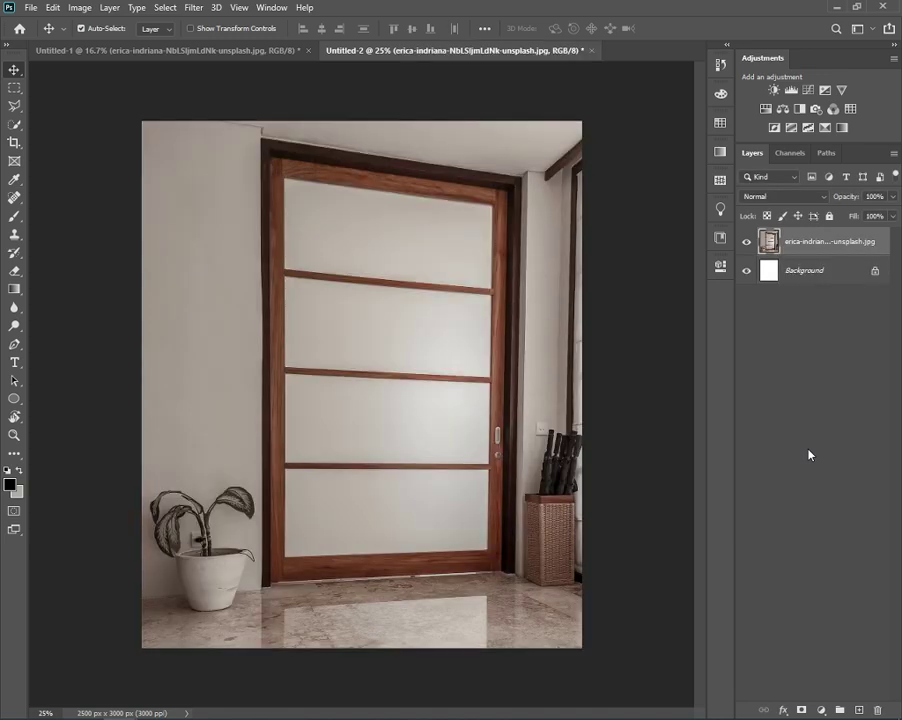
key(ctrl+t)
drag(526, 530, 505, 530)
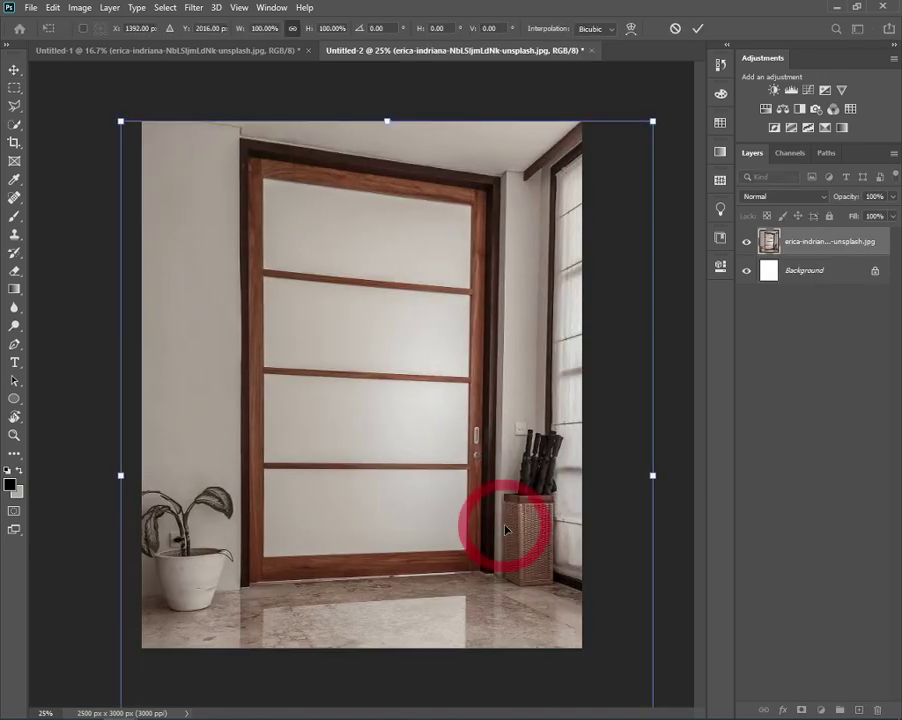
scroll(350, 378, down, 2)
mouse_move(378, 186)
mouse_down()
mouse_move(382, 354)
mouse_move(386, 336)
mouse_up()
drag(523, 392, 536, 401)
drag(455, 441, 452, 411)
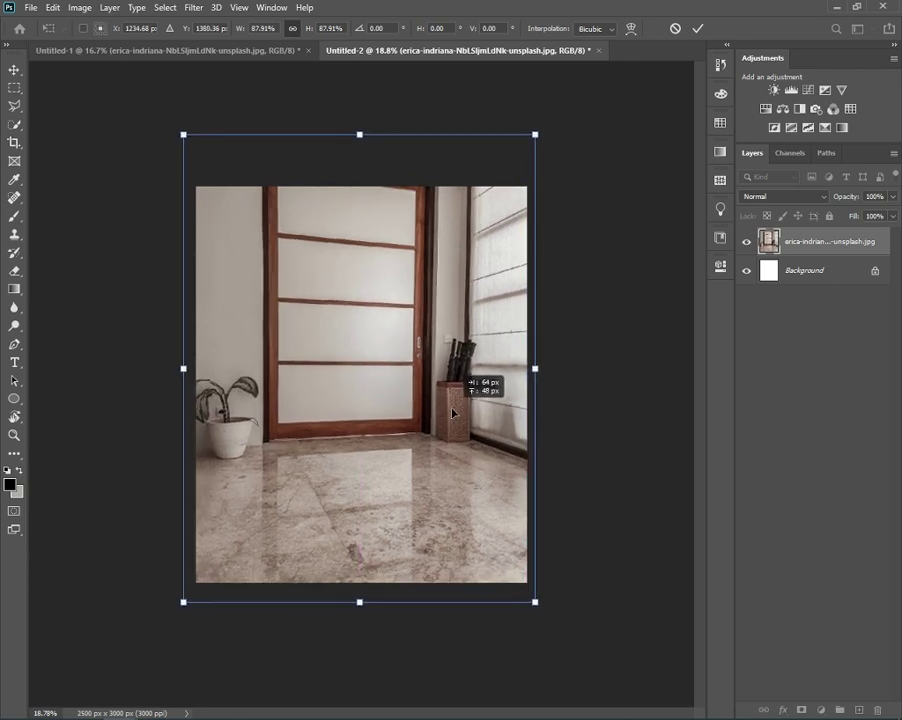
drag(452, 411, 453, 411)
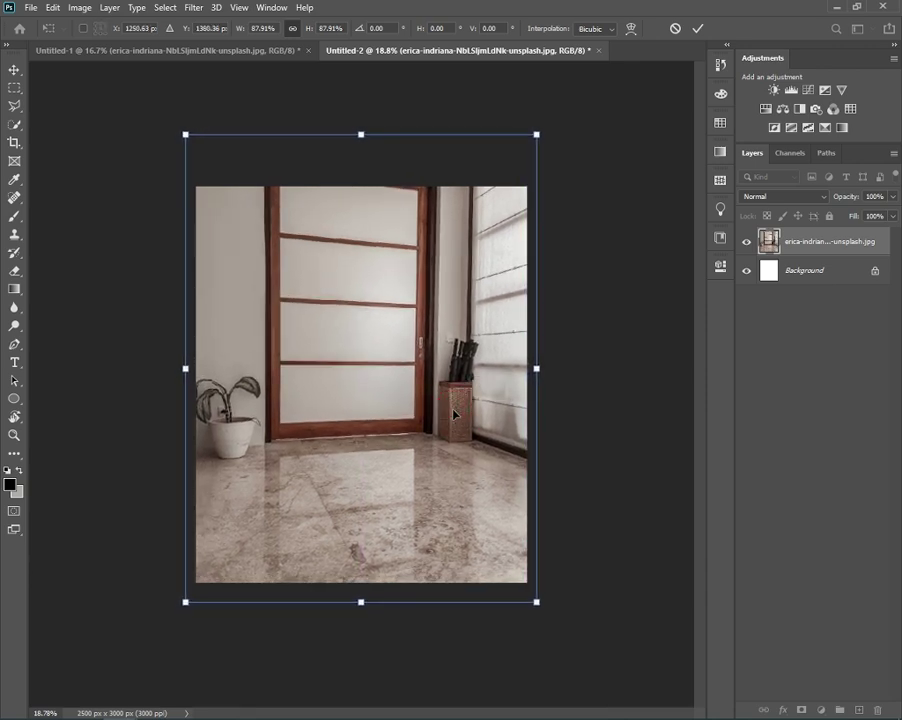
key(Return)
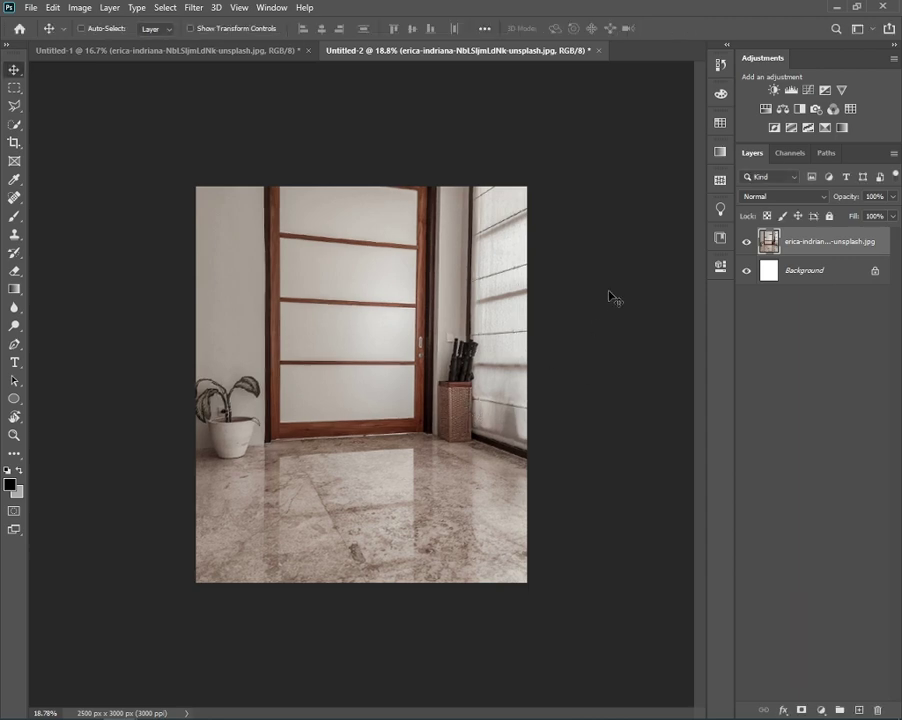
- Outline the door and left wall above the floor line with the Polygonal Lasso
scroll(392, 410, up, 3)
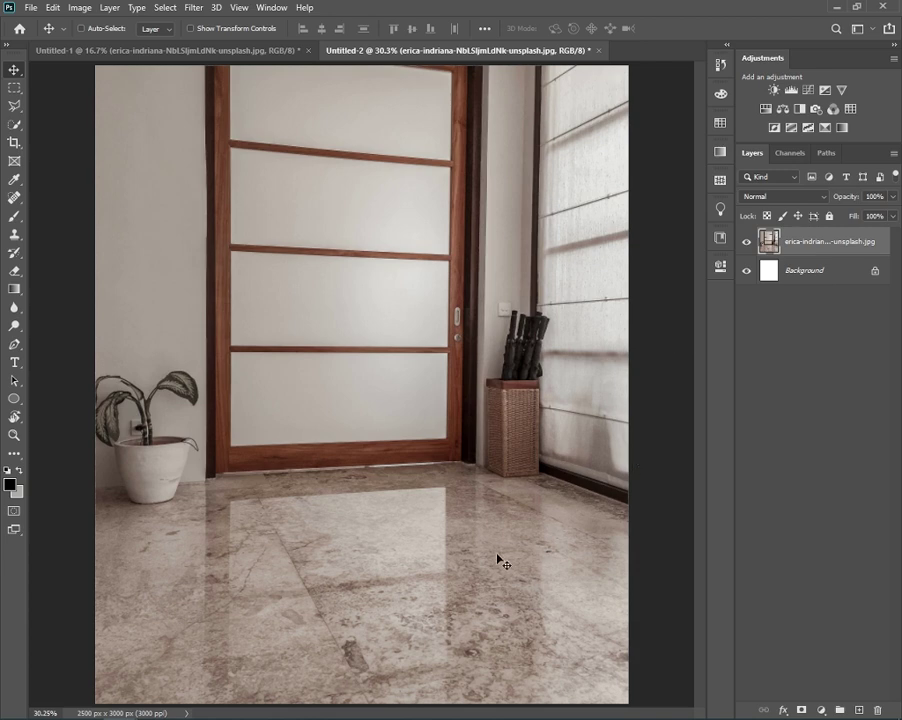
key(l)
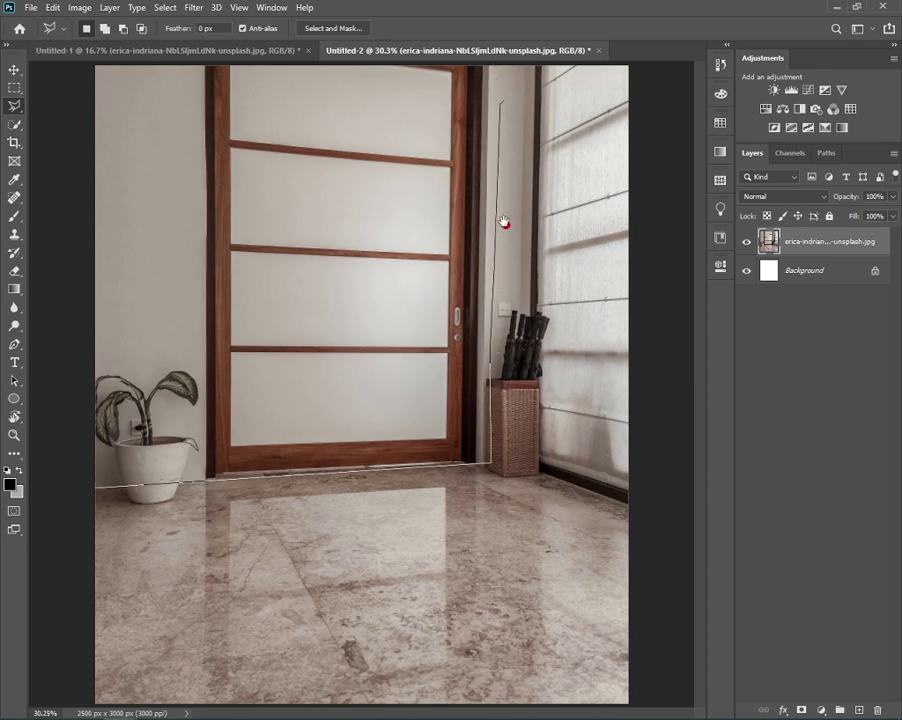
key(ctrl+minus)
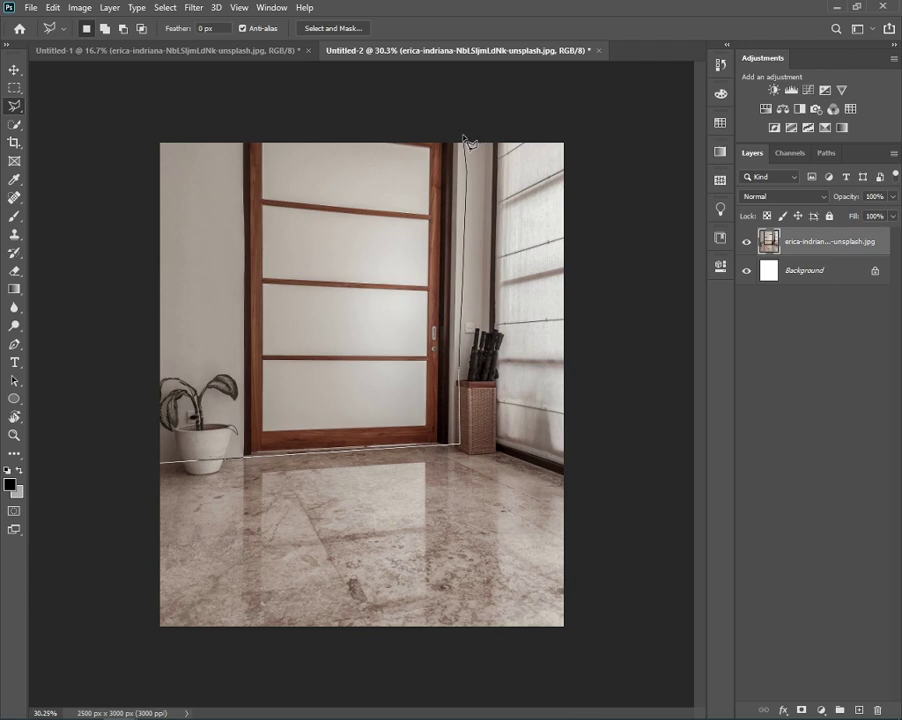
click(150, 130)
double_click(141, 296)
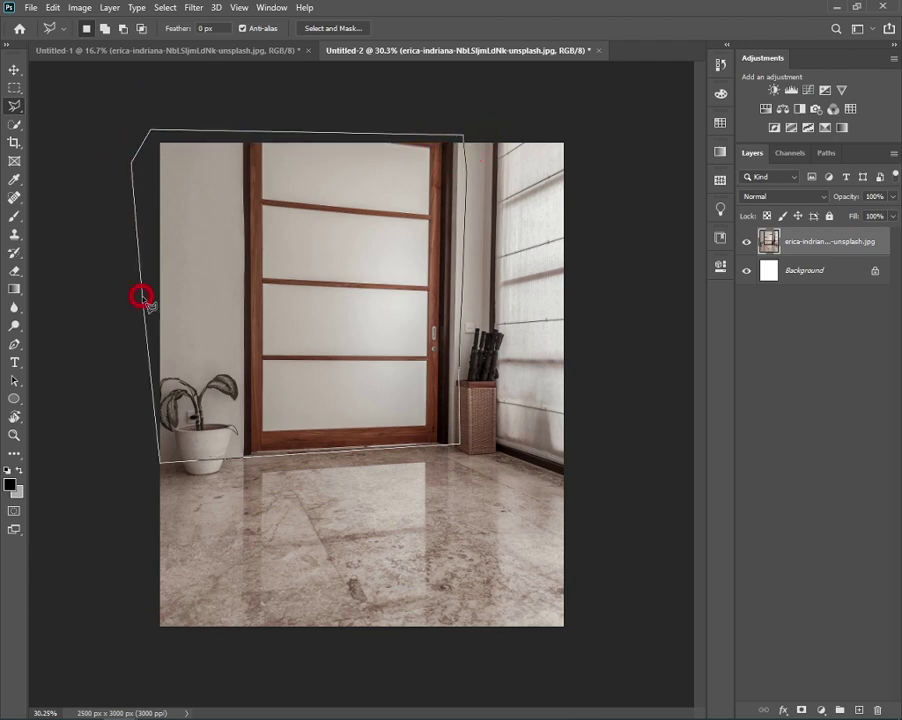
- Sample the beige wall colour and paint the selection on a new layer, then deselect
key(b)
alt+click(216, 310)
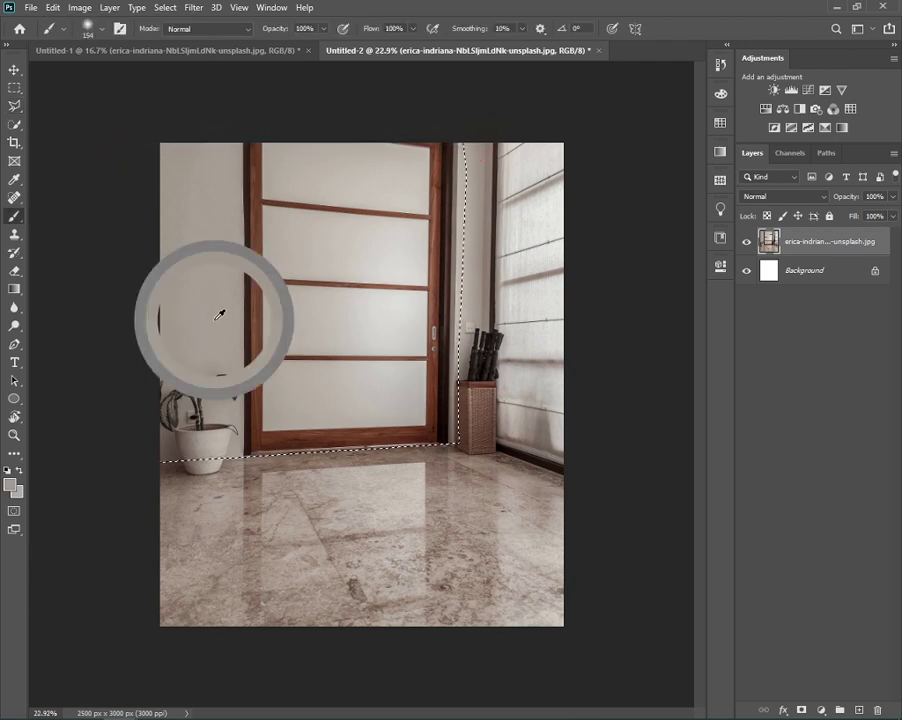
mouse_move(178, 385)
mouse_down()
mouse_move(185, 448)
mouse_move(150, 398)
mouse_move(282, 252)
mouse_move(292, 326)
mouse_move(312, 372)
mouse_move(420, 368)
mouse_move(453, 151)
mouse_move(400, 330)
mouse_move(330, 175)
mouse_up()
click(858, 710)
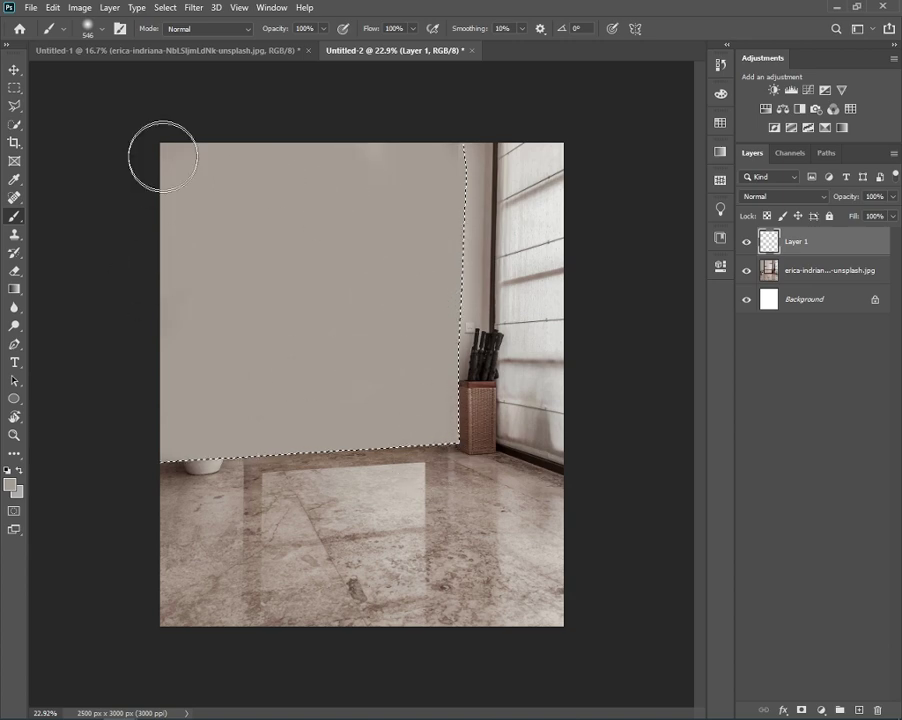
key(ctrl+d)
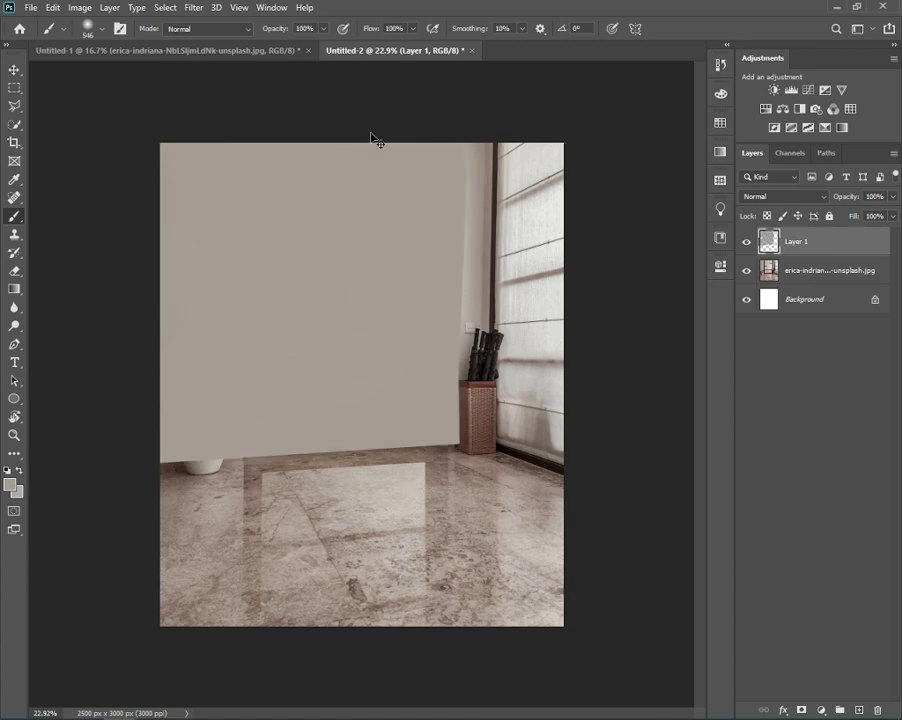
- Blend the beige paint along the pillar's left edge and the wall top
scroll(450, 232, up, 2)
scroll(366, 384, up, 2)
scroll(366, 389, up, 1)
drag(366, 389, 337, 305)
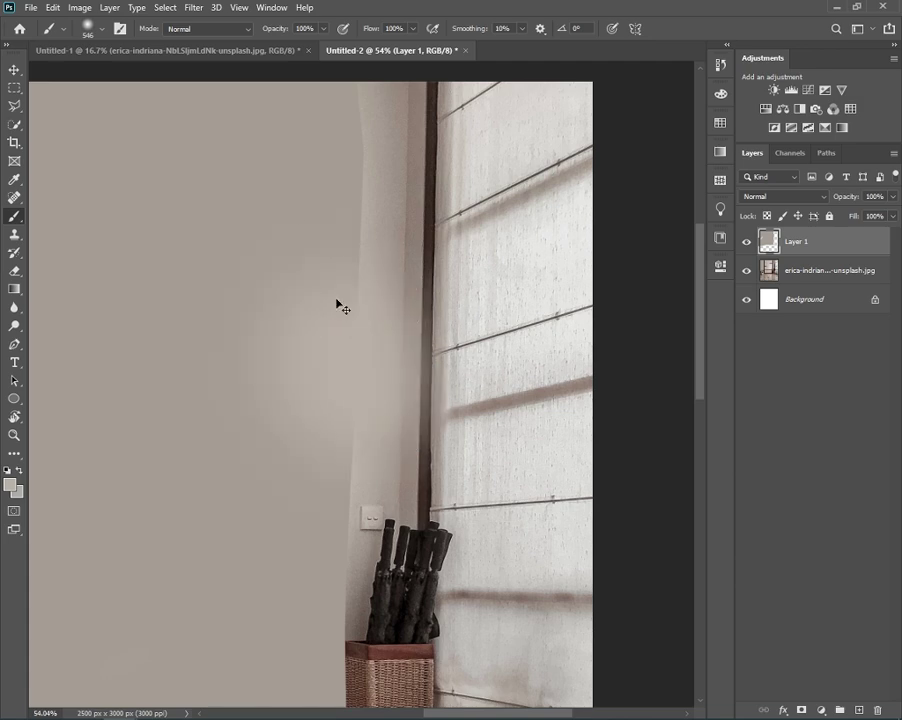
drag(349, 370, 362, 116)
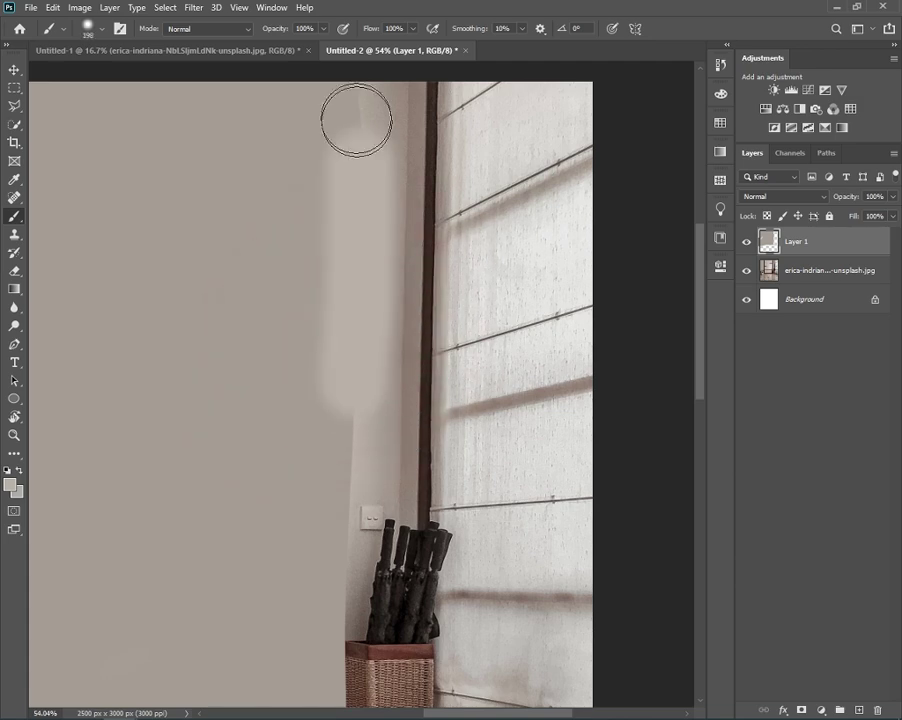
scroll(370, 350, up, 3)
drag(370, 350, 242, 334)
scroll(242, 334, down, 1)
scroll(261, 390, down, 3)
- Sample a lighter wall tone with a larger brush and set paint opacity to 17%
alt+click(274, 320)
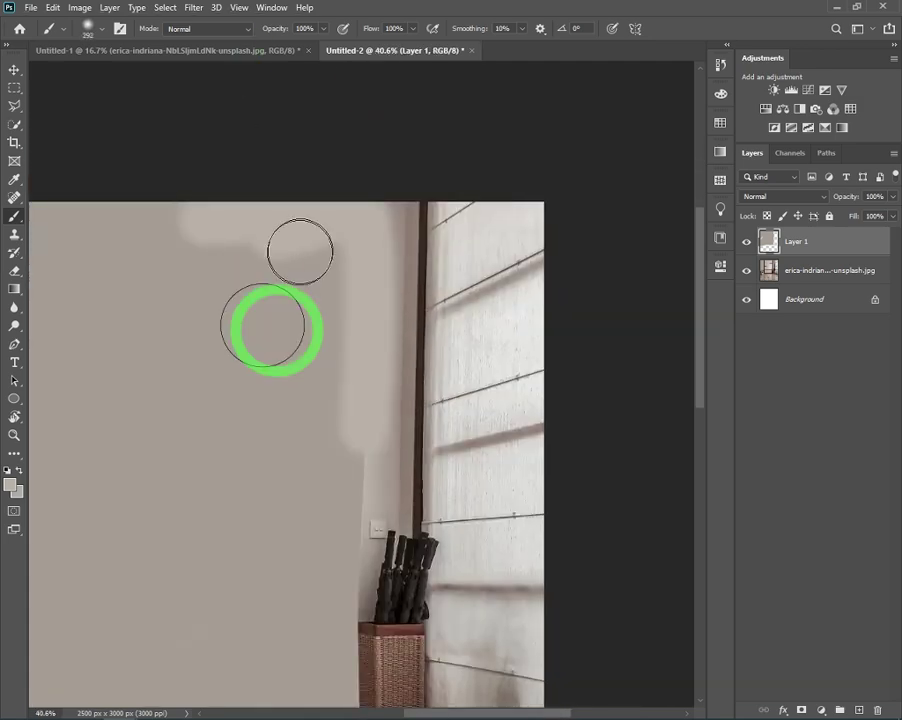
key(bracketright)
key(bracketright)
key(bracketright)
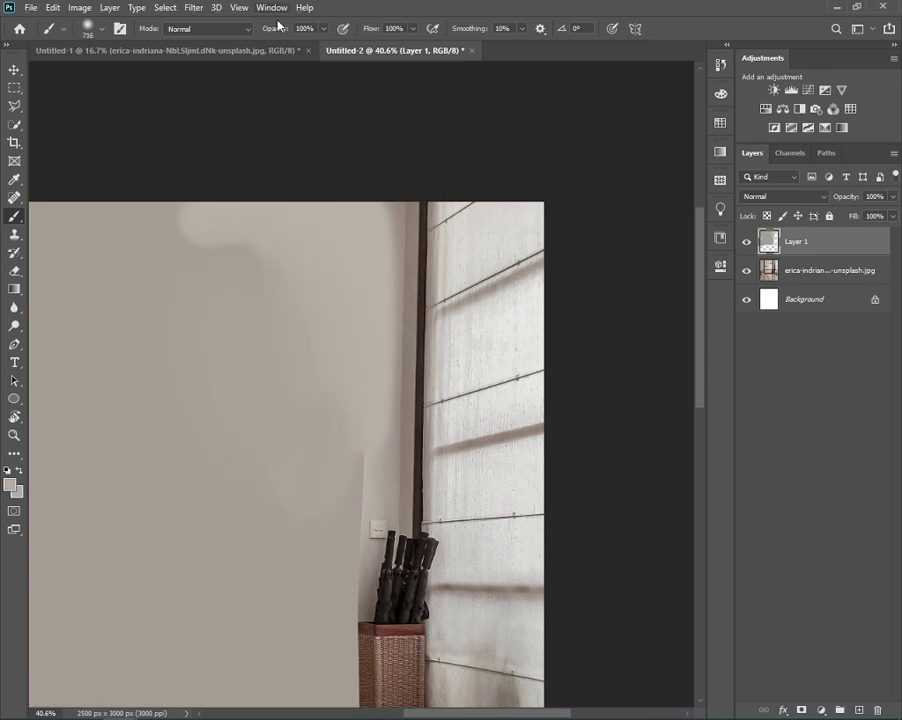
text(57)
scroll(277, 263, down, 3)
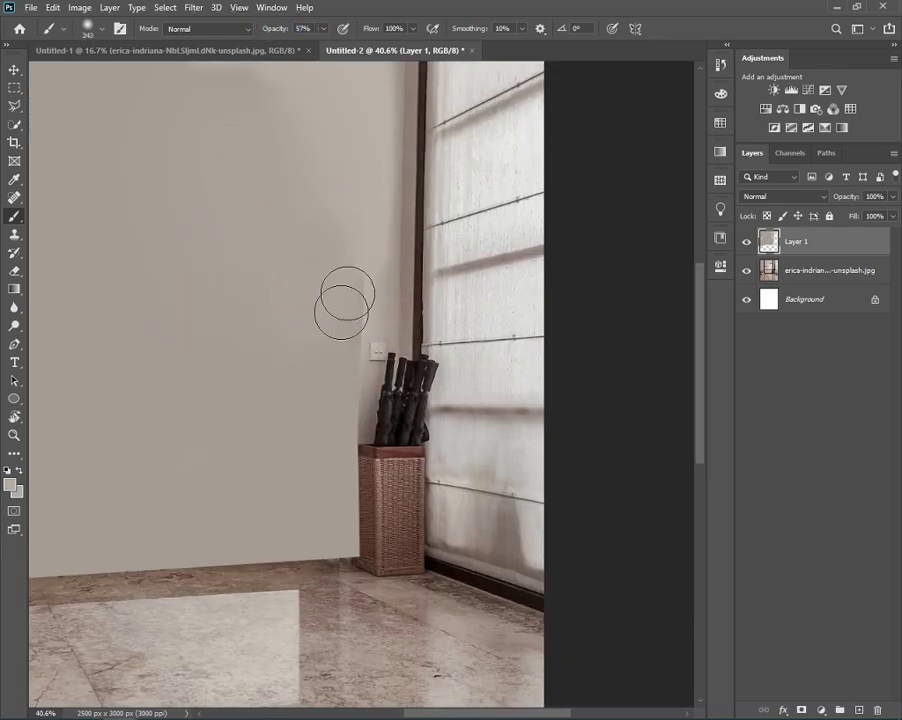
click(323, 317)
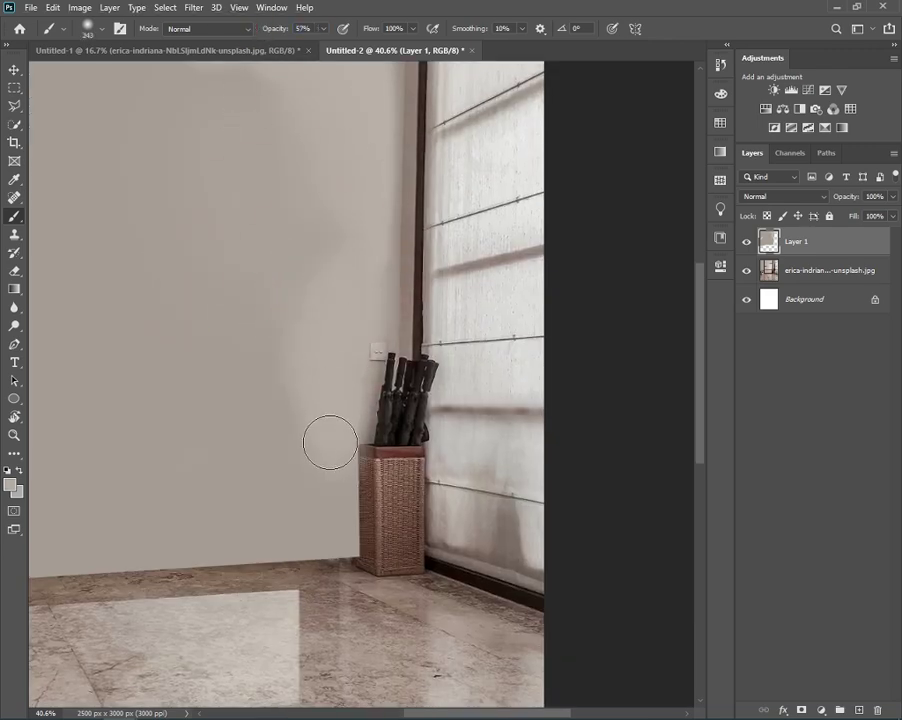
key(1)
key(7)
- Dab faint 17% shading across the upper-left and upper-right wall
scroll(248, 252, up, 3)
click(246, 248)
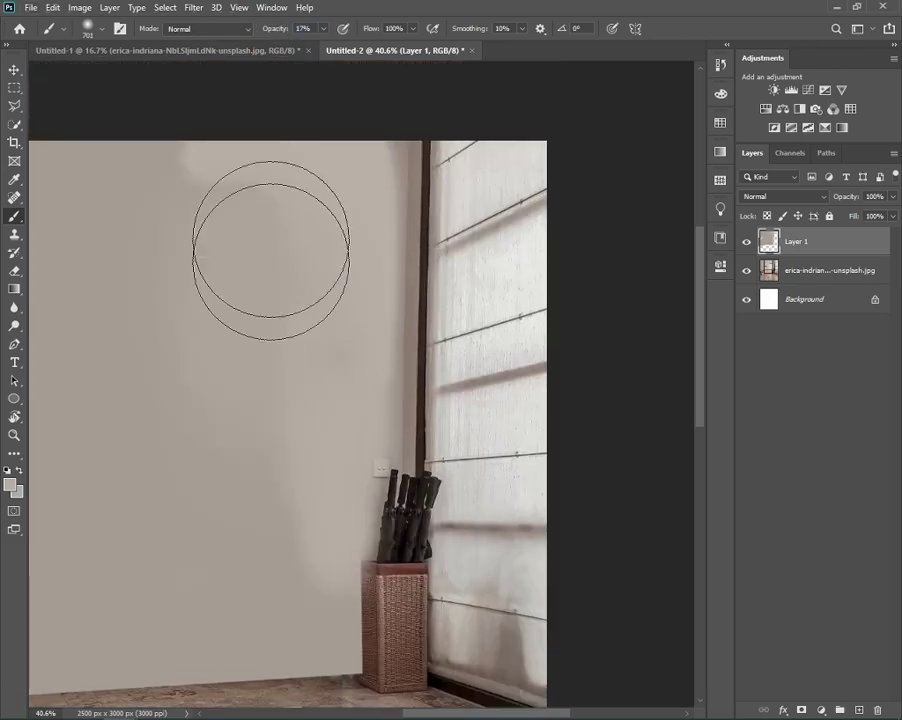
click(146, 576)
click(158, 208)
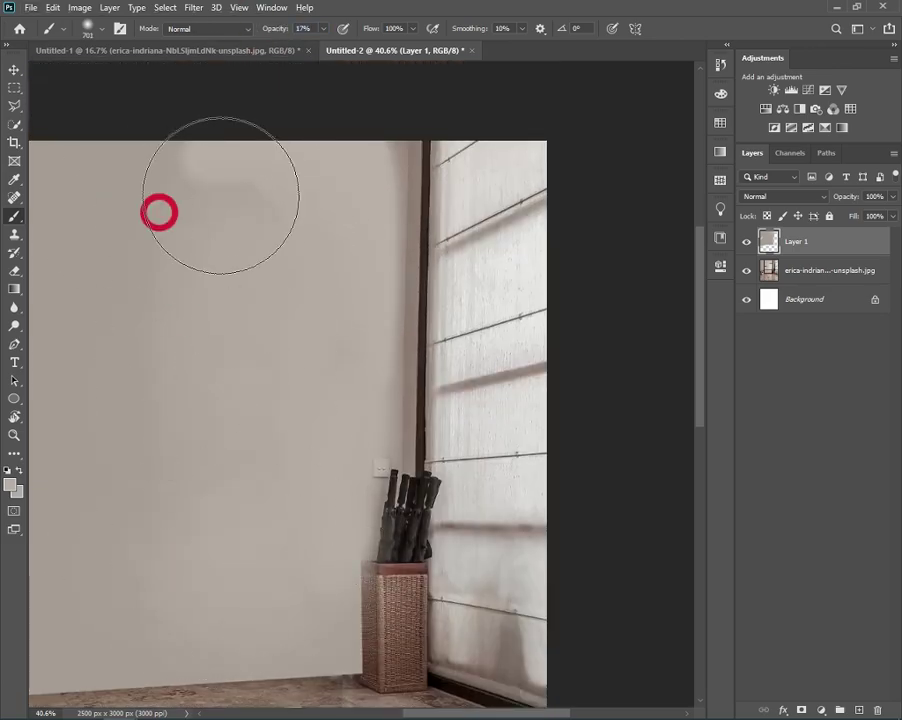
click(131, 204)
click(185, 185)
alt+scroll(368, 217, down, 3)
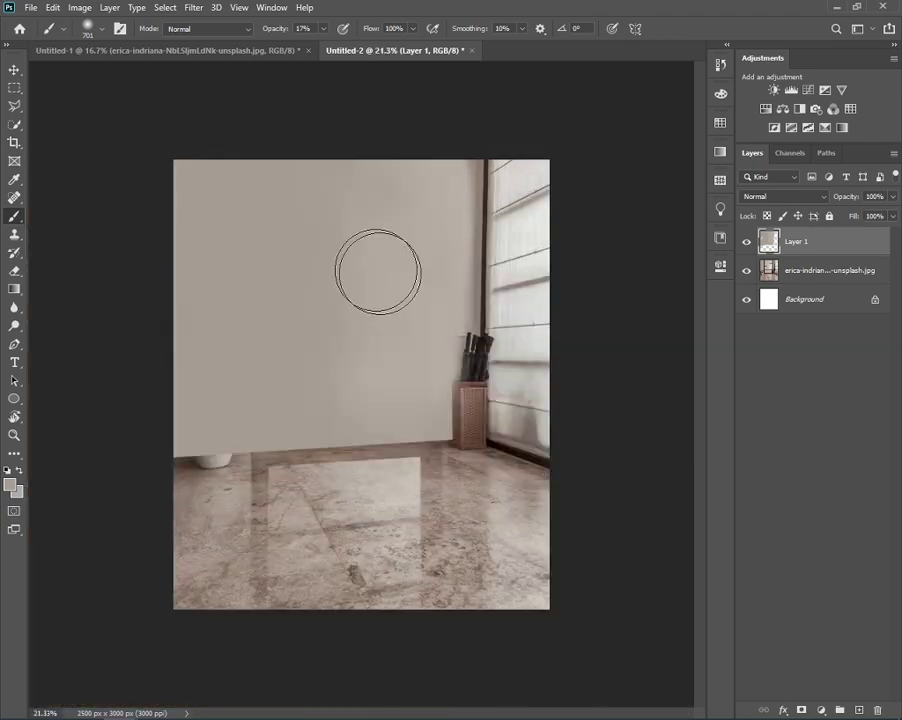
alt+scroll(440, 313, up, 1)
click(484, 227)
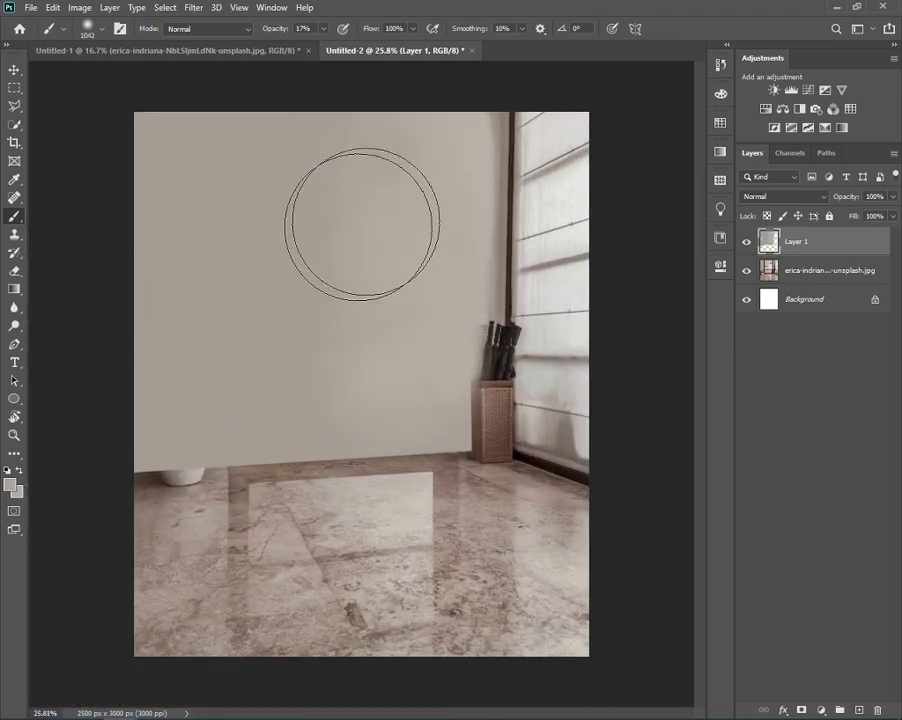
alt+scroll(482, 360, up, 2)
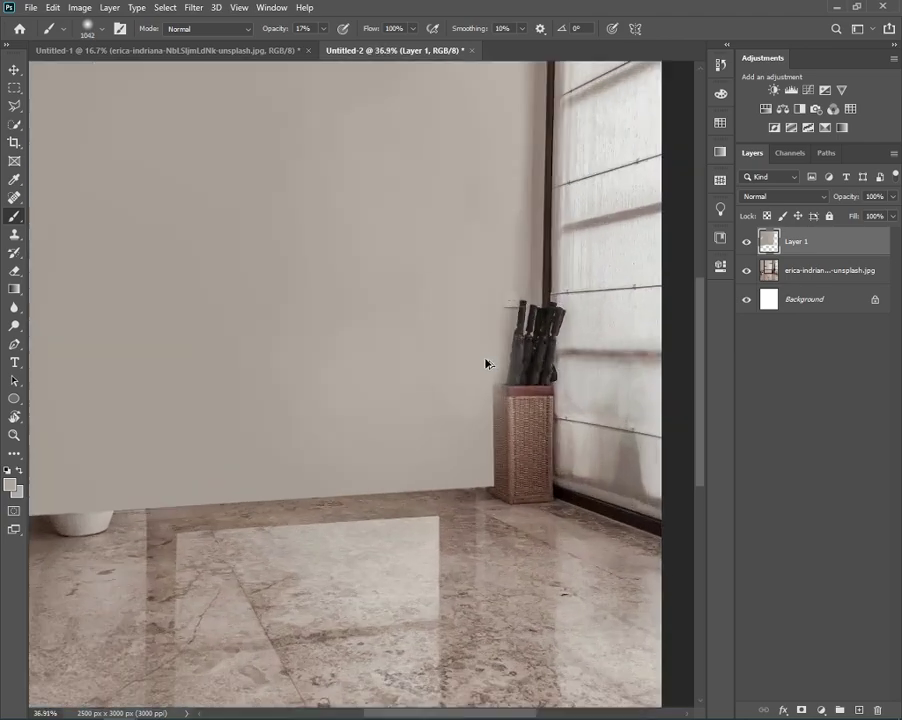
alt+scroll(507, 515, up, 2)
alt+scroll(480, 380, up, 2)
- Set the brush back to hard-edged at full strength
right_click(330, 292)
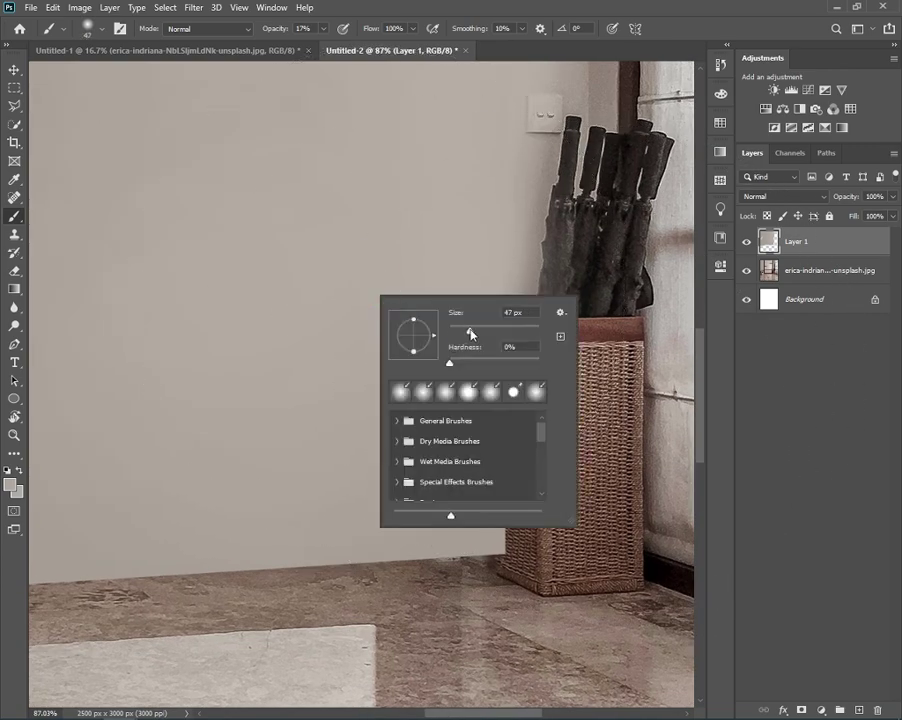
key(Escape)
drag(372, 342, 376, 441)
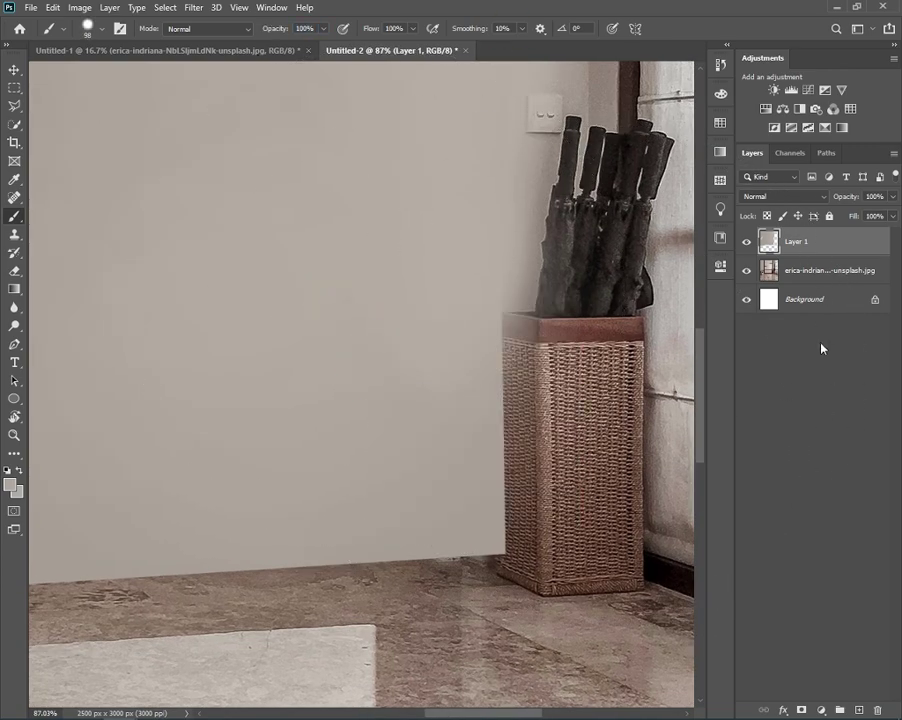
- Add a mask to the paint layer at 55% opacity and mask along the basket's left edge
click(801, 709)
drag(848, 196, 810, 196)
alt+scroll(540, 540, up, 2)
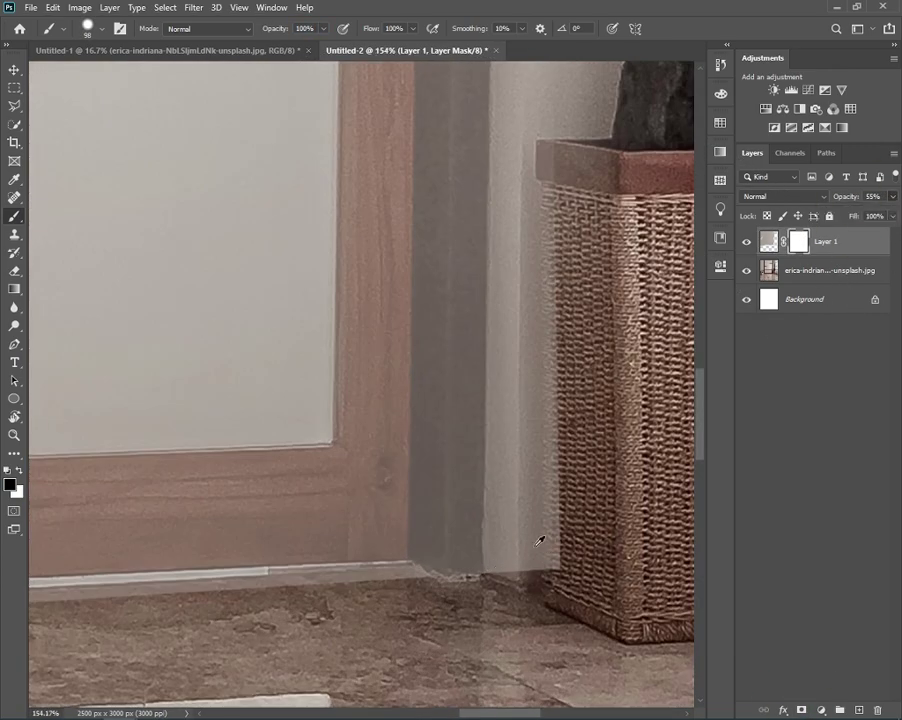
mouse_move(544, 541)
mouse_down()
mouse_move(515, 538)
mouse_move(525, 566)
mouse_up()
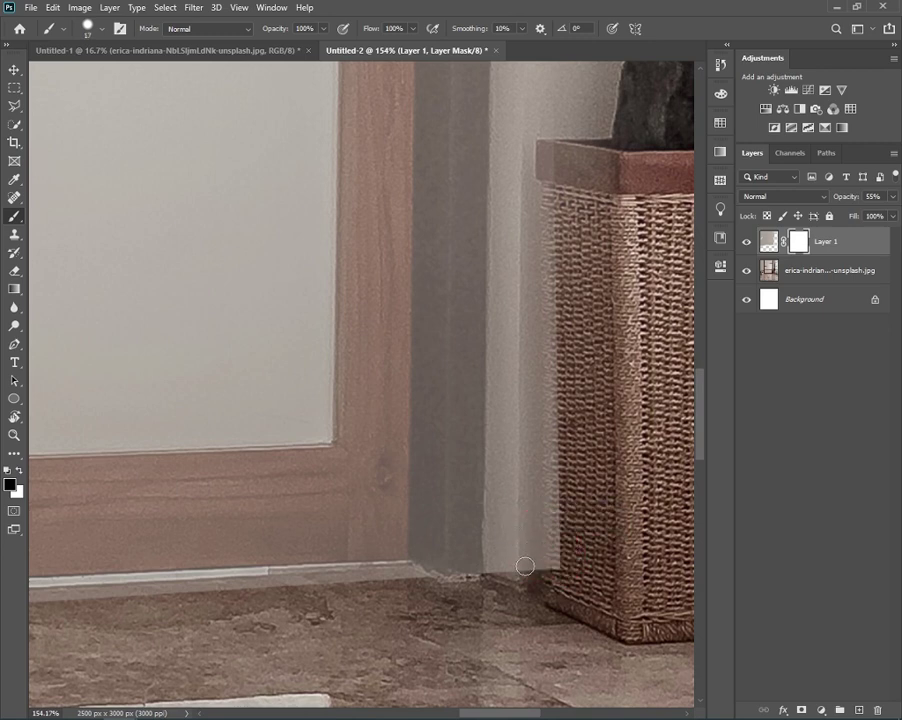
shift+click(531, 171)
drag(544, 183, 550, 254)
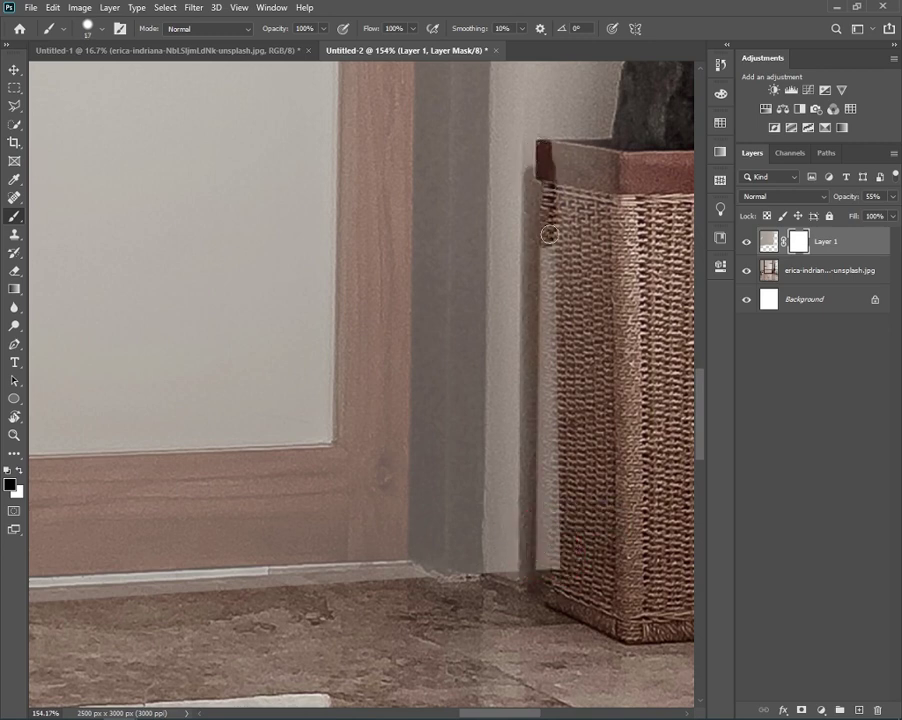
drag(530, 189, 530, 266)
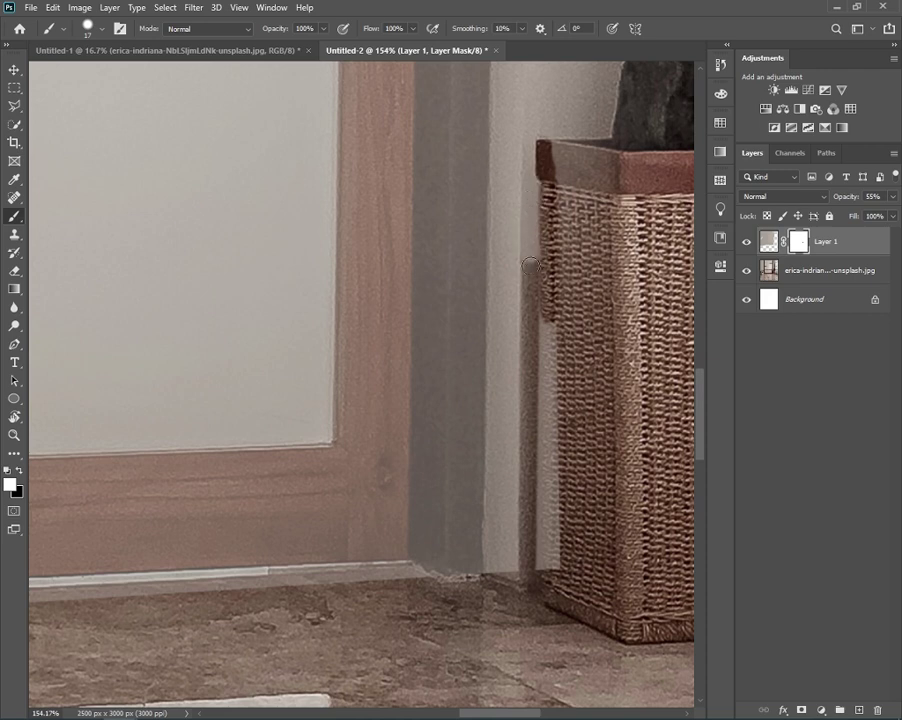
- Refine the mask around the basket's weave, alternating black and white
key(x)
drag(548, 313, 538, 516)
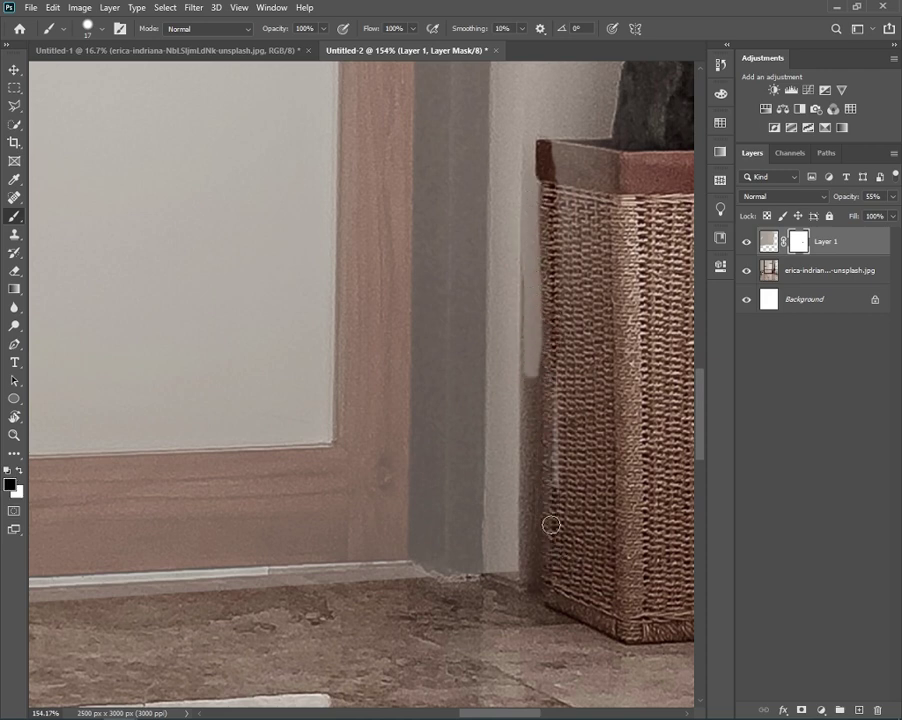
mouse_move(524, 361)
mouse_down()
mouse_move(532, 412)
mouse_move(526, 568)
mouse_up()
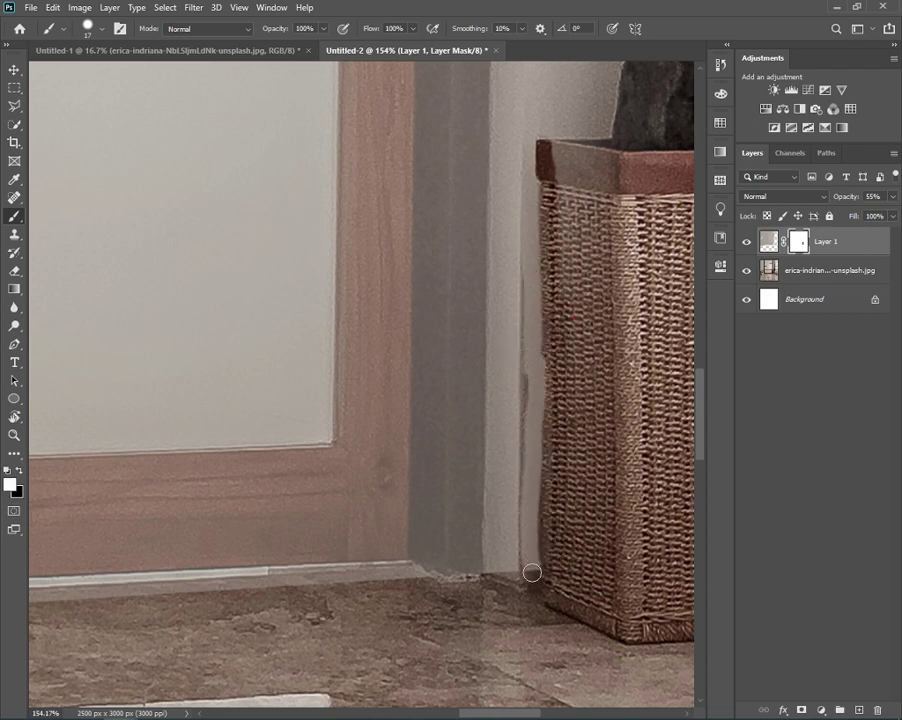
key(x)
drag(527, 358, 552, 448)
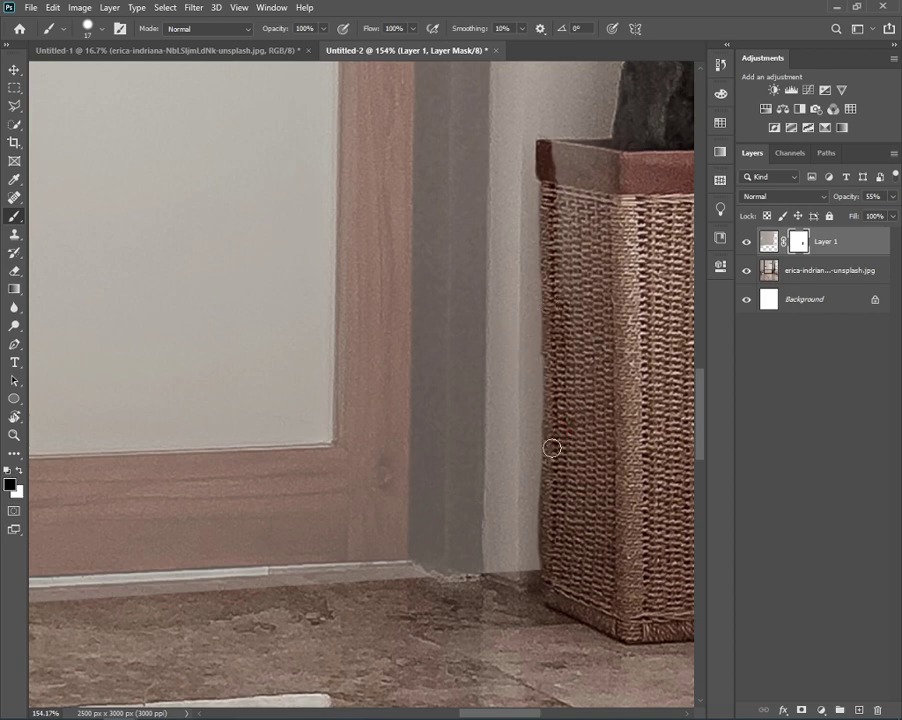
- Resize the brush from 15 to 63 and pan to the umbrellas and window frame
scroll(545, 571, up, 5)
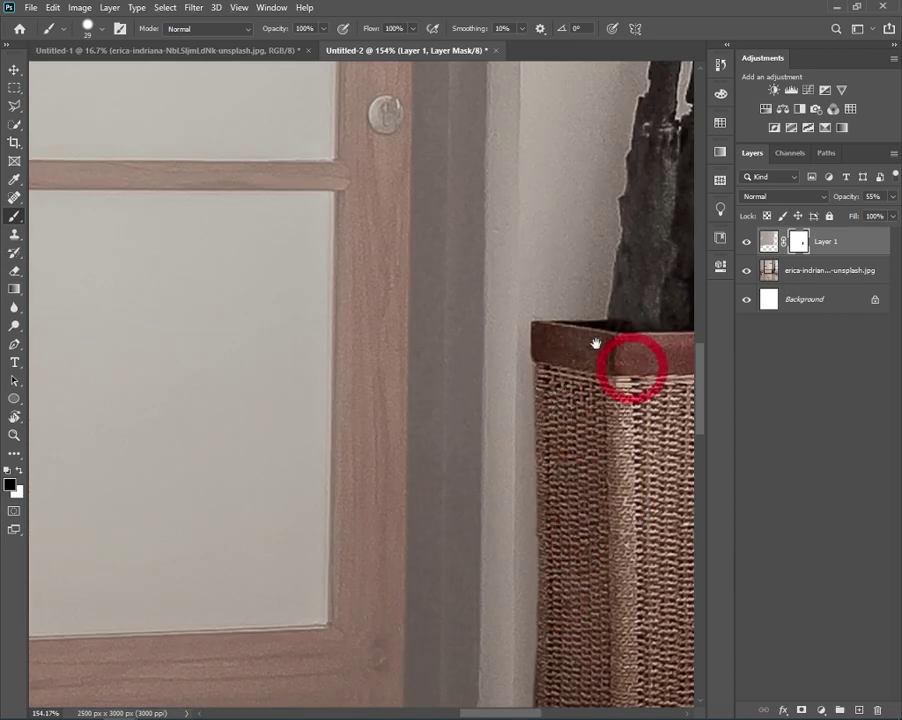
scroll(588, 360, up, 2)
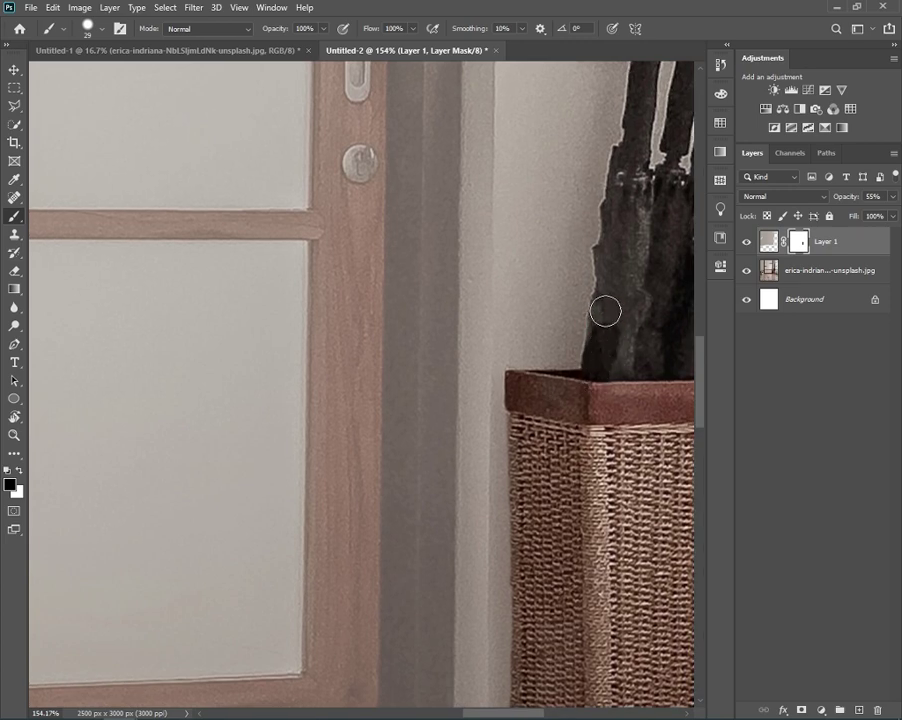
scroll(605, 311, up, 4)
alt+right_click(572, 399)
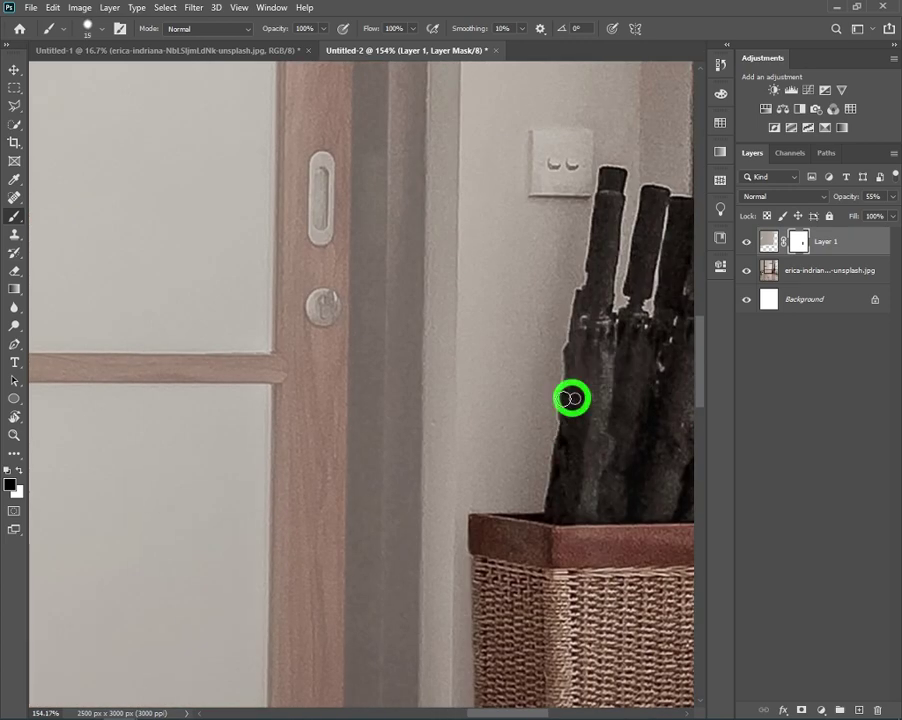
mouse_move(572, 399)
mouse_down()
mouse_move(562, 438)
mouse_move(576, 339)
mouse_up()
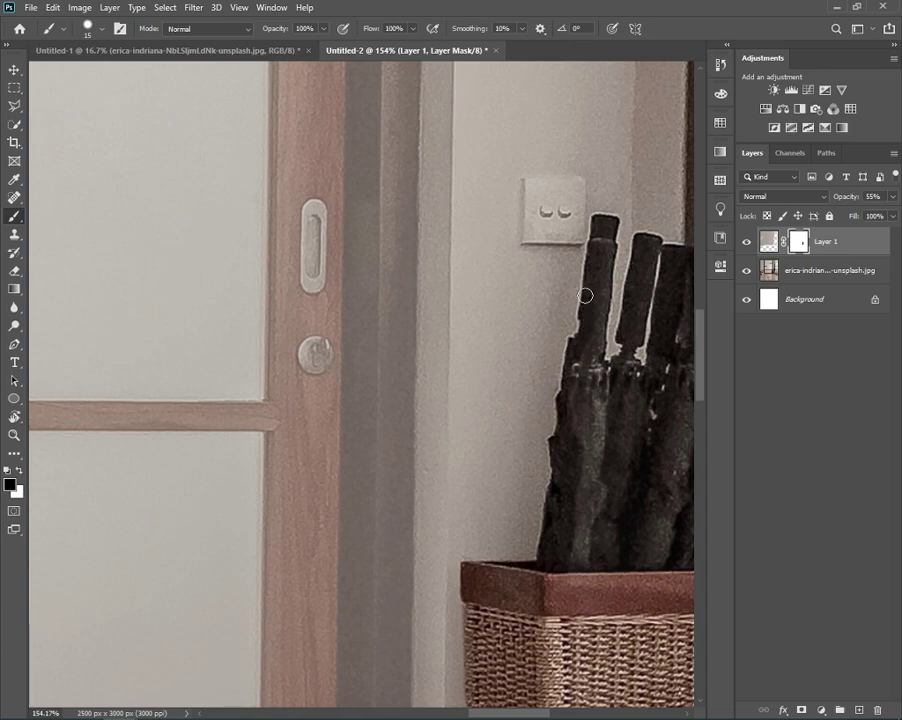
drag(585, 296, 564, 456)
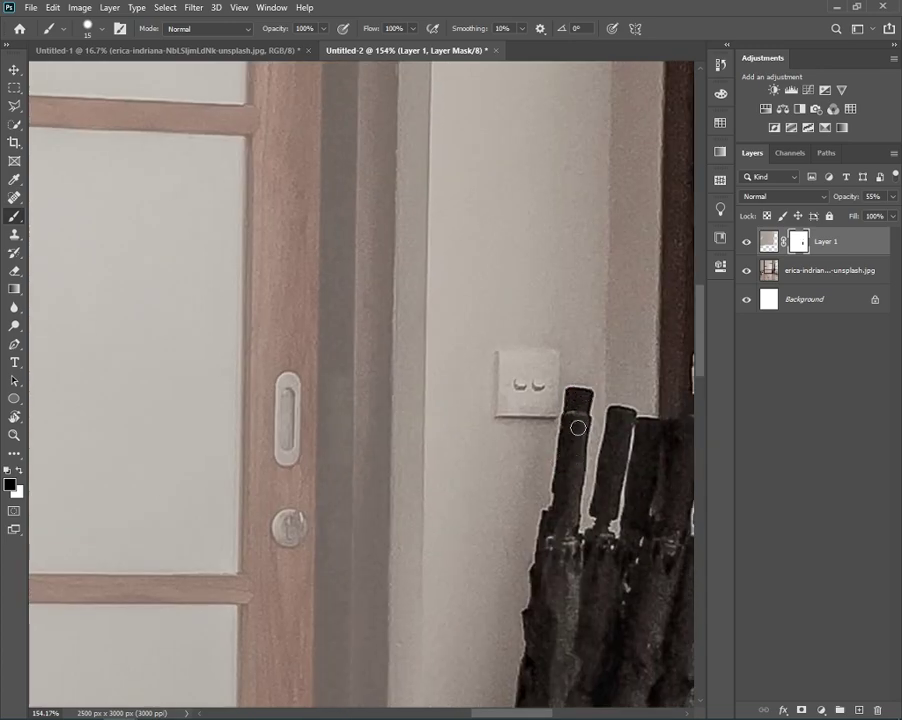
right_click(570, 521)
mouse_move(568, 613)
mouse_down()
mouse_move(570, 521)
mouse_move(526, 586)
mouse_move(520, 430)
mouse_move(428, 708)
mouse_up()
key(Escape)
drag(492, 120, 492, 340)
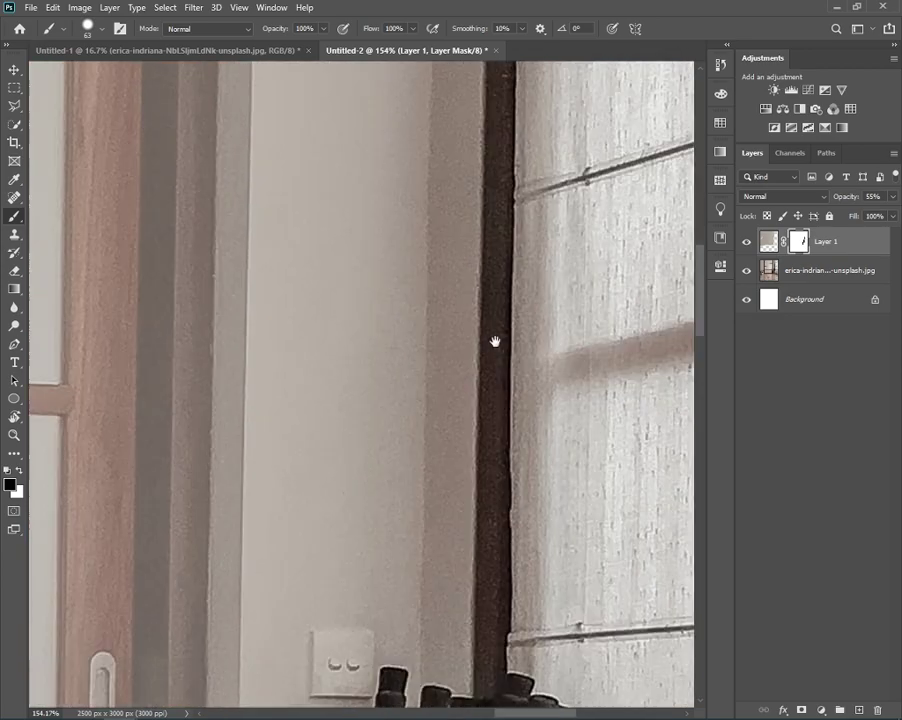
drag(442, 436, 442, 466)
scroll(455, 400, down, 3)
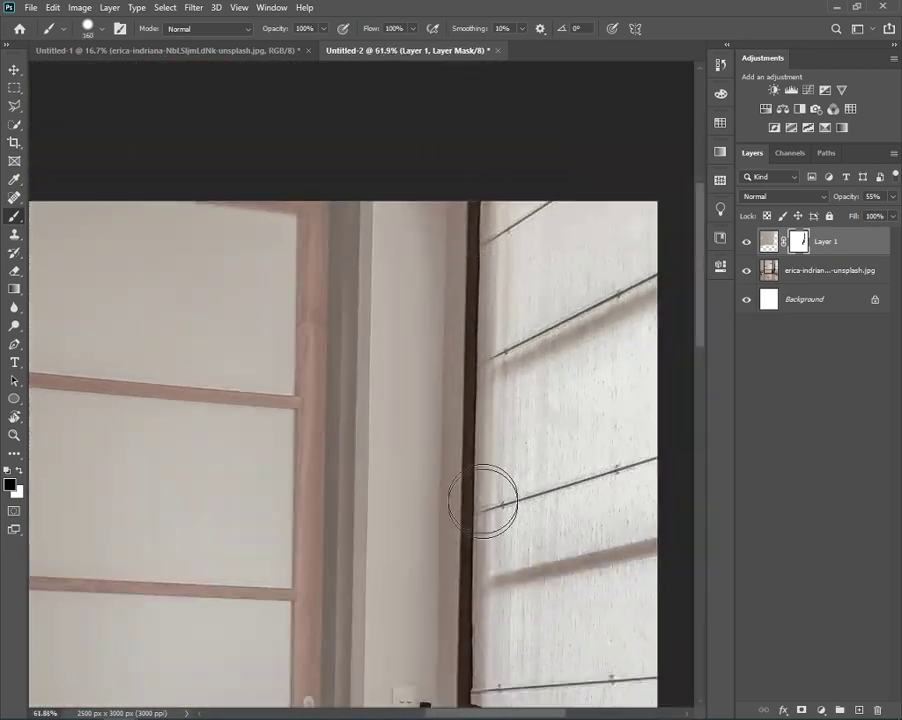
scroll(475, 500, down, 1)
- Set Layer 1 to 100% opacity so the door disappears
drag(832, 200, 880, 200)
scroll(490, 450, up, 3)
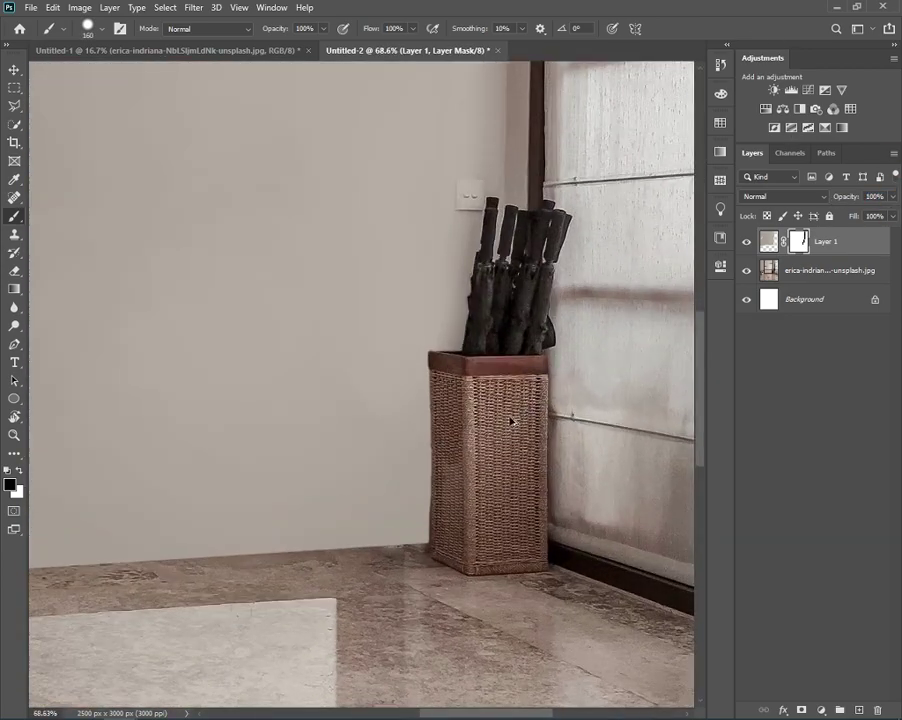
scroll(469, 513, up, 1)
scroll(437, 524, down, 2)
scroll(437, 524, up, 3)
- Soften the shadow beside the window frame with a 247 px white brush at 13% opacity
click(302, 28)
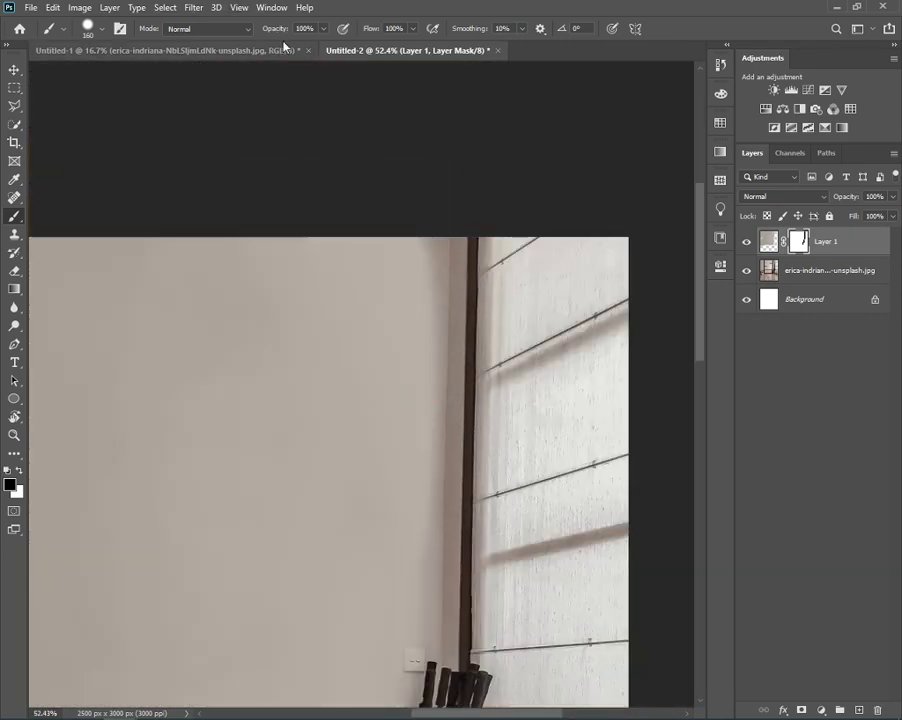
text(33)
drag(412, 272, 440, 280)
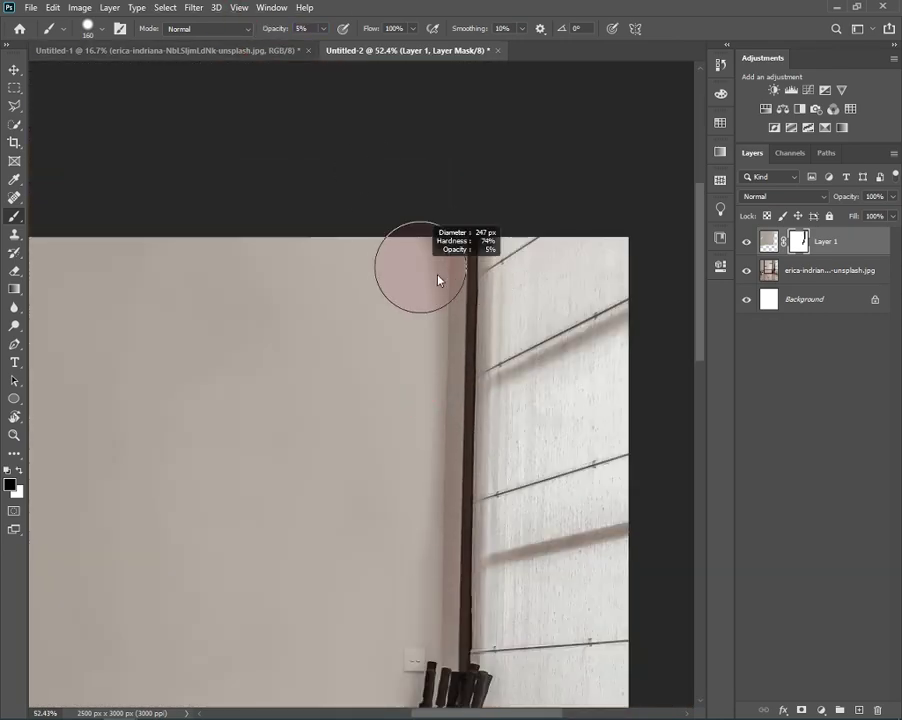
key(1)
key(3)
key(x)
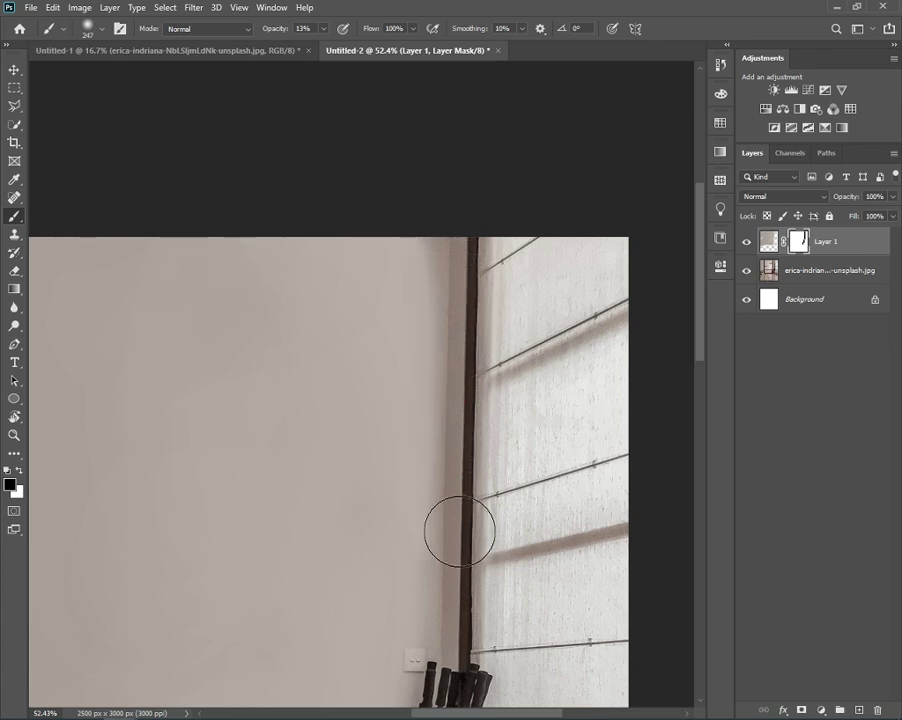
click(446, 632)
shift+click(450, 280)
scroll(447, 537, down, 2)
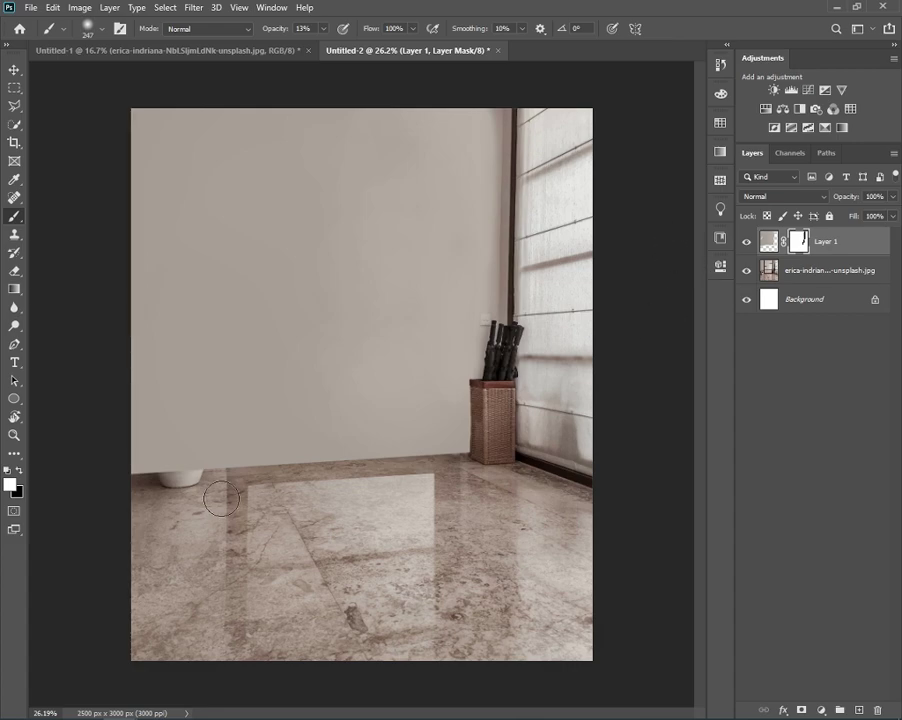
click(800, 282)
- Trace the floor along the wall line and around the basket base with the Polygonal Lasso
key(l)
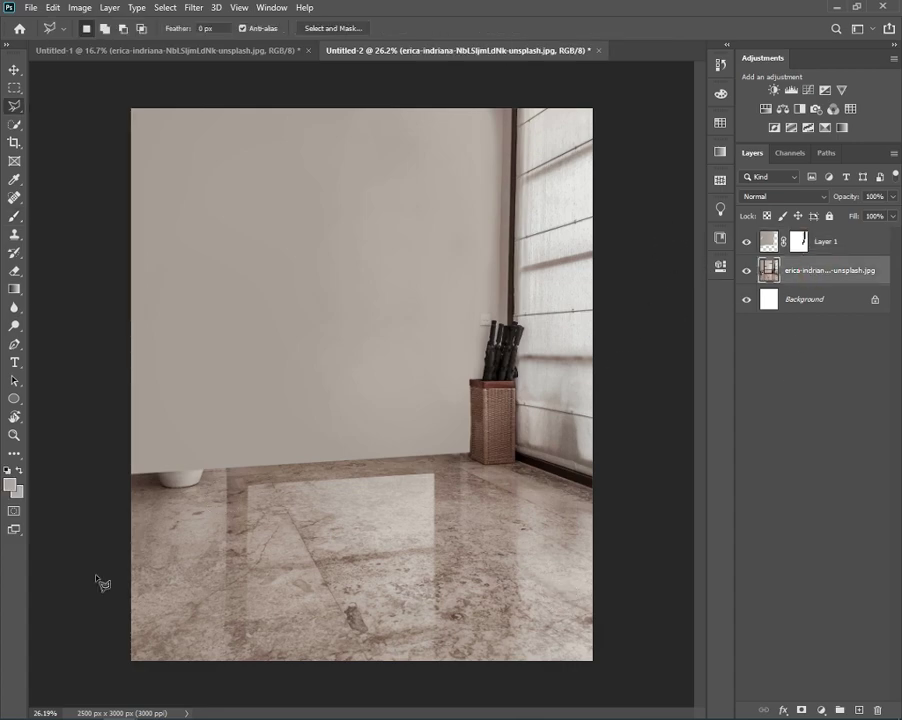
scroll(110, 530, up, 2)
scroll(130, 500, up, 2)
scroll(110, 500, up, 1)
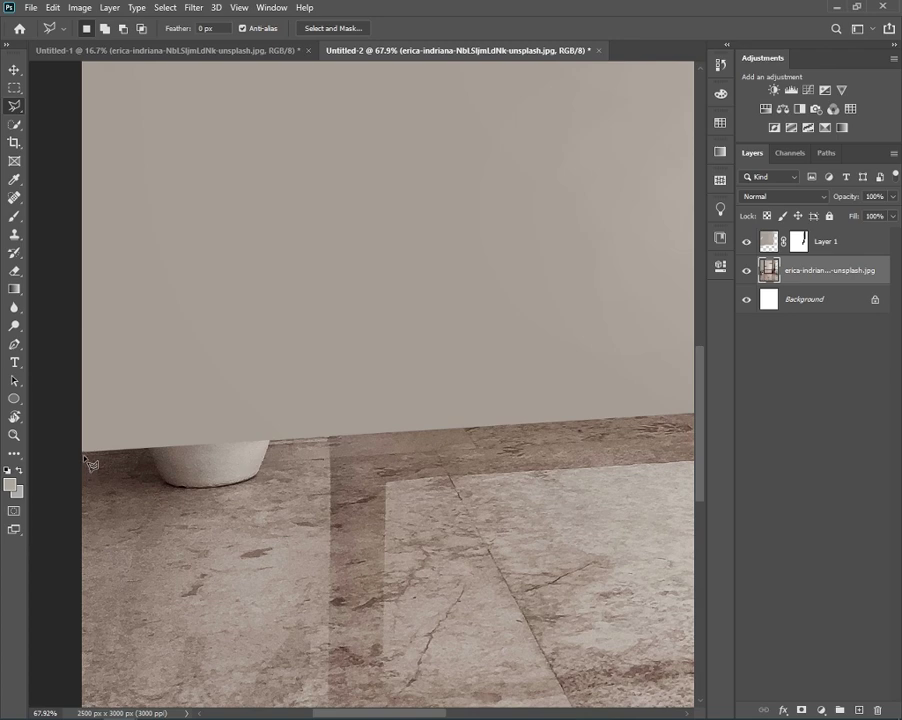
click(83, 454)
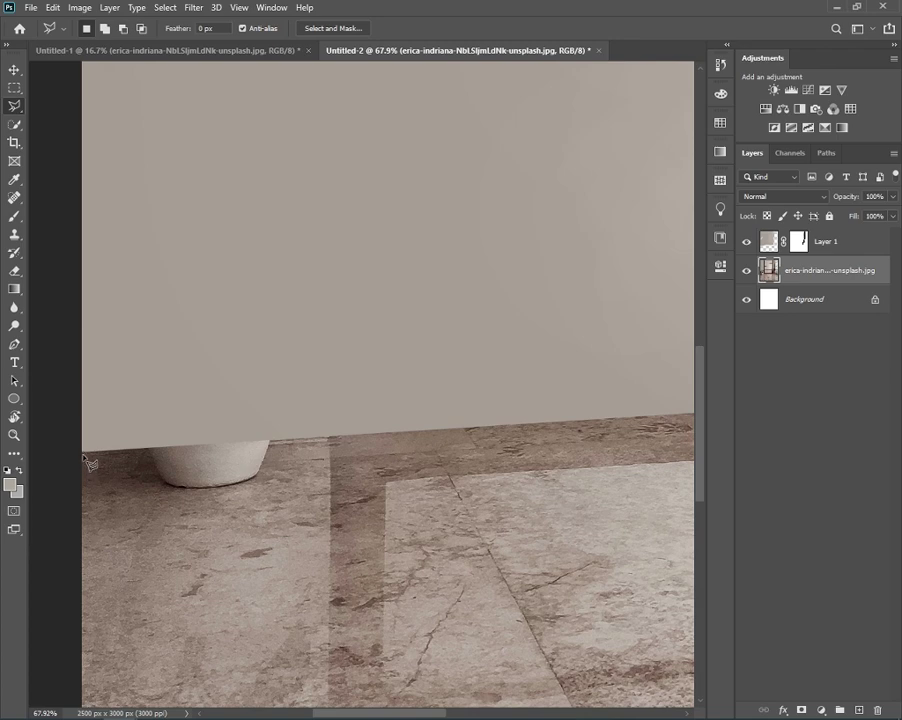
click(400, 437)
click(667, 418)
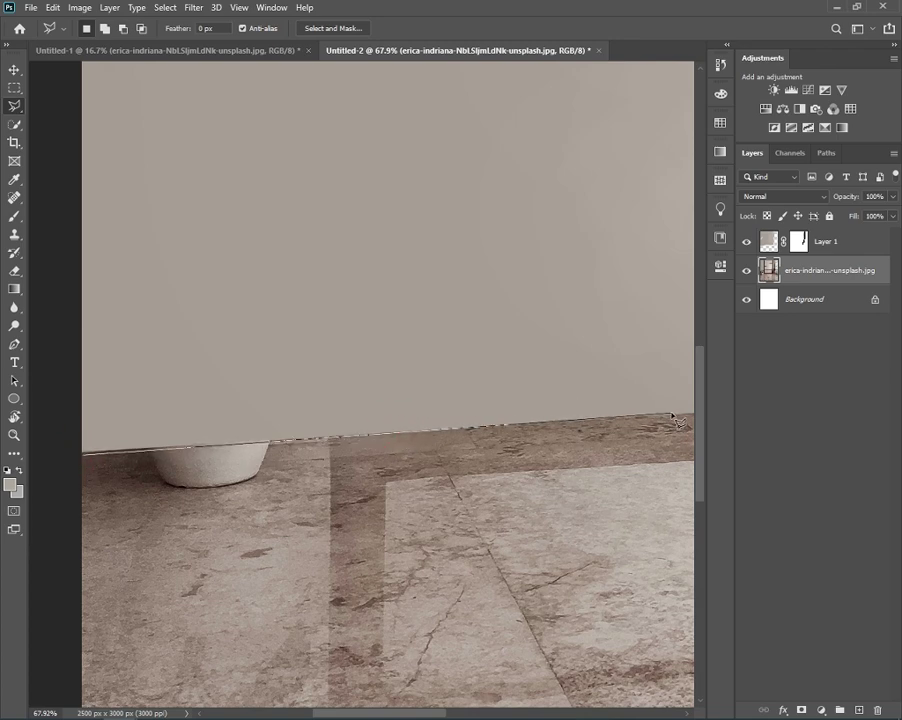
scroll(676, 421, right, 3)
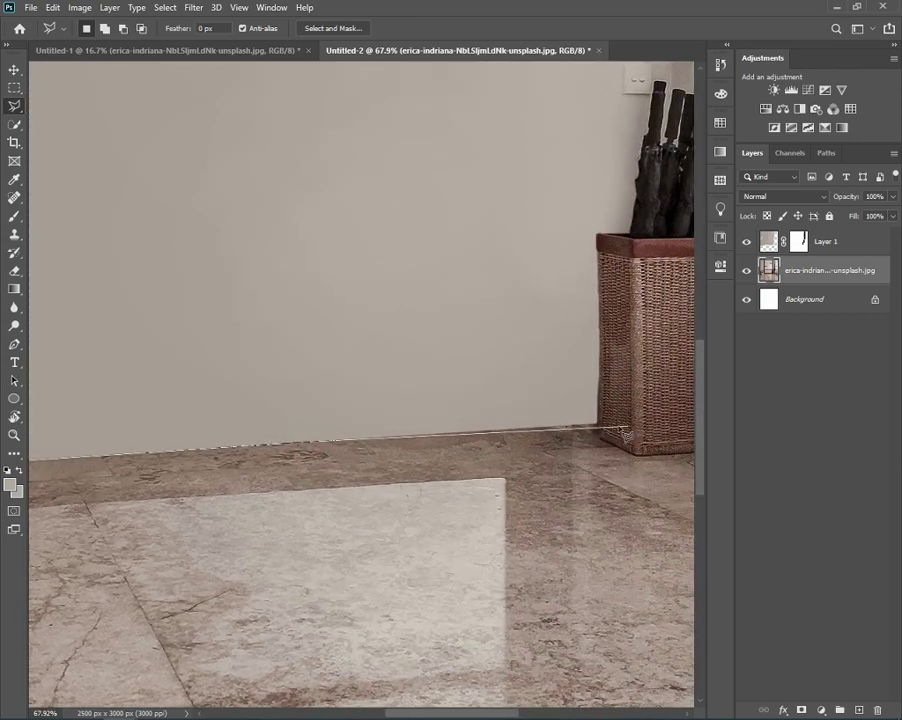
click(596, 429)
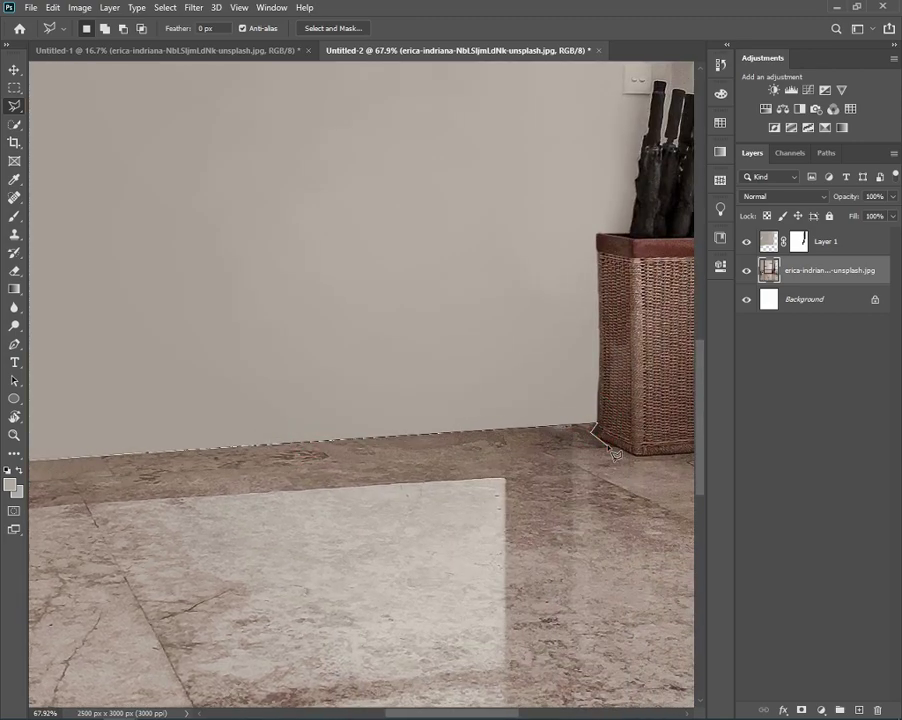
drag(674, 444, 420, 412)
click(466, 416)
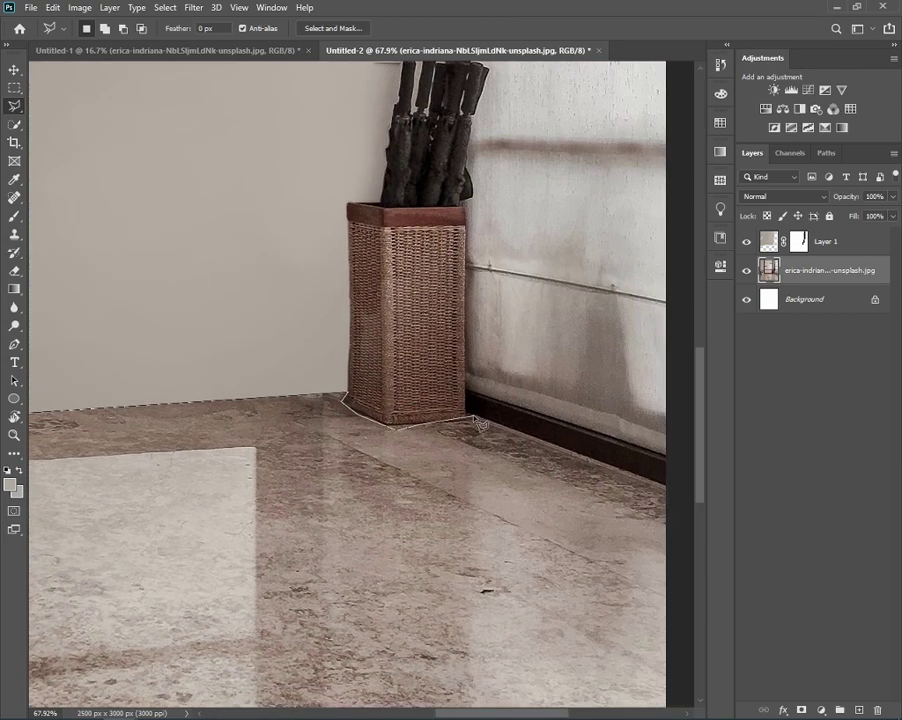
click(681, 496)
- Close the floor selection and copy it onto a new Layer 2 via Layer Via Copy
key(ctrl+minus)
key(ctrl+minus)
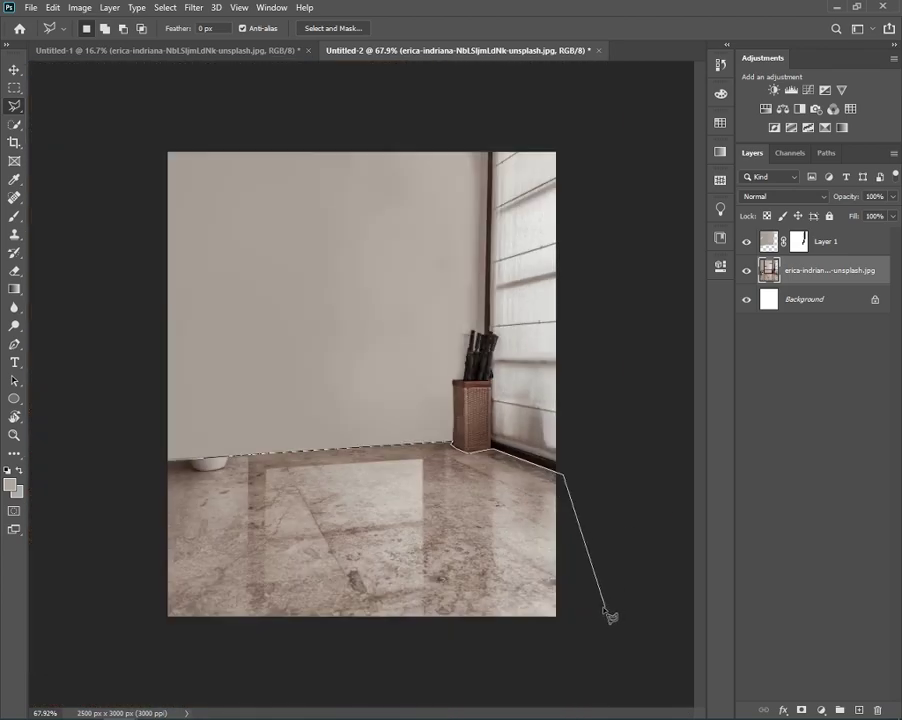
click(150, 607)
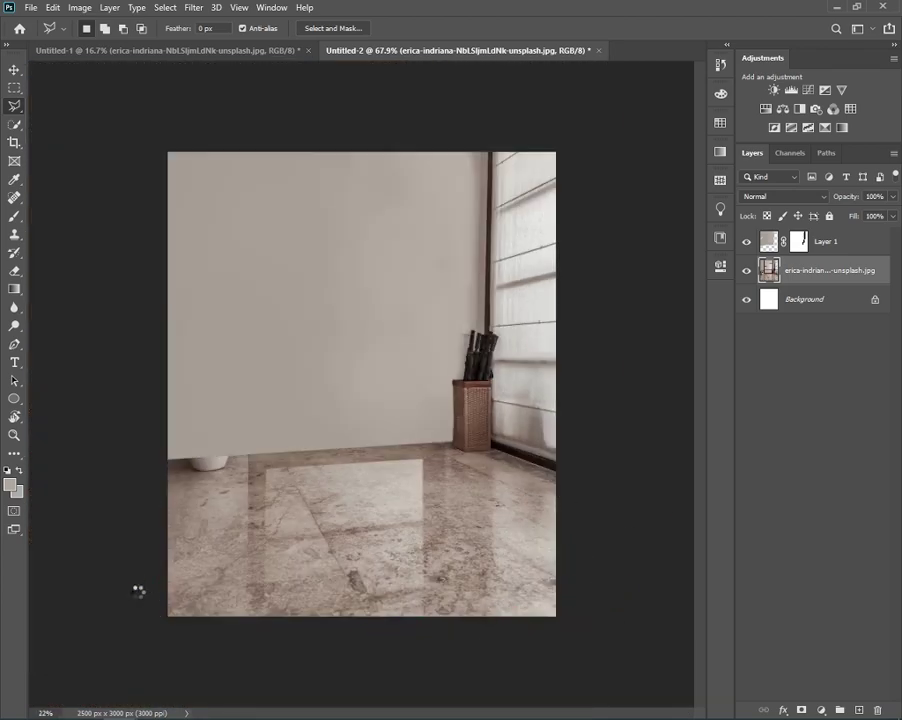
right_click(375, 530)
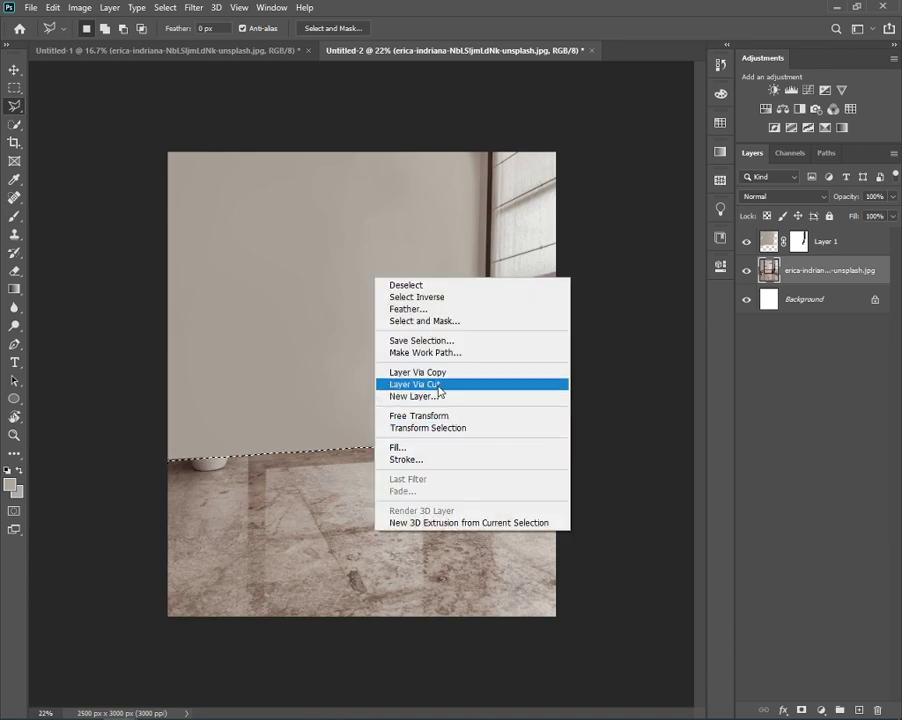
click(418, 372)
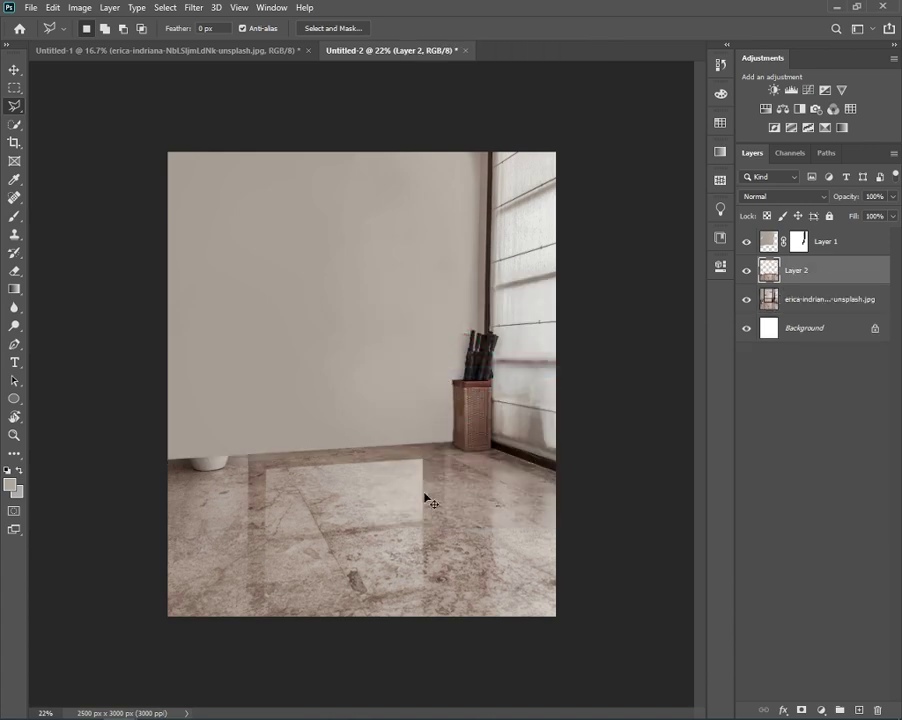
- Put Layer 2 into perspective transform and widen the floor's bottom edge
key(ctrl+t)
right_click(236, 574)
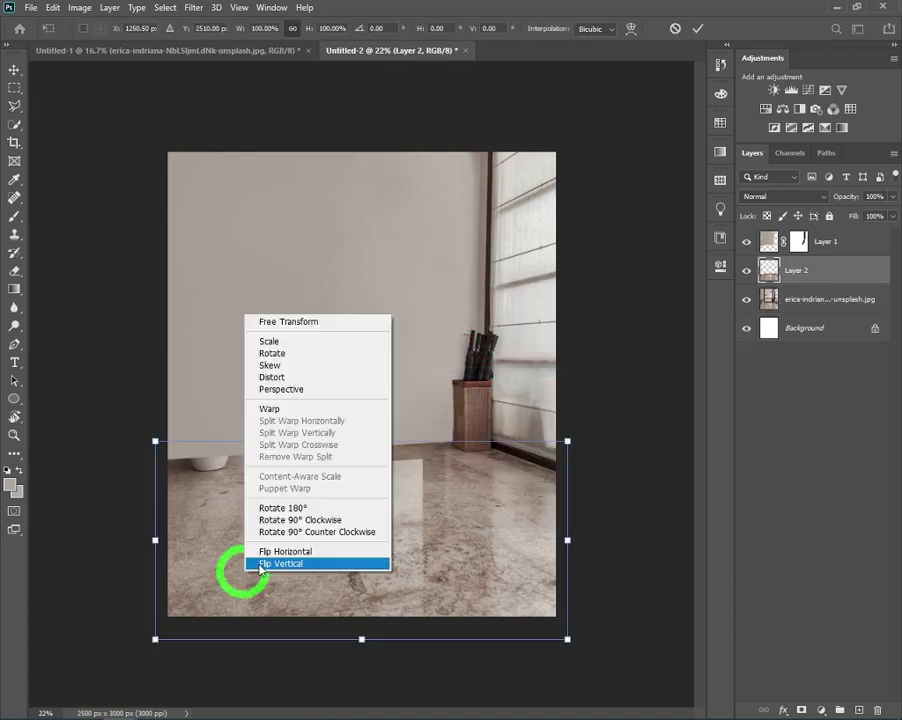
click(168, 612)
drag(156, 641, 126, 627)
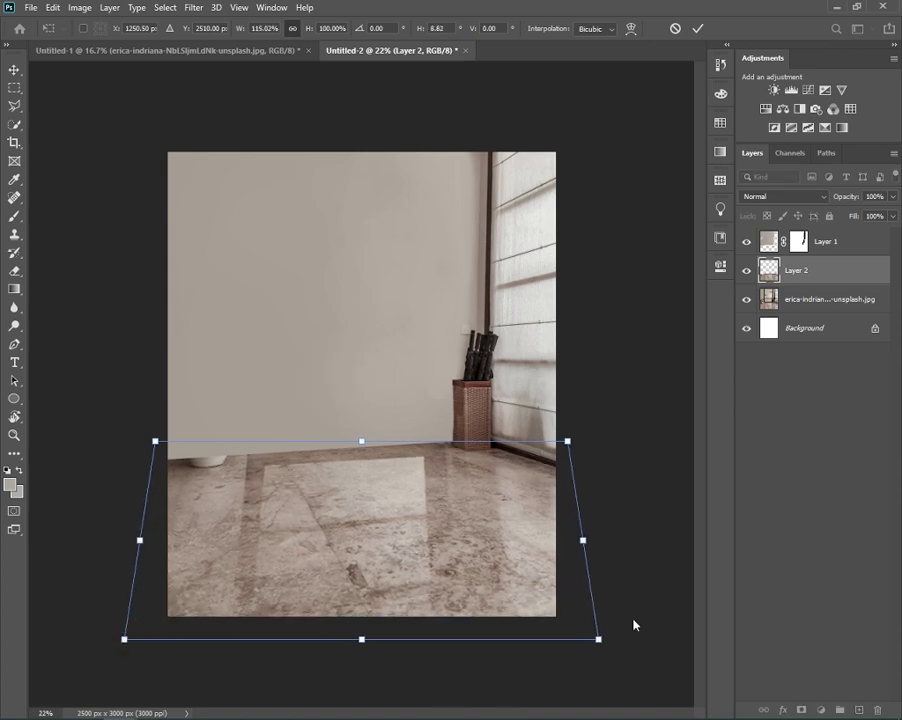
drag(599, 638, 599, 636)
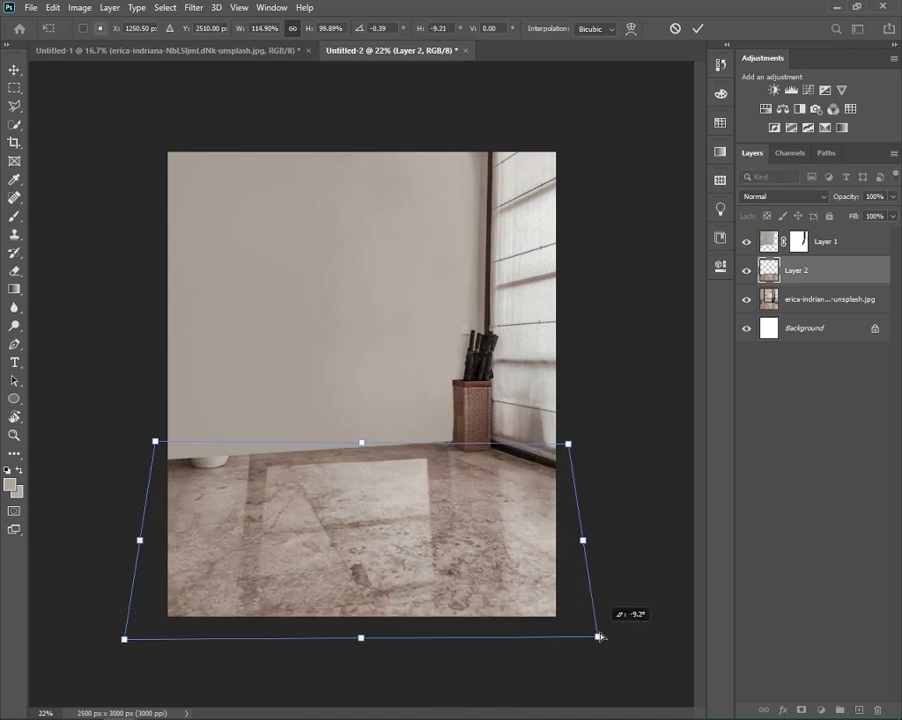
drag(599, 637, 628, 640)
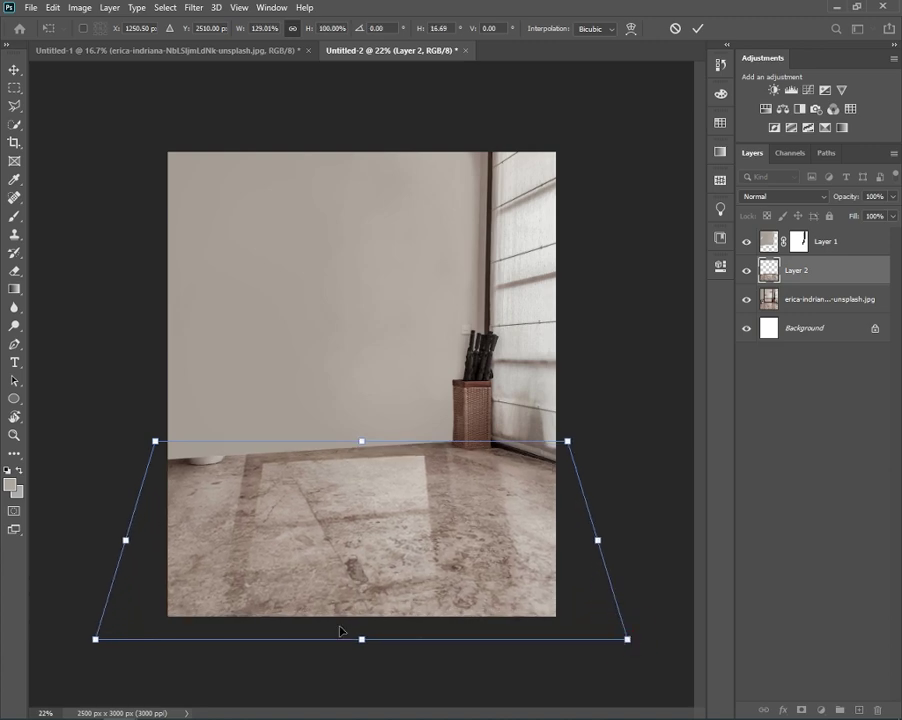
- Pull the floor's bottom edge up slightly and commit at 129.01% width, 94.35% height
right_click(342, 318)
click(400, 323)
drag(362, 640, 362, 628)
key(Return)
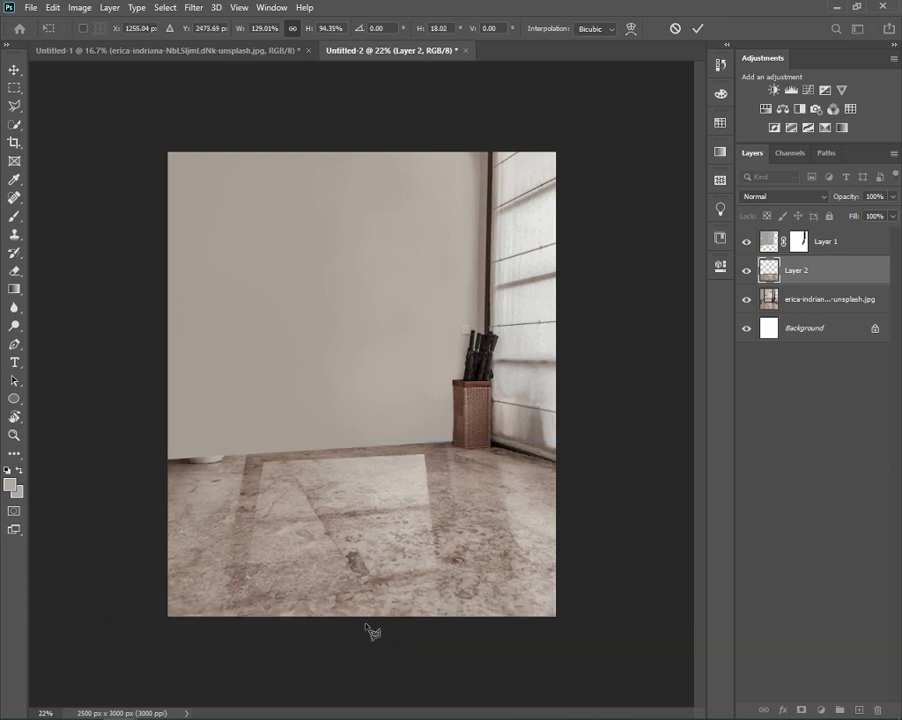
scroll(338, 527, up, 2)
scroll(338, 527, down, 1)
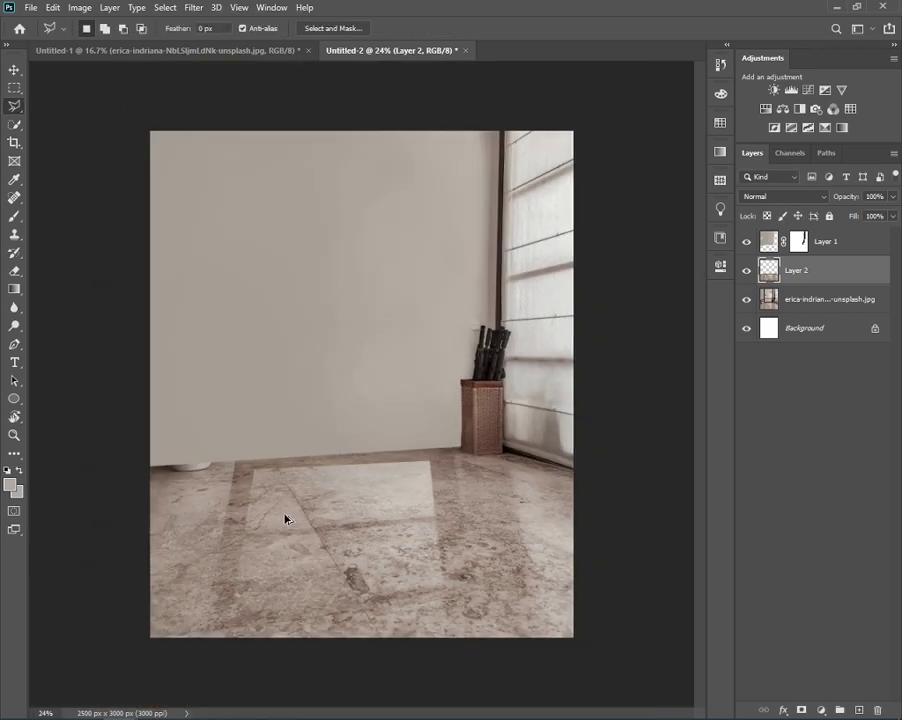
- Add a layer mask to Layer 2 and hide the patch along the right wall's floor edge
scroll(523, 482, up, 2)
scroll(580, 483, up, 1)
scroll(580, 483, up, 1)
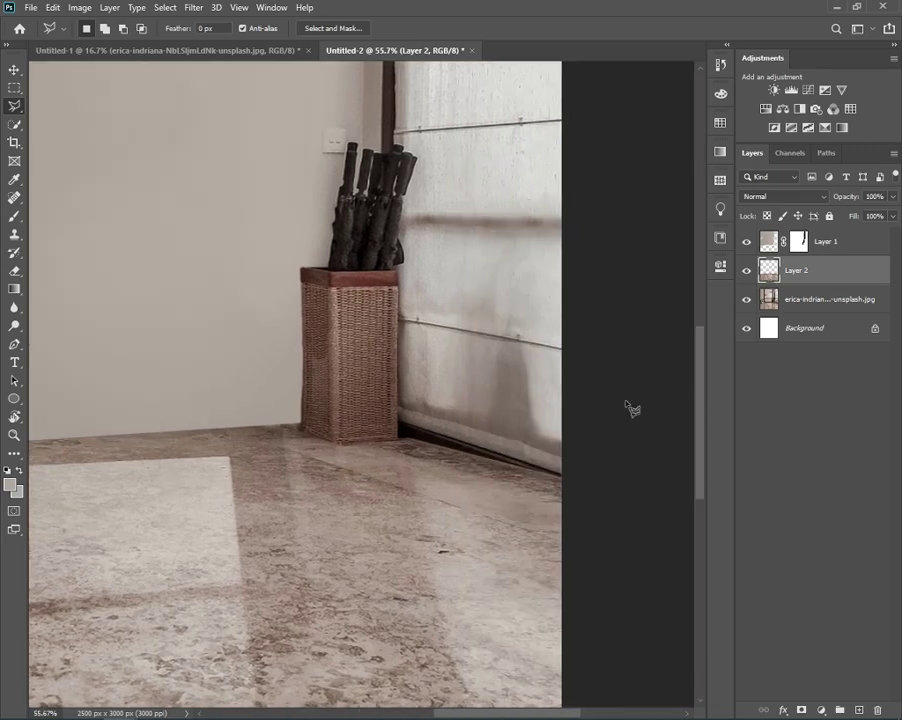
click(801, 710)
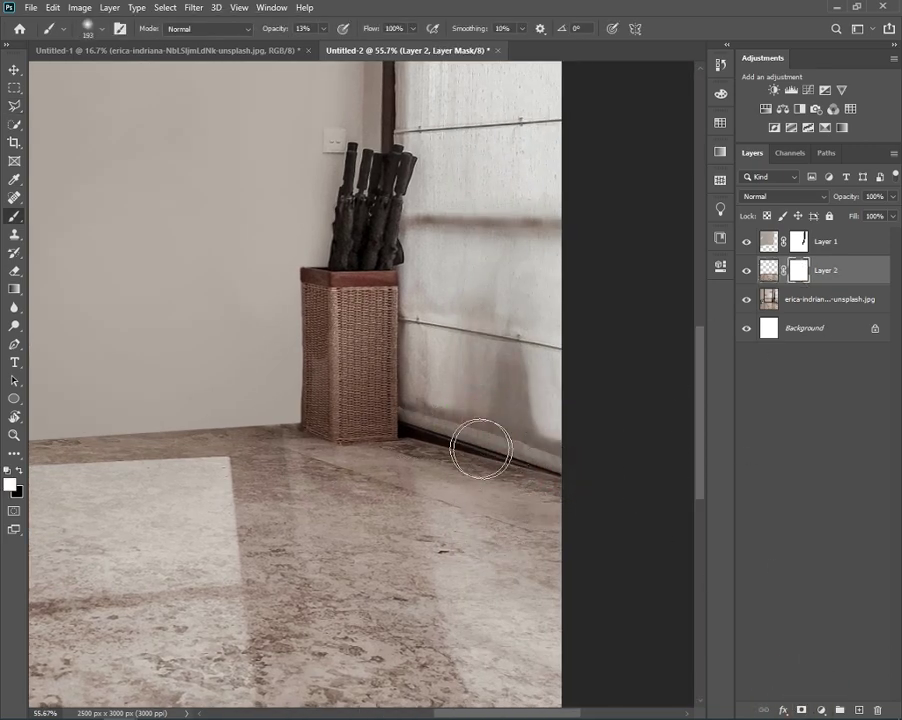
key(x)
drag(481, 449, 590, 515)
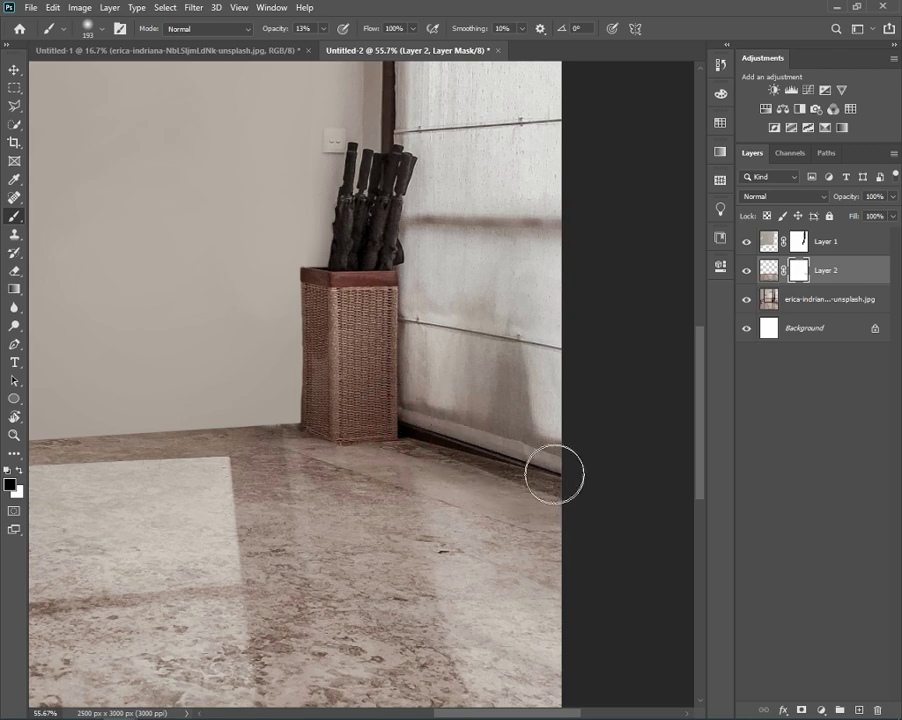
- With a full-opacity brush of about 44 px, paint the dark baseboard back along the right wall
scroll(540, 480, up, 2)
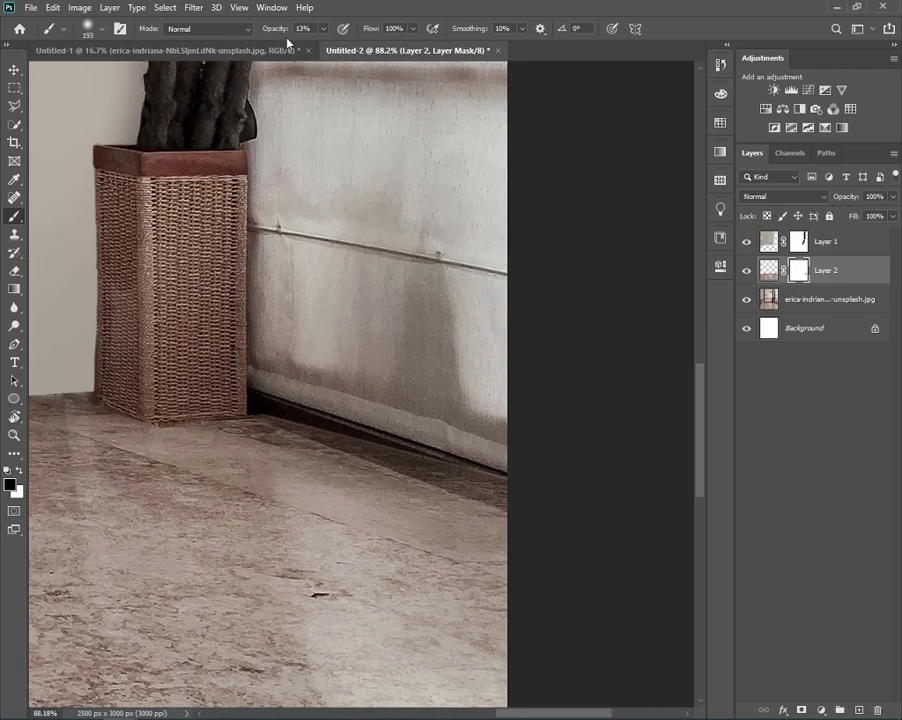
key(0)
key(x)
drag(329, 402, 283, 395)
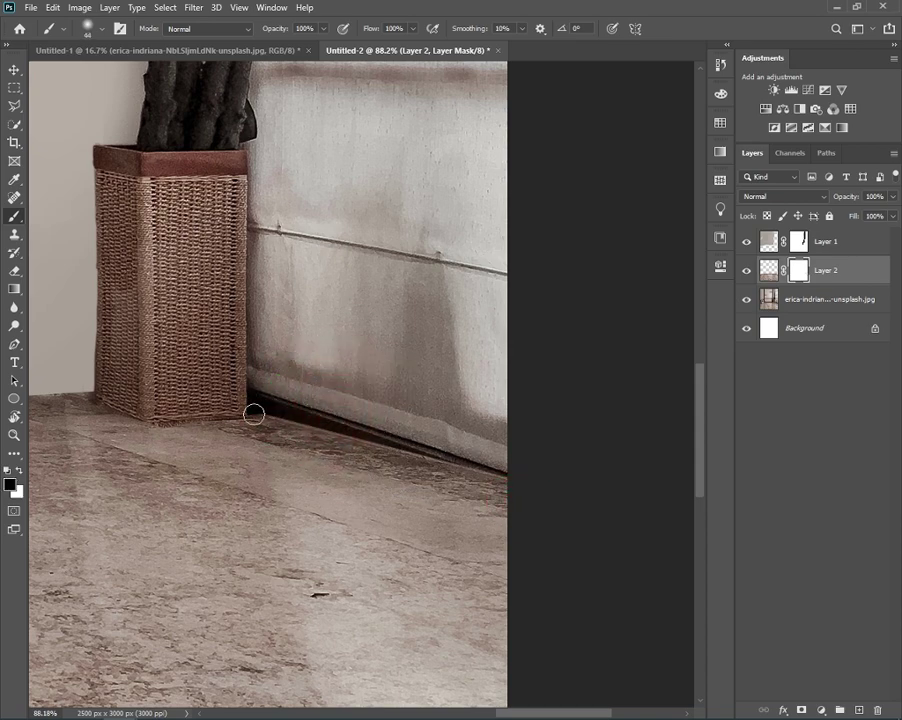
shift+click(512, 501)
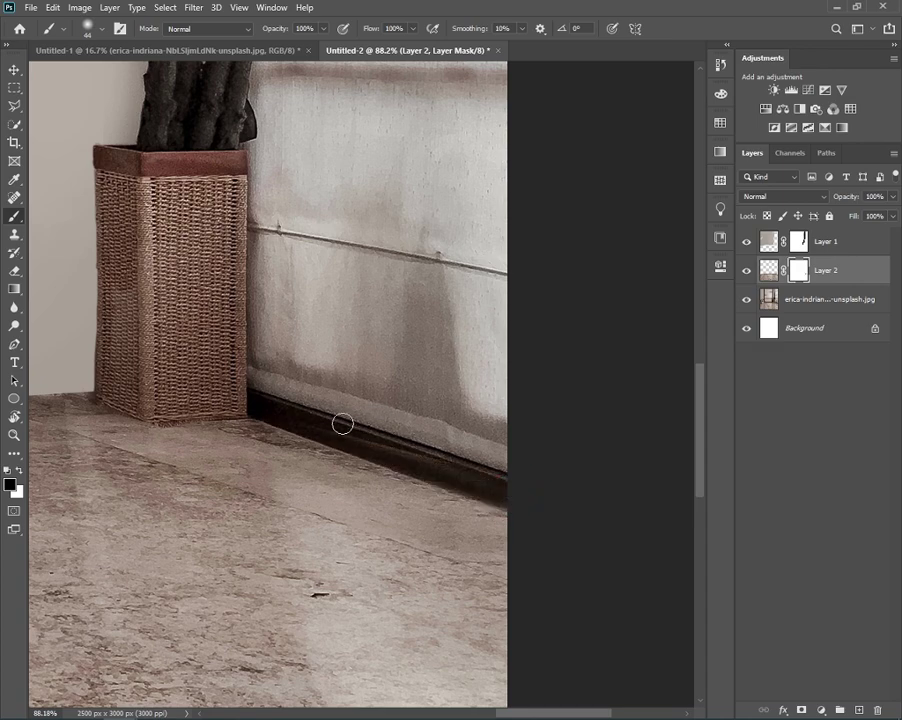
click(258, 405)
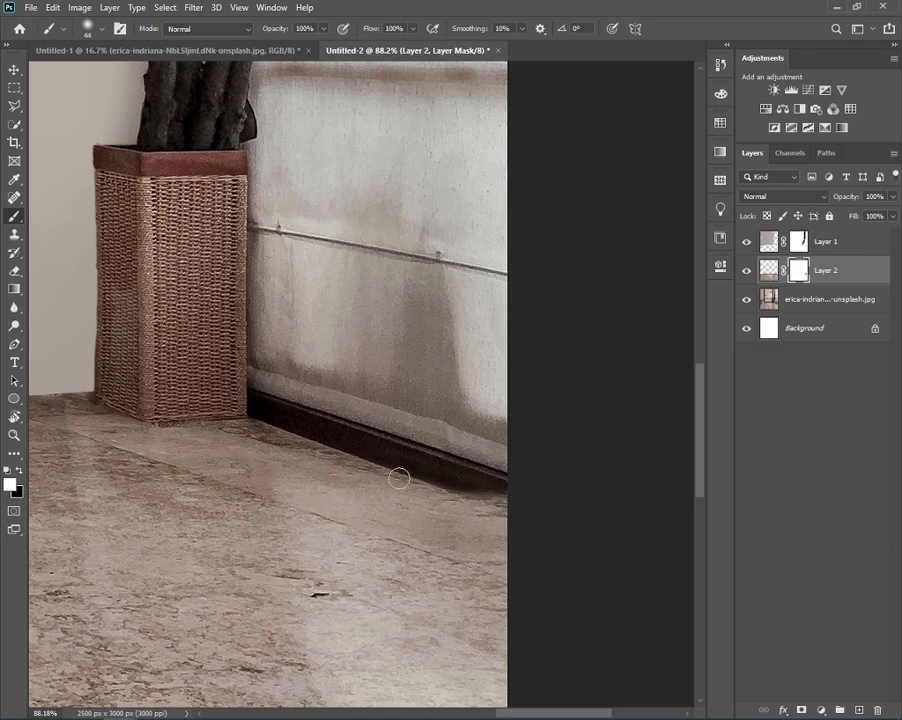
shift+click(255, 429)
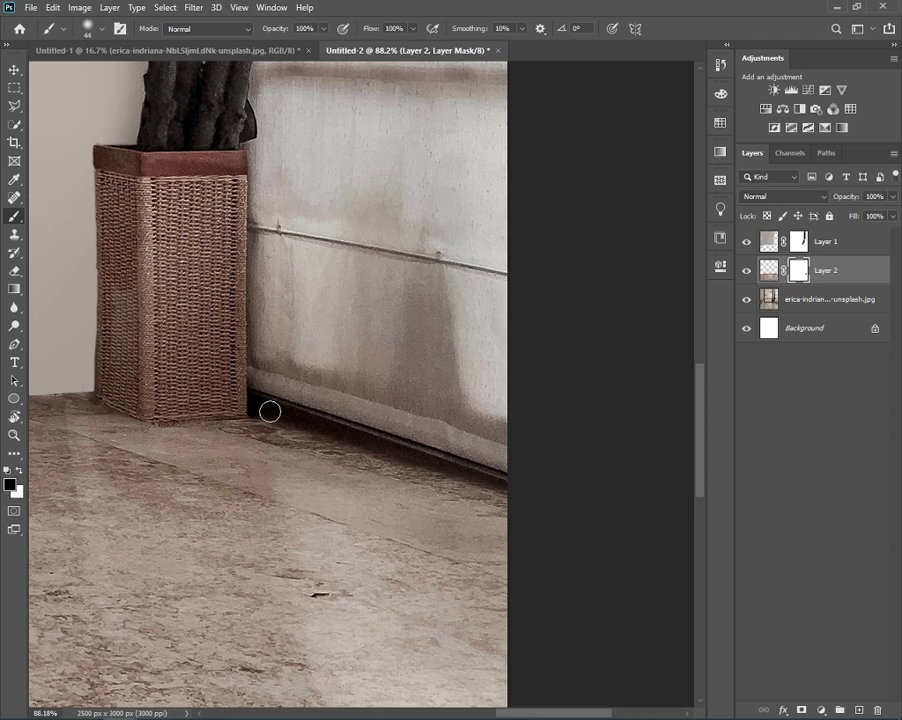
key(ctrl+z)
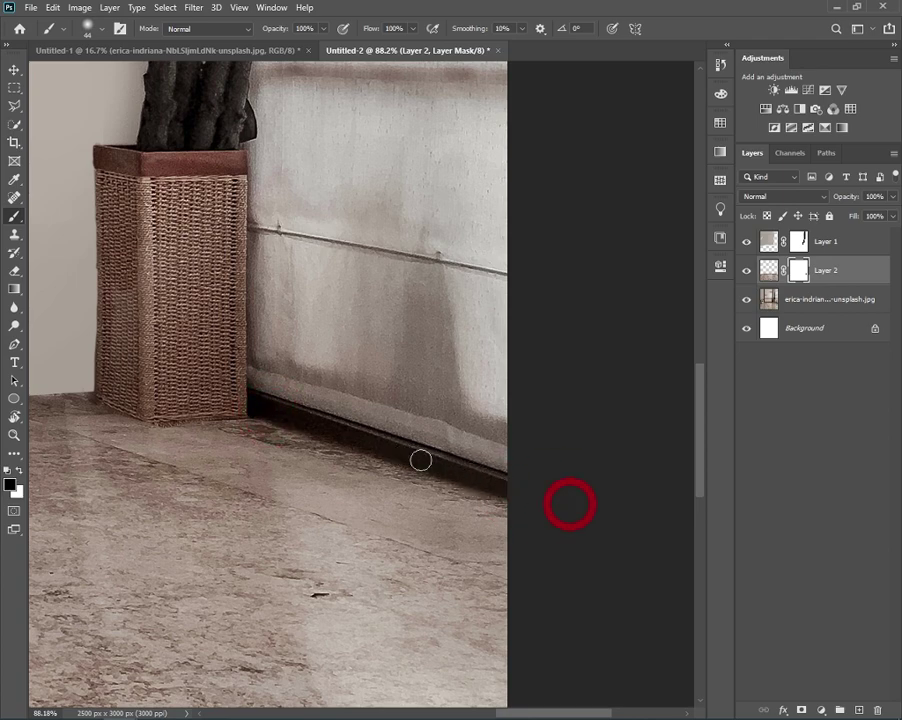
- Paint the mask to restore the umbrella basket's bottom edge and lower-left corner
scroll(542, 514, down, 2)
scroll(544, 514, down, 4)
scroll(548, 480, up, 3)
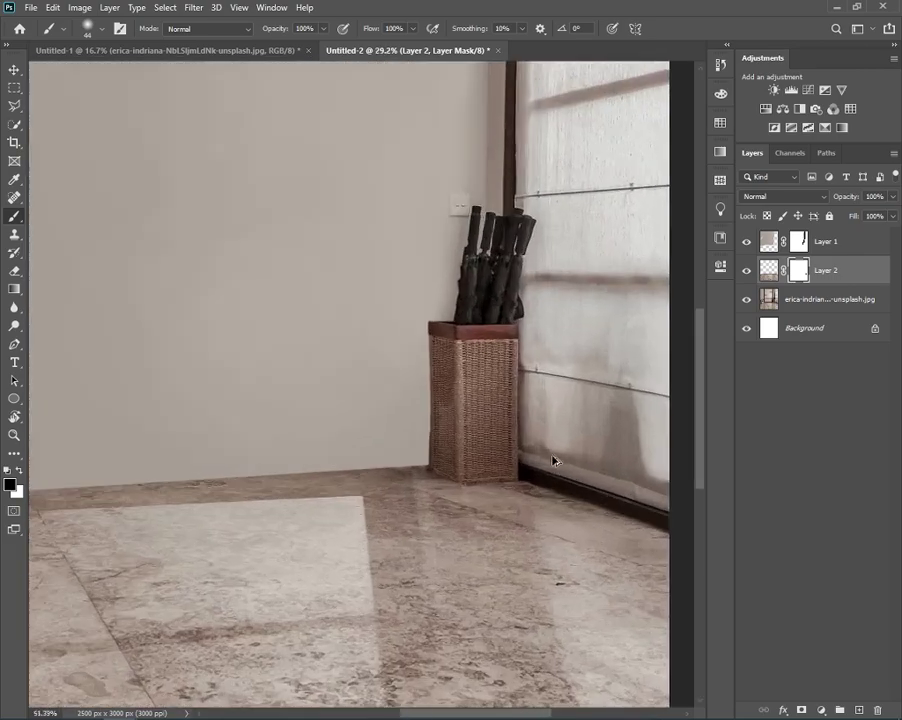
scroll(510, 465, up, 4)
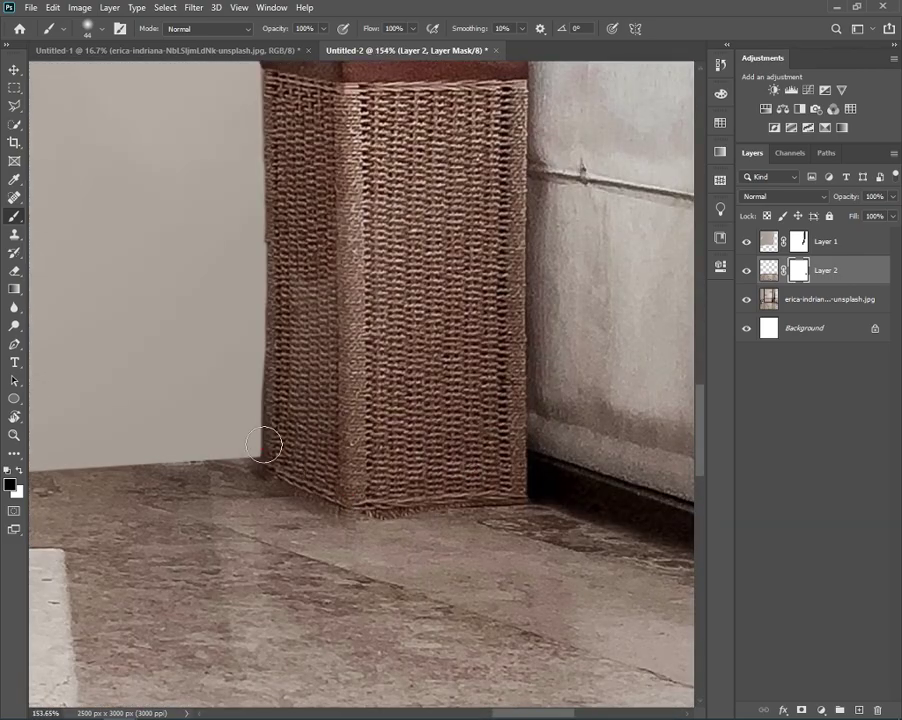
mouse_move(419, 476)
mouse_down()
mouse_move(492, 489)
mouse_move(332, 505)
mouse_up()
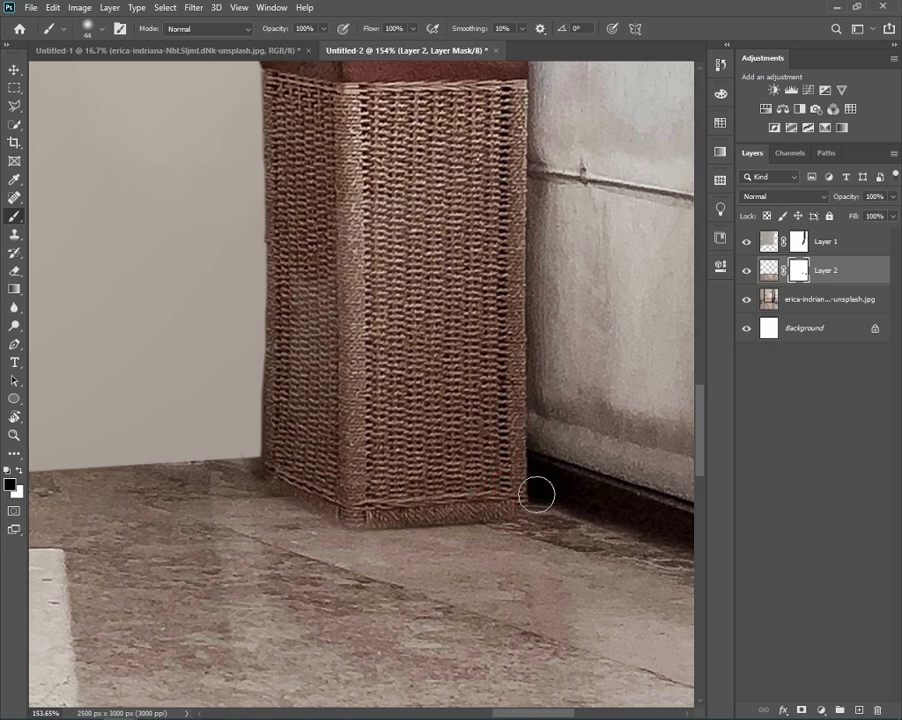
drag(519, 499, 402, 513)
click(338, 511)
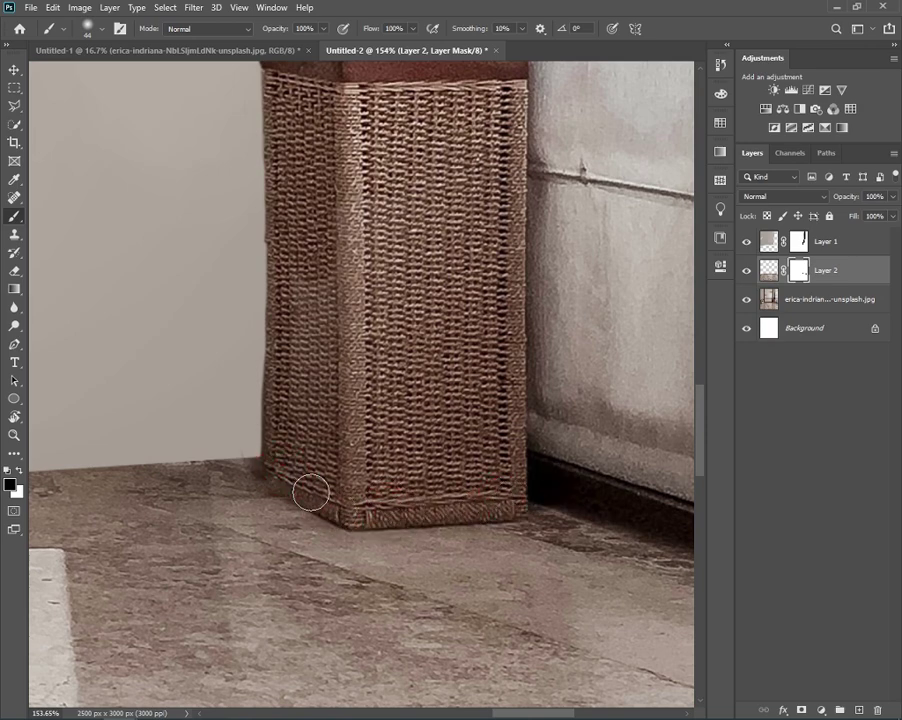
drag(233, 439, 260, 467)
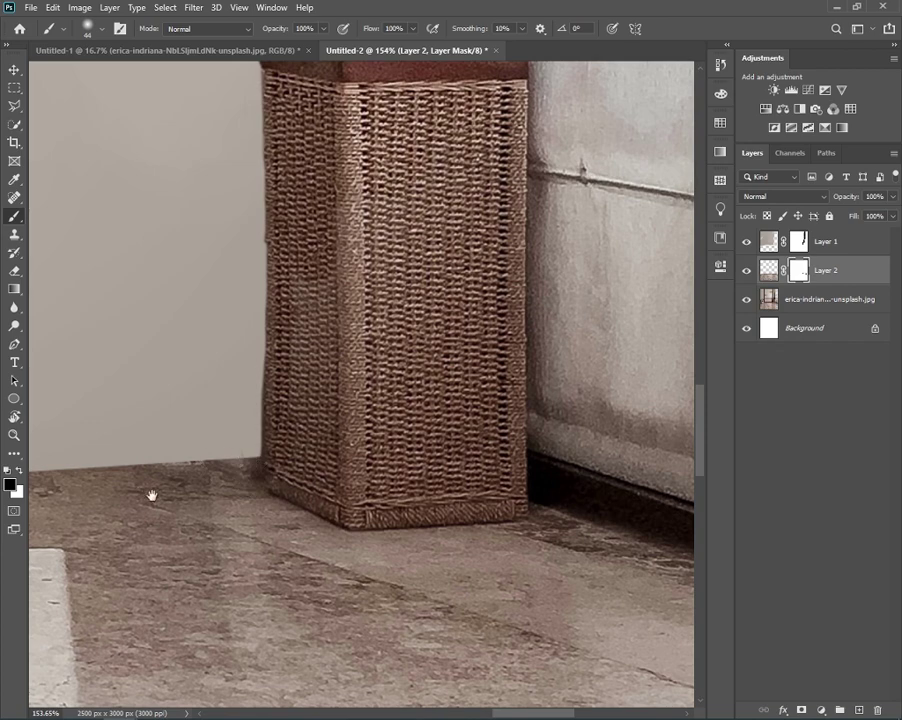
drag(152, 495, 344, 484)
scroll(389, 456, down, 3)
scroll(430, 460, down, 5)
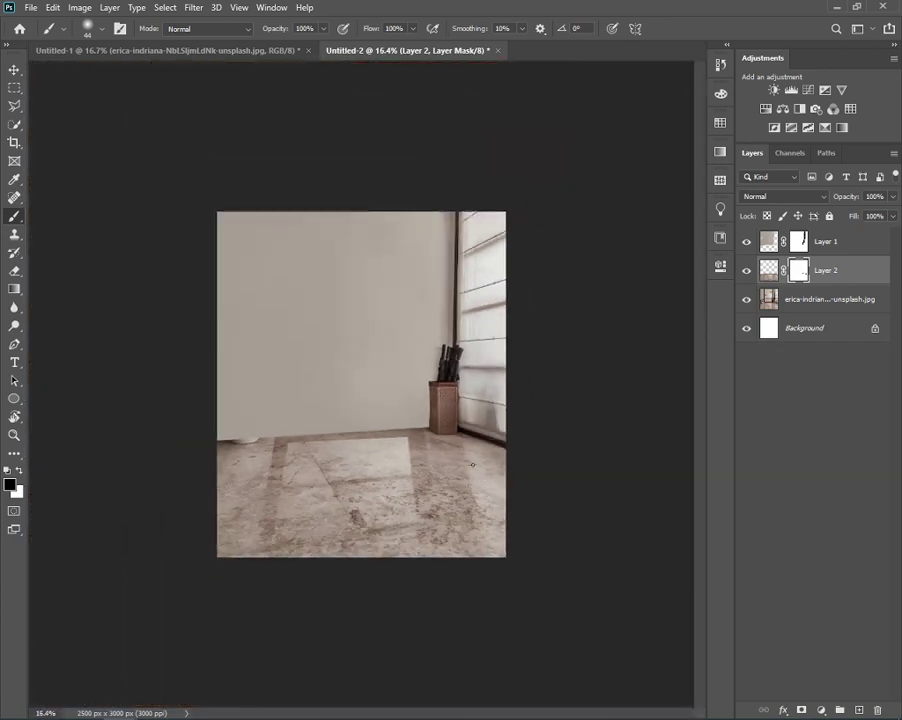
- Duplicate the floor patch layer and set up a Clone Stamp brush of about 270 px
key(ctrl+j)
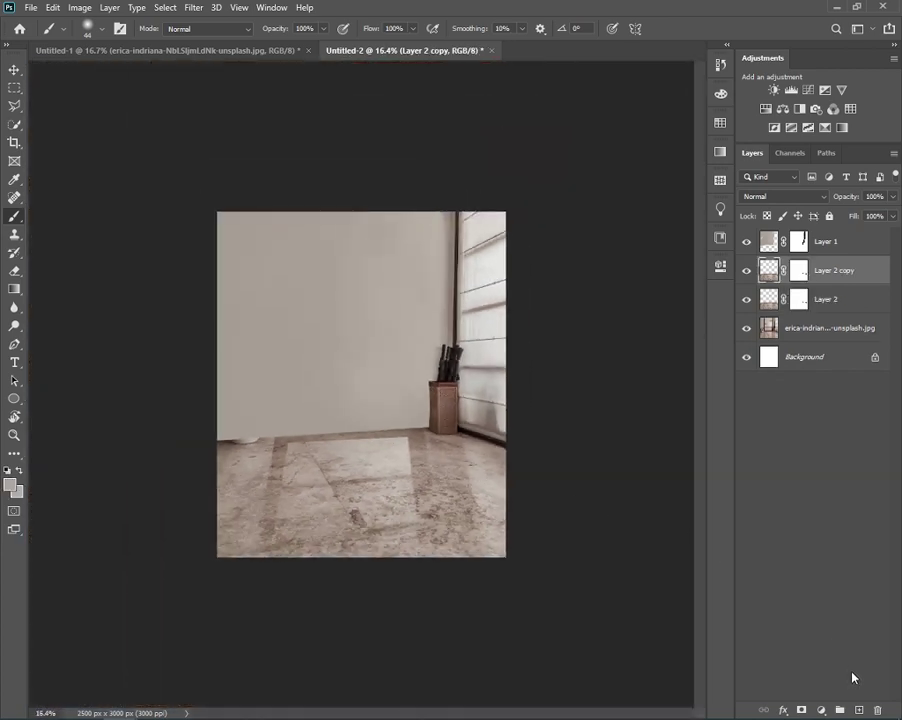
scroll(272, 522, up, 1)
scroll(228, 589, up, 2)
scroll(292, 544, up, 1)
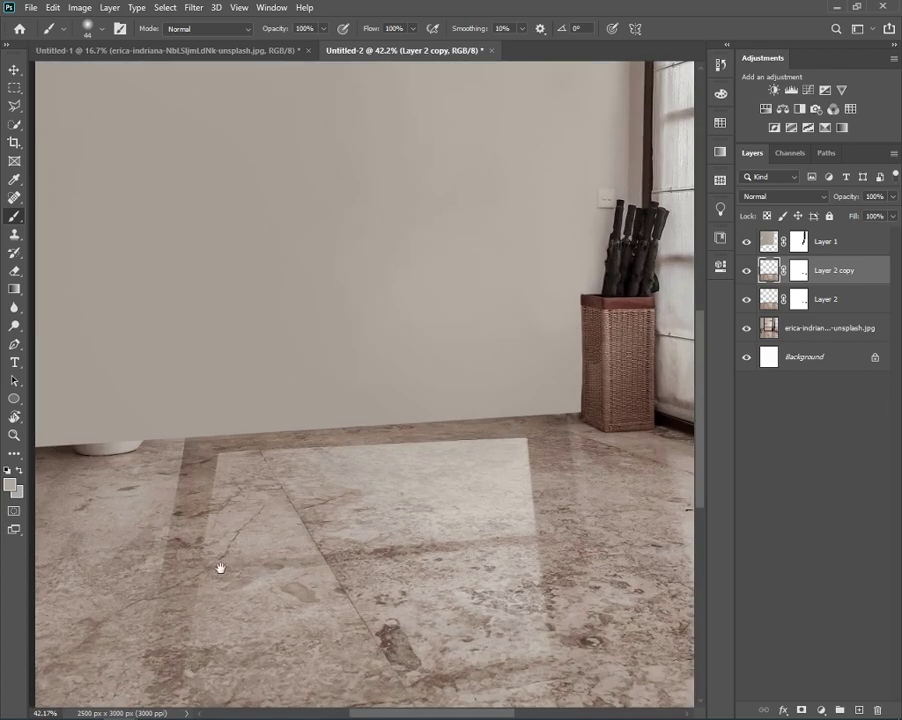
scroll(218, 566, up, 1)
click(15, 235)
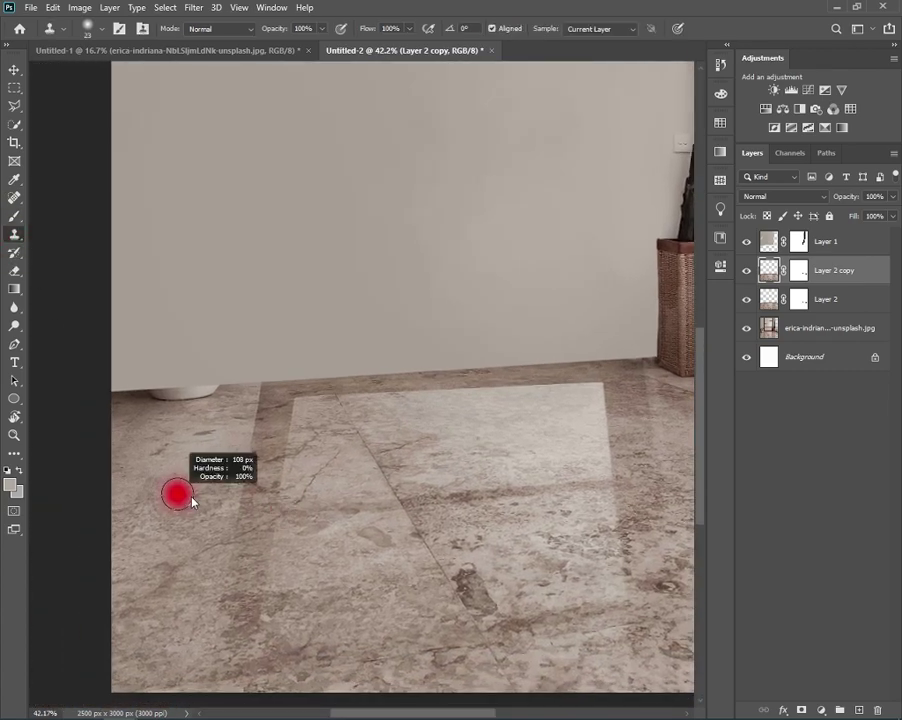
drag(185, 651, 213, 625)
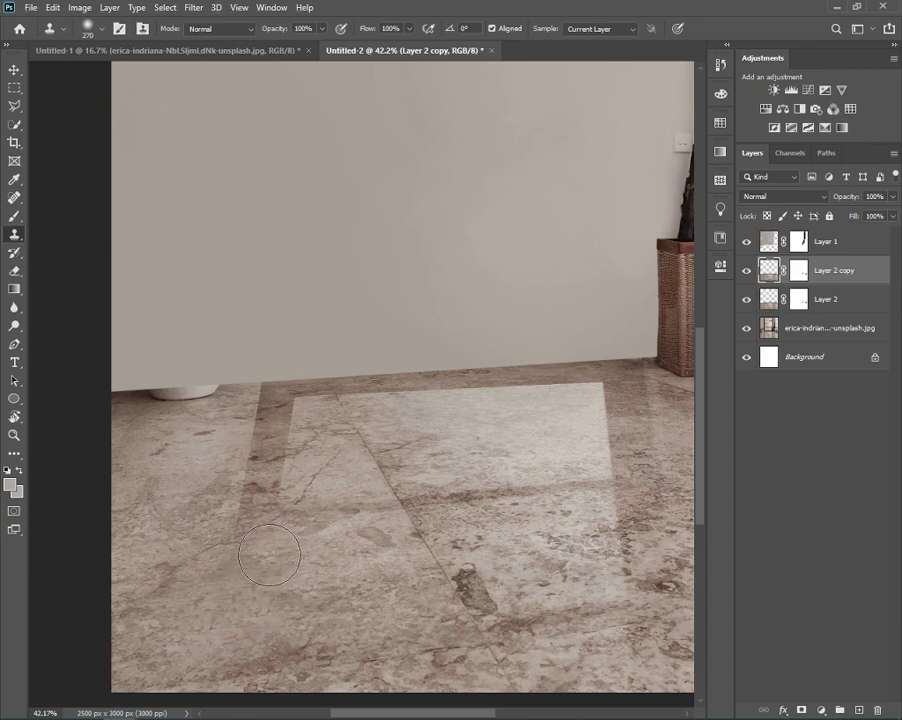
- Clone floor texture over the dark floor band near the wall
mouse_move(260, 492)
mouse_down()
mouse_move(253, 483)
mouse_move(285, 435)
mouse_up()
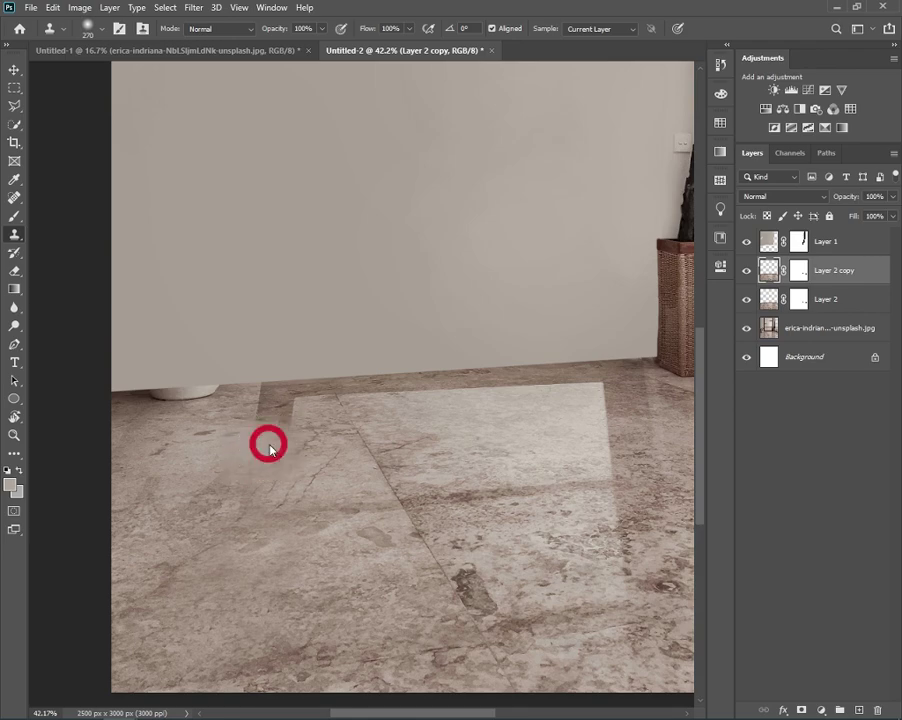
click(264, 438)
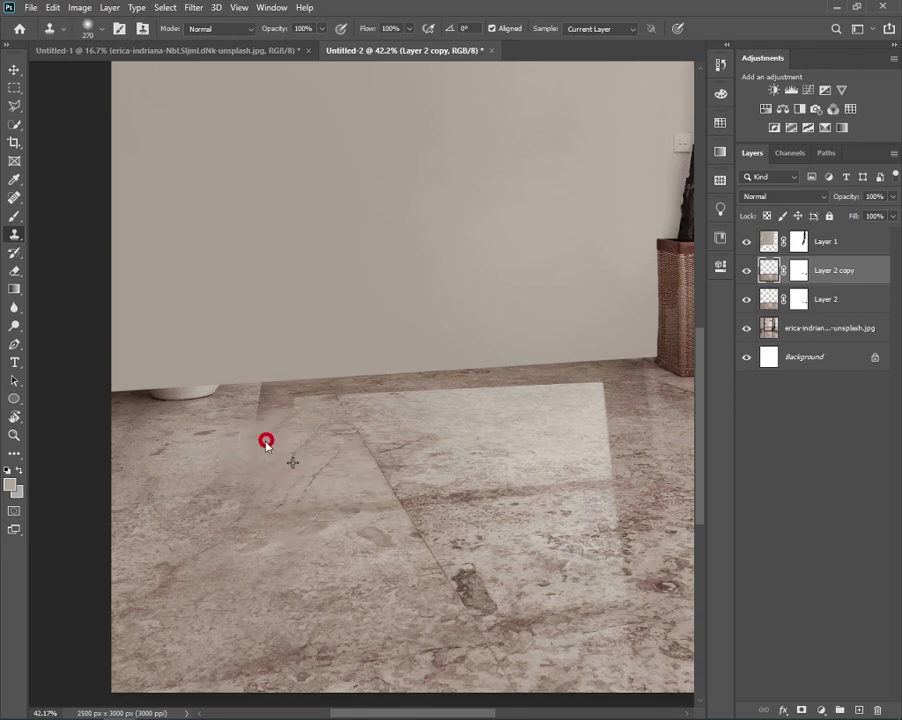
click(256, 425)
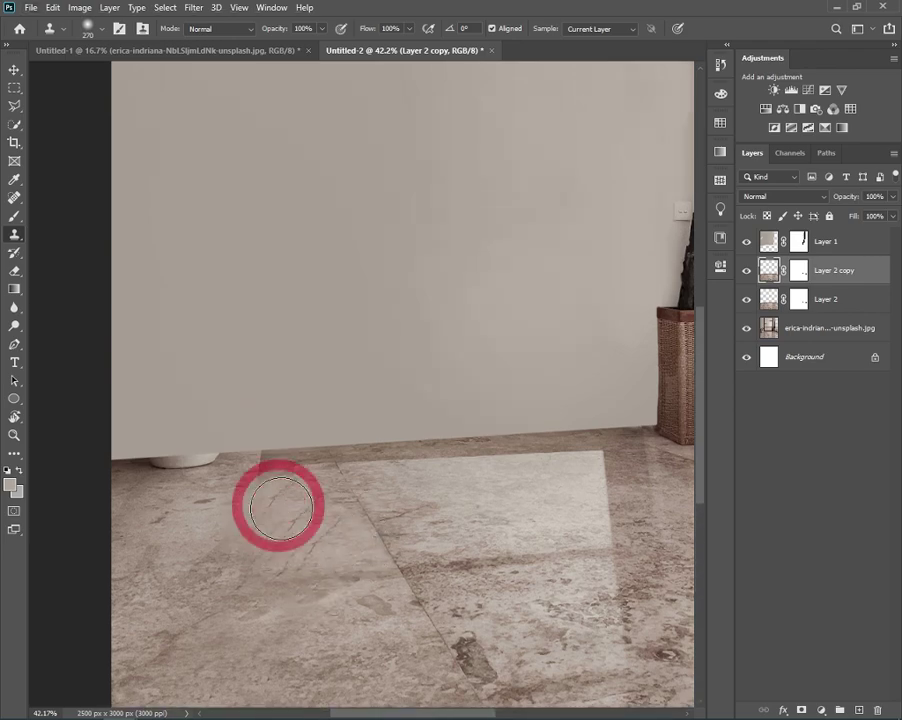
scroll(279, 440, up, 1)
scroll(279, 440, up, 3)
scroll(293, 502, up, 2)
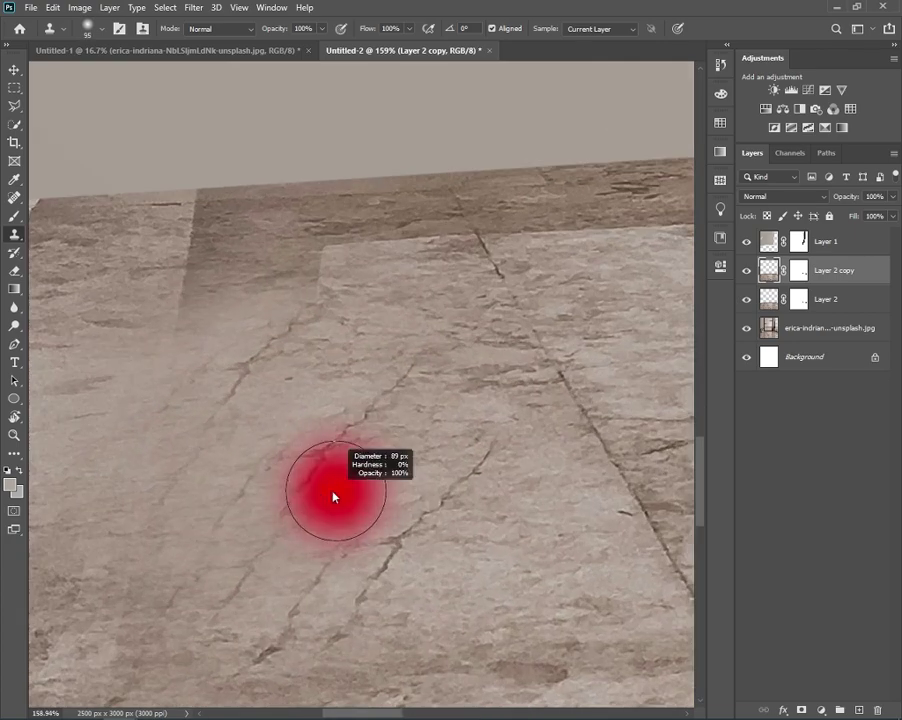
- With a 25 px clone brush, smooth the floor texture and hazy band below the wall
drag(334, 495, 302, 487)
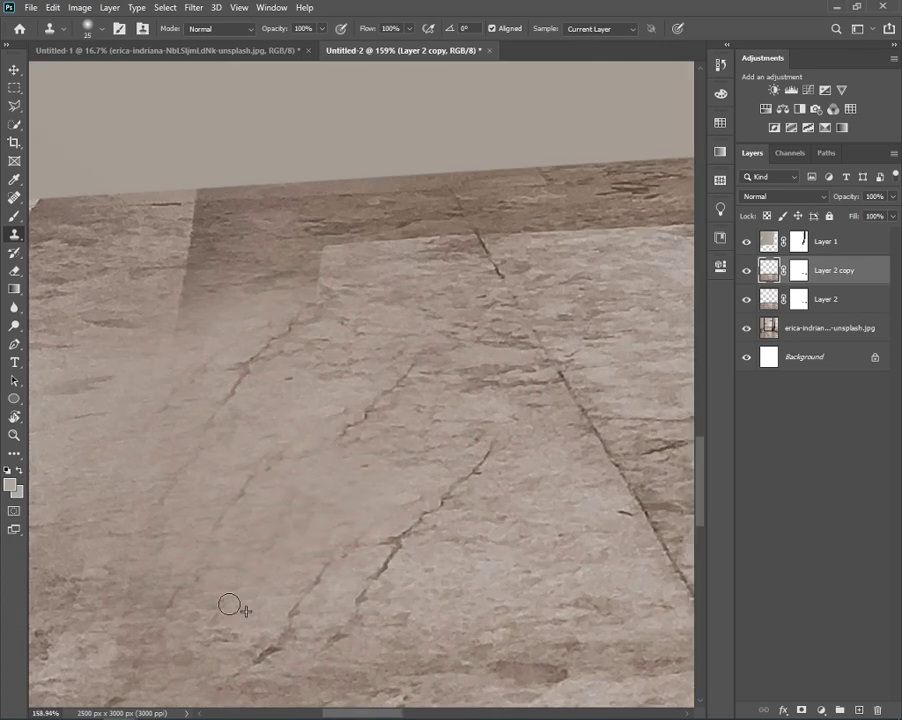
drag(285, 544, 330, 445)
drag(210, 530, 175, 605)
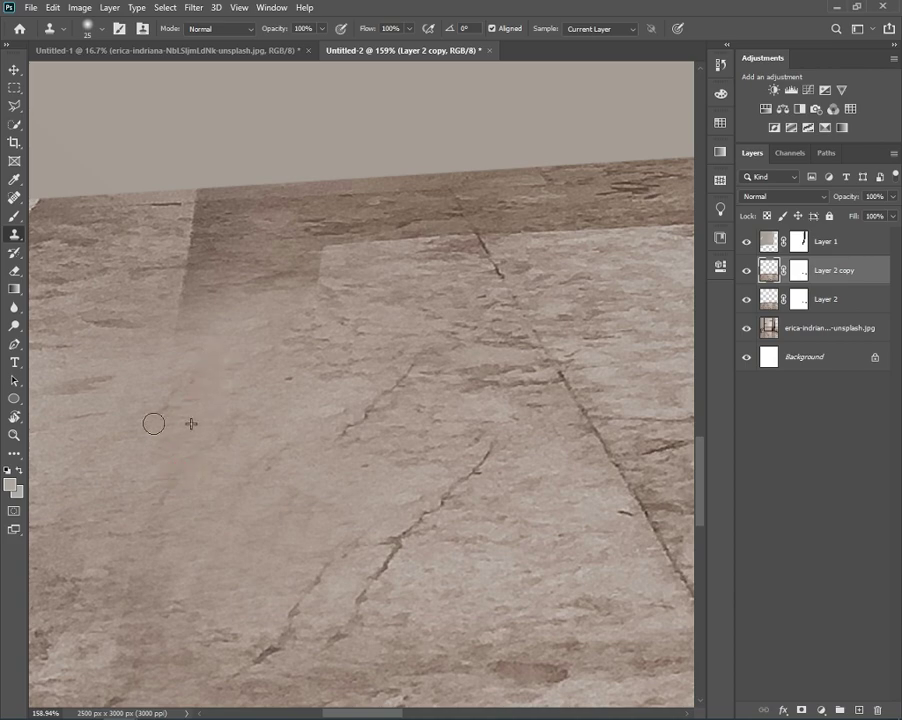
scroll(153, 423, down, 2)
scroll(346, 388, down, 2)
scroll(222, 373, up, 2)
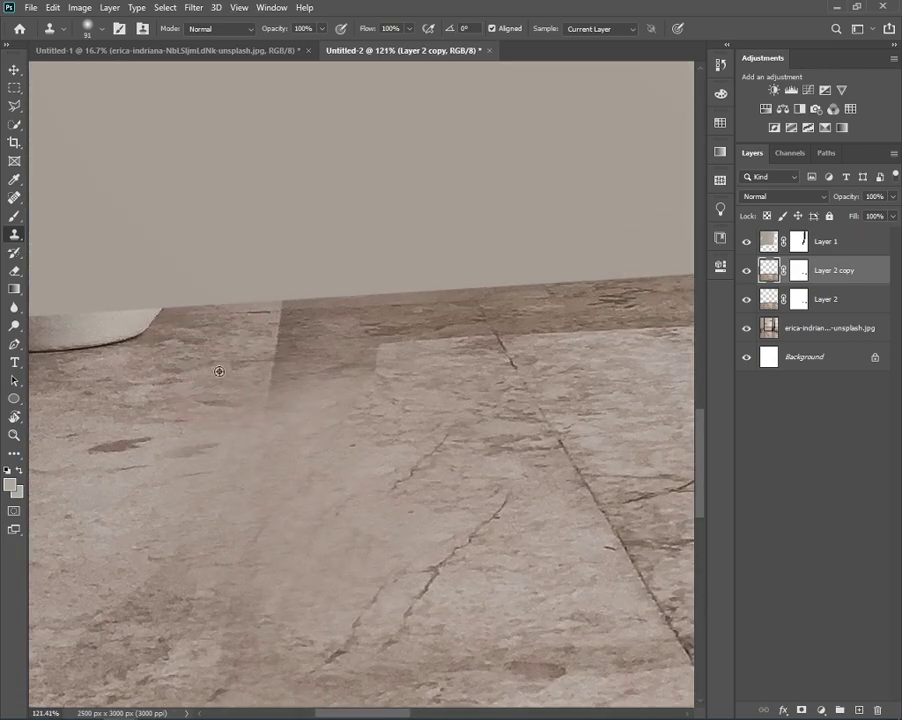
drag(219, 371, 406, 371)
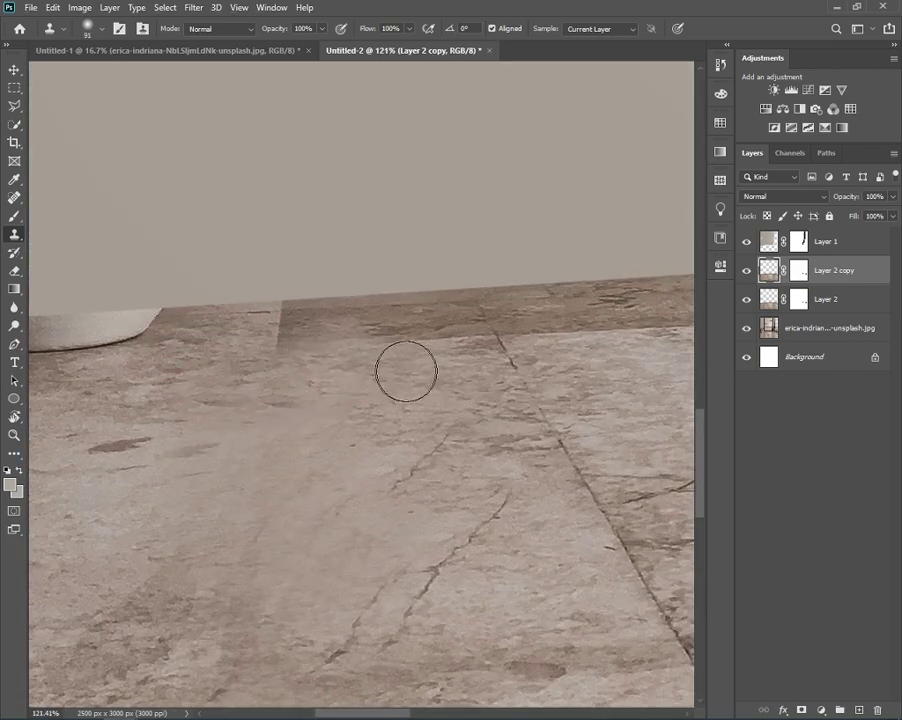
drag(328, 352, 395, 358)
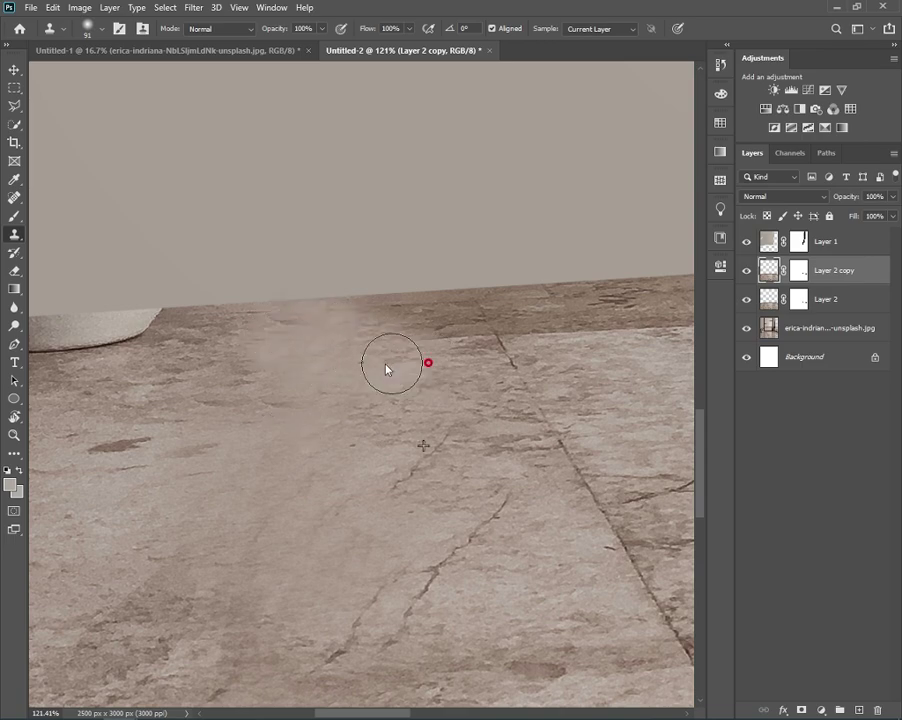
- Clone lighter floor texture over the patched area and along the baseboard seam
scroll(328, 388, right, 3)
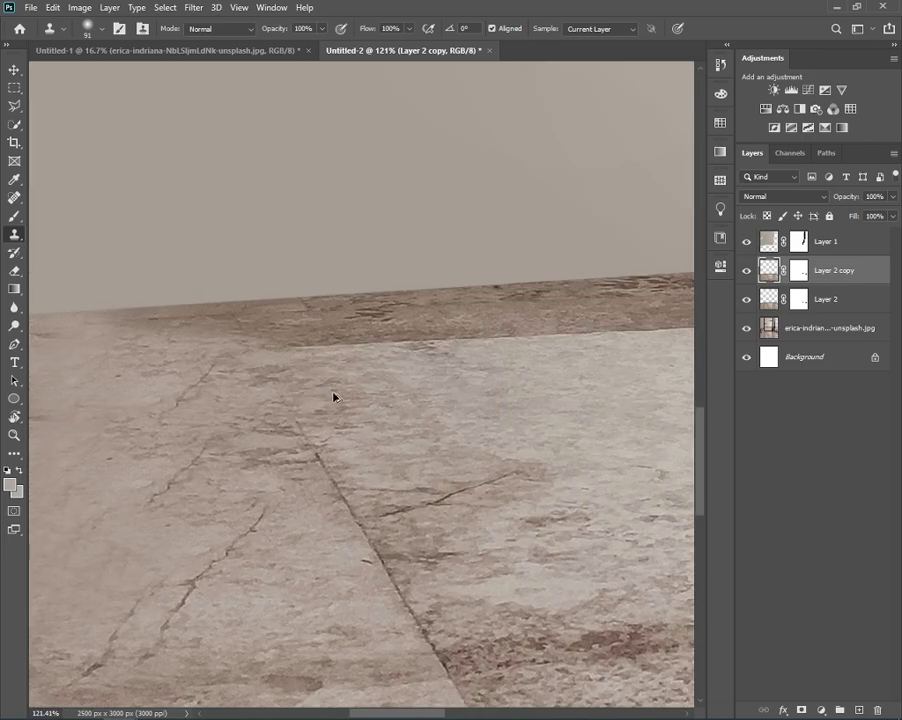
drag(447, 348, 280, 356)
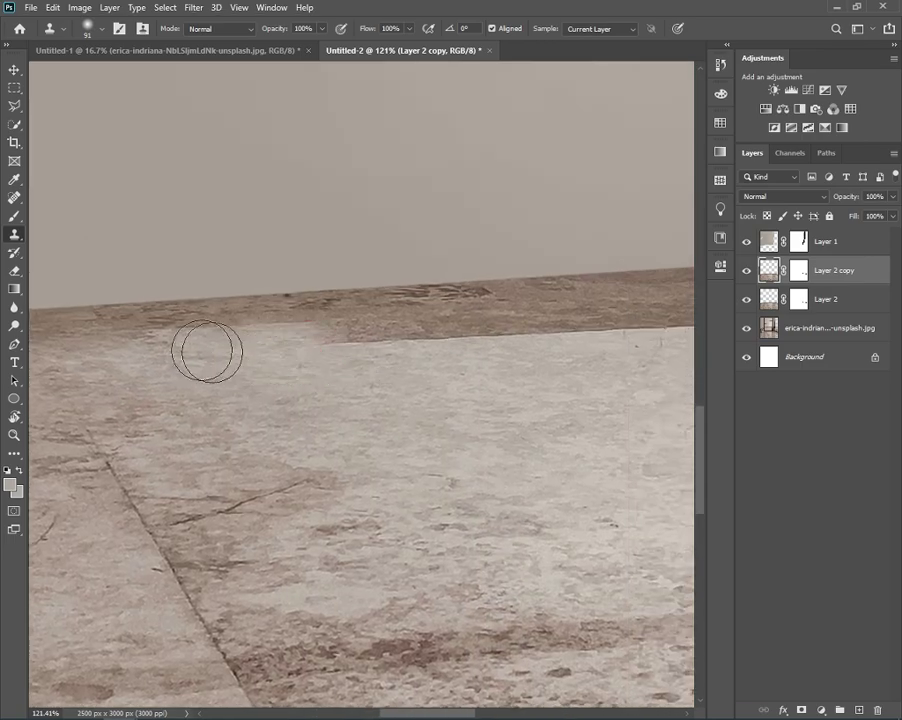
click(231, 420)
scroll(200, 345, right, 1)
drag(350, 314, 463, 313)
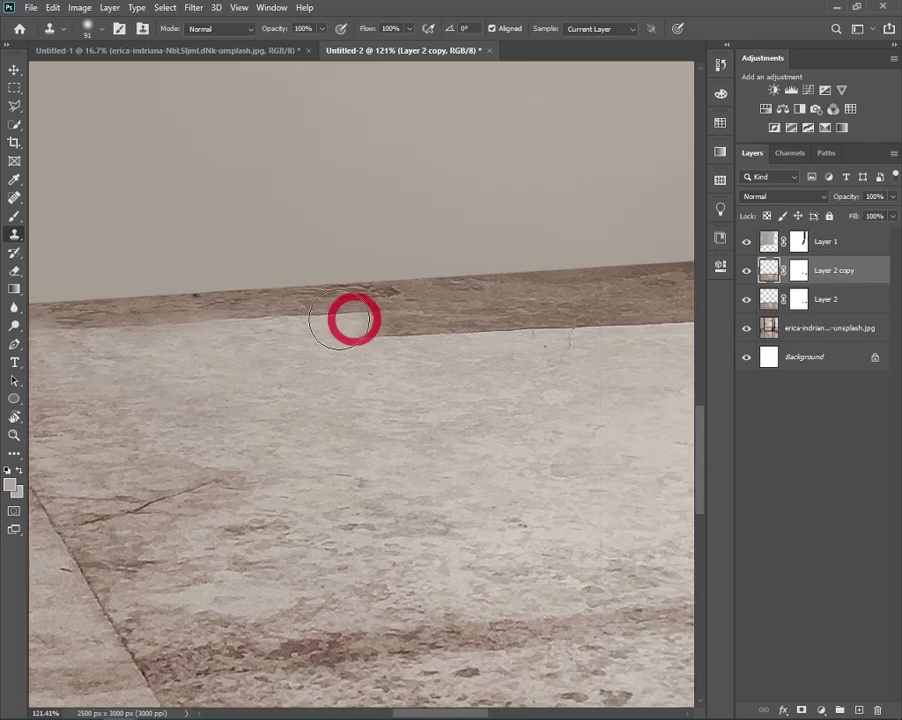
alt+click(235, 398)
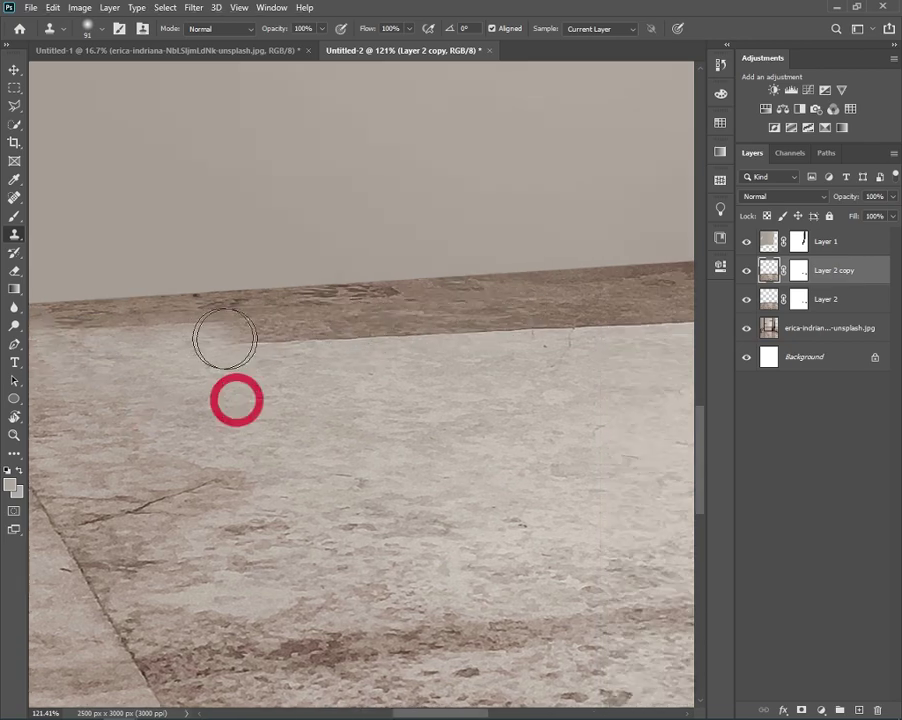
drag(225, 338, 401, 361)
click(469, 367)
click(400, 366)
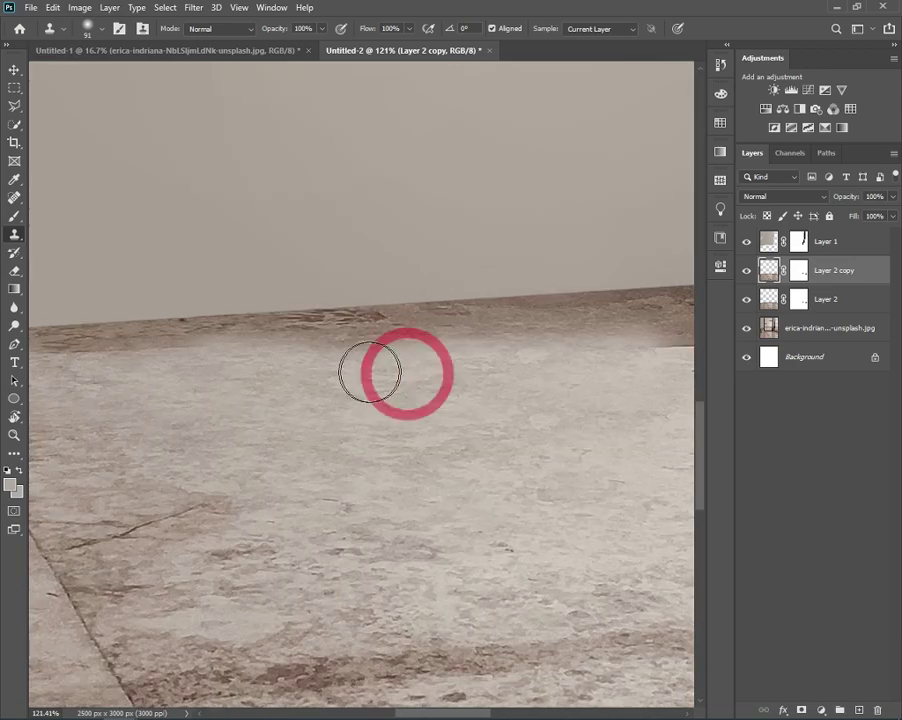
click(145, 376)
- Stamp floor texture over the hard-edged light patch's edges near the basket
scroll(141, 410, down, 5)
scroll(294, 374, down, 3)
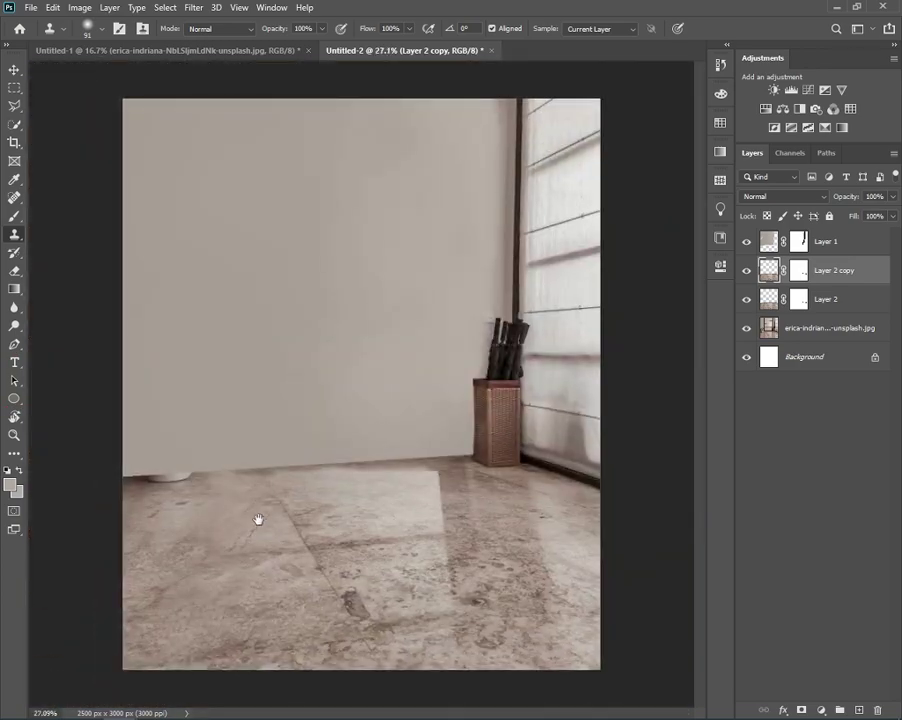
scroll(258, 520, up, 4)
scroll(211, 503, up, 3)
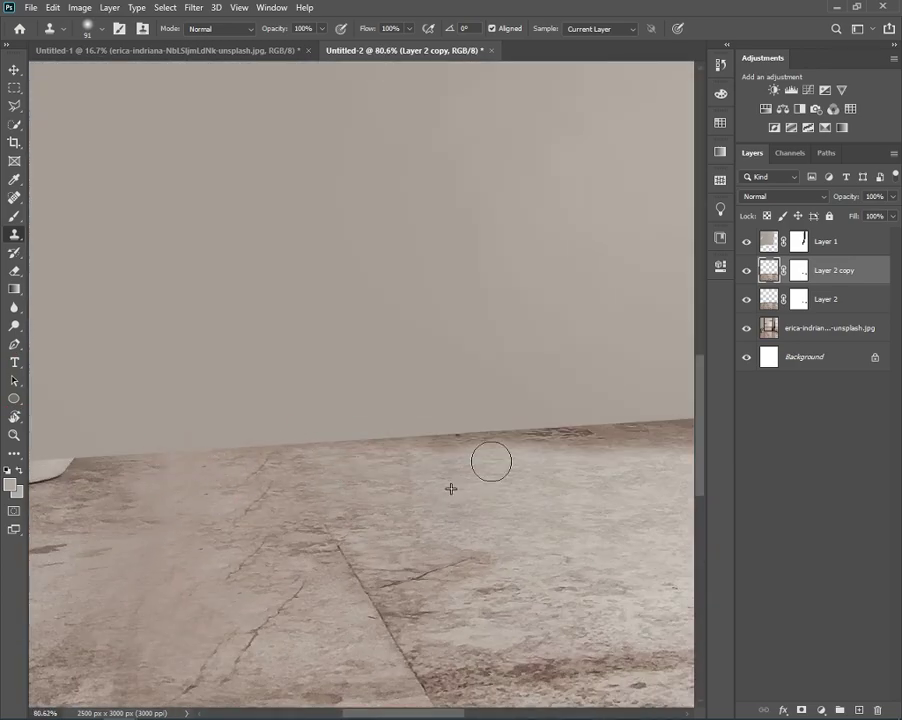
mouse_move(348, 454)
mouse_down()
mouse_move(369, 463)
mouse_move(257, 454)
mouse_up()
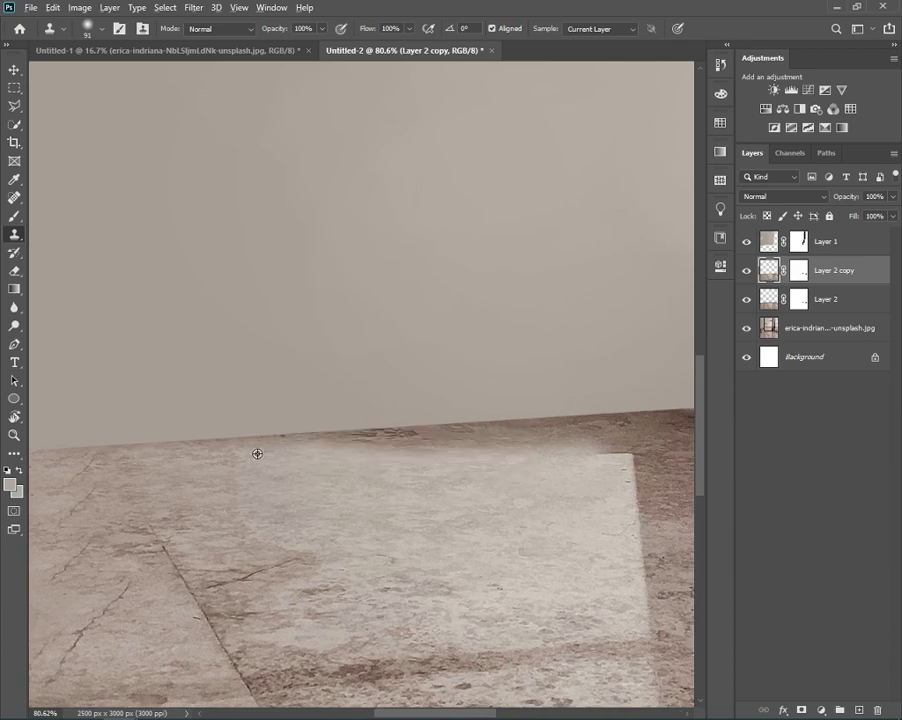
drag(527, 444, 430, 415)
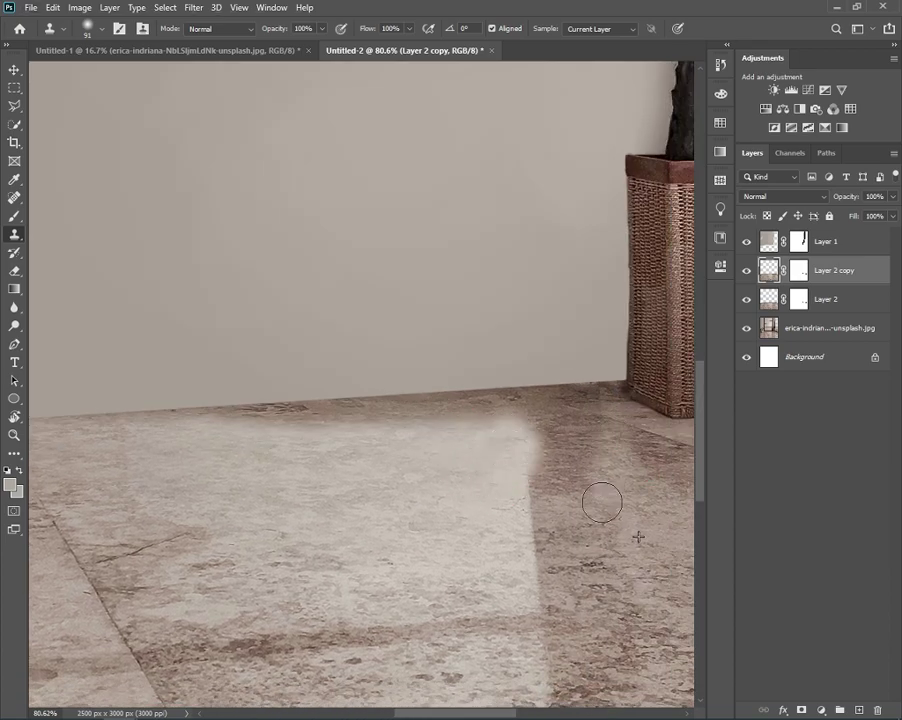
drag(591, 538, 520, 464)
alt+click(342, 464)
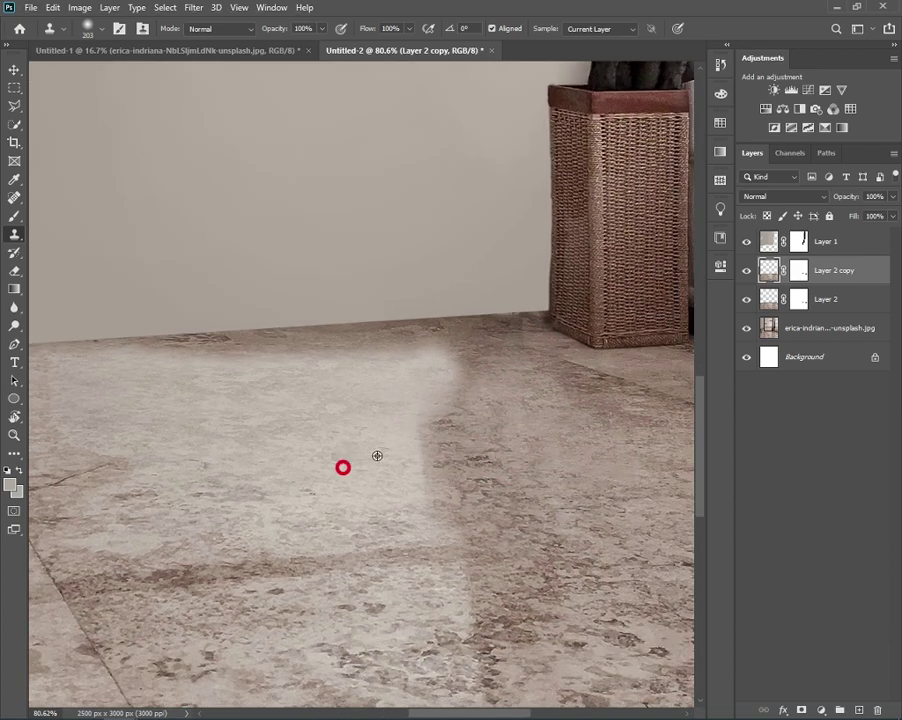
click(391, 524)
click(444, 368)
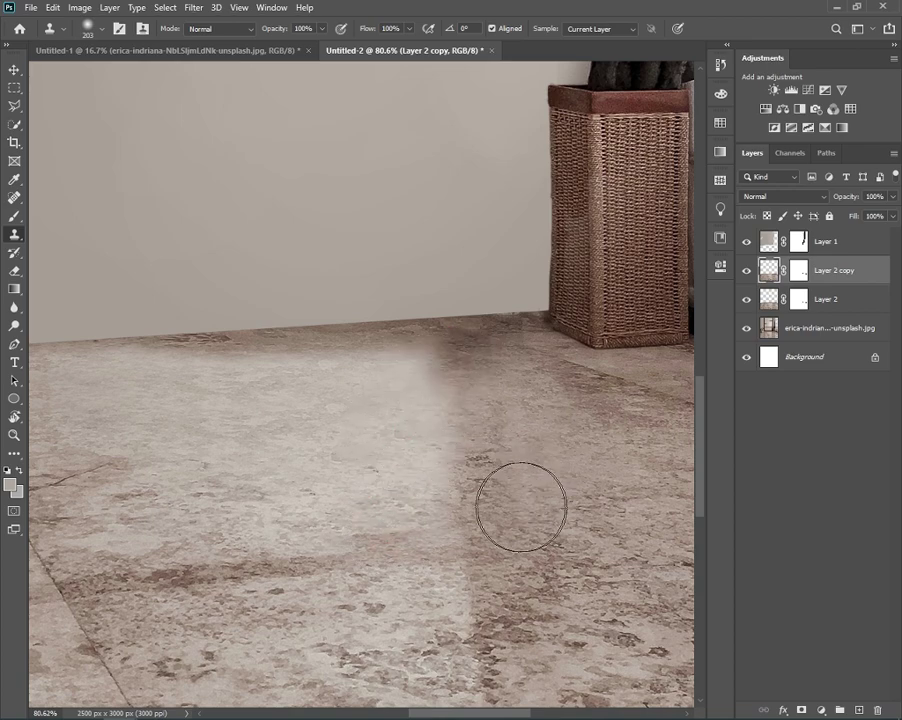
- Shift the view toward the basket corner and readjust the clone brush size
drag(487, 432, 379, 354)
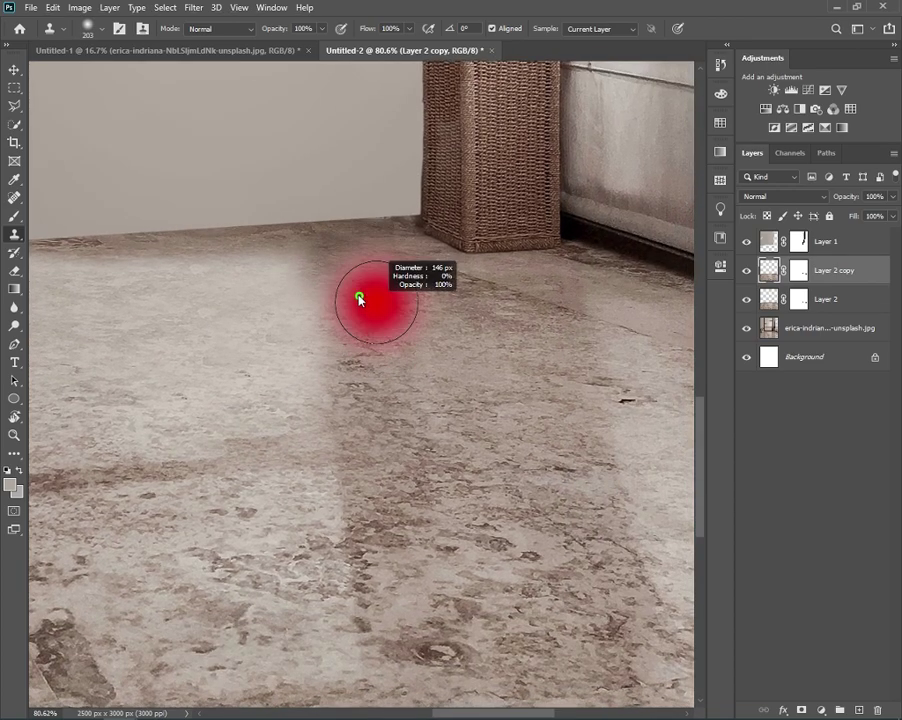
scroll(352, 270, up, 2)
scroll(352, 270, up, 3)
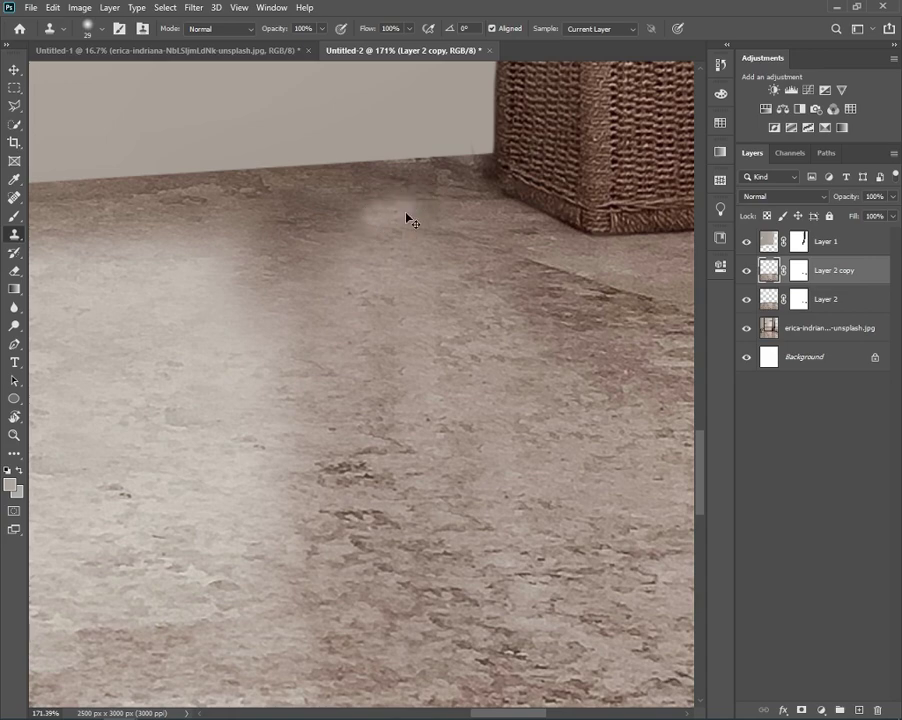
drag(407, 217, 395, 250)
scroll(464, 373, down, 2)
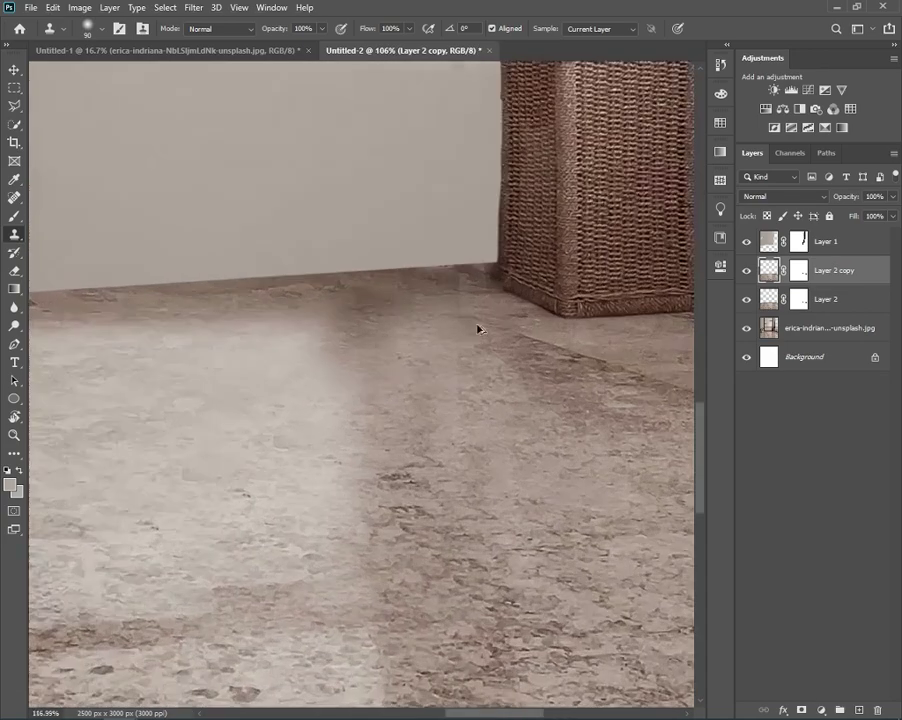
drag(448, 292, 462, 302)
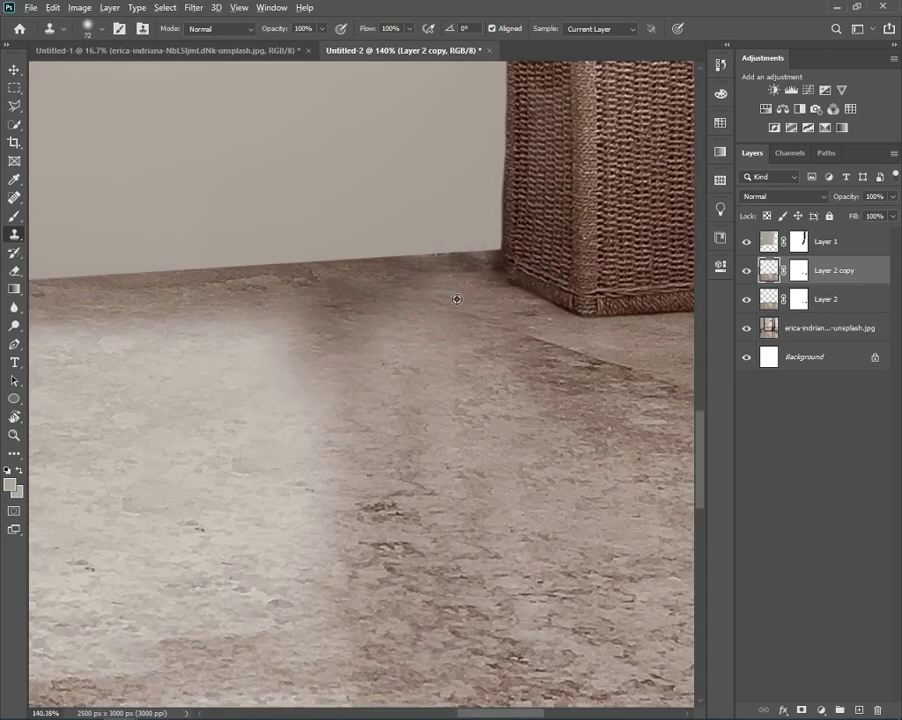
scroll(463, 440, down, 2)
scroll(470, 435, down, 3)
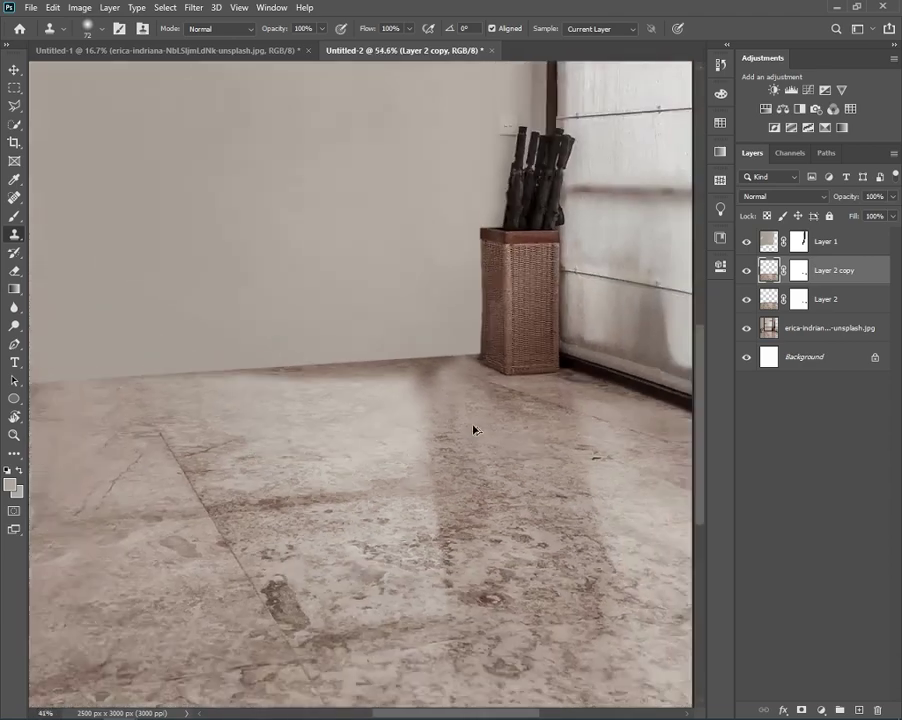
scroll(445, 505, down, 3)
- Compare Layer 2 copy on and off, then clone over the lower floor with a 432 px brush
click(746, 270)
click(746, 270)
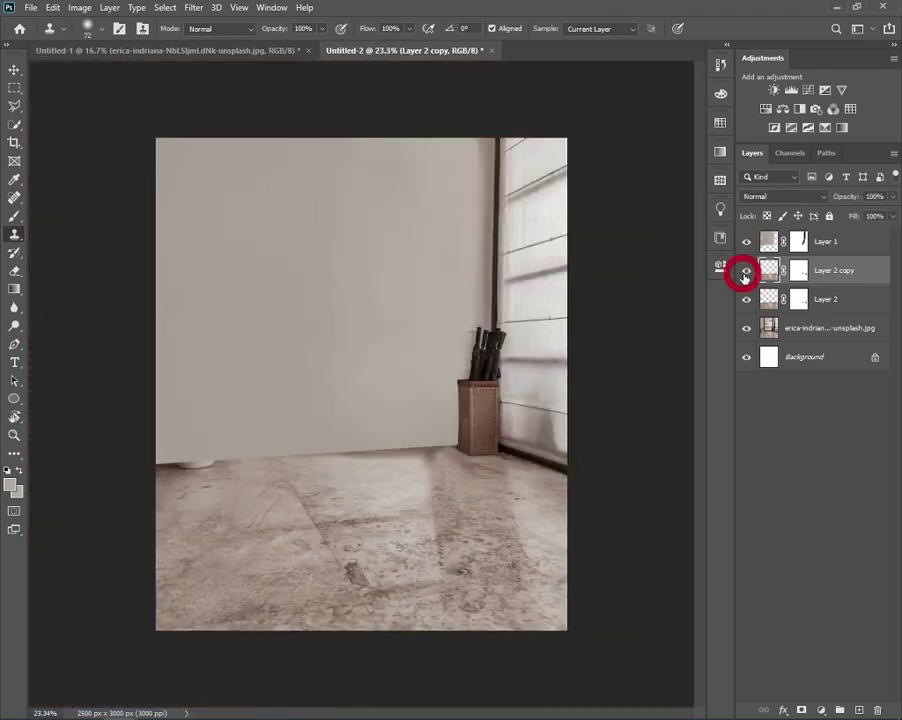
click(746, 270)
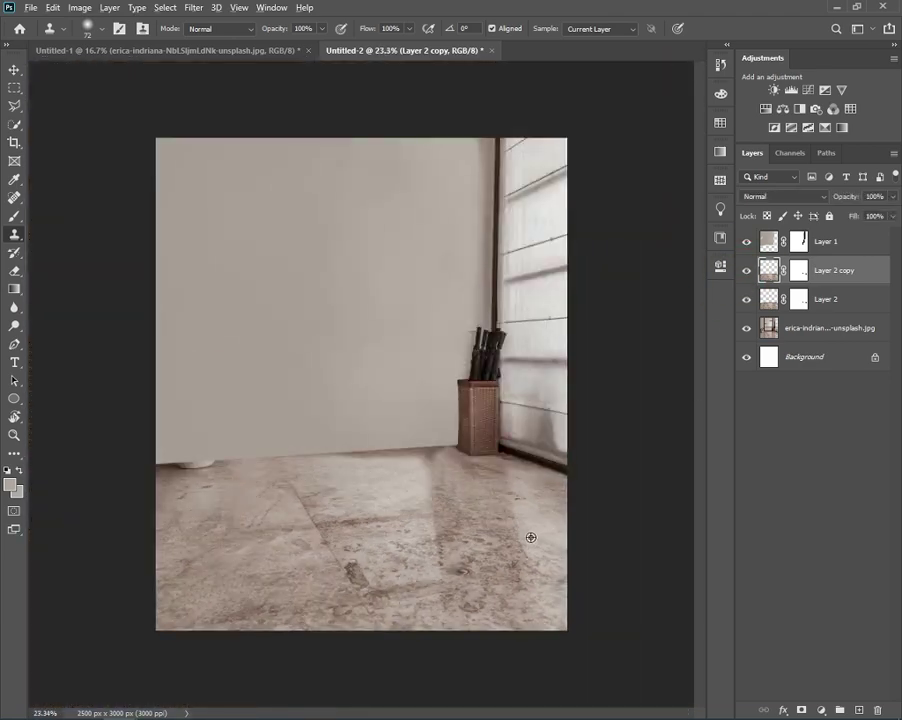
drag(522, 512, 540, 490)
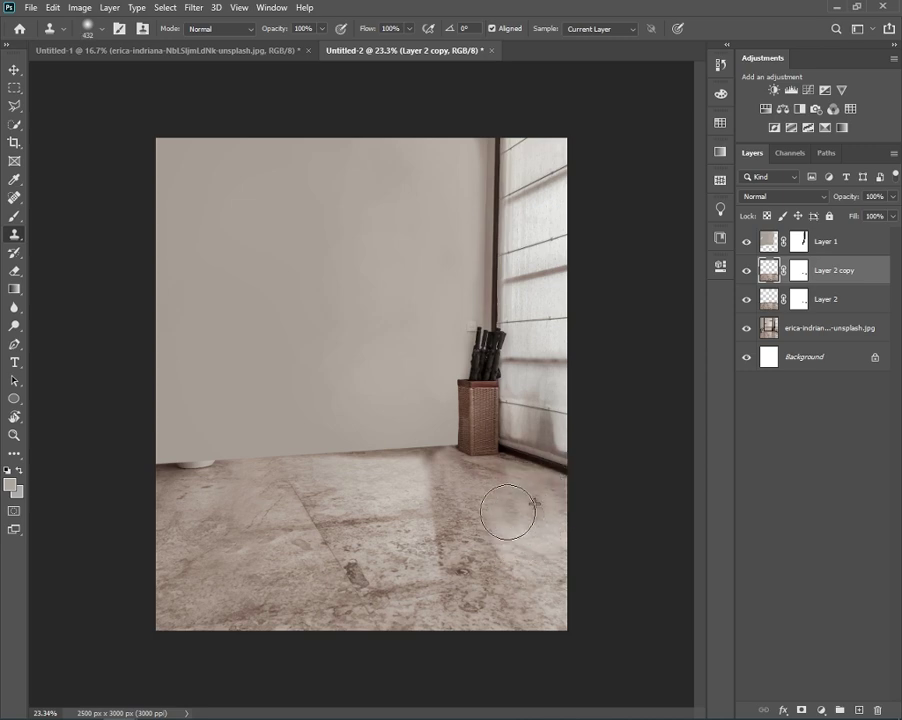
click(430, 540)
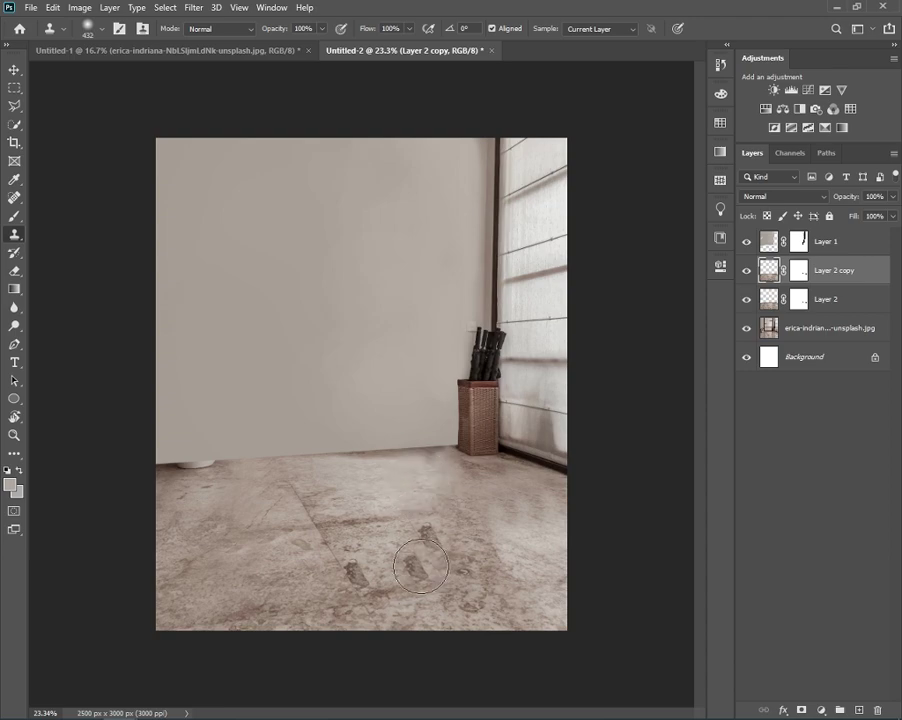
drag(496, 566, 447, 600)
- Blend the light diagonal seam and the floor near the basket with cloned texture
scroll(447, 600, up, 3)
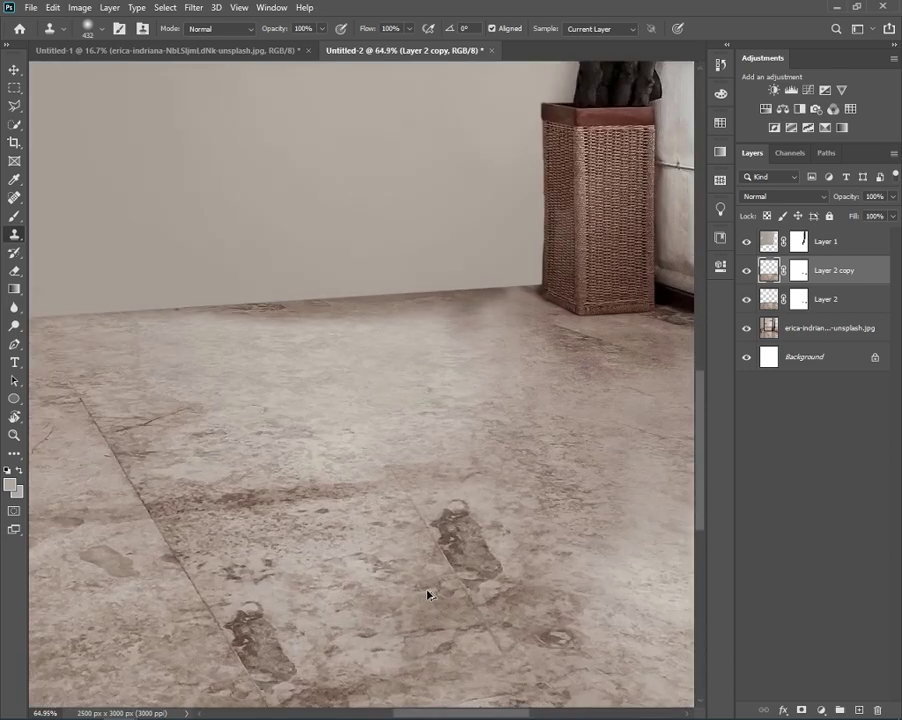
scroll(424, 590, up, 3)
click(469, 519)
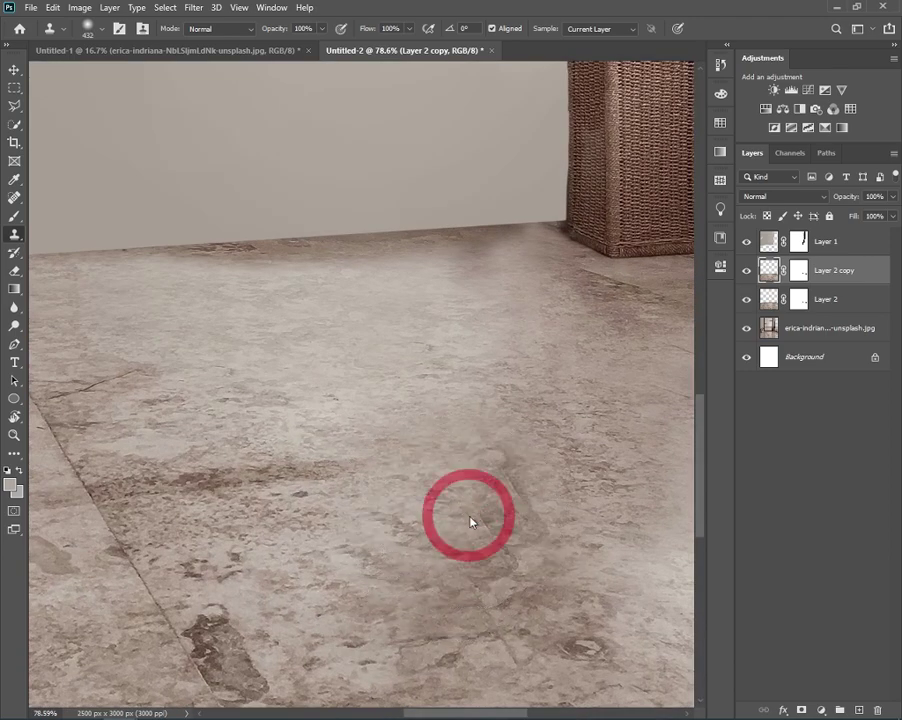
scroll(487, 569, down, 2)
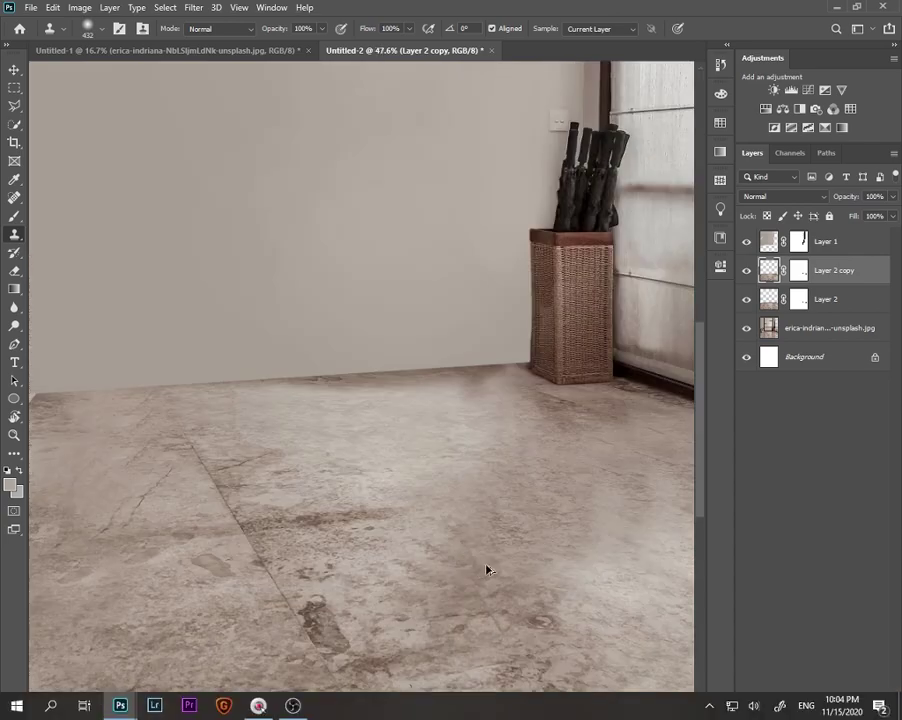
scroll(470, 574, down, 2)
scroll(490, 526, up, 2)
scroll(490, 526, up, 1)
drag(384, 511, 365, 506)
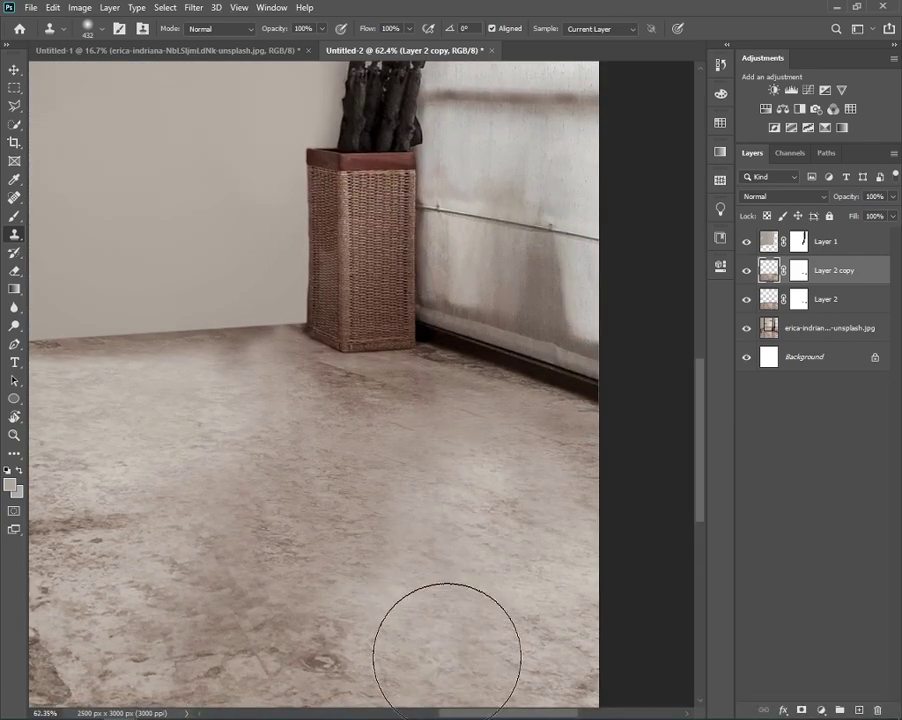
scroll(548, 580, down, 2)
scroll(537, 574, up, 2)
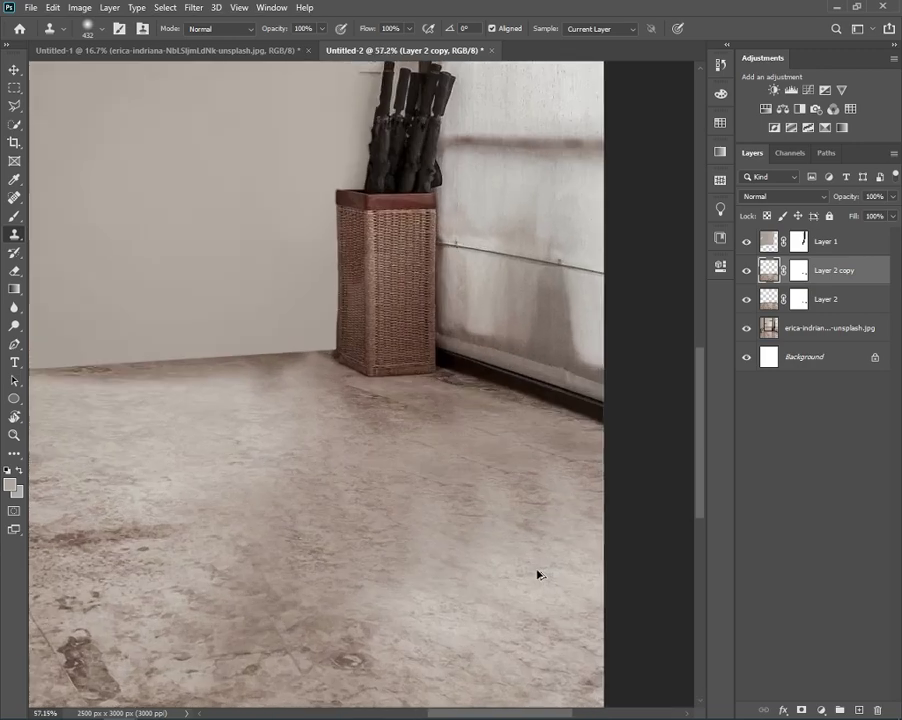
click(477, 512)
- Resize the clone brush and clone smooth texture over the mottled floor
scroll(428, 584, down, 3)
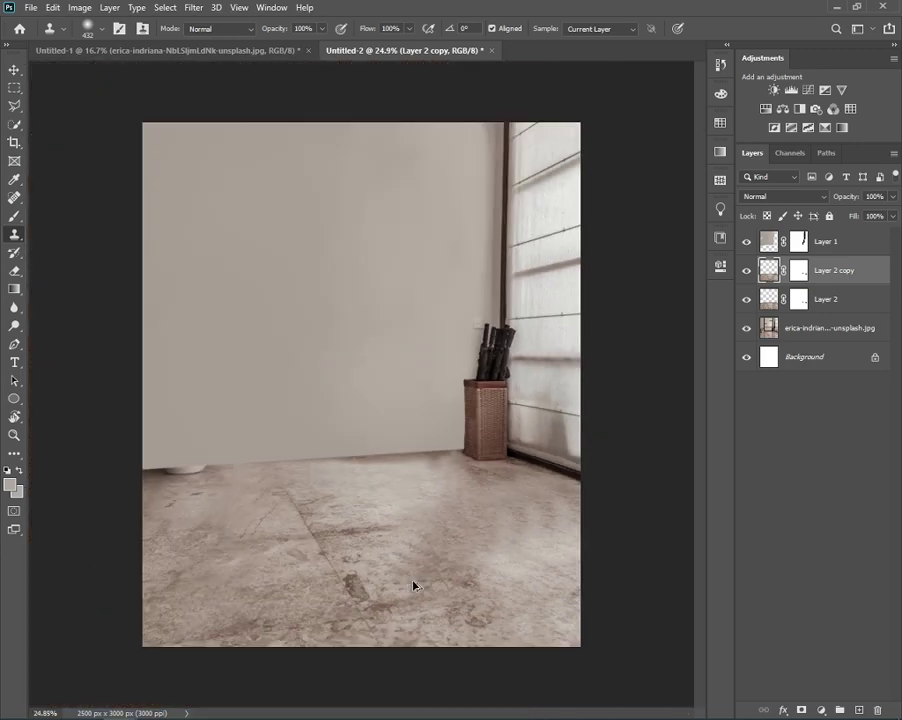
scroll(412, 585, up, 2)
scroll(397, 610, up, 2)
scroll(420, 600, up, 3)
drag(405, 625, 445, 410)
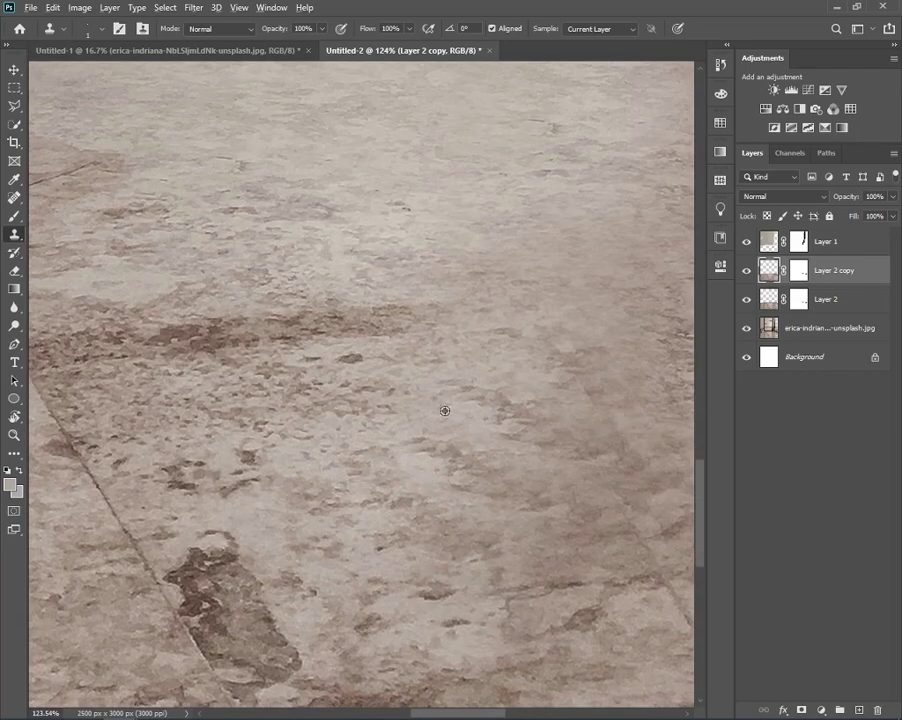
key(bracketright)
key(bracketright)
key(bracketright)
drag(520, 456, 522, 416)
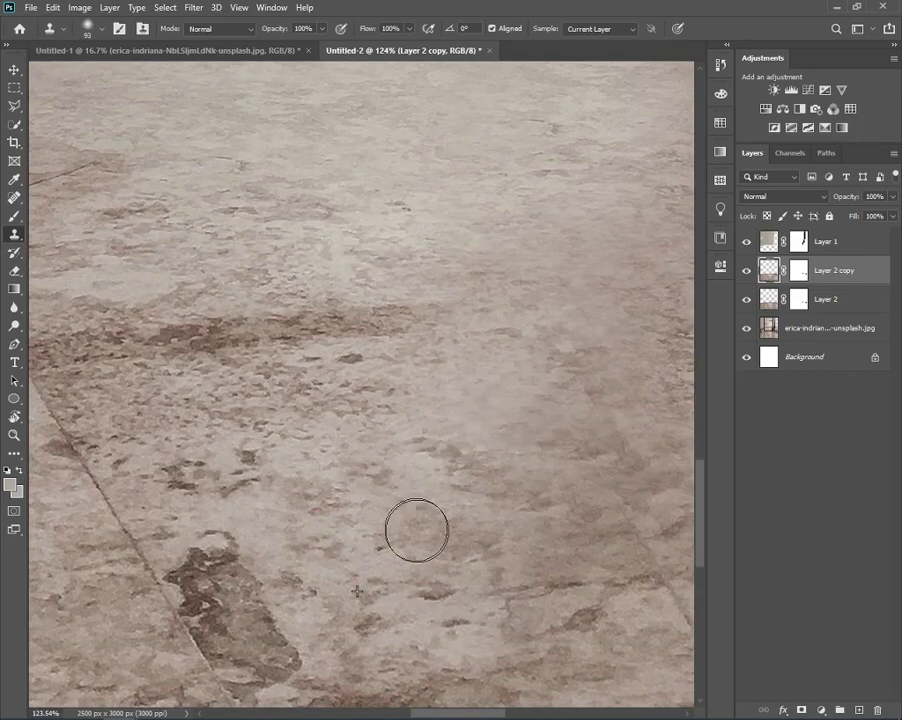
drag(451, 533, 455, 547)
scroll(392, 534, down, 5)
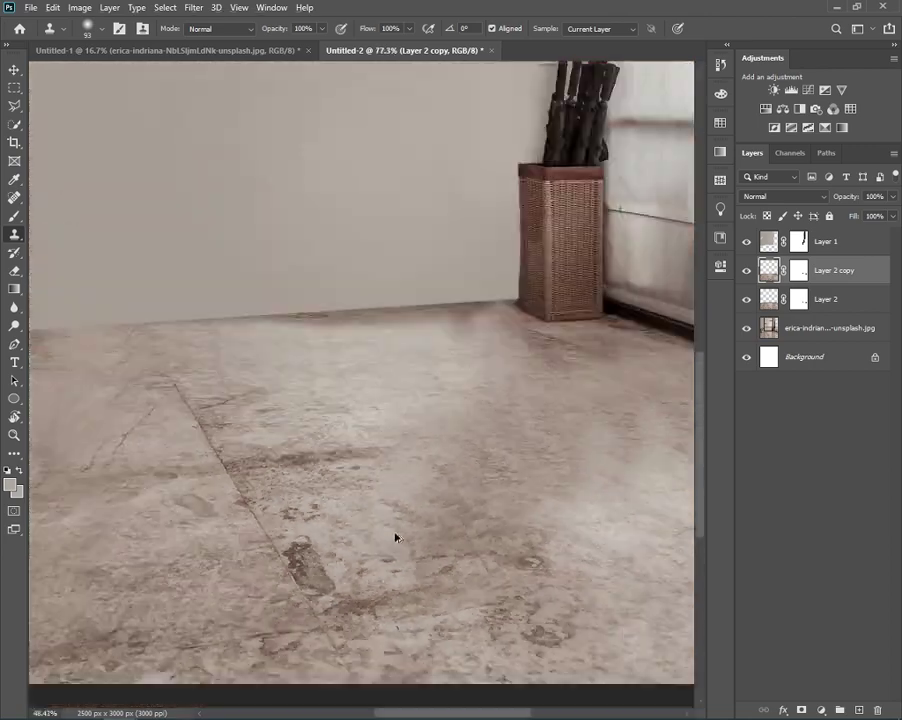
scroll(325, 528, down, 3)
scroll(245, 518, up, 3)
scroll(270, 528, down, 3)
scroll(270, 528, down, 1)
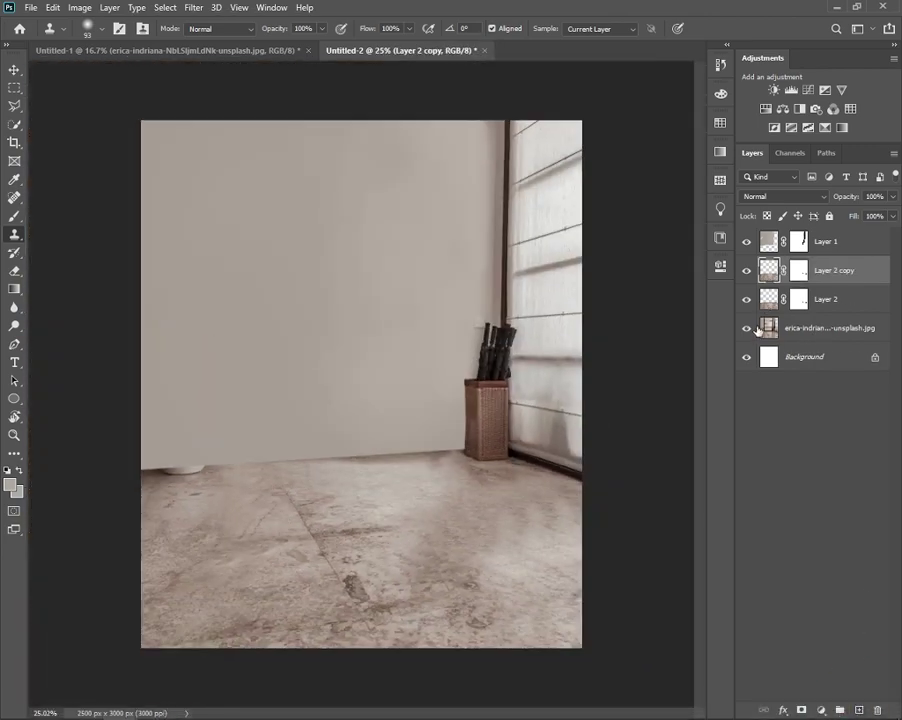
scroll(230, 477, up, 1)
scroll(151, 527, up, 2)
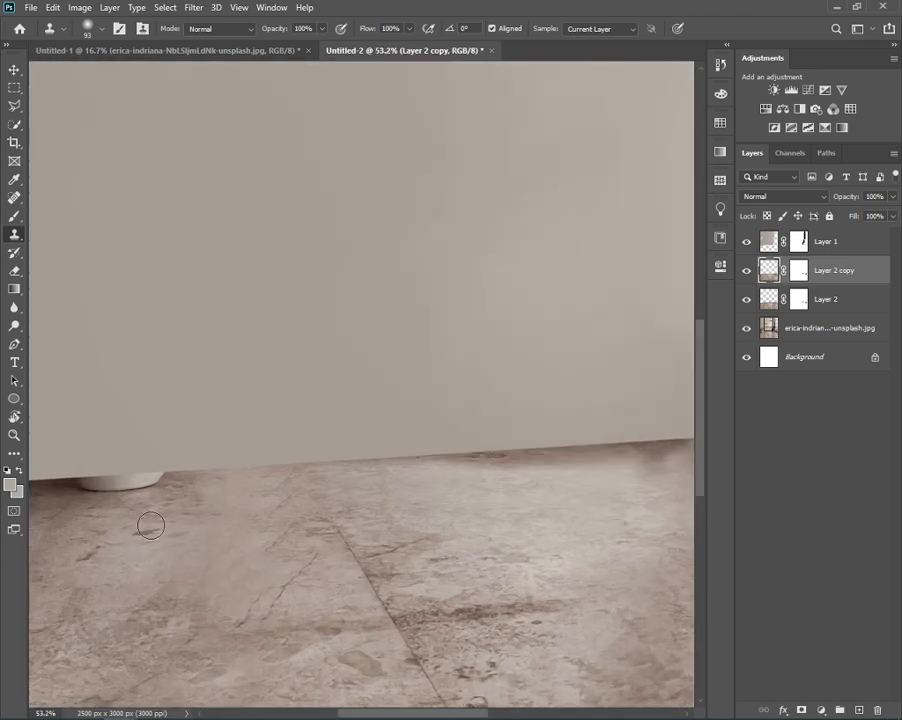
scroll(302, 503, up, 1)
- Cut a polygonal floor patch by the wall onto new Layer 3
key(l)
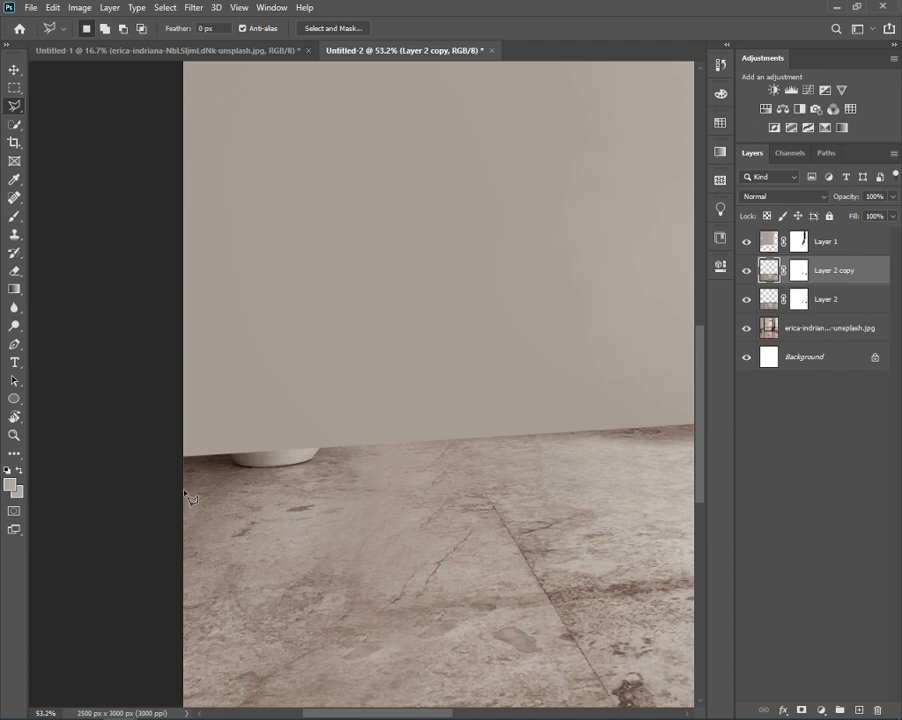
click(195, 500)
click(184, 617)
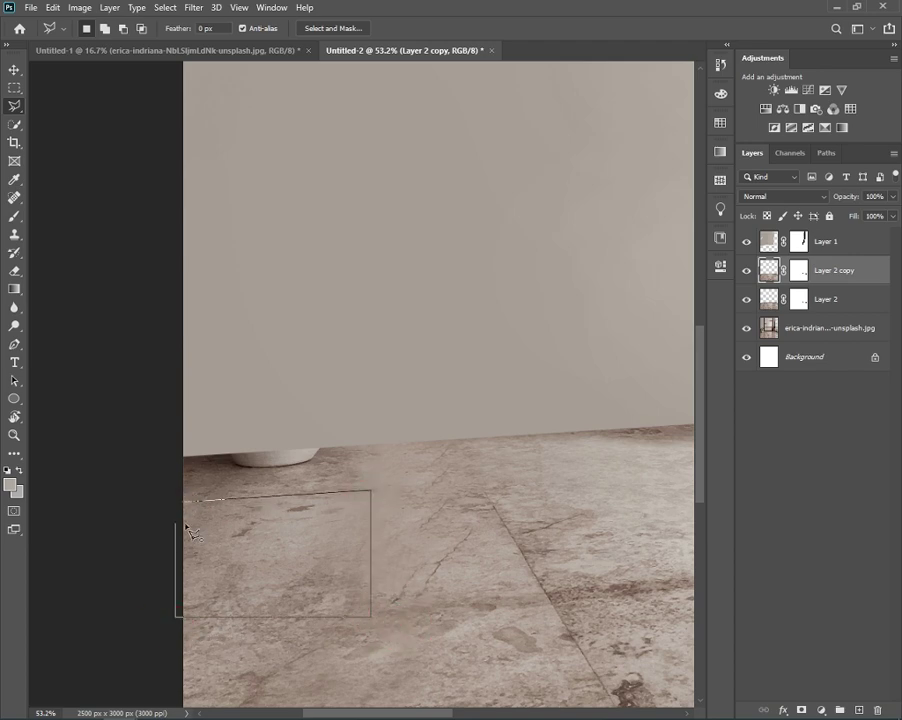
right_click(251, 533)
click(350, 378)
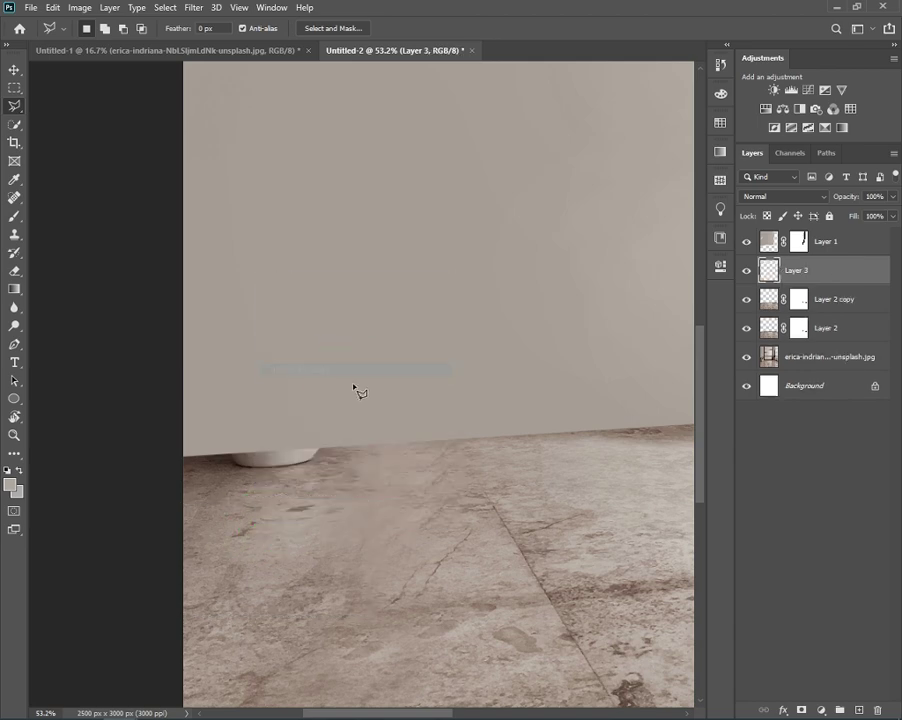
- Move the patch up over the wall base, widening and skewing it to match the floor perspective
key(ctrl+t)
drag(314, 548, 306, 505)
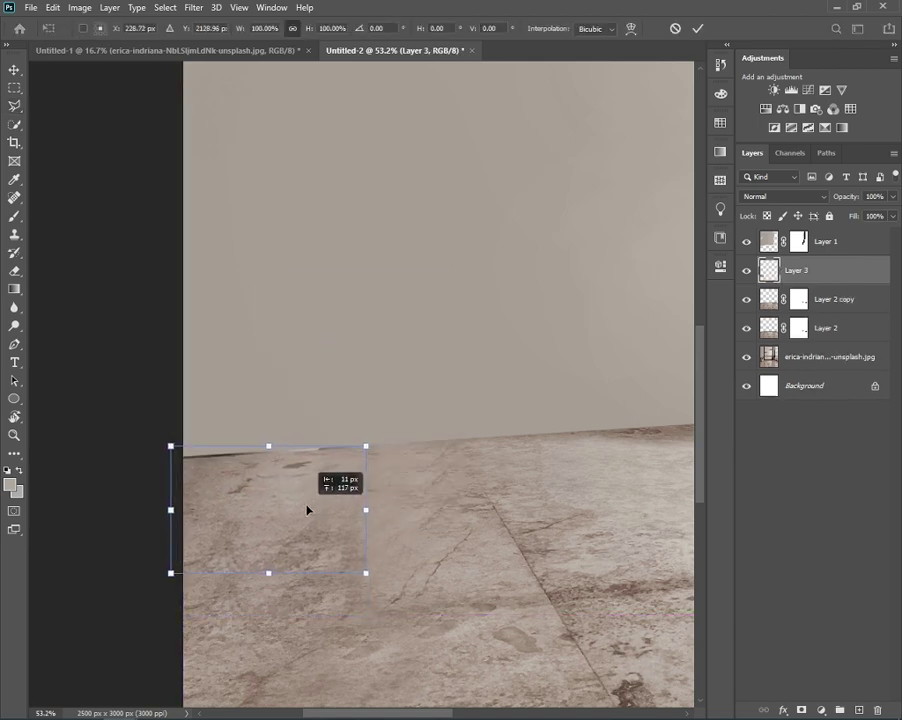
drag(366, 508, 381, 499)
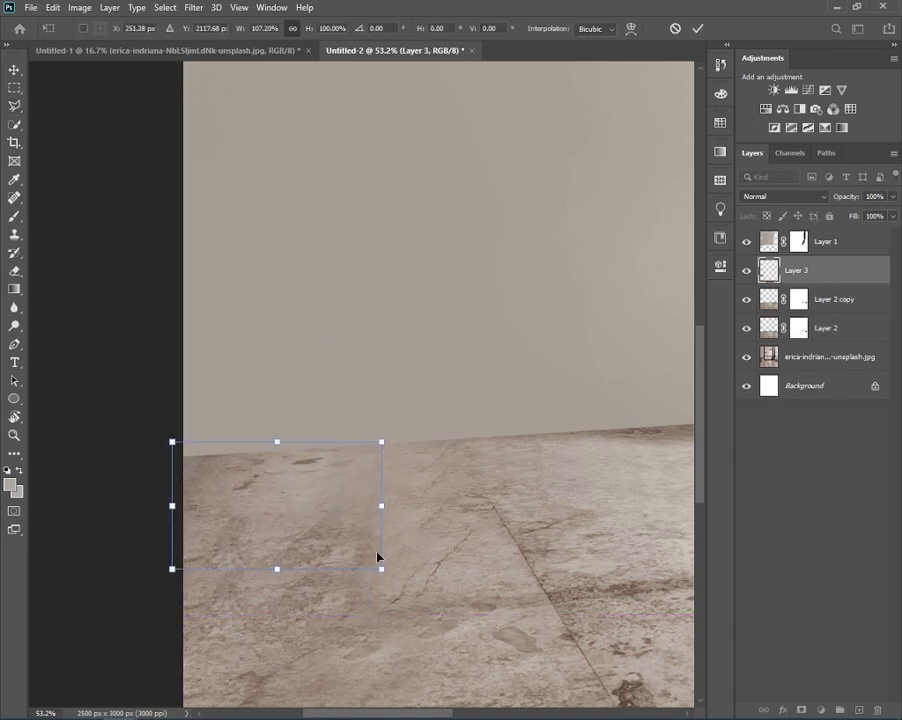
drag(385, 444, 392, 437)
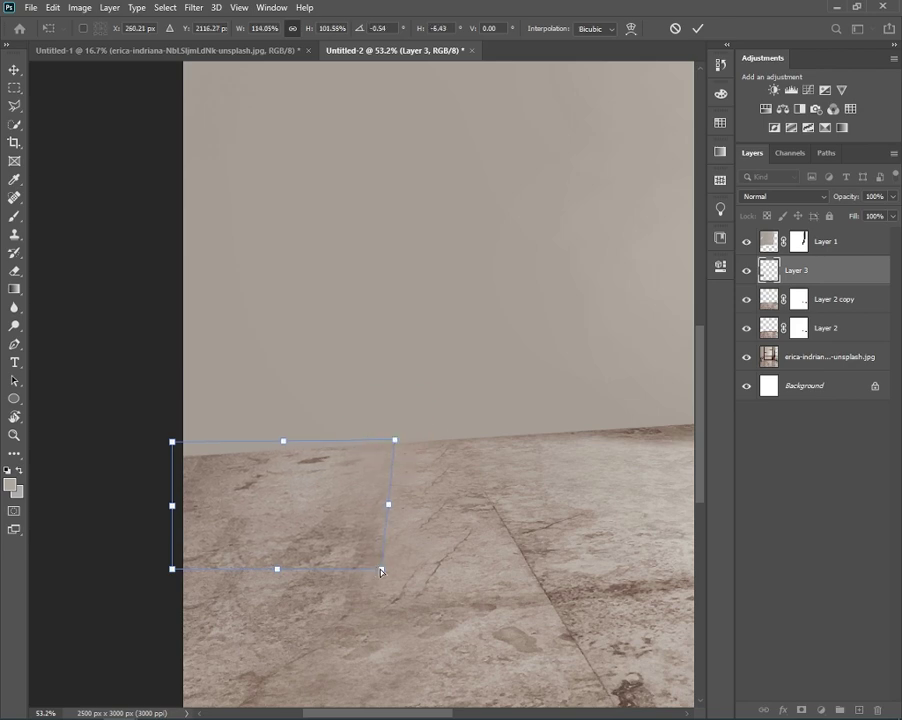
drag(377, 566, 404, 557)
key(Return)
- Mask Layer 3 and brush away the patch's hard left edge and seam
key(l)
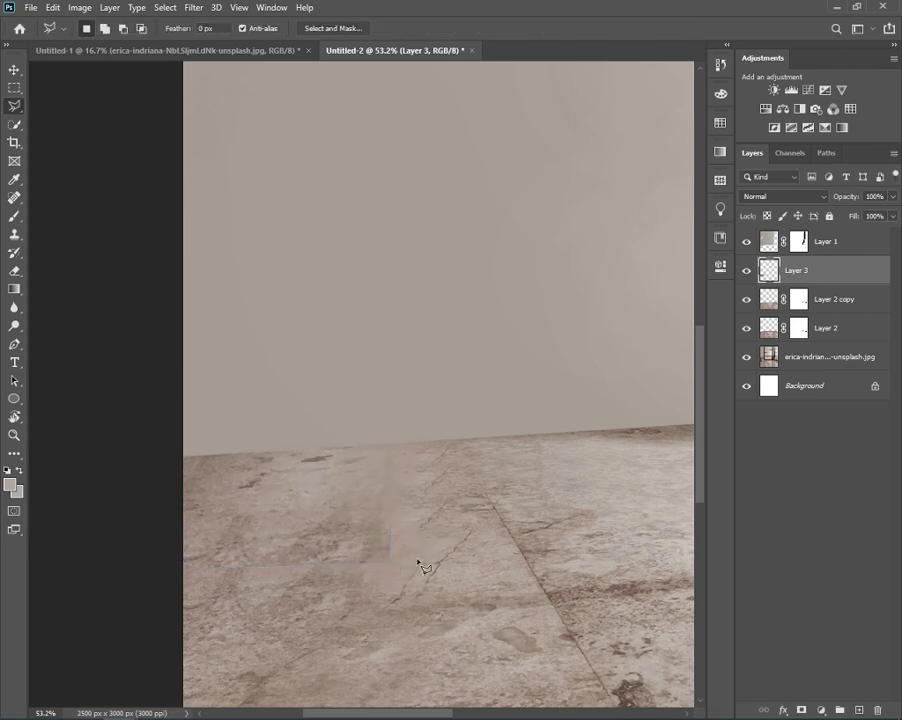
click(801, 710)
key(b)
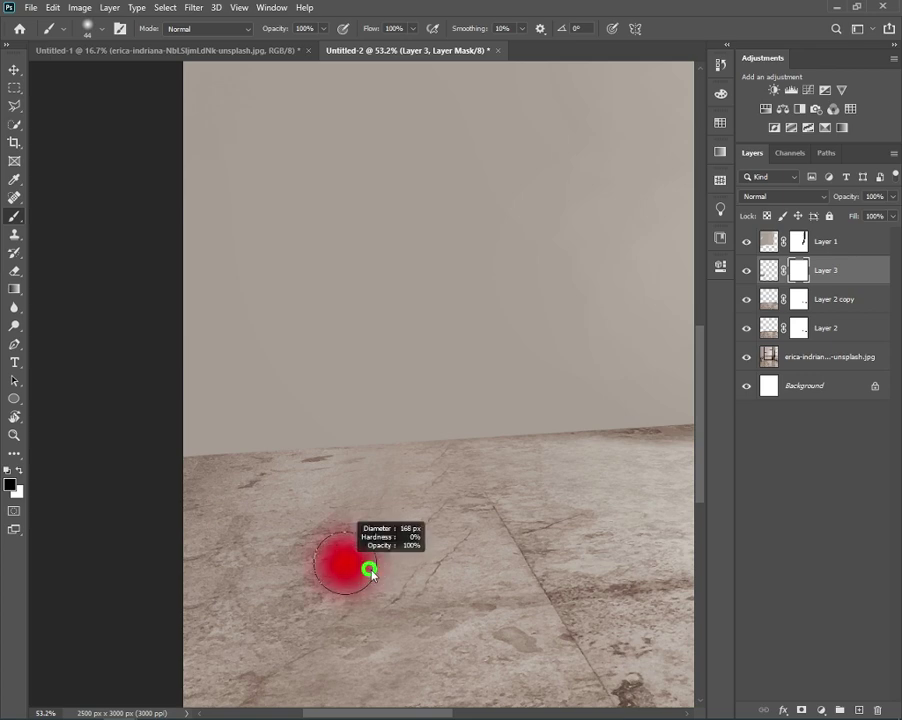
drag(316, 557, 206, 562)
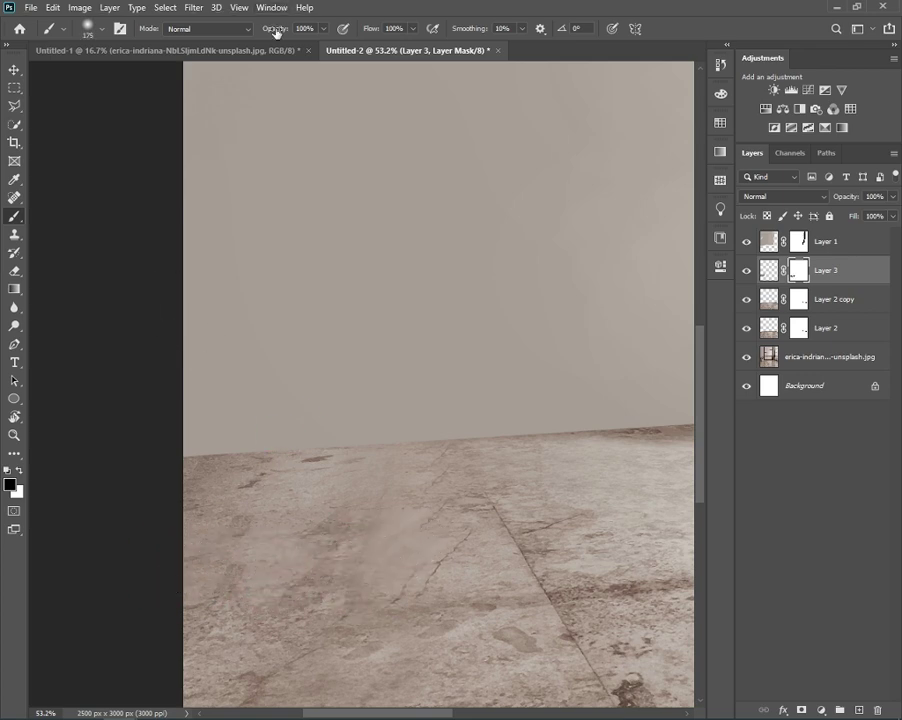
drag(311, 537, 334, 521)
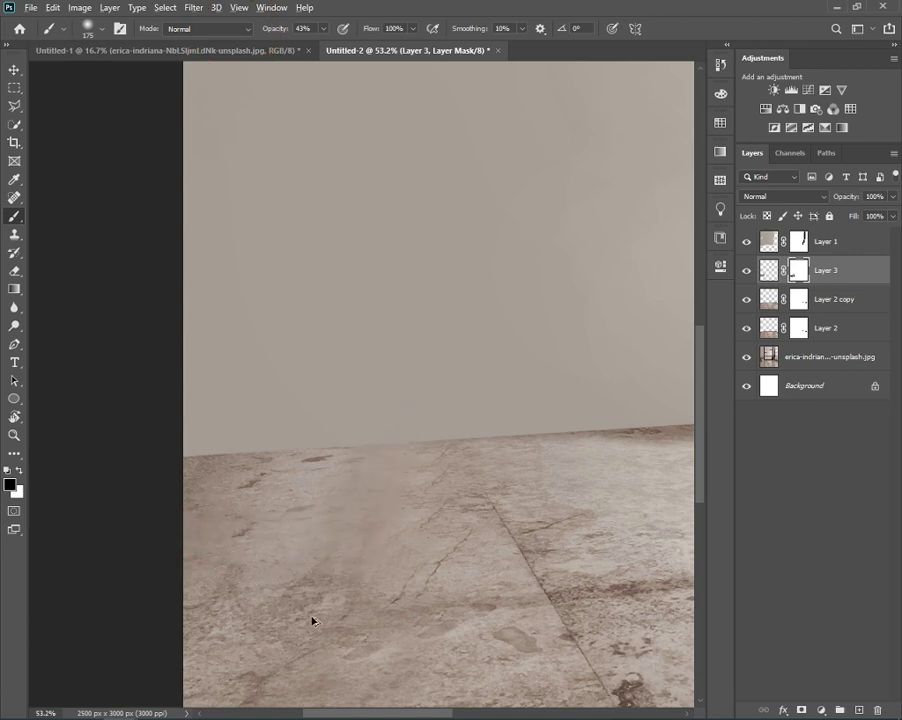
- On Layer 2 copy, clone clean floor texture over the dark spot
scroll(312, 621, down, 3)
scroll(406, 497, down, 1)
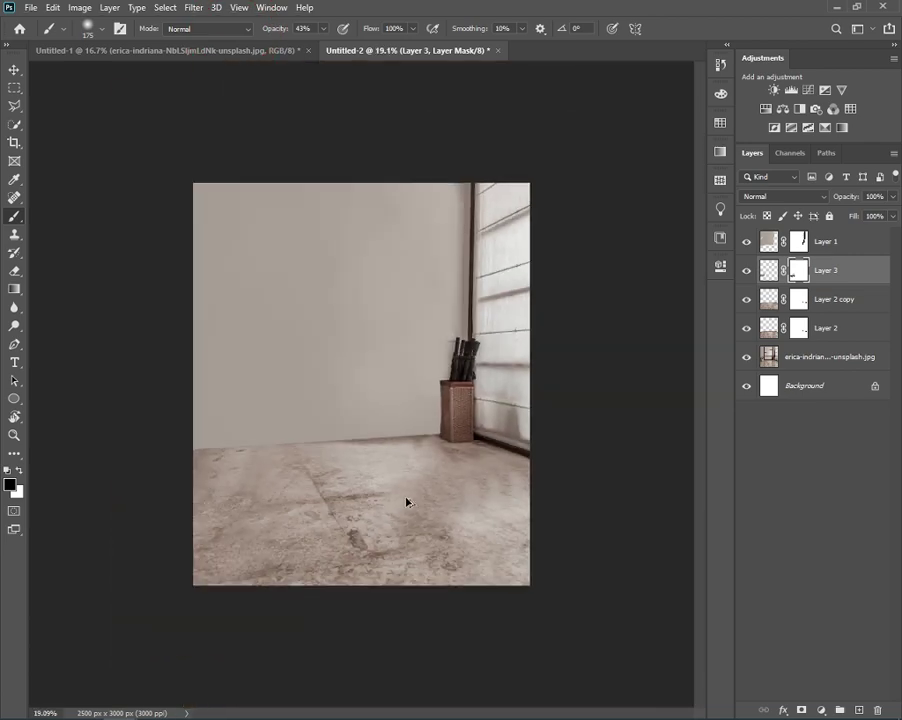
scroll(481, 449, up, 1)
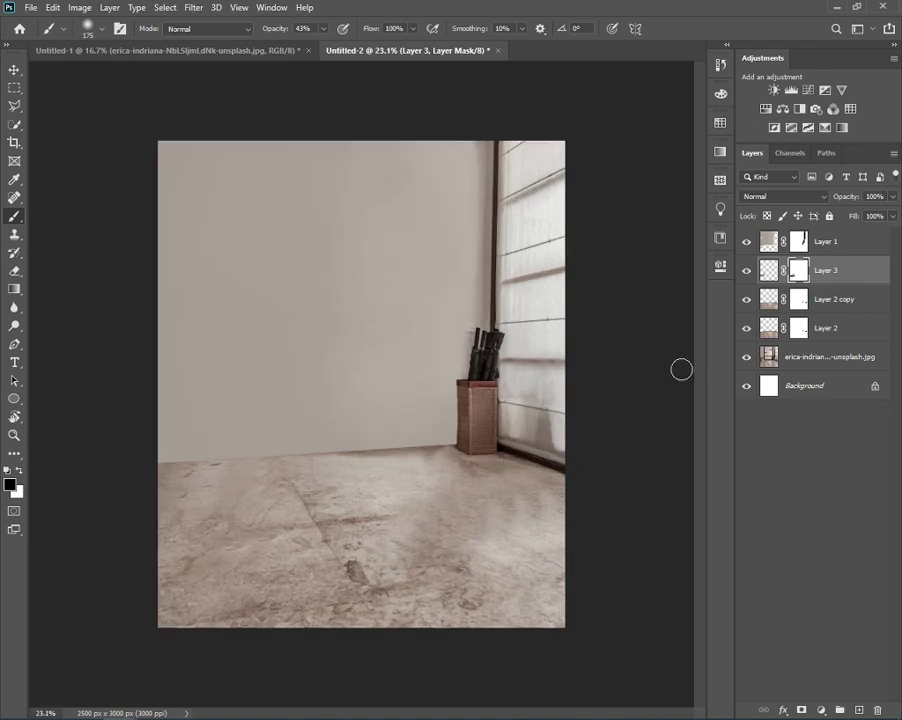
scroll(159, 527, up, 2)
scroll(119, 543, up, 4)
scroll(282, 514, left, 2)
scroll(562, 521, up, 3)
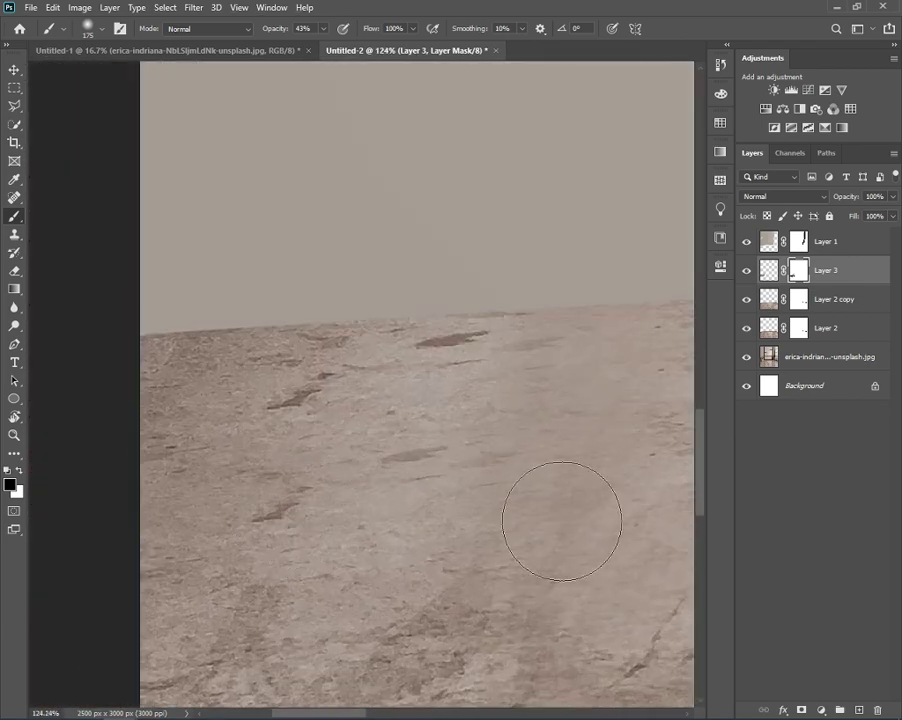
click(771, 302)
scroll(200, 530, up, 2)
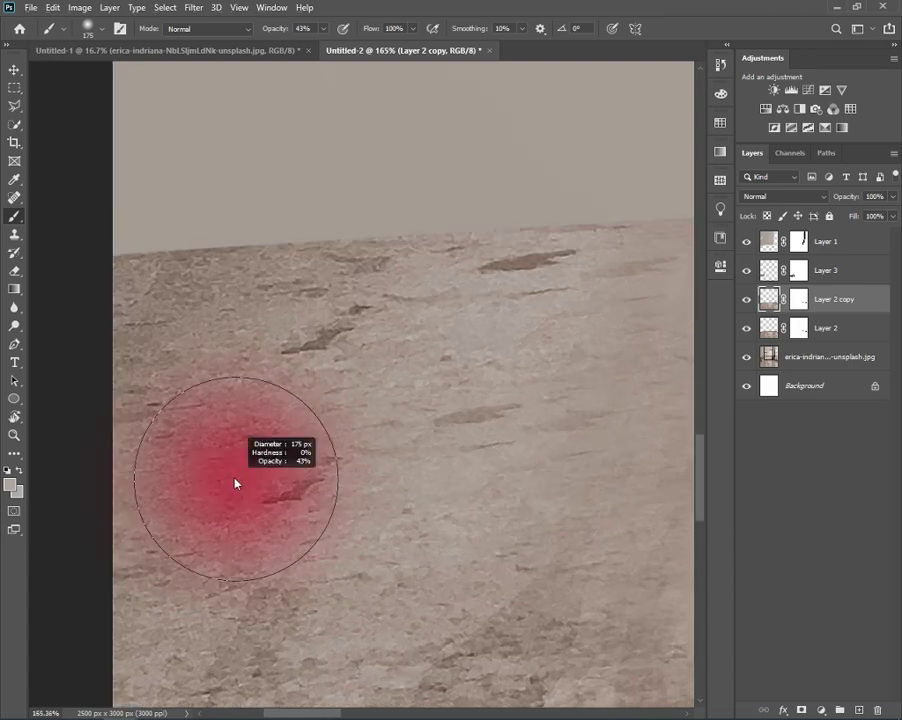
key(s)
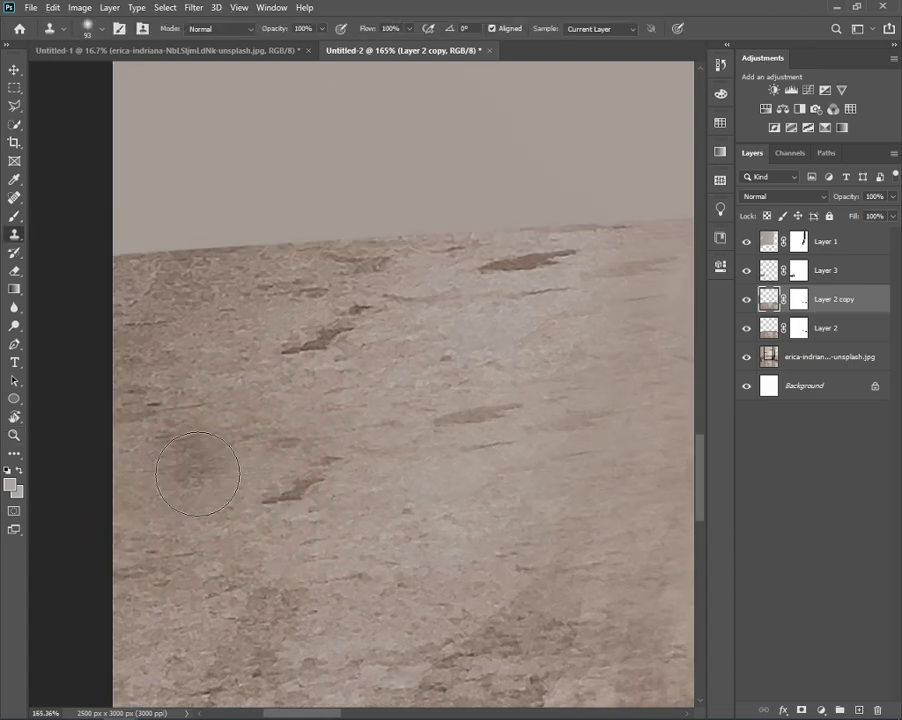
click(290, 482)
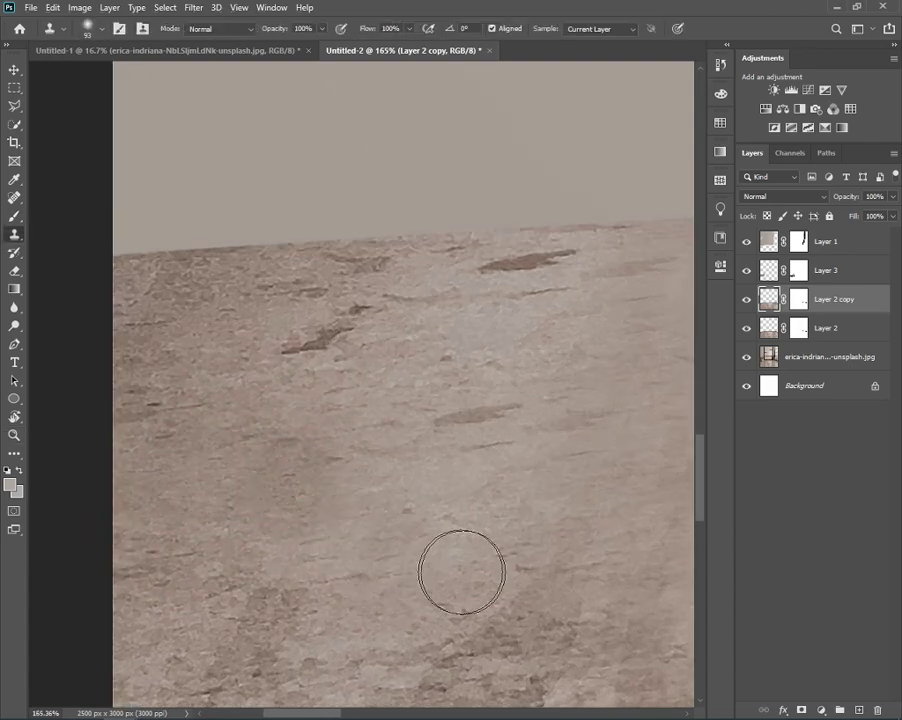
- Clone clean floor texture over a dark floor mark
scroll(456, 570, down, 2)
scroll(424, 502, down, 1)
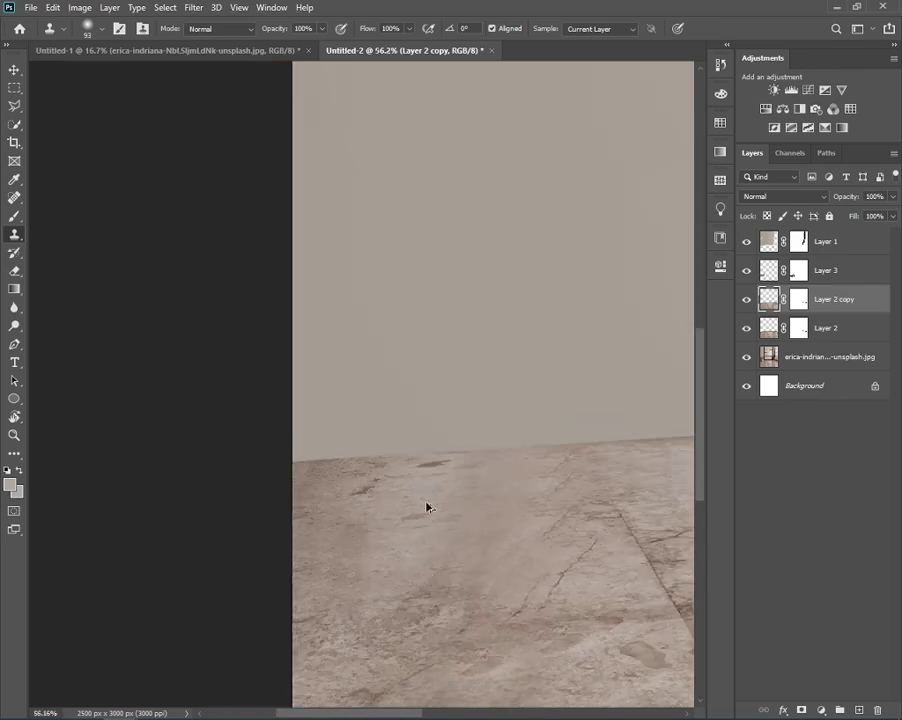
scroll(424, 502, up, 3)
click(404, 510)
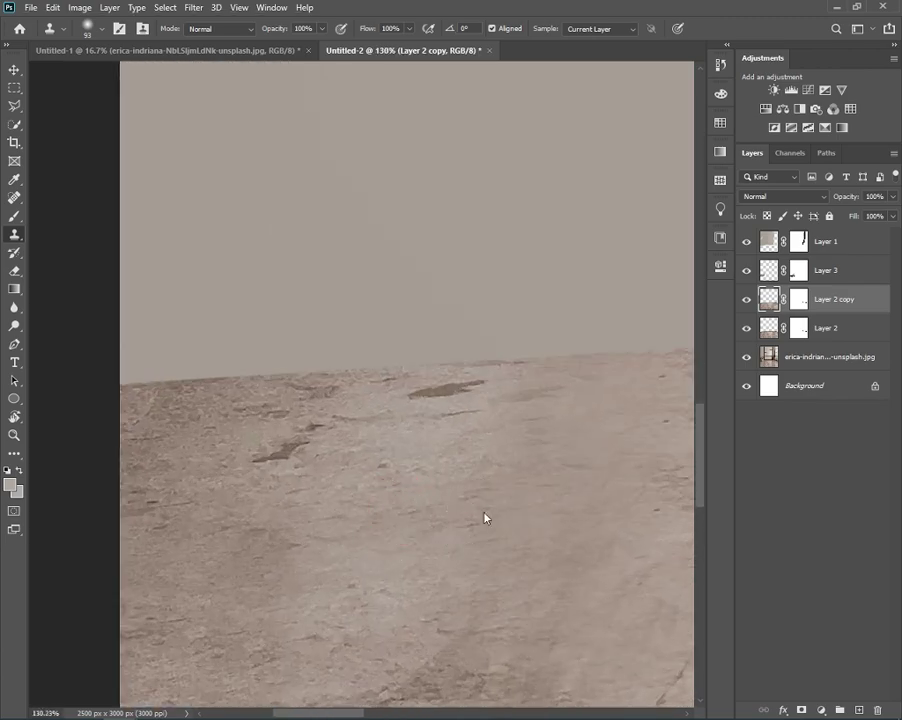
- Clone over another floor mark, then hide Layer 2 copy to compare the floor
scroll(470, 540, down, 2)
scroll(460, 556, down, 3)
scroll(480, 555, down, 1)
scroll(535, 535, up, 3)
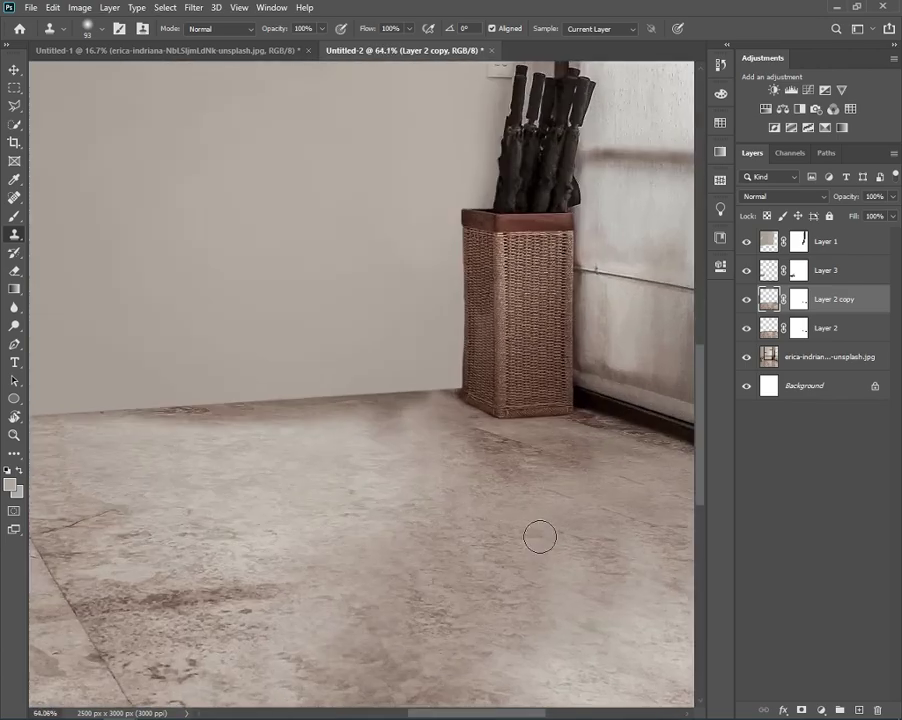
scroll(286, 465, up, 1)
scroll(370, 493, up, 1)
scroll(323, 494, up, 1)
scroll(366, 458, up, 1)
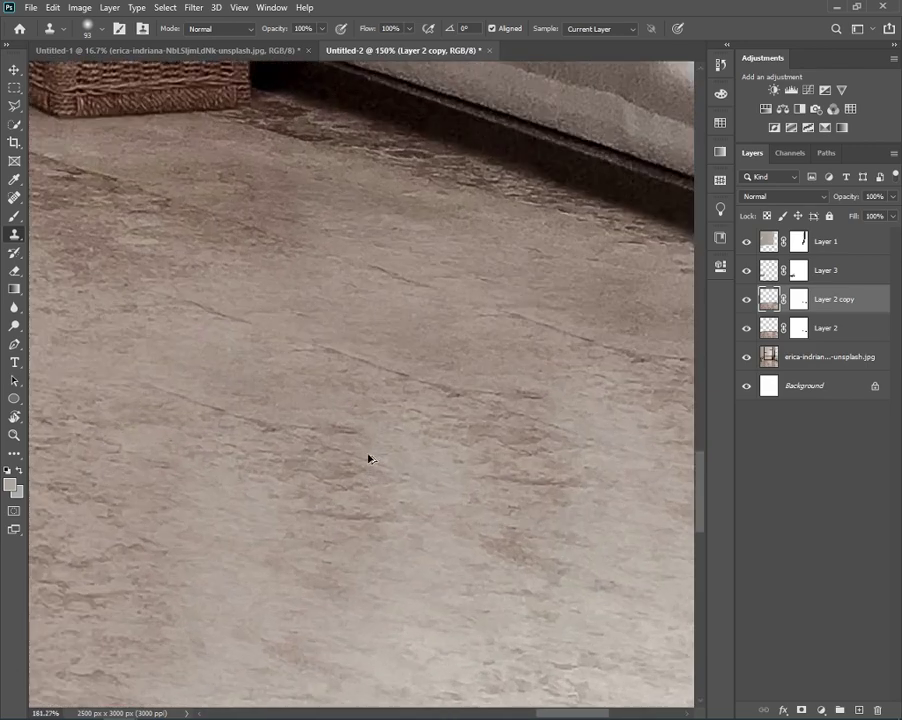
scroll(342, 438, up, 1)
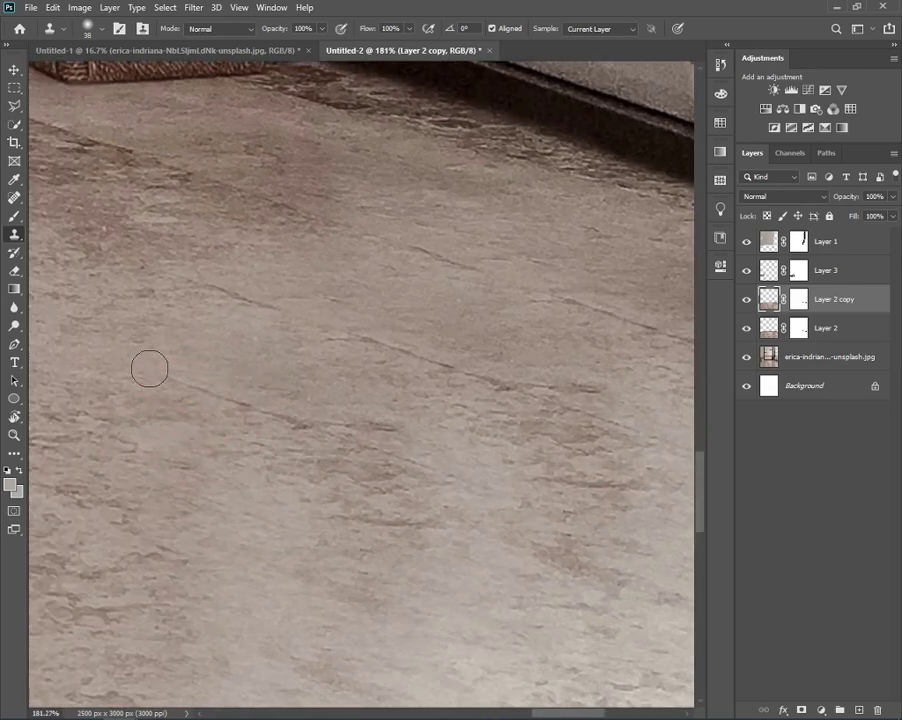
click(366, 452)
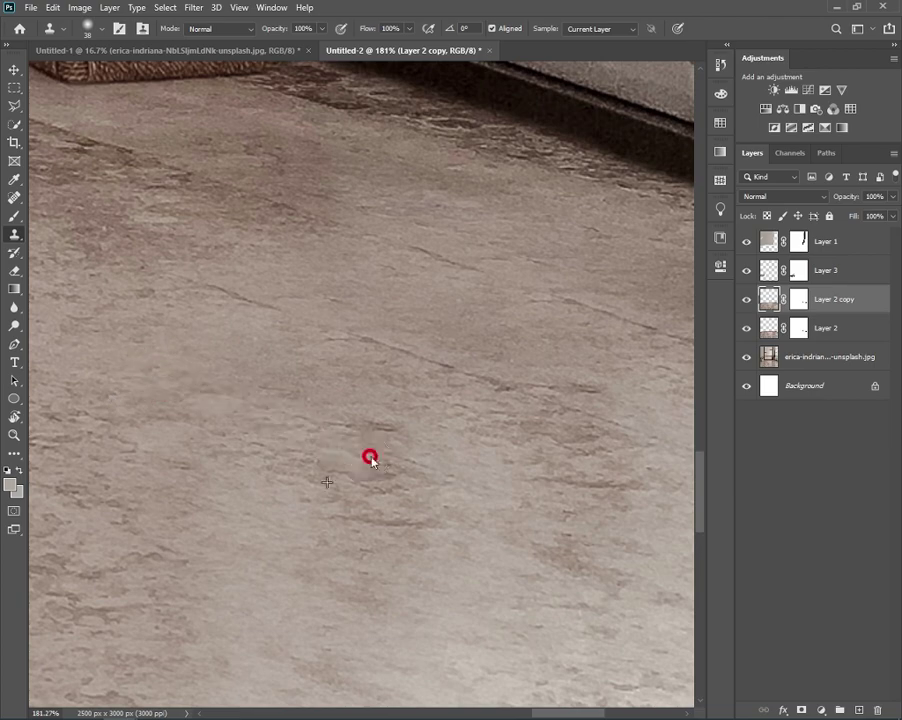
scroll(442, 504, down, 10)
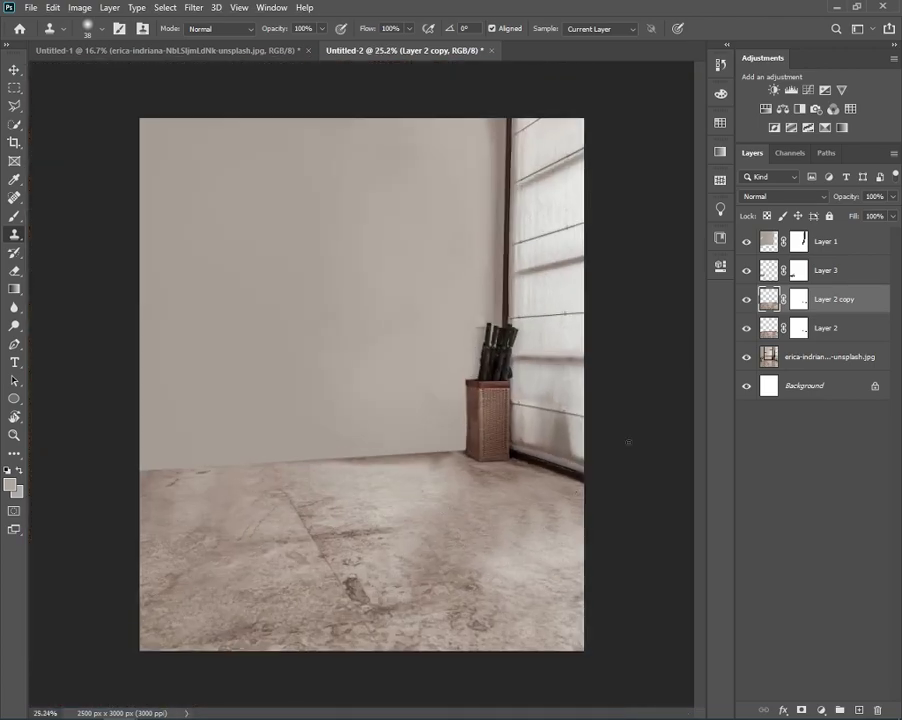
click(745, 302)
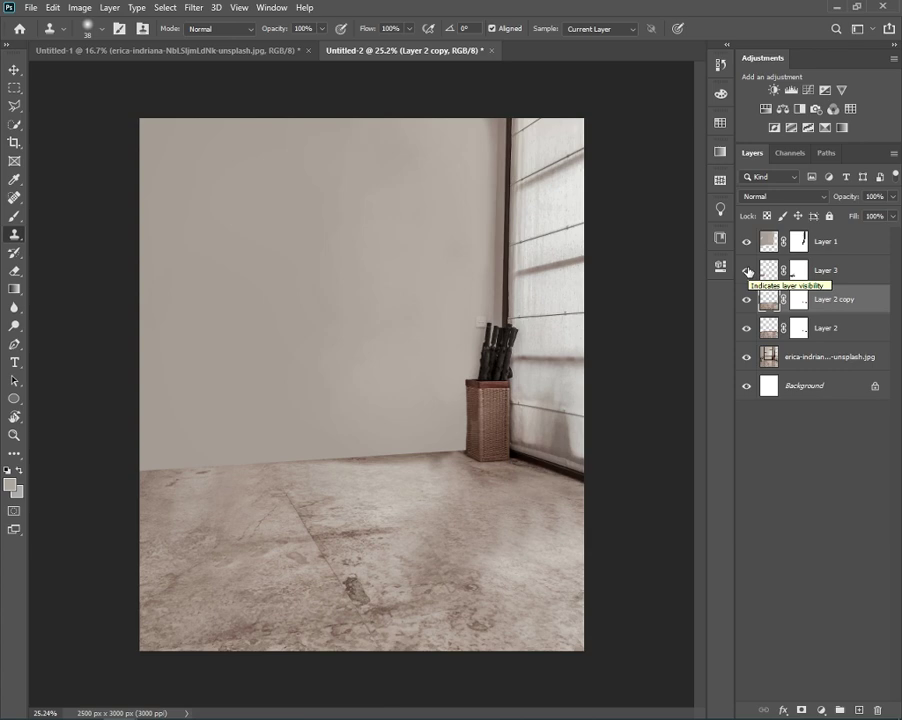
- Add a new Layer 4 above Layer 1 with Multiply blend mode
click(849, 243)
click(854, 271)
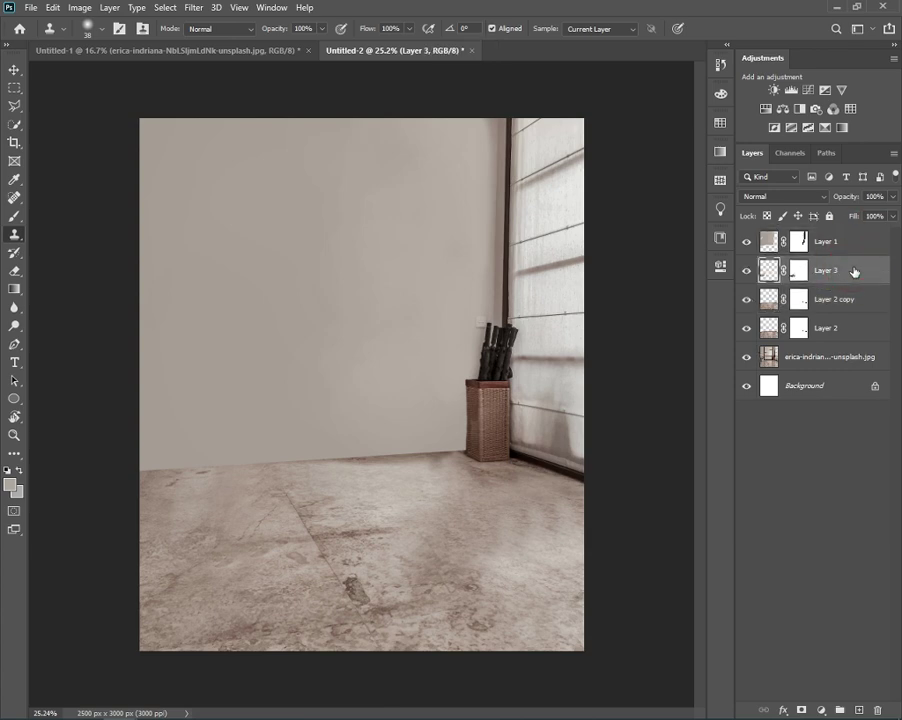
click(849, 252)
click(858, 710)
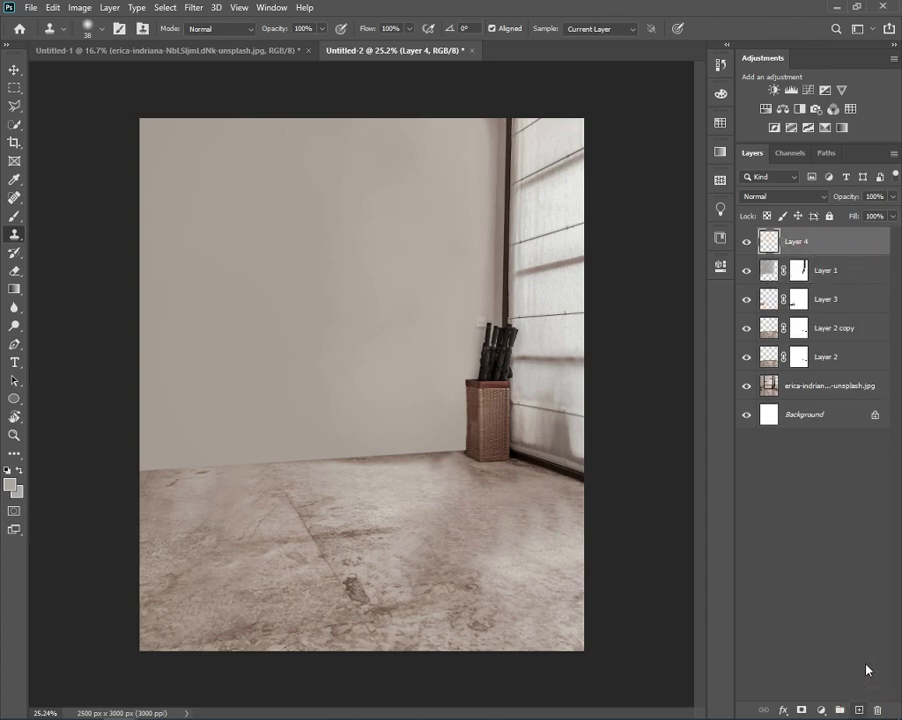
scroll(488, 430, up, 3)
scroll(488, 430, up, 3)
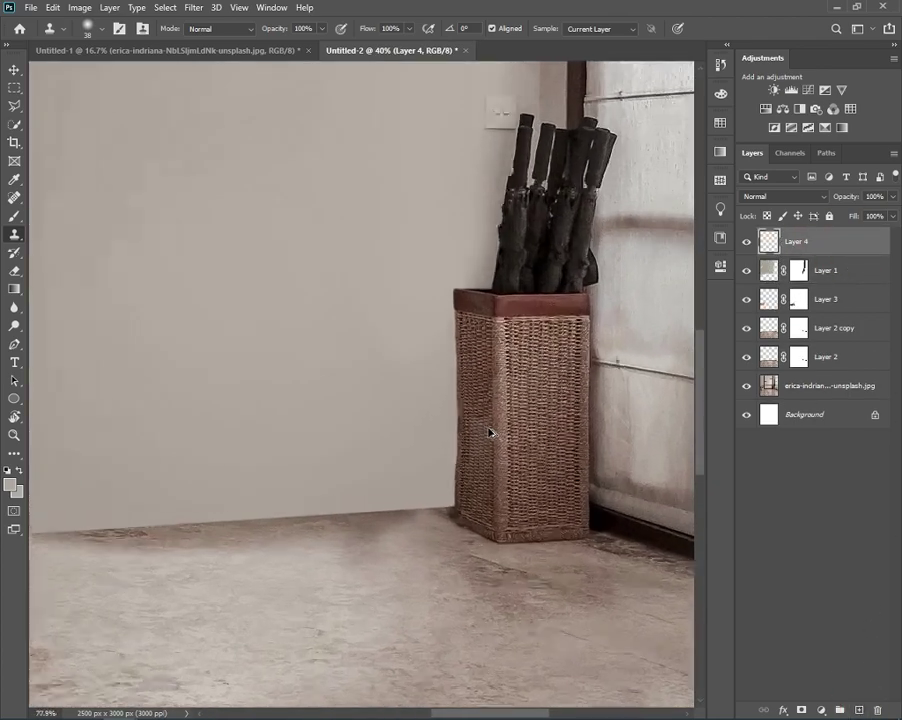
scroll(488, 430, up, 2)
click(783, 196)
click(752, 250)
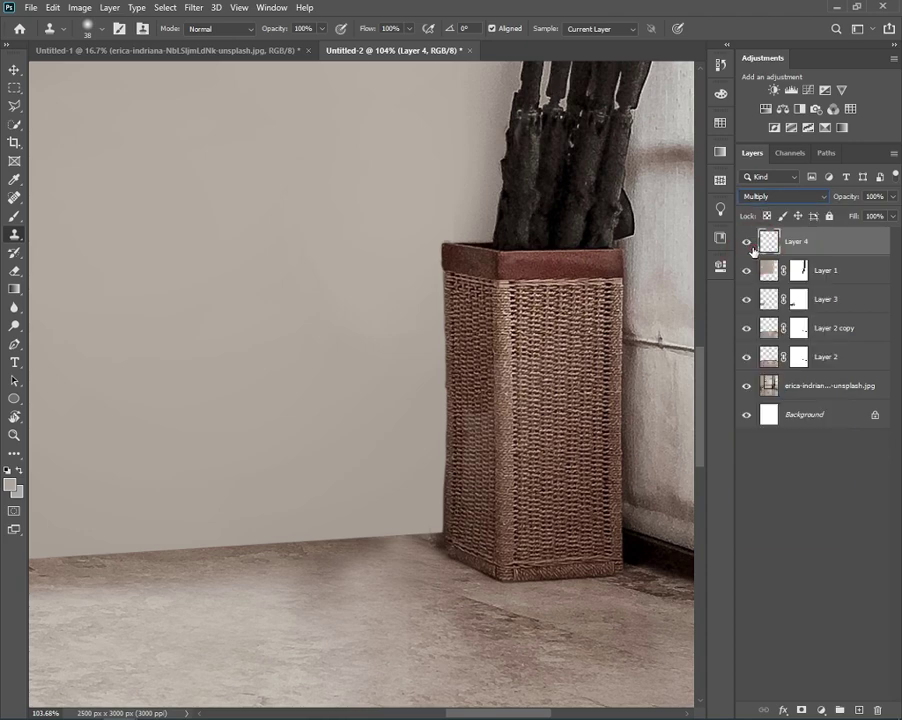
- Set a low-opacity brush with a dark brown sampled from the basket
key(b)
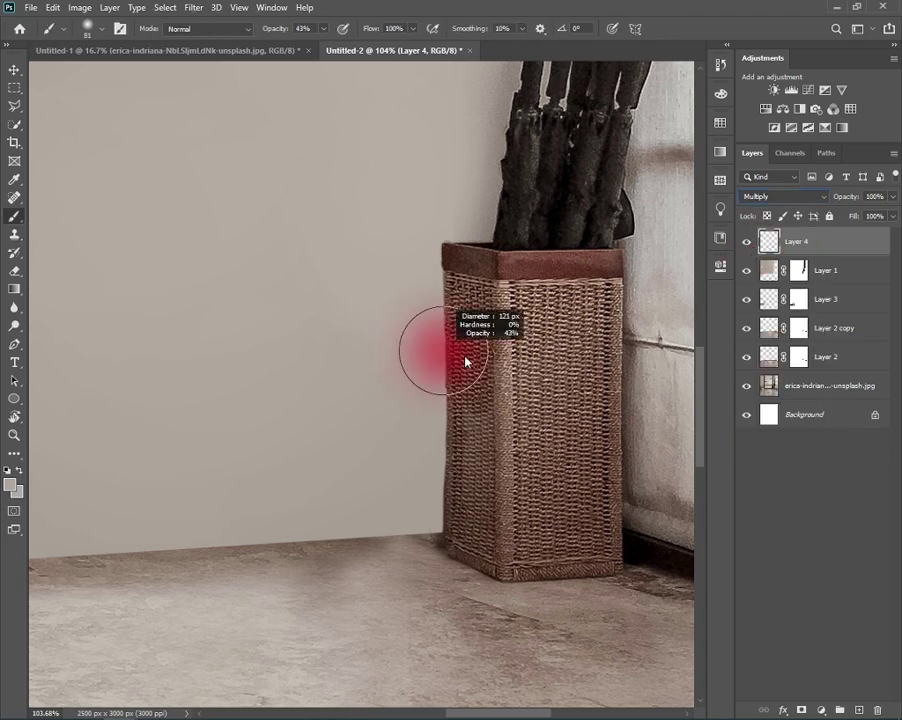
drag(276, 29, 264, 31)
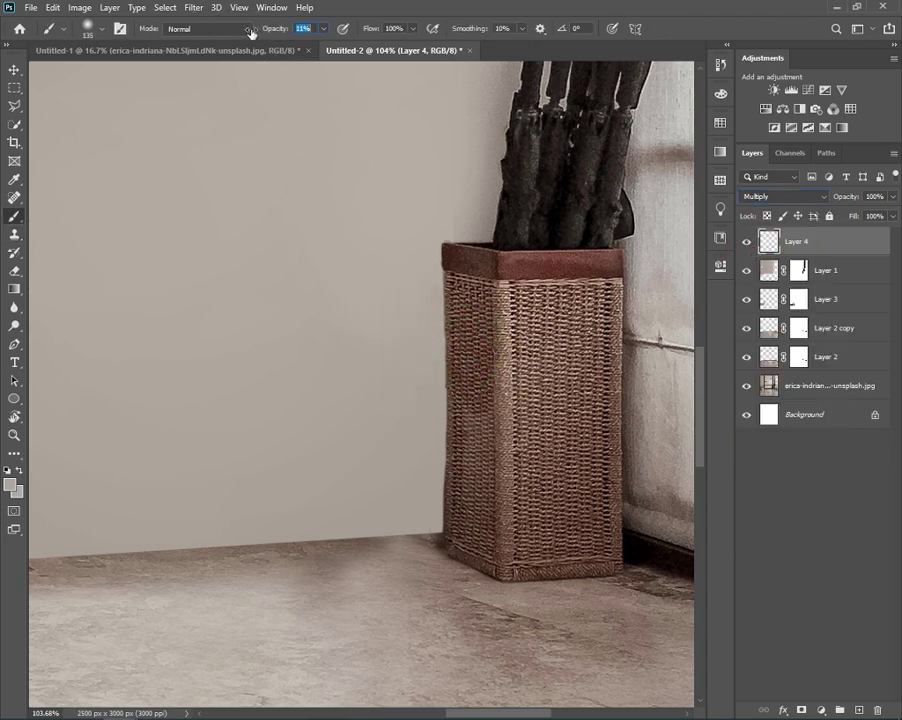
alt+click(460, 368)
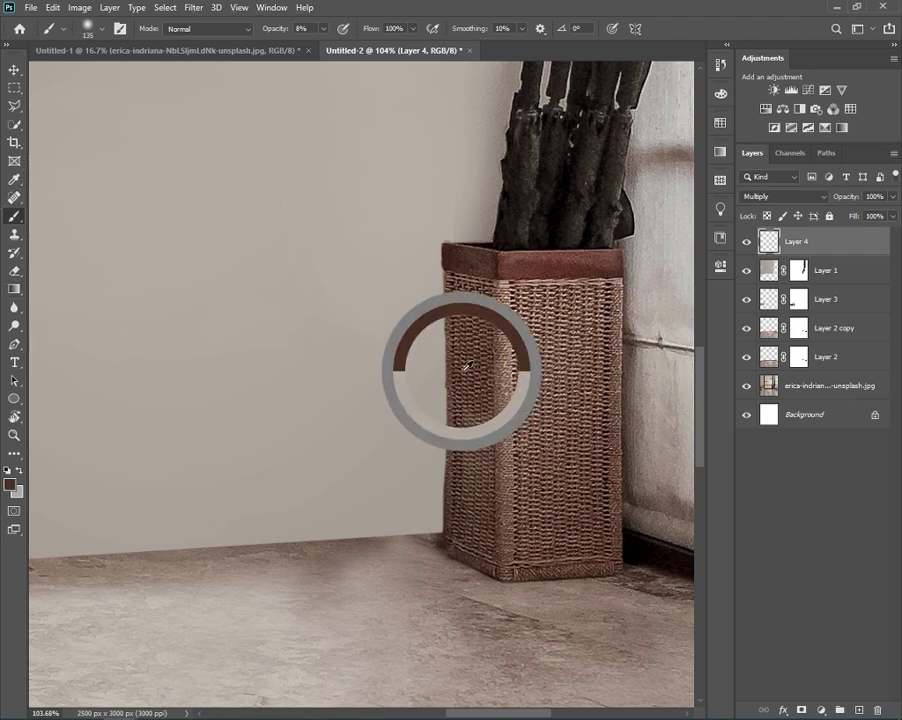
click(10, 485)
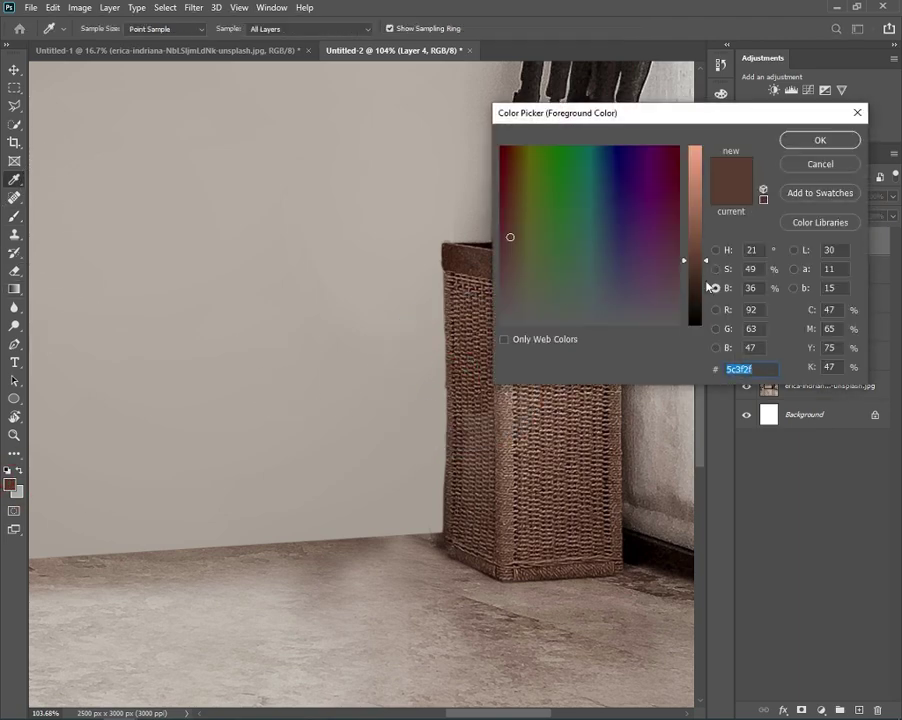
drag(706, 268, 706, 296)
click(819, 140)
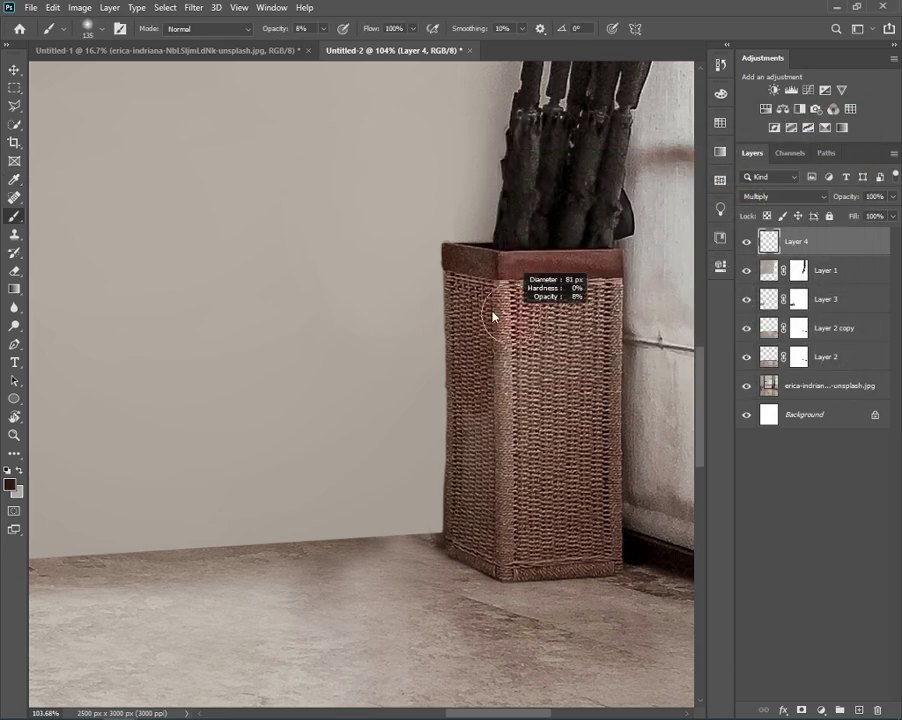
- Paint soft shading up the basket's left edge from base to rim
drag(488, 296, 446, 256)
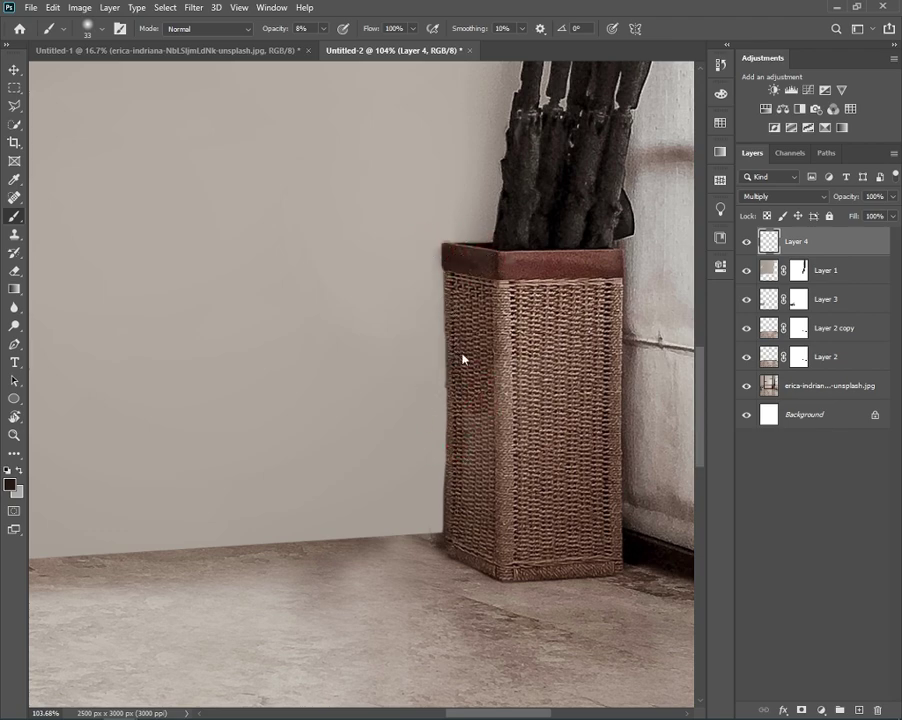
drag(477, 536, 474, 552)
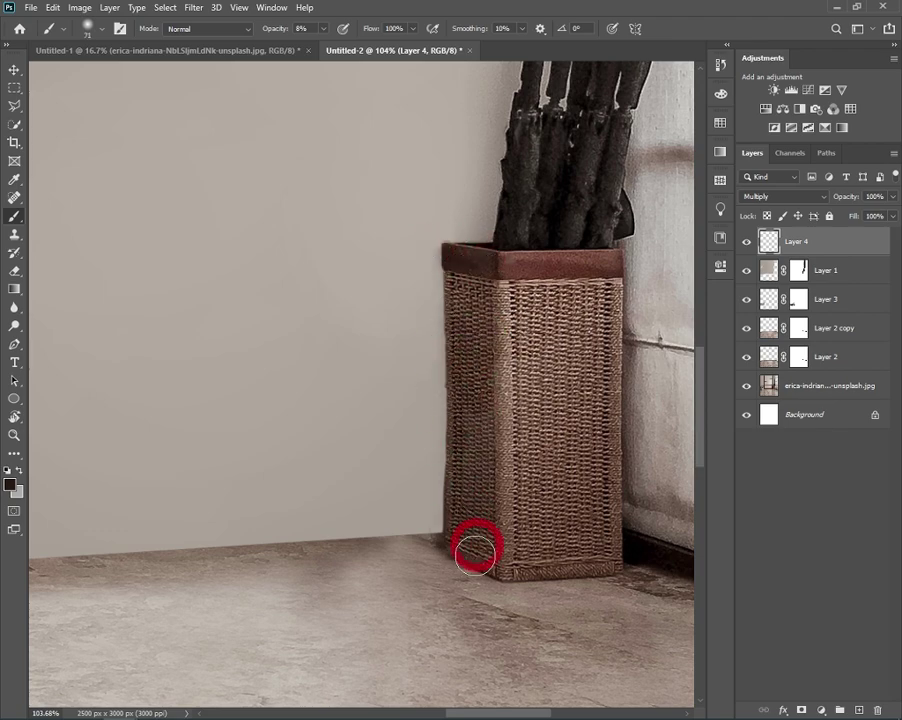
mouse_move(473, 402)
mouse_down()
mouse_move(467, 331)
mouse_move(452, 311)
mouse_up()
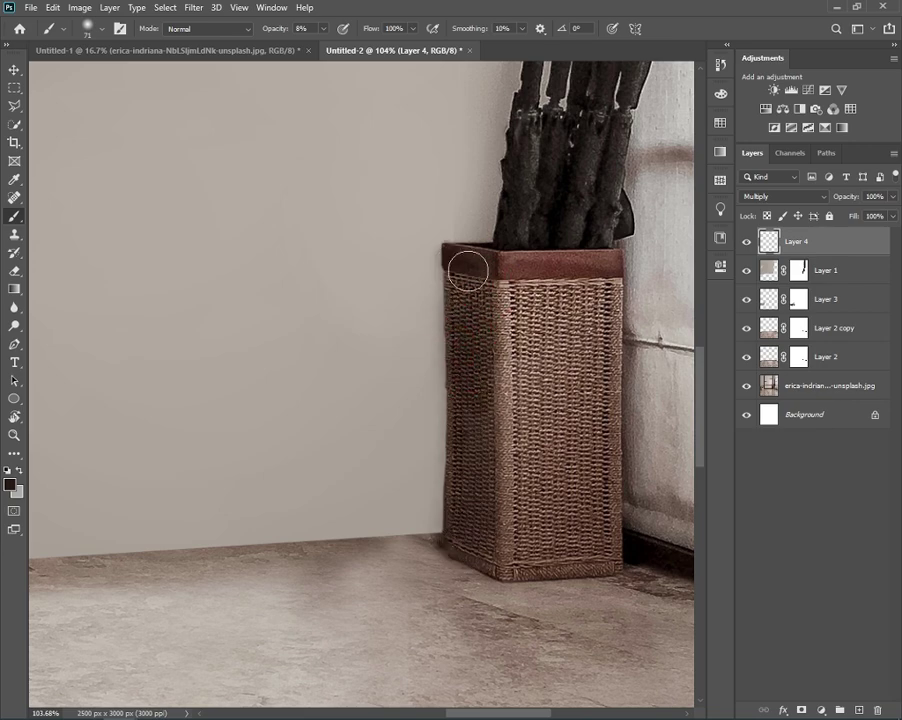
drag(484, 469, 448, 276)
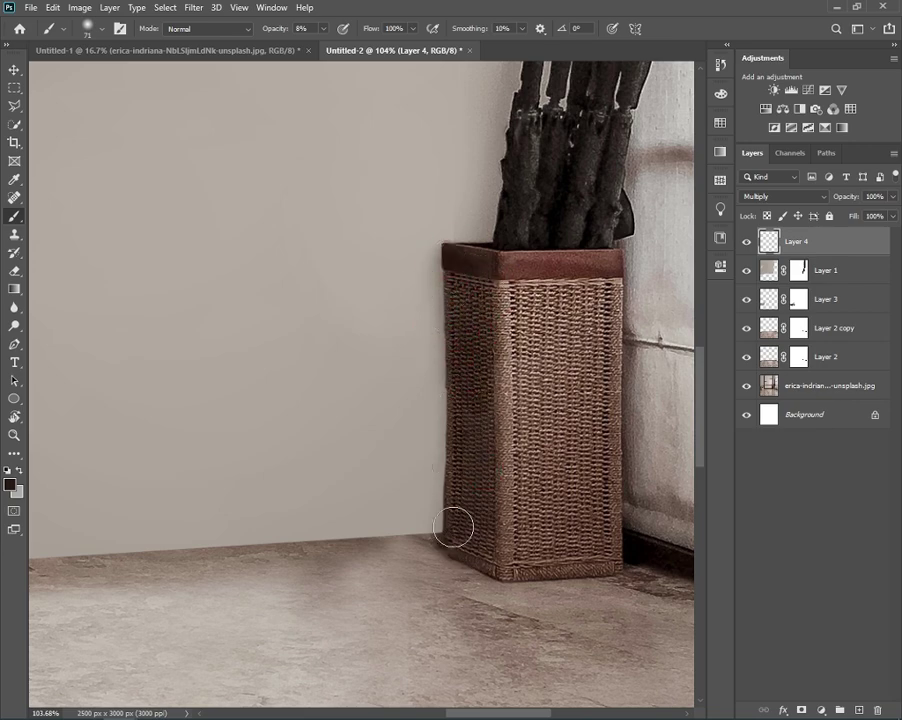
- Sample the wall beige and darken it into a shadow colour
alt+click(426, 356)
click(10, 485)
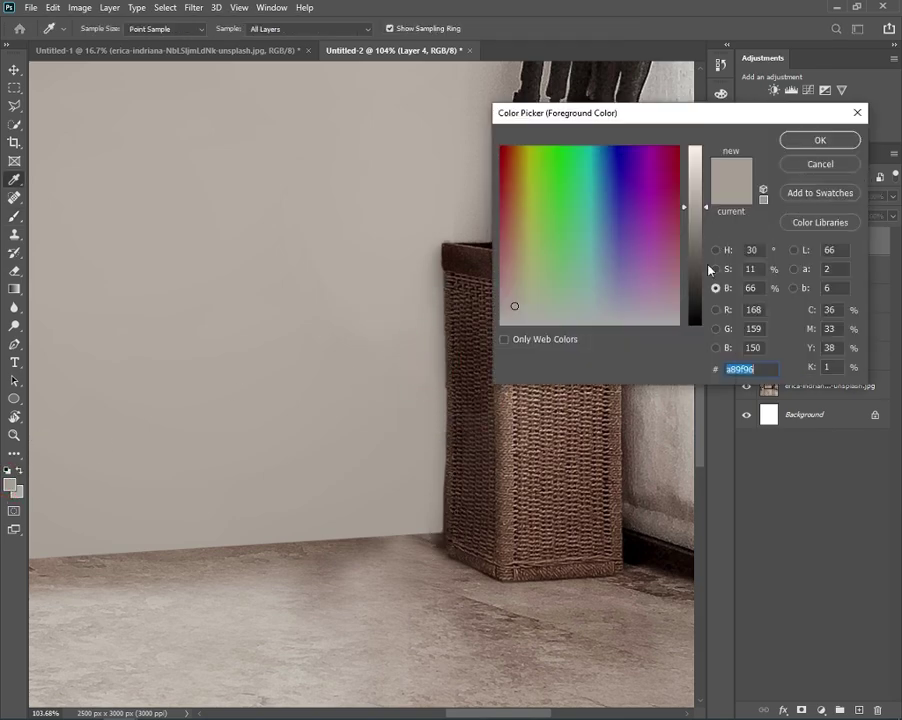
click(697, 271)
drag(697, 271, 686, 282)
click(790, 141)
- Paint a diagonal wall shadow from the basket's top corner, redoing the first attempt
mouse_move(452, 262)
mouse_down()
mouse_move(300, 445)
mouse_move(142, 547)
mouse_up()
mouse_move(386, 375)
mouse_down()
mouse_move(204, 524)
mouse_move(367, 498)
mouse_up()
key(ctrl+z)
key(ctrl+z)
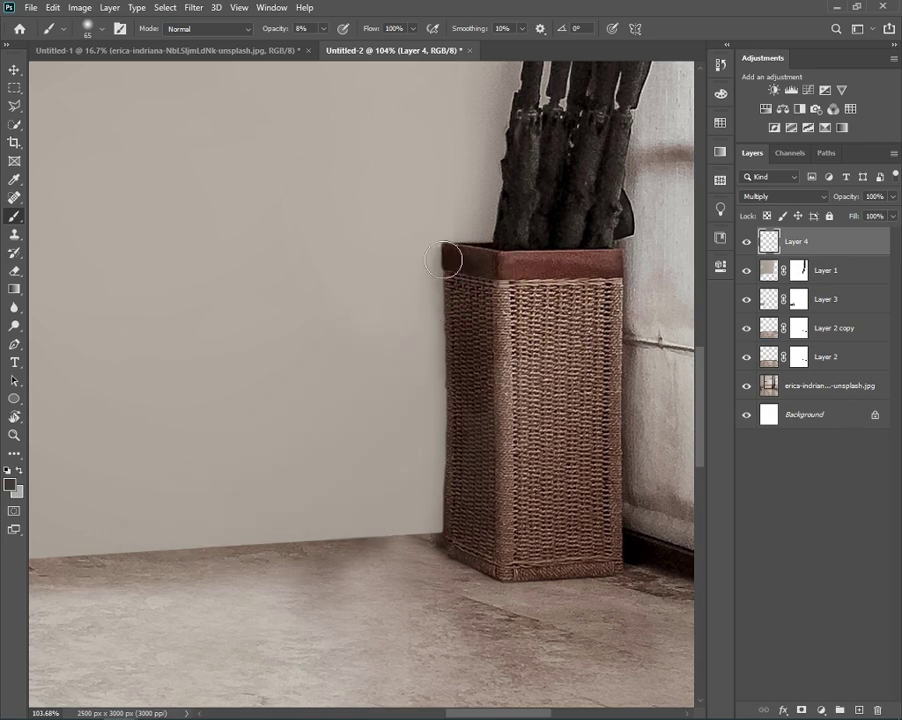
drag(440, 265, 160, 545)
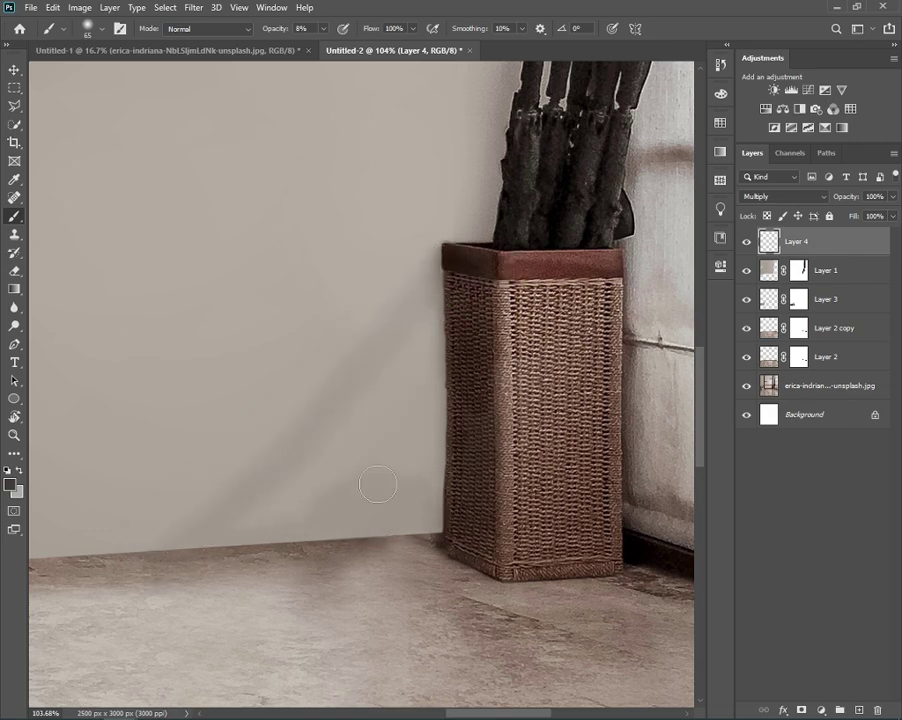
drag(325, 300, 295, 255)
mouse_move(386, 401)
mouse_down()
mouse_move(350, 457)
mouse_move(295, 496)
mouse_up()
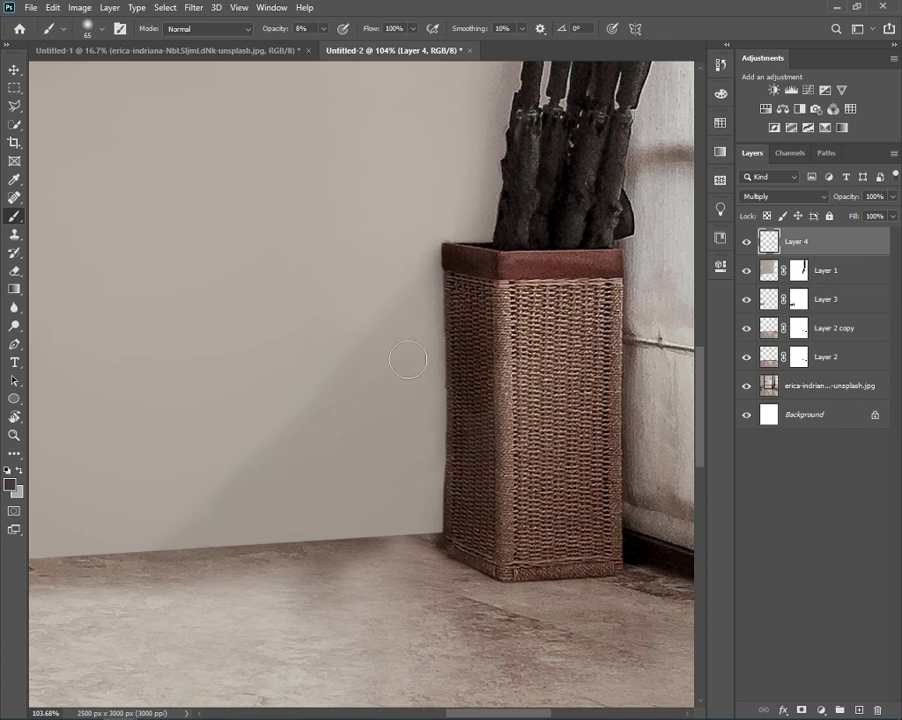
- Shade the floor along the wall base with a darker brown
drag(325, 559, 407, 548)
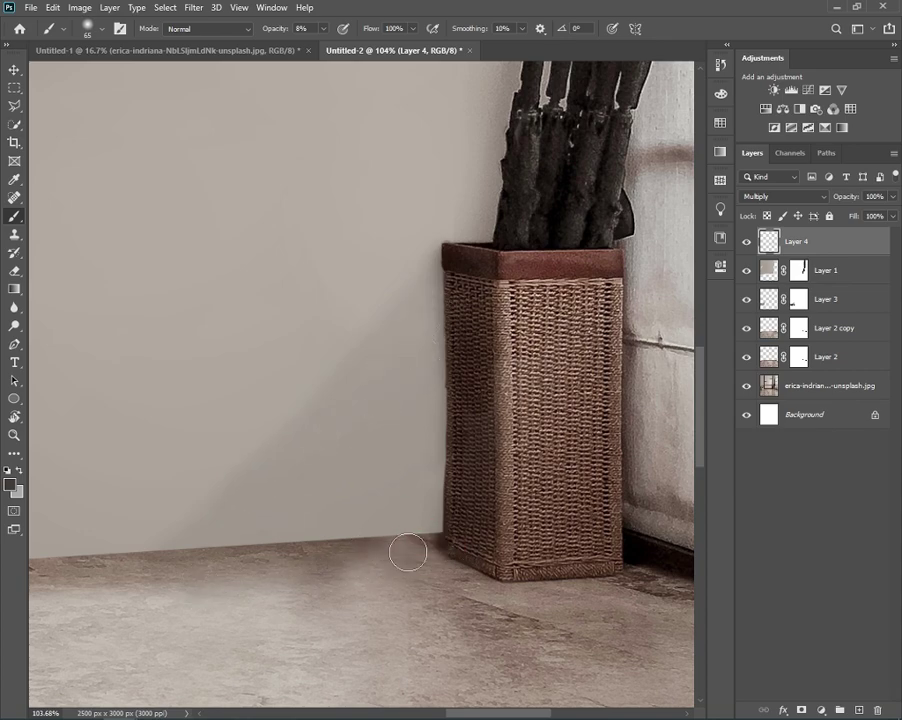
click(9, 484)
drag(702, 240, 702, 284)
click(812, 139)
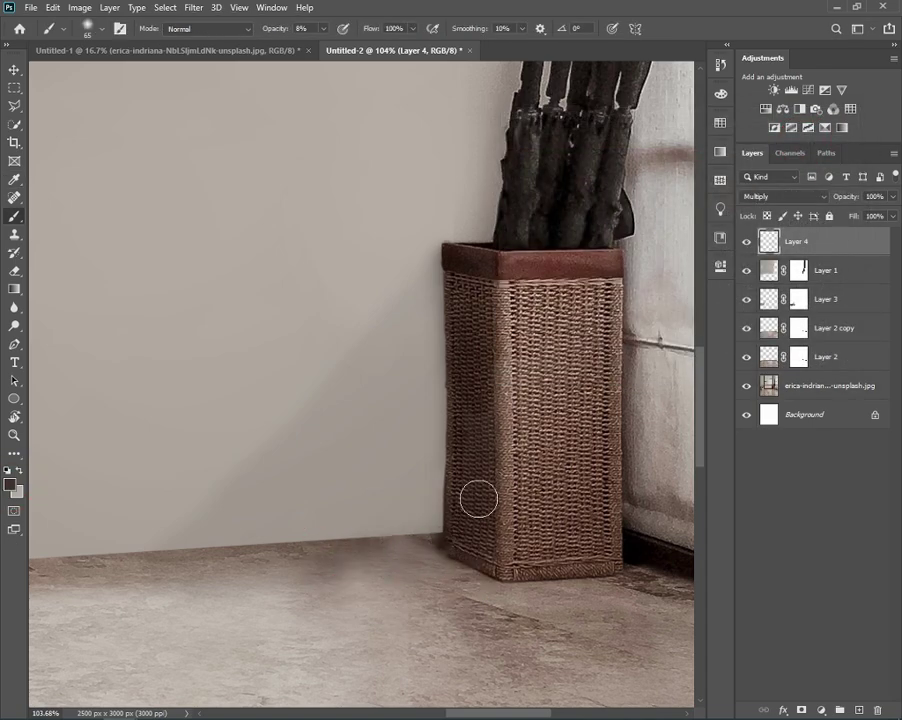
mouse_move(420, 560)
mouse_down()
mouse_move(460, 566)
mouse_move(223, 563)
mouse_up()
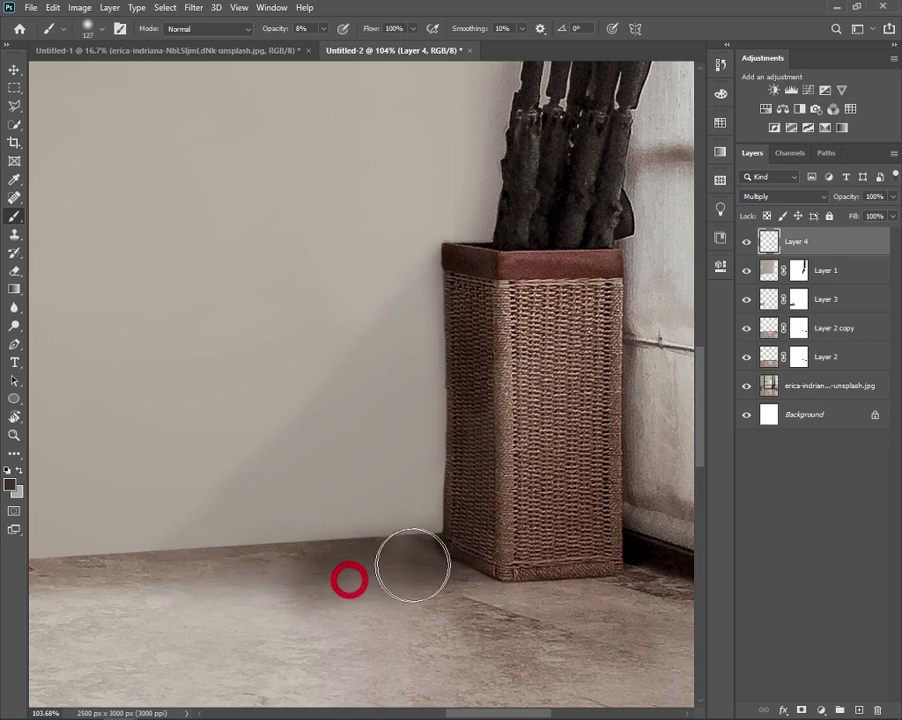
mouse_move(344, 574)
mouse_down()
mouse_move(456, 568)
mouse_move(304, 566)
mouse_up()
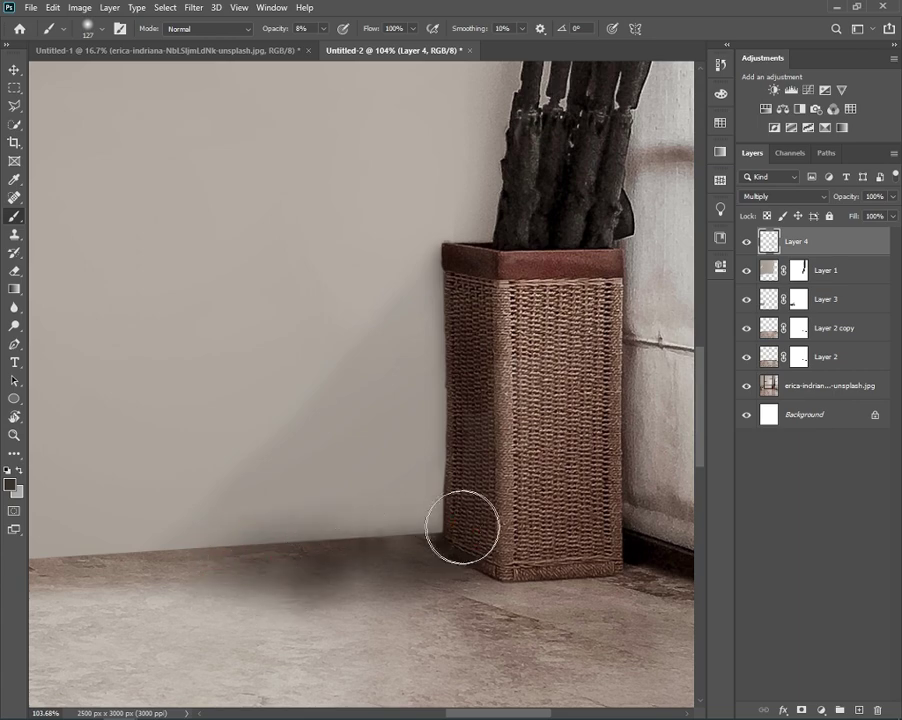
- Set the painting colour to a deep #44403c grey-brown sampled from the room
key(x)
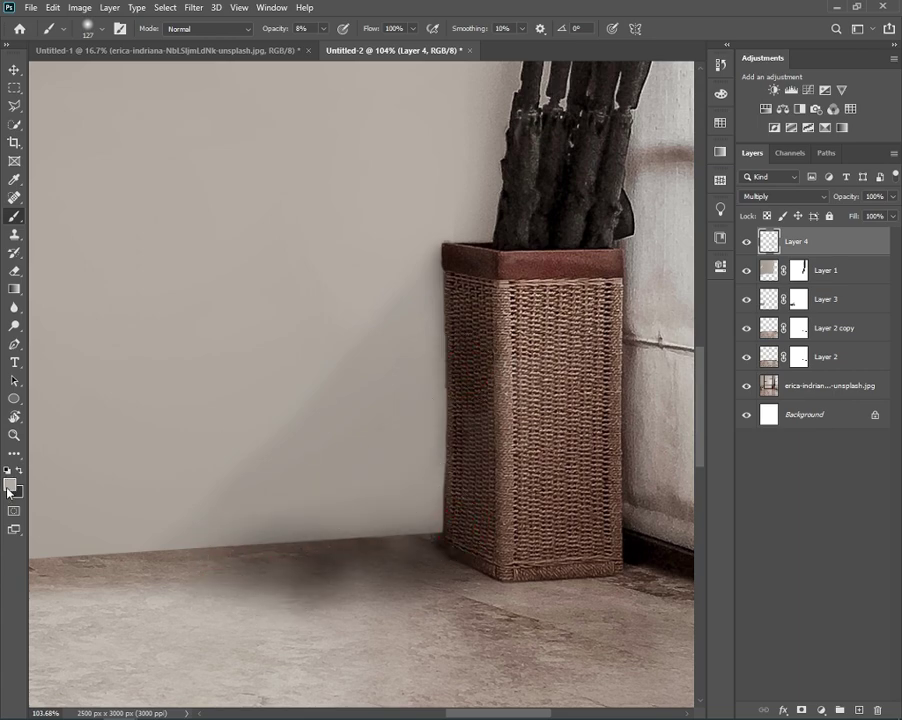
click(10, 485)
click(429, 361)
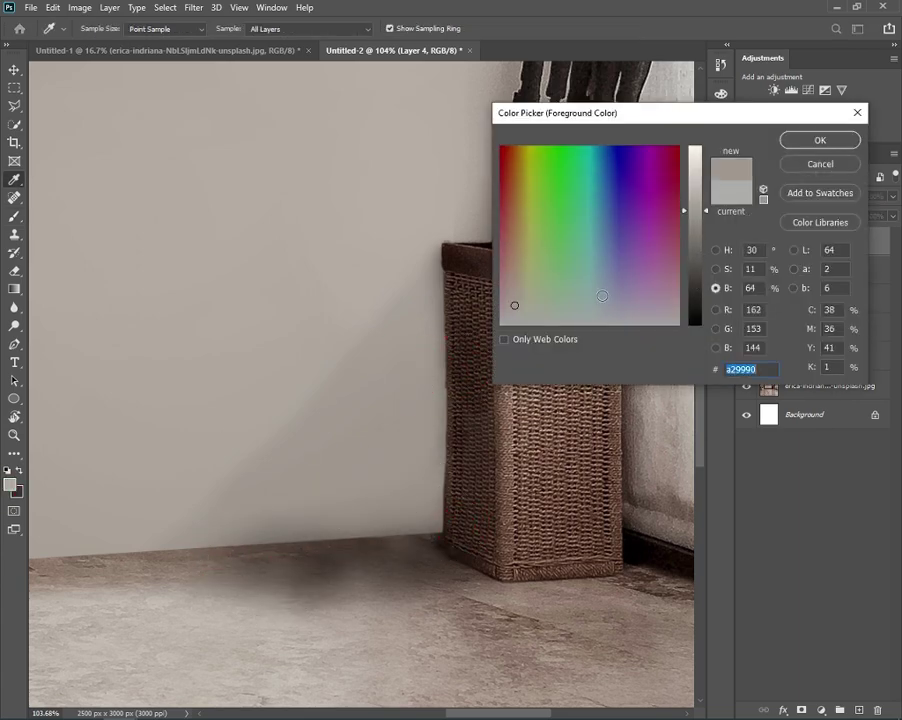
click(348, 352)
drag(688, 199, 688, 278)
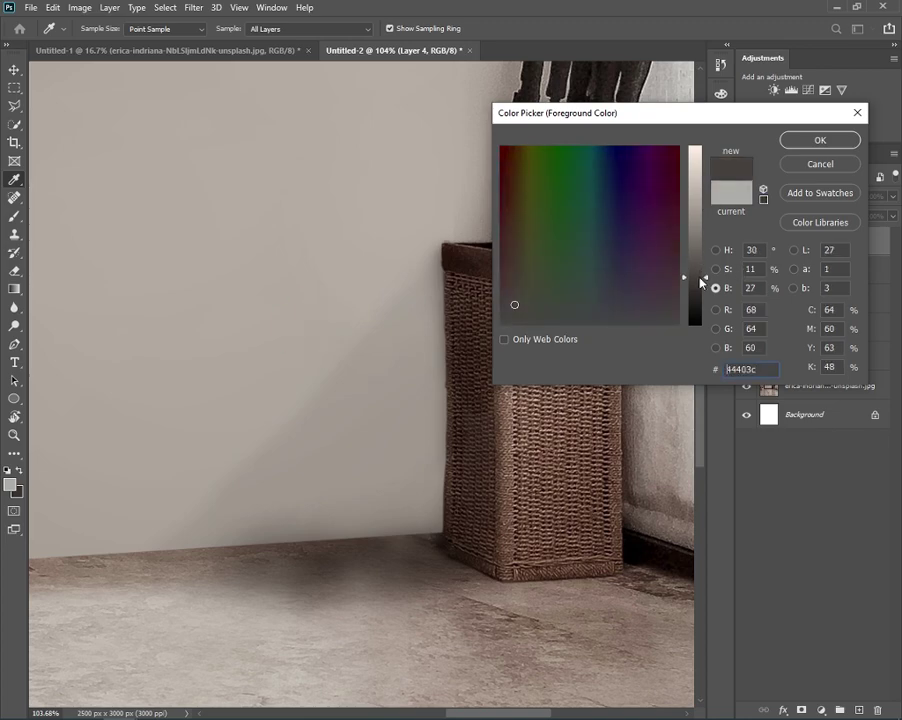
click(818, 141)
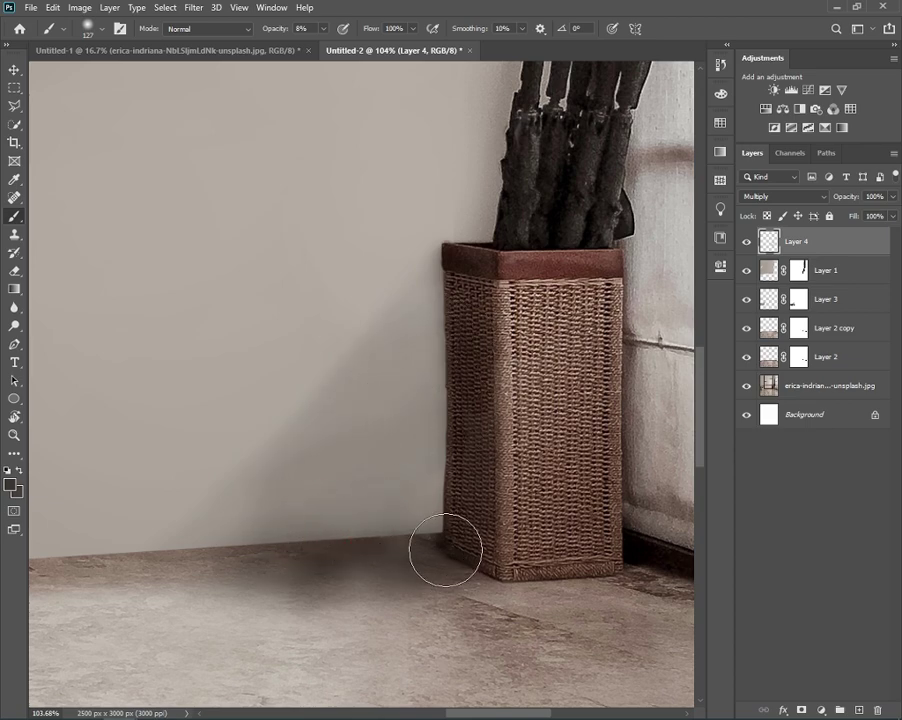
scroll(330, 545, down, 4)
scroll(415, 522, down, 2)
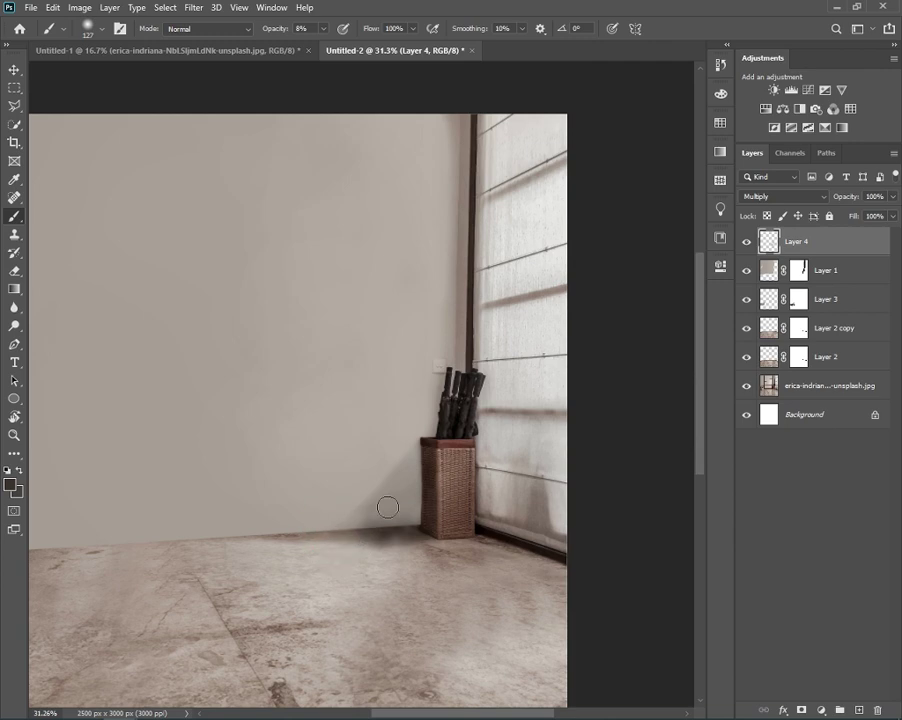
scroll(394, 514, up, 2)
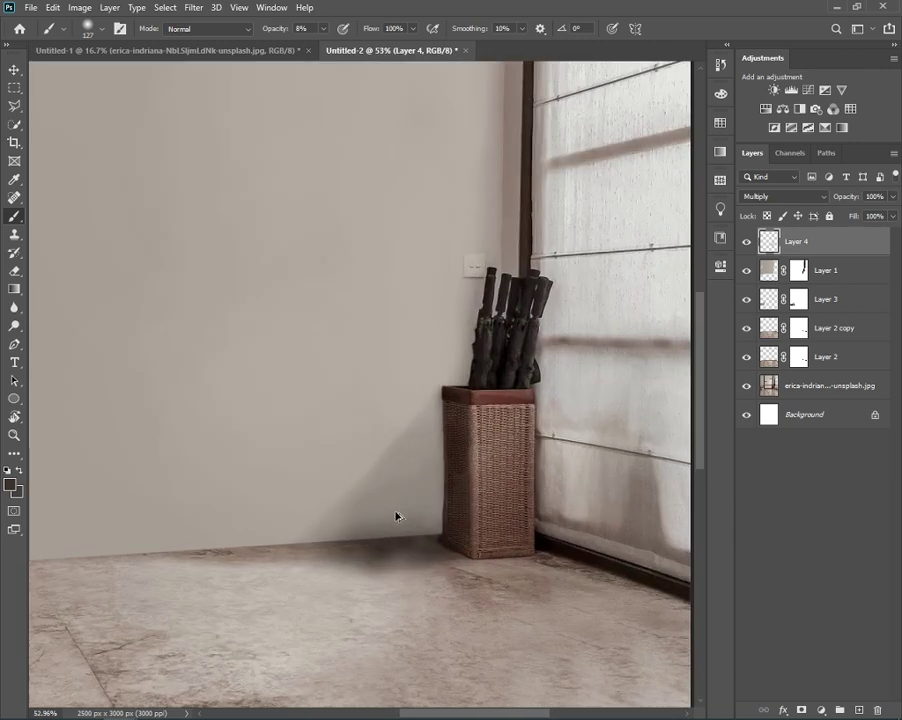
scroll(394, 514, up, 3)
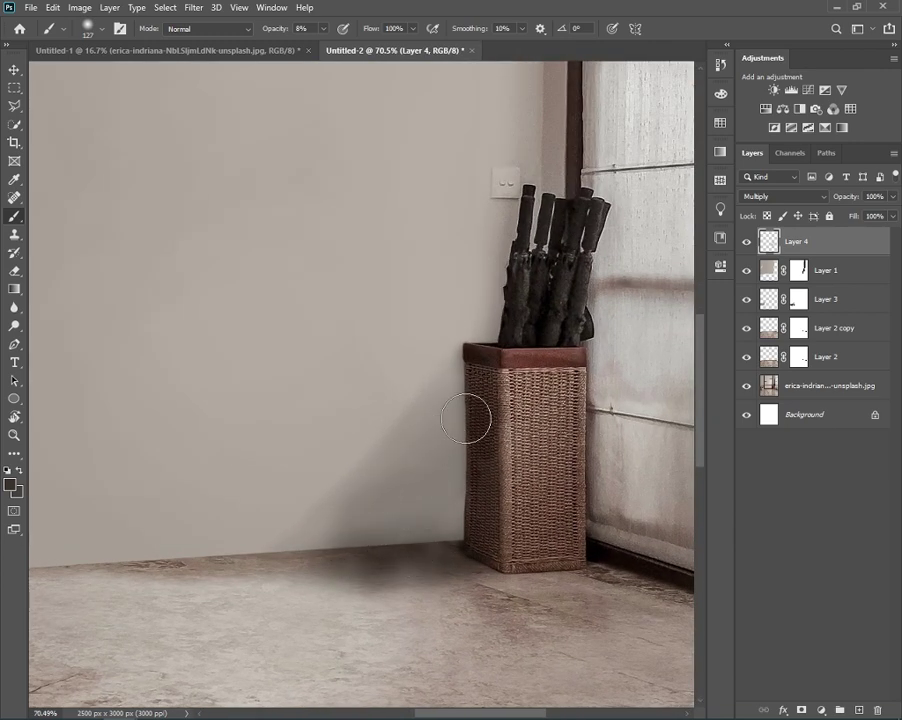
- Erase gently to fade the wall shadow beside the basket
key(e)
drag(253, 430, 300, 440)
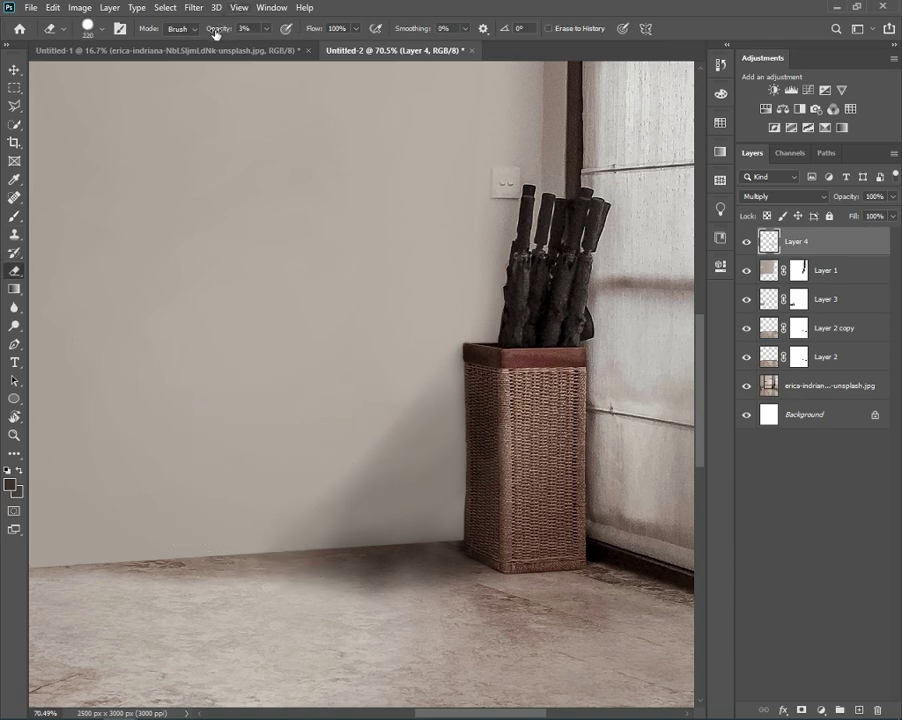
drag(286, 461, 248, 461)
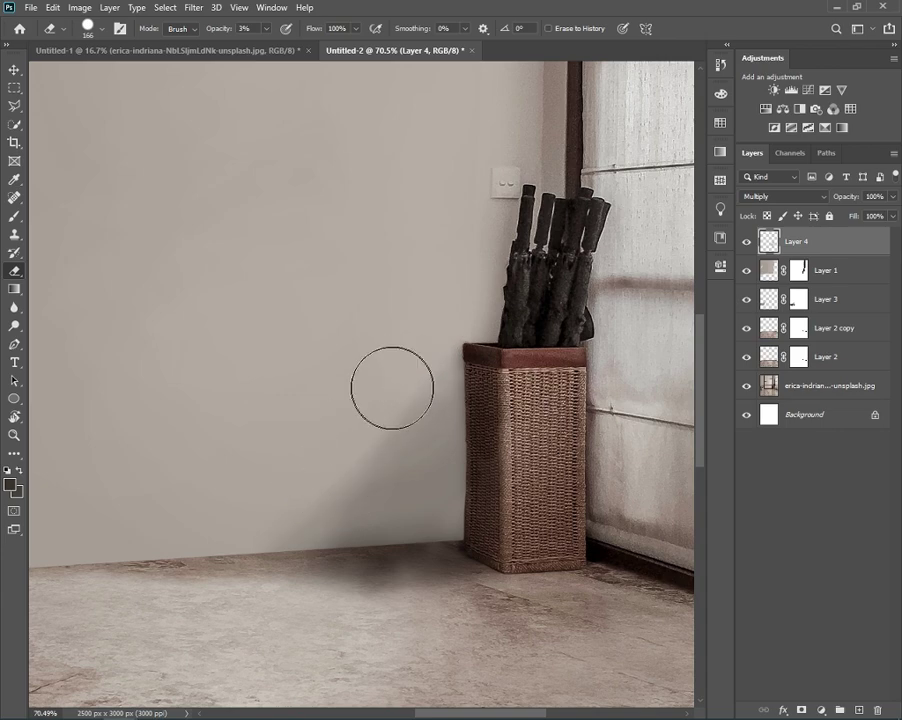
click(236, 504)
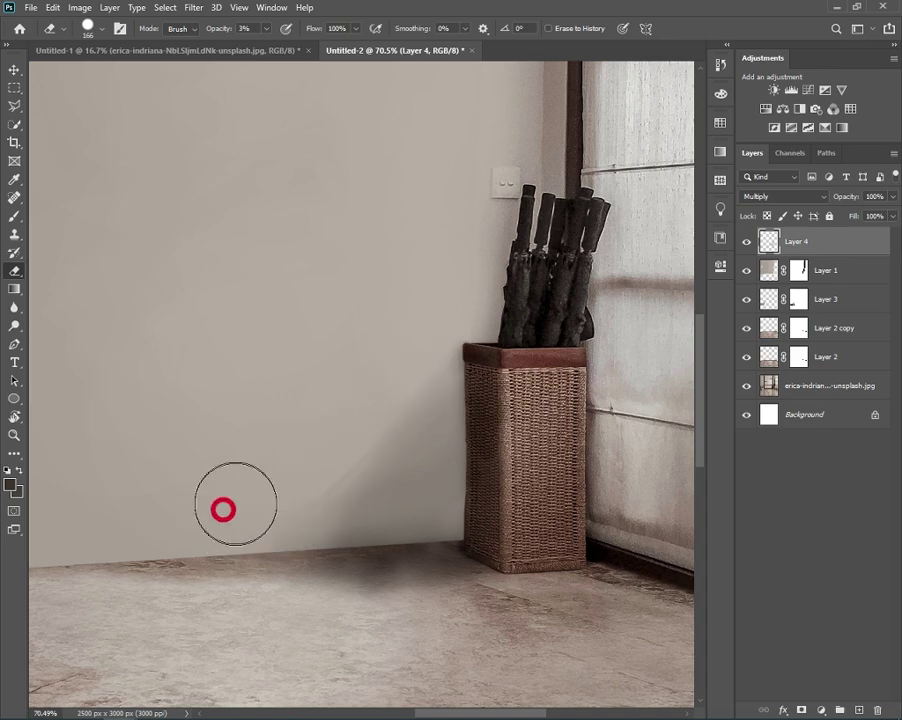
drag(236, 504, 300, 516)
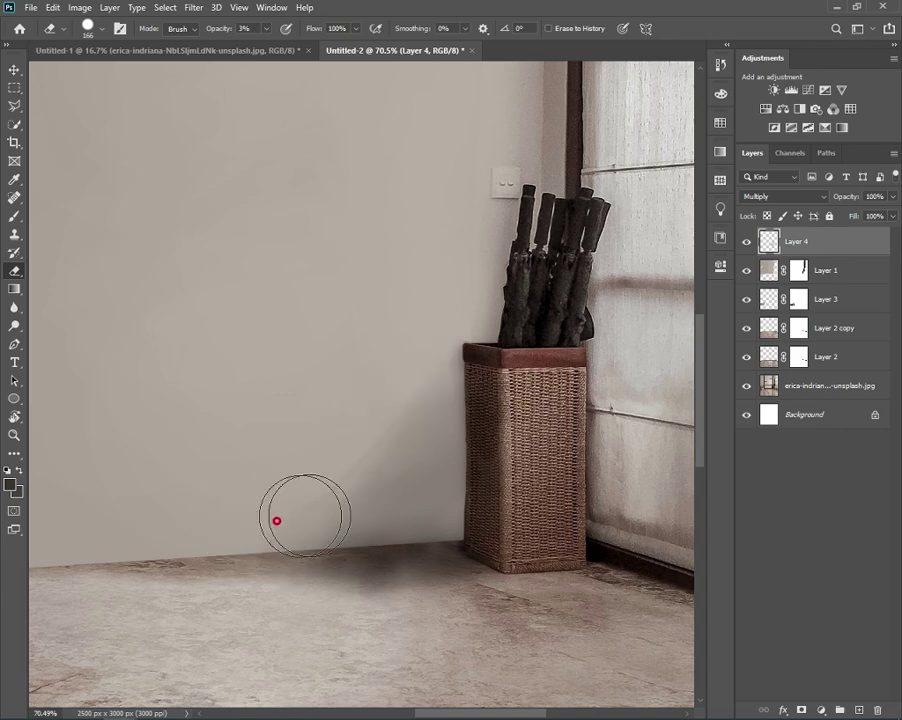
mouse_move(276, 520)
mouse_down()
mouse_move(233, 526)
mouse_move(373, 597)
mouse_up()
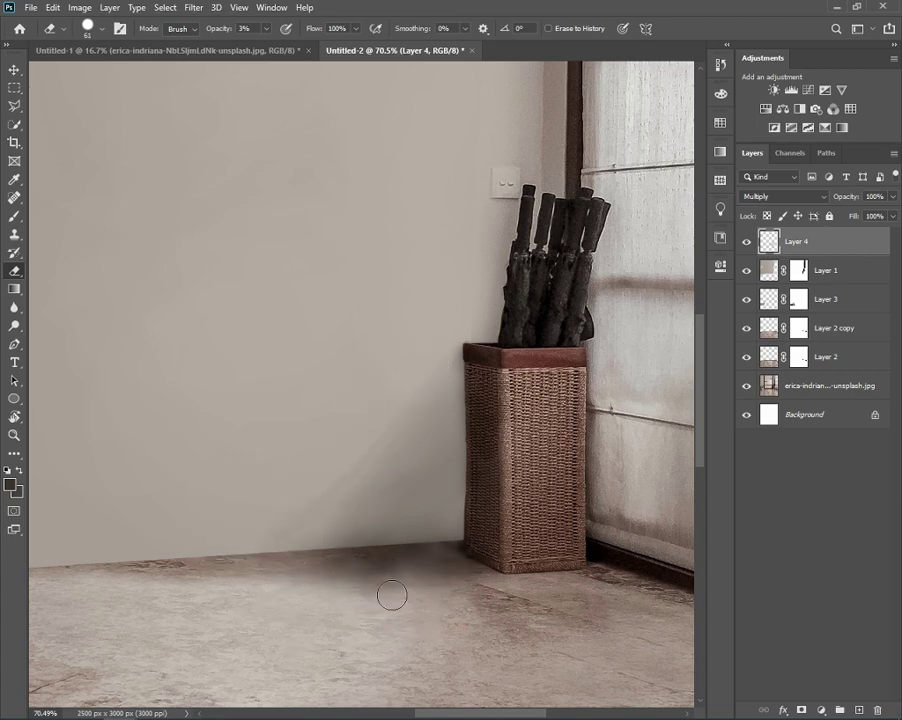
drag(309, 579, 327, 436)
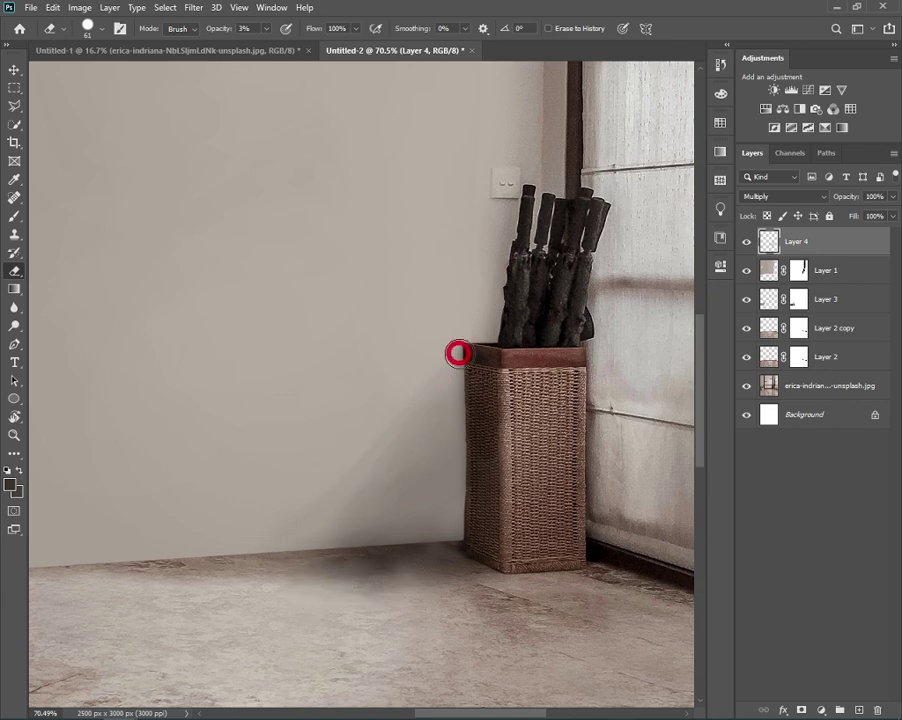
- Toggle the shadow layer's visibility to compare the result
scroll(327, 436, down, 3)
scroll(386, 468, down, 3)
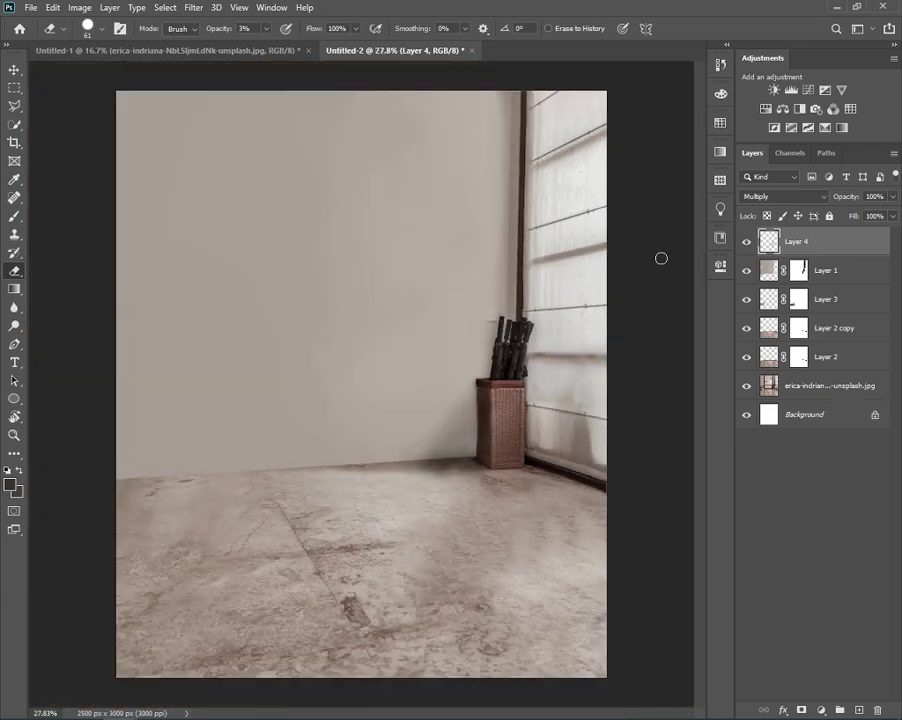
click(748, 244)
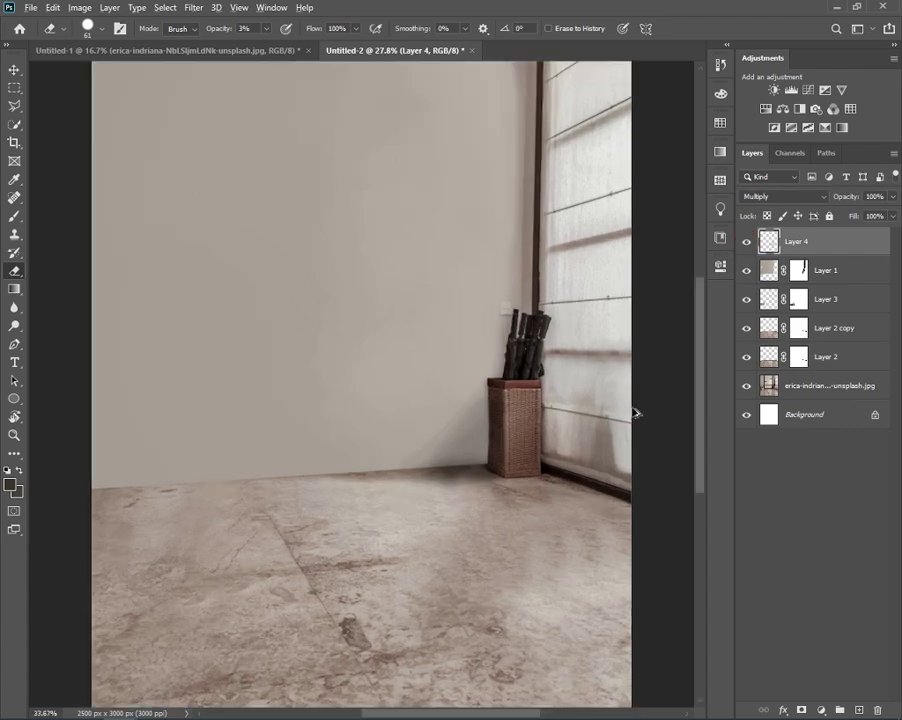
scroll(600, 400, up, 3)
scroll(444, 352, up, 3)
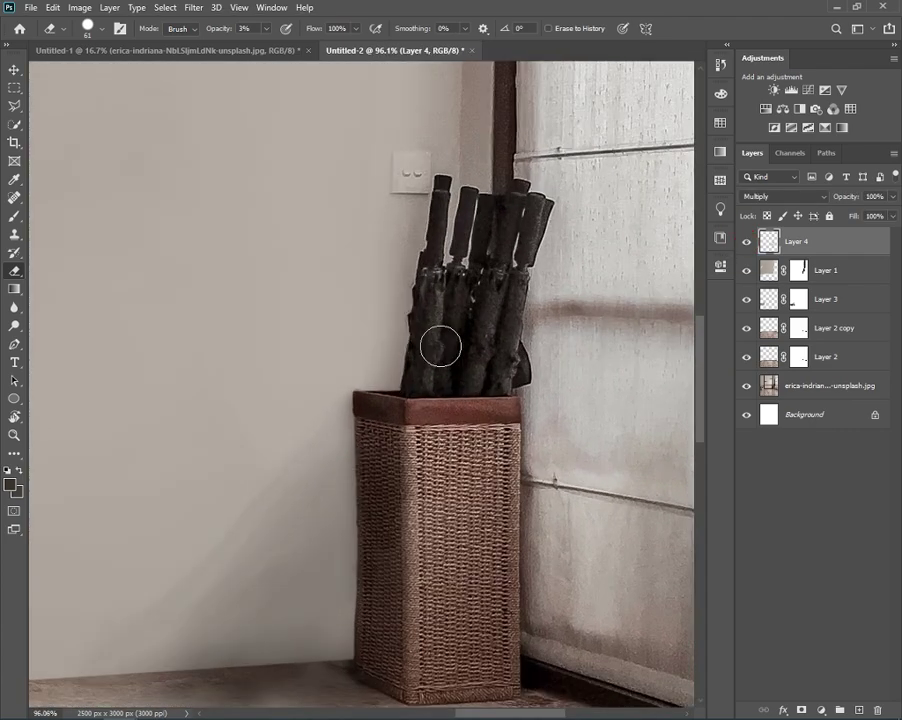
- Switch to the Brush with a dark grey painting colour
key(b)
click(393, 345)
click(12, 483)
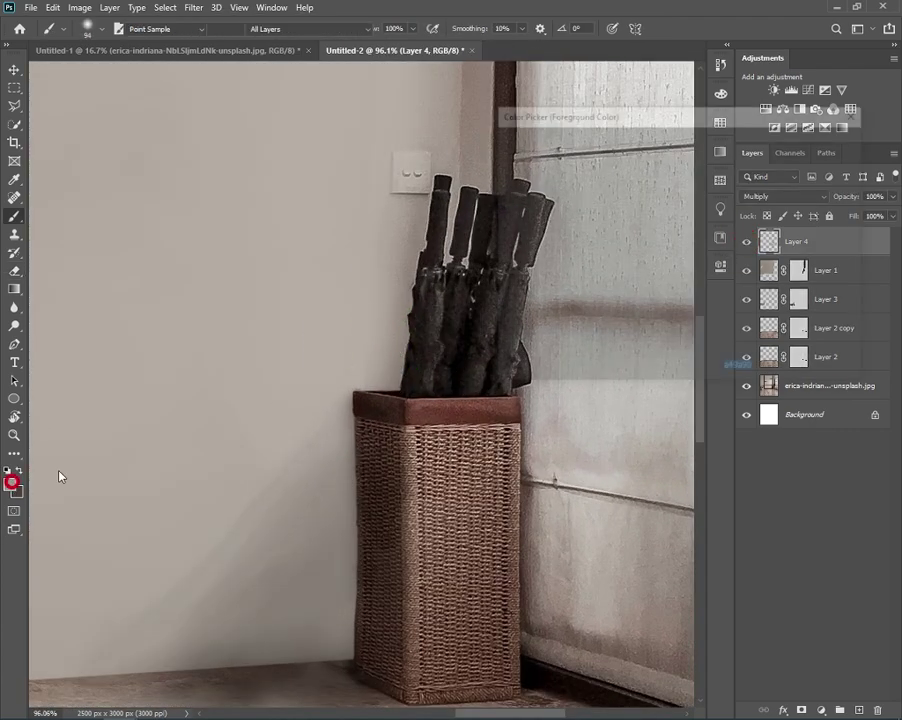
drag(686, 256, 686, 268)
click(819, 139)
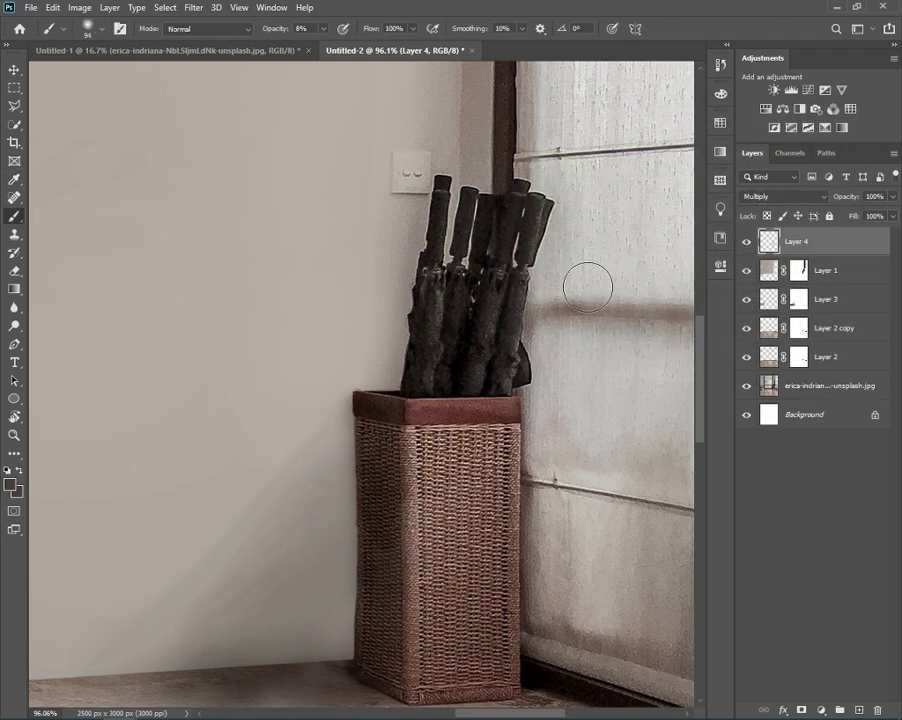
- Paint a faint umbrella shadow on the wall left of the umbrellas
mouse_move(372, 364)
mouse_down()
mouse_move(352, 362)
mouse_move(367, 219)
mouse_up()
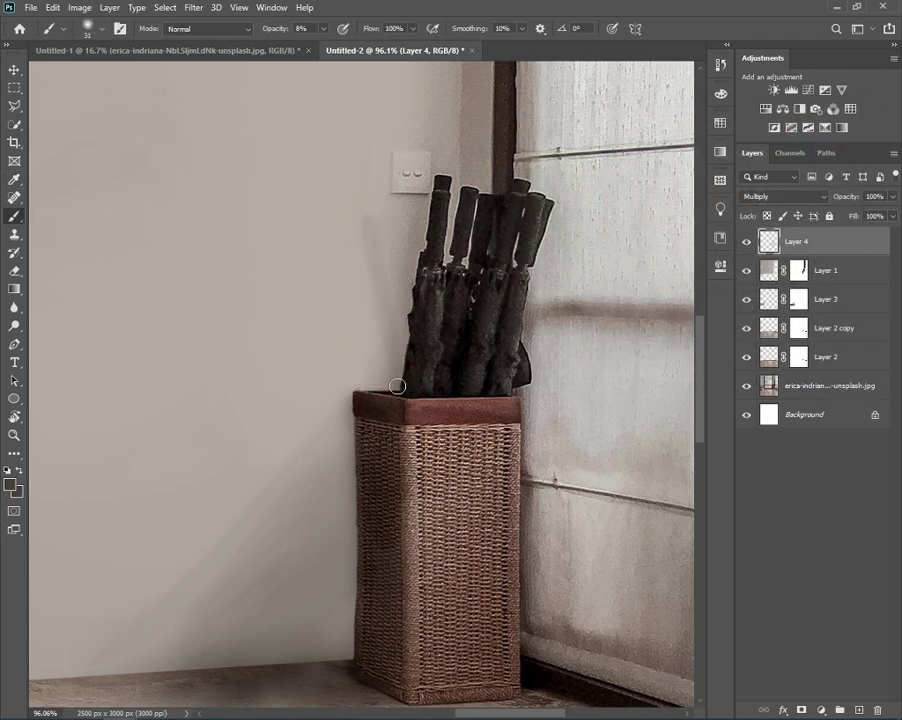
mouse_move(397, 385)
mouse_down()
mouse_move(370, 279)
mouse_move(414, 396)
mouse_up()
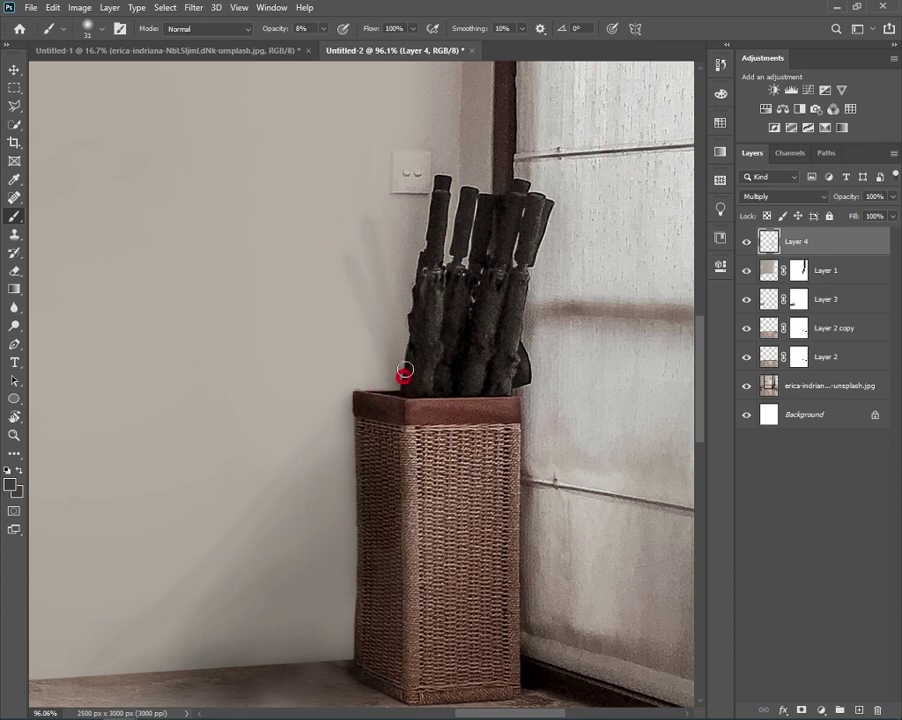
drag(396, 230, 411, 389)
drag(340, 268, 410, 378)
drag(340, 269, 403, 378)
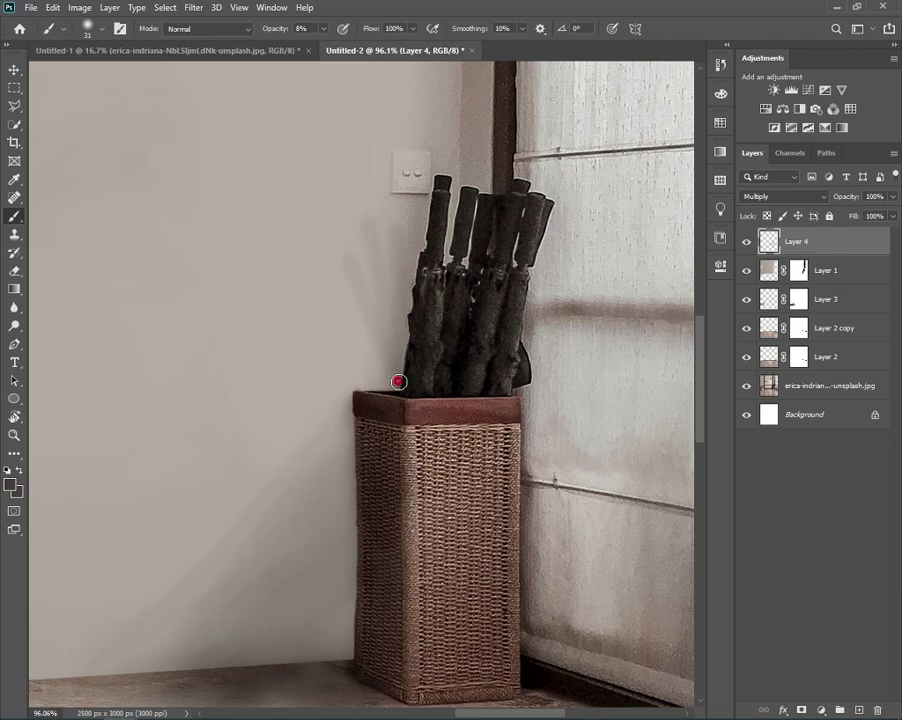
drag(344, 291, 357, 303)
- Erase the too-dark shadow parts at 5% and fit the image to the window
key(e)
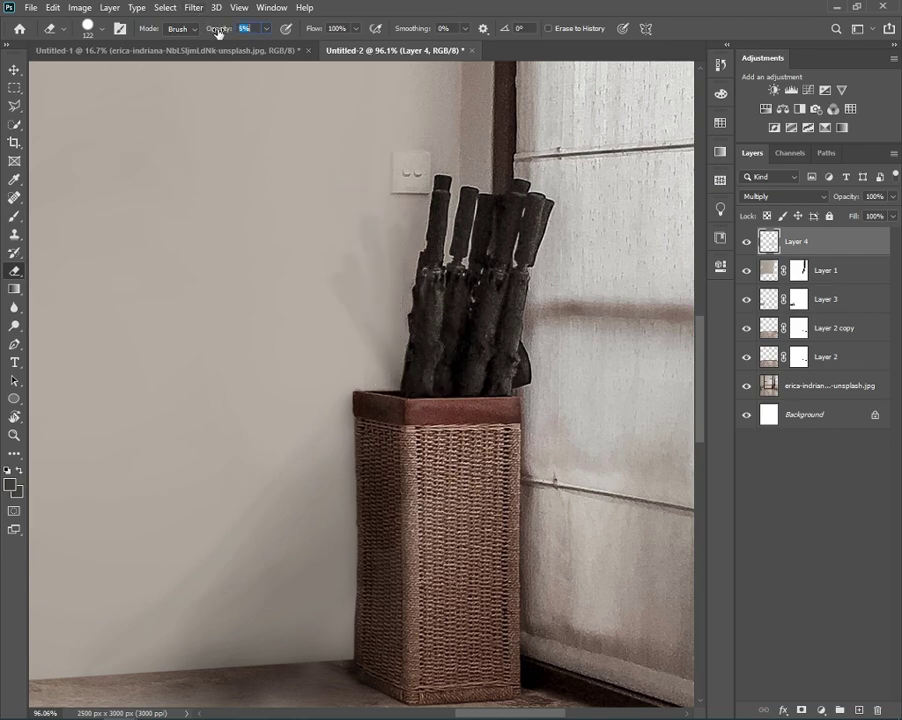
drag(310, 262, 324, 282)
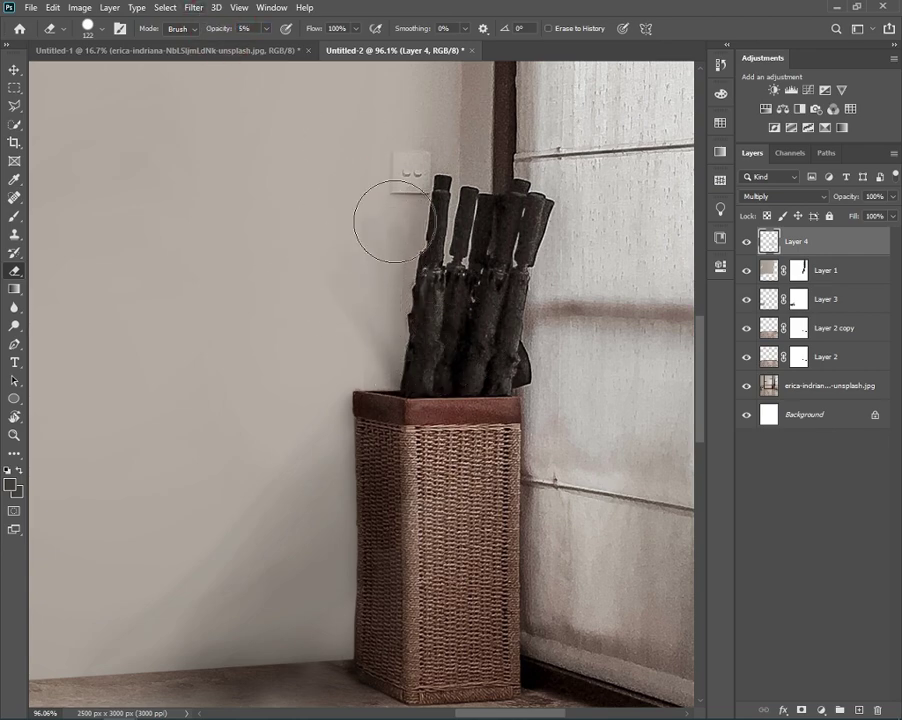
drag(374, 221, 413, 201)
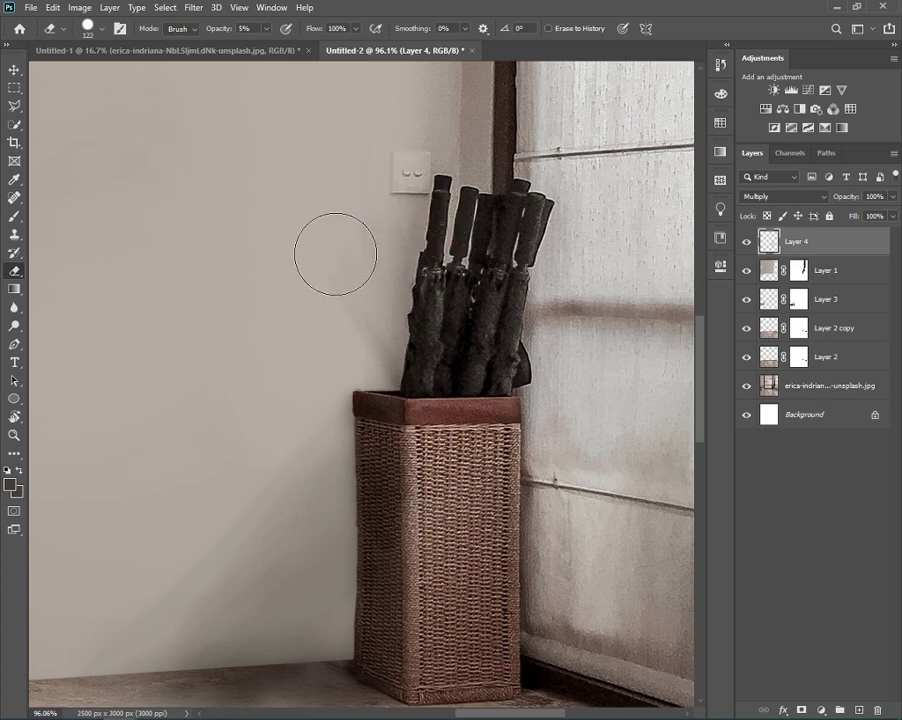
key(ctrl+0)
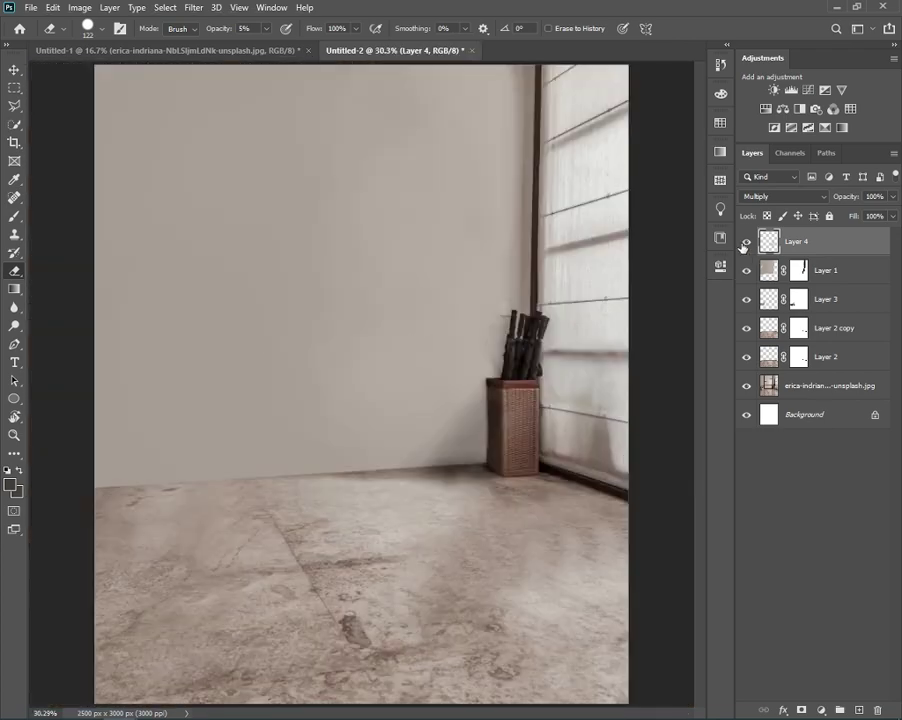
scroll(536, 370, down, 1)
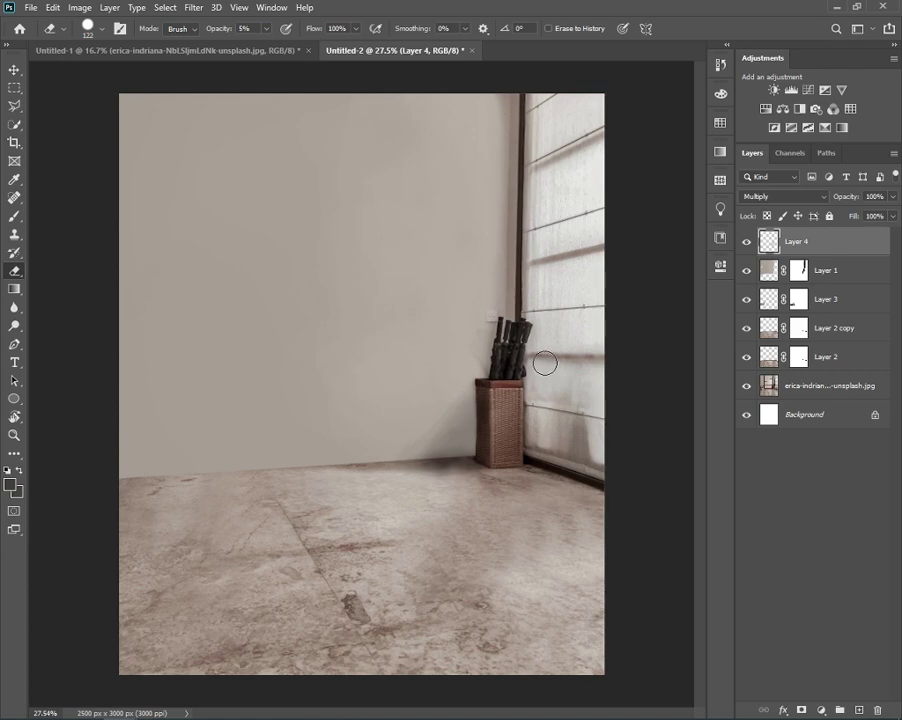
- Add a new layer set to Linear Dodge (Add)
click(858, 710)
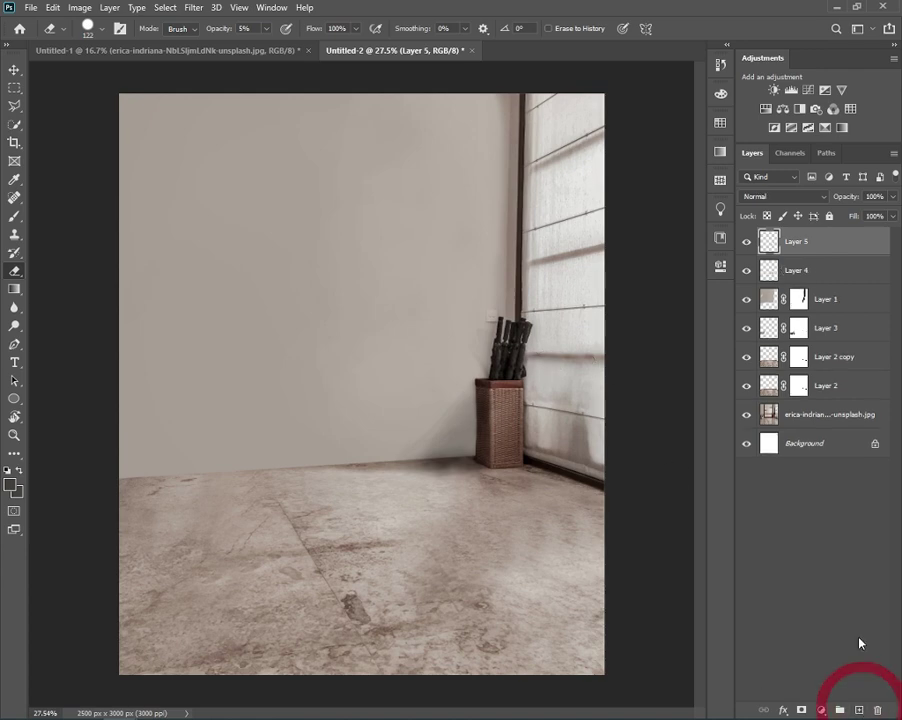
click(783, 196)
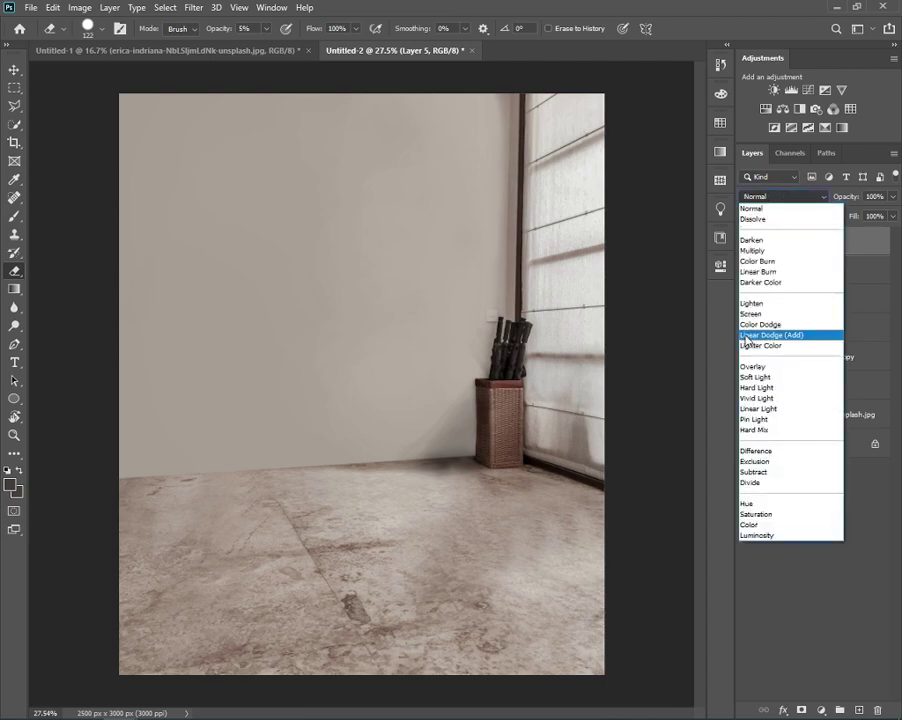
click(755, 335)
scroll(560, 334, up, 2)
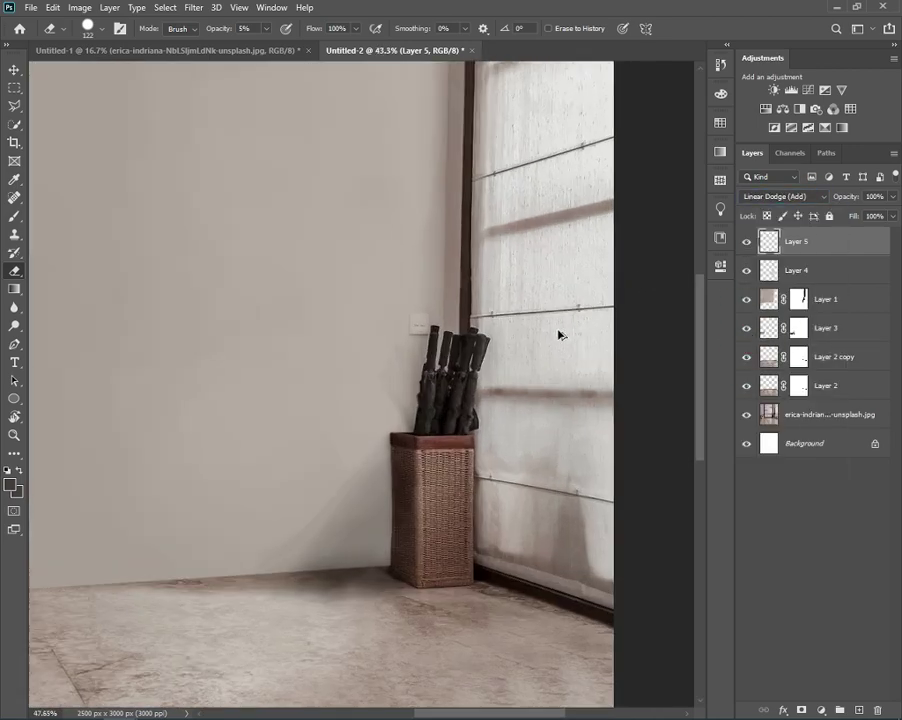
scroll(453, 374, up, 3)
scroll(405, 372, up, 2)
- Set the Brush to a light grey painting colour
key(b)
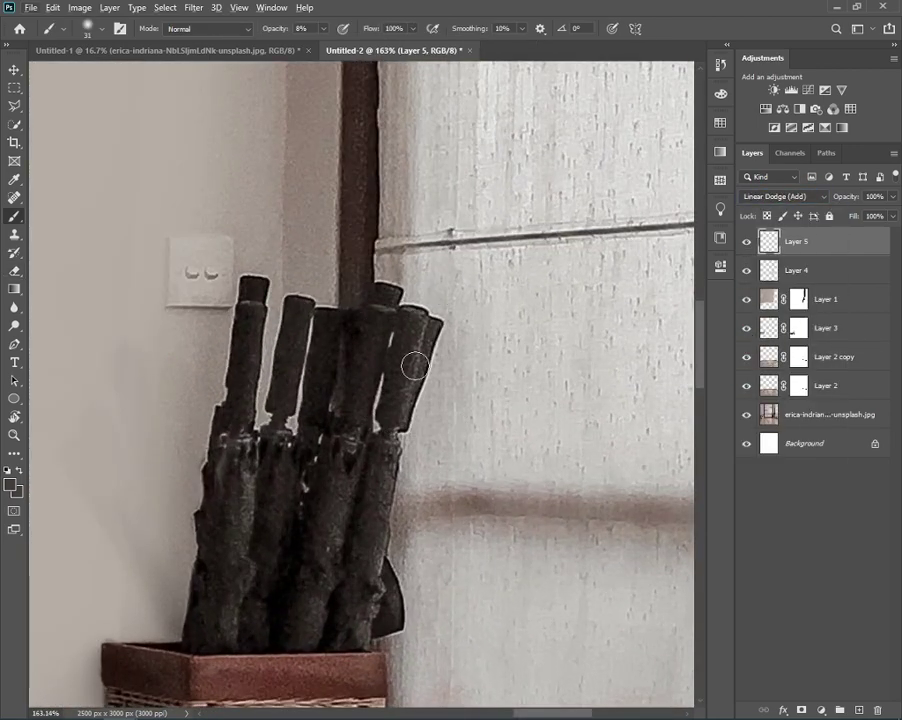
click(419, 368)
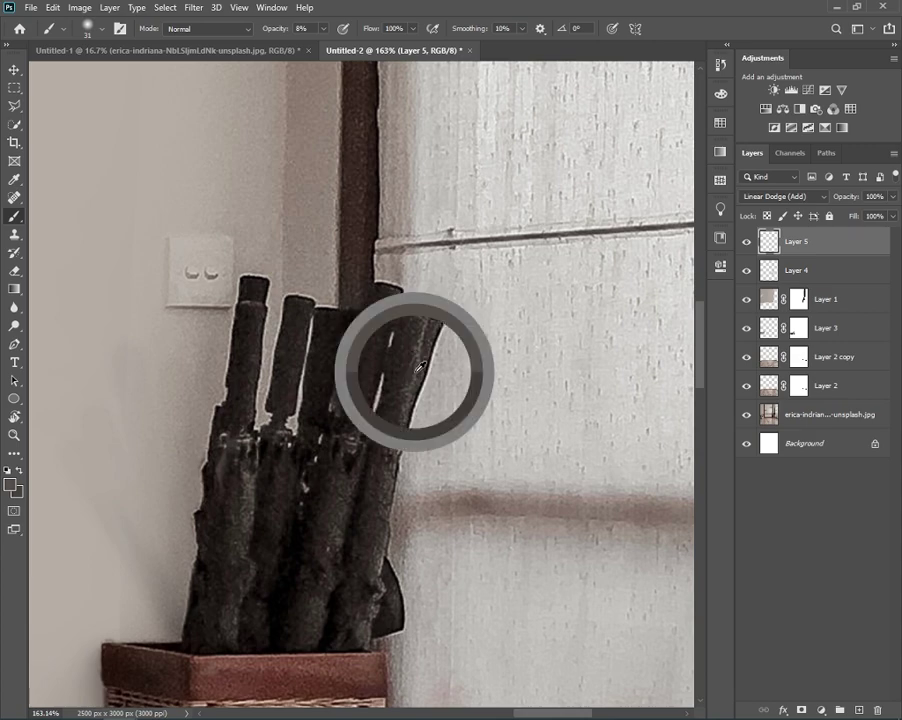
click(10, 487)
click(694, 184)
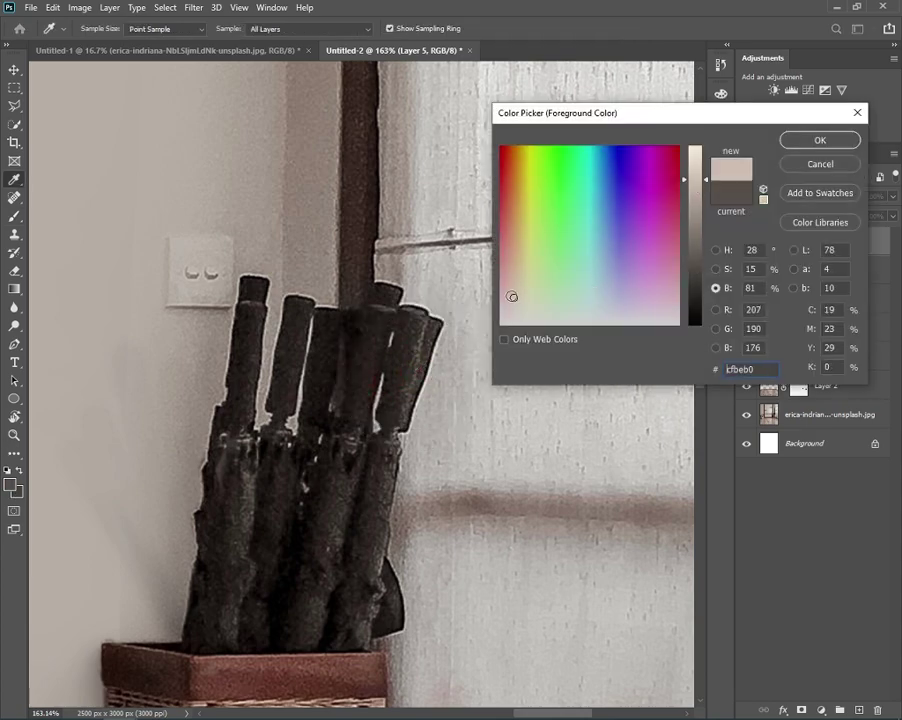
drag(512, 296, 516, 322)
click(810, 141)
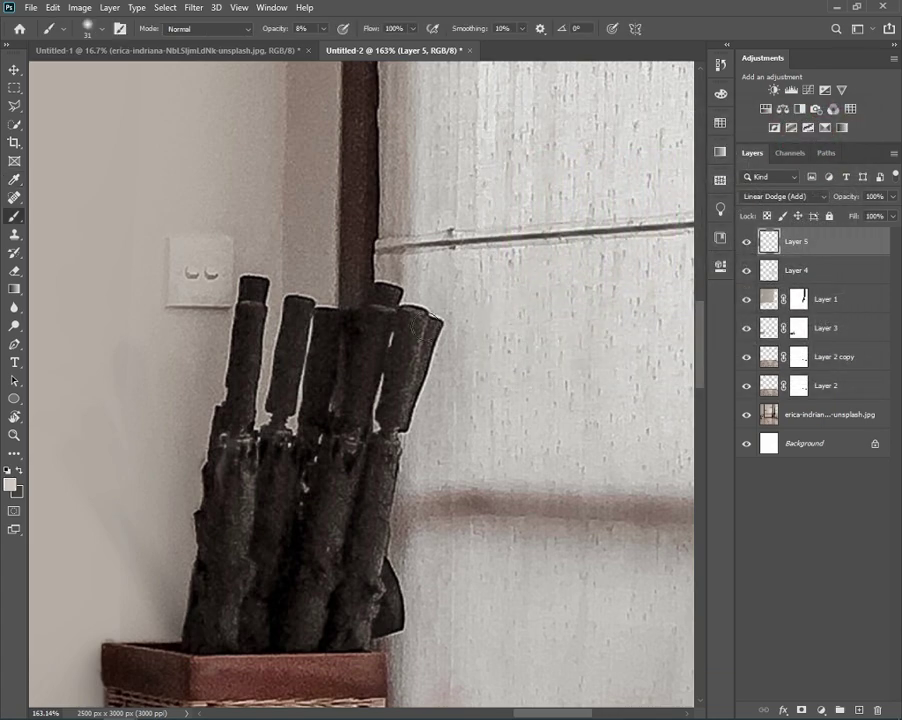
- Paint light highlights along the right, middle and left umbrellas
drag(404, 416, 402, 409)
drag(375, 532, 372, 619)
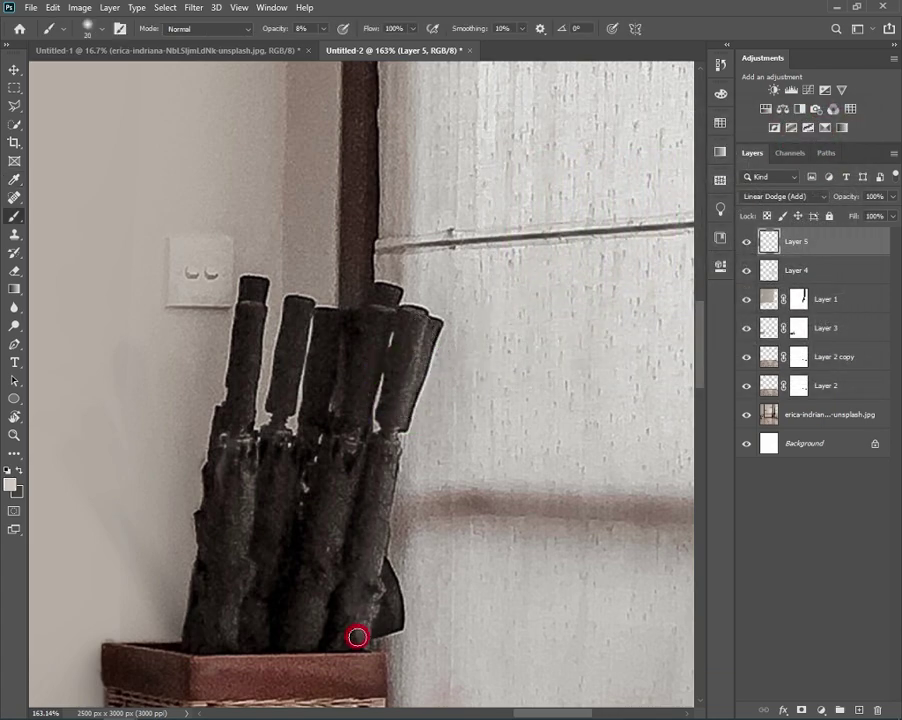
drag(399, 413, 432, 329)
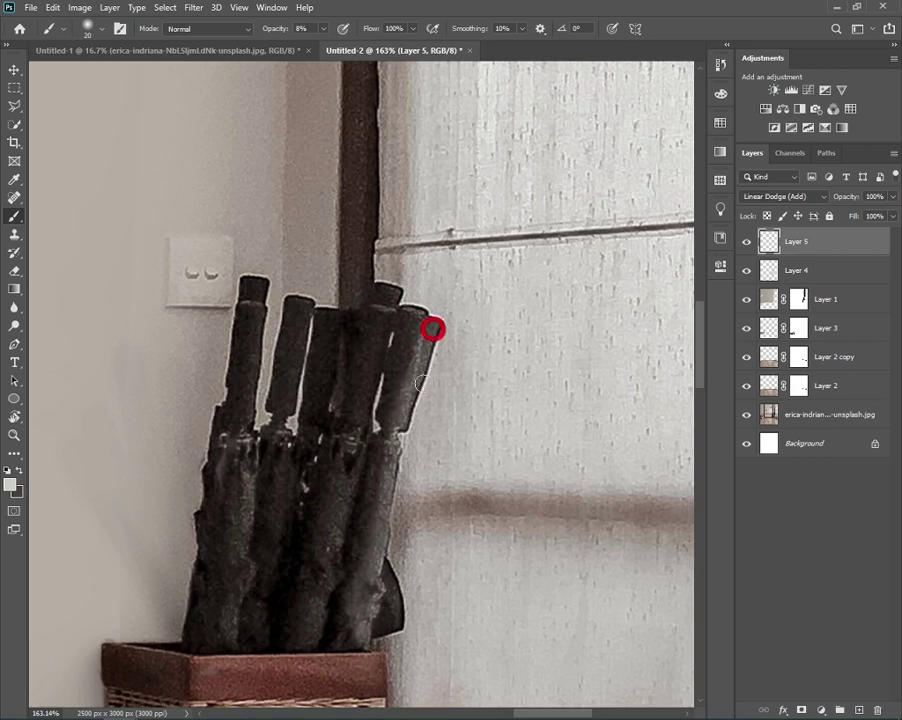
drag(352, 358, 322, 574)
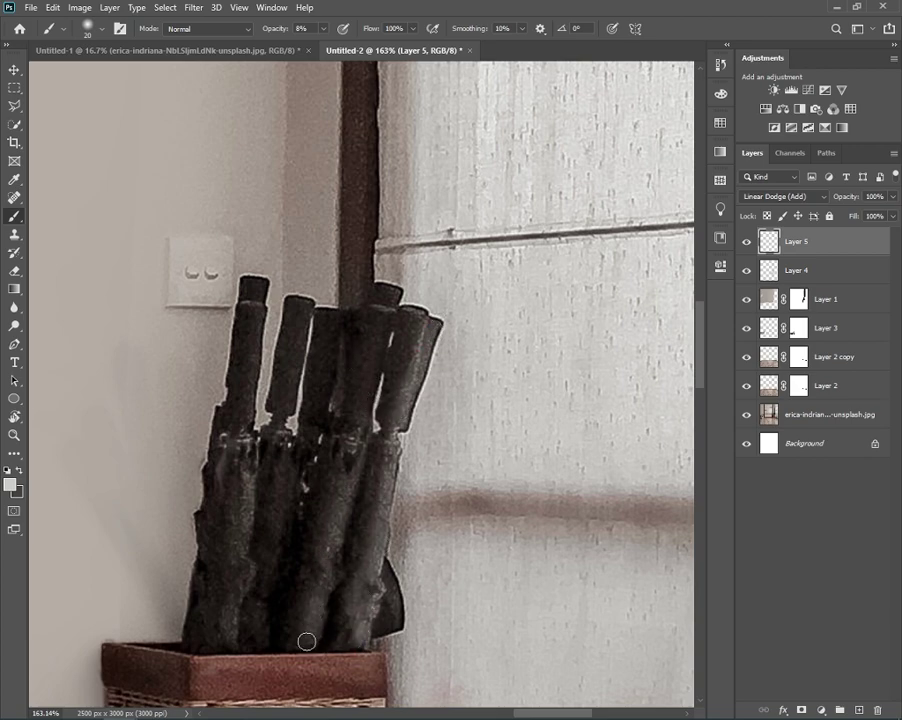
drag(256, 320, 244, 501)
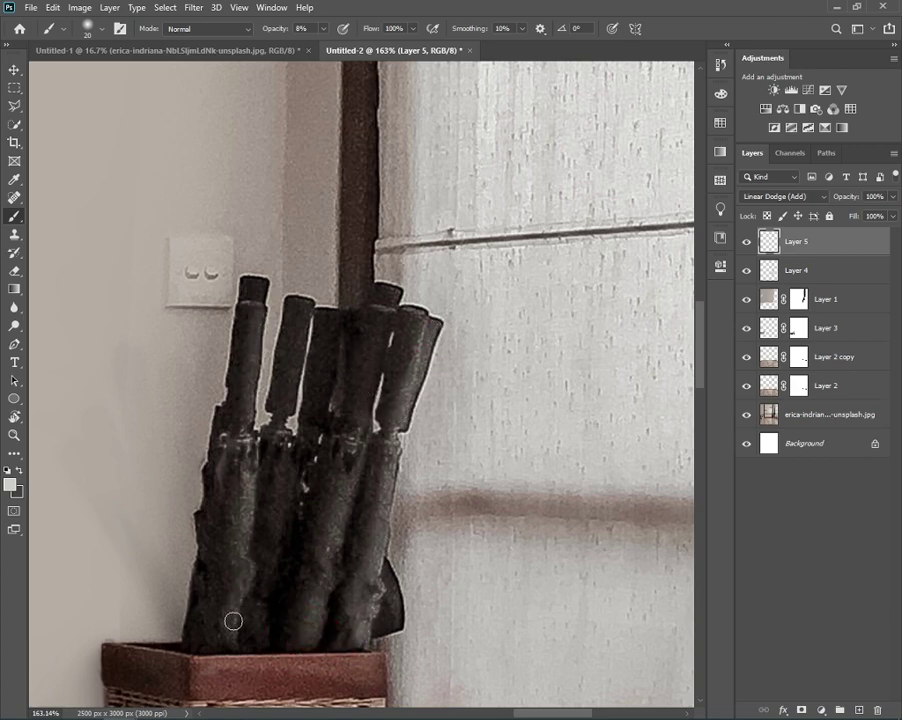
drag(256, 320, 247, 599)
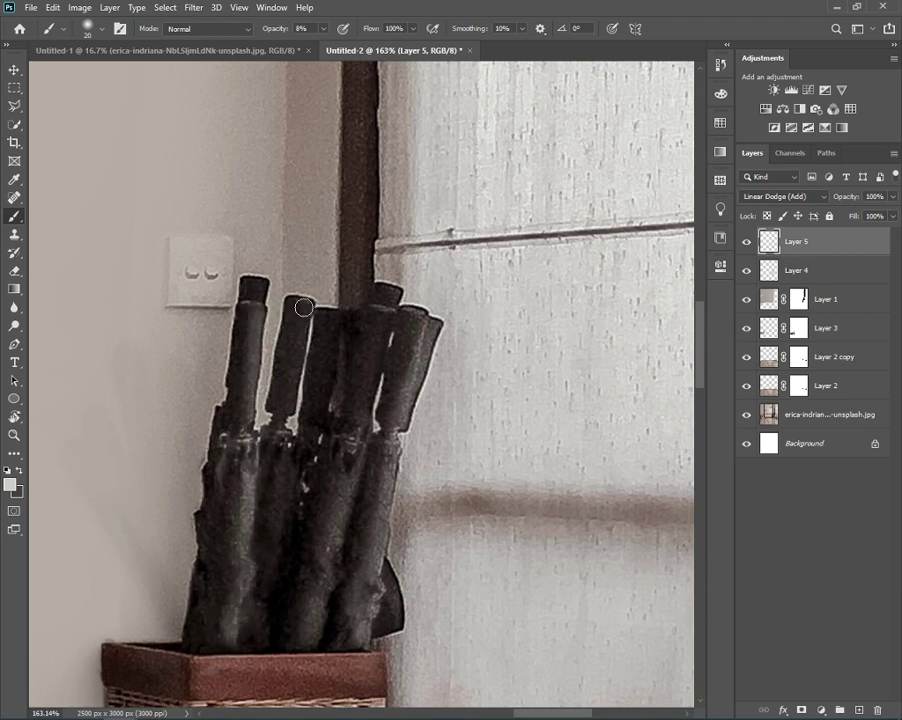
click(256, 299)
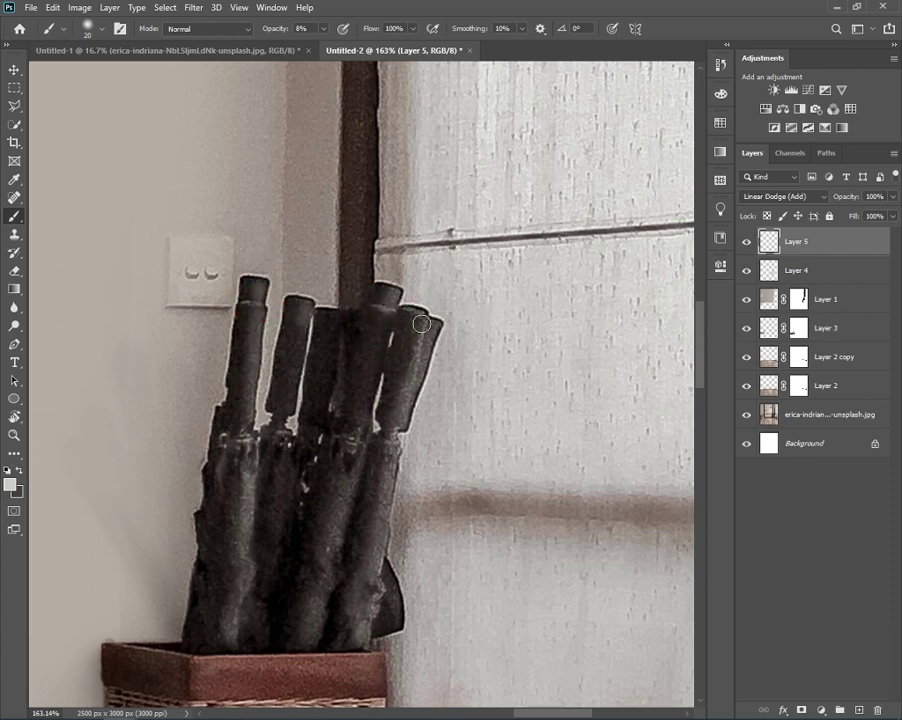
- Zoom out and add a new empty Layer 6
scroll(460, 392, down, 3)
scroll(460, 392, down, 2)
scroll(460, 392, down, 2)
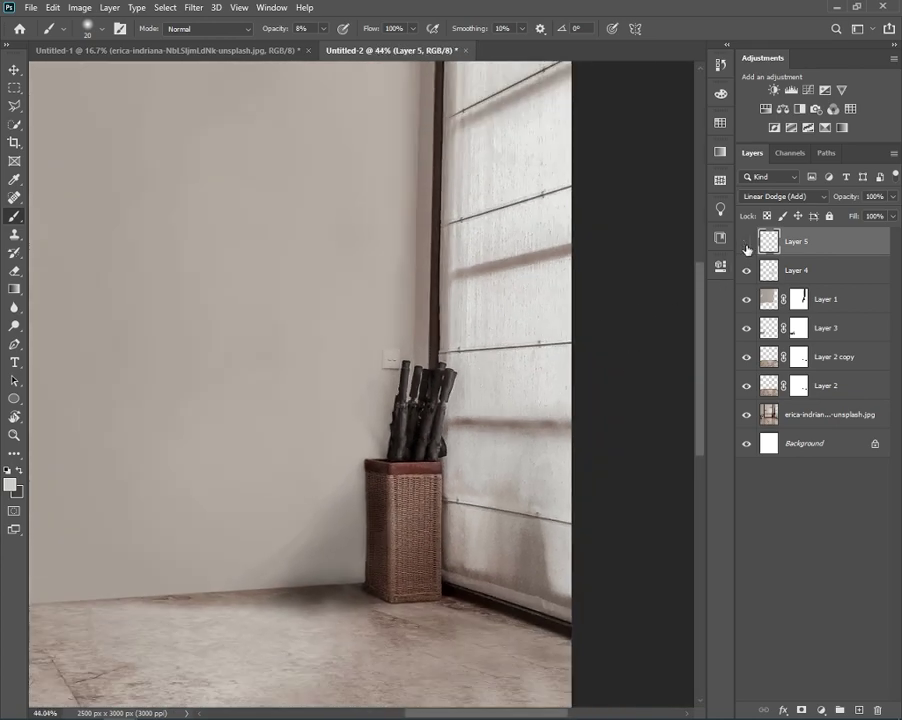
scroll(604, 350, down, 2)
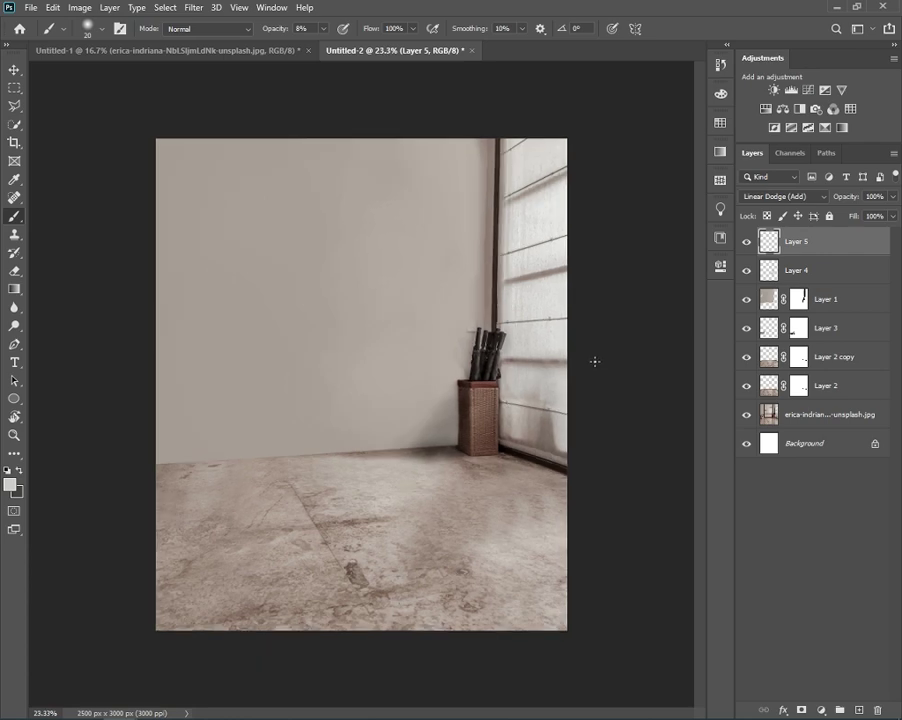
click(858, 710)
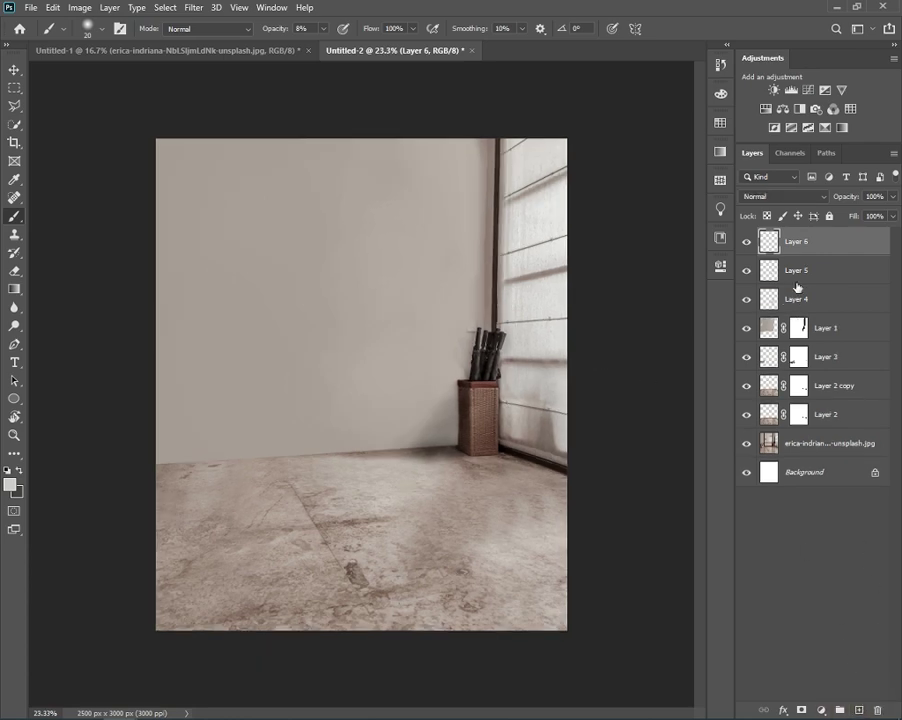
- Set Layer 6 to Multiply and pick a very dark brownish grey
click(782, 196)
click(769, 247)
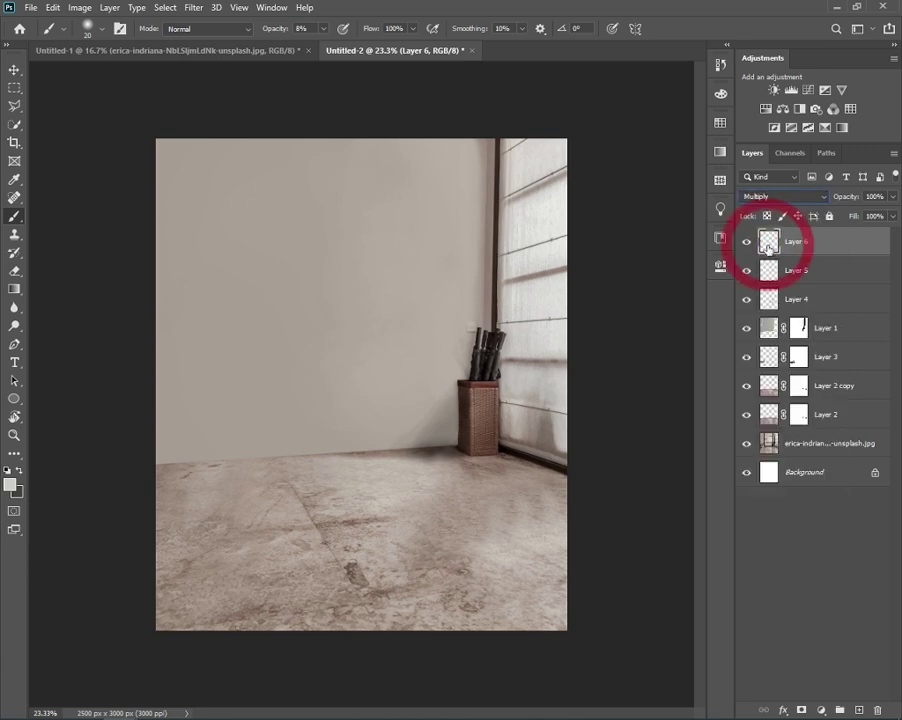
drag(383, 250, 378, 225)
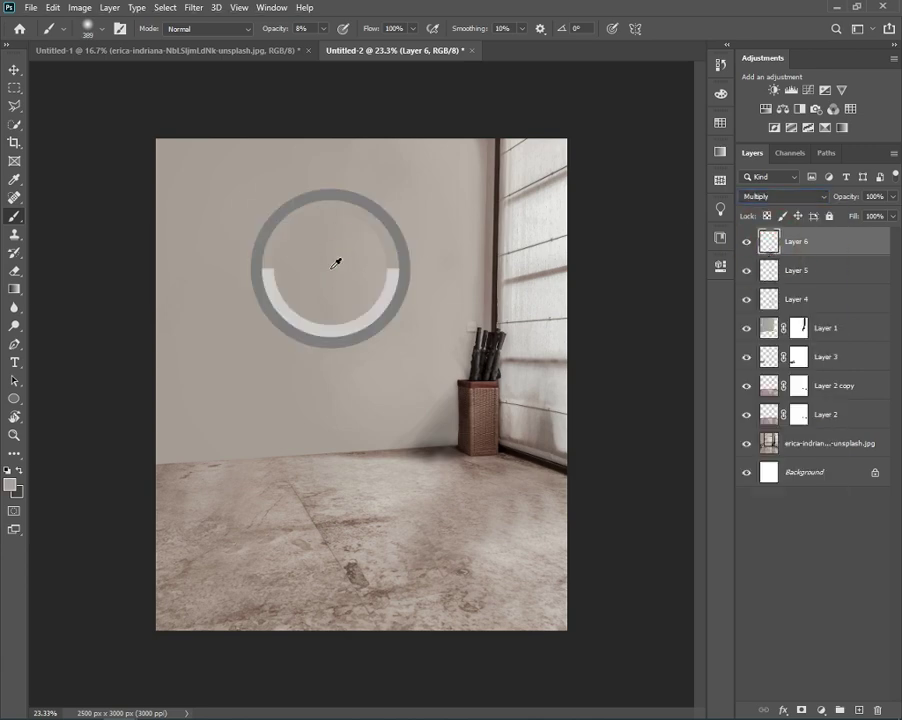
click(10, 484)
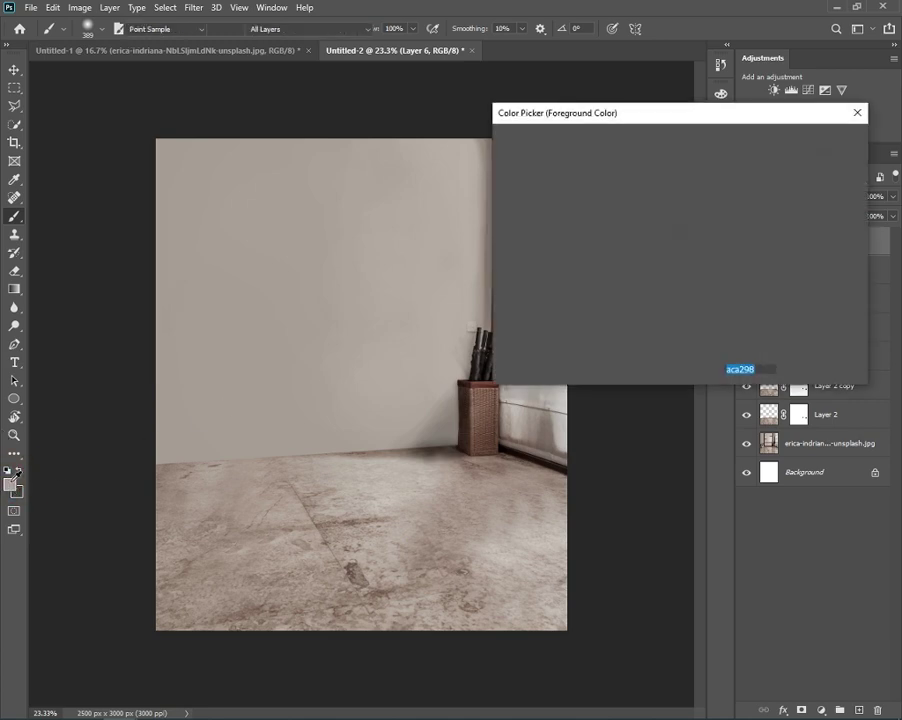
click(703, 233)
drag(703, 235, 703, 286)
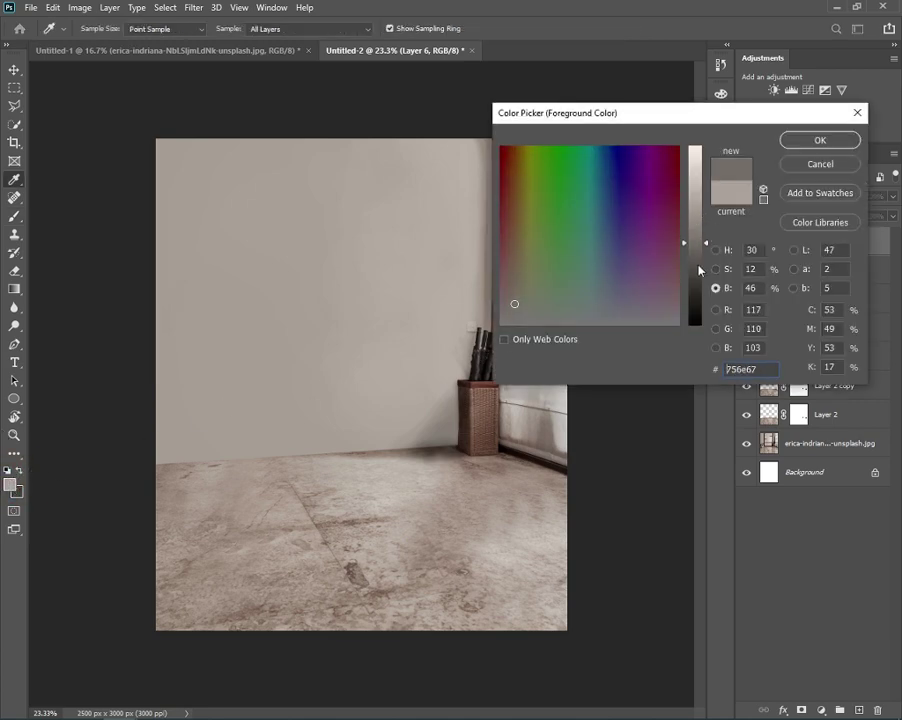
click(808, 142)
- Darken the lower-left corner and wall top with a ~1015 px soft brush
drag(362, 249, 364, 267)
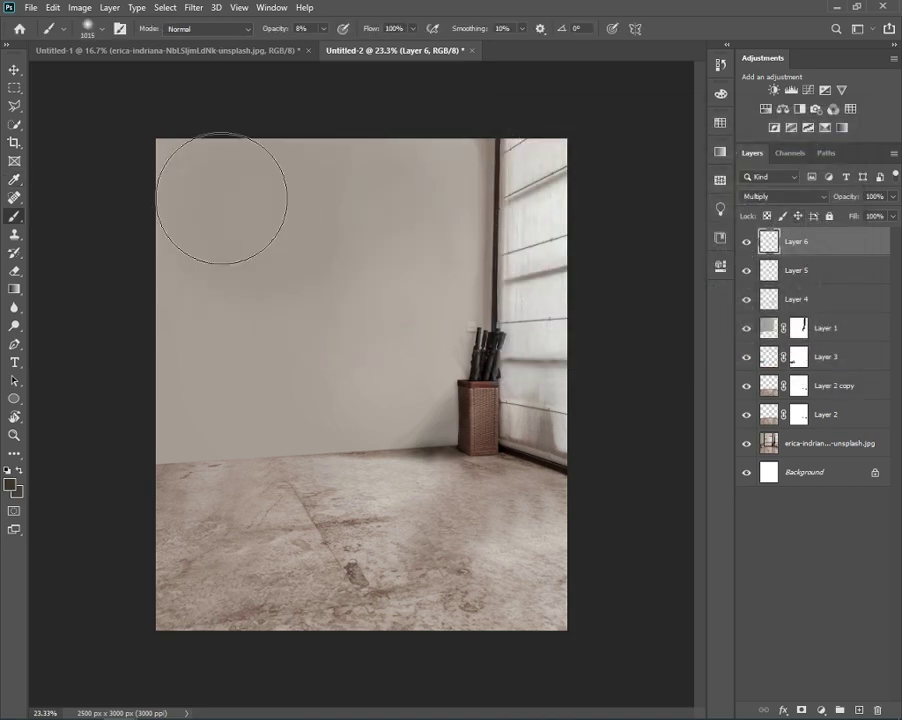
click(191, 466)
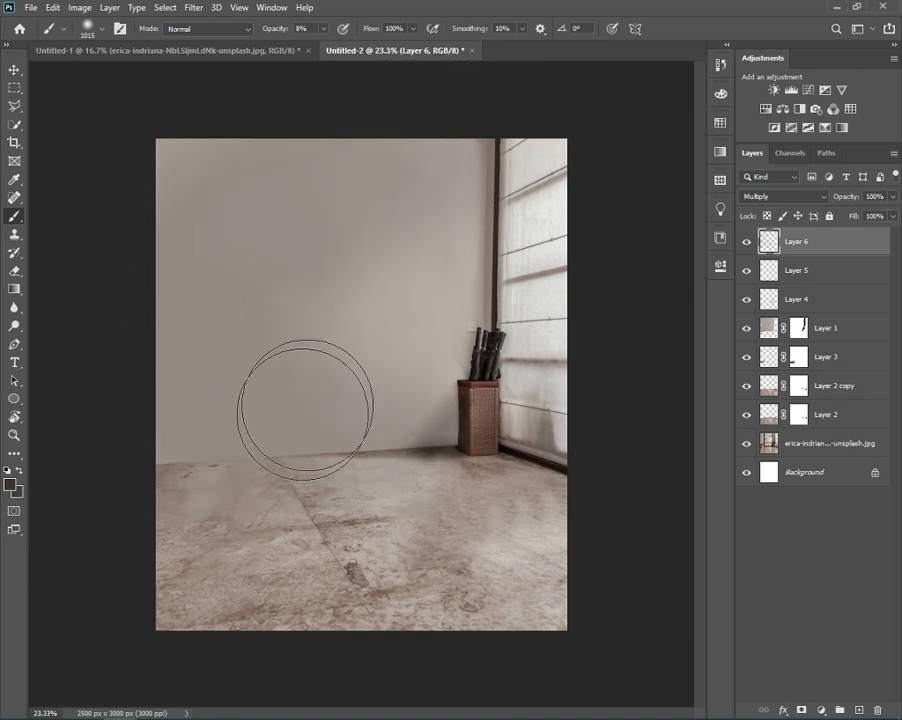
click(494, 134)
drag(494, 134, 206, 211)
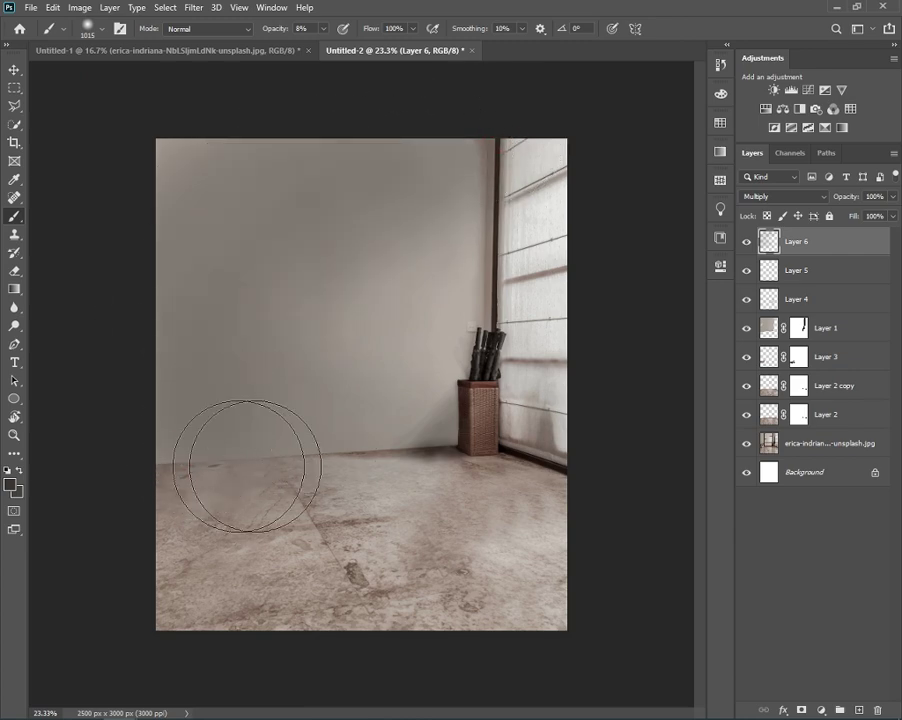
scroll(340, 400, up, 3)
- Switch to the Eraser and make its brush much larger
key(r)
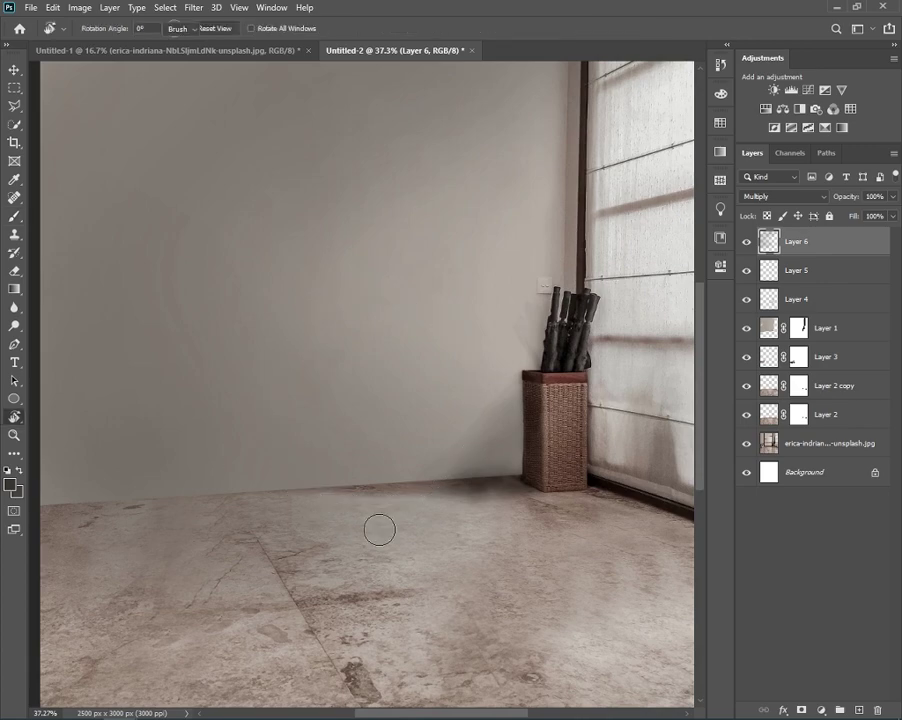
key(e)
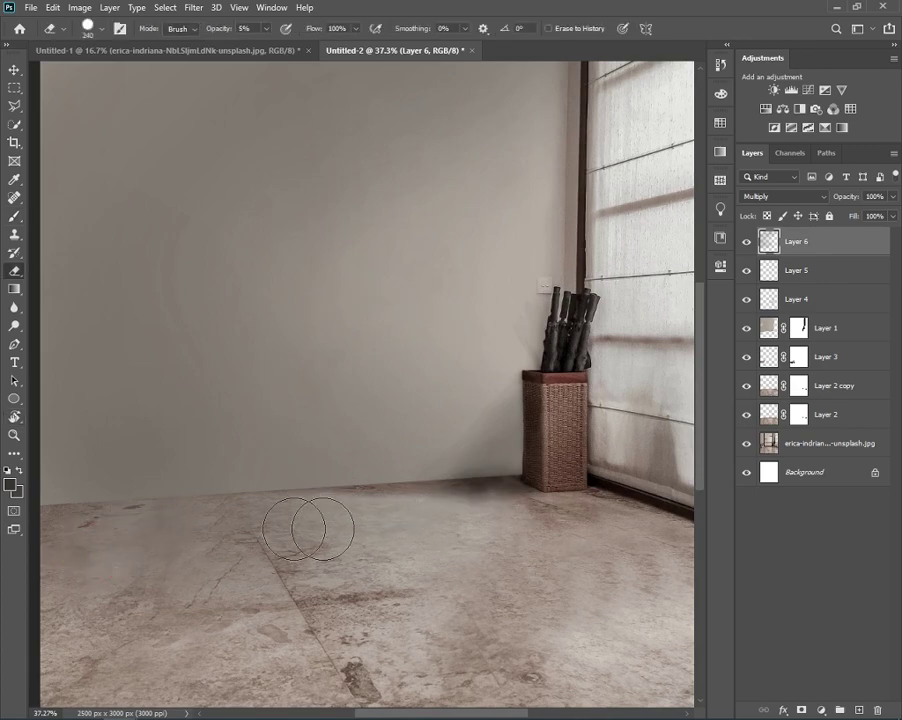
key(bracketright)
key(bracketright)
key(bracketright)
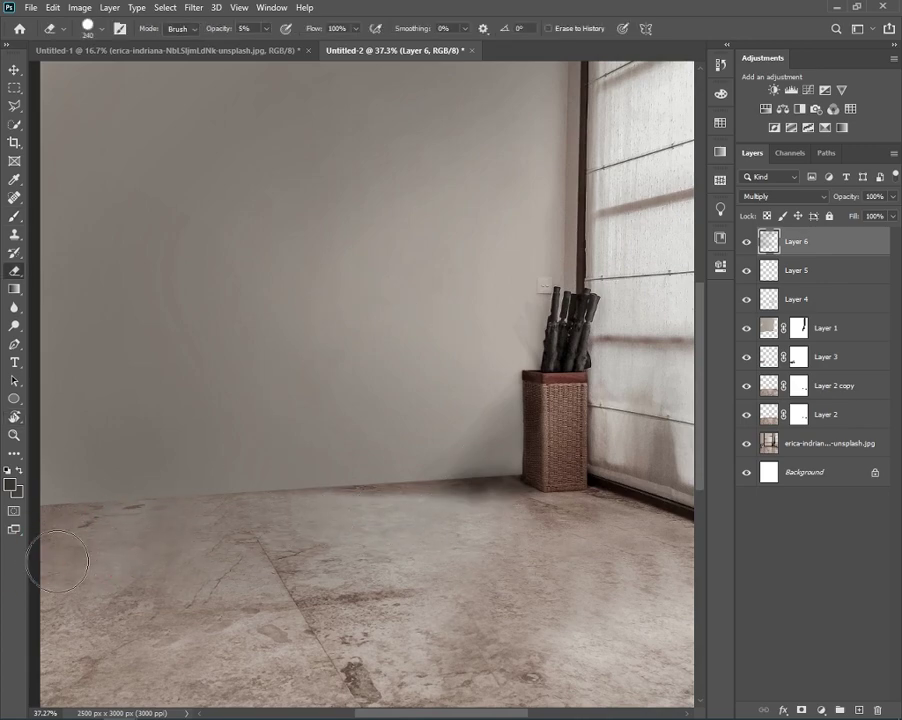
scroll(116, 564, left, 3)
scroll(355, 430, down, 6)
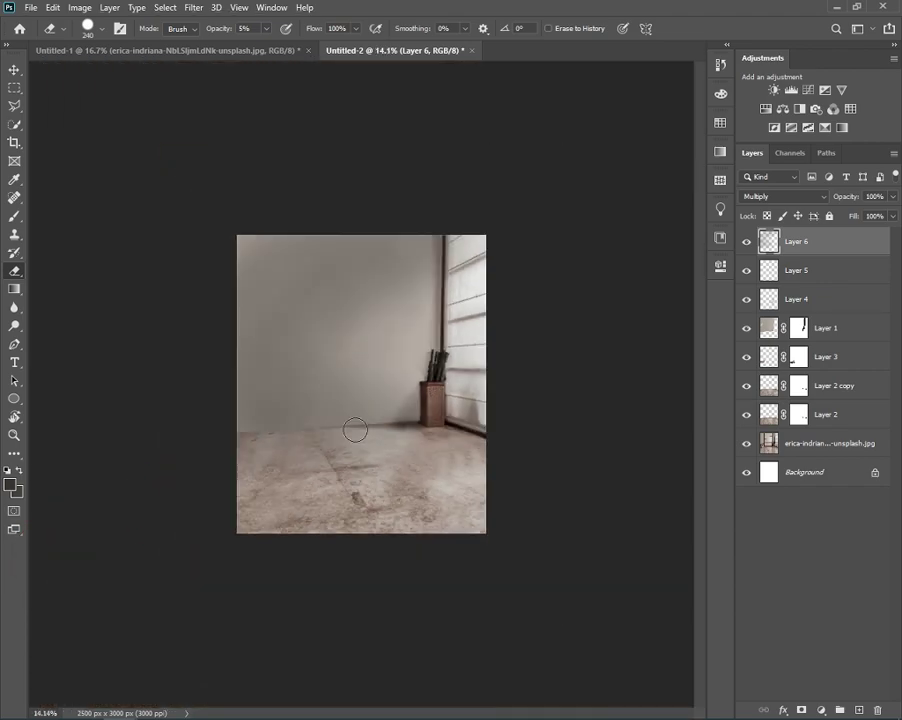
drag(360, 414, 418, 364)
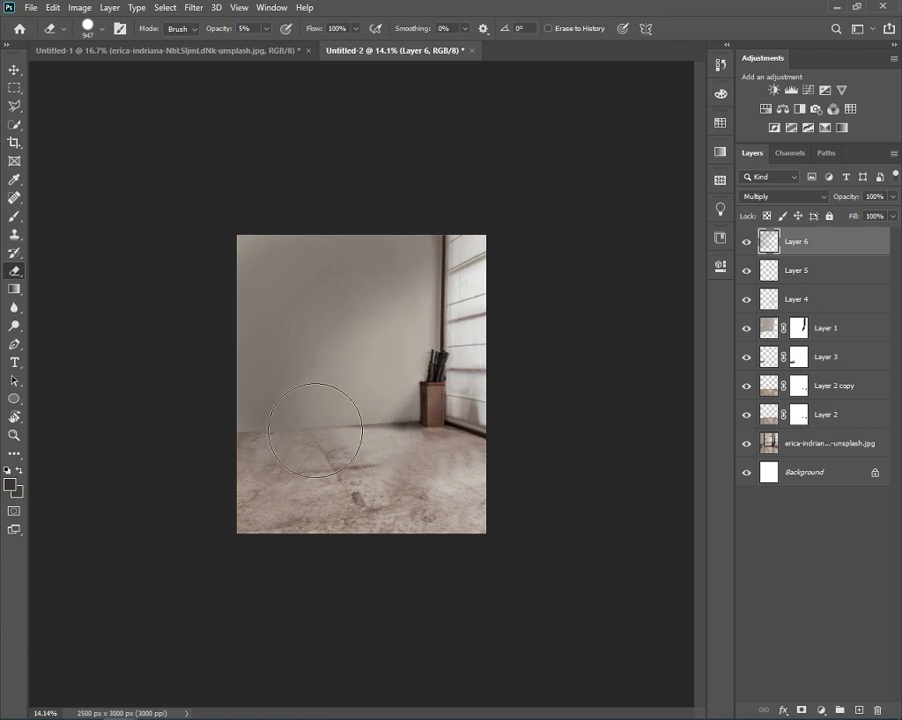
scroll(426, 426, down, 1)
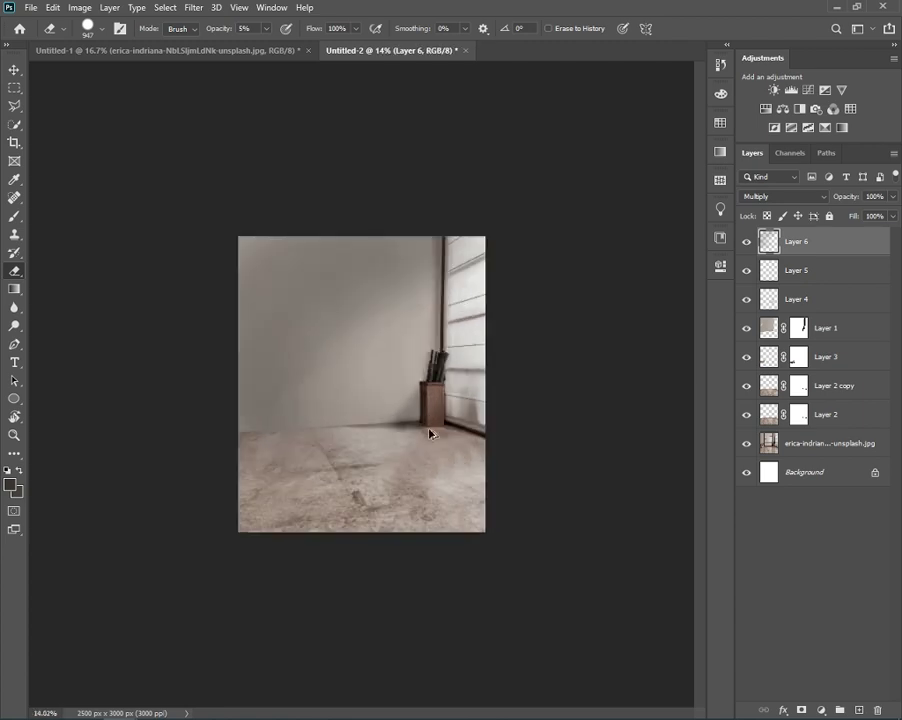
- Fade the wall, corner and floor shading on Layer 6 with a large soft round eraser at 5%
click(349, 323)
right_click(310, 362)
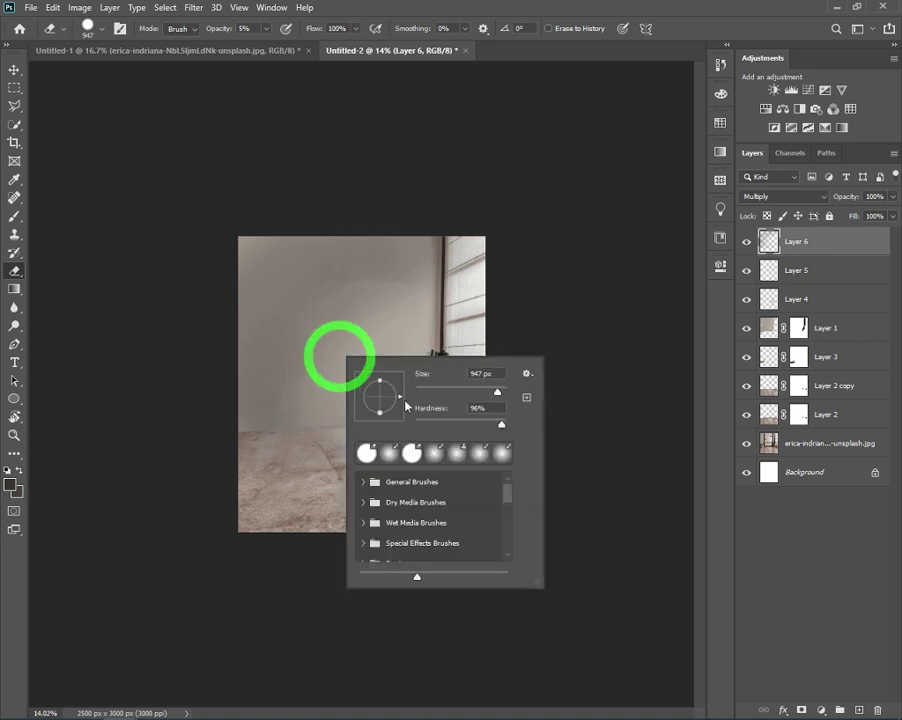
click(311, 410)
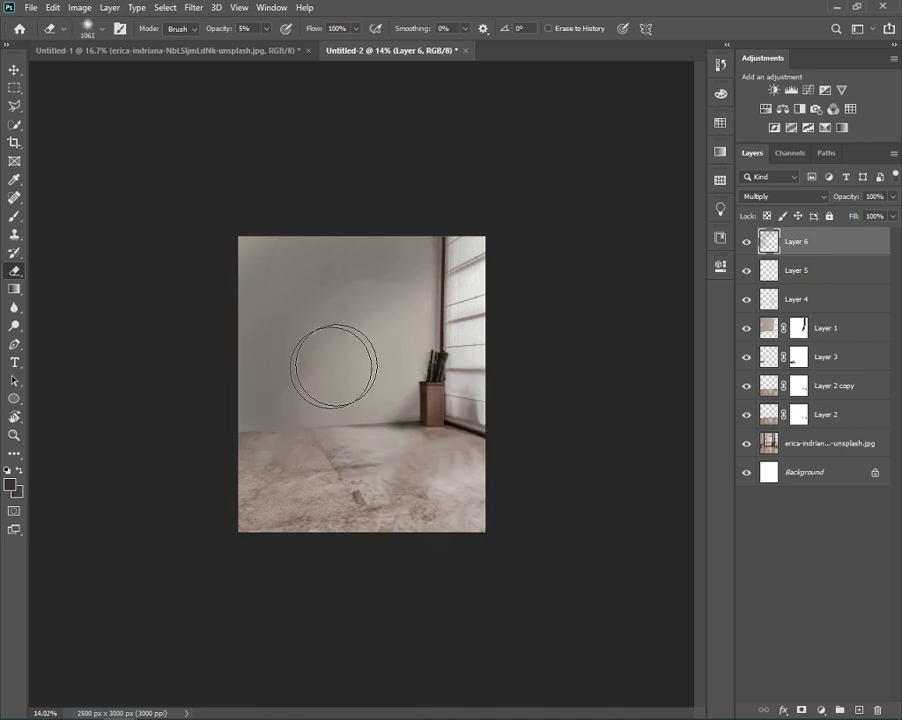
alt+right_click(395, 358)
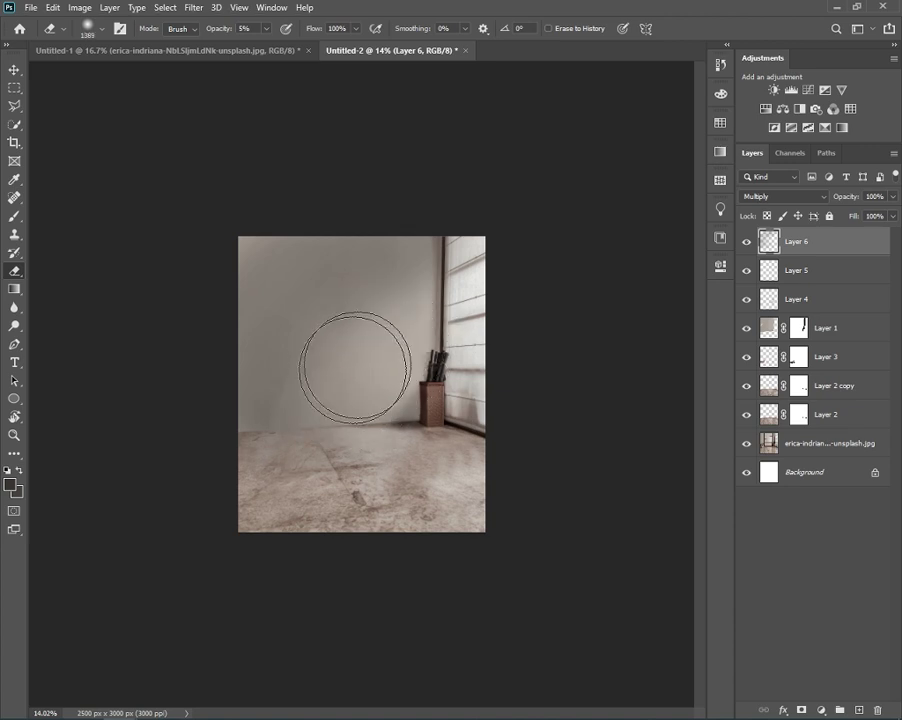
click(312, 382)
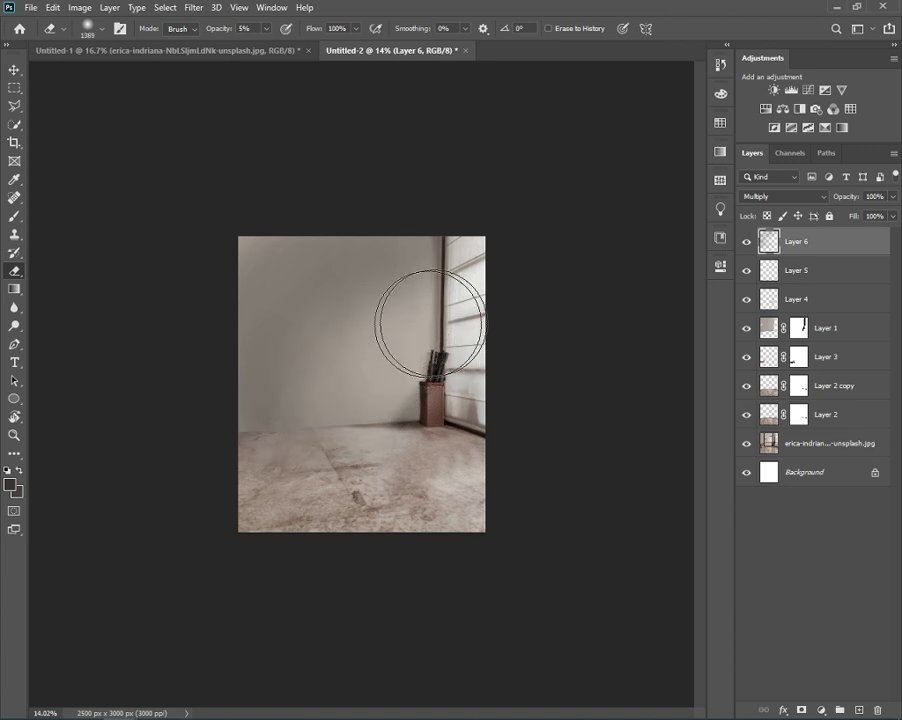
click(372, 403)
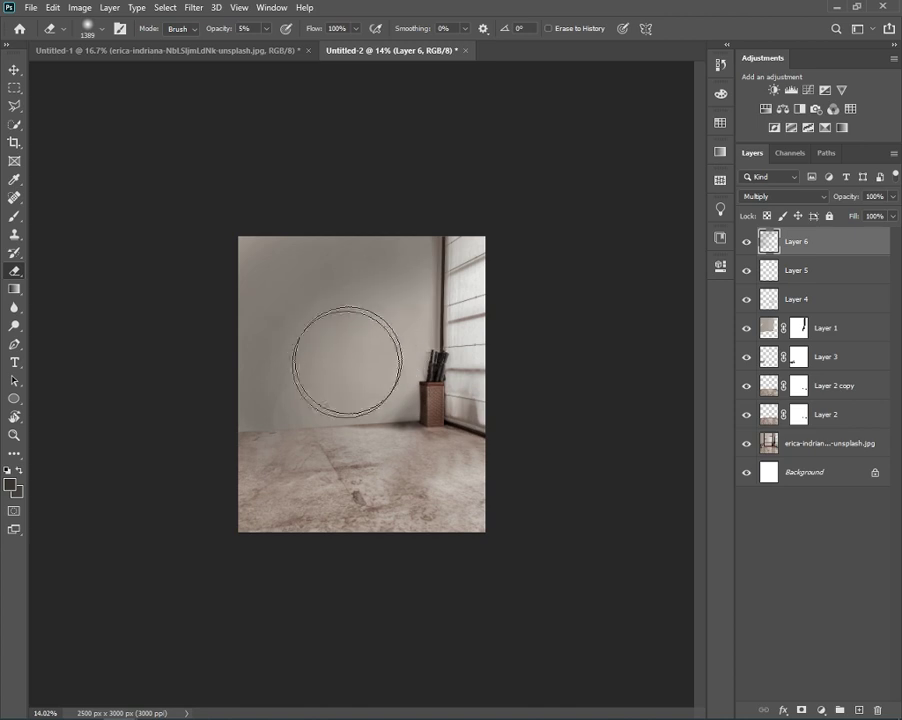
click(403, 401)
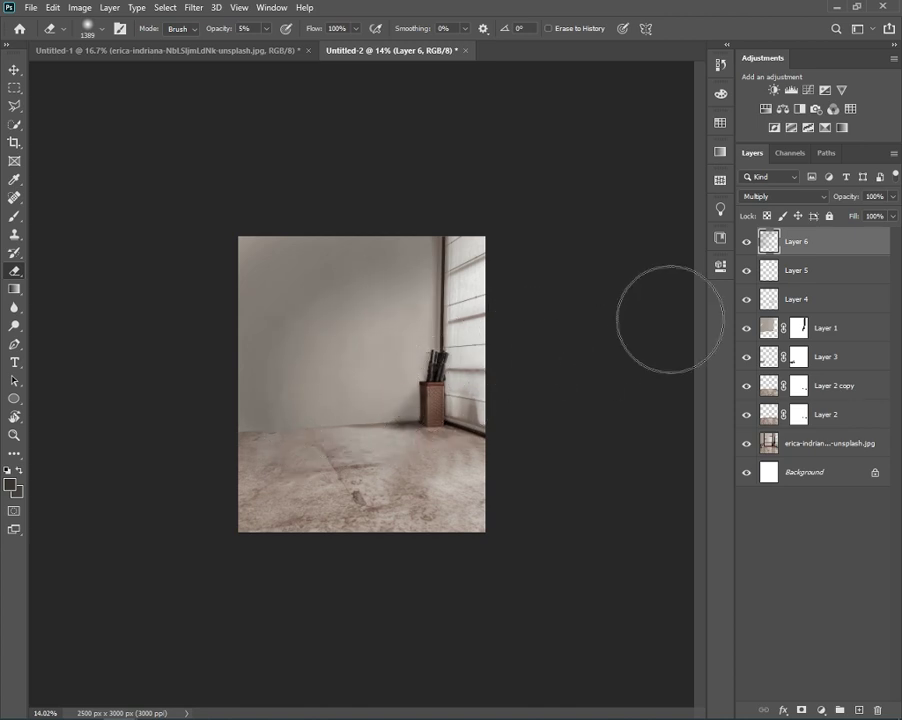
click(441, 455)
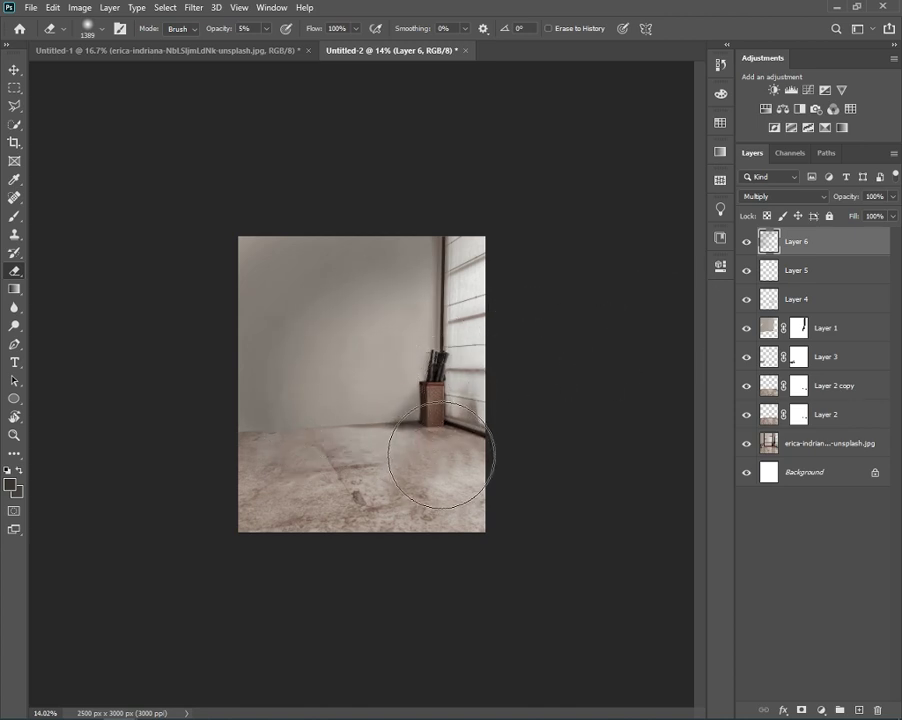
click(746, 241)
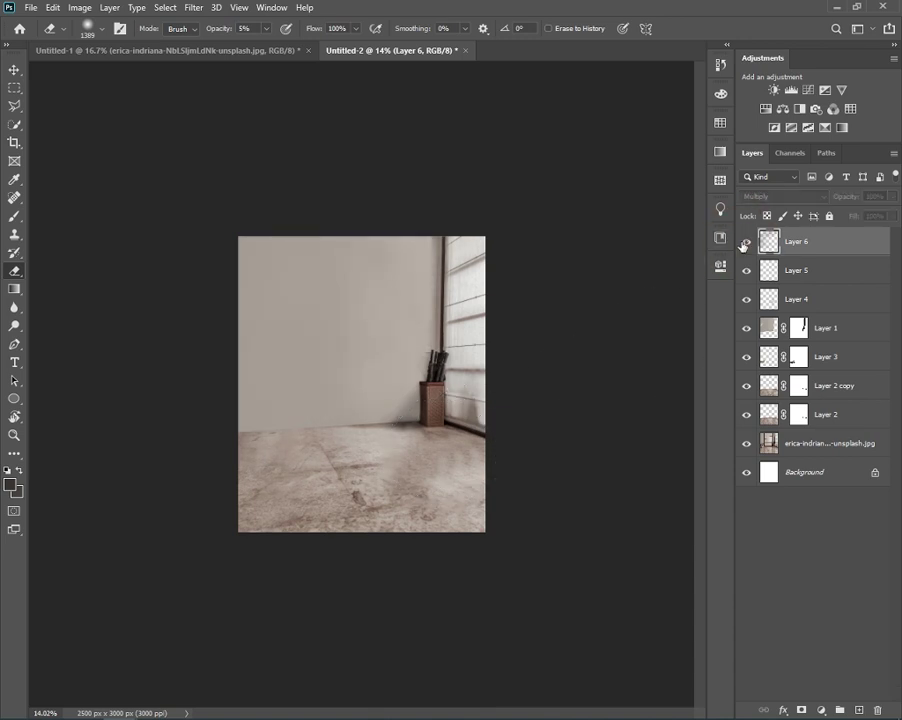
click(746, 241)
mouse_move(333, 503)
mouse_down()
mouse_move(184, 481)
mouse_move(440, 453)
mouse_up()
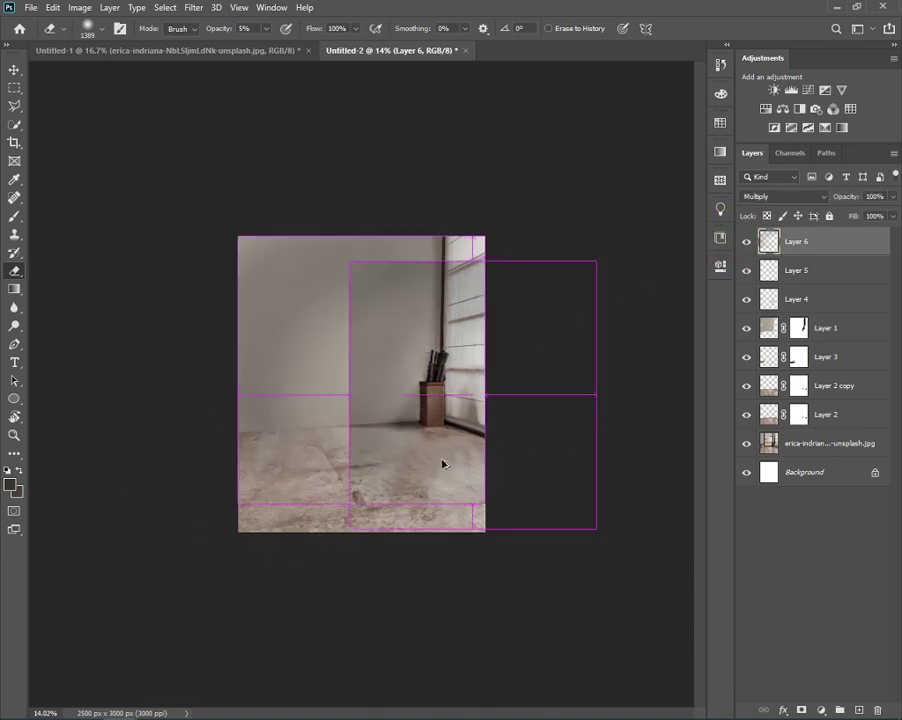
- Undo the accidental Layer 6 duplicate and group Layer 6 through Layer 2 into Group 1
key(ctrl+z)
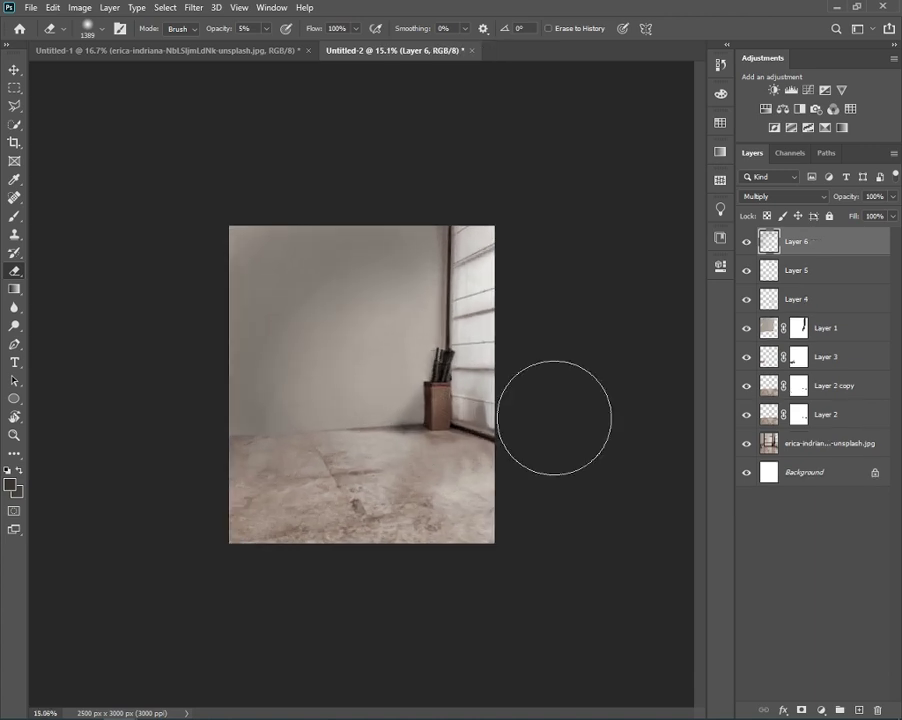
click(744, 243)
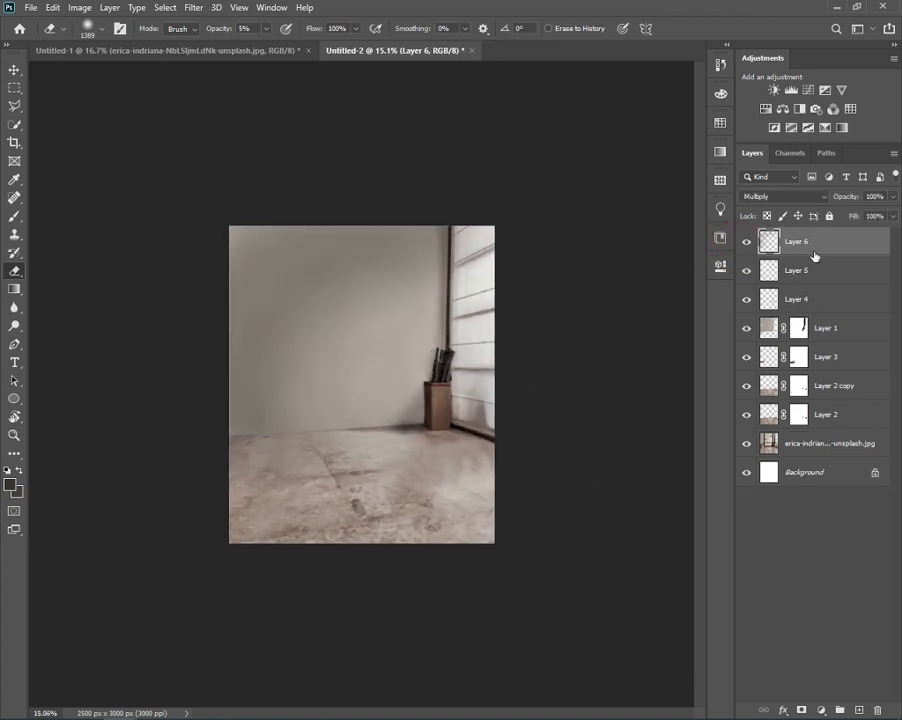
shift+click(813, 411)
key(ctrl+g)
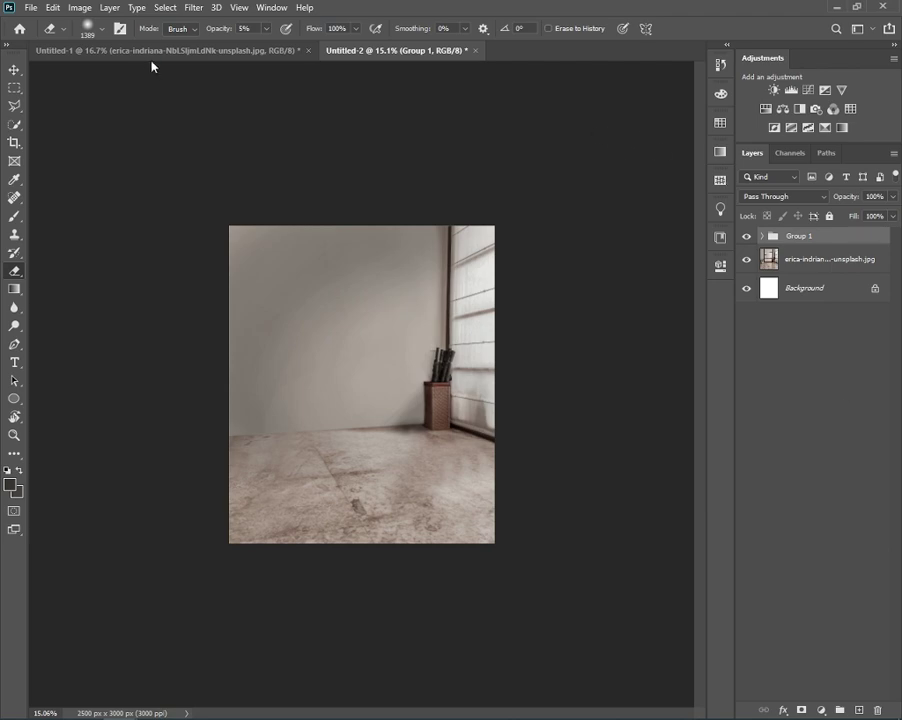
- Show the sunlit room photo layer in Untitled-1 and bring its window into view
key(v)
click(228, 52)
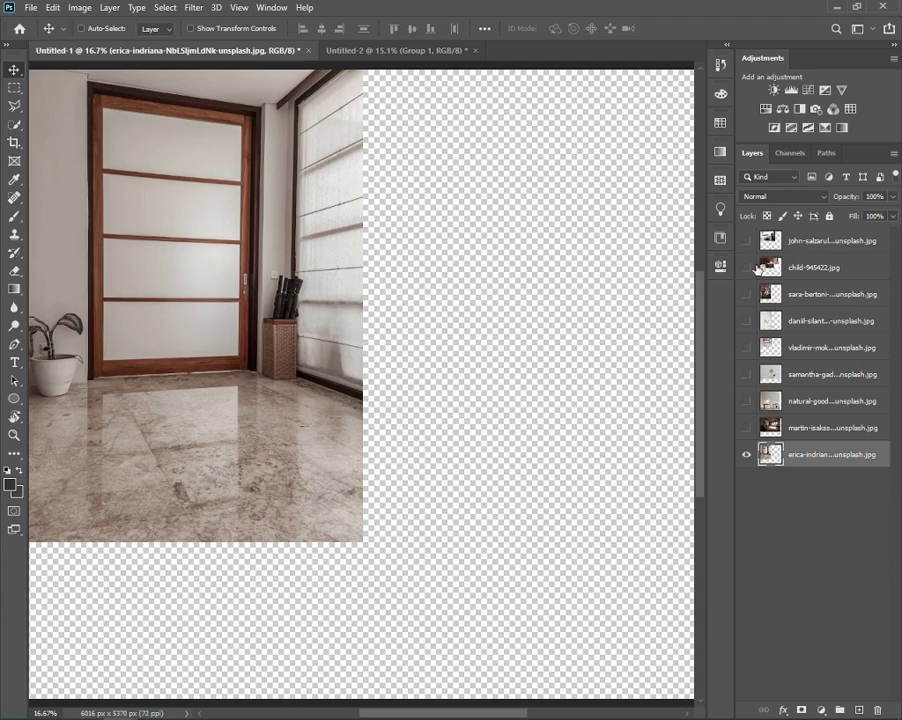
alt+click(746, 428)
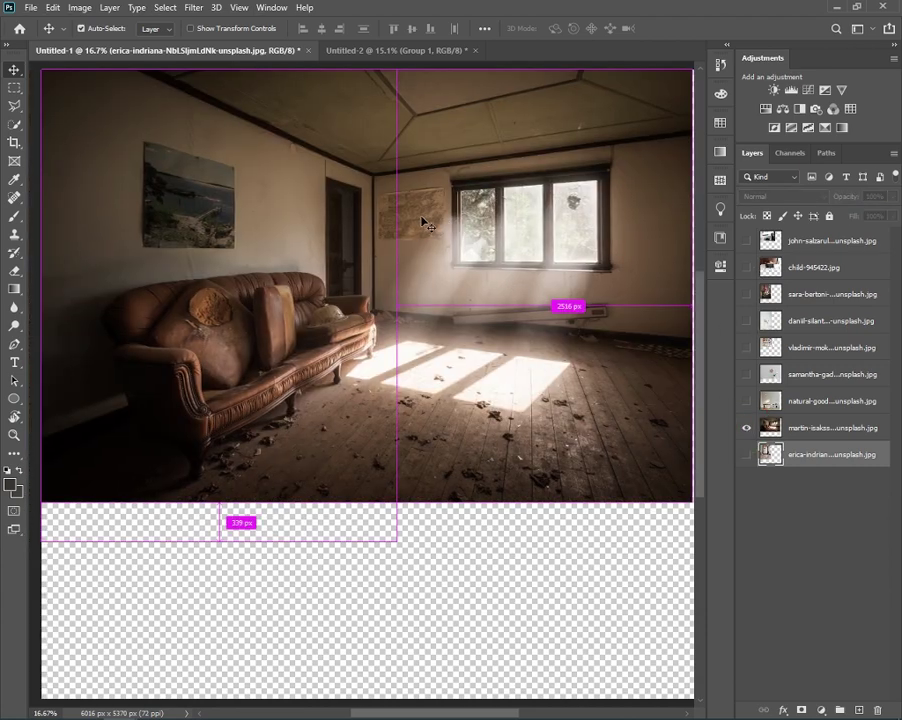
scroll(548, 236, up, 2)
scroll(562, 230, up, 2)
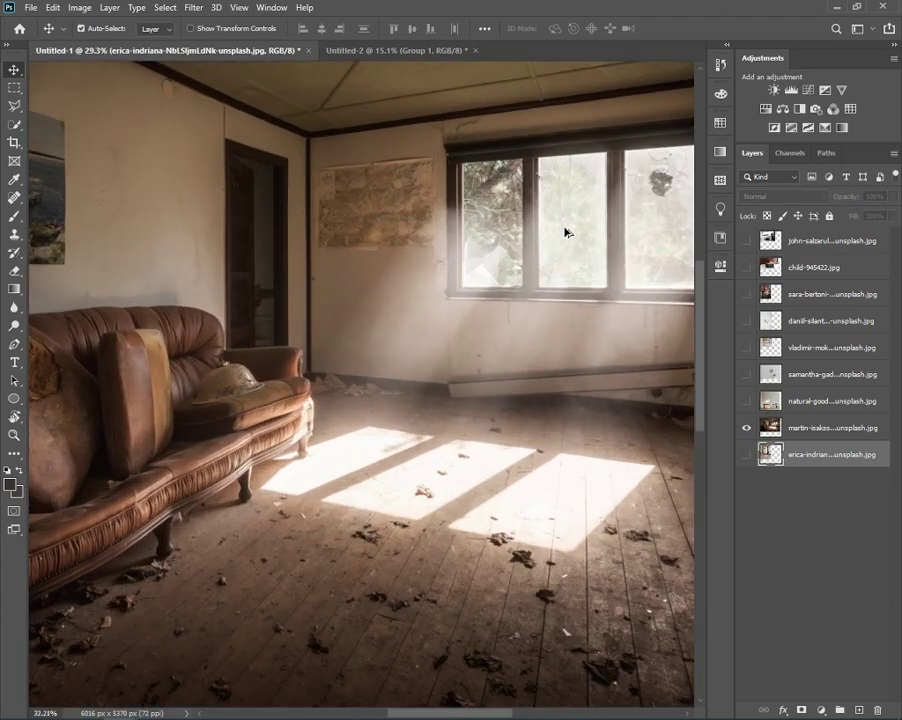
scroll(562, 228, up, 2)
drag(519, 260, 397, 307)
- Select and copy the left part of the window with the Polygonal Lasso
key(l)
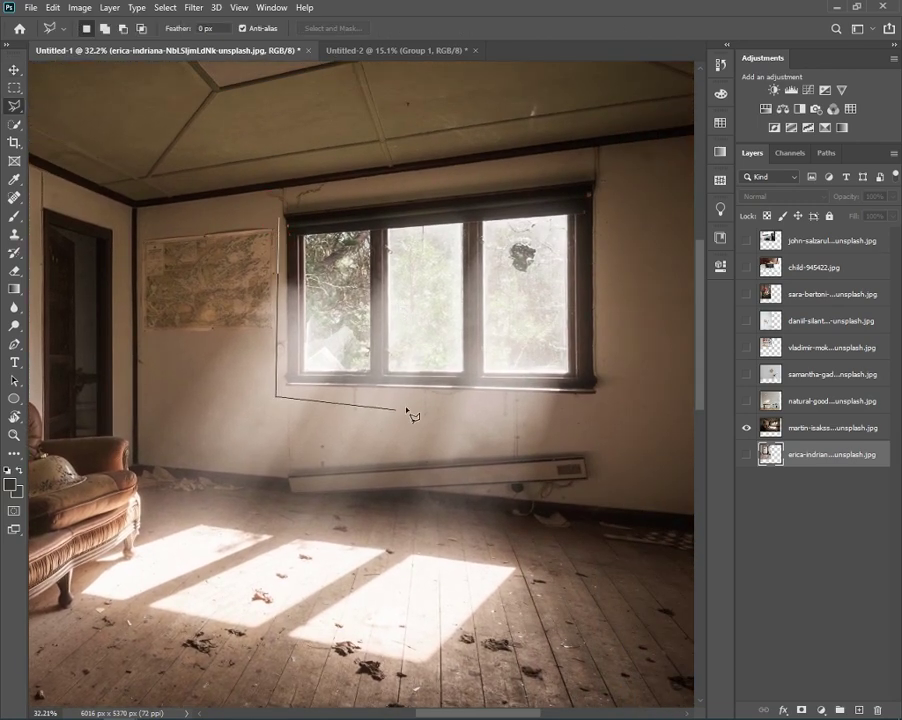
click(430, 194)
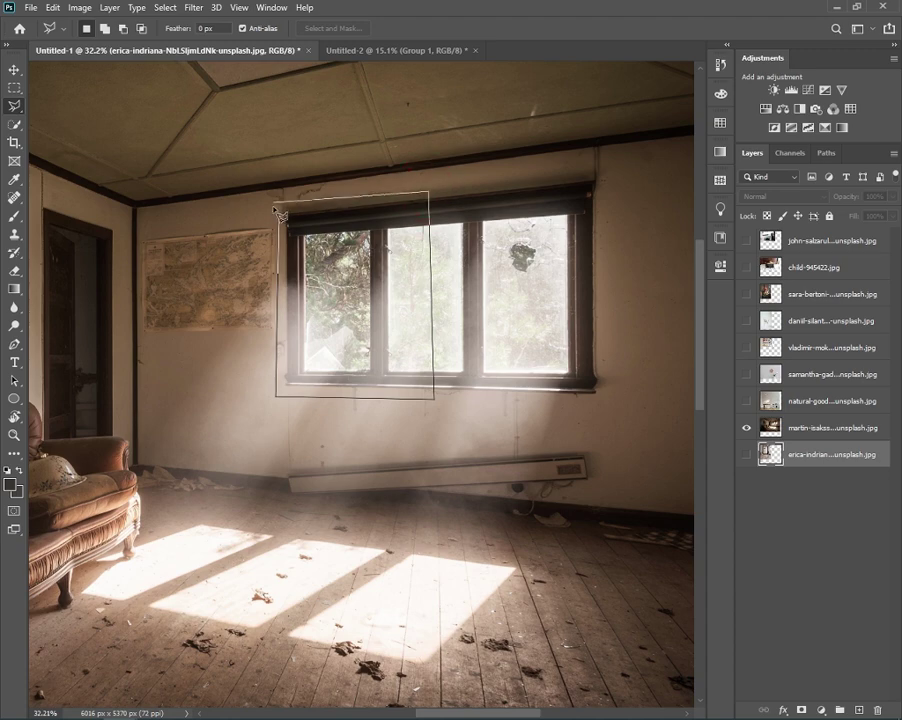
click(283, 218)
right_click(372, 275)
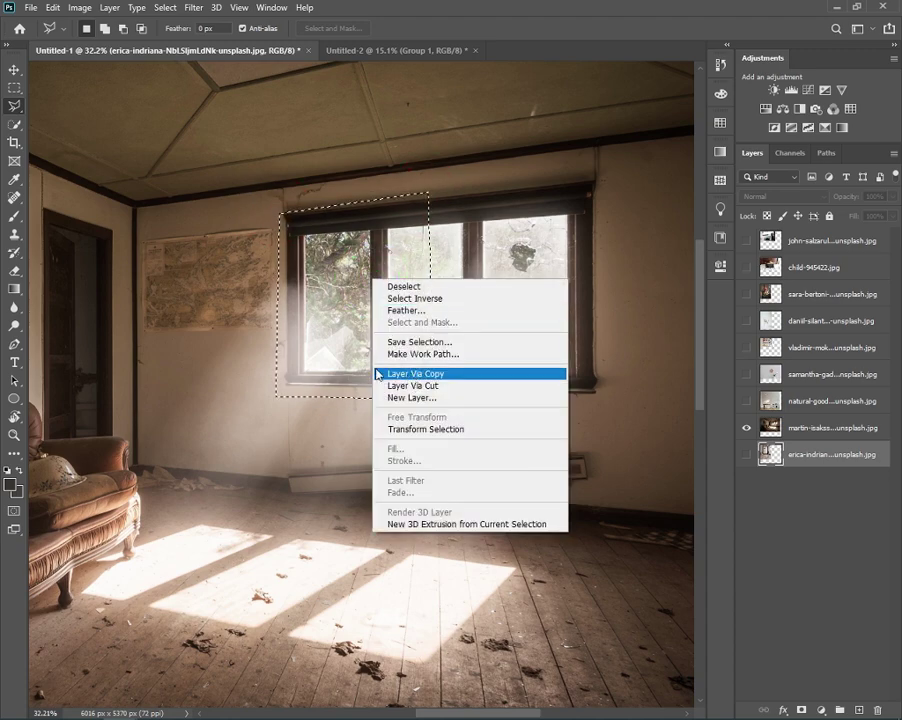
key(Escape)
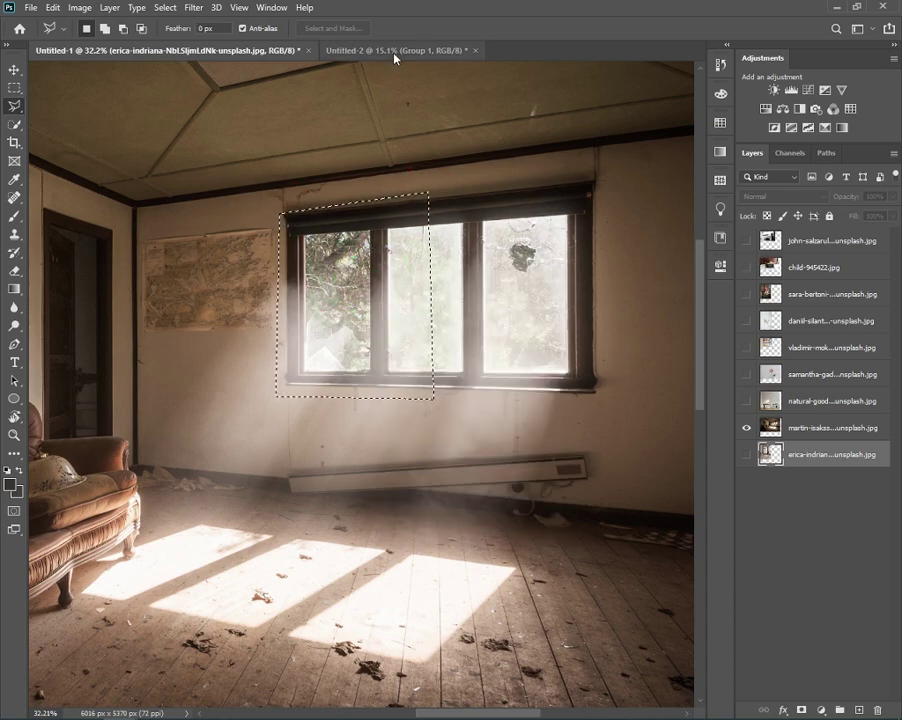
- Paste the window part into Untitled-2 as a new layer, redoing it after a wrong door paste
click(390, 50)
key(ctrl+v)
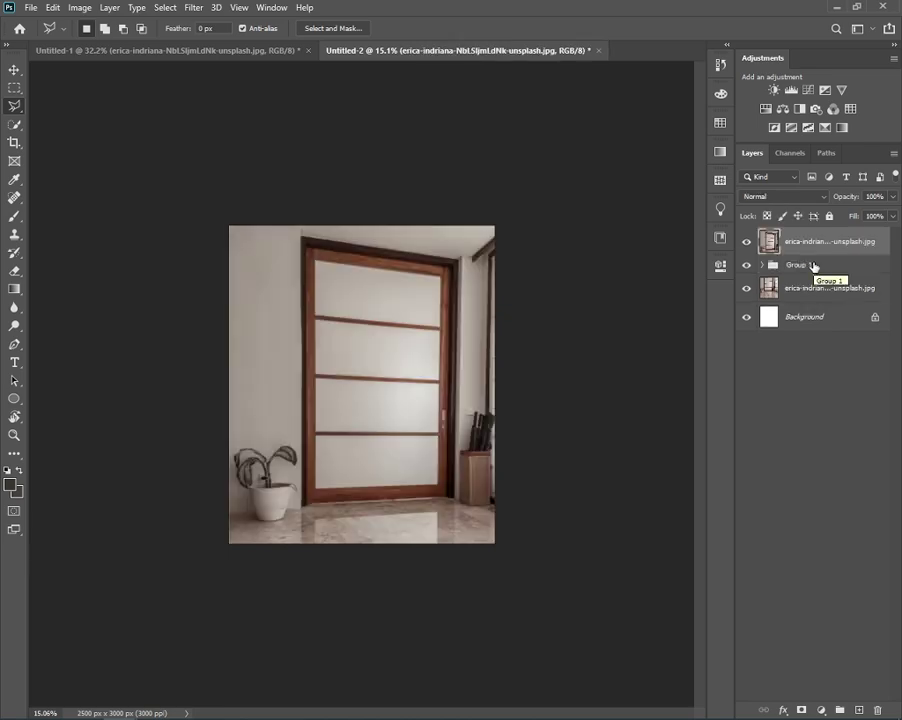
drag(813, 265, 781, 263)
click(100, 50)
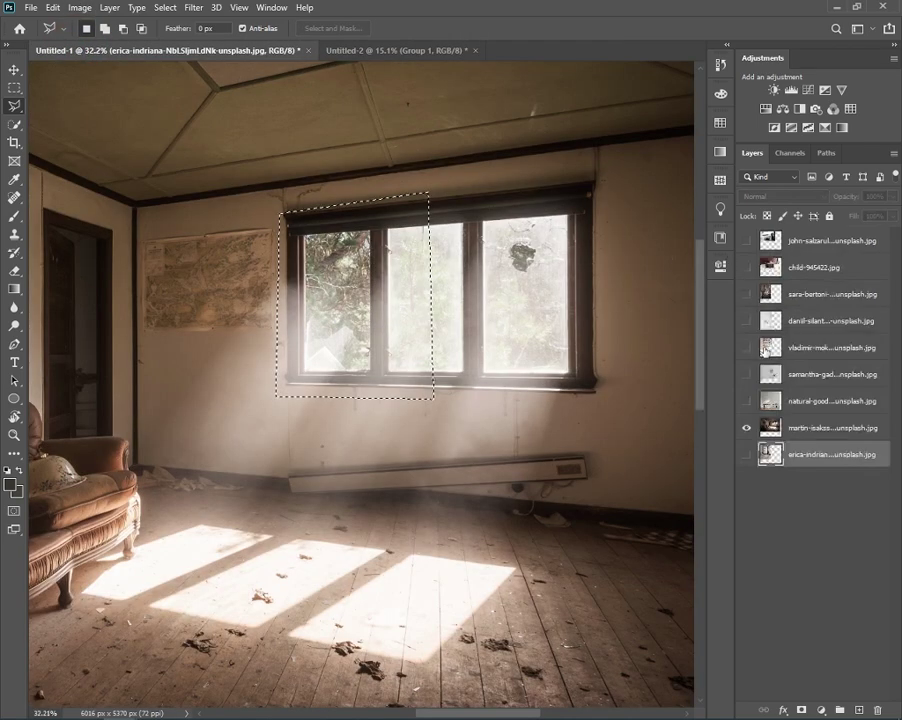
click(771, 427)
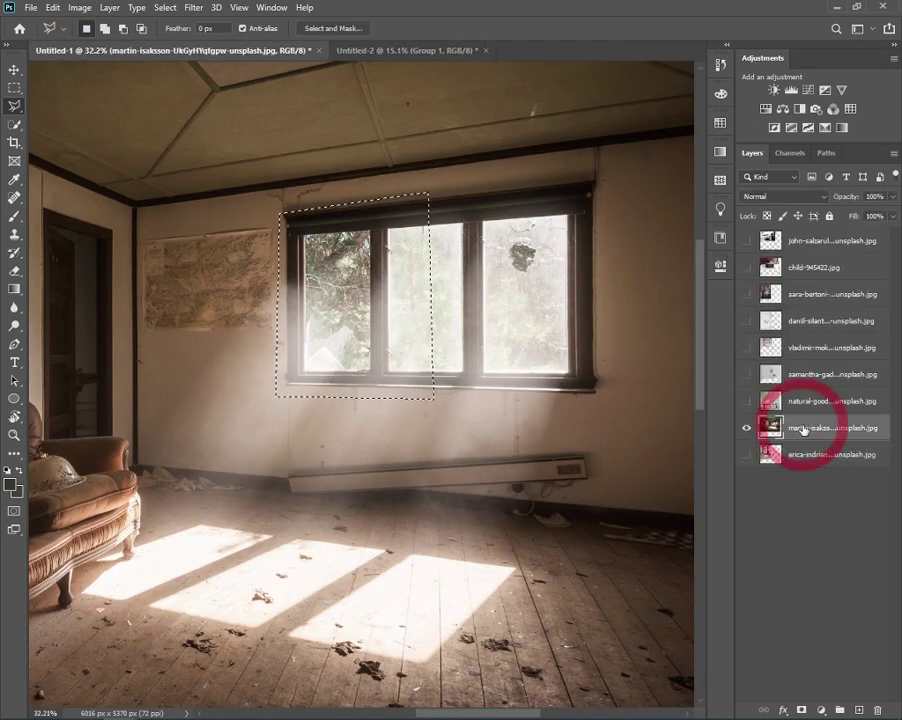
click(402, 50)
key(ctrl+v)
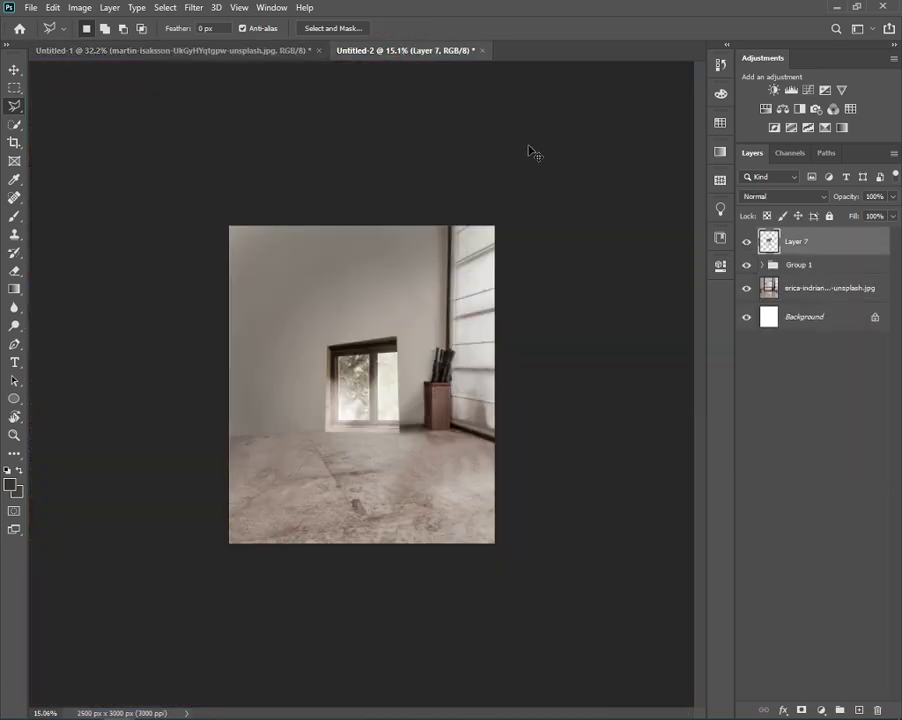
- Free-transform the pasted window onto the right wall, skewing its corners to the wall's perspective
key(ctrl+t)
drag(359, 332, 356, 286)
mouse_move(394, 337)
mouse_down()
mouse_move(472, 292)
mouse_move(566, 285)
mouse_move(560, 269)
mouse_up()
scroll(342, 316, up, 2)
scroll(275, 315, up, 1)
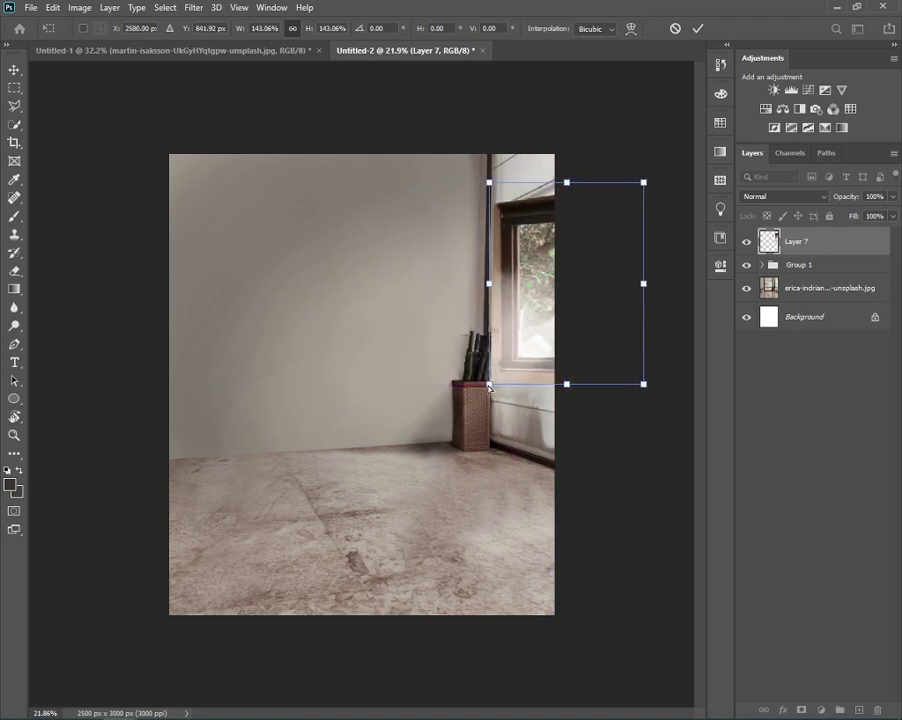
drag(489, 386, 511, 361)
mouse_move(489, 183)
mouse_down()
mouse_move(513, 198)
mouse_move(508, 191)
mouse_up()
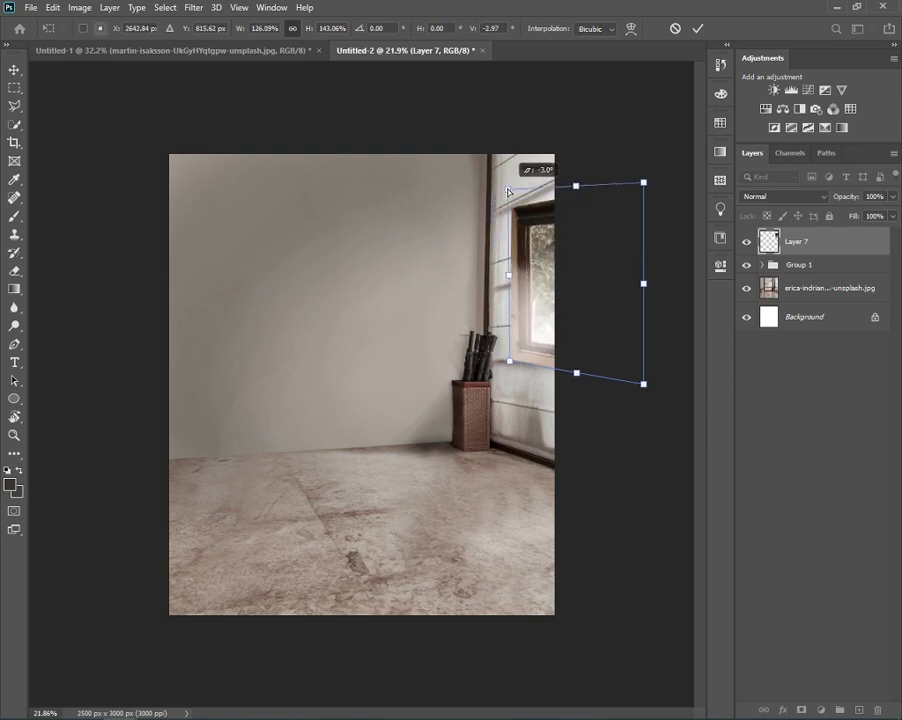
drag(643, 183, 634, 158)
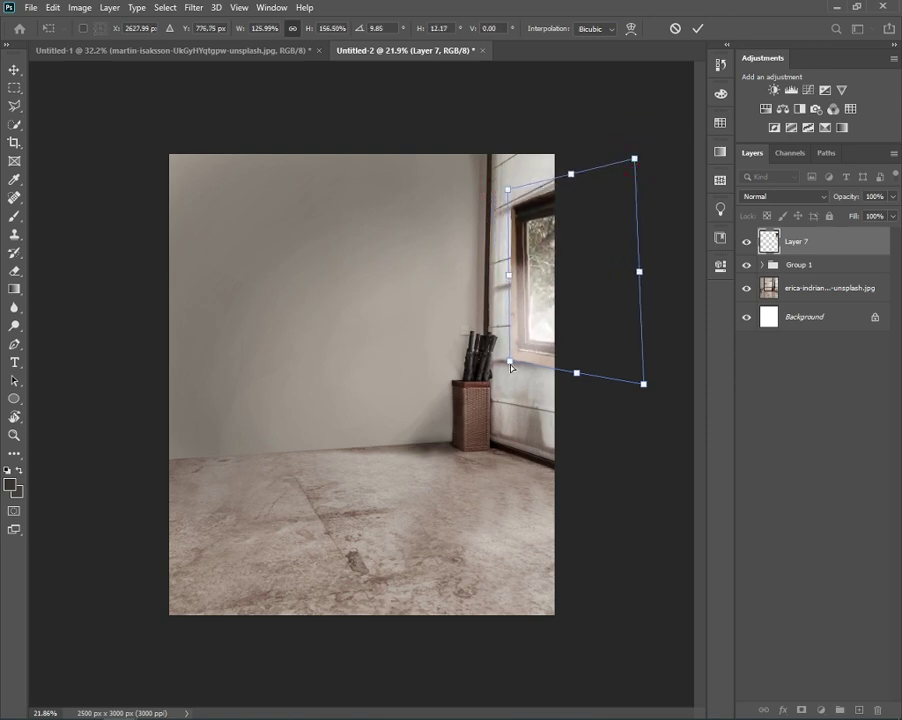
drag(510, 367, 506, 368)
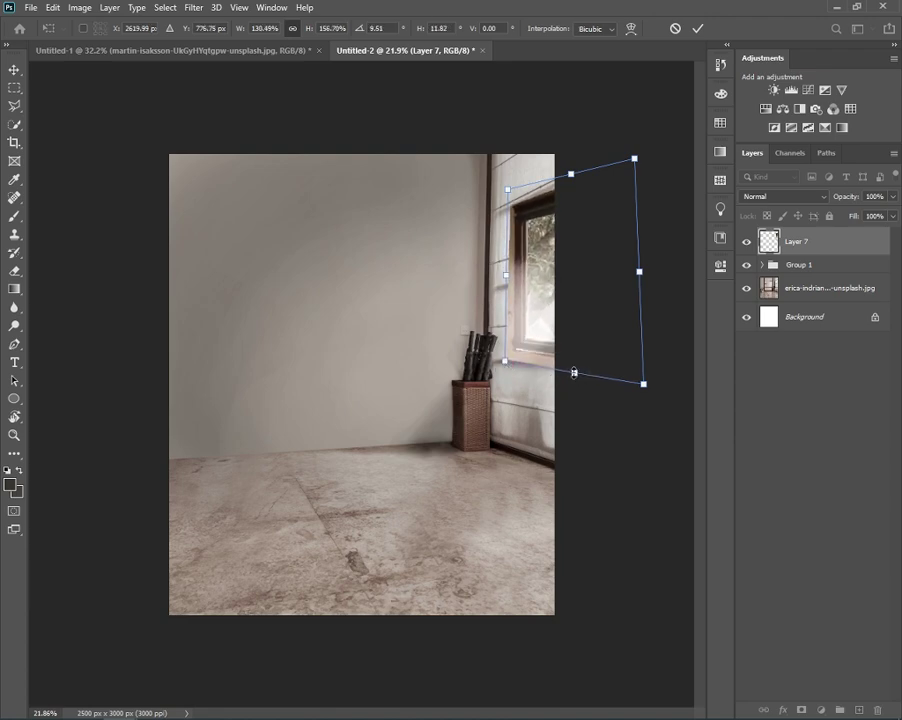
drag(574, 373, 561, 352)
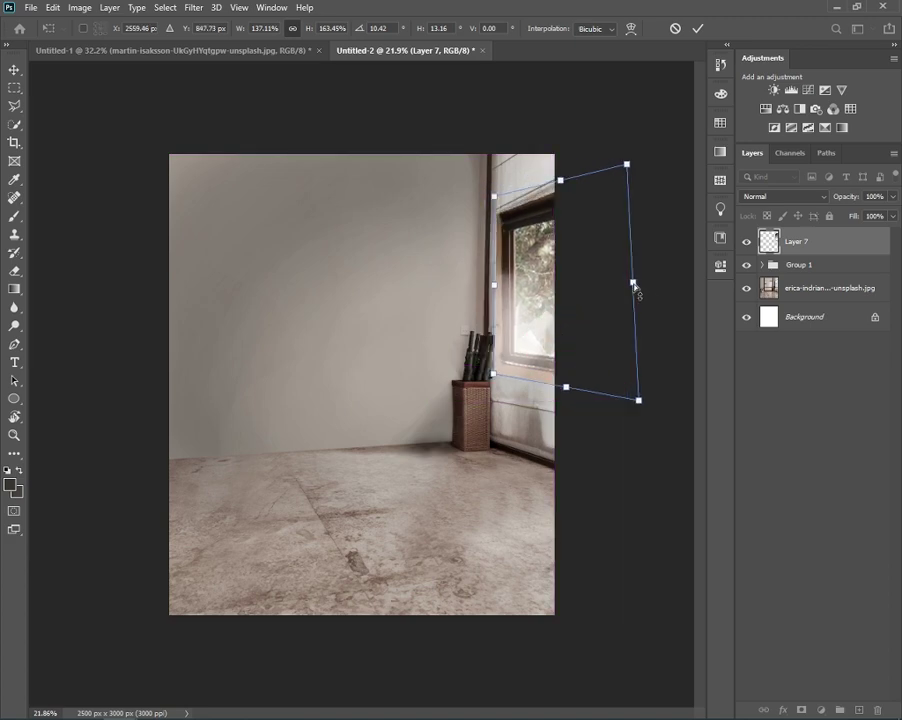
drag(633, 285, 588, 287)
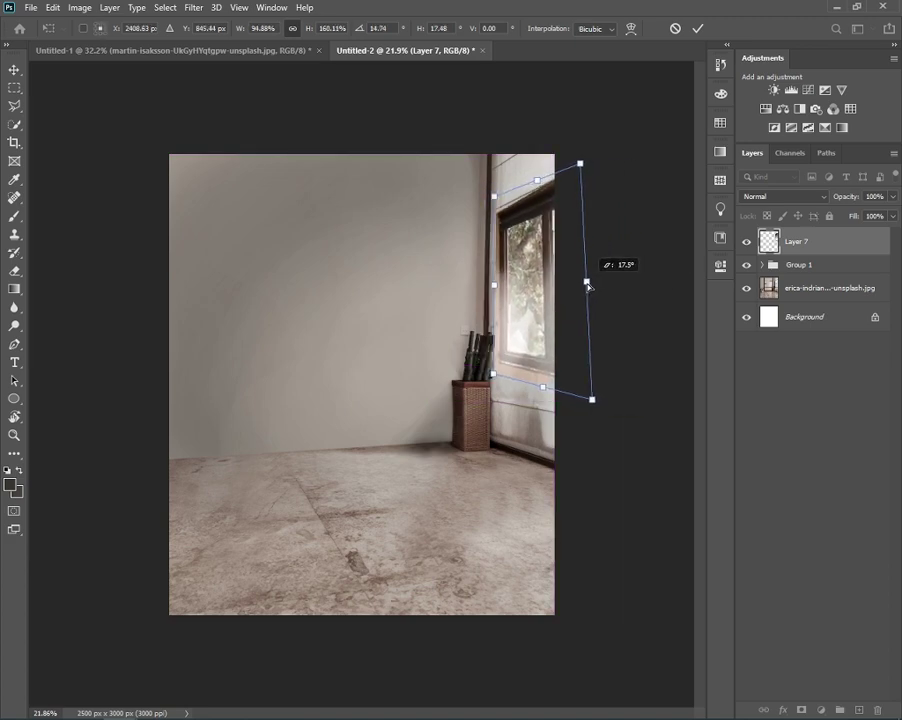
drag(588, 287, 586, 285)
drag(592, 399, 583, 406)
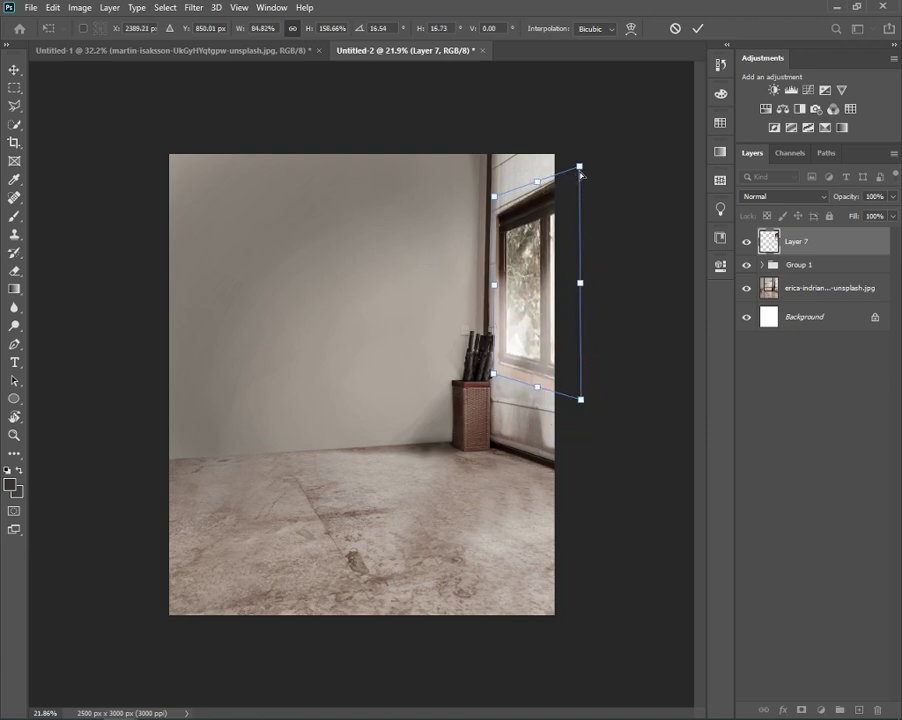
drag(581, 174, 586, 177)
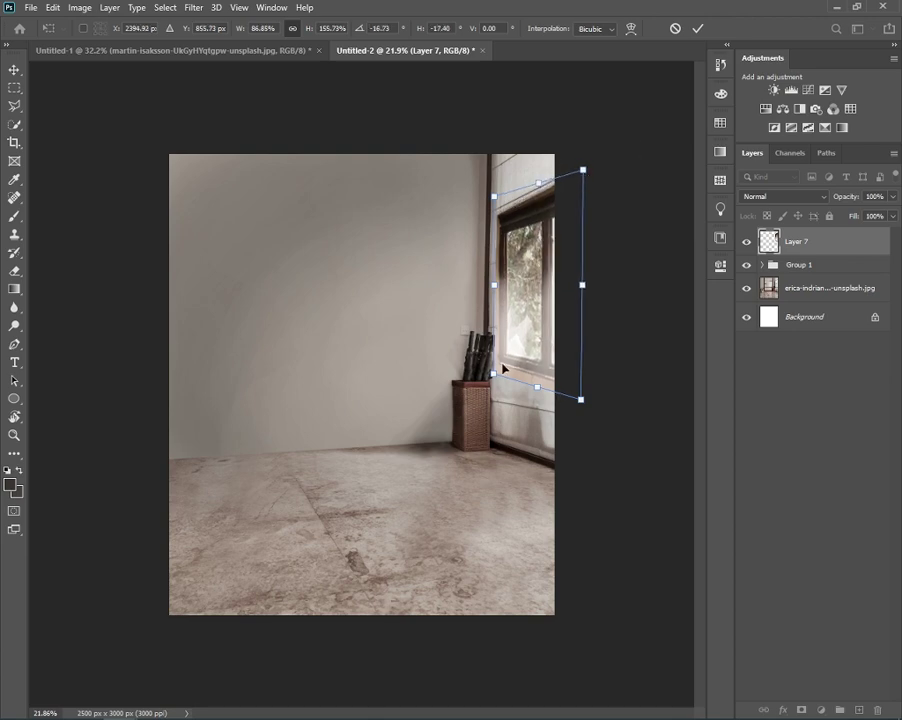
- Zoom in to refine the window's edges and position, then commit the transform
key(ctrl+plus)
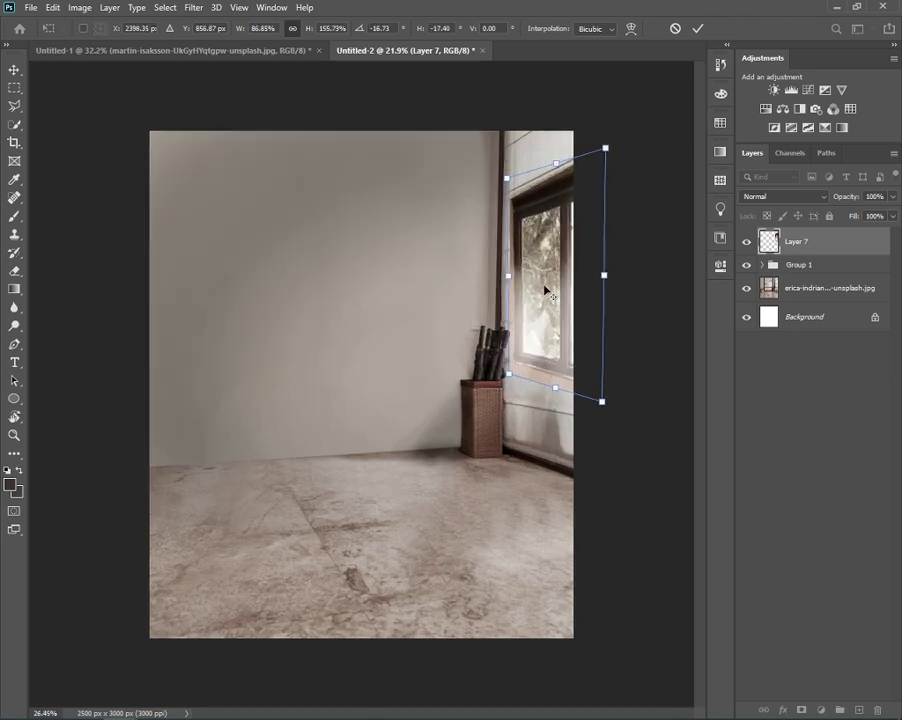
scroll(546, 291, up, 3)
drag(544, 304, 460, 336)
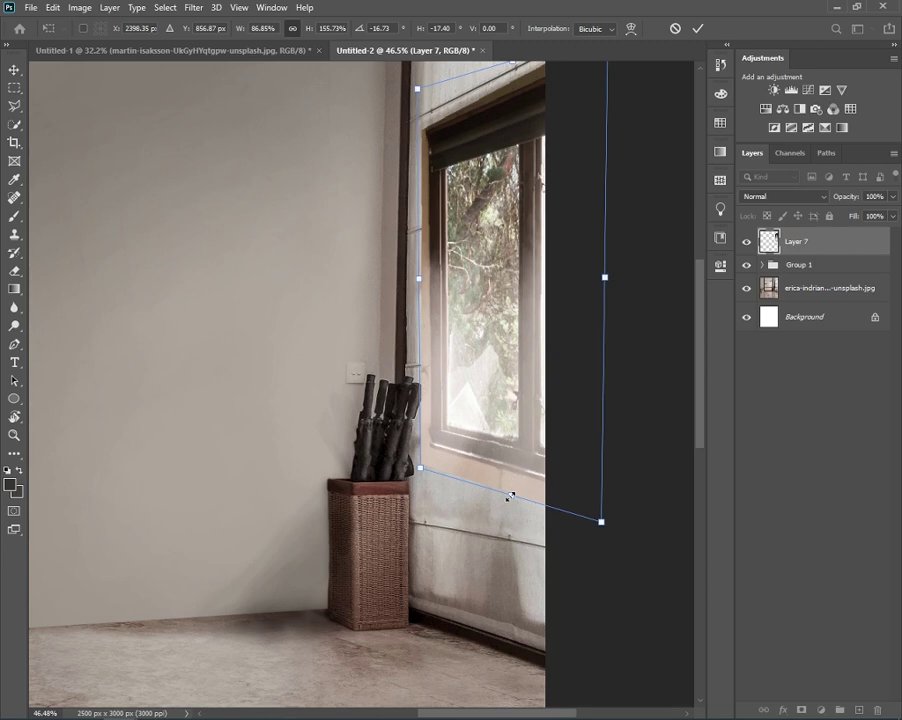
drag(510, 497, 510, 484)
drag(514, 368, 495, 418)
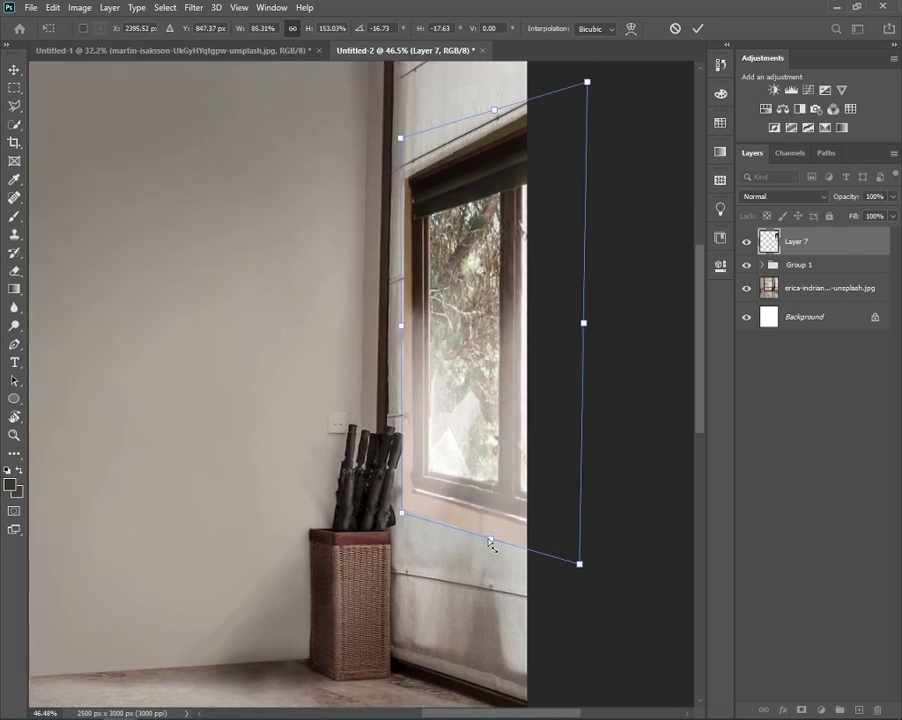
drag(491, 543, 486, 532)
drag(494, 110, 496, 107)
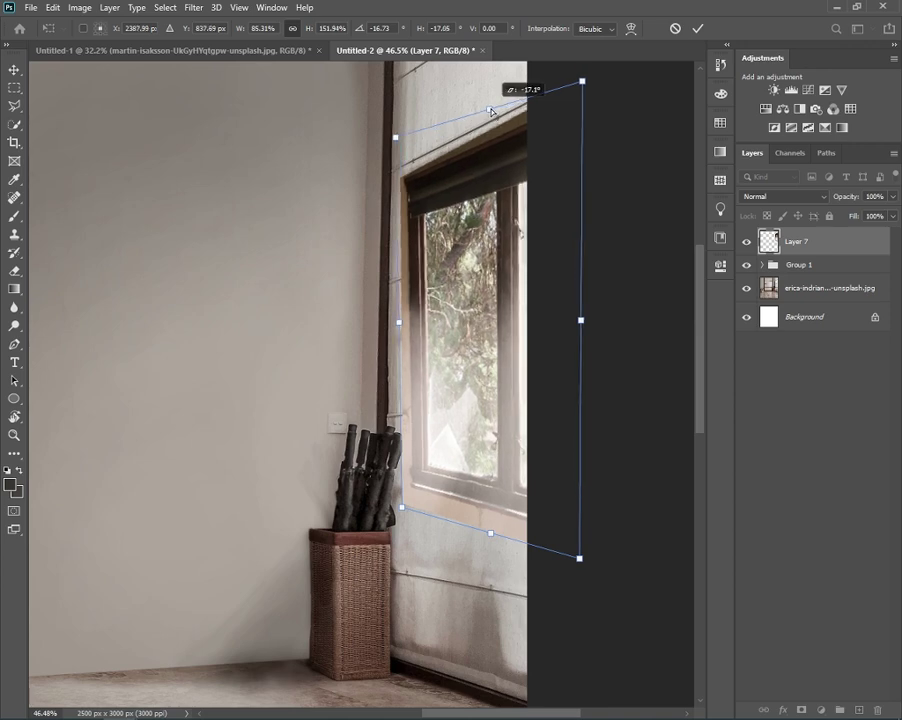
mouse_move(461, 355)
mouse_down()
mouse_move(473, 370)
mouse_move(468, 362)
mouse_up()
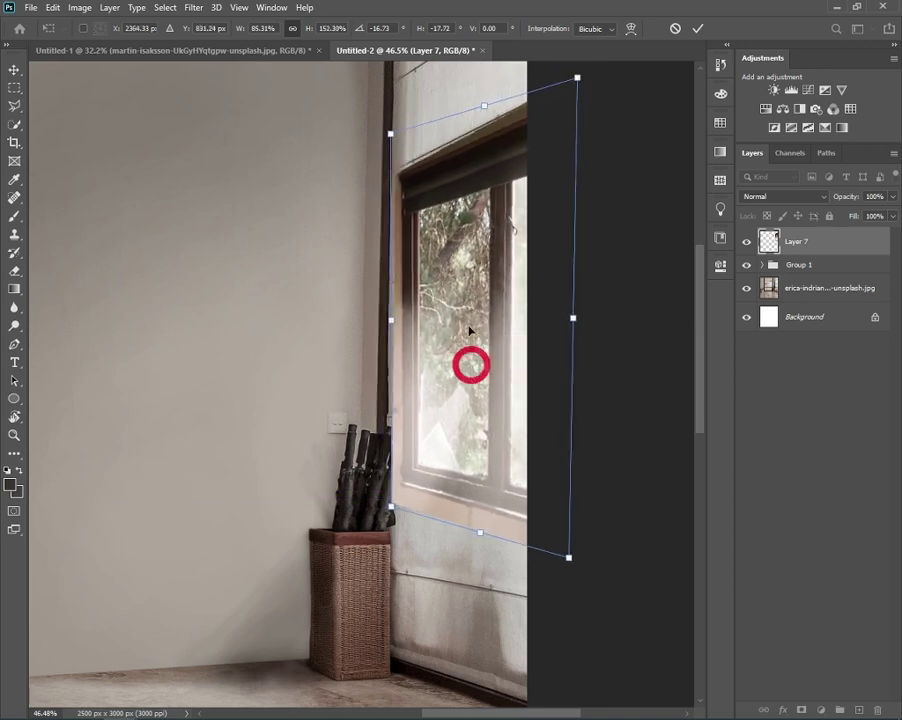
drag(480, 535, 481, 527)
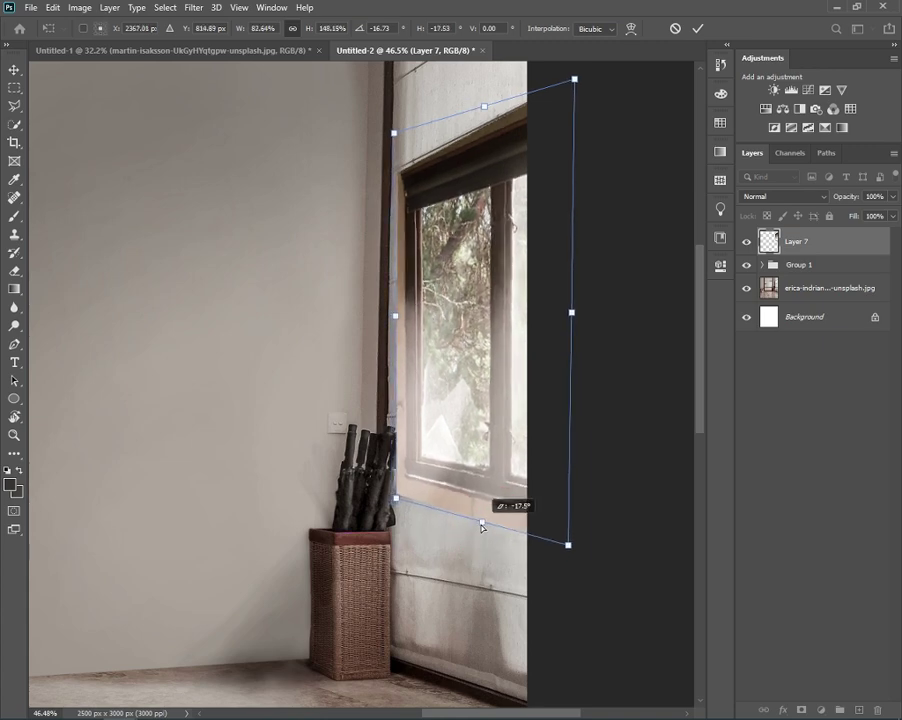
drag(490, 447, 502, 434)
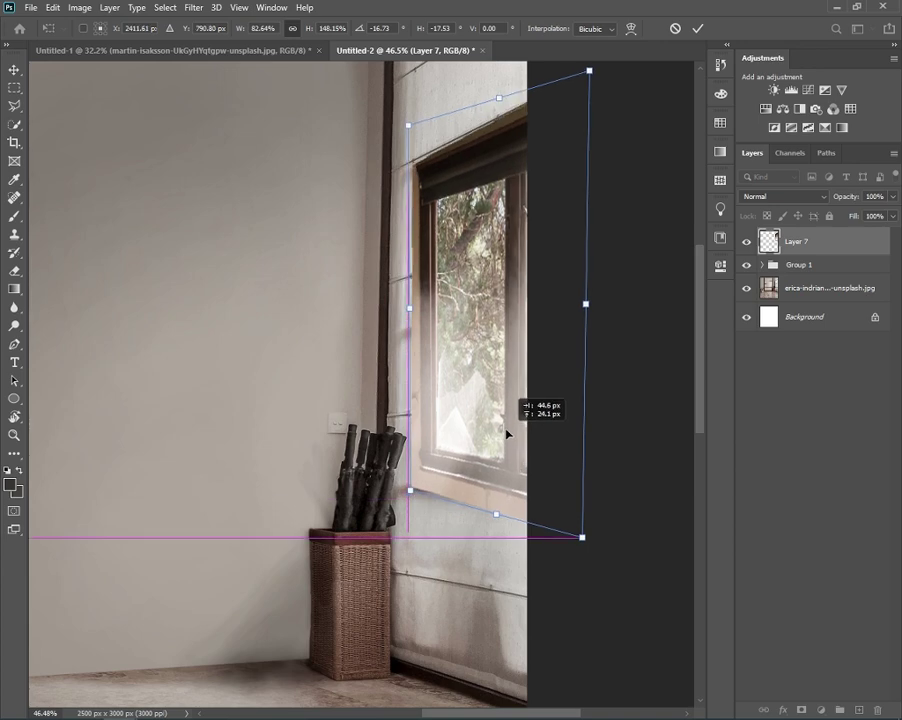
key(Return)
- Undo twice, then move the window slightly lower with Free Transform and apply it
key(l)
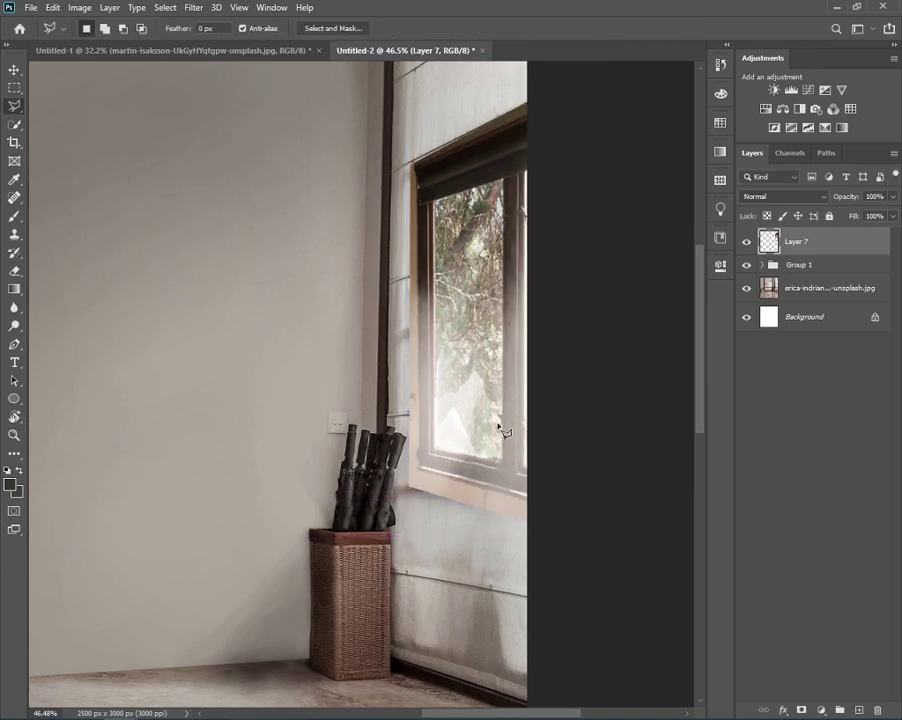
key(ctrl+z)
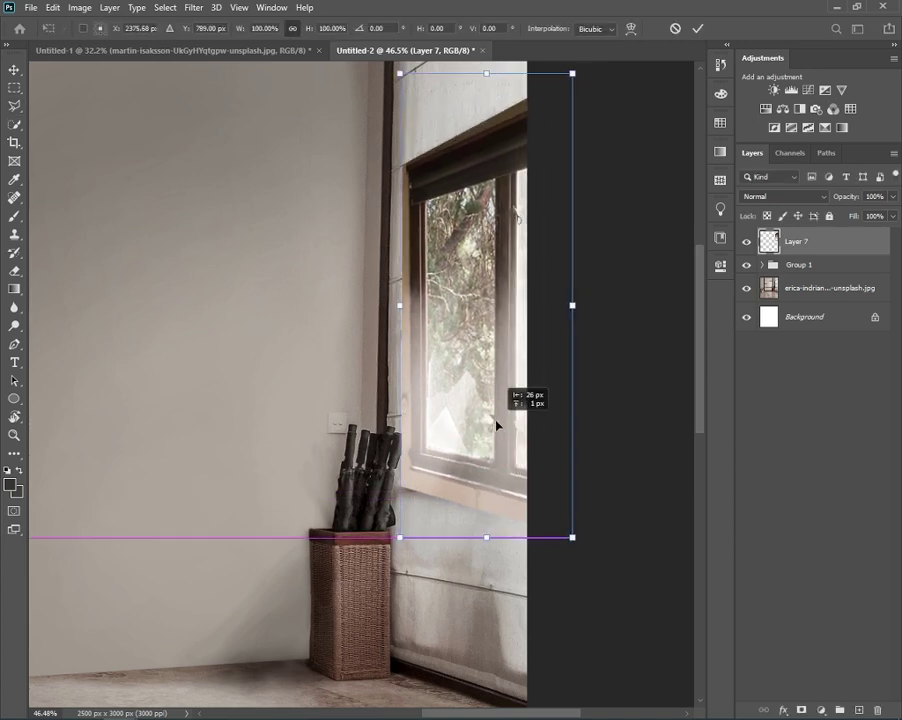
key(ctrl+z)
scroll(500, 432, down, 5)
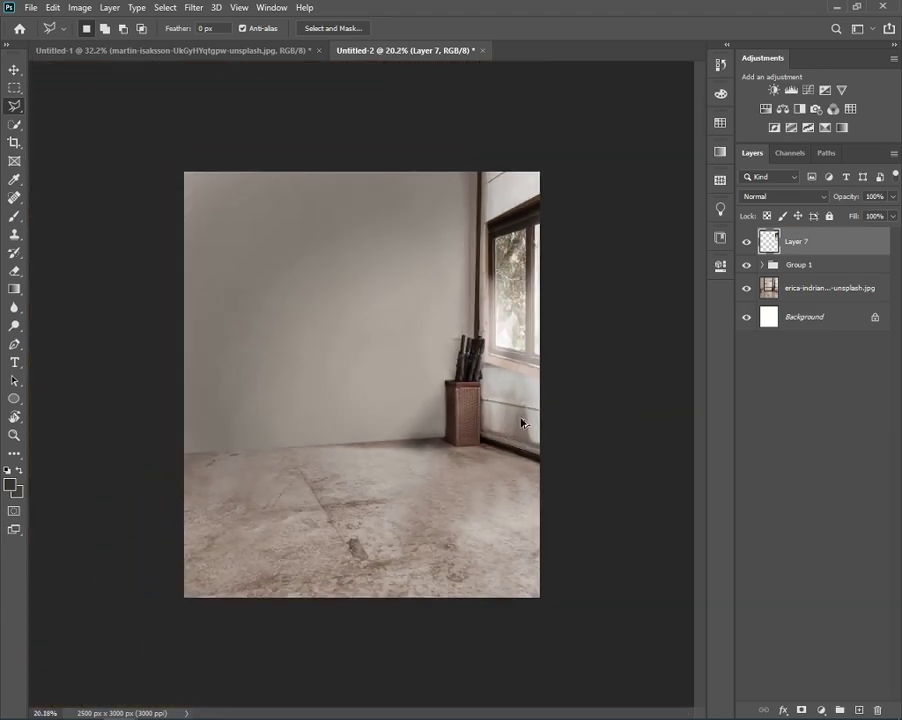
scroll(521, 424, up, 3)
key(ctrl+t)
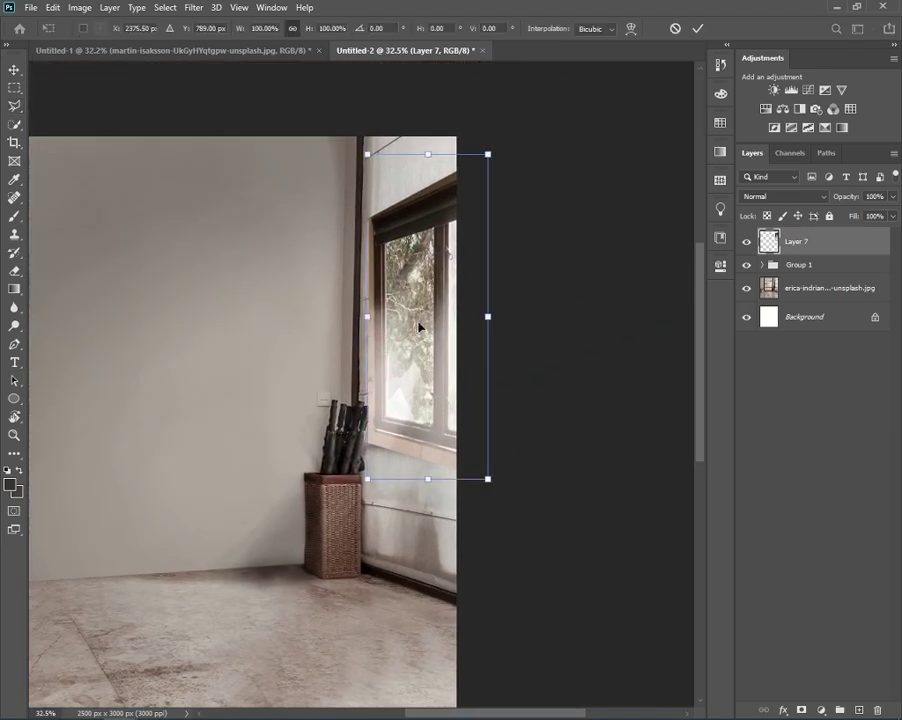
drag(419, 327, 419, 336)
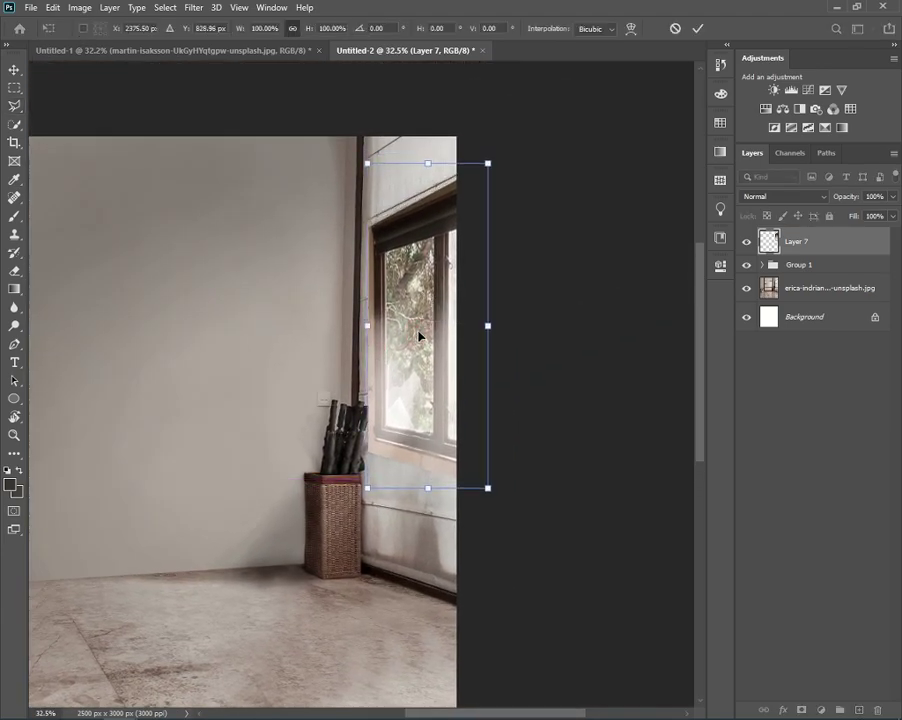
key(Return)
key(l)
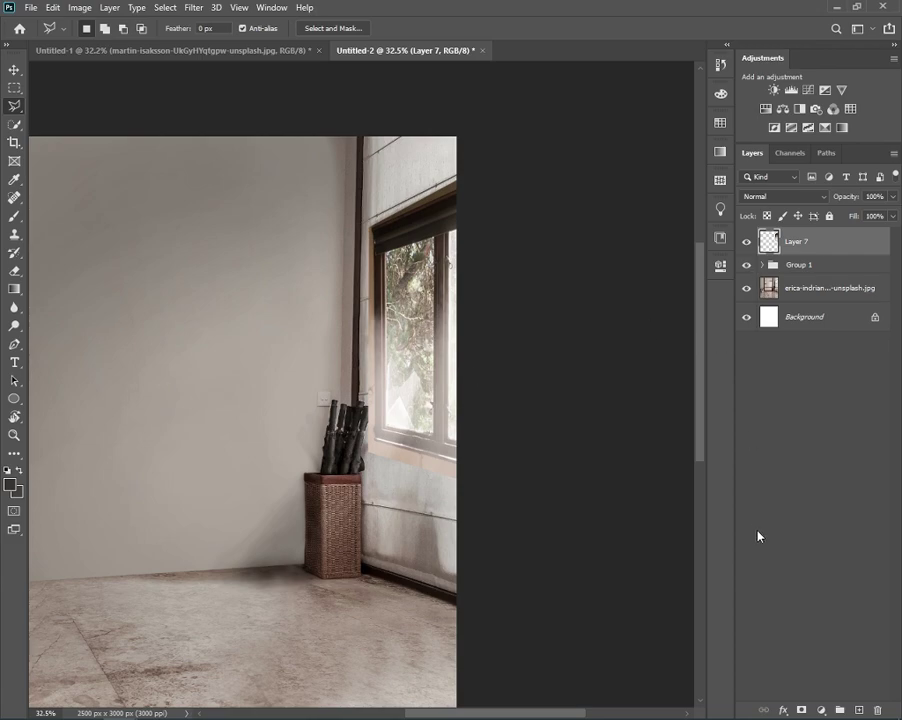
- Add a layer mask to Layer 7 and set up a small hard black brush at 100% opacity
click(801, 712)
key(b)
scroll(372, 300, up, 2)
scroll(368, 280, up, 2)
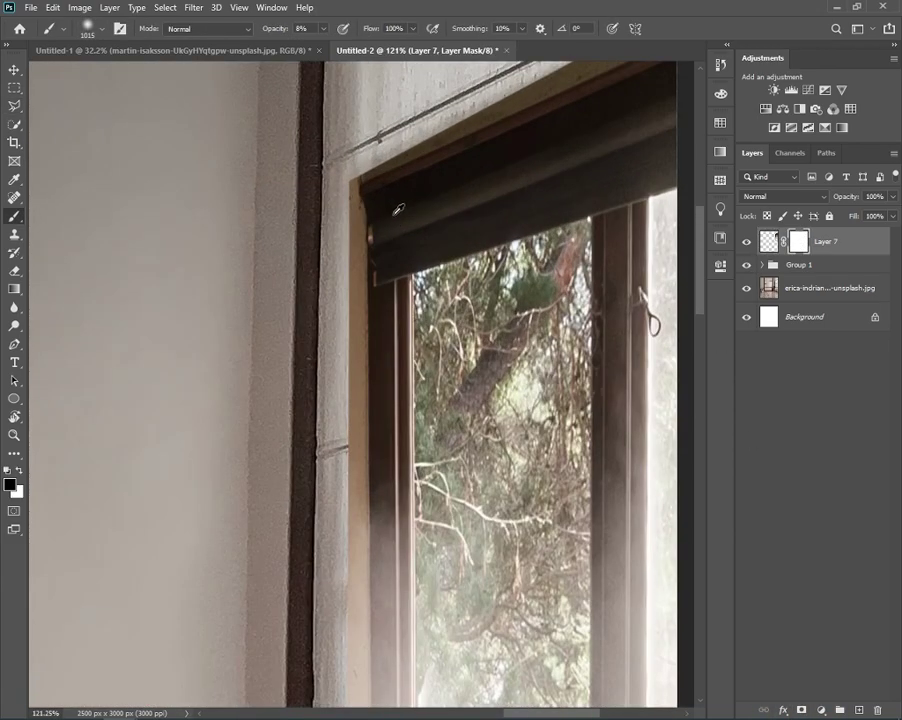
key(0)
drag(368, 270, 409, 353)
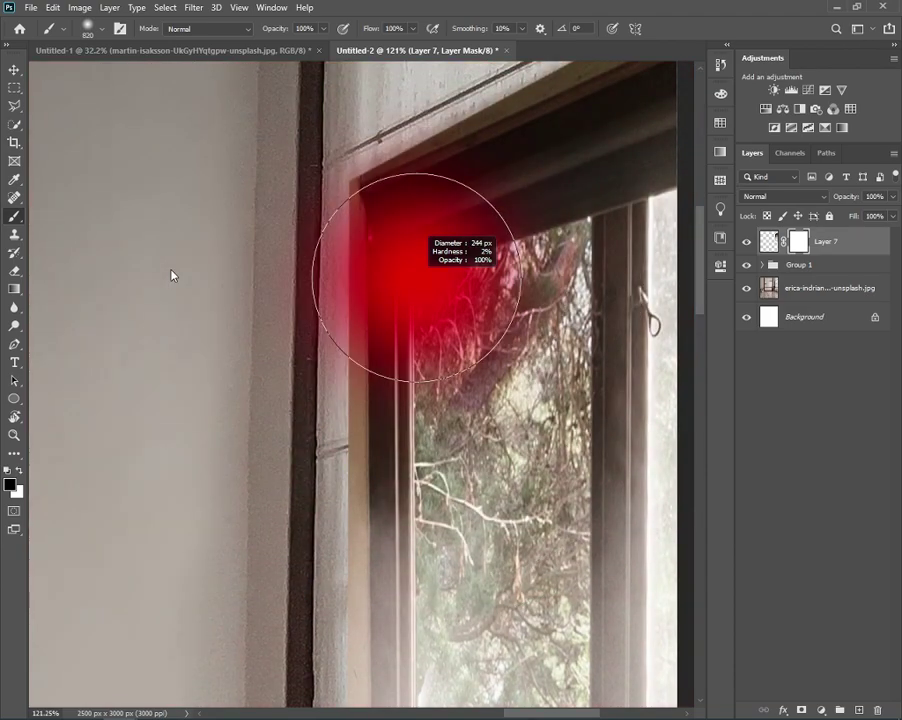
drag(209, 264, 200, 514)
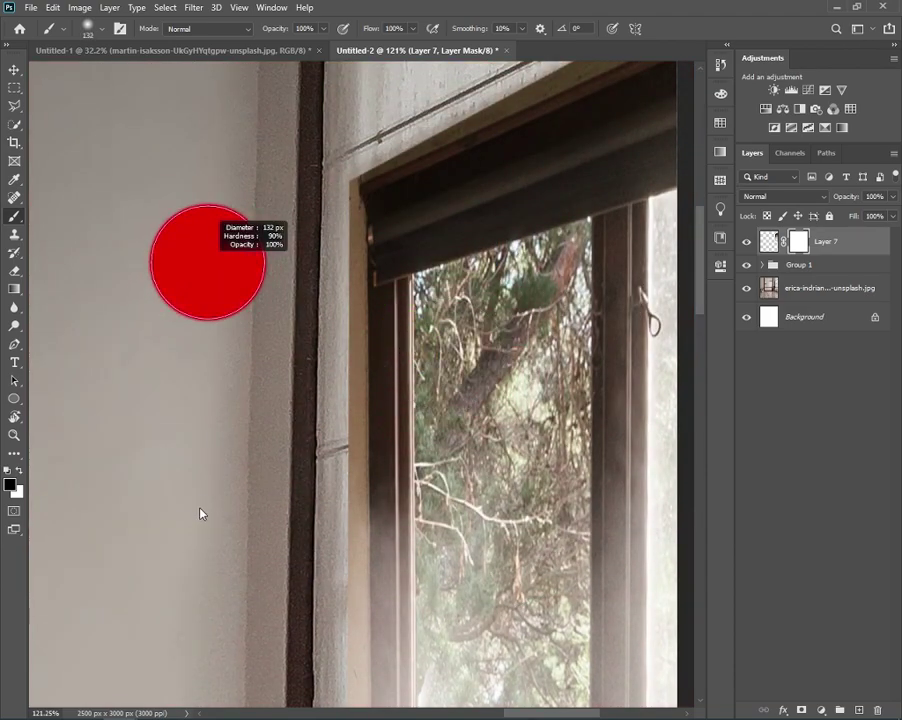
drag(240, 400, 187, 386)
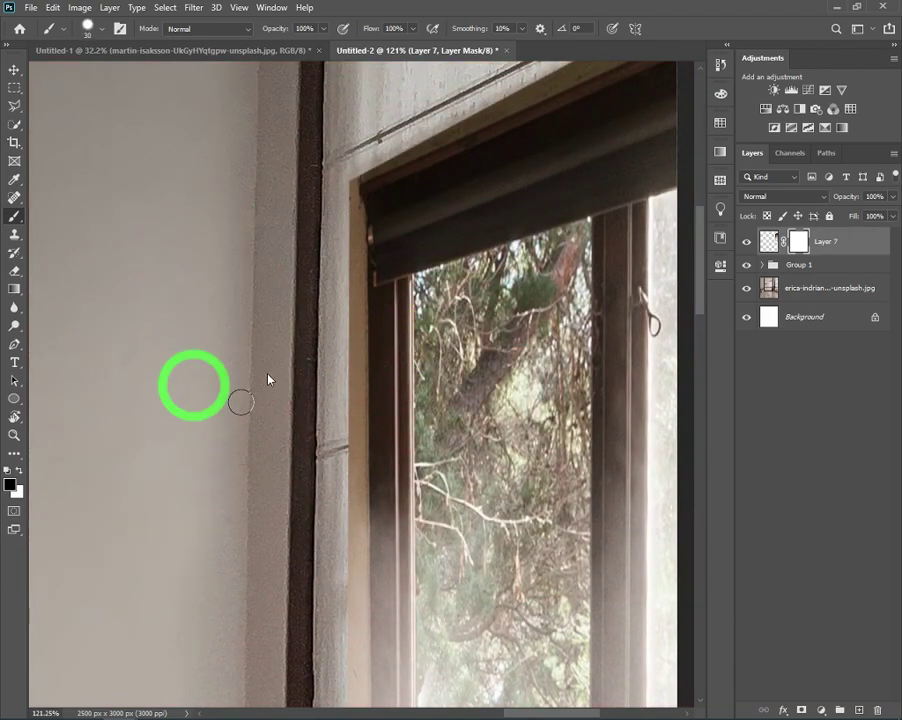
- Paint straight mask lines along the blind box's top edge to blend it into the wall
drag(495, 225, 235, 305)
drag(408, 120, 404, 127)
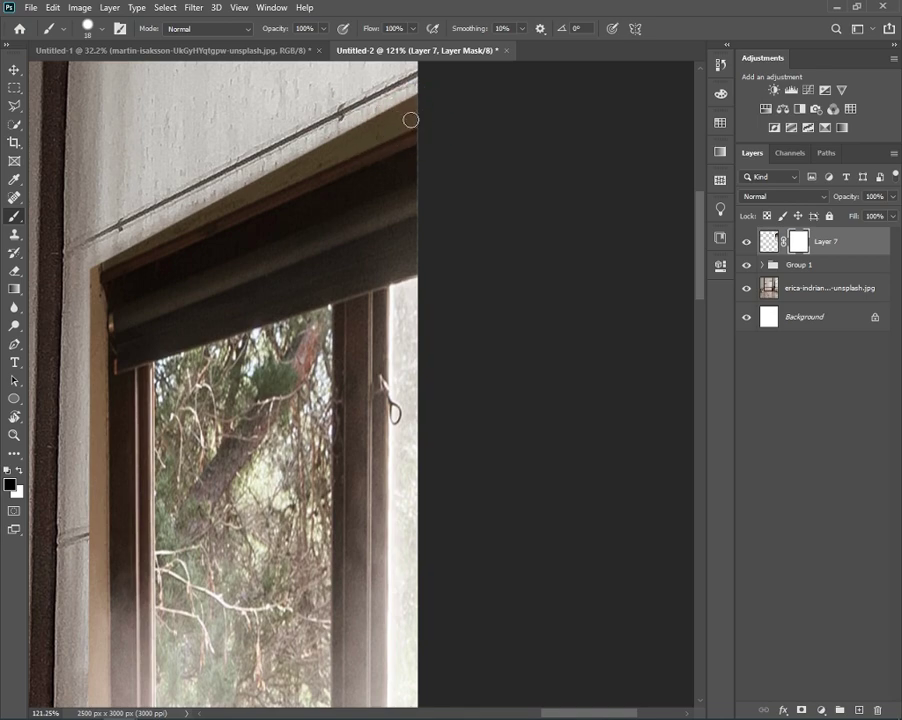
shift+click(194, 217)
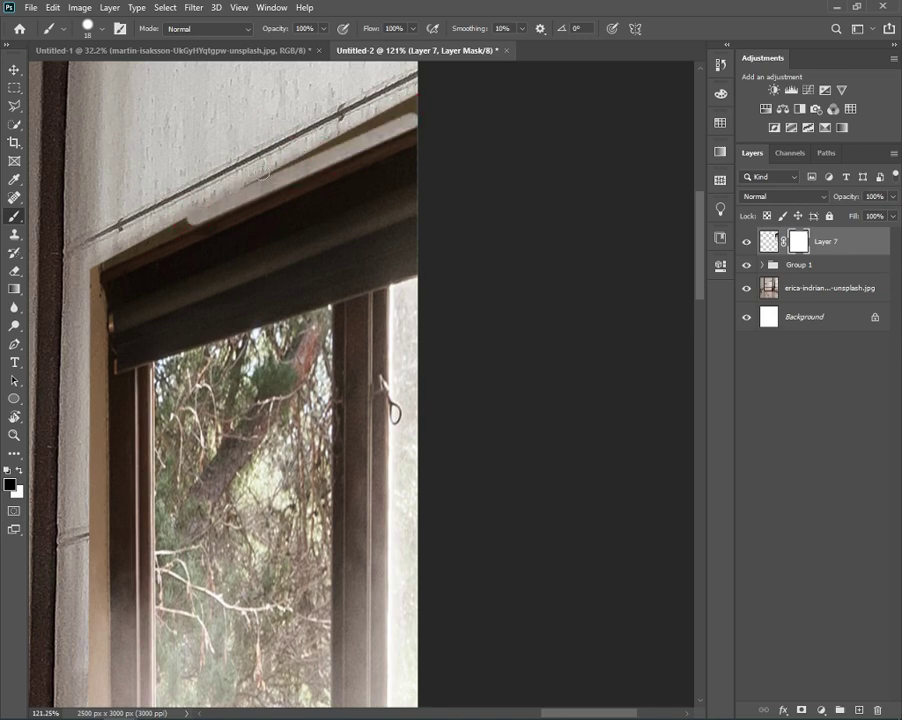
click(362, 111)
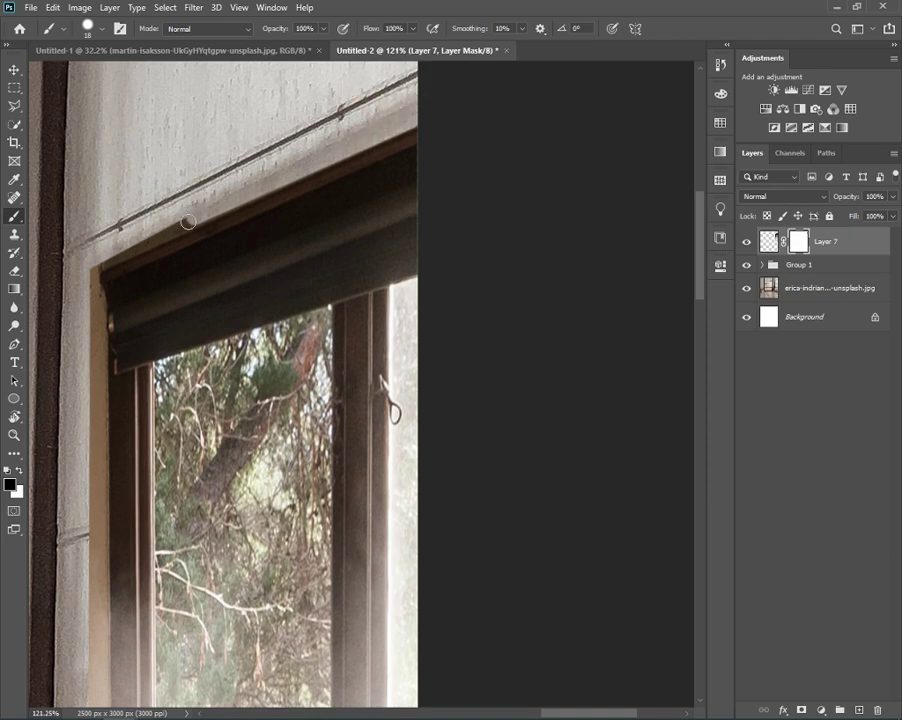
shift+click(96, 259)
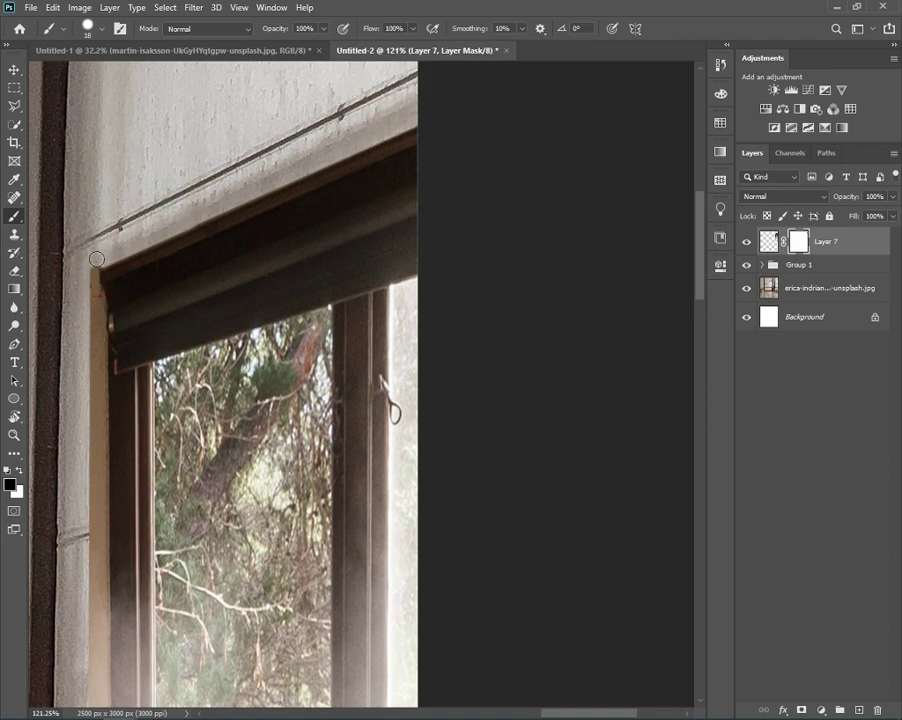
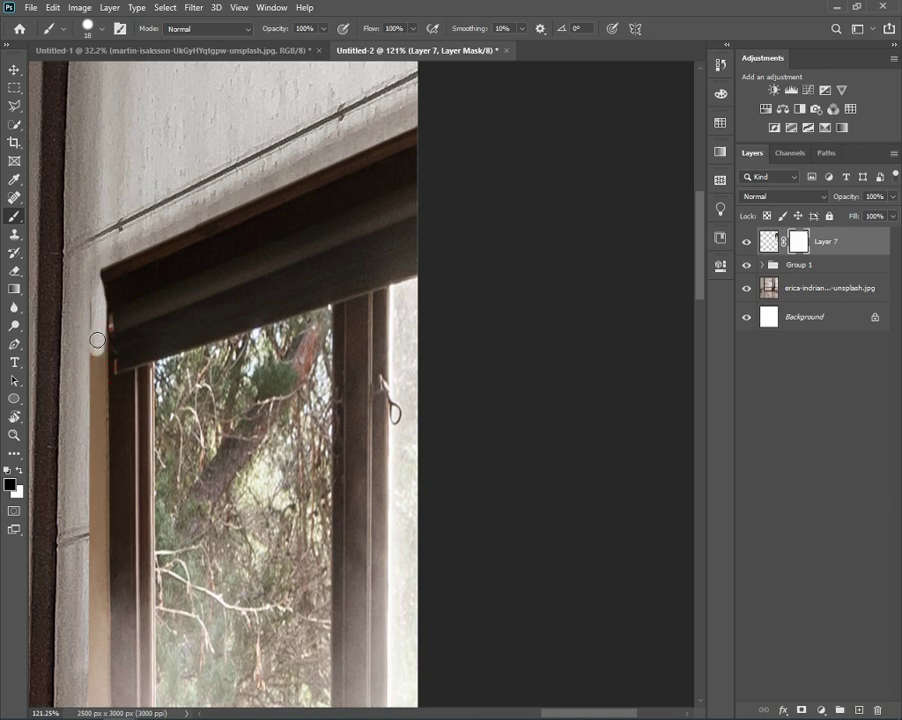
- Mask away Layer 7's rough edges beside the window frame and next to the umbrellas
mouse_move(98, 340)
mouse_down()
mouse_move(96, 377)
mouse_move(149, 145)
mouse_up()
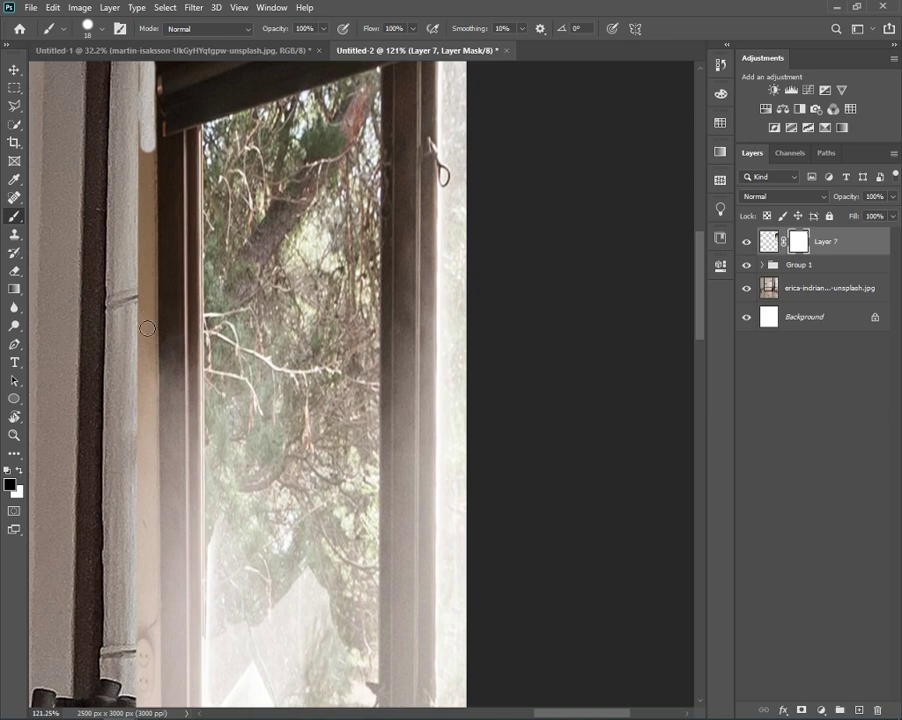
drag(149, 341, 189, 101)
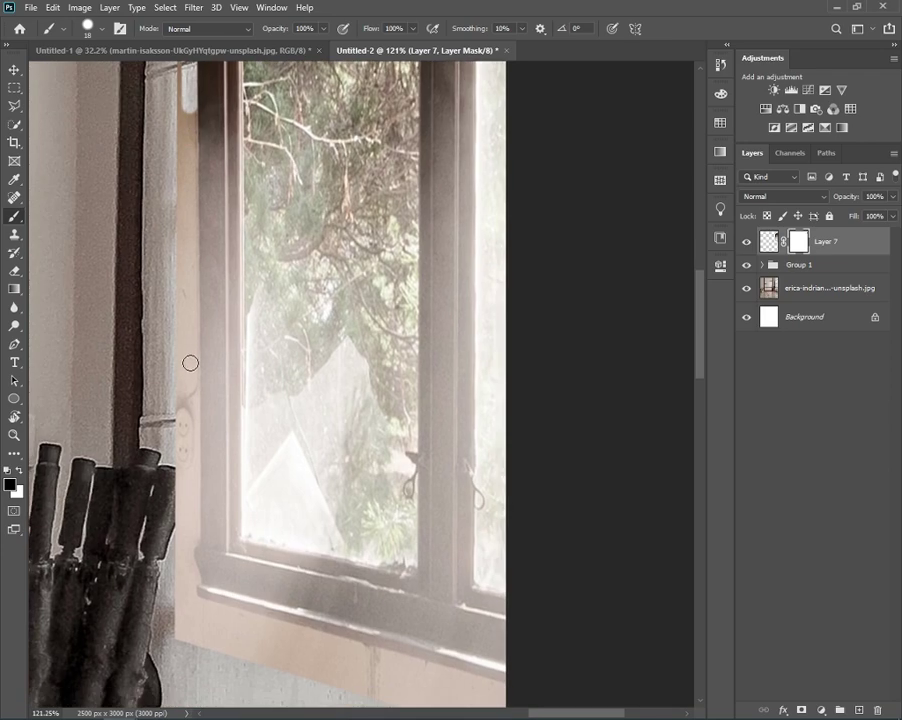
scroll(190, 375, down, 3)
drag(196, 395, 188, 412)
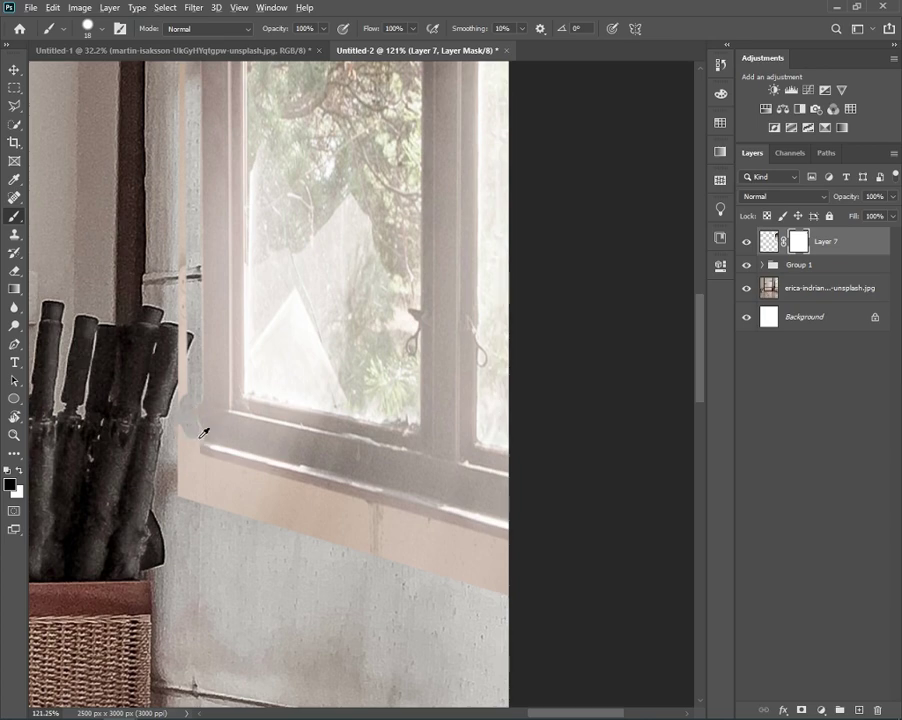
- With a smaller brush, mask out the peach light stripe along and below the window sill
key(bracketleft)
scroll(204, 432, up, 1)
scroll(196, 427, up, 1)
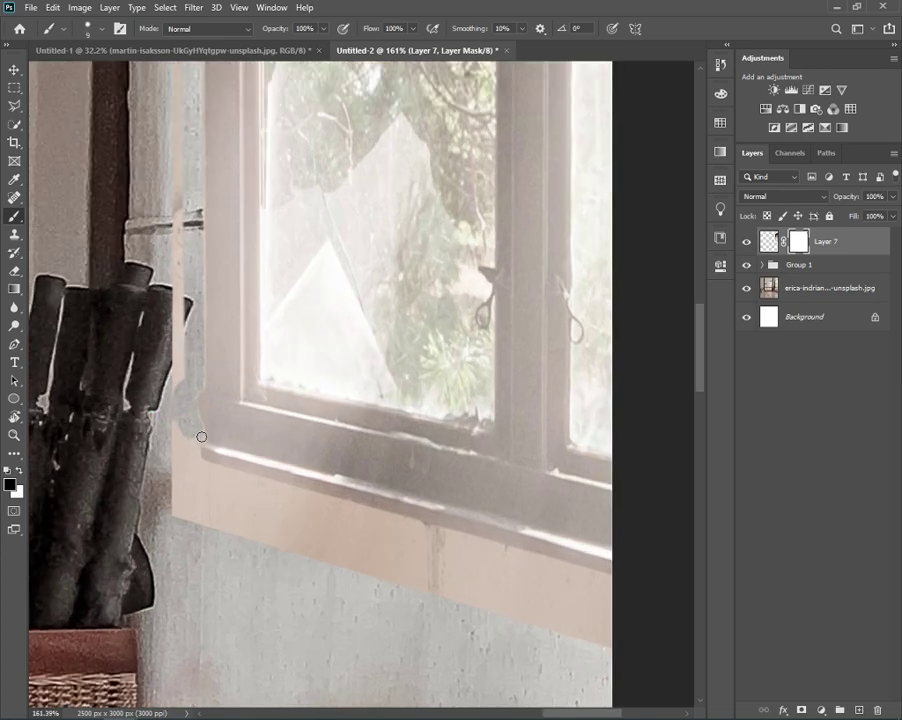
drag(192, 449, 194, 456)
shift+click(612, 578)
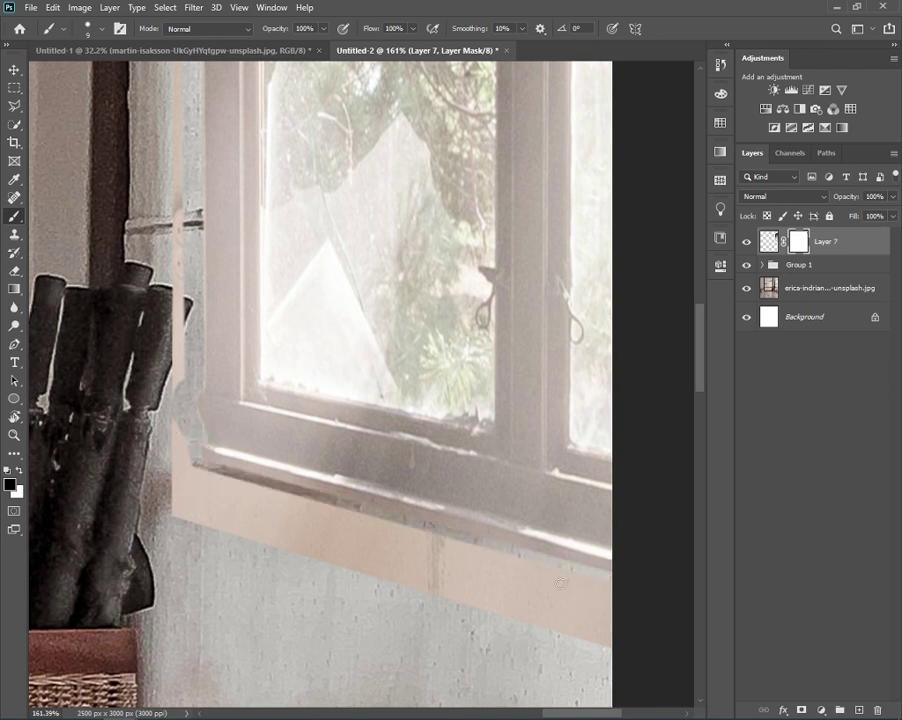
drag(583, 597, 603, 597)
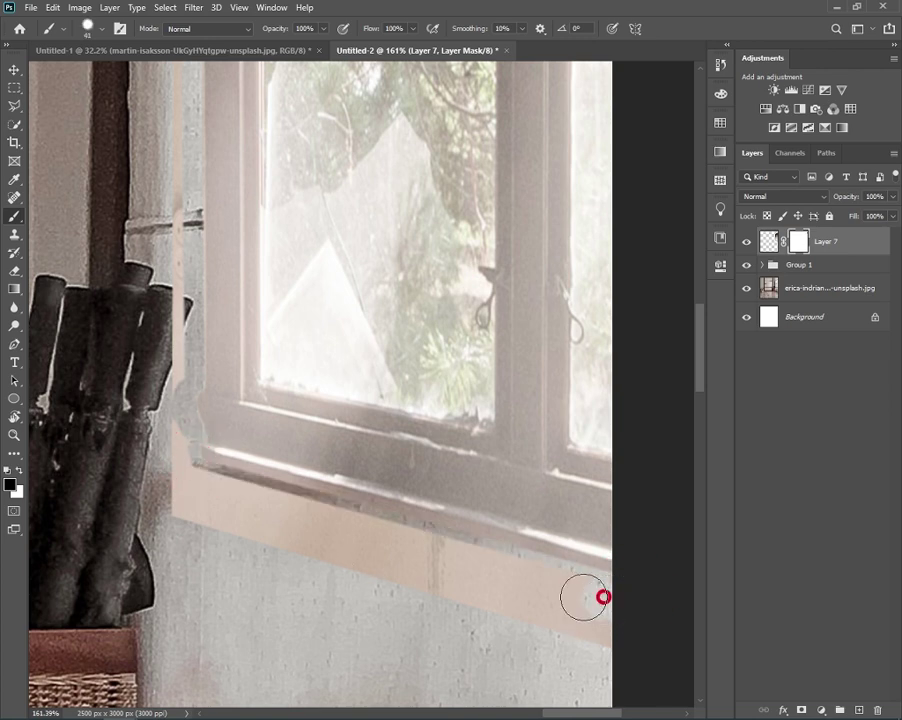
drag(172, 477, 175, 514)
key(ctrl+z)
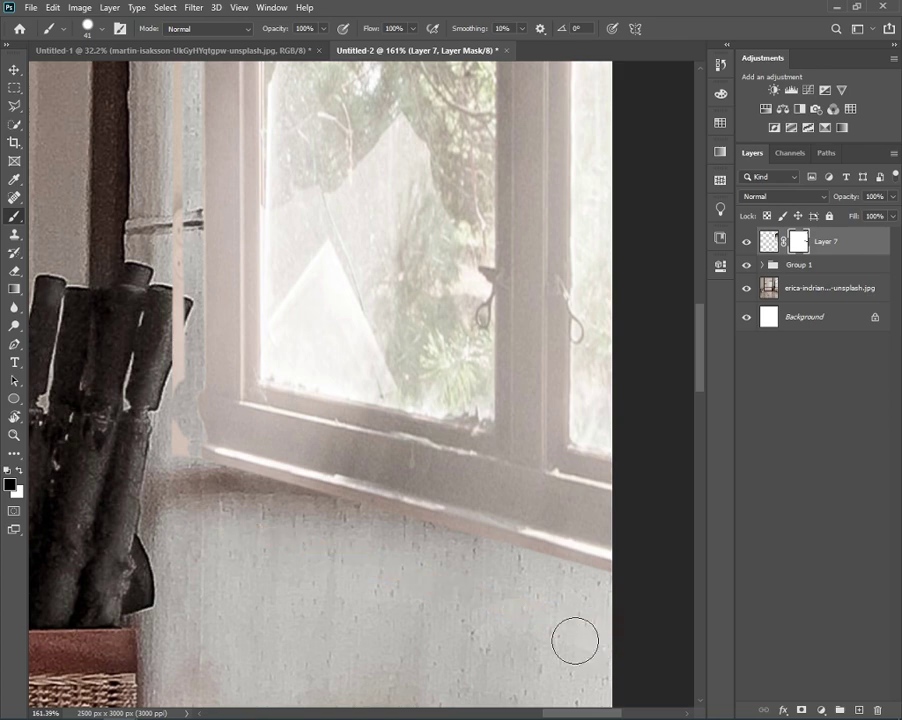
scroll(179, 268, up, 5)
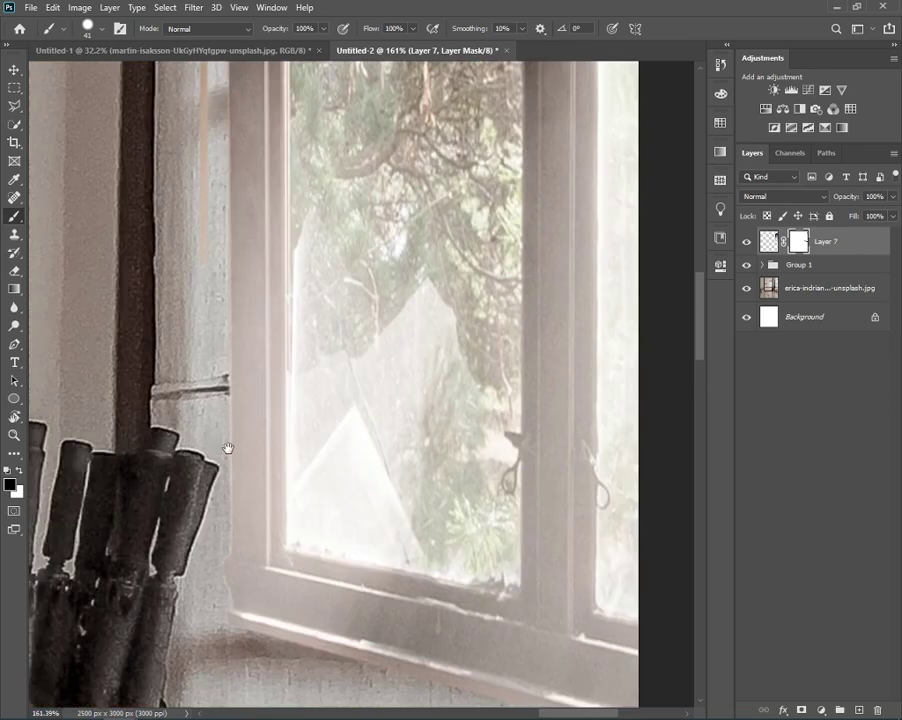
scroll(228, 485, up, 3)
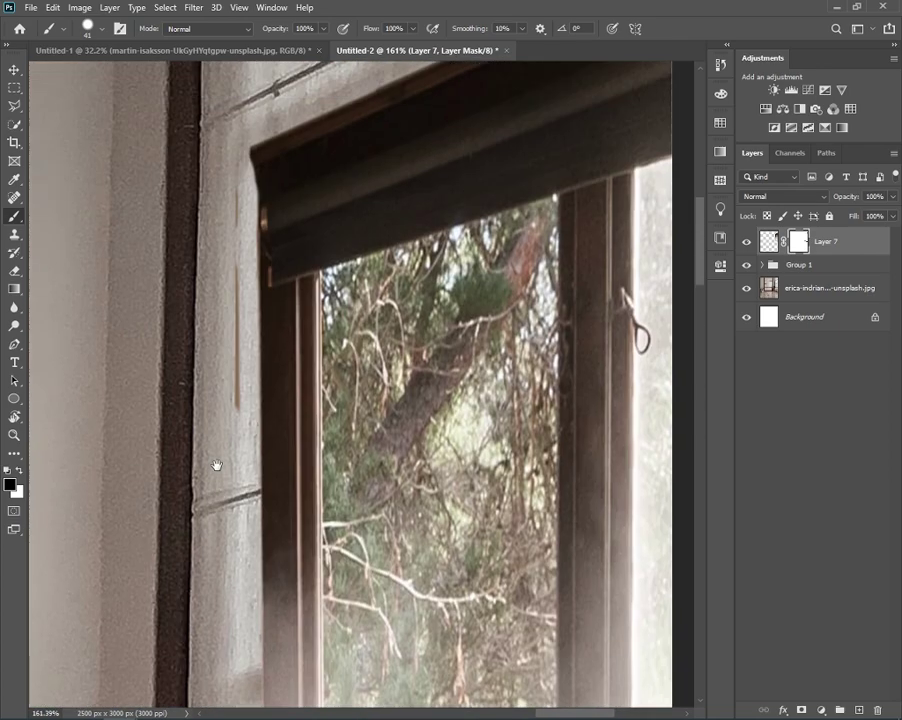
scroll(221, 275, up, 3)
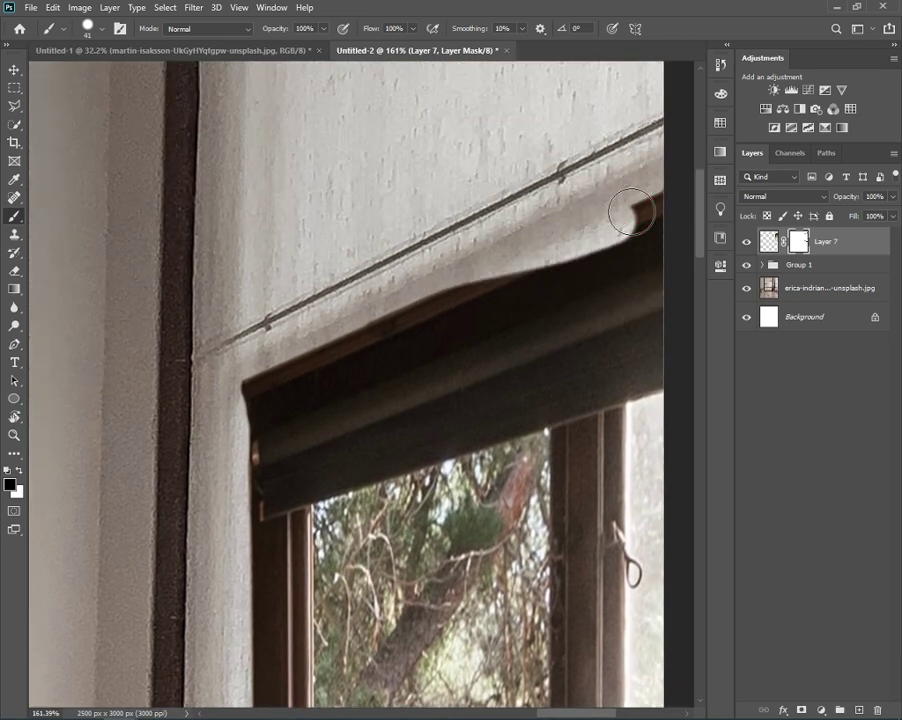
scroll(438, 442, down, 2)
scroll(438, 442, down, 5)
scroll(438, 442, up, 3)
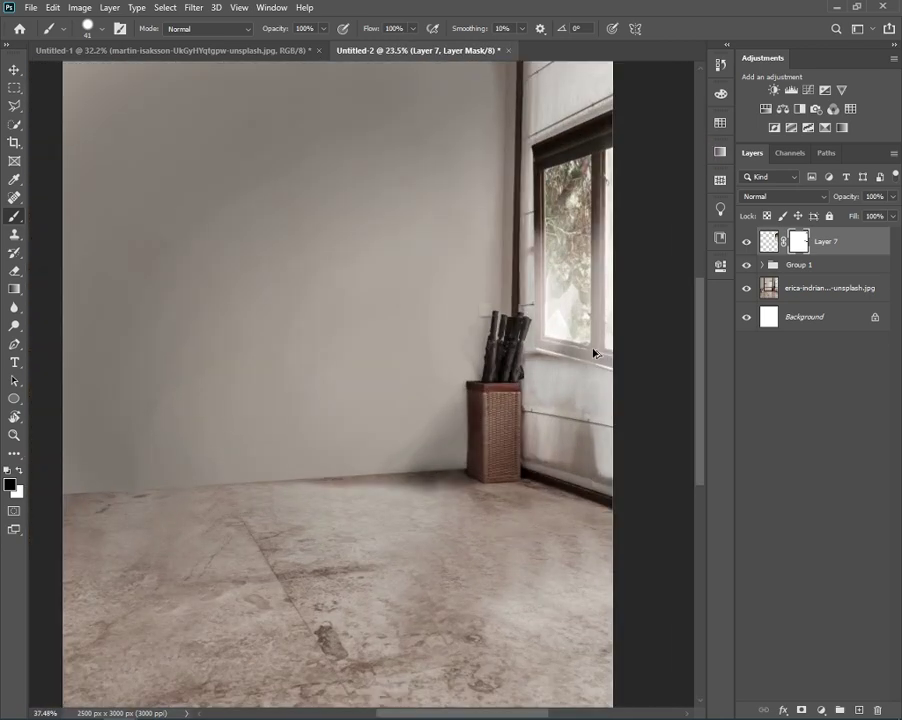
scroll(598, 306, up, 2)
scroll(598, 306, up, 2)
scroll(461, 474, up, 1)
scroll(461, 474, up, 2)
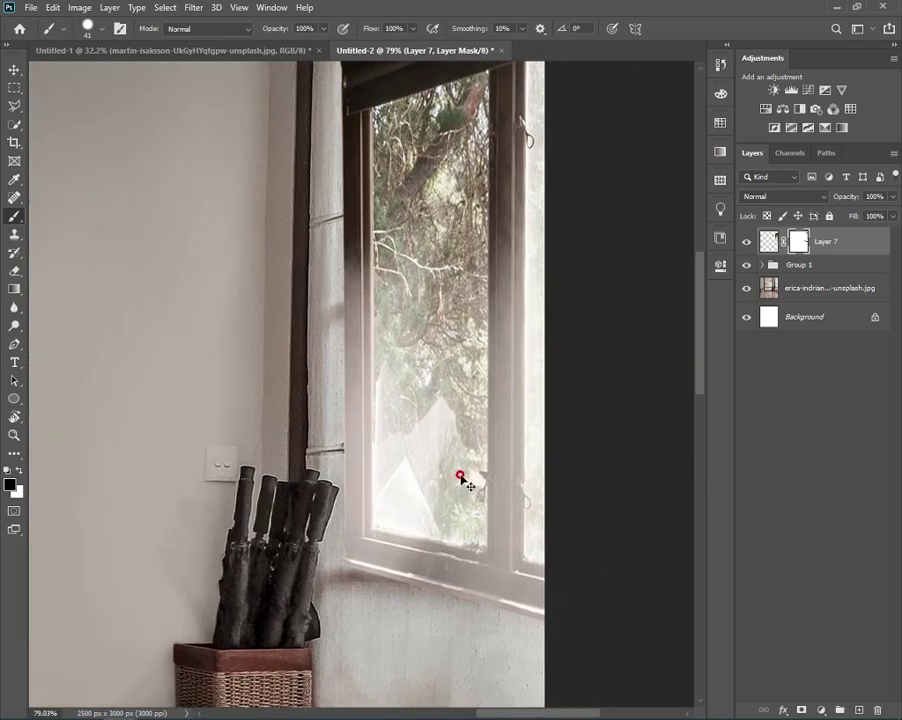
- Cancel a first transform attempt and bring the window corner of Layer 7 into view
key(ctrl+t)
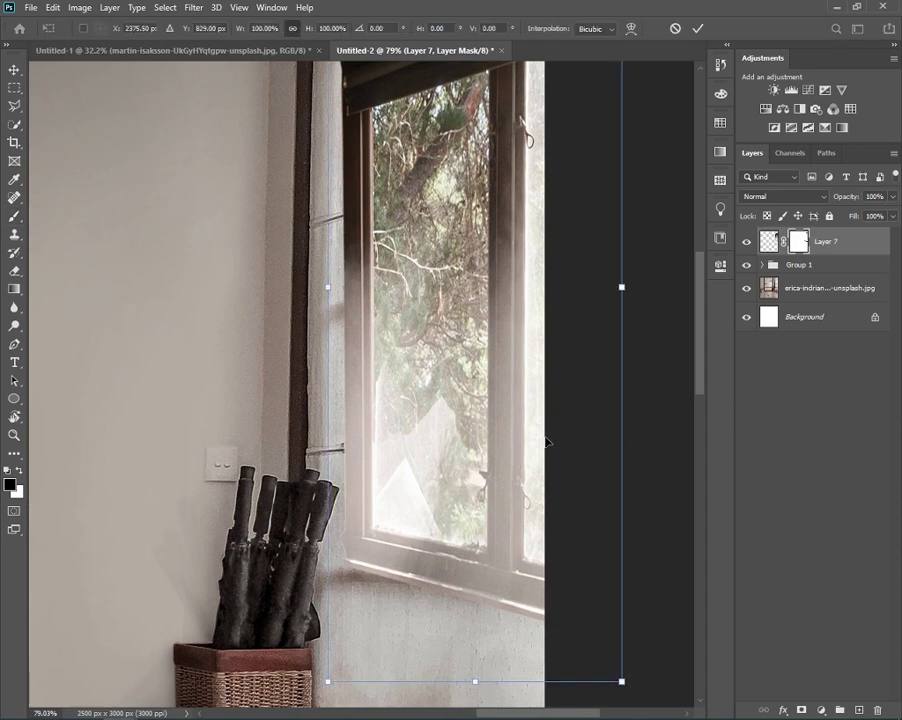
key(Escape)
key(l)
scroll(410, 535, down, 3)
scroll(410, 532, down, 5)
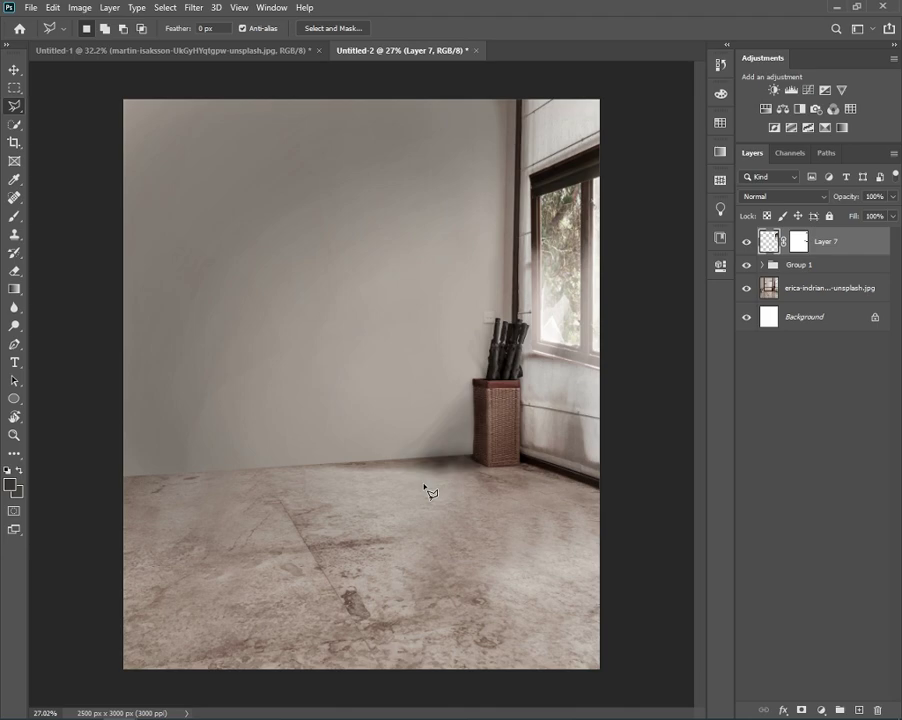
scroll(586, 372, up, 1)
scroll(594, 368, up, 4)
drag(594, 368, 457, 458)
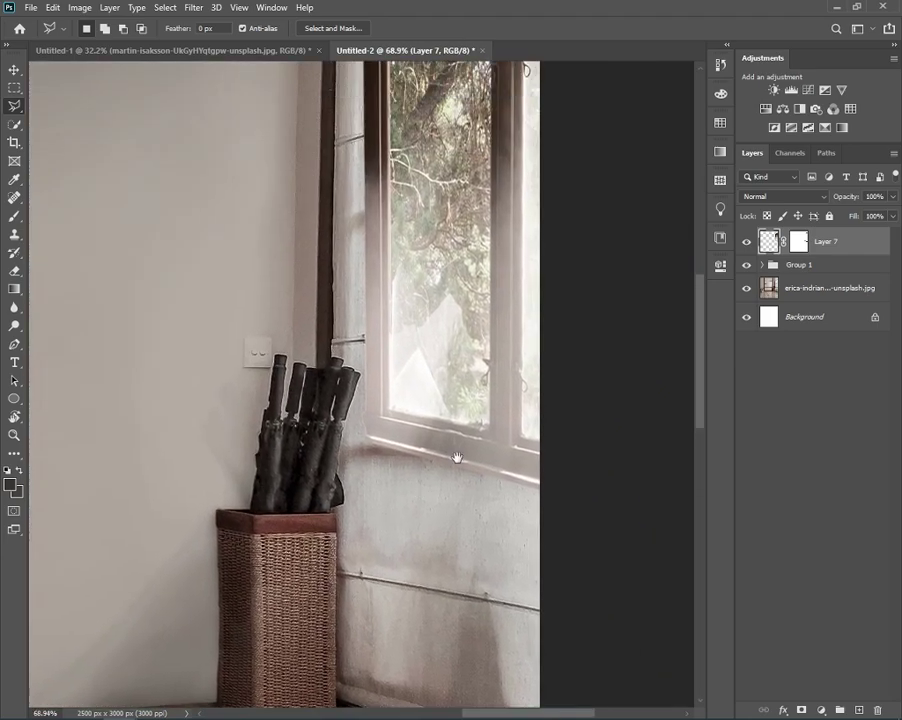
scroll(457, 461, down, 5)
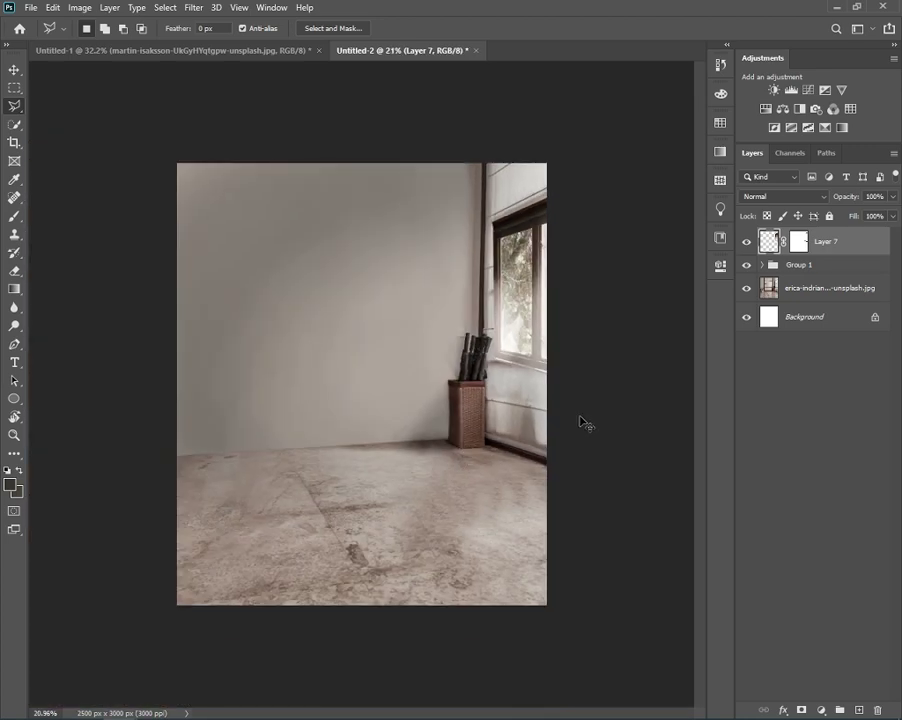
- Nudge Layer 7 slightly left with Free Transform to meet the umbrella basket corner
key(ctrl+t)
drag(512, 337, 507, 341)
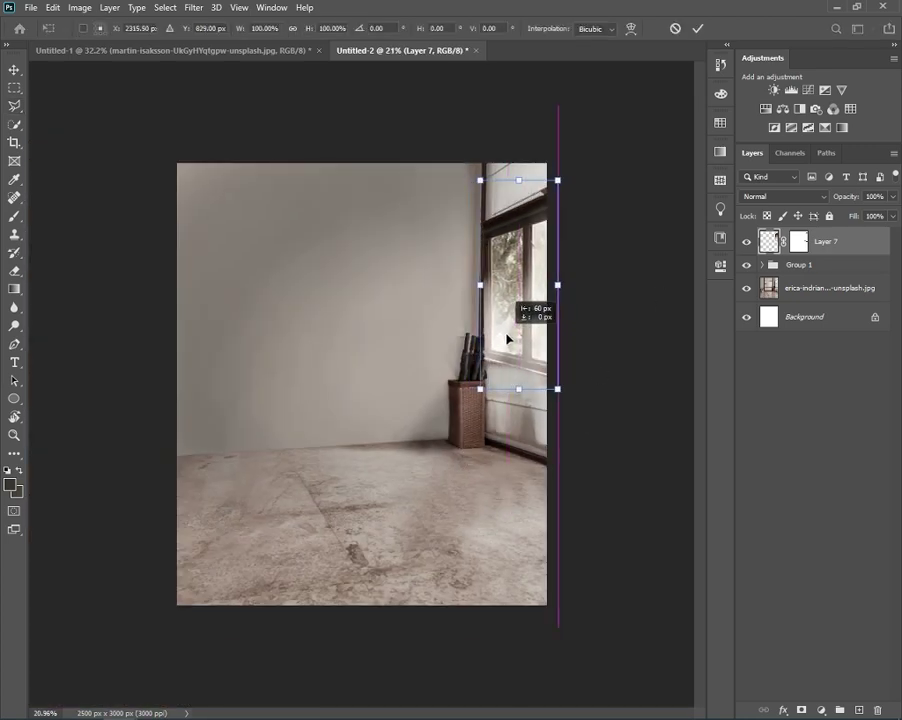
scroll(578, 334, up, 5)
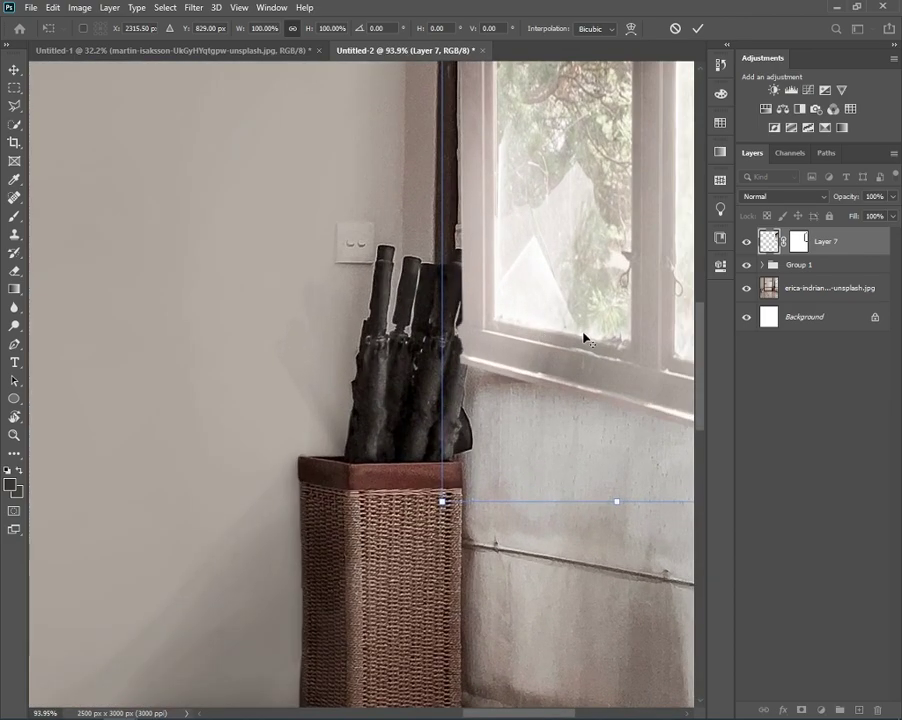
drag(576, 318, 510, 368)
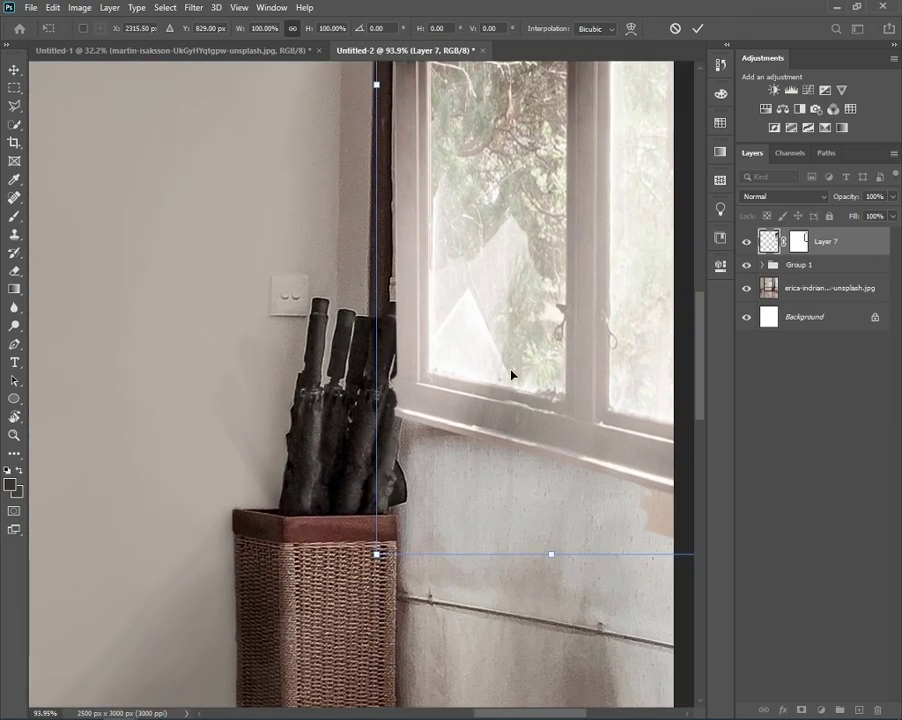
key(Return)
scroll(566, 362, up, 5)
scroll(552, 470, up, 3)
key(b)
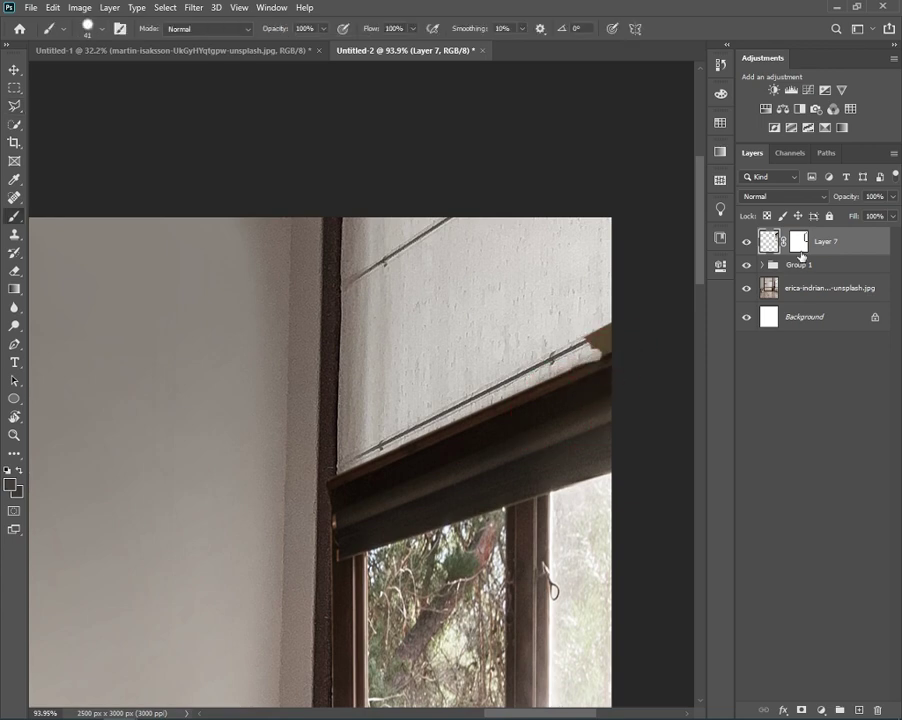
- Paint black on Layer 7's mask to hide the blind corner sticking past the edge
click(797, 245)
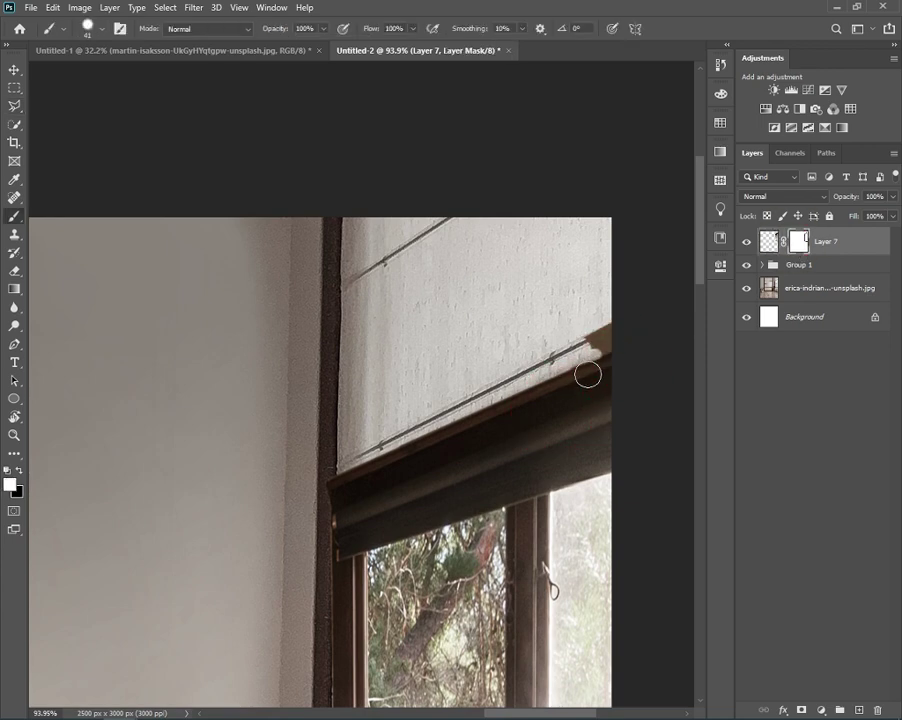
key(x)
drag(604, 331, 584, 342)
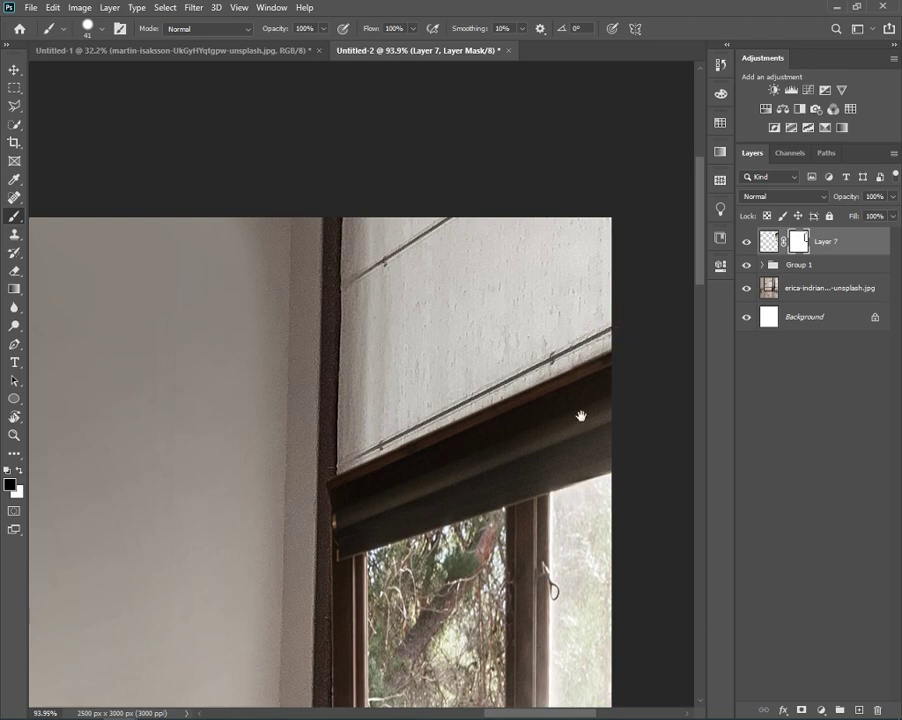
- Shift Layer 7 about 15 px right with Free Transform
drag(580, 415, 640, 248)
key(ctrl+t)
drag(507, 363, 519, 358)
key(Return)
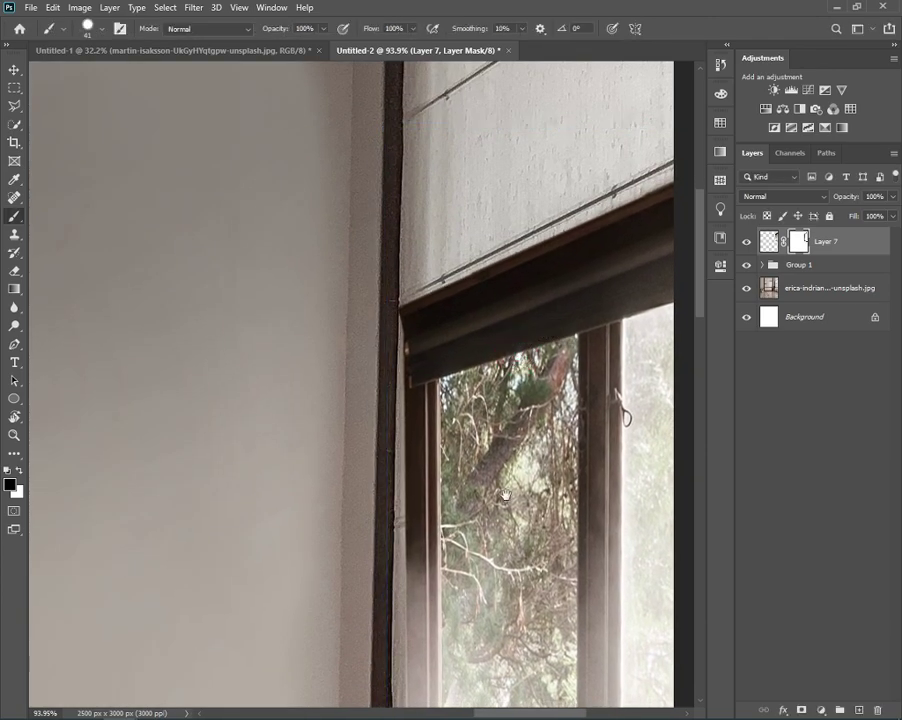
drag(505, 495, 512, 314)
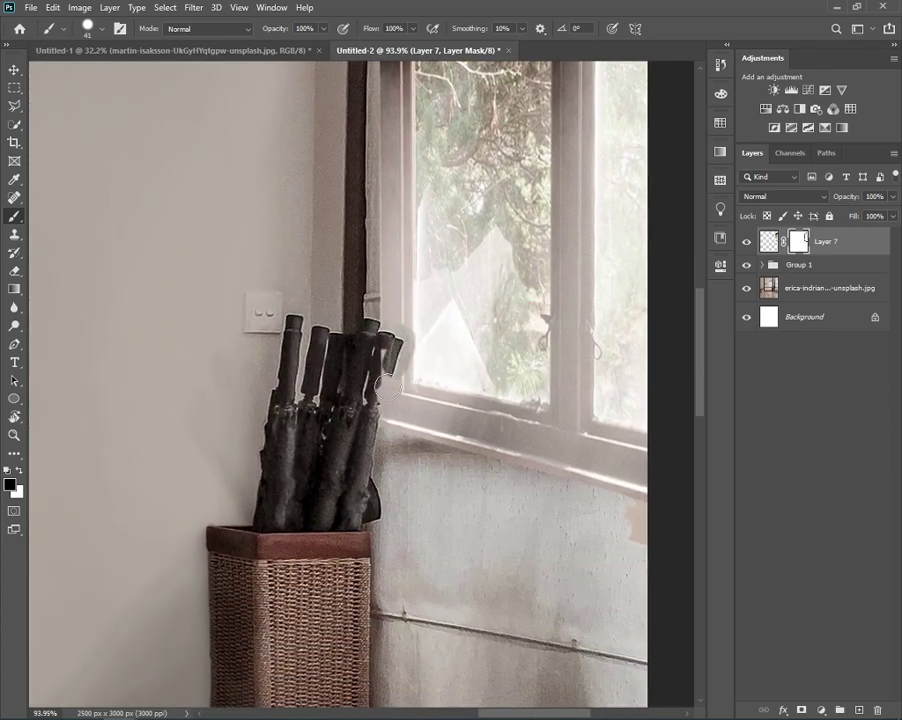
- Refine Layer 7's mask along the window edge beside the umbrella tops with a small soft brush
scroll(380, 400, up, 5)
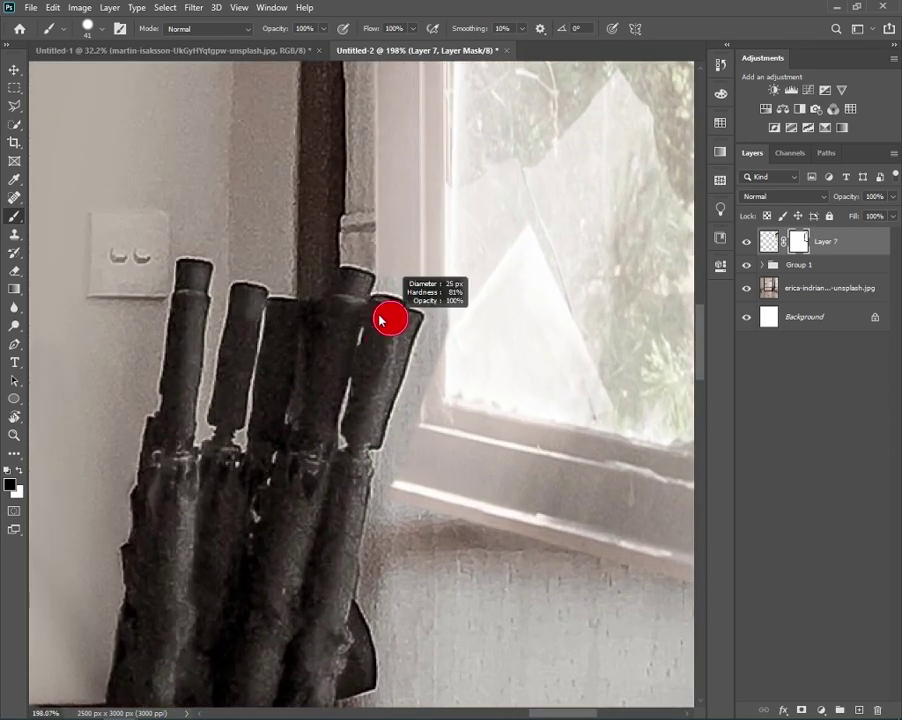
key(x)
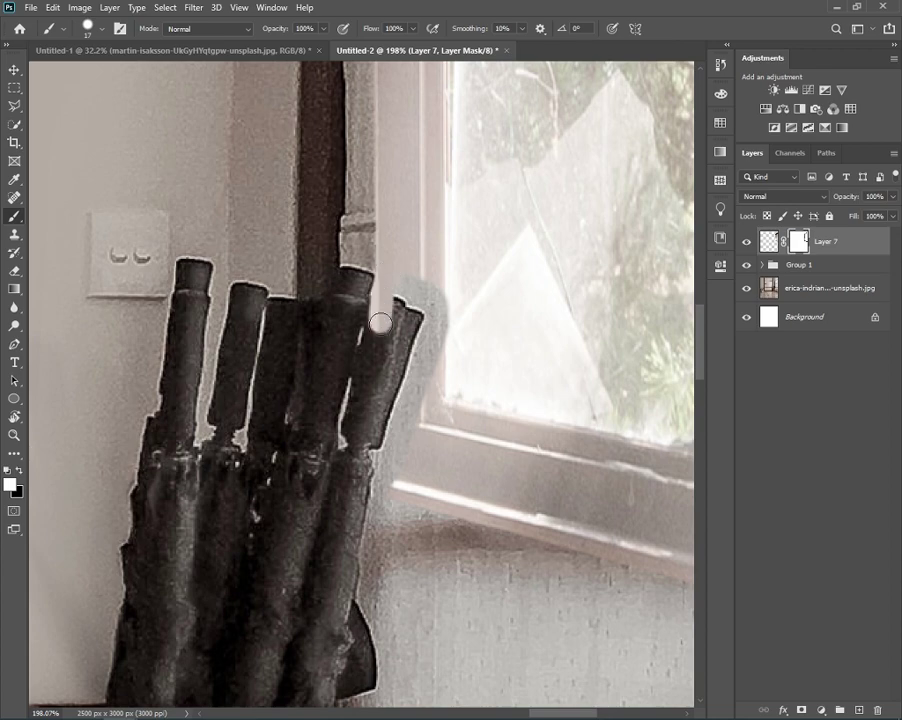
mouse_move(391, 280)
mouse_down()
mouse_move(386, 320)
mouse_move(422, 320)
mouse_up()
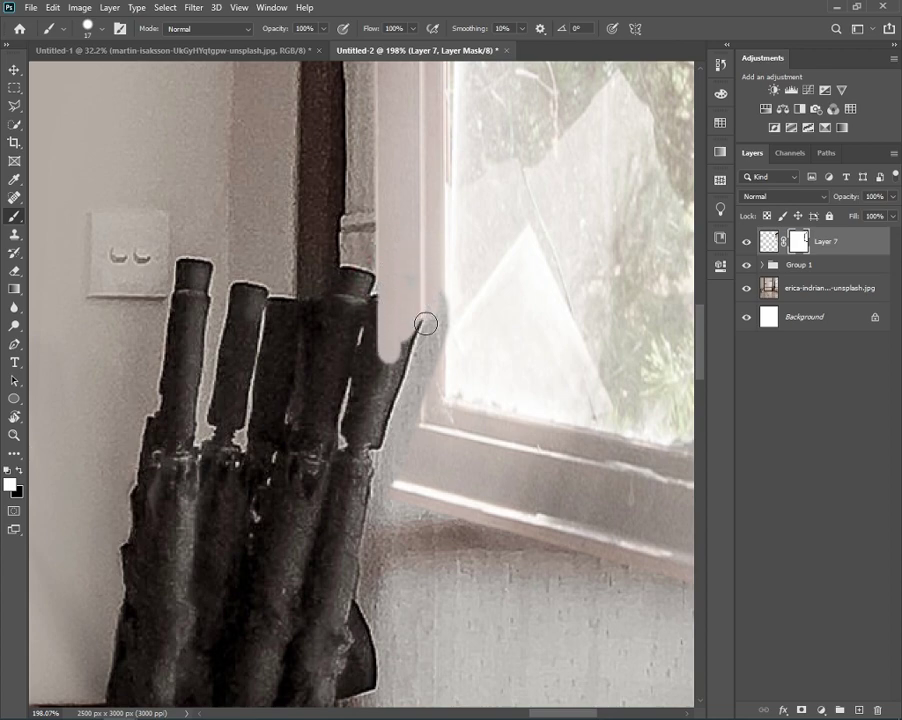
key(ctrl+z)
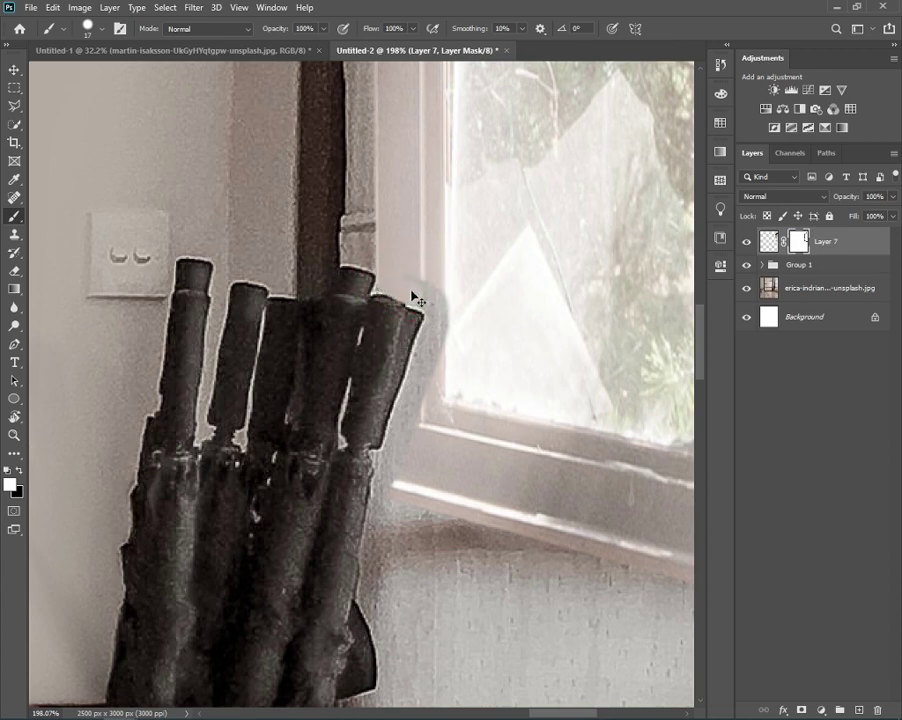
drag(411, 297, 409, 301)
mouse_move(436, 311)
mouse_down()
mouse_move(428, 374)
mouse_move(389, 433)
mouse_up()
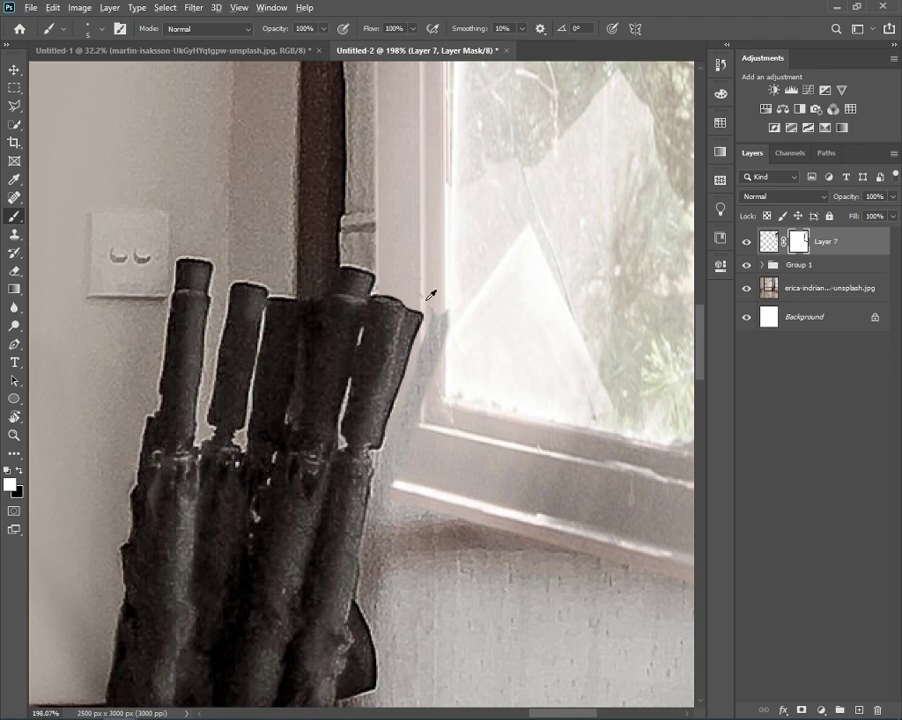
drag(455, 283, 437, 327)
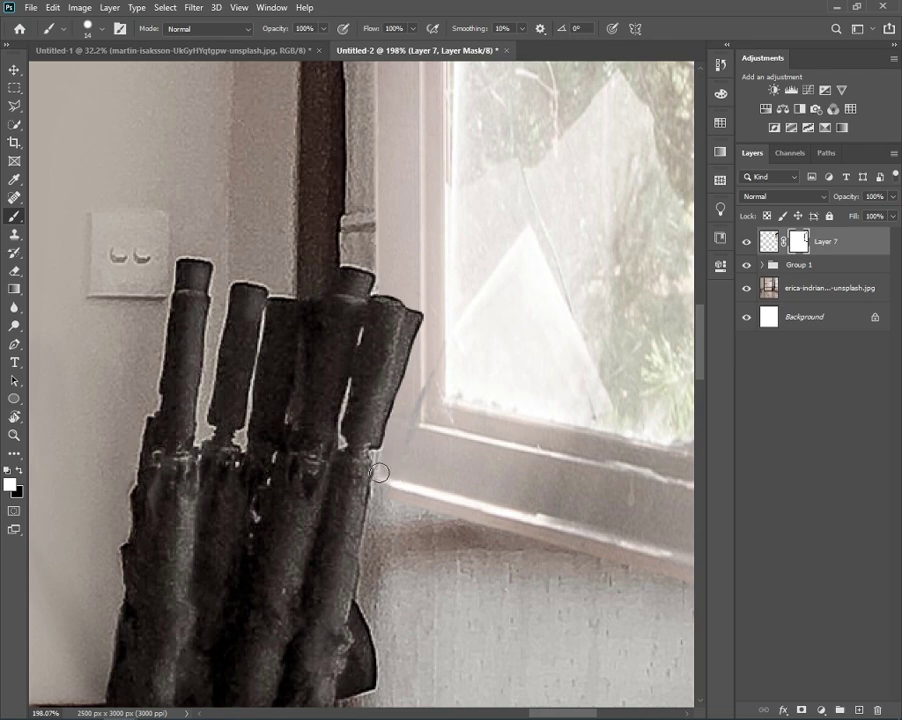
mouse_move(466, 326)
mouse_down()
mouse_move(374, 464)
mouse_move(384, 484)
mouse_up()
- Zoom out to view the whole room with the blended window wall
scroll(426, 408, down, 3)
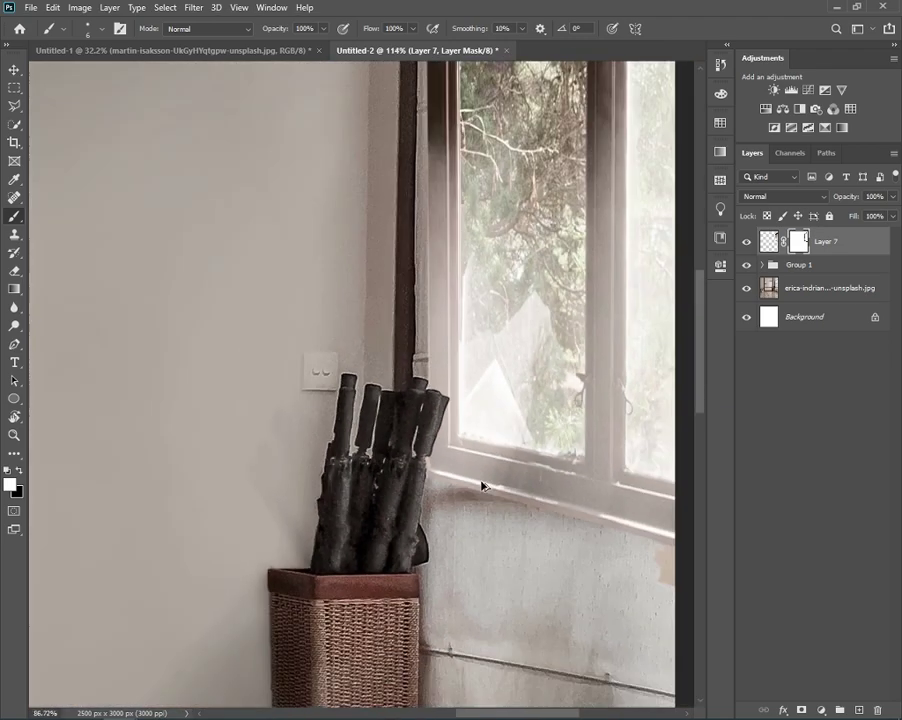
scroll(478, 482, down, 2)
scroll(610, 402, up, 1)
scroll(610, 402, up, 2)
scroll(419, 394, up, 1)
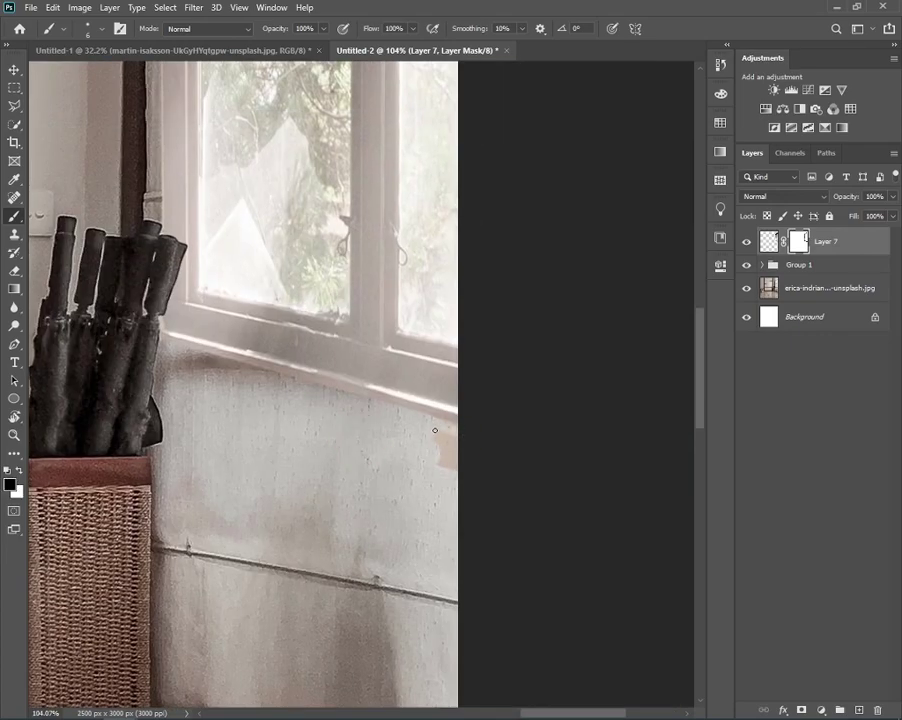
scroll(430, 506, down, 1)
scroll(433, 515, down, 3)
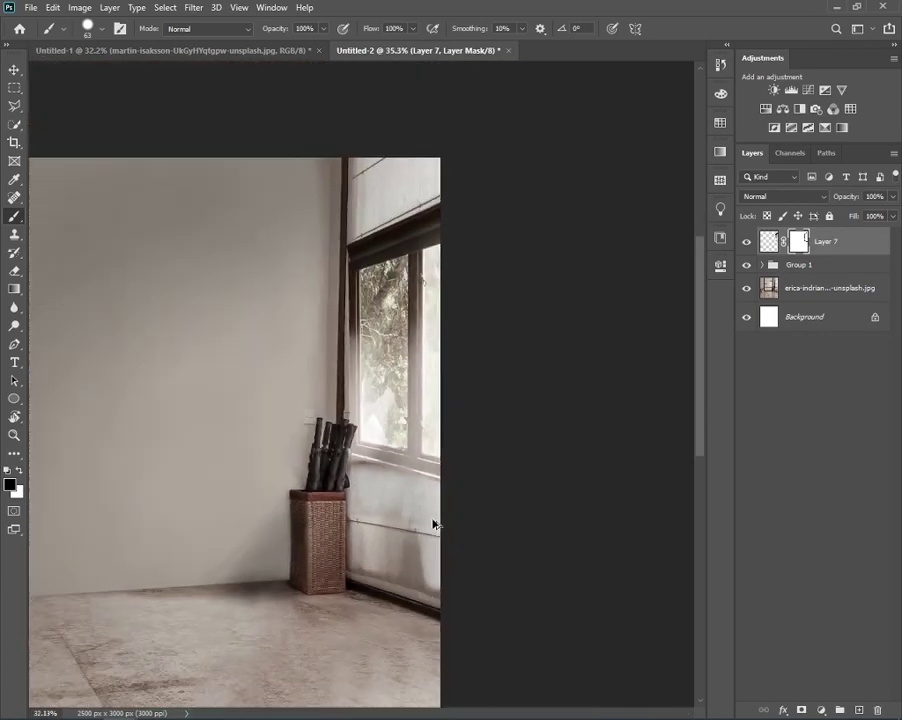
scroll(433, 520, down, 1)
click(746, 241)
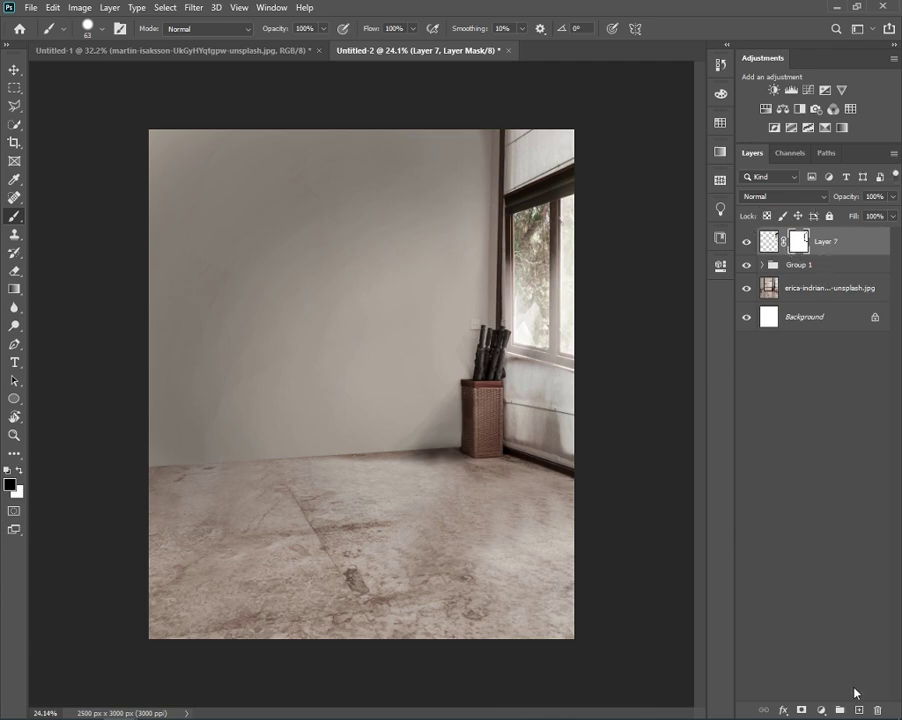
- Add Layer 8 above Group 1 in Multiply mode with dark grey 454340 as foreground
click(830, 266)
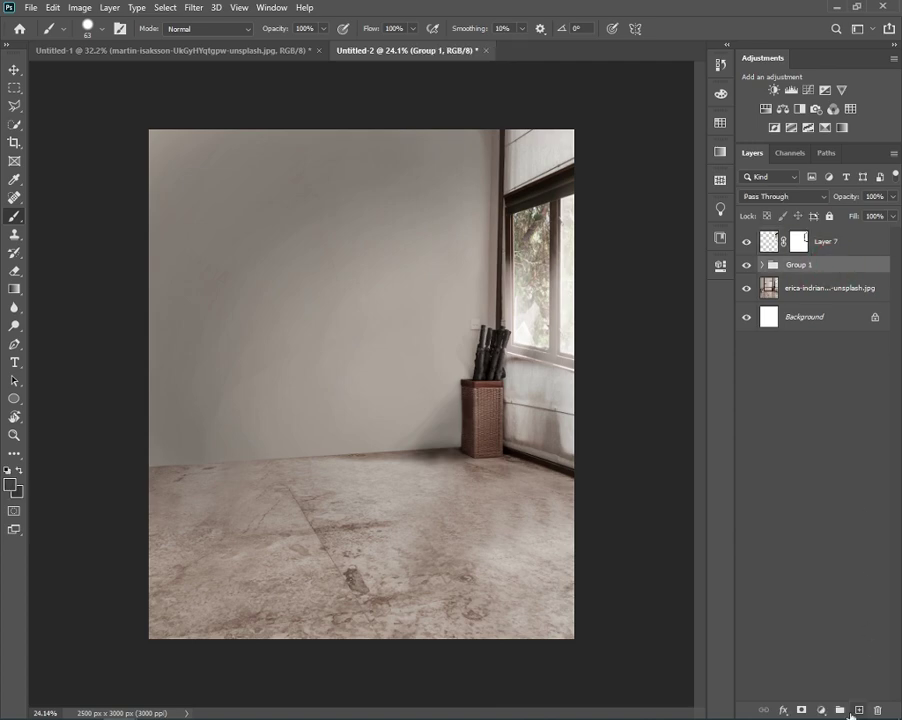
key(ctrl+shift+alt+n)
scroll(540, 205, up, 4)
scroll(540, 205, up, 3)
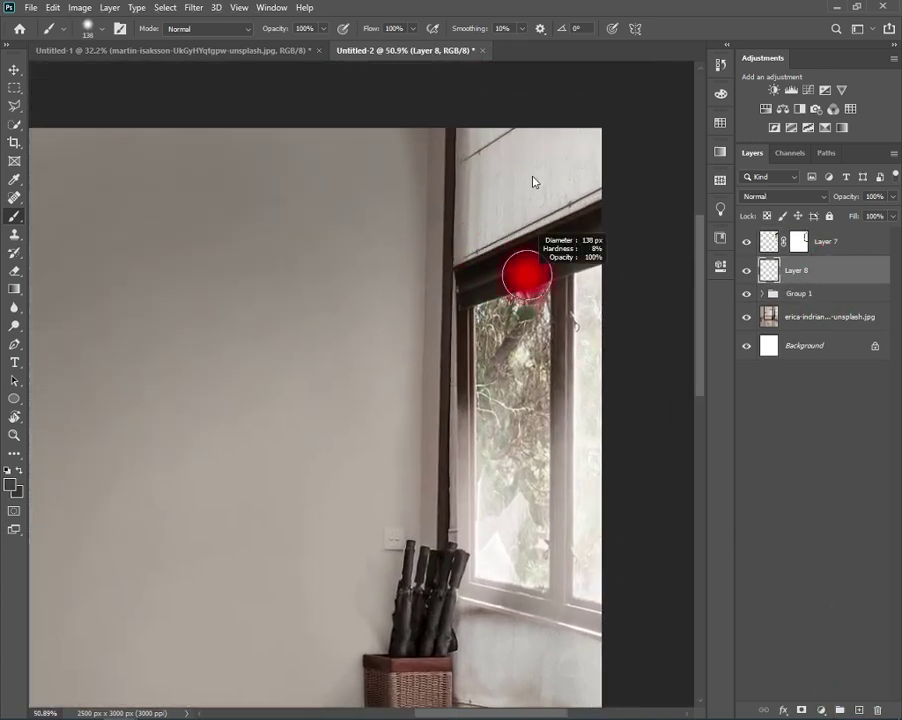
alt+click(492, 241)
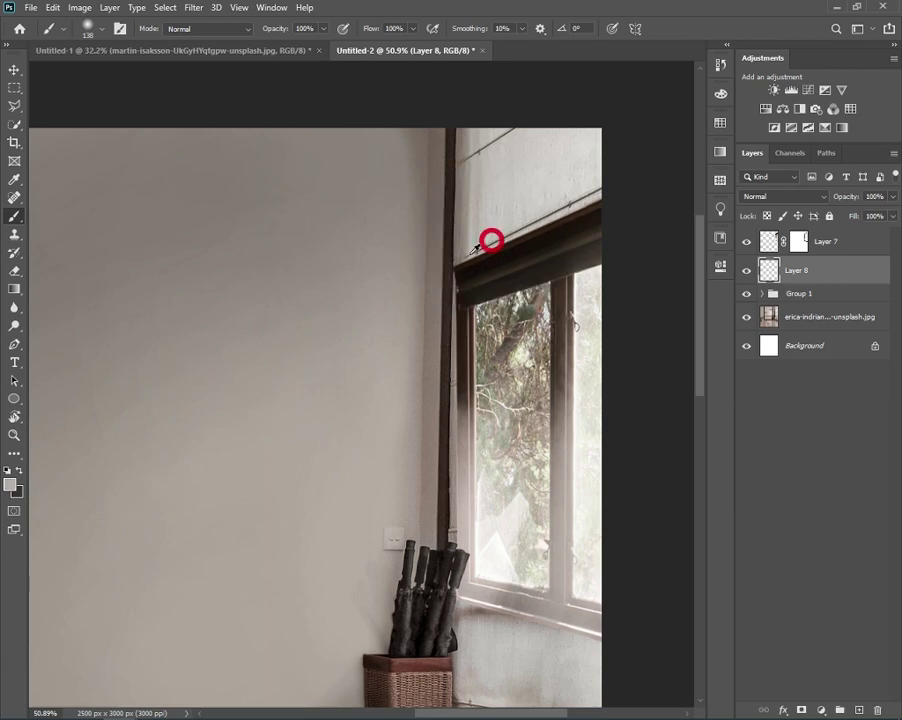
click(12, 486)
text(454340)
key(Return)
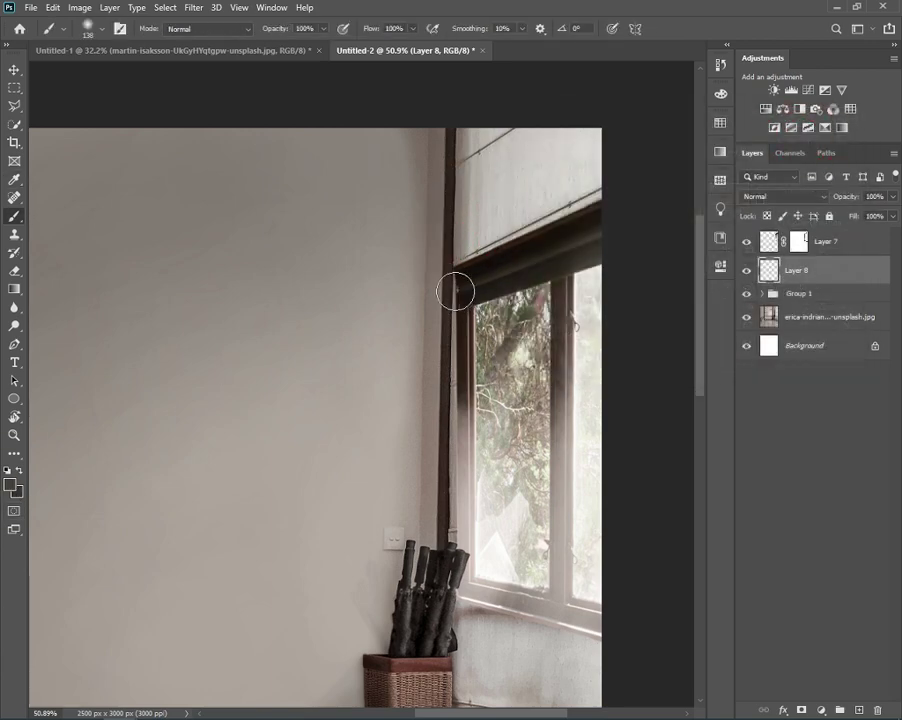
click(800, 197)
click(752, 247)
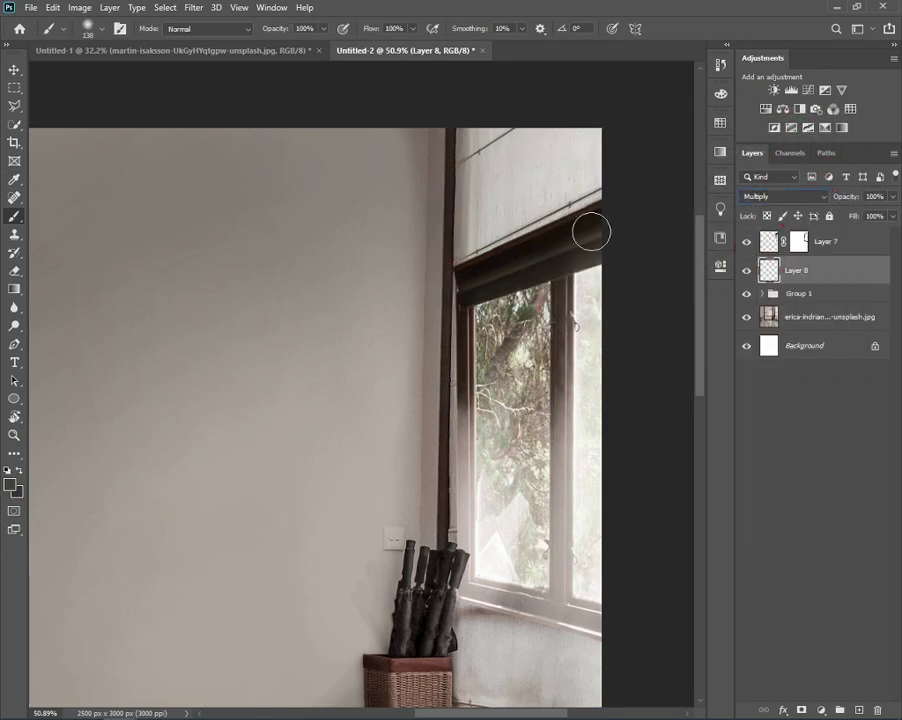
- Shade the blind's bottom rail, upper blind and lower window pane with a 299 px brush
drag(471, 274, 609, 224)
drag(475, 276, 616, 213)
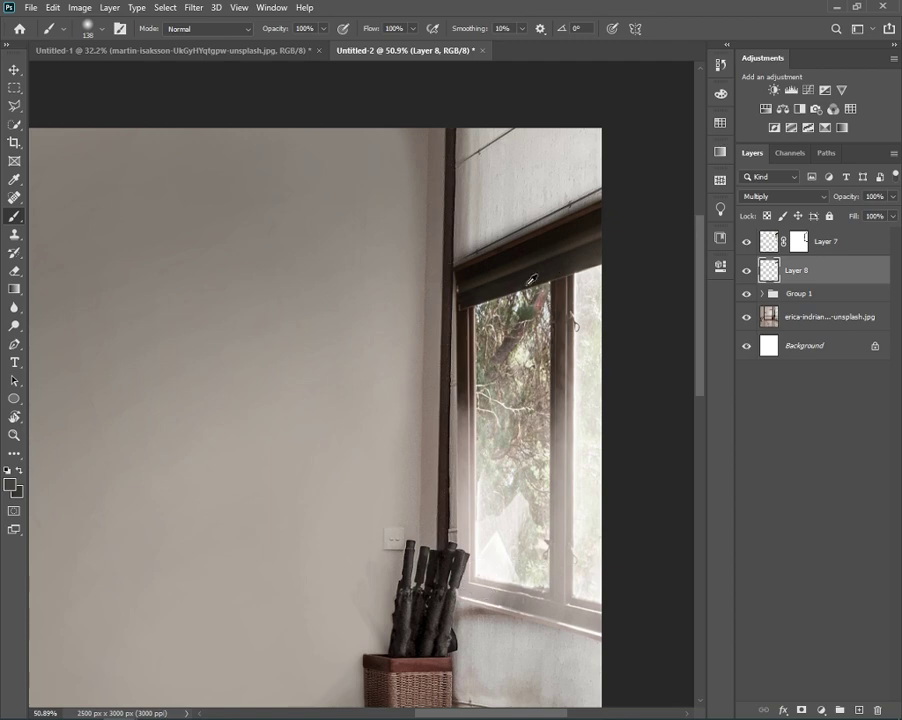
key(bracketright)
key(bracketright)
key(bracketright)
alt+right_click(486, 260)
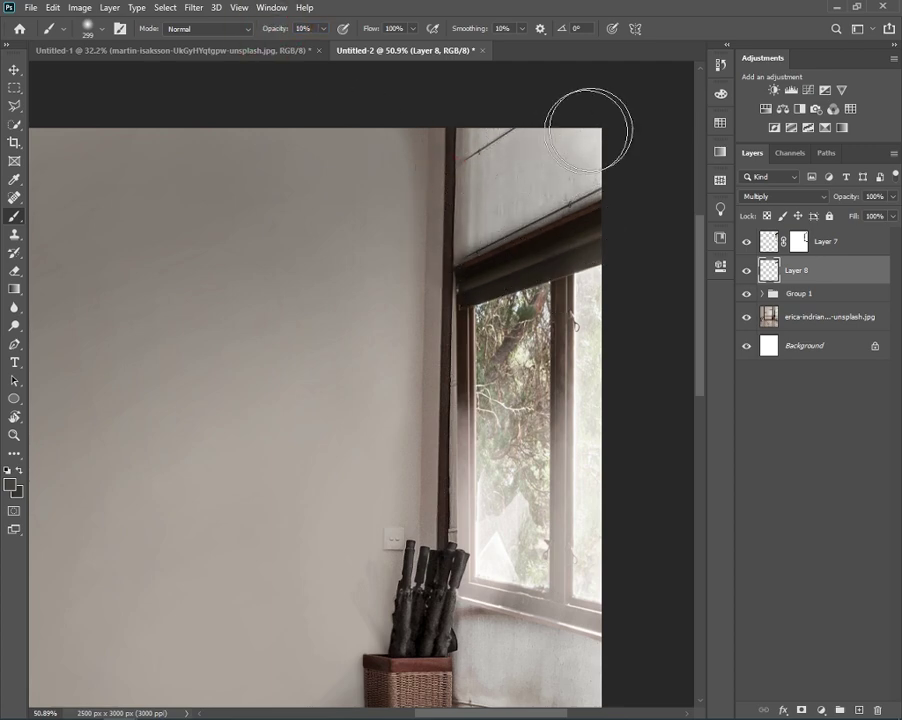
drag(576, 170, 535, 215)
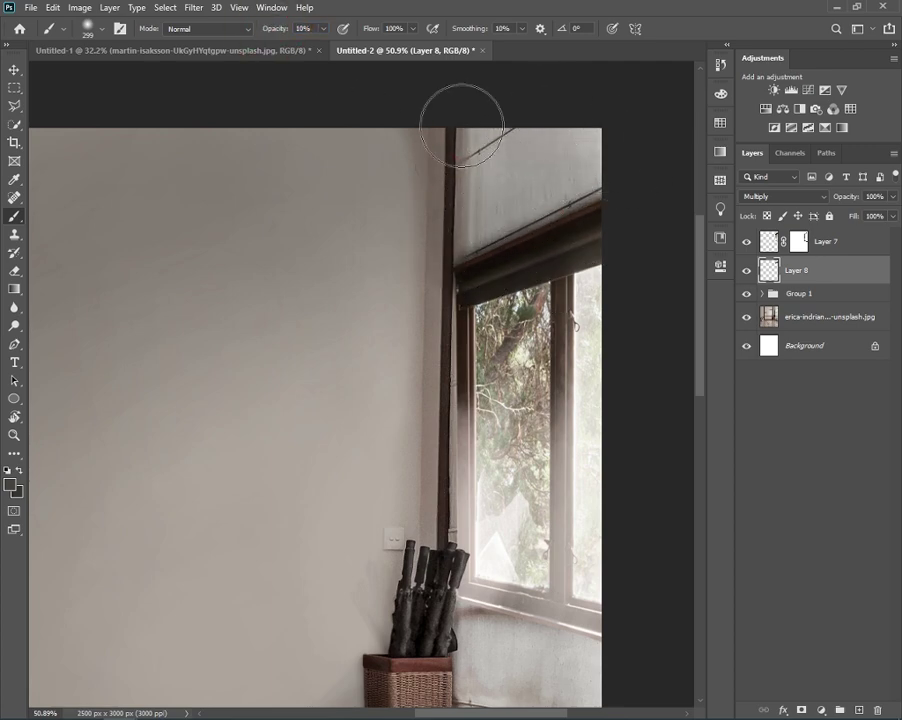
click(475, 222)
scroll(475, 222, down, 5)
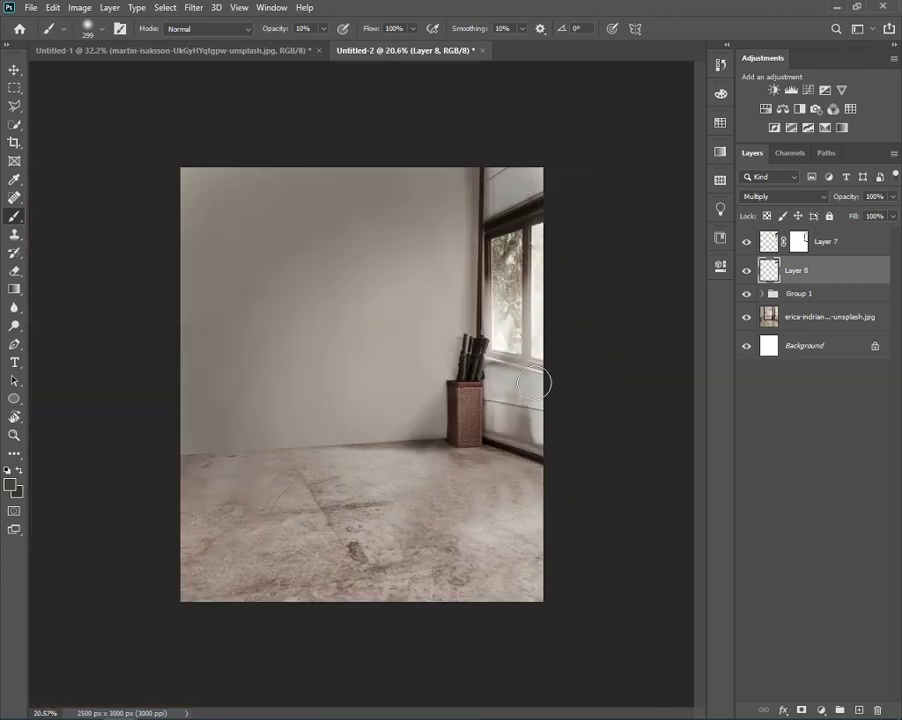
click(493, 369)
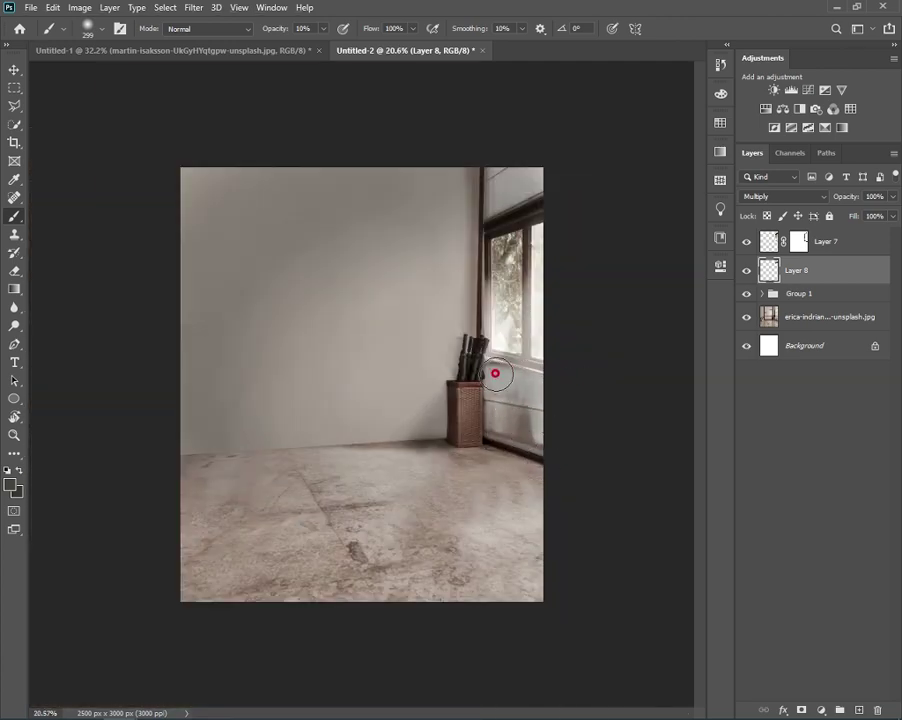
drag(537, 392, 502, 382)
click(493, 419)
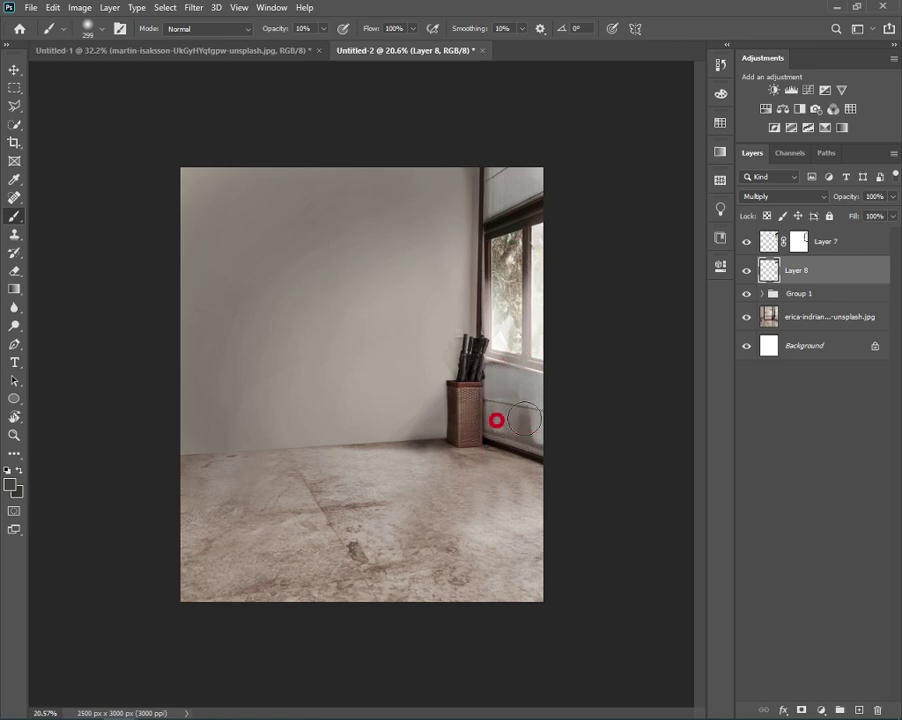
- Group Layer 7 and Layer 8 into Group 2
click(745, 272)
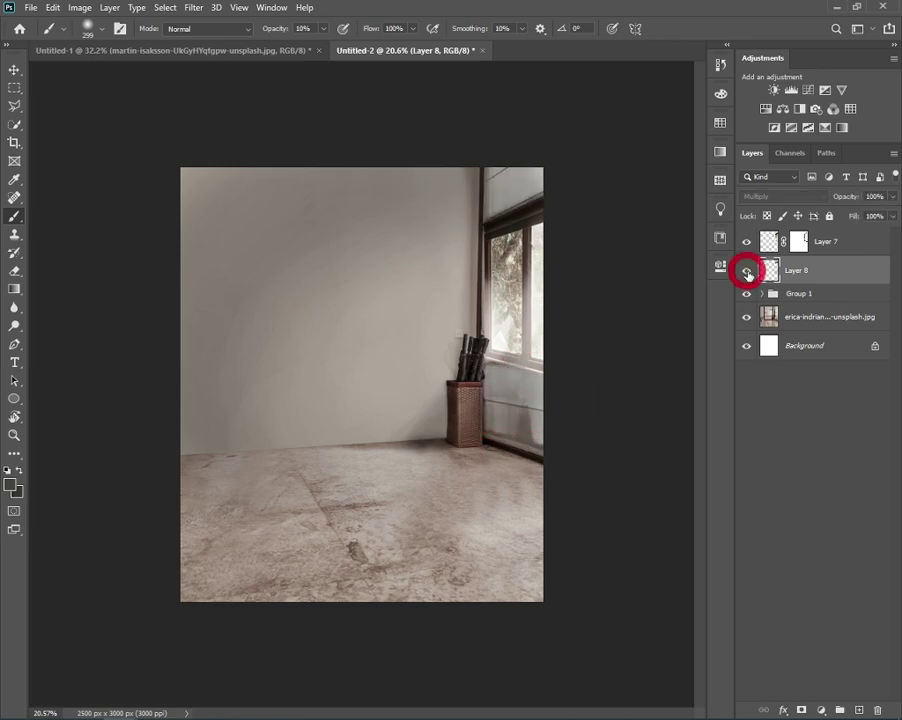
shift+click(839, 241)
key(ctrl+g)
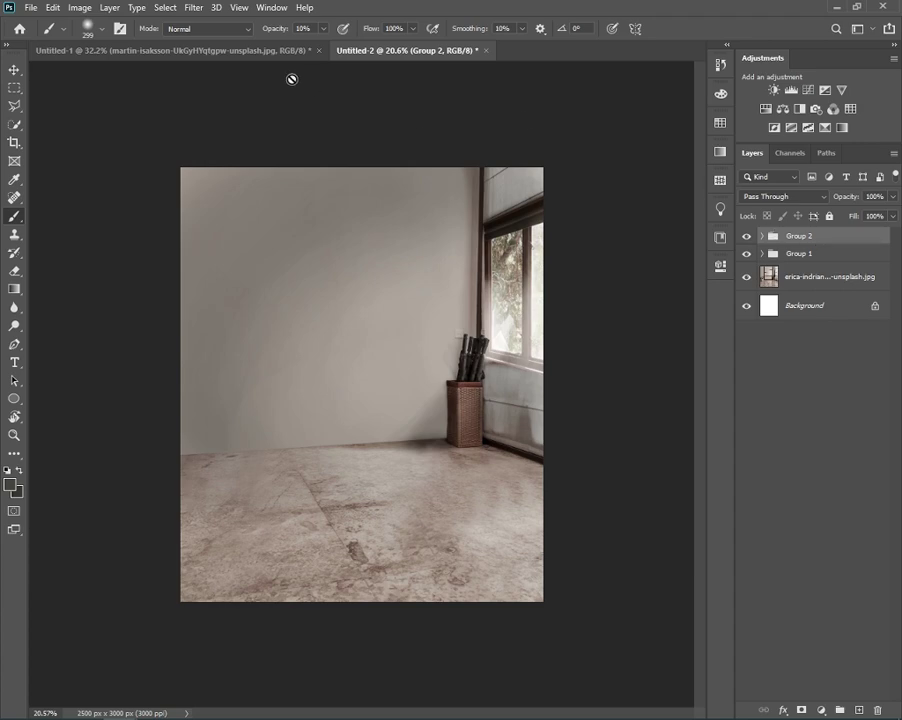
- Copy the masked table from table cut.psd and paste it into Untitled-2 as Layer 0 copy
click(250, 50)
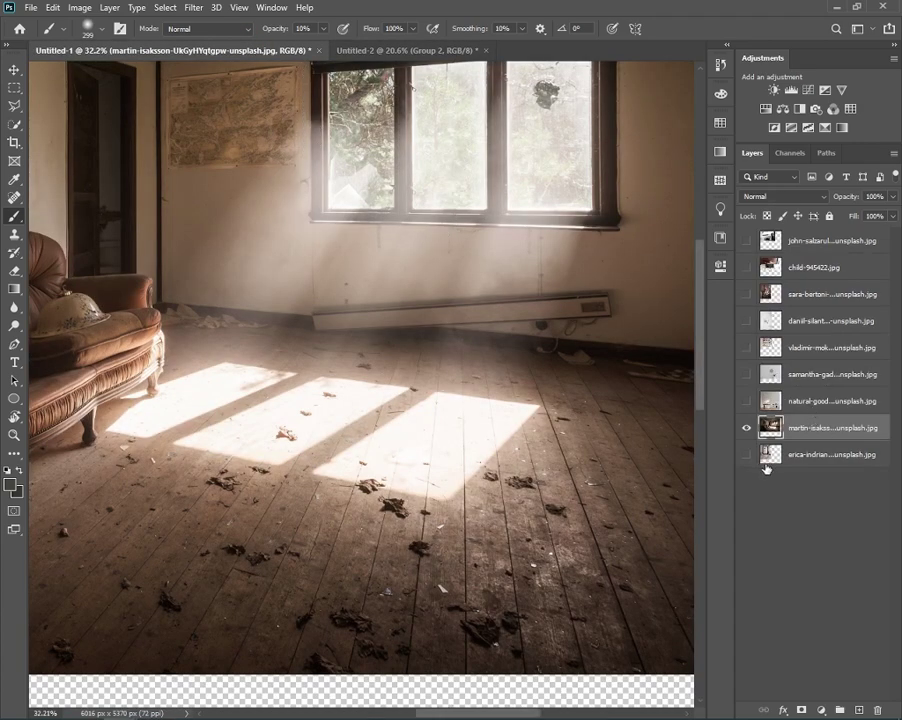
alt+click(748, 401)
scroll(546, 430, down, 3)
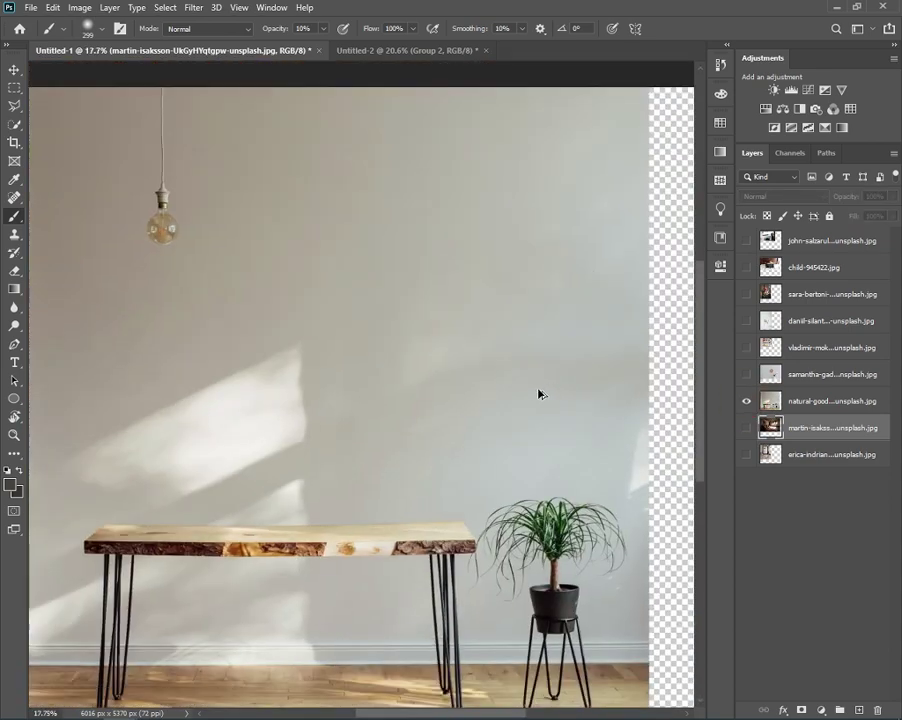
scroll(536, 390, down, 2)
key(v)
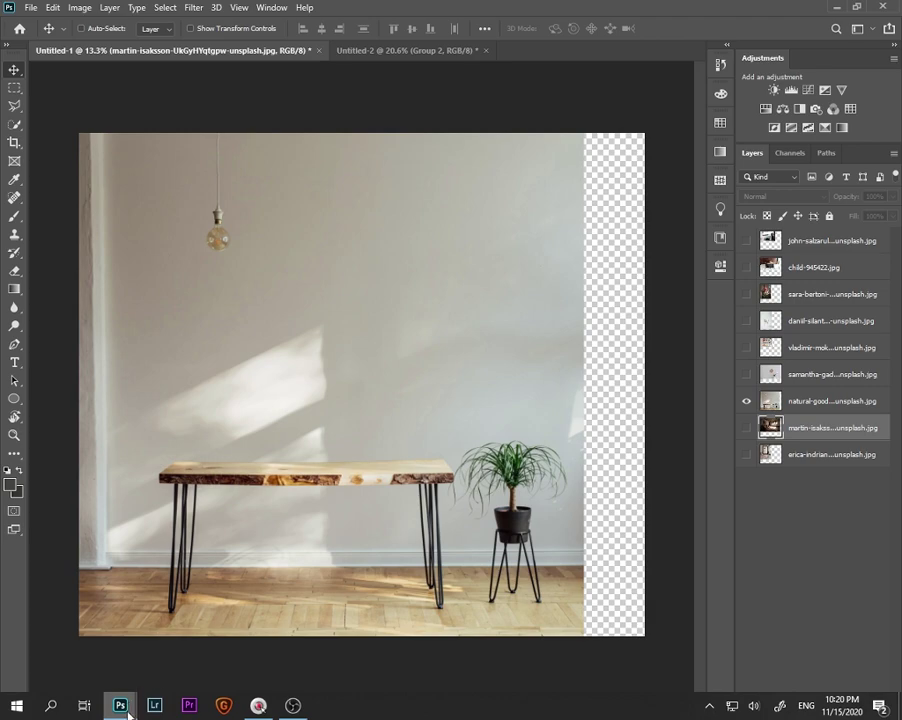
click(288, 648)
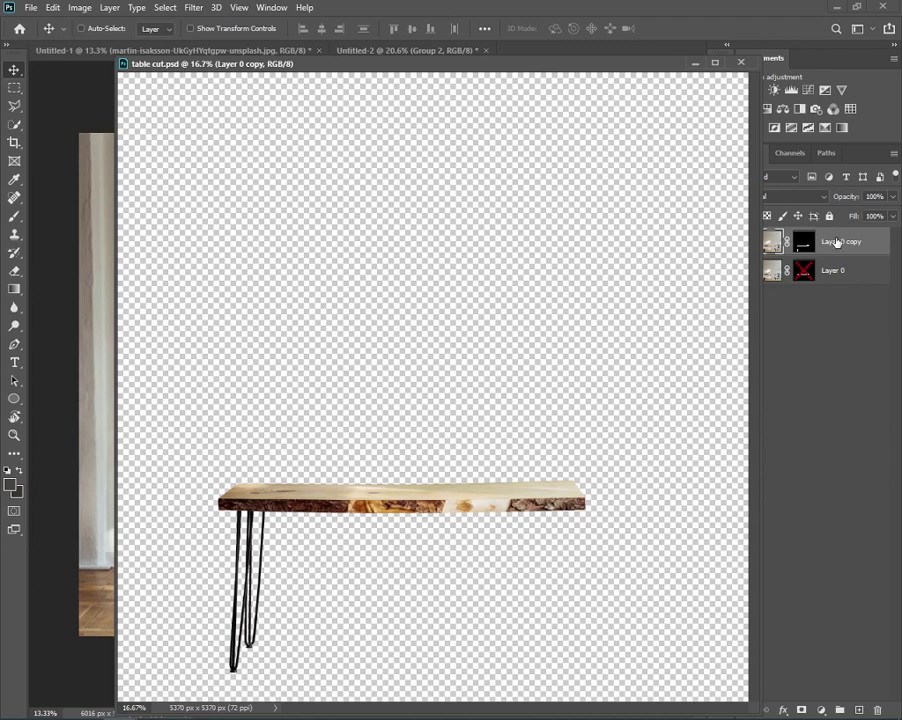
click(735, 66)
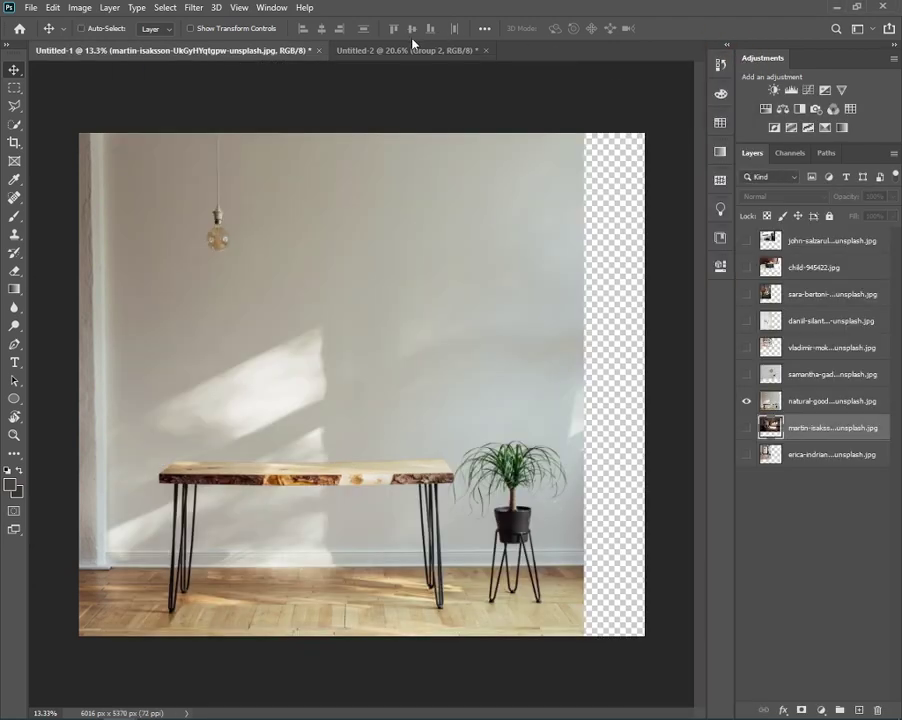
click(411, 50)
key(ctrl+v)
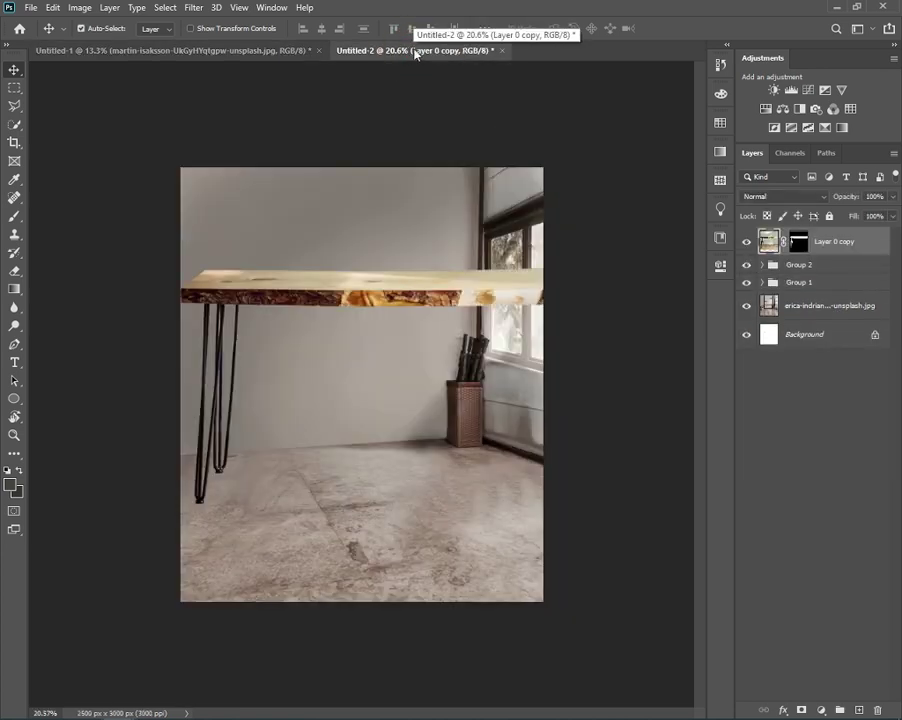
- Shrink the pasted table toward the floor and flip it horizontally
key(ctrl+t)
mouse_move(493, 340)
mouse_down()
mouse_move(508, 340)
mouse_move(406, 395)
mouse_up()
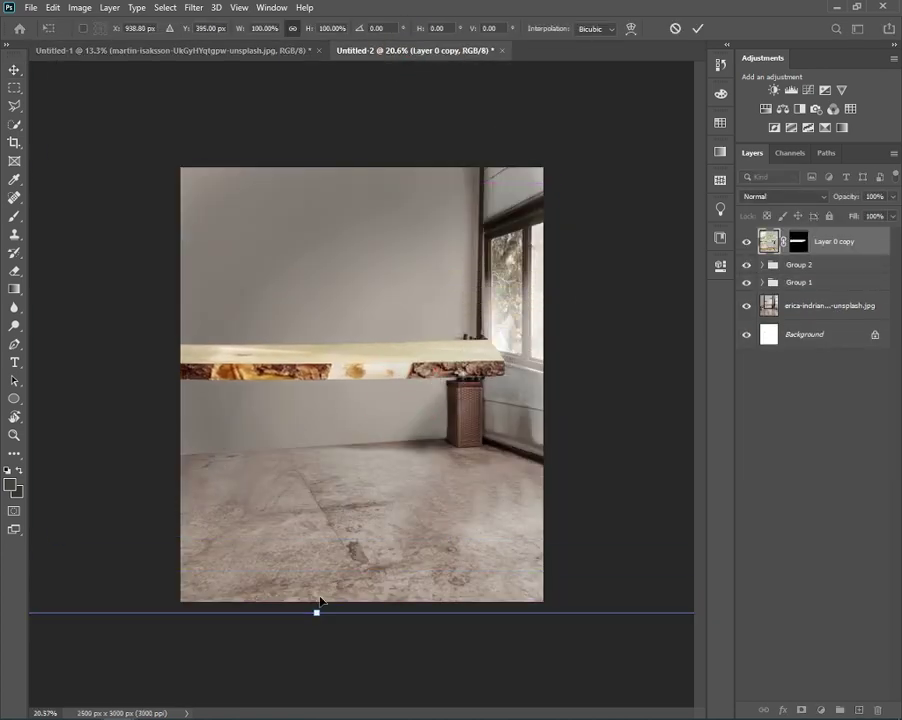
drag(315, 606, 354, 408)
drag(380, 186, 380, 374)
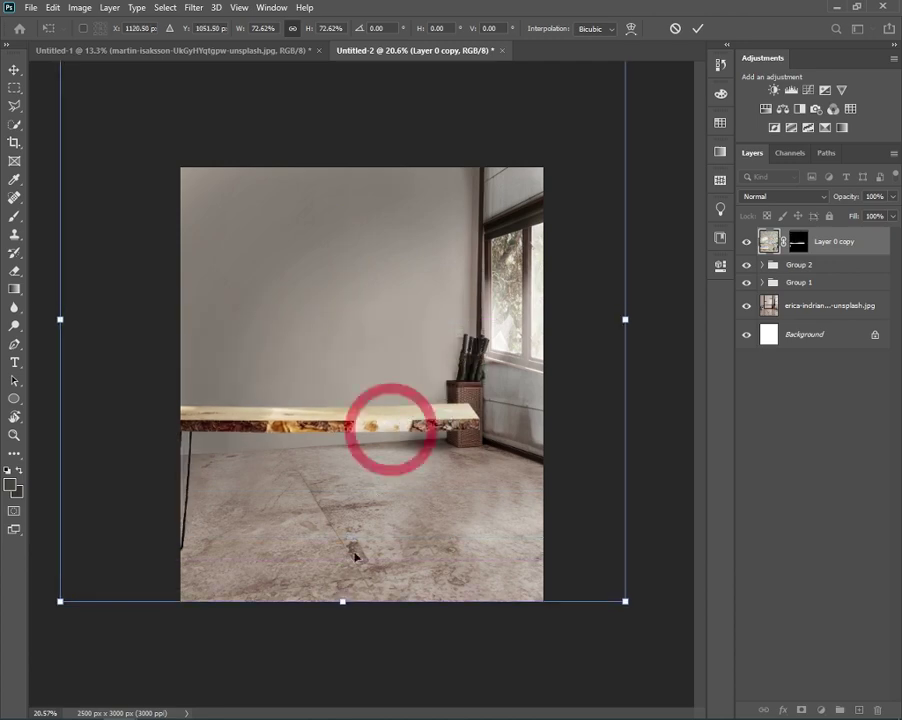
mouse_move(340, 596)
mouse_down()
mouse_move(343, 497)
mouse_move(361, 457)
mouse_up()
right_click(354, 440)
click(392, 589)
- Scale the flipped table to 36.68% and set it on the floor at the room's left edge
drag(407, 282, 378, 390)
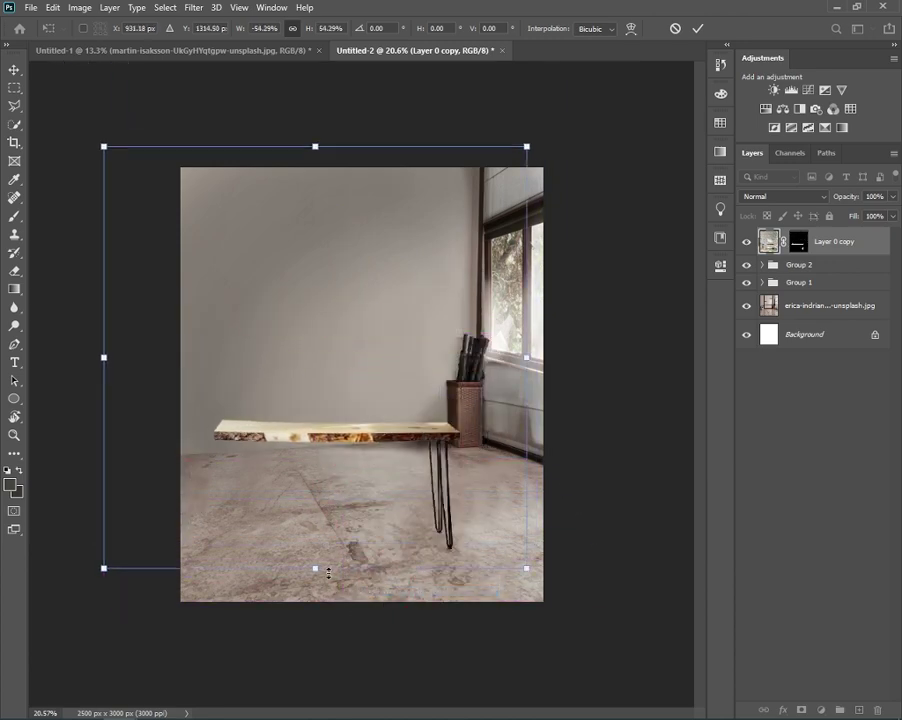
drag(313, 566, 312, 548)
drag(506, 372, 314, 322)
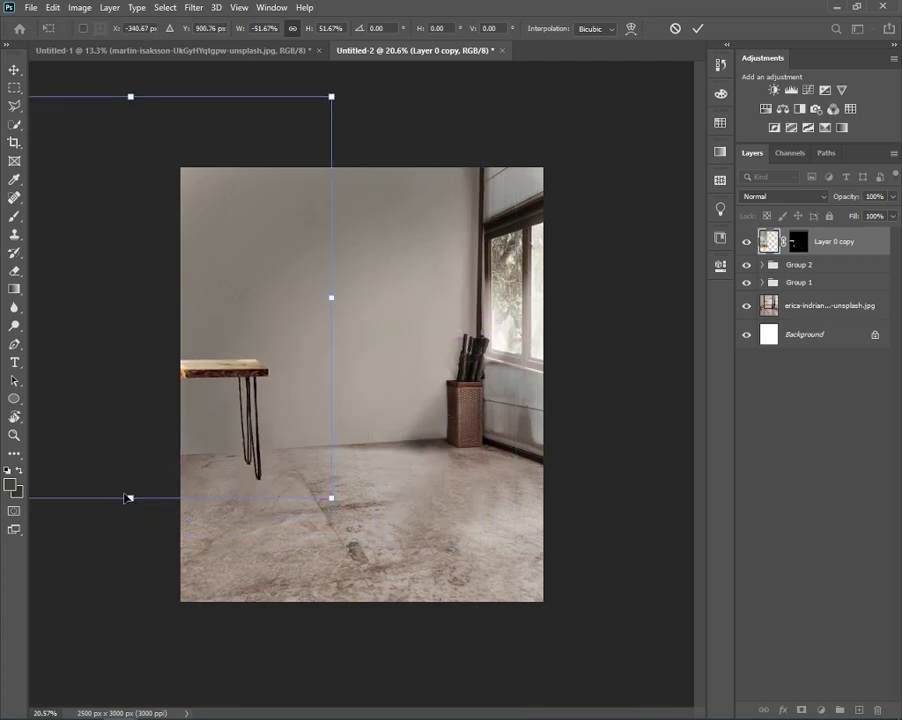
mouse_move(130, 497)
mouse_down()
mouse_move(168, 366)
mouse_move(168, 400)
mouse_up()
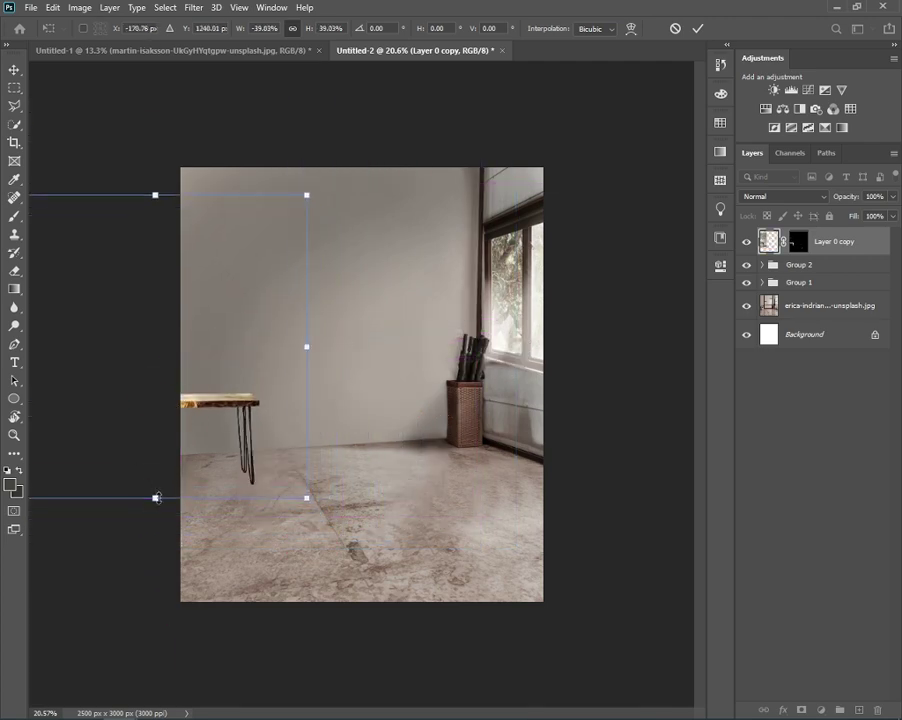
drag(154, 494, 154, 476)
drag(244, 403, 246, 404)
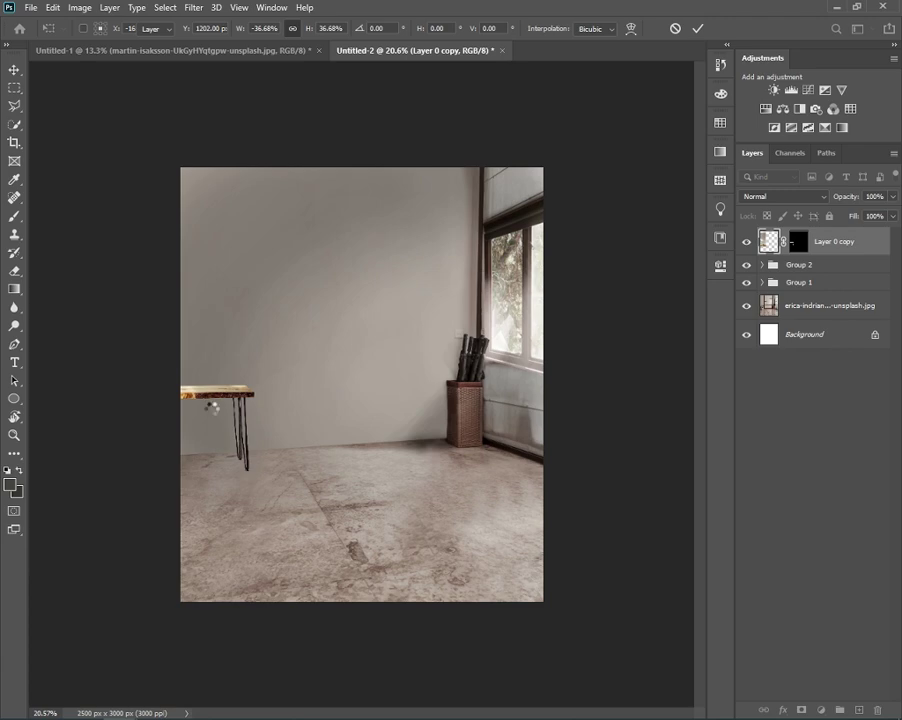
key(Return)
scroll(204, 415, up, 5)
scroll(195, 440, up, 2)
- Add a new Layer 9 clipped to the table layer
drag(188, 455, 420, 380)
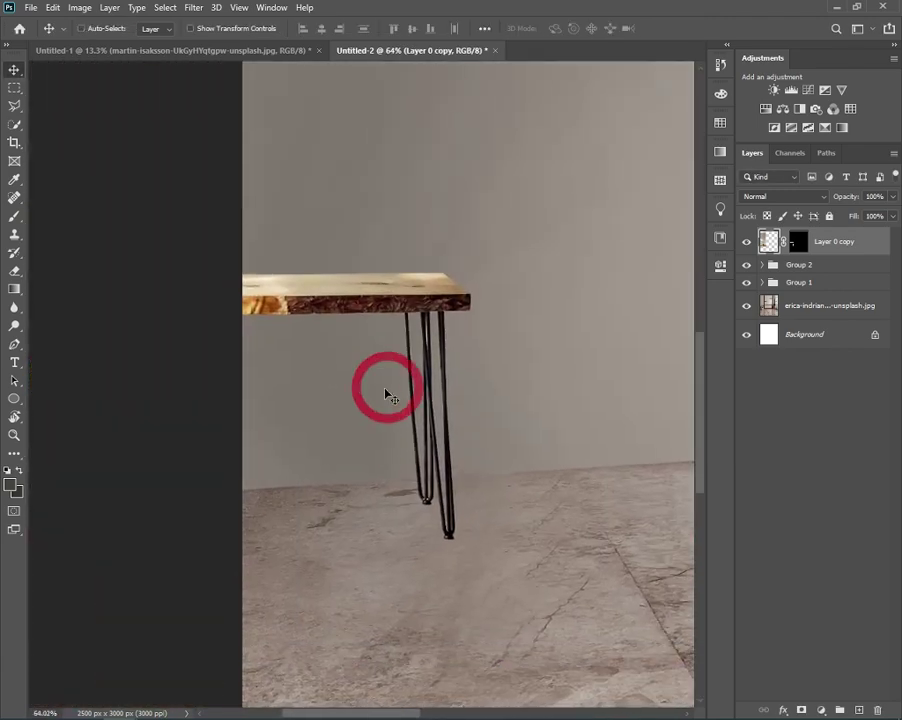
drag(358, 356, 367, 357)
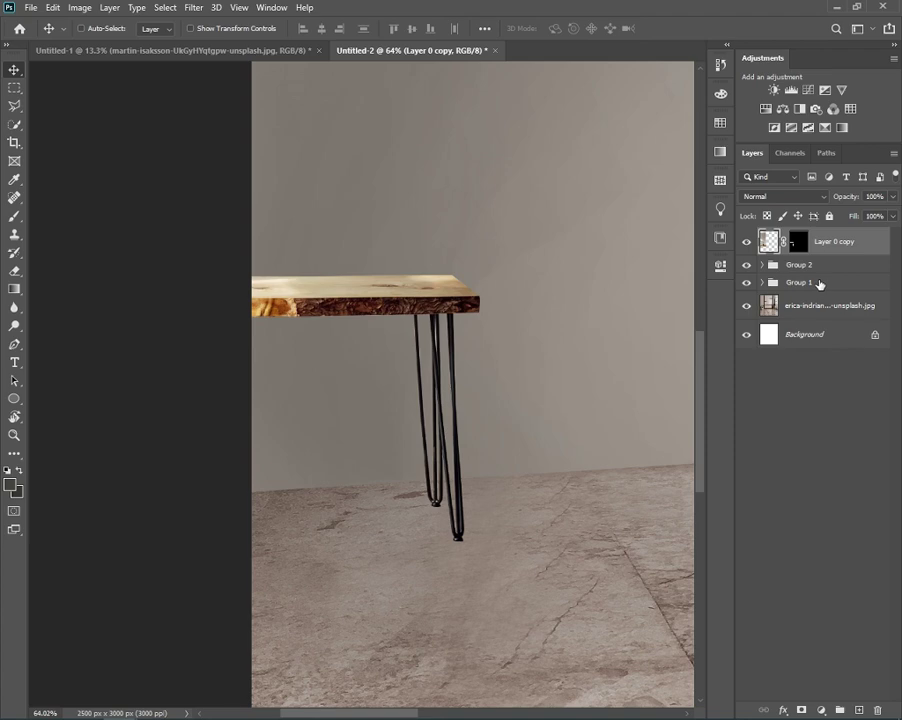
click(859, 710)
key(ctrl)
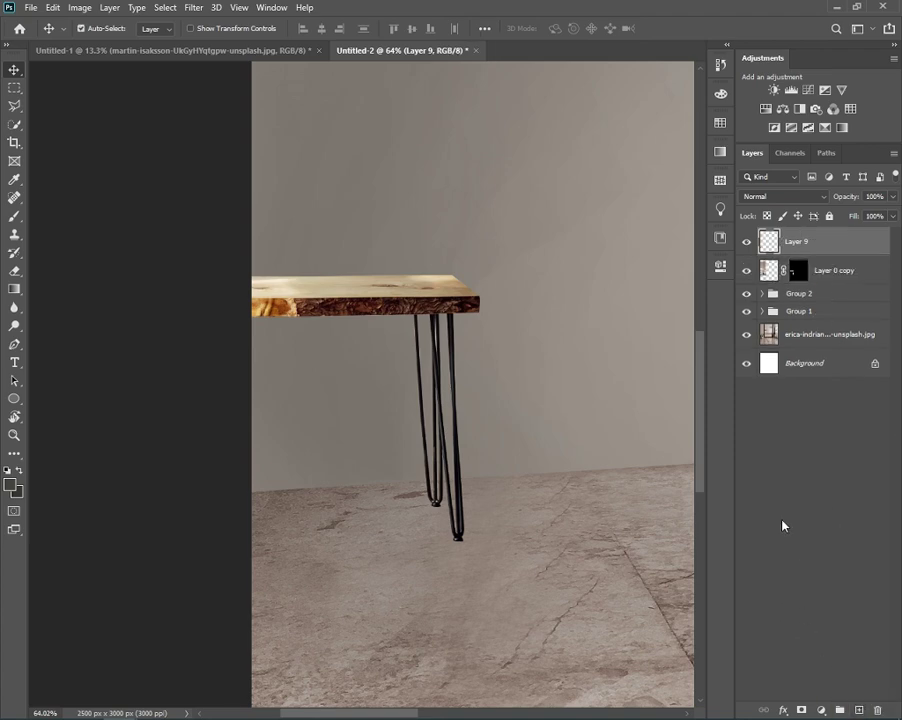
key(ctrl+alt+g)
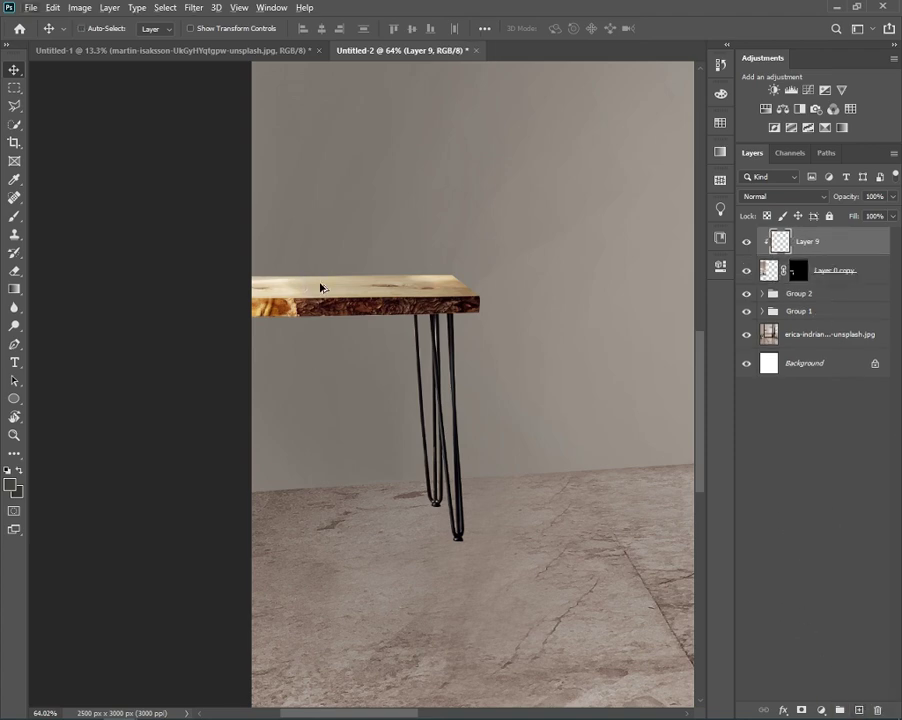
key(b)
- Pick a darker brown from the tabletop and set Layer 9 to Multiply
alt+click(340, 282)
click(11, 484)
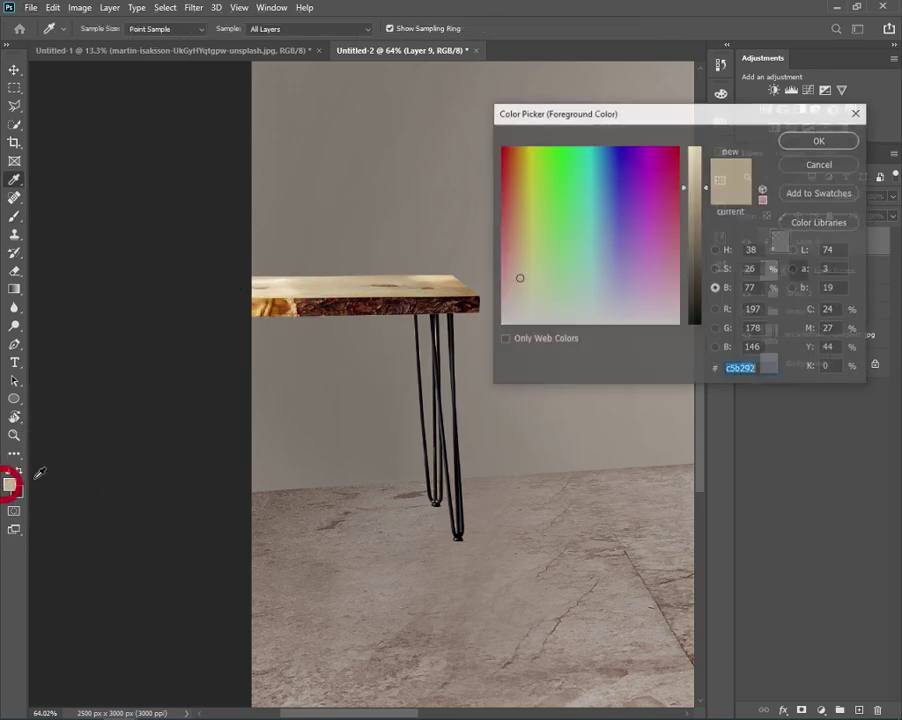
drag(690, 187, 690, 281)
click(818, 140)
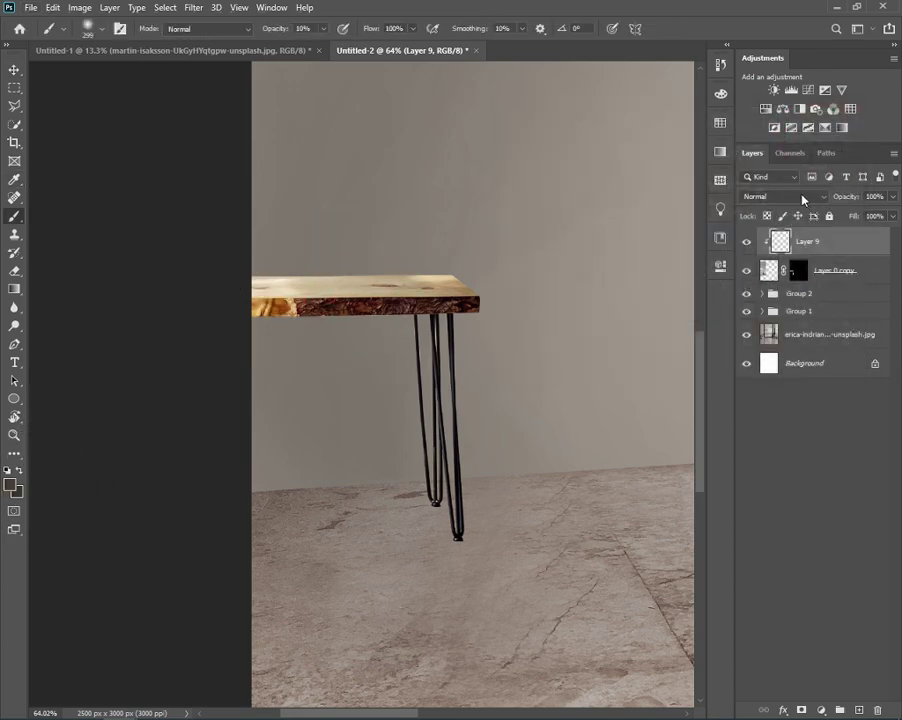
click(802, 197)
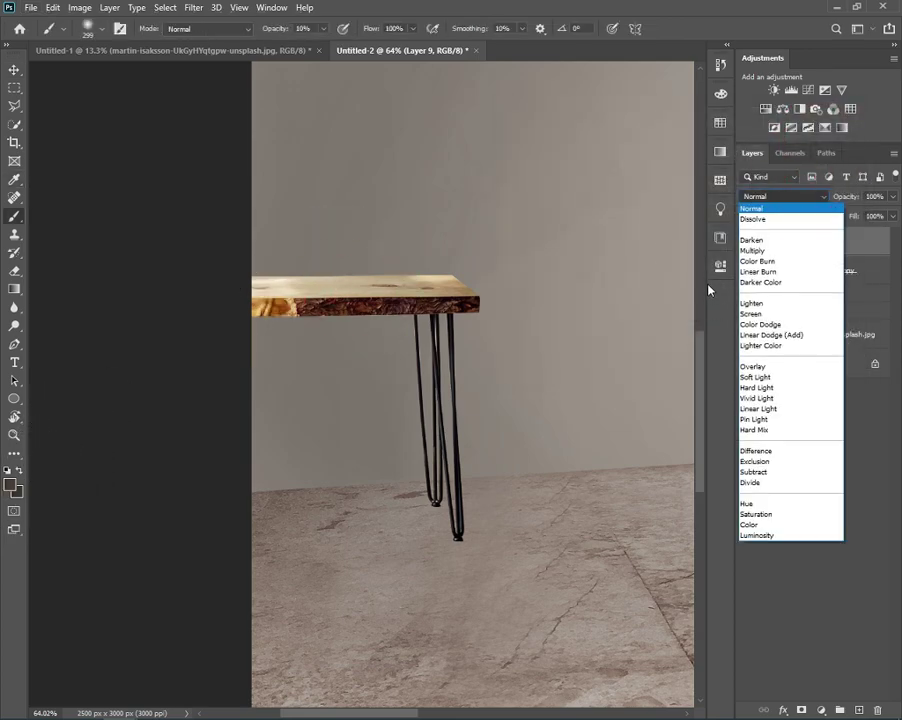
click(709, 290)
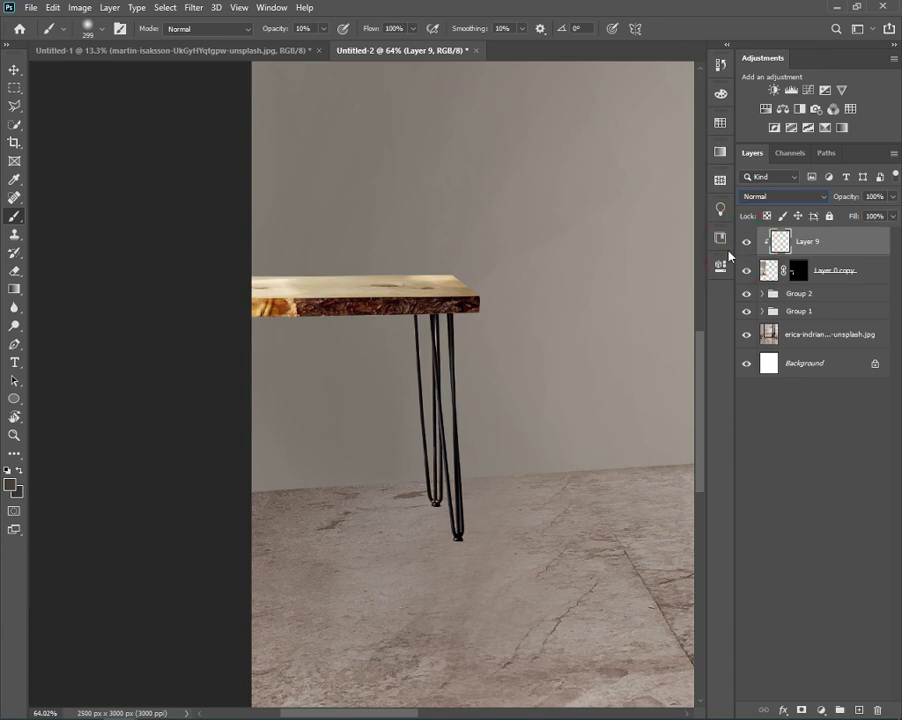
click(785, 197)
click(756, 251)
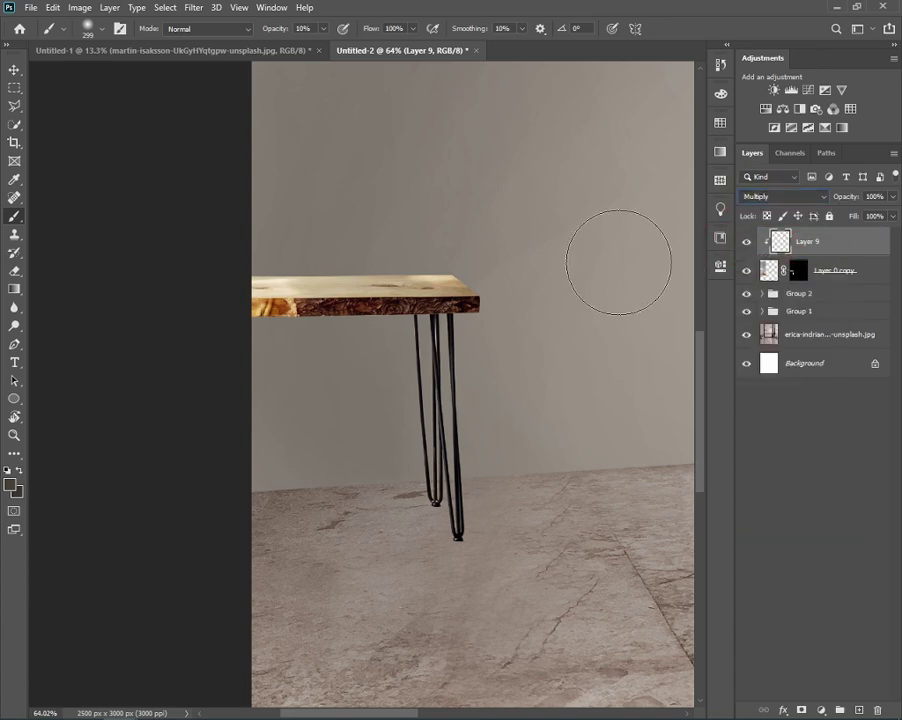
- Shade the tabletop's left end with a 59–71 px soft brush, sampling tabletop browns
drag(309, 282, 302, 286)
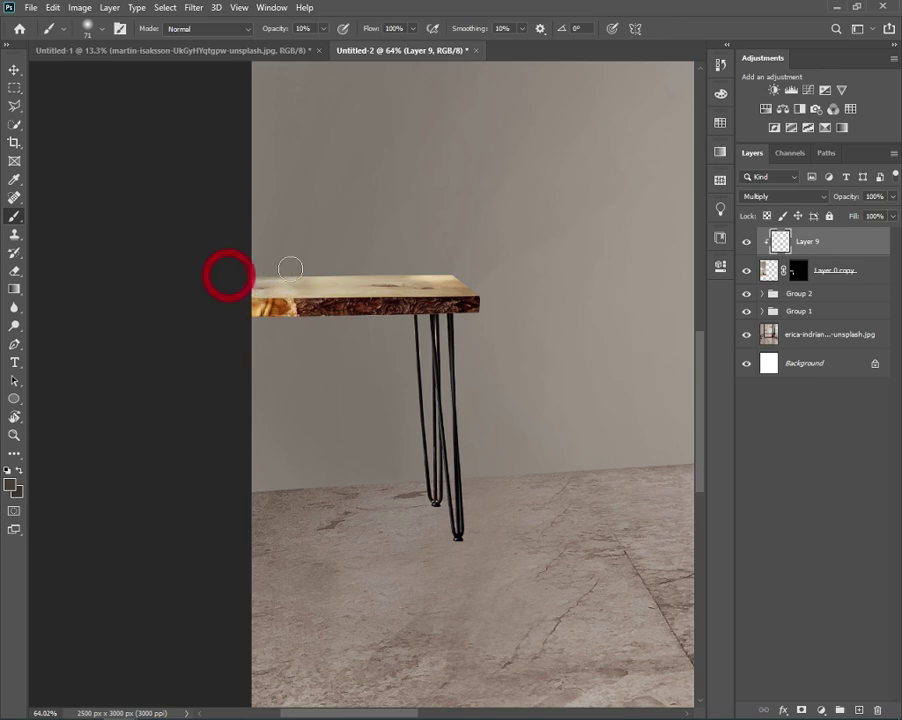
drag(286, 288, 316, 287)
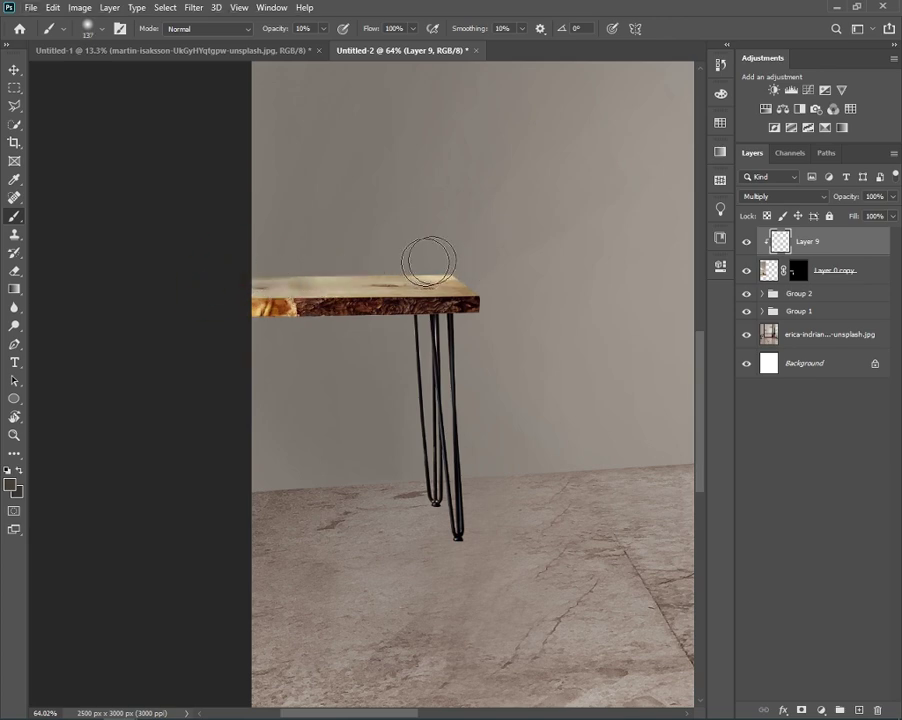
drag(466, 256, 457, 266)
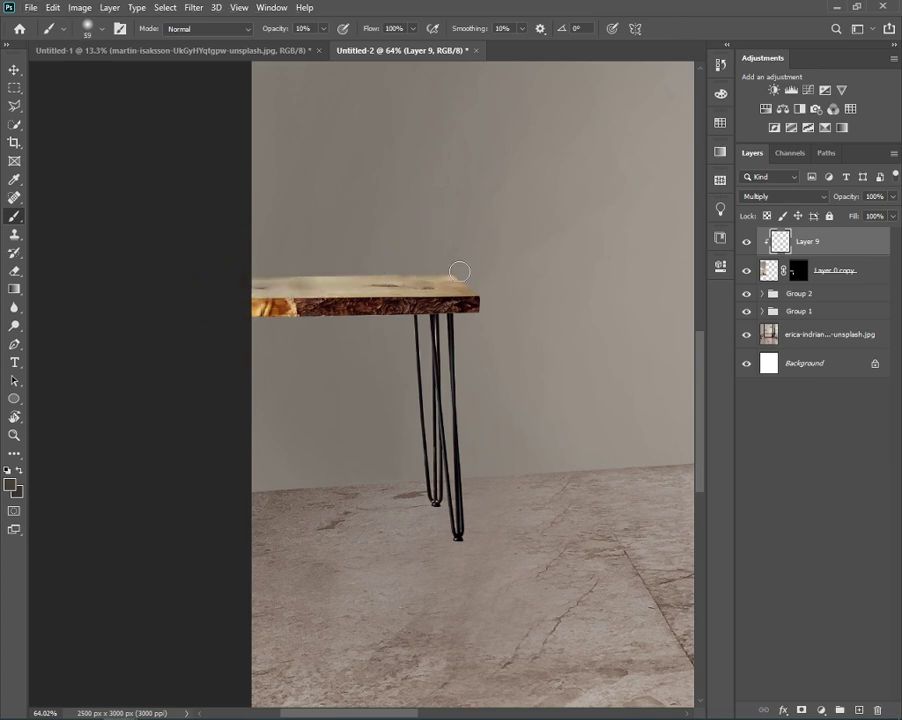
alt+click(262, 308)
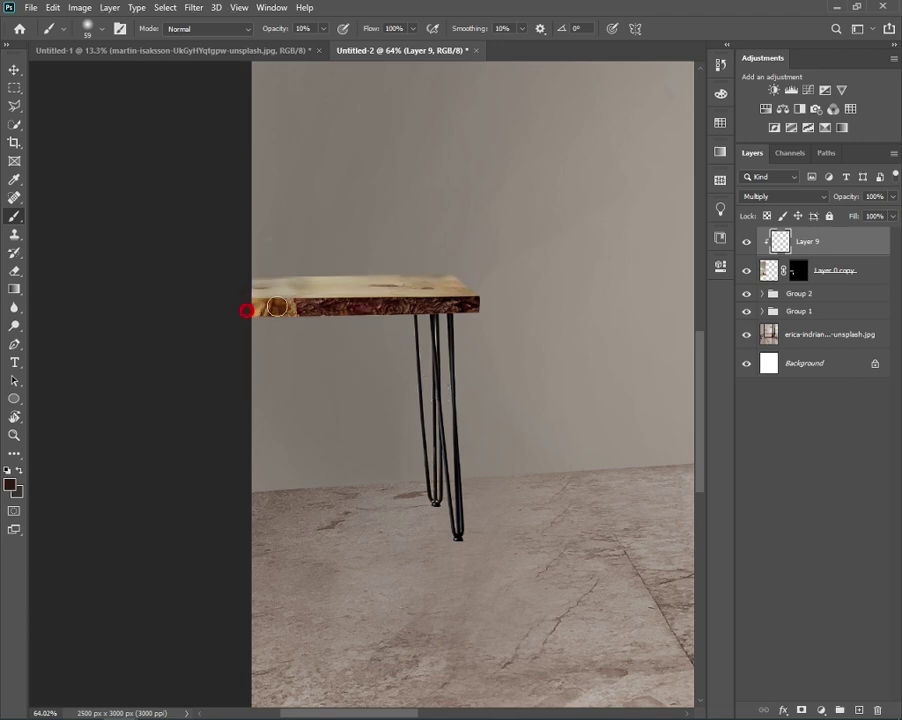
alt+click(348, 303)
scroll(413, 294, down, 3)
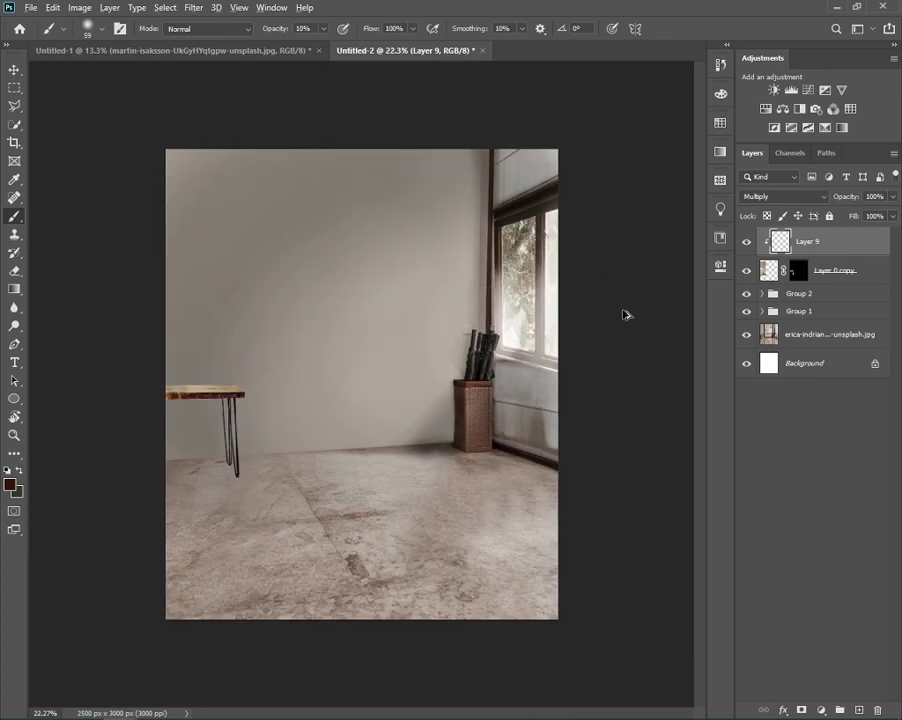
scroll(346, 444, up, 3)
- Zoom in on the table legs, sample a colour there, and select Layer 0 copy
drag(136, 532, 390, 456)
drag(271, 485, 294, 484)
alt+click(256, 461)
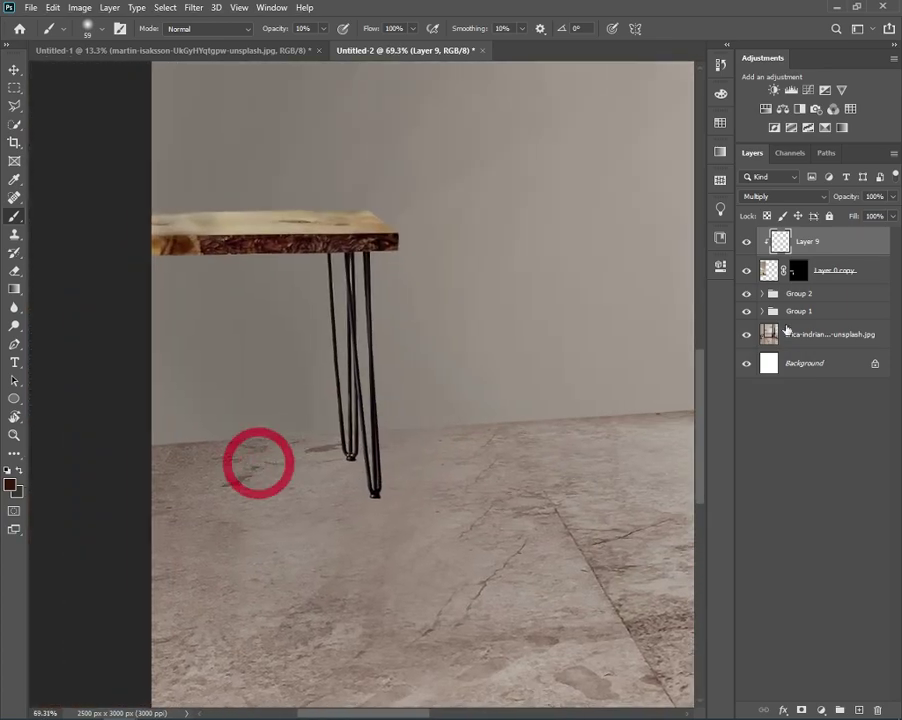
click(840, 275)
click(858, 710)
key(ctrl+z)
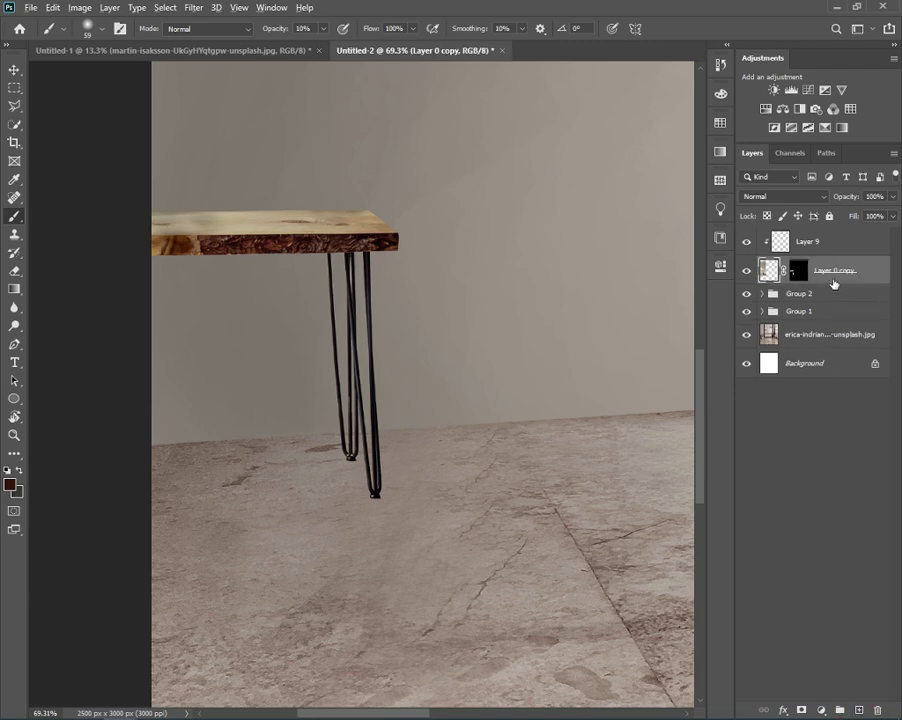
- Add Layer 10 below the table, set a 116 px brush, and pick a darkened floor colour
ctrl+click(860, 710)
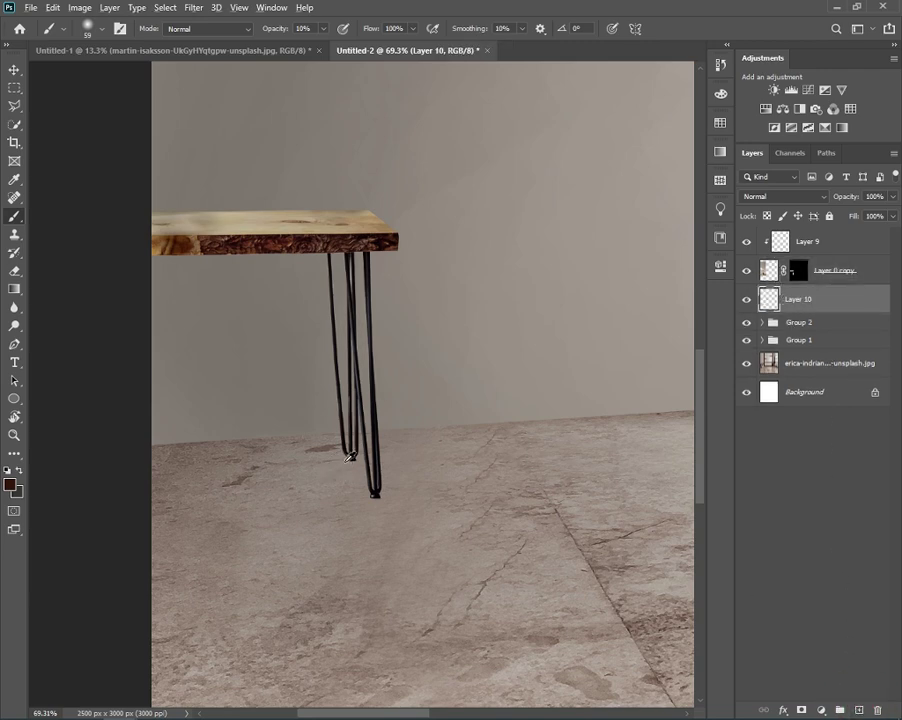
drag(349, 458, 347, 463)
right_click(338, 456)
key(i)
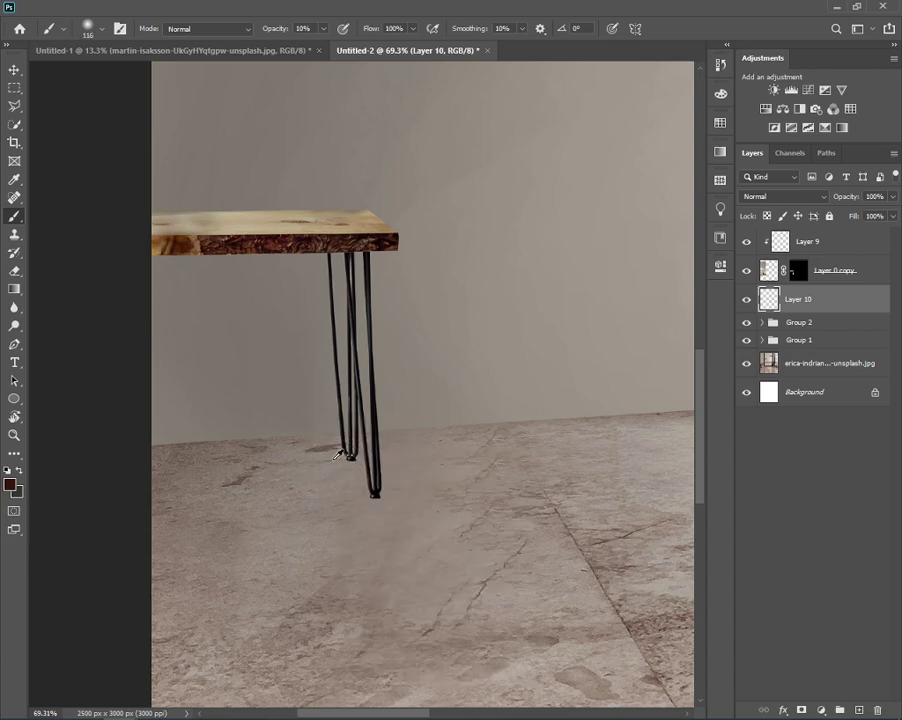
click(340, 458)
click(10, 485)
drag(694, 245, 694, 282)
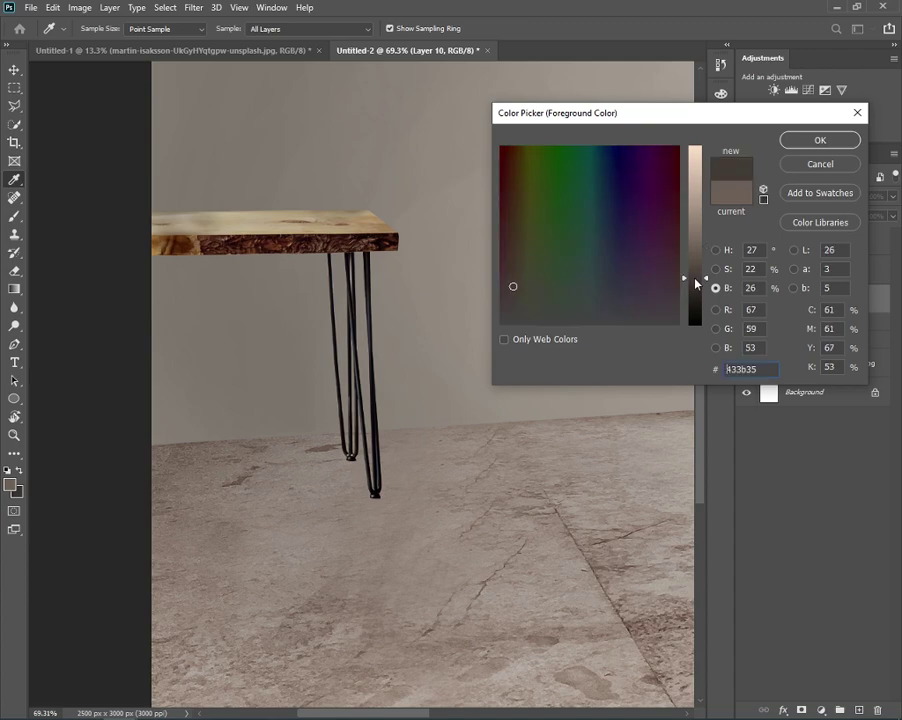
click(817, 140)
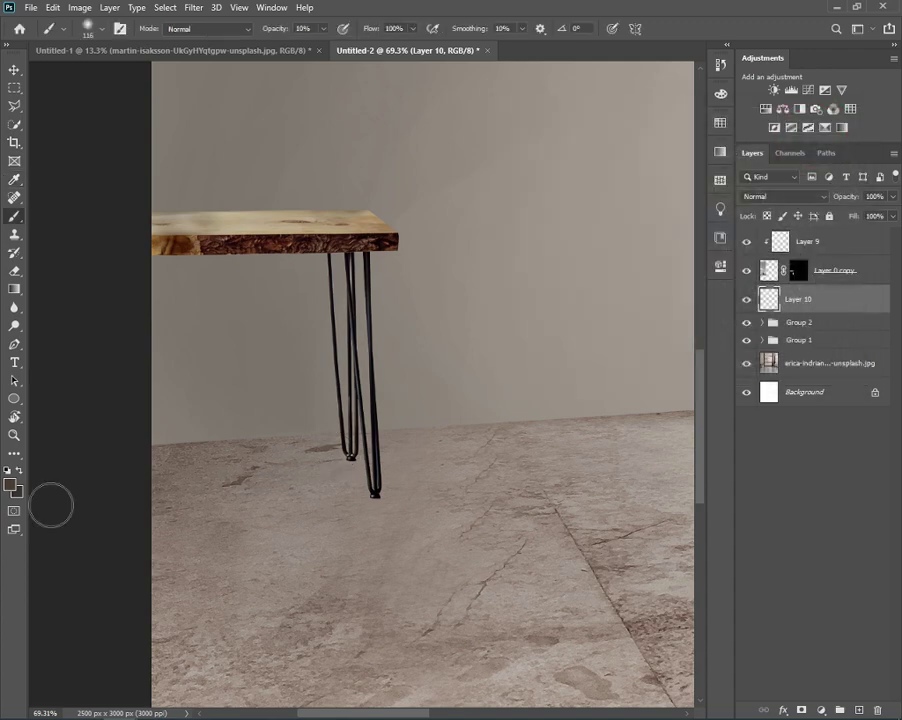
- Paint soft dark shadows on Layer 10 beside the leg base and under the table
click(326, 451)
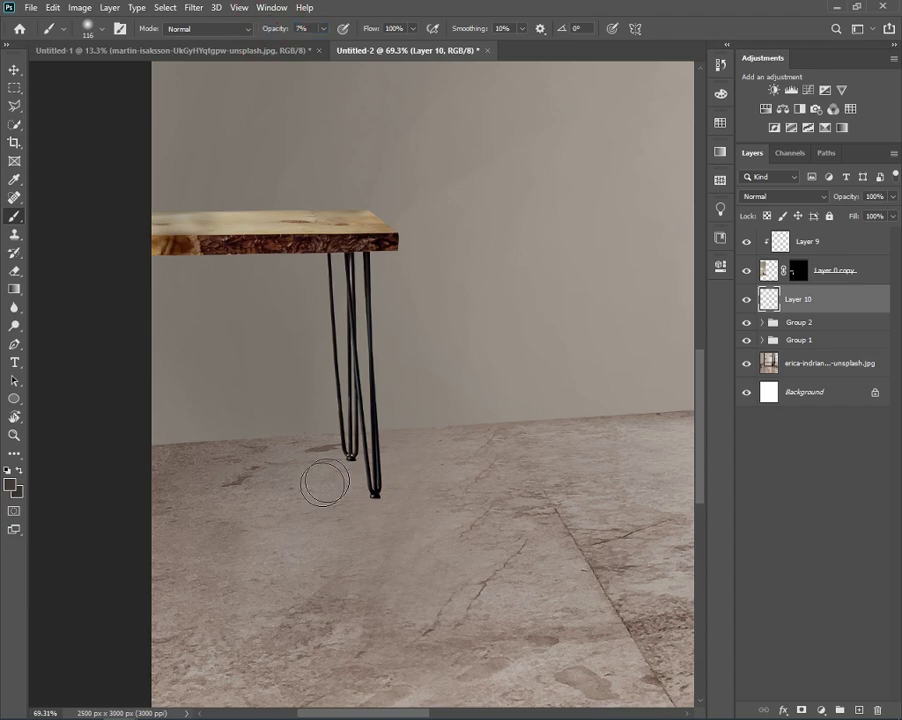
right_click(348, 455)
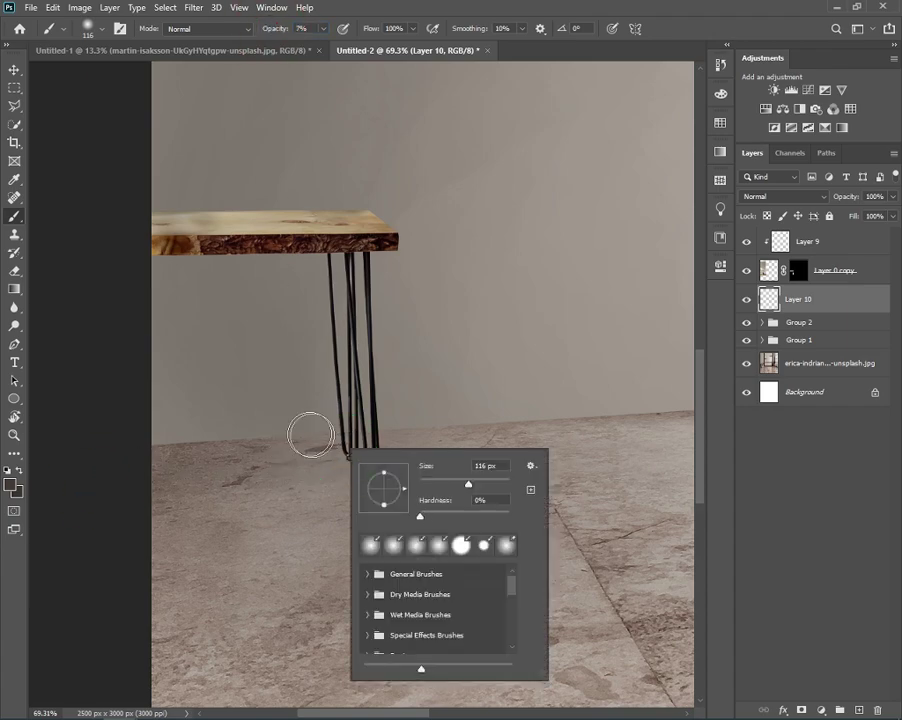
click(332, 459)
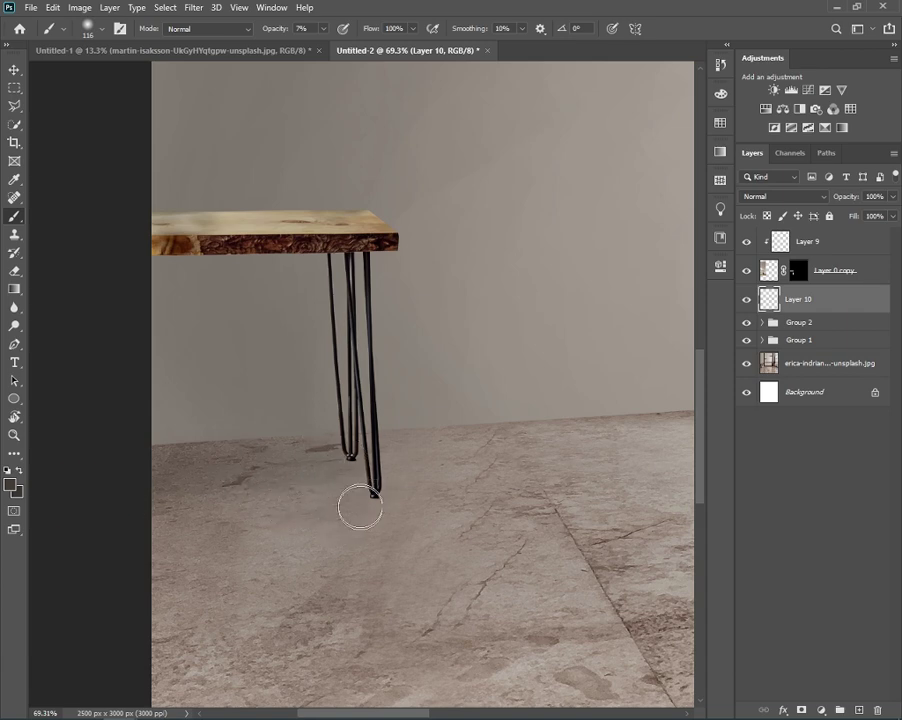
click(75, 495)
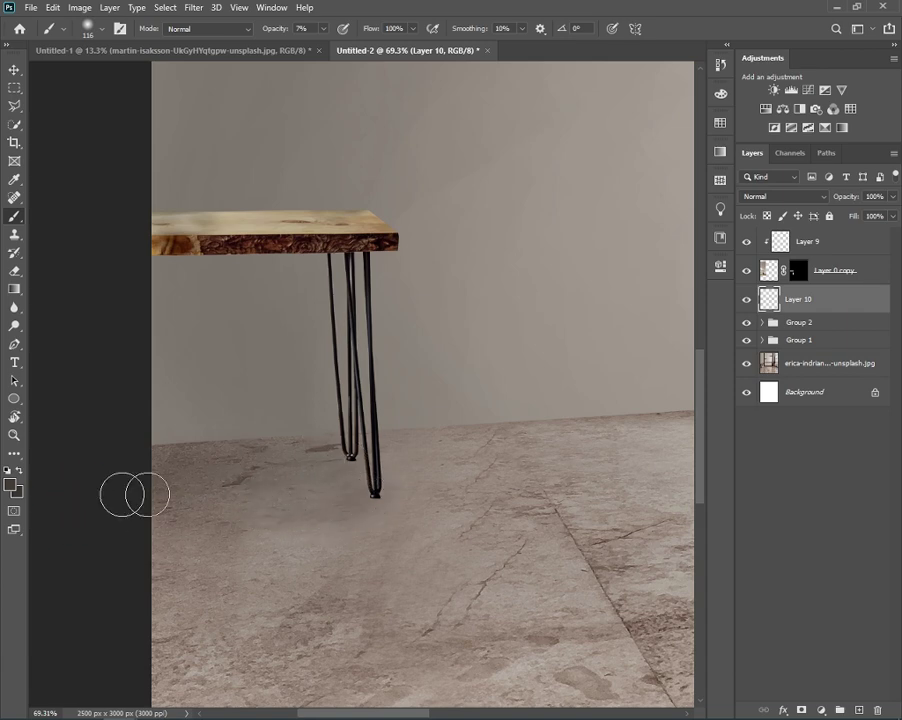
click(117, 500)
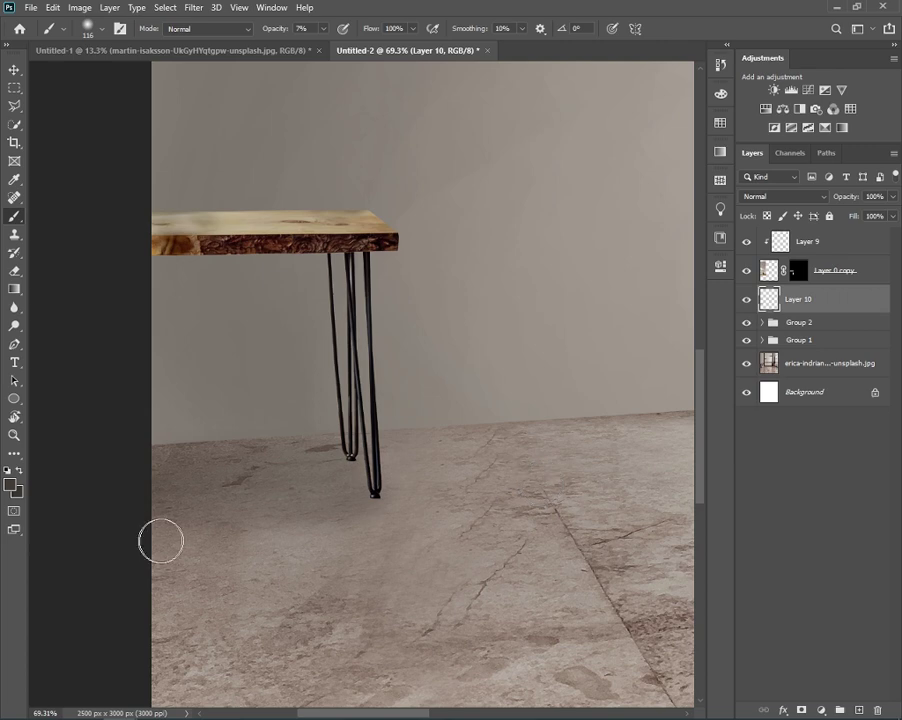
click(115, 523)
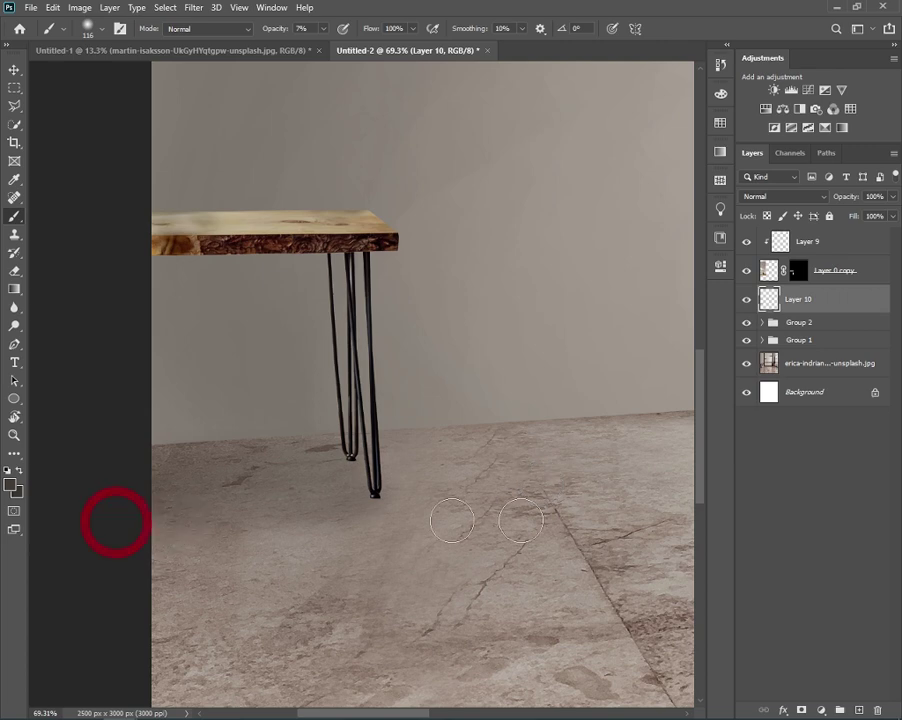
- On new Layer 11, paint a faint floor shadow at left with a 59 px brush
click(858, 710)
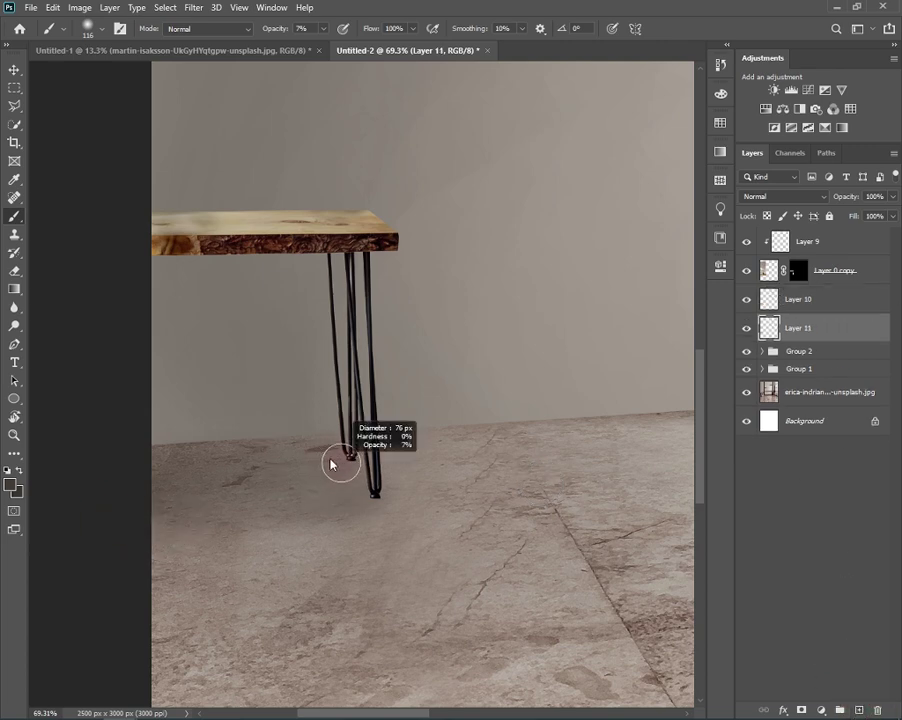
drag(331, 464, 344, 459)
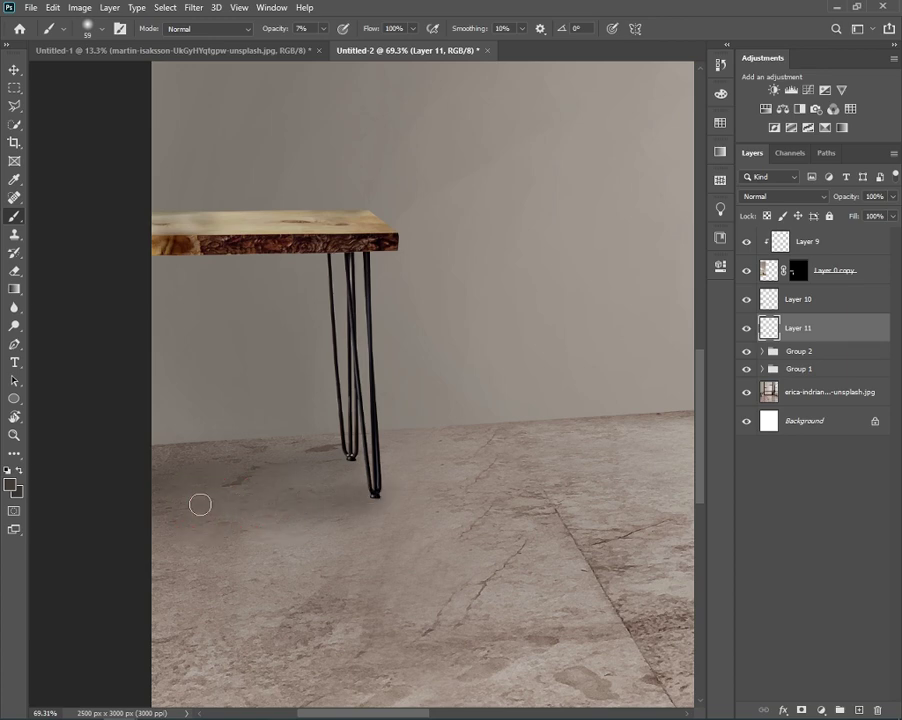
drag(110, 500, 257, 471)
- Add Layer 12 with a 24 px brush and fit the whole room in view
click(858, 710)
drag(346, 458, 330, 458)
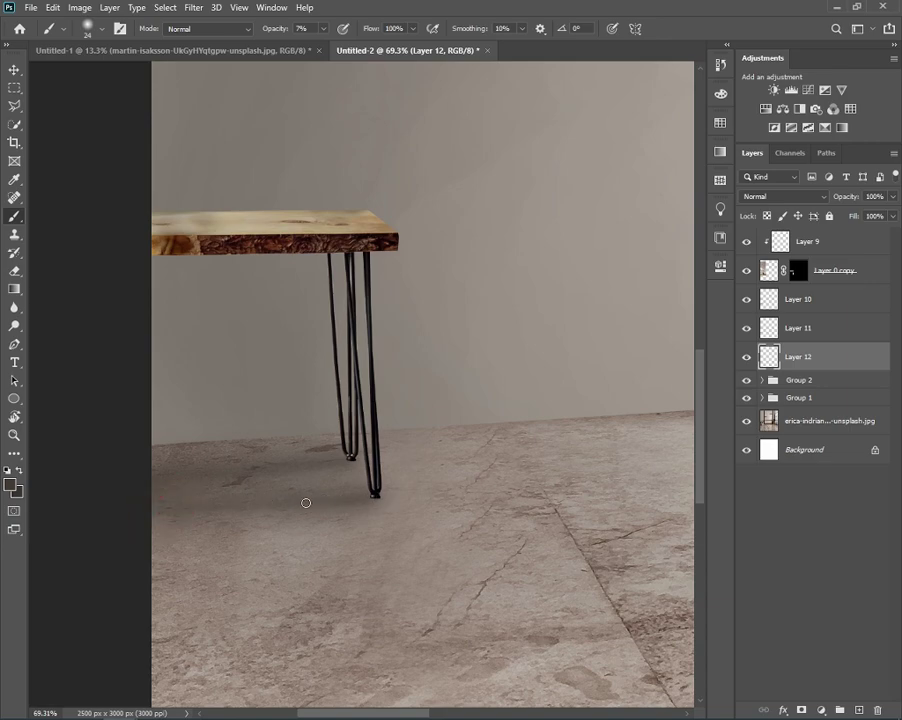
key(ctrl+0)
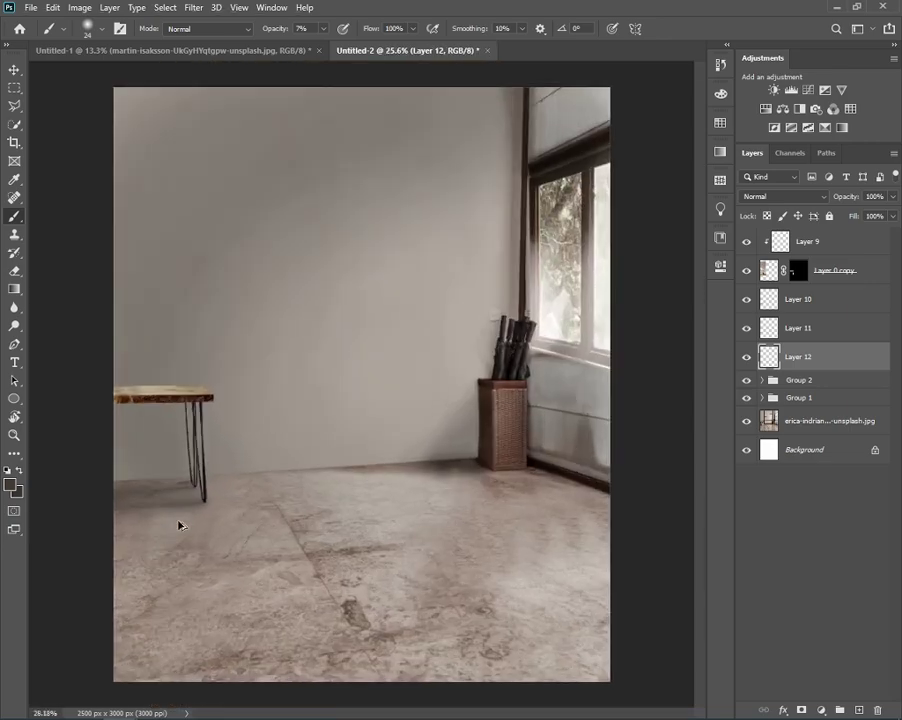
scroll(180, 515, up, 4)
scroll(200, 460, up, 2)
scroll(260, 465, down, 2)
scroll(315, 480, down, 2)
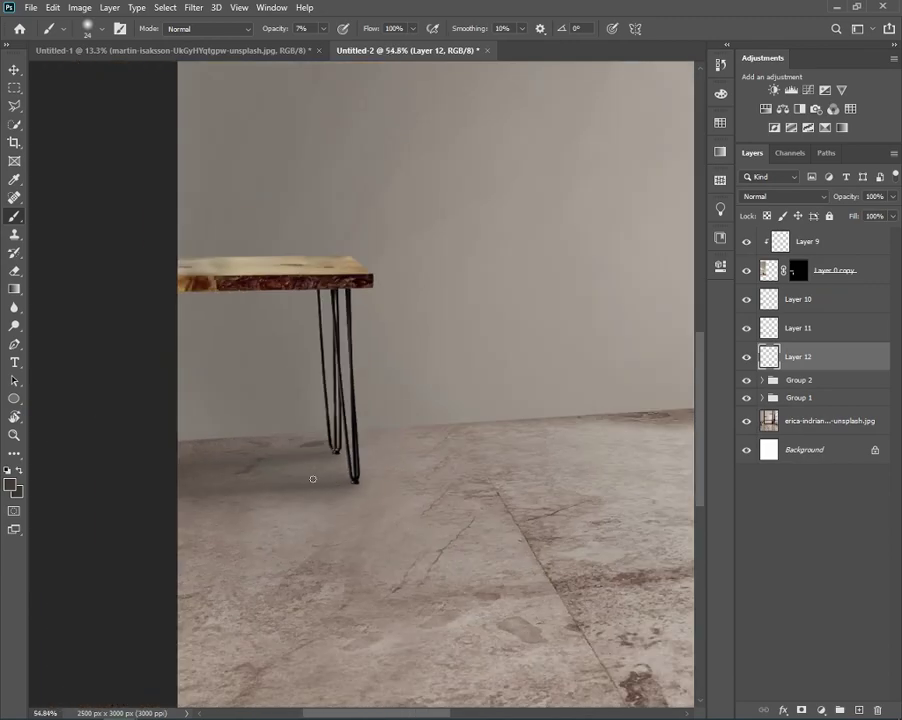
- Add white layer masks to Layers 12, 11 and 10, targeting Layer 10's mask
click(805, 710)
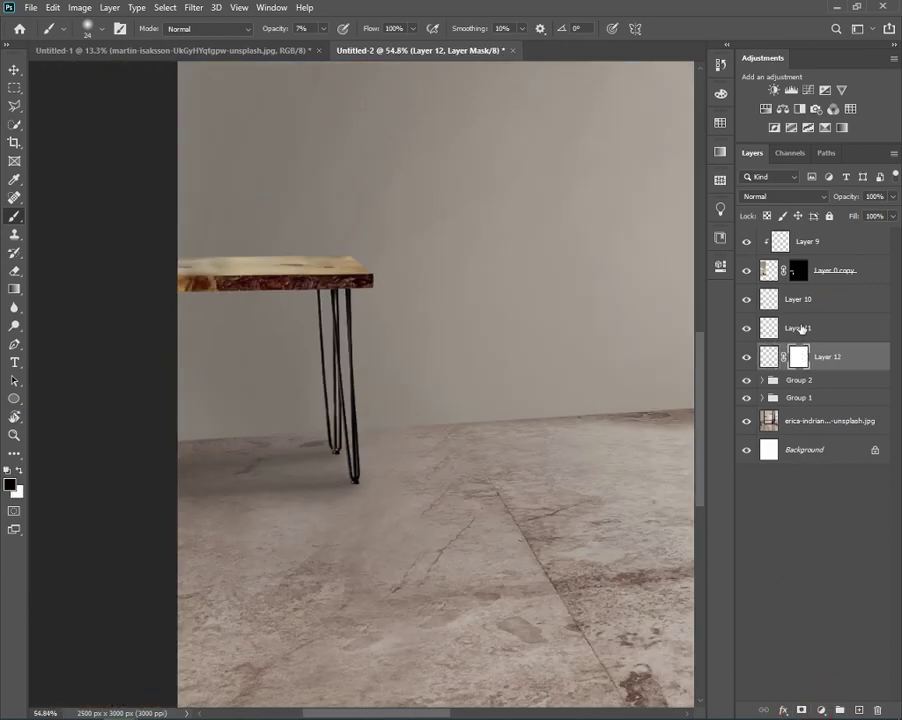
key(alt+bracketright)
click(805, 710)
key(alt+bracketright)
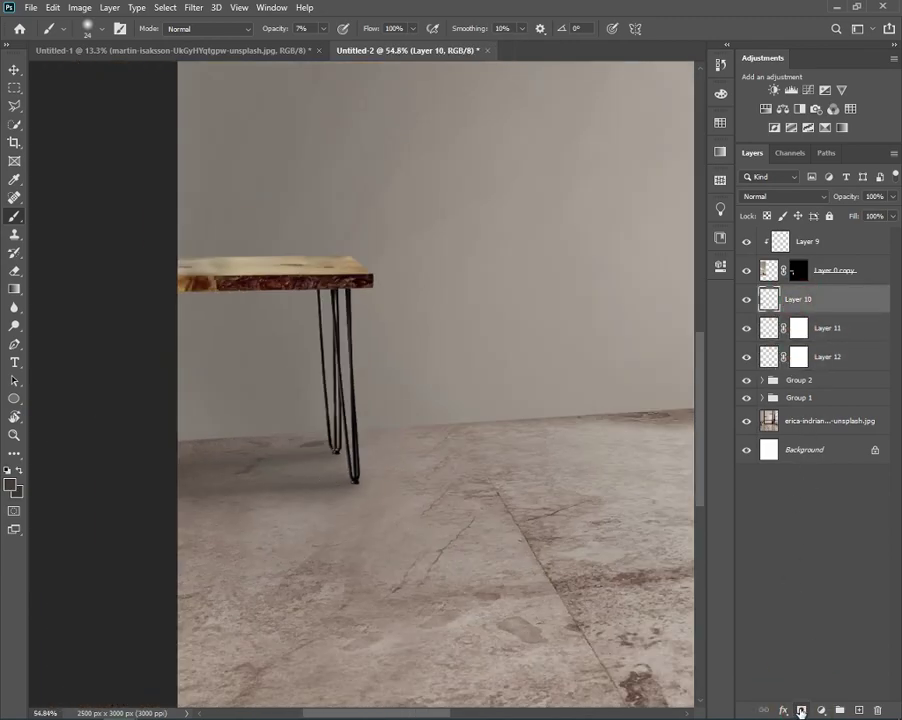
click(800, 712)
click(746, 299)
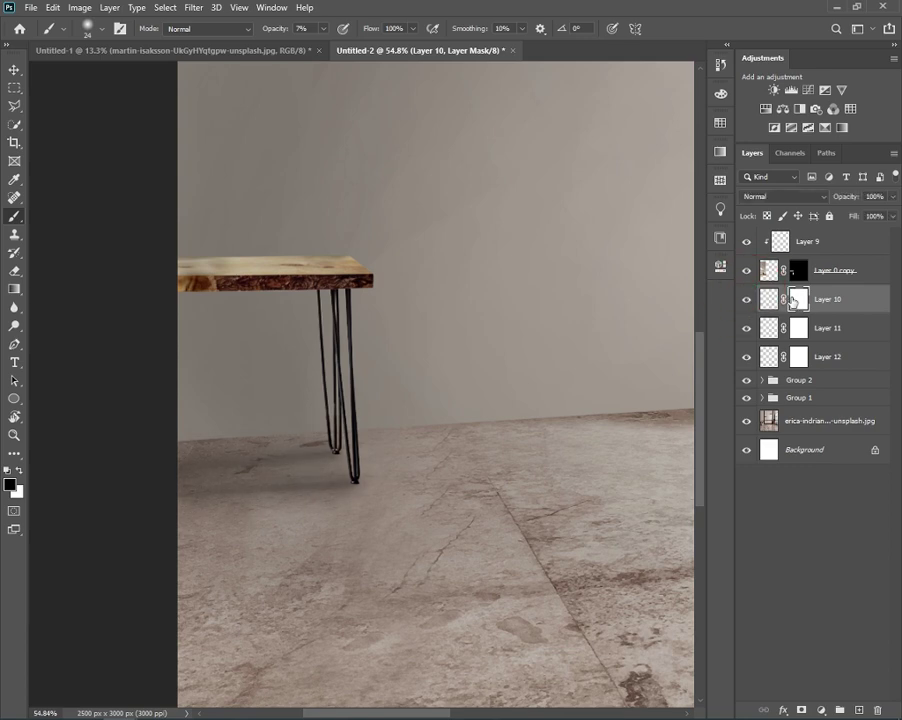
- Resize the mask brush on Layer 10 between 16 px and 163 px
drag(273, 527, 296, 526)
alt+scroll(327, 477, up, 3)
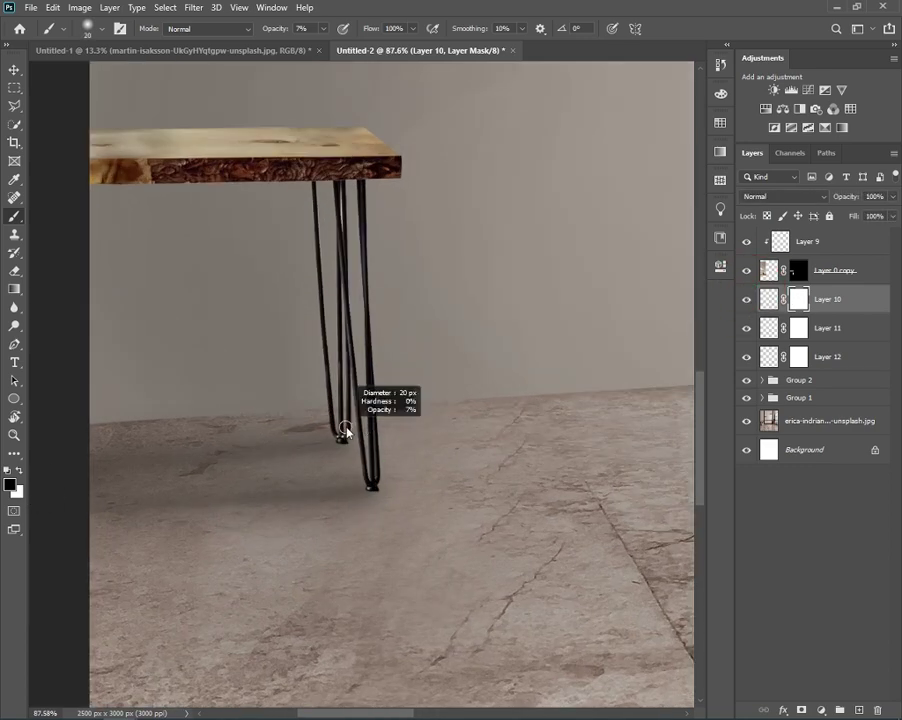
alt+right_click(416, 352)
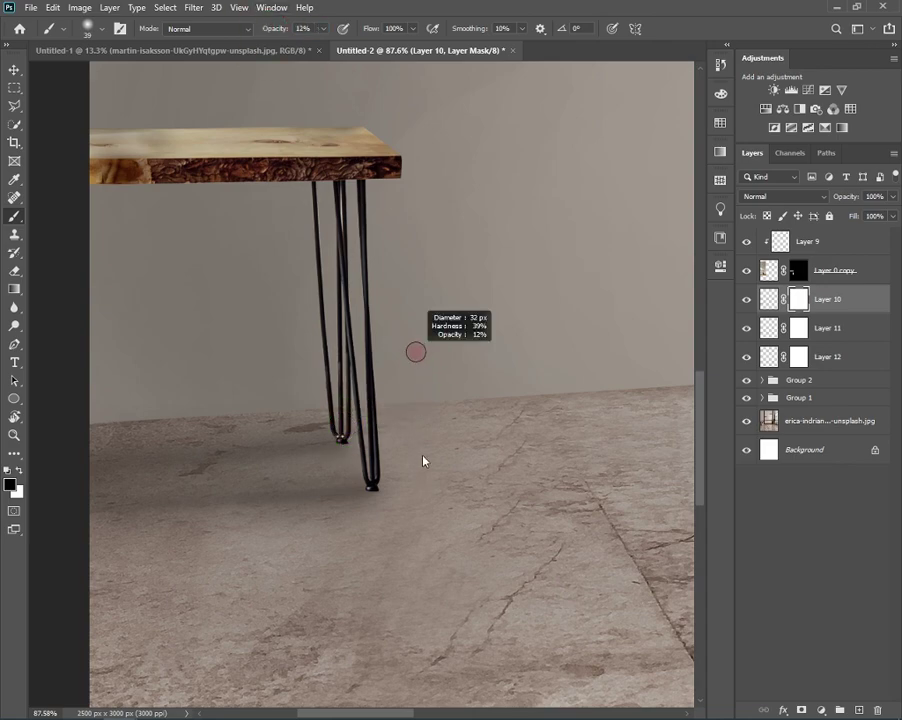
drag(416, 352, 411, 436)
scroll(358, 442, up, 3)
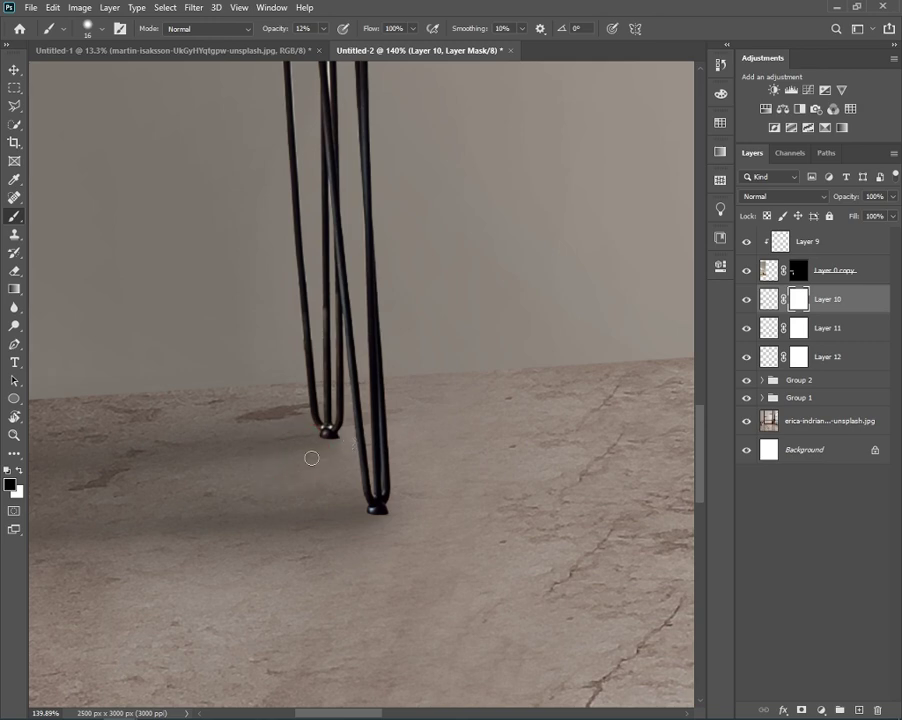
alt+scroll(310, 457, down, 3)
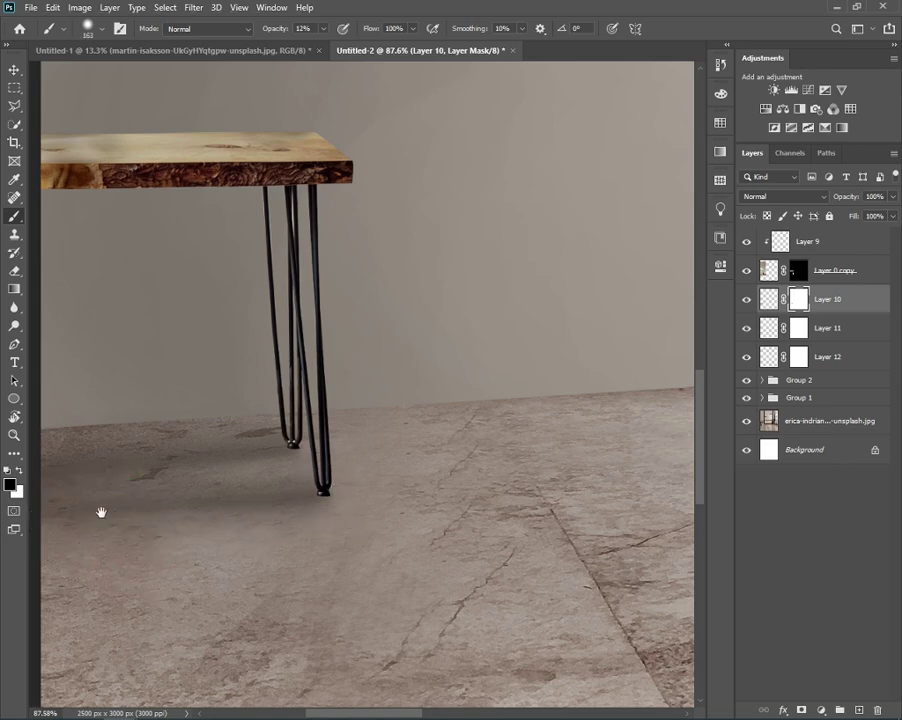
drag(100, 506, 280, 556)
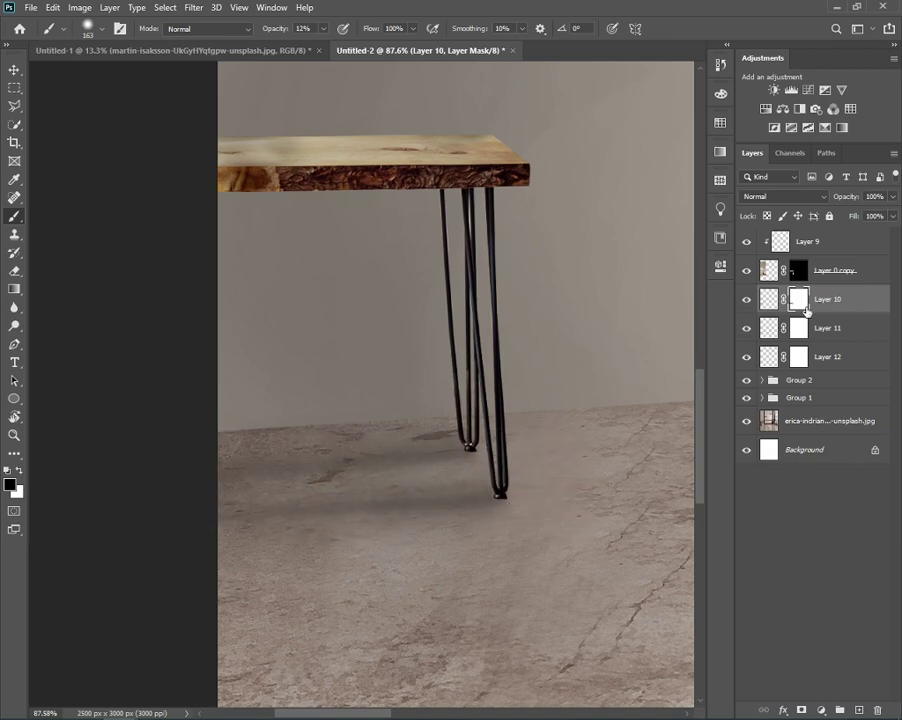
scroll(560, 476, down, 3)
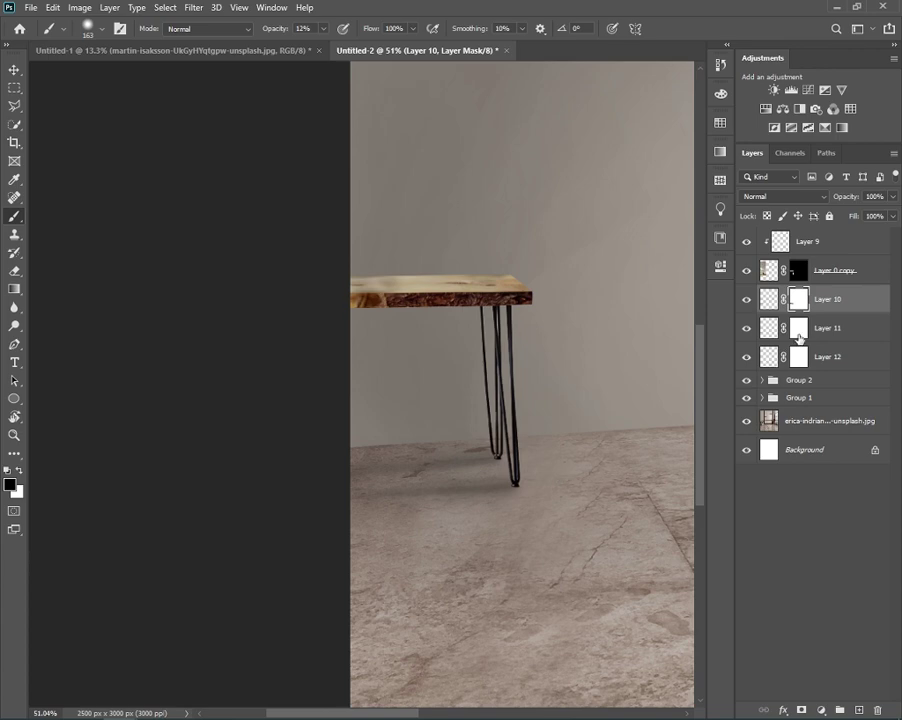
- On Layer 11's mask, soften the shadow beside the legs and along the back leg
click(798, 340)
scroll(548, 472, up, 3)
scroll(530, 498, up, 2)
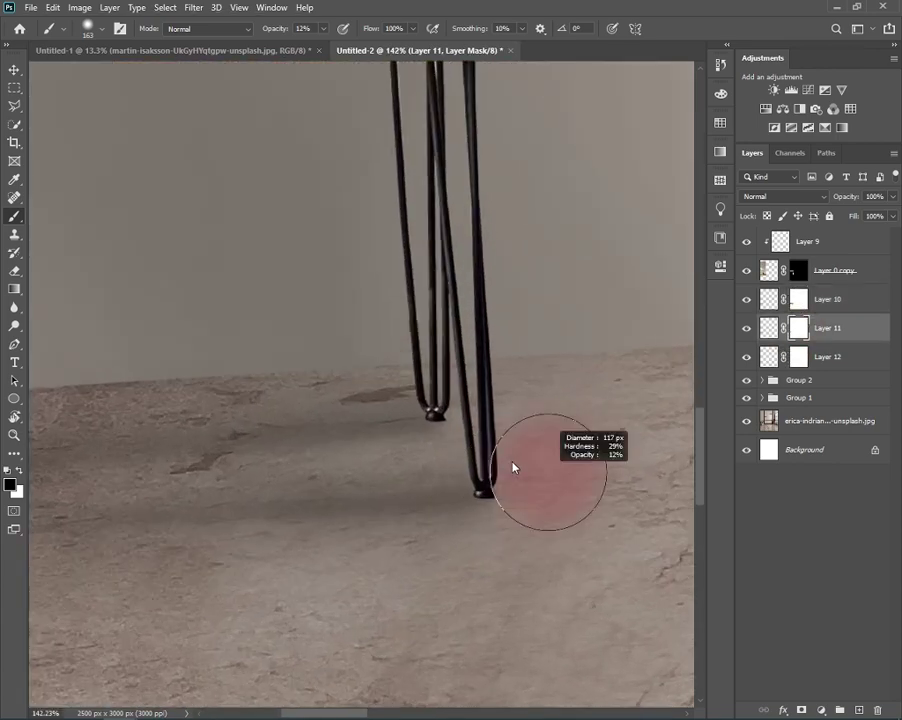
drag(512, 467, 510, 485)
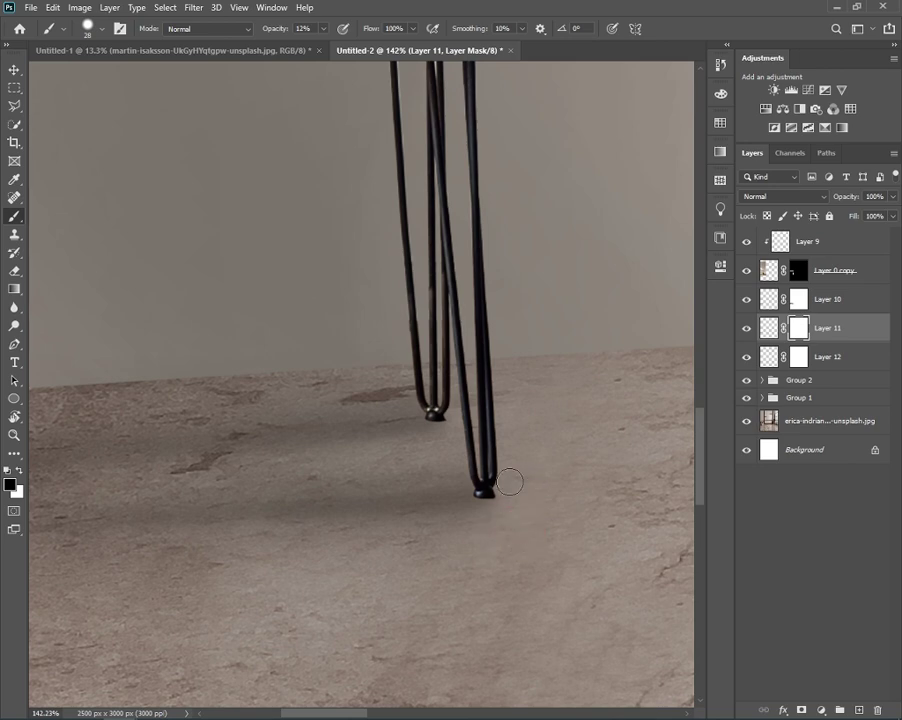
drag(507, 477, 423, 521)
drag(465, 424, 509, 482)
- Paint with white to restore shadow left of the legs and near the back leg's foot
key(x)
alt+right_click(270, 490)
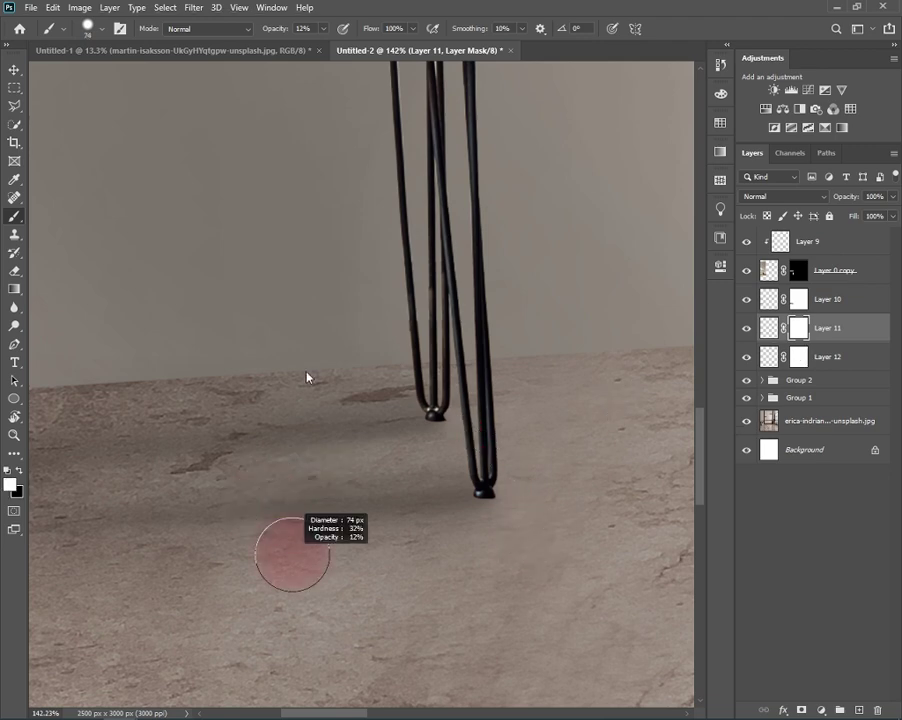
scroll(270, 482, down, 3)
alt+right_click(150, 500)
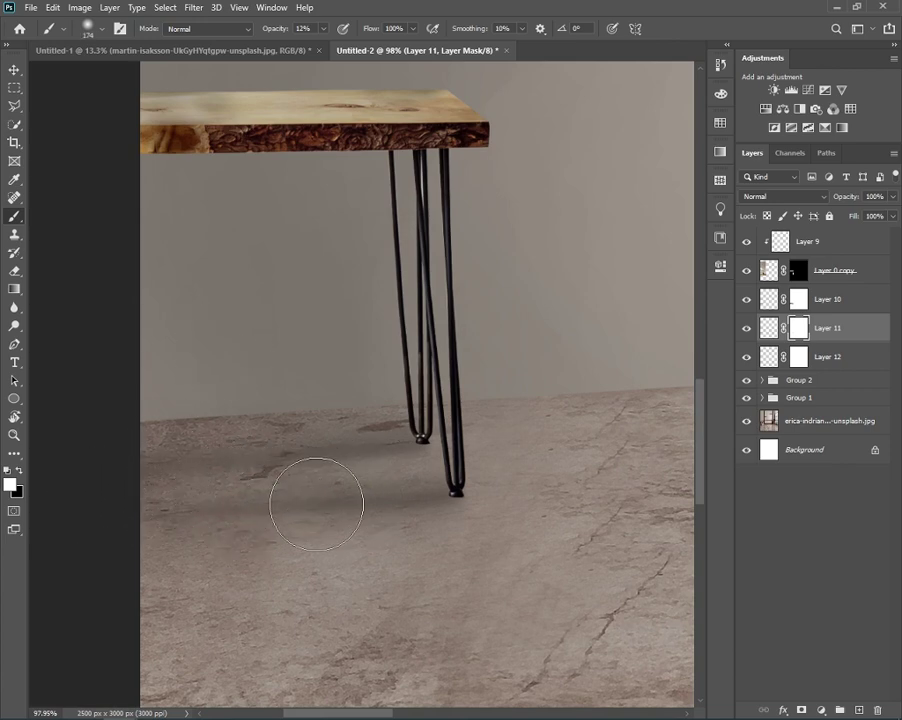
drag(371, 462, 274, 465)
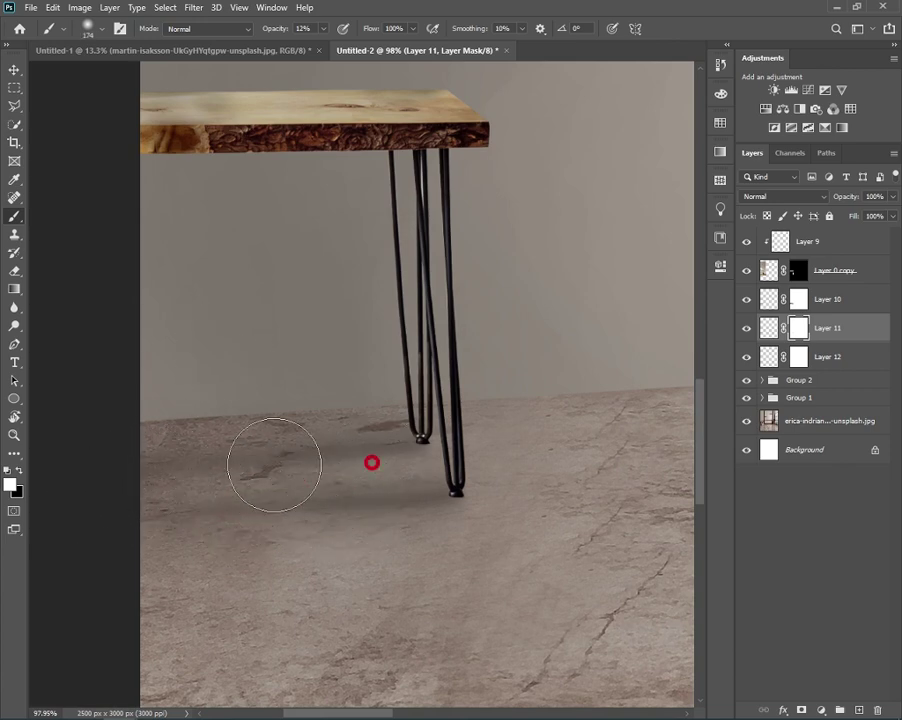
alt+right_click(490, 490)
alt+right_click(416, 474)
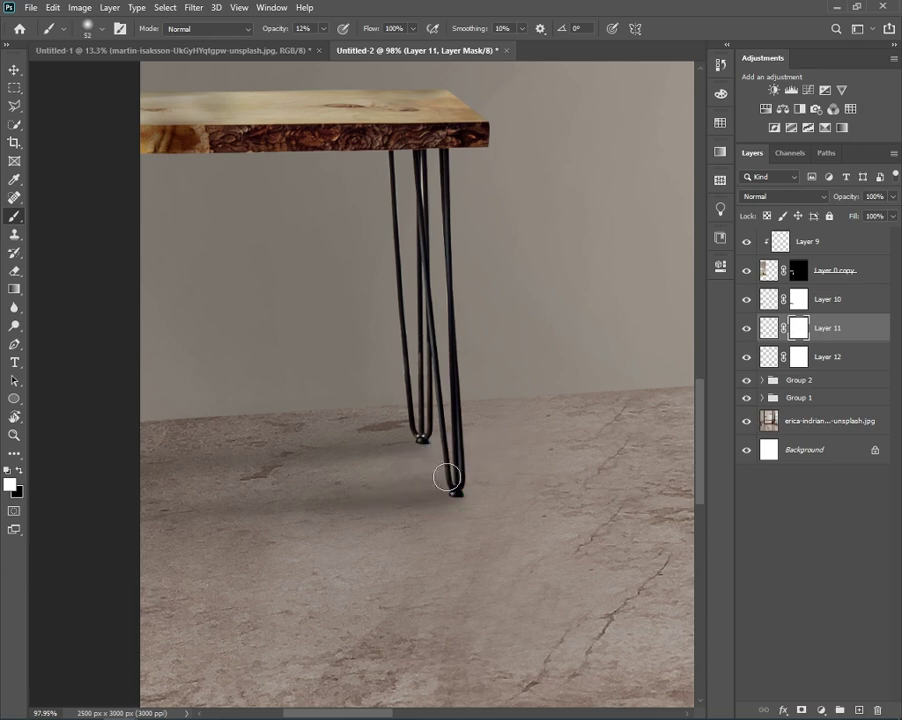
mouse_move(366, 468)
mouse_down()
mouse_move(440, 474)
mouse_move(340, 474)
mouse_up()
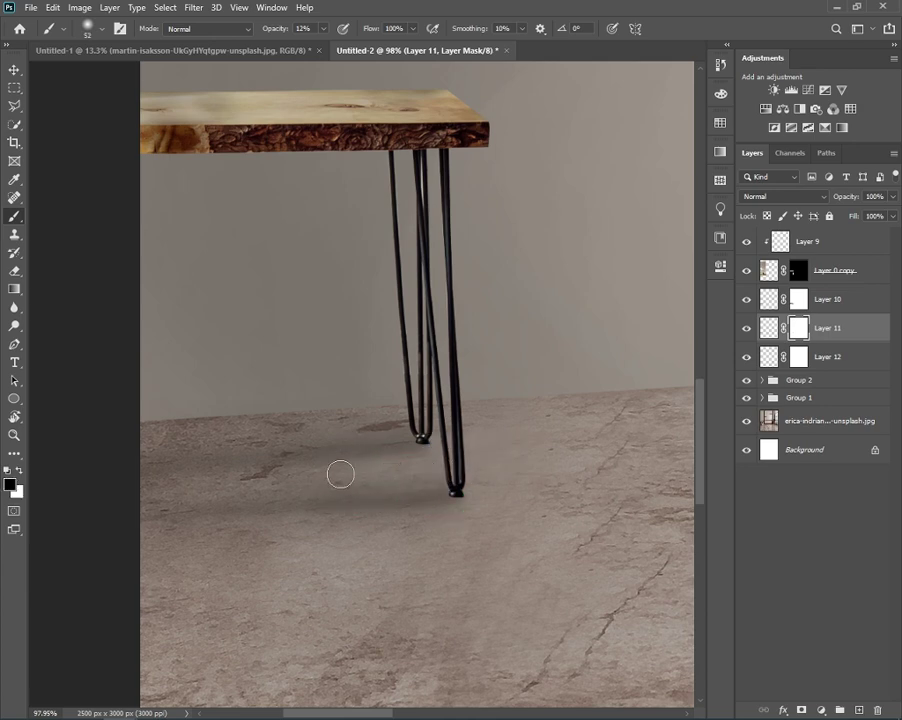
alt+right_click(207, 486)
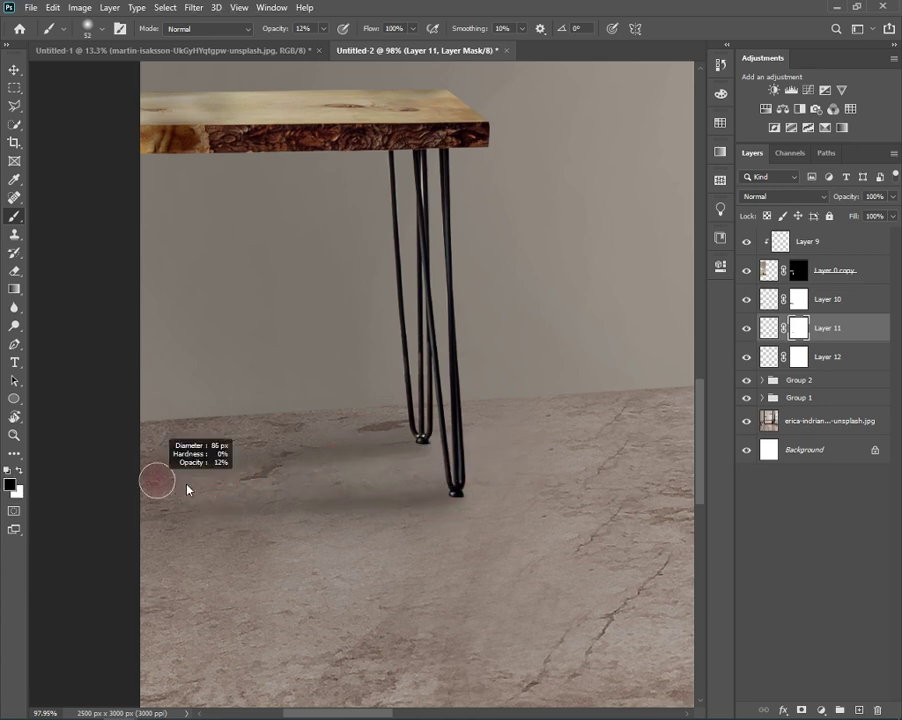
click(429, 483)
- Make Layer 12 the active layer
scroll(487, 504, down, 3)
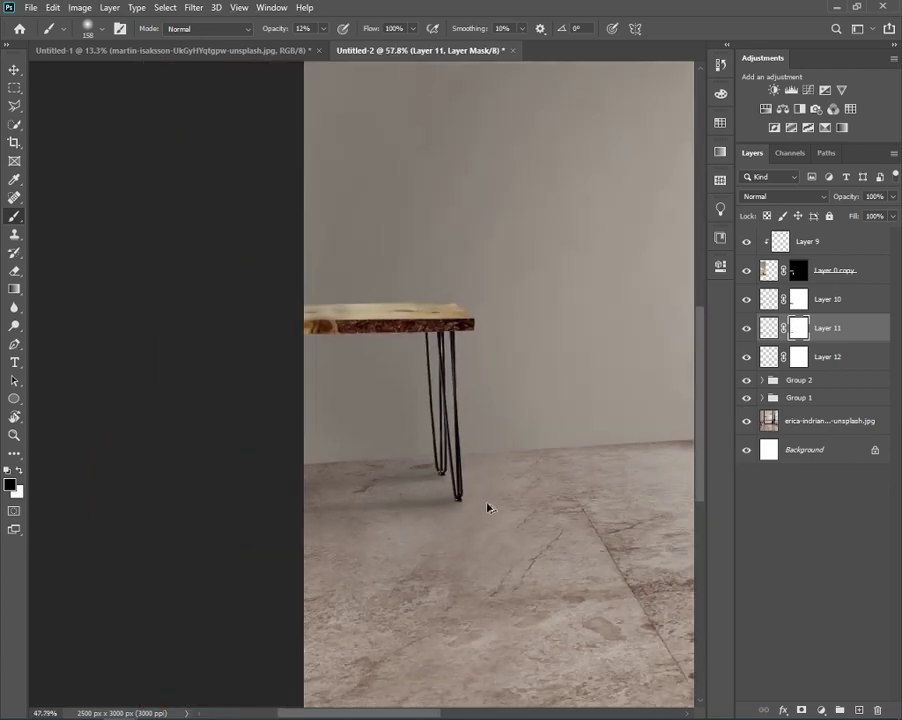
scroll(520, 505, down, 2)
scroll(208, 481, up, 3)
scroll(231, 478, up, 2)
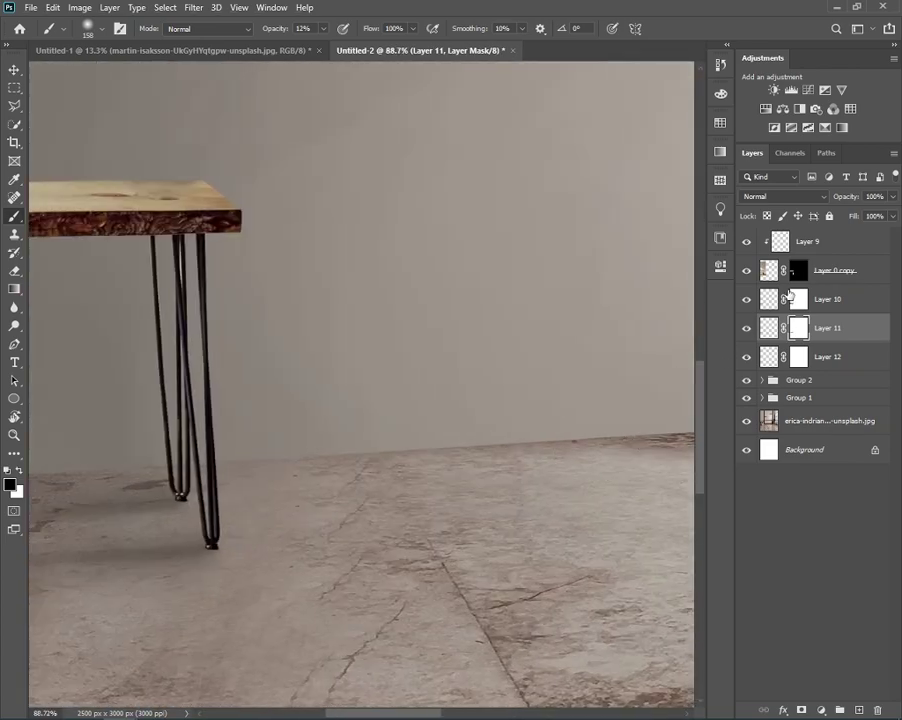
key(alt+bracketleft)
- With a tiny brush, darken the contact point under the table foot and left of it
scroll(346, 459, up, 2)
drag(118, 511, 272, 515)
scroll(272, 520, up, 2)
alt+right_click(274, 520)
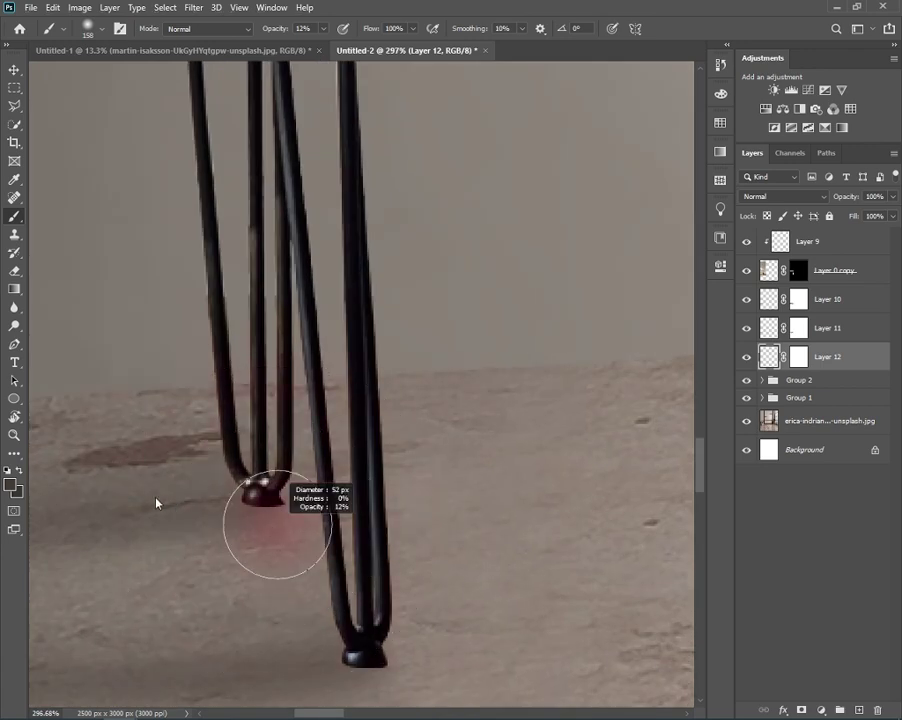
click(251, 500)
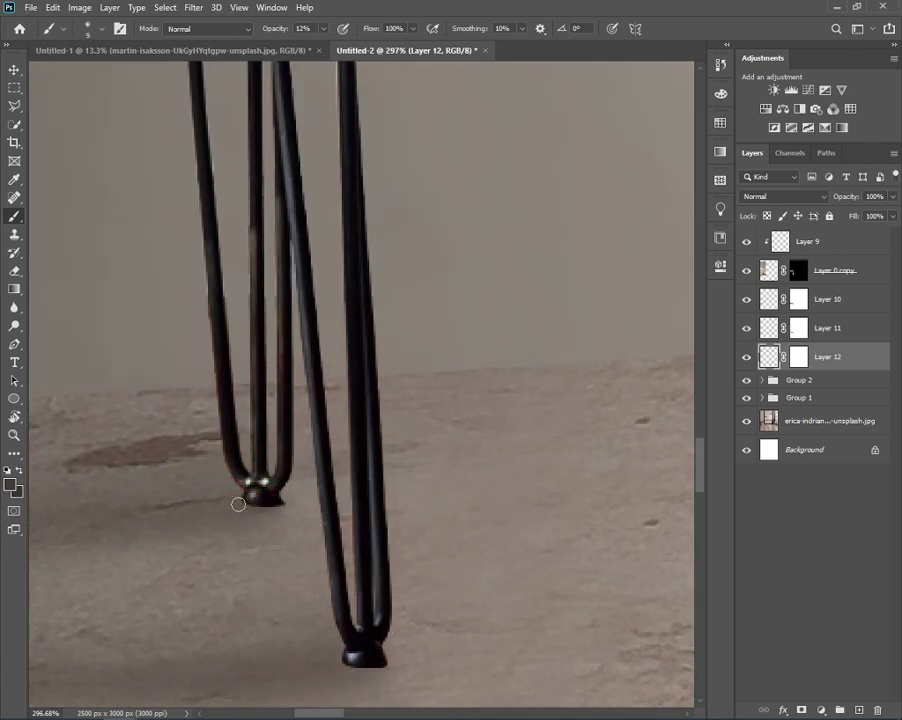
click(164, 516)
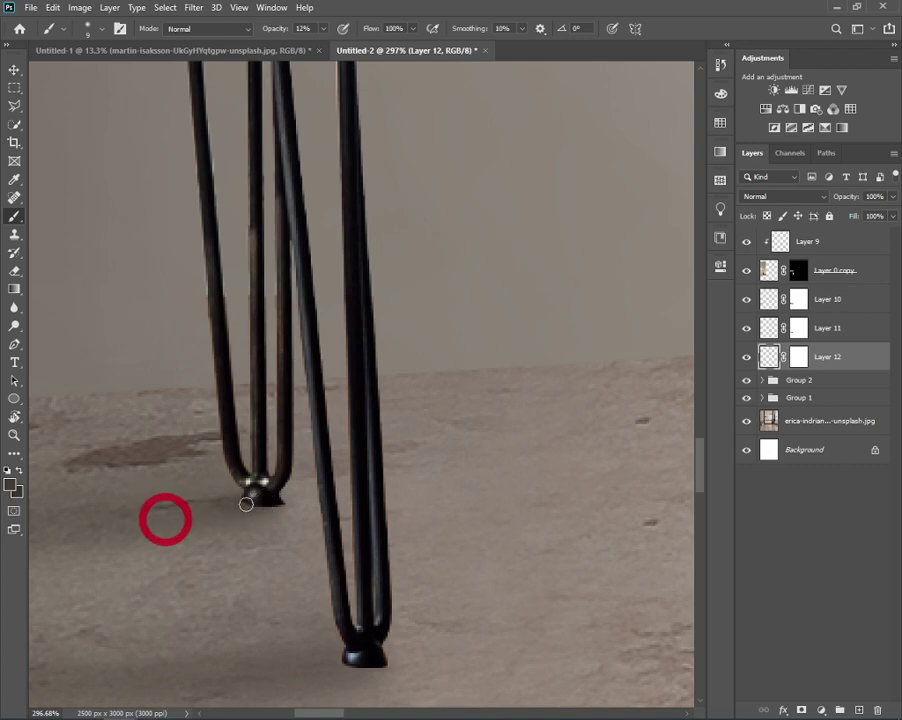
click(156, 515)
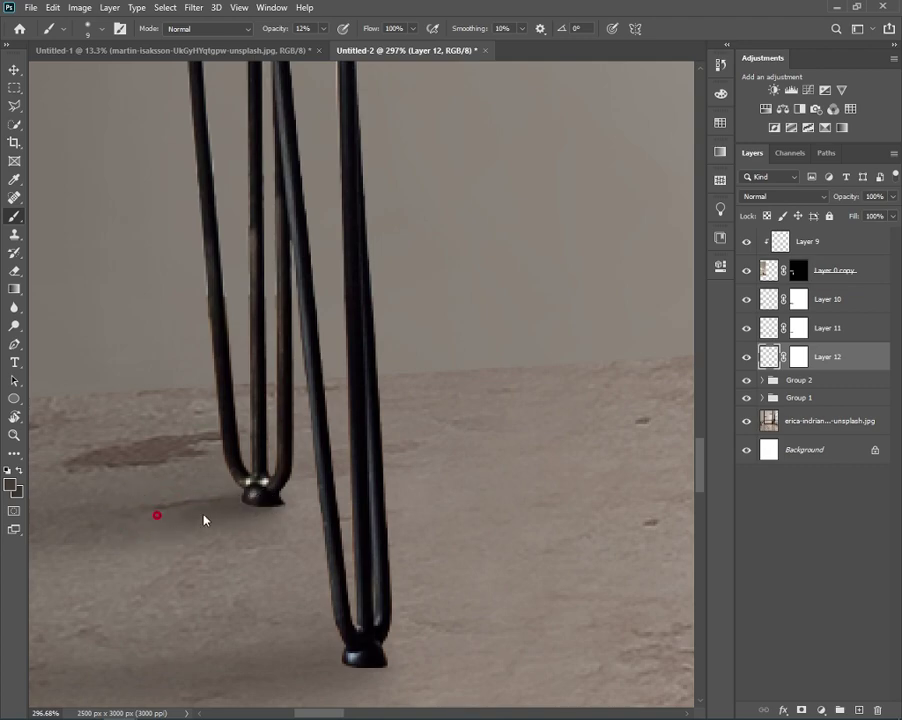
- Darken the floor beside the foot and under the front foot
scroll(278, 507, up, 3)
scroll(278, 500, up, 2)
click(276, 494)
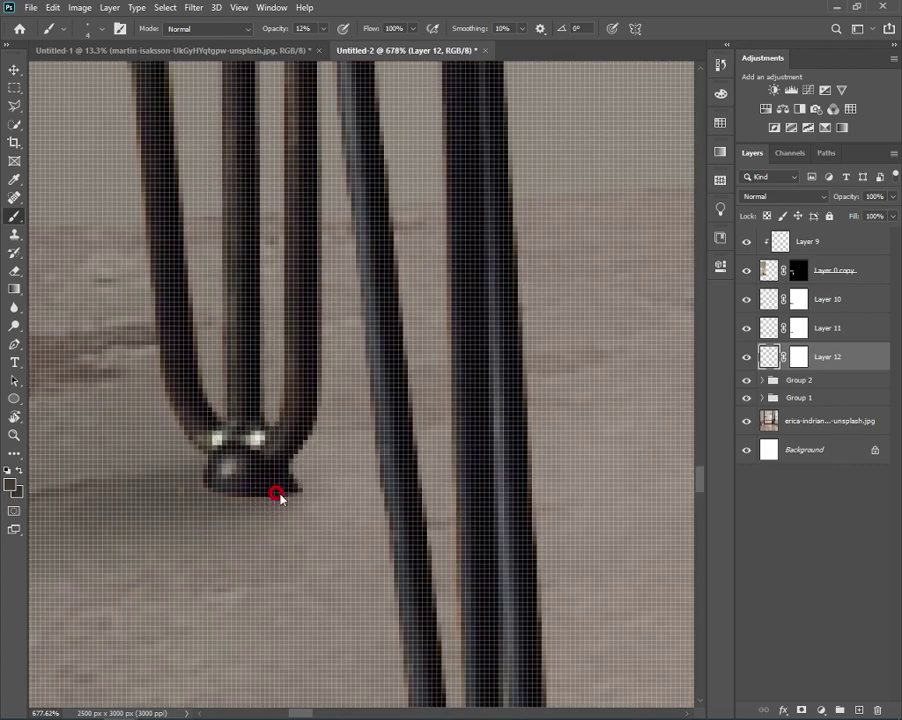
scroll(266, 500, down, 2)
scroll(260, 486, down, 2)
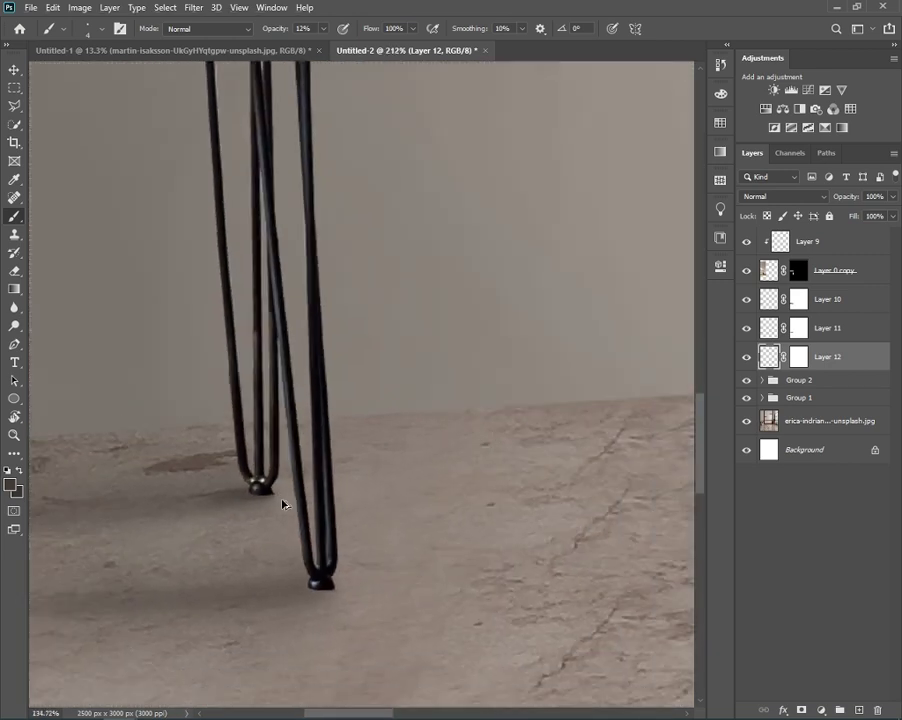
scroll(286, 565, up, 1)
alt+right_click(340, 545)
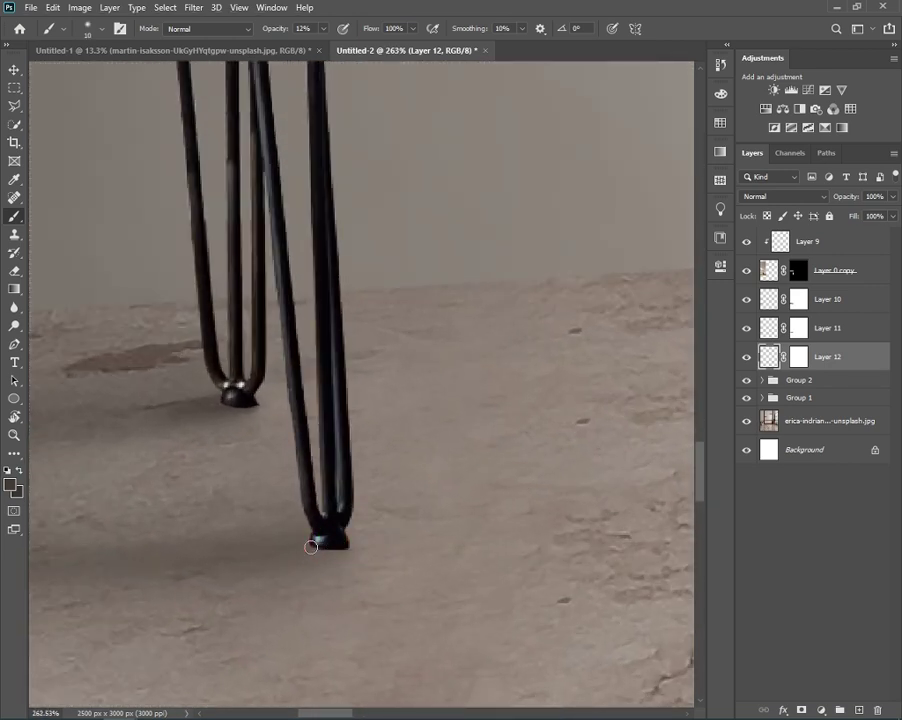
click(318, 540)
- Select the table layer together with its shadow layers
scroll(296, 538, down, 1)
scroll(292, 528, down, 2)
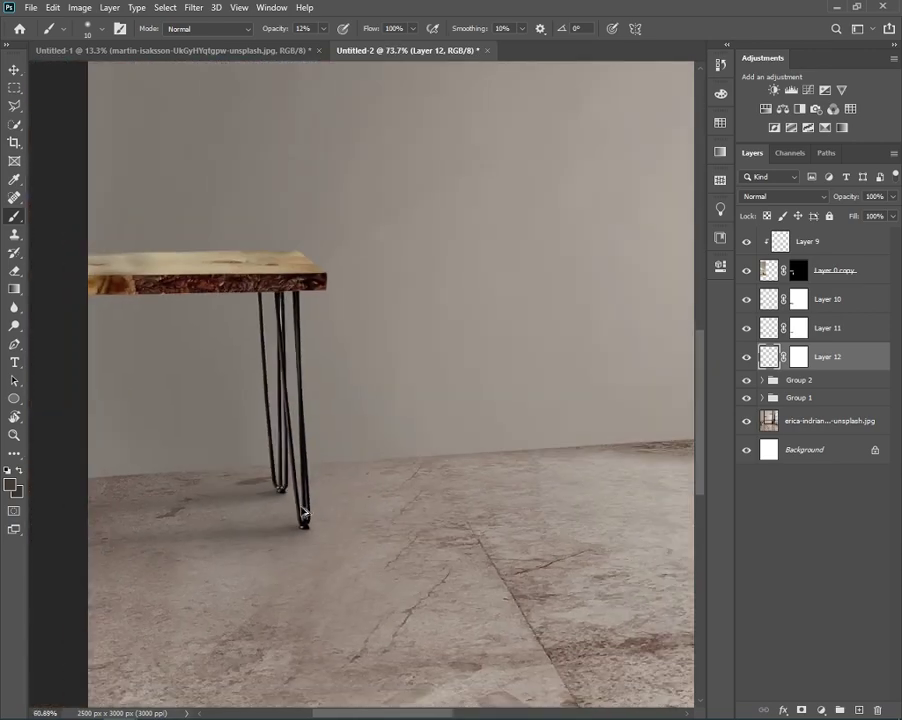
scroll(288, 516, down, 2)
scroll(288, 516, up, 2)
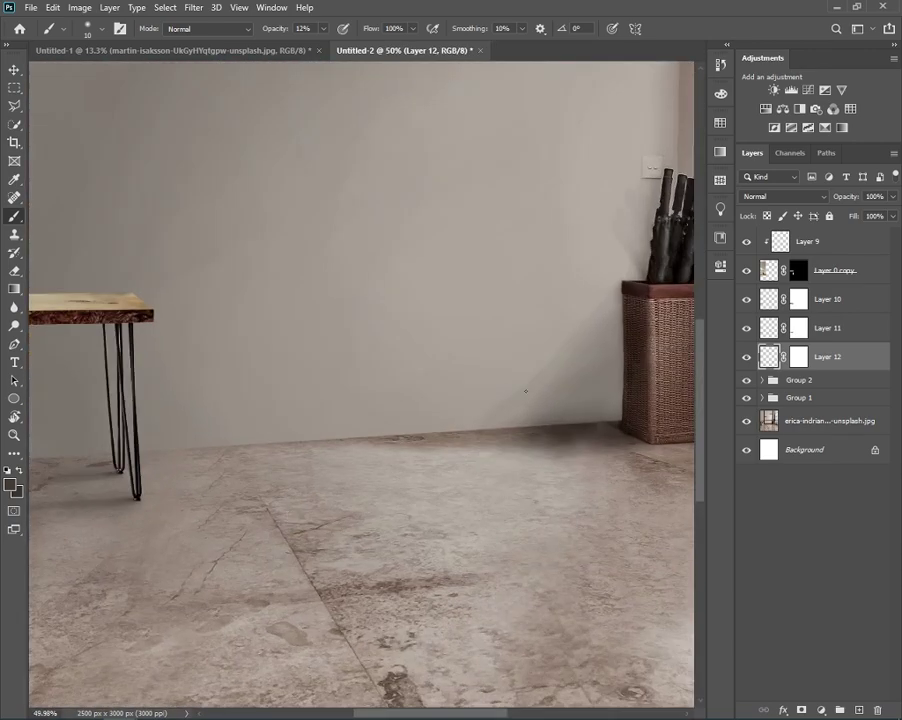
shift+click(806, 256)
- Group the table and shadow layers into Group 3, then bring up the Untitled-1 document
scroll(500, 400, down, 1)
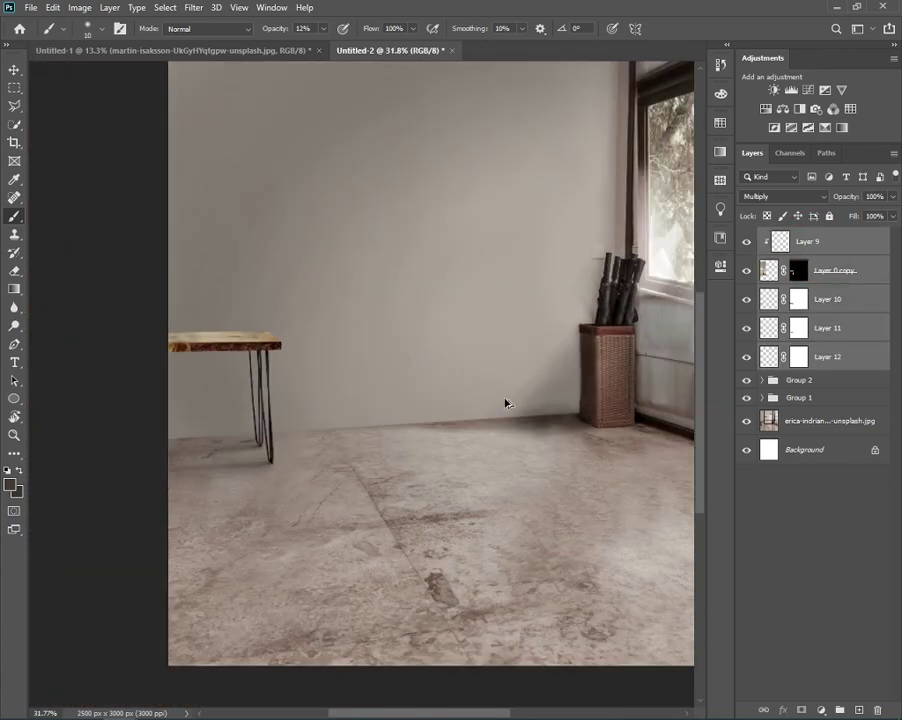
scroll(503, 400, down, 2)
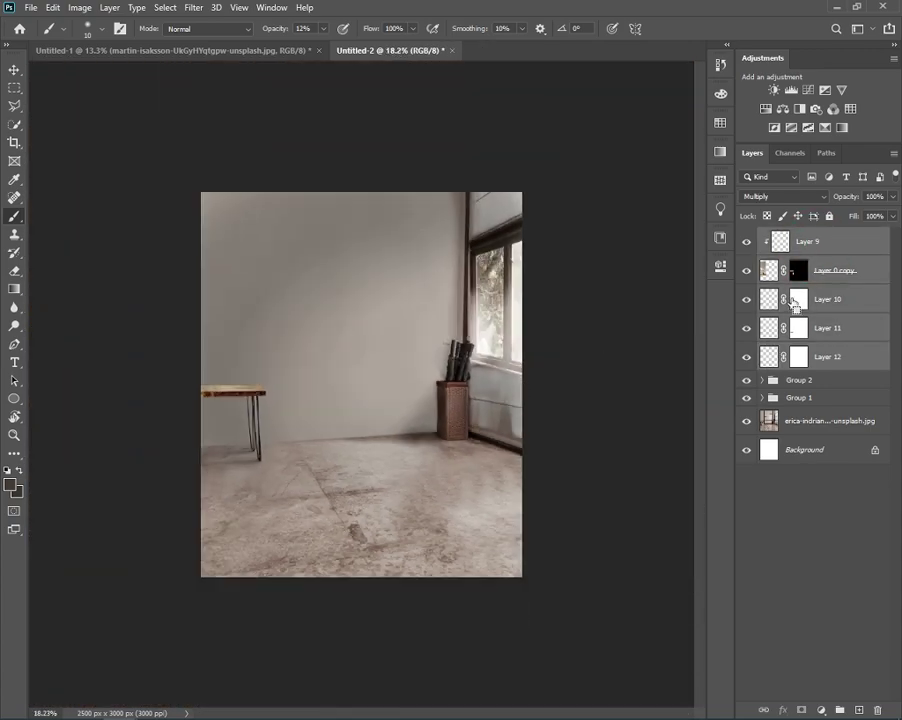
key(ctrl+g)
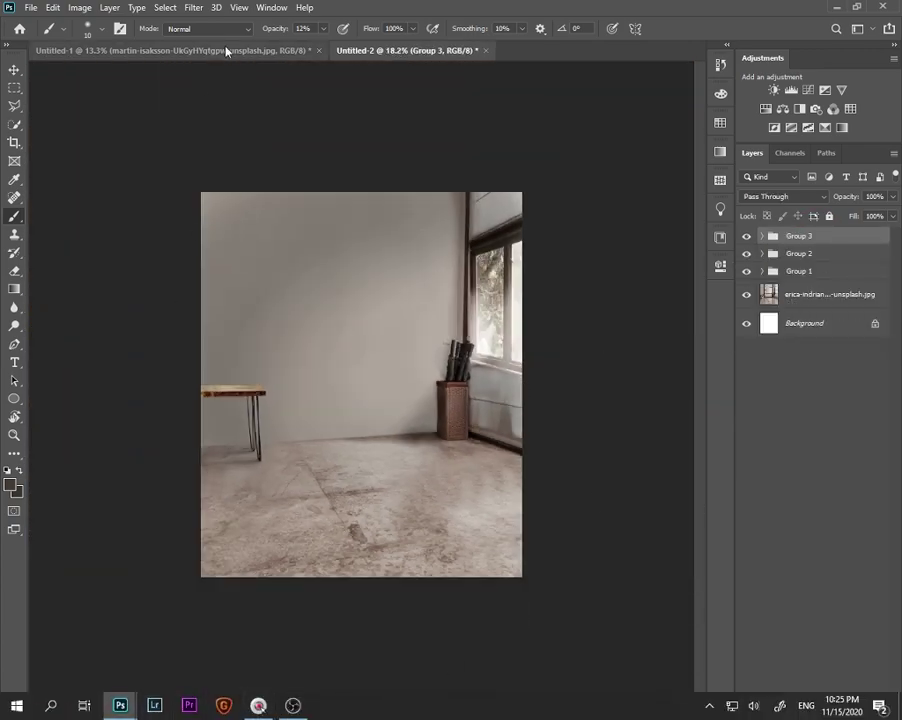
click(226, 50)
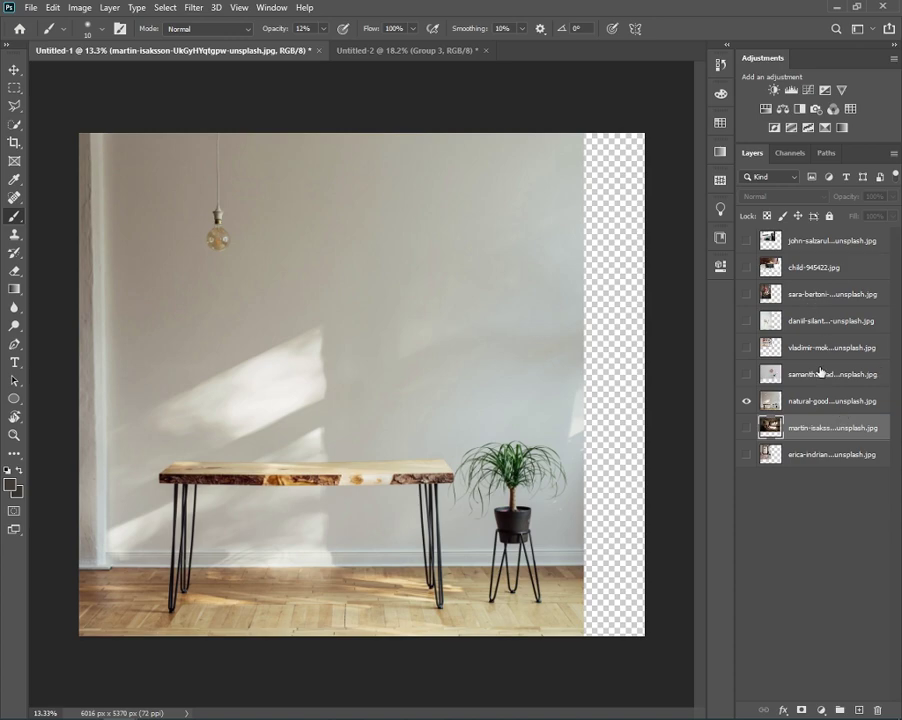
- Show only the clock-and-lamp photo and make its layer active
alt+click(747, 375)
click(810, 373)
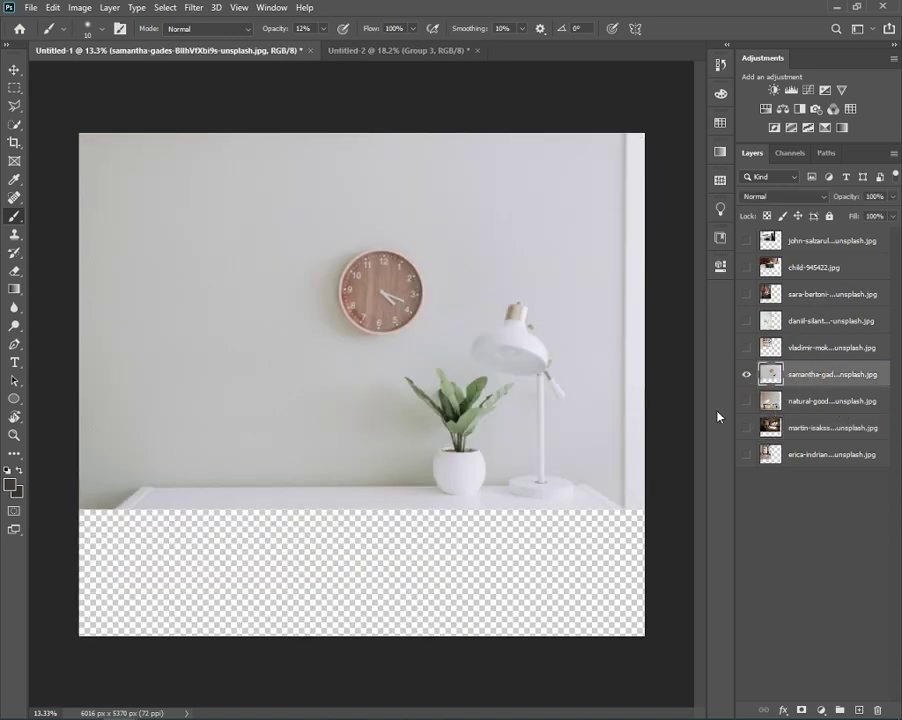
scroll(356, 236, up, 3)
scroll(344, 236, up, 2)
scroll(344, 241, up, 2)
scroll(344, 241, up, 1)
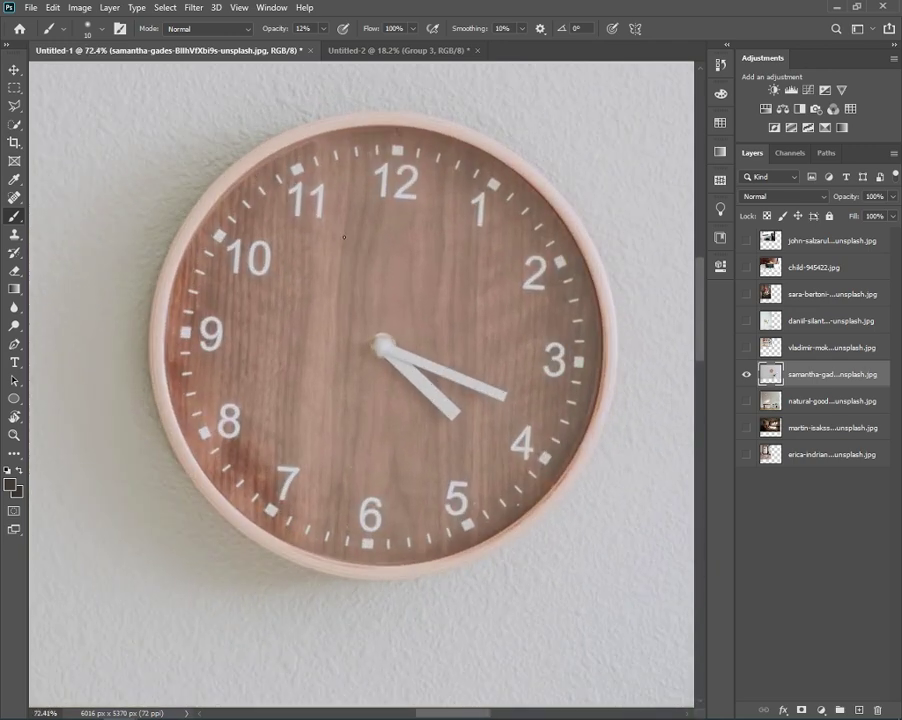
- Trace a closed Pen path around the clock's round rim with curved points
key(p)
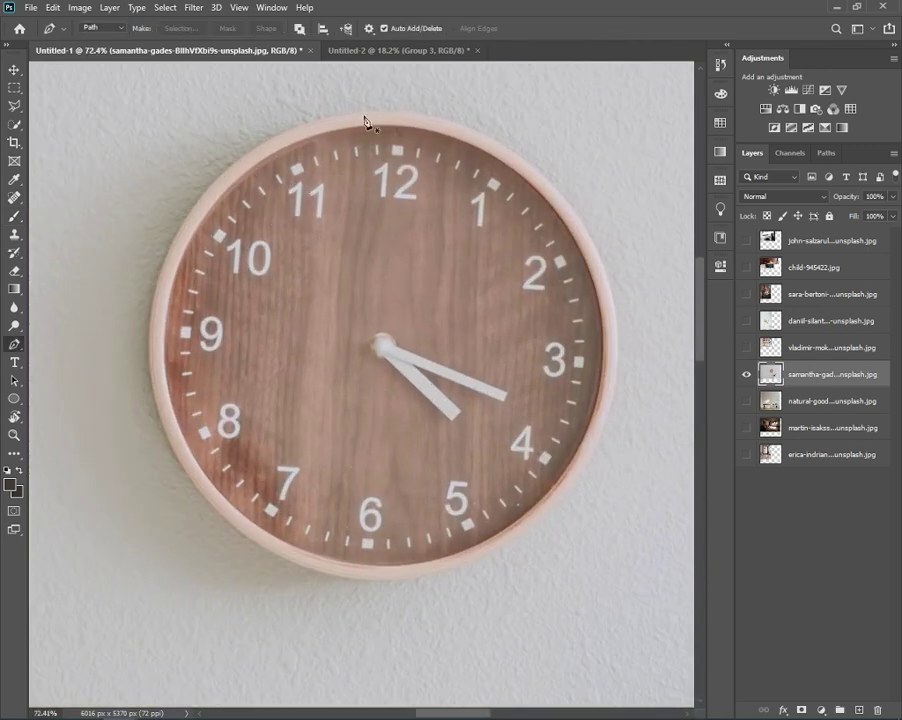
drag(381, 116, 383, 113)
drag(617, 355, 617, 141)
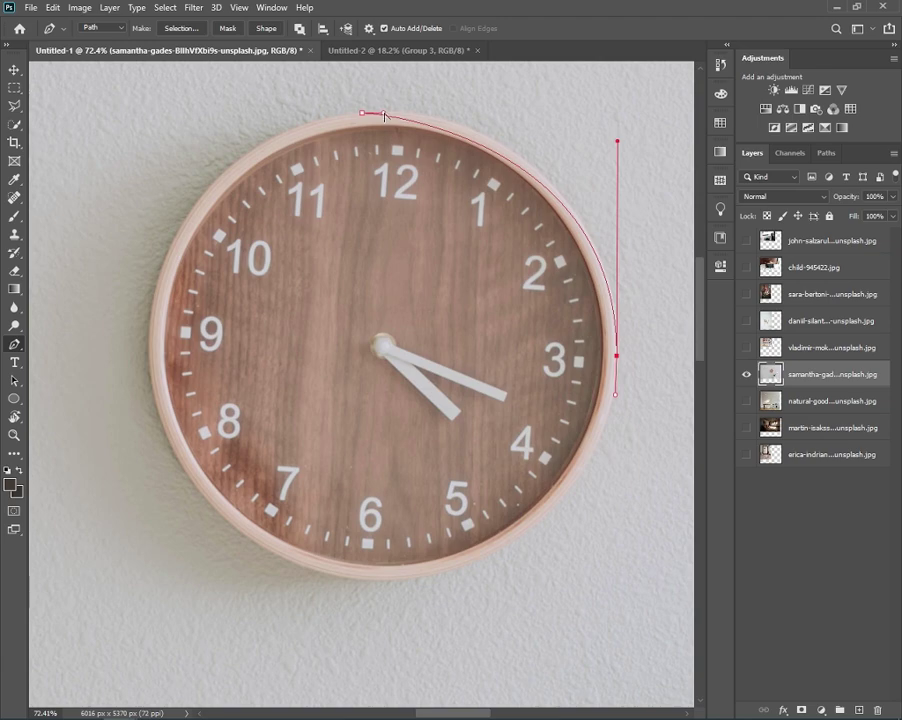
drag(384, 113, 410, 98)
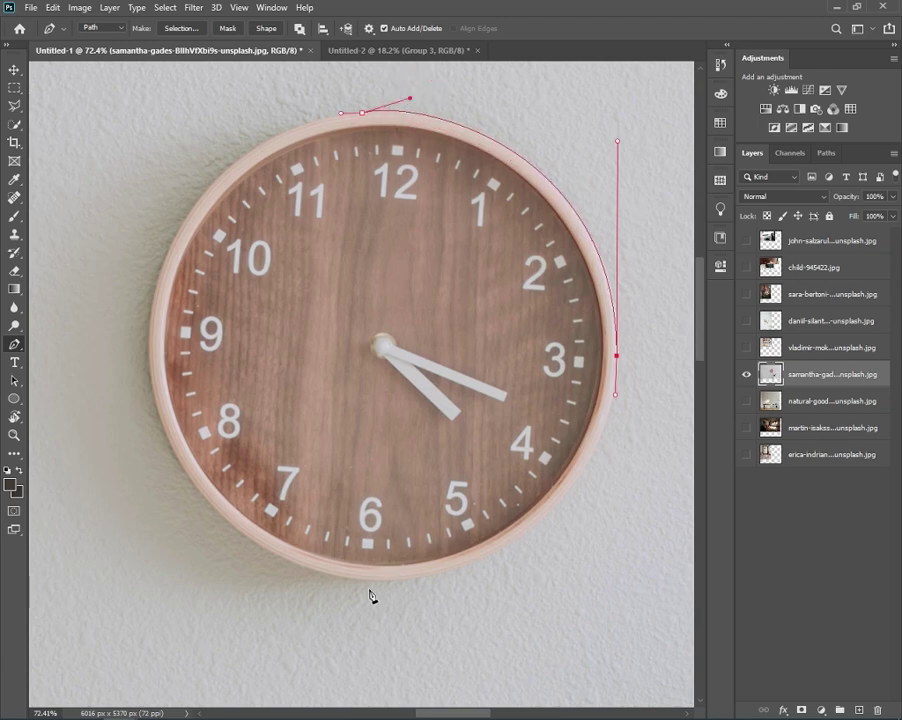
mouse_move(367, 580)
mouse_down()
mouse_move(408, 594)
mouse_move(538, 571)
mouse_up()
drag(621, 400, 598, 489)
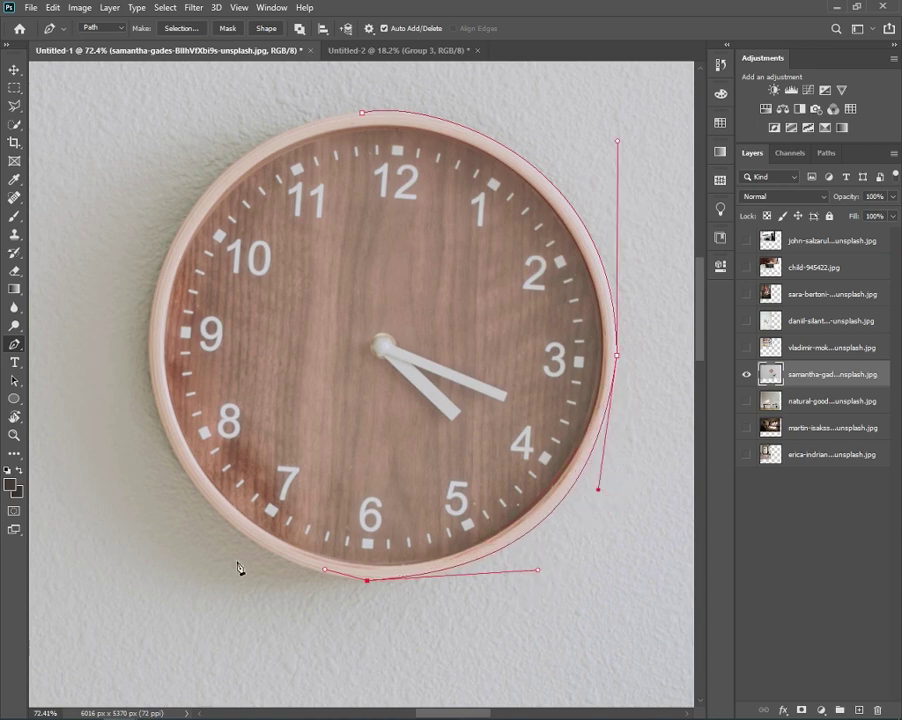
drag(148, 325, 148, 546)
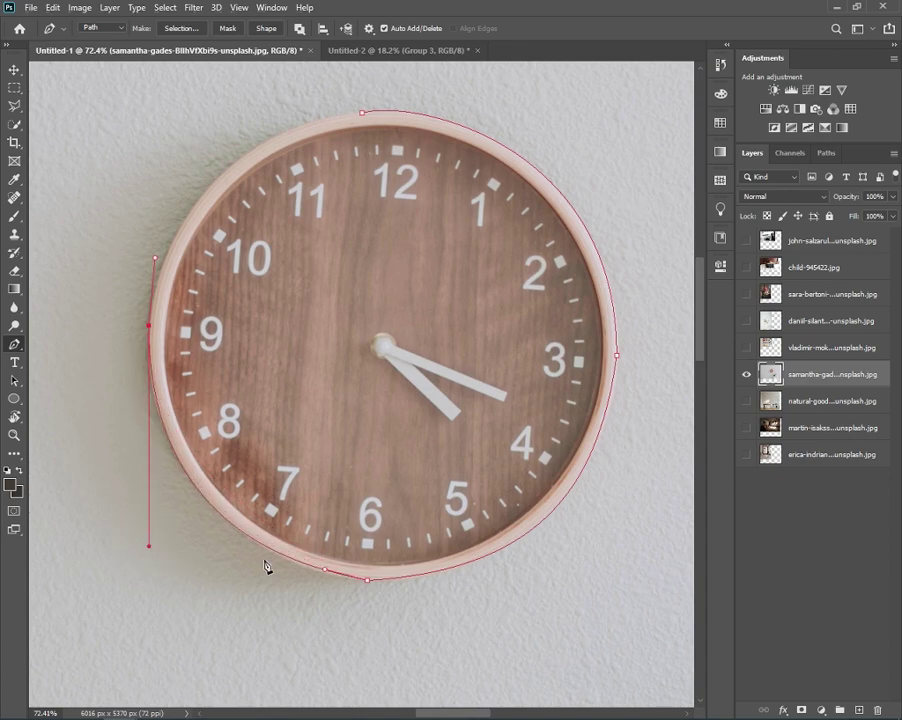
click(322, 570)
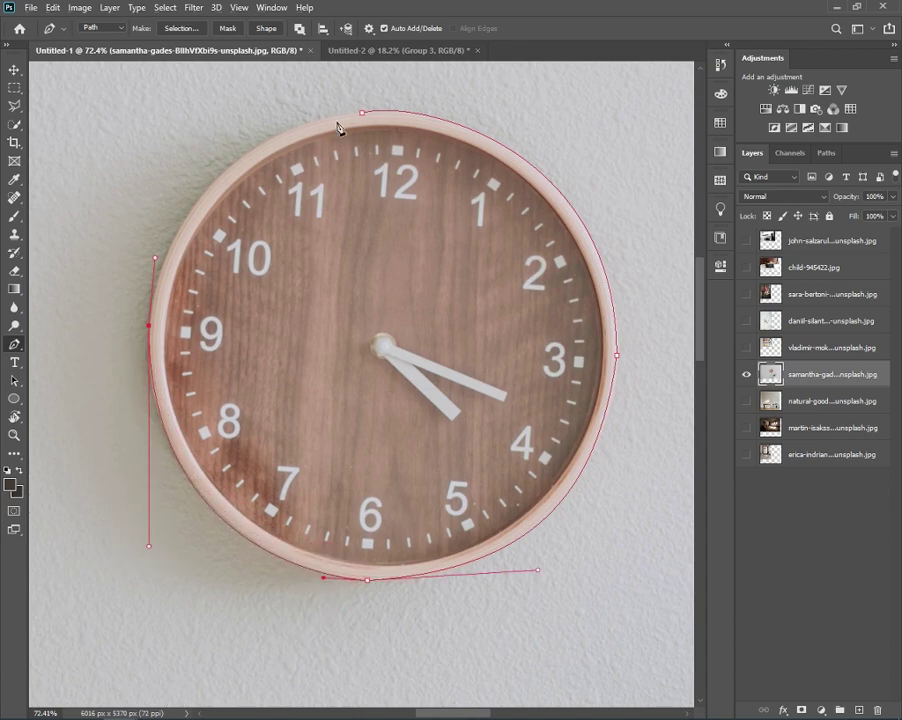
click(364, 117)
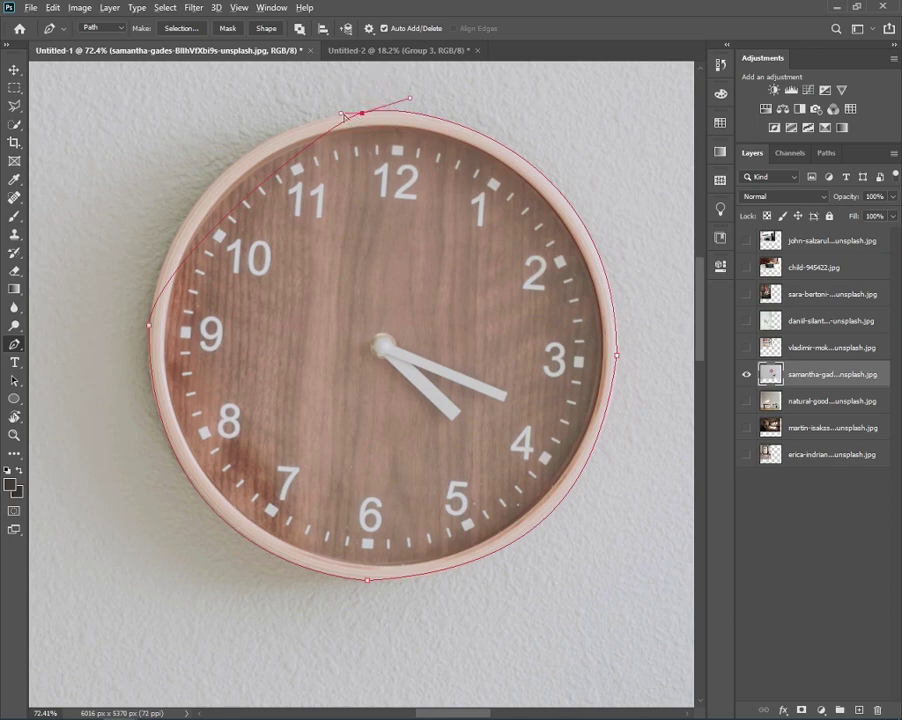
- Refine the path's upper-left curves to hug the rim, then load it as a selection
drag(315, 111, 263, 106)
drag(149, 325, 167, 209)
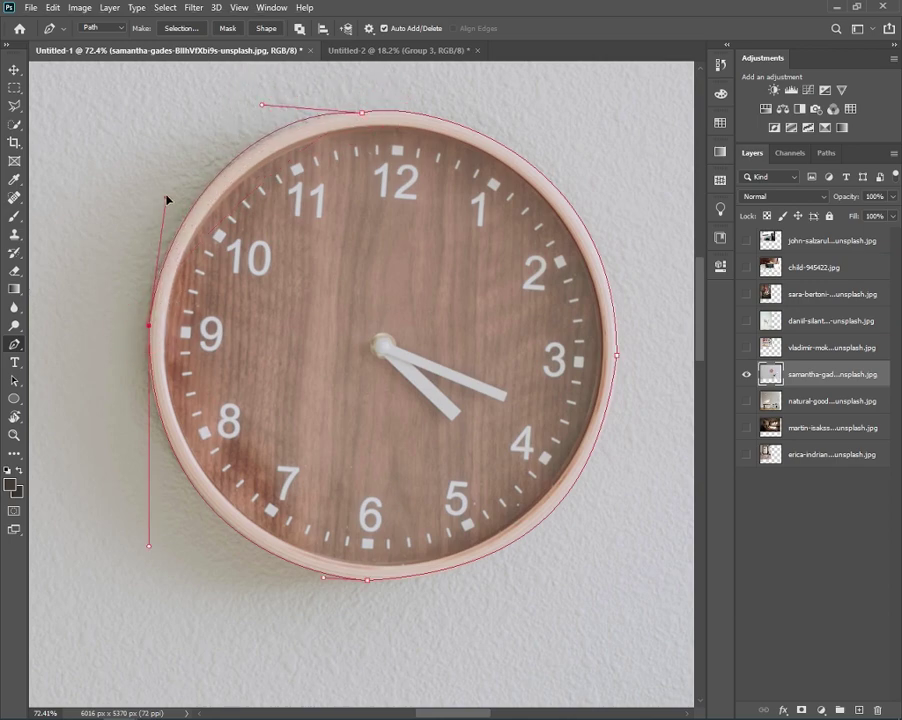
drag(168, 200, 172, 197)
drag(263, 106, 258, 115)
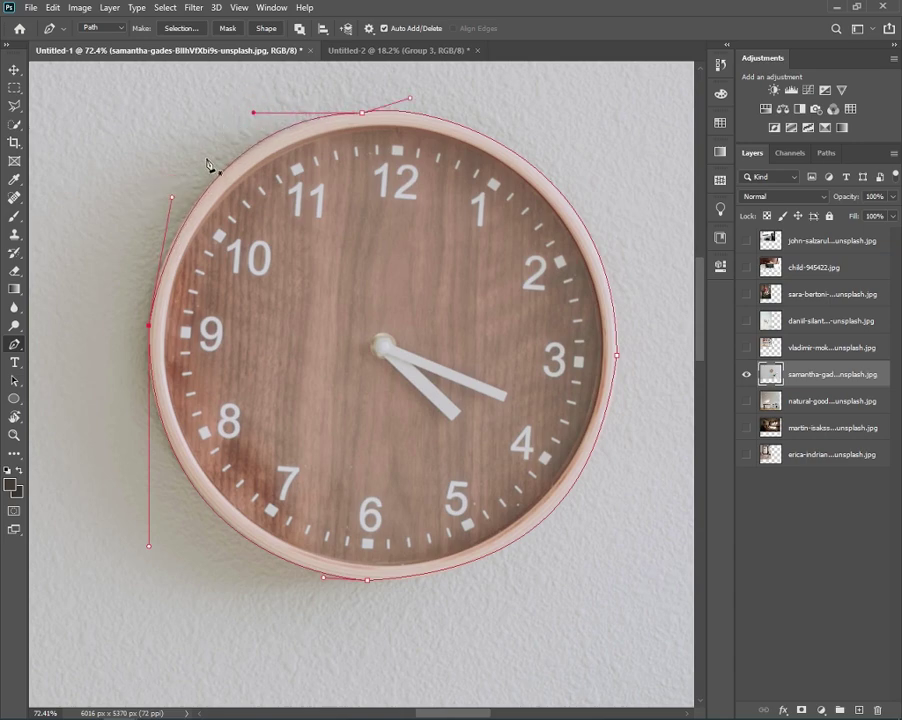
drag(172, 198, 168, 199)
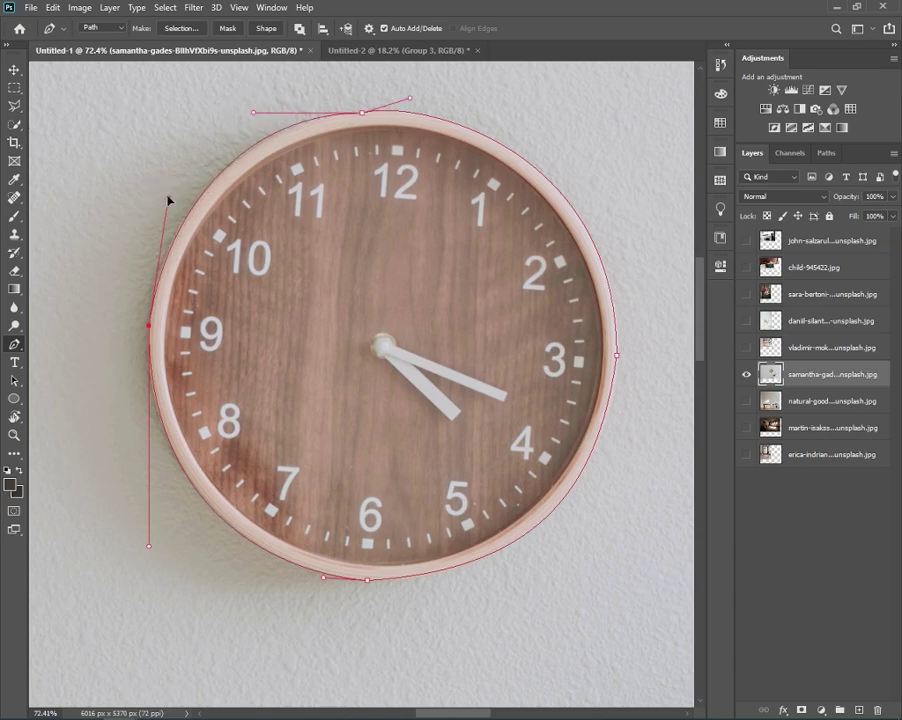
click(259, 114)
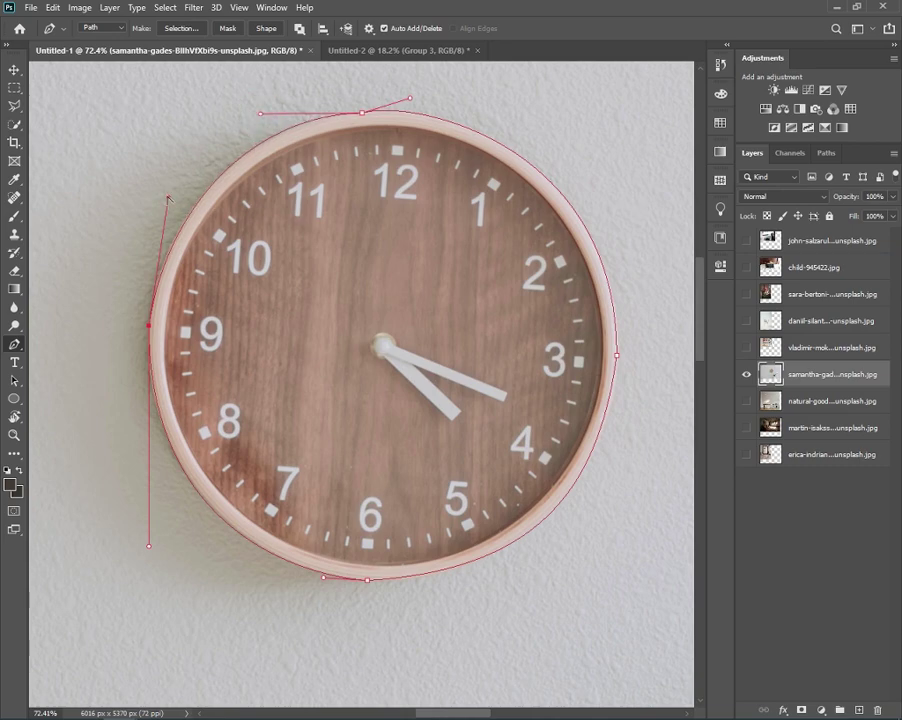
drag(166, 198, 165, 194)
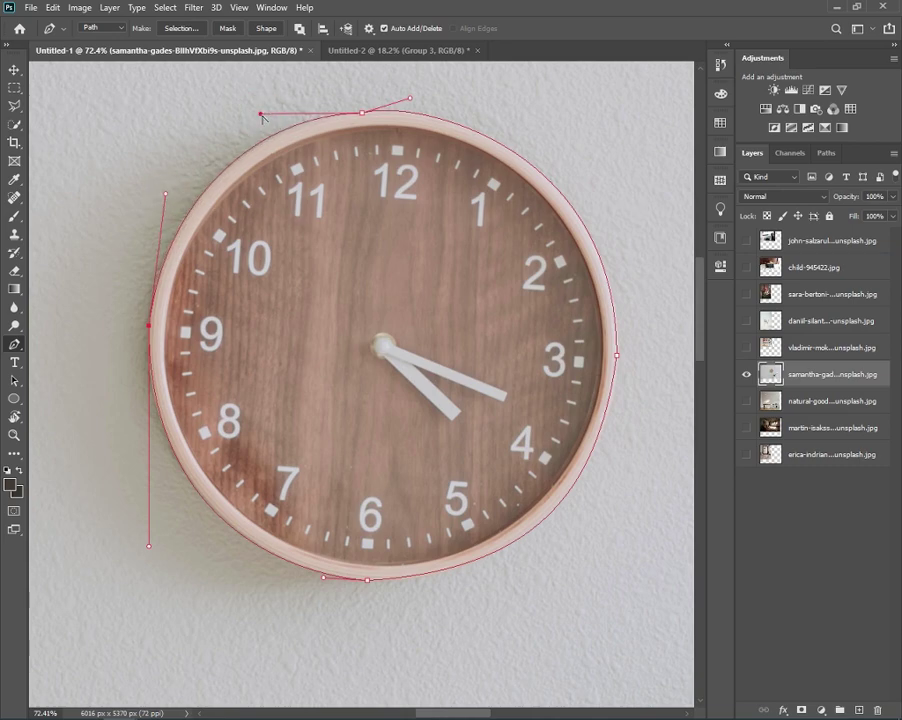
key(ctrl+Return)
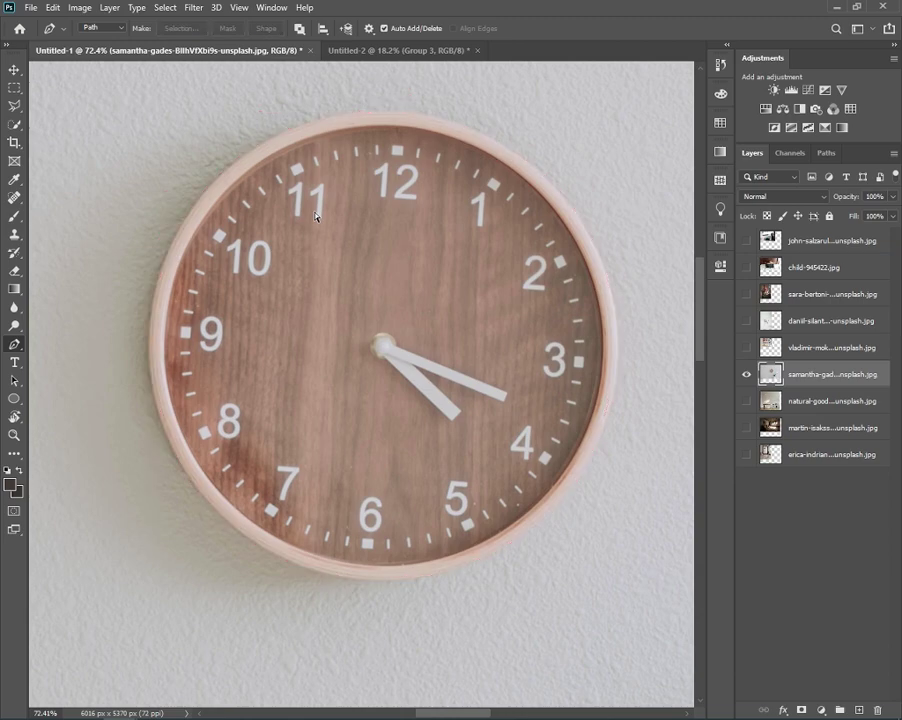
- Paste the selected clock into the room composite document
right_click(452, 278)
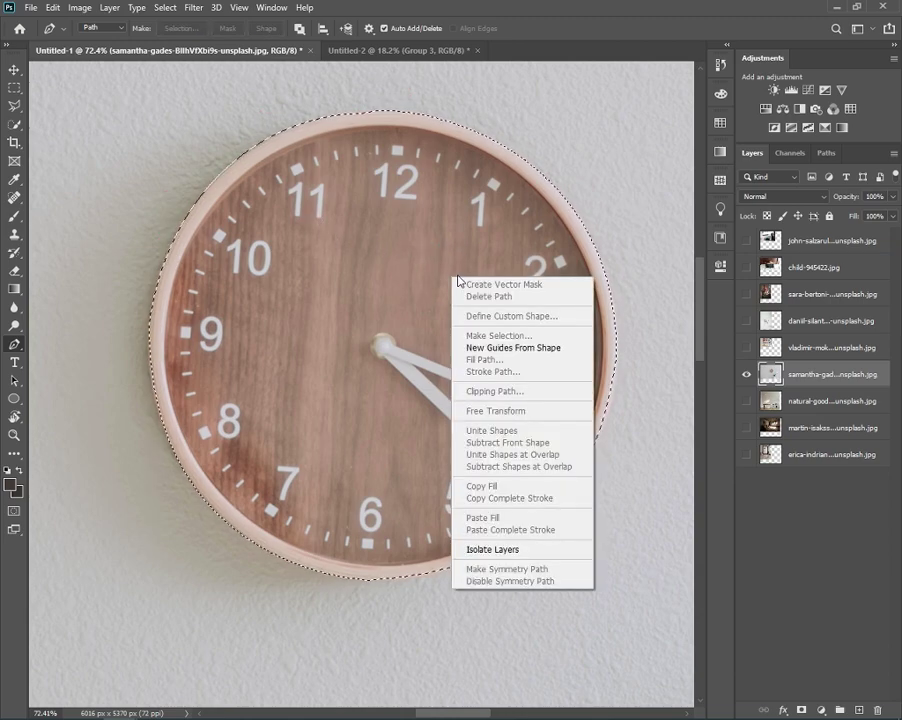
click(418, 262)
click(15, 124)
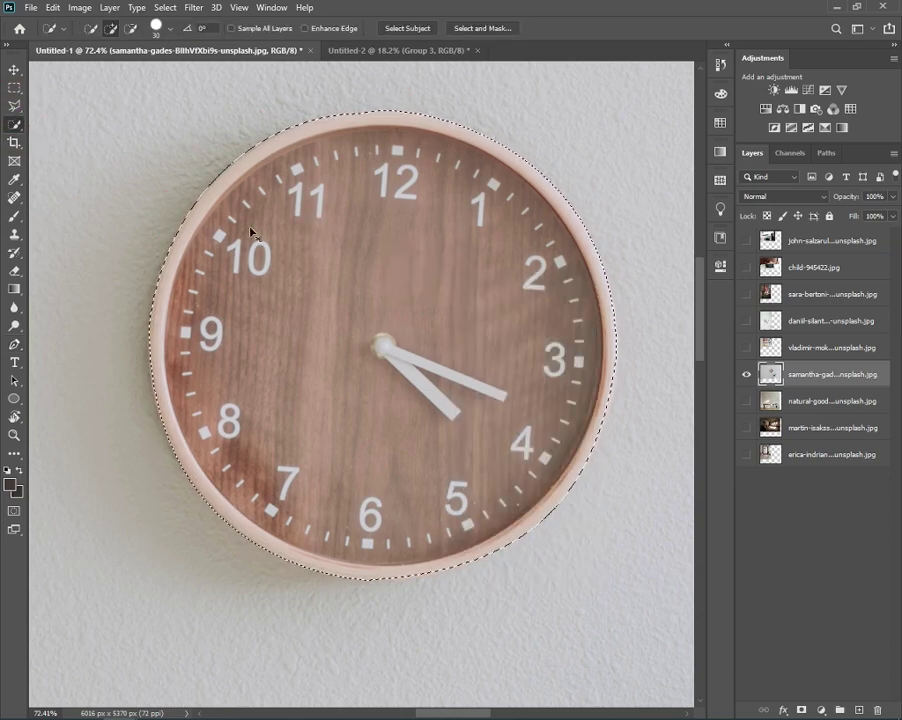
key(ctrl+Tab)
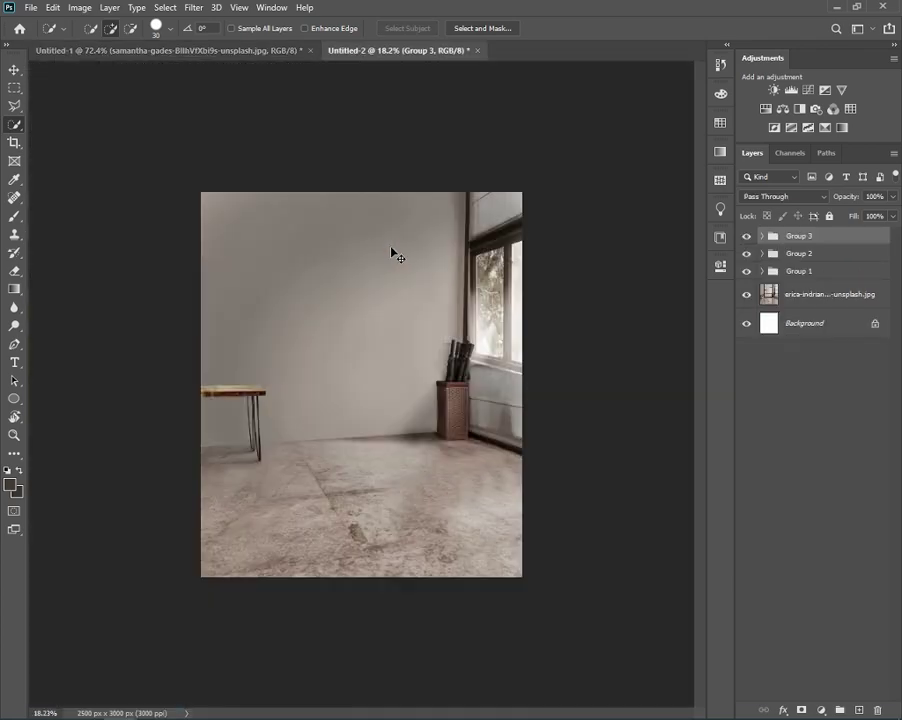
key(ctrl+v)
key(ctrl+t)
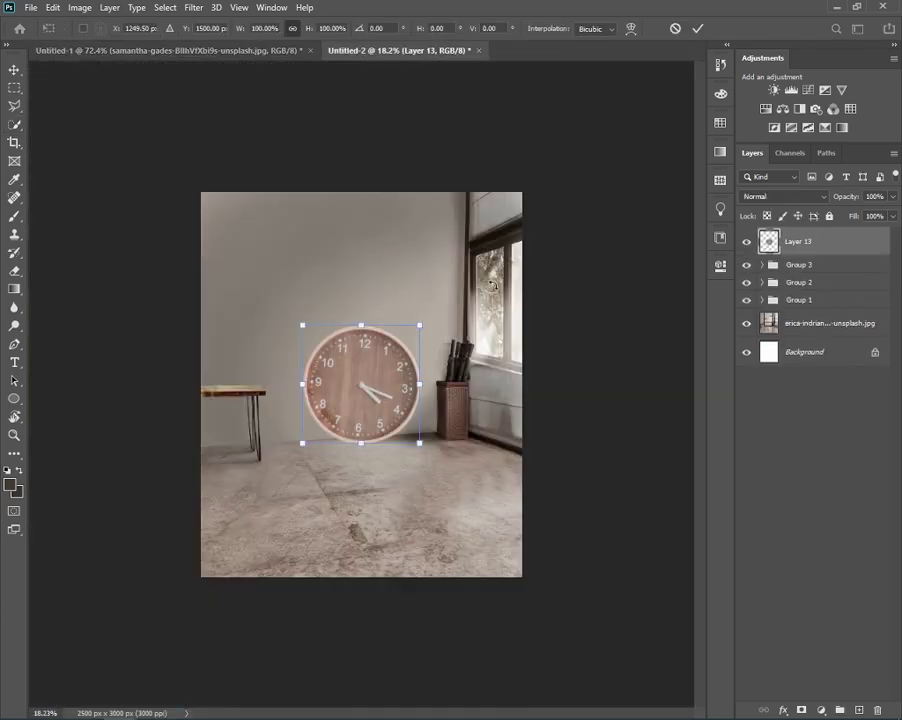
key(Return)
- Convert the clock layer to a smart object and scale it to about 28%
right_click(808, 238)
click(680, 319)
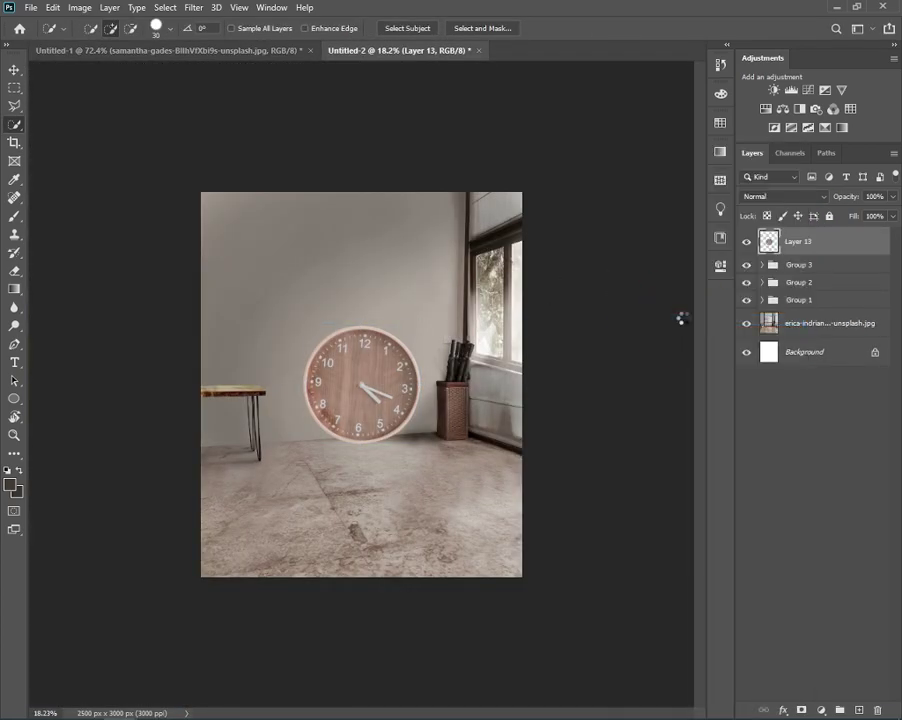
key(ctrl+t)
mouse_move(361, 326)
mouse_down()
mouse_move(363, 385)
mouse_move(340, 252)
mouse_move(351, 240)
mouse_move(348, 259)
mouse_up()
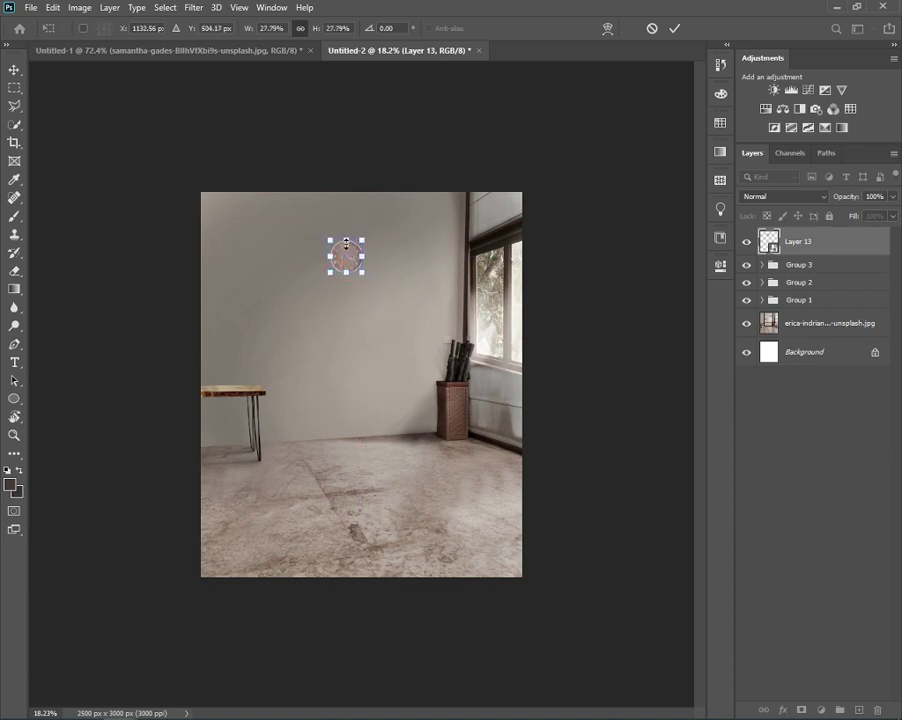
key(Return)
key(w)
- Move the clock higher up the wall
scroll(354, 270, up, 3)
scroll(345, 180, up, 3)
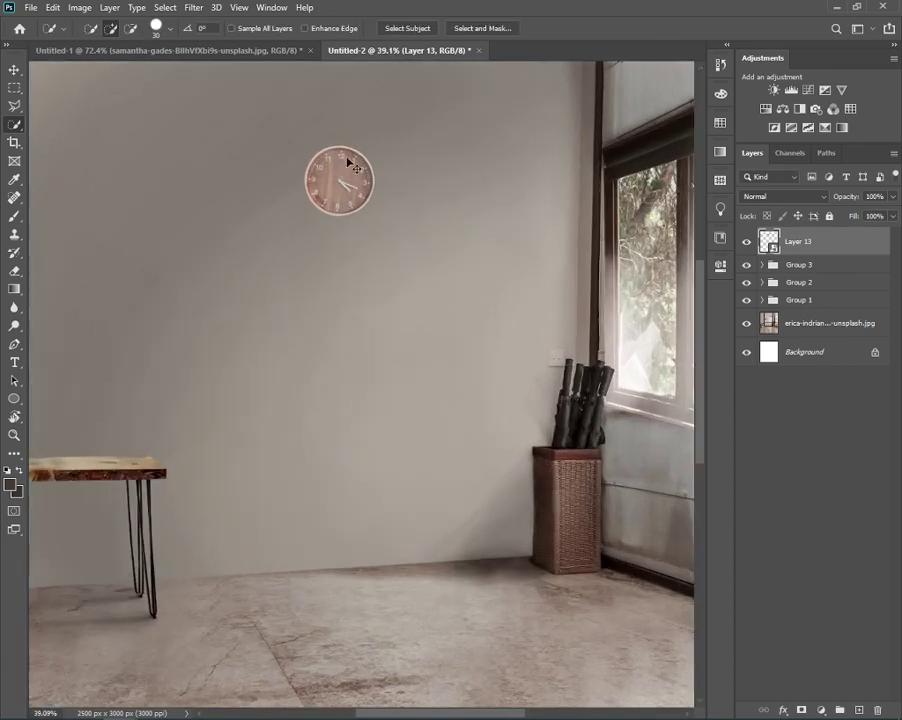
key(ctrl+t)
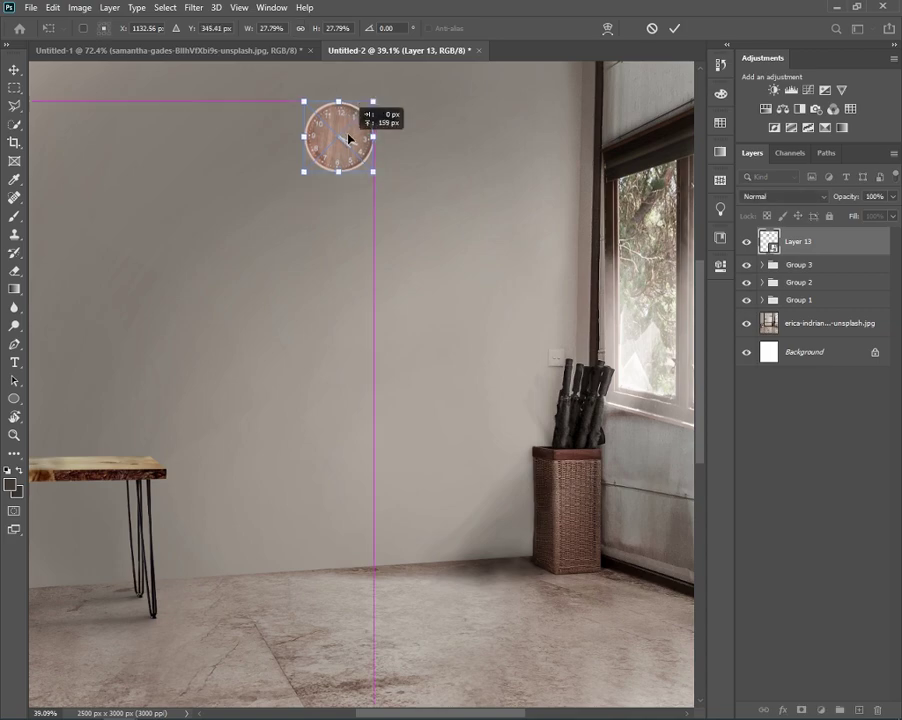
drag(348, 184, 343, 103)
key(Return)
key(w)
scroll(372, 161, up, 3)
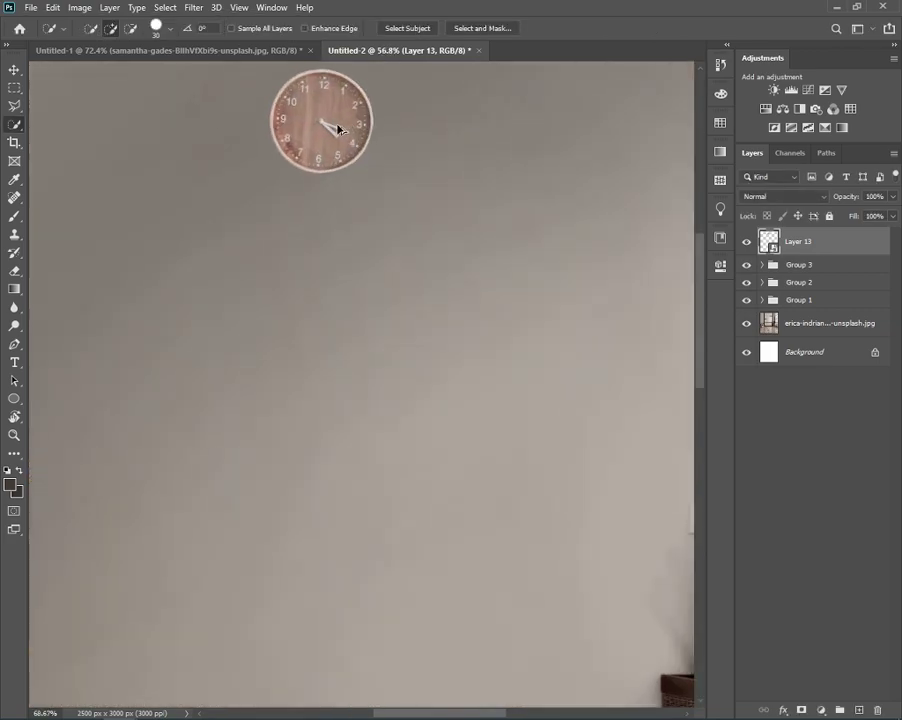
scroll(372, 191, up, 2)
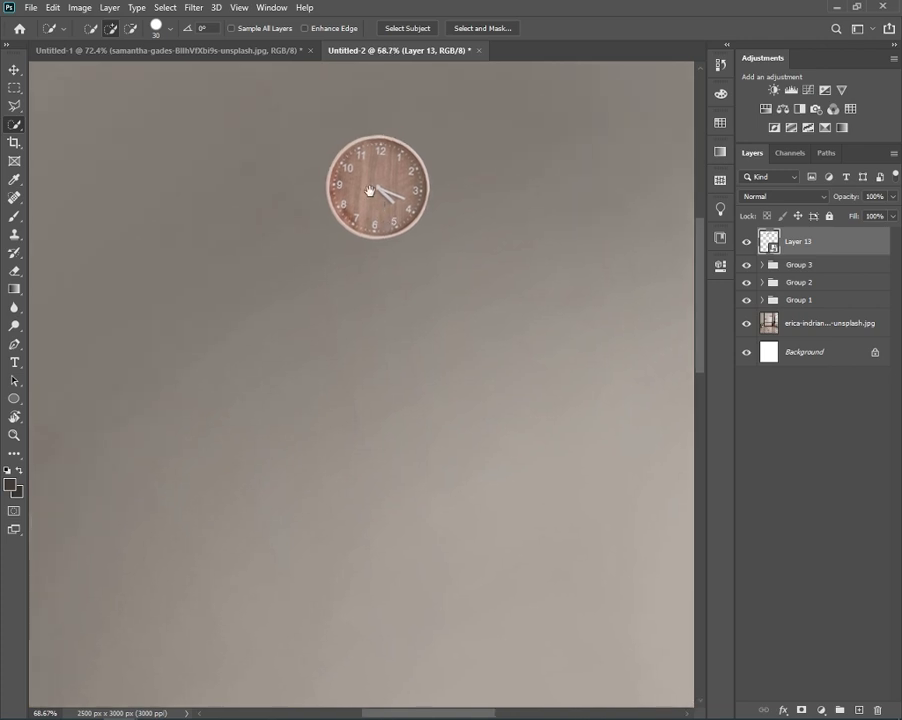
click(784, 710)
- Apply a Multiply drop shadow to the clock at 45° angle, 39% opacity, 15 px distance
click(834, 703)
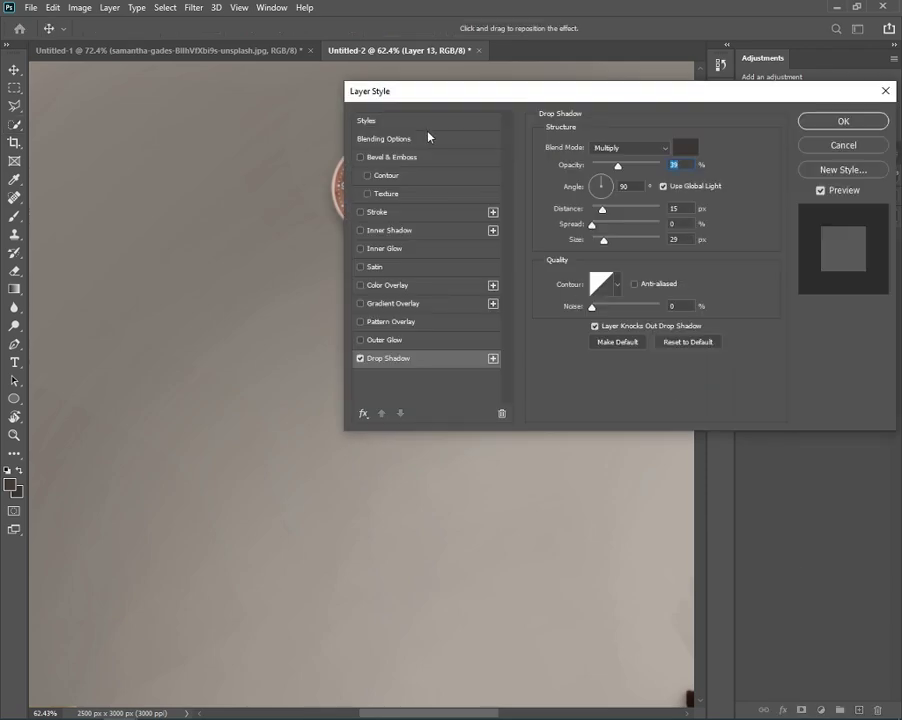
mouse_move(476, 96)
mouse_down()
mouse_move(490, 261)
mouse_move(470, 302)
mouse_up()
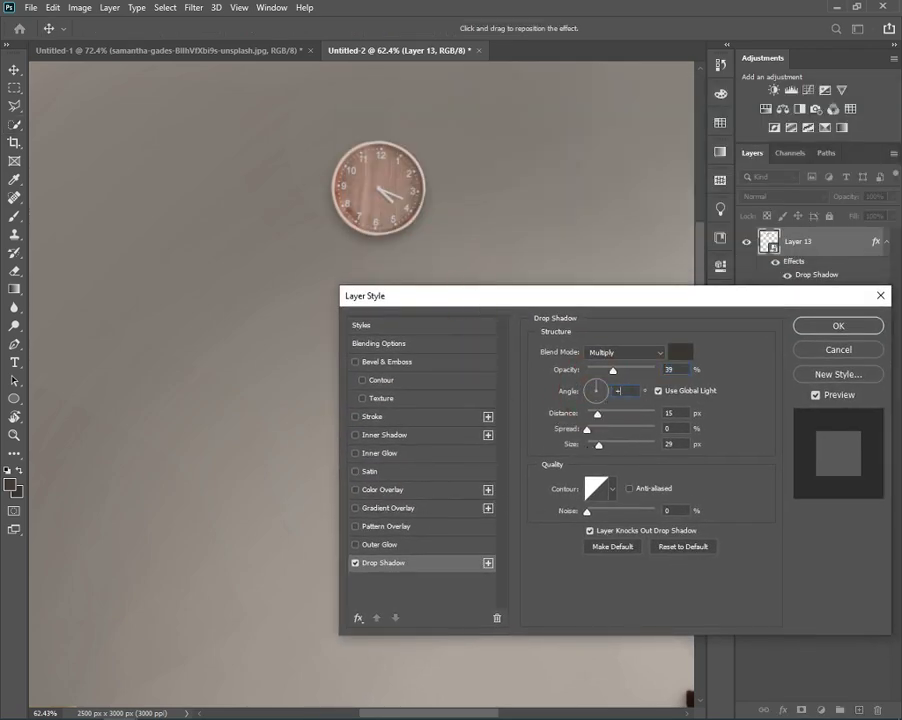
text(45)
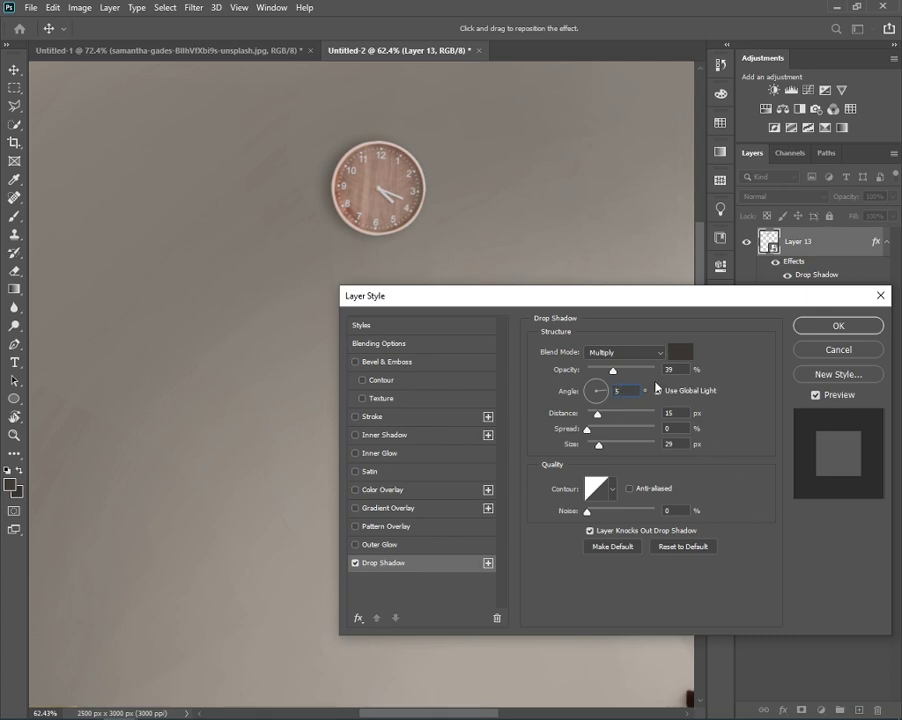
key(Return)
key(w)
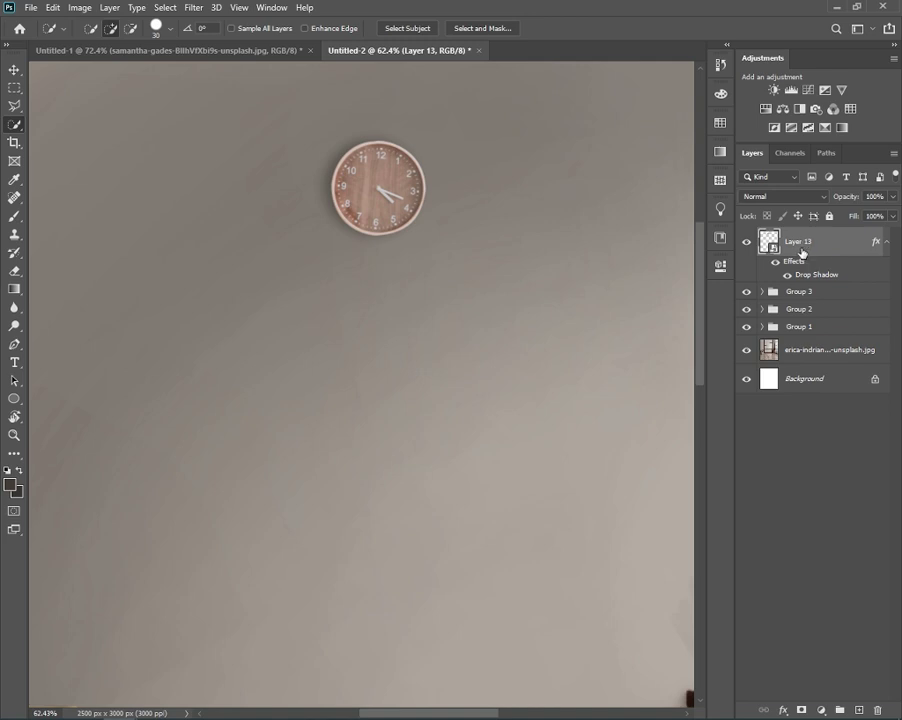
- Compare the clock with and without its shadow, then add an empty layer above it
double_click(746, 243)
click(777, 268)
click(858, 709)
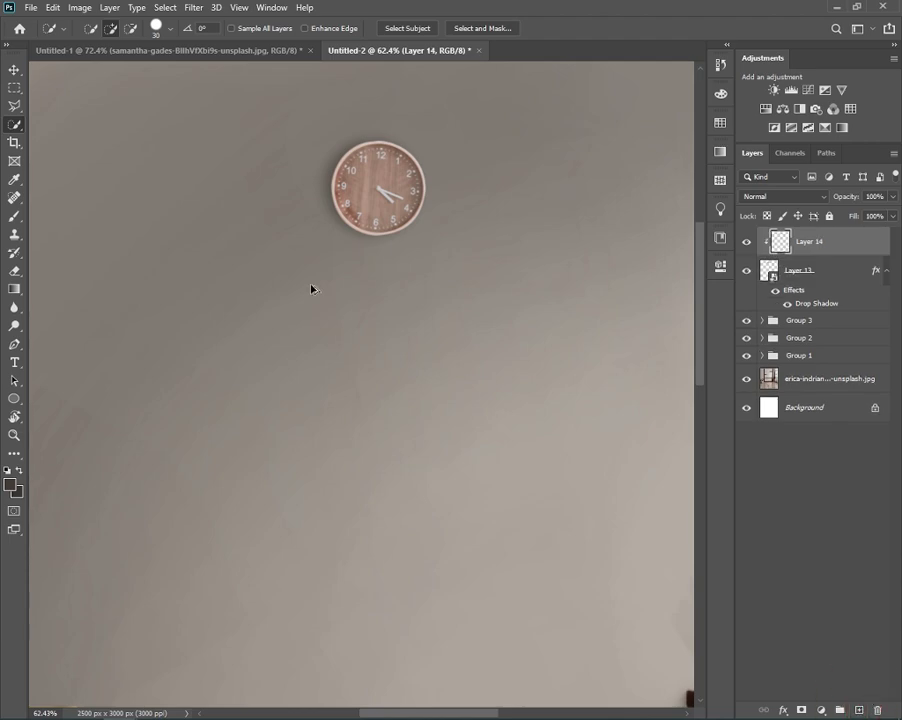
scroll(321, 199, up, 3)
scroll(425, 165, up, 1)
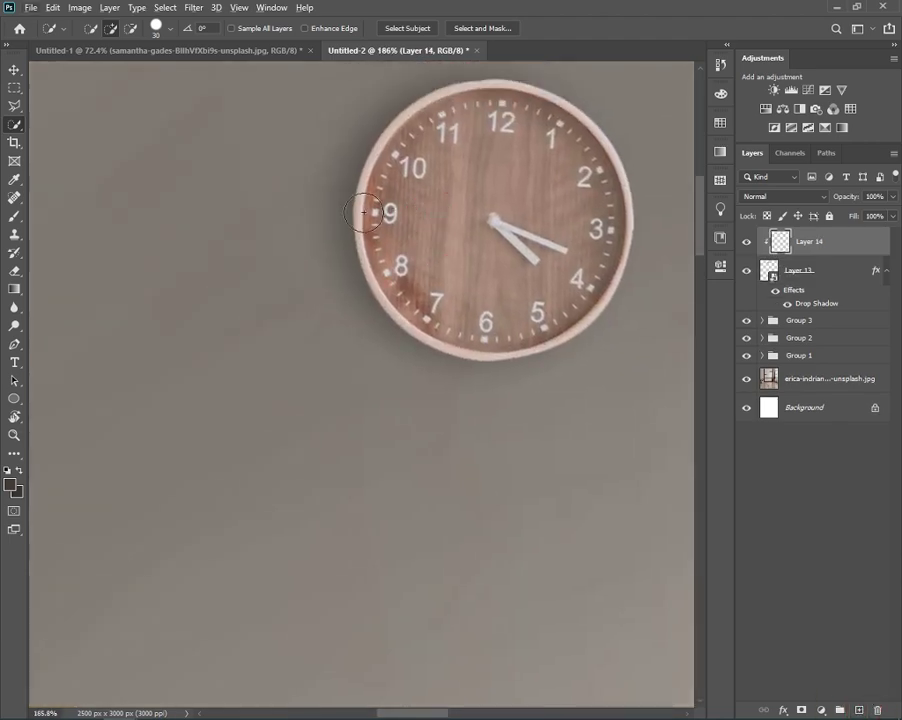
- Set the brush to a darkened clock-rim colour and the new layer to Multiply
key(b)
alt+click(365, 207)
click(10, 485)
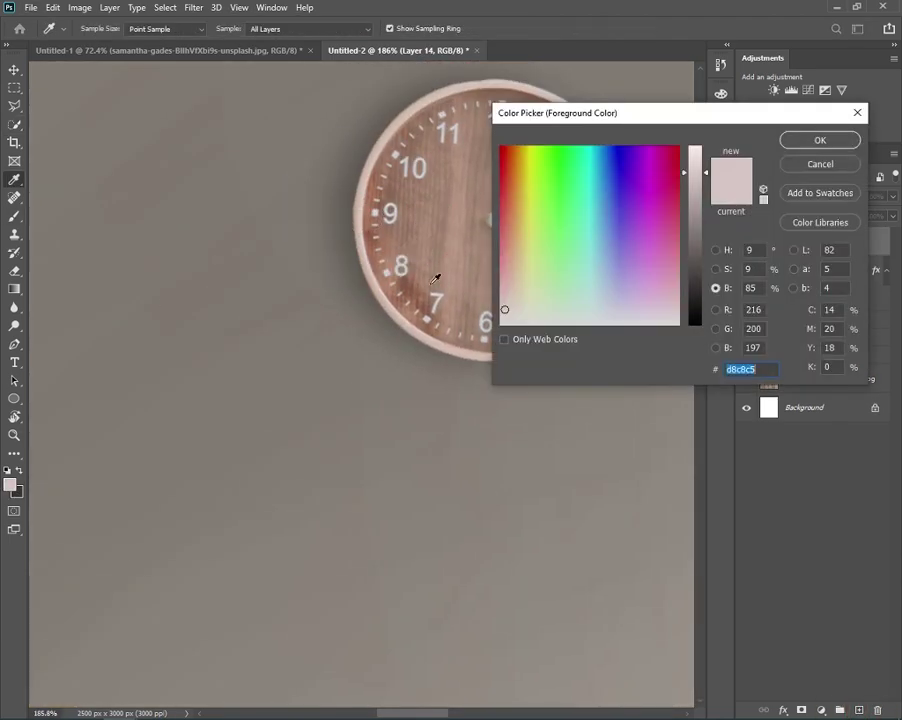
click(694, 274)
drag(697, 278, 692, 258)
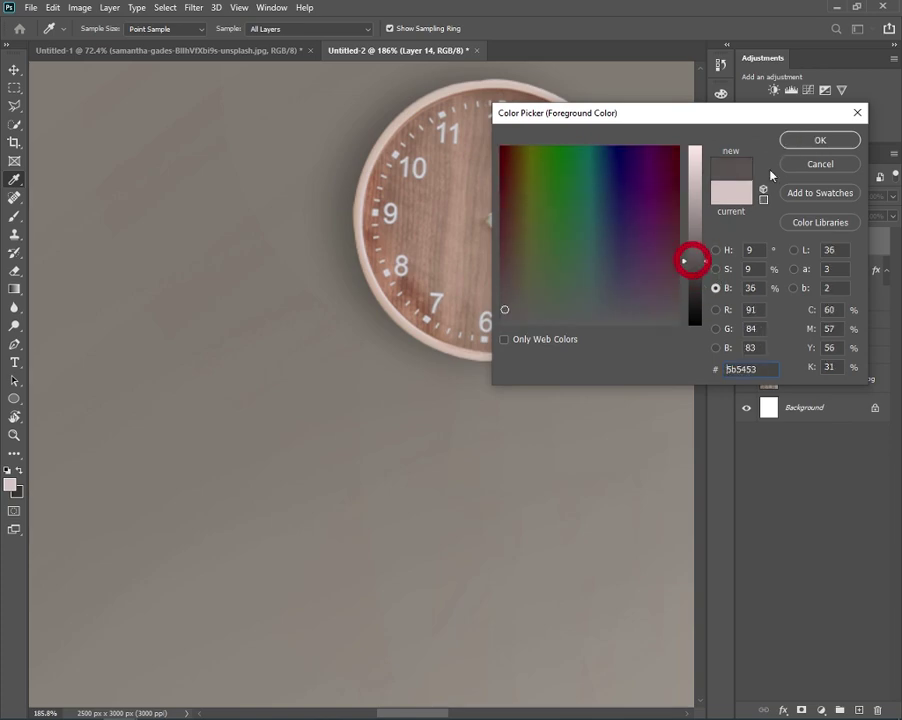
click(786, 139)
click(784, 196)
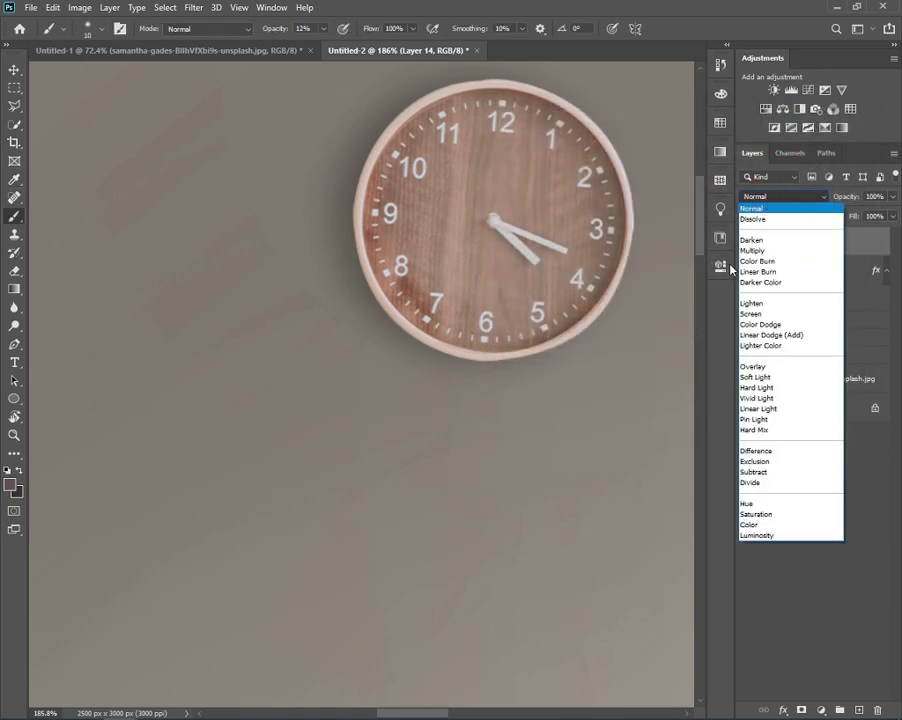
click(752, 250)
- Paint a faint shadow beneath and around the clock with brush sizes from 15 to 60
drag(336, 162, 340, 160)
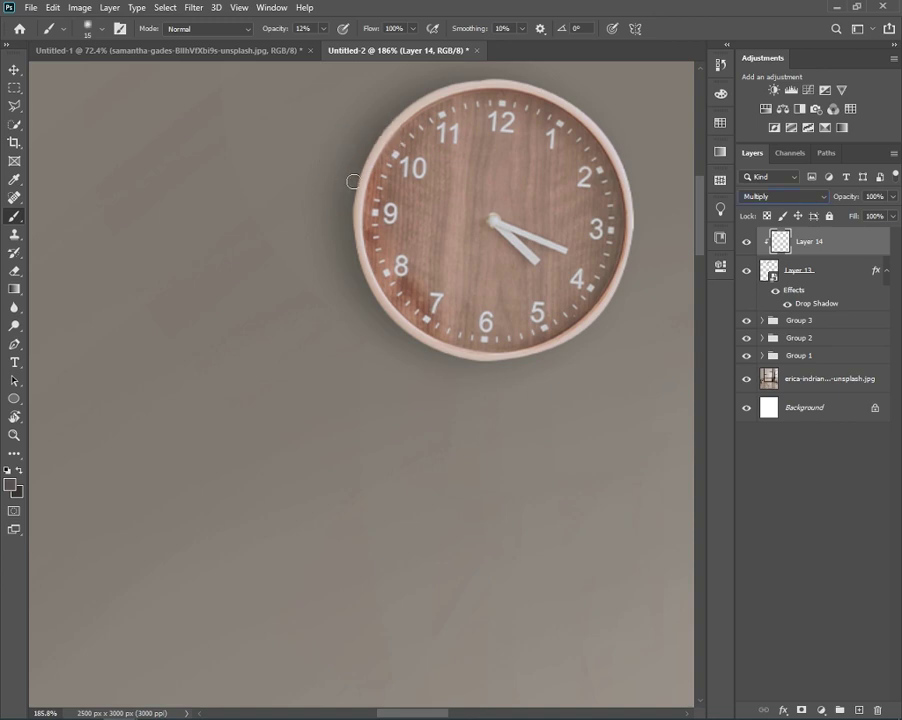
drag(280, 195, 286, 195)
drag(313, 168, 309, 225)
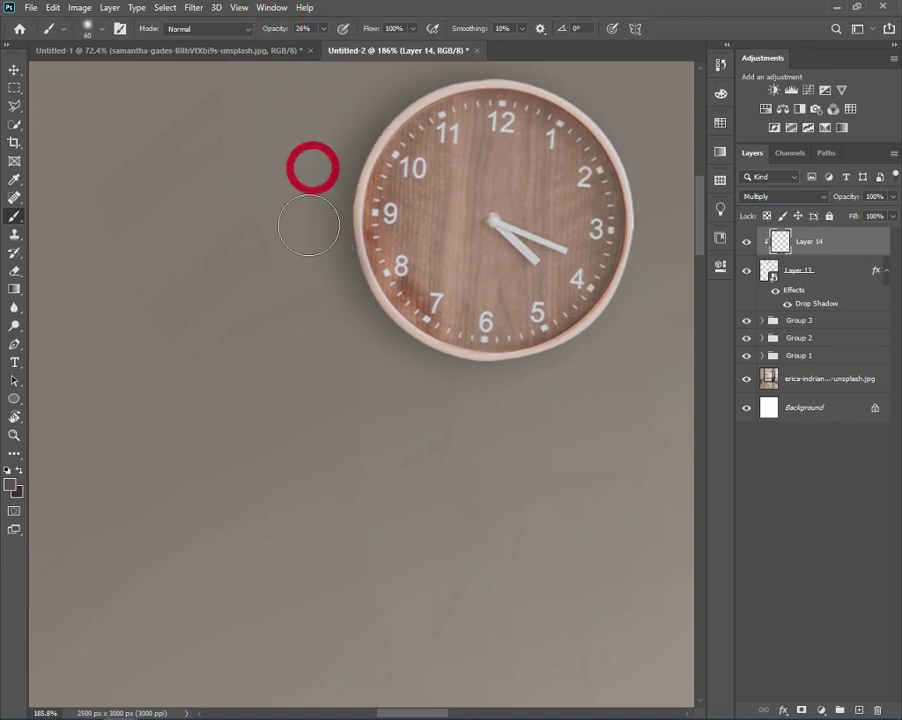
drag(352, 118, 289, 203)
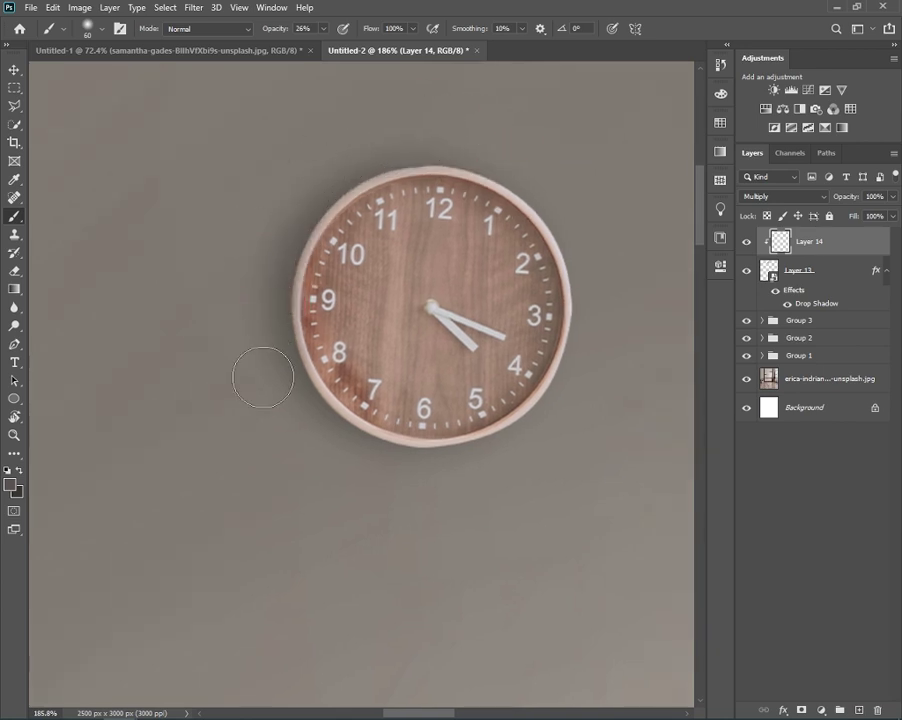
drag(375, 478, 462, 472)
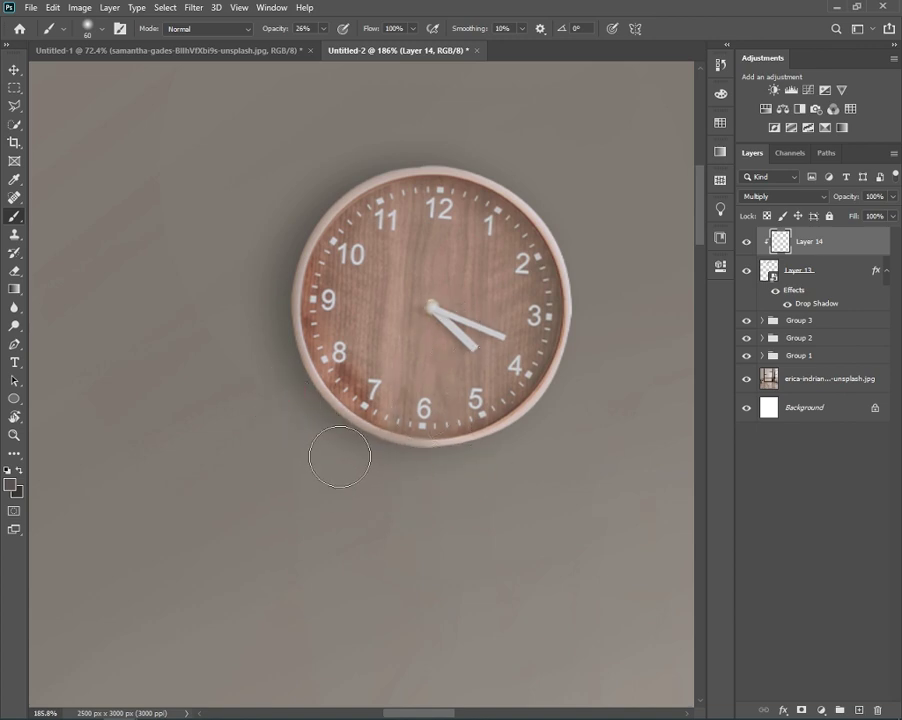
click(252, 372)
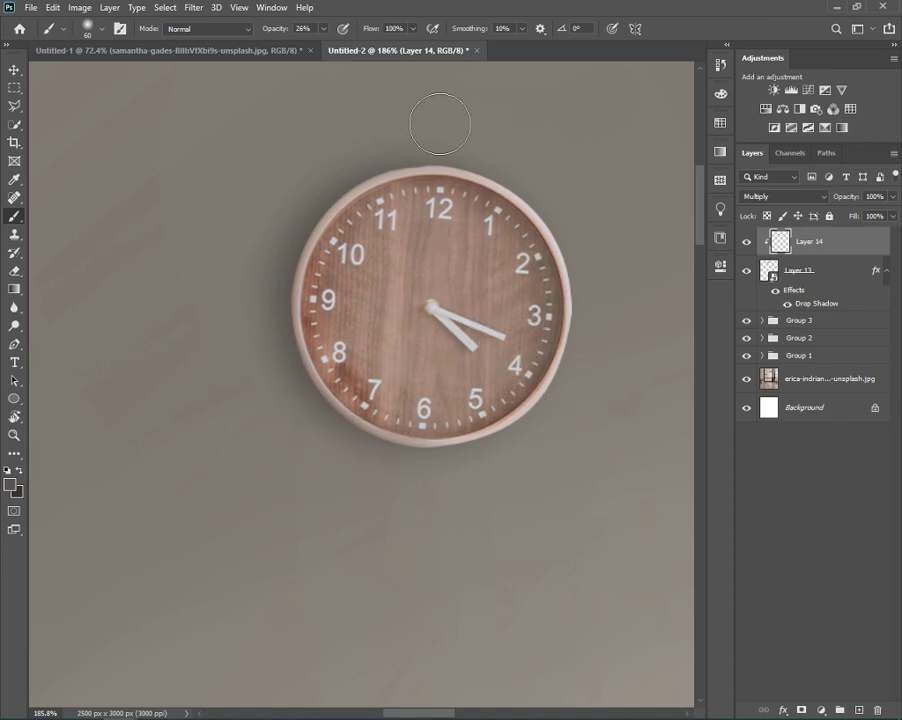
click(582, 204)
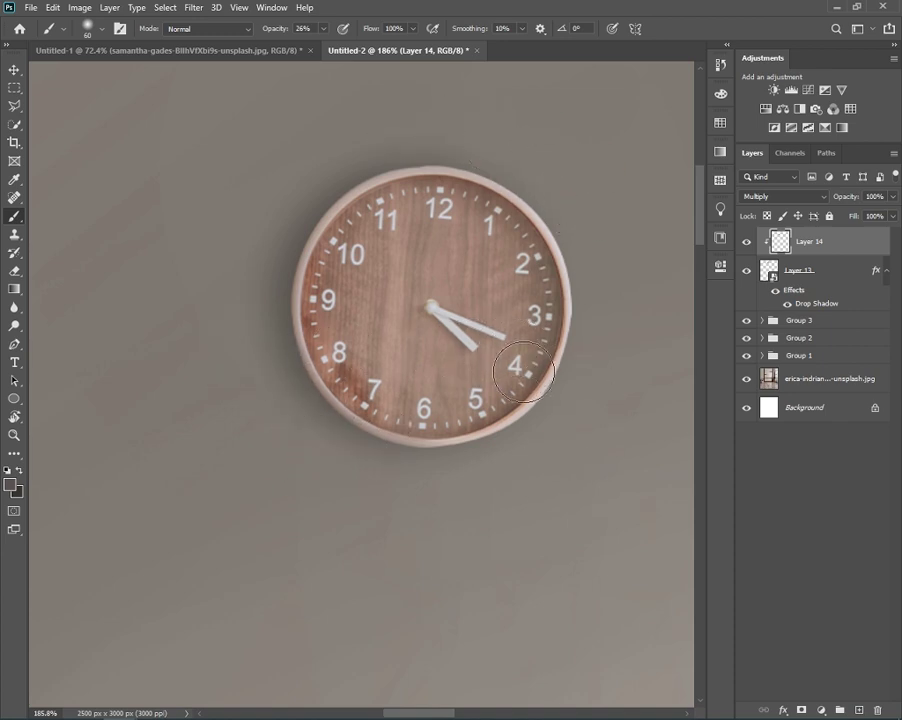
drag(523, 372, 537, 383)
drag(395, 264, 407, 200)
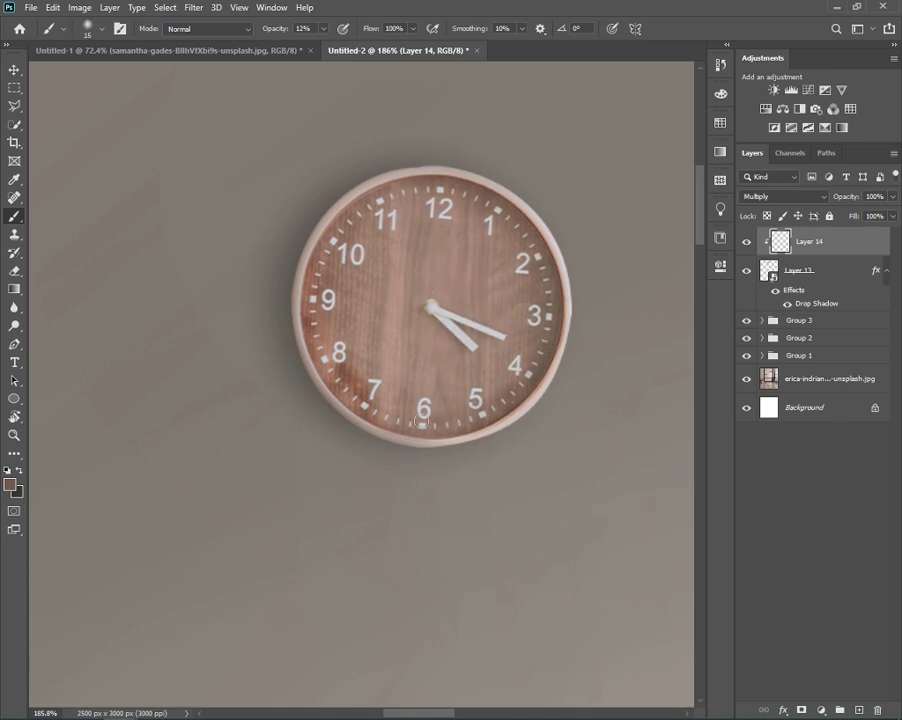
drag(526, 267, 490, 366)
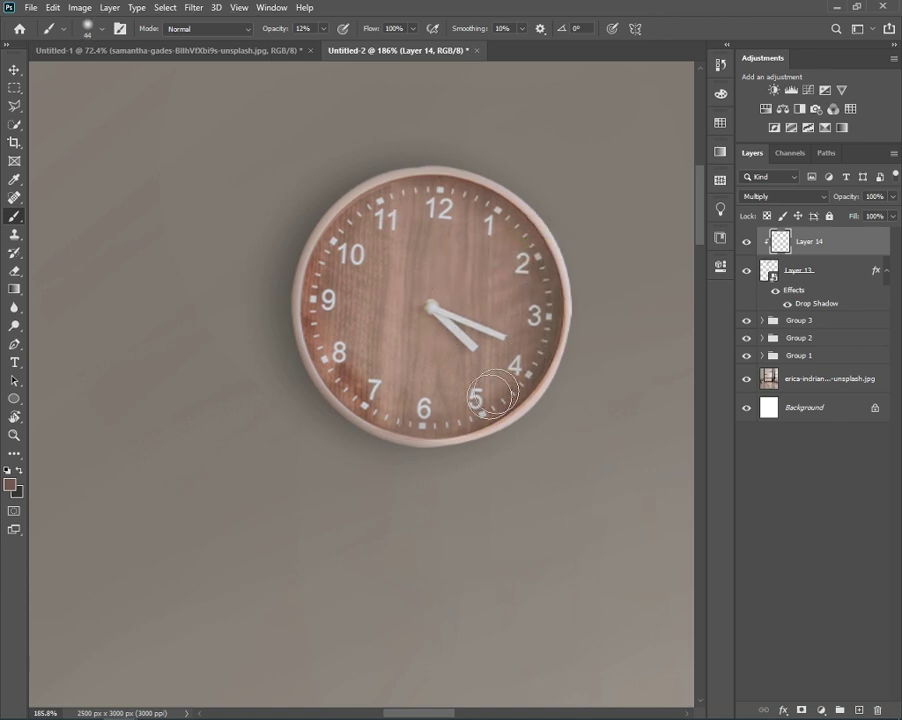
- Group Layer 13 and Layer 14 into Group 4 and return to Untitled-1
scroll(425, 398, down, 3)
scroll(520, 330, down, 3)
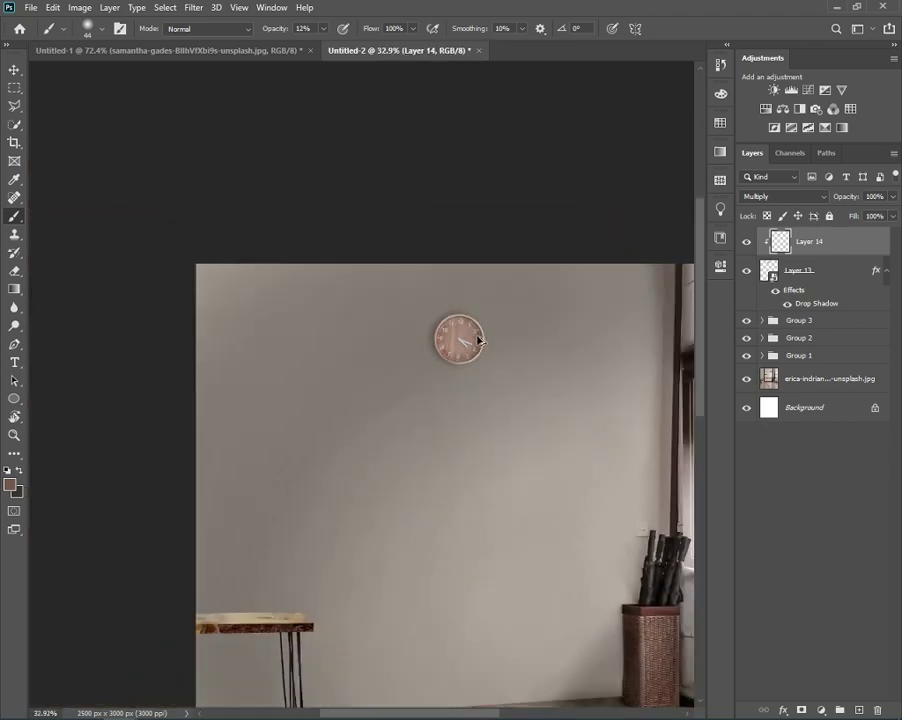
scroll(626, 252, down, 2)
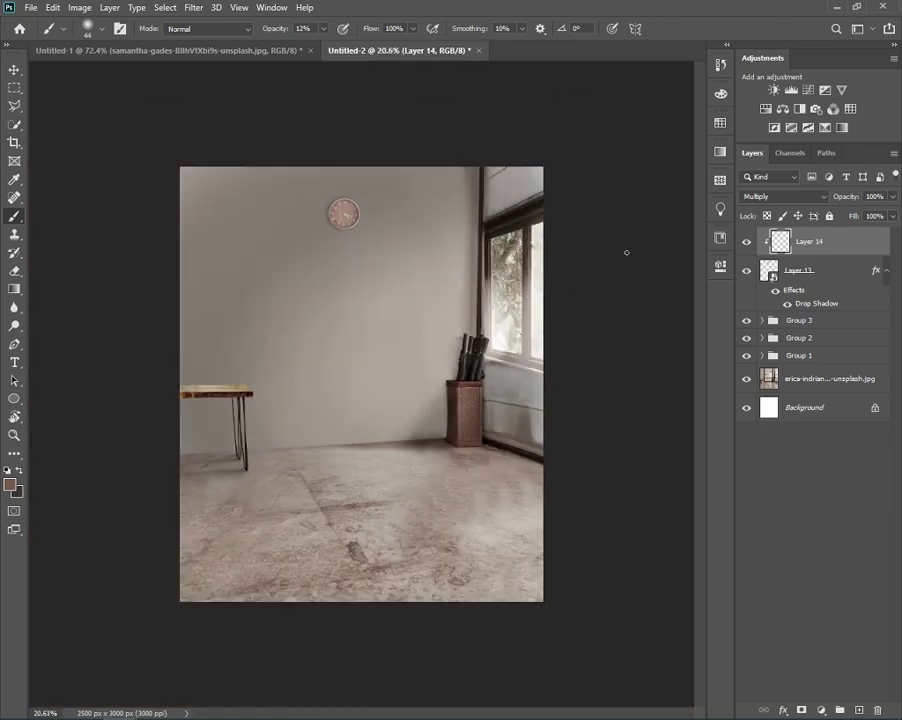
shift+click(814, 271)
key(ctrl+g)
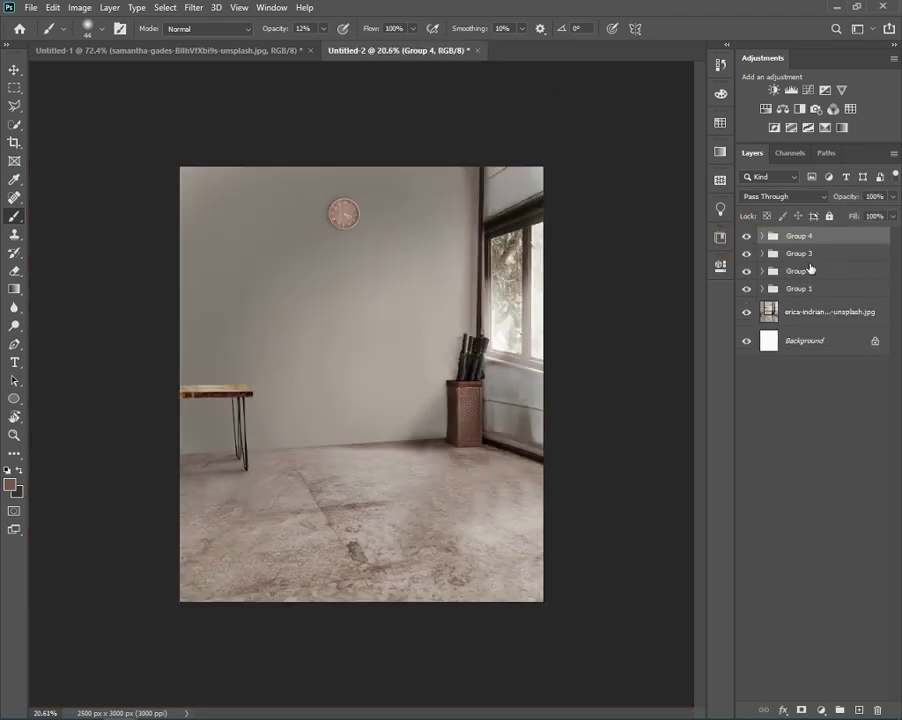
click(222, 51)
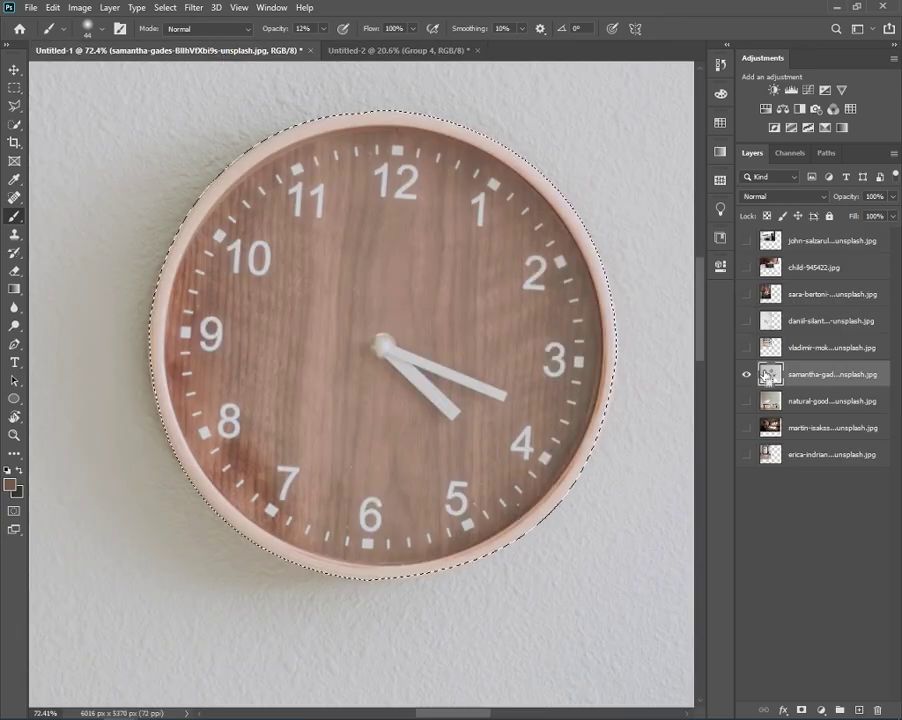
- Delete the four unused source photo layers and make the bookshelf layer visible
shift+click(810, 455)
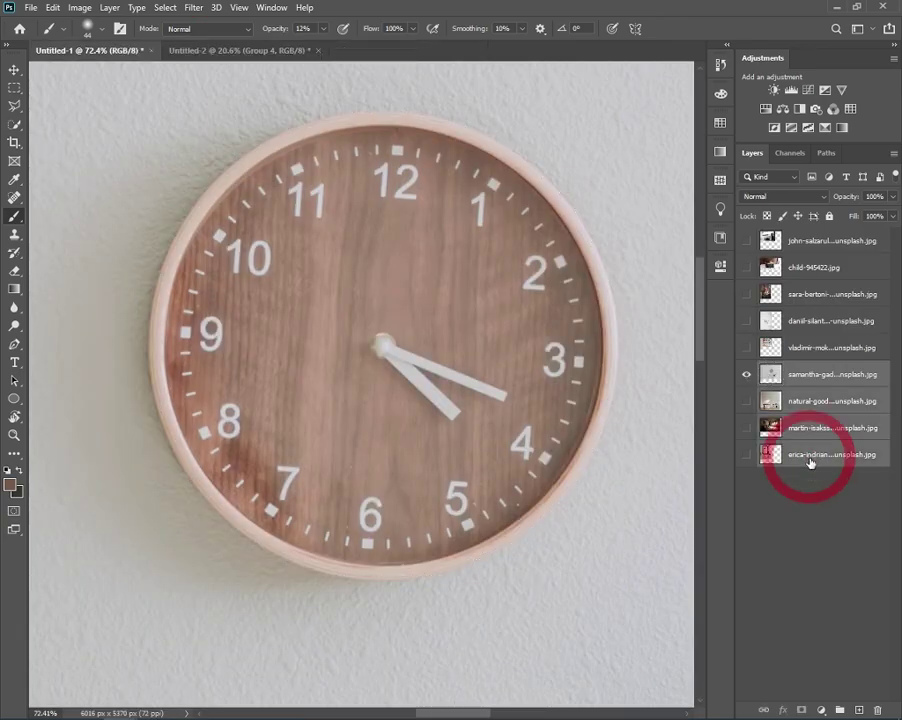
key(Delete)
click(745, 347)
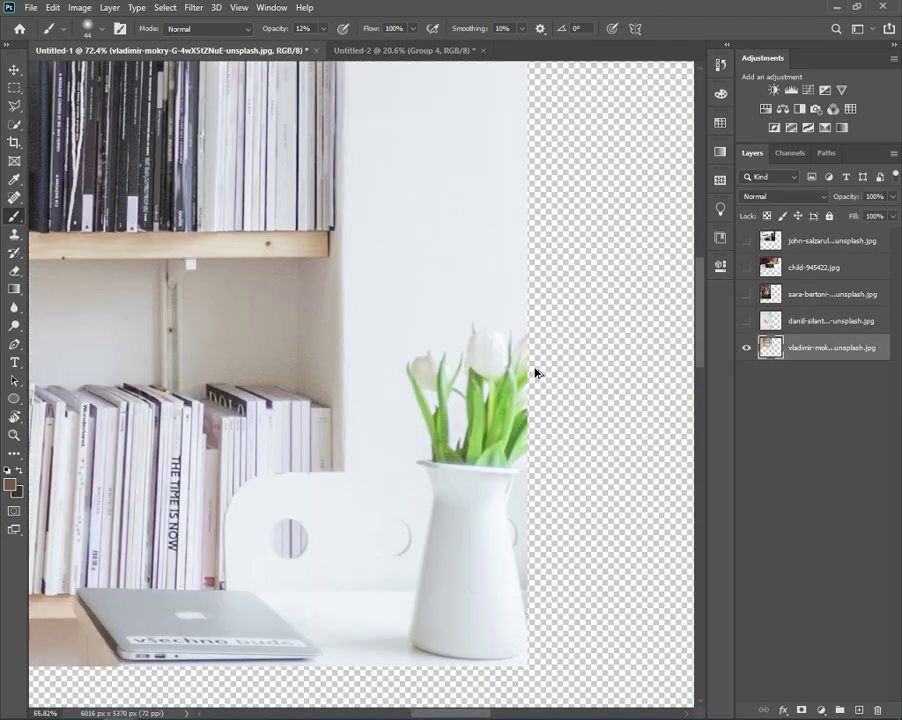
scroll(536, 362, down, 3)
scroll(536, 362, down, 3)
scroll(538, 362, down, 3)
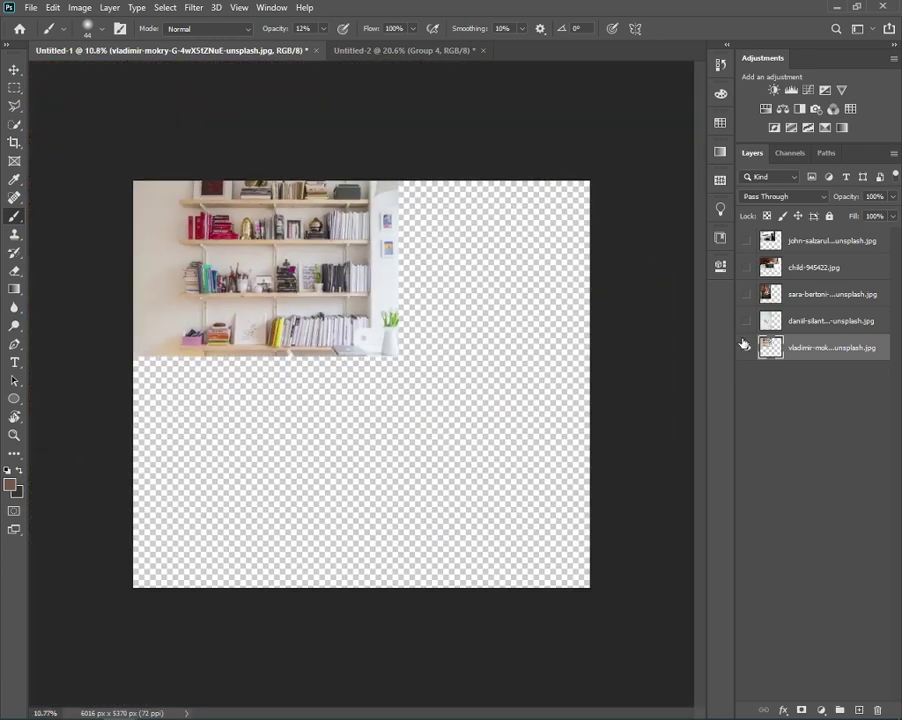
- Paste the bookshelf into the room, scaled to 52.35% on the upper-left wall
key(ctrl+Tab)
key(ctrl+v)
key(ctrl+t)
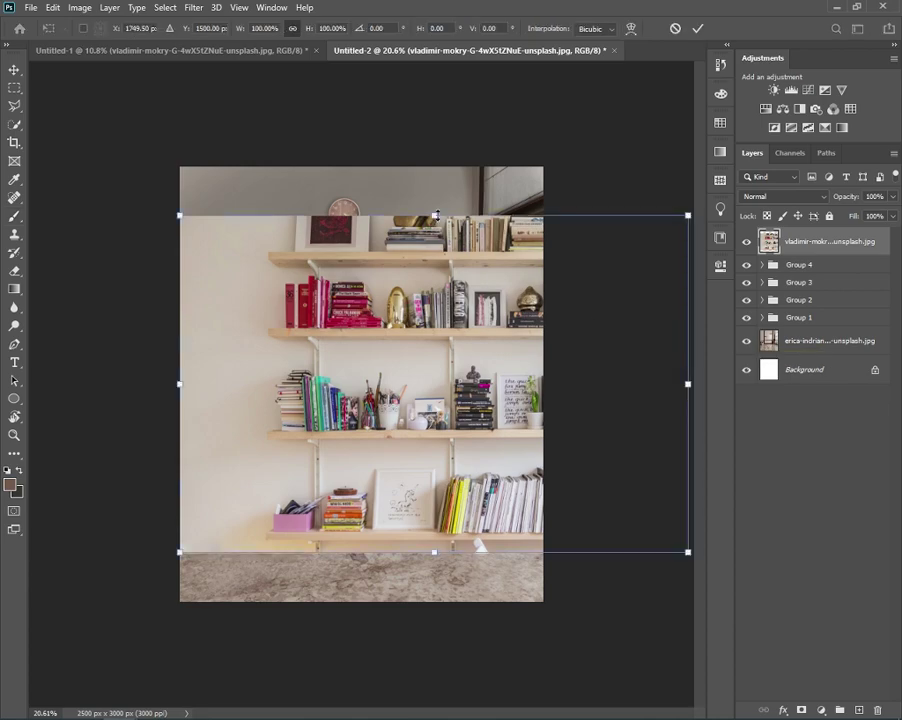
drag(178, 210, 276, 344)
mouse_move(458, 384)
mouse_down()
mouse_move(353, 334)
mouse_move(184, 178)
mouse_up()
key(ctrl+minus)
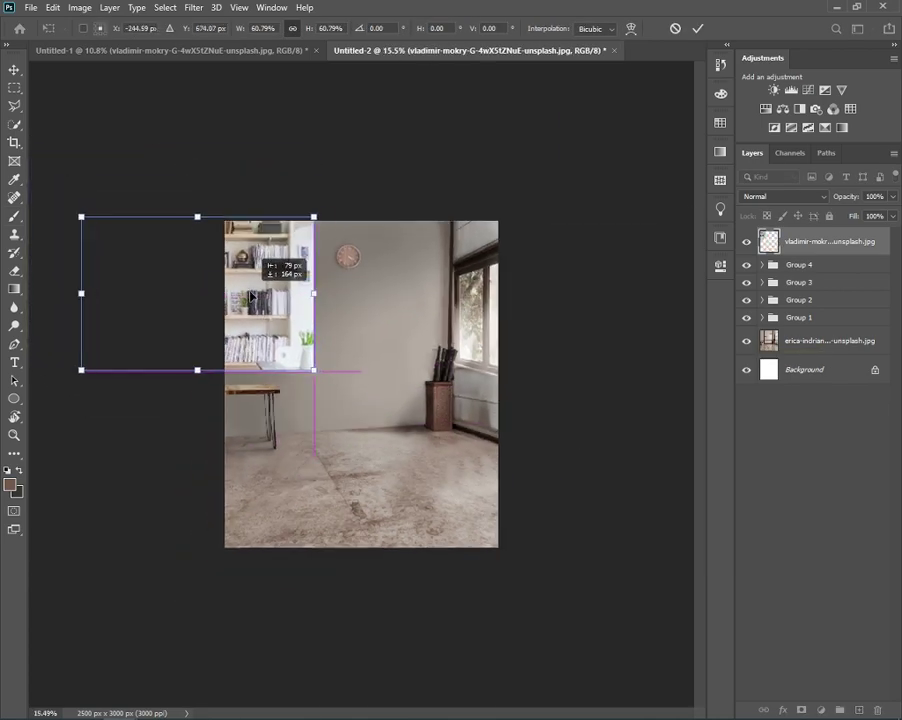
drag(258, 278, 248, 292)
drag(196, 211, 197, 237)
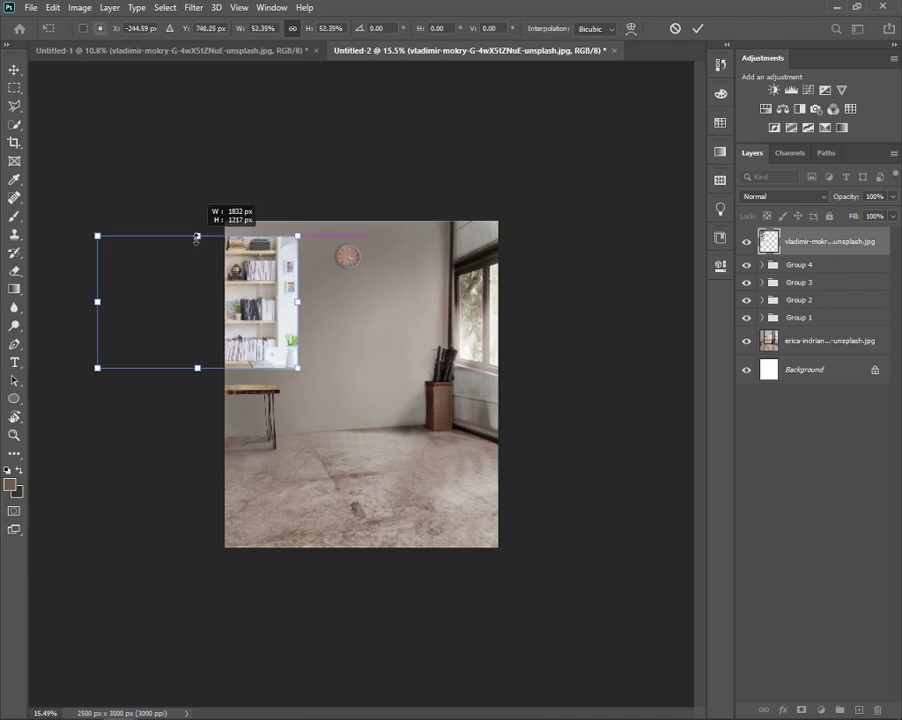
click(197, 237)
key(Return)
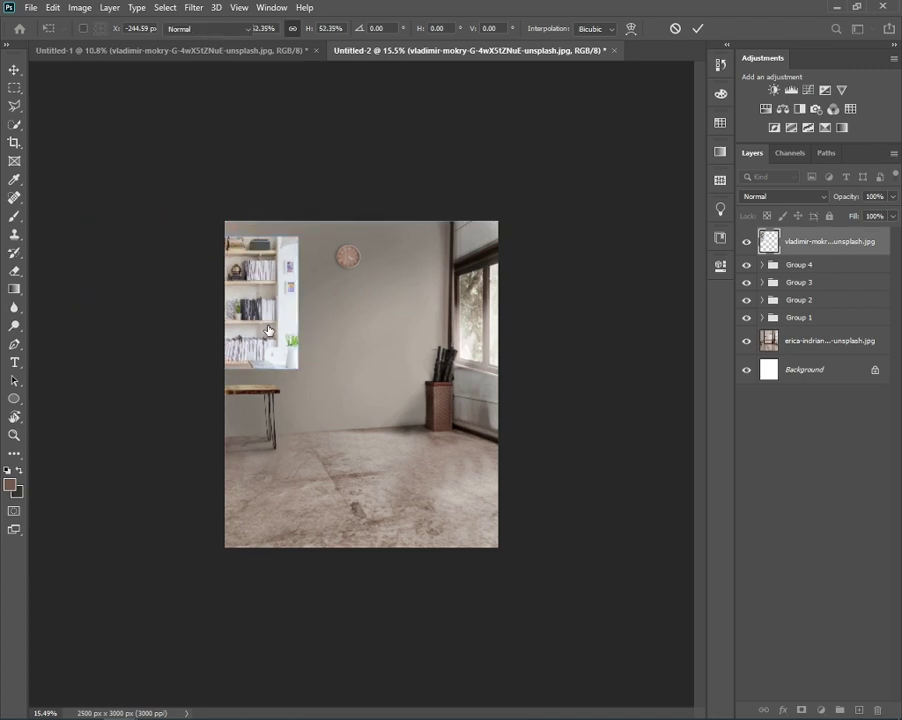
- Add a layer mask to the bookshelf with default black and white brush colours
key(b)
scroll(171, 260, up, 5)
drag(171, 260, 285, 277)
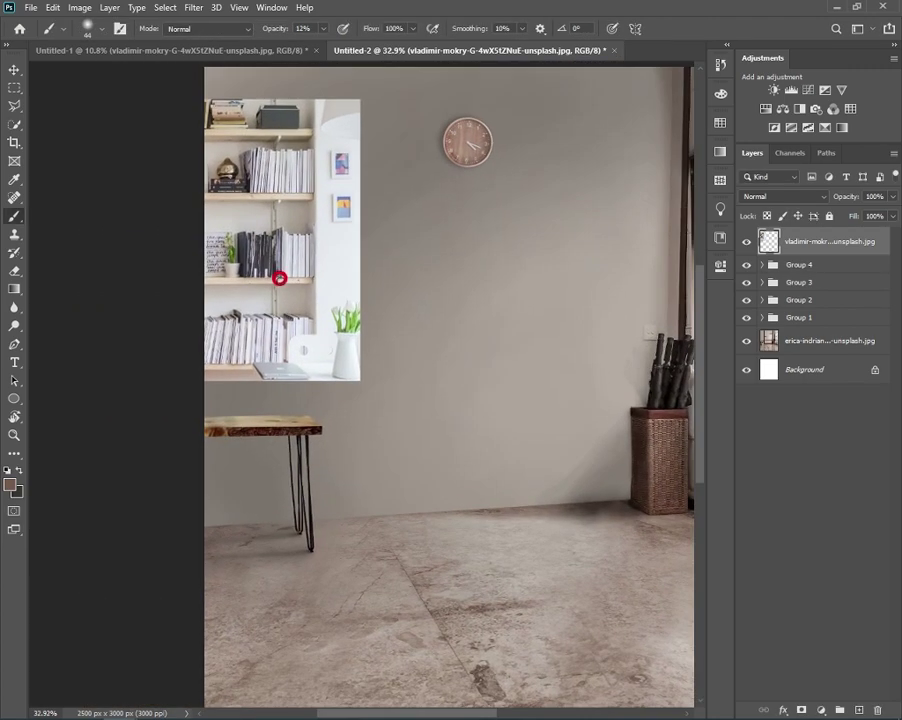
scroll(280, 298, up, 3)
scroll(280, 298, up, 2)
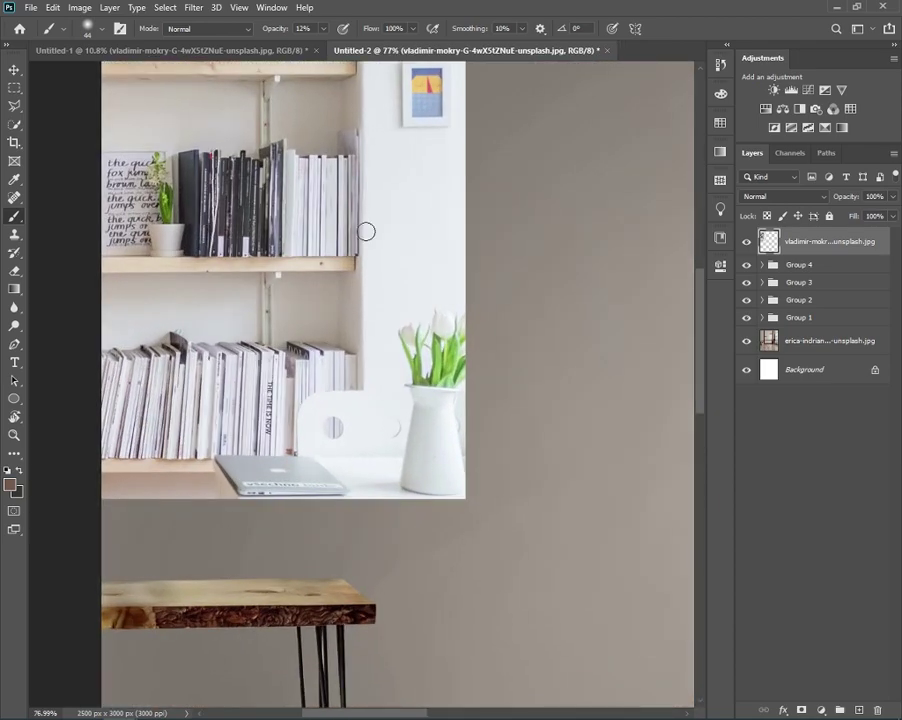
key(0)
key(d)
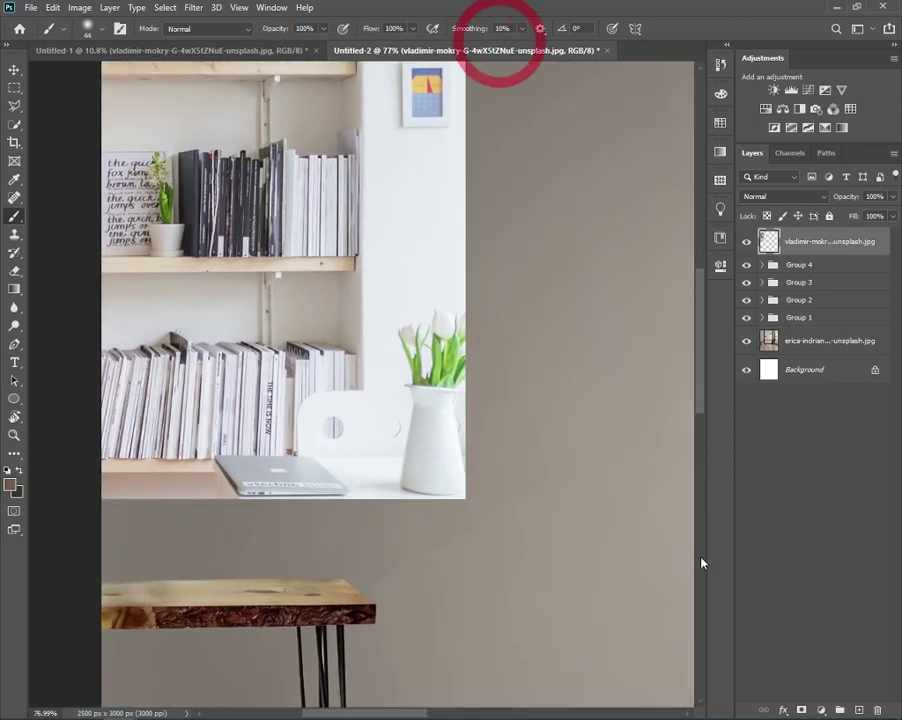
click(801, 710)
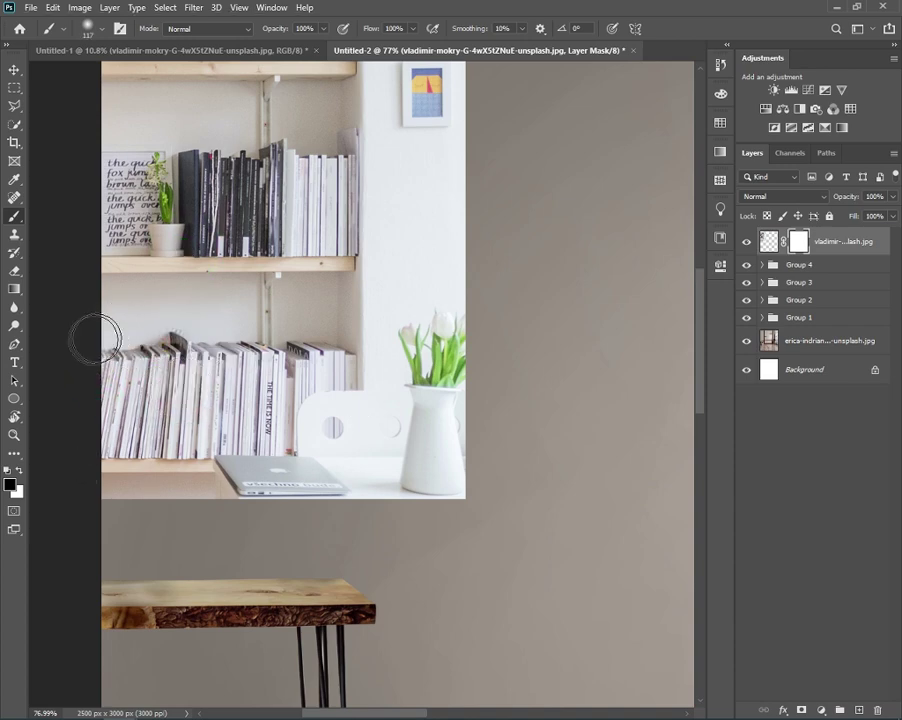
- Mask out the lower bookshelf area and the white window strip on the right
mouse_move(100, 337)
mouse_down()
mouse_move(478, 367)
mouse_move(131, 378)
mouse_move(108, 388)
mouse_move(246, 480)
mouse_move(380, 468)
mouse_move(371, 422)
mouse_move(88, 466)
mouse_up()
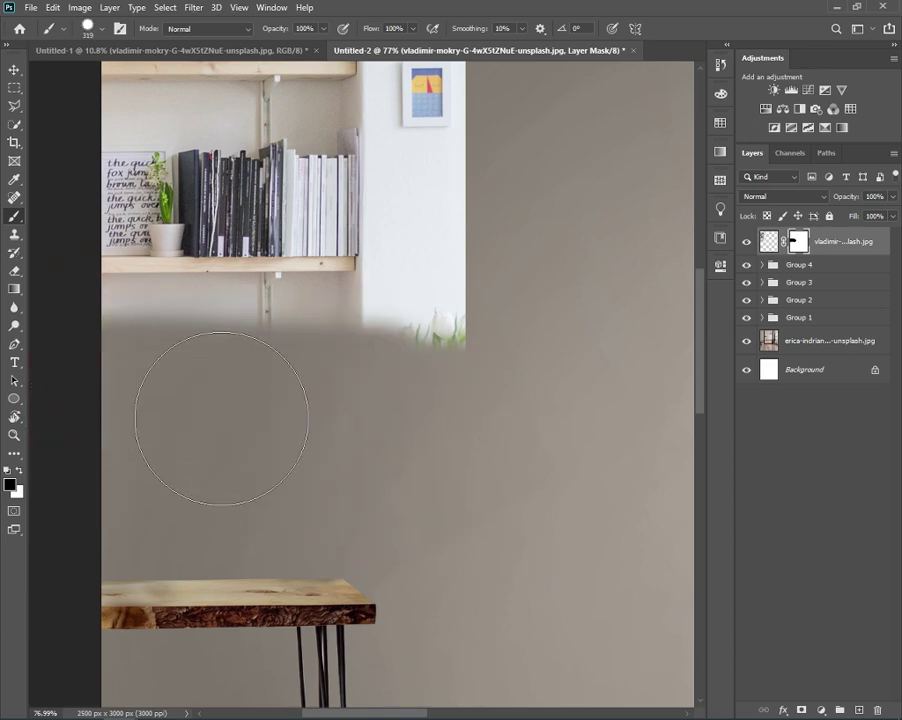
key(x)
drag(244, 327, 139, 452)
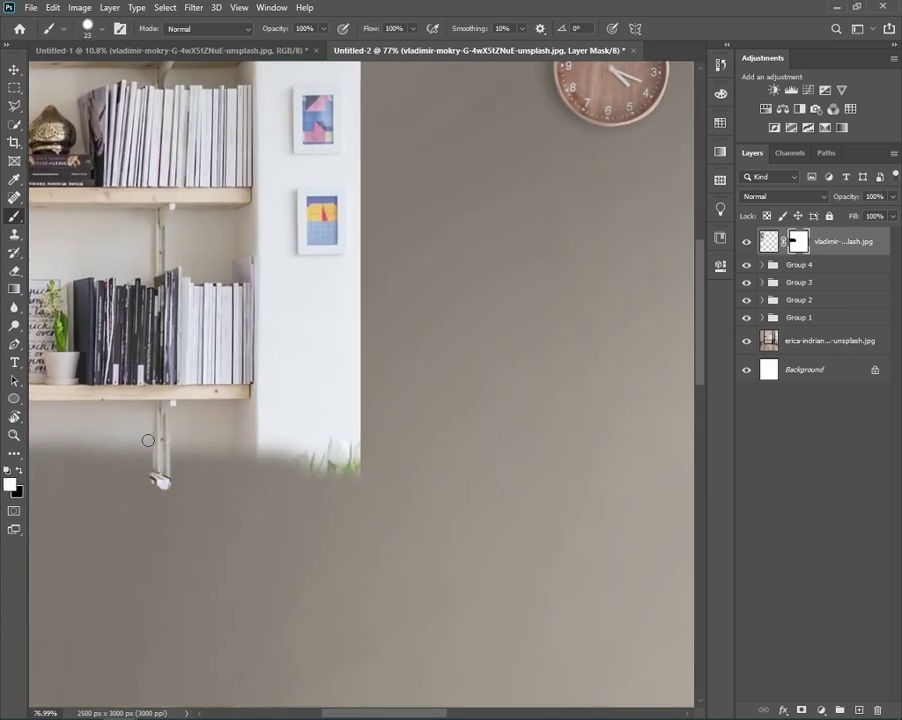
scroll(148, 440, up, 1)
scroll(190, 516, up, 5)
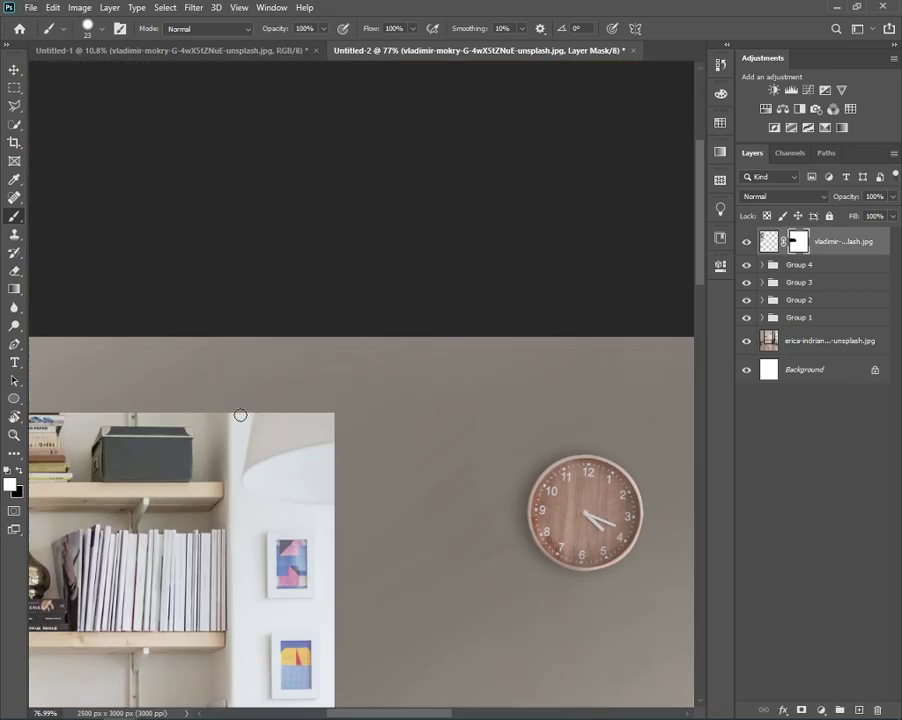
drag(244, 412, 250, 690)
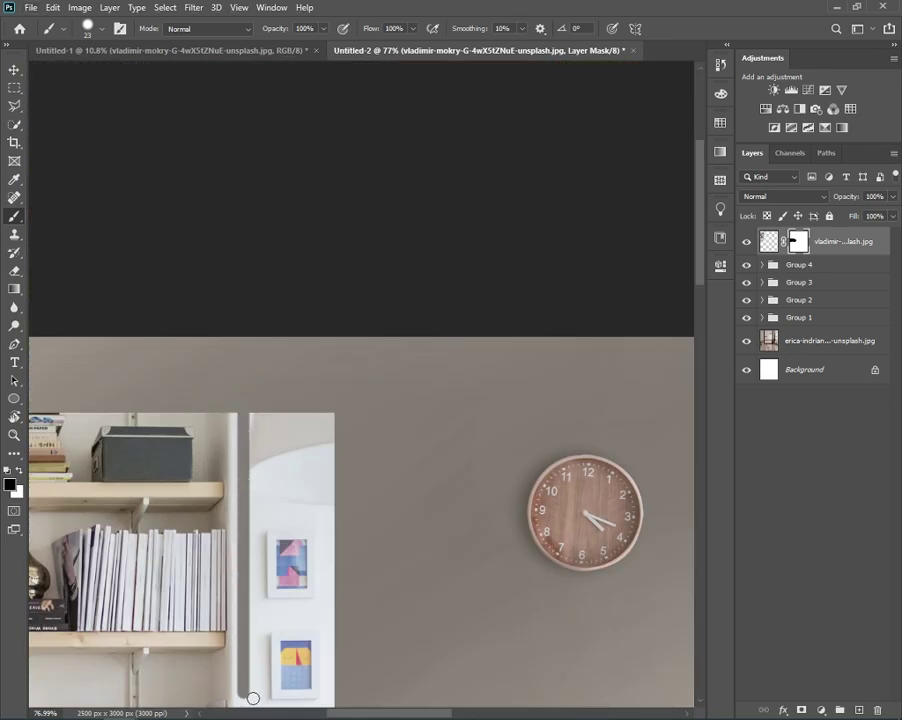
scroll(260, 600, down, 2)
scroll(280, 480, down, 2)
drag(299, 313, 347, 313)
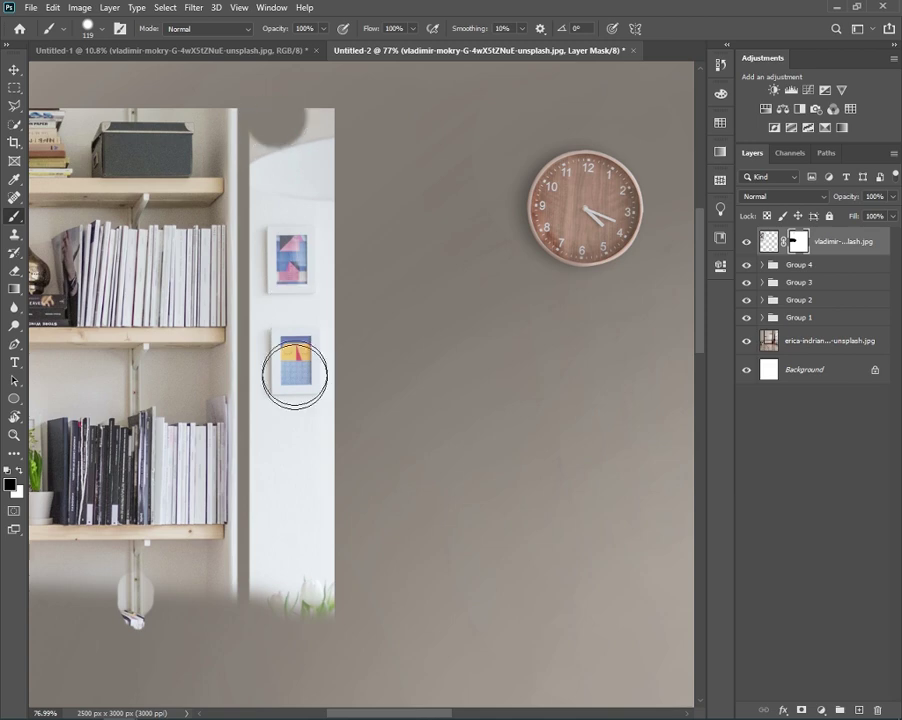
mouse_move(294, 374)
mouse_down()
mouse_move(340, 226)
mouse_move(322, 596)
mouse_up()
- Restore the white post while hiding the strip and white blob below the shelf
key(x)
drag(234, 602, 282, 537)
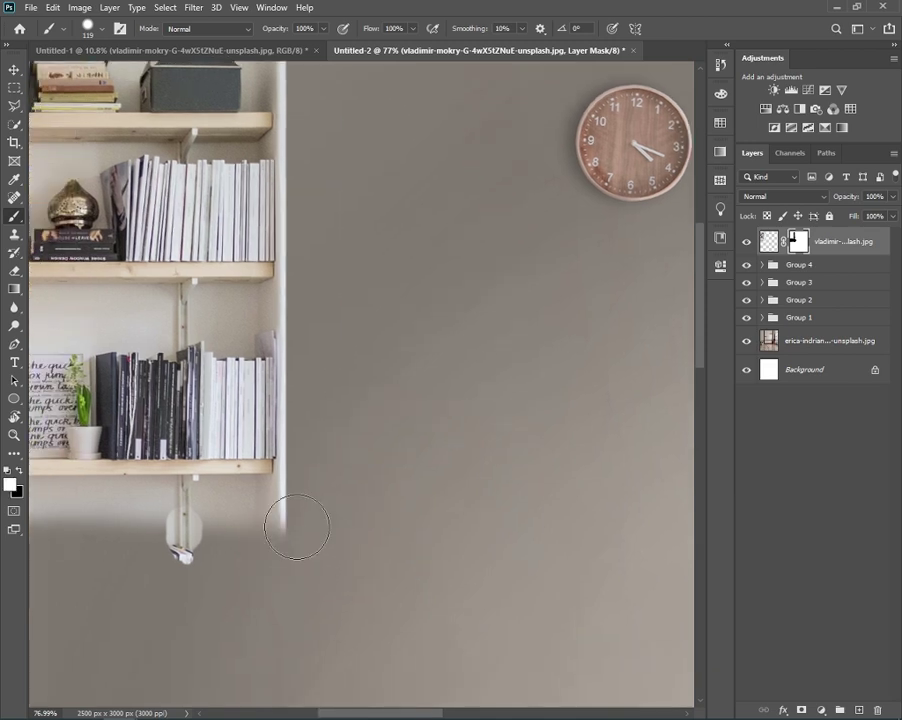
scroll(276, 534, up, 3)
drag(292, 486, 288, 640)
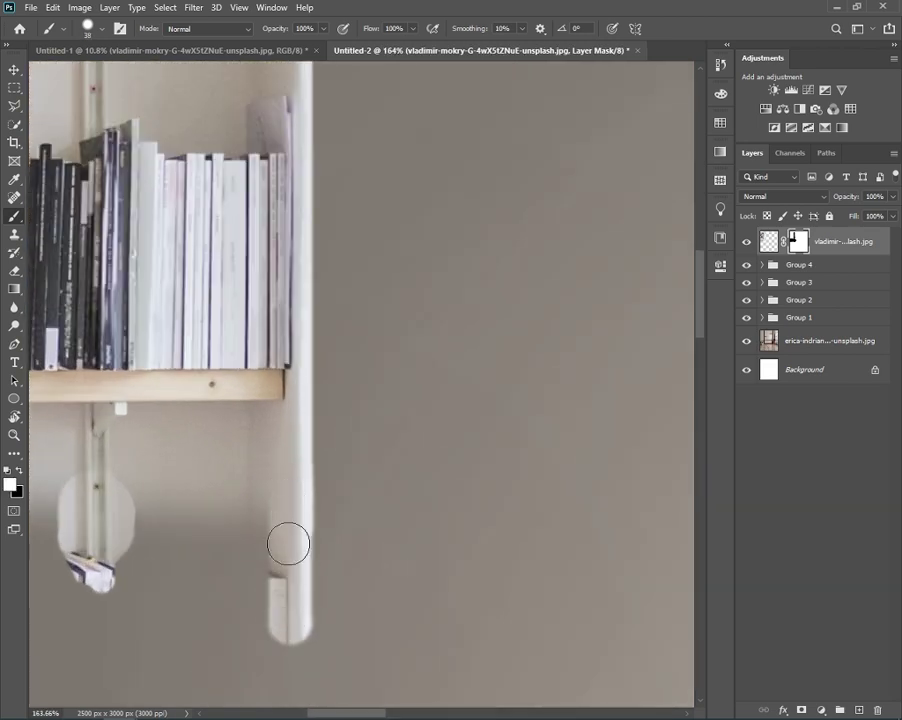
click(290, 660)
key(x)
drag(238, 452, 238, 540)
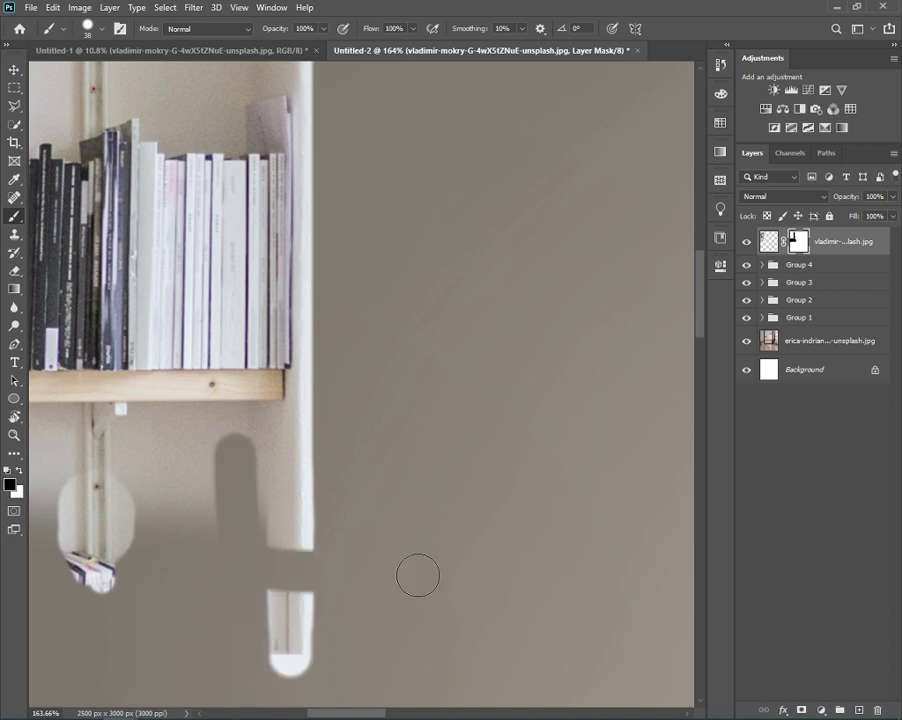
drag(288, 585, 288, 660)
key(x)
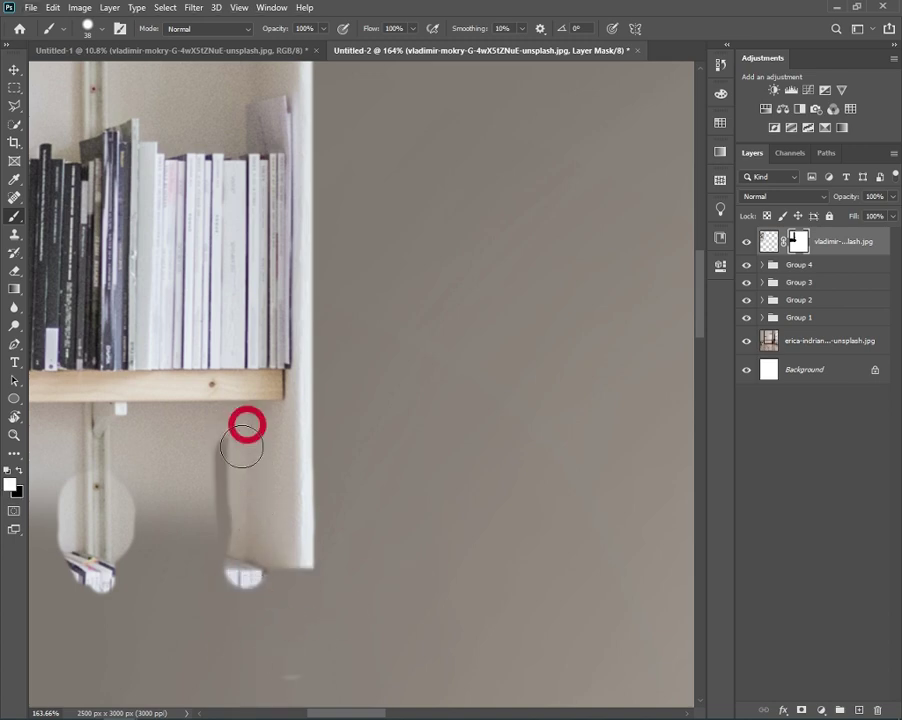
scroll(250, 490, up, 2)
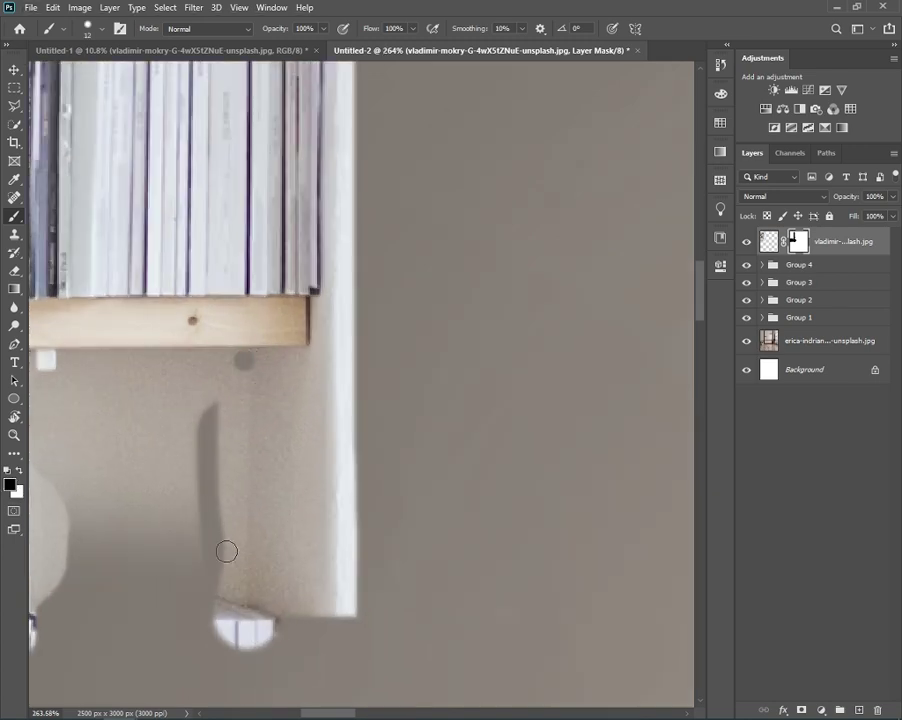
mouse_move(243, 358)
mouse_down()
mouse_move(243, 605)
mouse_move(321, 624)
mouse_up()
click(720, 65)
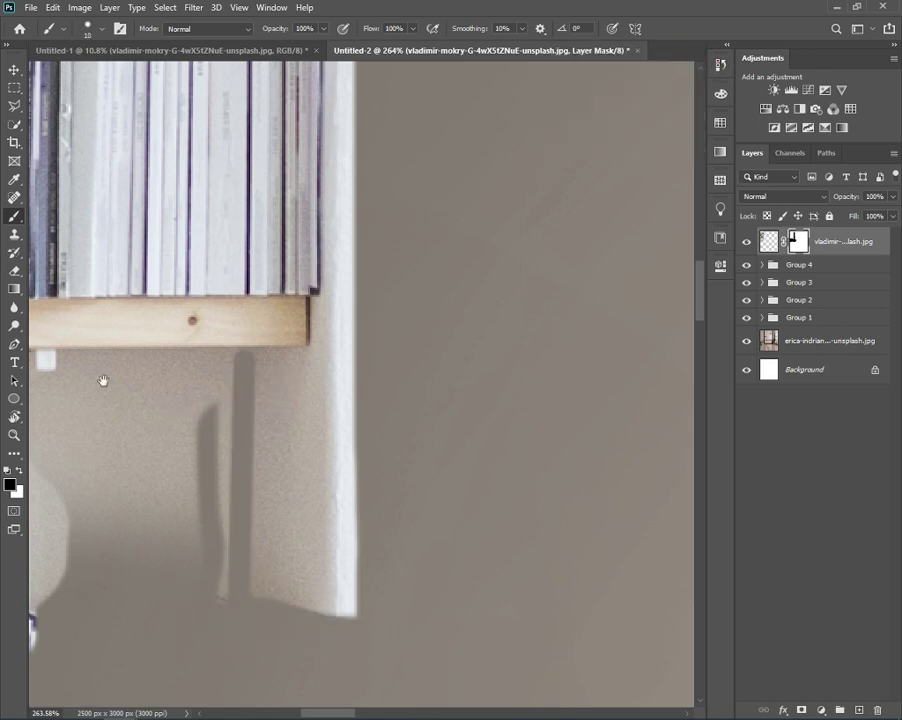
- Mask the wall between the shelf brackets using a smaller brush along the post
drag(100, 376, 182, 384)
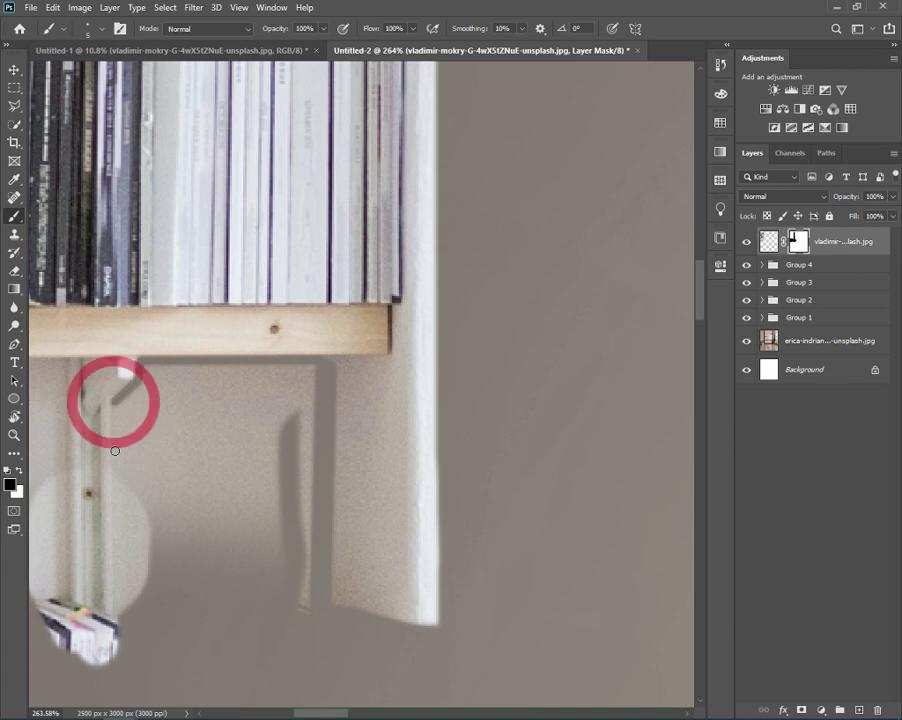
drag(122, 368, 113, 605)
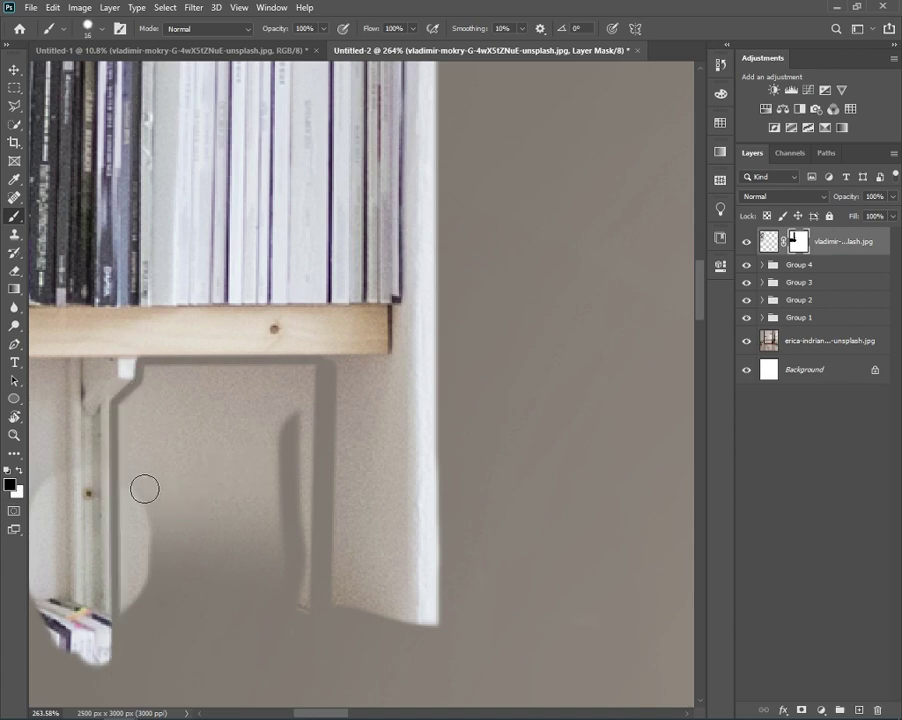
key(bracketleft)
drag(131, 630, 147, 375)
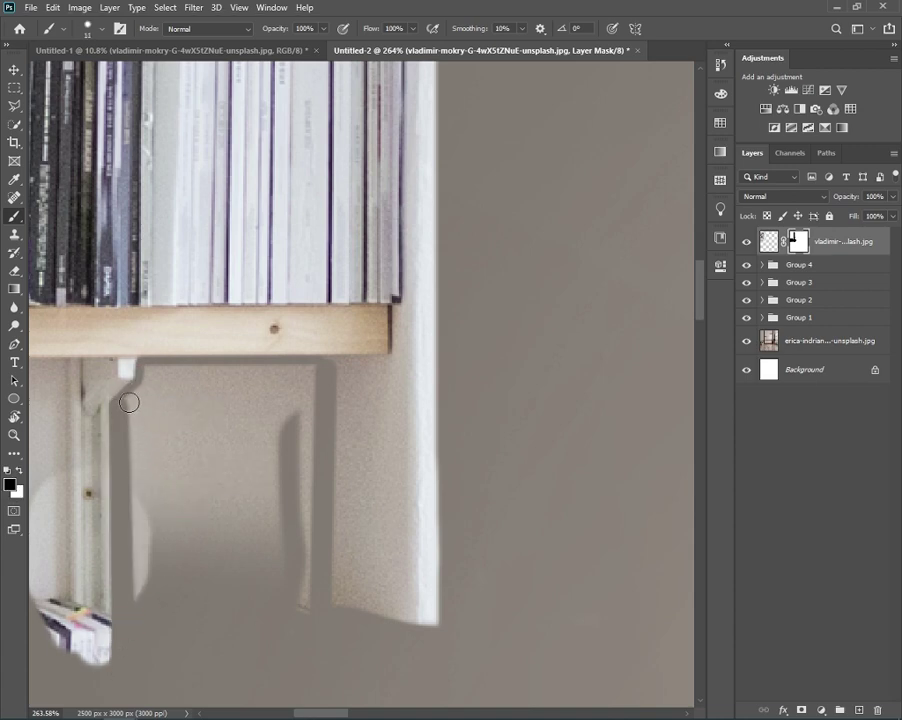
mouse_move(308, 371)
mouse_down()
mouse_move(308, 602)
mouse_move(183, 601)
mouse_up()
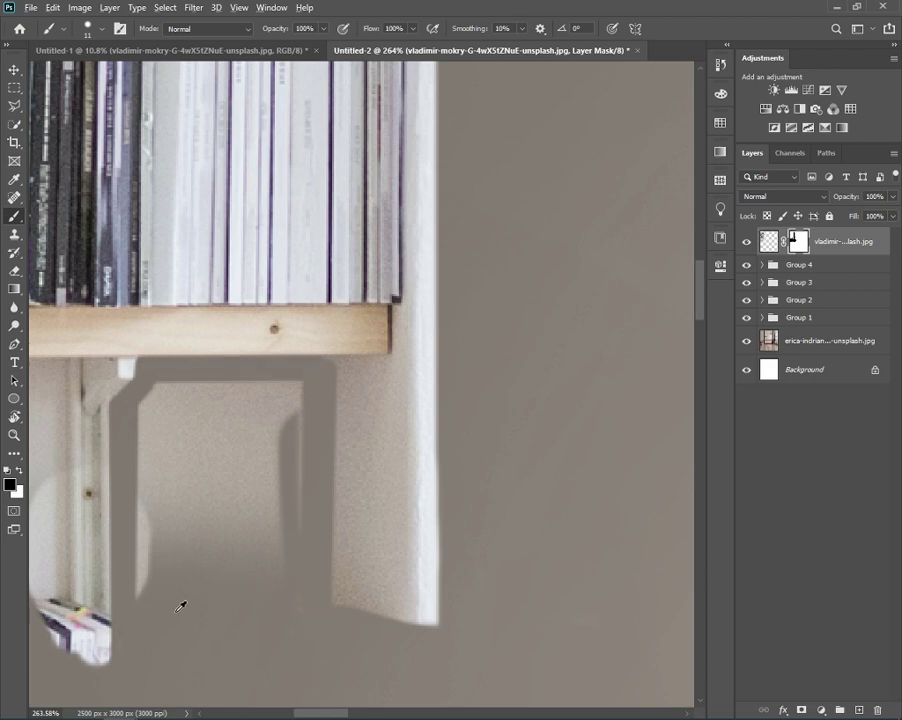
key(bracketright)
key(bracketright)
key(bracketright)
mouse_move(173, 543)
mouse_down()
mouse_move(162, 413)
mouse_move(262, 372)
mouse_move(286, 553)
mouse_move(207, 473)
mouse_move(240, 605)
mouse_up()
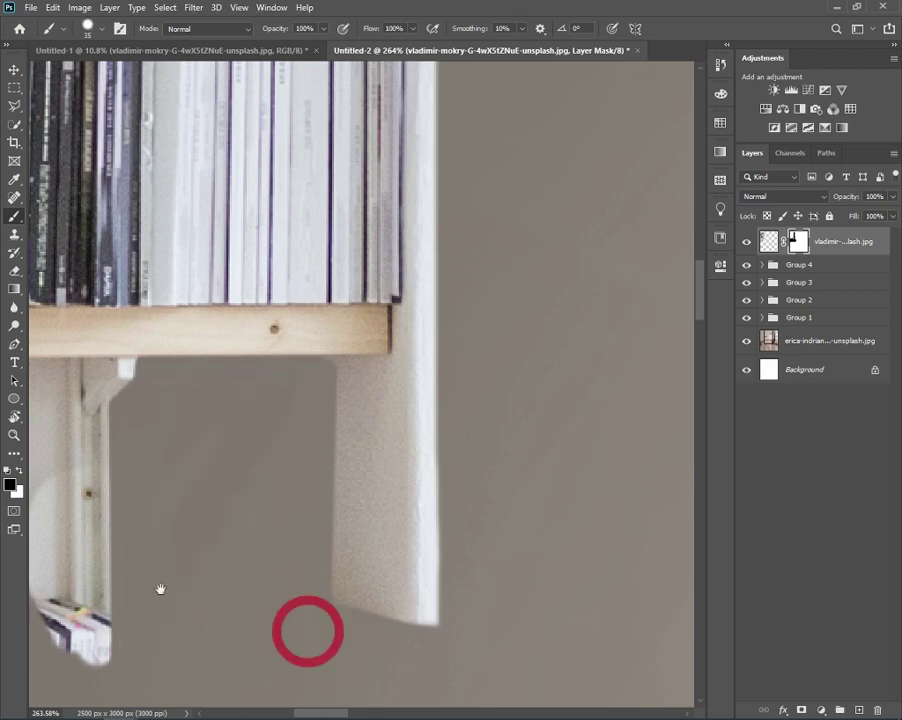
scroll(306, 627, left, 5)
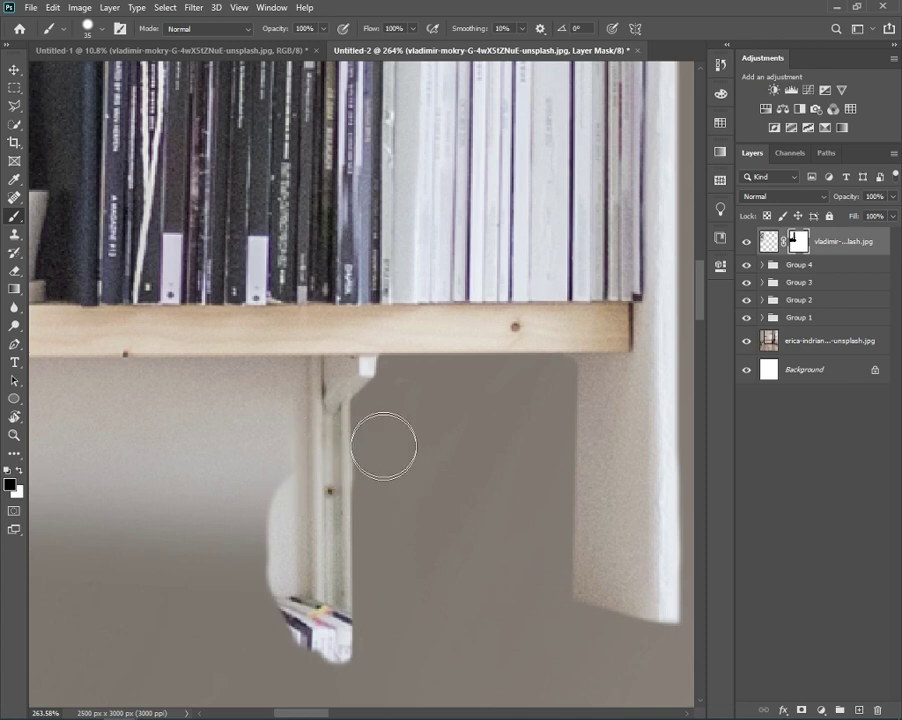
- Hide the magazine fragment and the wall around the bracket's lower end
key(x)
key(bracketleft)
key(bracketleft)
mouse_move(252, 604)
mouse_down()
mouse_move(232, 604)
mouse_move(336, 640)
mouse_move(357, 658)
mouse_up()
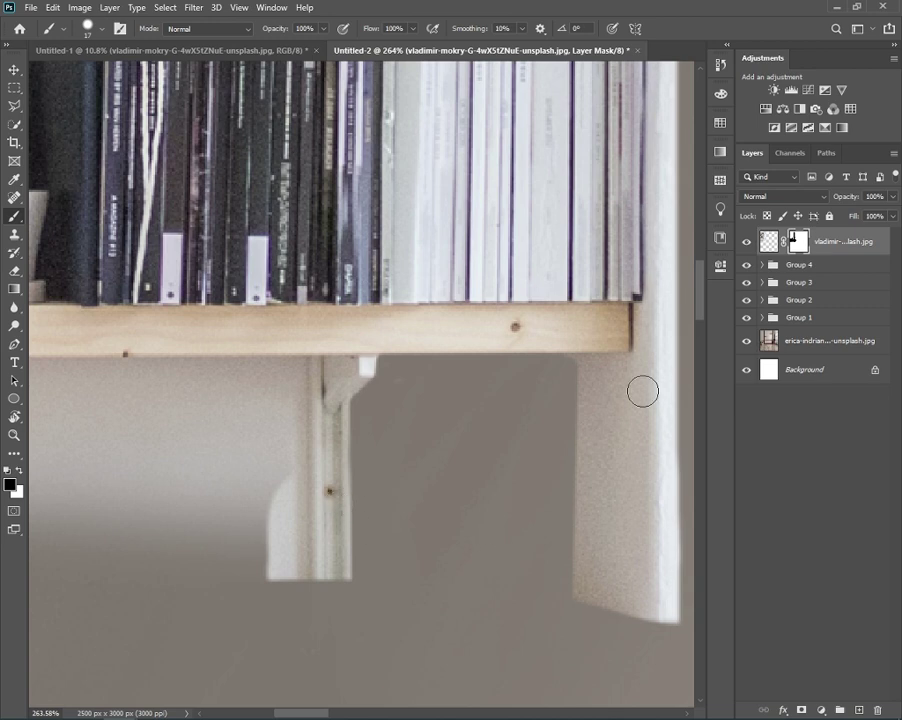
scroll(370, 506, left, 3)
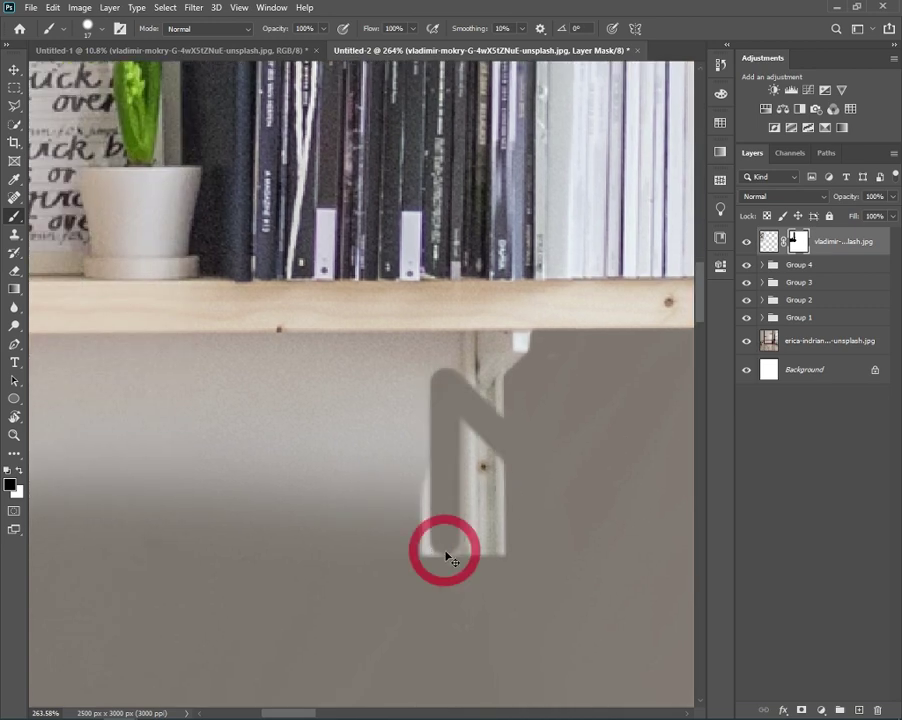
drag(444, 440, 444, 378)
mouse_move(444, 492)
mouse_down()
mouse_move(417, 406)
mouse_move(453, 346)
mouse_move(41, 342)
mouse_move(341, 342)
mouse_move(244, 347)
mouse_up()
drag(465, 400, 360, 348)
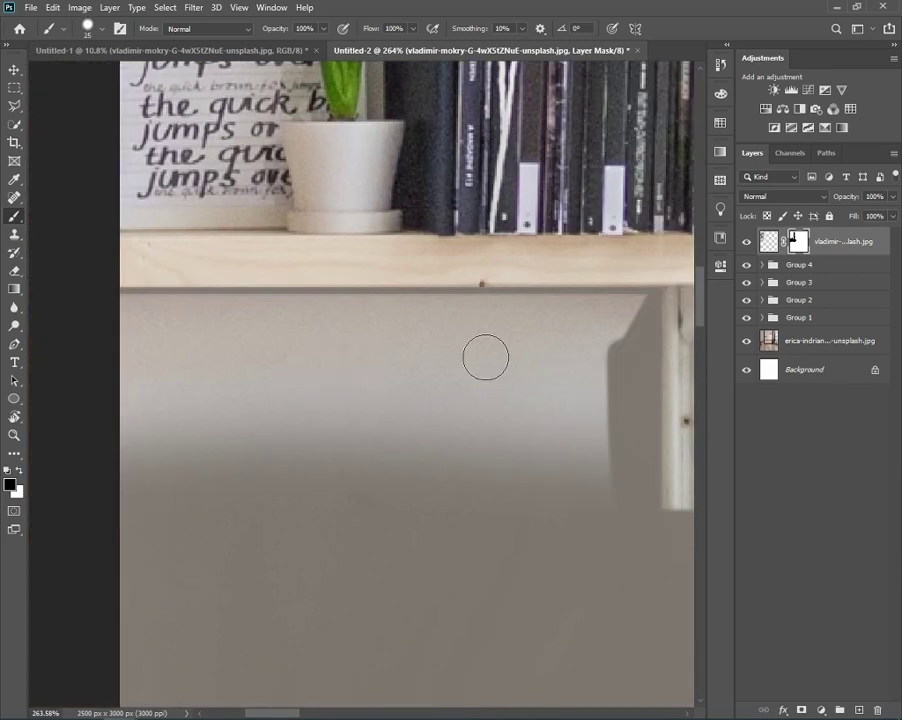
- Lasso the wall below the shelf's underside and delete it from the bookshelf mask
key(l)
click(652, 292)
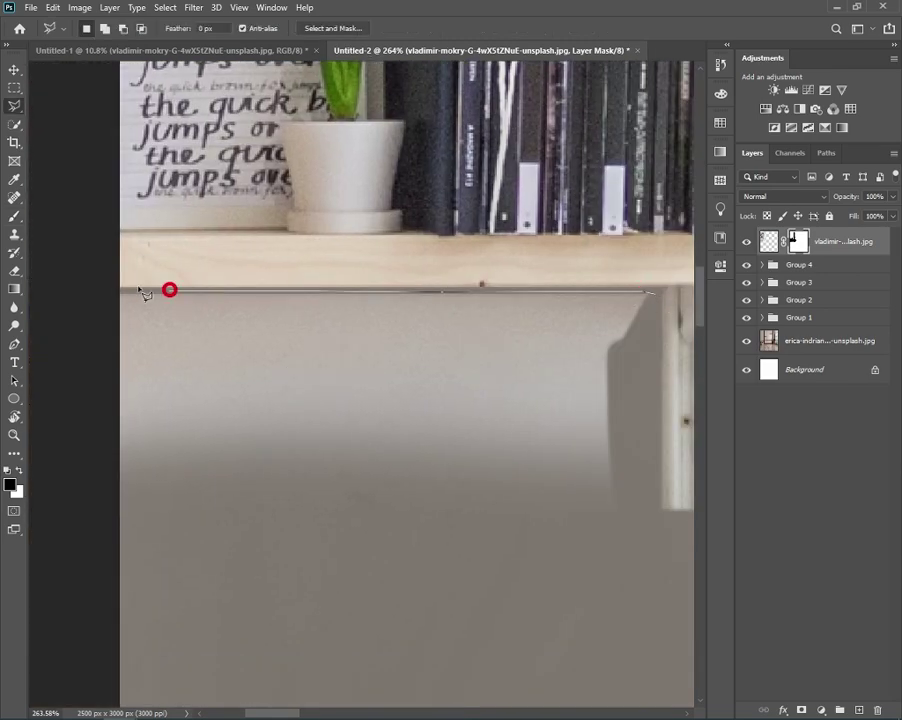
click(169, 290)
click(282, 590)
click(487, 578)
double_click(508, 490)
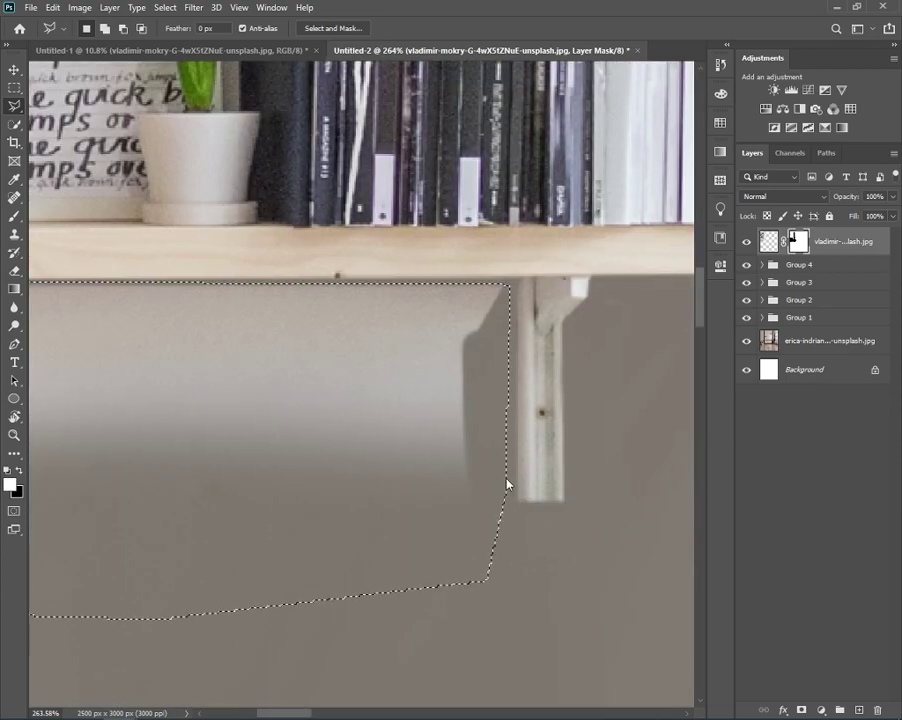
key(Delete)
key(ctrl+d)
- With the Brush, outline the wall behind the middle bracket down to the books
scroll(488, 484, down, 3)
scroll(444, 536, down, 3)
scroll(444, 516, up, 2)
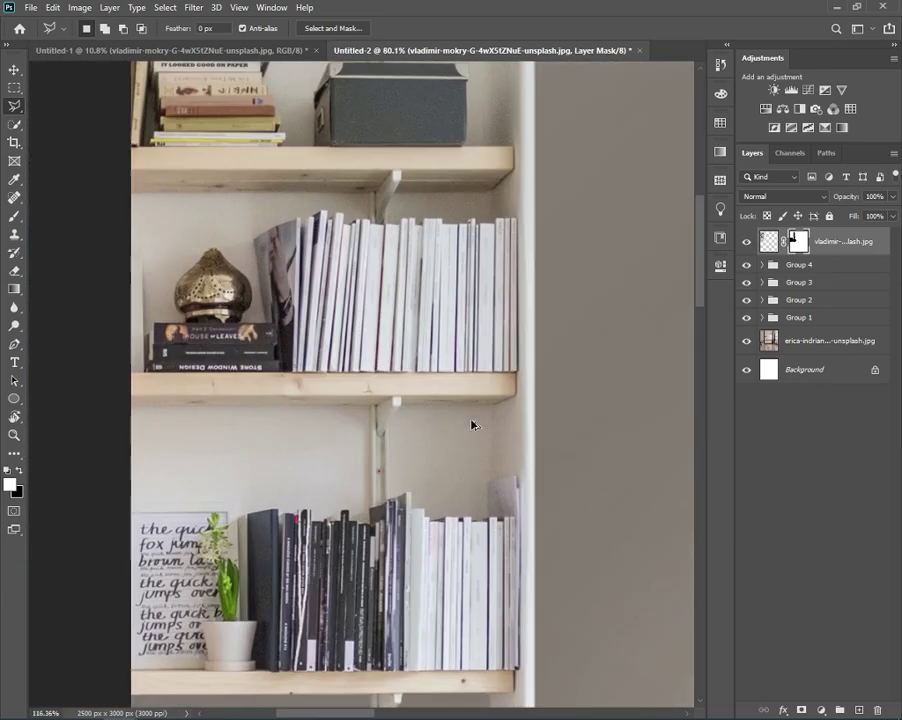
scroll(450, 440, down, 2)
scroll(445, 460, up, 1)
scroll(480, 480, up, 5)
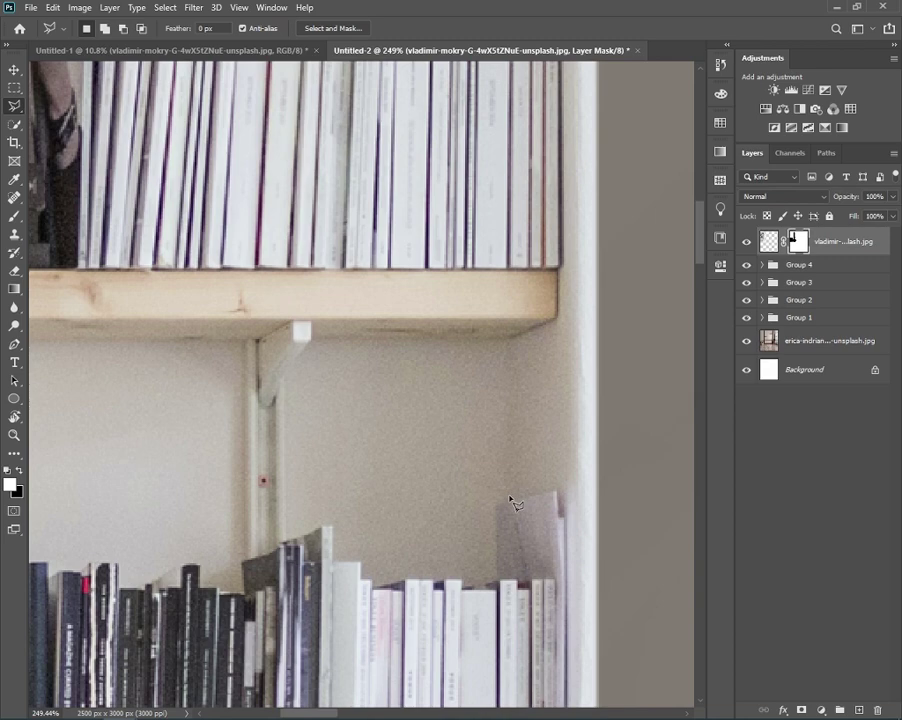
key(b)
scroll(470, 470, up, 2)
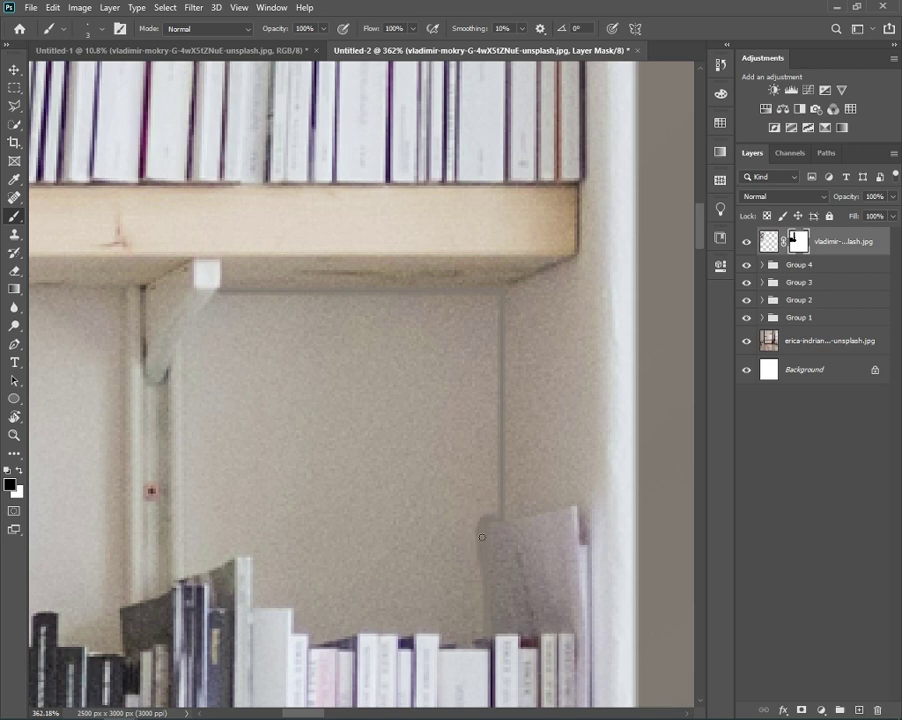
shift+click(492, 300)
shift+click(223, 298)
shift+click(189, 342)
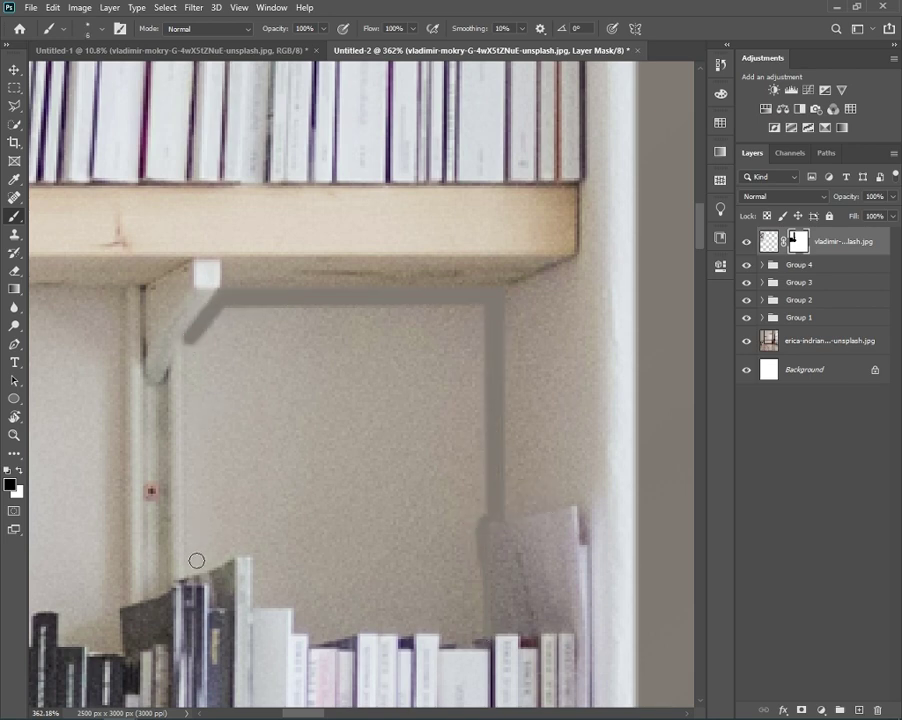
shift+click(191, 566)
- Continue the outline along the book tops and paint out the enclosed wall
shift+click(257, 554)
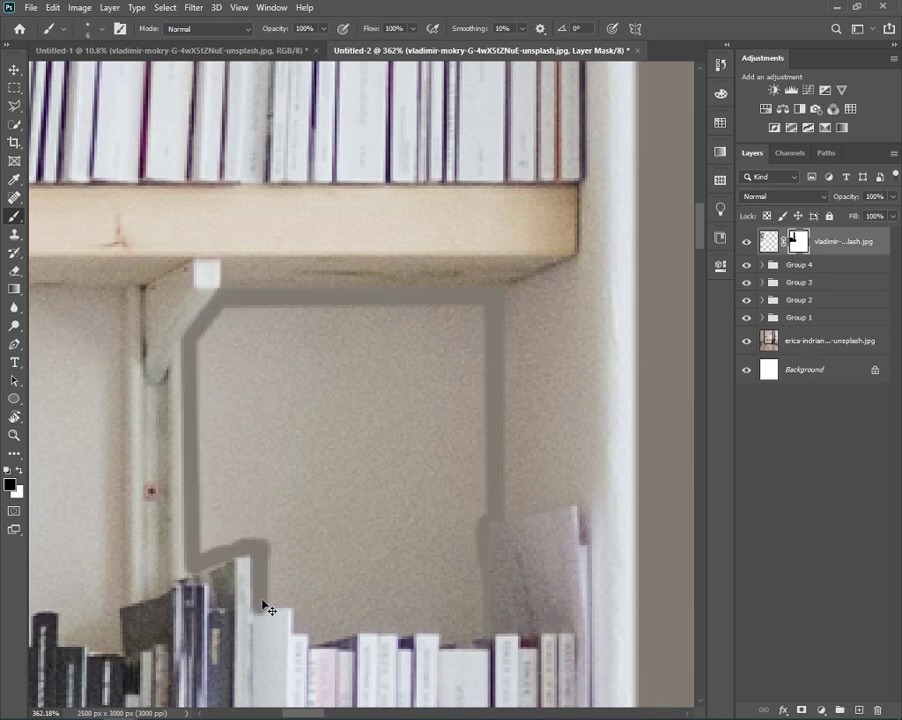
shift+click(328, 600)
shift+click(308, 624)
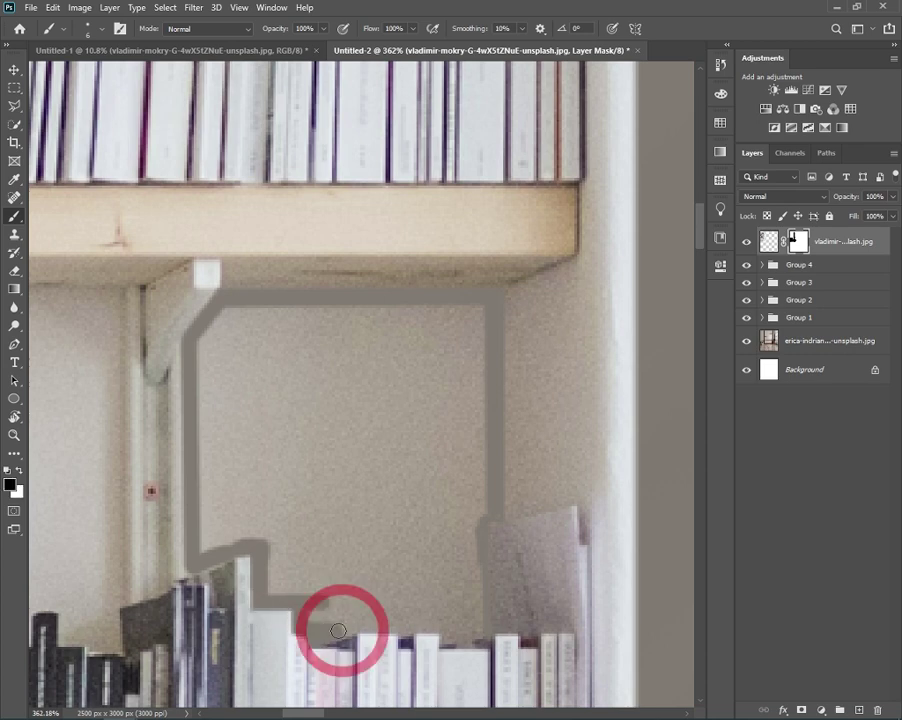
shift+click(415, 627)
mouse_move(480, 570)
mouse_down()
mouse_move(472, 454)
mouse_move(230, 330)
mouse_move(206, 352)
mouse_move(205, 530)
mouse_move(266, 537)
mouse_move(324, 604)
mouse_move(445, 600)
mouse_up()
mouse_move(438, 370)
mouse_down()
mouse_move(225, 511)
mouse_move(350, 590)
mouse_move(425, 384)
mouse_move(244, 497)
mouse_move(390, 566)
mouse_move(280, 394)
mouse_move(384, 540)
mouse_move(305, 455)
mouse_move(338, 471)
mouse_move(424, 391)
mouse_move(28, 388)
mouse_up()
- Mask the wall along the post's left edge and above the framed print
scroll(435, 300, down, 3)
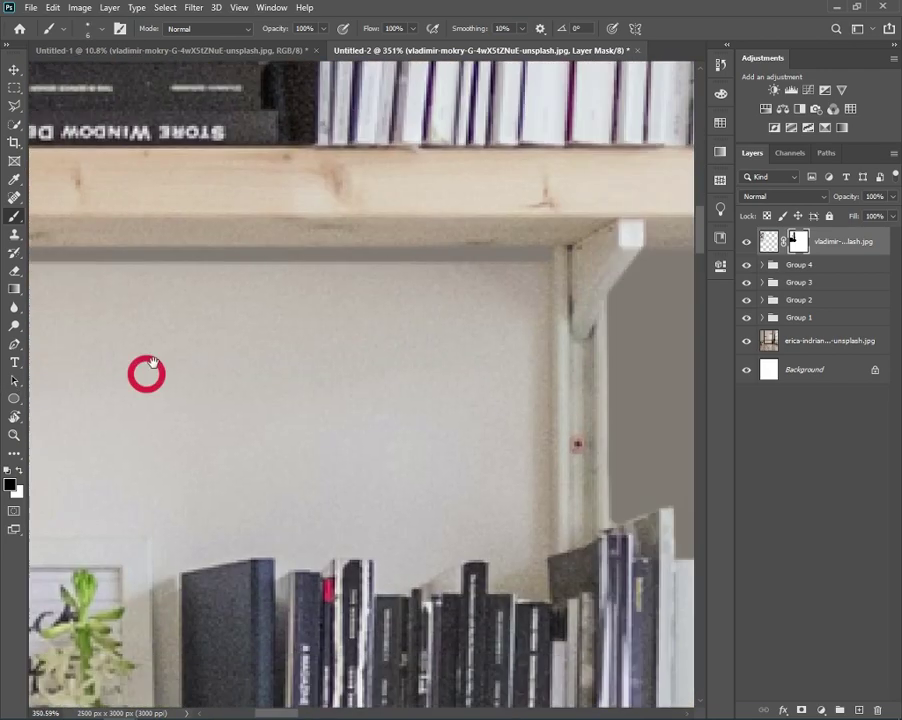
drag(435, 214, 436, 500)
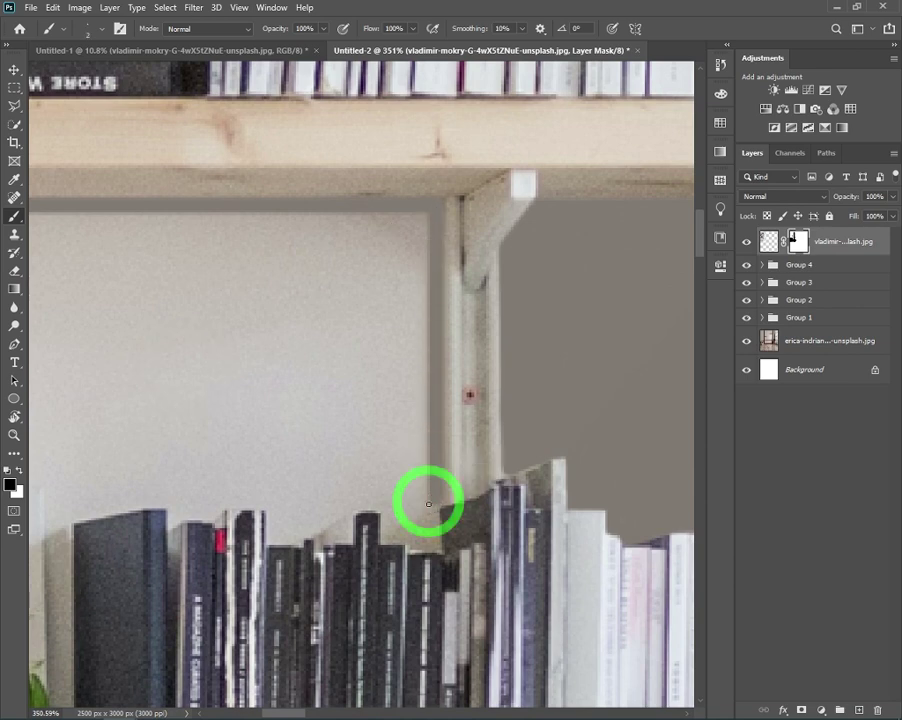
drag(440, 551, 436, 545)
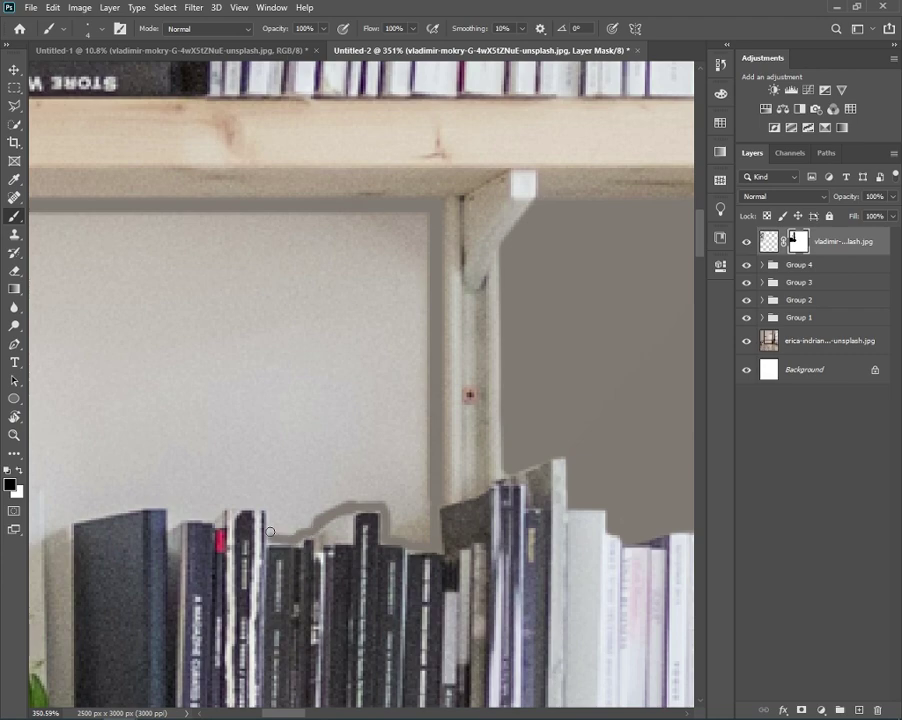
drag(172, 508, 230, 455)
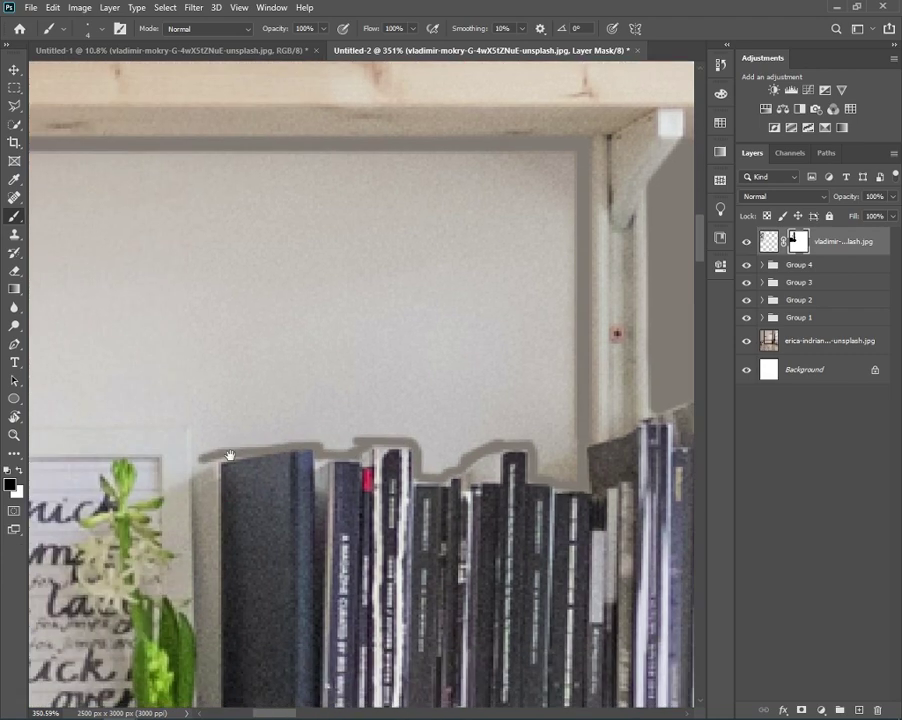
drag(161, 420, 104, 420)
scroll(161, 420, left, 5)
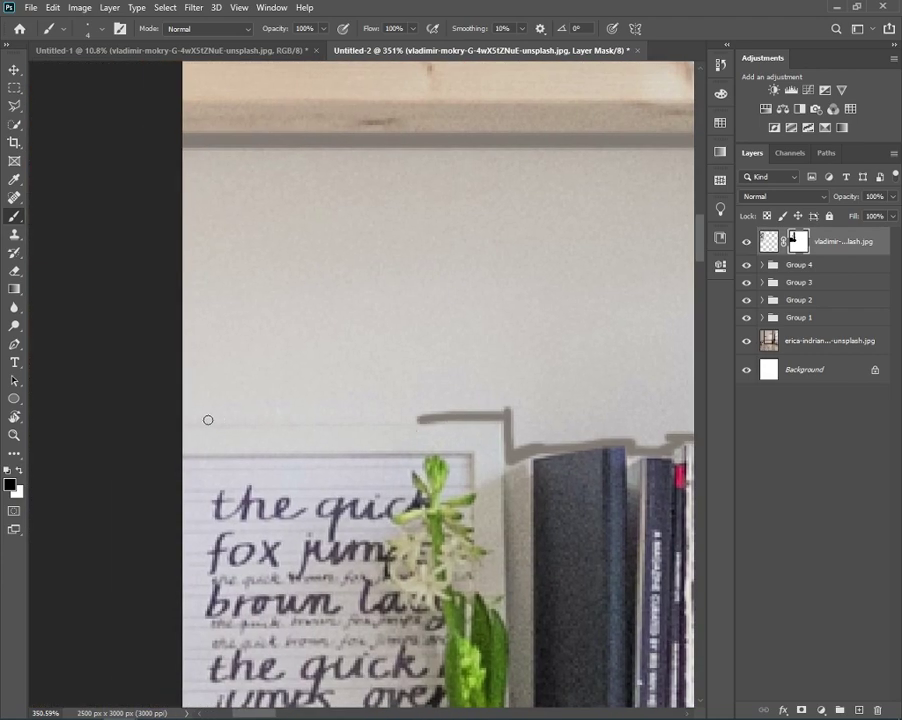
shift+click(185, 418)
drag(193, 408, 206, 400)
click(190, 405)
scroll(505, 405, right, 5)
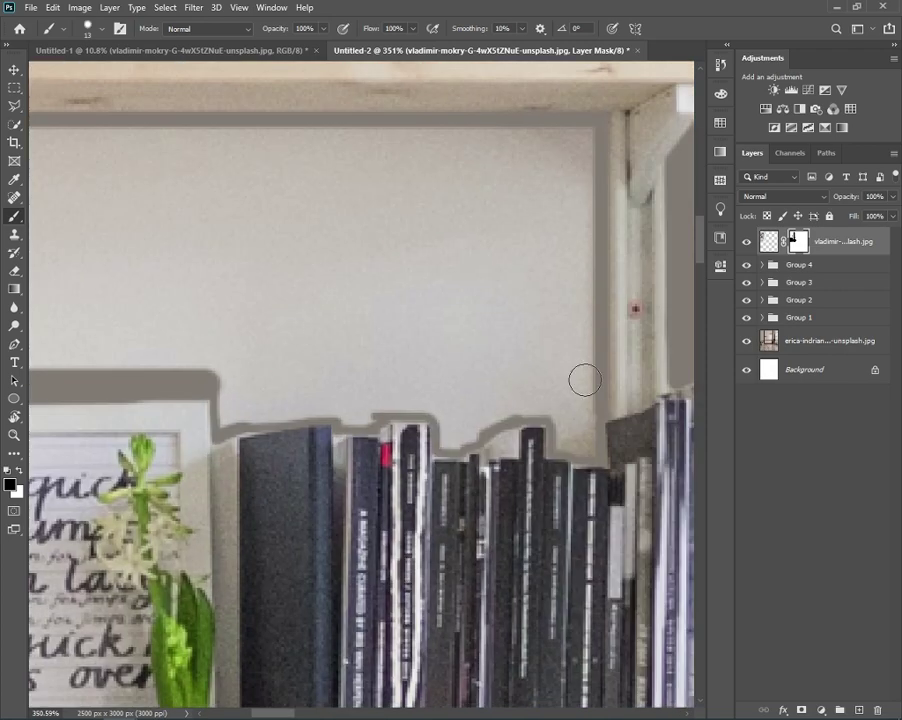
- Paint out the wall along the board's edges and most of the remaining light wall
drag(580, 376, 576, 136)
scroll(300, 300, up, 3)
drag(146, 422, 142, 442)
scroll(141, 441, right, 5)
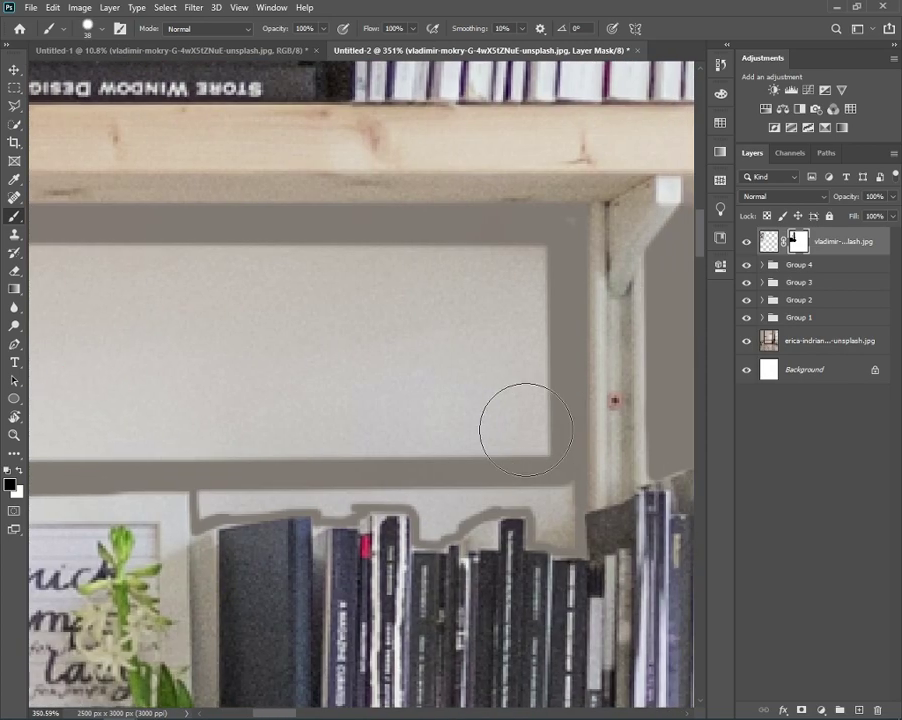
scroll(515, 423, left, 5)
drag(588, 308, 201, 397)
- Hide the leftover light streak and the light strip above the right books
scroll(201, 397, right, 3)
scroll(541, 351, left, 5)
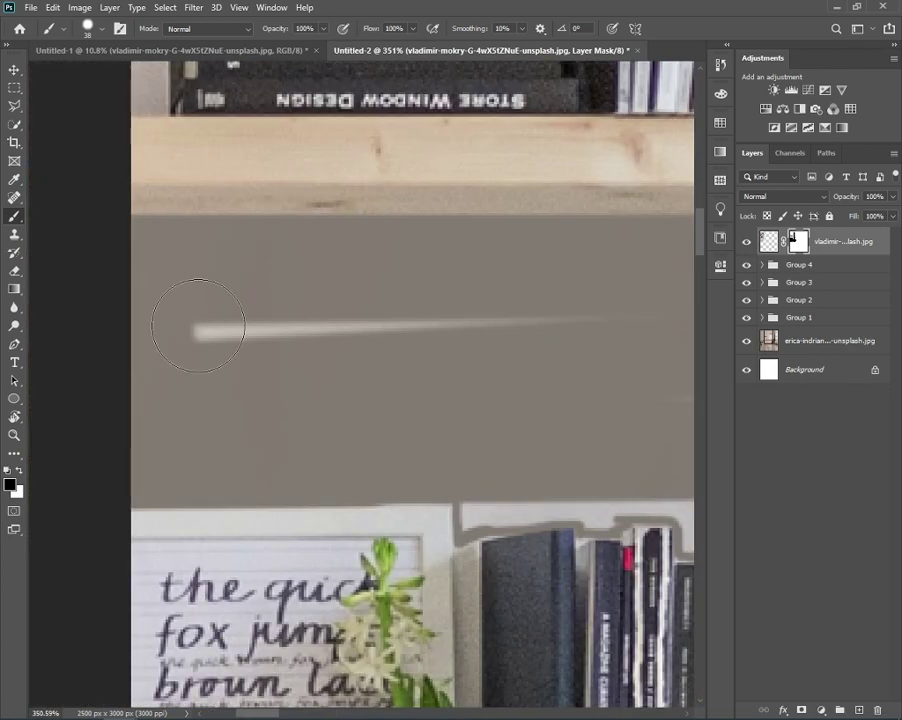
scroll(300, 330, right, 5)
drag(60, 326, 336, 316)
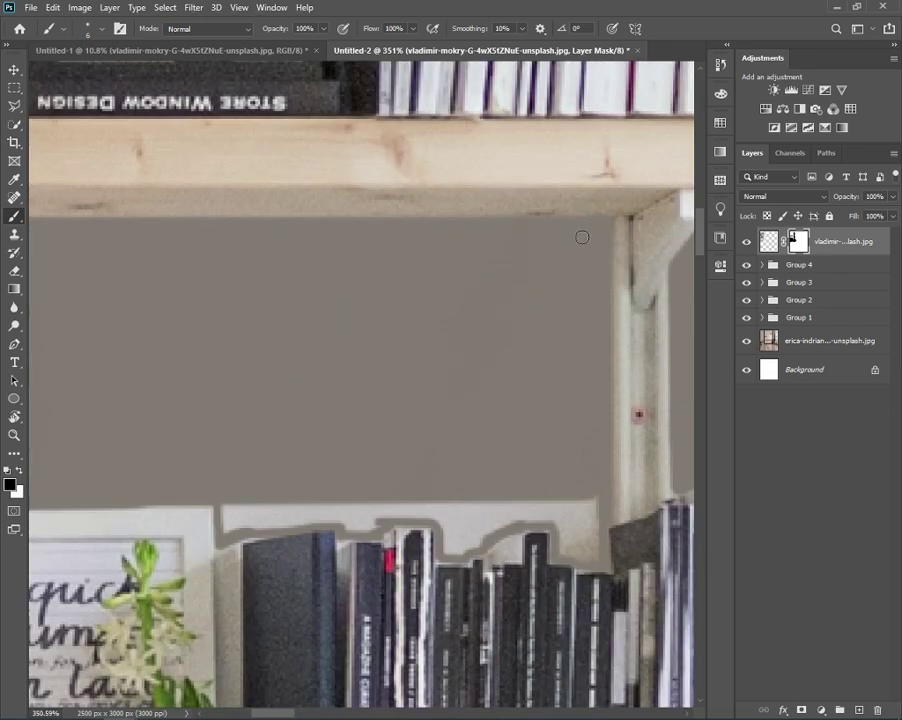
mouse_move(592, 530)
mouse_down()
mouse_move(494, 513)
mouse_move(357, 519)
mouse_up()
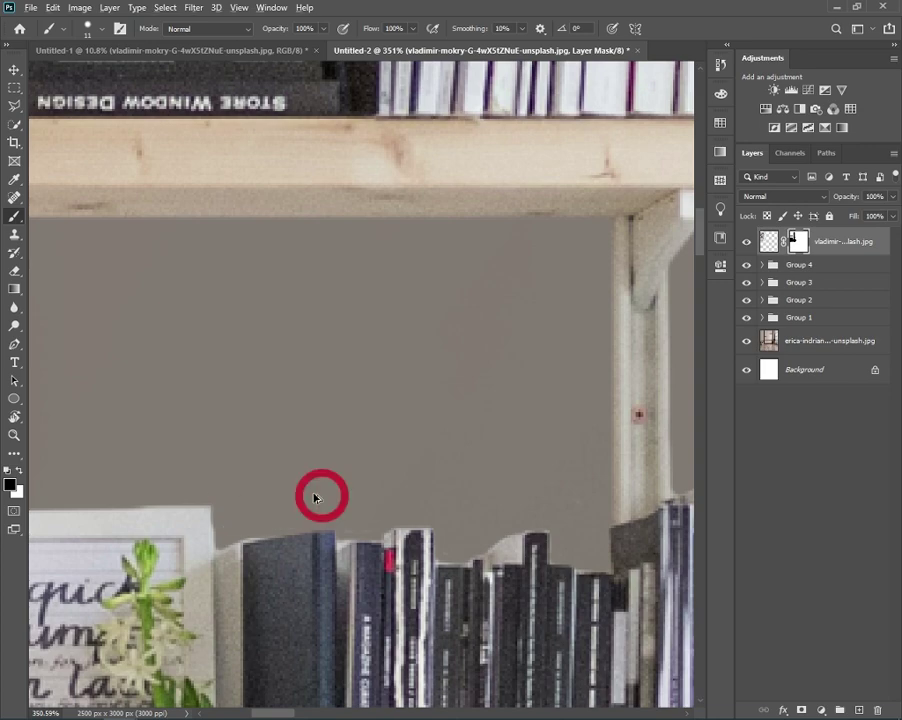
scroll(322, 490, down, 5)
scroll(562, 355, up, 3)
scroll(562, 355, up, 2)
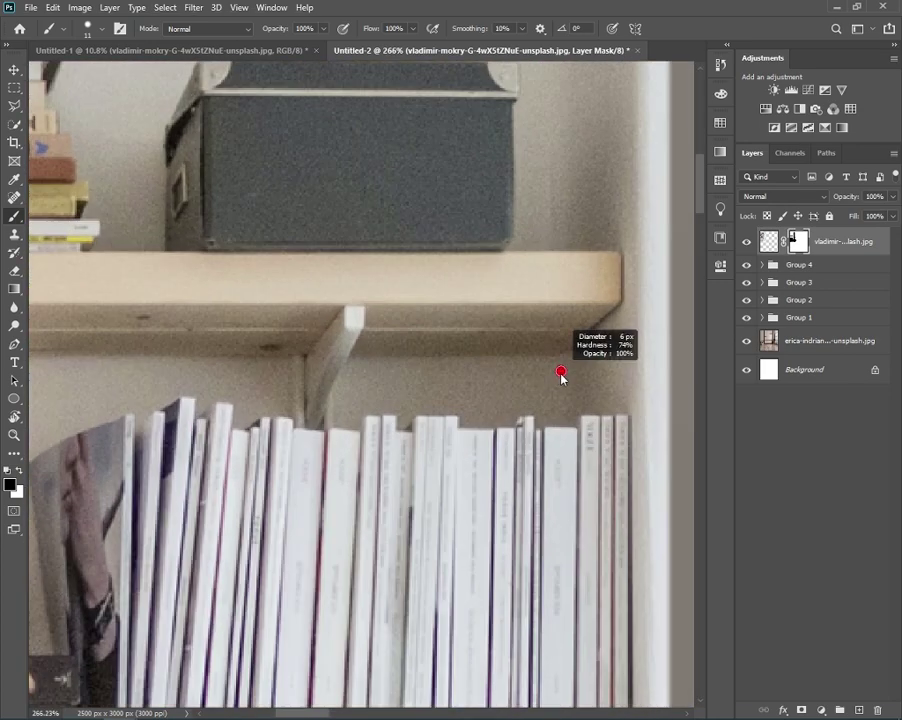
- With a larger brush, mask the wall behind the upper bracket along the magazine tops
shift+click(348, 363)
shift+click(518, 360)
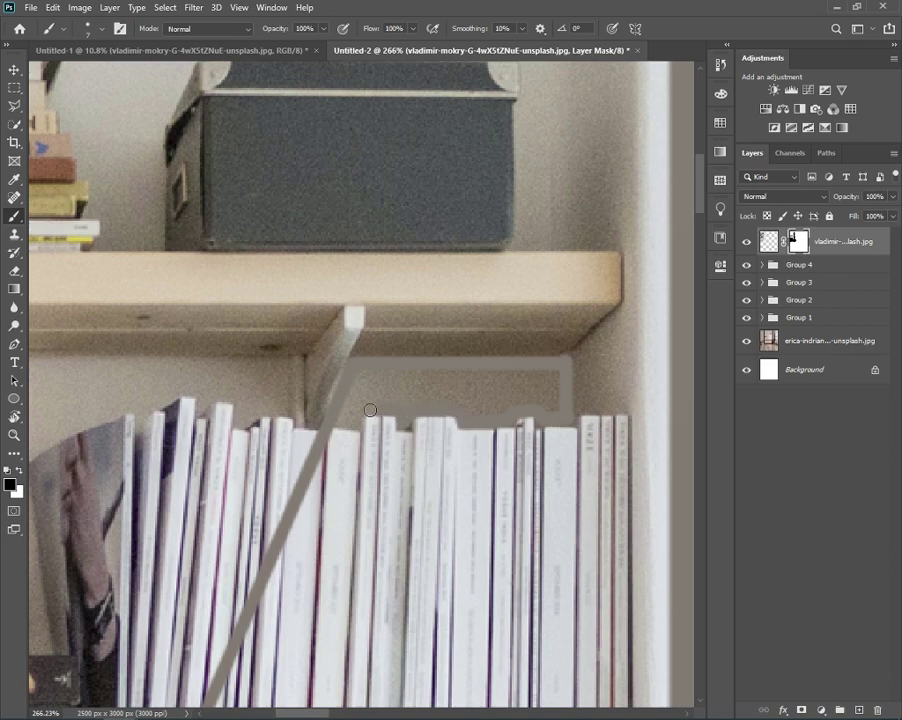
scroll(370, 410, down, 5)
scroll(380, 428, up, 5)
scroll(288, 581, up, 1)
scroll(320, 567, down, 1)
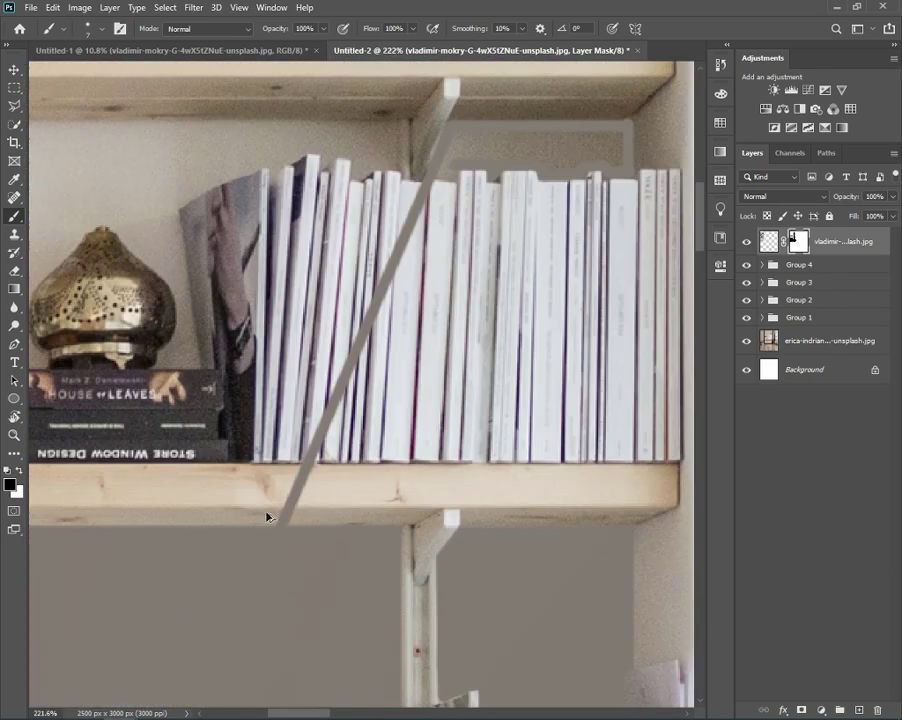
scroll(403, 271, up, 2)
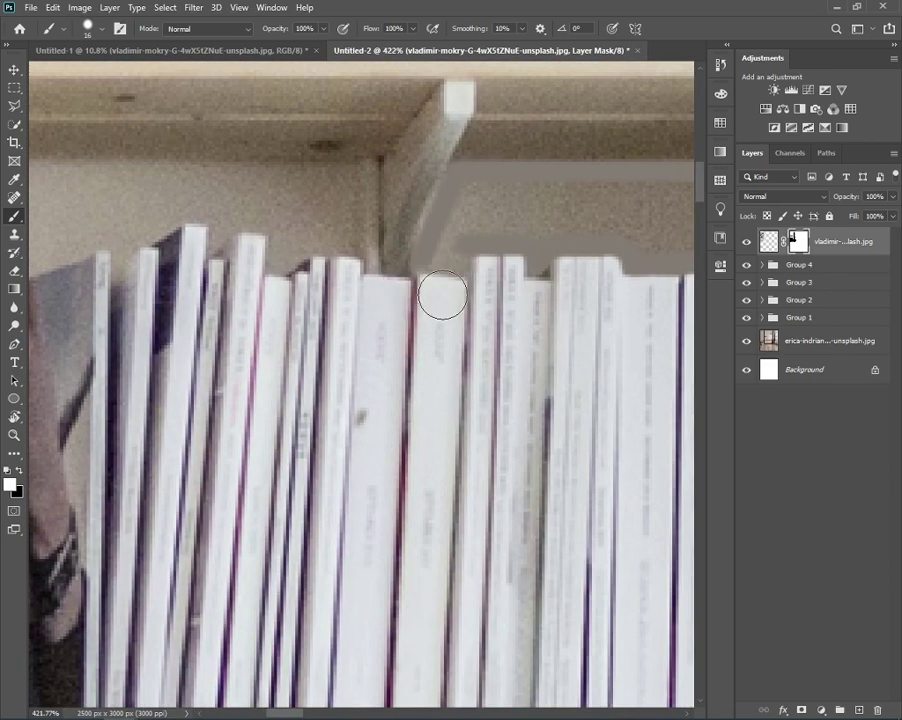
alt+right_click(409, 288)
alt+right_click(499, 233)
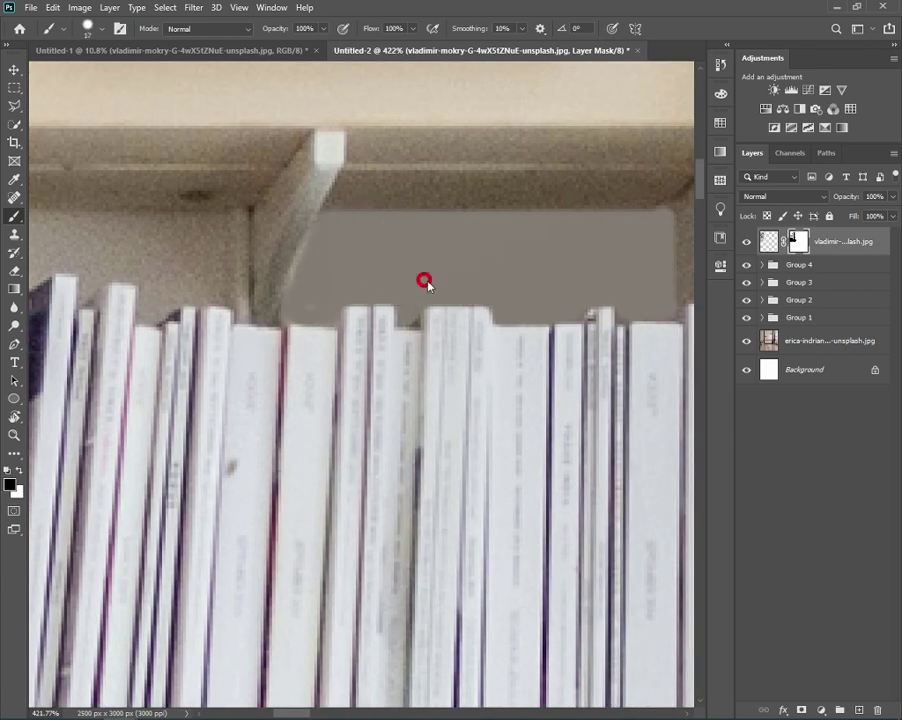
mouse_move(232, 232)
mouse_down()
mouse_move(472, 262)
mouse_move(459, 302)
mouse_up()
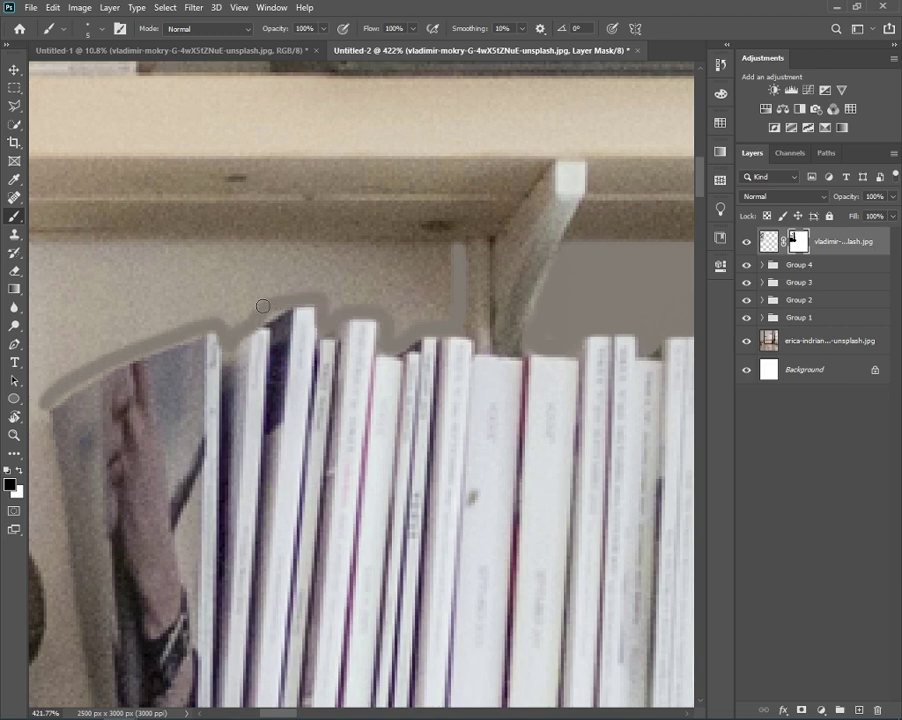
drag(63, 410, 438, 355)
- Hide the pale wall along the image's left edge up to the upper-left corner
drag(529, 287, 417, 322)
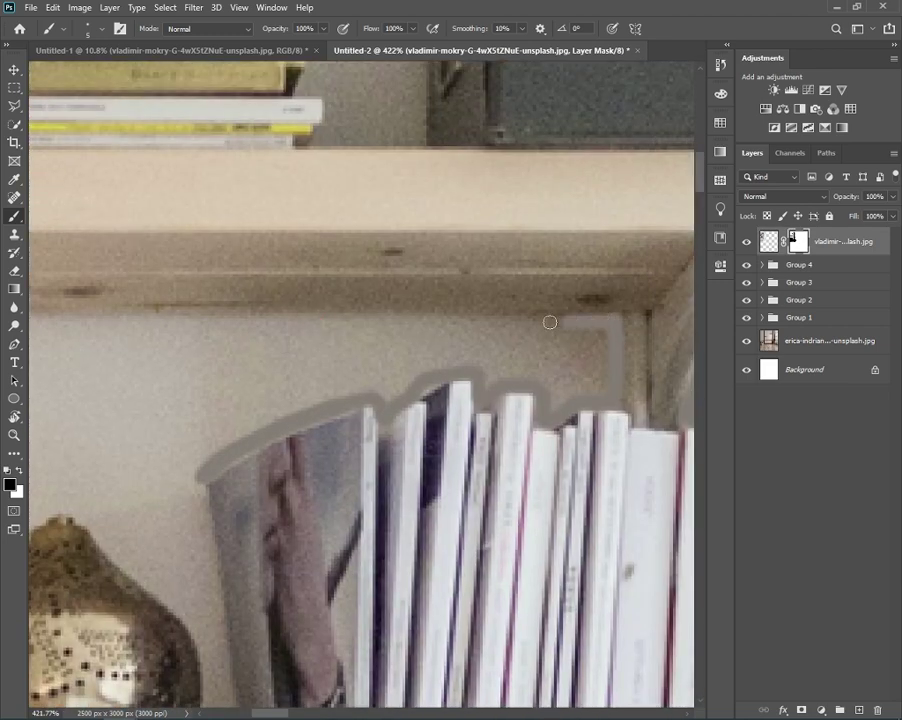
scroll(550, 322, left, 5)
scroll(140, 290, left, 3)
scroll(140, 290, down, 3)
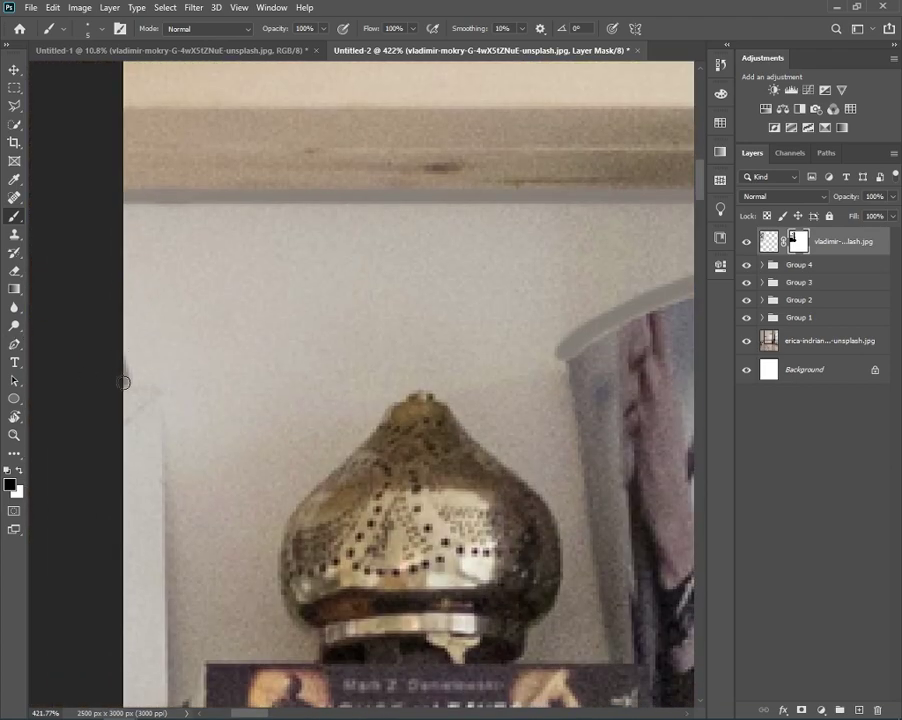
drag(124, 382, 104, 321)
drag(157, 386, 171, 421)
scroll(190, 390, down, 5)
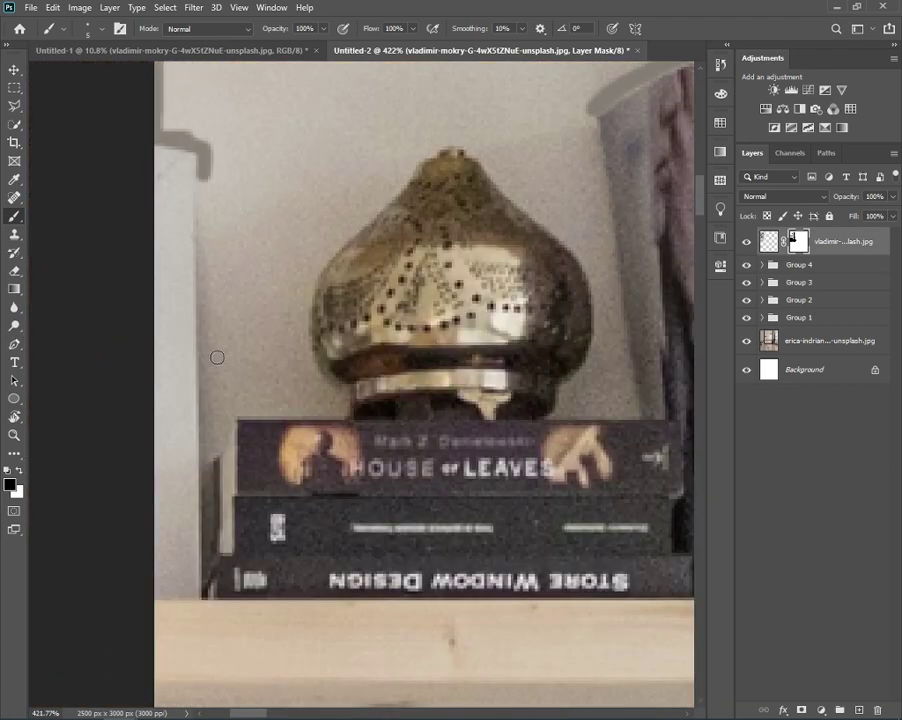
drag(204, 460, 295, 413)
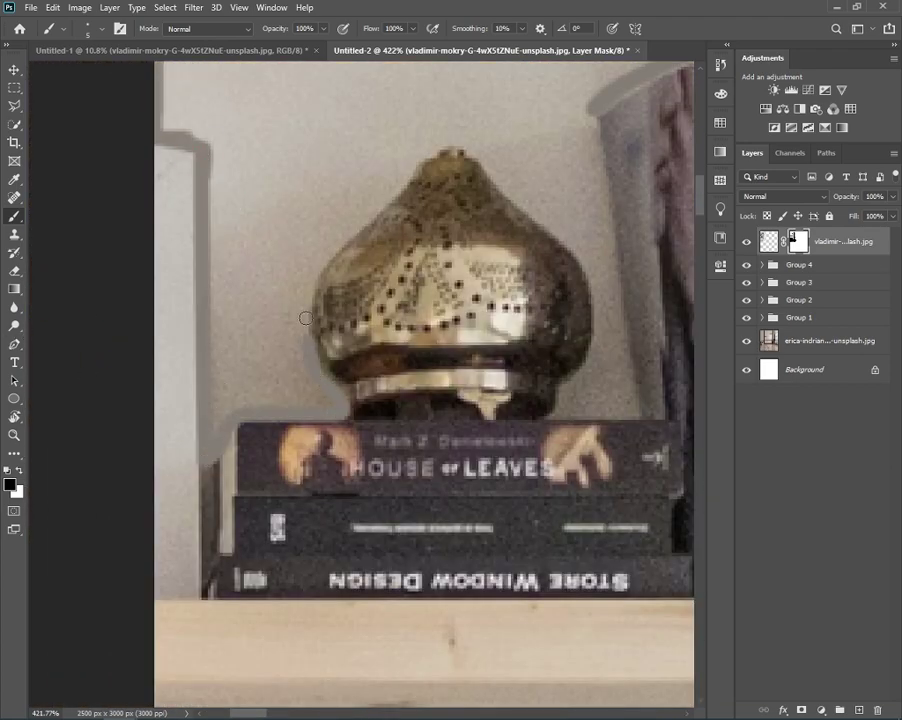
drag(305, 318, 265, 150)
scroll(300, 130, up, 2)
scroll(300, 130, right, 3)
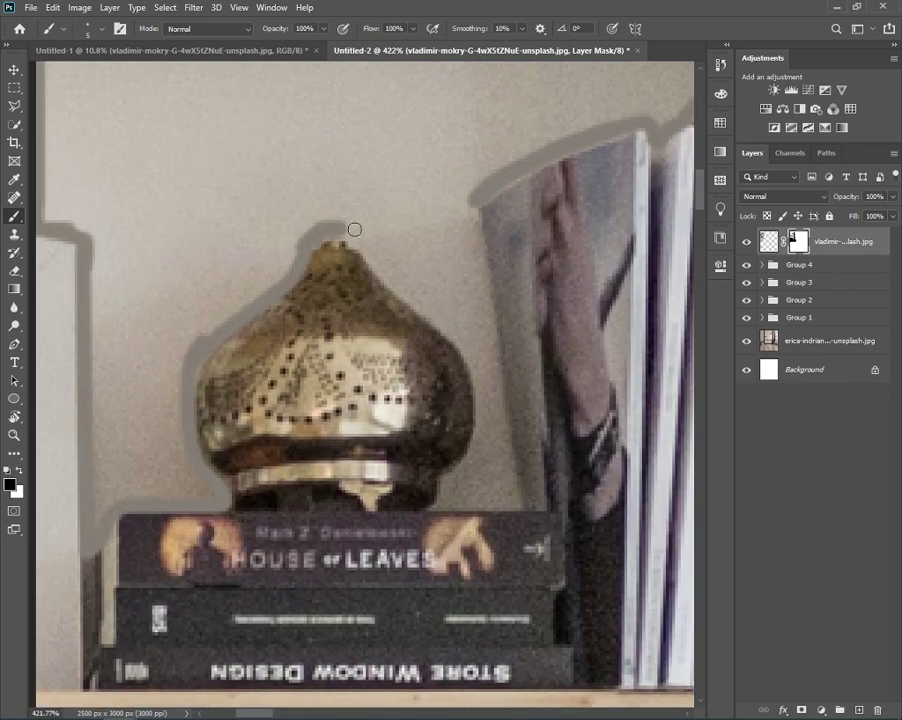
- Trace the mask around the brass dome and hide the wall above it
drag(354, 229, 459, 343)
drag(481, 429, 463, 506)
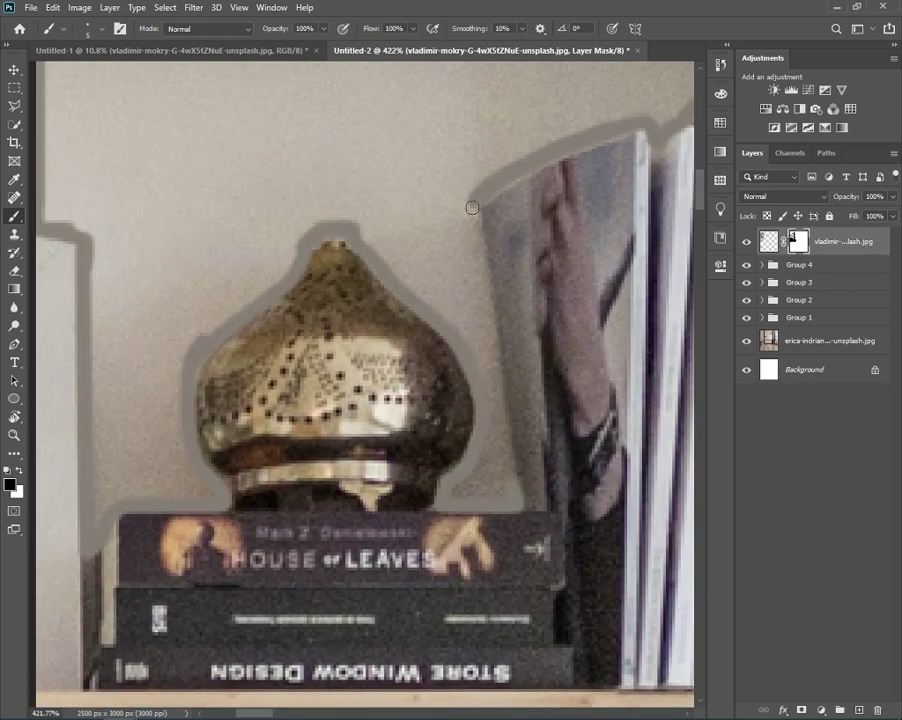
drag(451, 243, 492, 436)
key(bracketright)
key(bracketright)
key(bracketright)
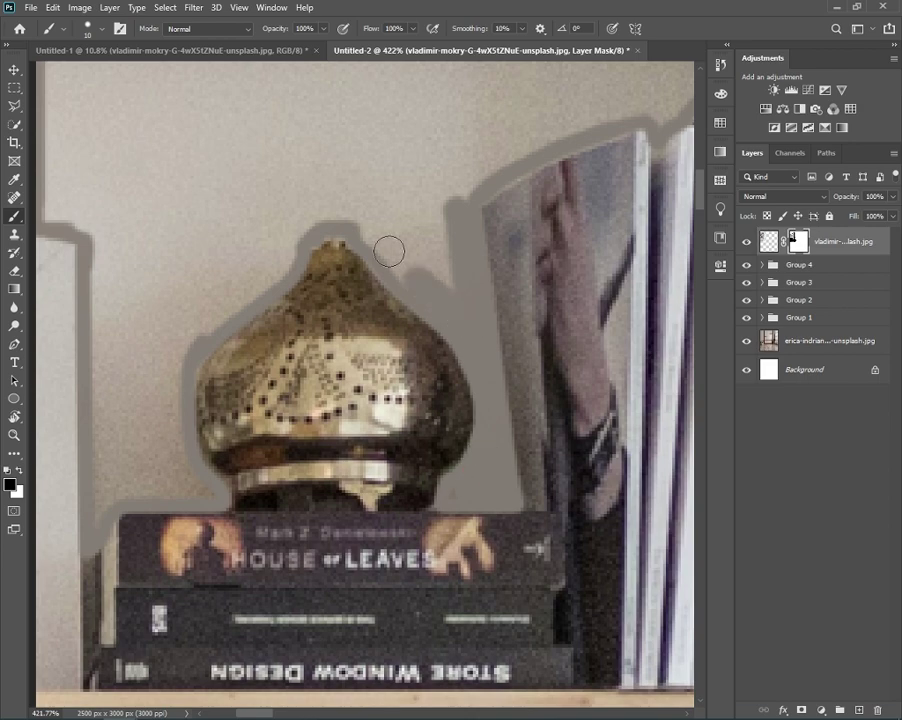
drag(414, 206, 352, 192)
drag(485, 141, 302, 328)
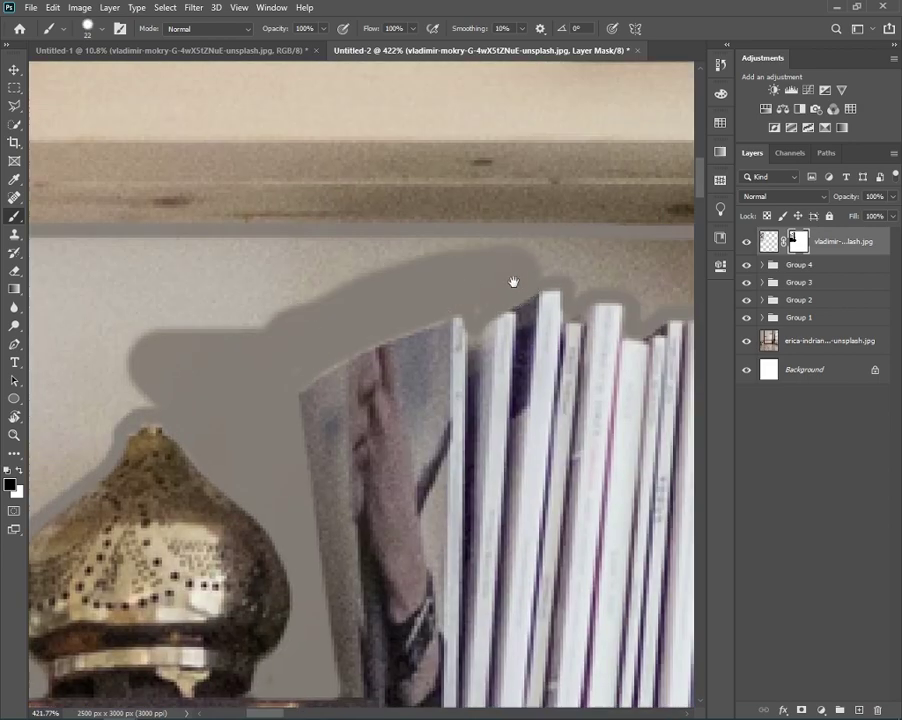
- Paint out the remaining light wall above the magazines and left of the dome
drag(513, 282, 368, 345)
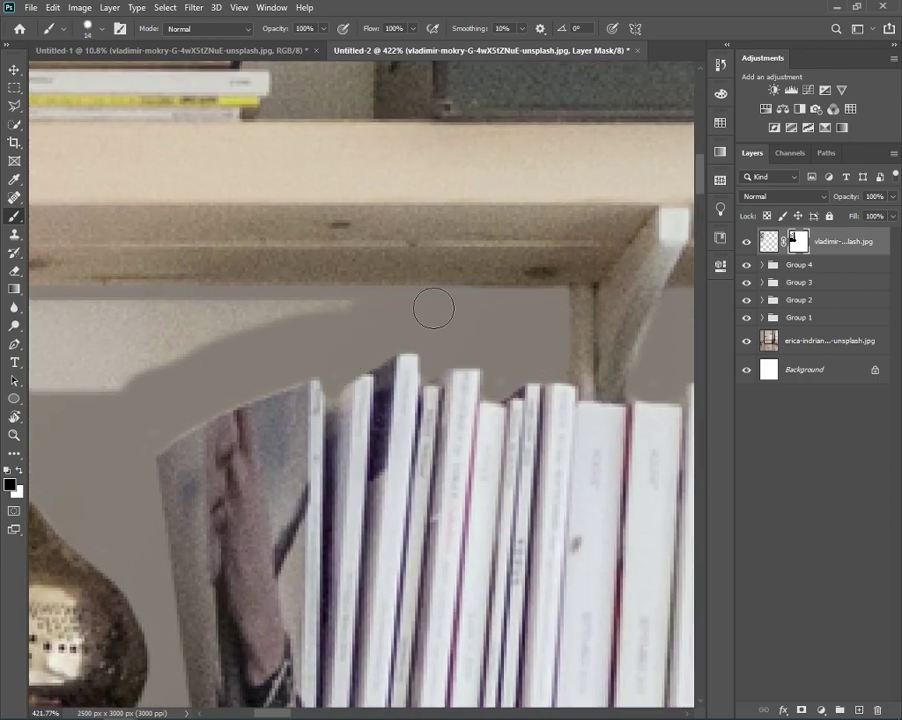
drag(503, 372, 573, 432)
right_click(368, 362)
drag(227, 400, 327, 412)
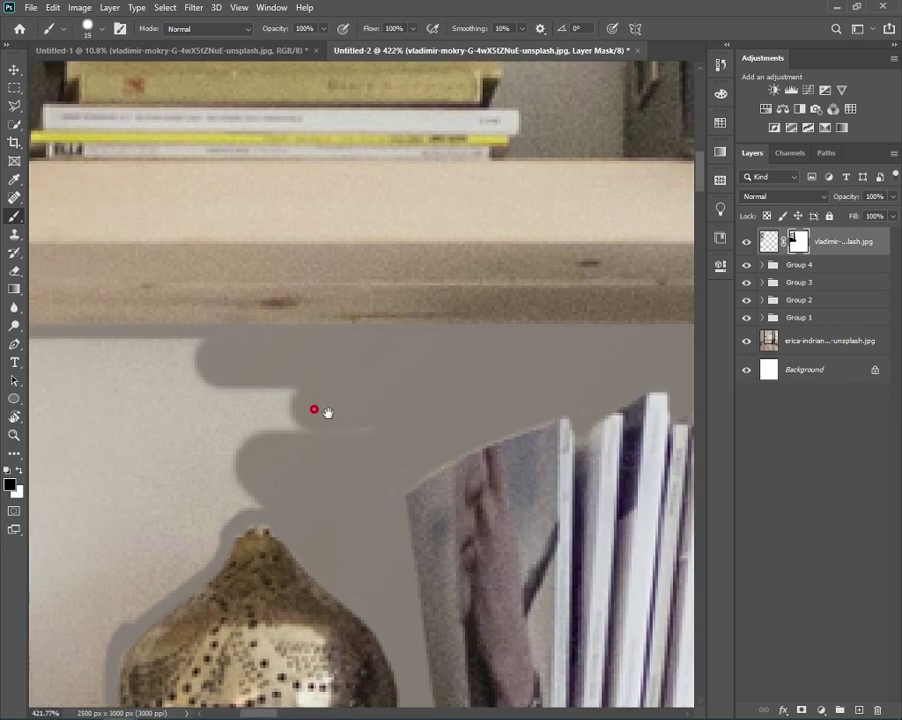
mouse_move(72, 376)
mouse_down()
mouse_move(310, 344)
mouse_move(332, 432)
mouse_move(533, 420)
mouse_move(489, 492)
mouse_up()
drag(426, 412, 416, 412)
drag(356, 545, 326, 270)
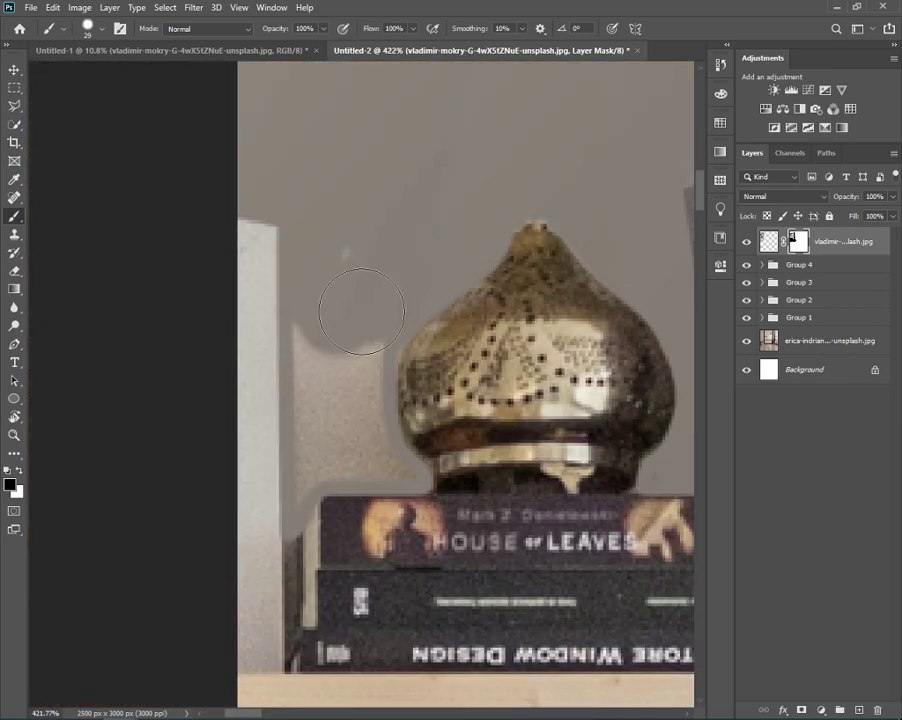
mouse_move(361, 312)
mouse_down()
mouse_move(340, 440)
mouse_move(395, 452)
mouse_up()
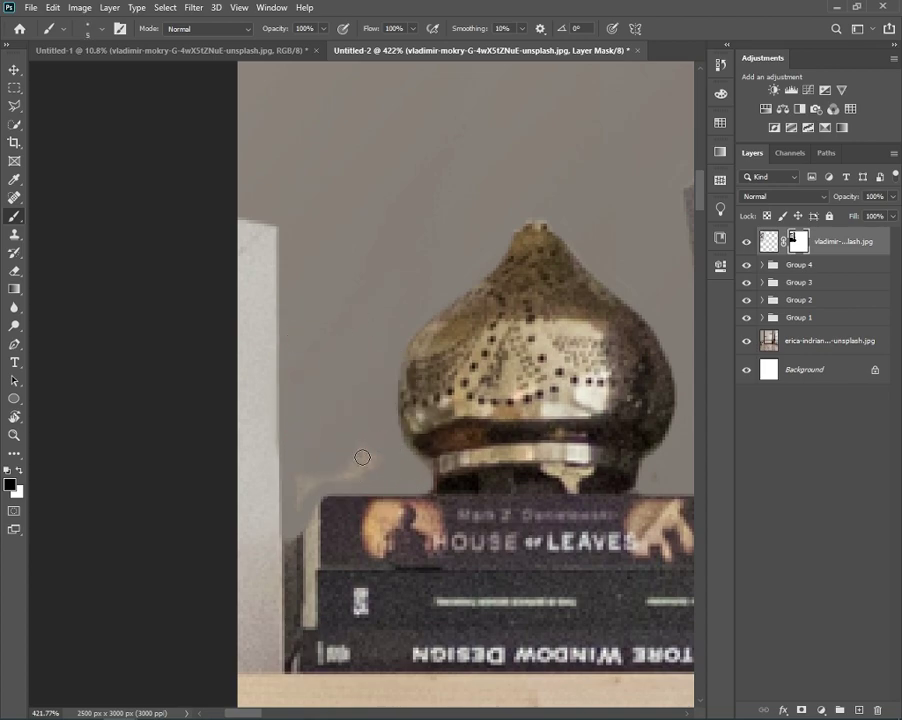
- Mask the light wall along the box's side, top edge and right strip
scroll(296, 516, down, 10)
scroll(306, 292, up, 8)
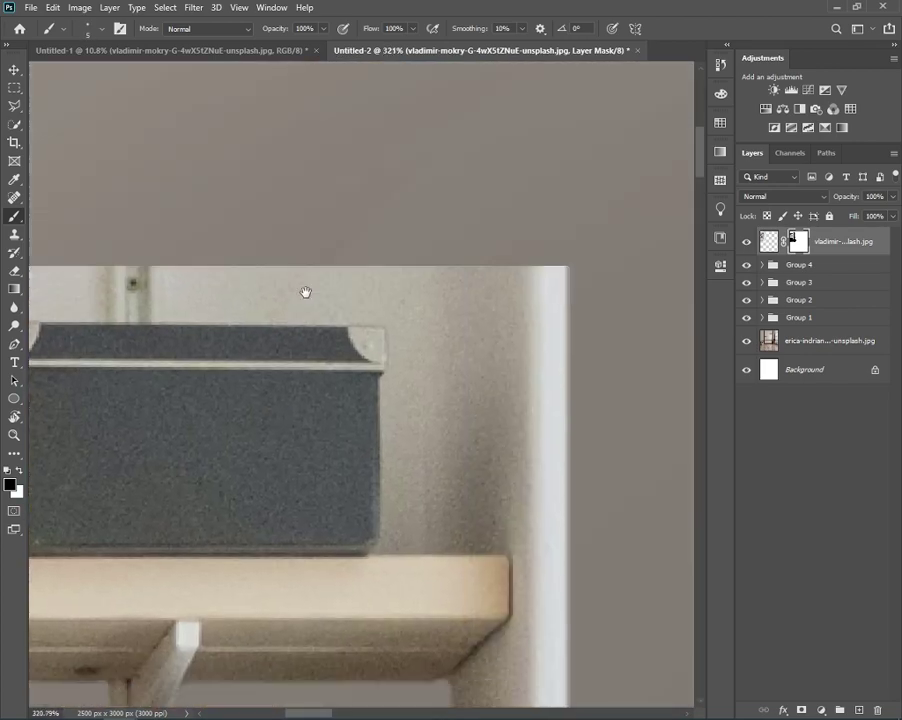
click(442, 550)
shift+click(443, 265)
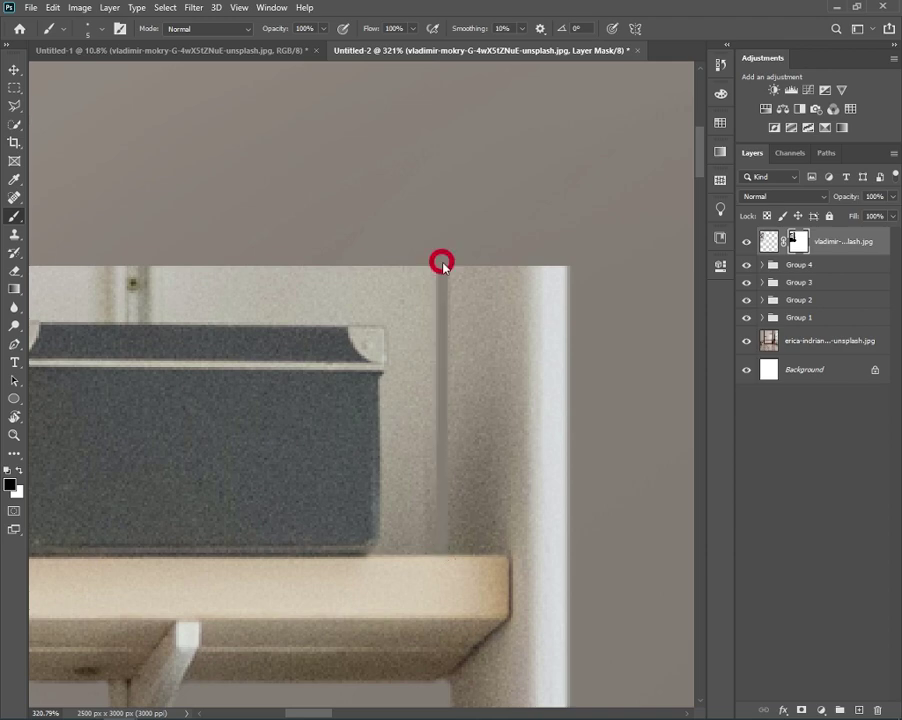
key(bracketleft)
key(bracketleft)
drag(388, 523, 423, 552)
drag(382, 324, 163, 315)
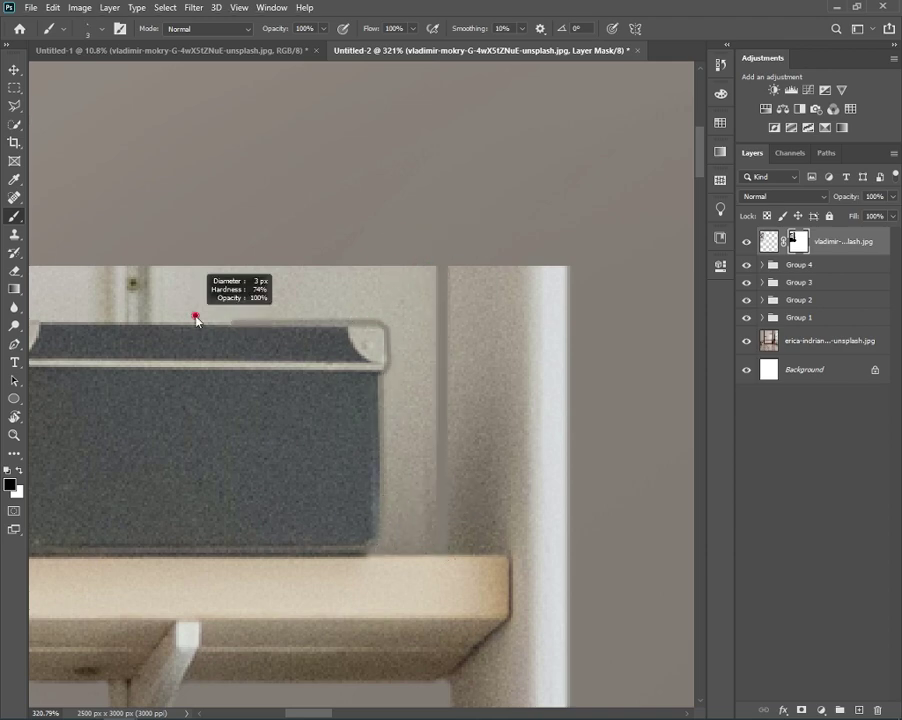
shift+click(367, 315)
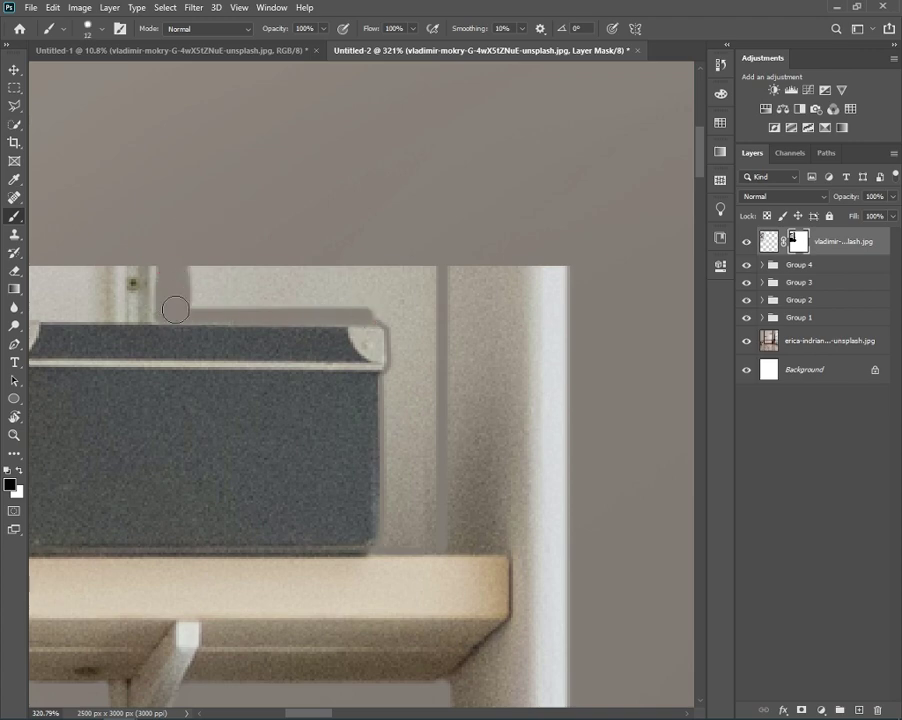
mouse_move(174, 306)
mouse_down()
mouse_move(398, 312)
mouse_move(424, 515)
mouse_up()
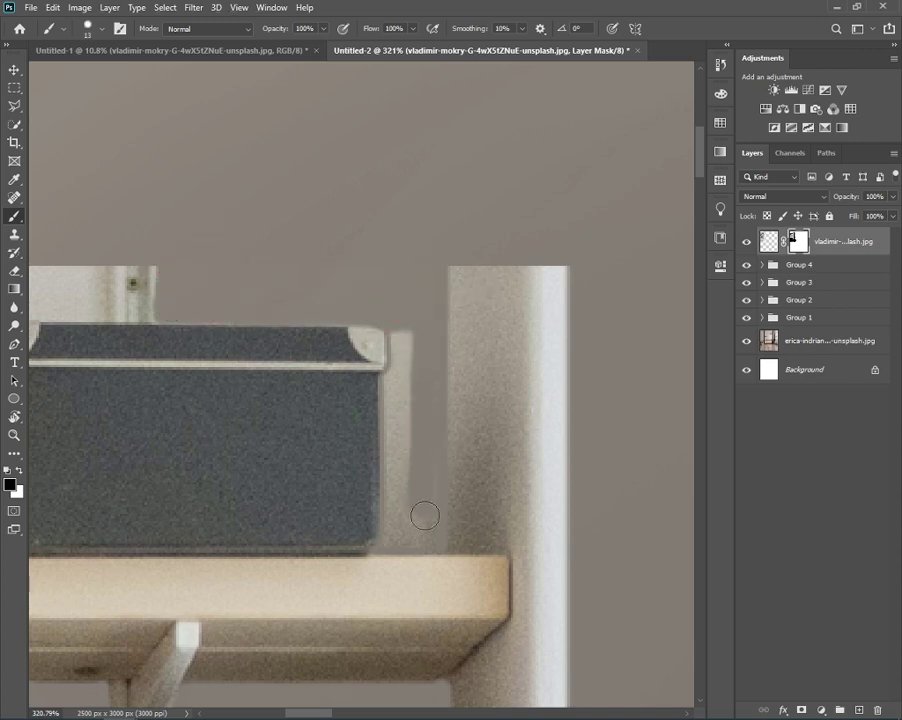
mouse_move(396, 376)
mouse_down()
mouse_move(404, 348)
mouse_move(408, 519)
mouse_up()
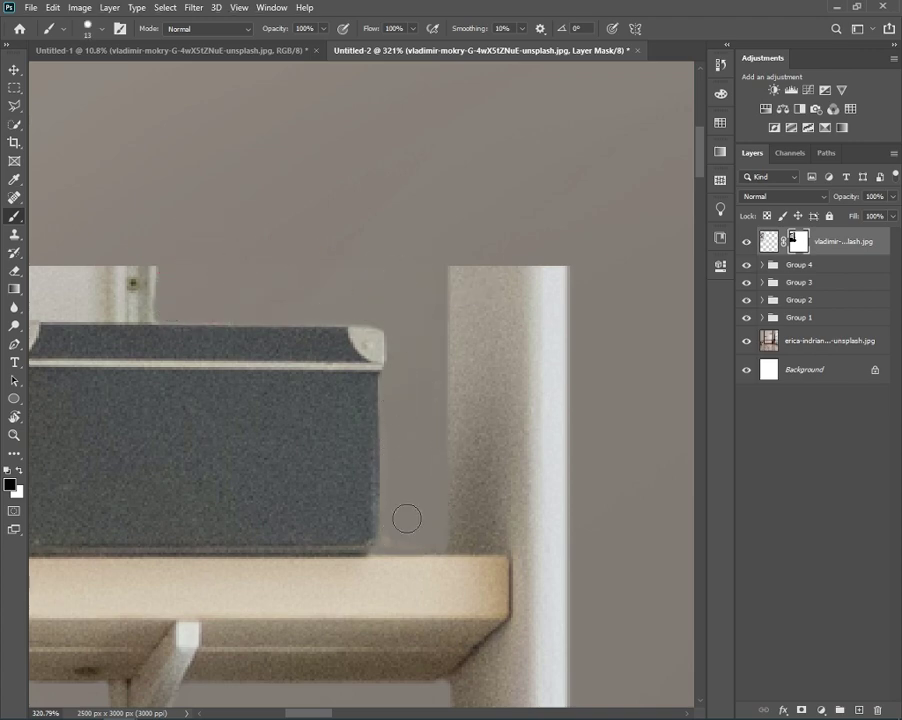
- Hide the wall patch by the pole and between the box and book stack, then fit the view
drag(252, 407, 452, 384)
key(bracketleft)
drag(288, 252, 301, 289)
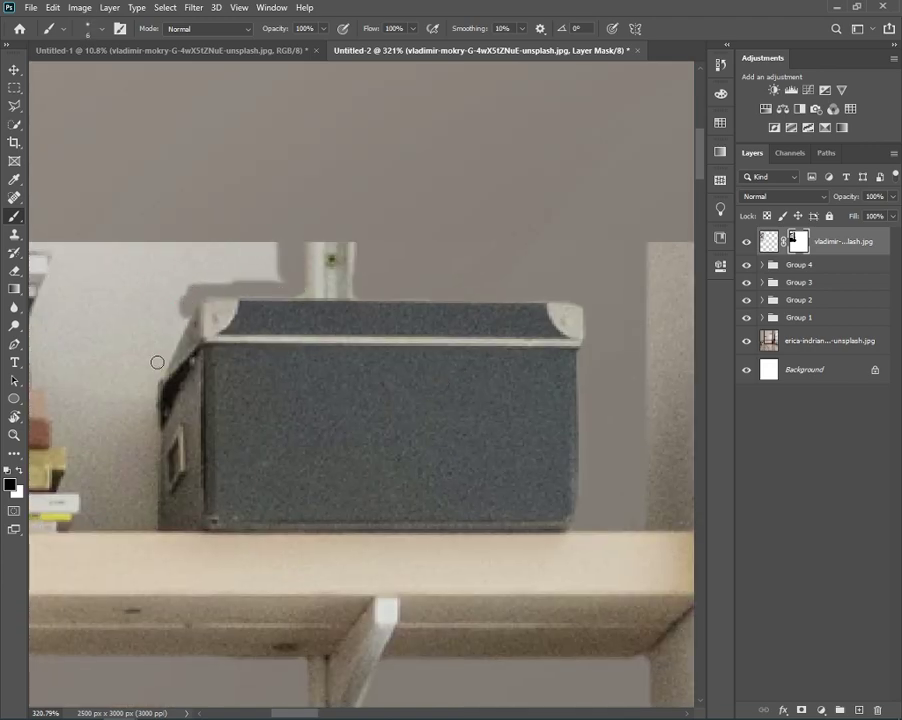
drag(79, 523, 169, 506)
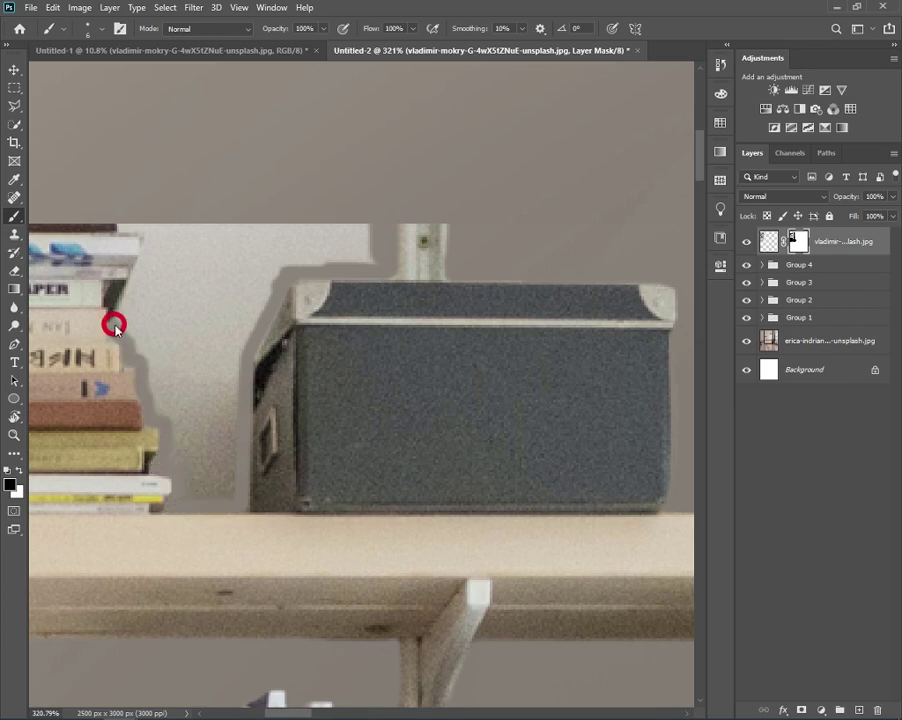
drag(115, 328, 153, 233)
space+drag(160, 320, 343, 337)
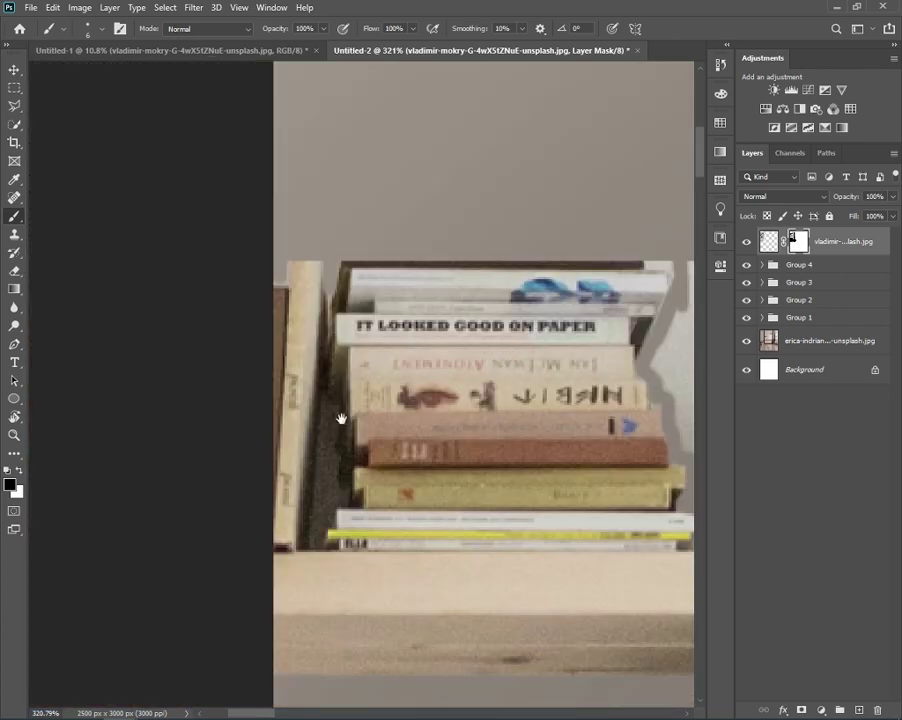
space+drag(340, 416, 292, 360)
click(467, 350)
mouse_move(467, 350)
mouse_down()
mouse_move(300, 552)
mouse_move(262, 460)
mouse_move(378, 341)
mouse_up()
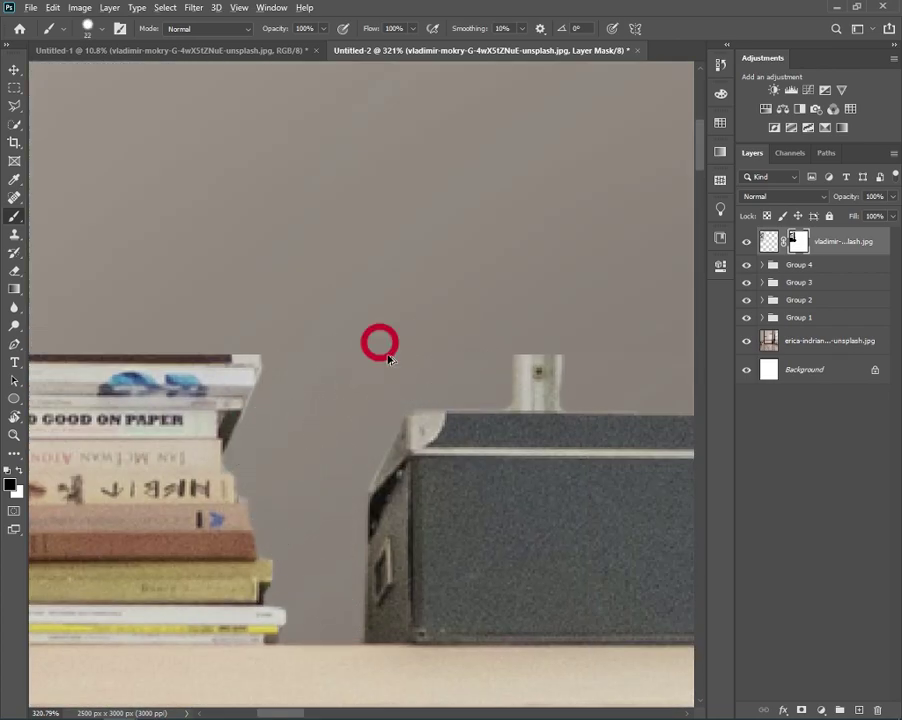
key(ctrl+0)
scroll(436, 378, up, 3)
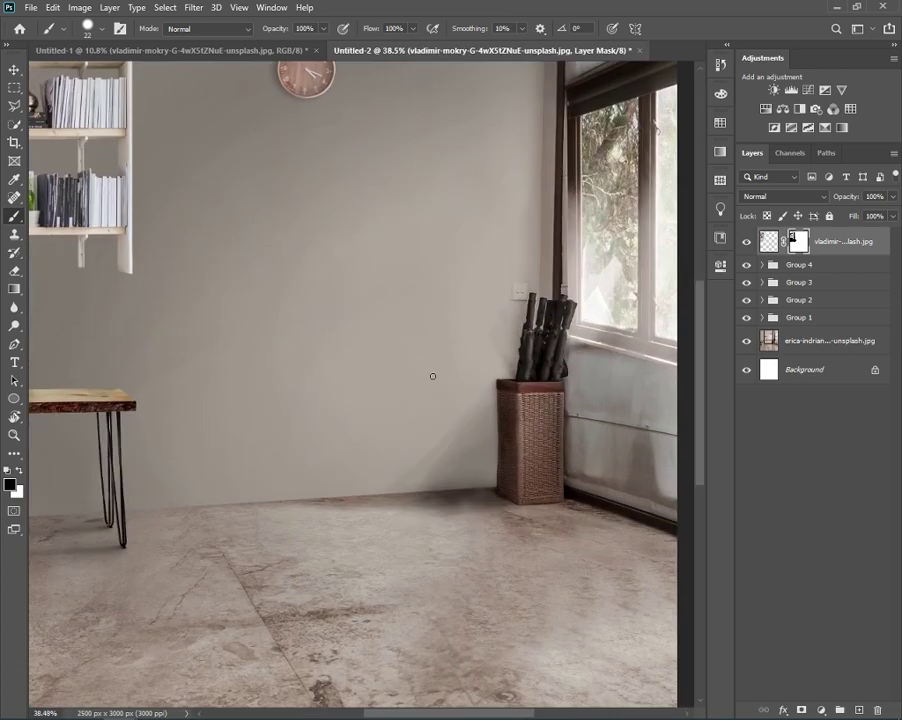
- Compare the zoomed-out composite with the bookshelf mask toggled, then add empty Layer 15
scroll(443, 117, down, 2)
scroll(402, 122, down, 2)
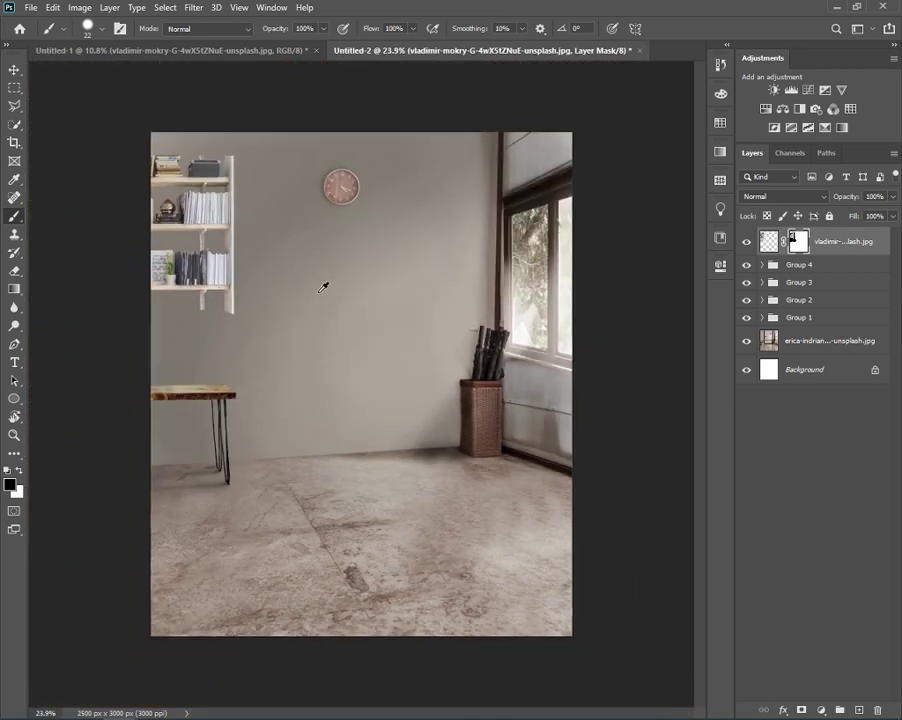
scroll(320, 282, down, 1)
shift+click(796, 240)
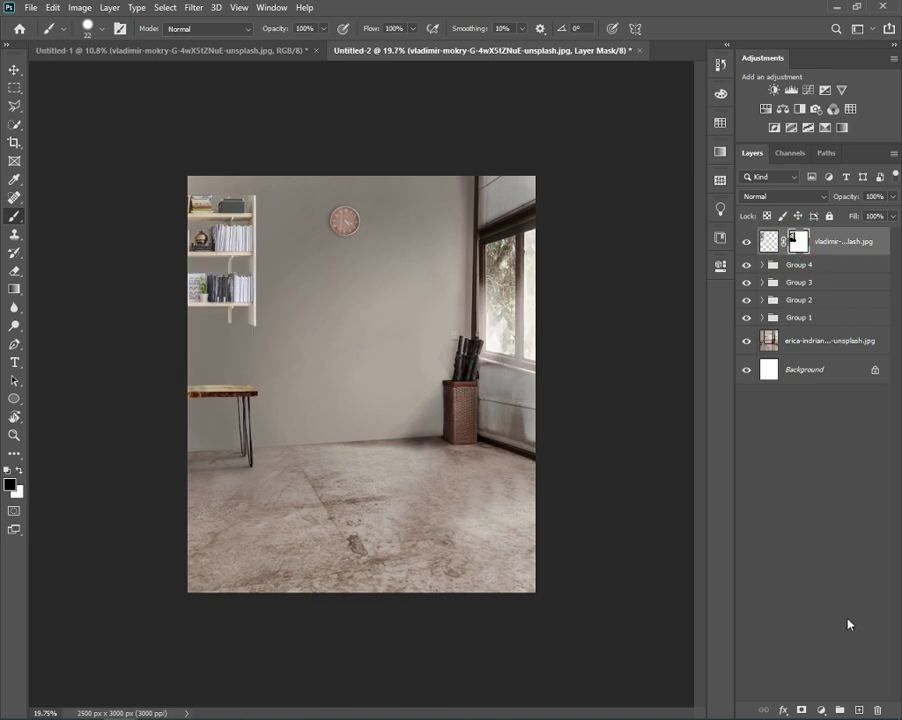
click(858, 710)
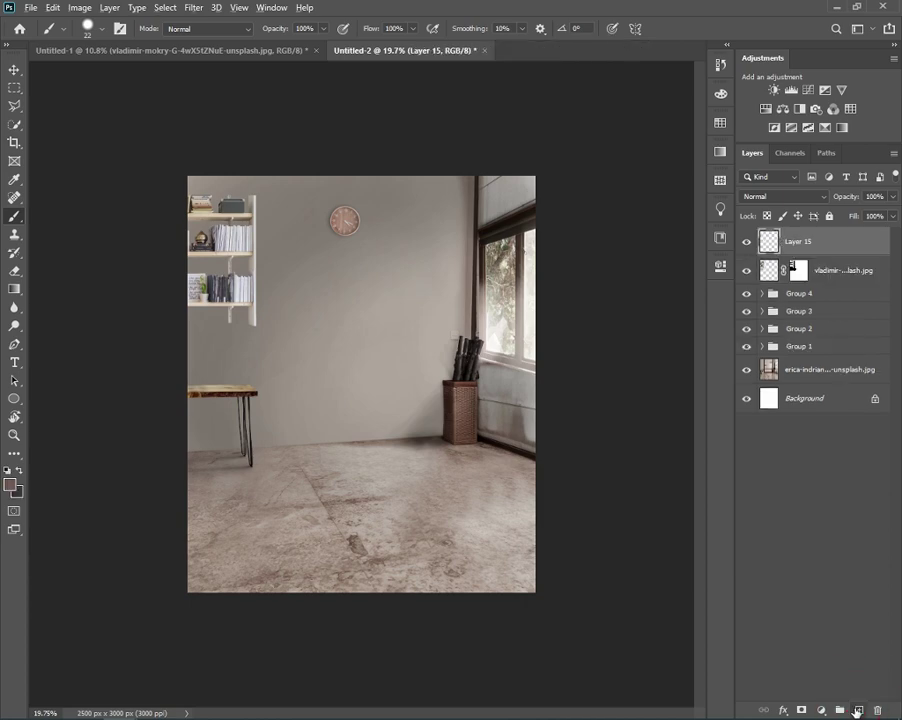
- Briefly clip Layer 15 to the bookshelf, sample the wall colour, then release the clip
key(ctrl+alt+g)
scroll(238, 277, up, 5)
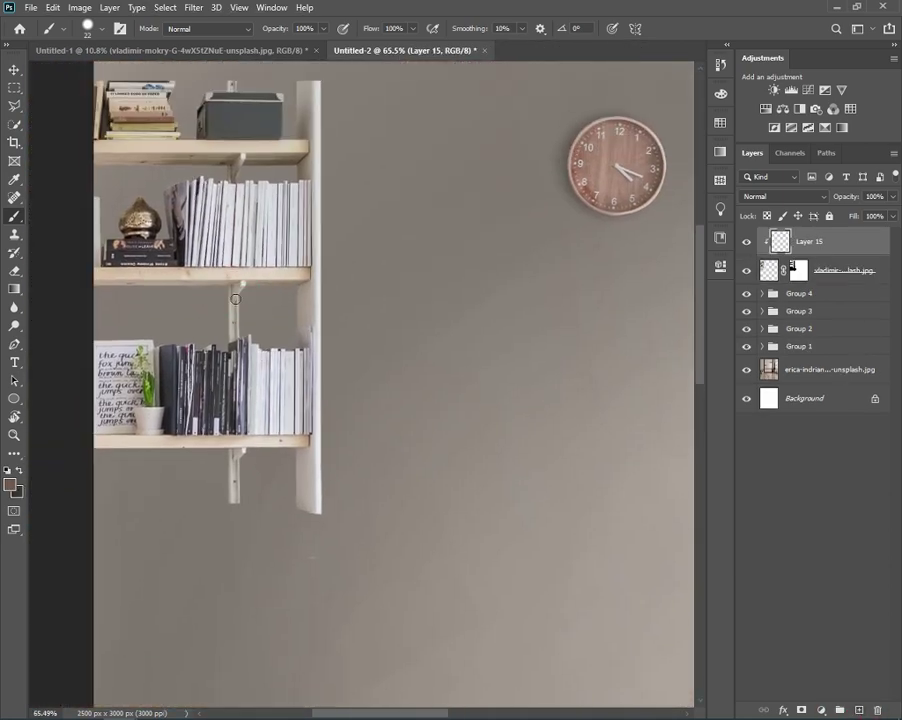
alt+click(310, 283)
key(ctrl+alt+g)
key(ctrl+alt+g)
- Set the foreground colour to dark grey 2a2a2a
click(10, 484)
text(2a2a2a)
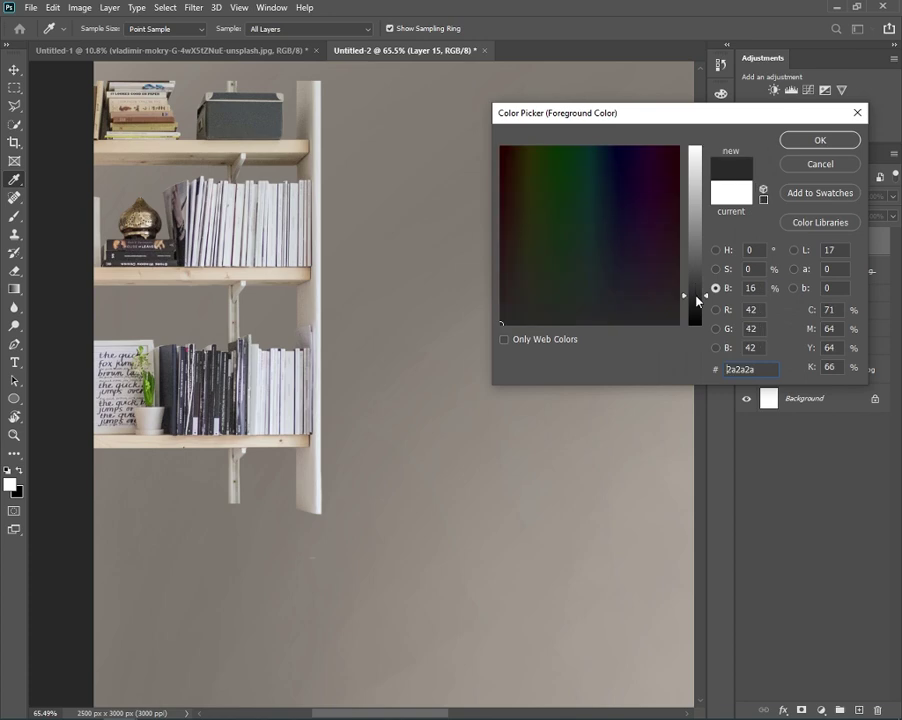
click(812, 140)
key(b)
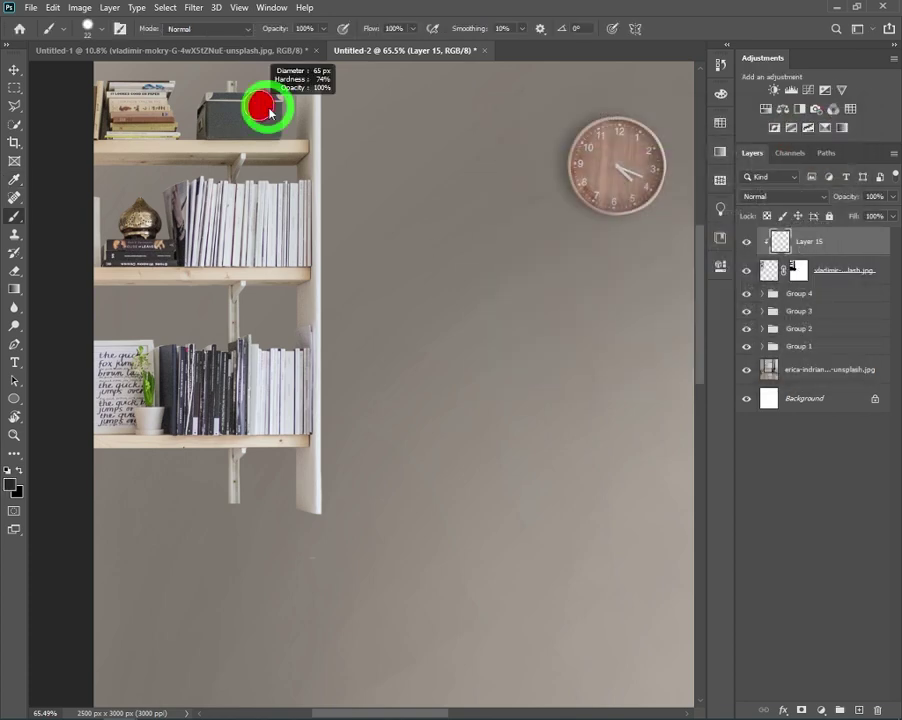
- Set brush opacity to 10%, resize the brush, and switch Layer 15 to Multiply
click(297, 29)
text(1)
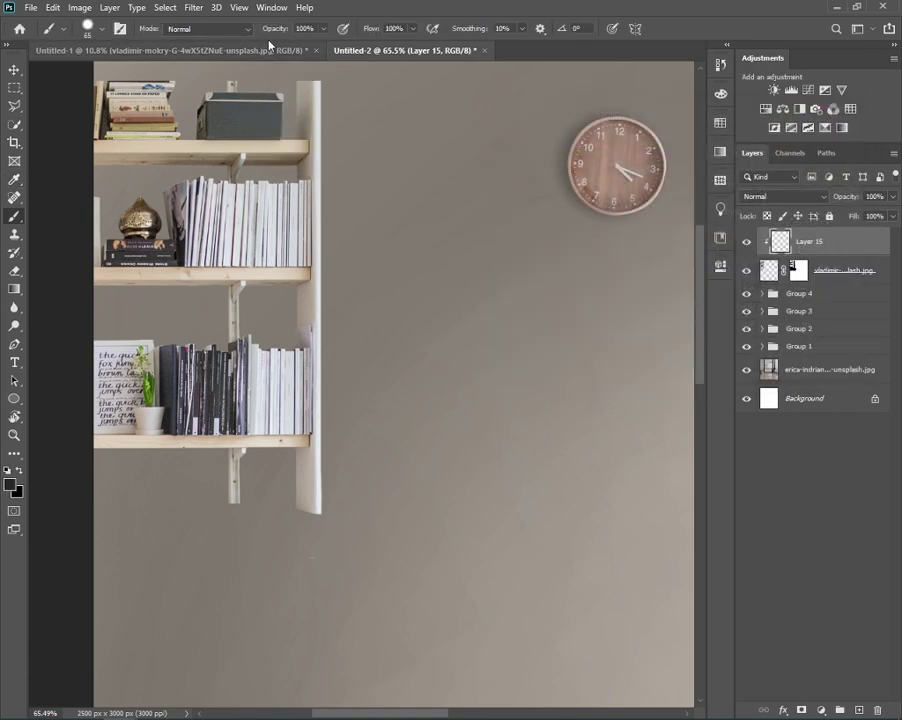
drag(250, 150, 388, 376)
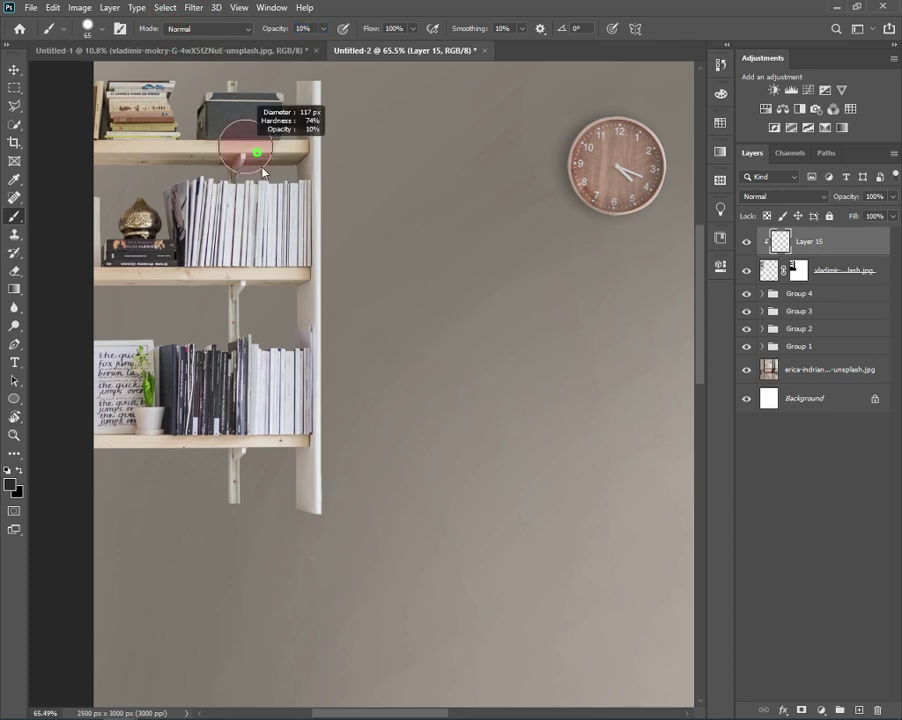
click(783, 196)
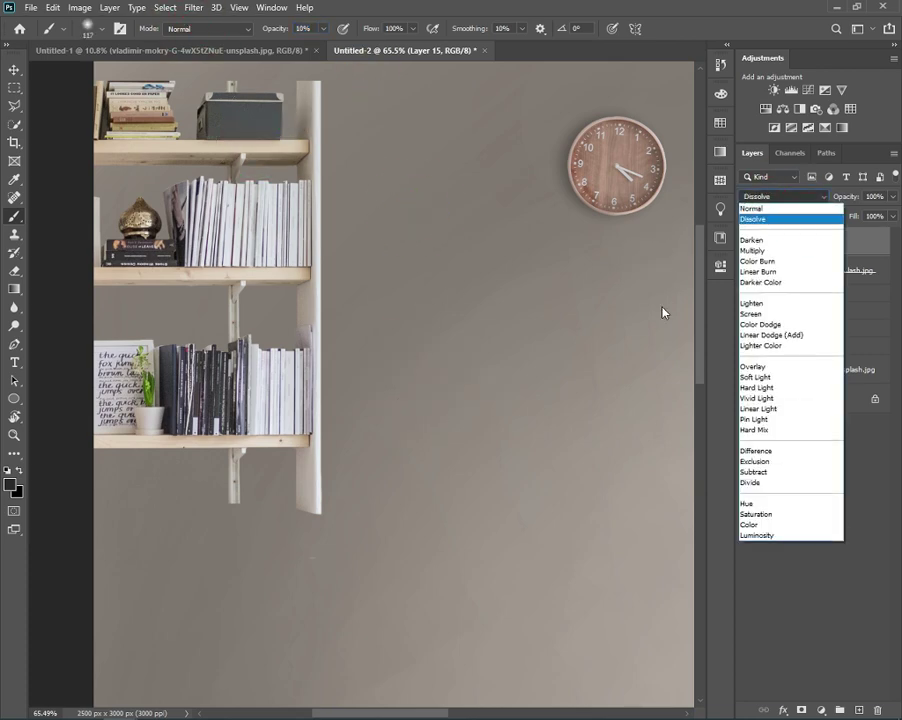
click(750, 250)
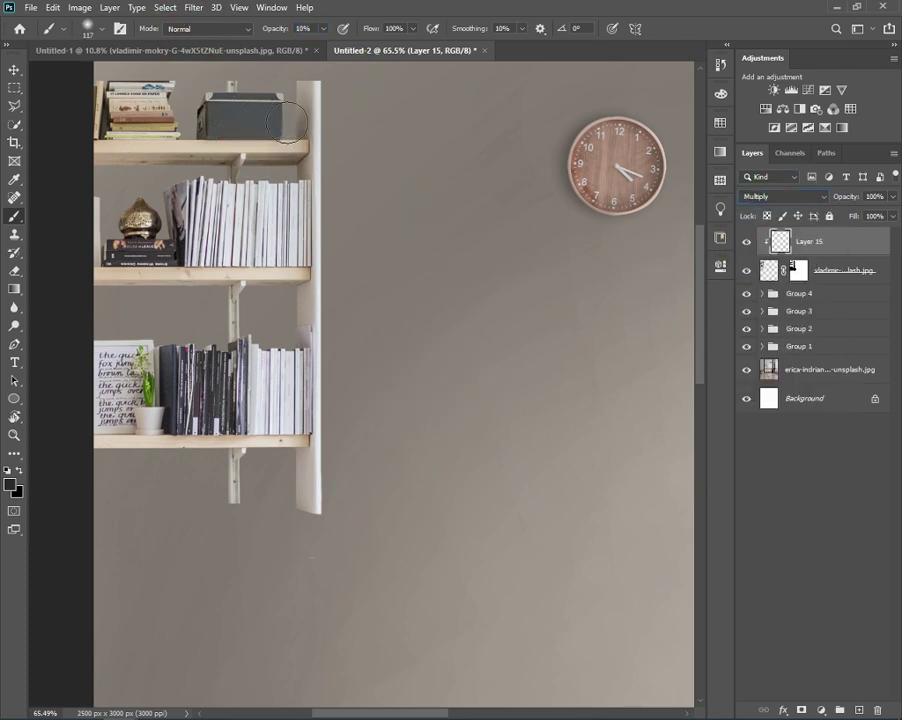
mouse_move(287, 122)
mouse_down()
mouse_move(286, 88)
mouse_move(288, 128)
mouse_up()
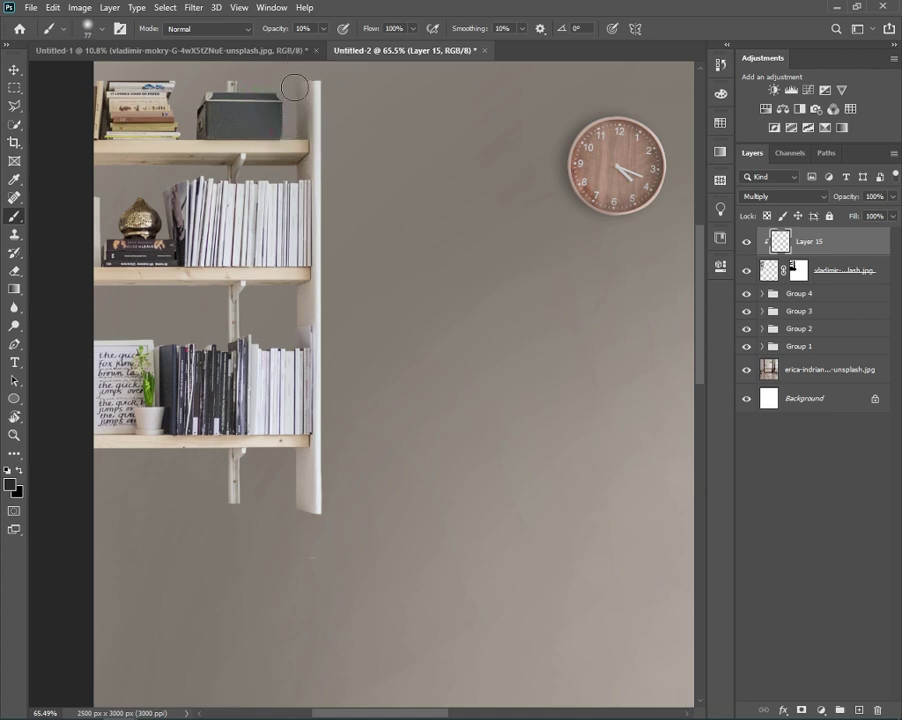
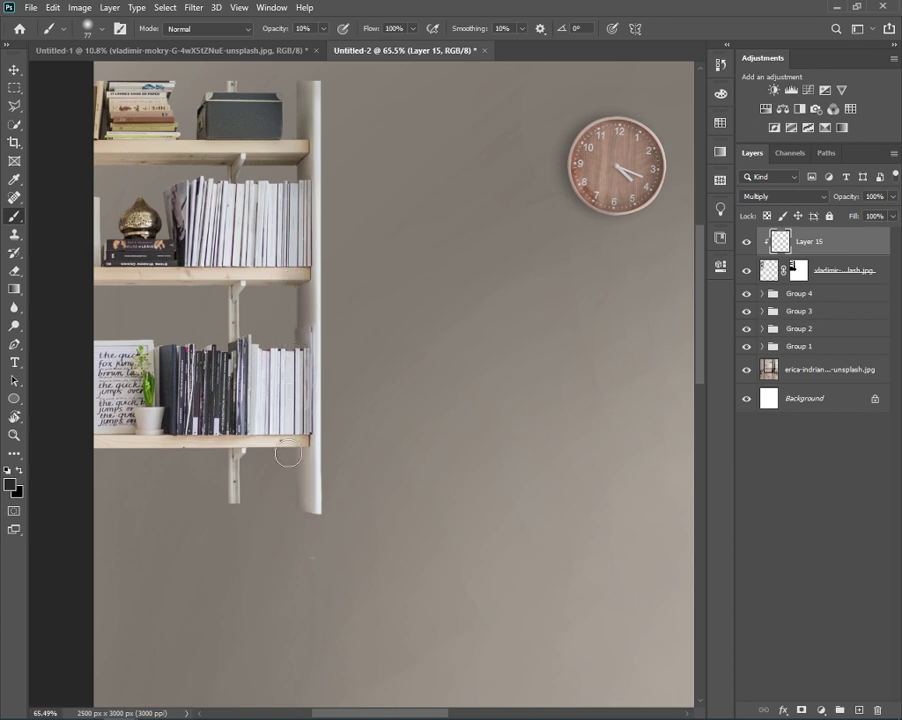
- Paint faint shading below the shelf, then erase stray shading beside the shelf edge with a 90 px eraser
drag(288, 453, 288, 465)
scroll(302, 319, up, 3)
key(e)
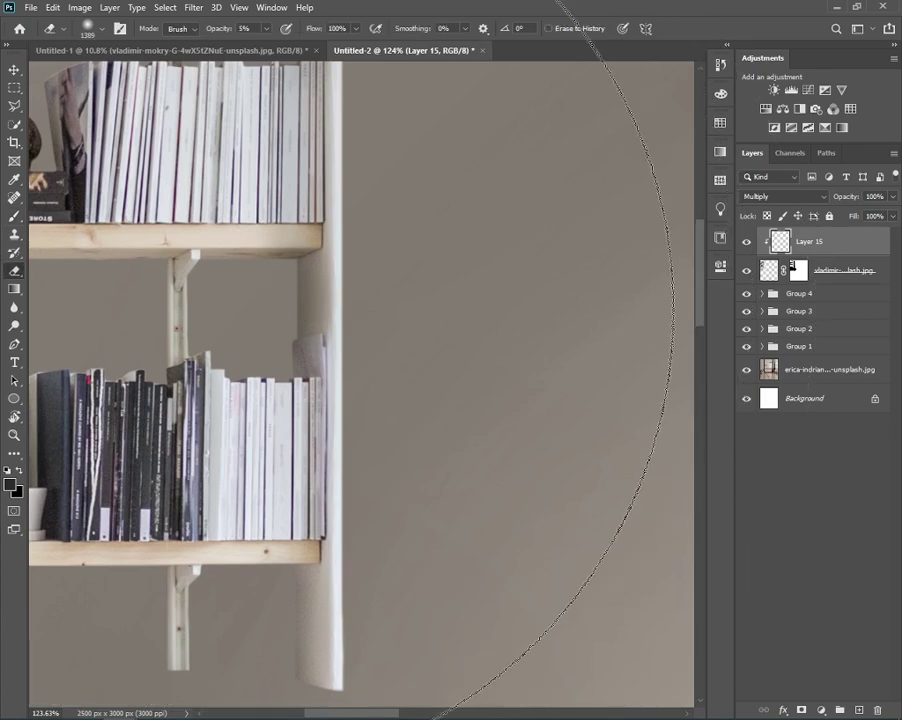
drag(374, 346, 273, 288)
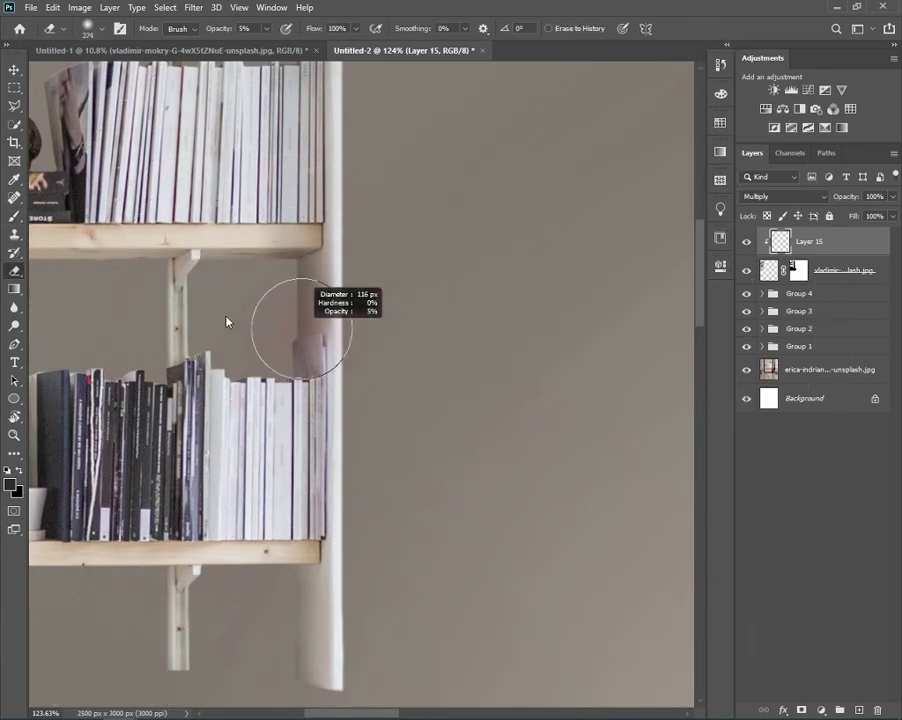
drag(274, 354, 292, 350)
scroll(297, 380, down, 1)
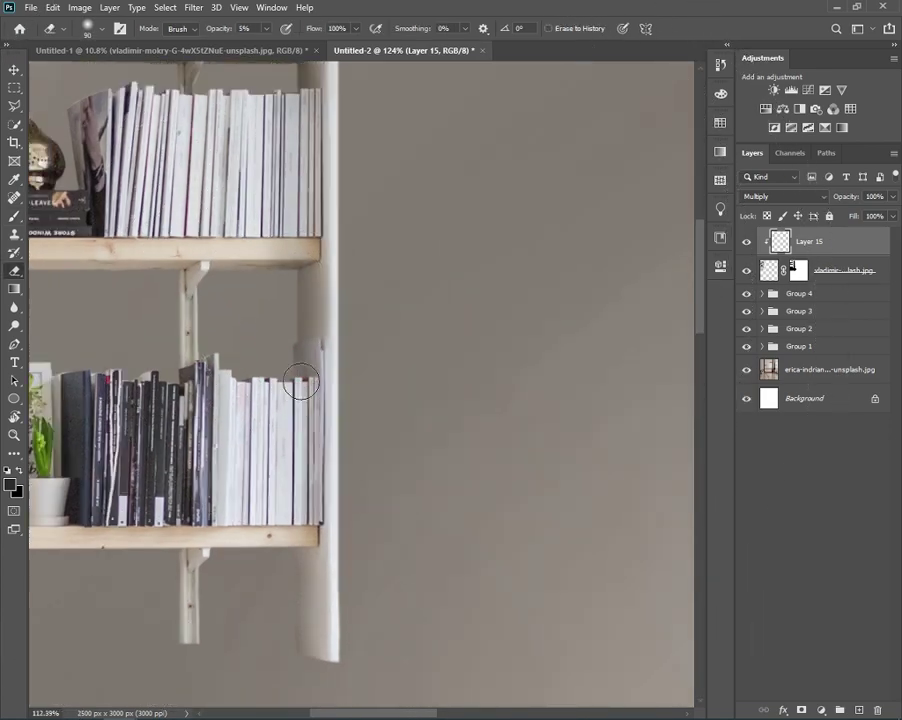
scroll(297, 380, down, 4)
click(292, 480)
scroll(300, 300, up, 2)
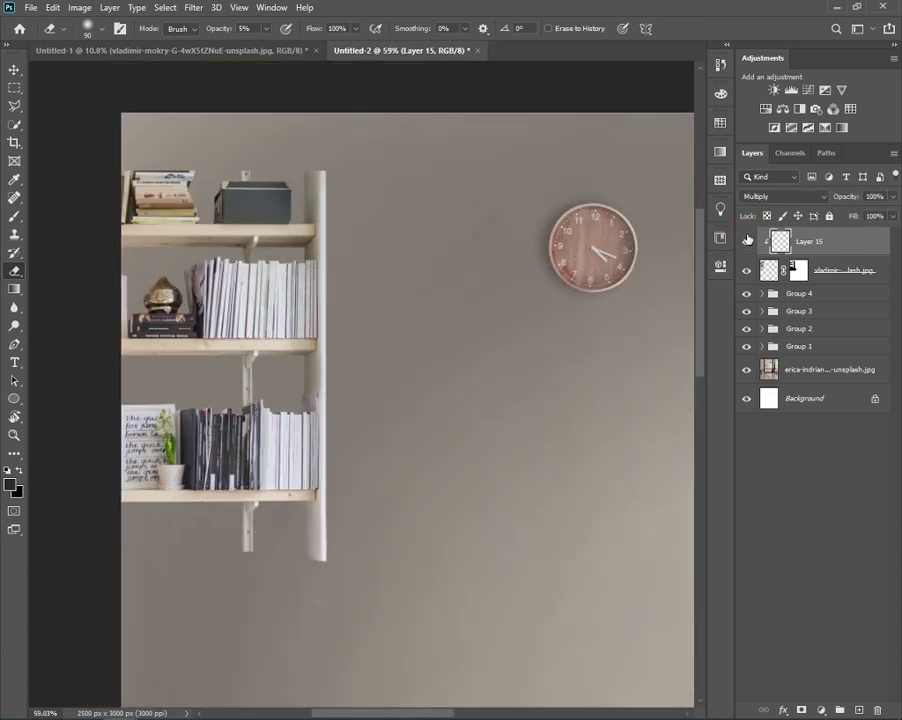
- Darken the left edge of the lower shelf's bracket with a faint 18 px brush
key(b)
click(244, 342)
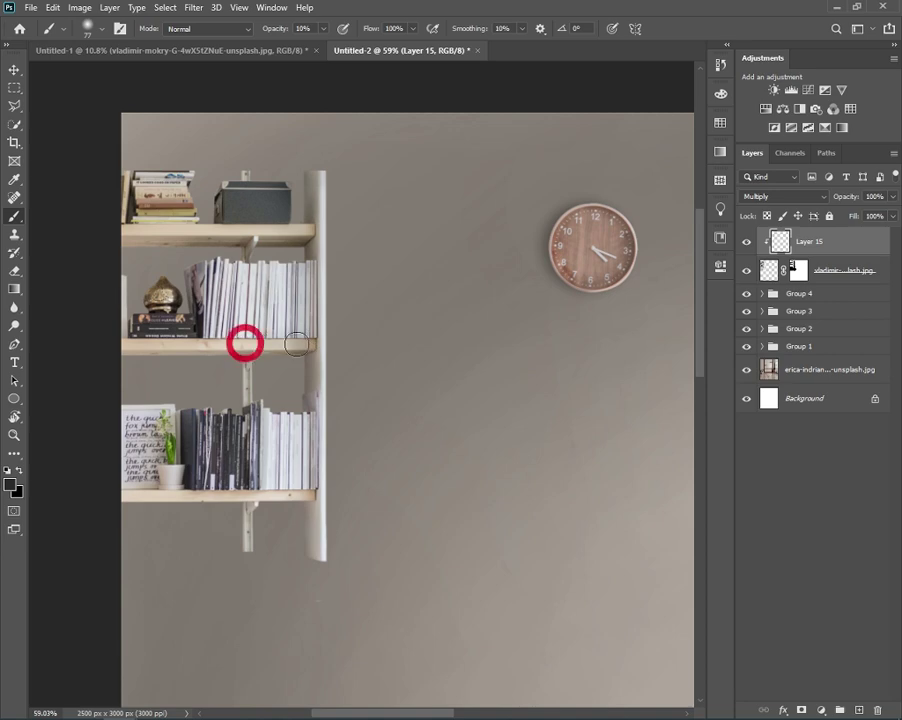
scroll(232, 517, up, 3)
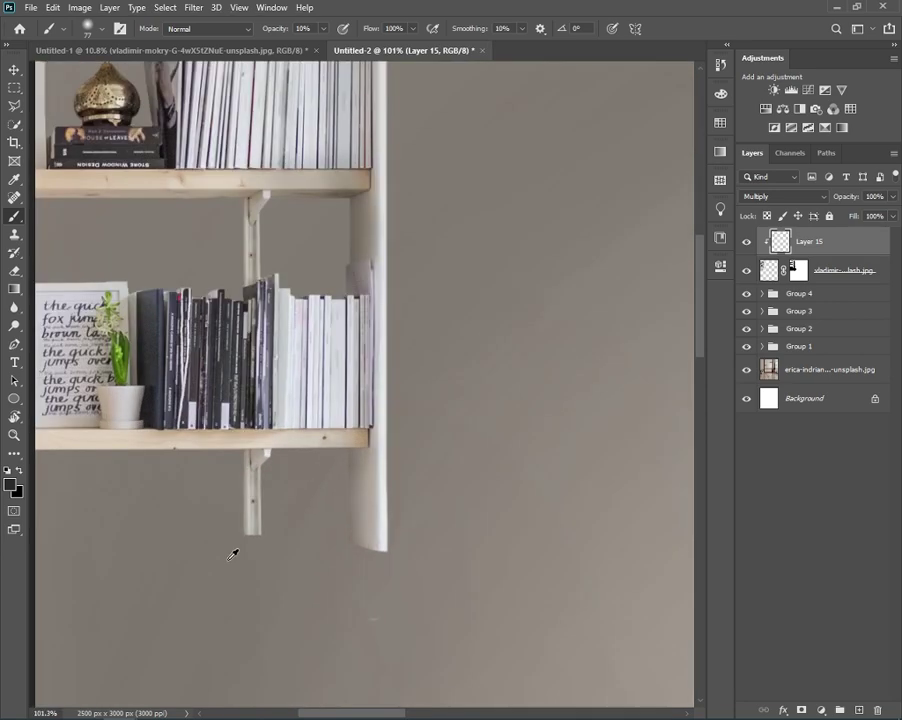
scroll(232, 517, up, 3)
alt+right_click(260, 460)
scroll(283, 377, up, 2)
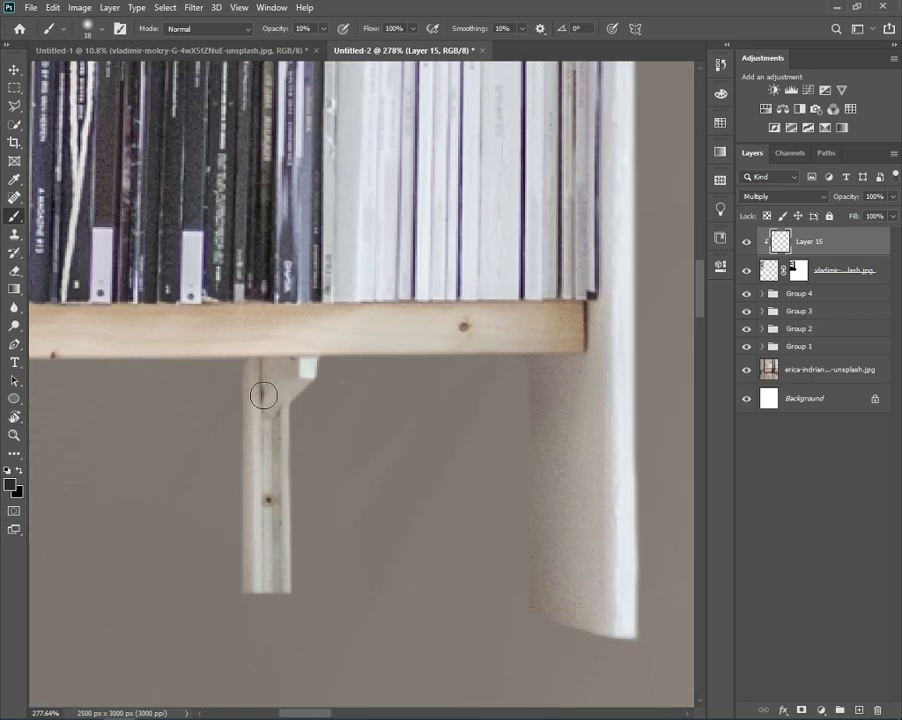
click(264, 389)
drag(253, 391, 253, 538)
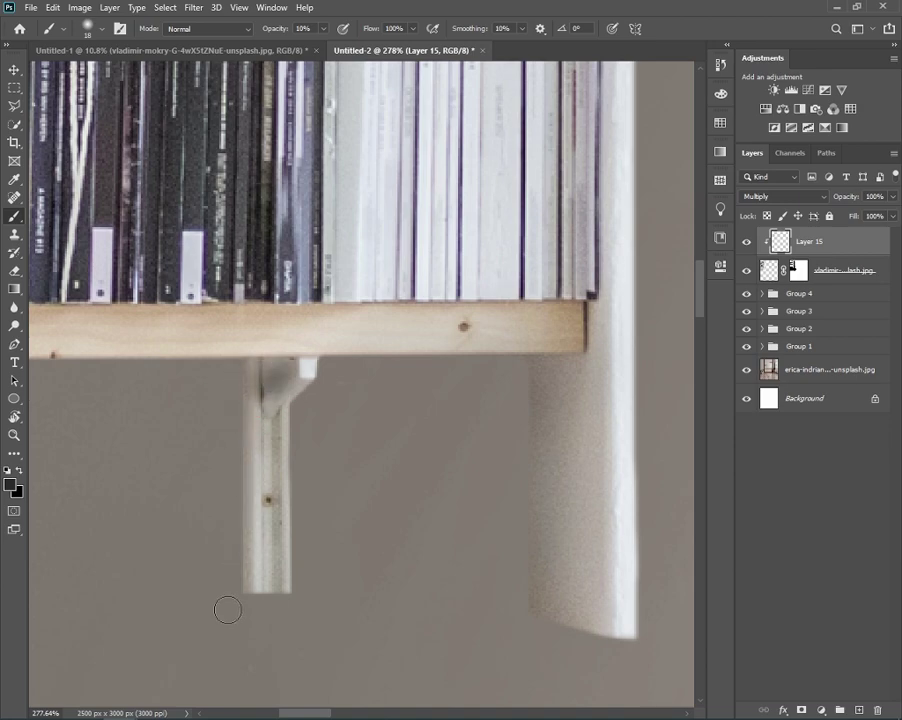
drag(249, 406, 250, 588)
alt+right_click(276, 476)
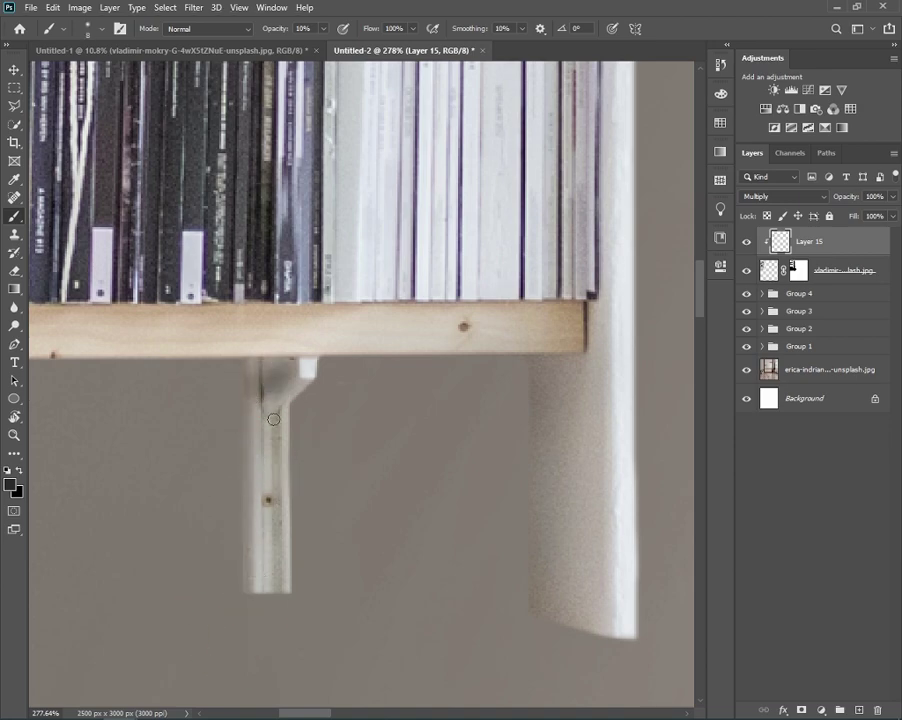
scroll(298, 578, down, 2)
scroll(314, 634, down, 2)
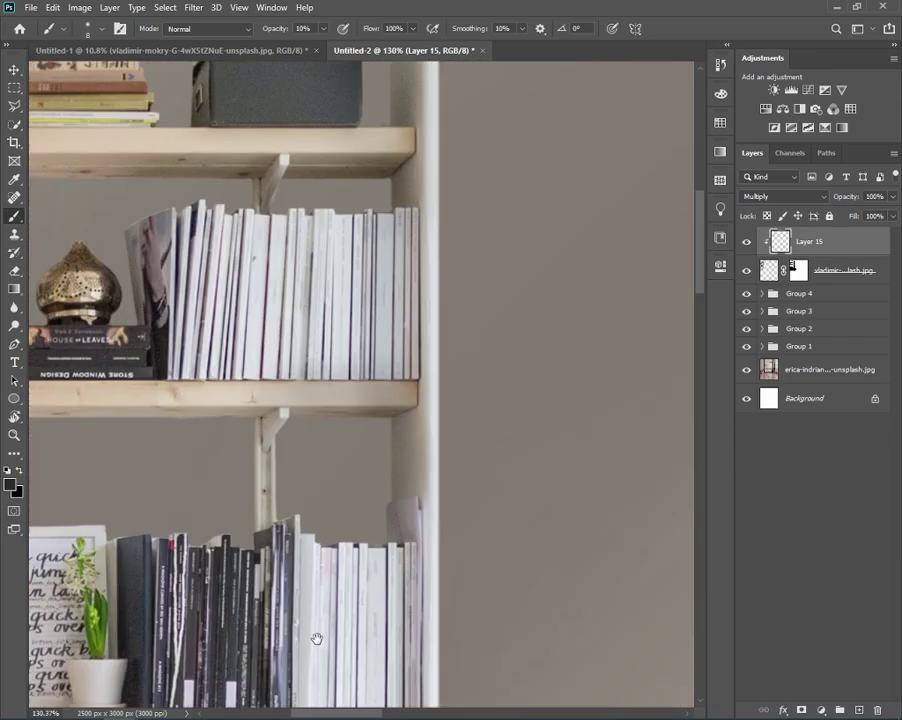
scroll(255, 515, down, 1)
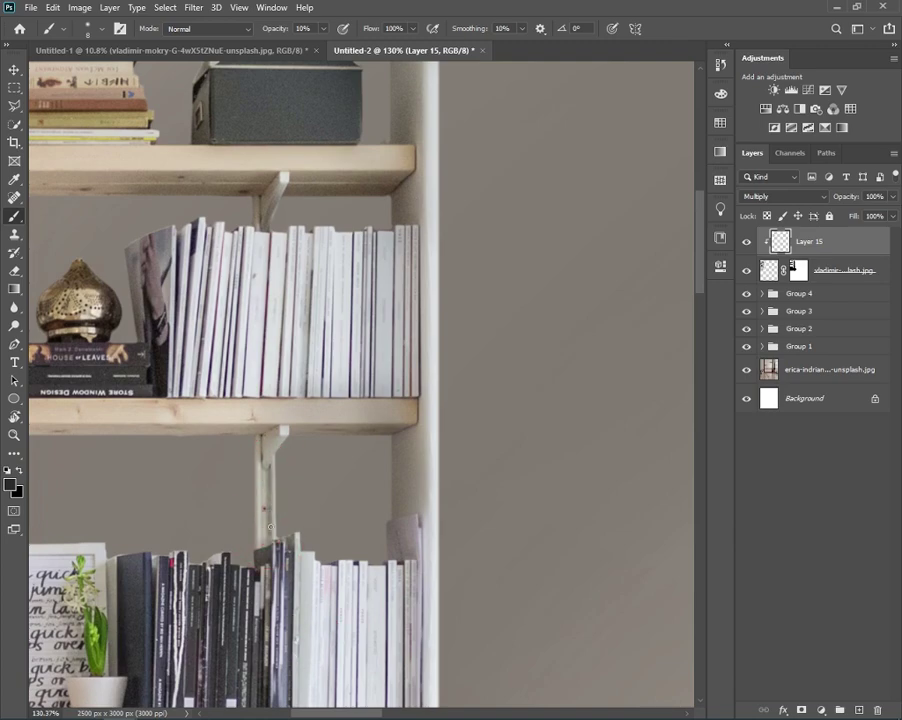
- With an 18 px brush, shade along the magazines' edge and the dark box's left edge
scroll(257, 512, up, 2)
alt+right_click(254, 440)
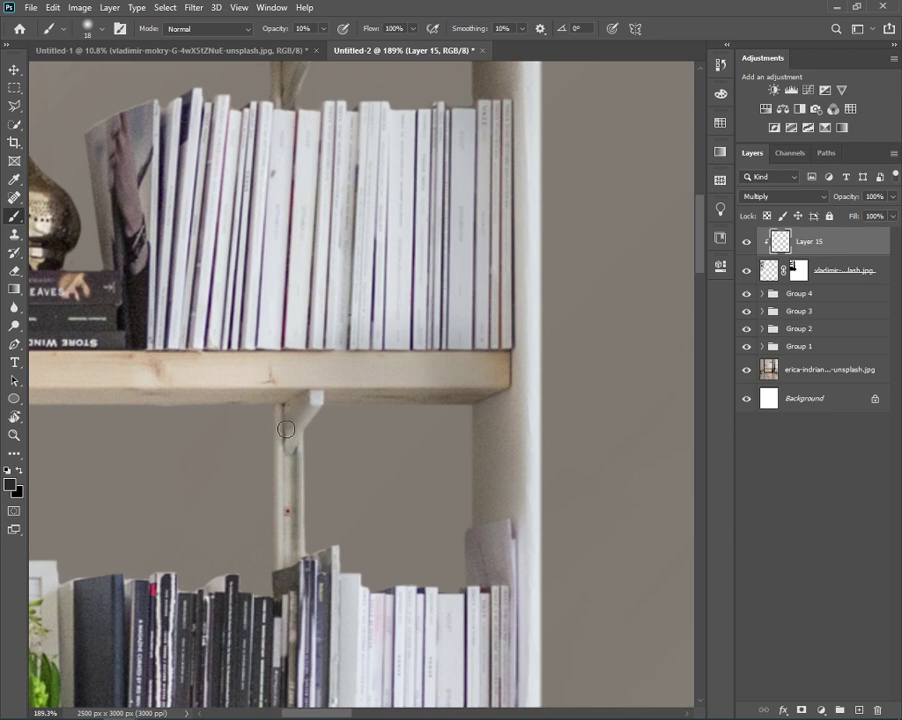
scroll(308, 398, up, 5)
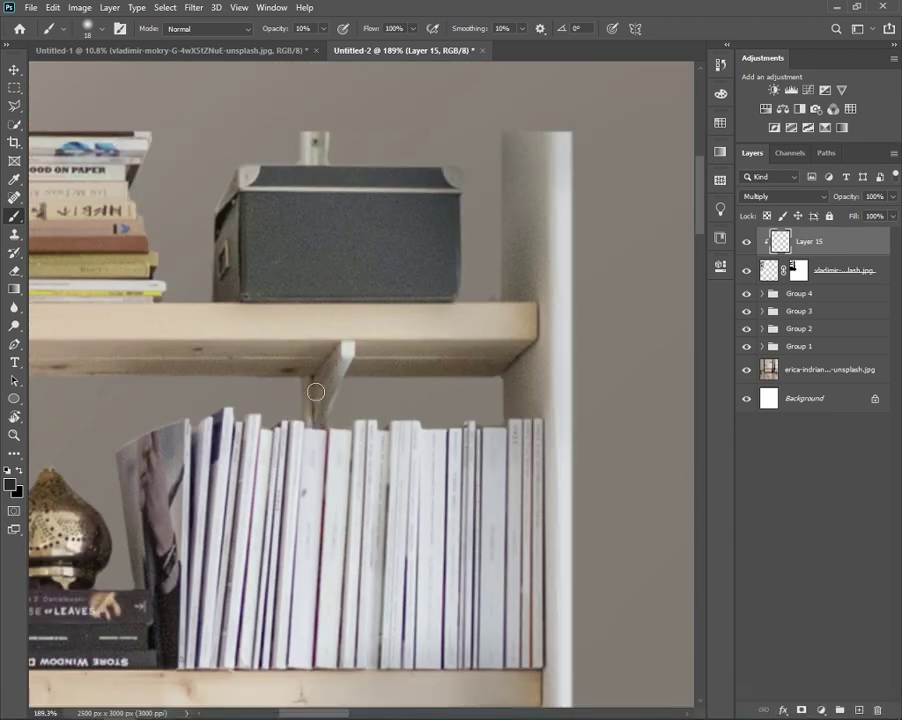
scroll(332, 536, left, 5)
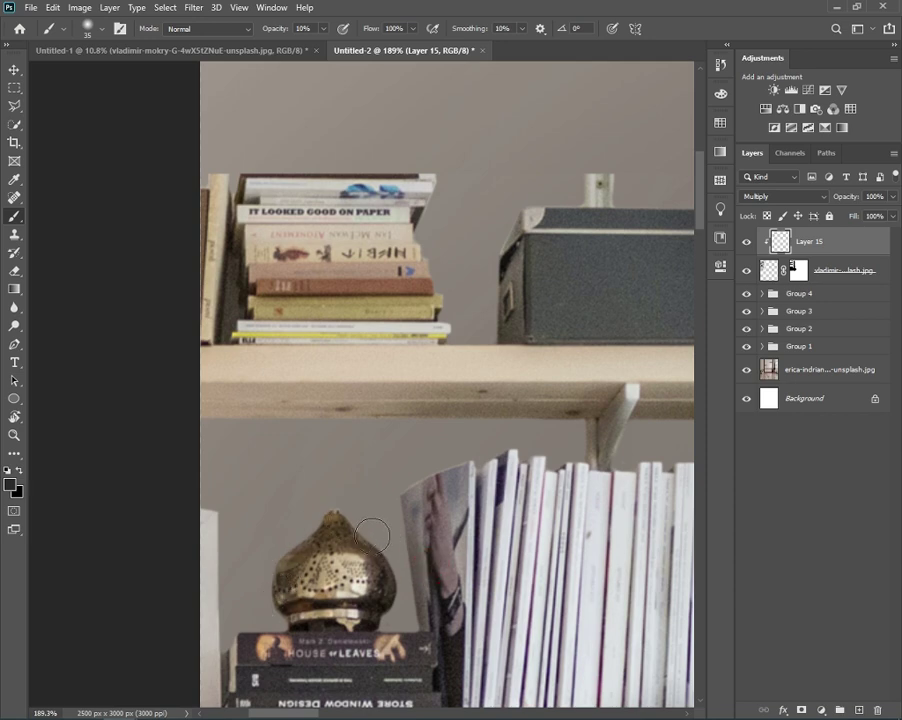
drag(406, 499, 464, 658)
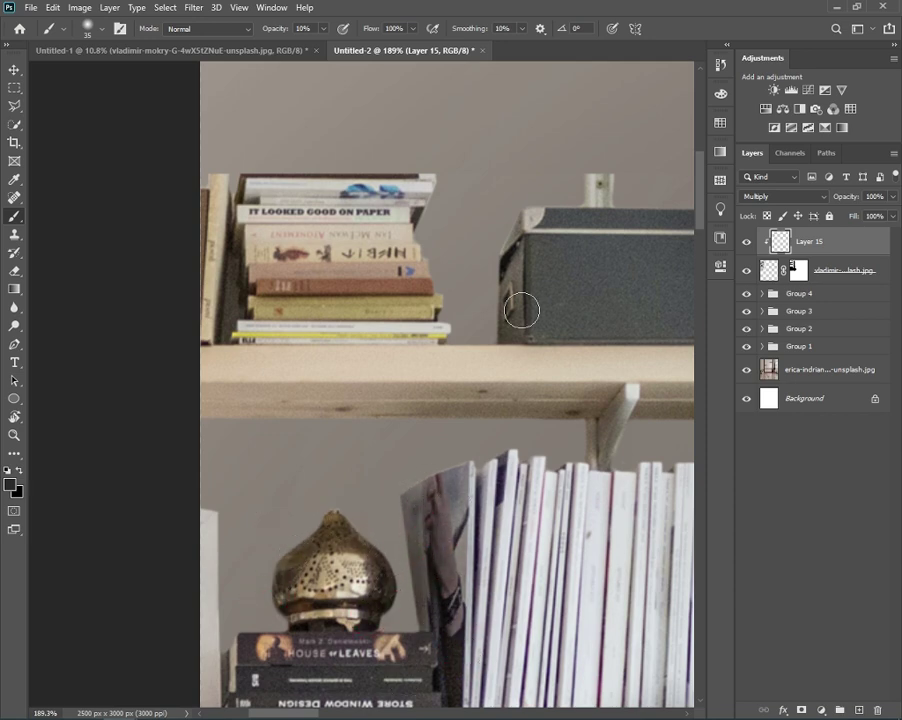
drag(504, 304, 498, 273)
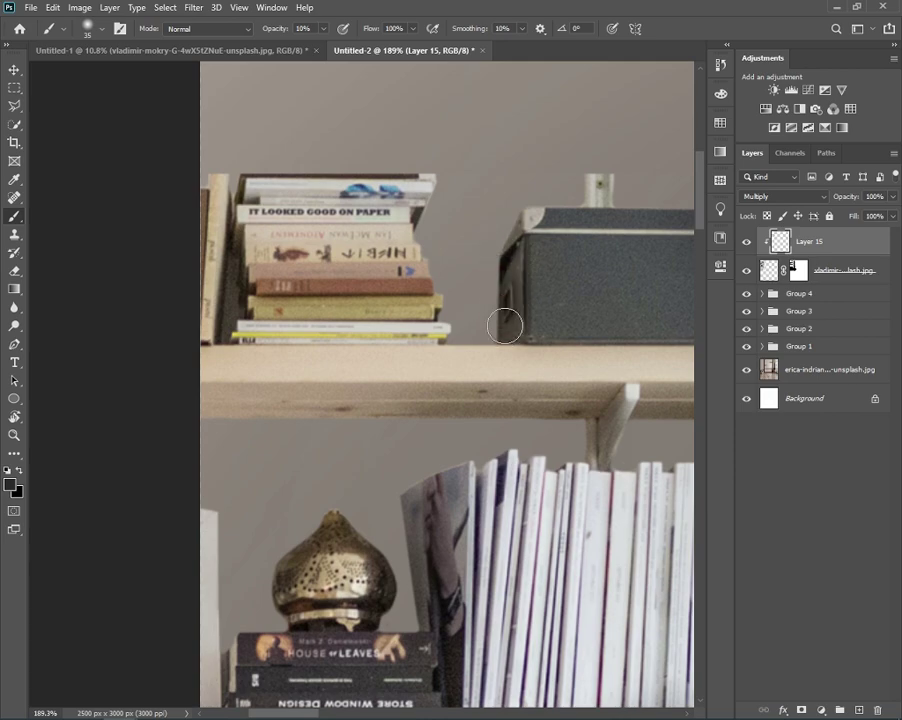
- Pan across the shelves and zoom out to bring the lower shelf into view
drag(515, 220, 409, 371)
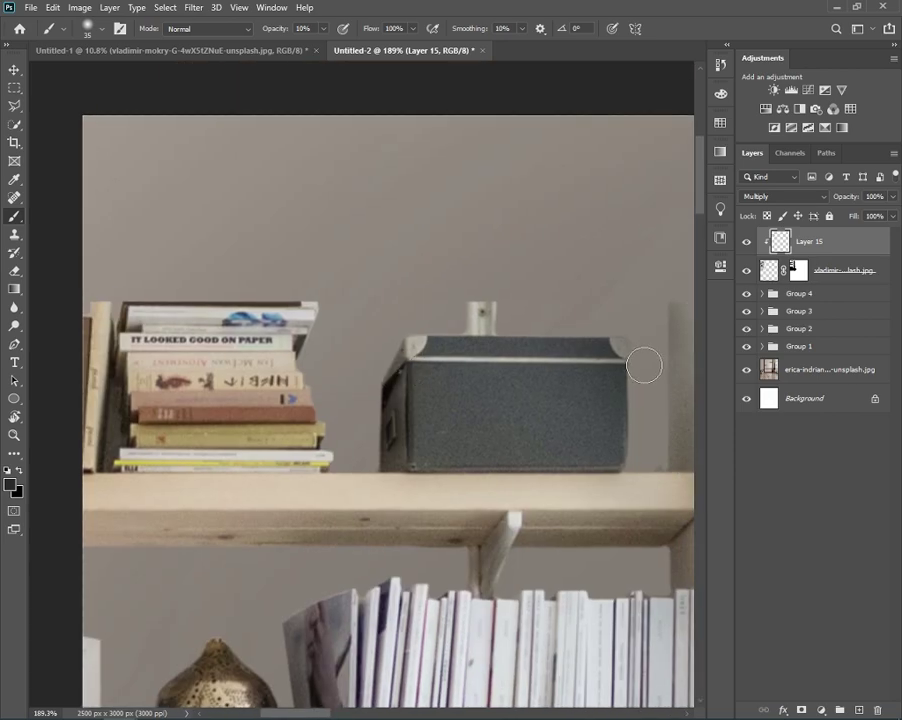
scroll(394, 432, left, 2)
scroll(296, 490, down, 5)
scroll(330, 500, down, 3)
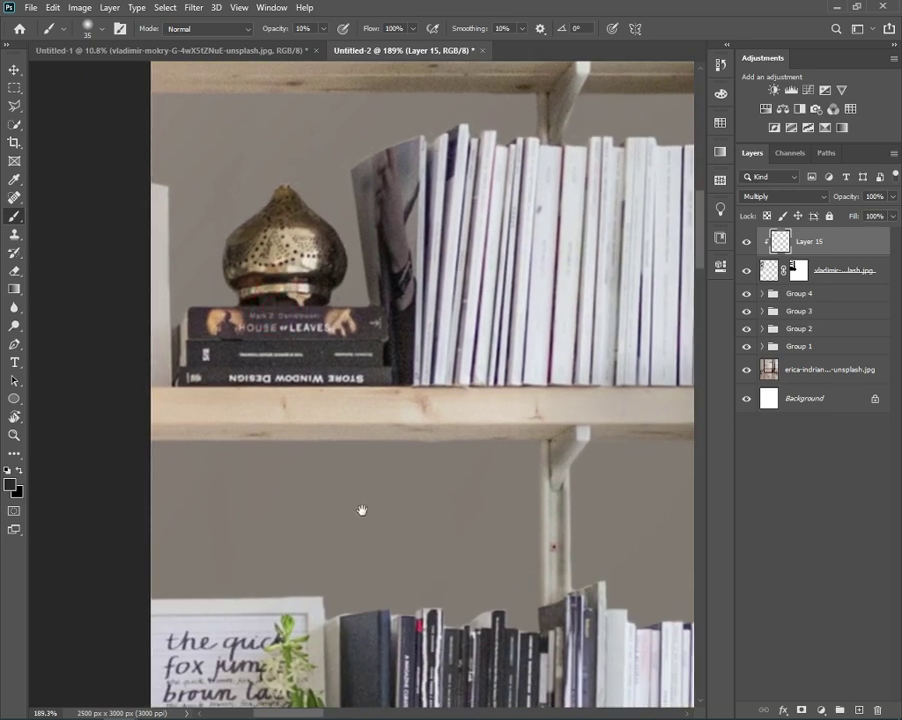
scroll(343, 487, down, 3)
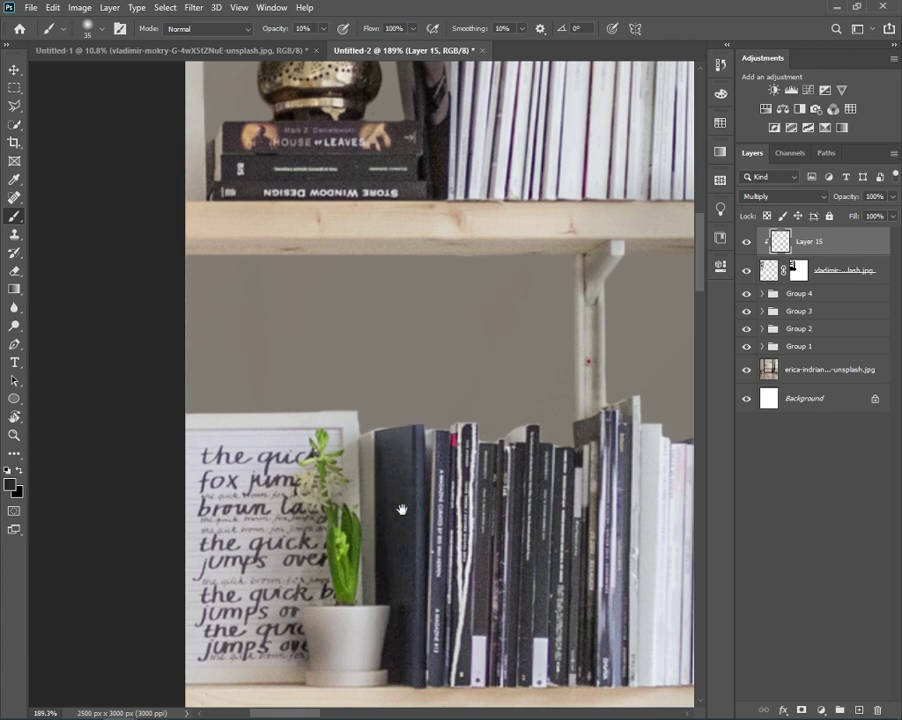
drag(547, 700, 419, 512)
scroll(406, 618, down, 5)
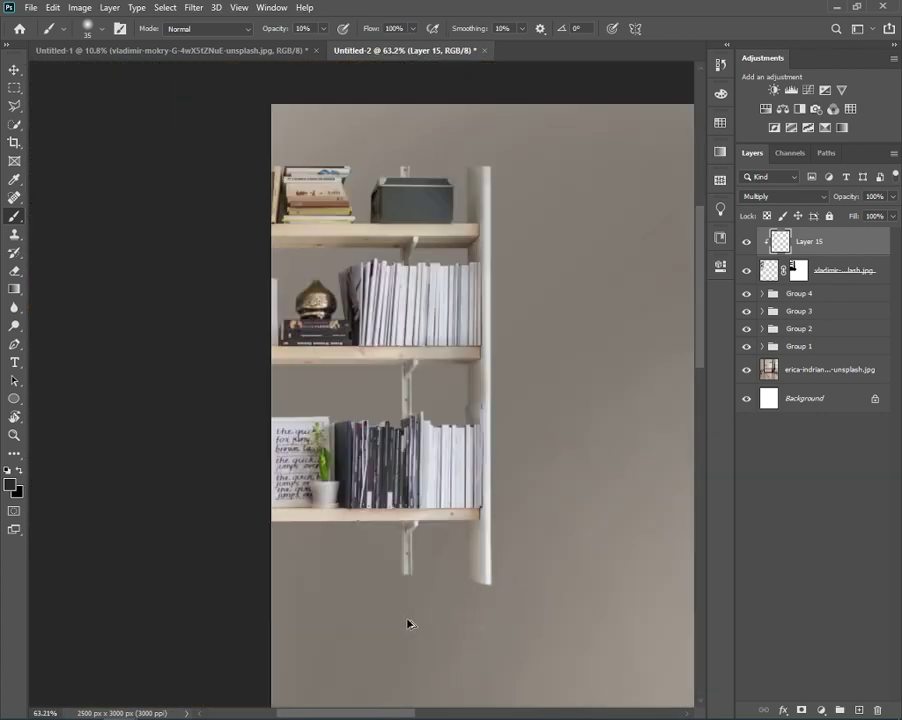
scroll(406, 618, down, 3)
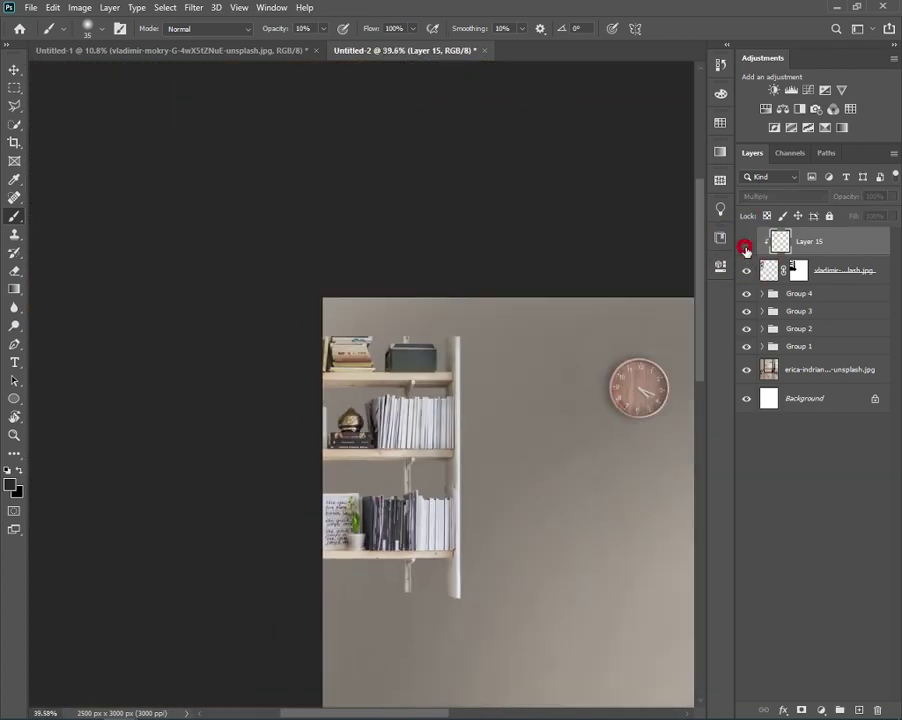
- Add a Multiply layer beneath the shelf image, with a 152 px brush in #3d3a36
click(824, 272)
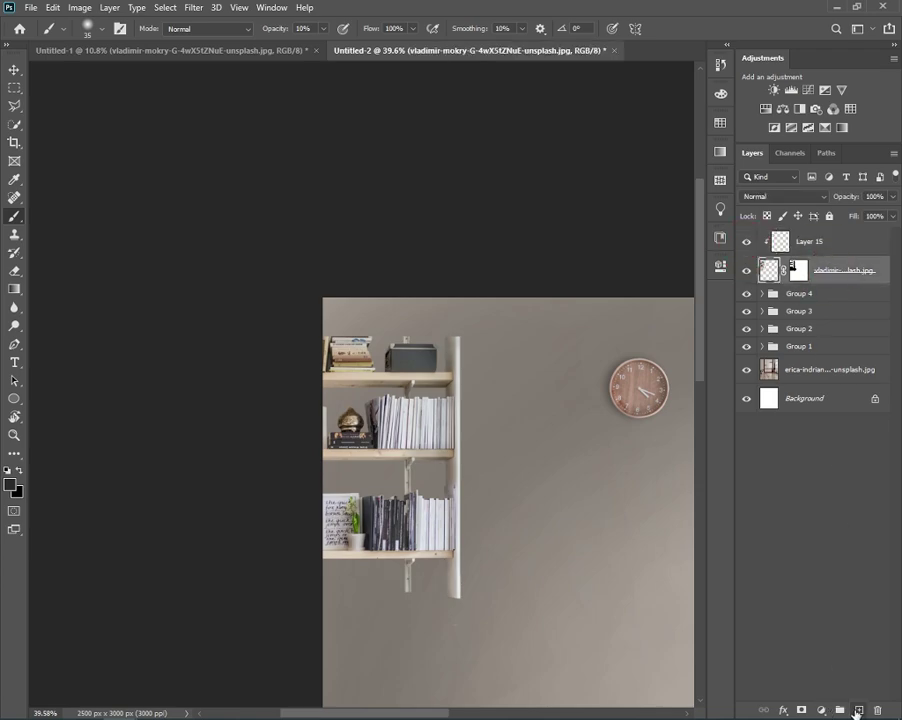
click(857, 710)
scroll(443, 489, up, 2)
scroll(443, 489, up, 2)
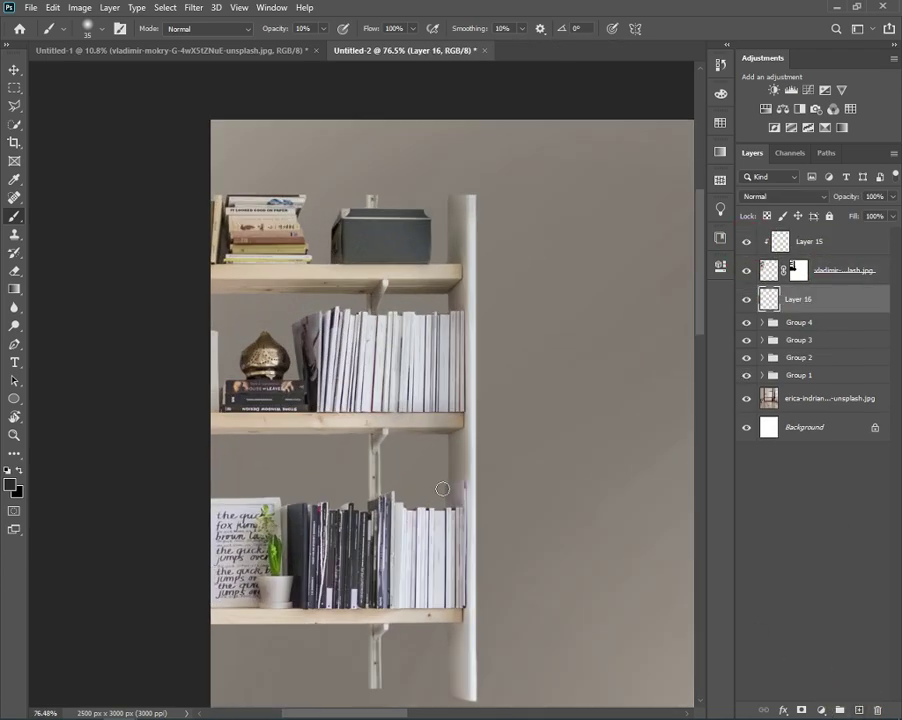
drag(443, 489, 418, 468)
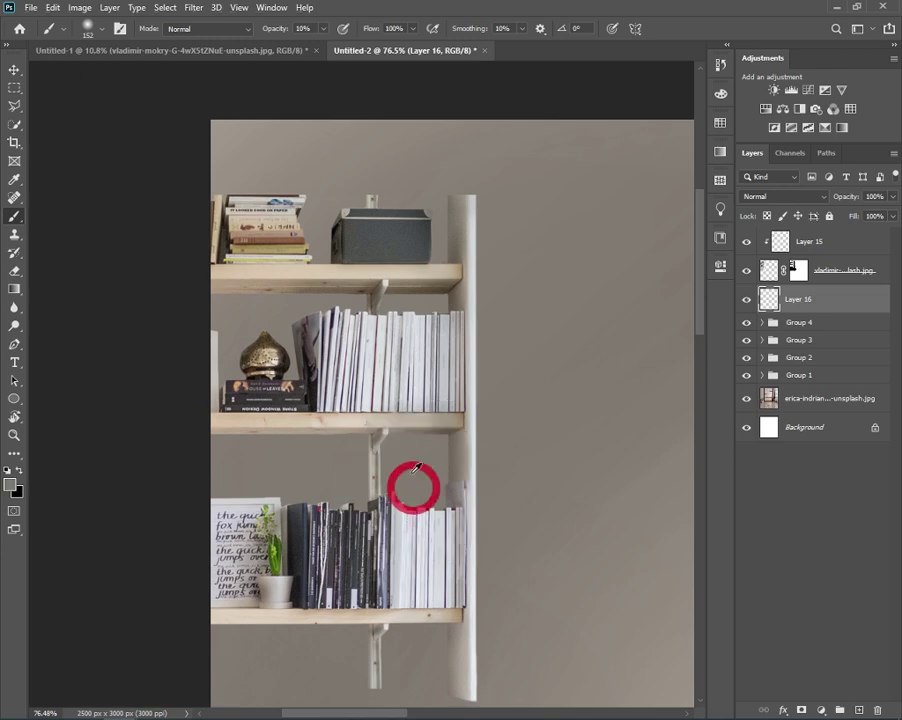
click(10, 484)
click(688, 283)
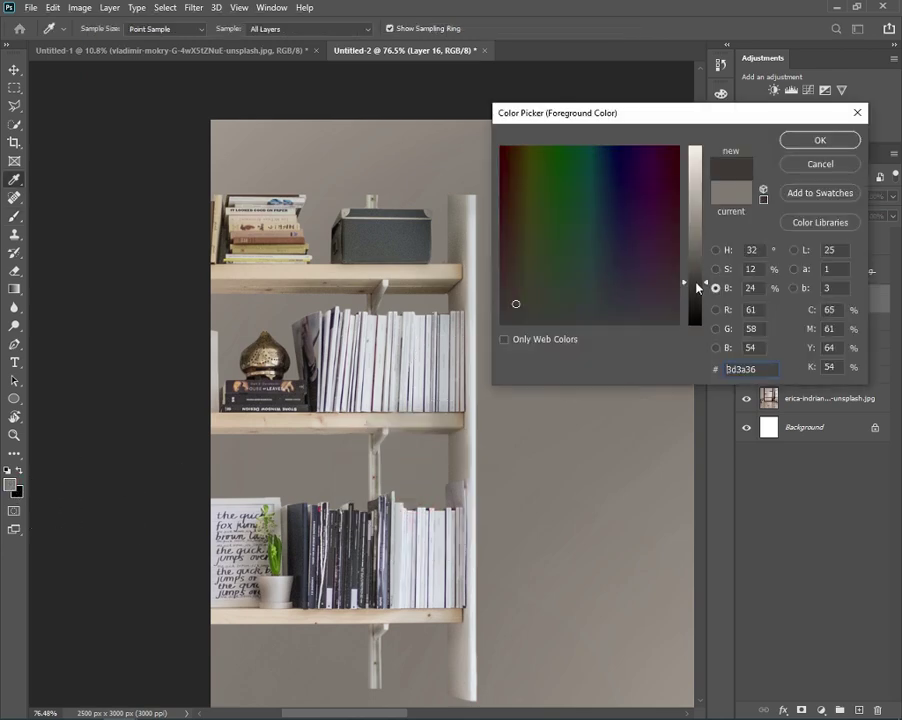
click(815, 141)
click(783, 196)
click(780, 245)
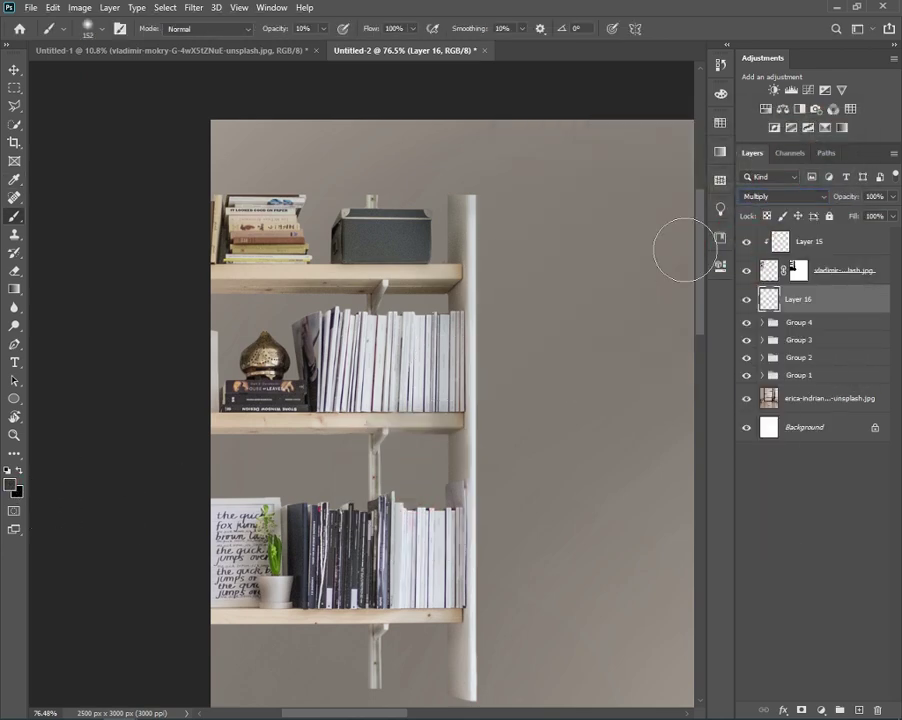
- Paint soft shadows near the vase, beside the books and on the top-shelf dark box
drag(423, 668, 440, 415)
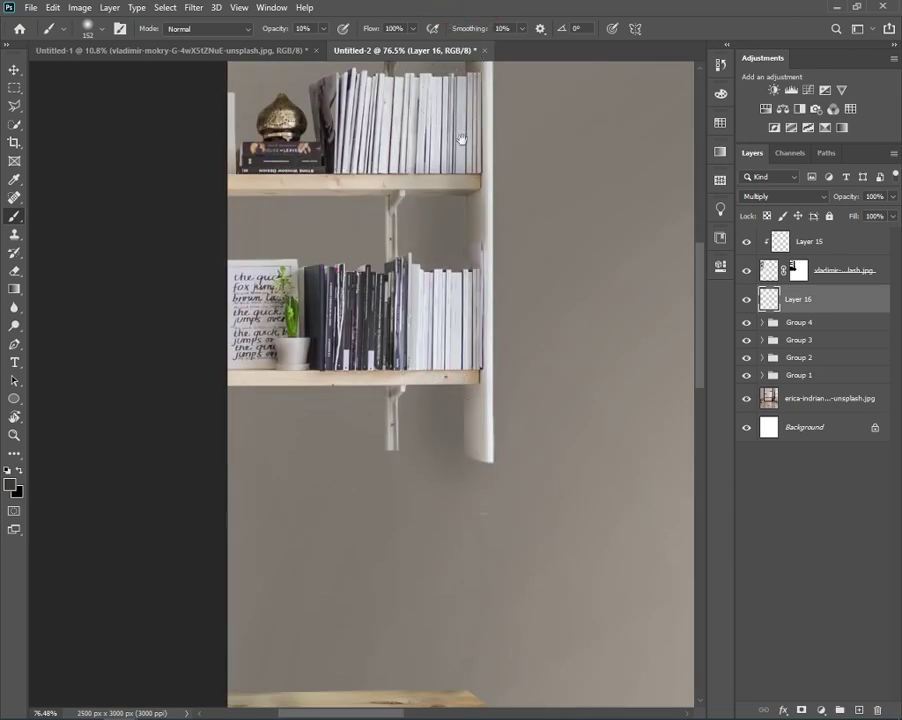
drag(462, 139, 470, 370)
drag(458, 574, 461, 331)
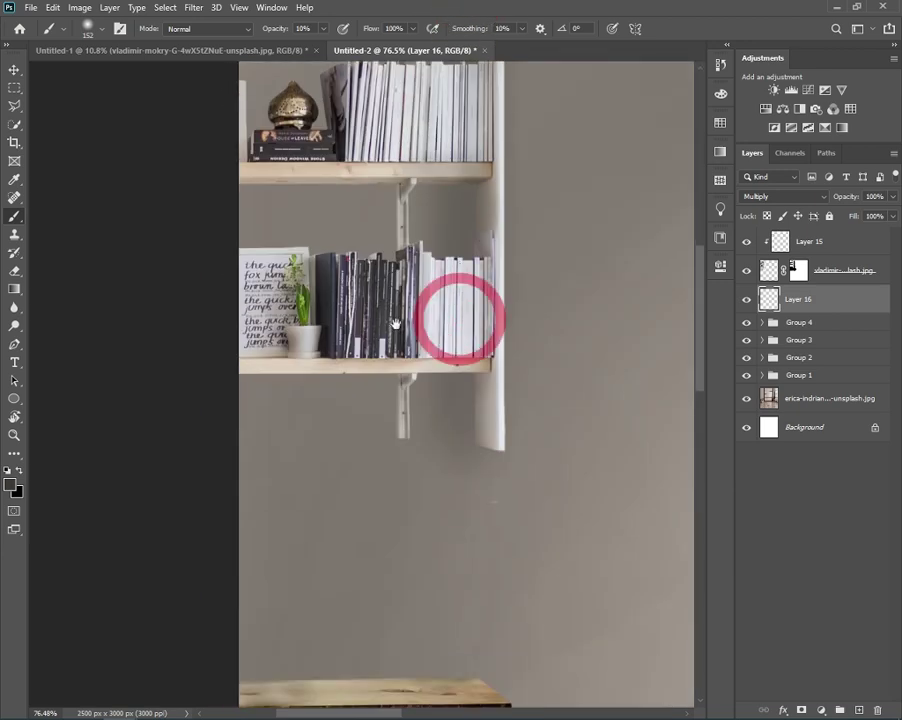
drag(396, 324, 478, 386)
mouse_move(337, 183)
mouse_down()
mouse_move(385, 180)
mouse_move(366, 268)
mouse_up()
click(428, 224)
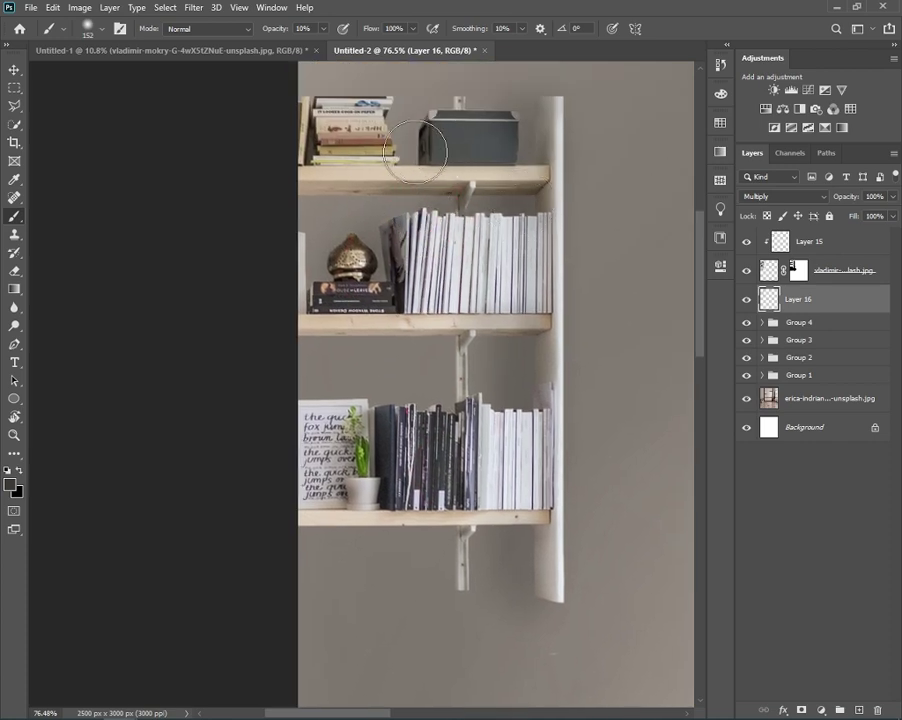
click(475, 138)
- Dab soft wall shadow near the plant, under the shelf edges and at the top shelf's left end
drag(436, 377, 438, 248)
click(351, 306)
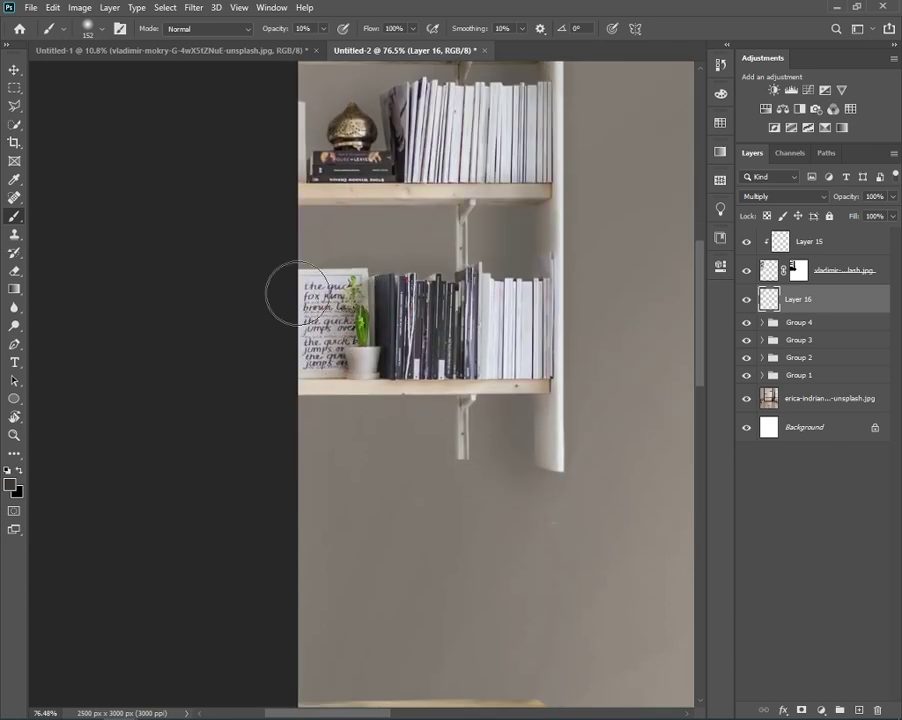
click(340, 390)
click(318, 201)
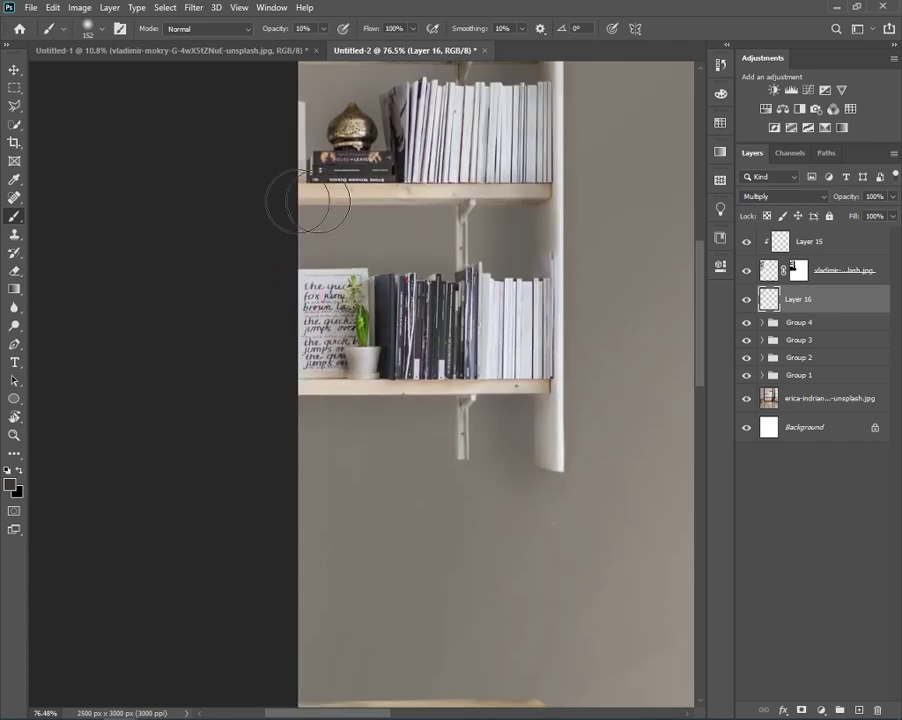
drag(505, 116, 468, 244)
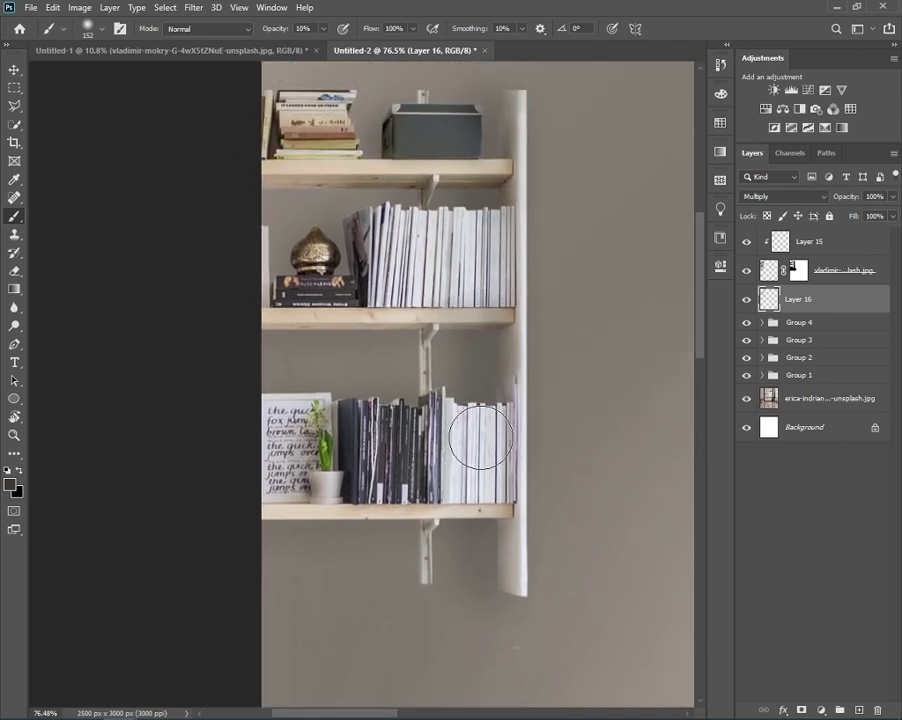
- Paint a shadow inside a polygonal selection along the white post's right side, then deselect
key(l)
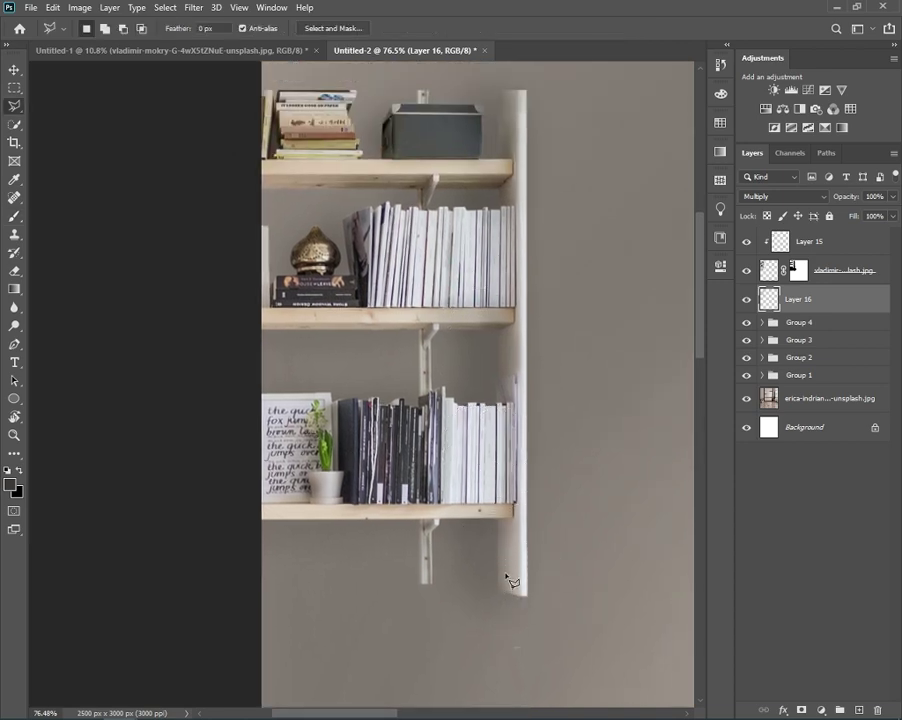
click(505, 588)
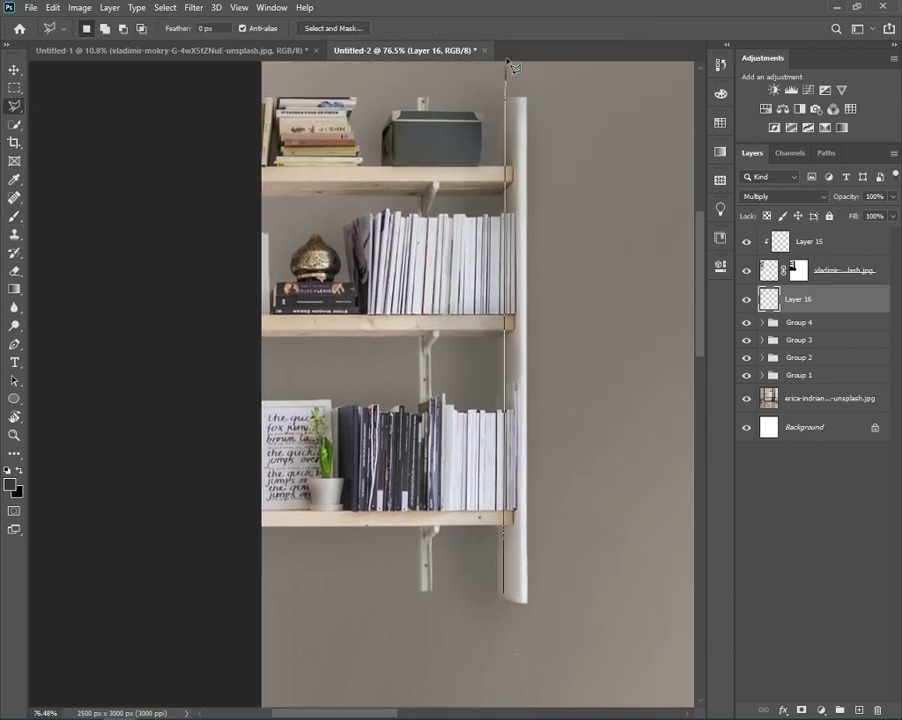
click(506, 64)
click(571, 96)
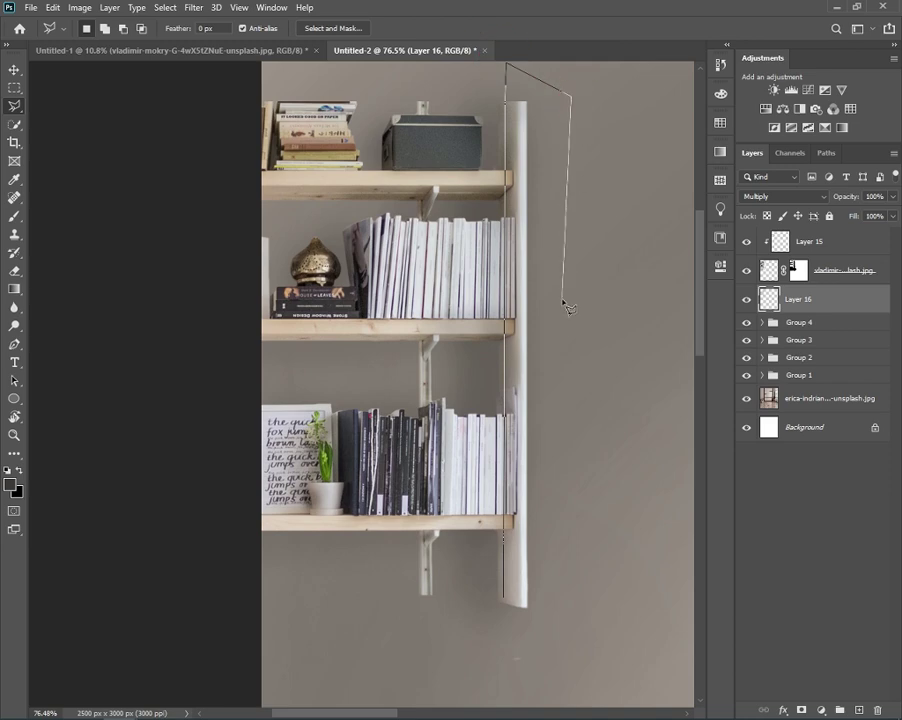
click(505, 652)
key(v)
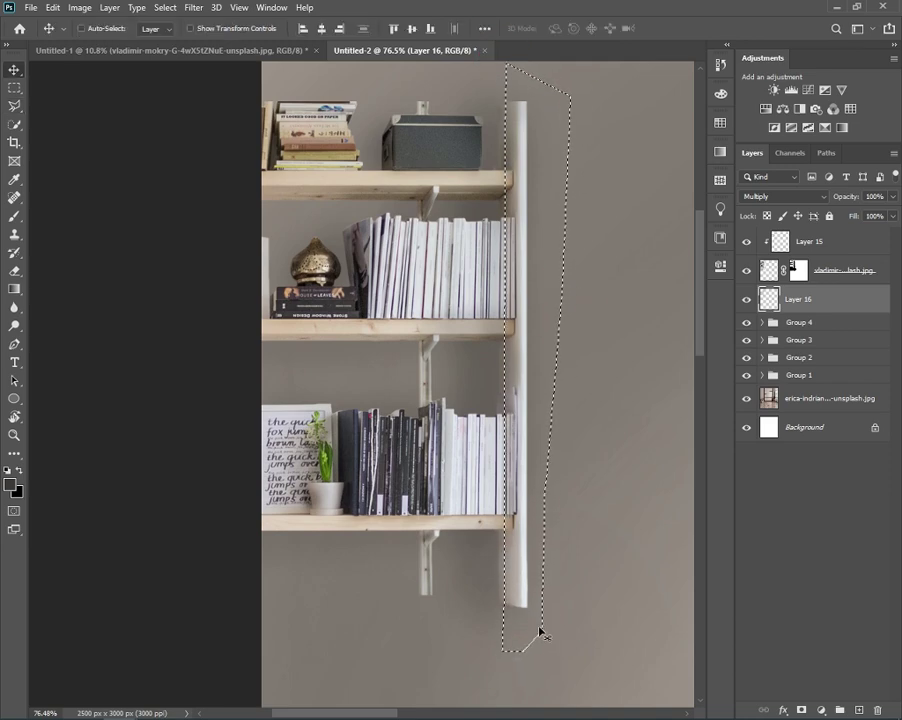
key(b)
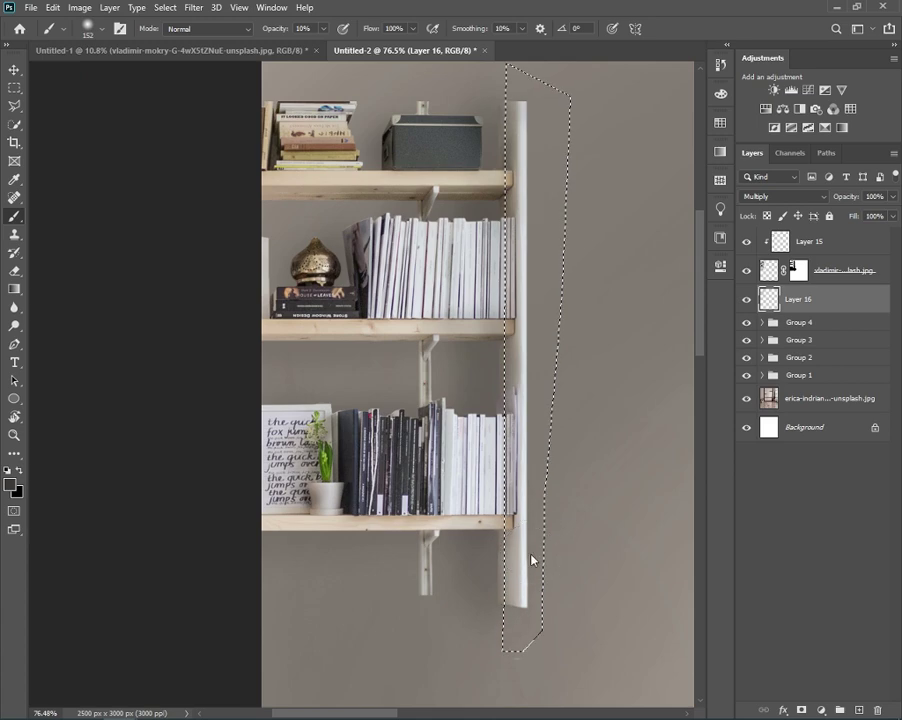
key(ctrl+d)
- Fade the shadow below the post's bottom end with a 15% opacity eraser
scroll(531, 552, down, 3)
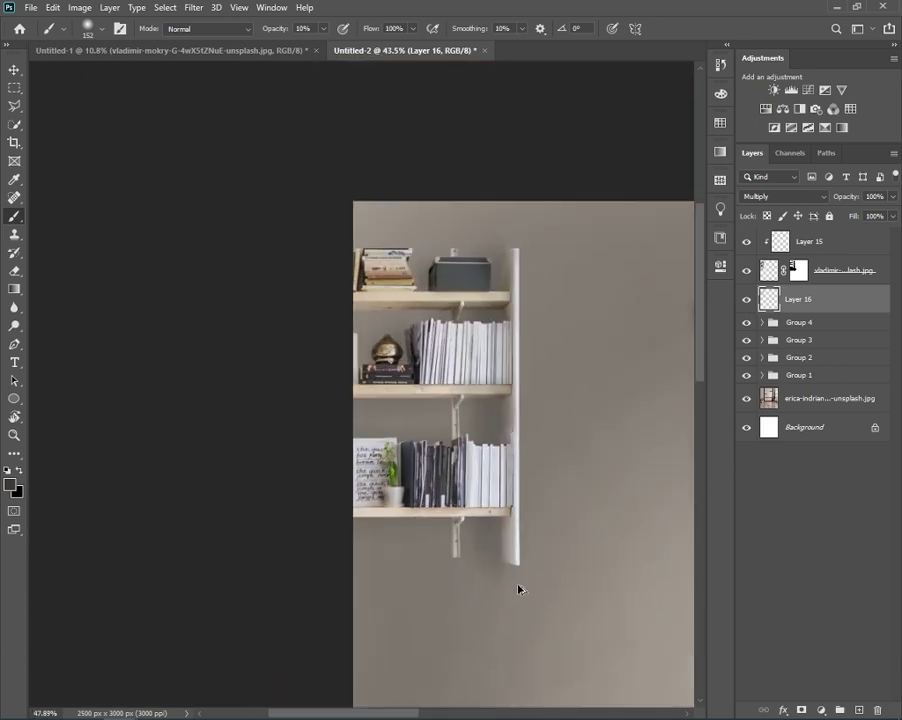
scroll(517, 588, up, 5)
key(e)
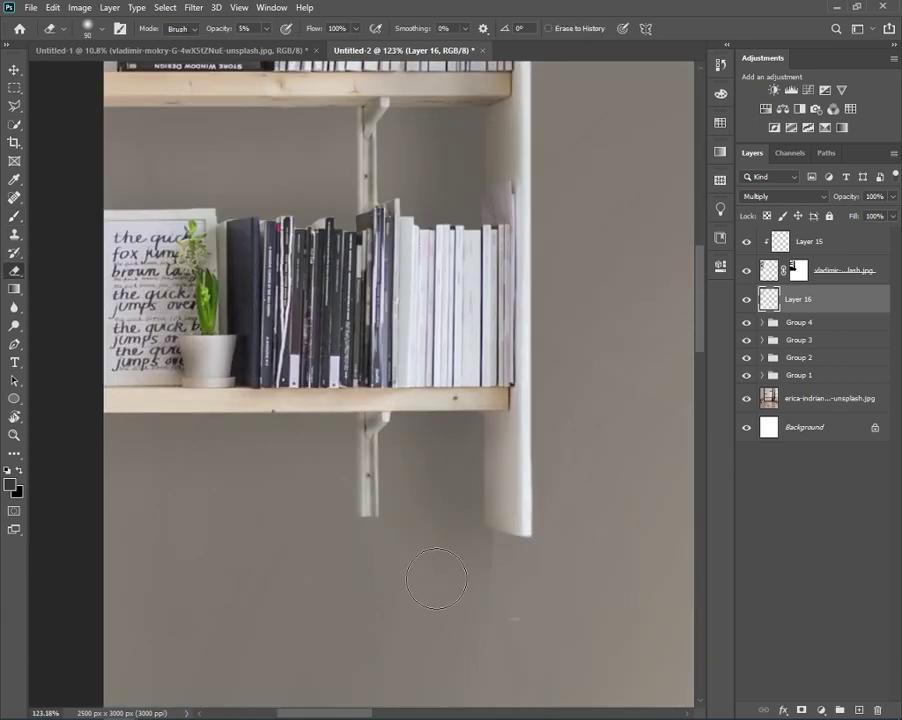
mouse_move(420, 577)
mouse_down()
mouse_move(540, 570)
mouse_move(500, 556)
mouse_up()
click(748, 301)
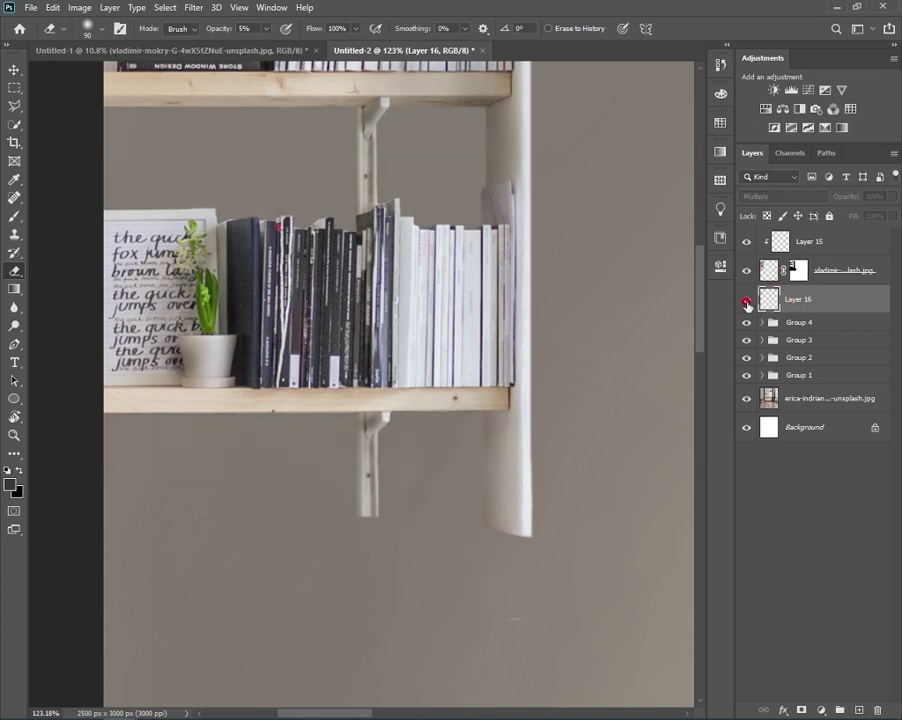
click(747, 301)
mouse_move(487, 543)
mouse_down()
mouse_move(533, 545)
mouse_move(491, 555)
mouse_up()
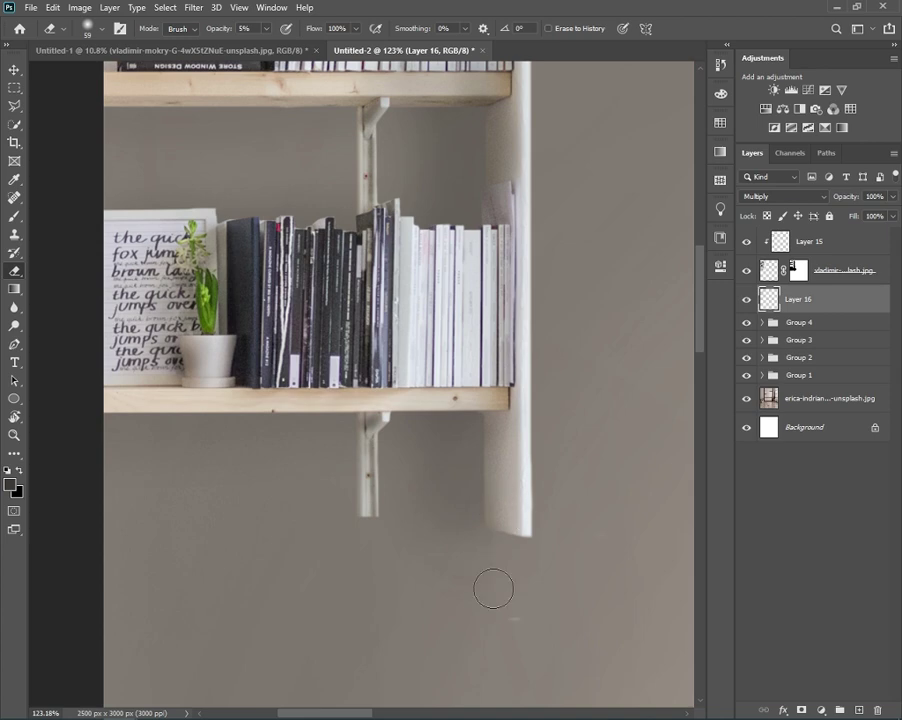
drag(211, 33, 221, 33)
scroll(423, 389, down, 3)
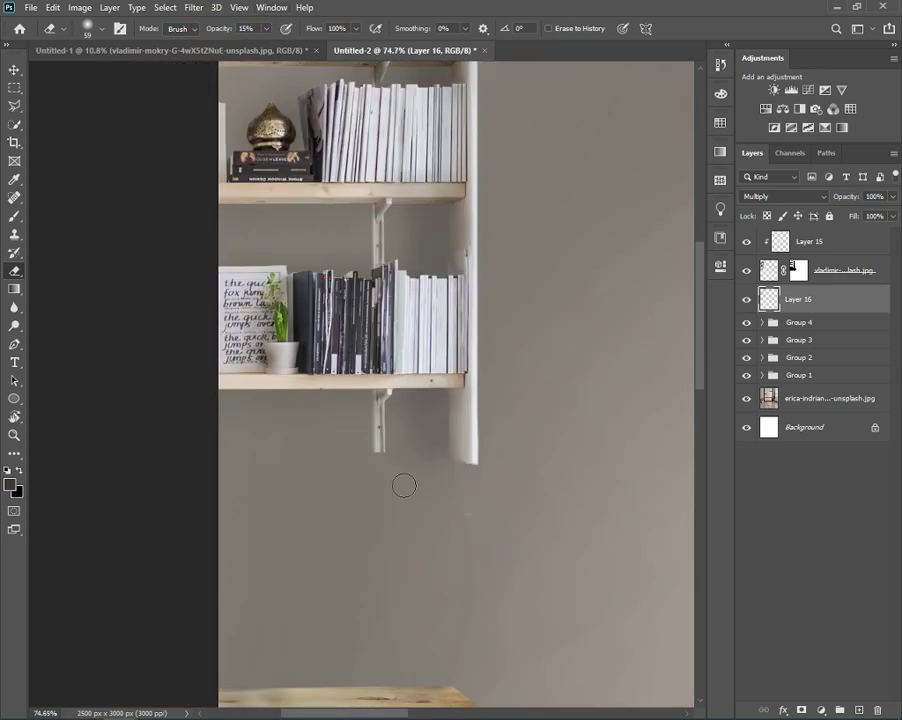
scroll(464, 507, up, 3)
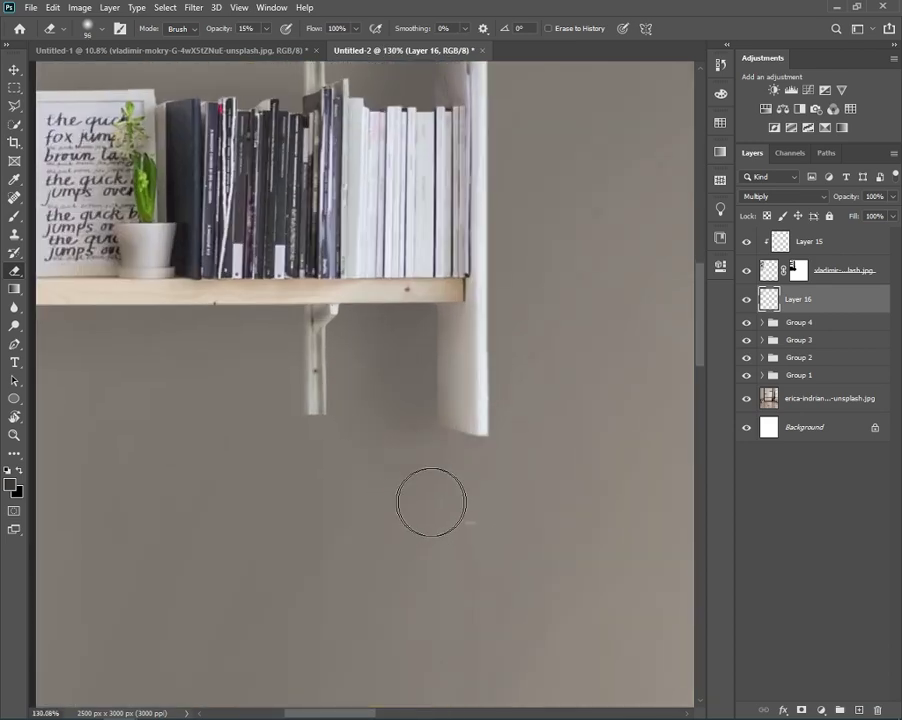
scroll(428, 496, down, 3)
scroll(460, 480, down, 2)
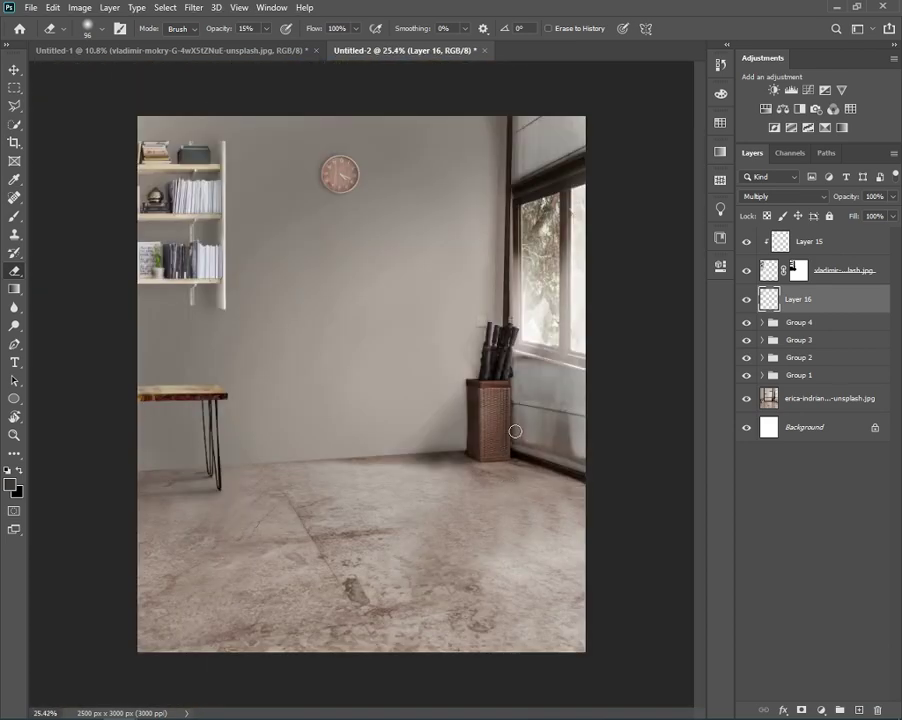
key(alt+period)
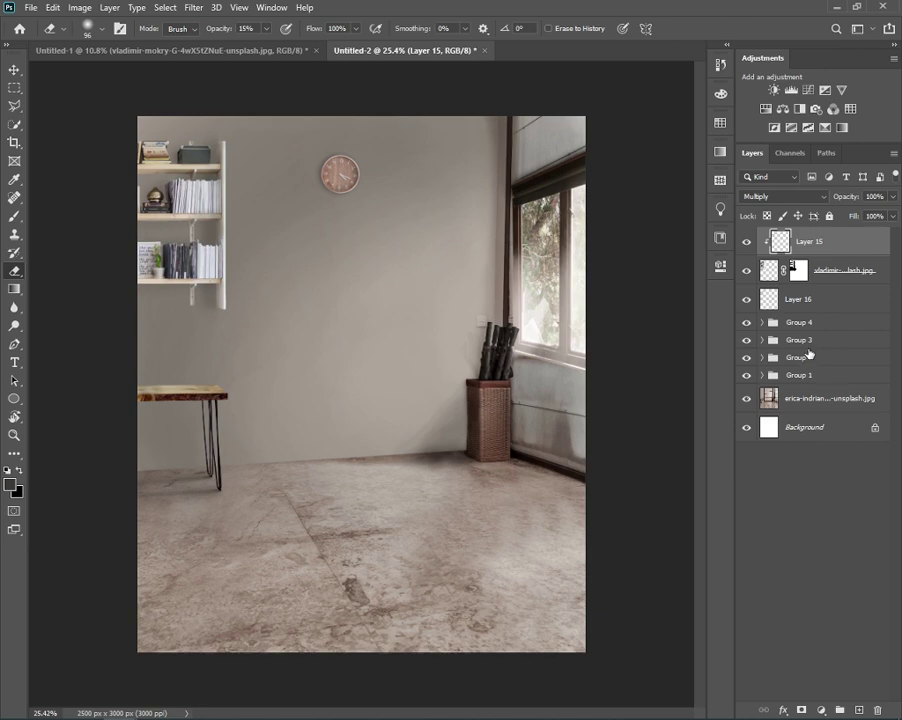
- Add a clipped Color Balance layer shifting midtones toward red/magenta and highlights toward red
click(799, 109)
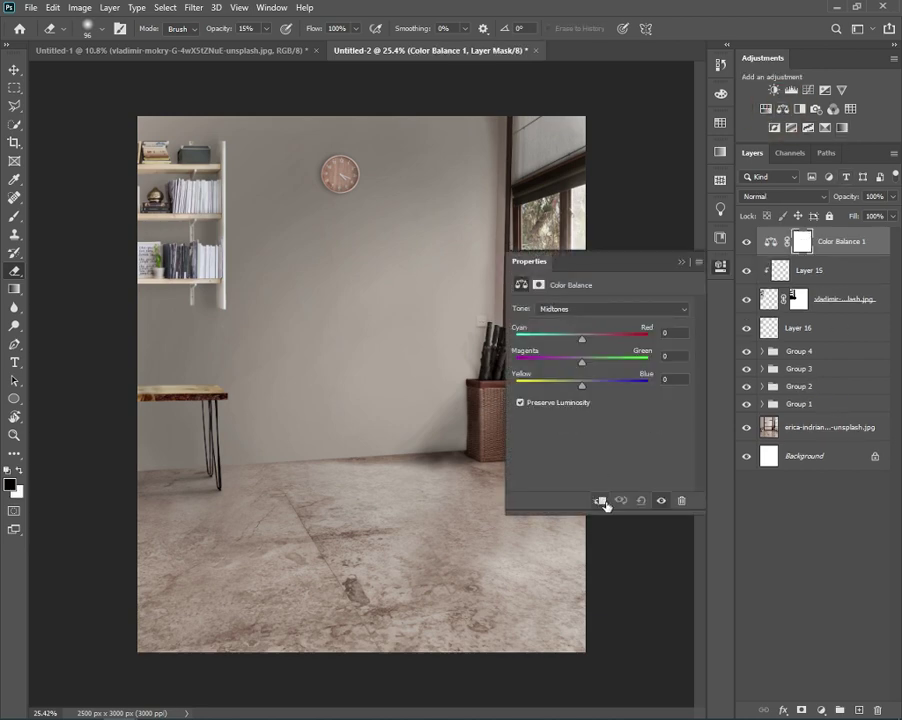
click(599, 500)
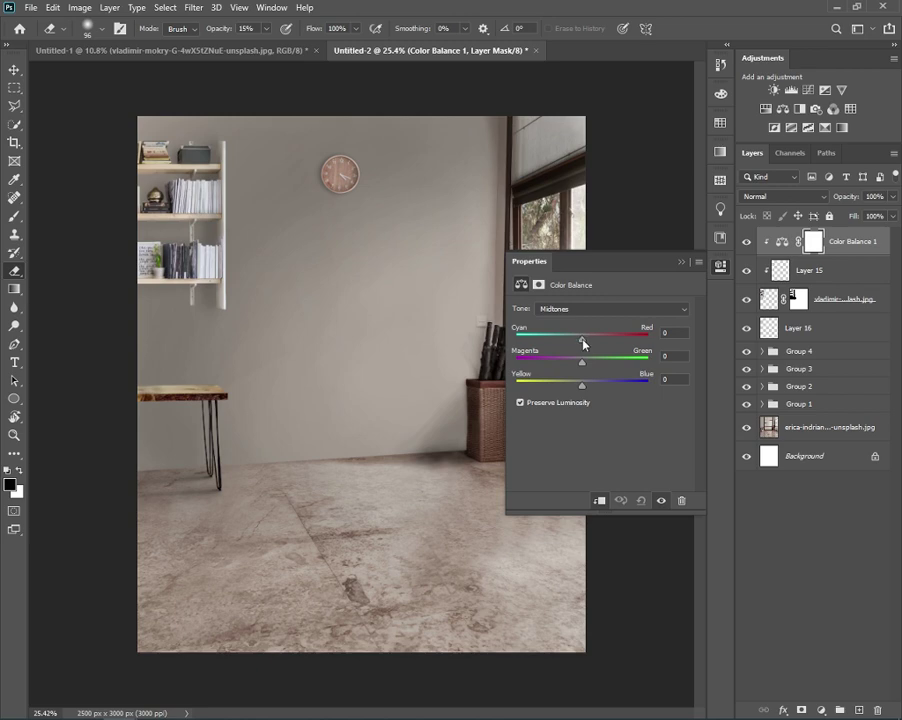
drag(583, 343, 590, 343)
drag(582, 363, 574, 387)
click(582, 308)
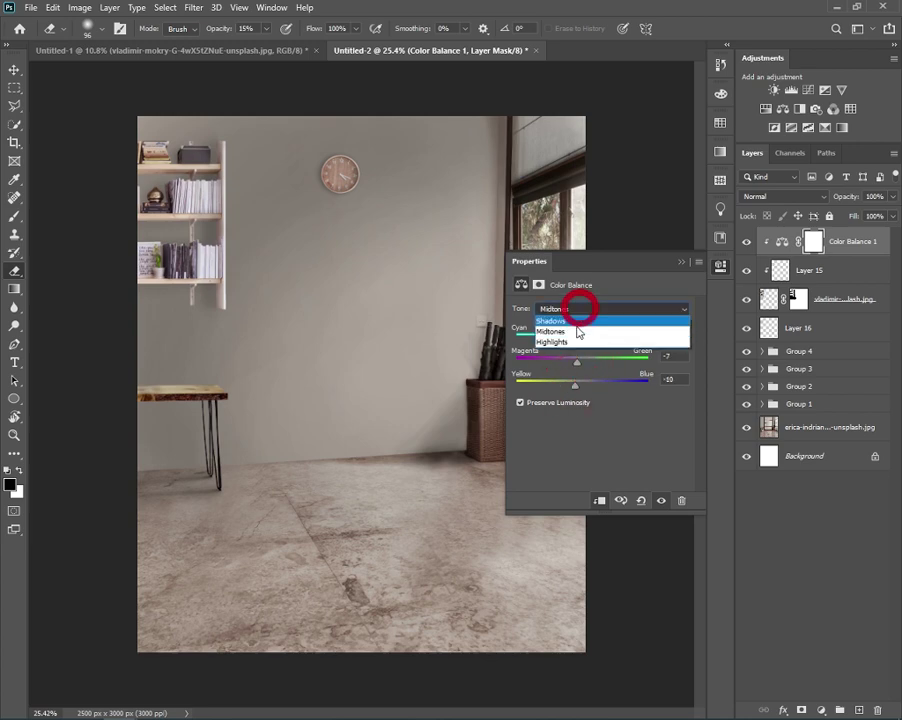
click(573, 340)
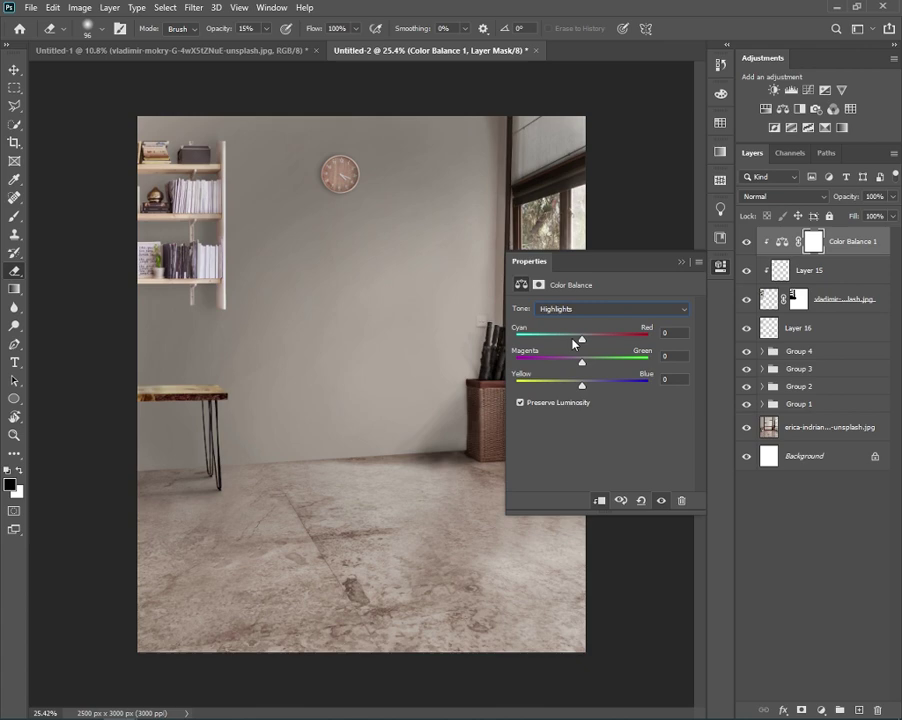
drag(581, 340, 586, 341)
click(681, 262)
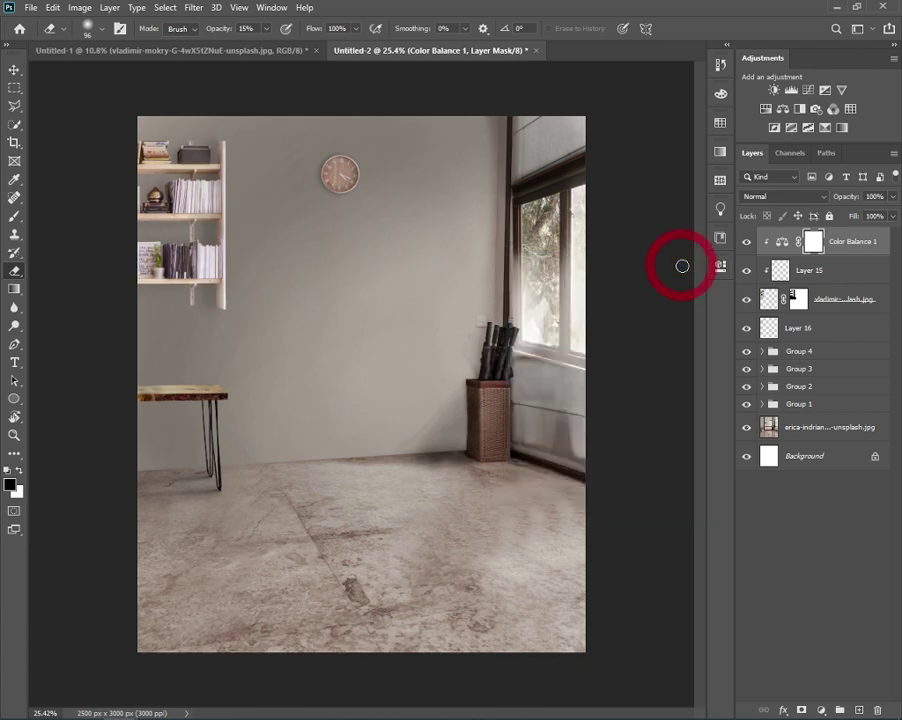
- Add a clipped Hue/Saturation layer with Lightness -20 and fine-tune the Color Balance opacity
click(892, 197)
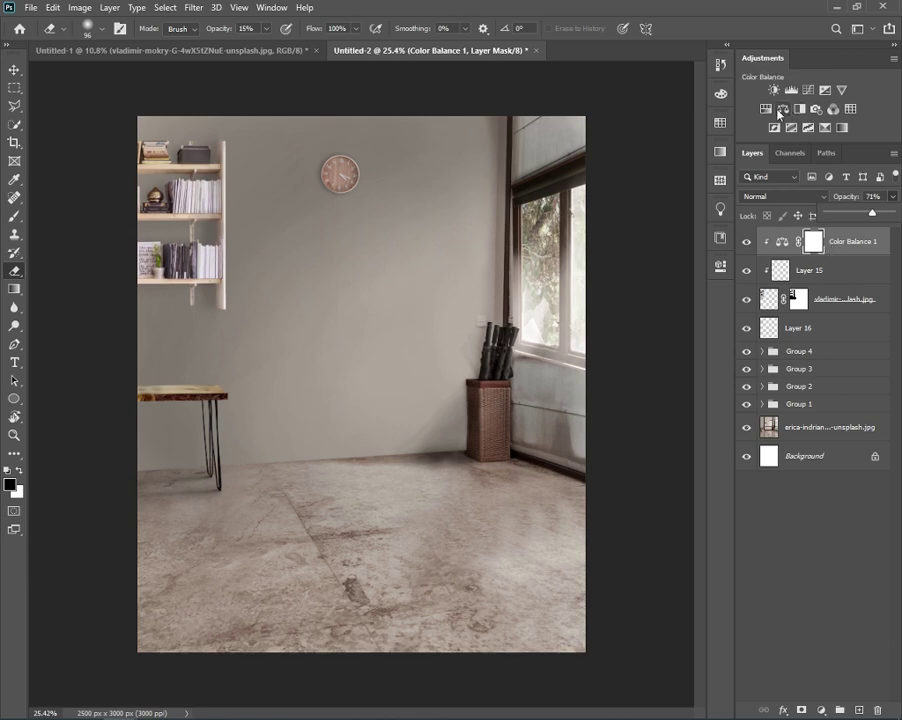
click(782, 241)
click(765, 108)
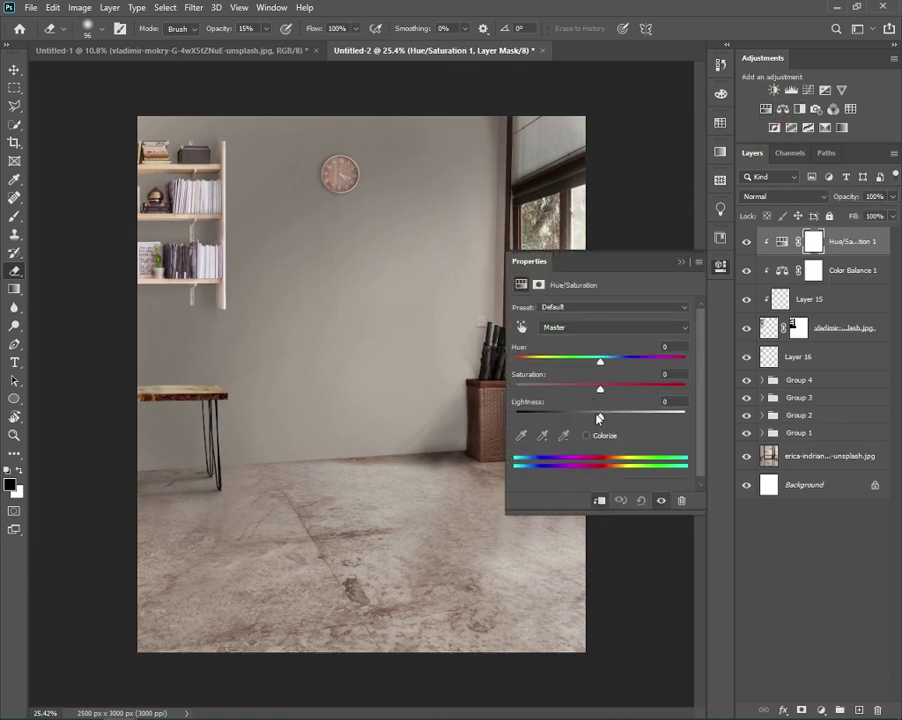
drag(598, 418, 585, 417)
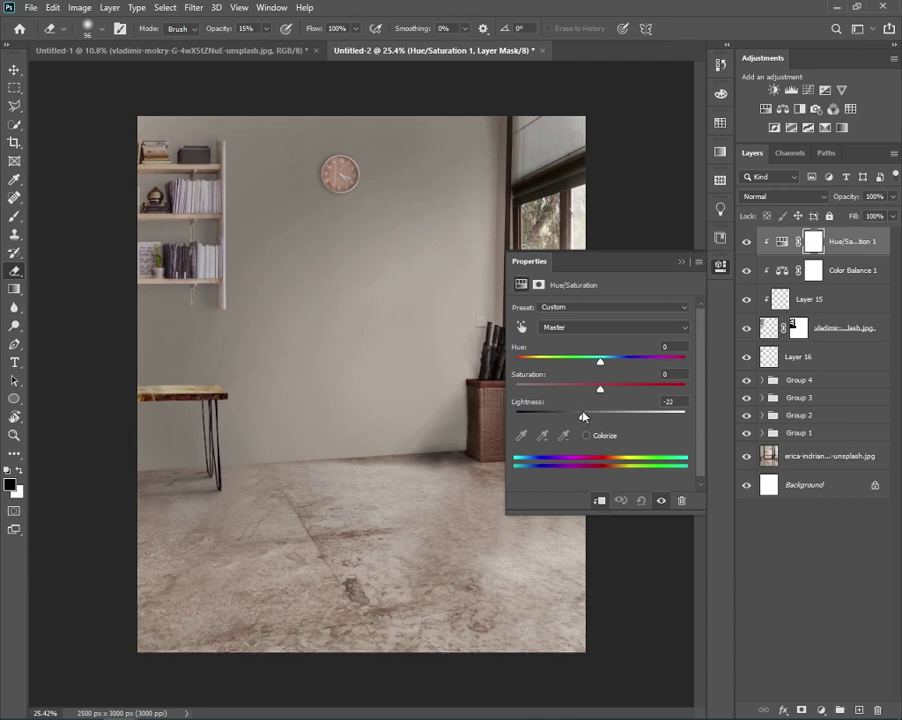
click(681, 261)
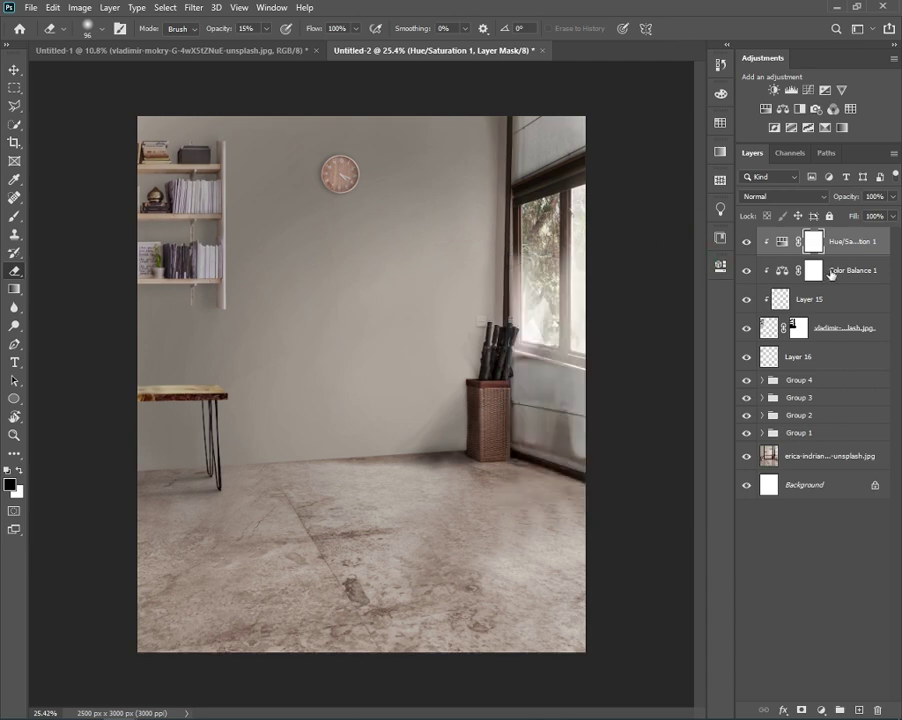
click(775, 271)
drag(843, 196, 876, 200)
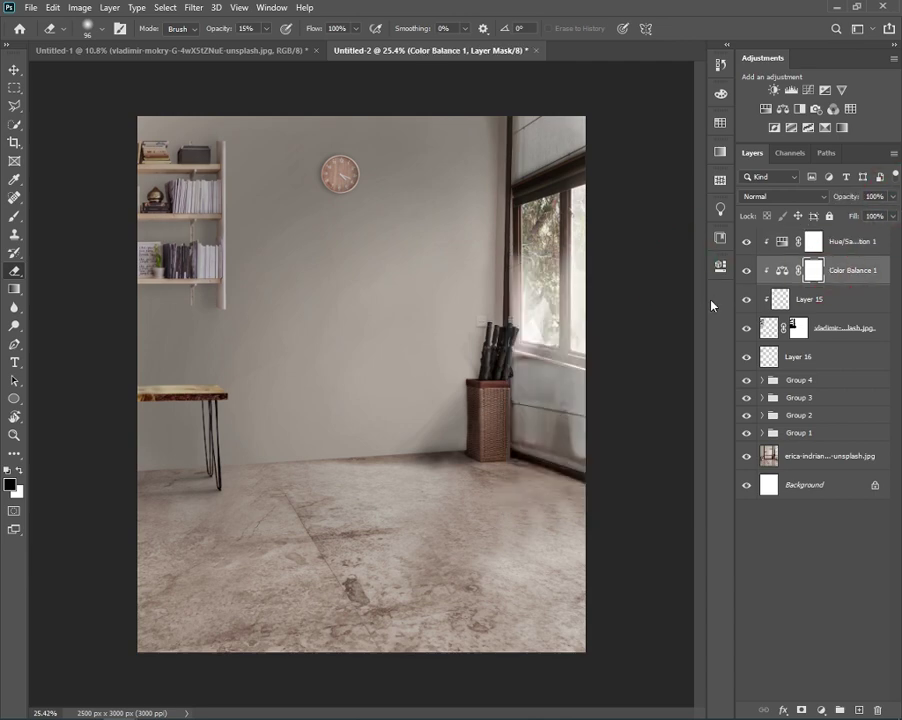
click(747, 251)
drag(894, 196, 890, 215)
- Select all the shelf layers down to Layer 16 and group them into Group 5
click(830, 357)
shift+click(838, 242)
key(ctrl+g)
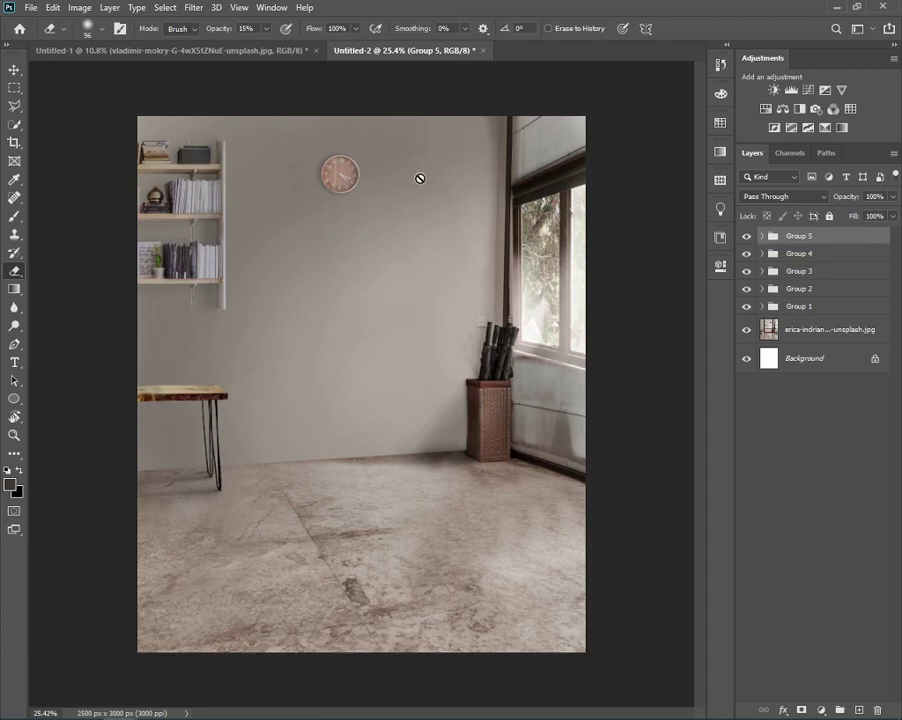
- In Untitled-1, delete the bookshelf source layer and show the armchair layer
click(236, 50)
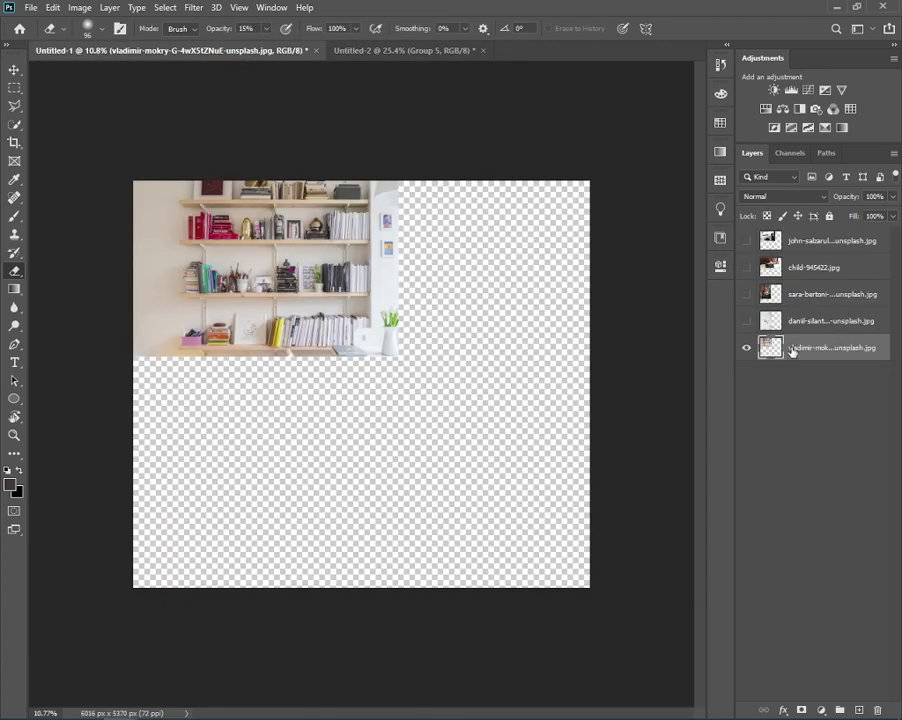
key(Delete)
click(745, 321)
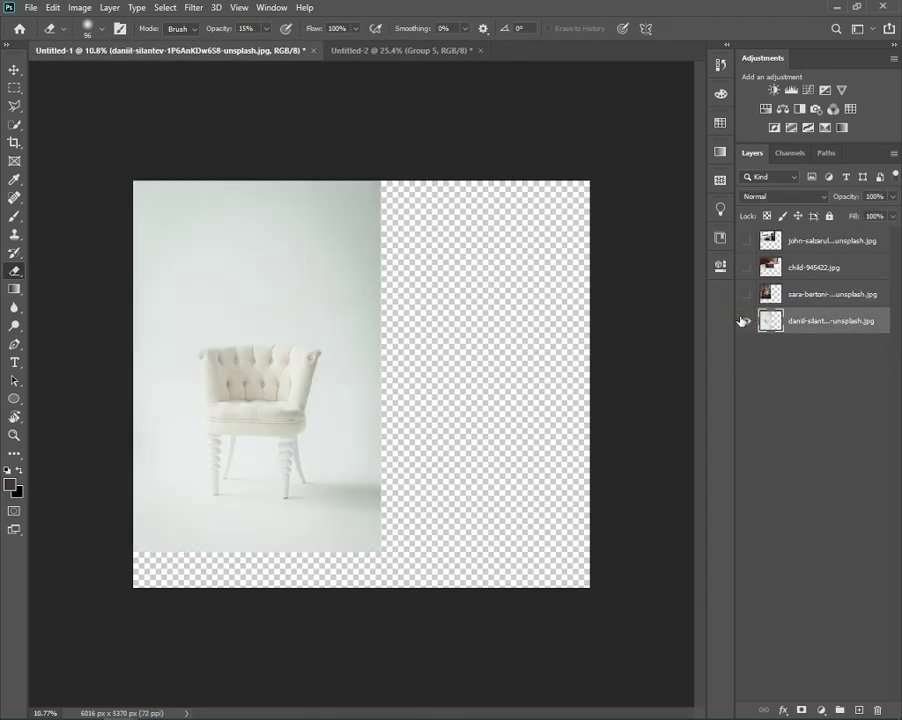
scroll(165, 370, up, 3)
scroll(162, 370, up, 3)
drag(162, 370, 344, 397)
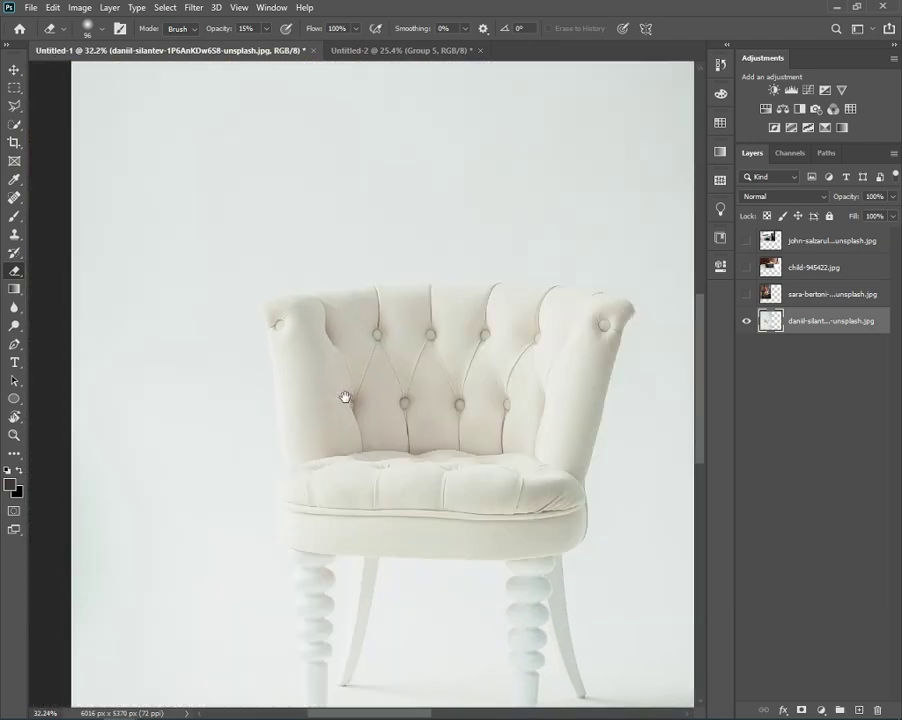
scroll(256, 442, up, 1)
- Add a Curves adjustment darkening the photo so the chair's edges stand out
key(p)
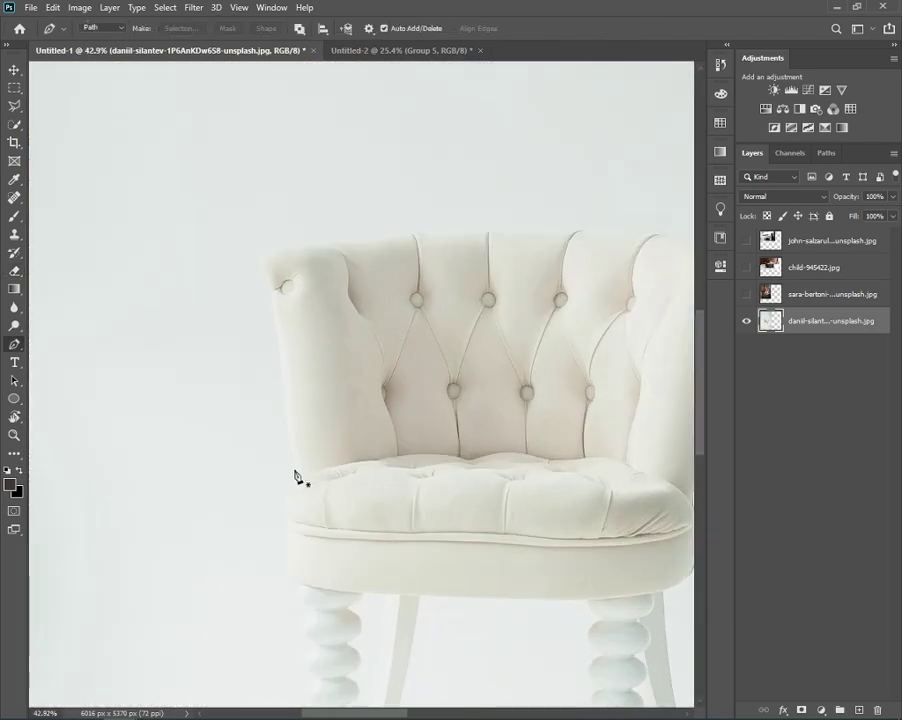
drag(295, 465, 294, 443)
scroll(280, 302, up, 2)
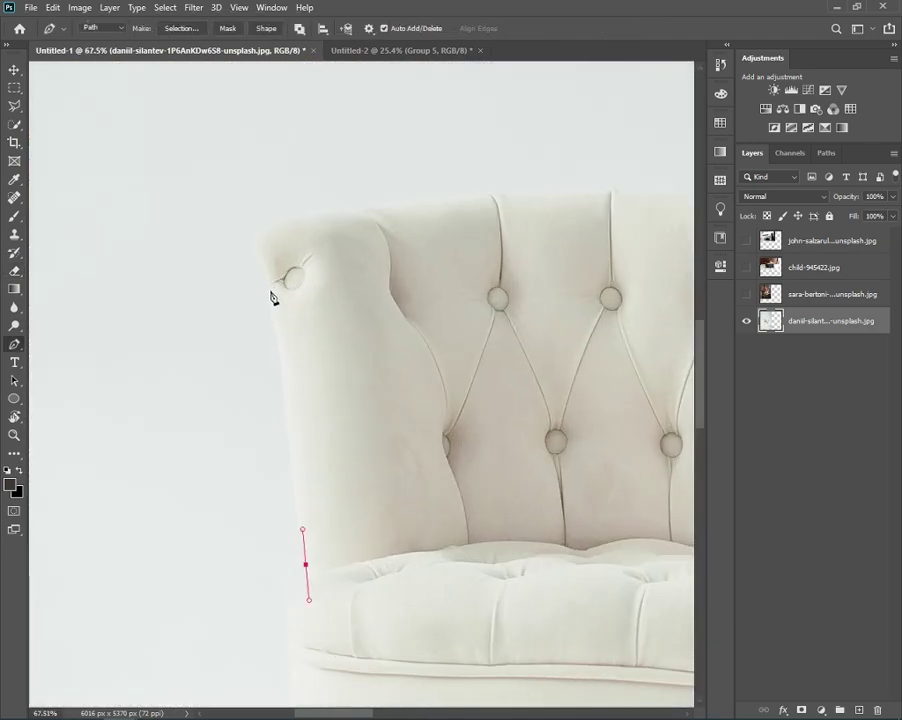
key(ctrl+z)
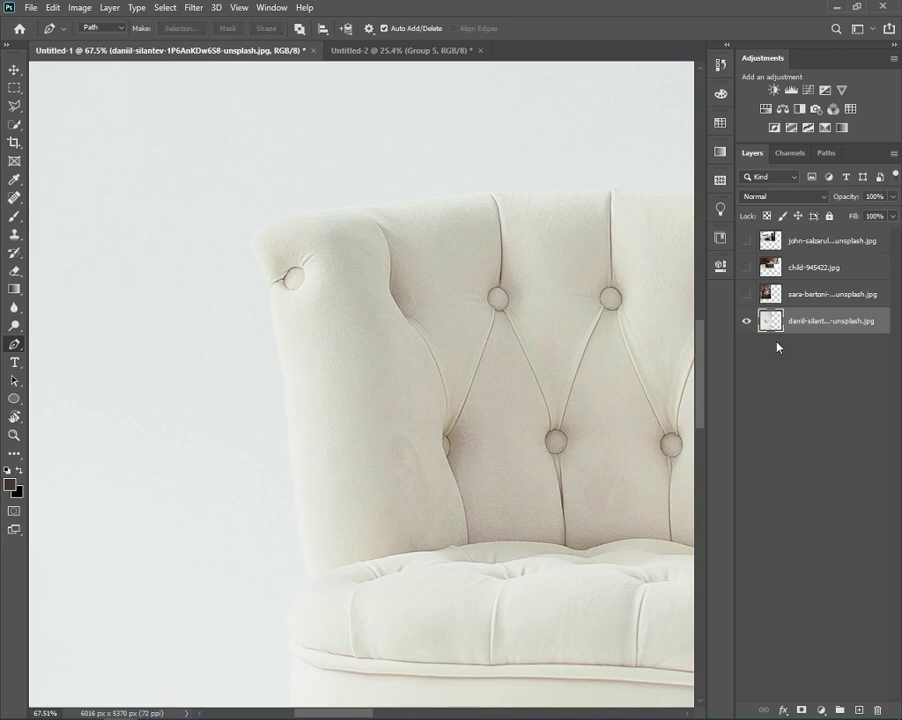
click(806, 90)
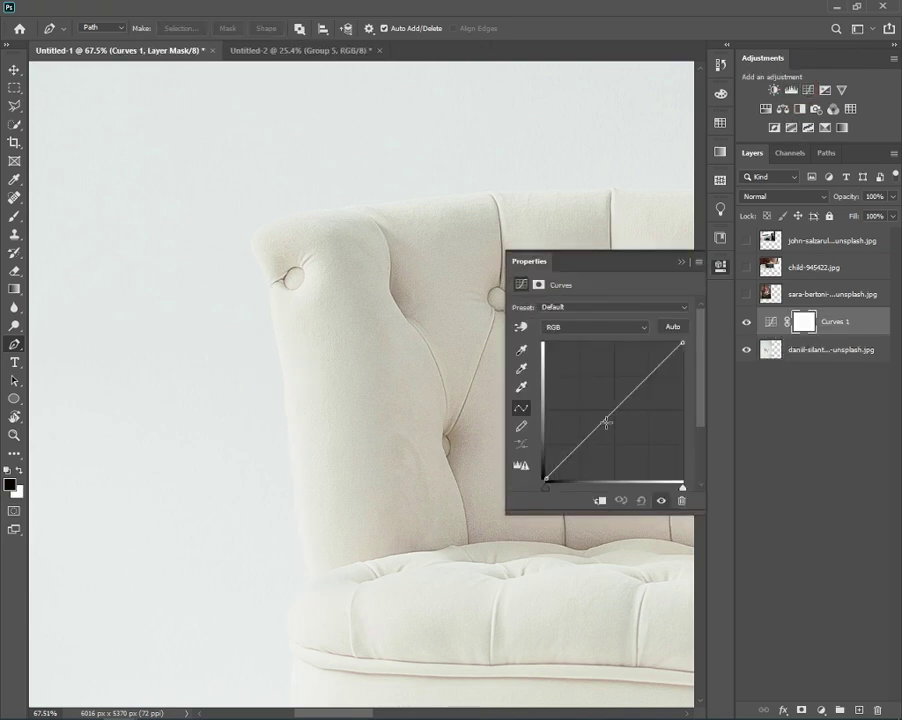
drag(604, 421, 640, 444)
click(680, 261)
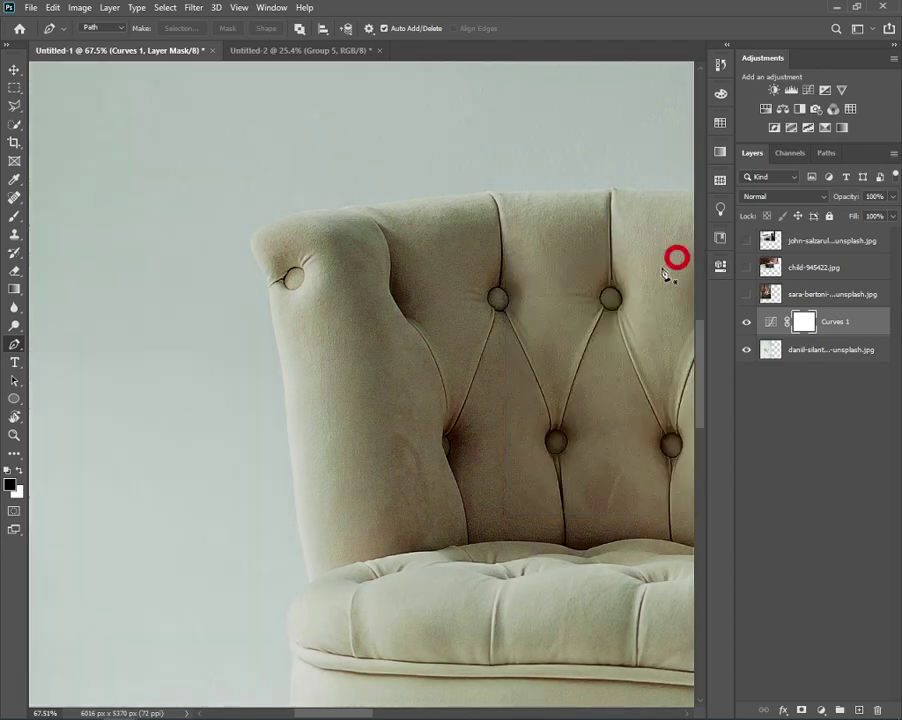
click(762, 352)
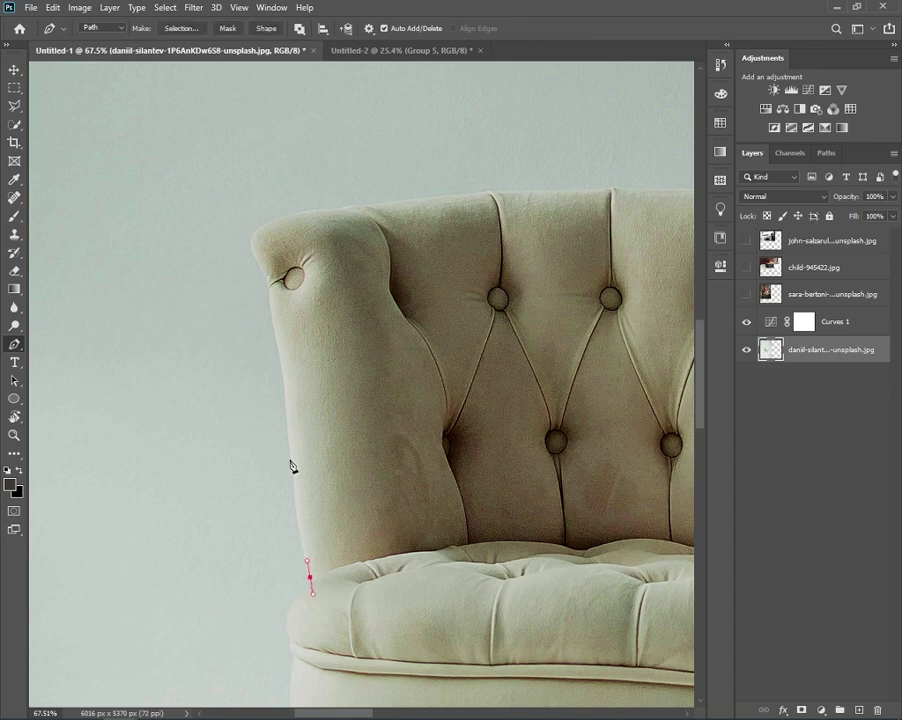
- Trace the chair outline with the Pen, convert it to a selection and add a layer mask
scroll(290, 460, up, 3)
drag(357, 312, 343, 320)
click(316, 444)
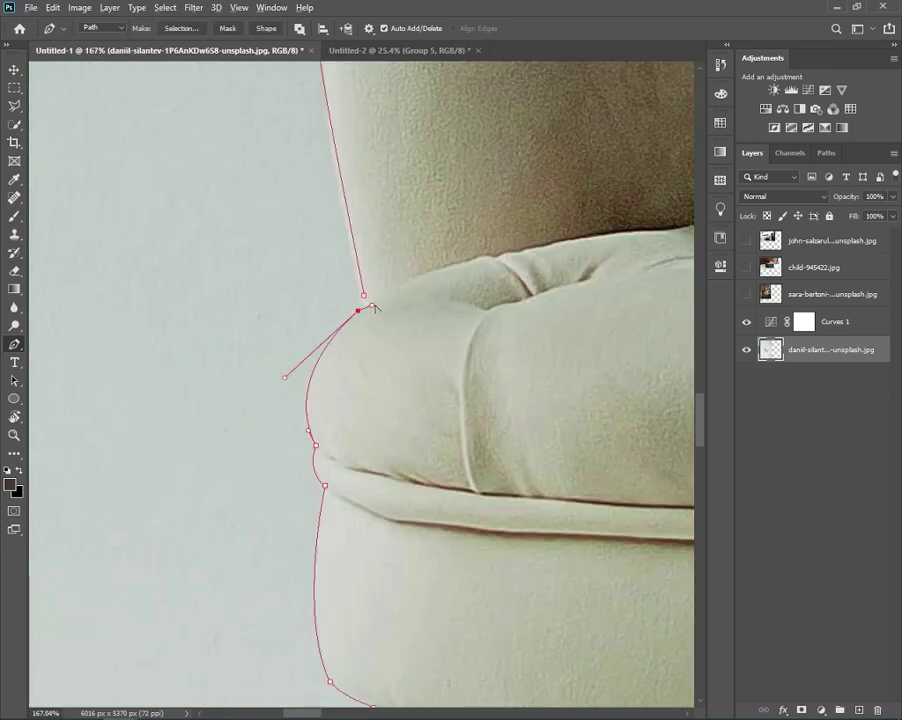
click(364, 298)
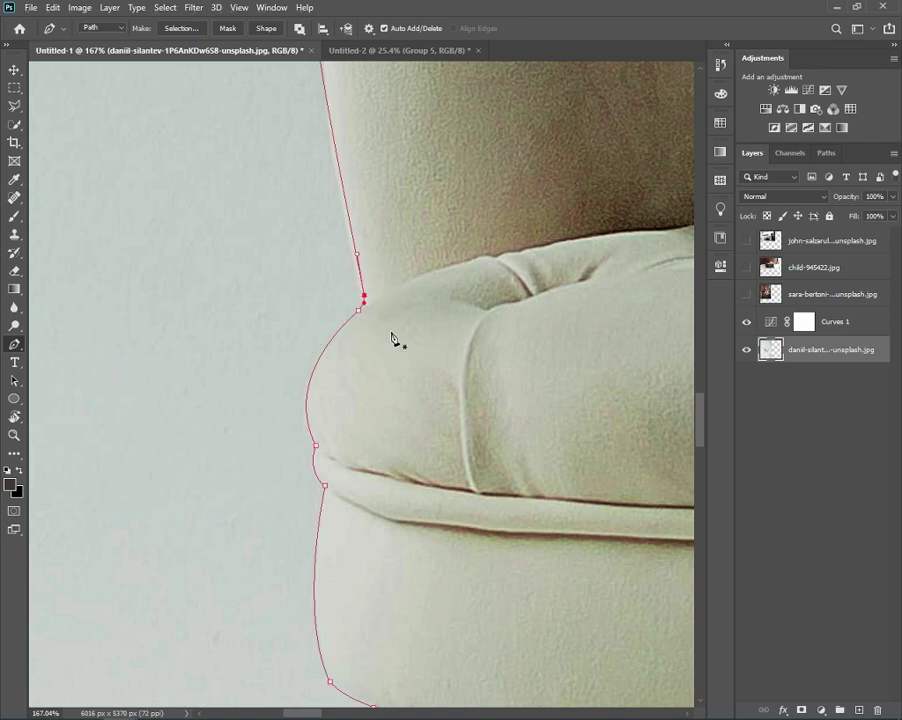
scroll(392, 337, down, 3)
scroll(392, 356, down, 3)
scroll(392, 356, down, 3)
scroll(394, 357, down, 3)
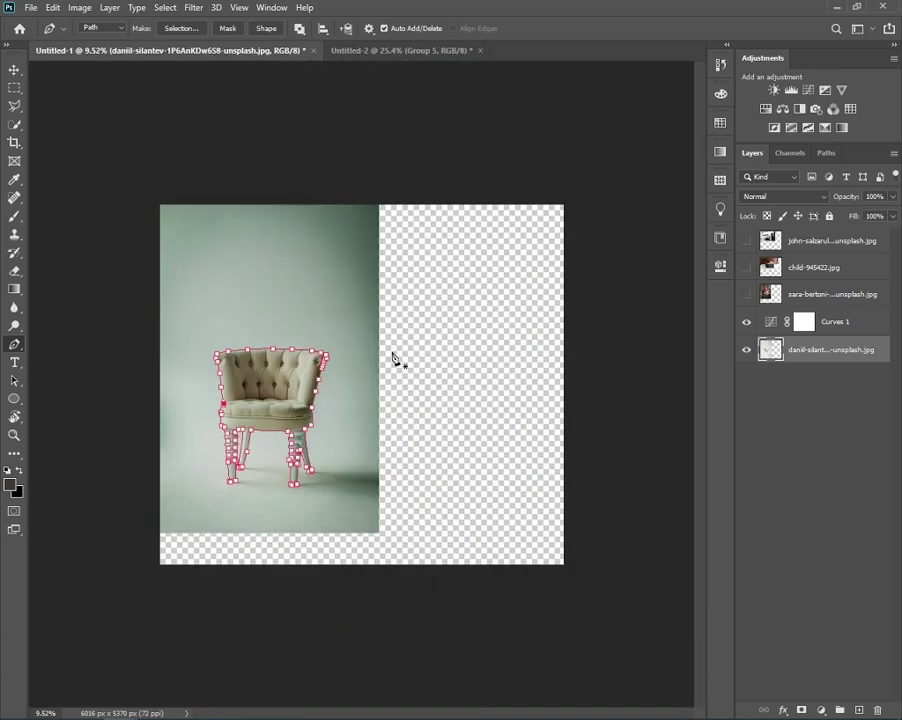
key(ctrl+Return)
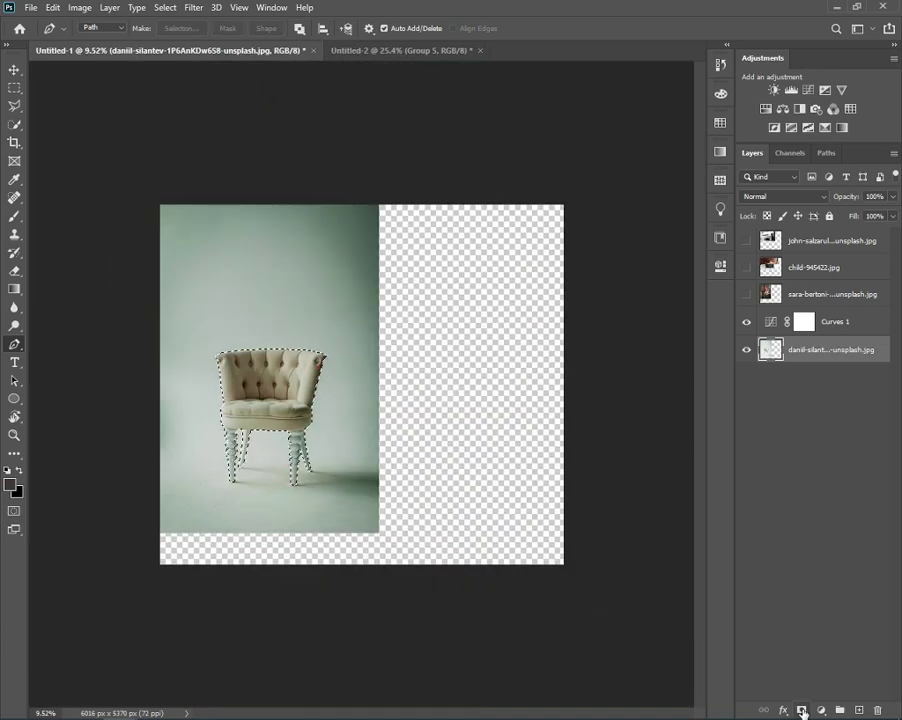
click(801, 711)
- Hide Curves 1, bring the masked chair into Untitled-2 and convert it to a smart object
click(747, 322)
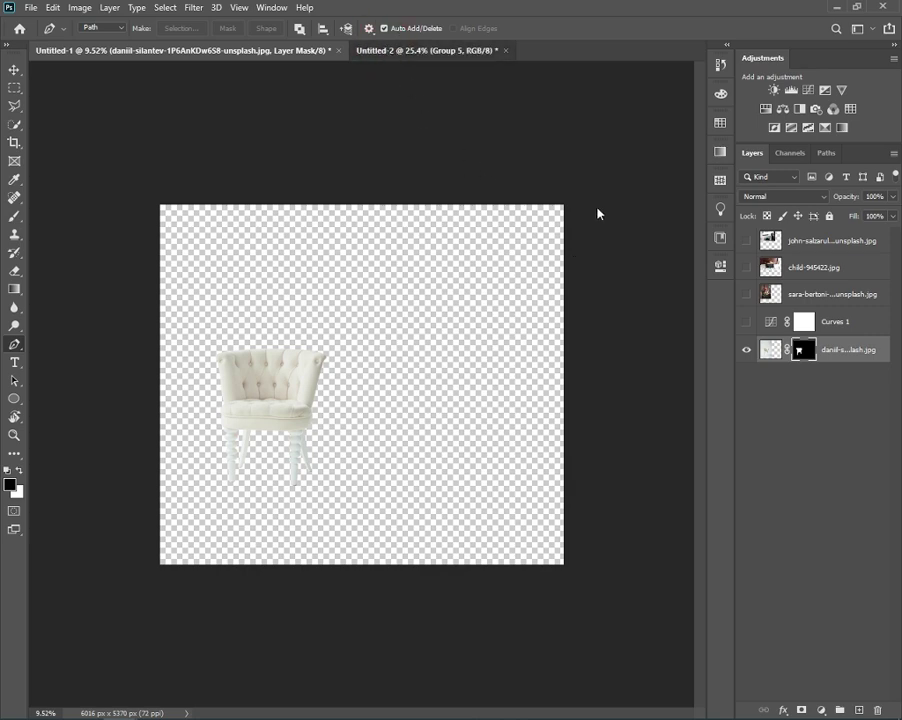
key(ctrl+Tab)
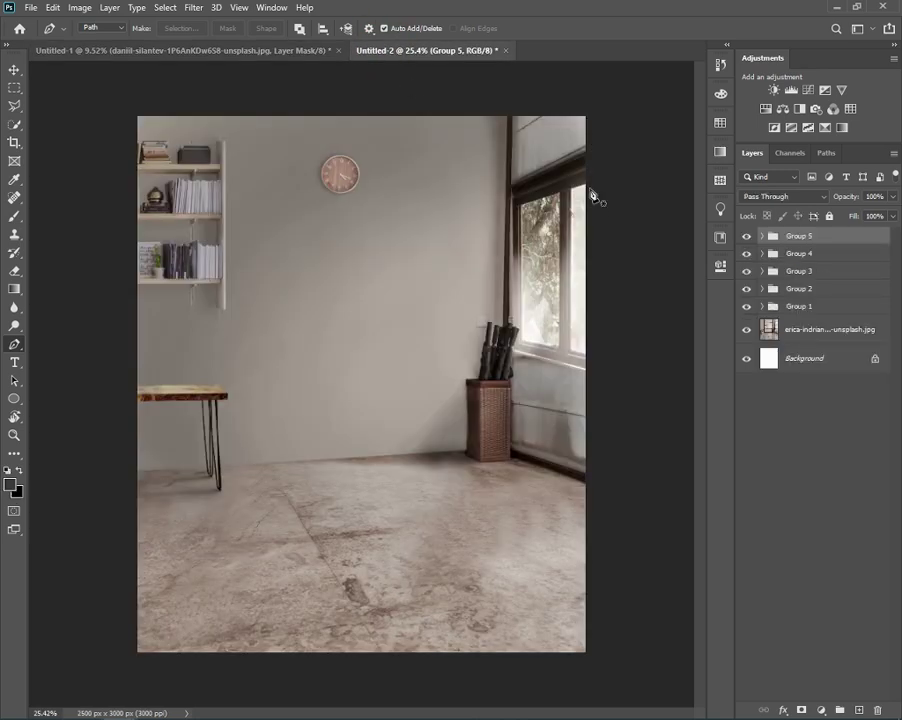
drag(590, 193, 590, 193)
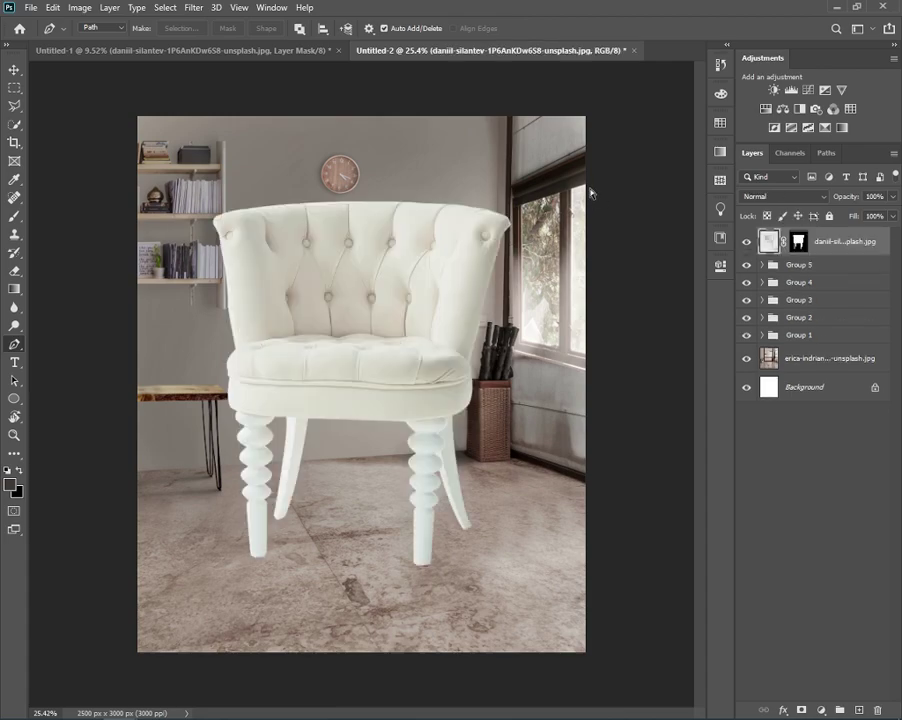
key(ctrl+t)
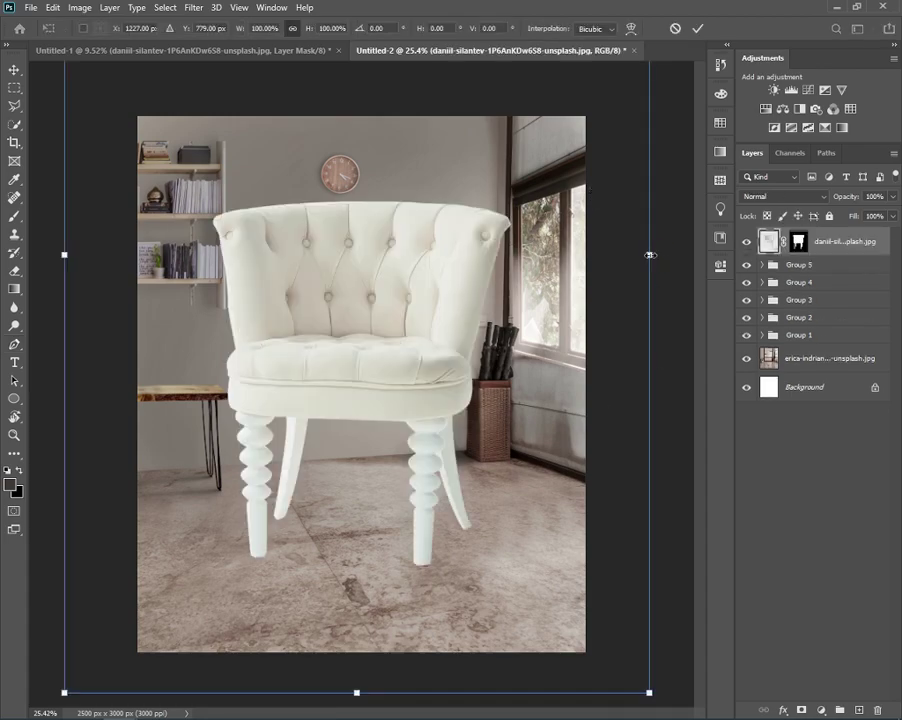
key(Return)
key(p)
right_click(830, 241)
click(715, 316)
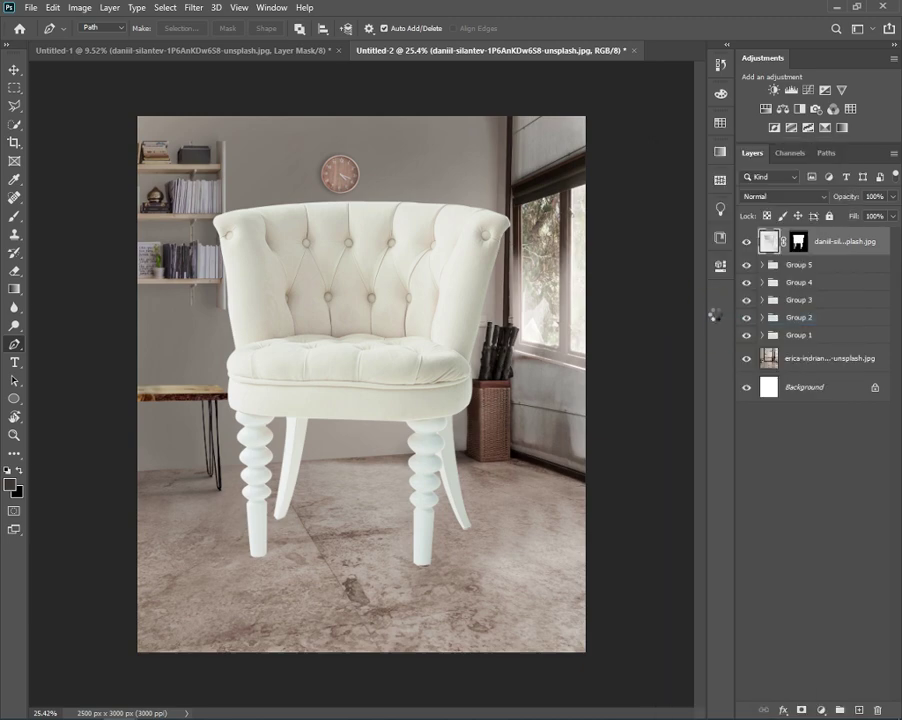
- Scale the chair smart object to 50% and move it down onto the marble floor
key(ctrl+t)
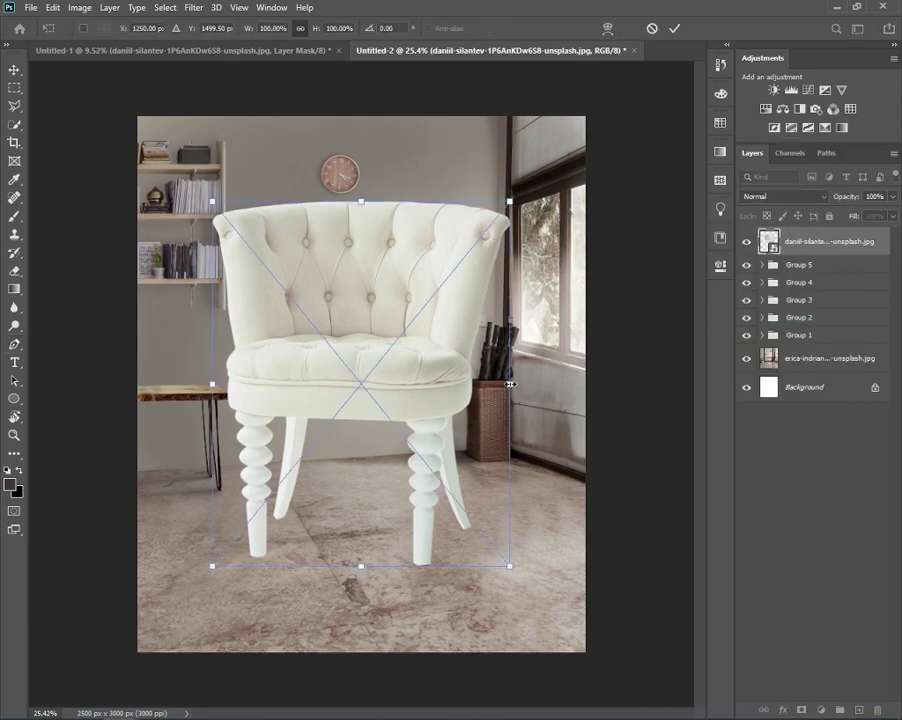
drag(510, 383, 358, 402)
mouse_move(295, 395)
mouse_down()
mouse_move(381, 483)
mouse_move(381, 453)
mouse_up()
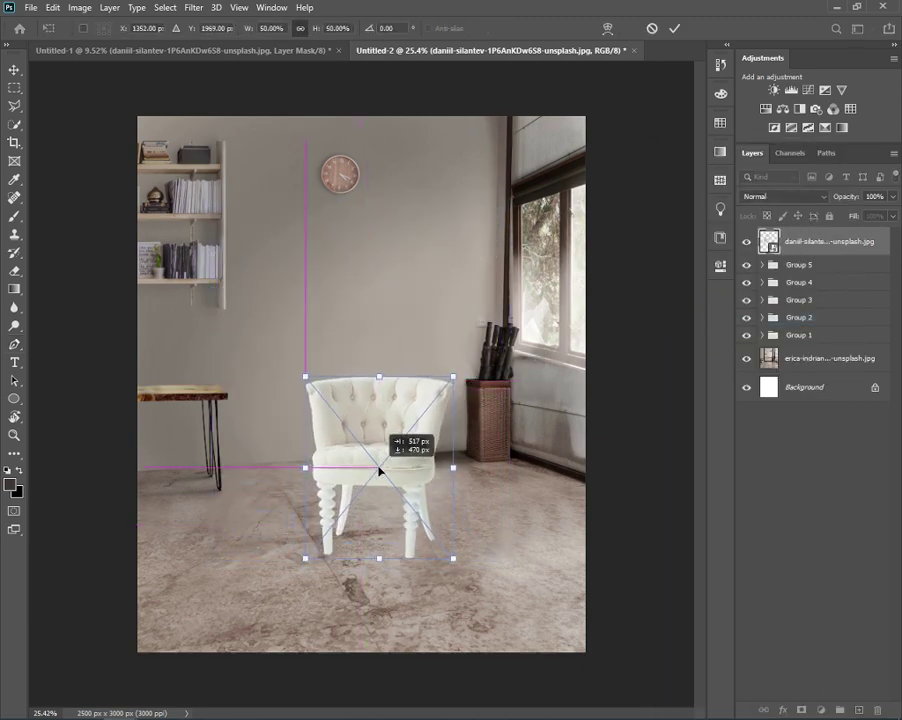
click(389, 520)
key(Return)
key(p)
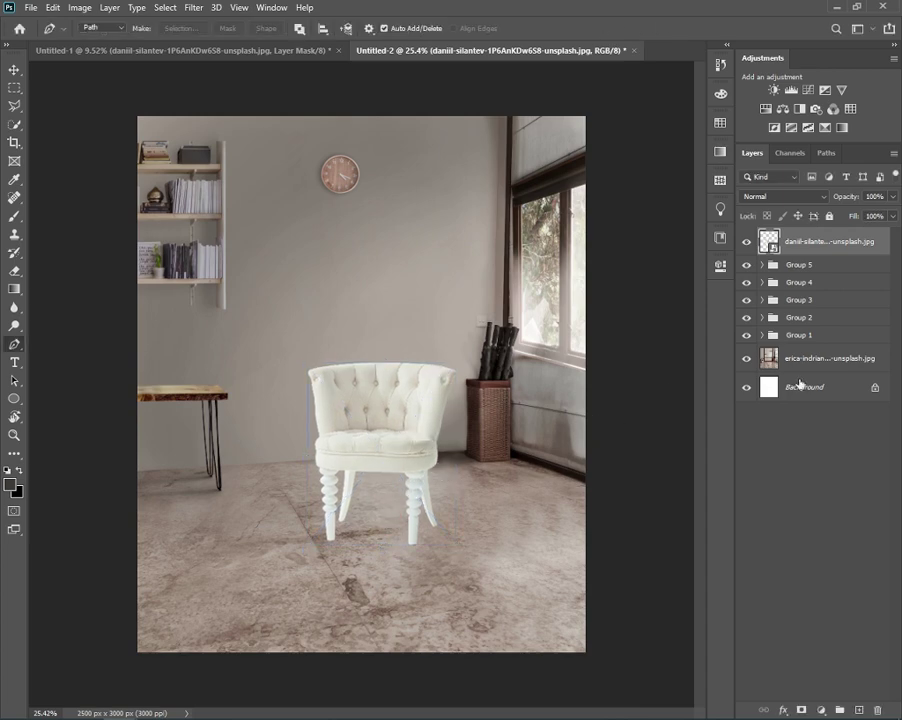
- Add a Curves adjustment clipped to the armchair, lowering its highlights, midtones and shadows
click(810, 90)
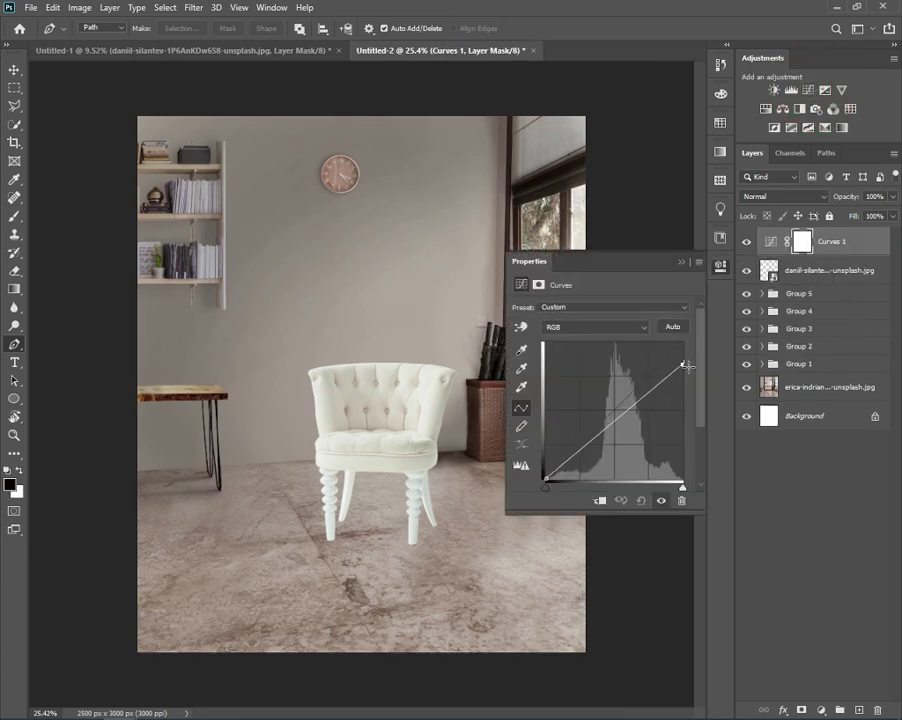
drag(683, 347, 685, 368)
click(599, 500)
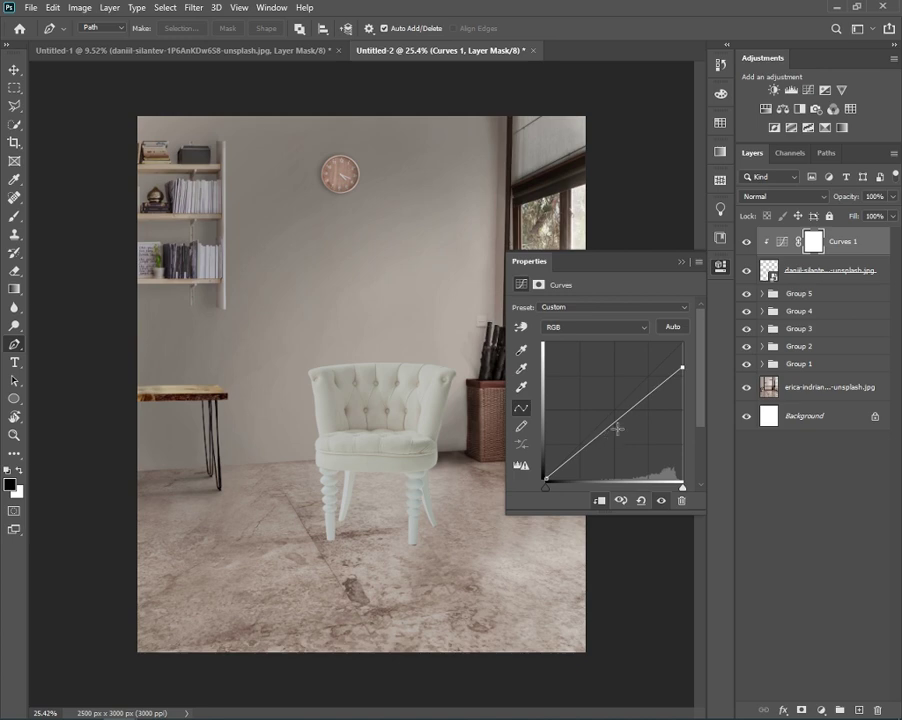
drag(618, 429, 630, 424)
drag(578, 454, 576, 467)
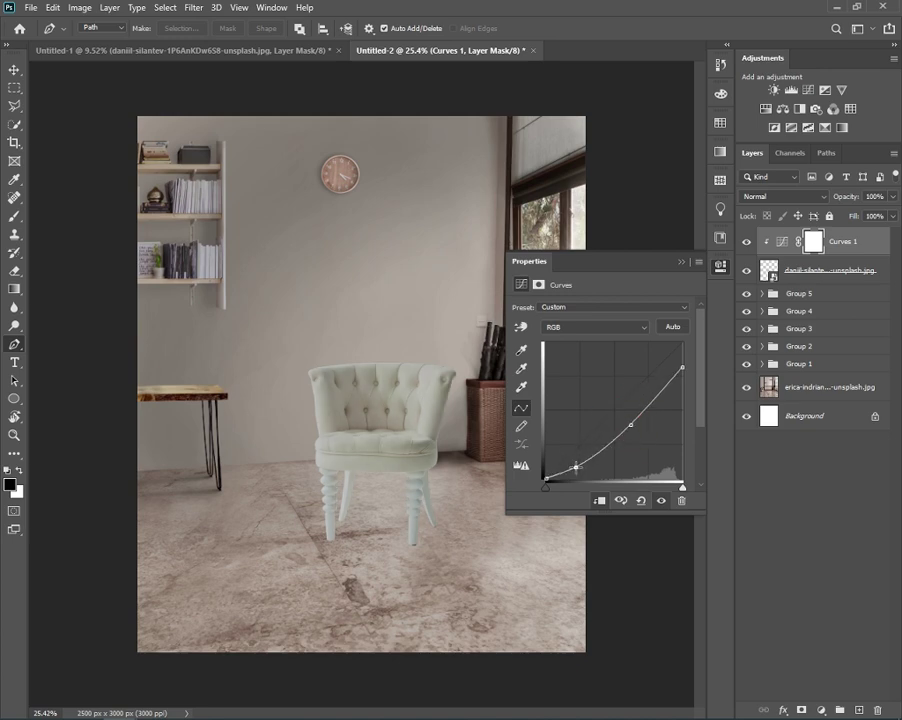
- Toggle the Curves adjustment to compare the chair before and after, and inspect Group 5
click(720, 265)
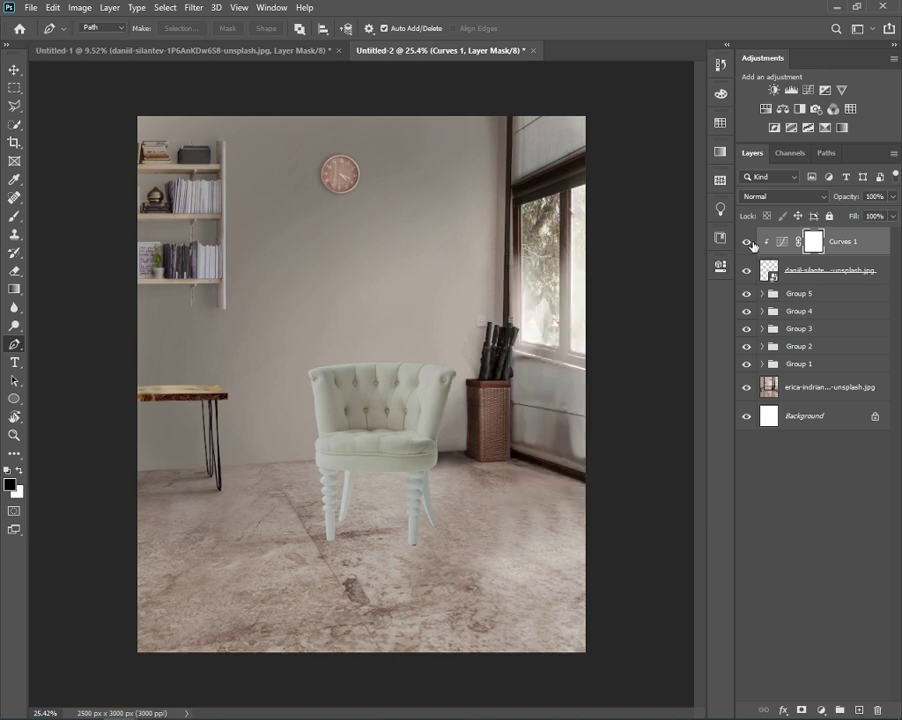
click(744, 242)
click(761, 294)
- Add empty Layer 17 beneath the armchair and set a 39 px Brush for painting
click(844, 271)
ctrl+click(859, 710)
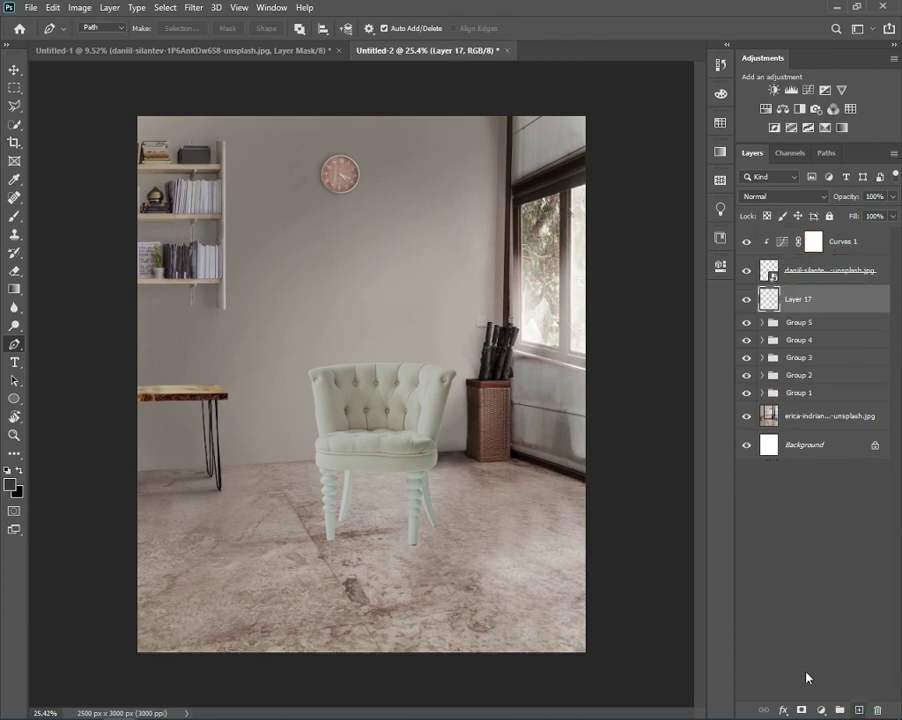
key(b)
scroll(435, 525, up, 2)
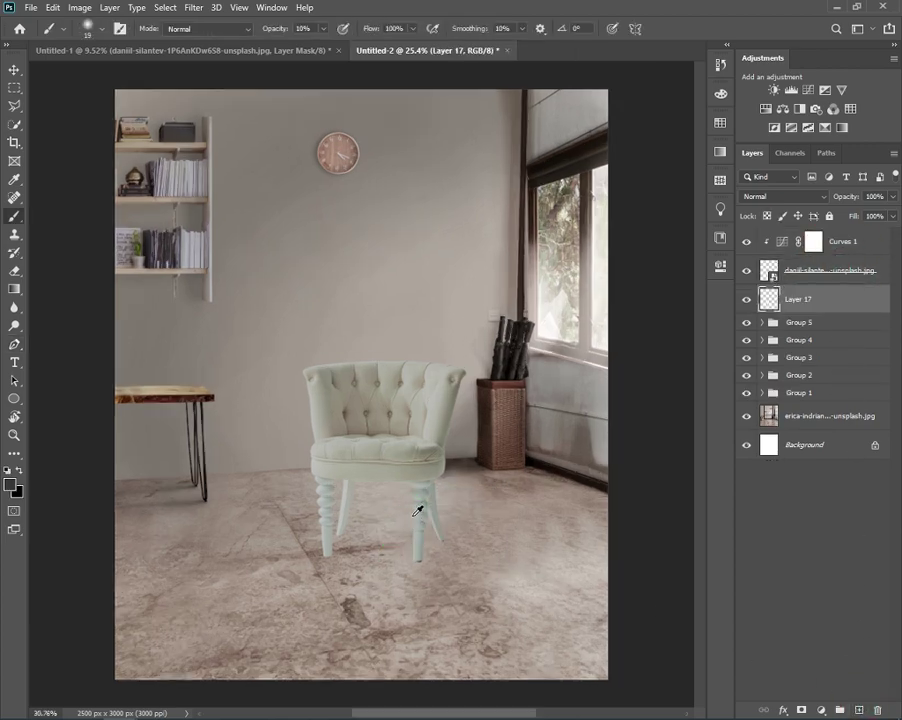
scroll(440, 535, up, 3)
key(bracketright)
key(bracketright)
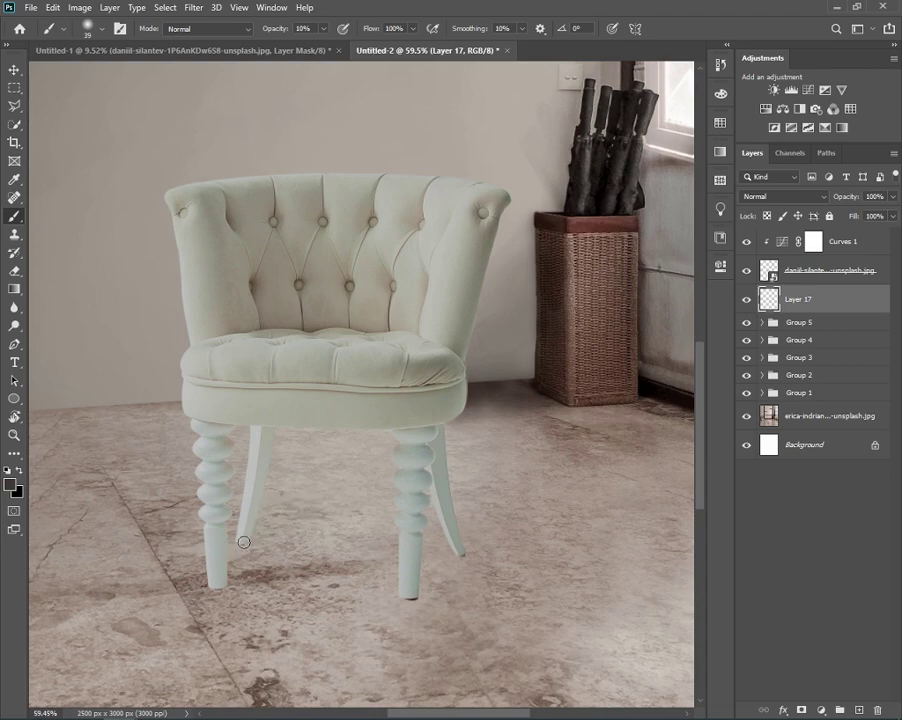
drag(240, 540, 472, 489)
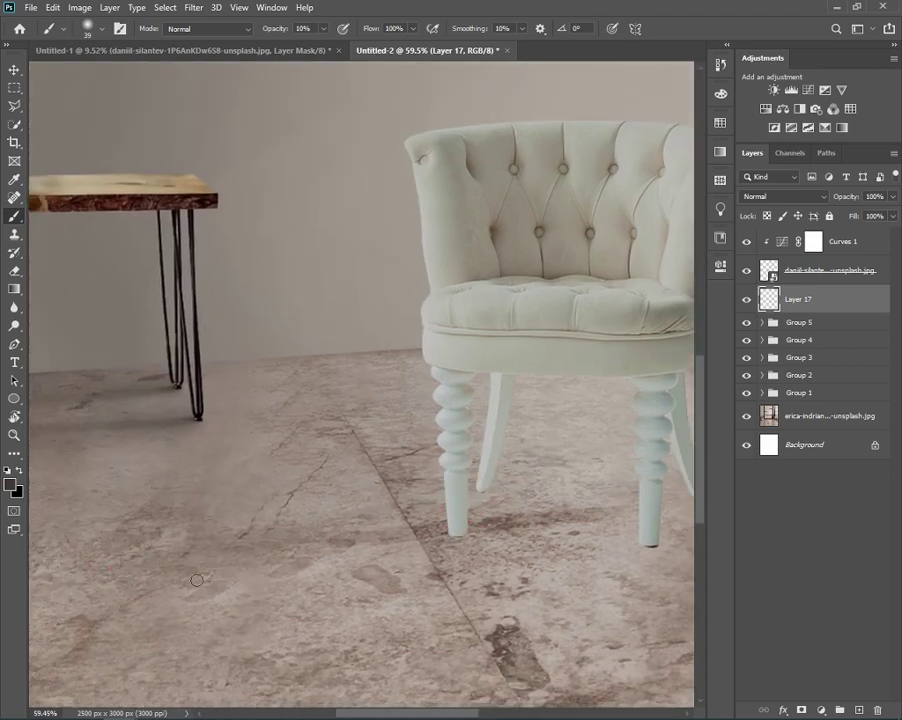
scroll(399, 540, right, 5)
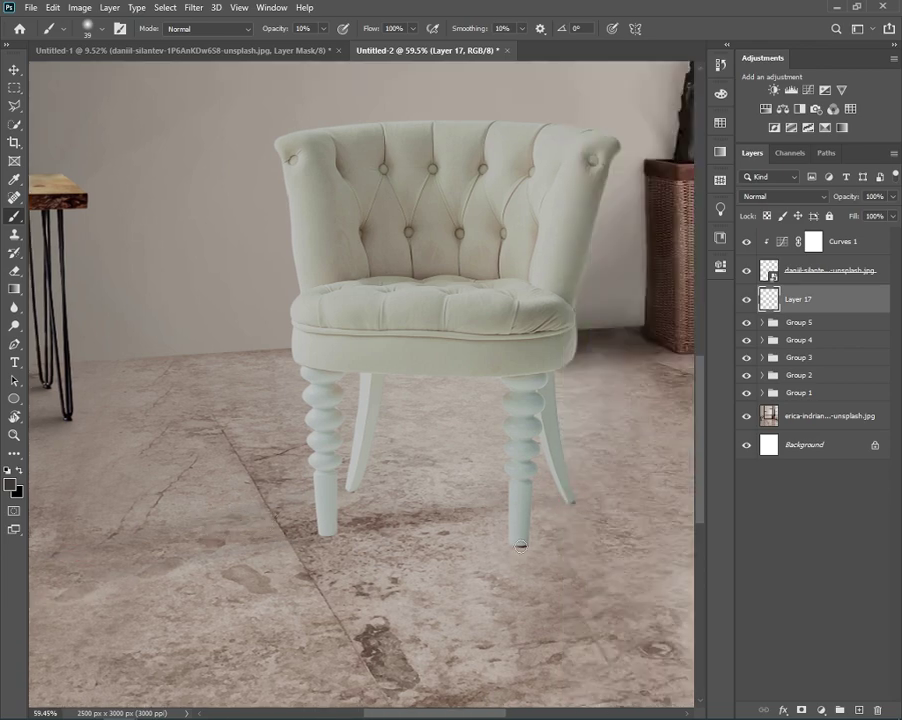
scroll(520, 453, down, 3)
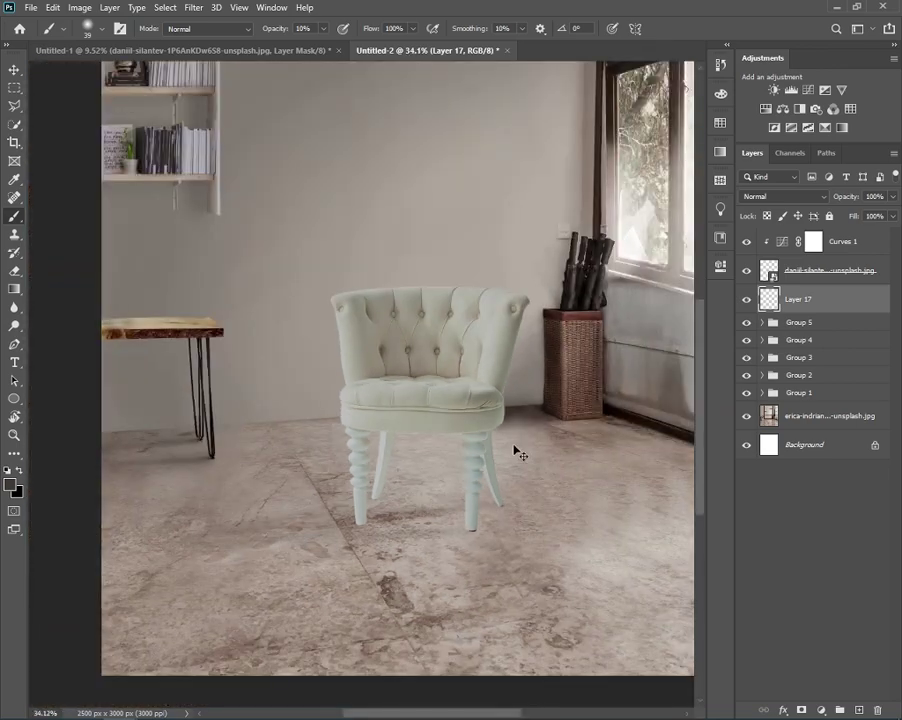
- Duplicate the shadow layer twice, merge the copies into one, and set it to Multiply
key(ctrl+j)
key(ctrl+j)
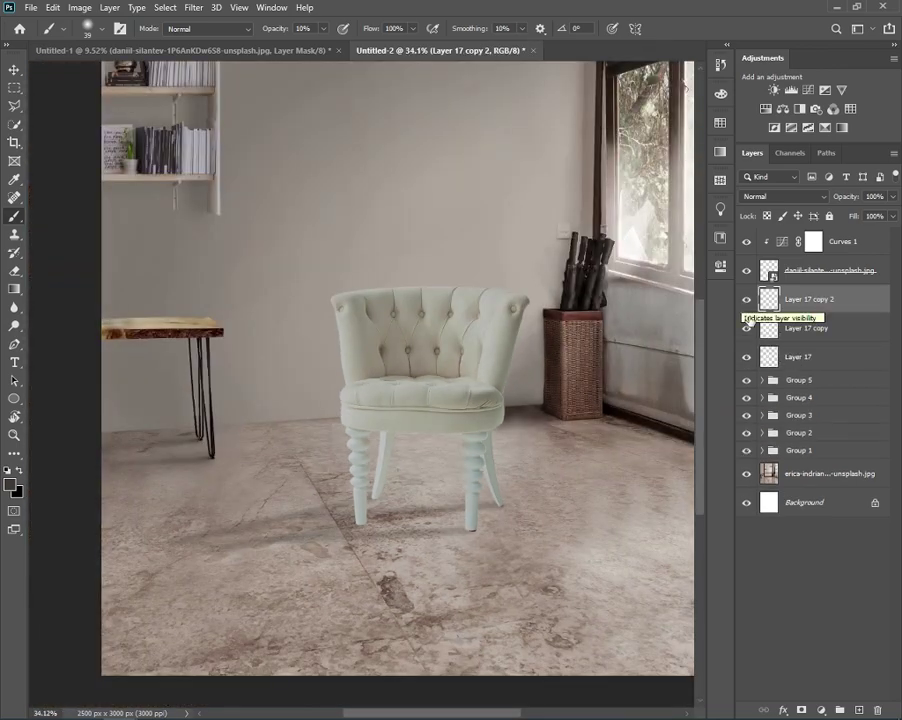
shift+click(800, 357)
key(ctrl+e)
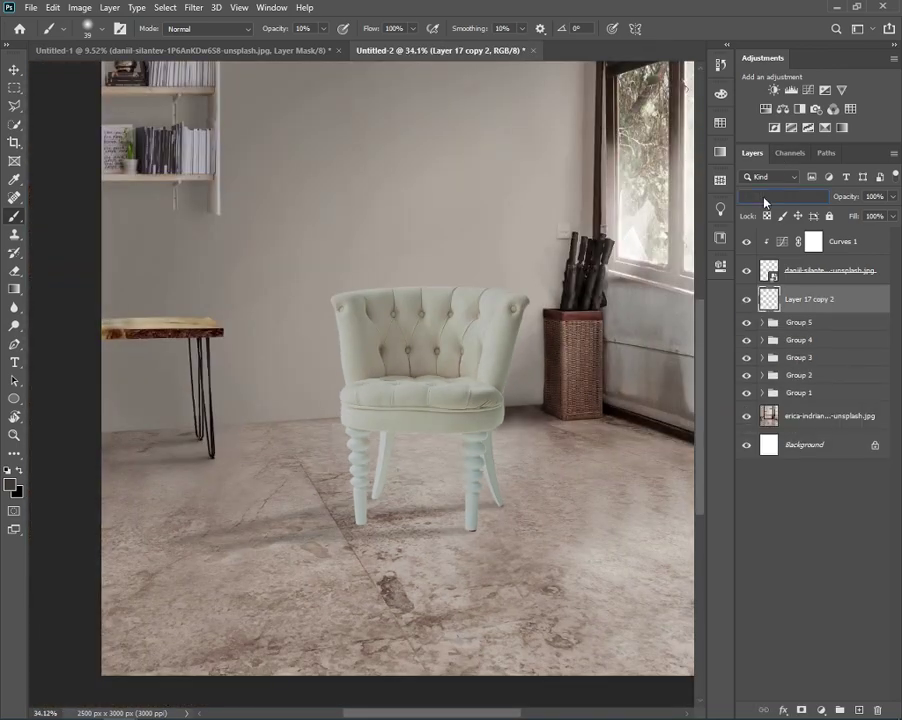
click(765, 198)
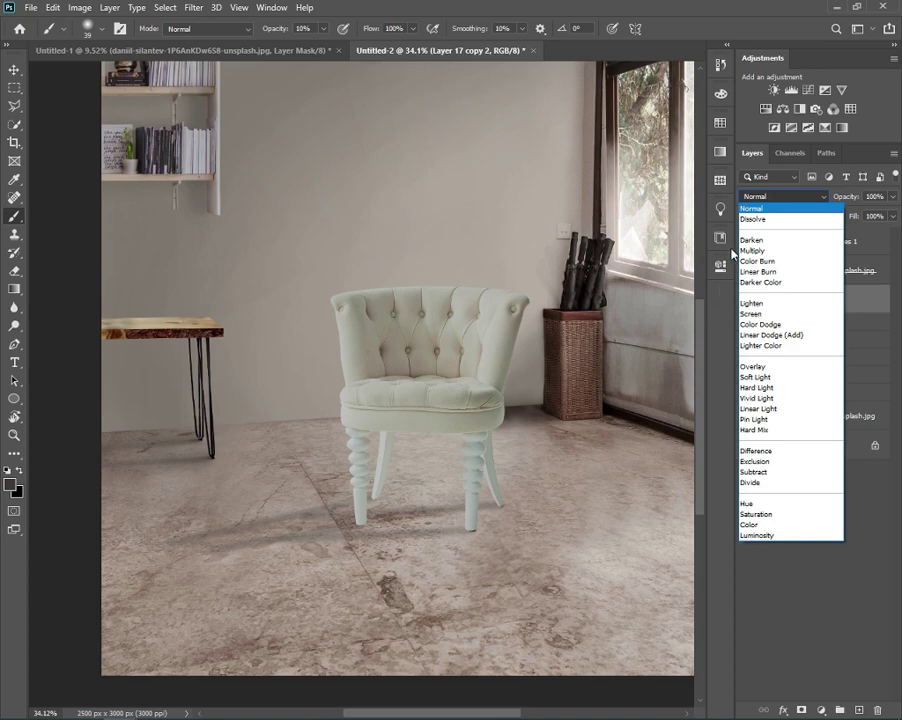
click(746, 251)
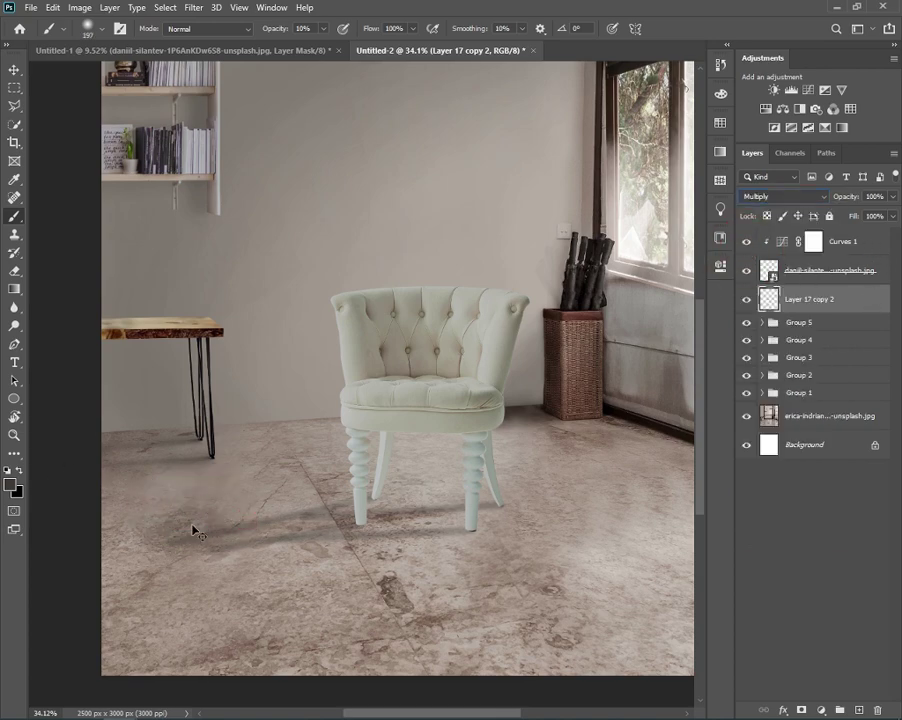
- Lighten the floor shadow left of the chair with a 225 px eraser
key(e)
key(bracketright)
key(bracketright)
key(bracketright)
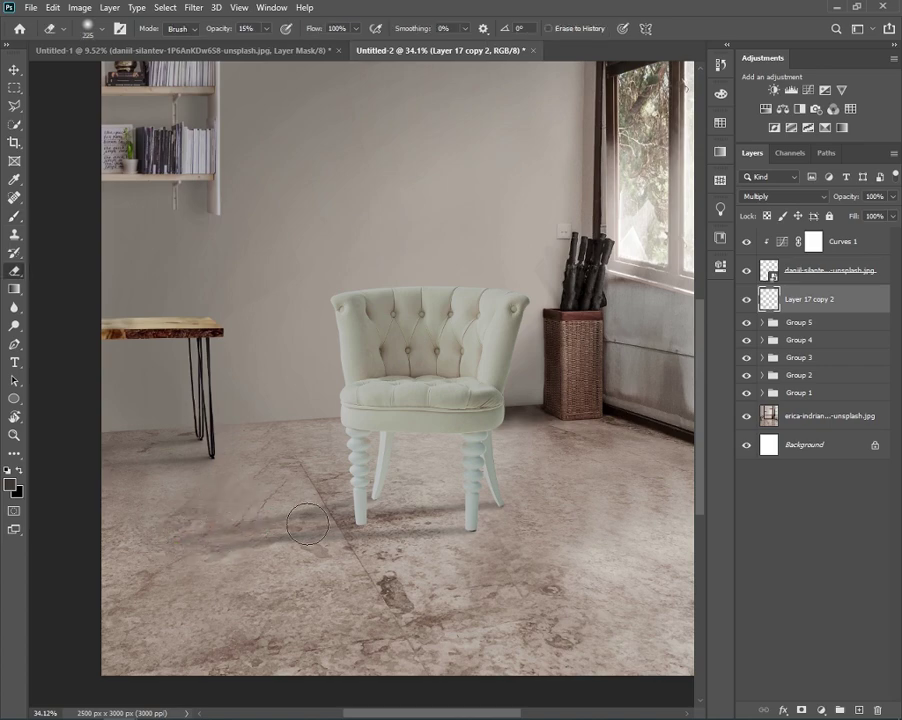
drag(245, 524, 290, 500)
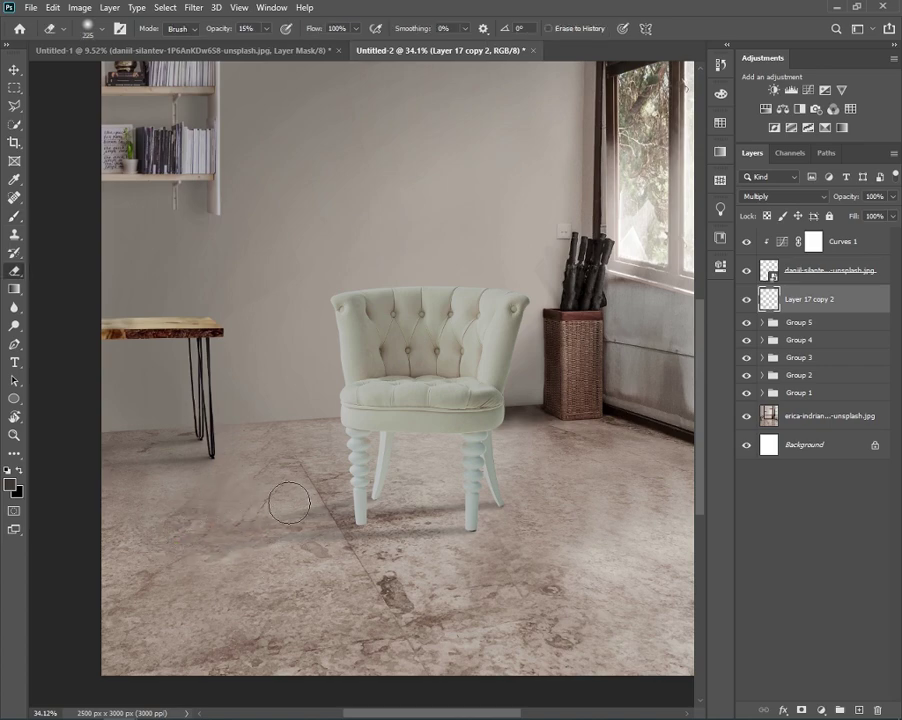
scroll(366, 532, down, 1)
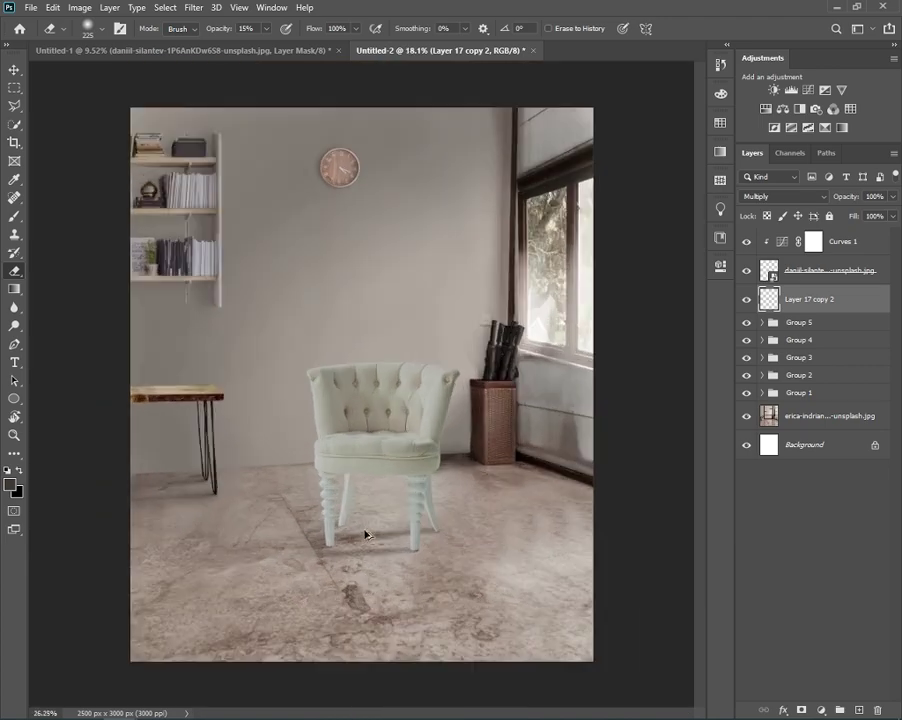
scroll(310, 564, up, 2)
scroll(284, 523, up, 2)
drag(284, 523, 365, 524)
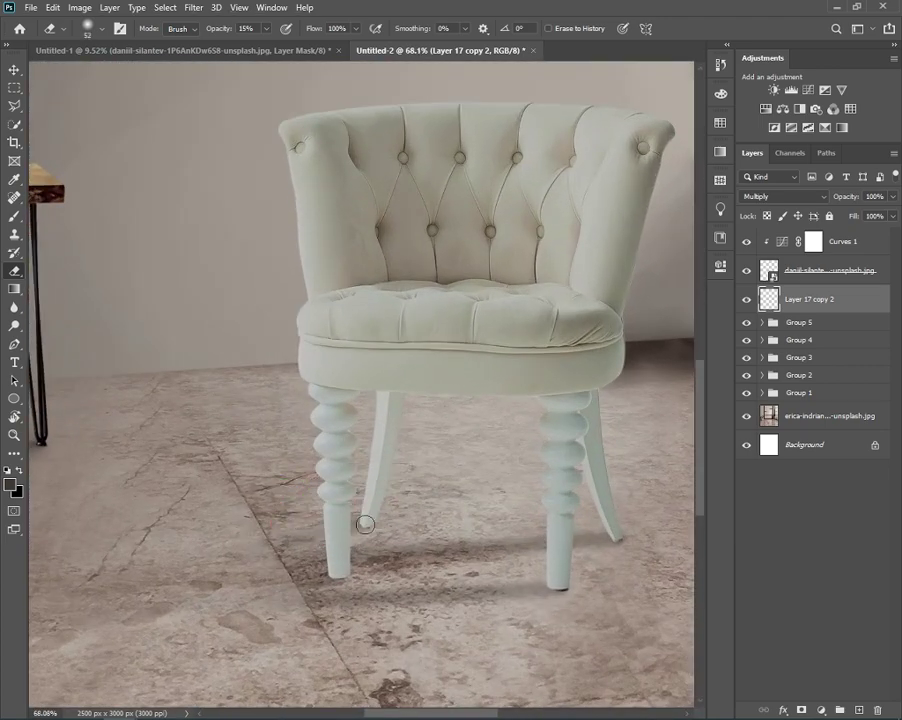
- Dab soft shadow onto the floor near the chair leg with the Brush
key(b)
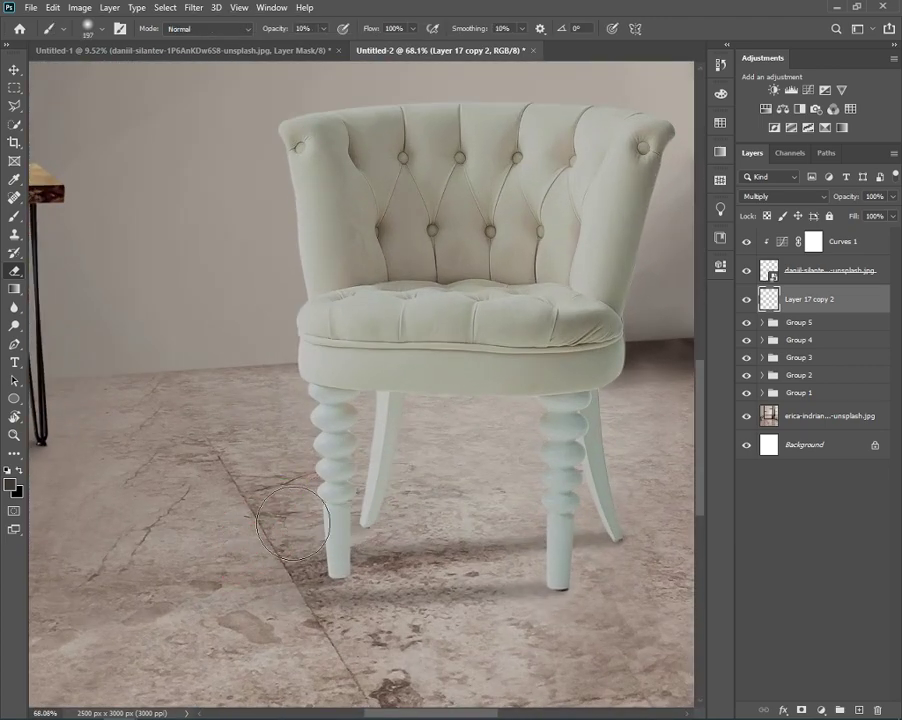
drag(338, 519, 366, 524)
click(367, 525)
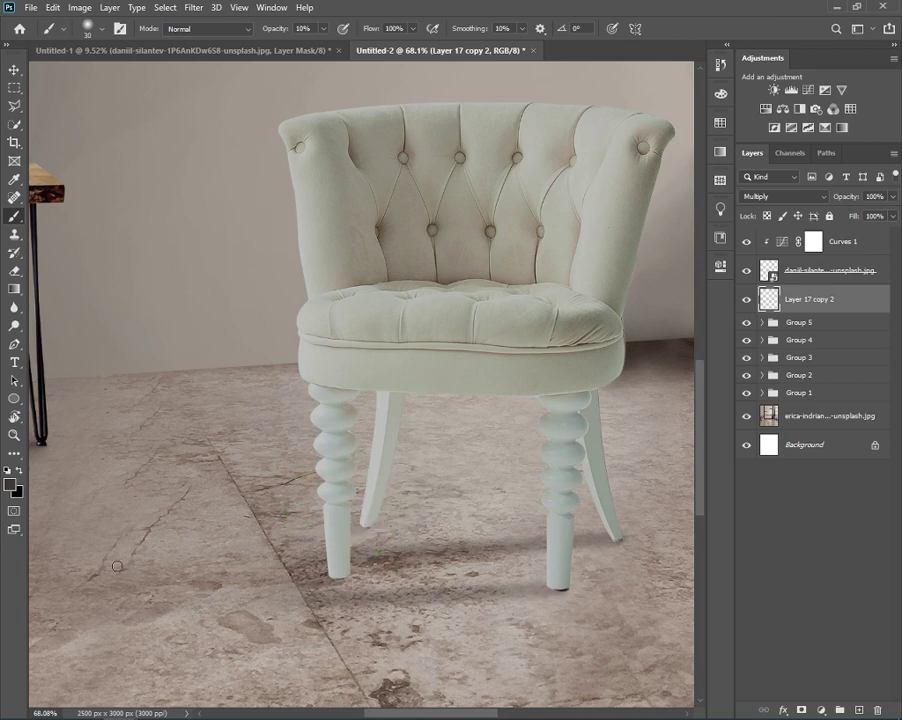
scroll(280, 545, down, 3)
scroll(370, 530, down, 2)
scroll(375, 556, up, 4)
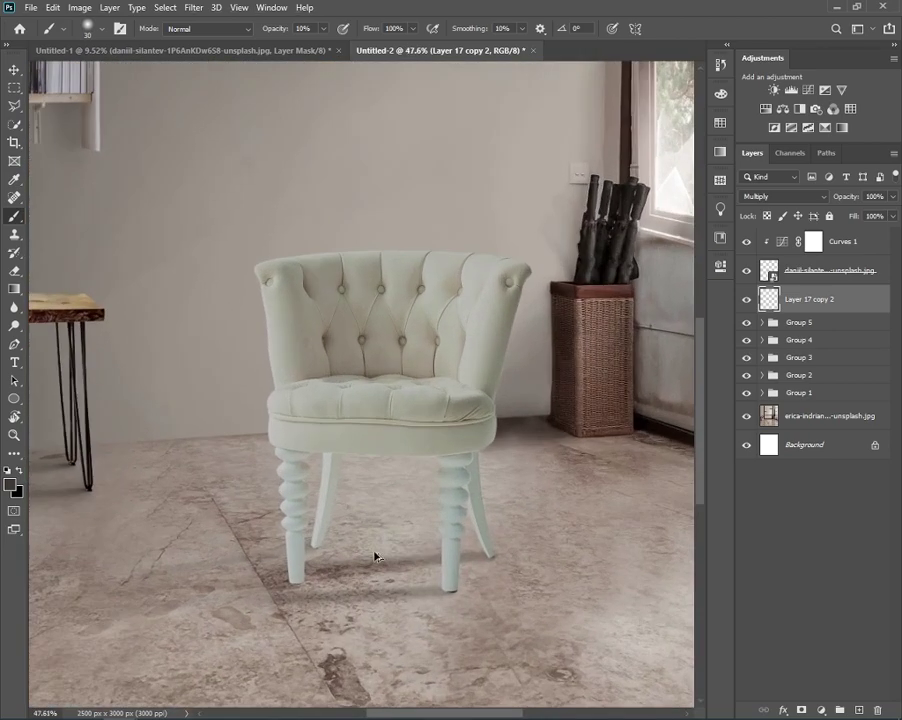
- Lighten the shadow between the front legs with an 85 px eraser
key(e)
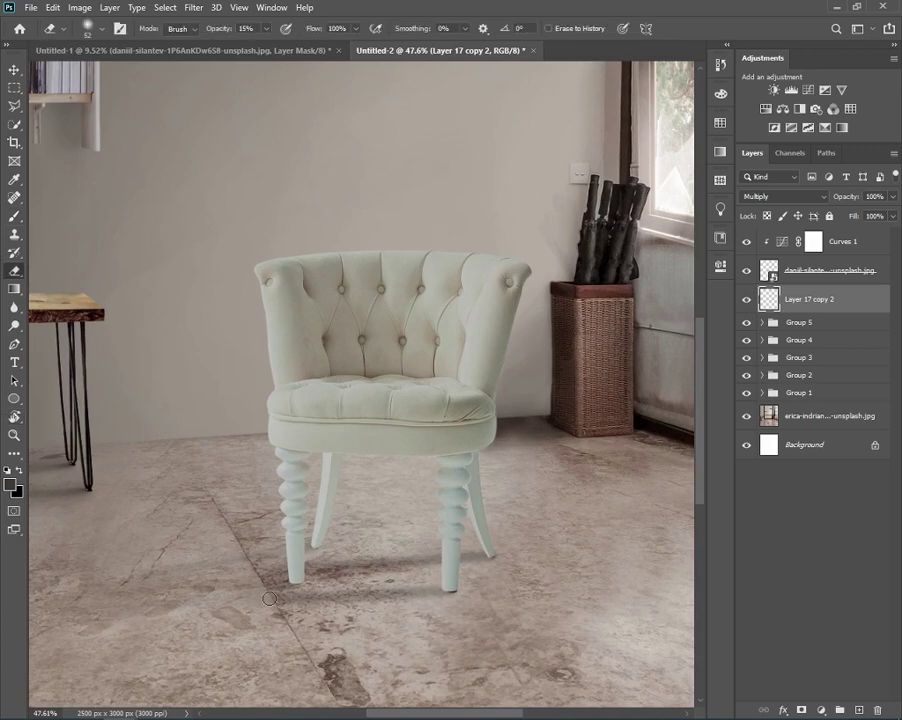
drag(268, 600, 272, 604)
drag(370, 596, 403, 562)
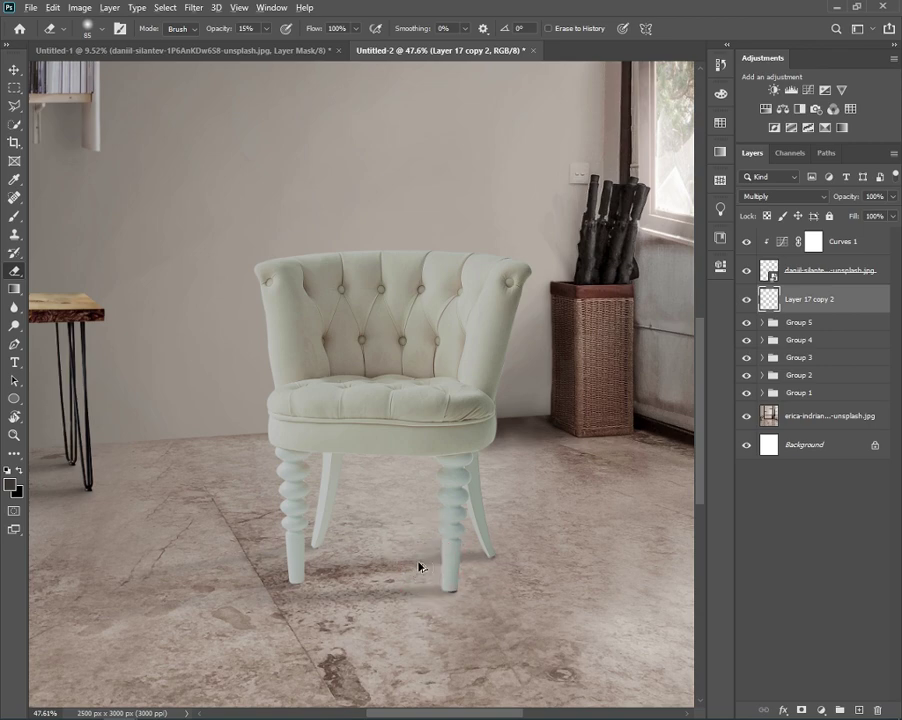
scroll(416, 566, down, 3)
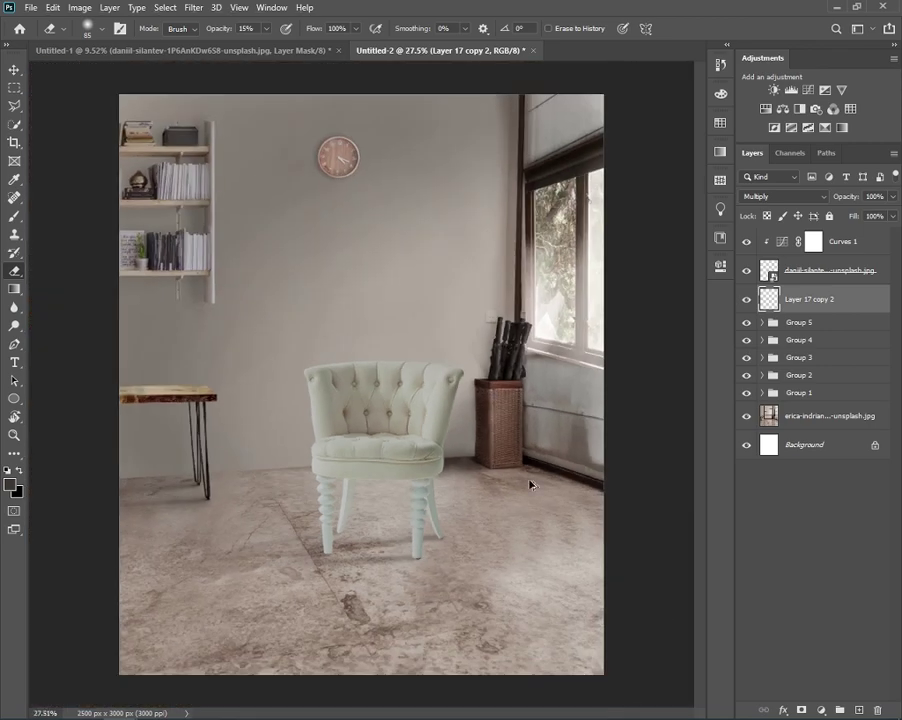
click(820, 280)
- Duplicate the armchair, rasterize the copy, and turn it solid black with Lightness -100
key(ctrl+j)
right_click(788, 298)
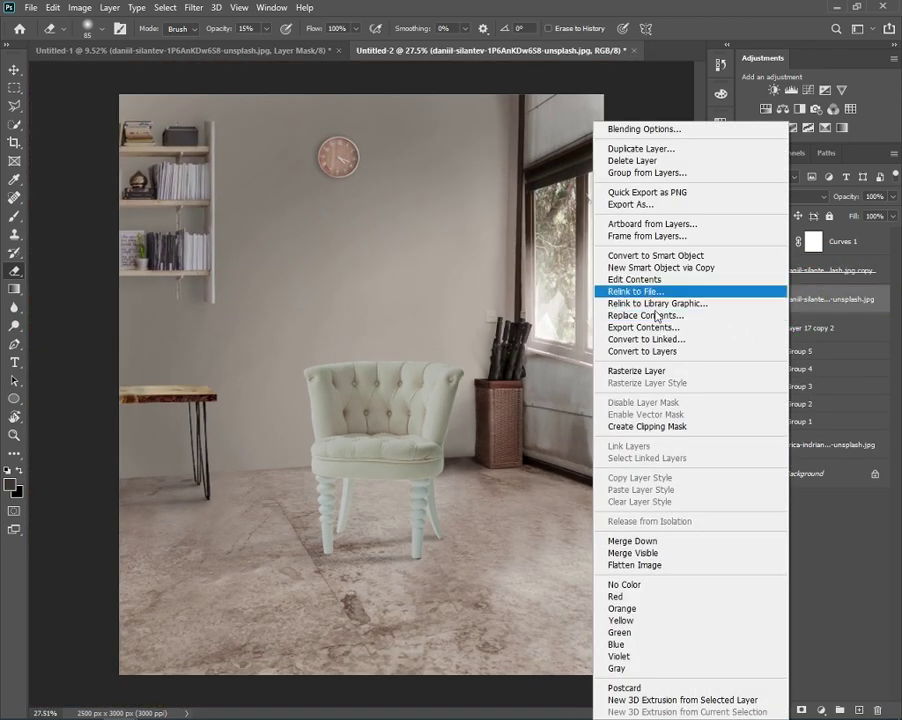
click(658, 371)
key(ctrl+u)
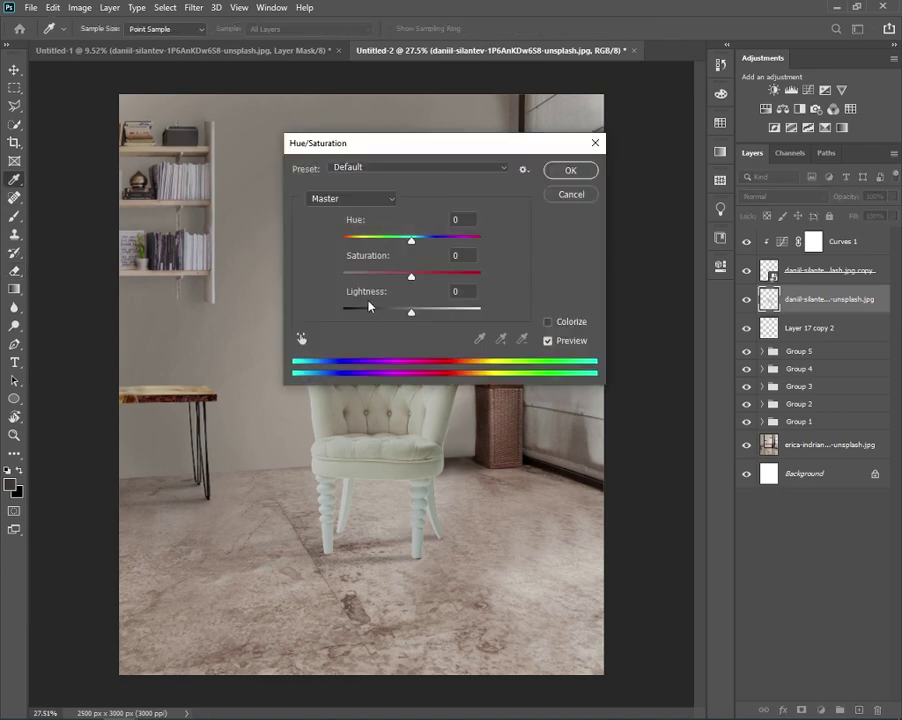
text(-100)
click(568, 169)
- Free-transform the black silhouette, rotating it and moving it left across the floor
key(ctrl+t)
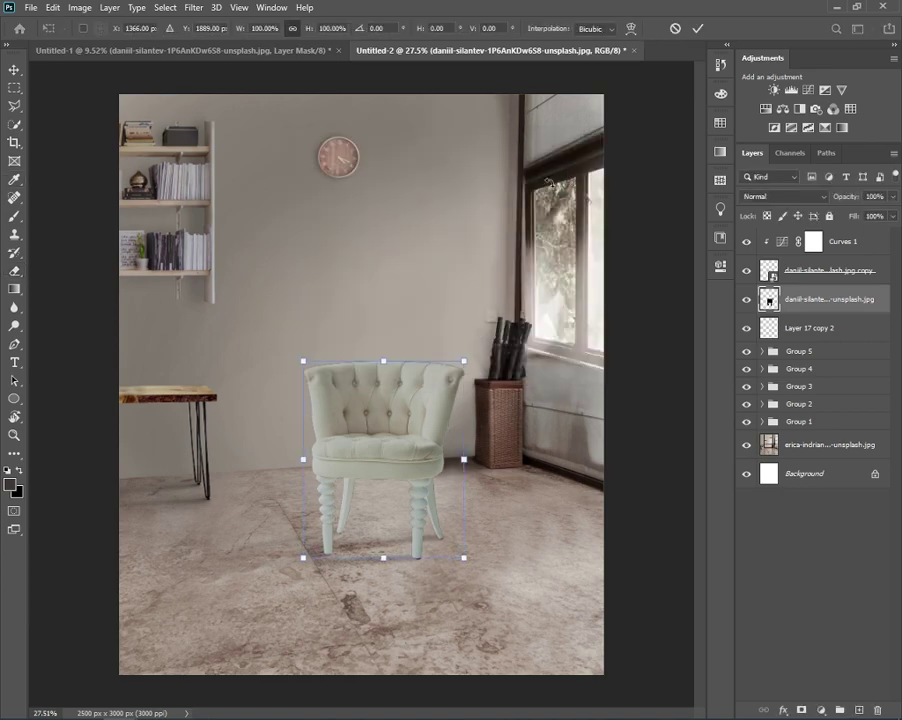
drag(300, 360, 288, 346)
drag(340, 440, 200, 490)
drag(300, 600, 410, 570)
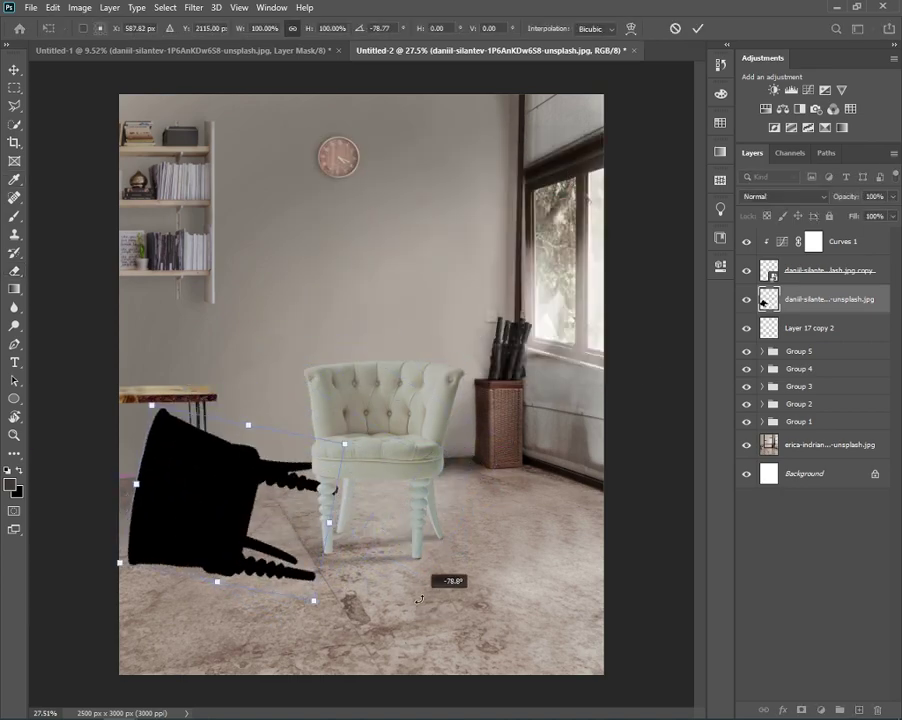
drag(230, 480, 250, 500)
mouse_move(340, 590)
mouse_down()
mouse_move(314, 395)
mouse_move(400, 388)
mouse_up()
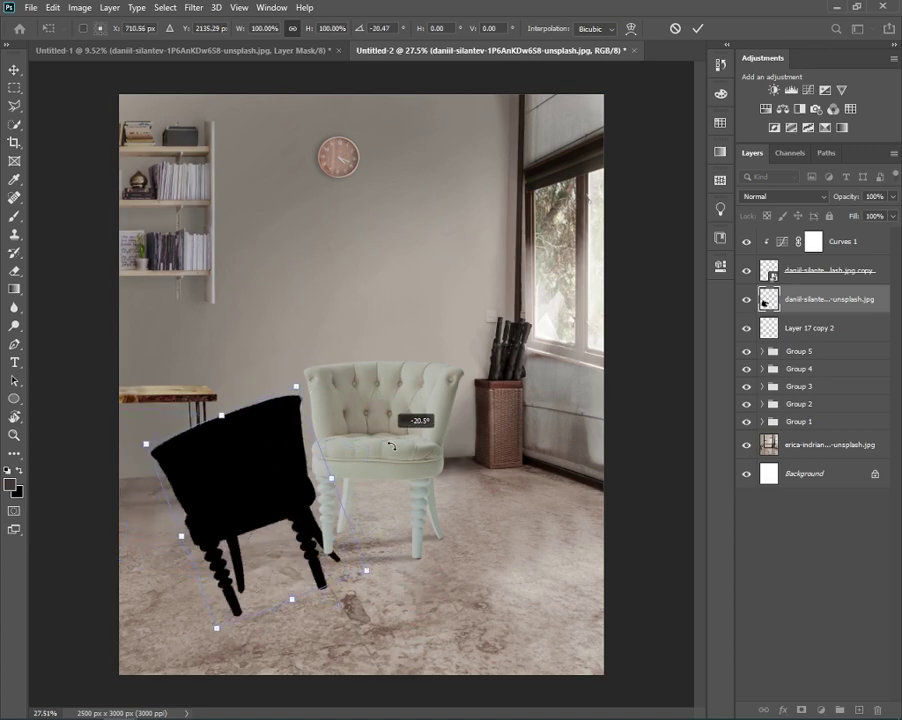
drag(250, 480, 294, 470)
- Skew and flatten the silhouette onto the floor, pulling its corner in to the chair leg
mouse_move(300, 410)
mouse_down()
mouse_move(255, 428)
mouse_move(96, 540)
mouse_move(141, 582)
mouse_up()
drag(233, 551, 202, 560)
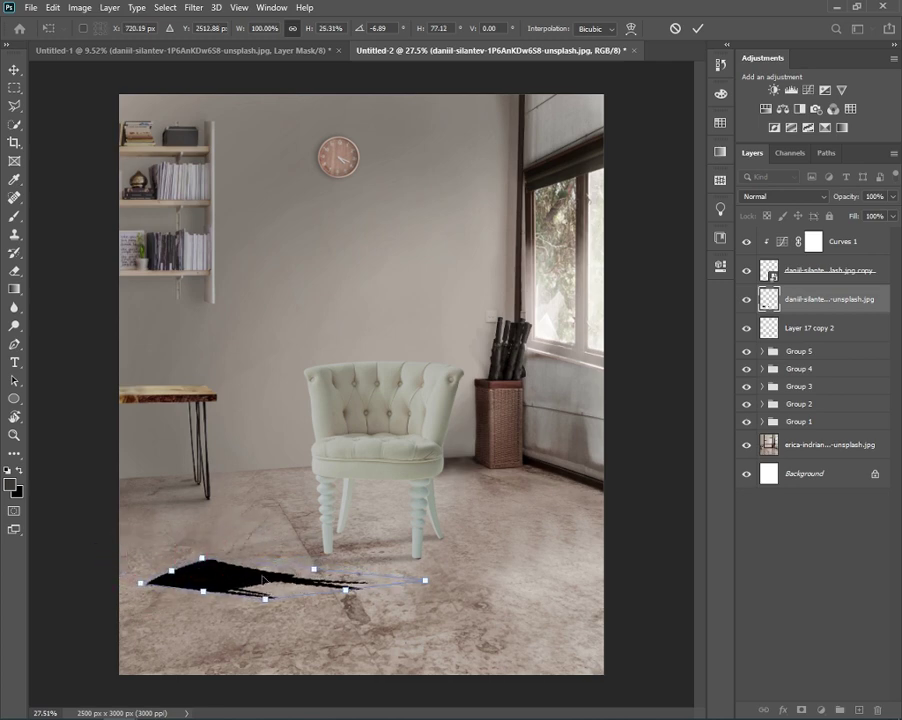
drag(425, 584, 330, 546)
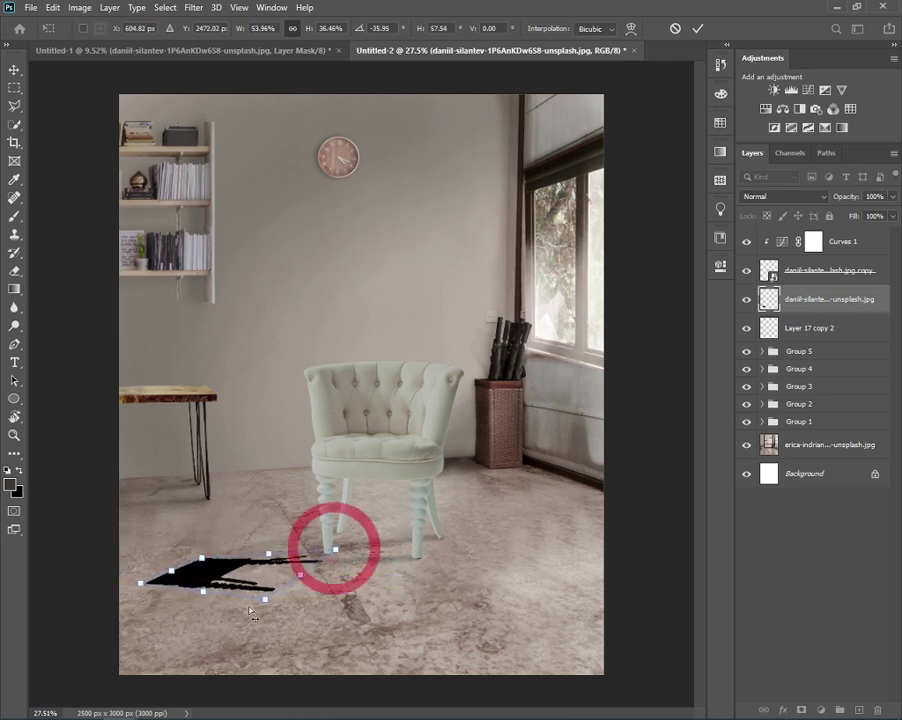
mouse_move(250, 598)
mouse_down()
mouse_move(320, 598)
mouse_move(342, 572)
mouse_up()
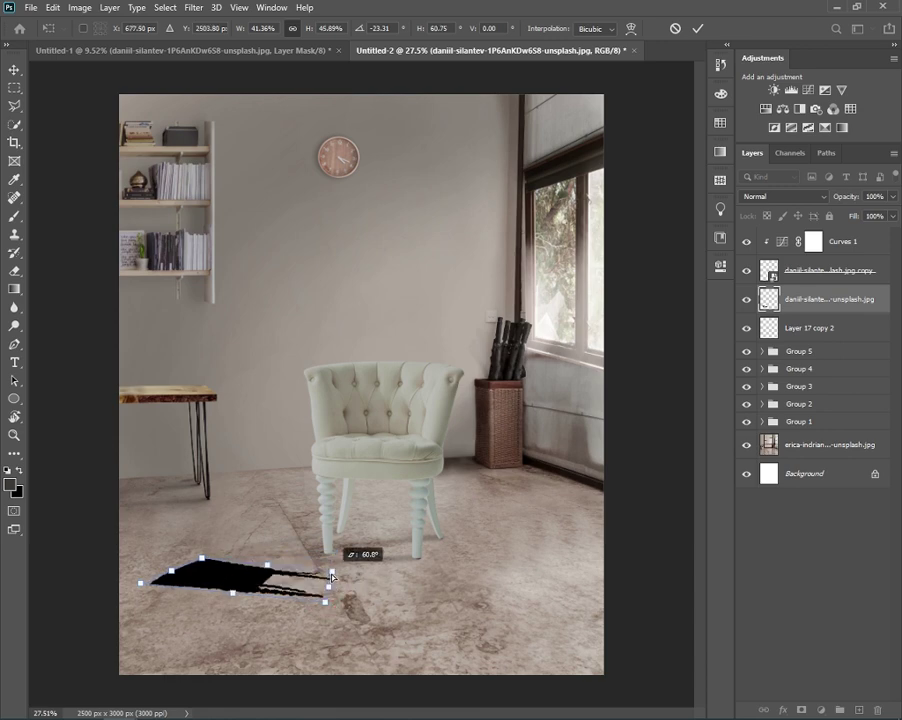
mouse_move(214, 572)
mouse_down()
mouse_move(222, 558)
mouse_move(158, 575)
mouse_up()
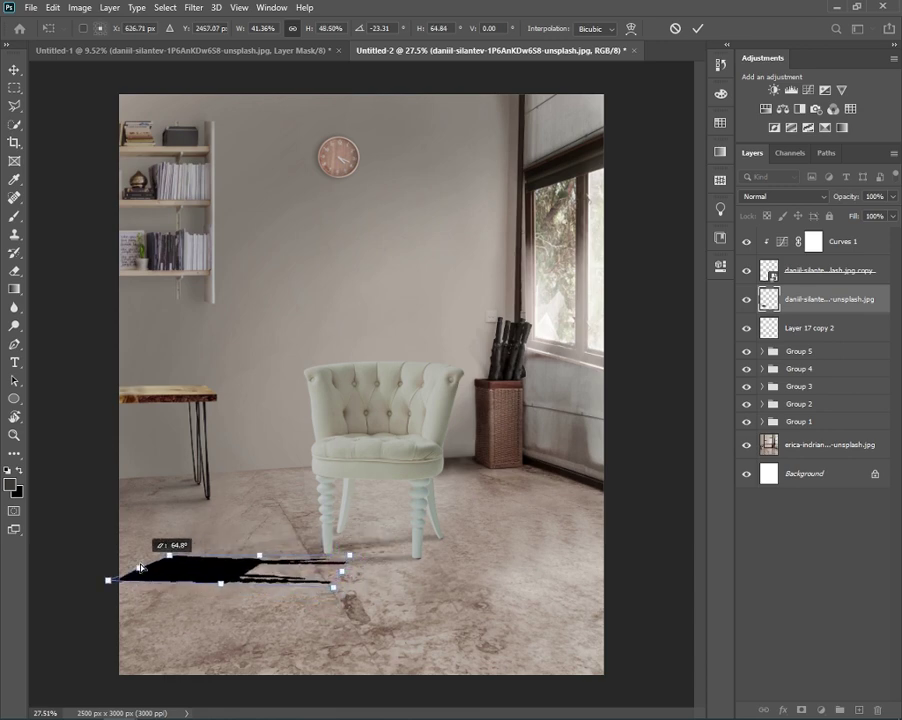
- Commit the shadow under the legs, add a layer mask, and fade its end near the leg
drag(245, 571, 281, 559)
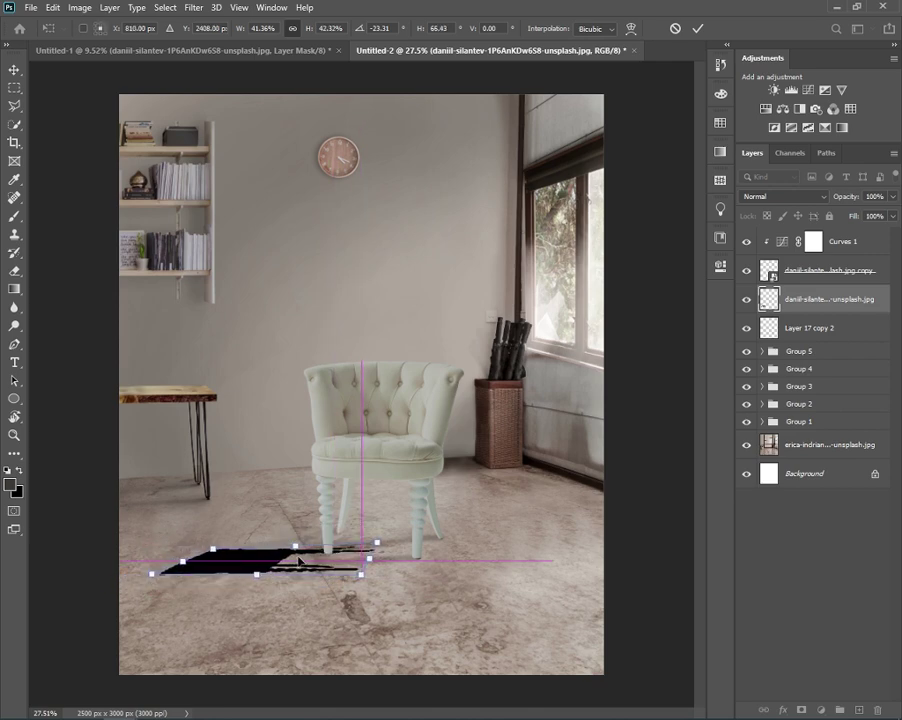
key(Return)
key(e)
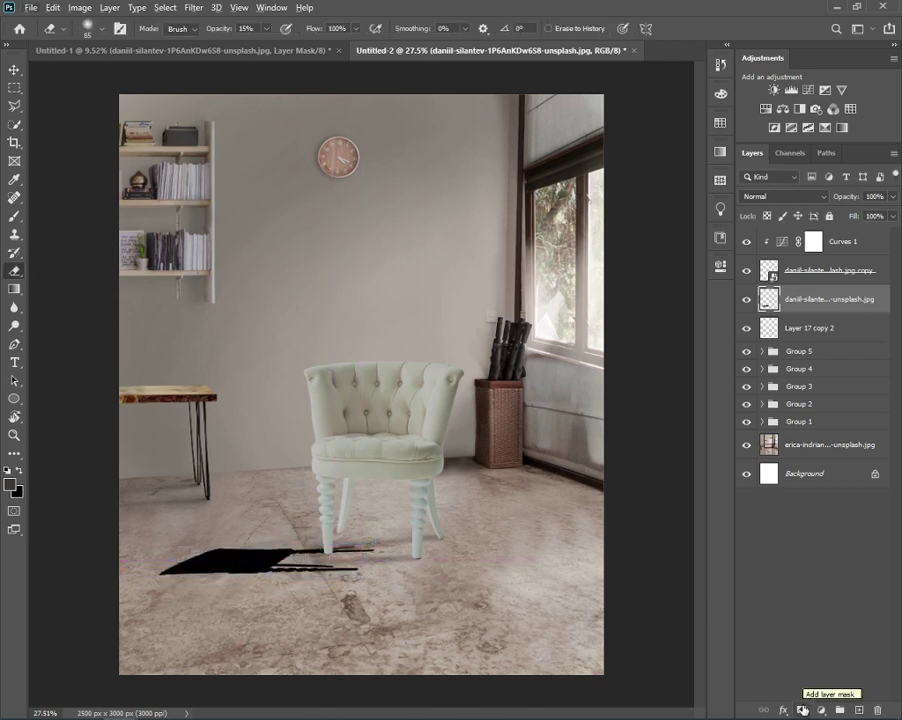
click(802, 710)
key(b)
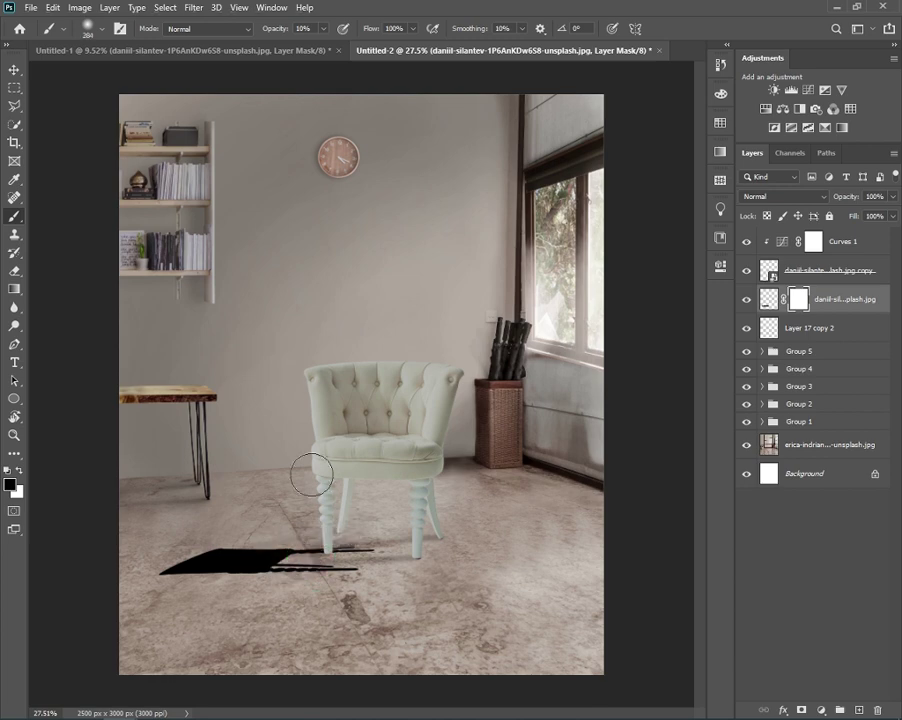
drag(288, 556, 310, 520)
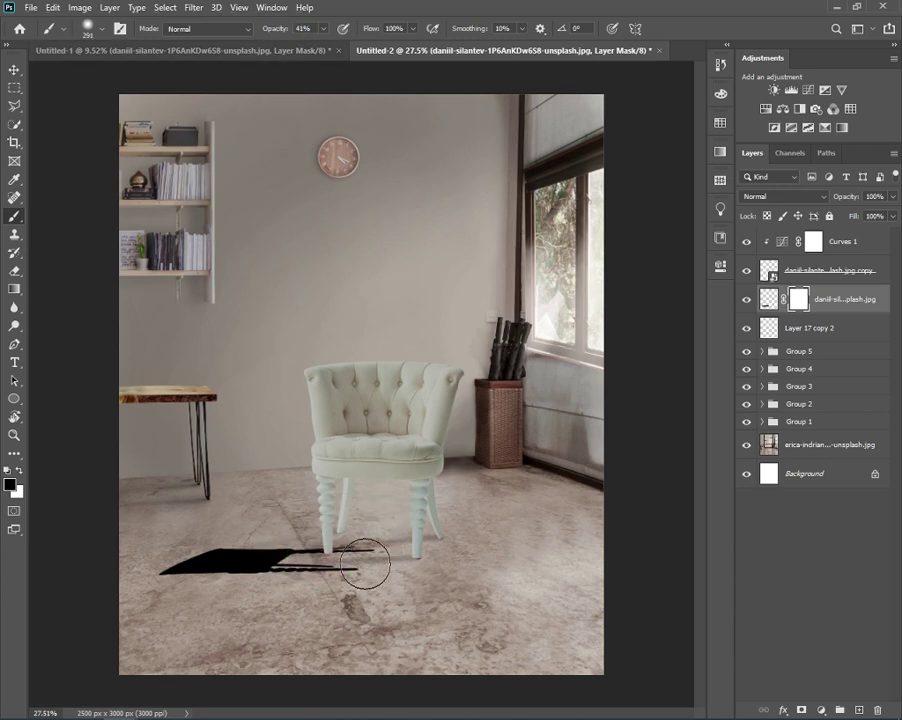
drag(350, 574, 355, 577)
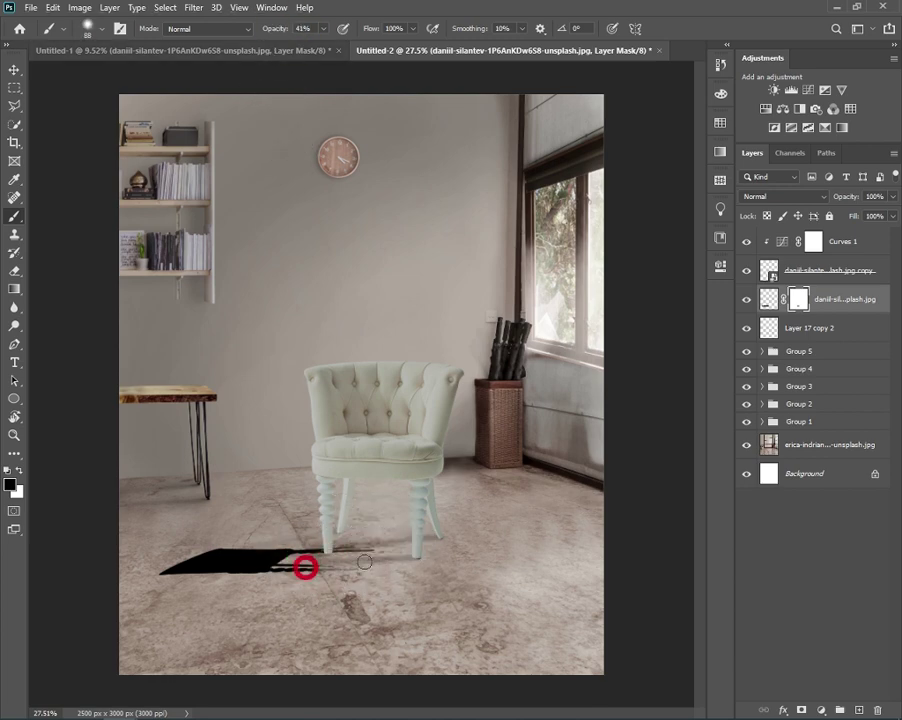
mouse_move(323, 538)
mouse_down()
mouse_move(300, 540)
mouse_move(380, 550)
mouse_up()
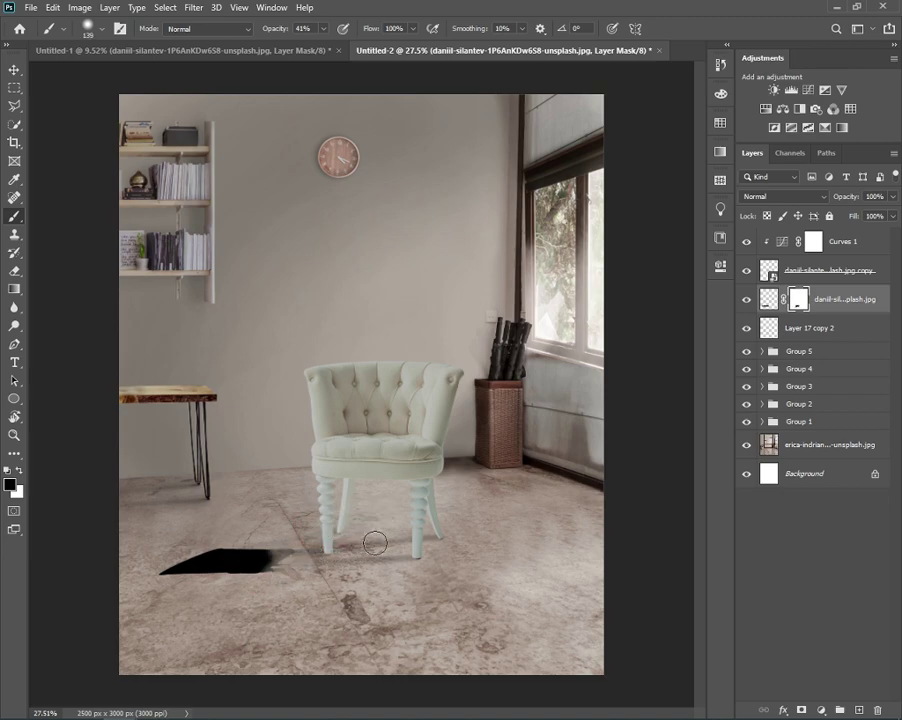
- Soften the shadow layer's image with a Gaussian Blur
click(288, 587)
click(189, 9)
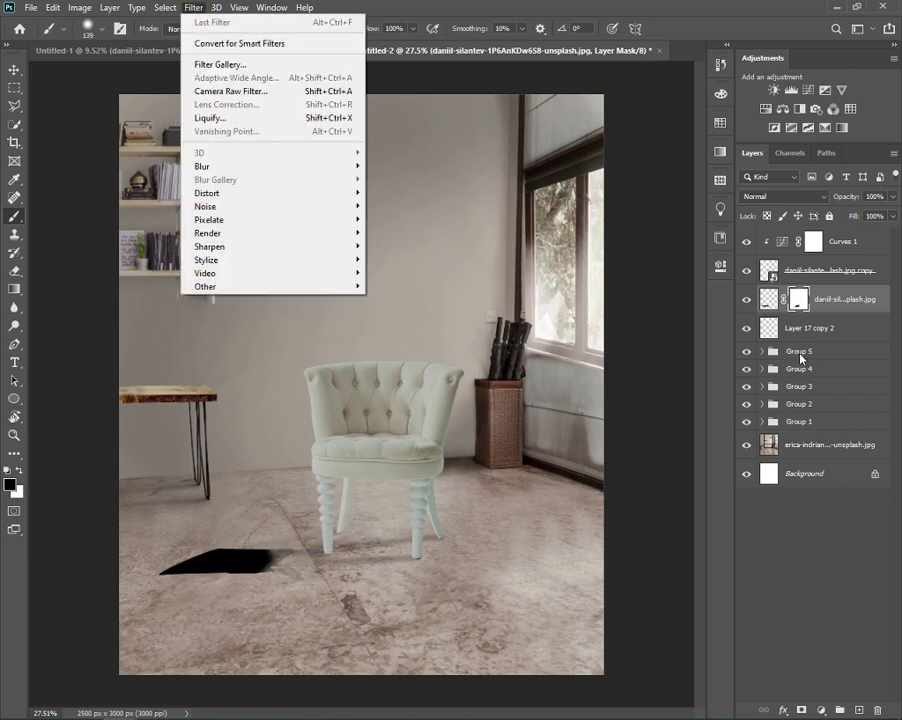
click(768, 305)
click(193, 8)
mouse_move(202, 166)
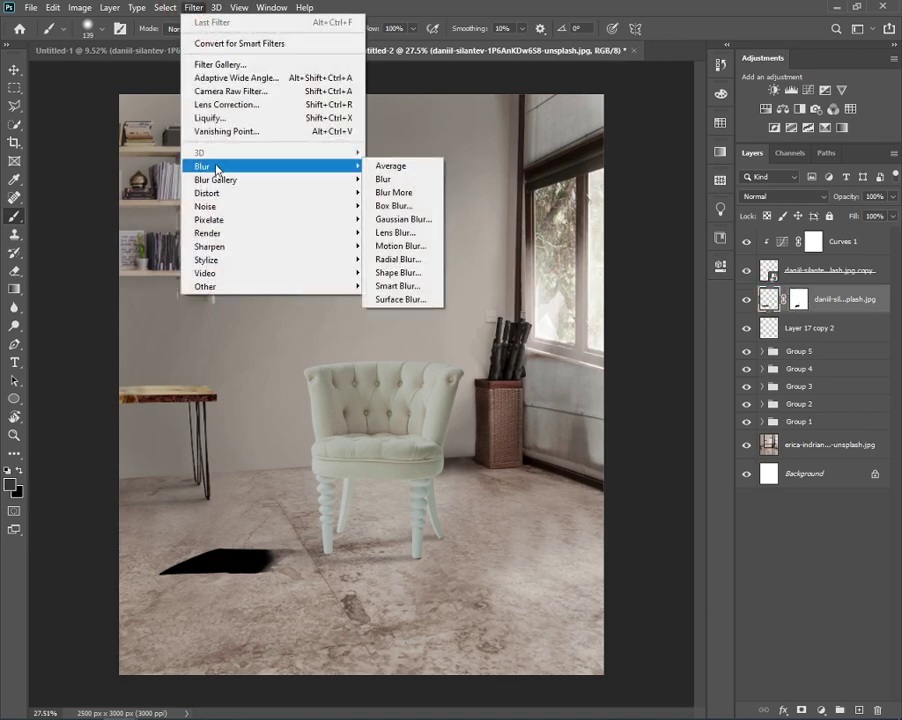
click(405, 217)
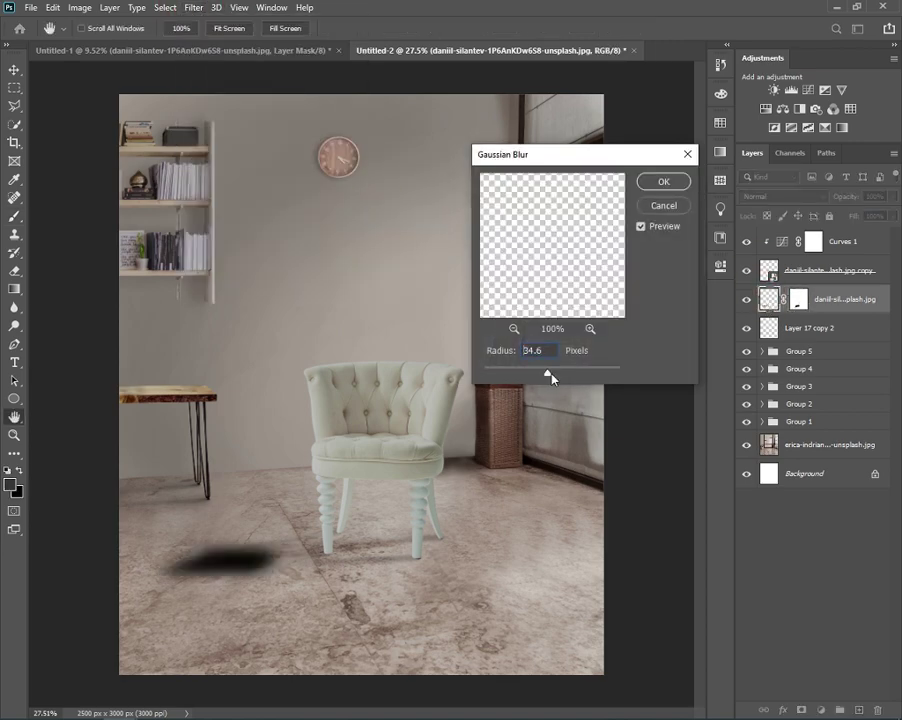
drag(550, 373, 571, 378)
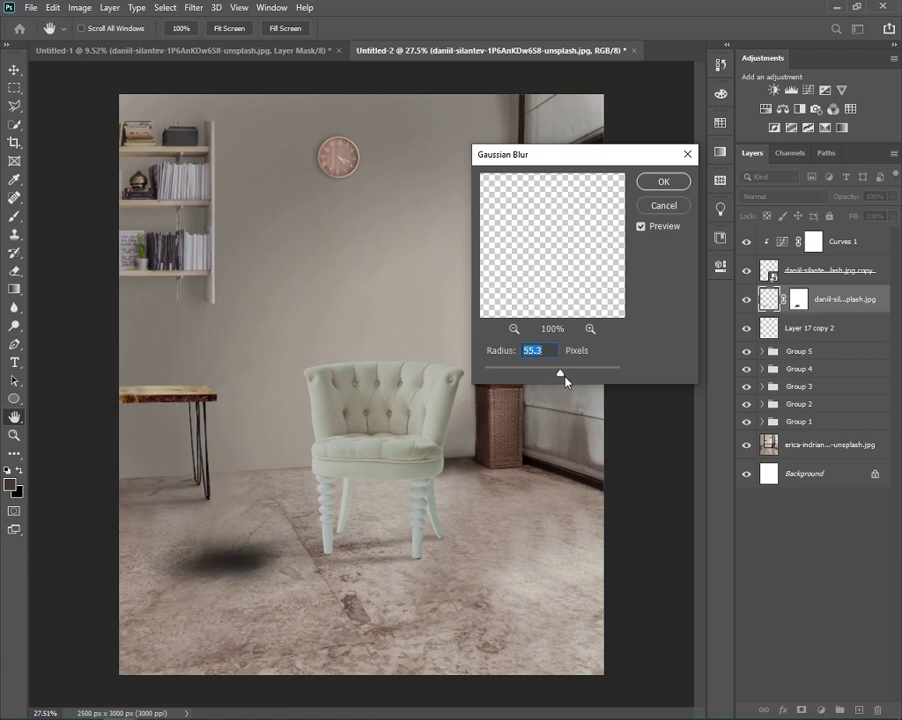
click(665, 183)
- Set the shadow layer to Multiply at 50% opacity
key(b)
click(784, 196)
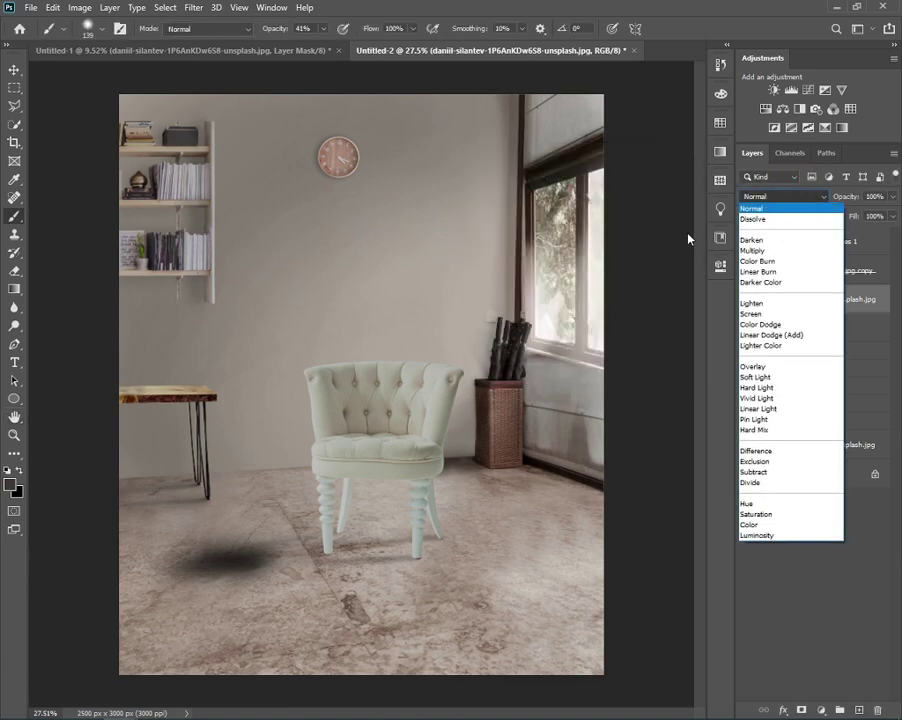
click(752, 250)
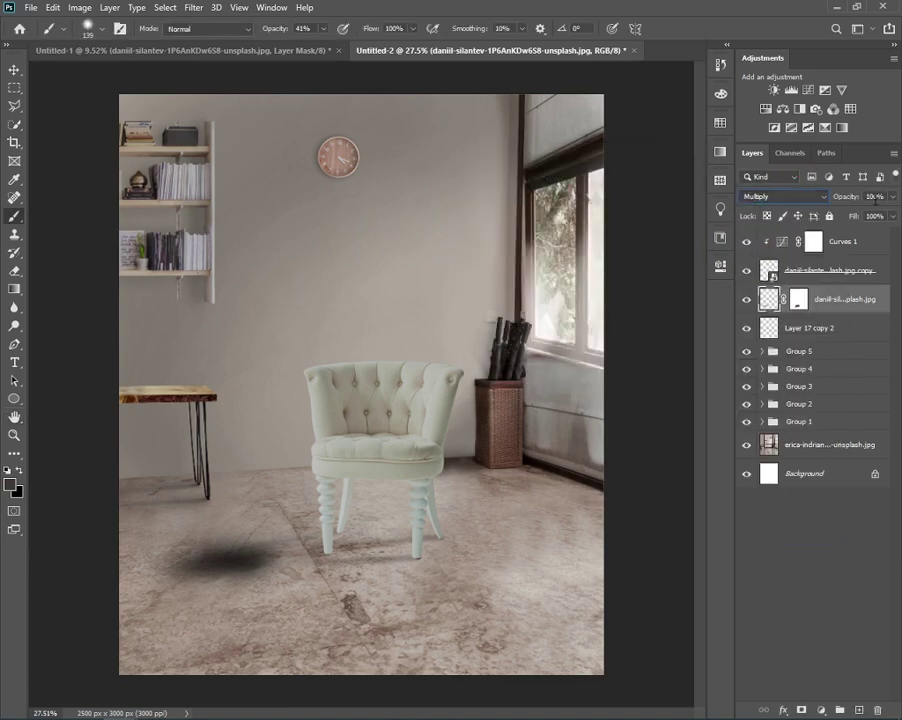
mouse_move(876, 197)
mouse_down()
mouse_move(870, 215)
mouse_move(858, 214)
mouse_up()
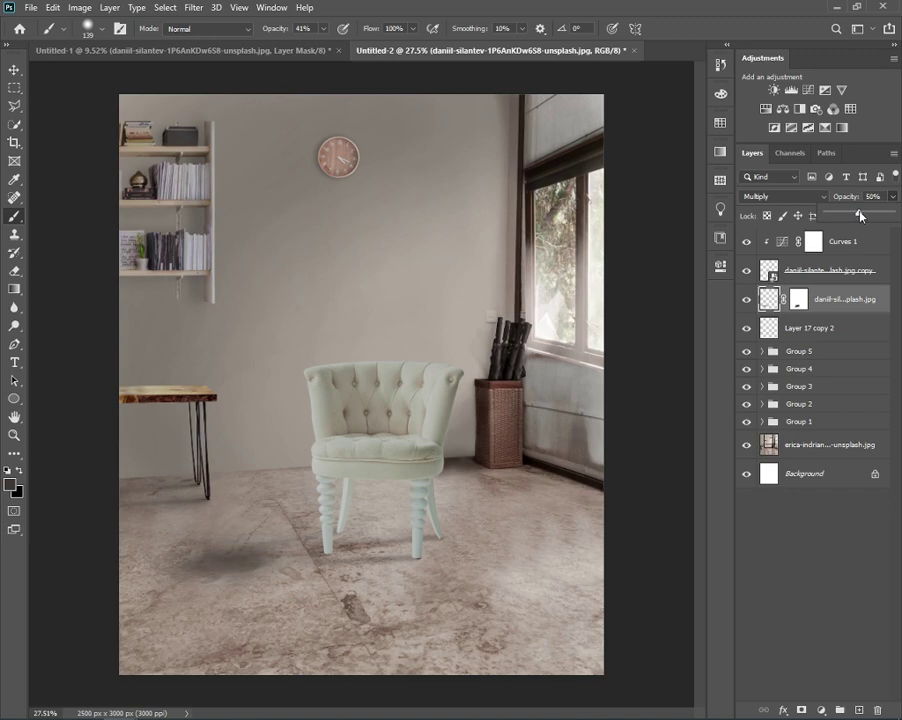
scroll(476, 460, down, 2)
scroll(478, 460, down, 2)
scroll(478, 458, up, 2)
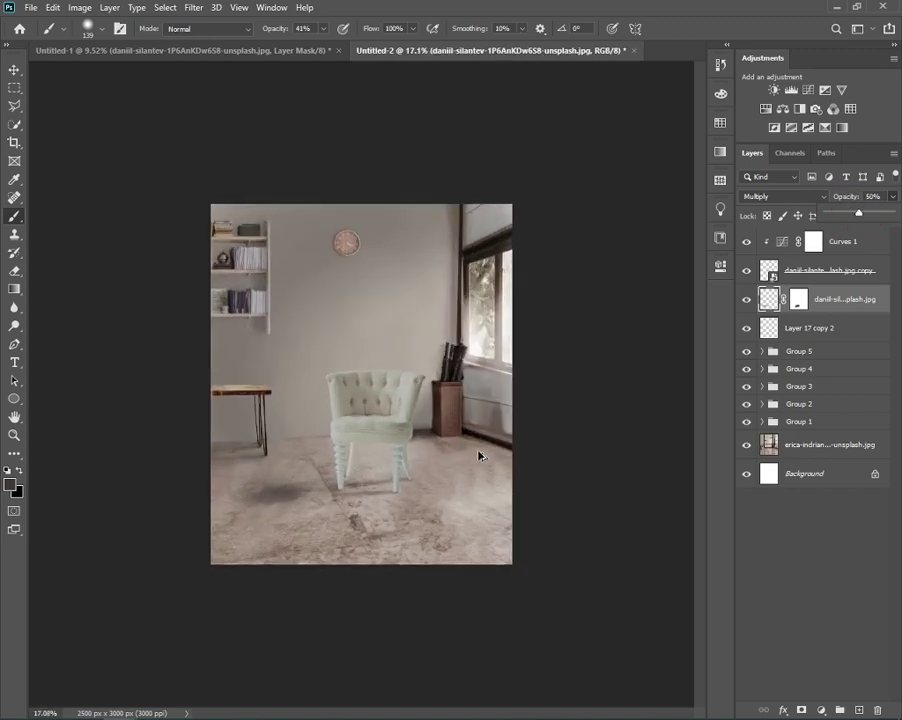
scroll(476, 452, up, 3)
- Refine the shadow mask with a 10% brush, deepening the shadow near the chair legs
click(798, 299)
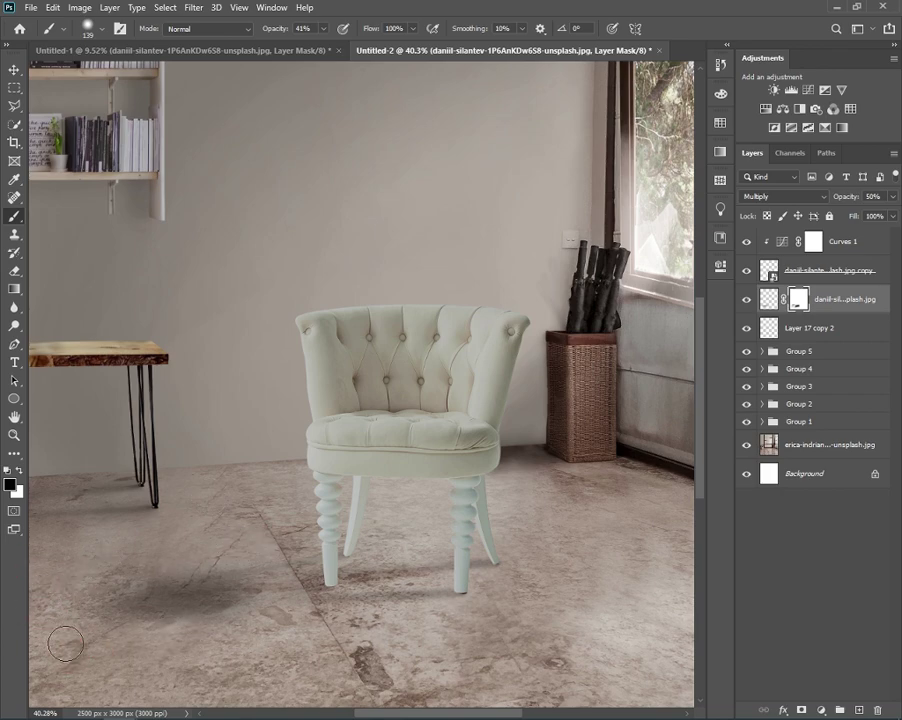
key(x)
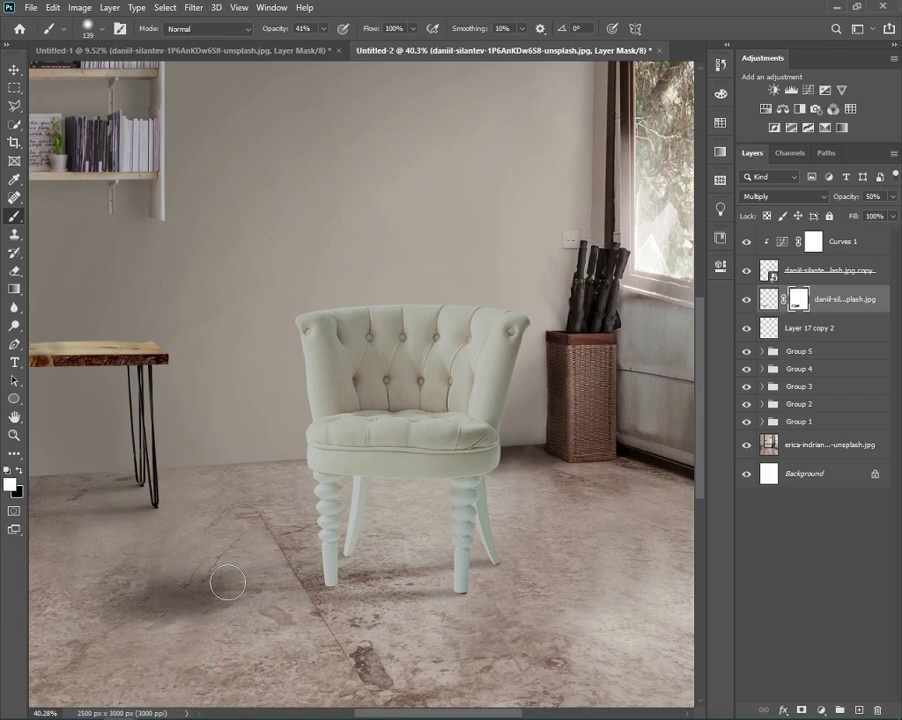
click(241, 593)
drag(190, 445, 244, 360)
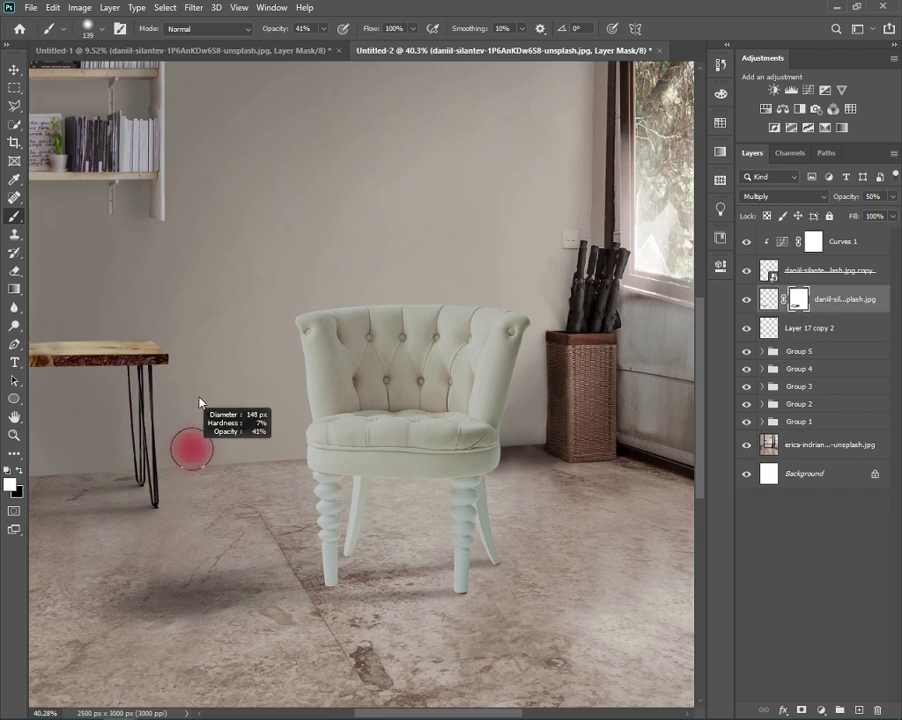
key(x)
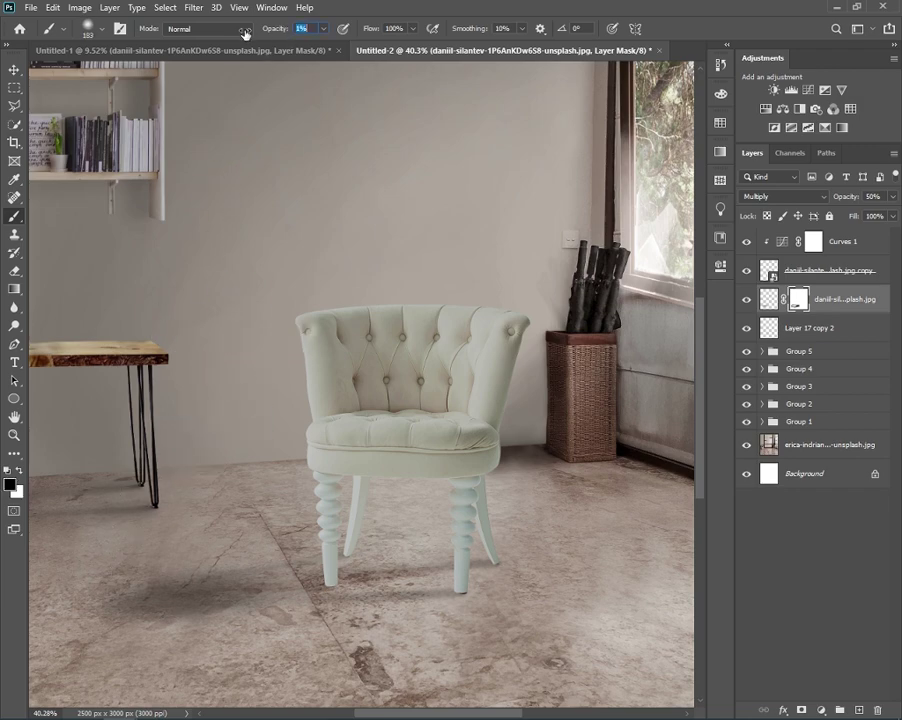
click(244, 32)
text(10)
drag(252, 622, 137, 636)
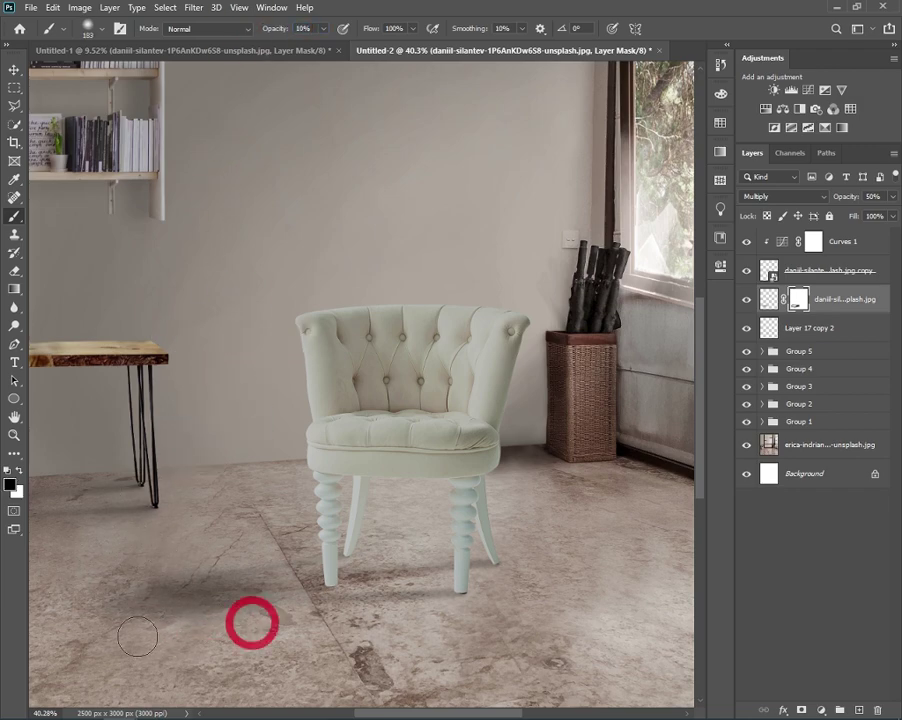
drag(283, 614, 64, 597)
drag(307, 596, 160, 624)
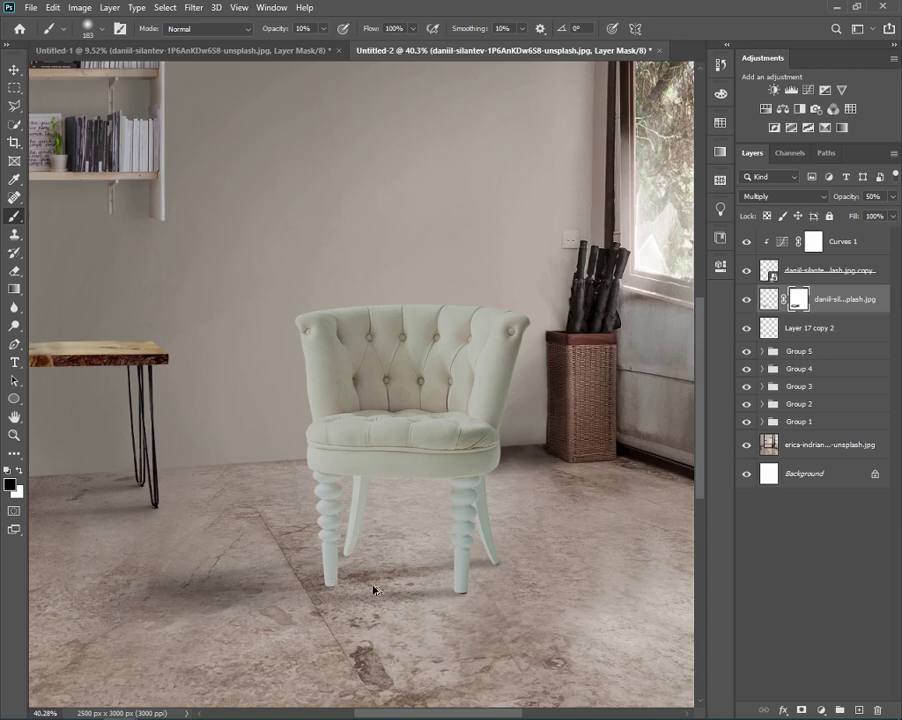
- Fit the whole document in view with Ctrl+0
key(ctrl+minus)
key(ctrl+minus)
key(ctrl+minus)
key(ctrl+plus)
key(ctrl+0)
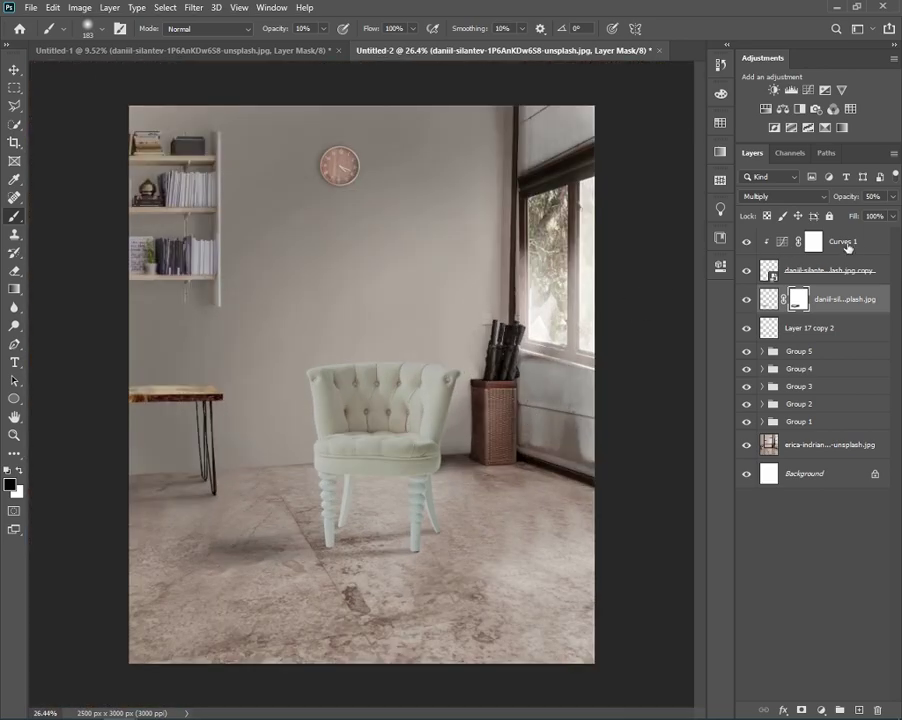
click(847, 247)
- Add Layer 17 clipped above Curves 1 in Multiply mode and drop Curves 1 to about 76% opacity
key(ctrl+shift+alt+n)
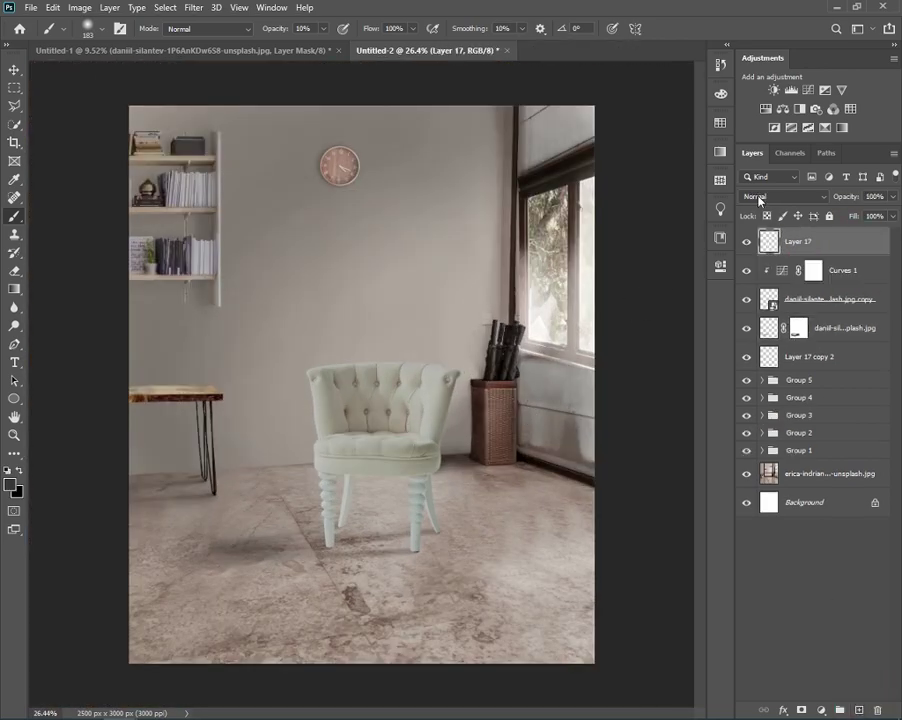
click(759, 199)
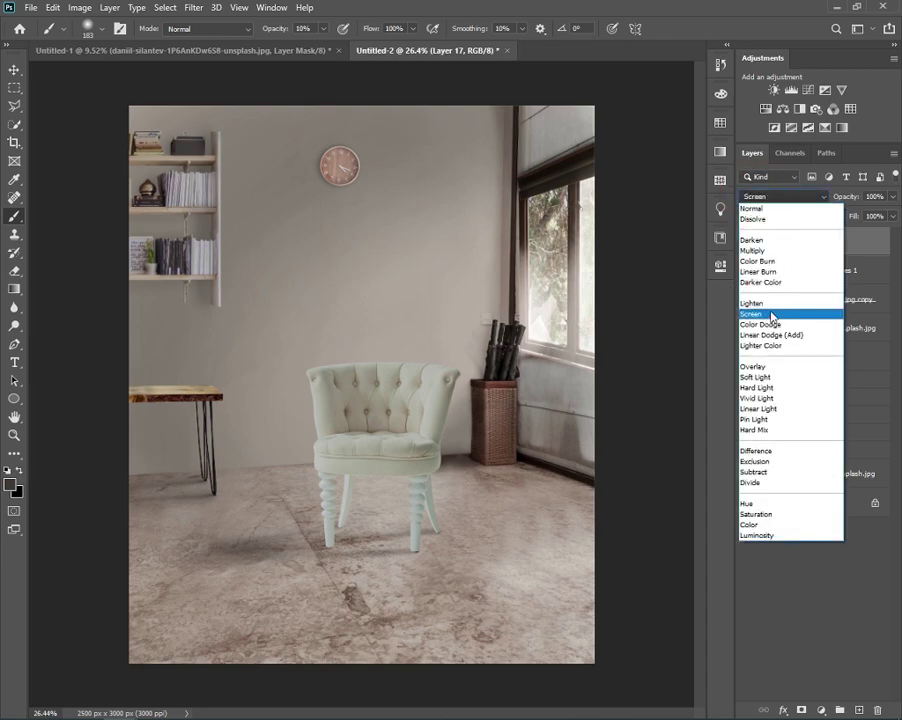
click(758, 251)
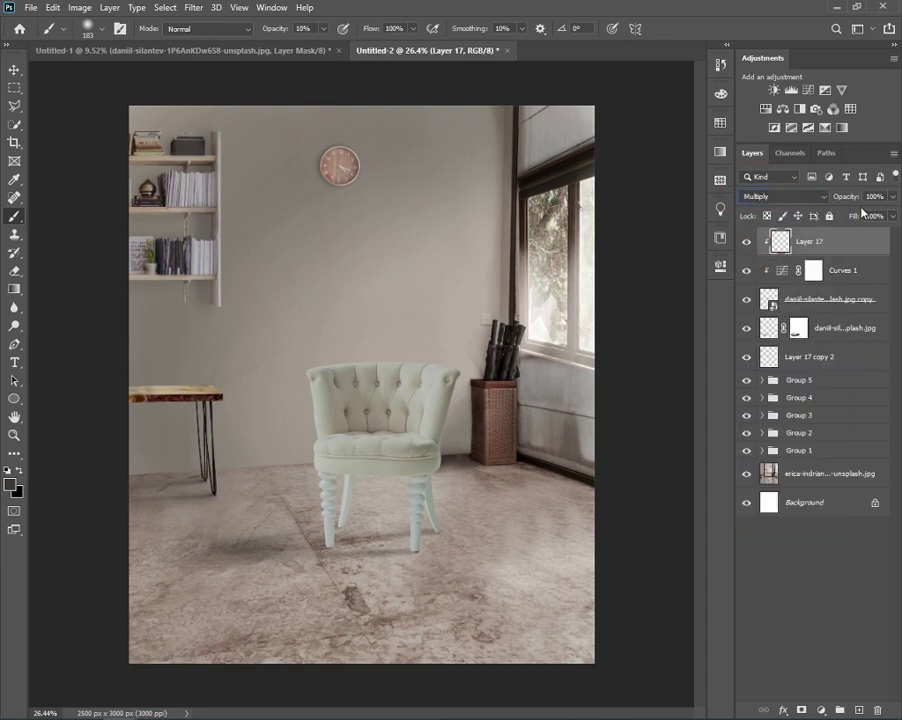
click(843, 270)
drag(892, 197, 874, 220)
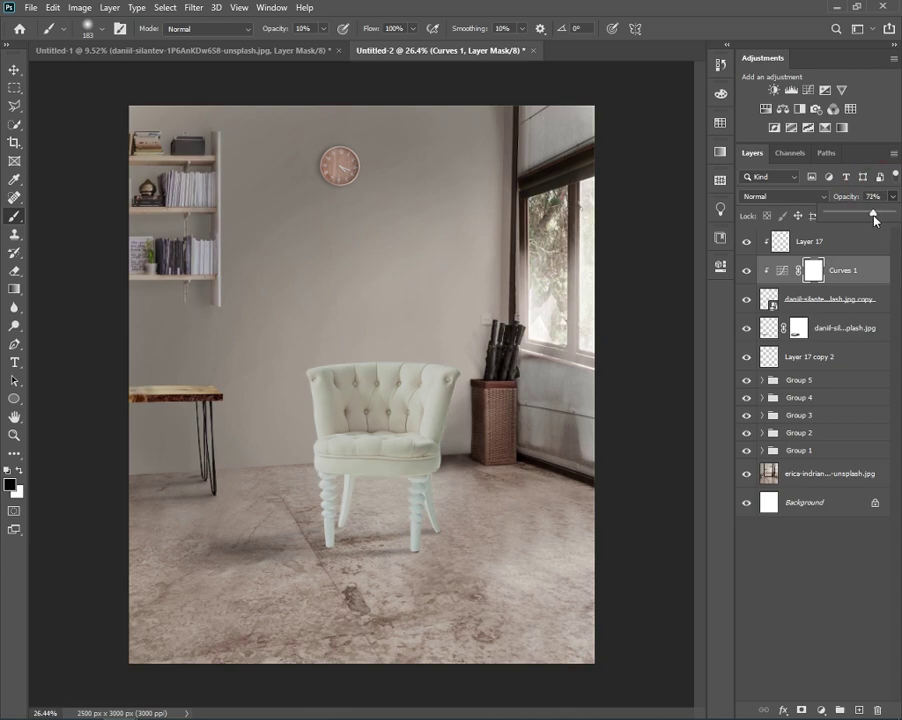
- Sample the chair's colour and darken it as the foreground for shading on Layer 17
scroll(310, 398, up, 5)
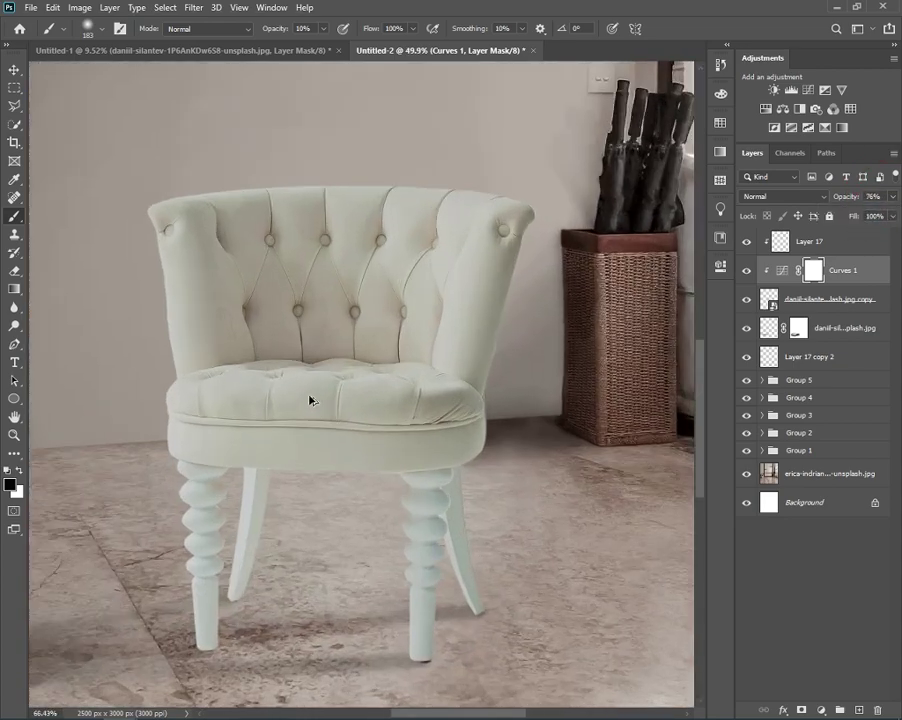
alt+click(558, 432)
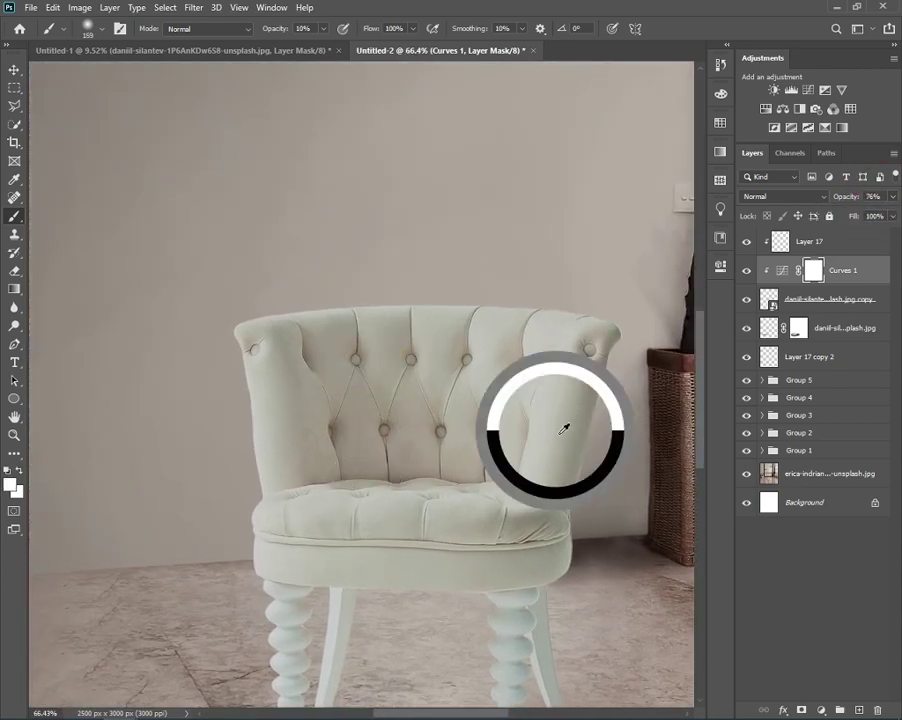
click(779, 241)
alt+click(574, 429)
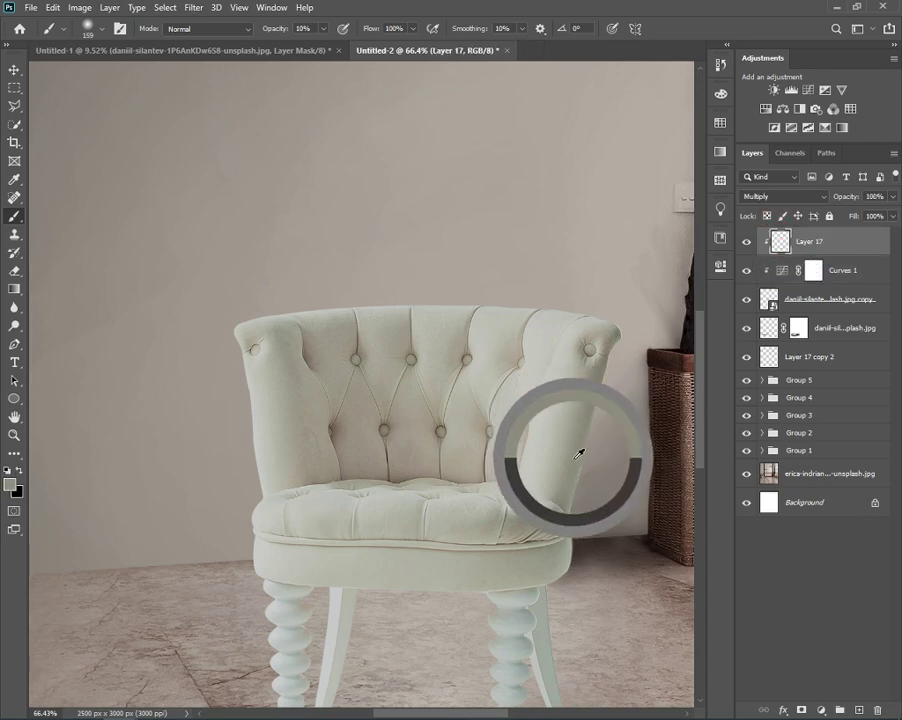
click(571, 474)
key(i)
click(10, 484)
drag(696, 250, 696, 266)
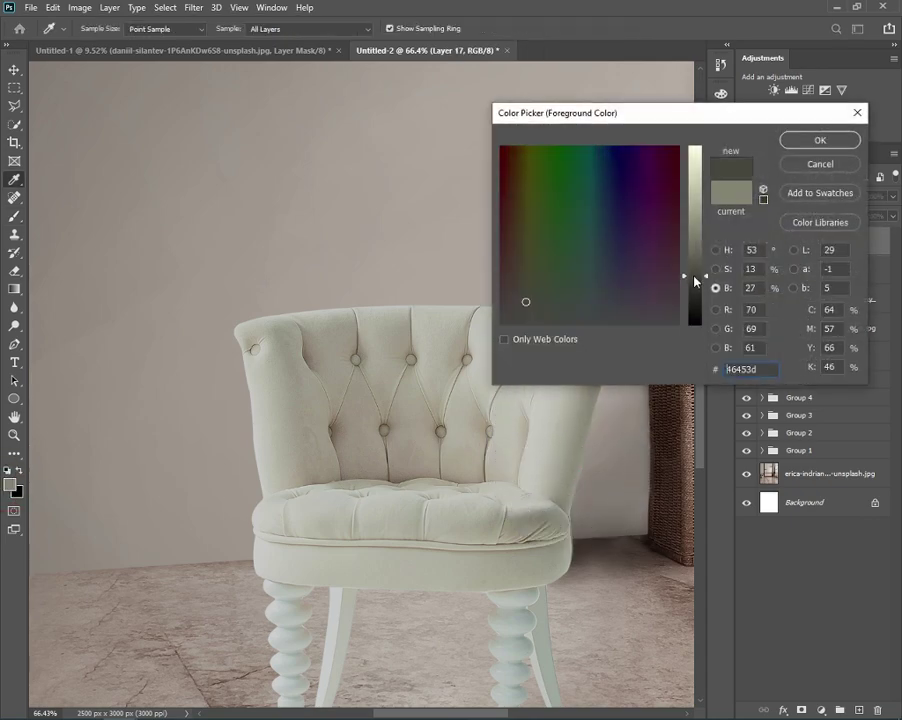
click(820, 140)
key(b)
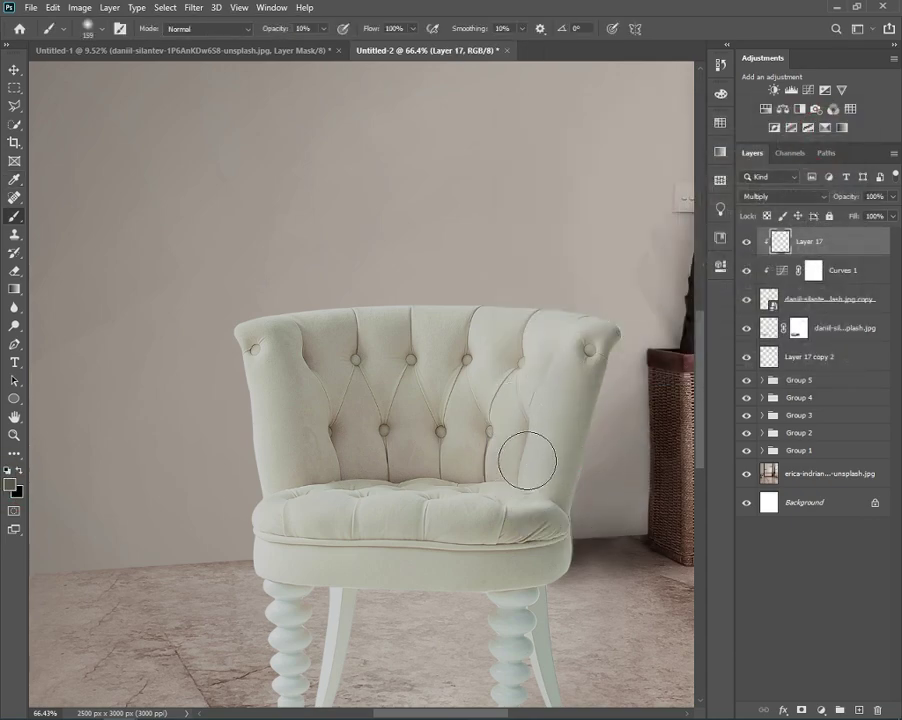
- Set the foreground to dark grey 363736 and shrink the brush
drag(527, 356, 459, 326)
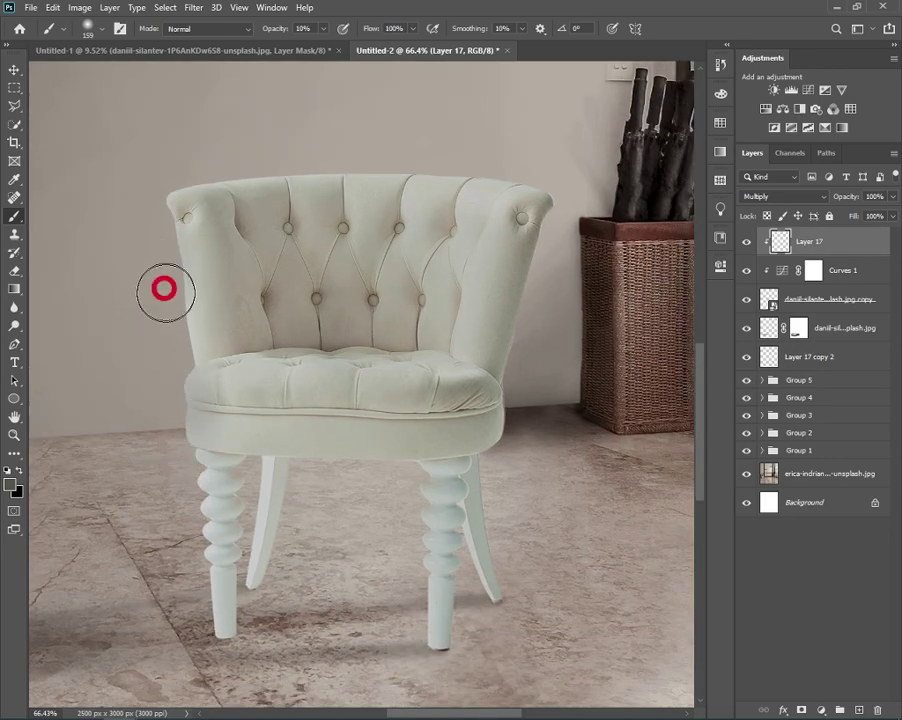
drag(162, 286, 351, 253)
key(bracketleft)
key(bracketleft)
key(bracketleft)
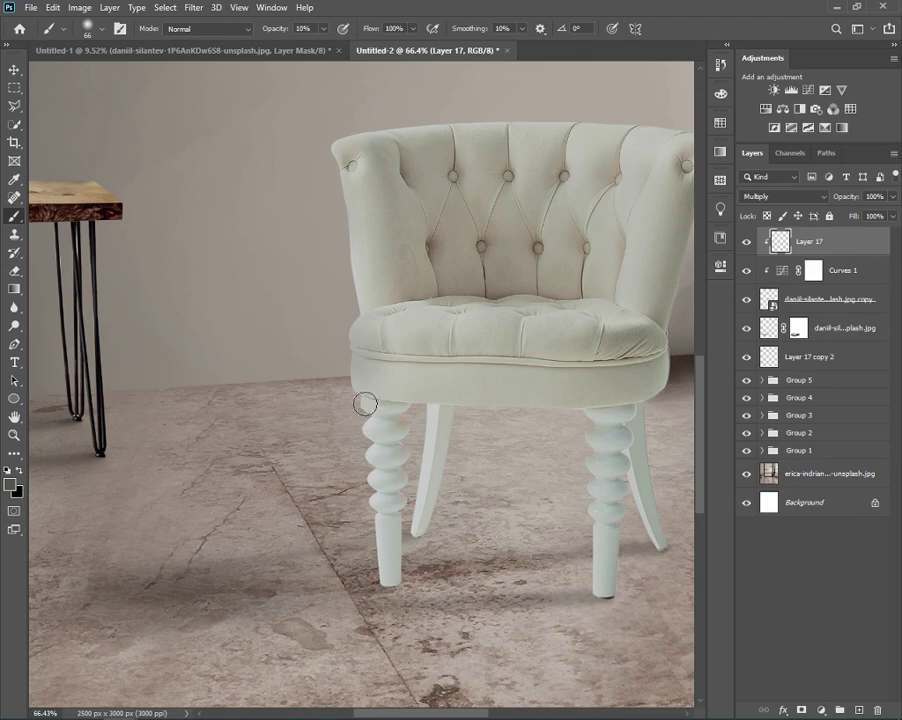
alt+click(377, 395)
key(i)
click(10, 484)
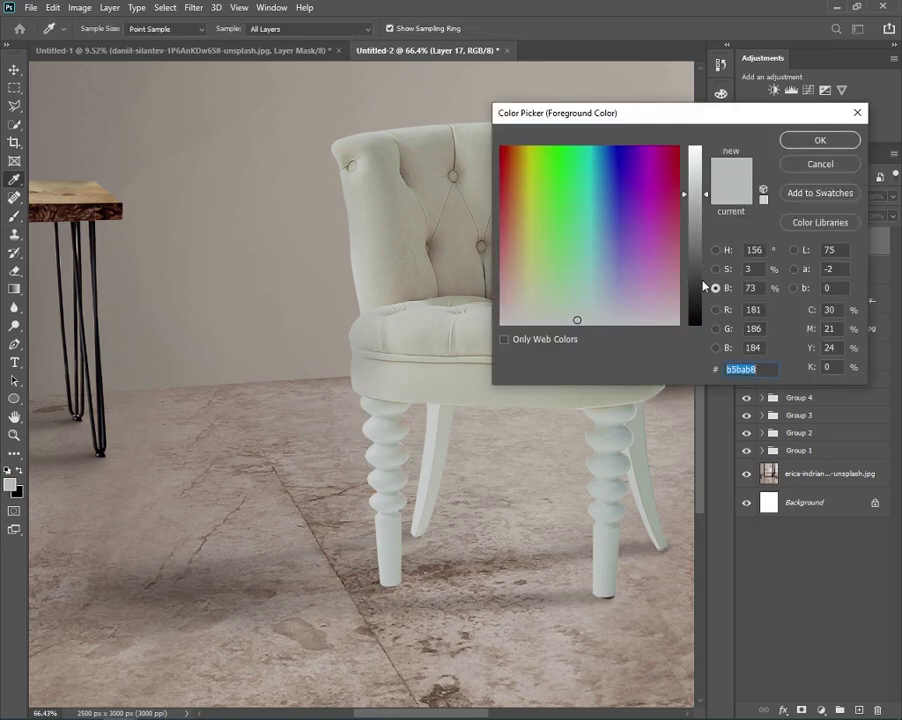
text(363736)
click(820, 141)
key(b)
- Shade the front-left leg and the back leg's top and lower left edge
mouse_move(357, 517)
mouse_down()
mouse_move(372, 475)
mouse_move(370, 598)
mouse_up()
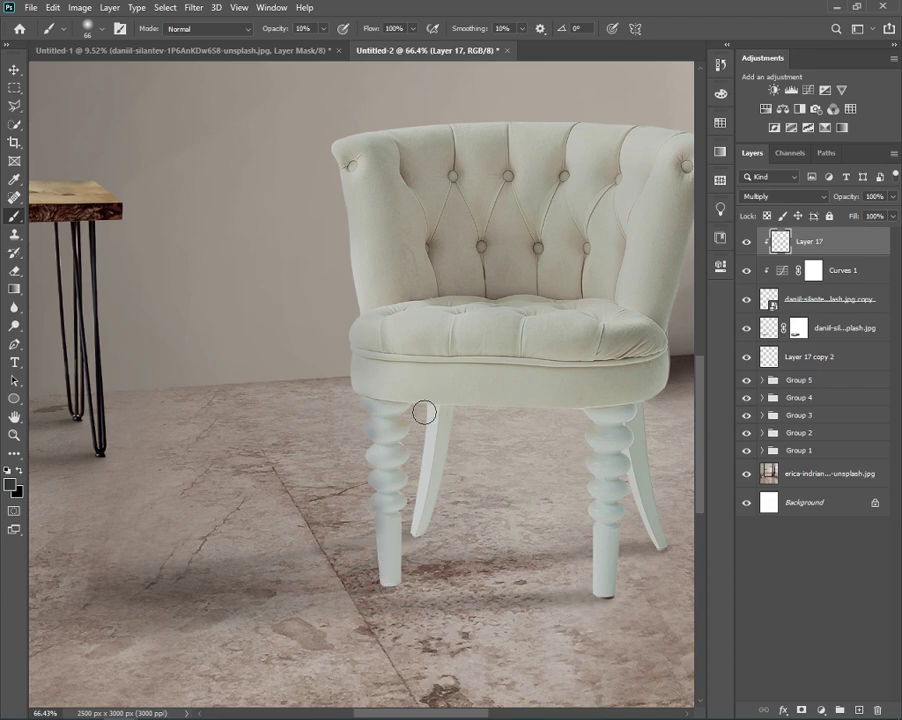
scroll(402, 520, up, 5)
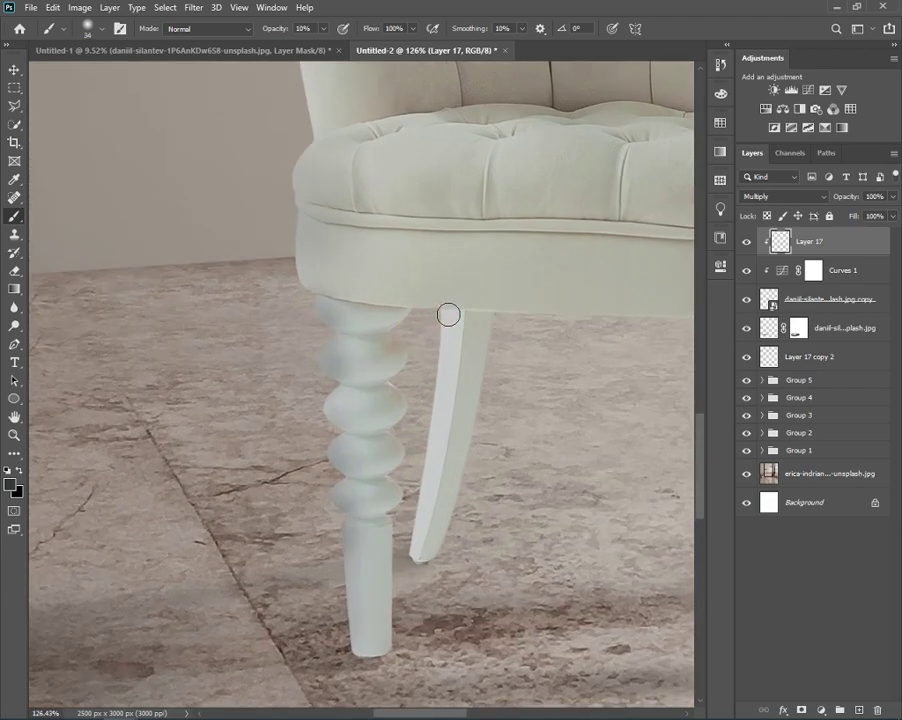
drag(448, 315, 447, 370)
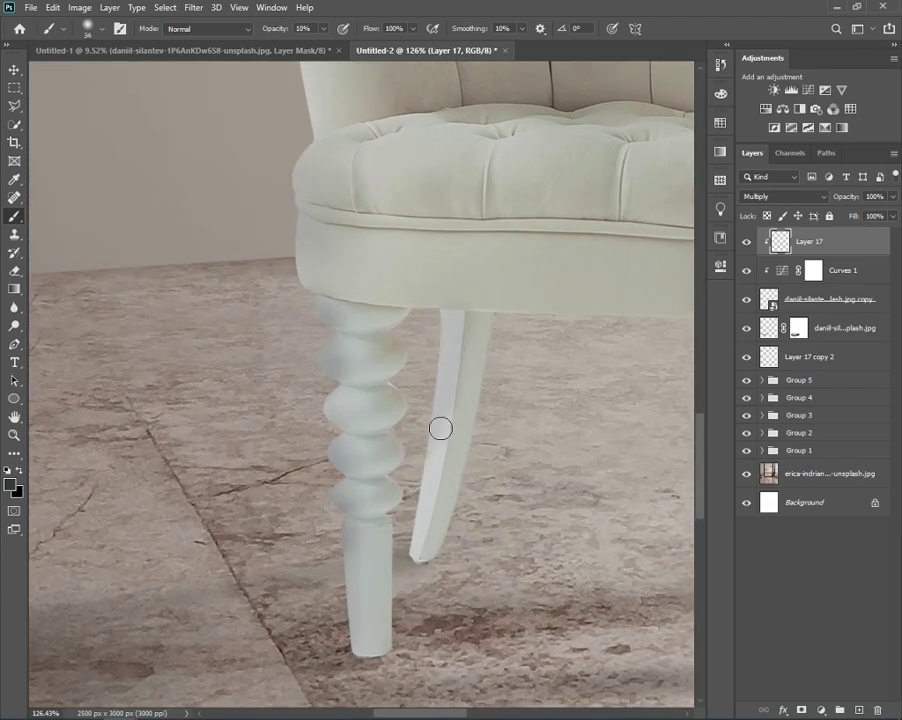
drag(440, 428, 416, 535)
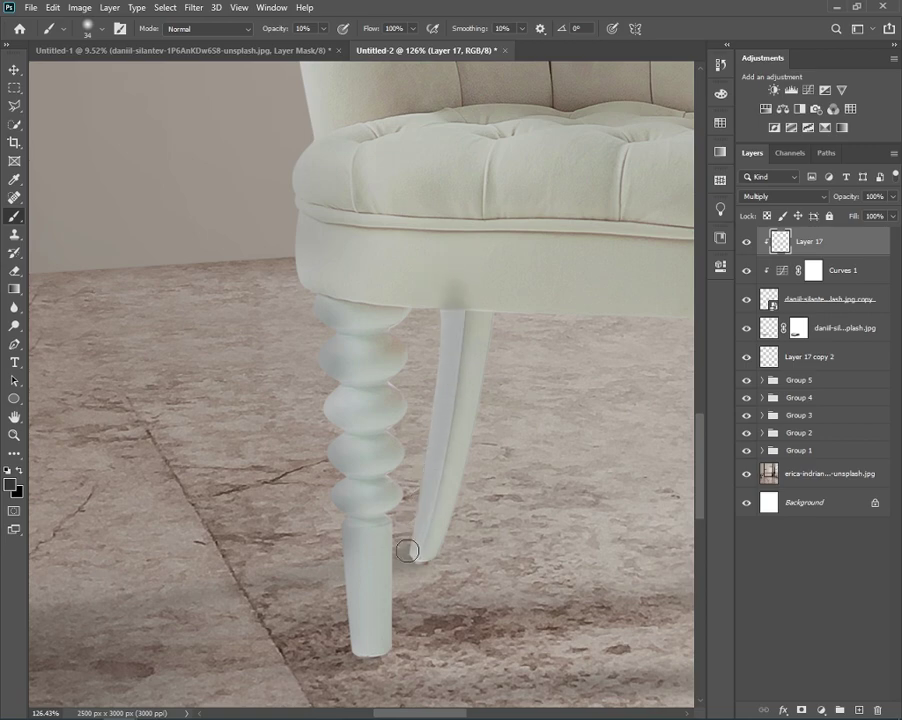
- Lighten the shading near the back leg's top with a 50 px eraser and compare the result
key(e)
alt+right_click(497, 271)
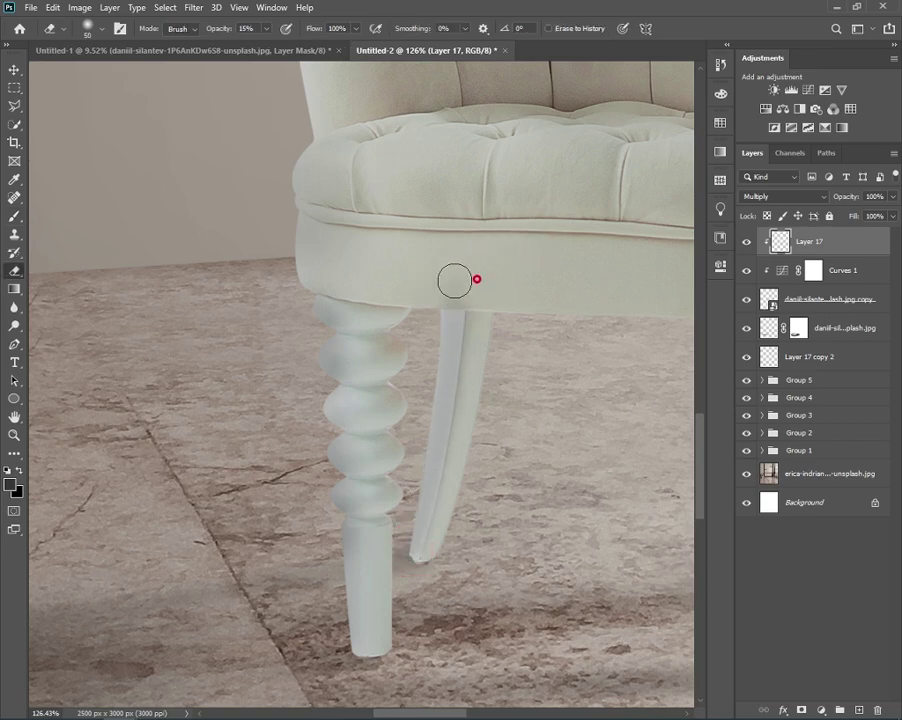
drag(487, 291, 475, 392)
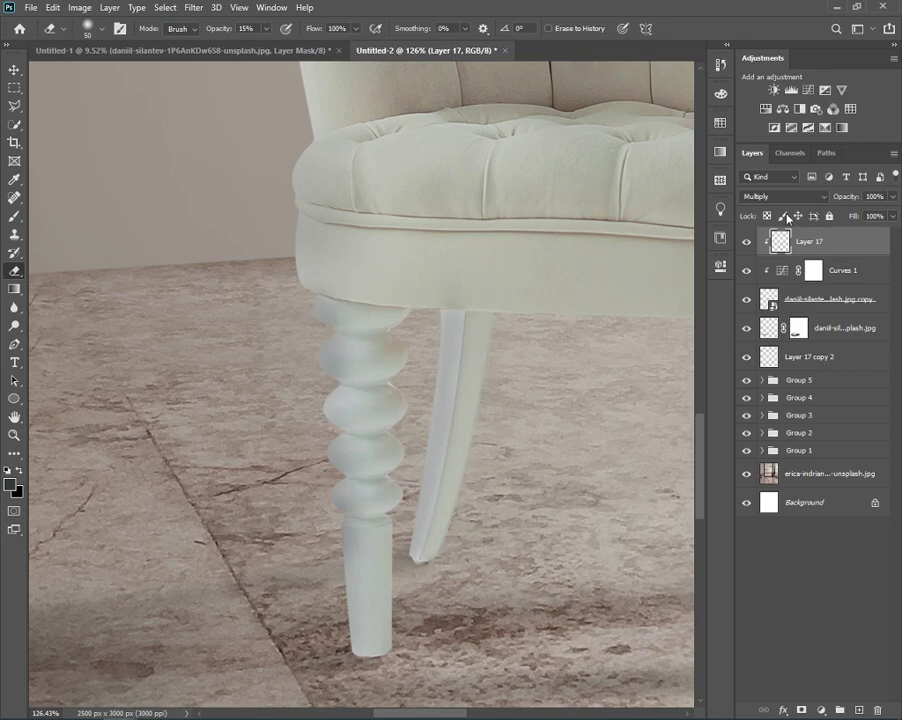
click(745, 242)
scroll(548, 330, down, 3)
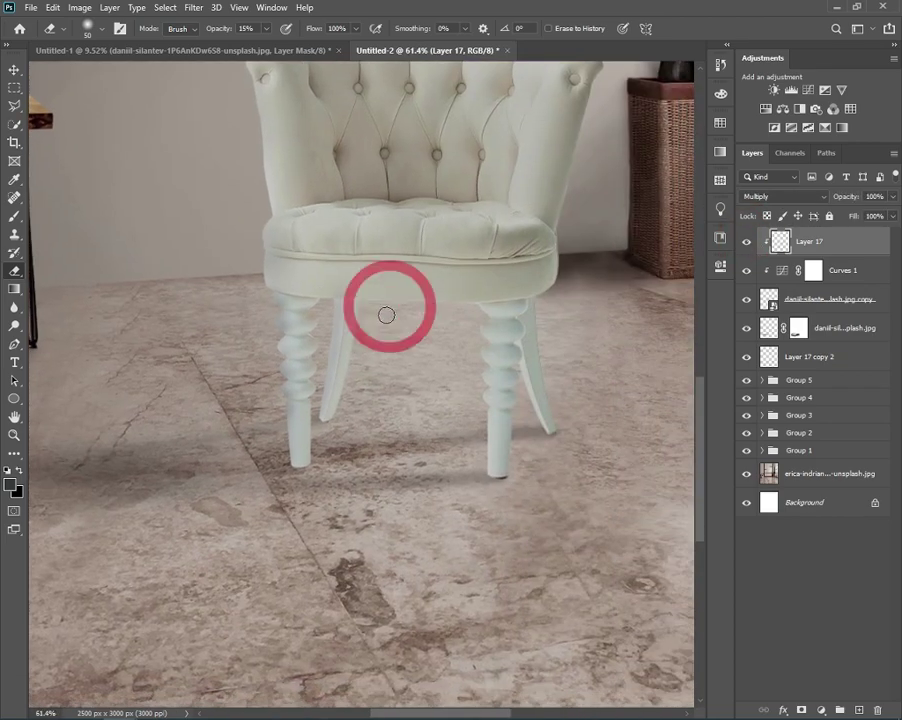
- Darken the shadow around the right front leg with a soft 106 px brush
key(b)
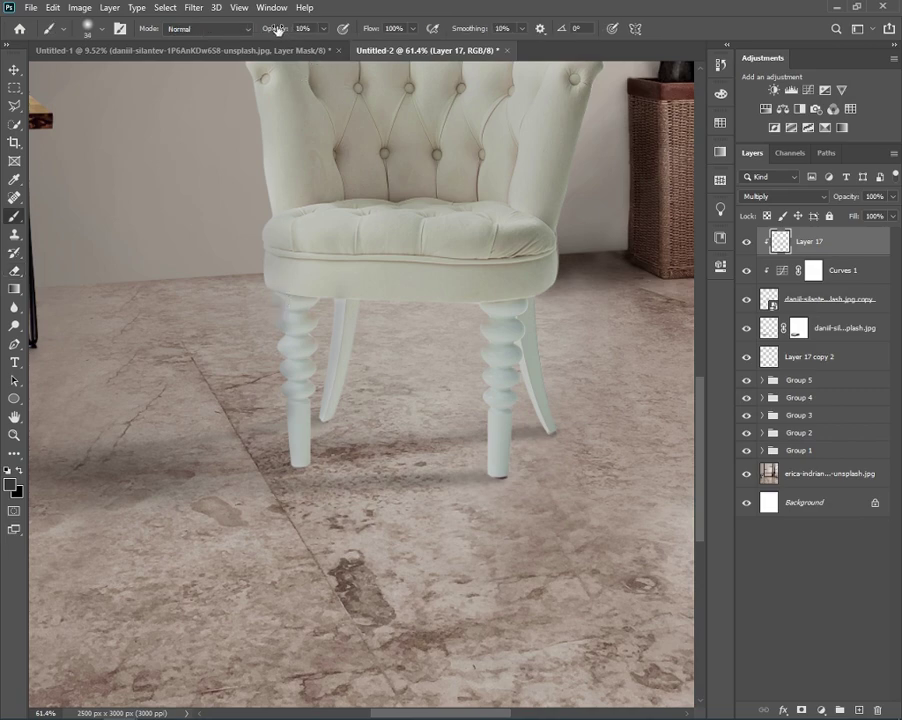
drag(292, 518, 340, 518)
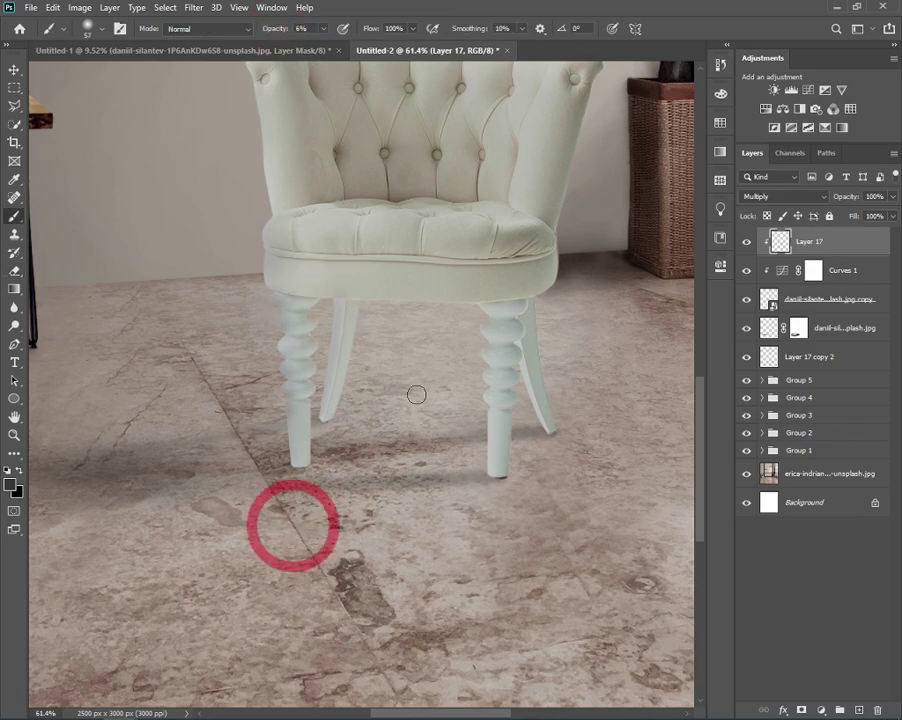
drag(466, 422, 470, 500)
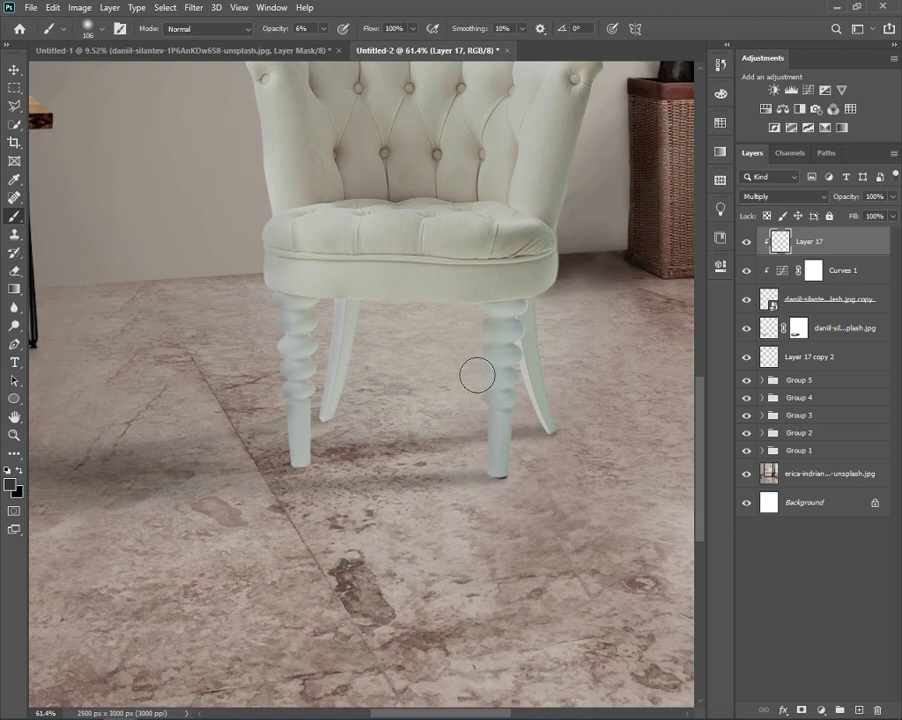
drag(479, 319, 523, 303)
click(822, 276)
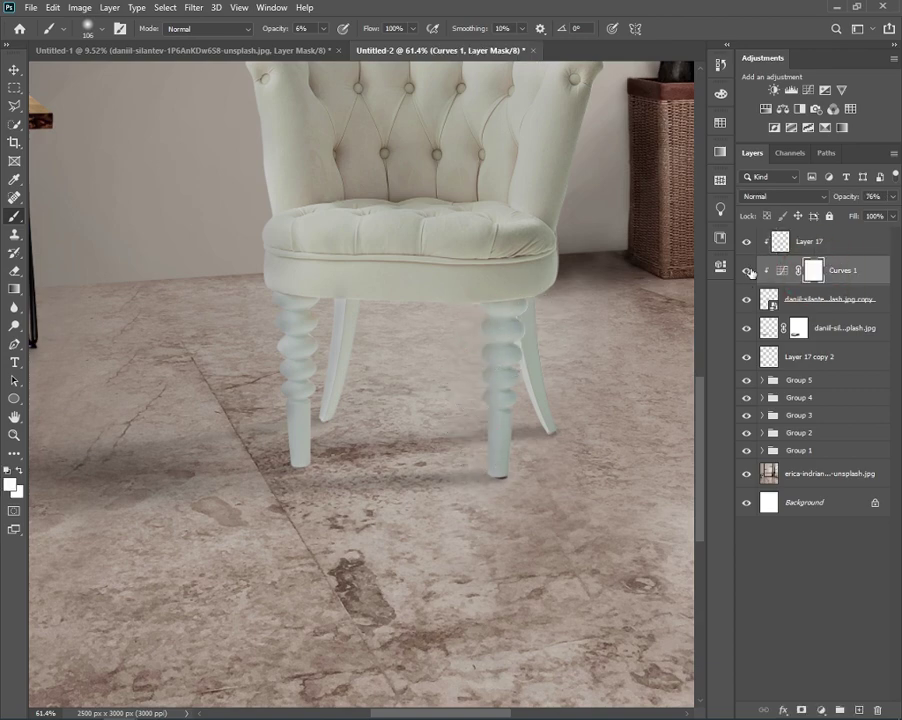
- Set the foreground to black and mask Curves 1 along the right chair legs
click(10, 486)
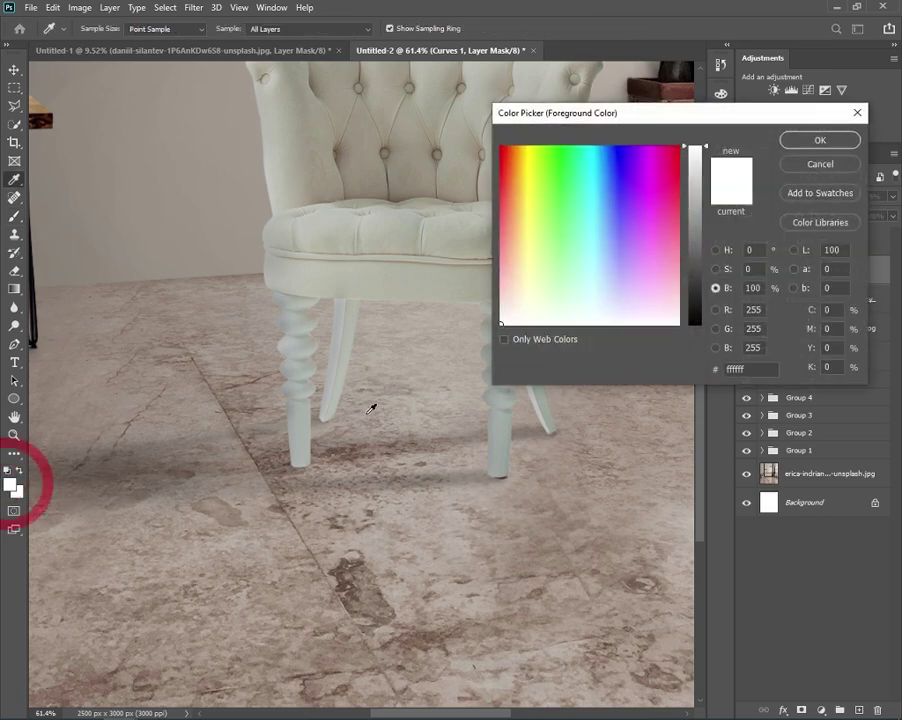
drag(700, 290, 700, 322)
key(Return)
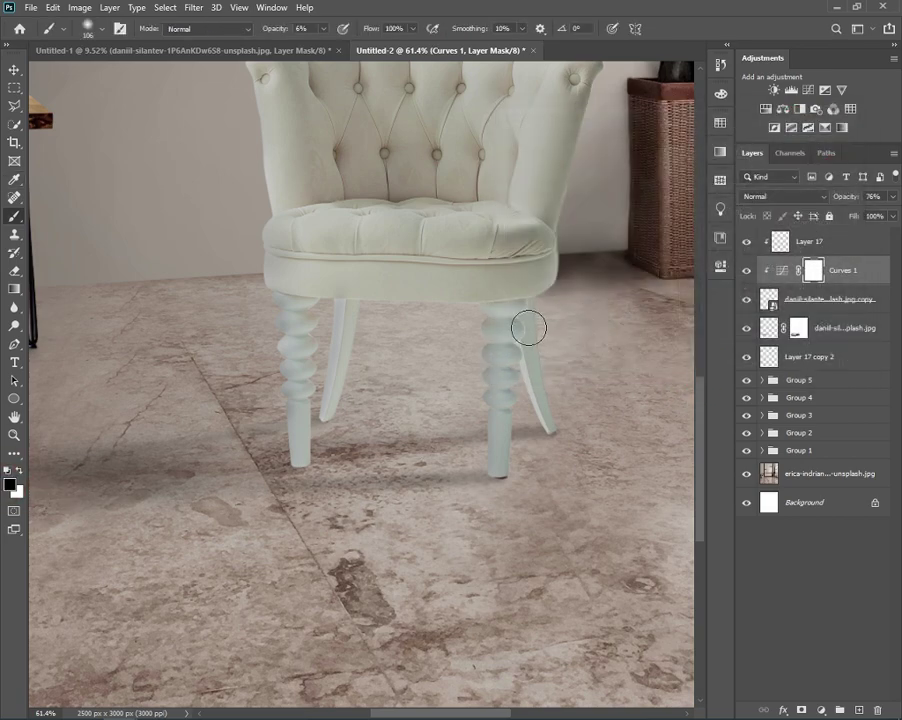
drag(525, 441, 527, 326)
drag(518, 443, 533, 333)
- Compare Curves 1, then mask it down the back leg at 22% brush opacity
click(745, 272)
click(745, 272)
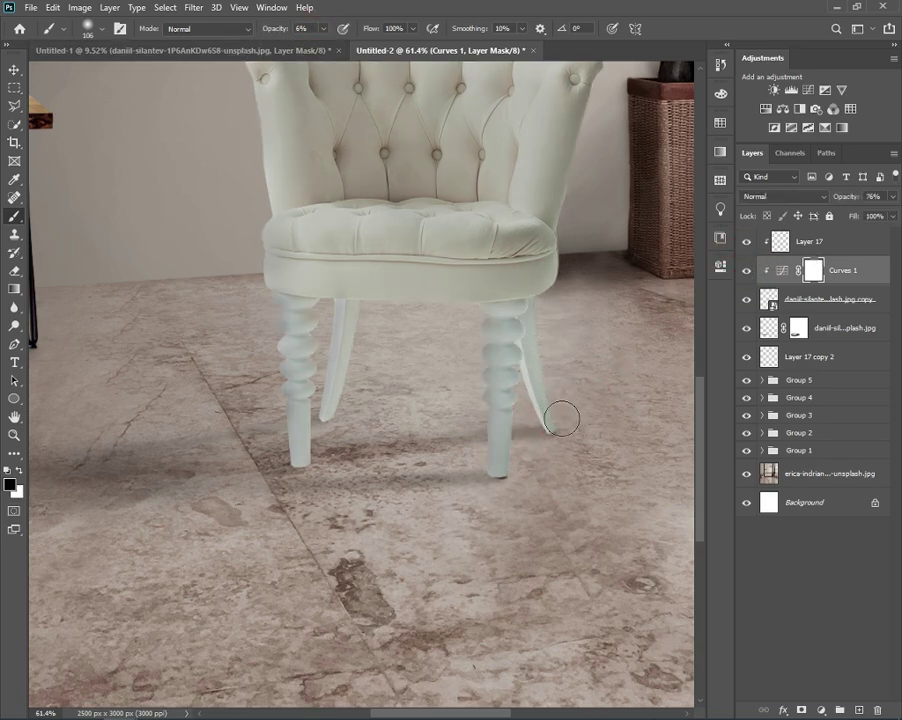
drag(276, 28, 292, 28)
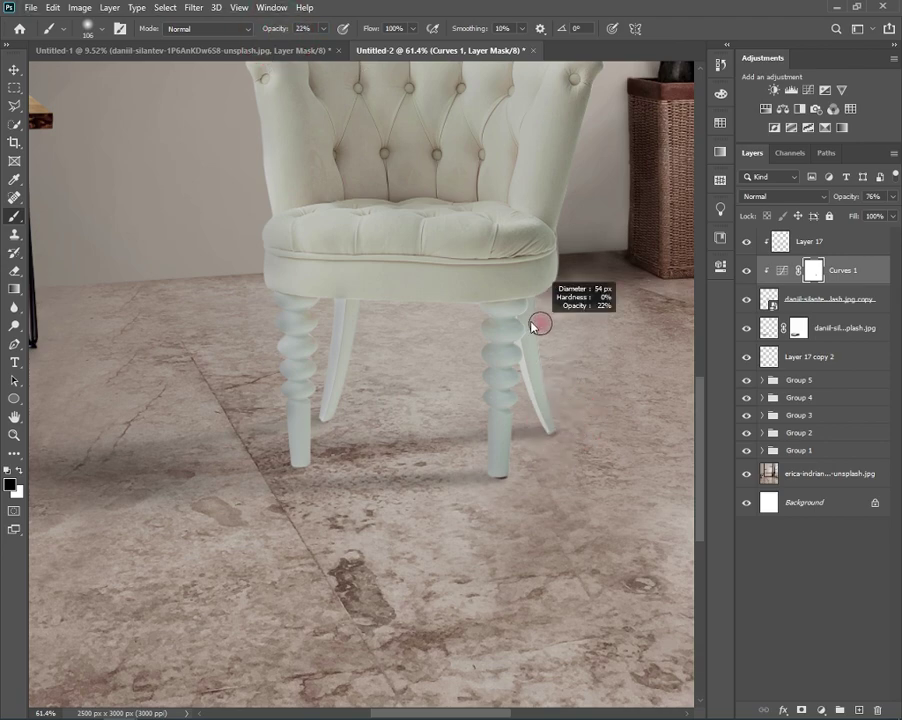
drag(528, 314, 548, 423)
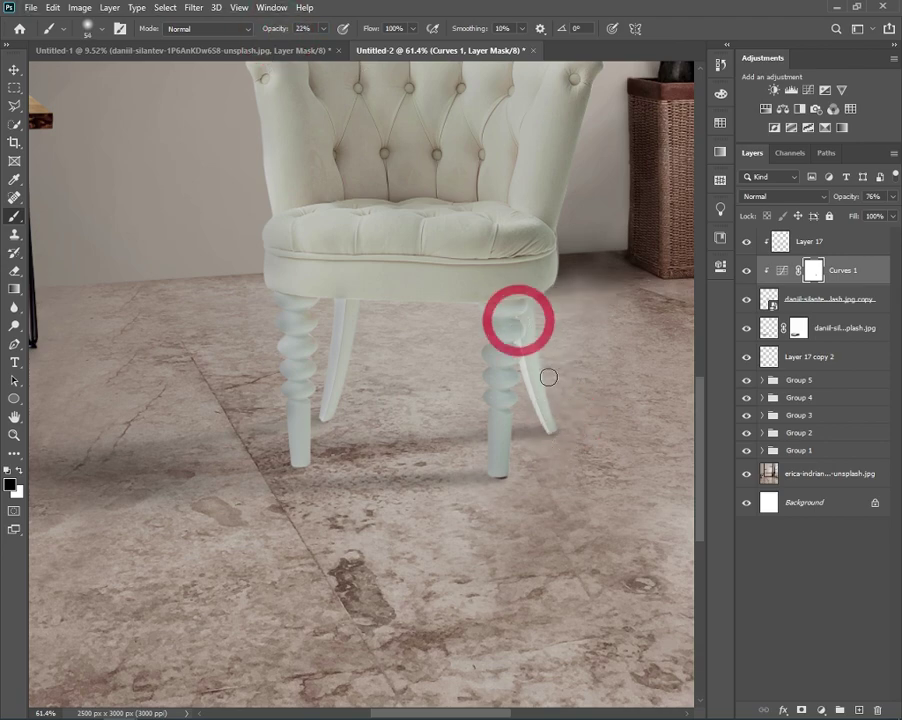
drag(533, 295, 536, 317)
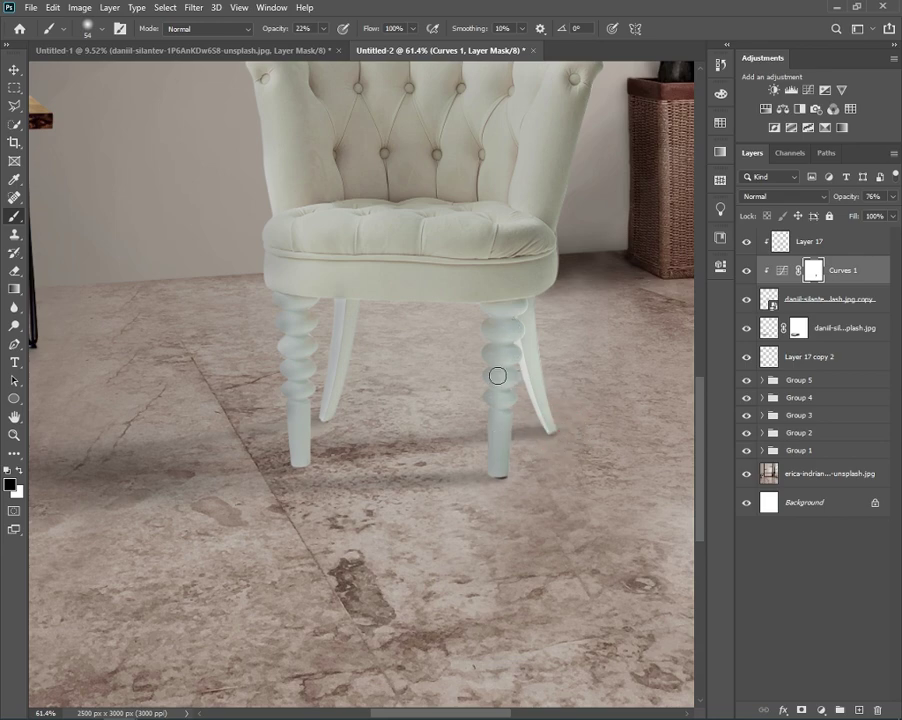
- Enlarge the brush to 129 px and mask Curves 1 along the seat edge
right_click(533, 370)
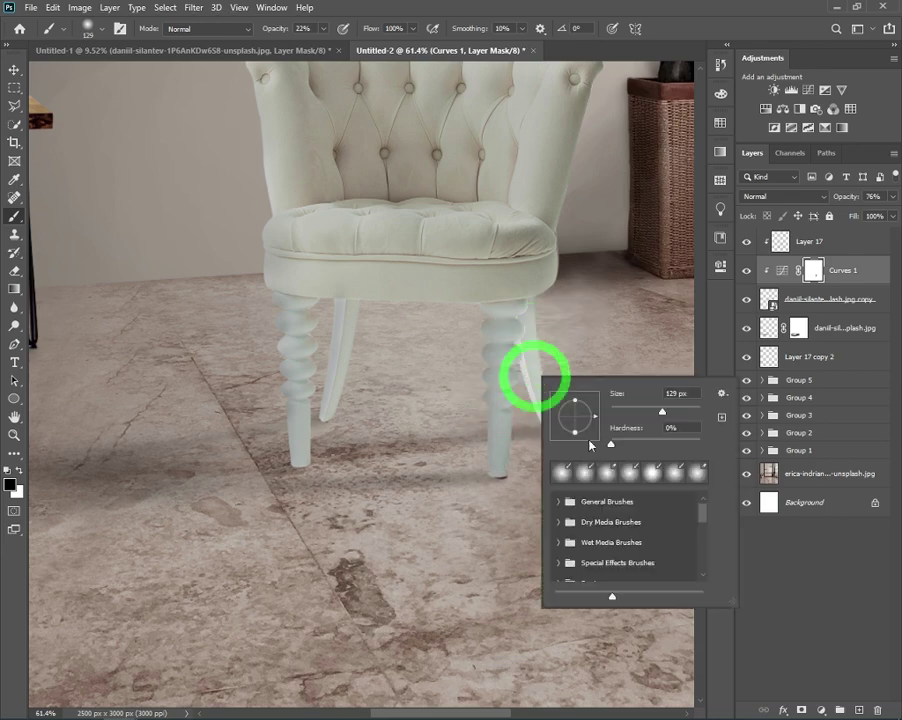
key(Return)
scroll(535, 400, up, 3)
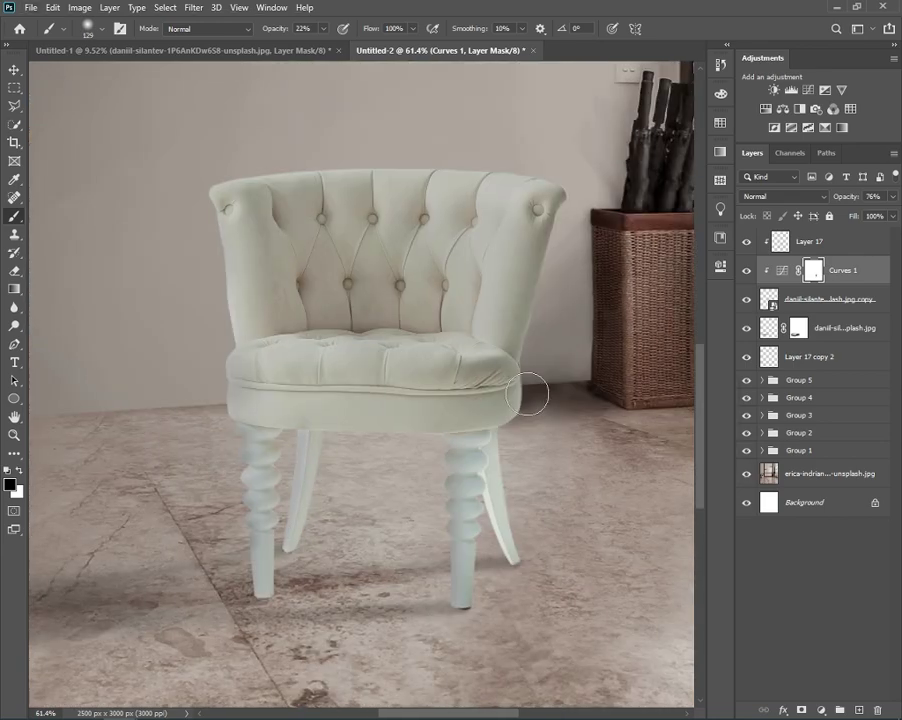
drag(524, 384, 475, 407)
click(471, 392)
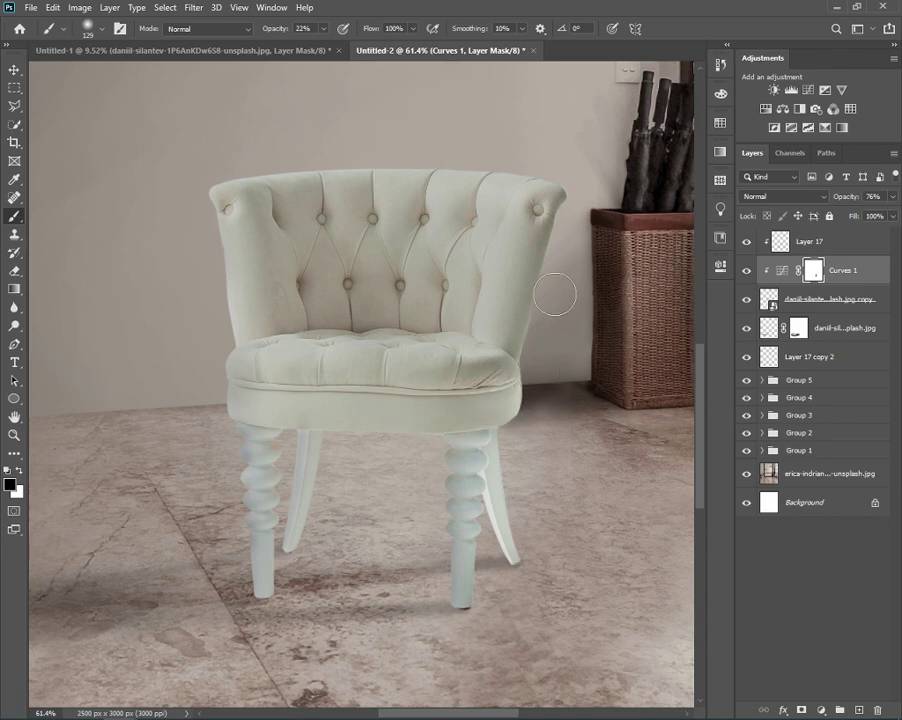
drag(592, 156, 578, 212)
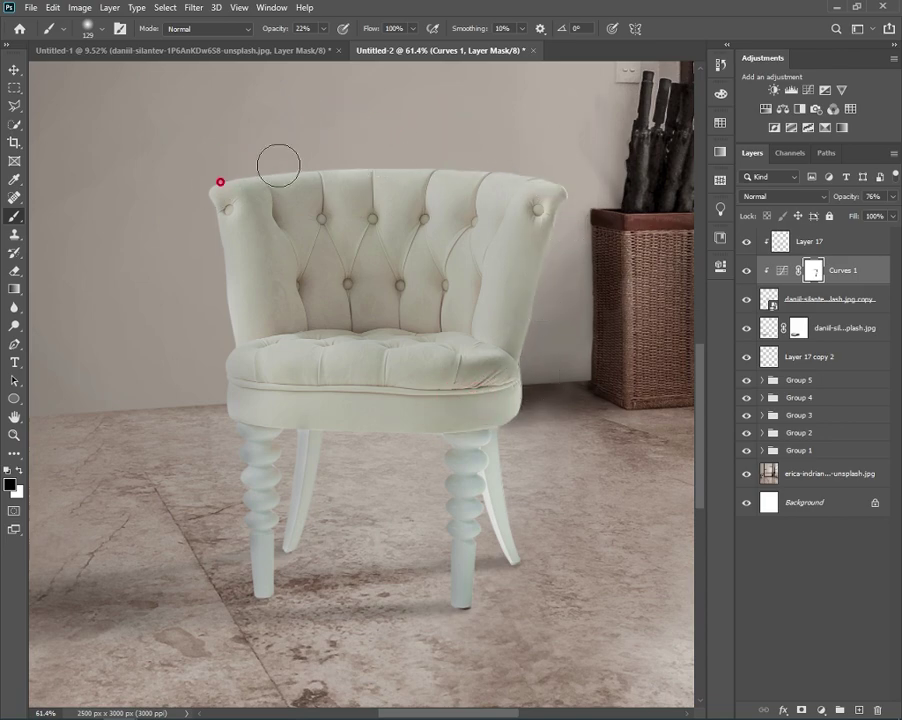
- Dab the Curves 1 mask along the back leg's inner edge
scroll(362, 272, down, 2)
scroll(362, 272, down, 3)
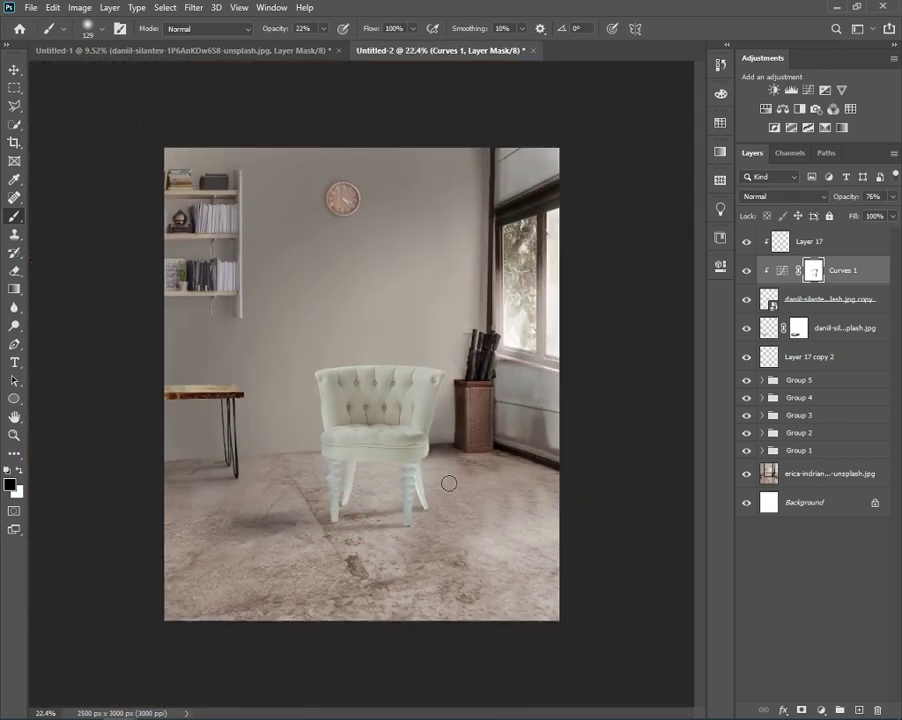
scroll(416, 501, up, 10)
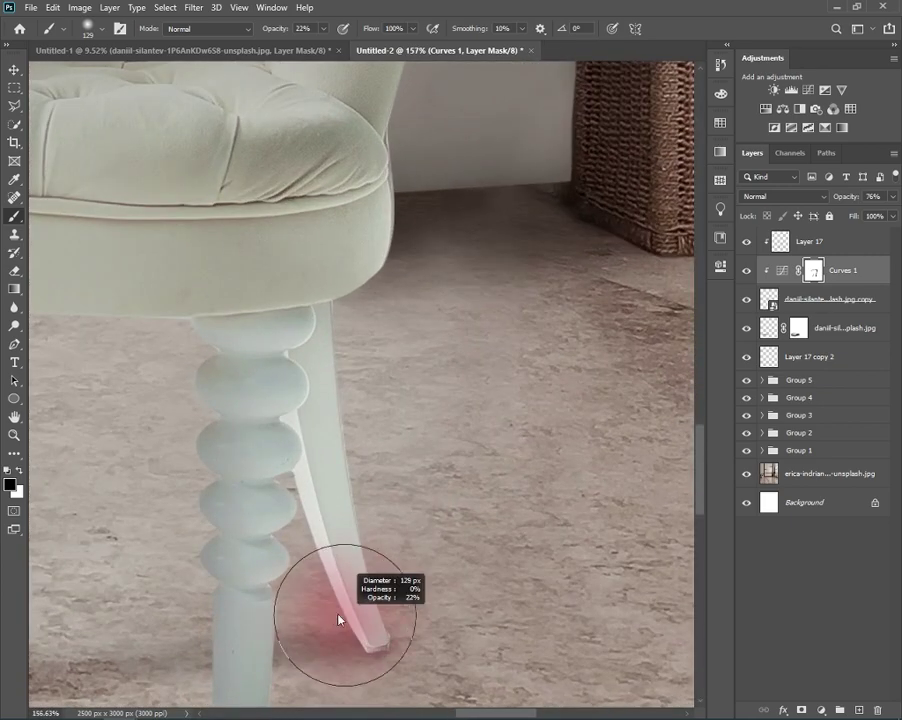
click(312, 558)
click(298, 456)
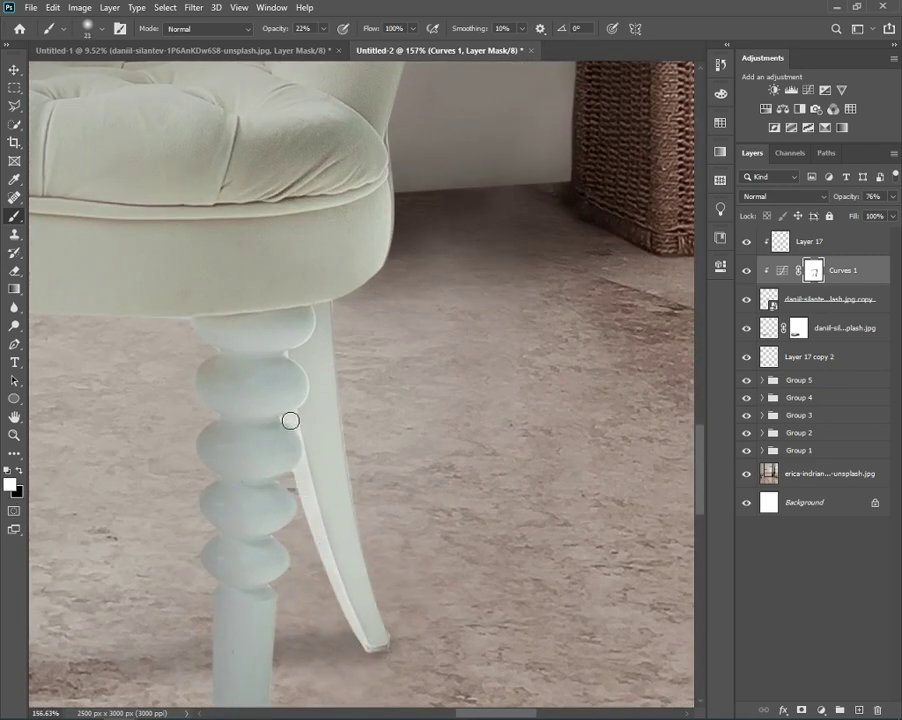
drag(312, 525, 362, 649)
scroll(420, 580, down, 3)
scroll(470, 495, down, 3)
scroll(490, 470, down, 3)
scroll(407, 418, down, 1)
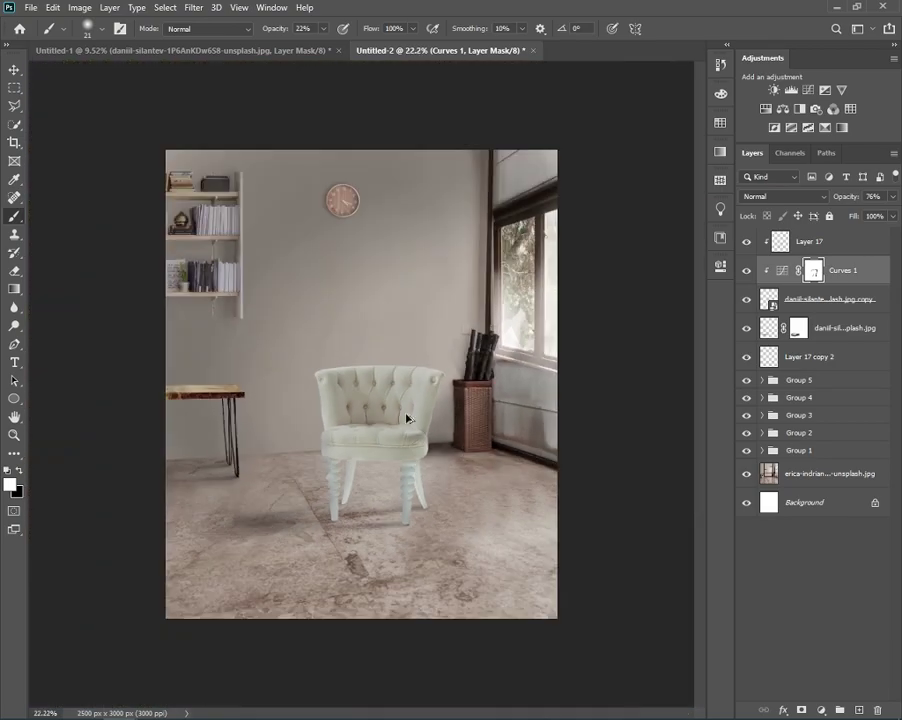
scroll(518, 417, up, 3)
scroll(524, 258, up, 2)
scroll(520, 430, down, 2)
scroll(519, 443, down, 3)
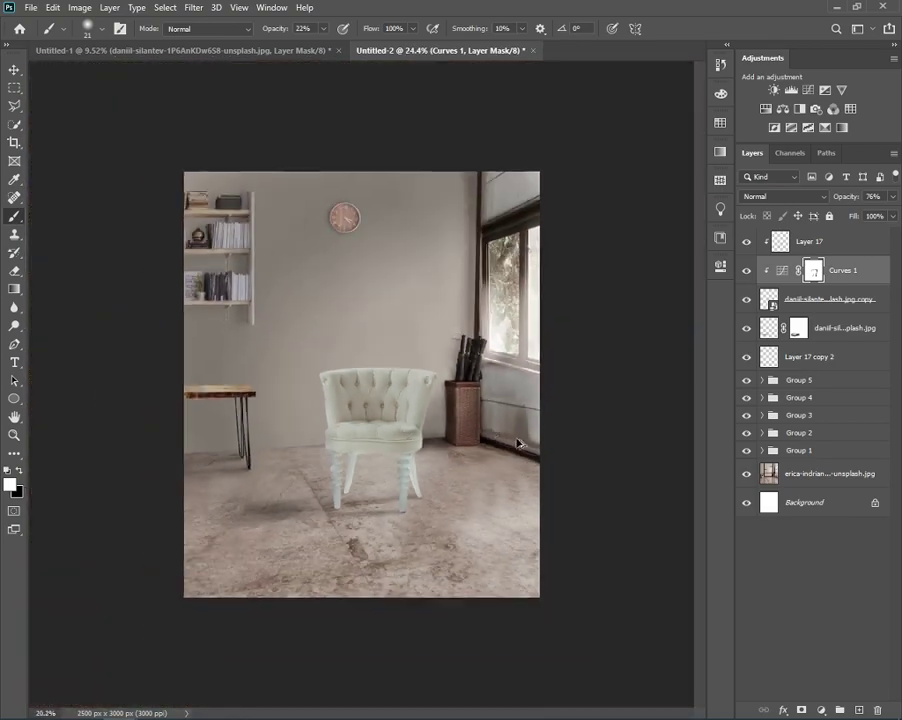
scroll(518, 443, down, 1)
scroll(362, 519, up, 1)
scroll(378, 412, up, 1)
scroll(419, 369, up, 3)
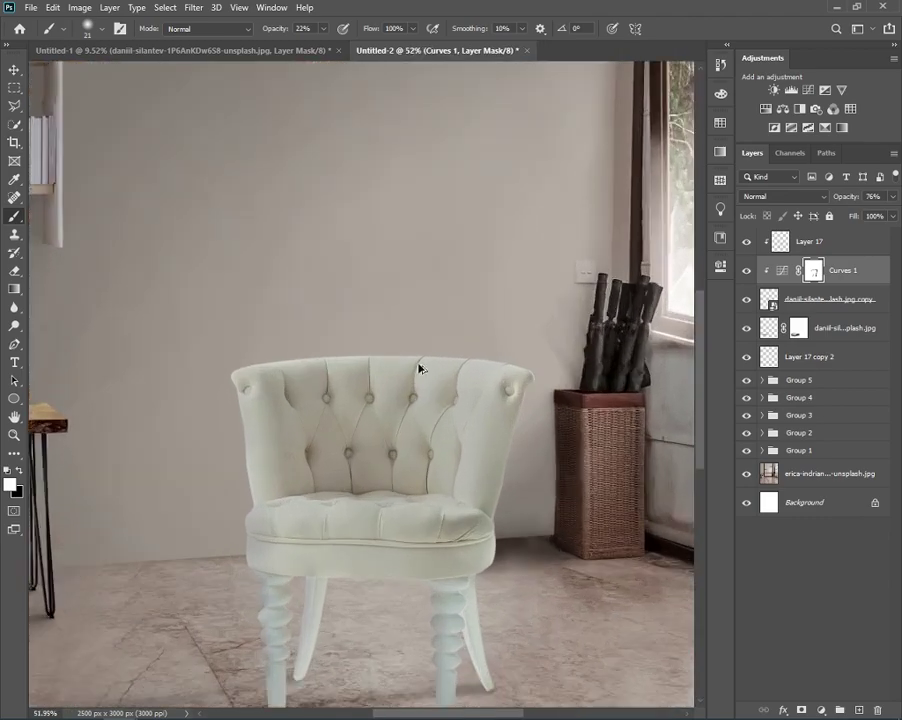
scroll(465, 475, down, 2)
scroll(506, 460, down, 1)
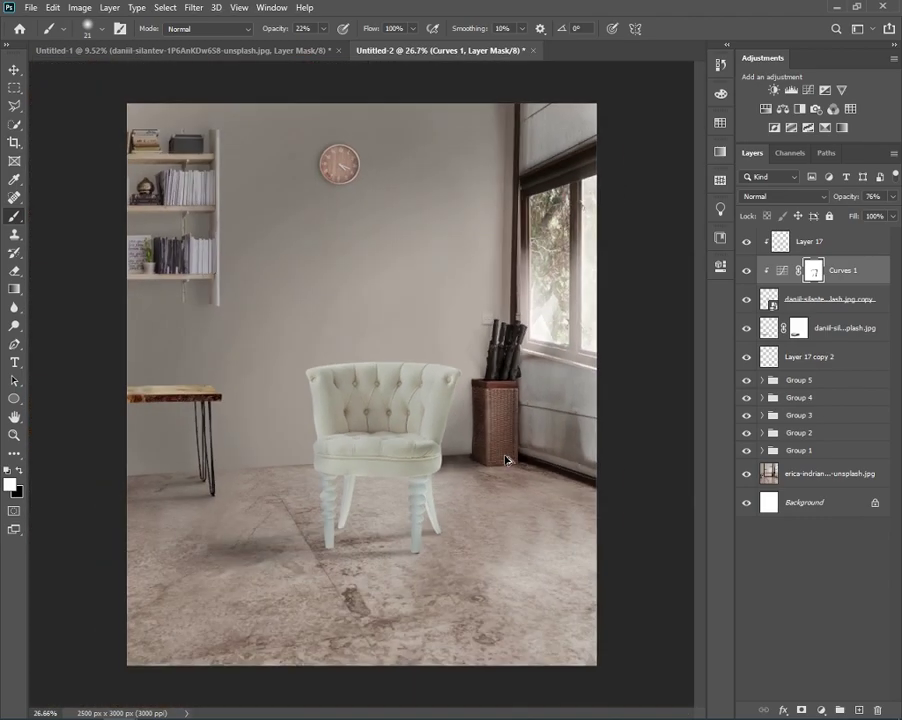
- Compare Layer 17's visibility, then add new Layer 18 above Layer 17 copy 2
click(749, 241)
scroll(376, 543, up, 3)
scroll(416, 565, up, 1)
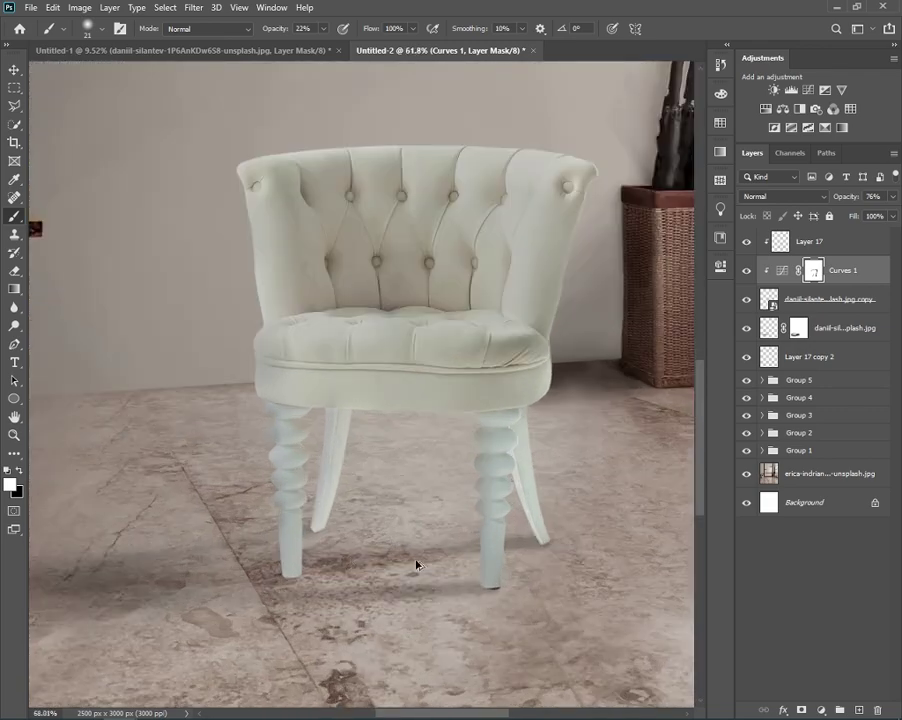
scroll(416, 565, up, 2)
scroll(548, 565, up, 2)
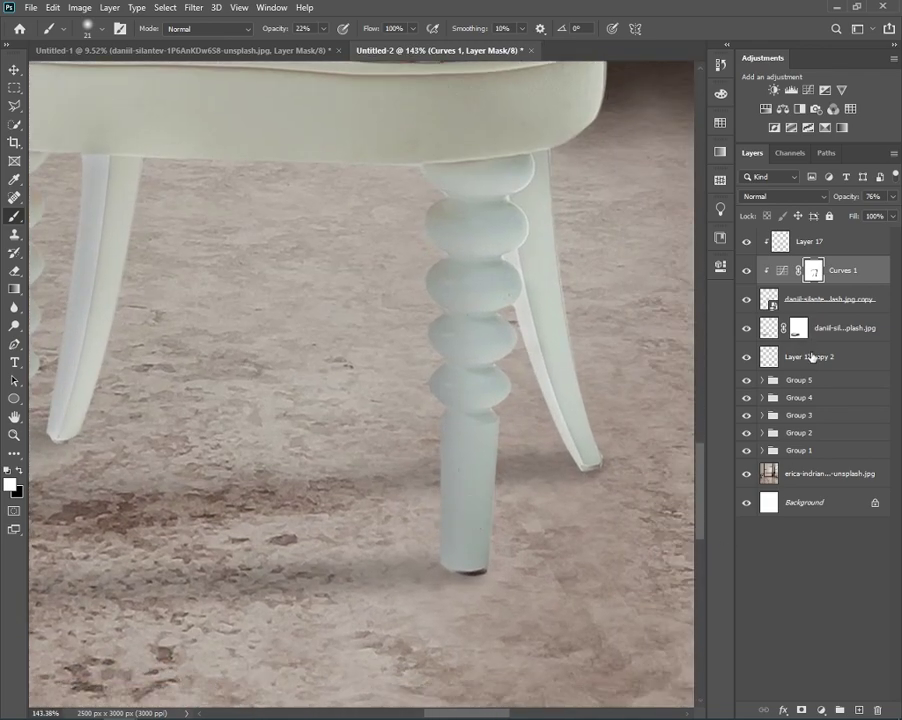
click(812, 357)
click(857, 708)
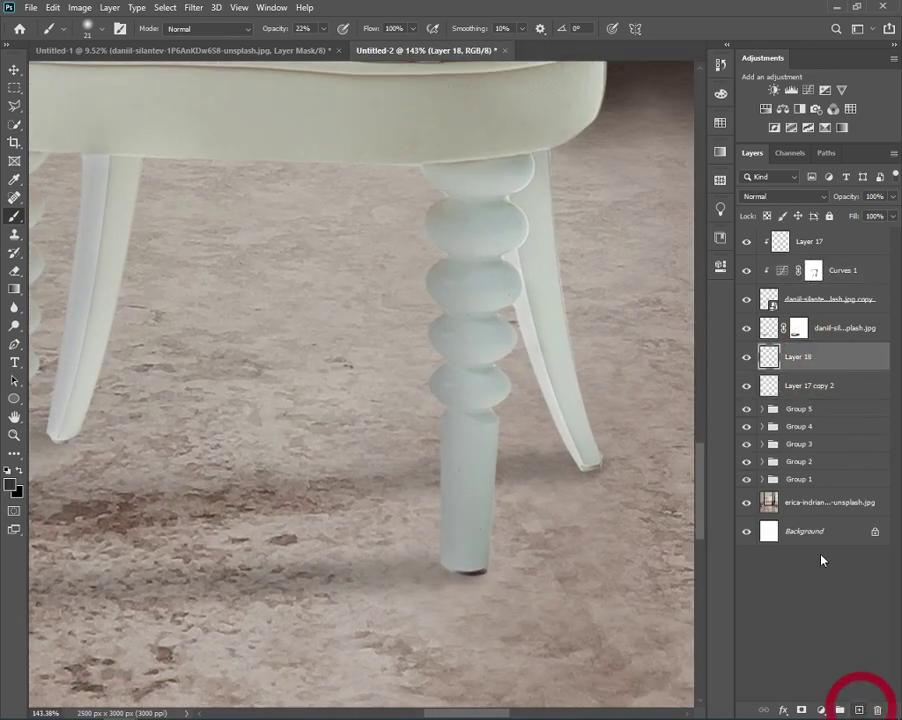
- Set Layer 18 to Multiply blending and sample the floor colour
click(770, 196)
click(755, 251)
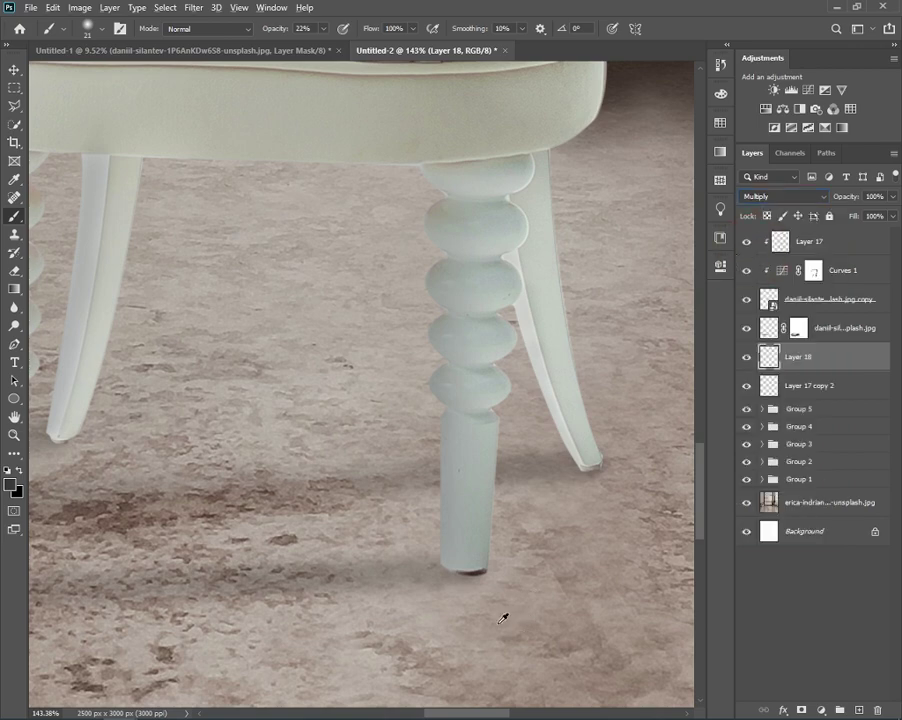
key(i)
click(468, 596)
- Darken the sampled floor colour to #4b4640 for brush painting
click(10, 484)
drag(700, 197, 700, 278)
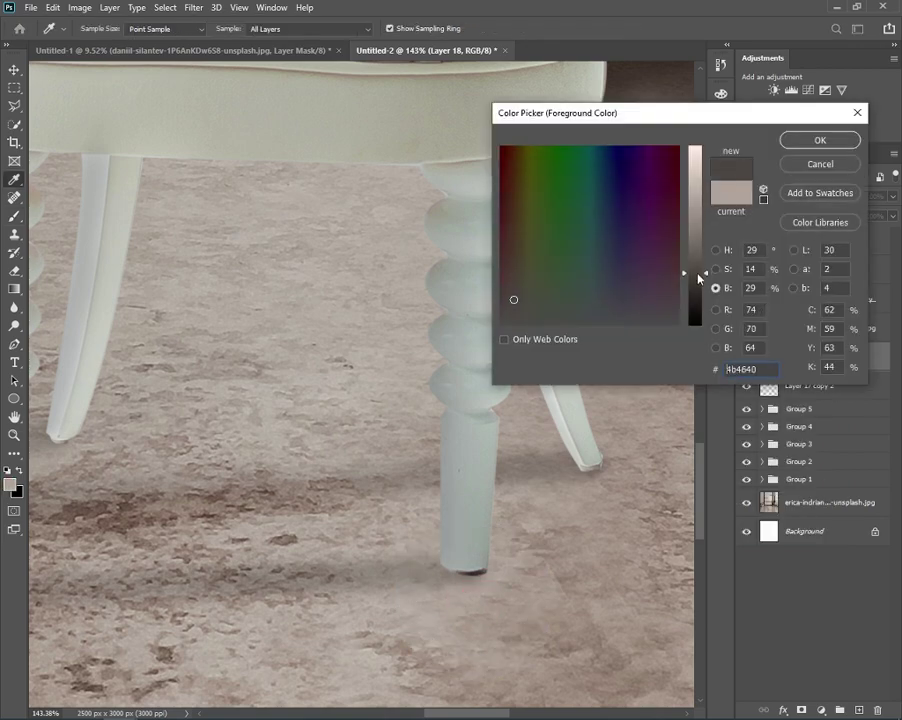
click(818, 140)
key(b)
scroll(375, 488, up, 3)
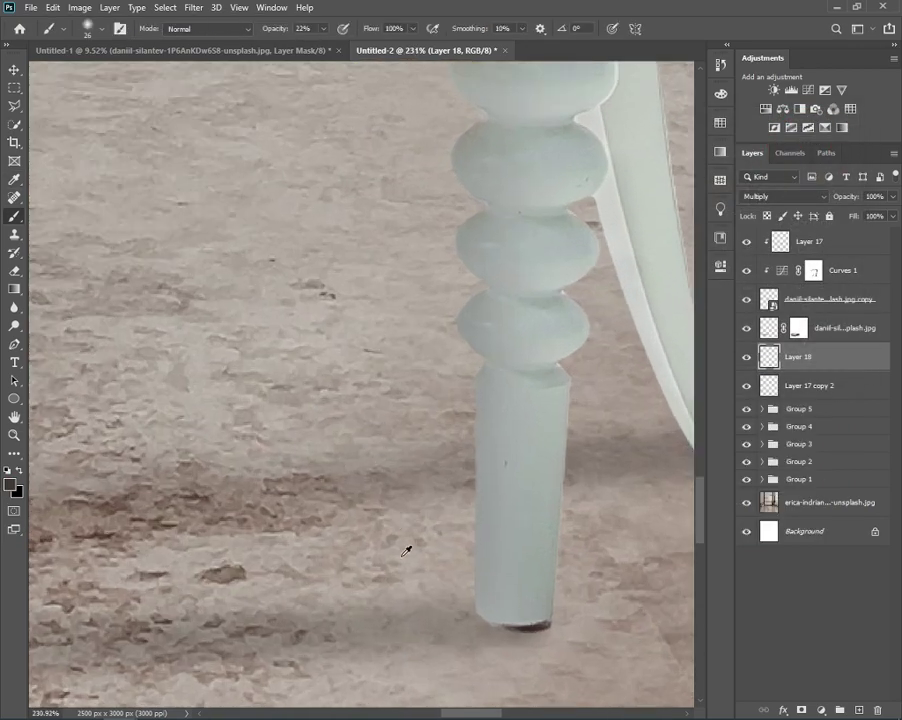
drag(520, 598, 505, 538)
- On Layer 17 copy 2, erase excess shadow at the leg base with a small 15% eraser
click(770, 386)
key(r)
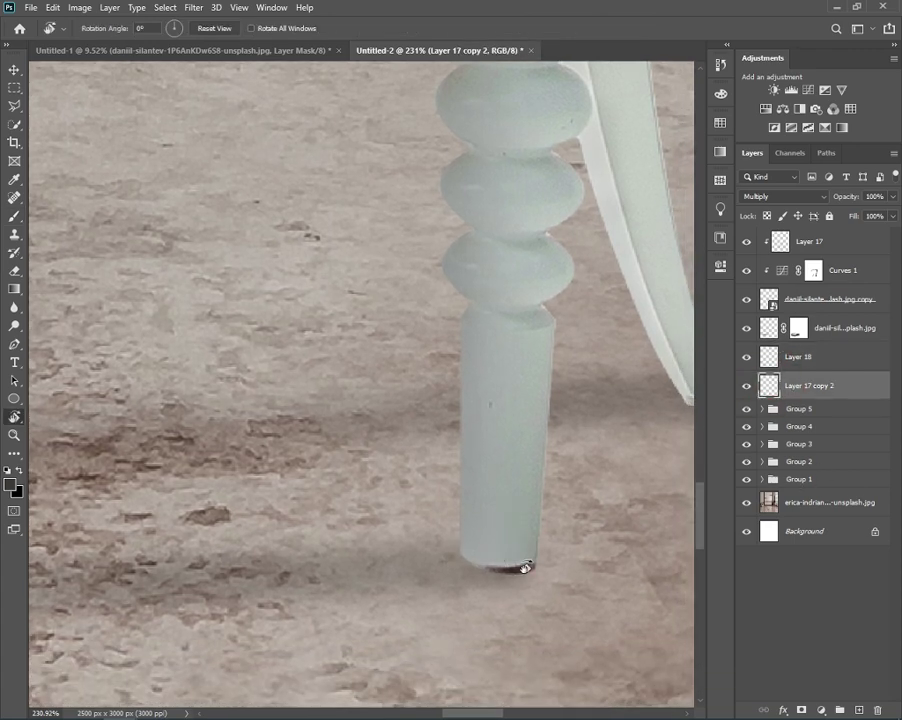
key(e)
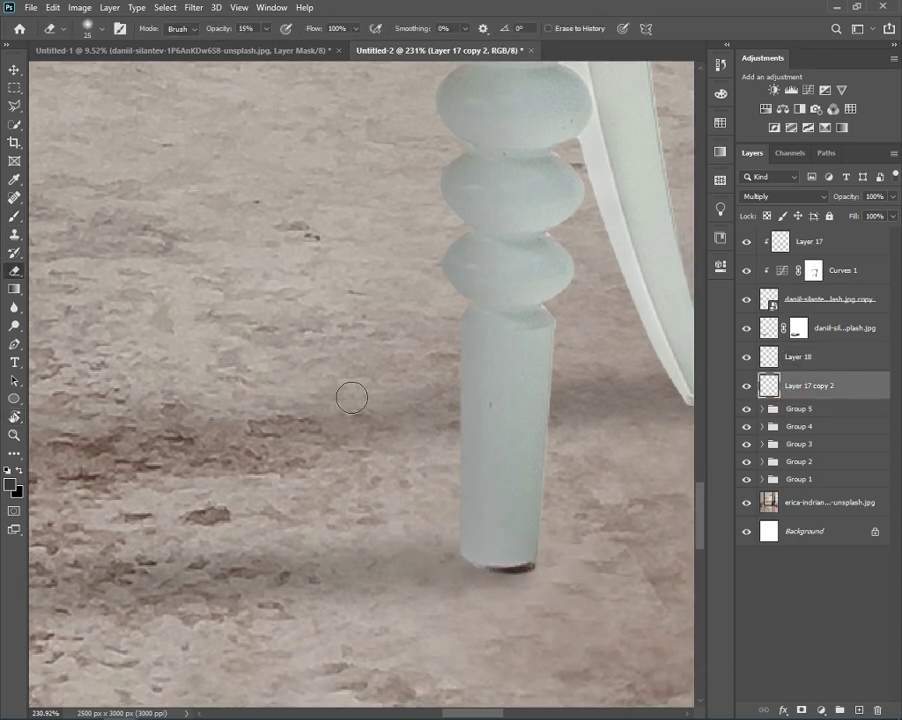
drag(360, 437, 360, 437)
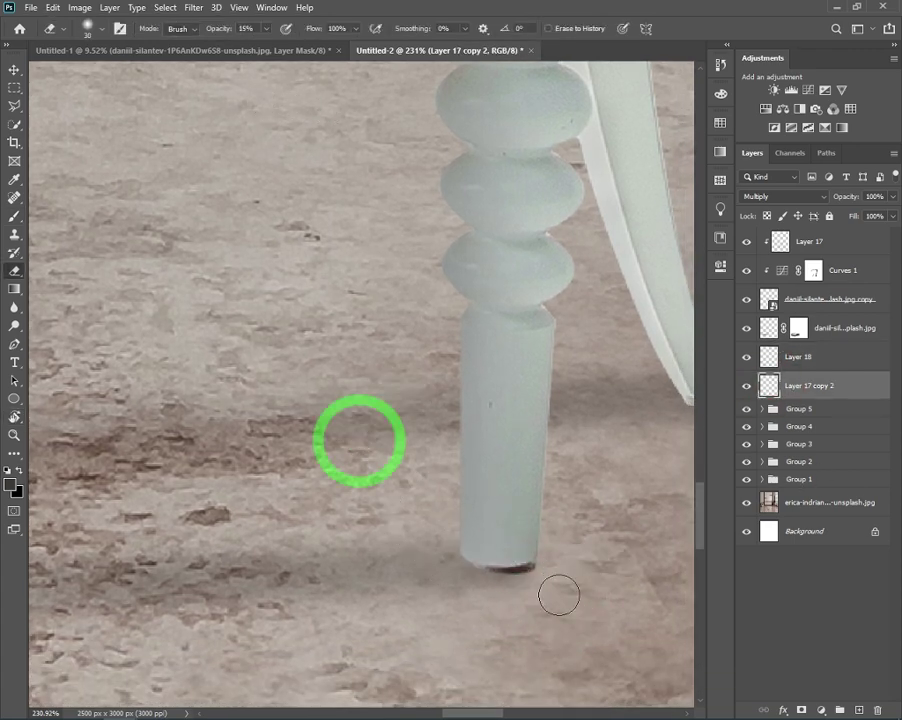
click(483, 592)
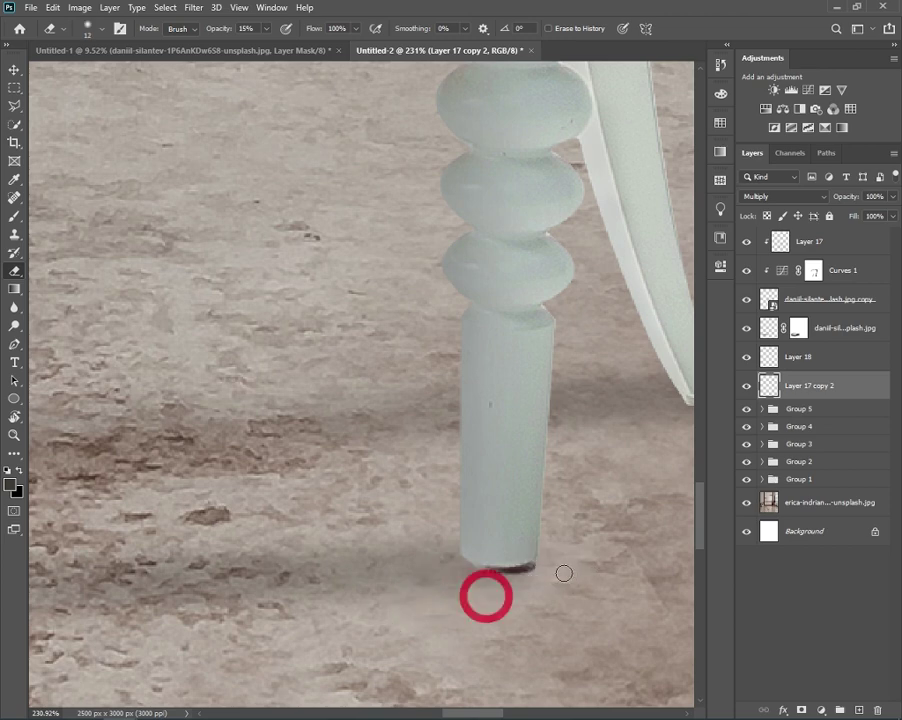
click(410, 600)
drag(670, 413, 410, 448)
click(368, 450)
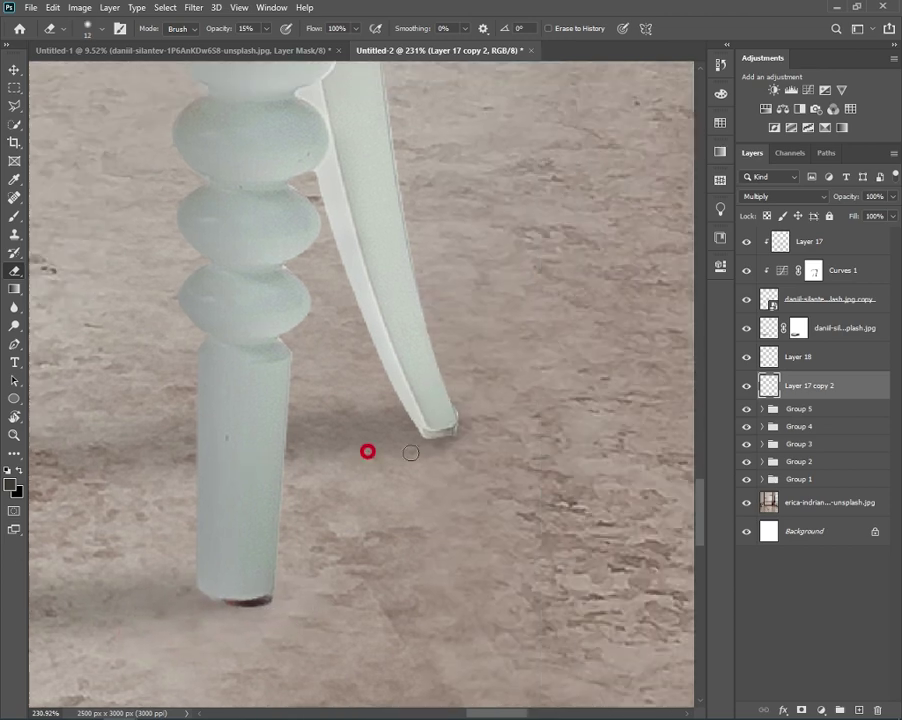
click(450, 432)
- Fade the remaining shadow around the curved leg tip and along the leg's edges
click(462, 427)
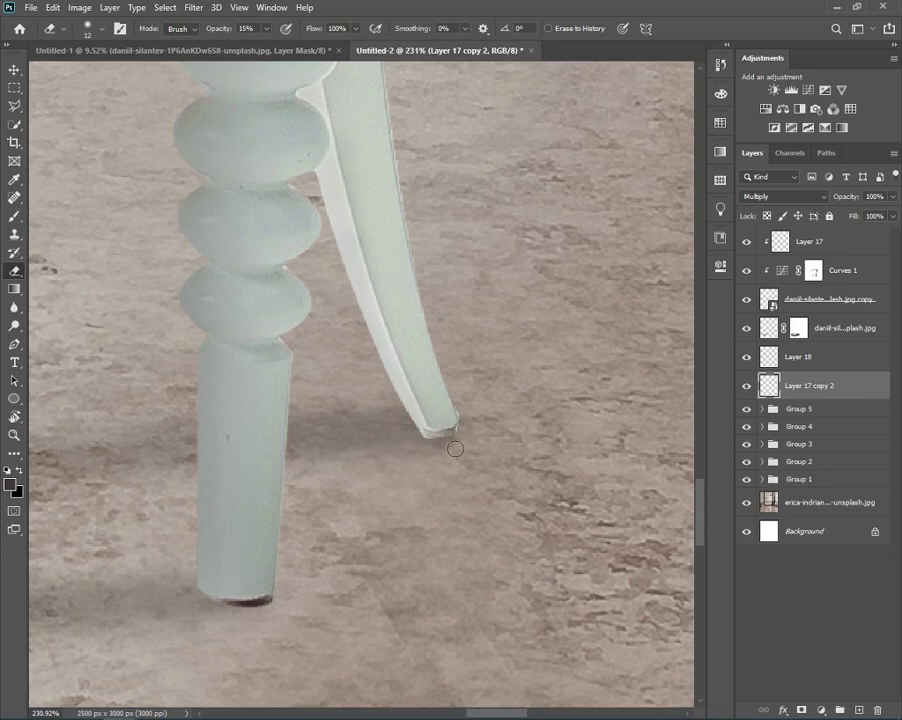
click(445, 404)
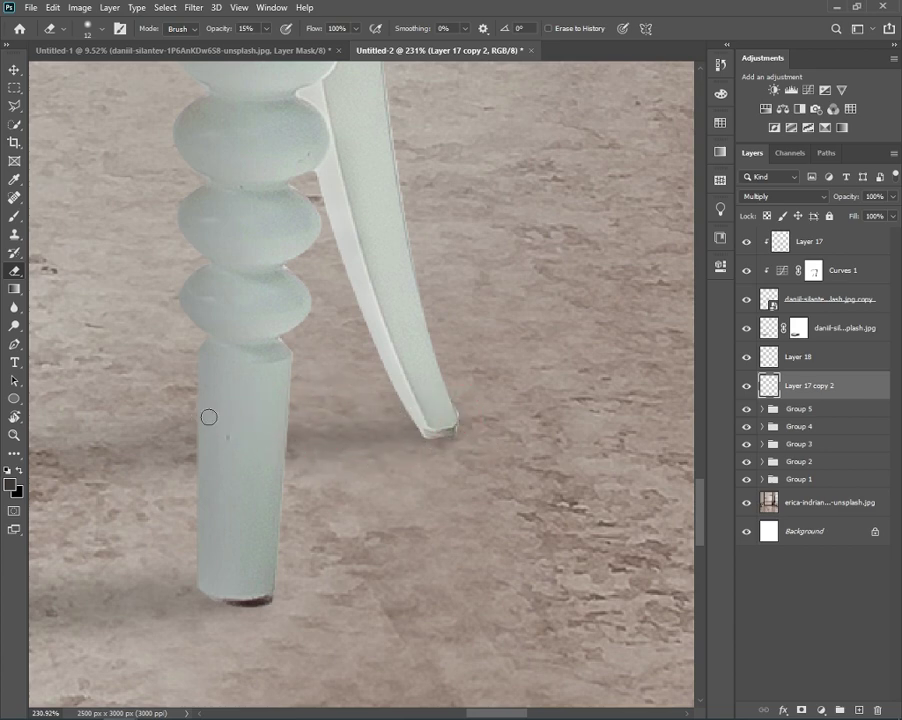
click(130, 412)
click(266, 400)
mouse_move(310, 386)
mouse_down()
mouse_move(578, 494)
mouse_move(247, 531)
mouse_up()
click(225, 559)
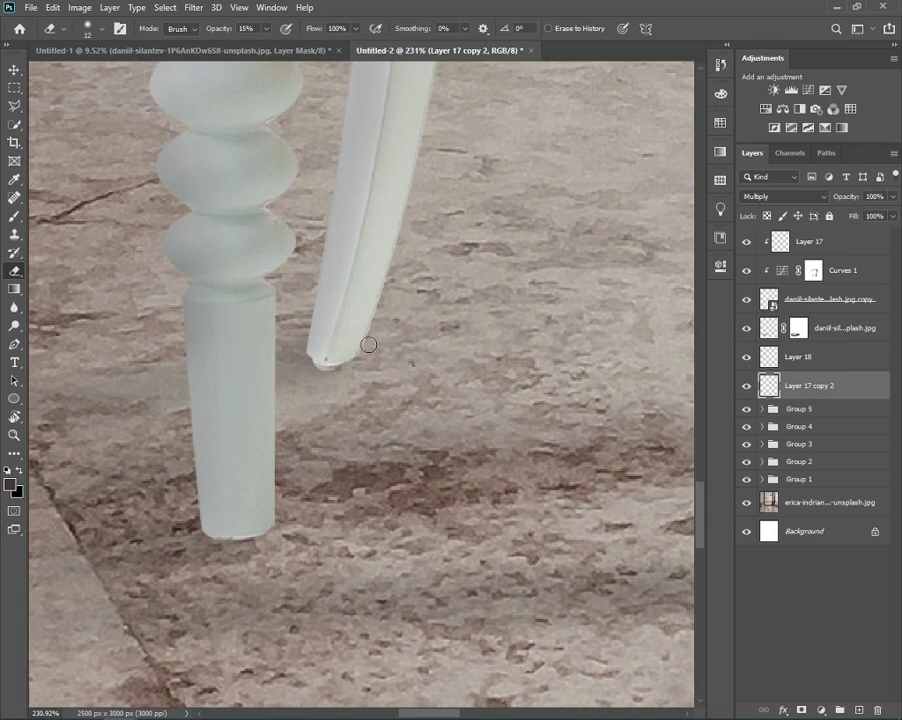
click(277, 374)
click(190, 365)
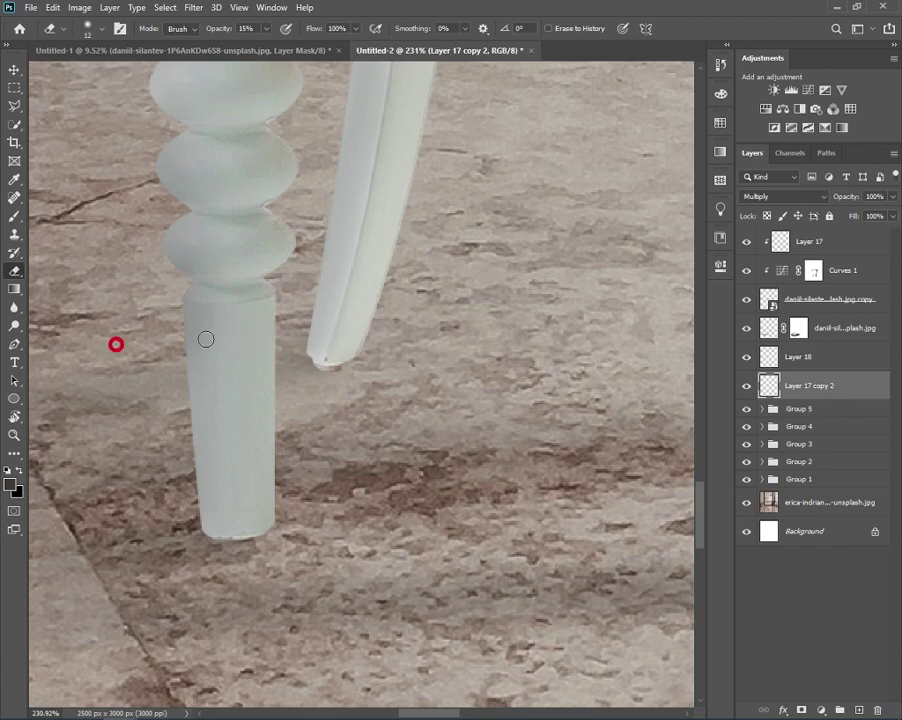
scroll(290, 425, down, 3)
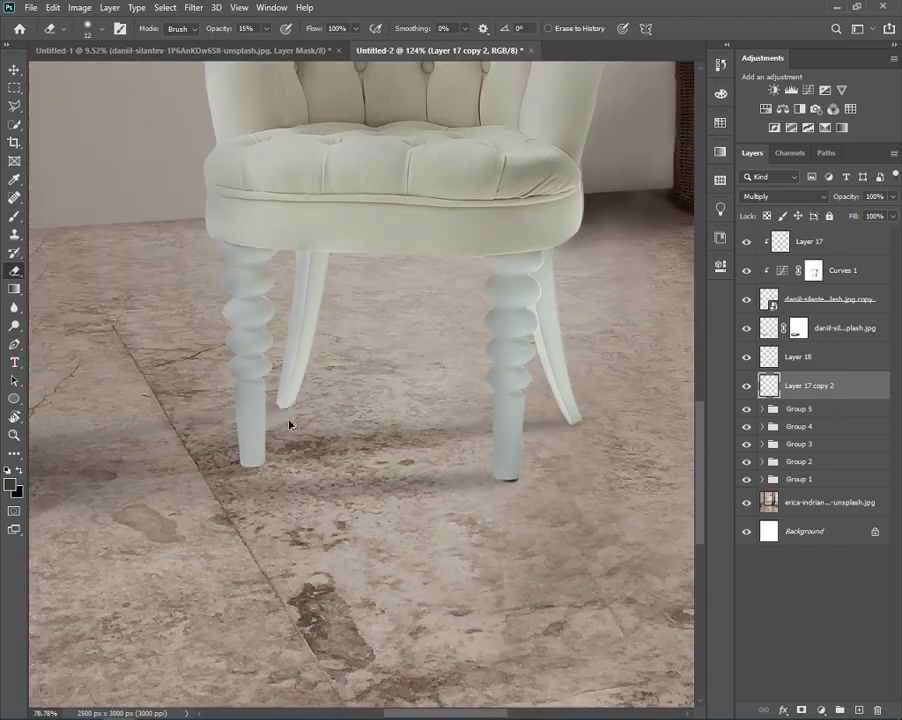
scroll(459, 412, down, 3)
scroll(470, 440, up, 2)
scroll(479, 463, up, 2)
- On Layer 18, paint shadow dabs under a leg with a 13 px, 0% hardness brush
click(795, 356)
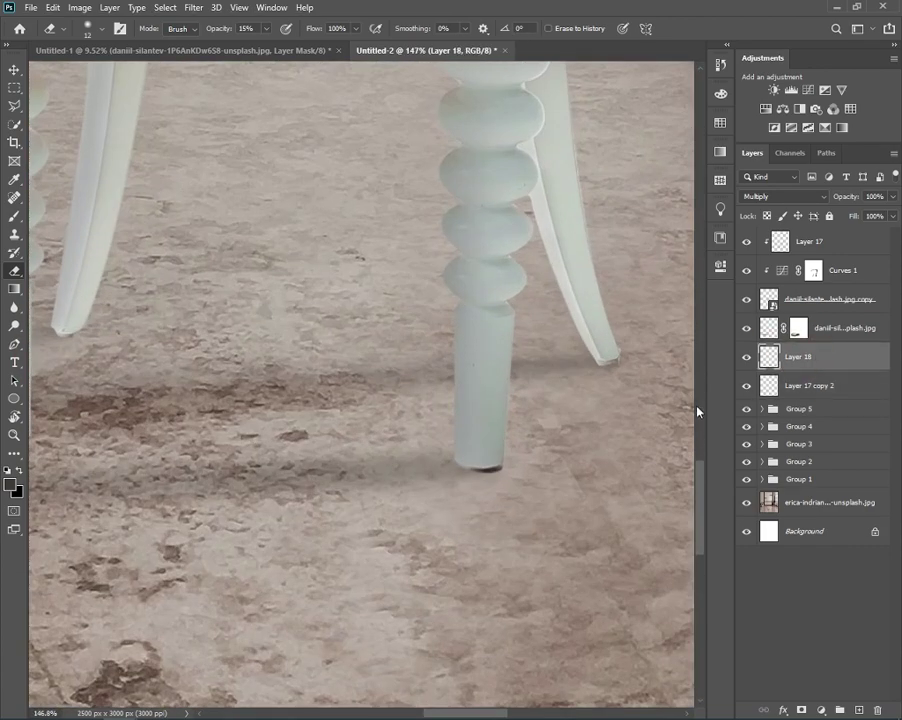
key(b)
scroll(480, 462, up, 2)
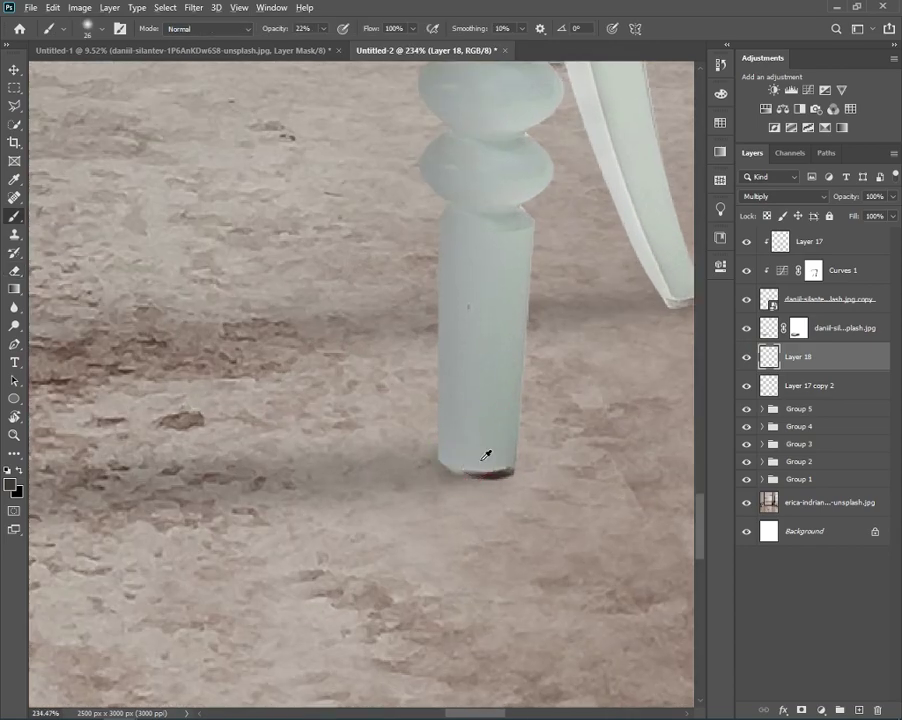
key(bracketleft)
alt+right_click(452, 460)
click(499, 469)
click(497, 474)
- Paint a soft shadow to the left of the front leg
drag(477, 381, 372, 434)
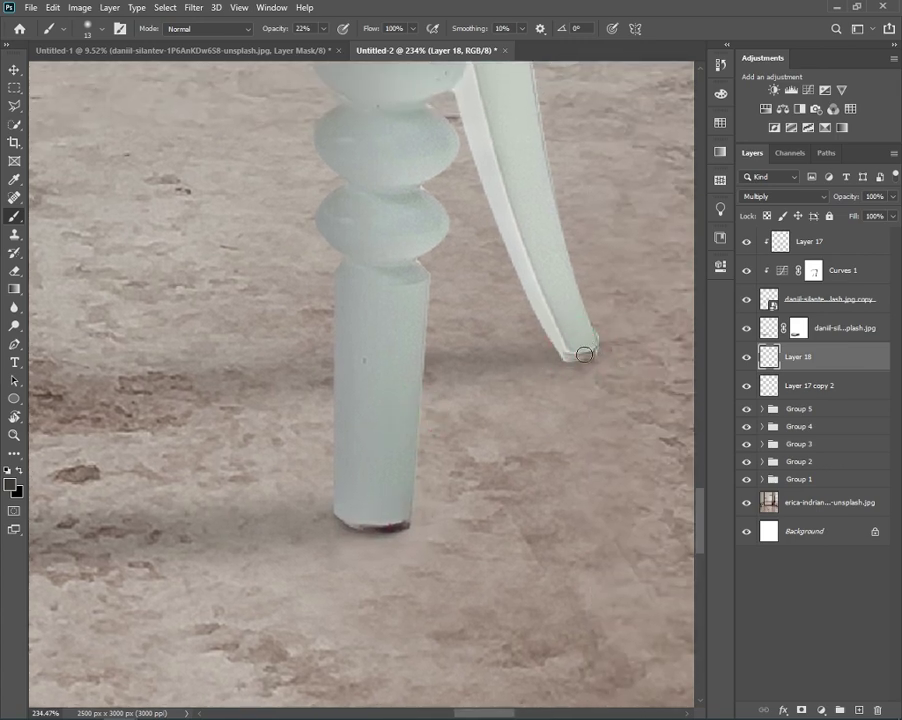
drag(405, 377, 565, 393)
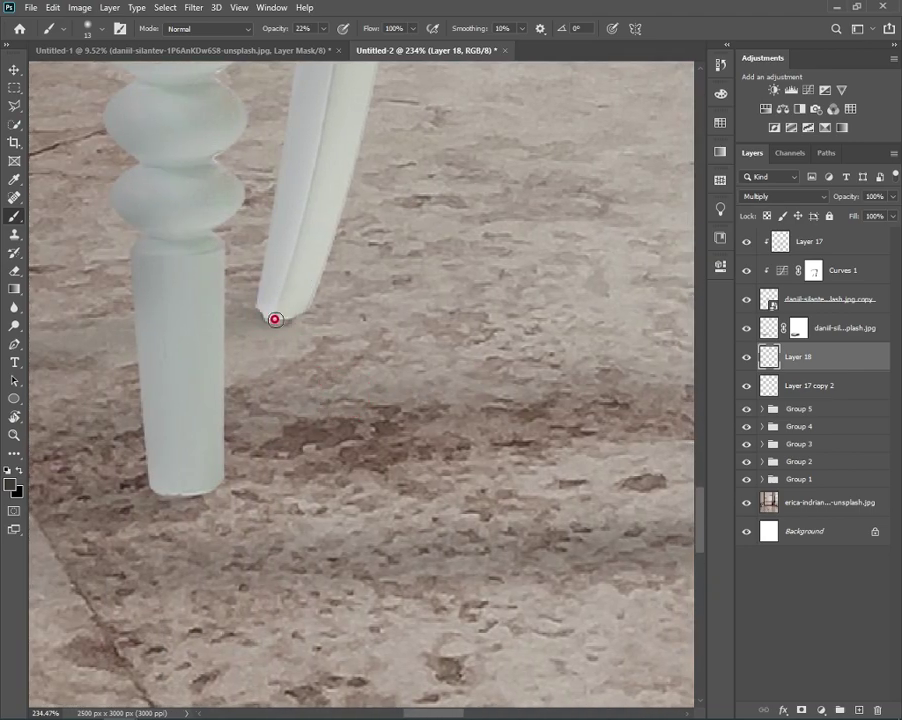
drag(275, 320, 400, 295)
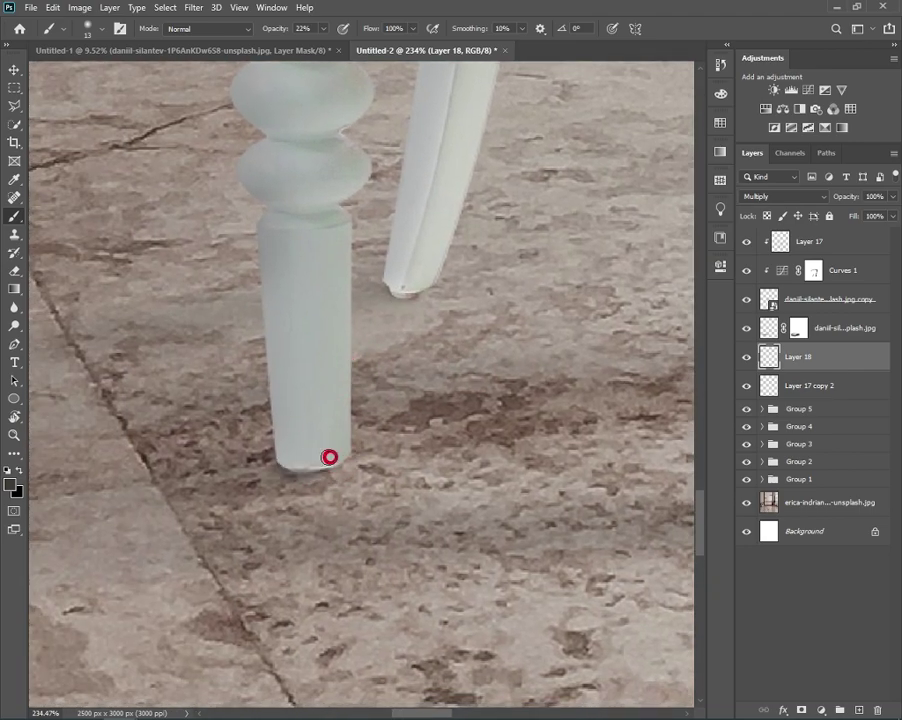
right_click(337, 149)
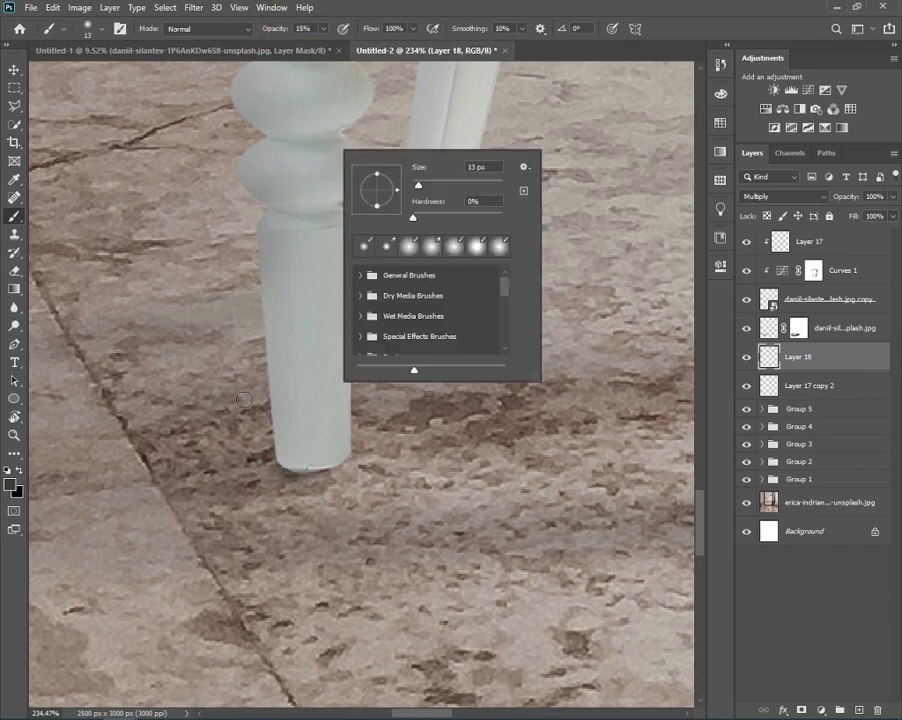
click(288, 467)
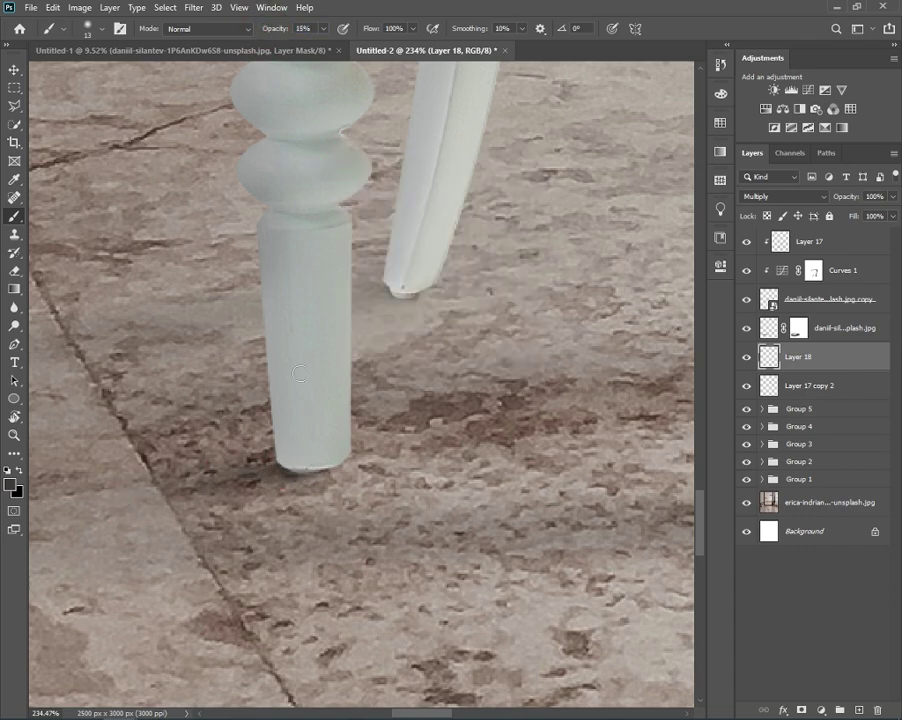
drag(266, 304, 133, 310)
mouse_move(394, 292)
mouse_down()
mouse_move(190, 404)
mouse_move(562, 374)
mouse_move(534, 330)
mouse_up()
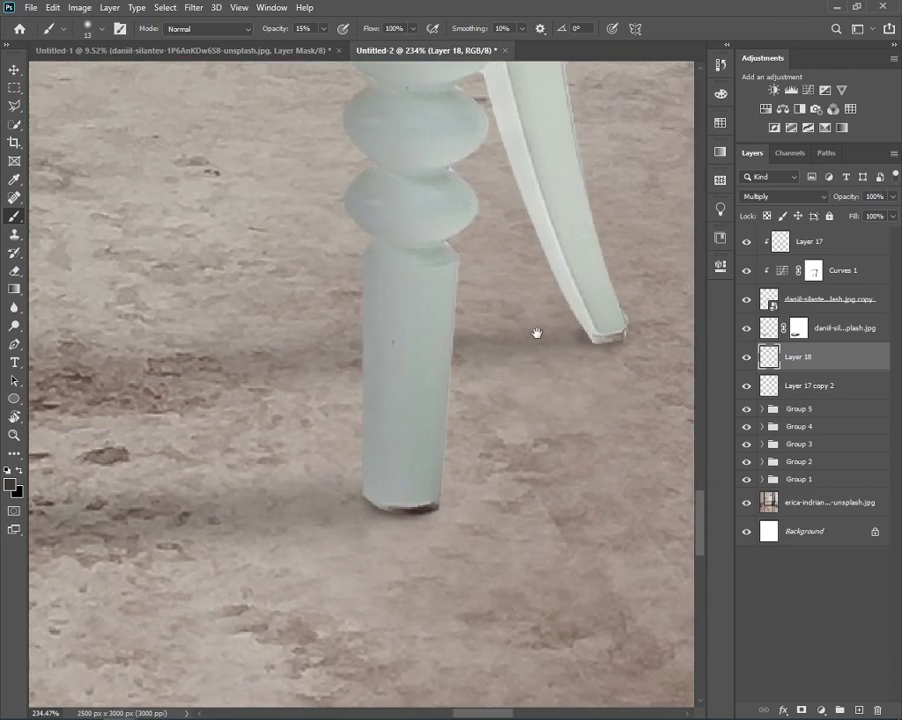
- At 5% brush opacity, faintly deepen the shadow under the leg and zoom out
drag(273, 30, 265, 30)
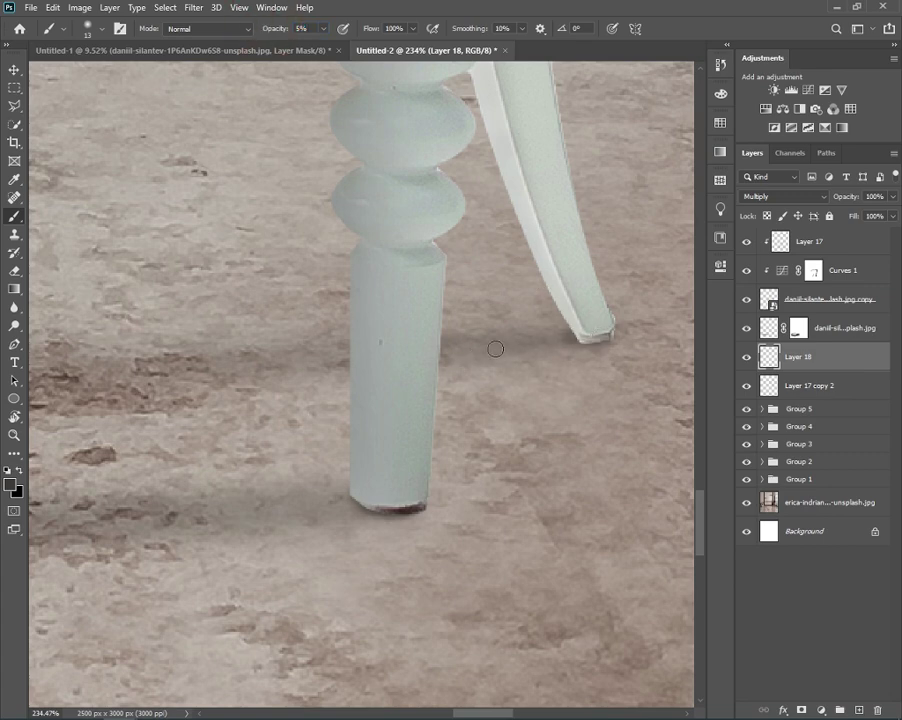
drag(189, 528, 341, 499)
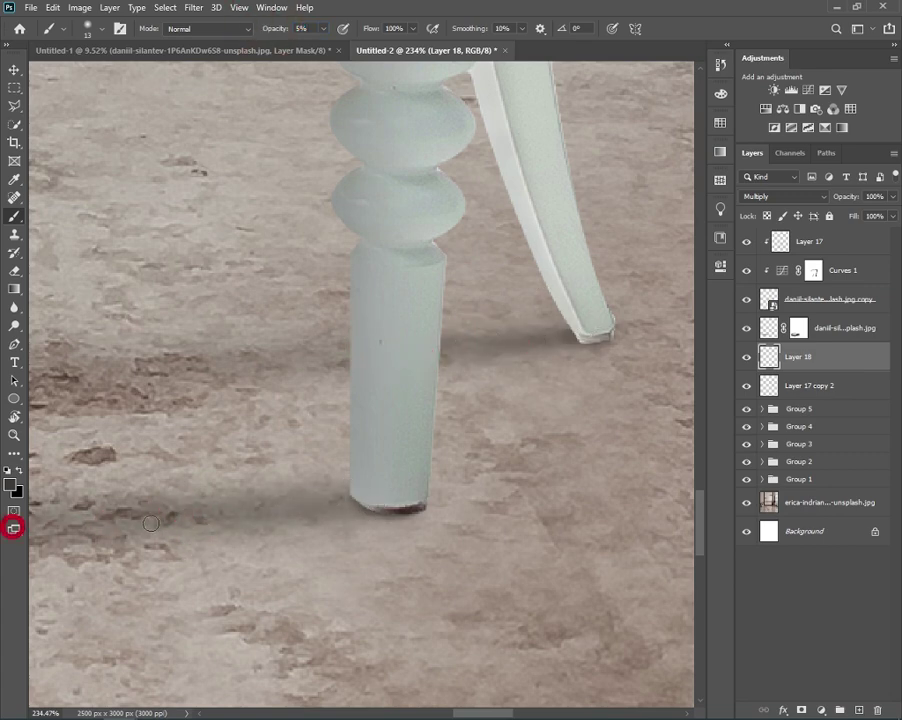
scroll(110, 525, down, 3)
scroll(172, 543, down, 2)
scroll(364, 524, down, 2)
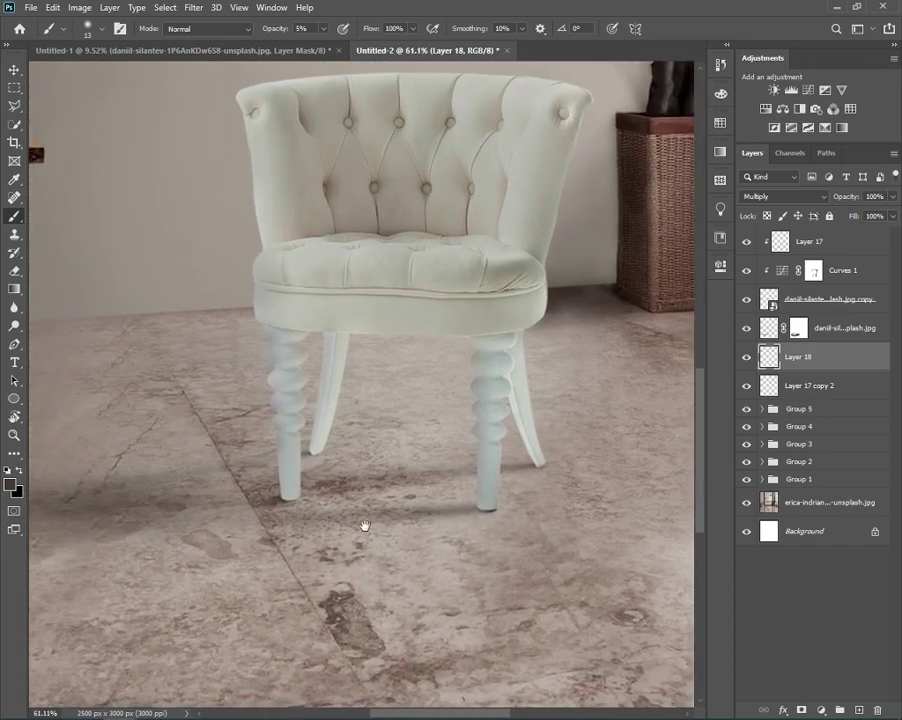
scroll(366, 518, down, 2)
- Compare with Layer 18 hidden, then add Overlay-blended Layer 19 above Layer 17
click(747, 358)
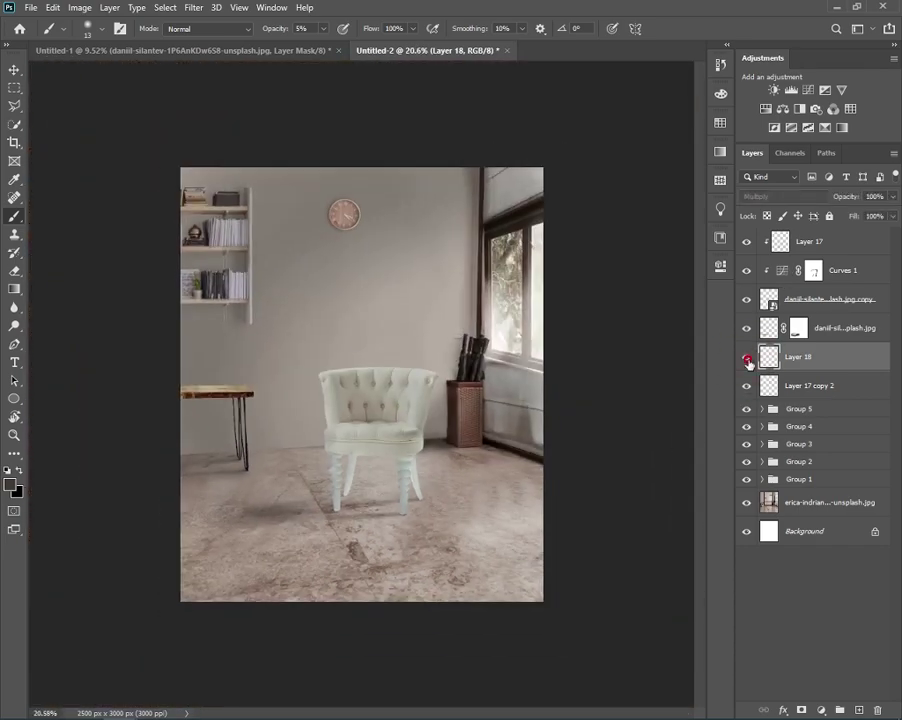
click(821, 245)
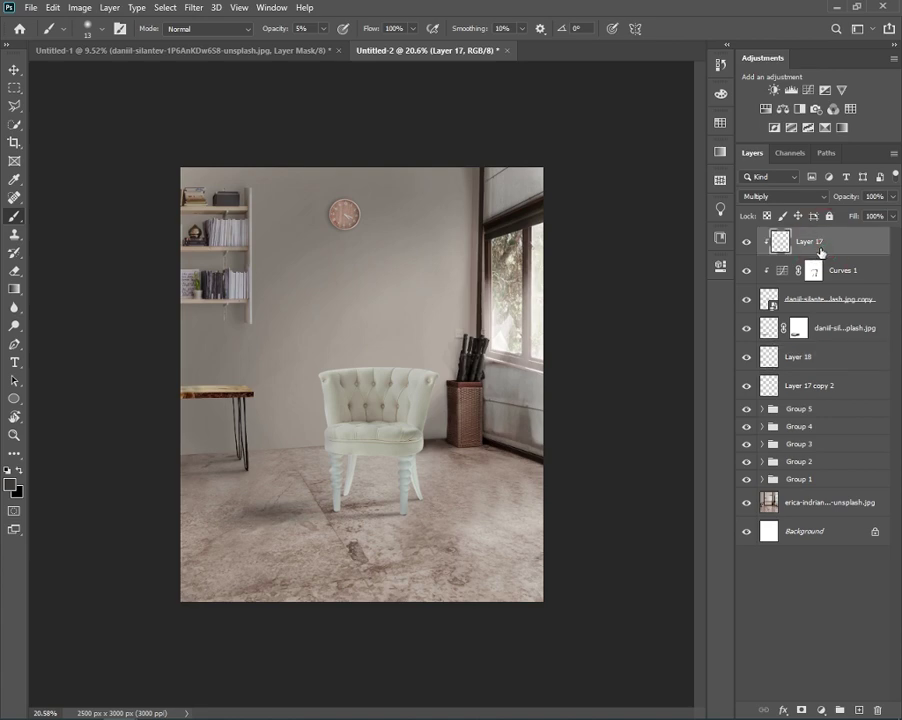
click(855, 710)
click(783, 196)
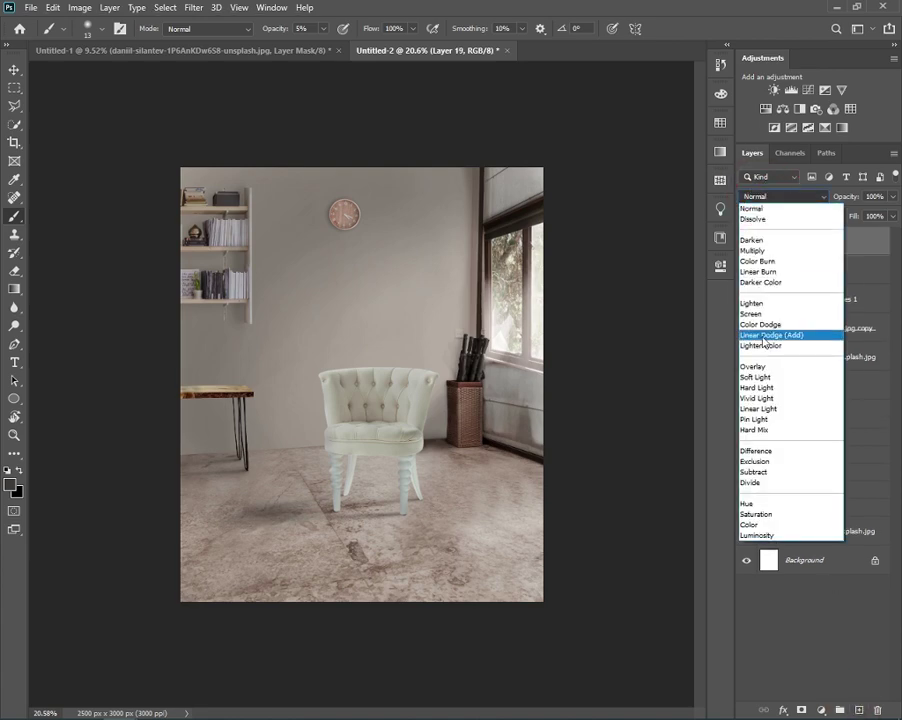
click(752, 365)
scroll(338, 461, up, 3)
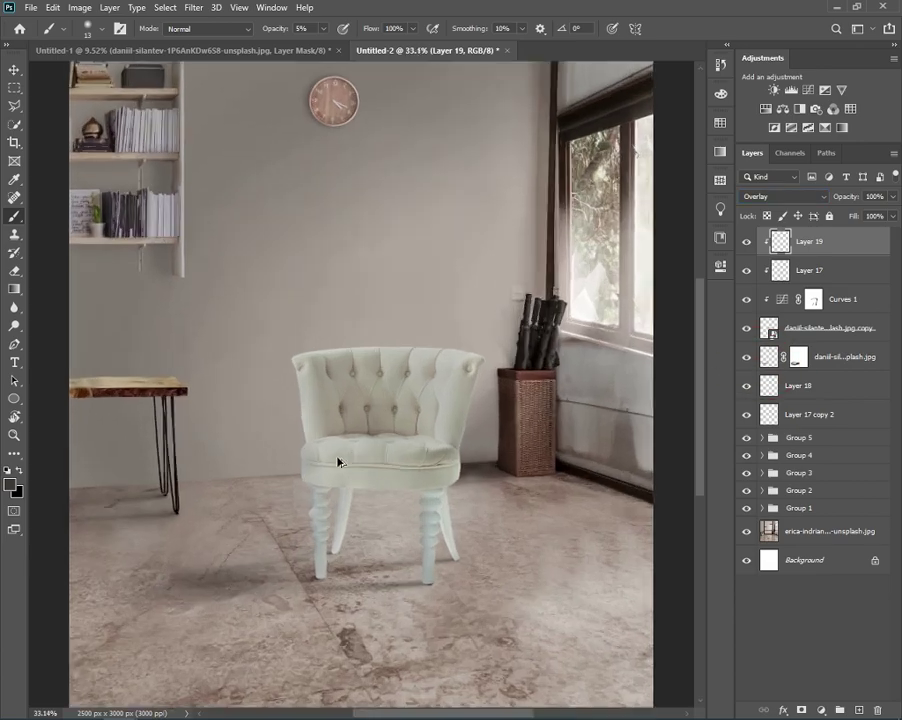
scroll(294, 455, up, 3)
- Shade the chair's left arm with grey 686865 using a 108 px brush at 12% opacity
click(298, 428)
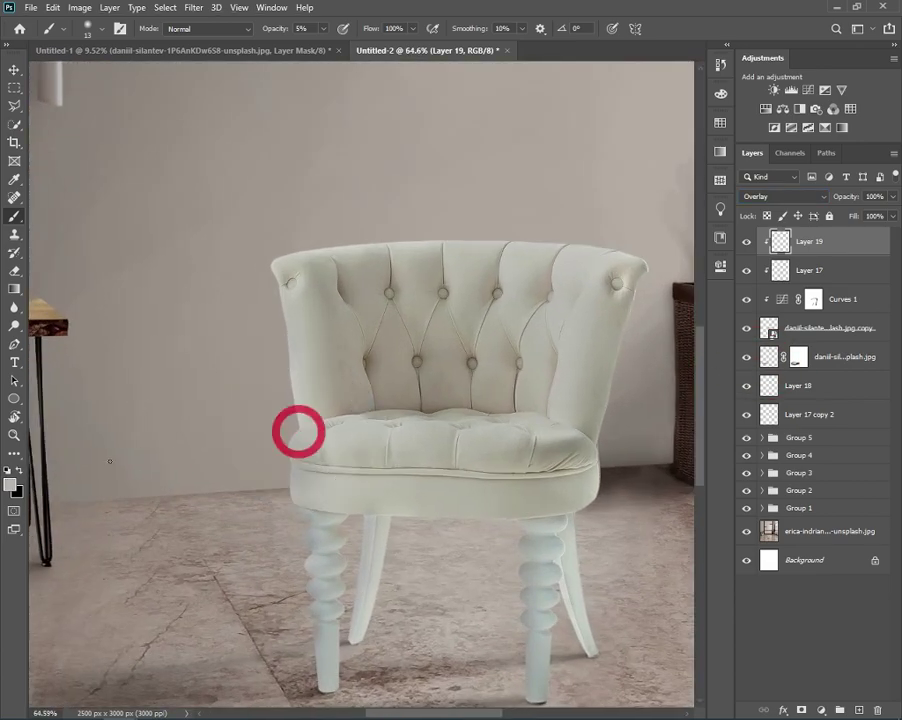
click(10, 484)
drag(697, 196, 697, 258)
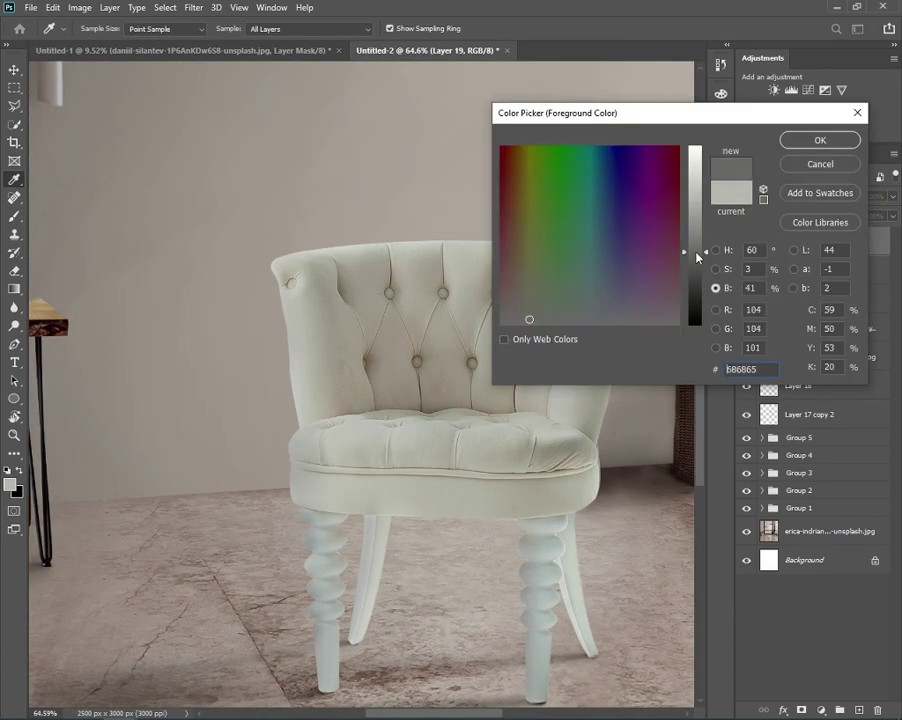
click(819, 140)
key(b)
scroll(255, 398, up, 1)
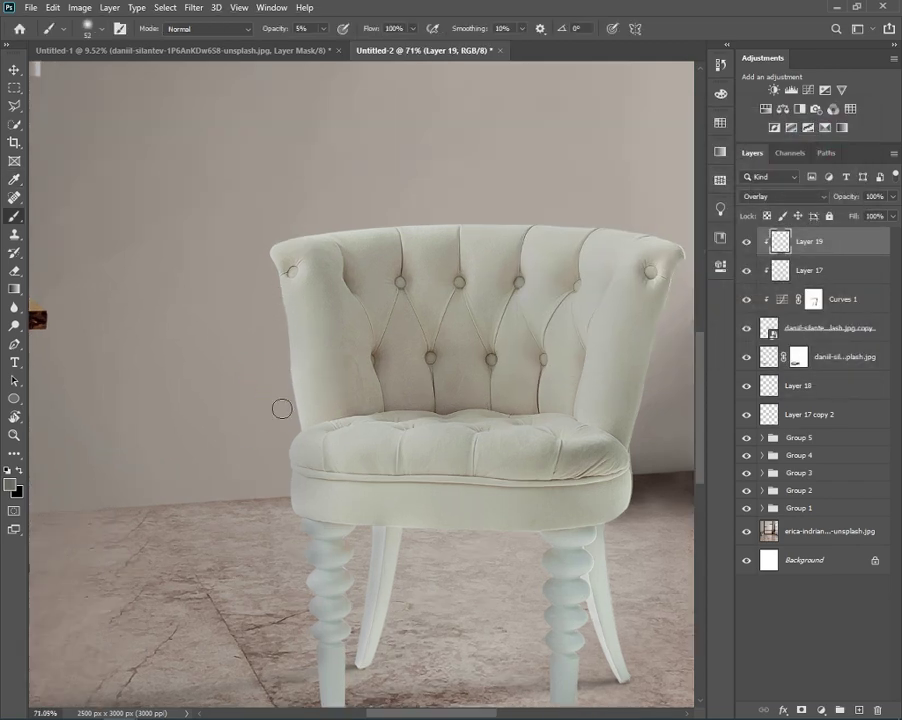
key(bracketright)
drag(271, 30, 275, 30)
key(bracketright)
key(bracketright)
key(bracketright)
mouse_move(296, 296)
mouse_down()
mouse_move(288, 406)
mouse_move(318, 374)
mouse_up()
- Shade the chair's lower-left side with a darker grey, 5f5f58
click(10, 484)
click(697, 262)
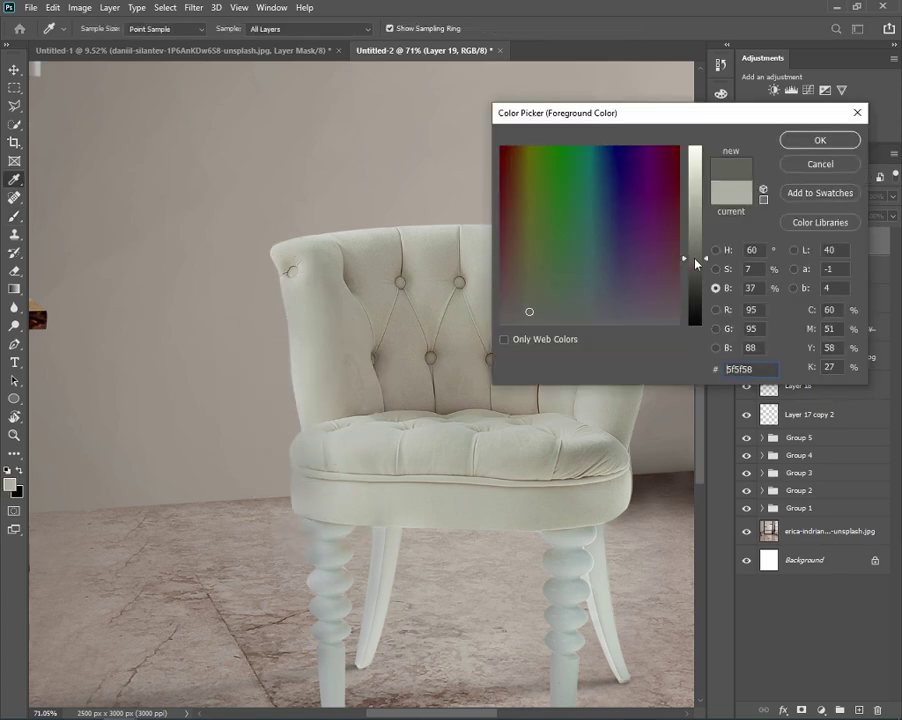
click(819, 140)
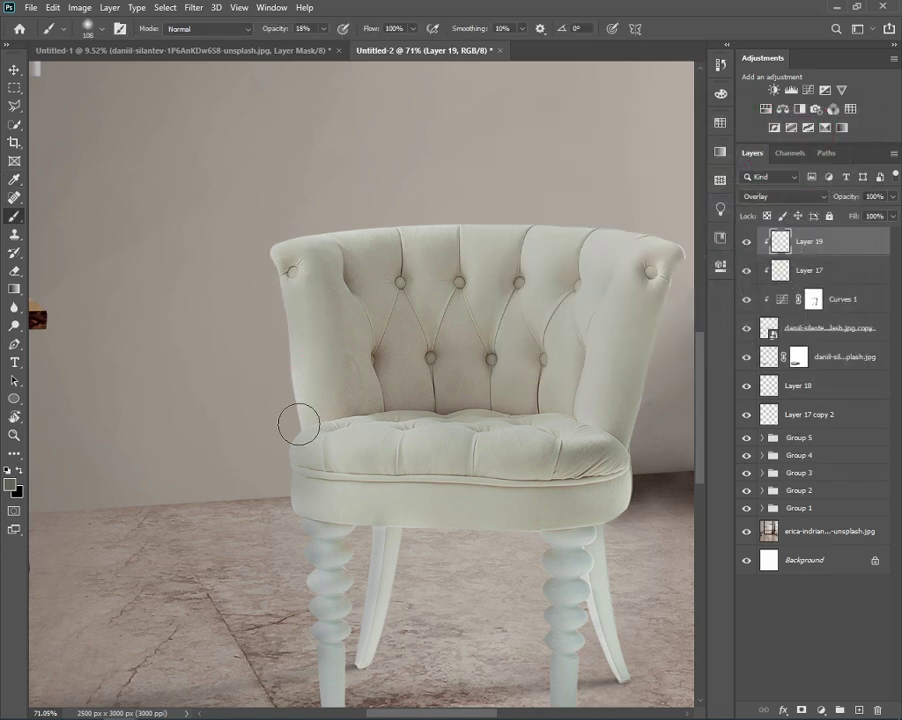
click(282, 464)
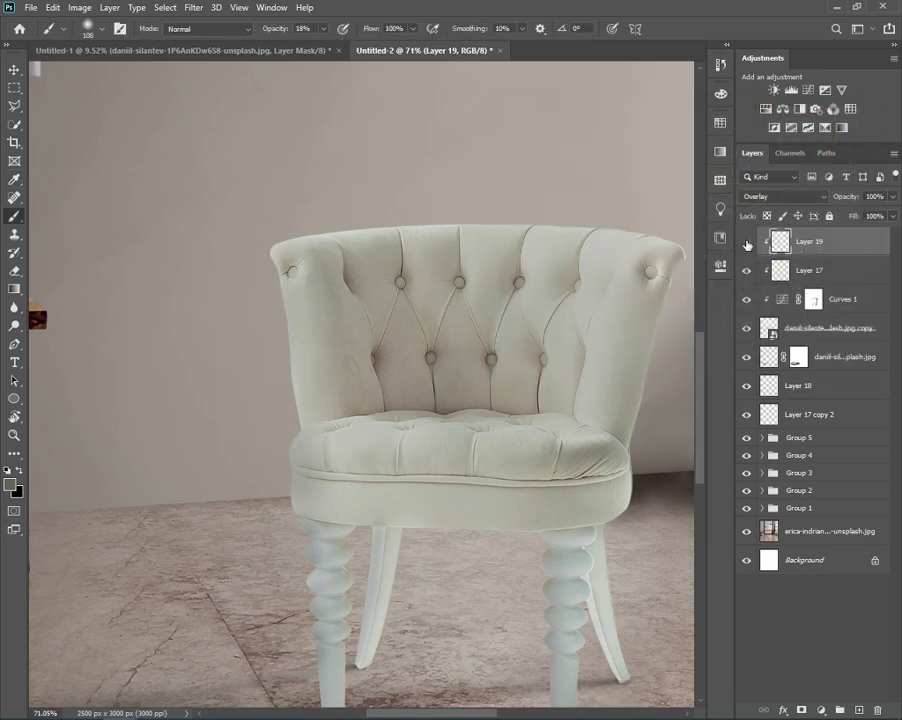
- Select the chair layers down to Layer 17 copy 2 and group them into Group 6
scroll(516, 434, down, 3)
scroll(516, 434, down, 2)
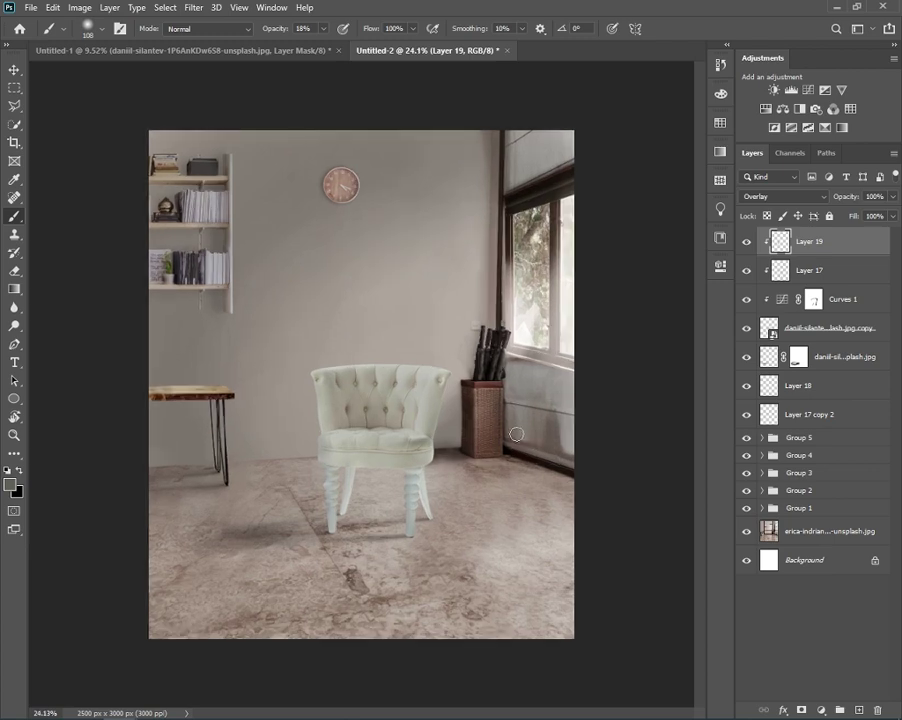
shift+click(806, 414)
key(ctrl+g)
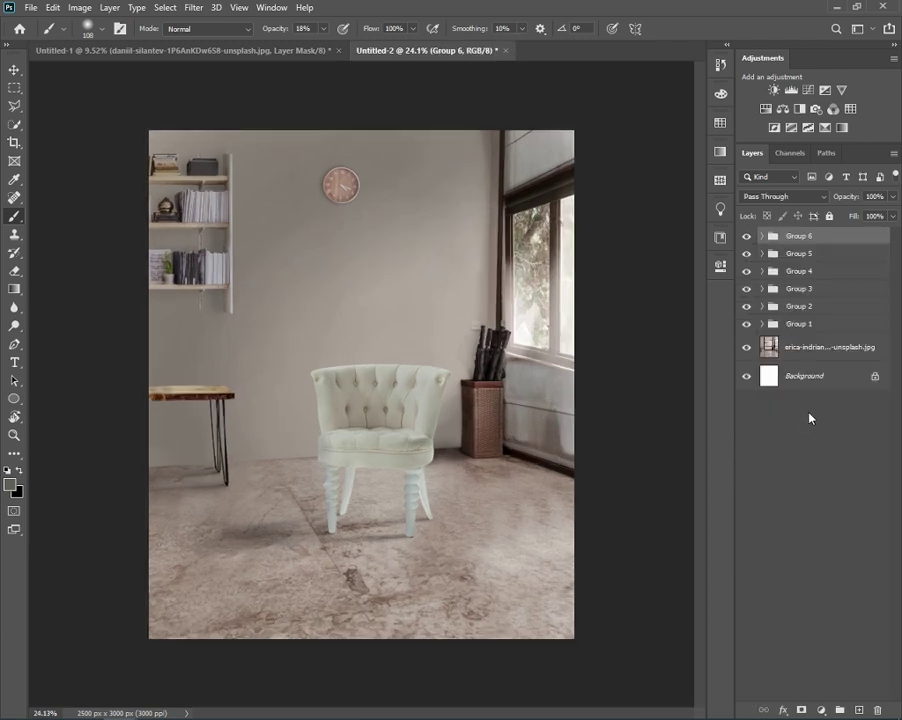
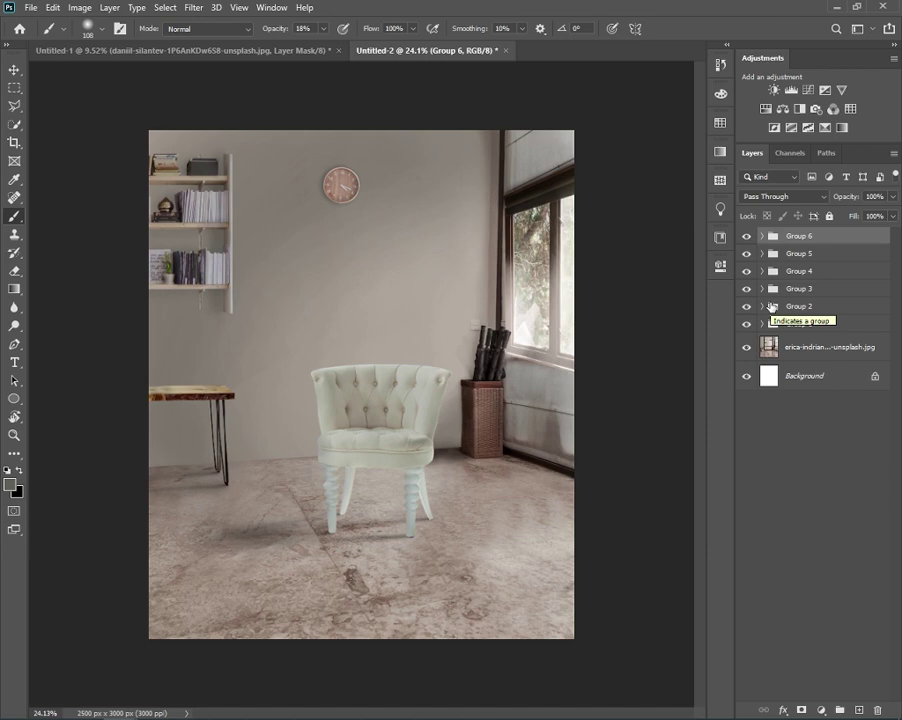
- In Untitled-1, hide the chair, delete Curves 1 and show the desk photo layer
click(241, 51)
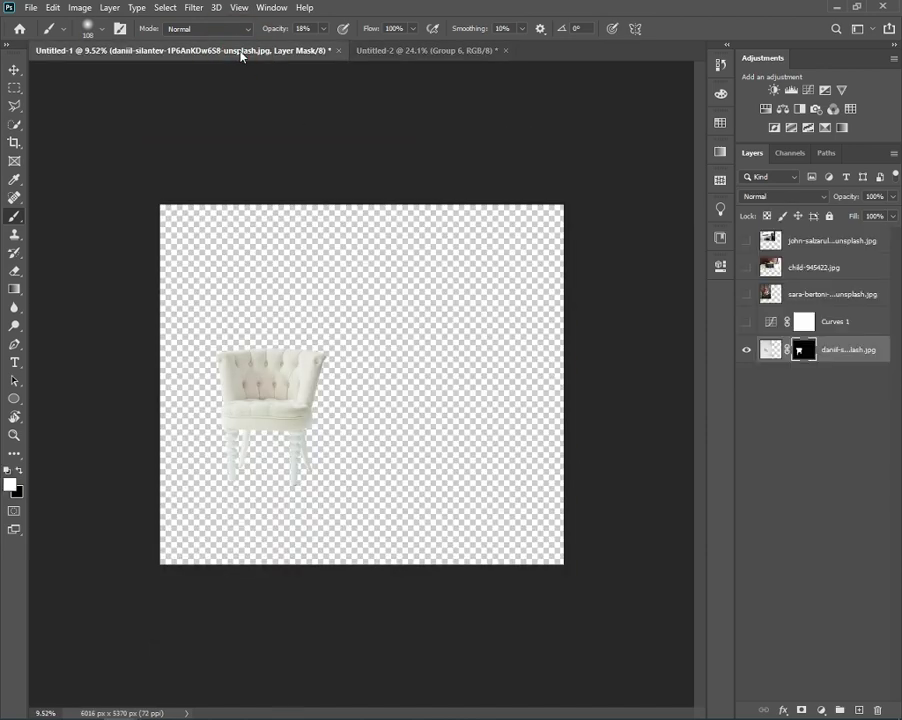
click(744, 351)
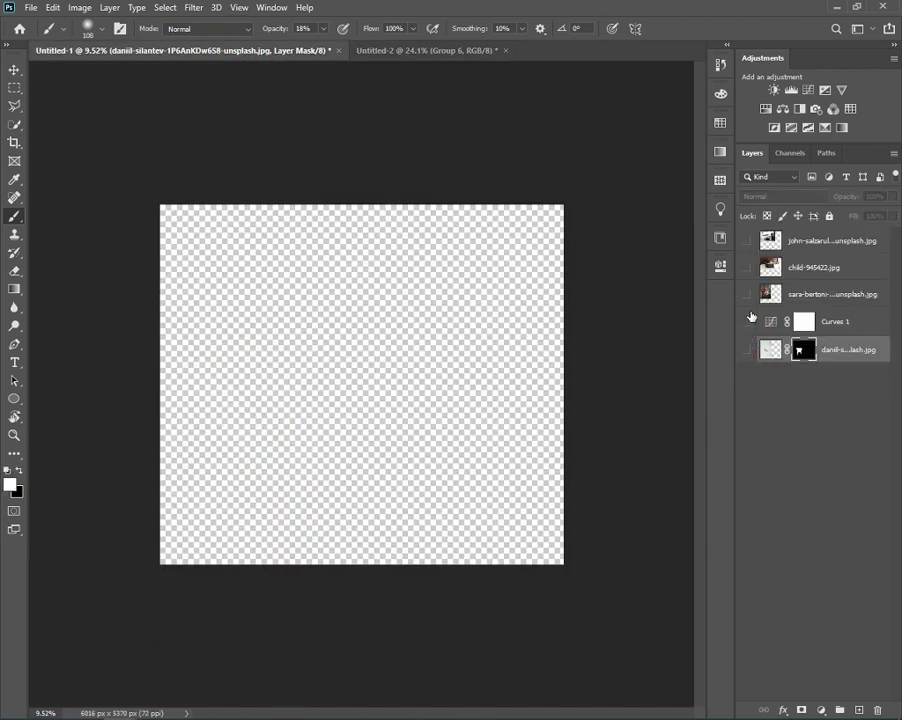
click(833, 321)
key(Delete)
click(746, 295)
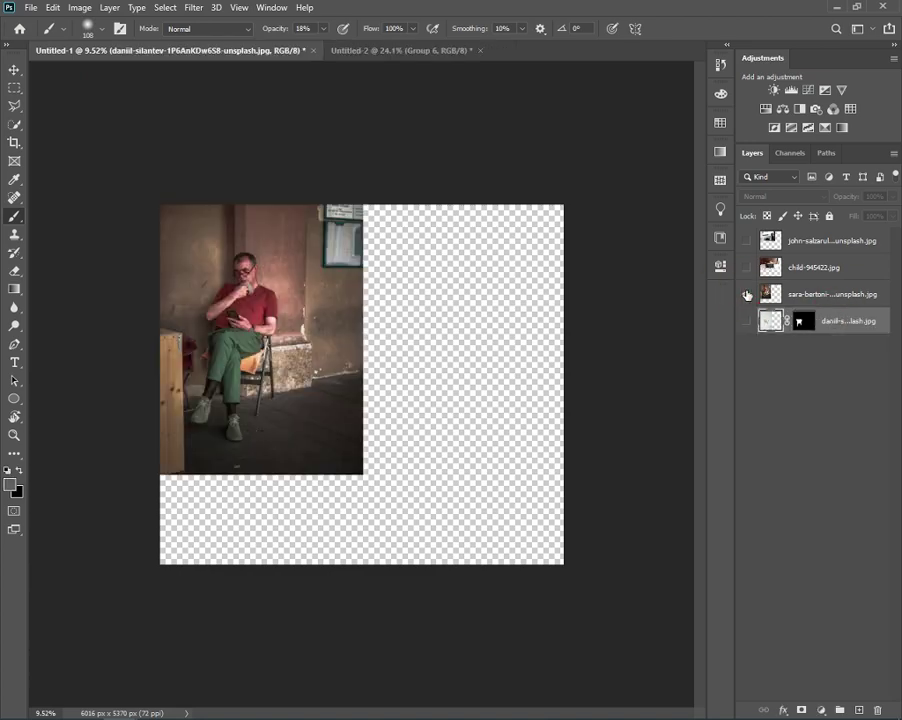
click(746, 268)
click(746, 241)
- Trace the laptop with the Pen tool and turn the closed path into a selection
scroll(197, 340, up, 2)
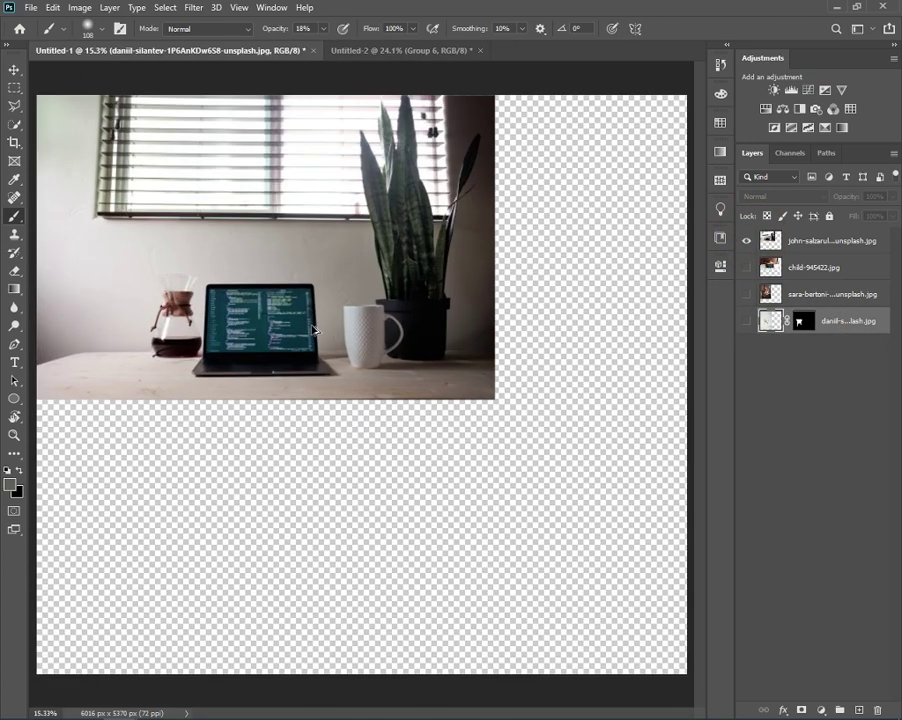
scroll(197, 340, up, 2)
scroll(197, 340, up, 1)
scroll(211, 323, up, 1)
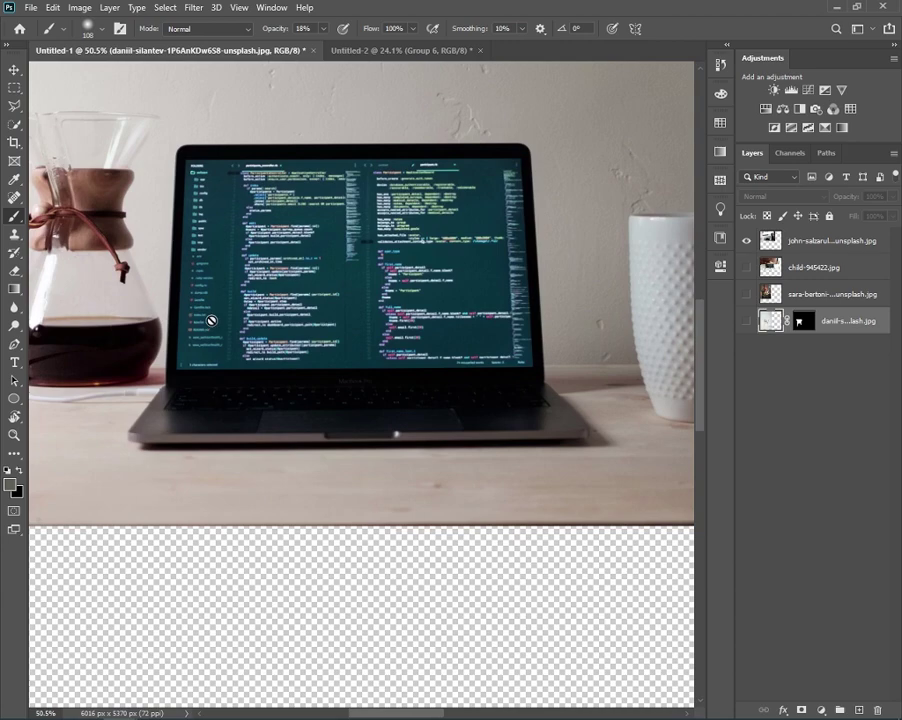
key(p)
scroll(138, 408, up, 1)
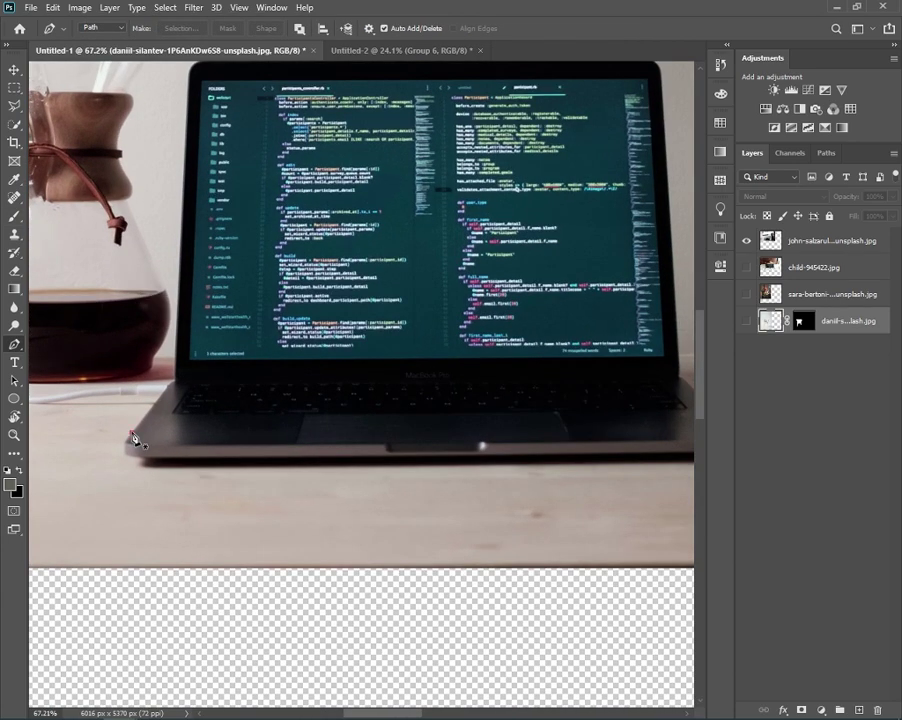
click(132, 435)
drag(226, 377, 216, 503)
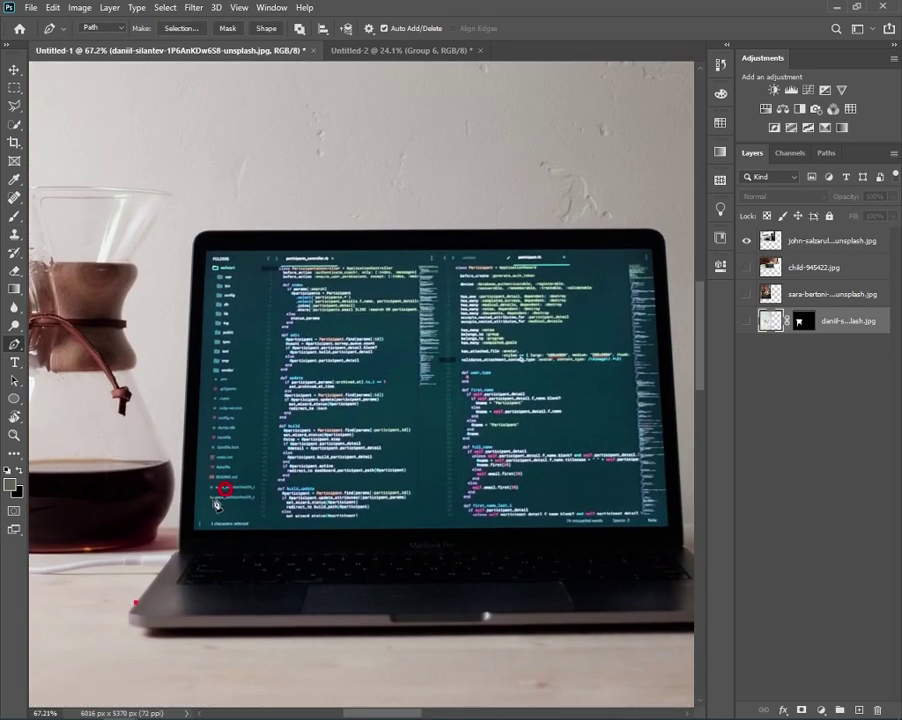
click(174, 561)
scroll(108, 457, up, 1)
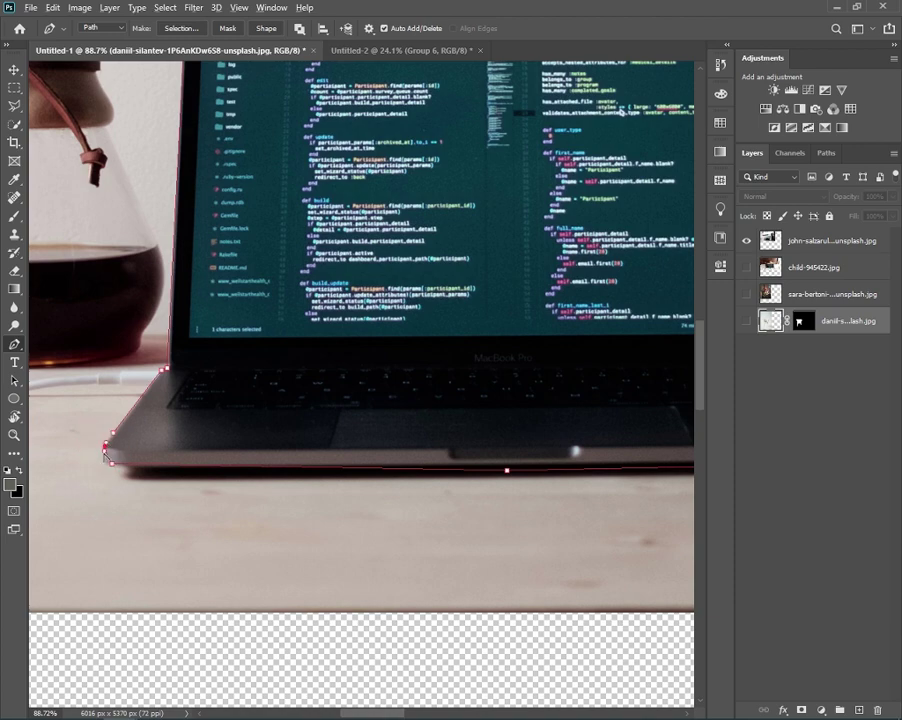
click(116, 443)
scroll(197, 394, down, 5)
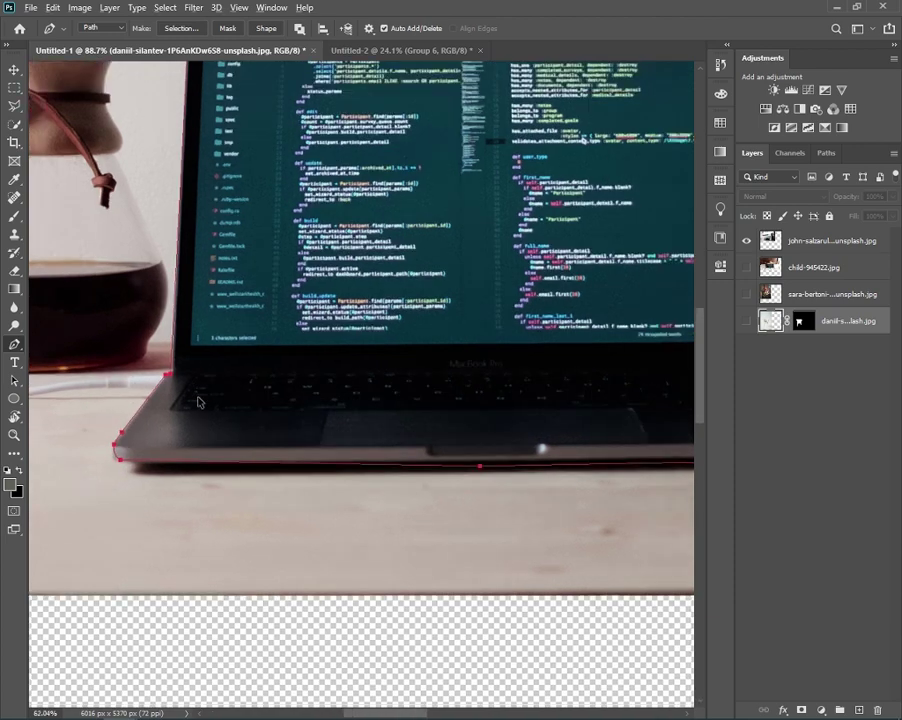
key(ctrl+Return)
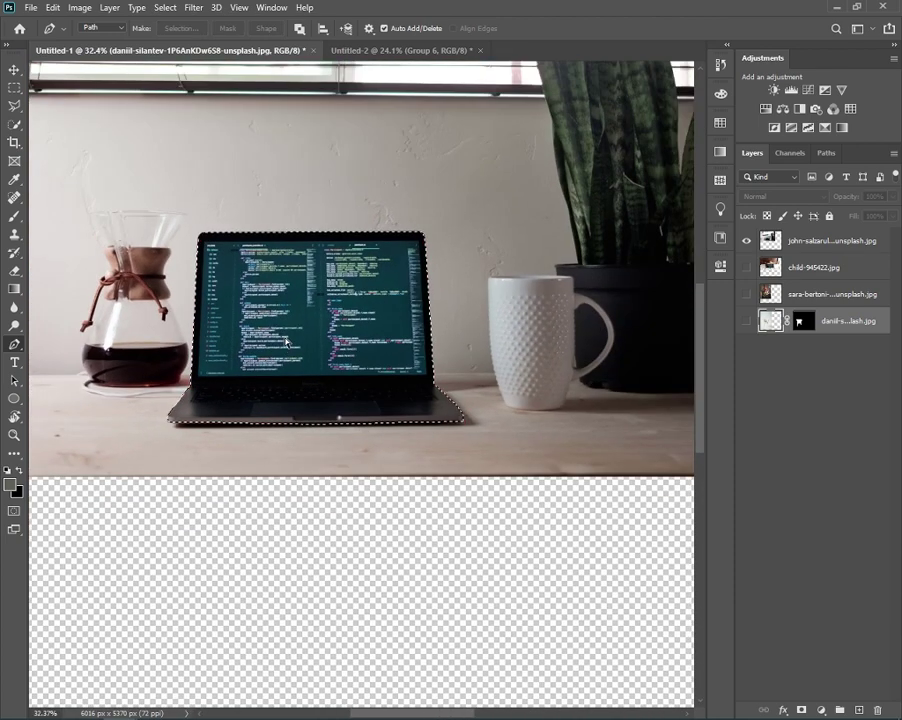
- Paste the laptop into Untitled-2, undoing an accidental chair paste first
key(ctrl+Tab)
key(ctrl+v)
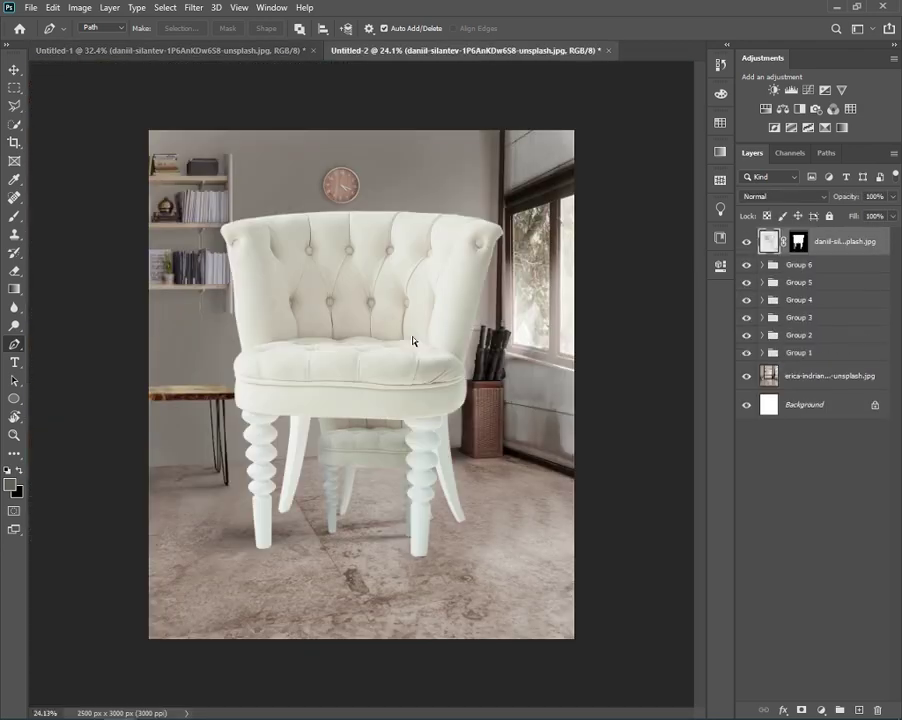
key(ctrl+z)
key(ctrl+Tab)
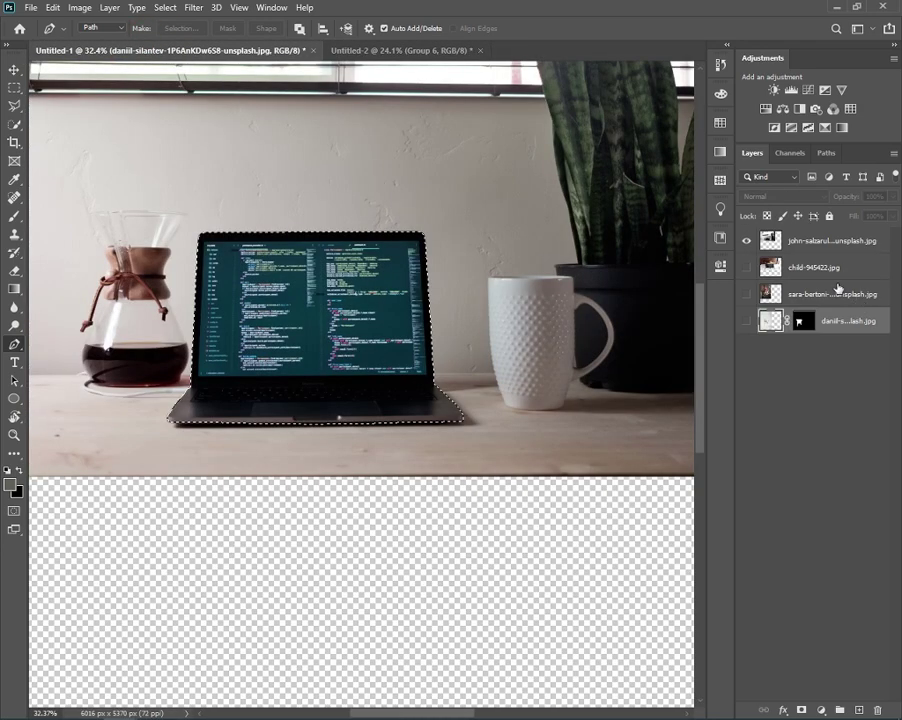
click(806, 241)
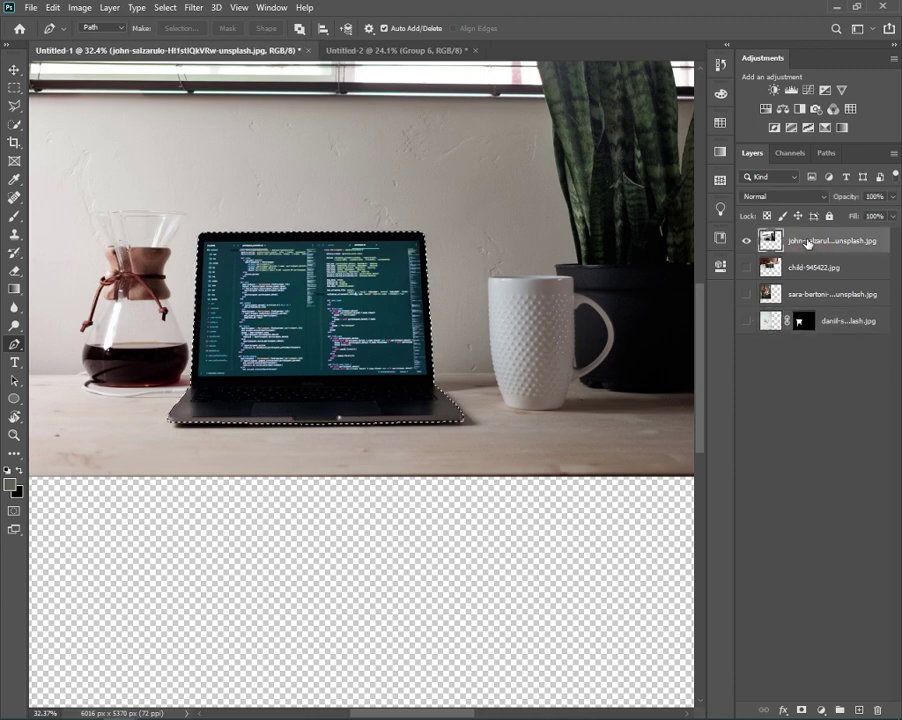
key(ctrl+Tab)
key(ctrl+v)
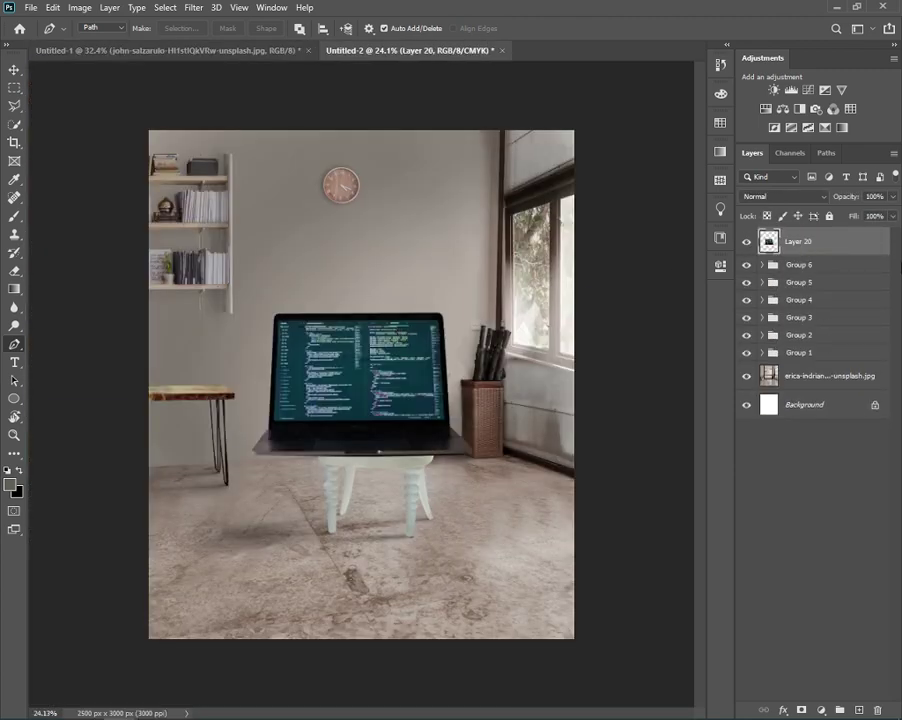
- Convert Layer 20 to a smart object, scale it to about 23% and set it on the left table
right_click(861, 241)
click(731, 318)
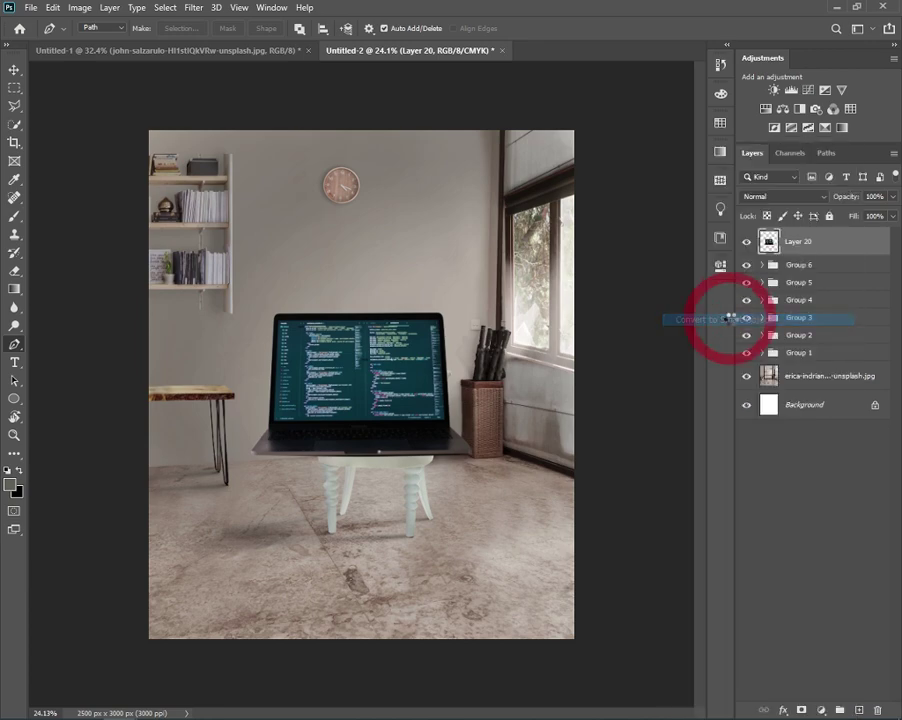
drag(412, 385, 314, 380)
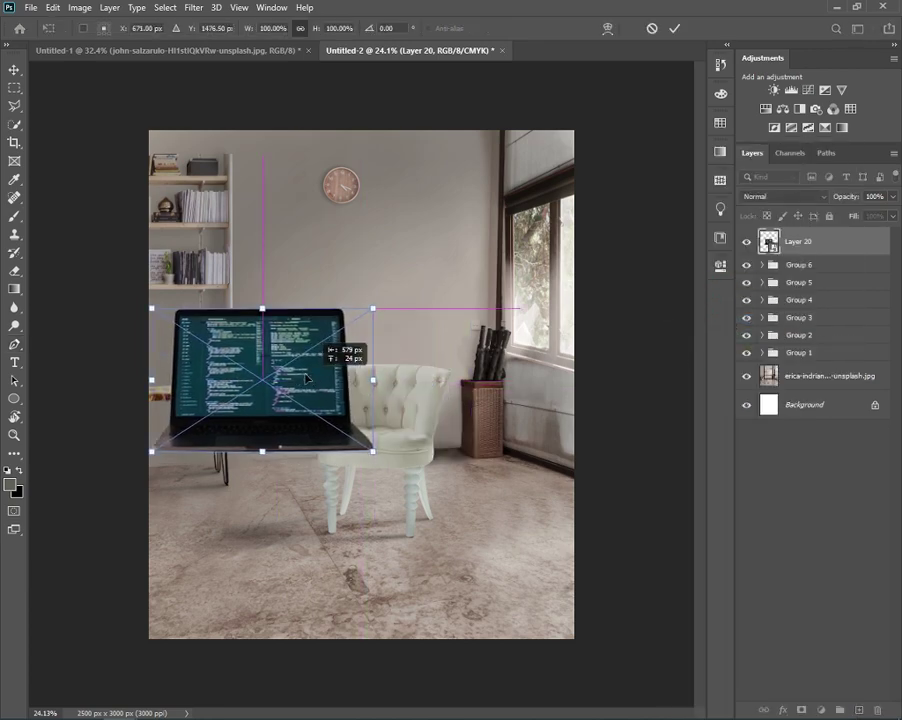
mouse_move(261, 308)
mouse_down()
mouse_move(258, 386)
mouse_move(203, 377)
mouse_move(185, 358)
mouse_up()
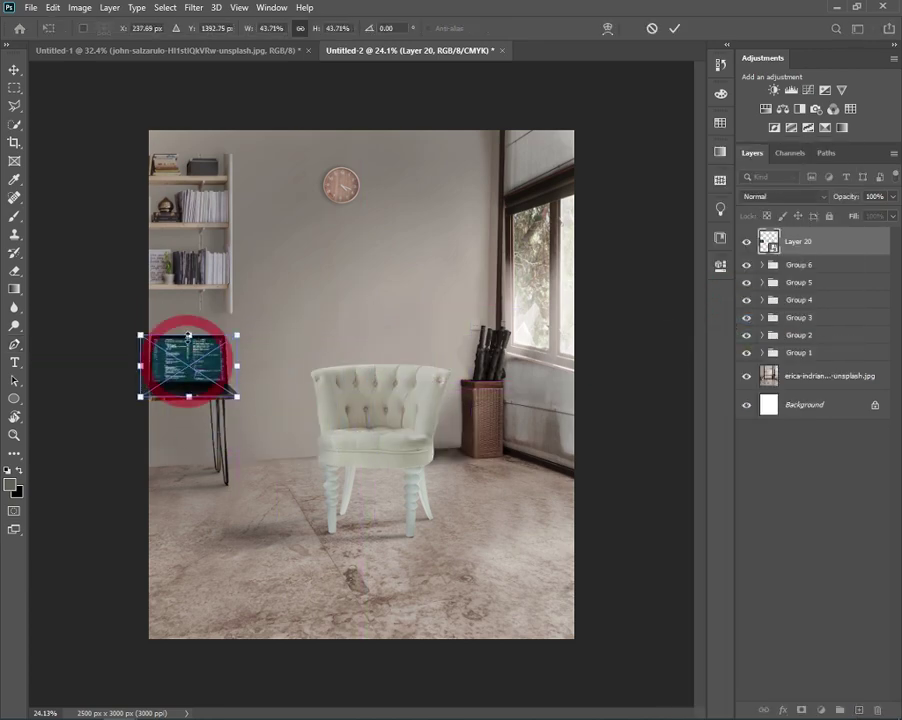
mouse_move(144, 320)
mouse_down()
mouse_move(160, 360)
mouse_move(363, 415)
mouse_up()
scroll(200, 375, up, 8)
drag(253, 391, 254, 397)
key(p)
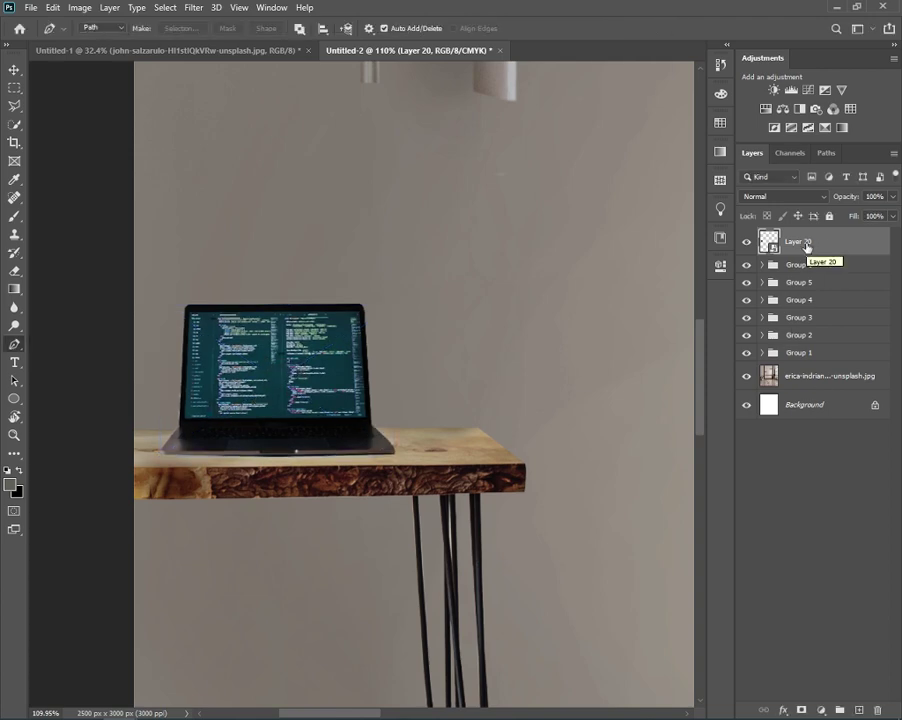
- Add a drop shadow to the laptop with 82% opacity and 23% spread
click(785, 710)
drag(546, 297, 626, 298)
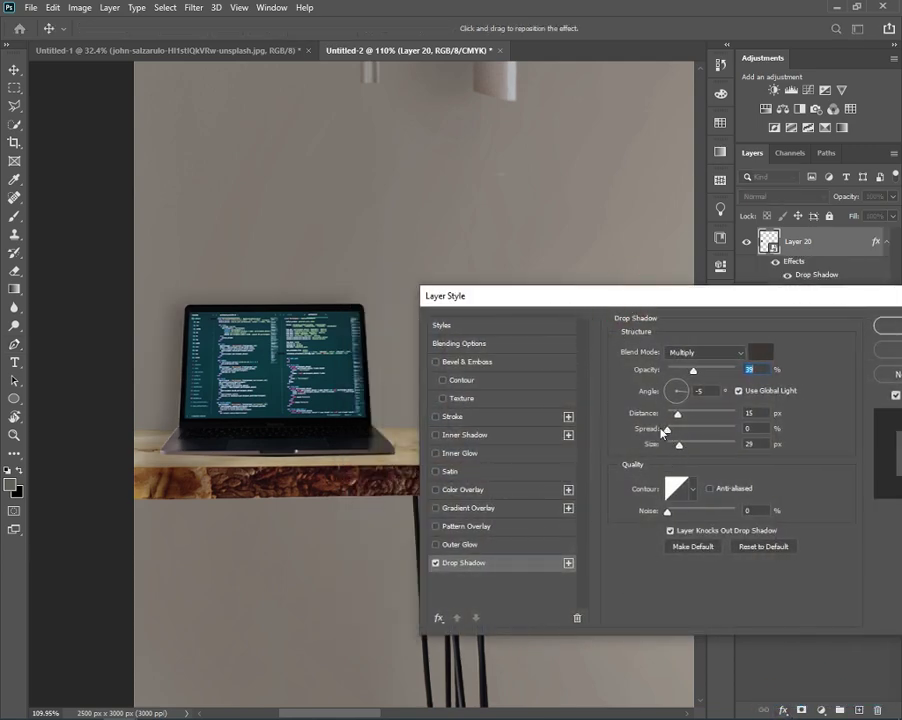
drag(685, 433, 687, 432)
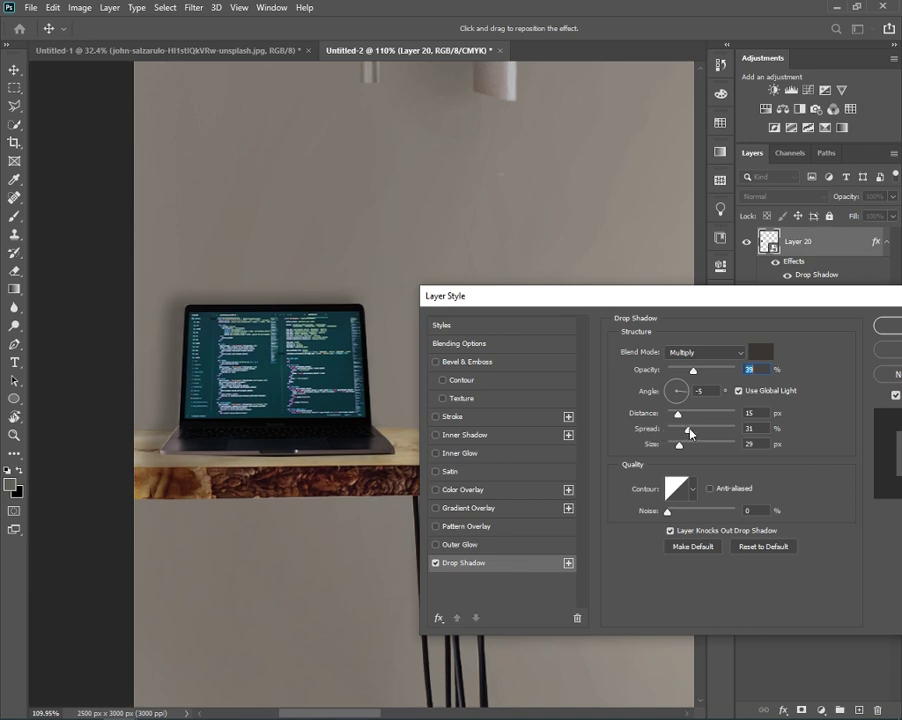
click(690, 433)
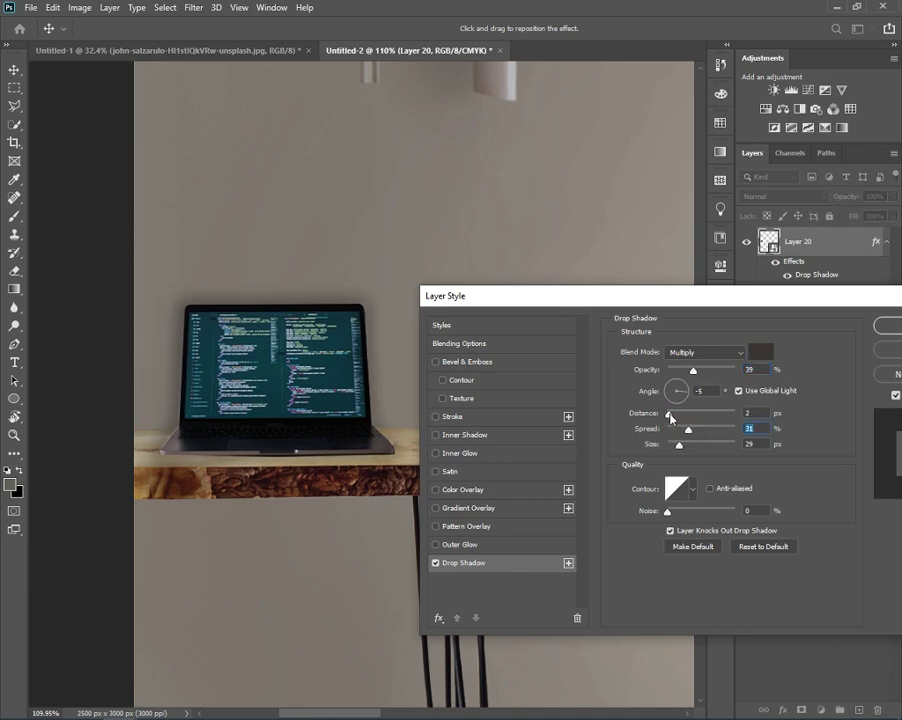
drag(679, 445, 676, 447)
drag(693, 370, 716, 378)
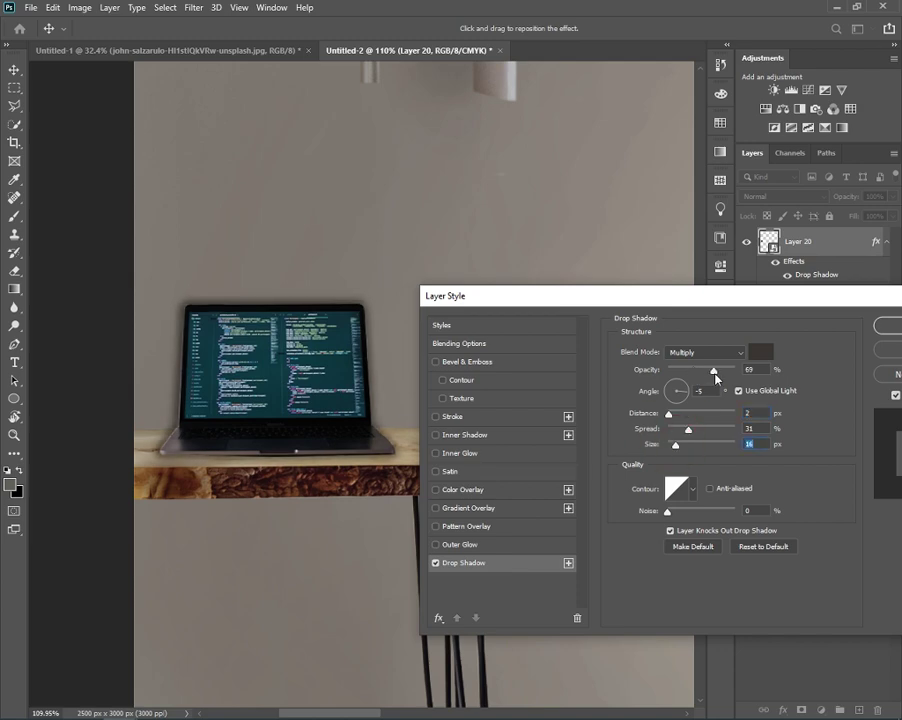
drag(688, 429, 676, 417)
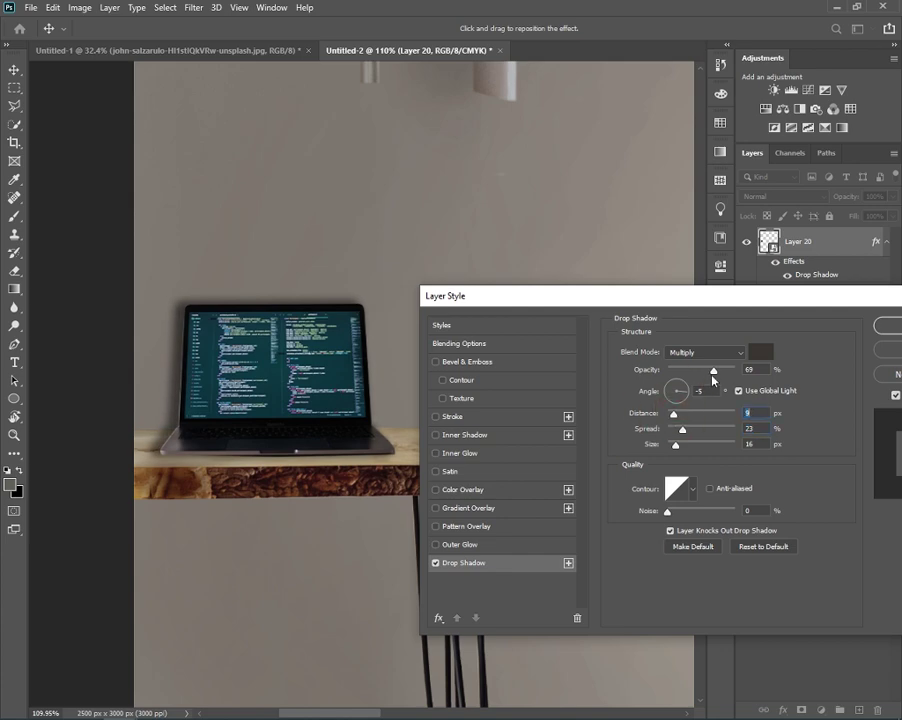
click(685, 392)
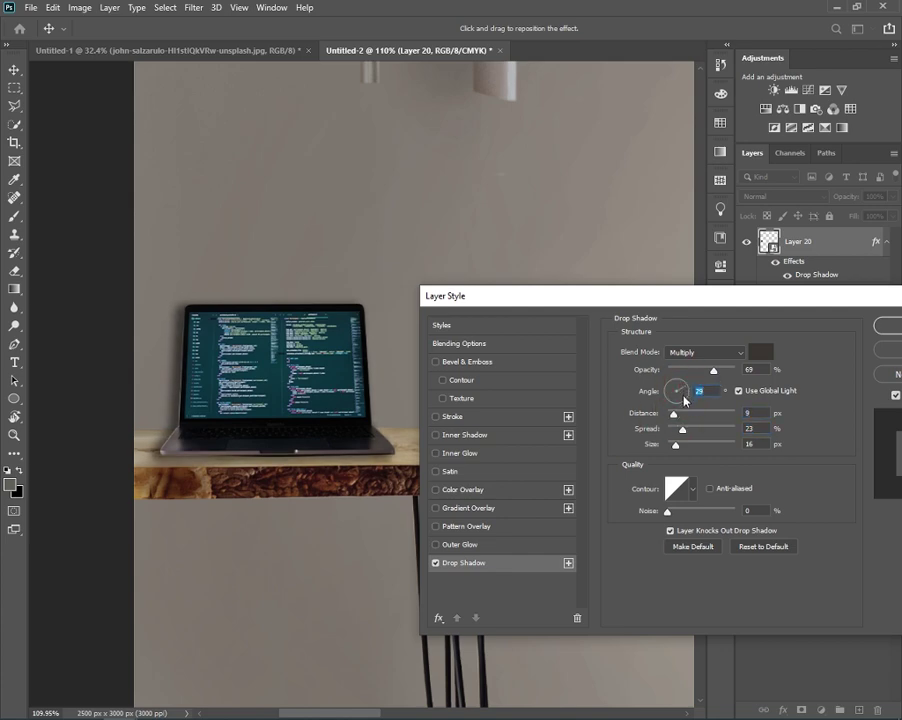
key(Up)
drag(719, 372, 725, 373)
click(885, 326)
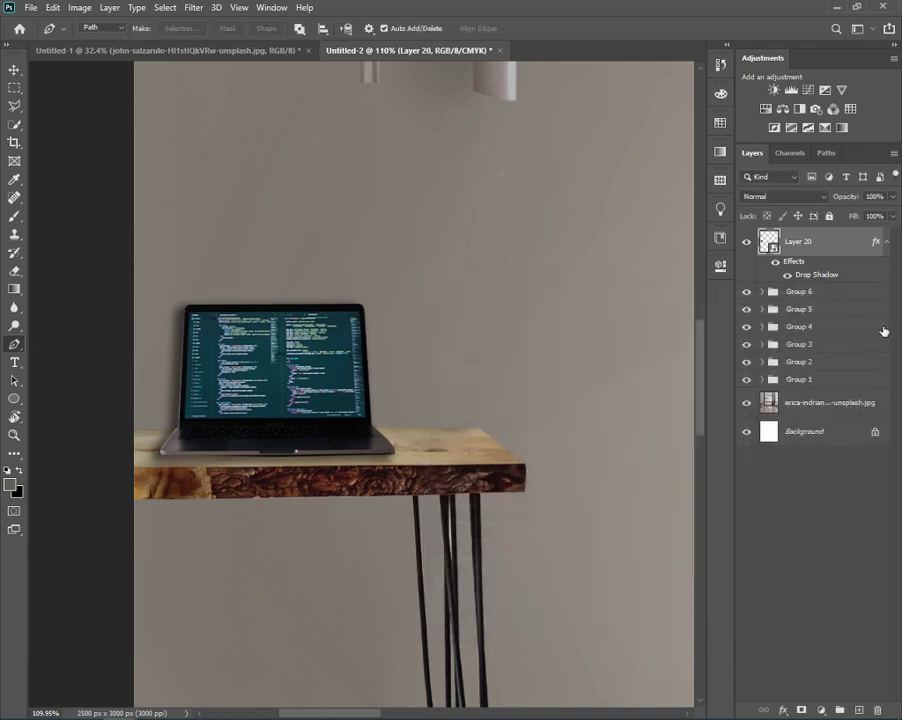
- Split the drop shadow into its own layer and give it a mask
right_click(876, 243)
click(836, 470)
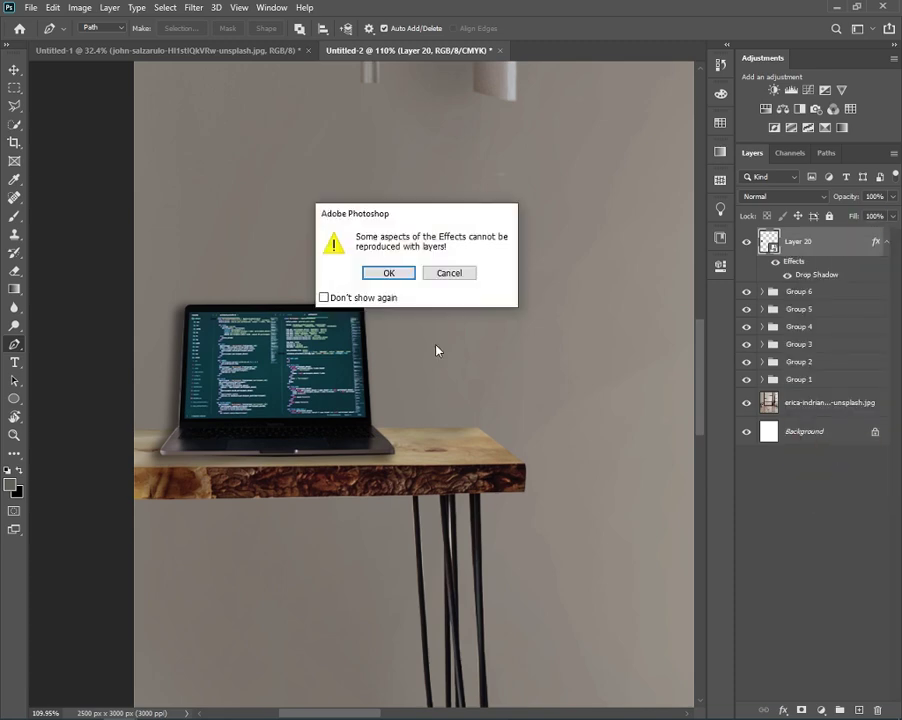
click(389, 272)
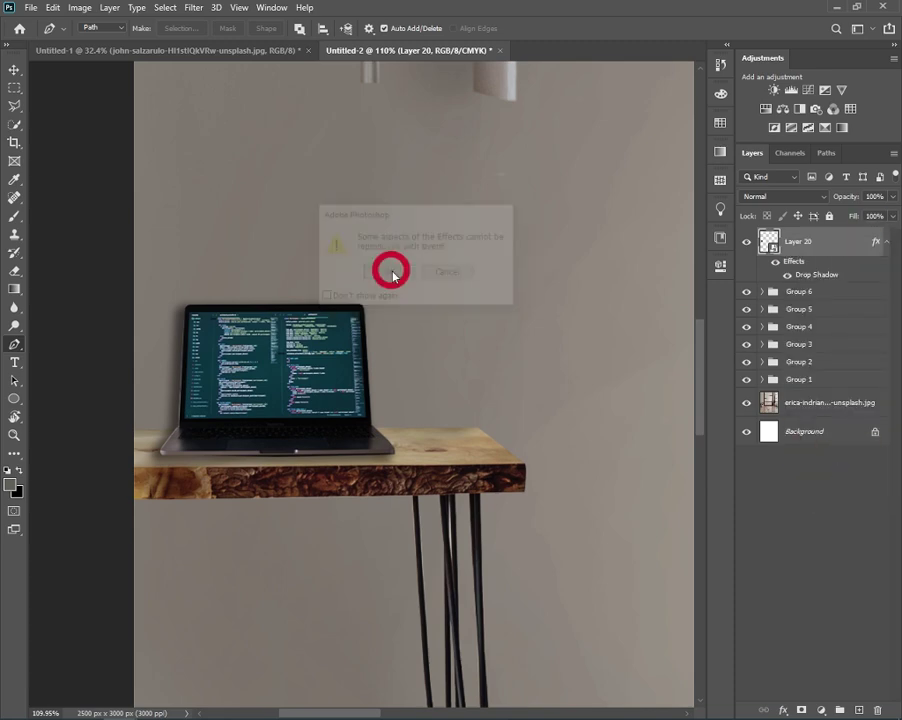
click(801, 710)
- Brush the shadow mask with a 72 px brush to trim stray shadow, then select Layer 20
key(b)
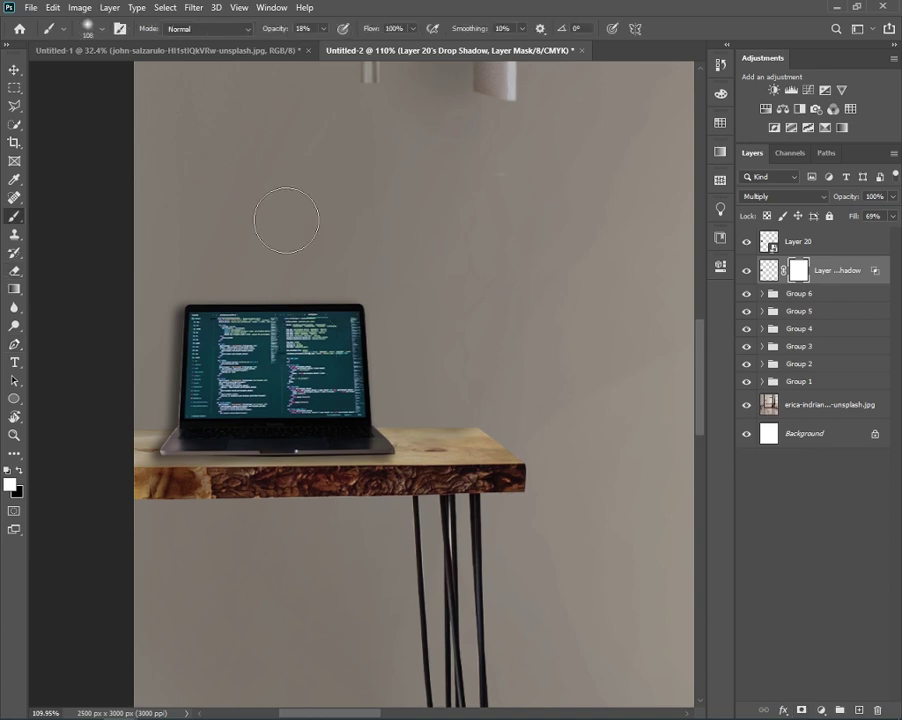
mouse_move(262, 322)
mouse_down()
mouse_move(276, 365)
mouse_move(261, 371)
mouse_up()
drag(190, 313, 193, 297)
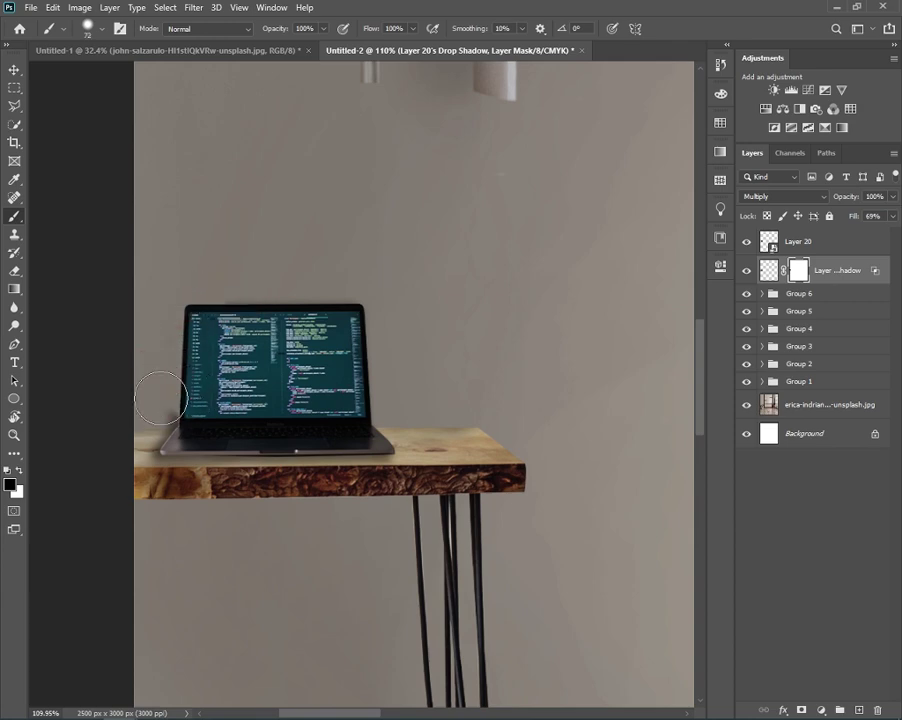
drag(161, 396, 127, 397)
drag(244, 390, 215, 383)
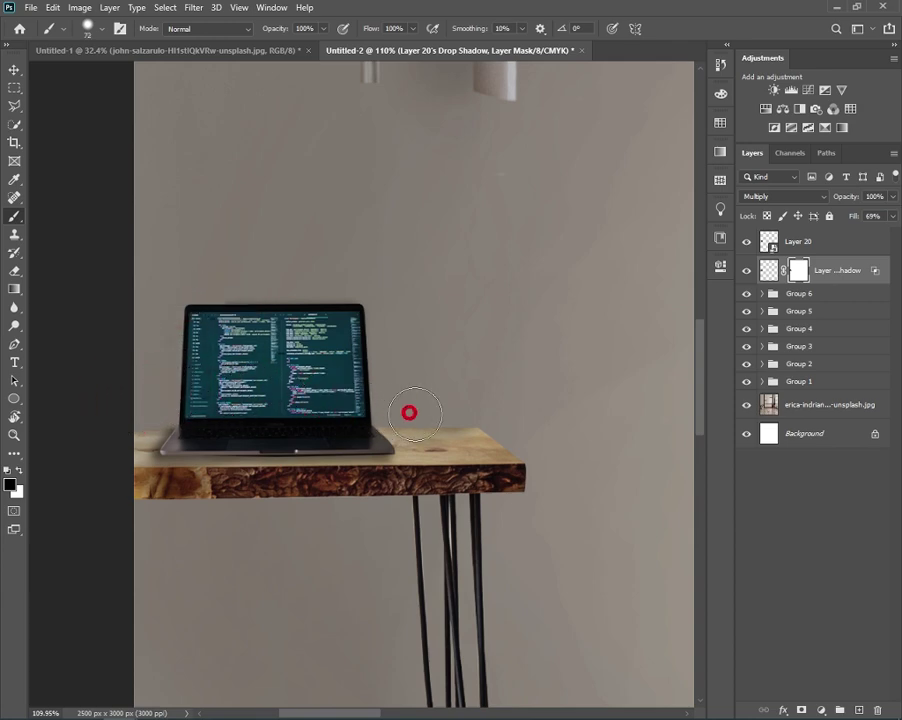
scroll(422, 452, down, 3)
scroll(422, 452, down, 1)
scroll(415, 447, up, 2)
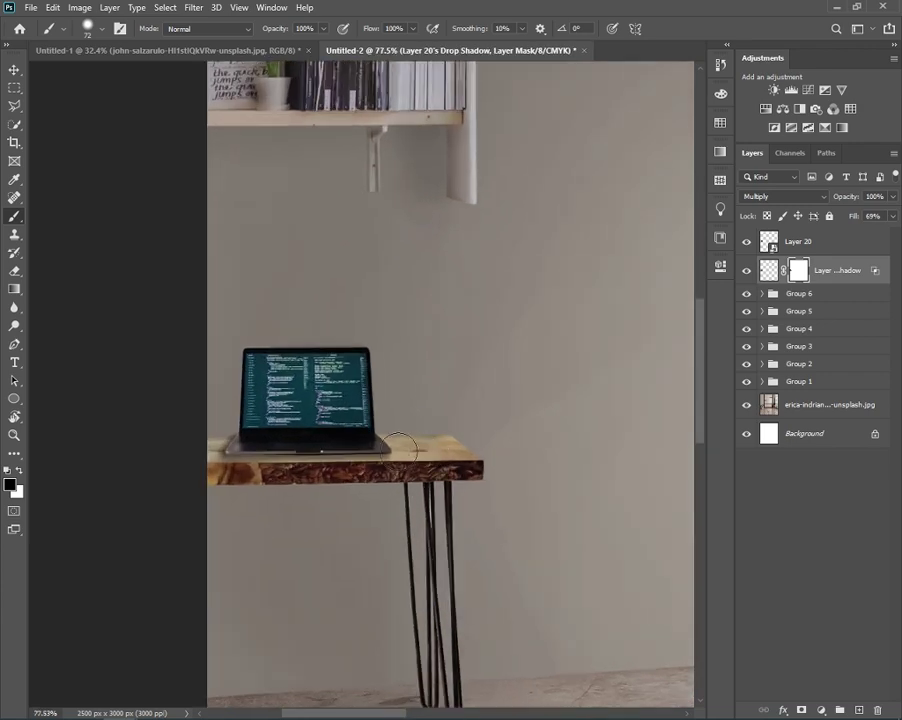
scroll(406, 441, up, 2)
click(811, 247)
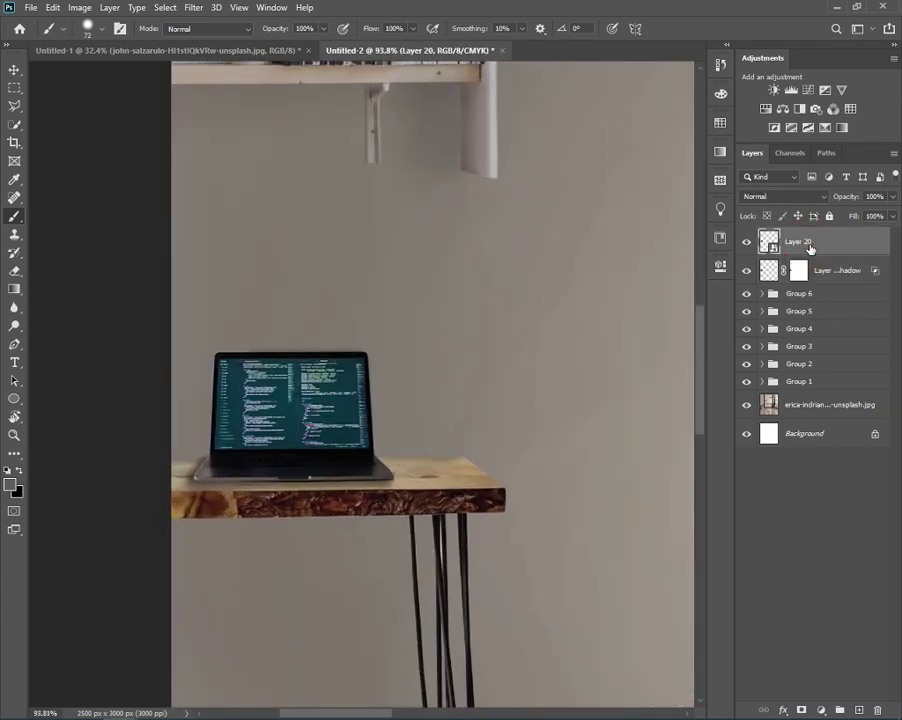
- Add a new layer and set a cream #f5f5e6 brush at 22% opacity, about 315 px
click(859, 709)
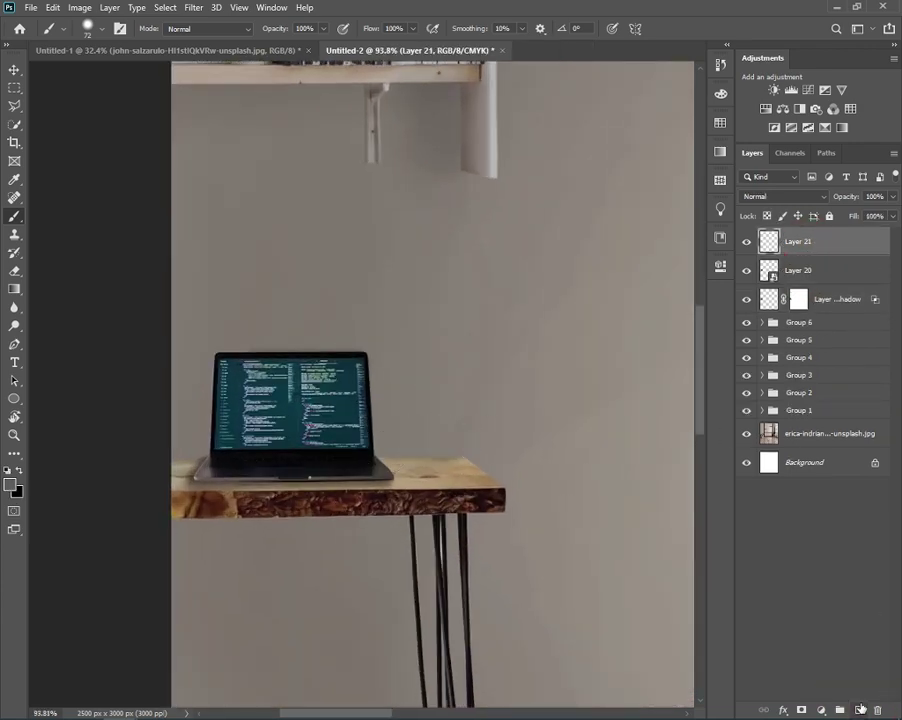
click(11, 485)
text(f5f5e6)
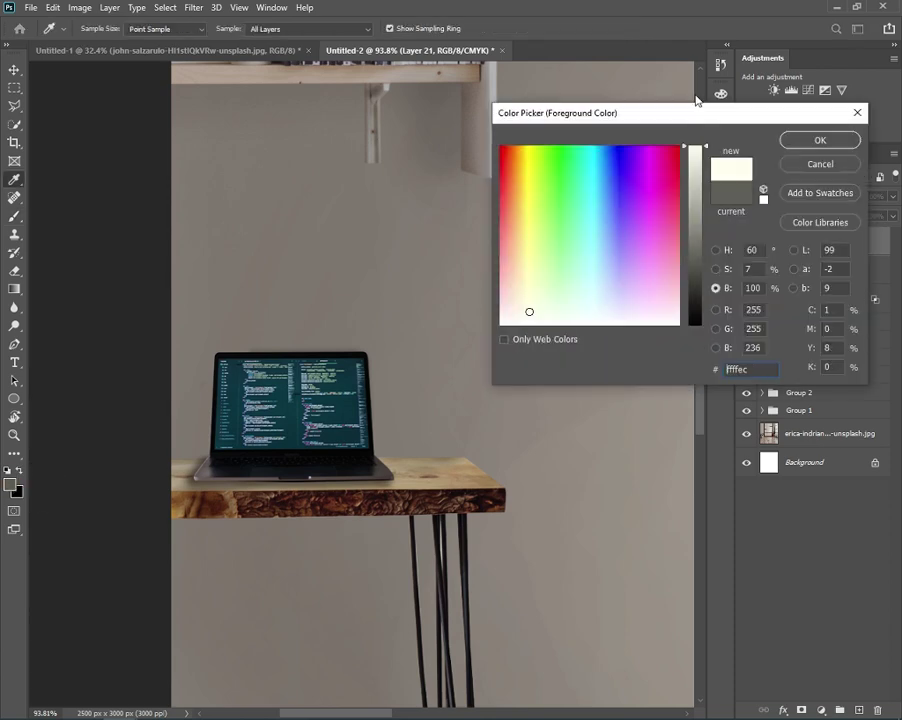
click(820, 140)
key(b)
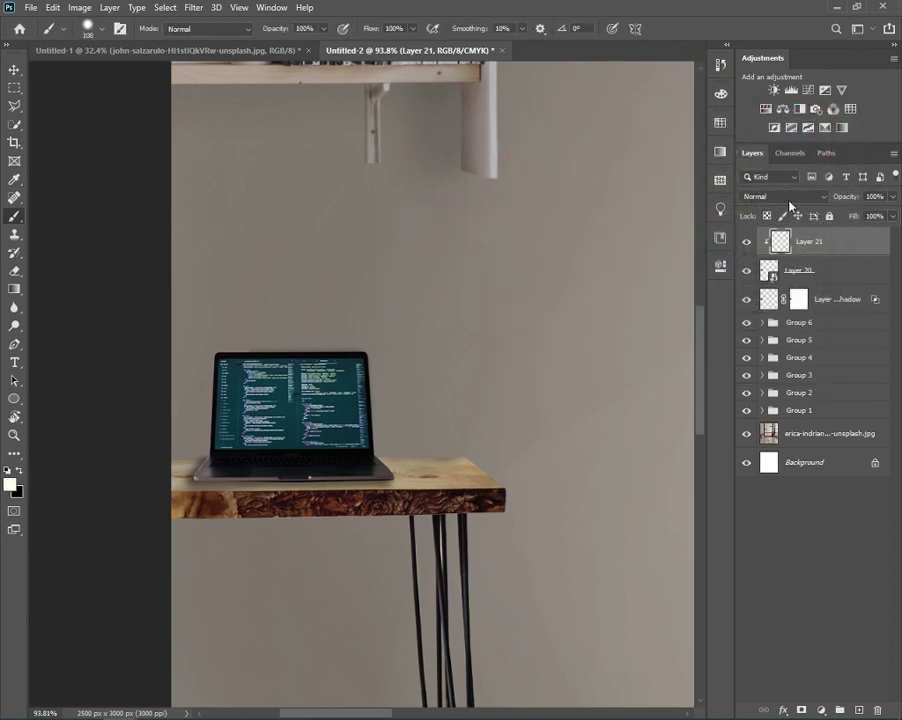
right_click(450, 301)
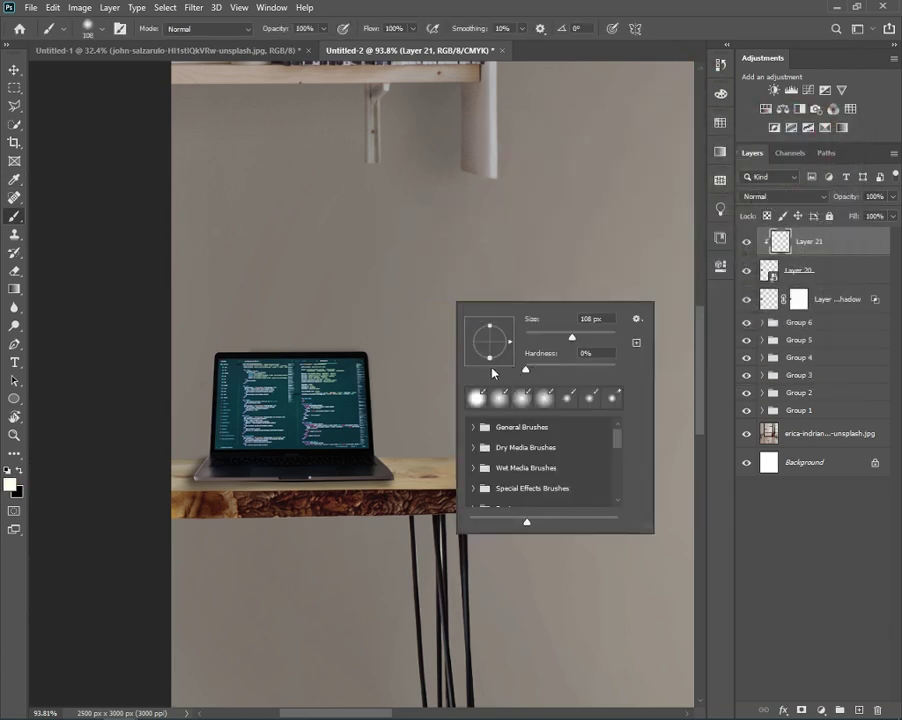
drag(275, 28, 214, 44)
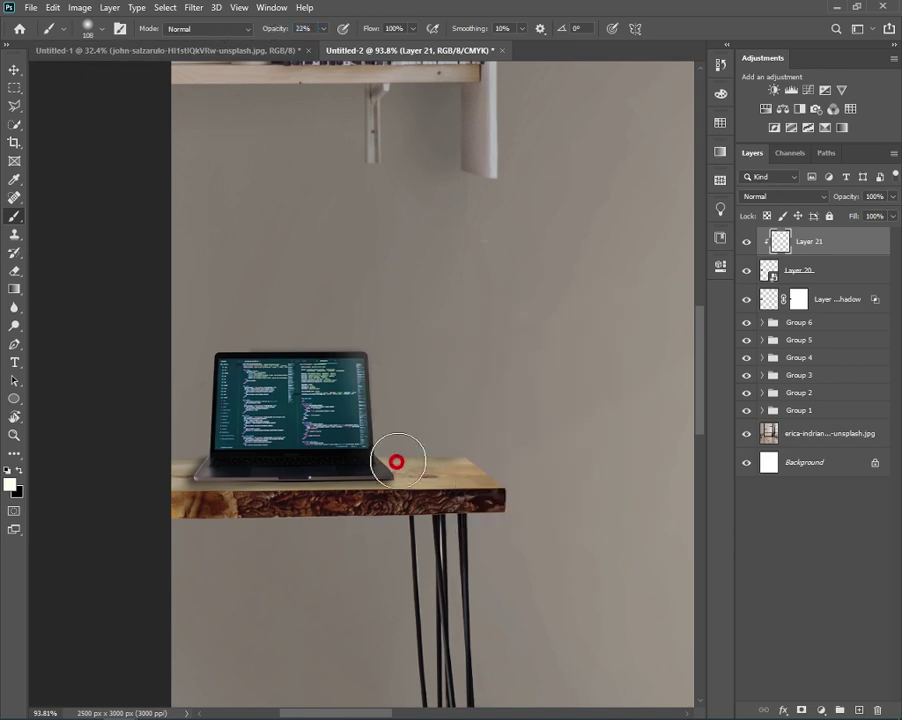
drag(396, 461, 380, 436)
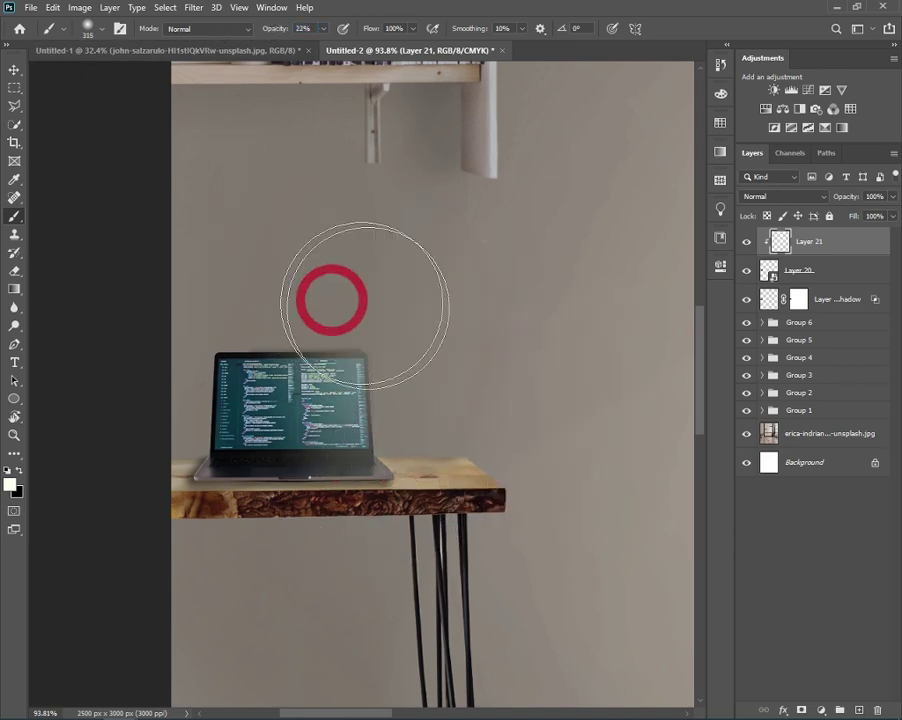
scroll(410, 440, up, 2)
- Erase glare on the laptop screen, then switch to the desk photo document Untitled-1
key(e)
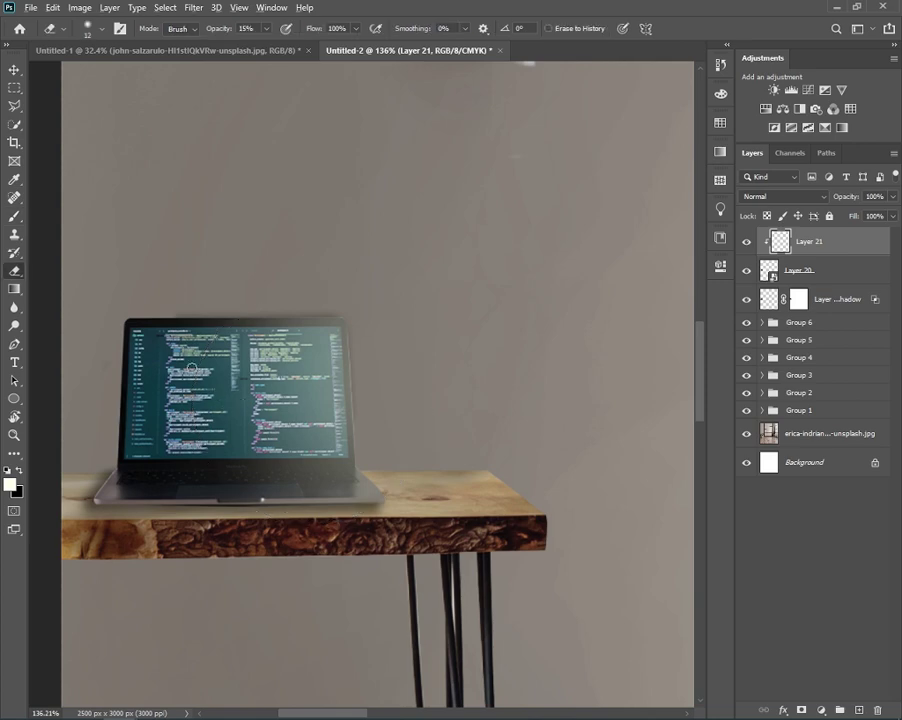
mouse_move(191, 369)
mouse_down()
mouse_move(270, 436)
mouse_move(290, 468)
mouse_move(270, 340)
mouse_up()
scroll(461, 435, down, 3)
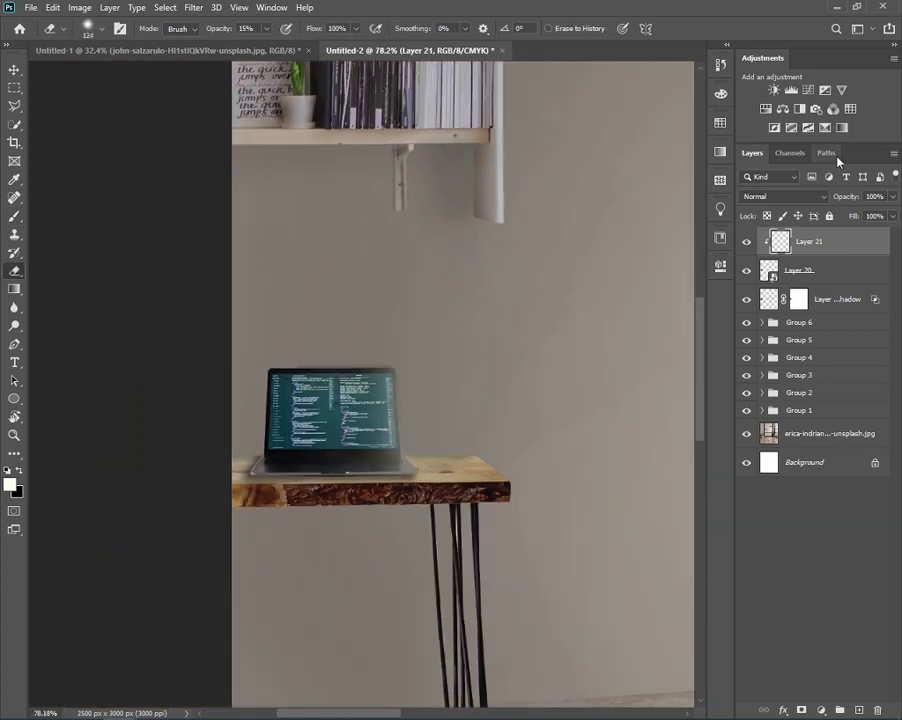
scroll(582, 396, down, 3)
scroll(582, 396, down, 1)
scroll(520, 500, up, 3)
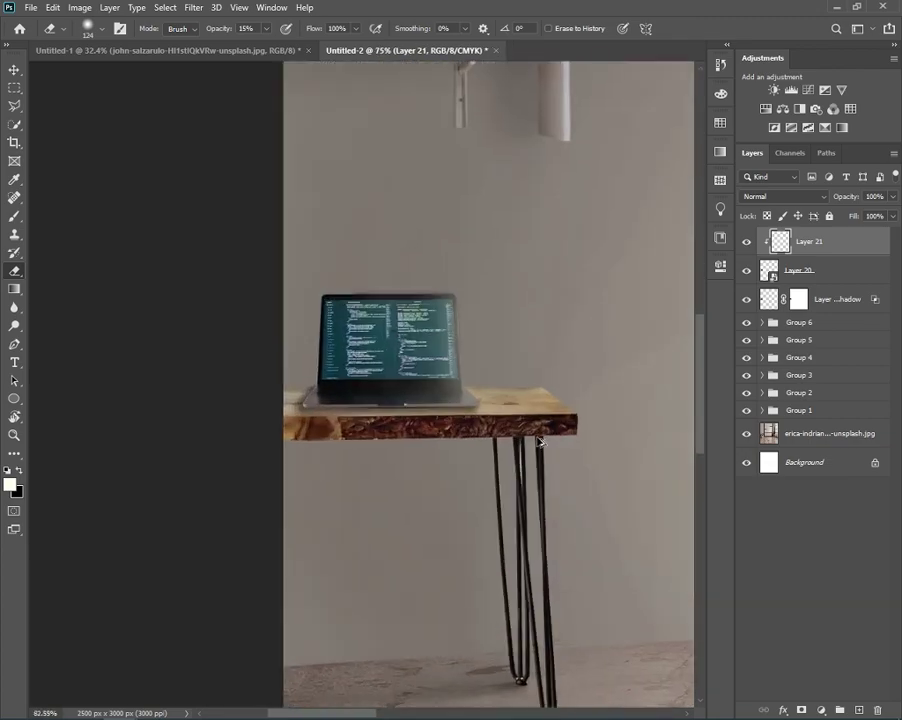
scroll(520, 500, up, 1)
key(ctrl+Tab)
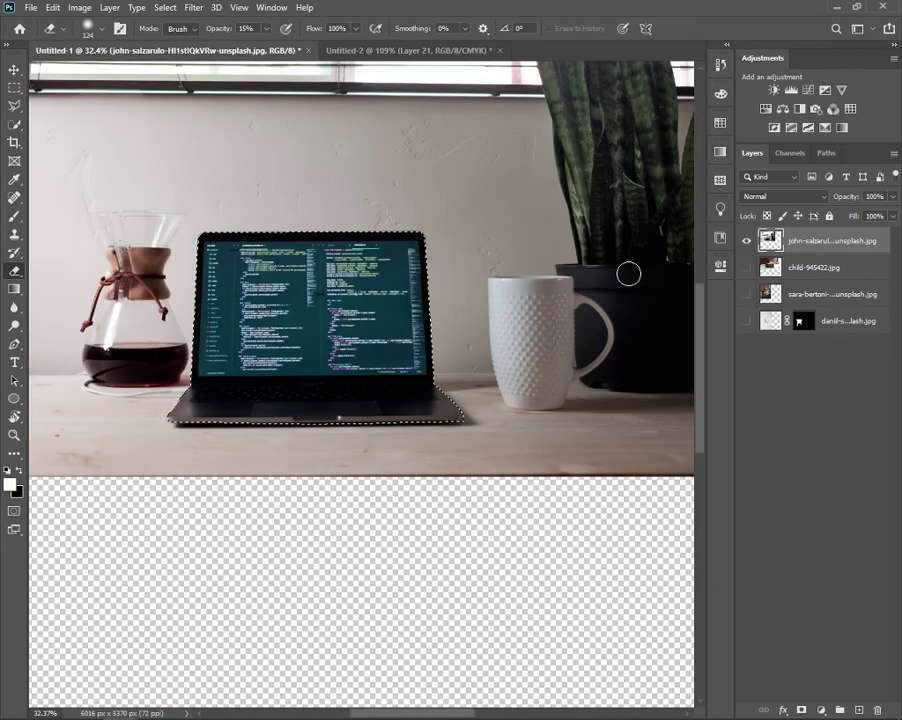
- Close a Pen path around the white mug, load it as a selection and return to Untitled-2
scroll(521, 350, up, 1)
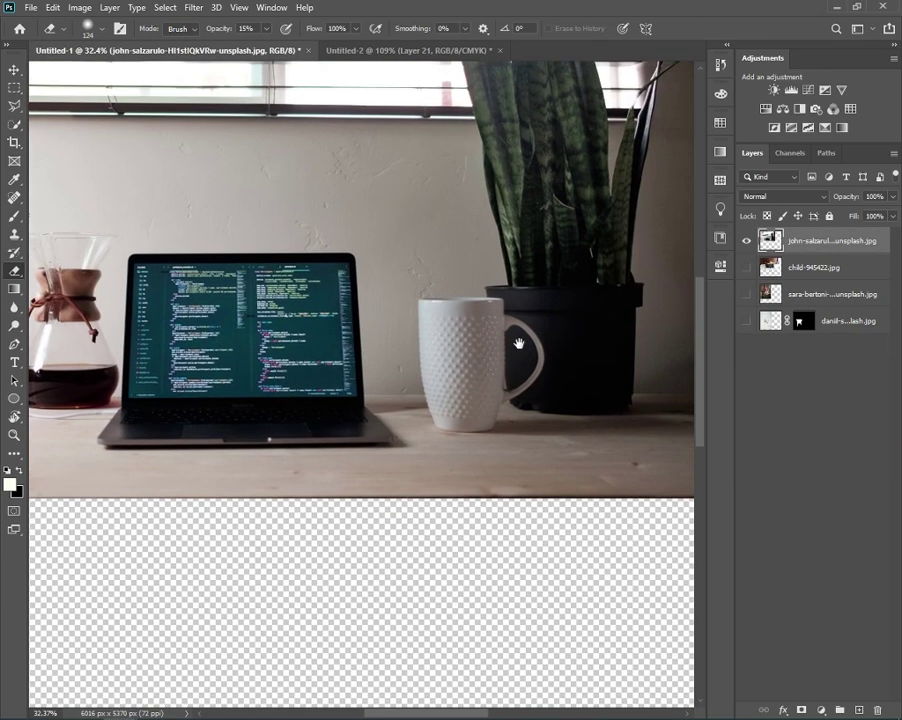
scroll(433, 345, up, 2)
key(p)
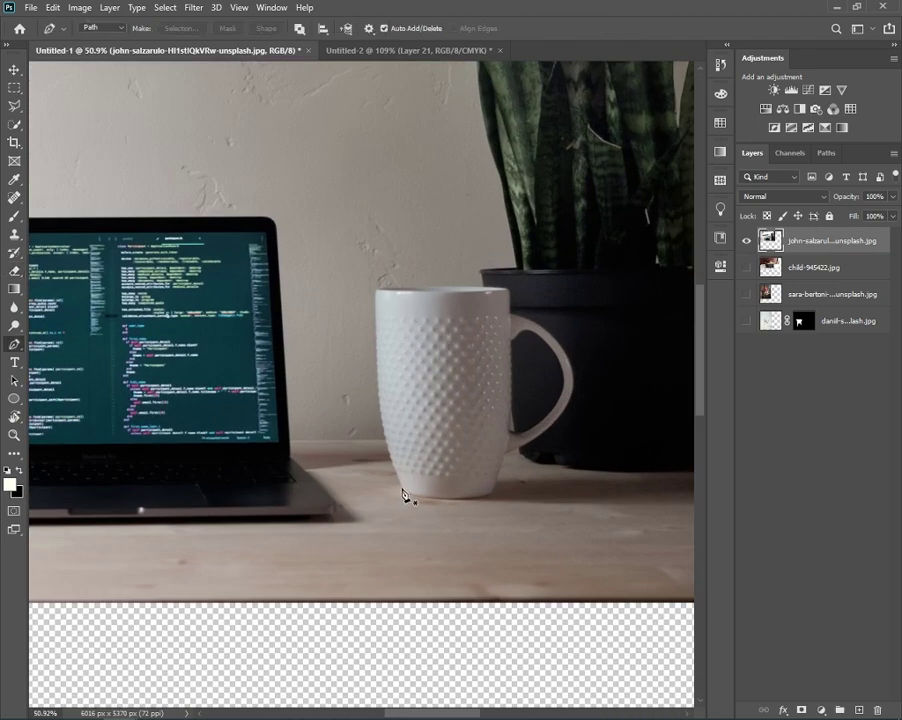
click(397, 471)
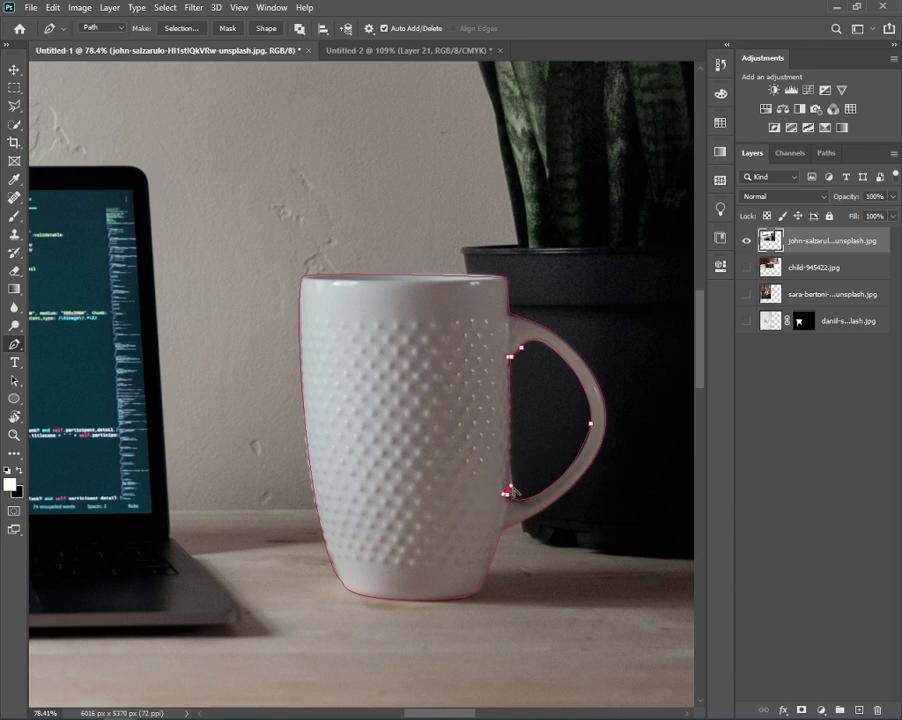
key(ctrl+Return)
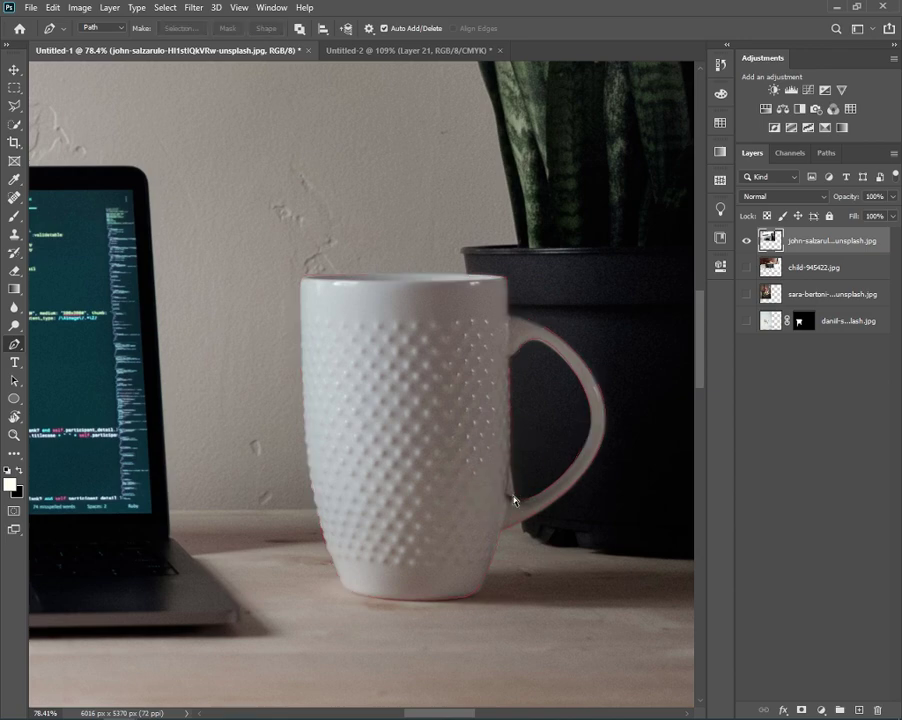
scroll(557, 451, down, 5)
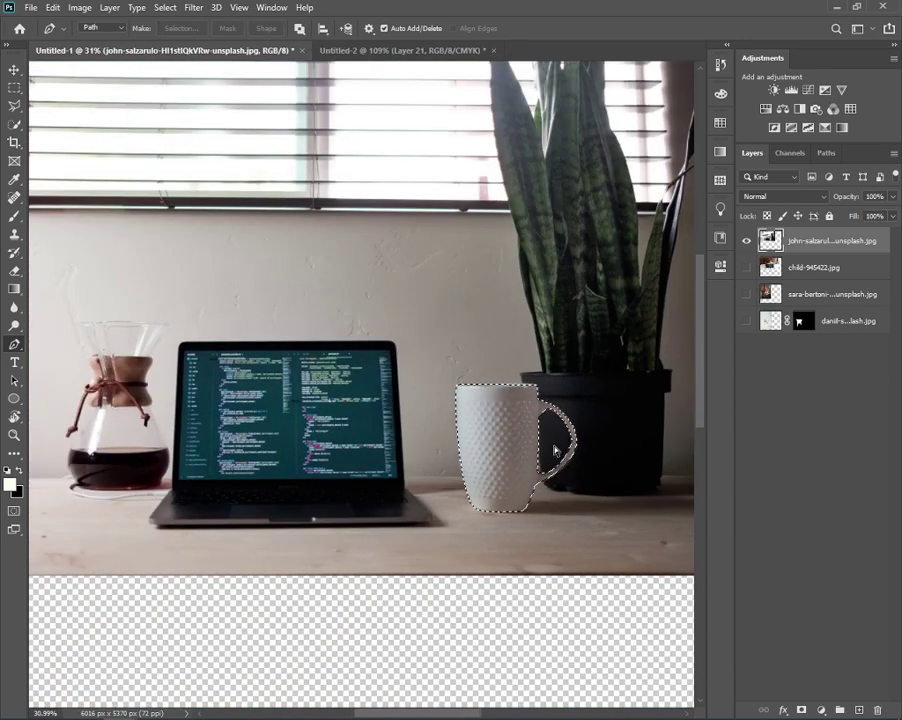
key(ctrl+Tab)
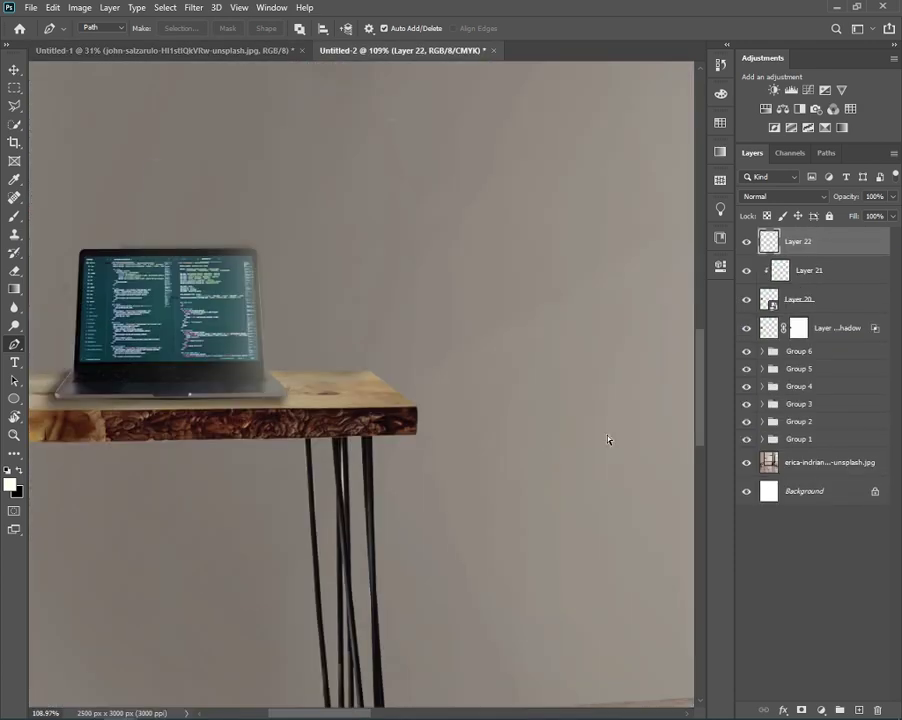
- Paste the mug, shrink it, flip it horizontally and place it beside the laptop
key(ctrl+v)
key(ctrl+t)
mouse_move(356, 174)
mouse_down()
mouse_move(376, 347)
mouse_move(345, 395)
mouse_move(330, 372)
mouse_move(332, 334)
mouse_move(336, 373)
mouse_up()
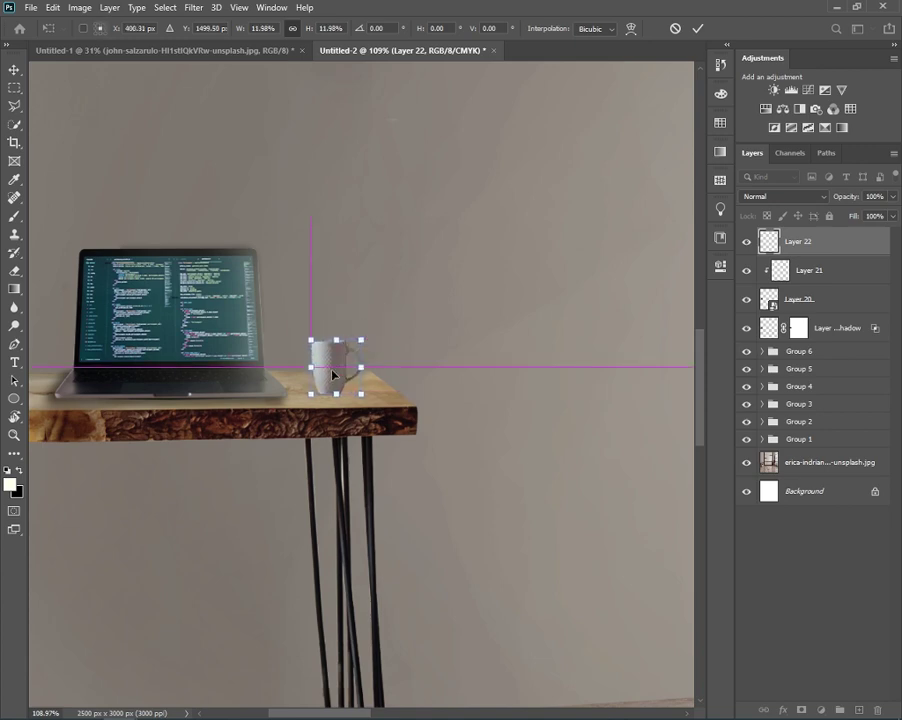
right_click(336, 373)
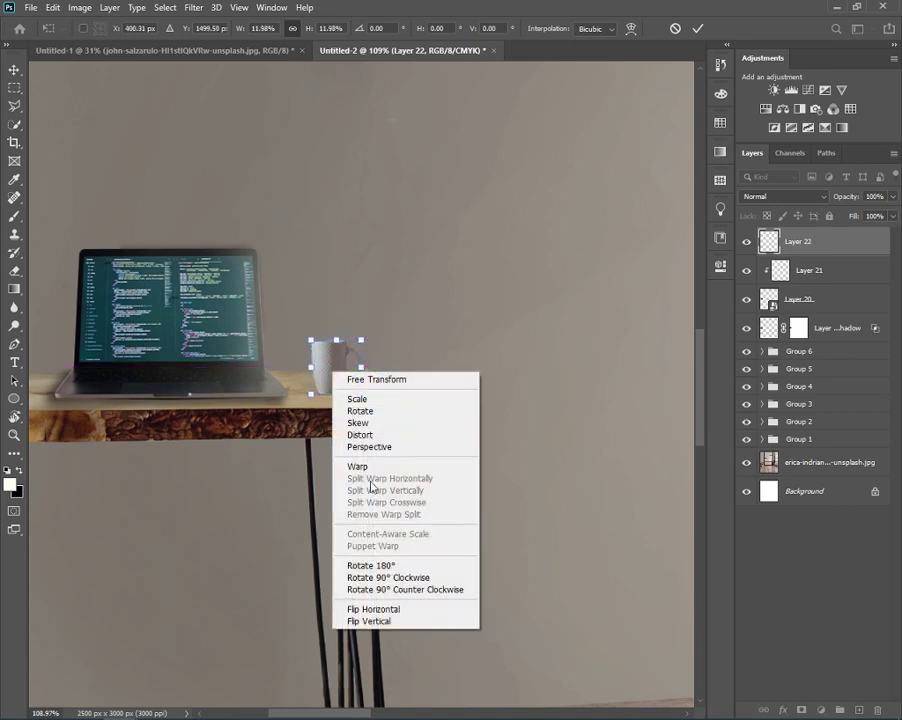
click(383, 610)
drag(348, 370, 330, 366)
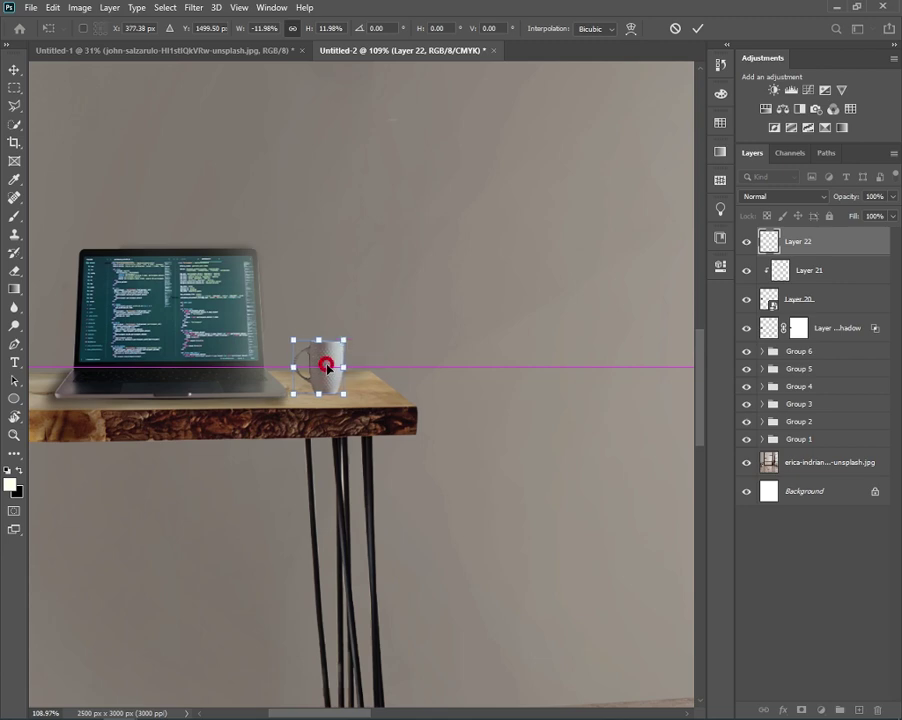
key(p)
- Group Layer 20, Layer 21 and the shadow layer into Group 7, then select Layer 22
scroll(489, 354, up, 2)
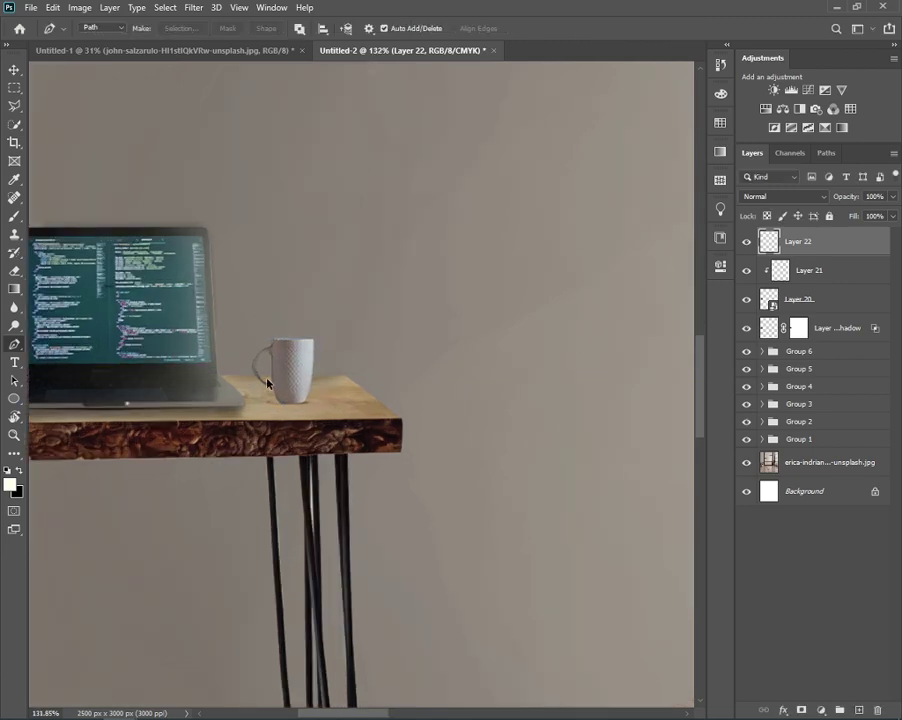
scroll(267, 383, up, 4)
click(809, 270)
shift+click(815, 328)
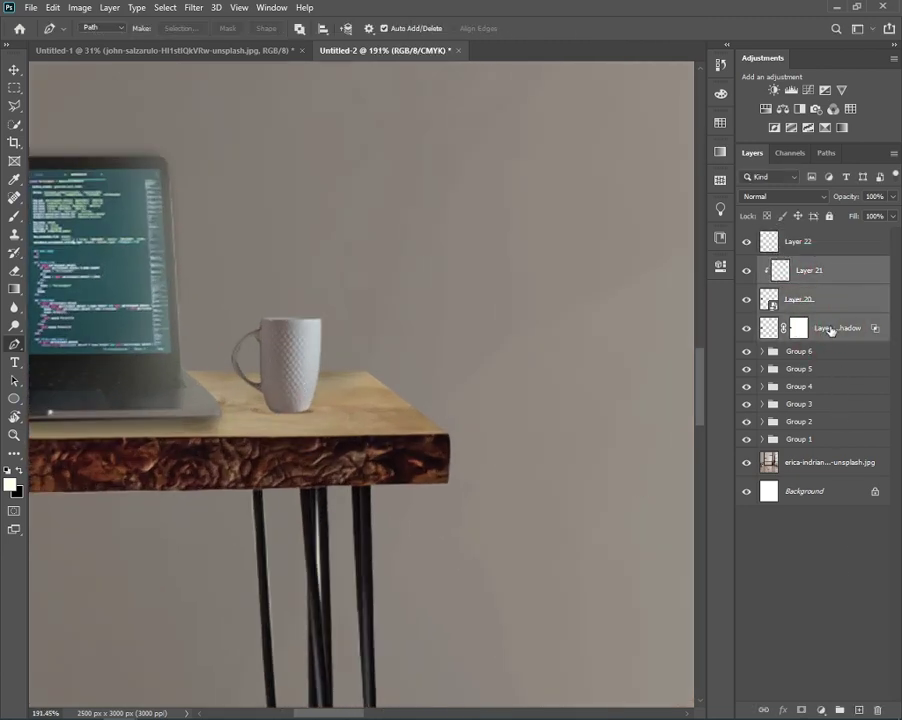
key(ctrl+g)
click(799, 245)
- Add Layer 23 in Multiply clipped to the mug, trying a black shading stroke that's undone
scroll(260, 383, up, 3)
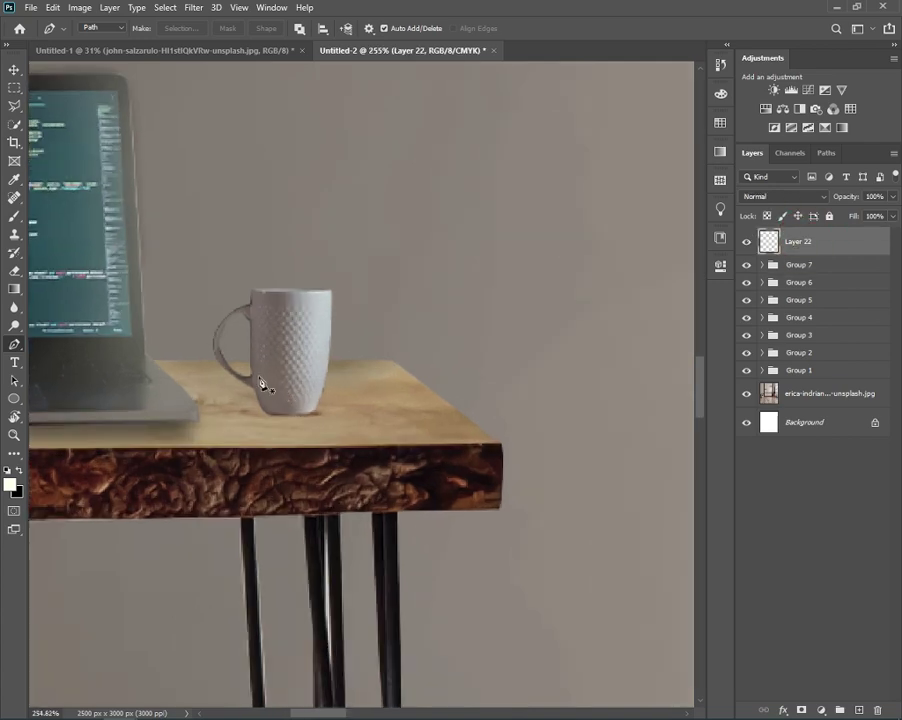
key(b)
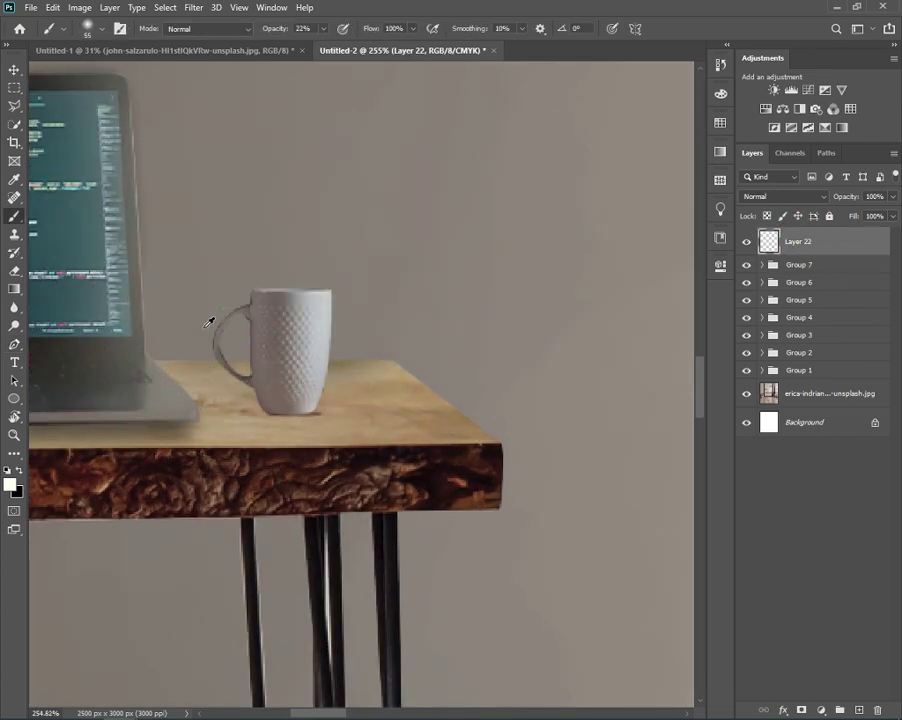
click(874, 710)
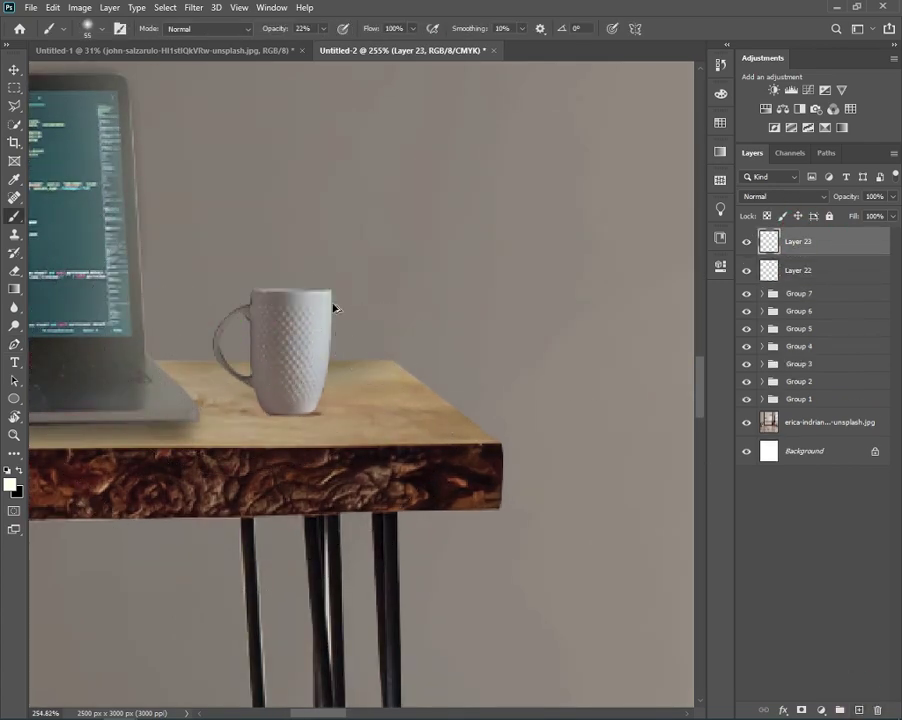
click(770, 197)
click(760, 251)
alt+click(742, 257)
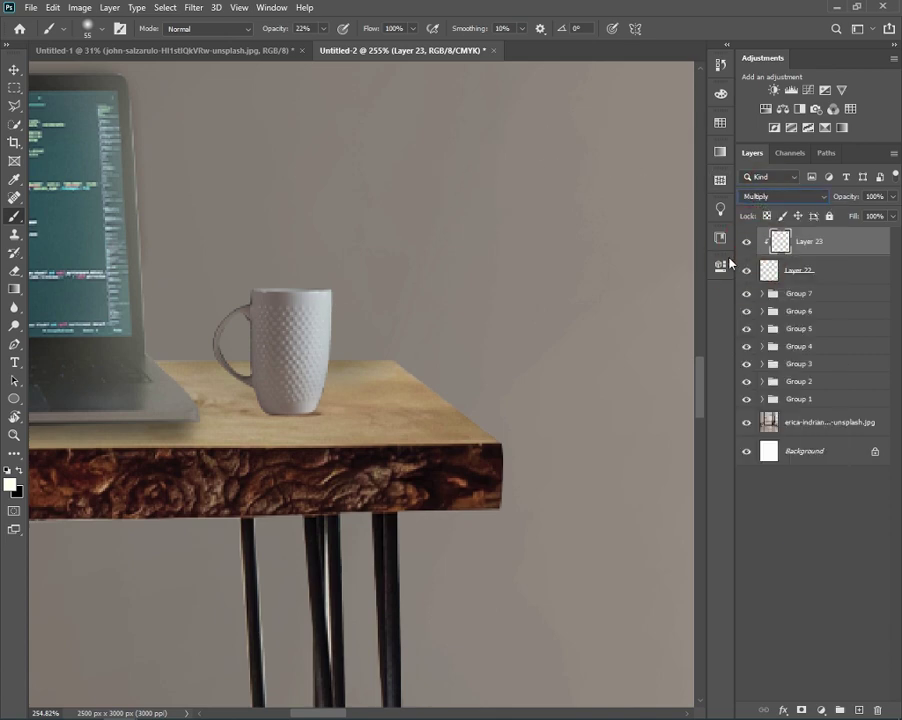
key(x)
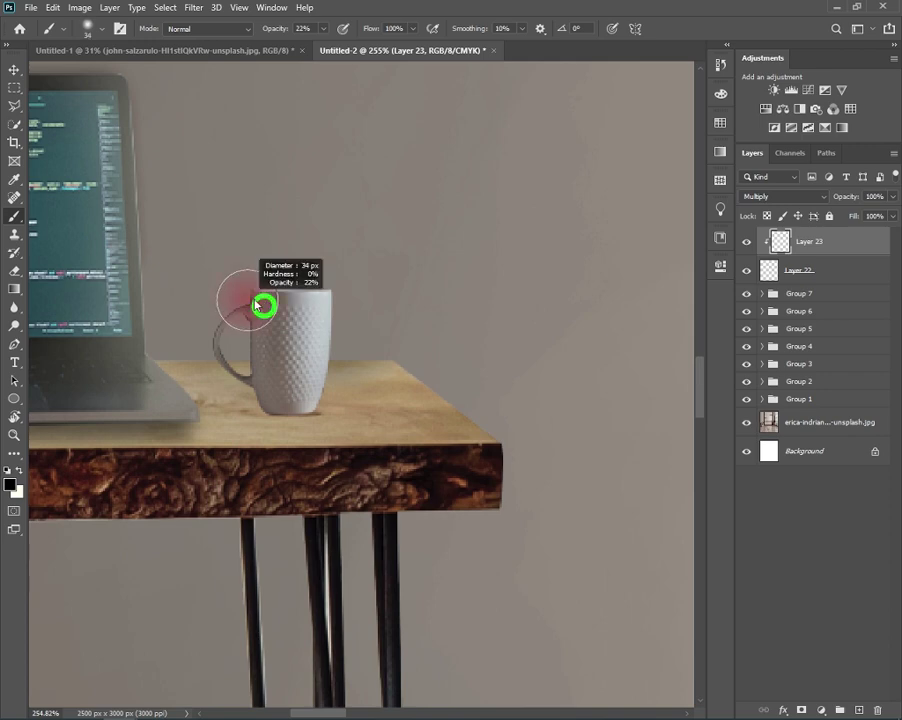
drag(252, 298, 256, 307)
key(ctrl+z)
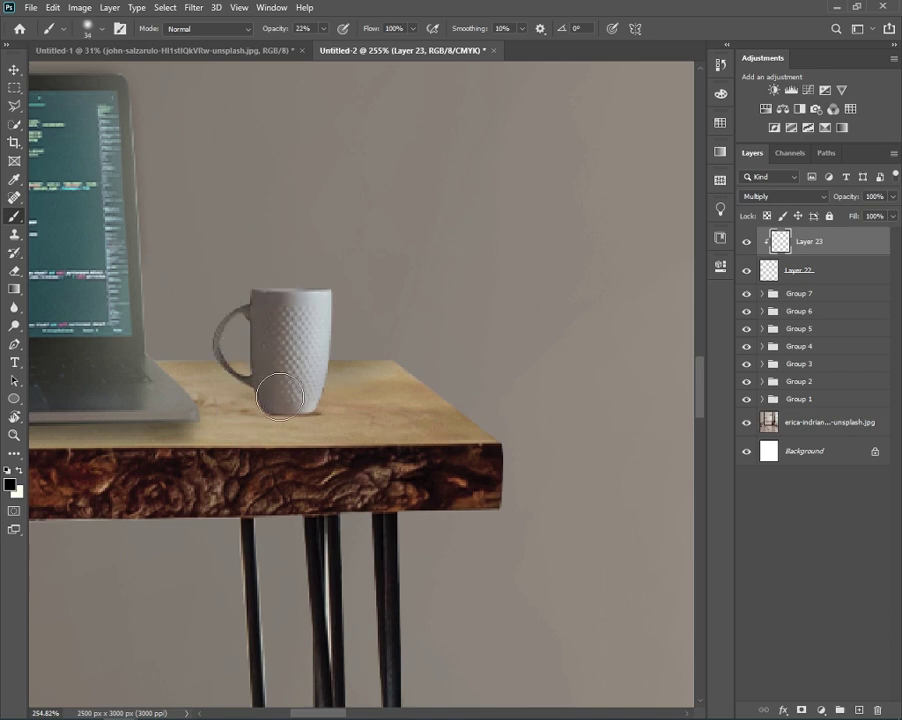
click(859, 274)
- On a new layer below the mug, paint faint shadows under the laptop and mug bases
ctrl+click(860, 709)
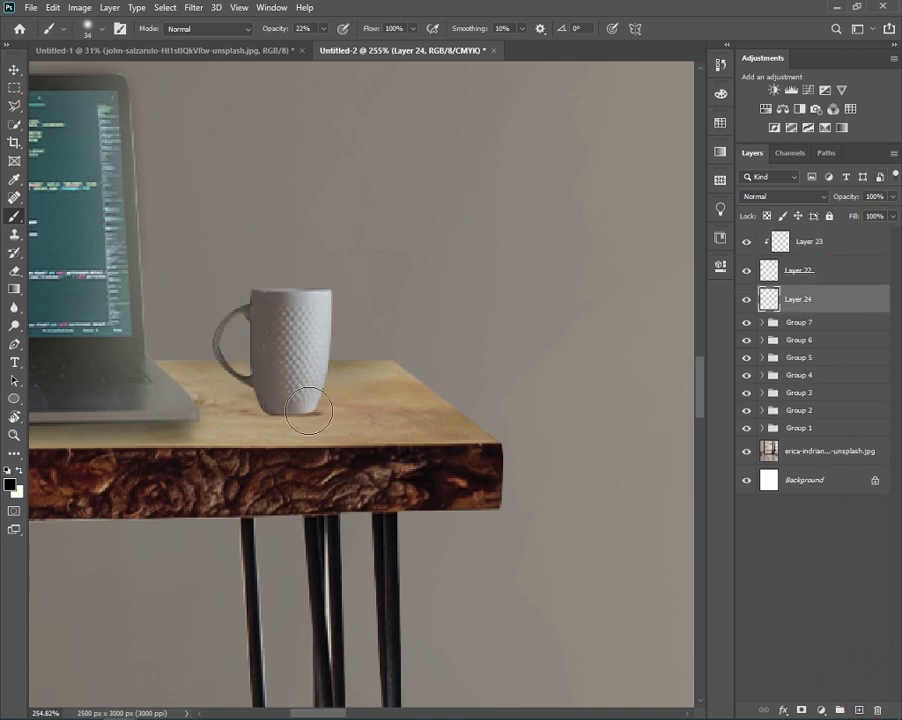
right_click(300, 410)
key(Escape)
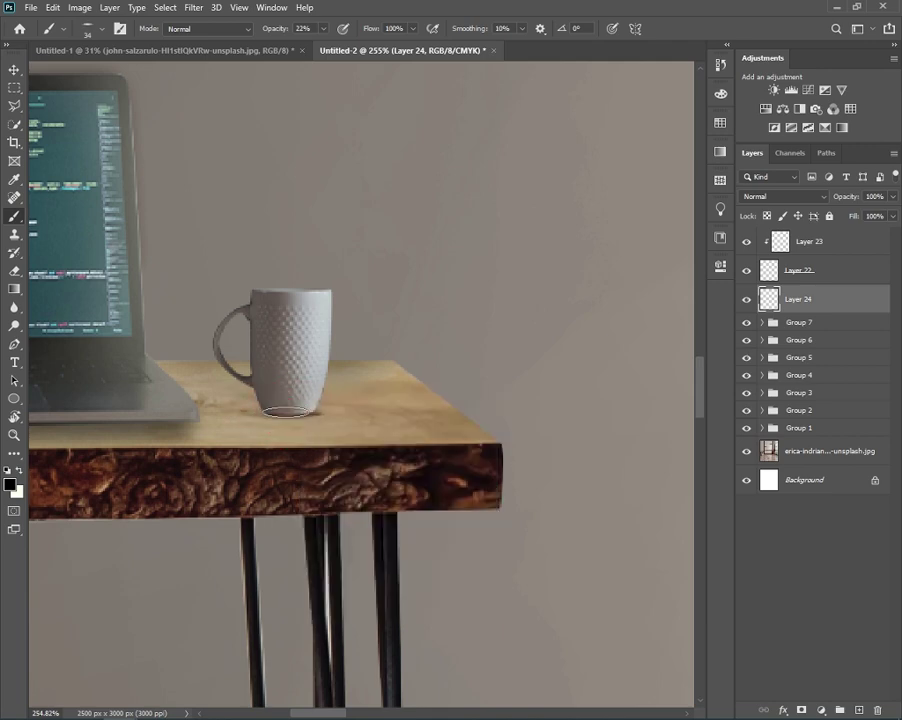
drag(185, 410, 231, 410)
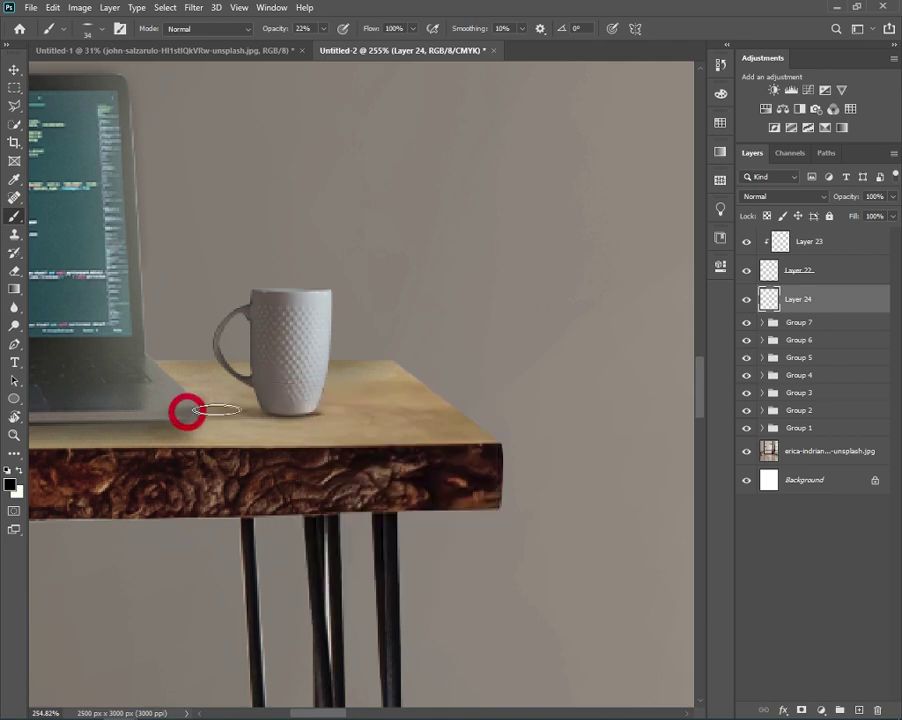
drag(286, 408, 277, 410)
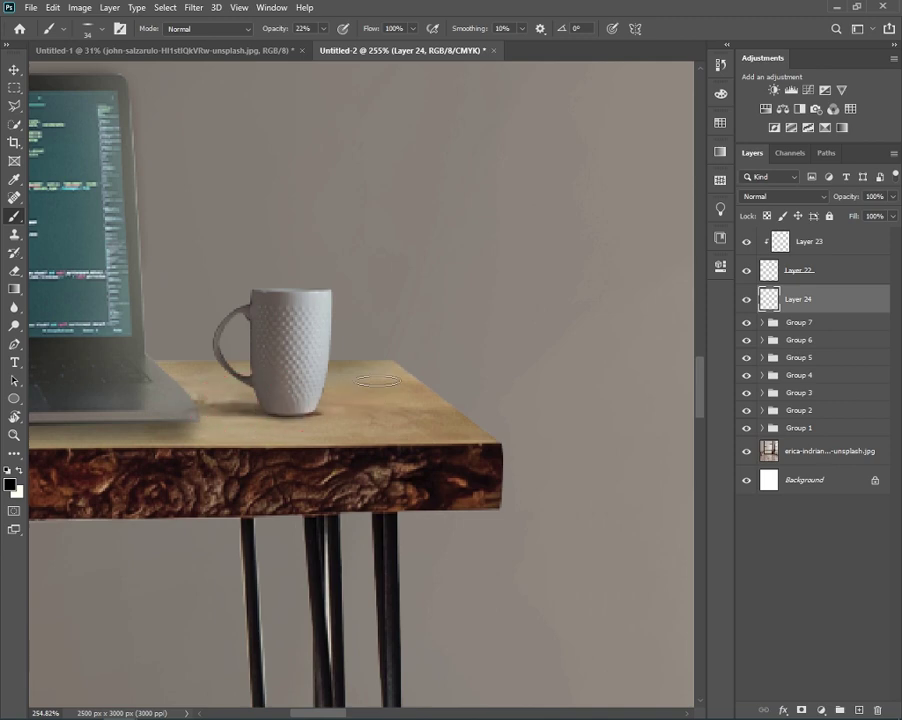
scroll(438, 382, down, 3)
scroll(438, 382, down, 3)
scroll(438, 382, down, 3)
scroll(443, 388, down, 3)
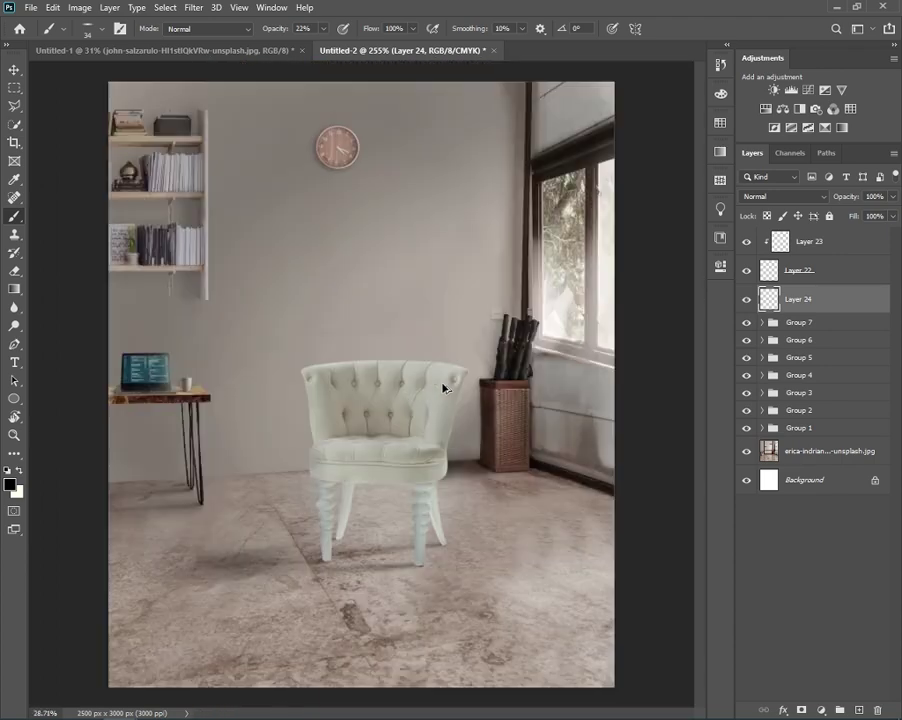
- Group the desk shadow layers into Group 8 and toggle it to compare
shift+click(828, 245)
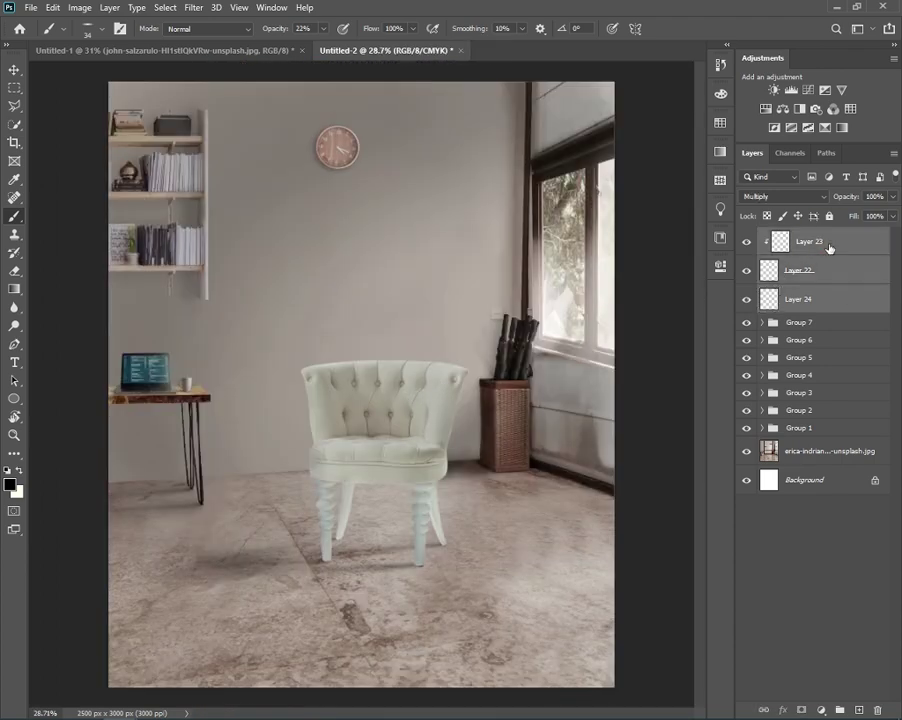
key(ctrl+g)
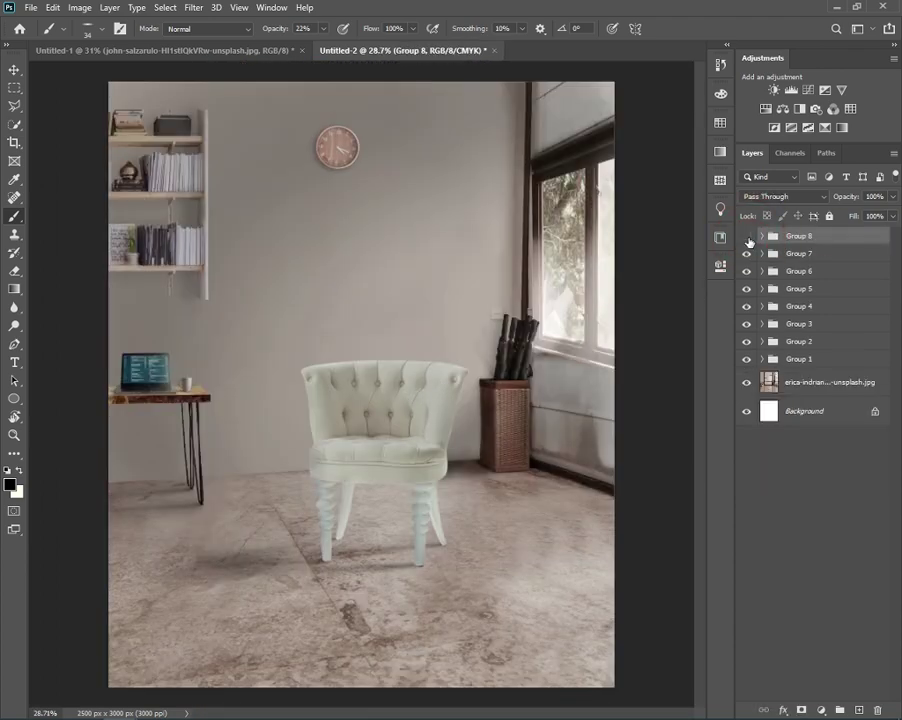
click(747, 237)
- Add a new layer with a 410 px brush and set the foreground colour to pure white
click(859, 710)
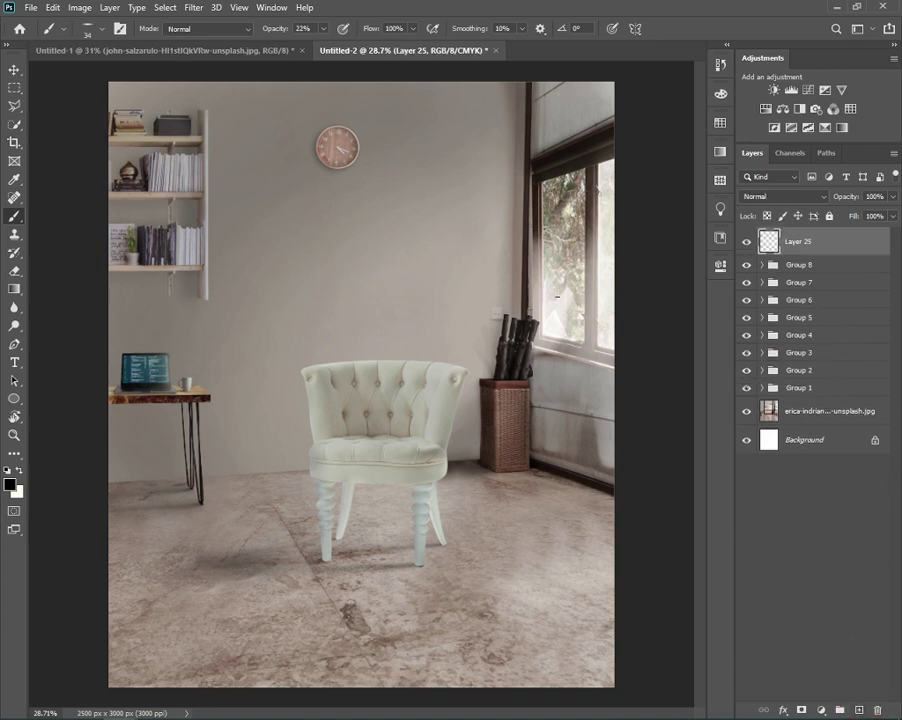
right_click(467, 261)
key(Escape)
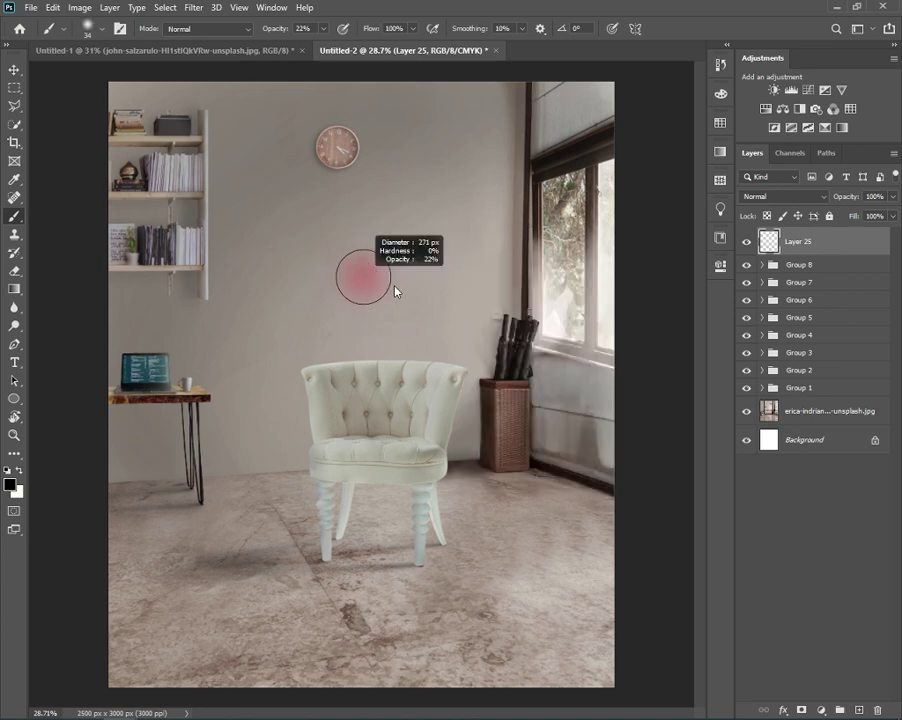
drag(368, 281, 393, 277)
click(302, 28)
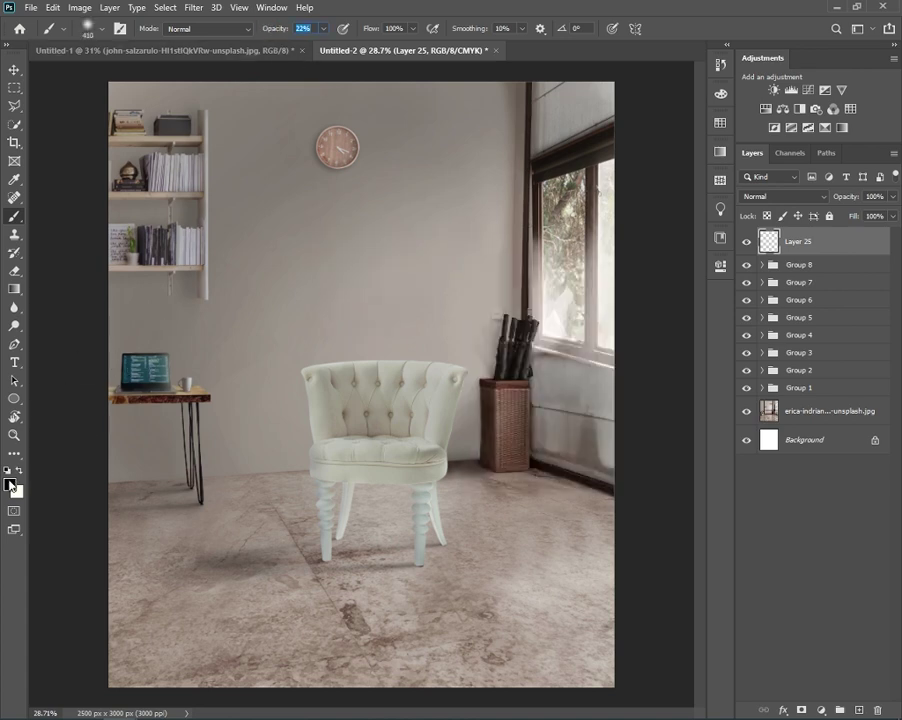
key(Return)
click(12, 485)
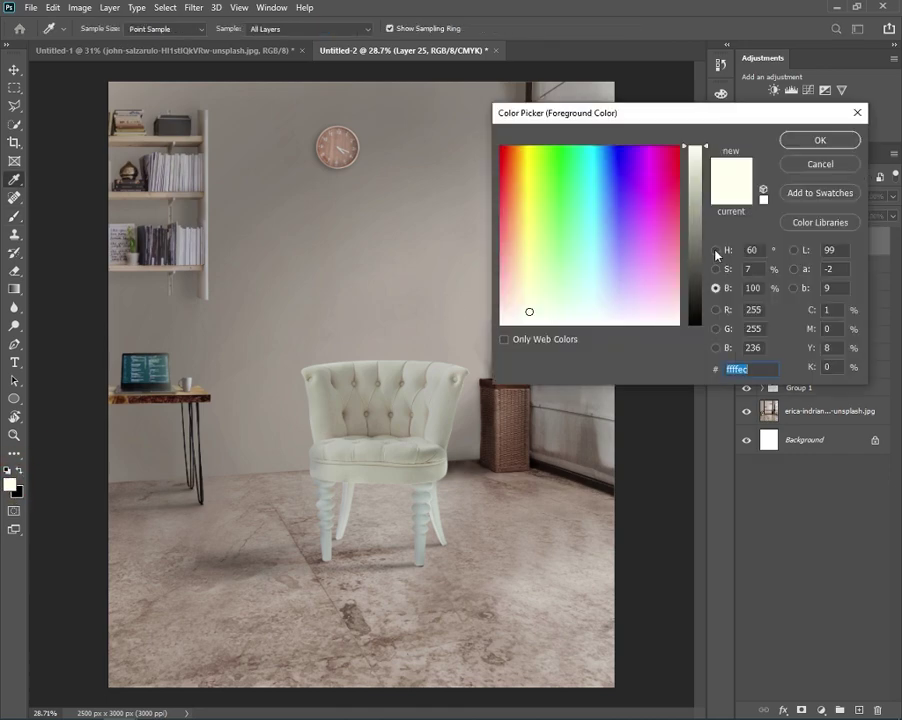
click(715, 251)
drag(531, 157, 466, 129)
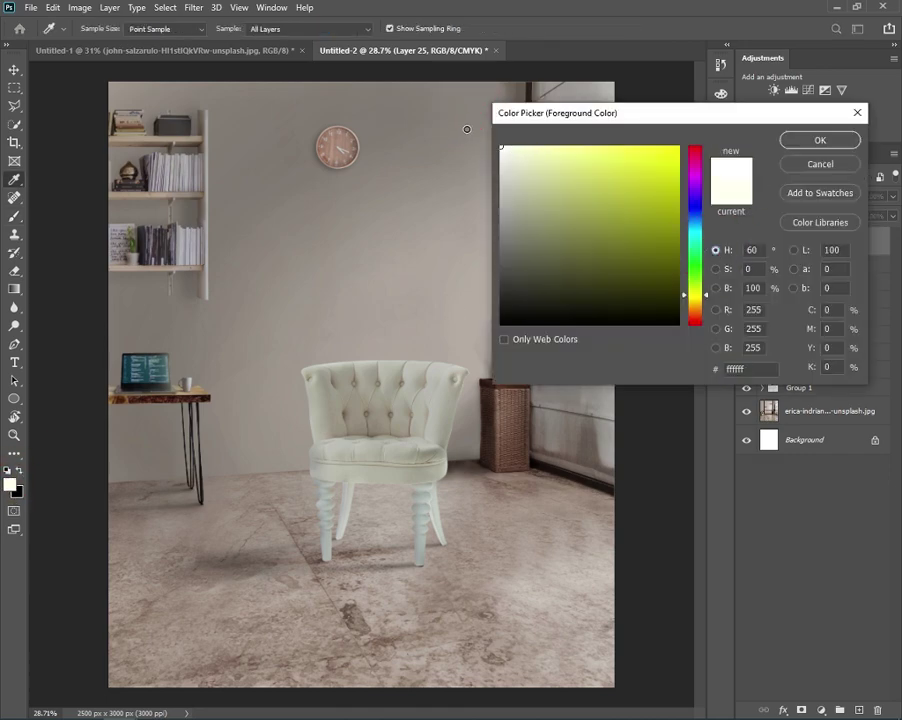
click(817, 166)
- Paint a soft white glow around the window and nearby wall with a 1086 px brush
drag(537, 294, 580, 294)
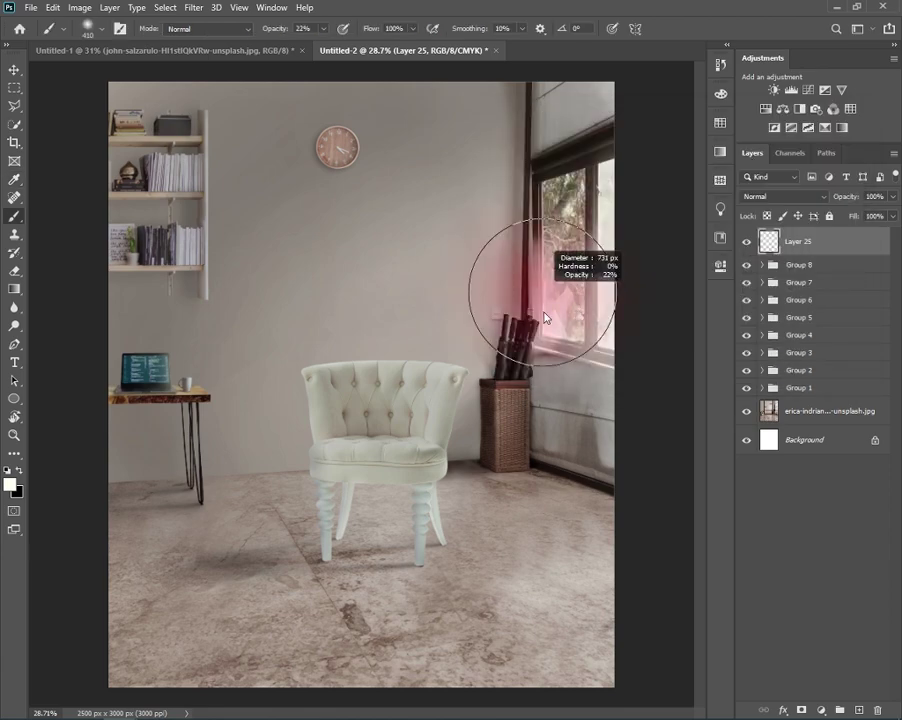
drag(505, 292, 560, 292)
right_click(527, 306)
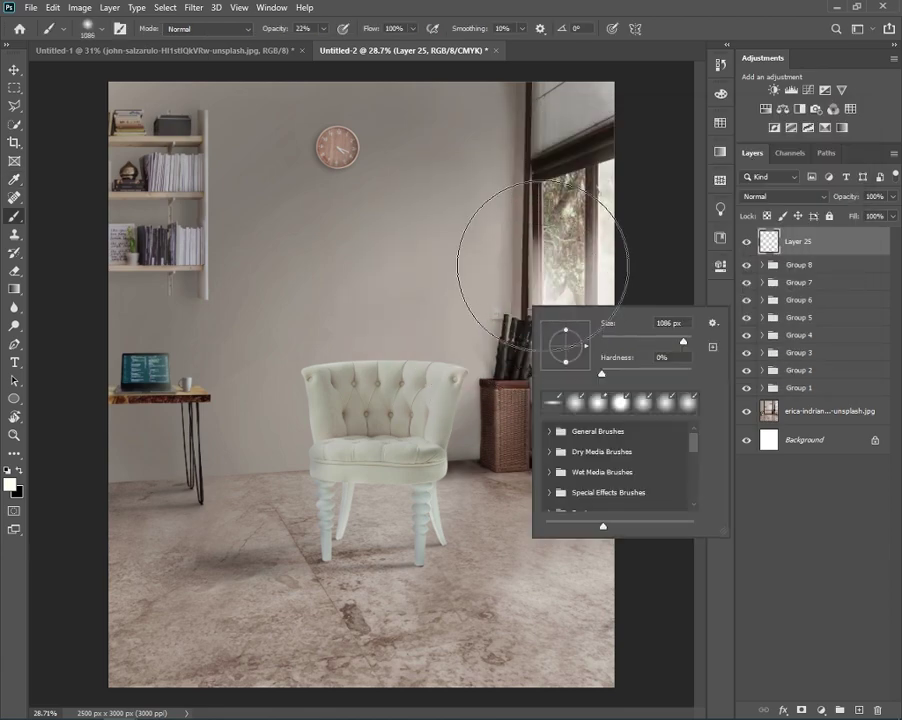
key(Escape)
mouse_move(483, 351)
mouse_down()
mouse_move(534, 290)
mouse_move(518, 322)
mouse_move(521, 398)
mouse_up()
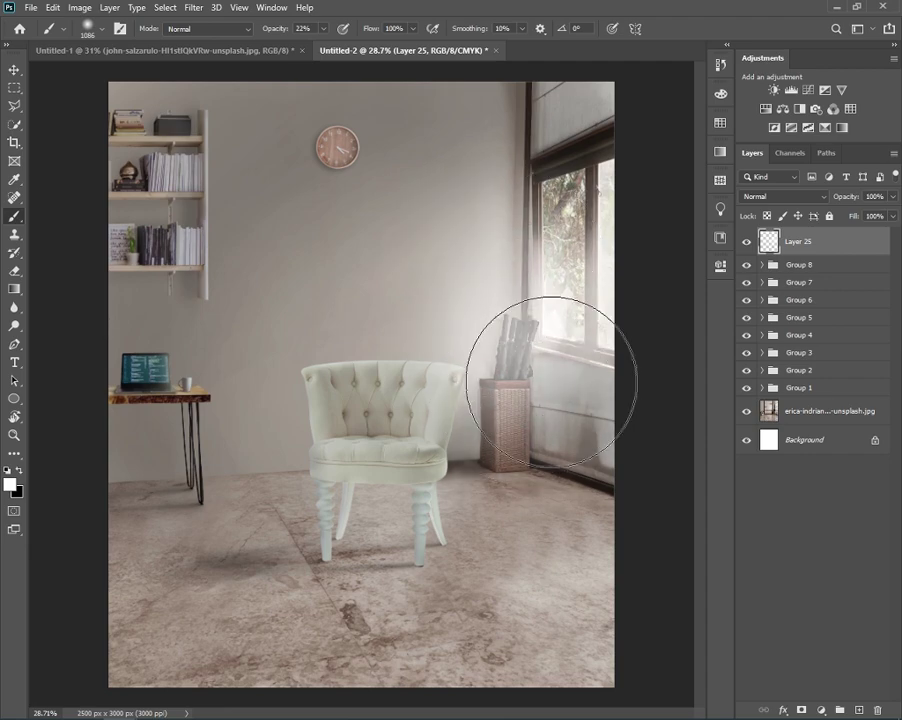
mouse_move(507, 293)
mouse_down()
mouse_move(512, 359)
mouse_move(360, 260)
mouse_up()
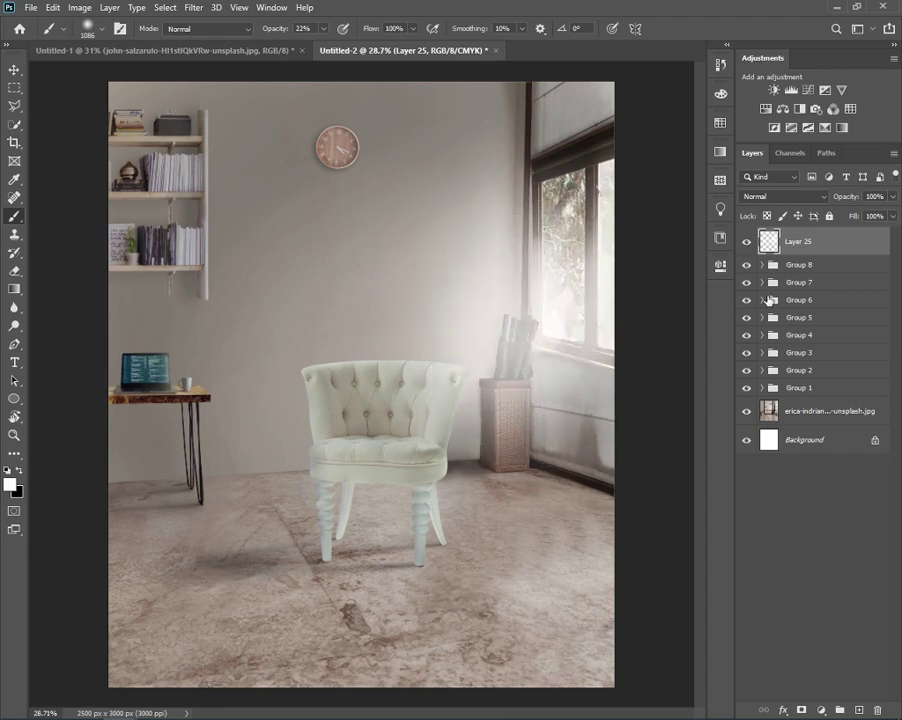
- Set the glow layer to Screen blend mode at 77% opacity
click(785, 196)
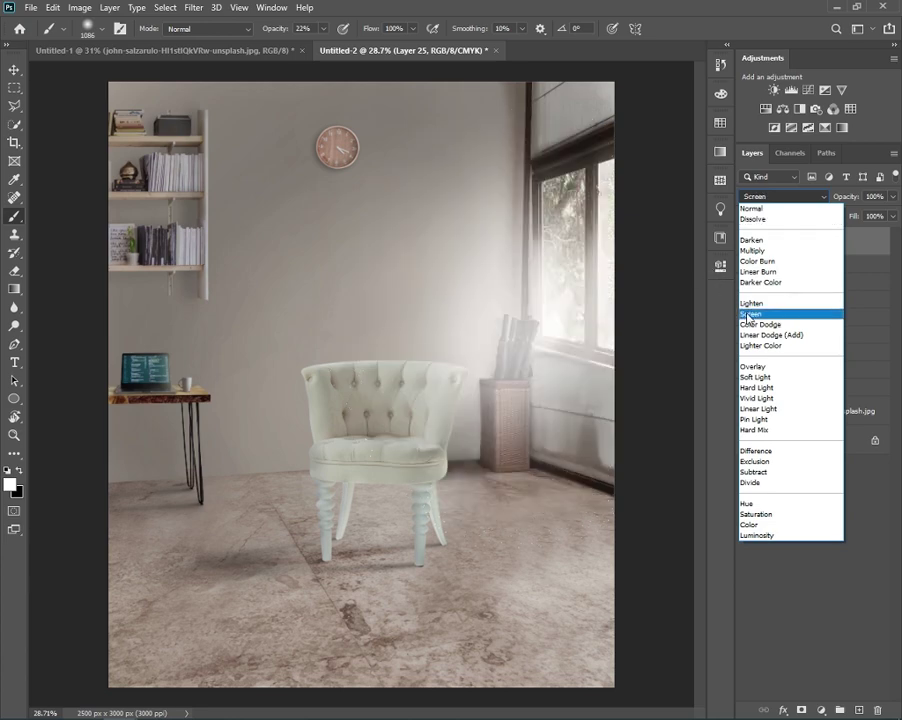
click(750, 314)
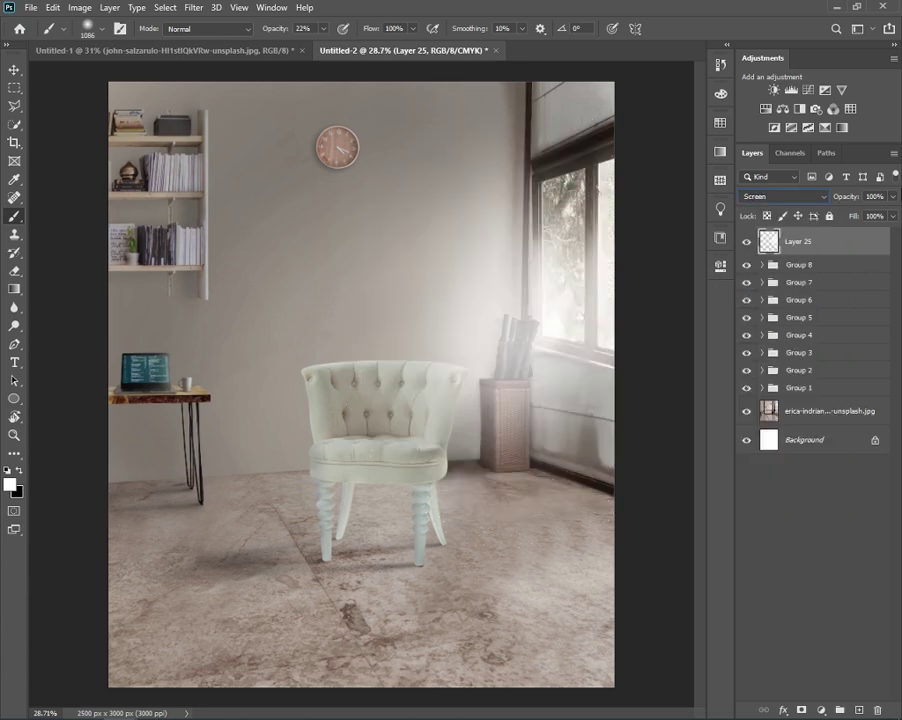
click(891, 198)
drag(880, 215, 877, 215)
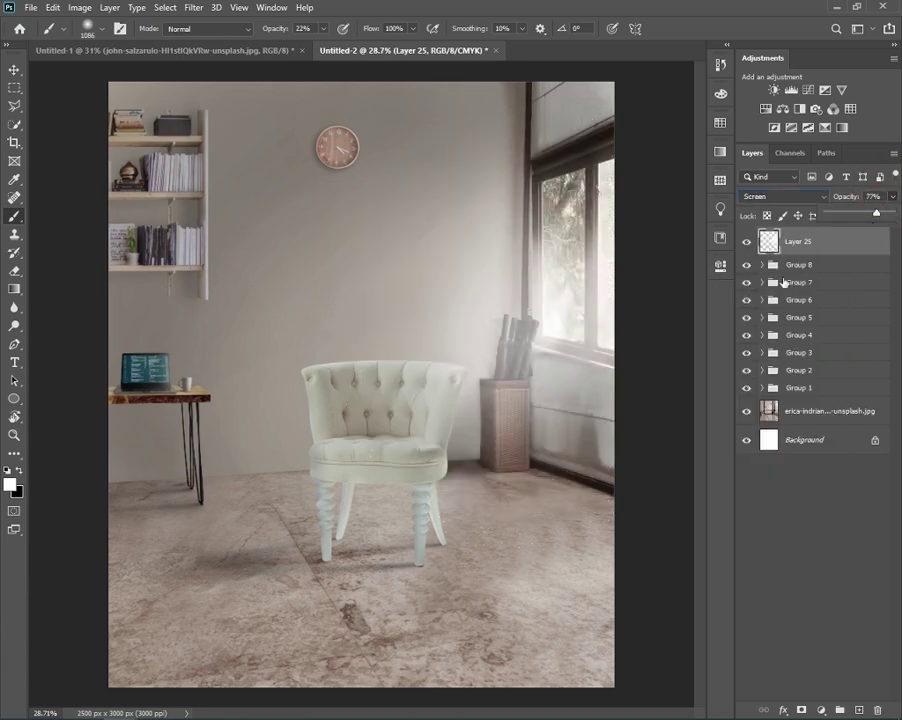
click(750, 243)
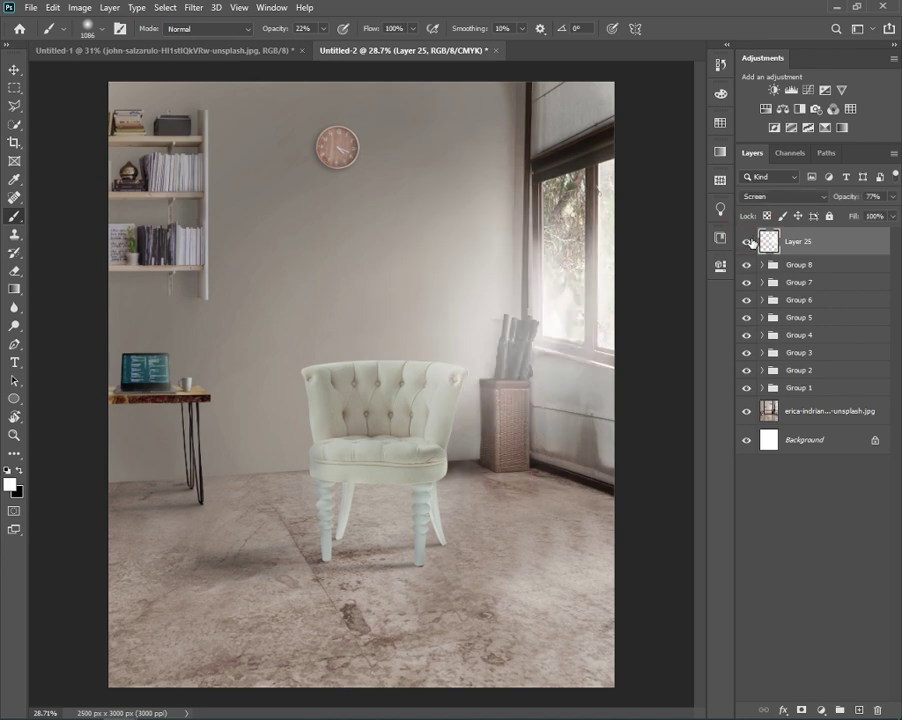
- Add a new layer above the glow and pick the wall grey darkened to 27% brightness
click(858, 710)
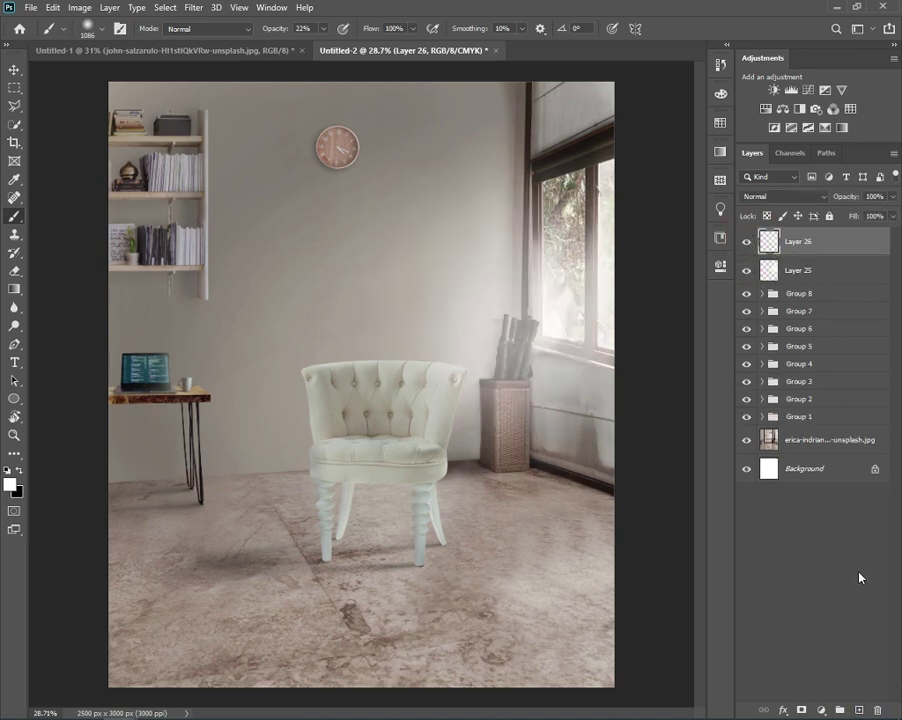
alt+click(457, 131)
click(10, 484)
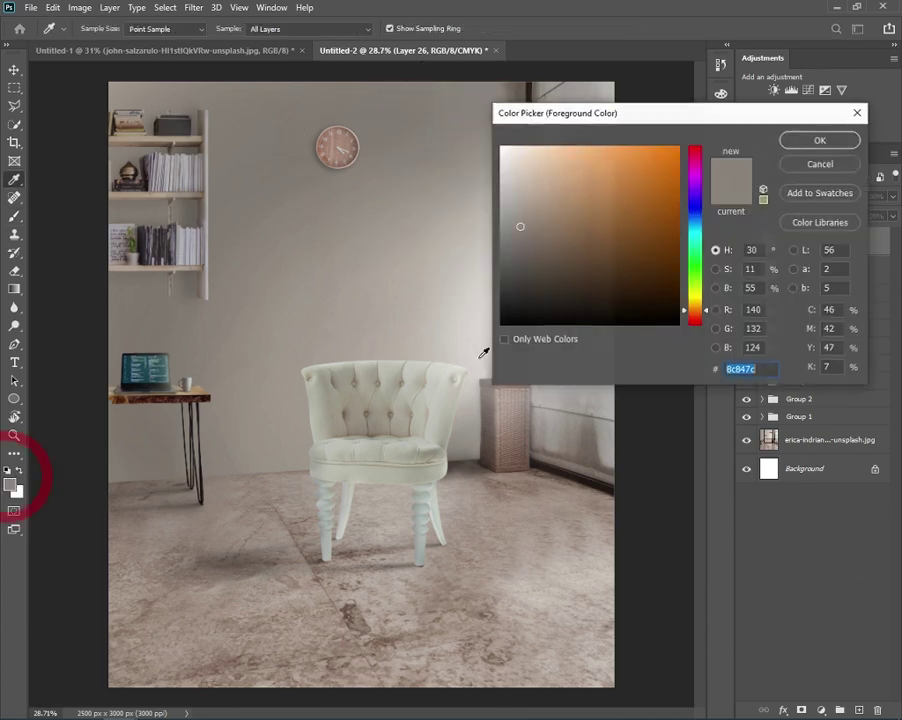
click(716, 289)
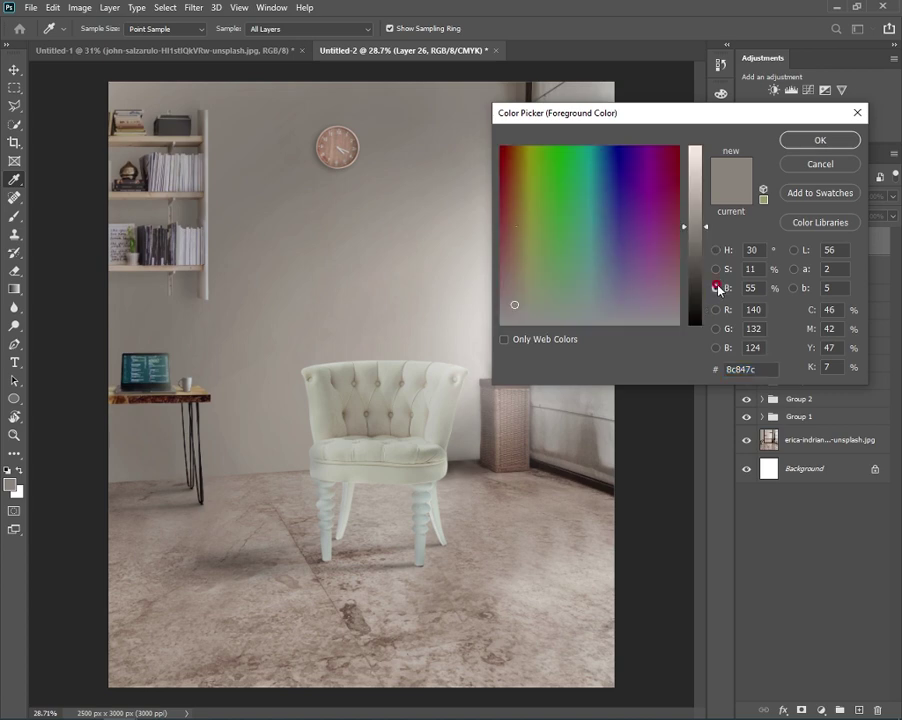
click(694, 278)
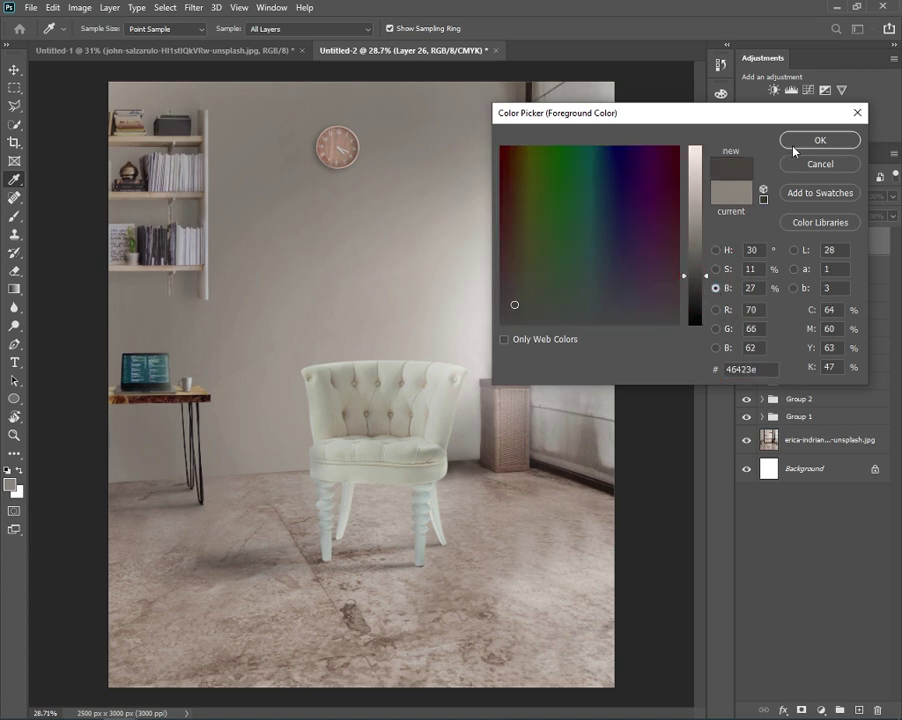
click(716, 250)
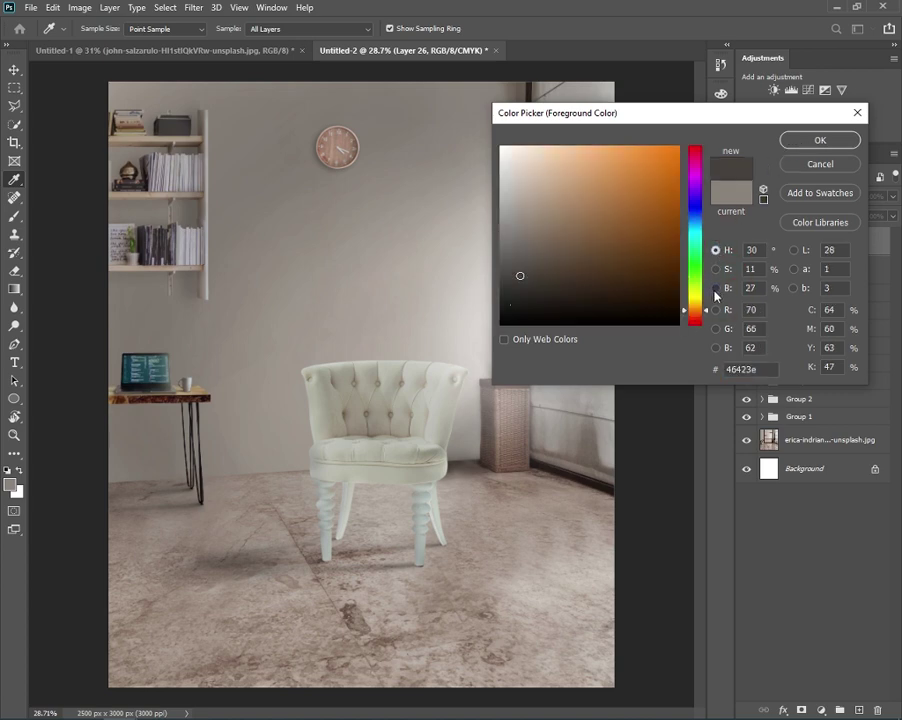
click(716, 289)
click(806, 147)
key(b)
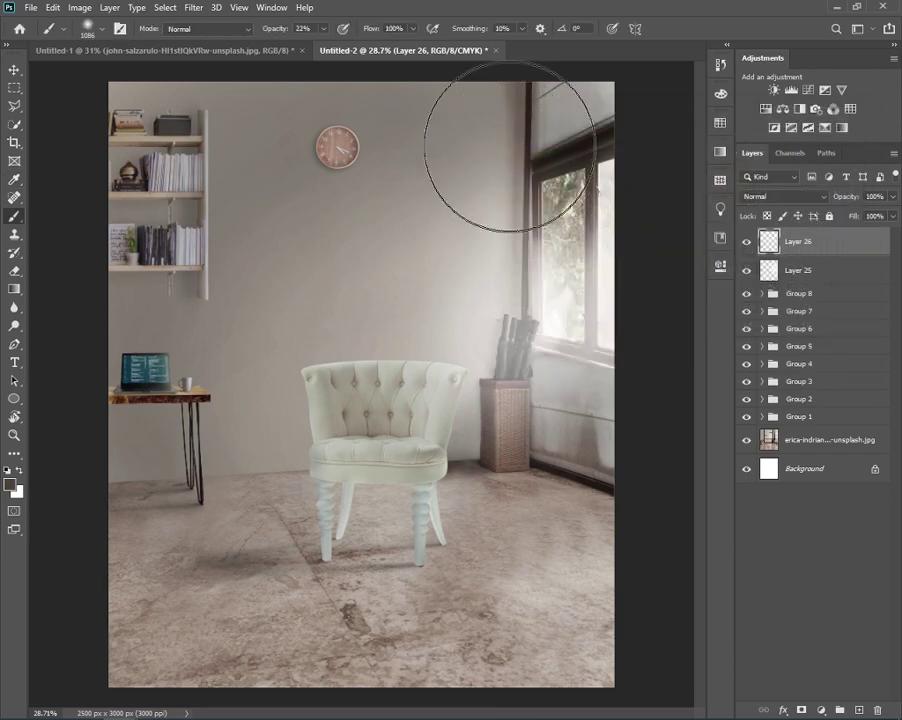
- Set the layer to Multiply and dab faint shading on the room and floor at 14% and 4% opacity
click(795, 196)
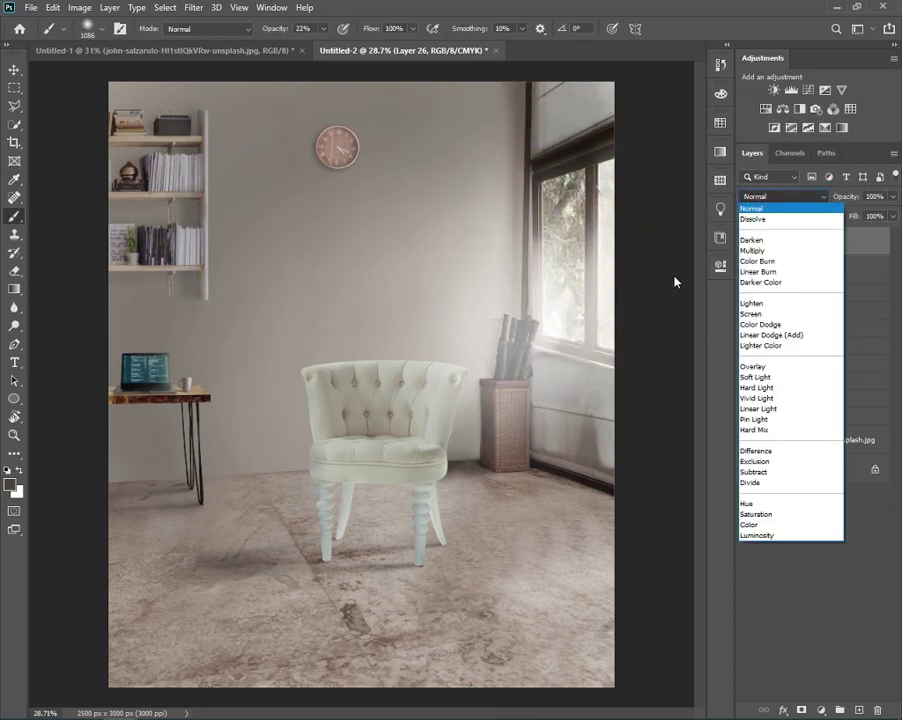
click(750, 253)
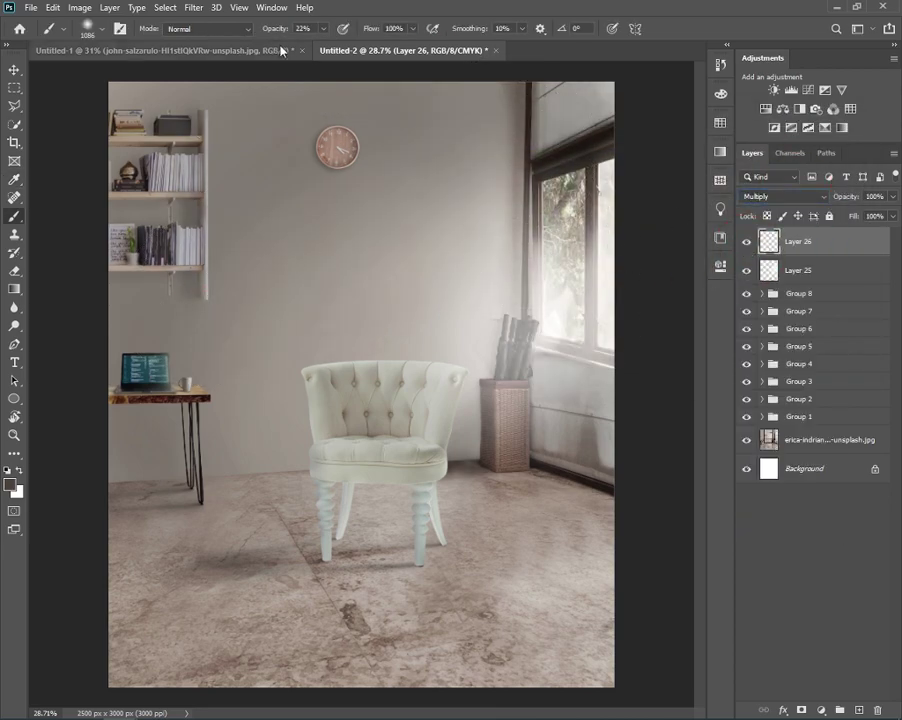
drag(280, 28, 264, 28)
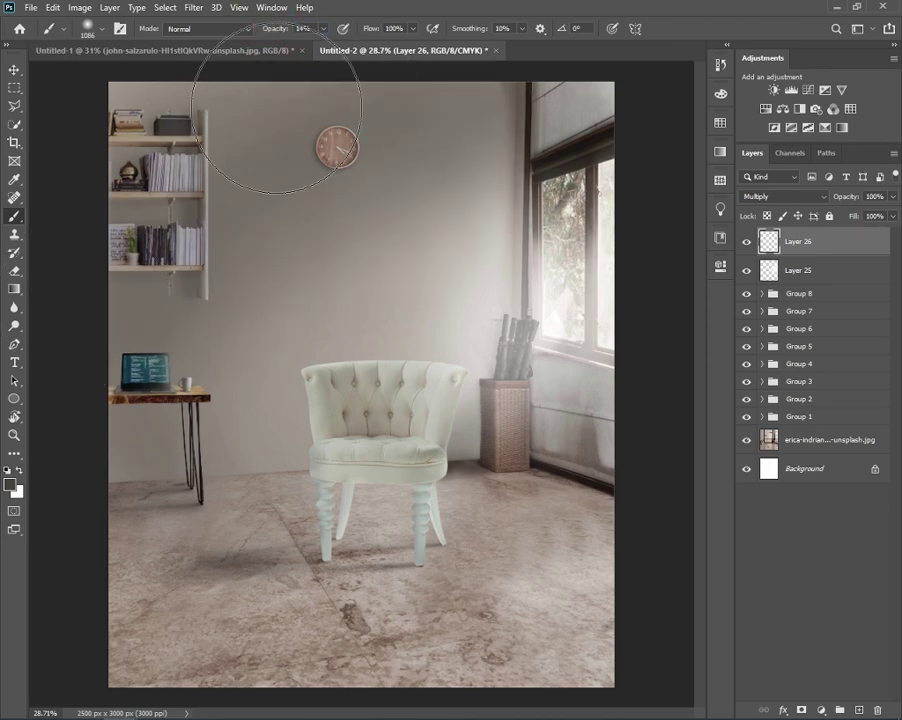
scroll(200, 230, down, 2)
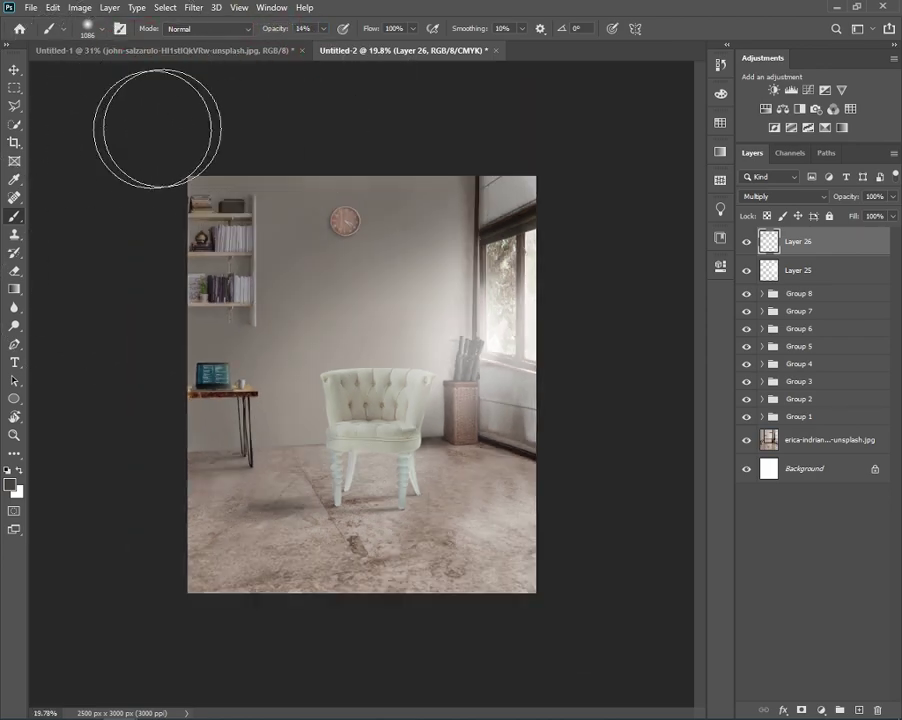
click(456, 117)
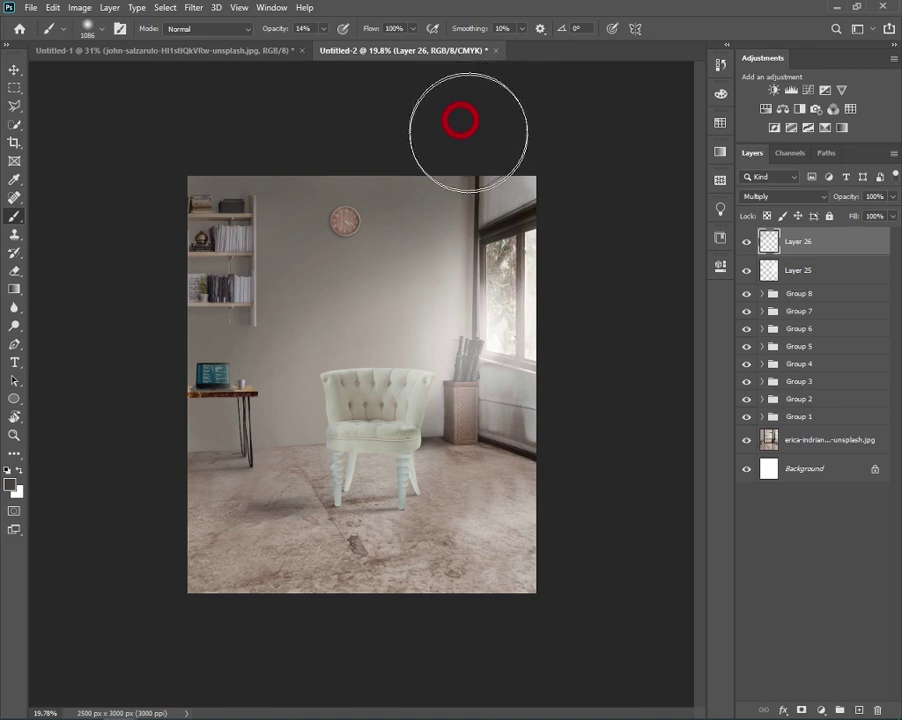
click(262, 450)
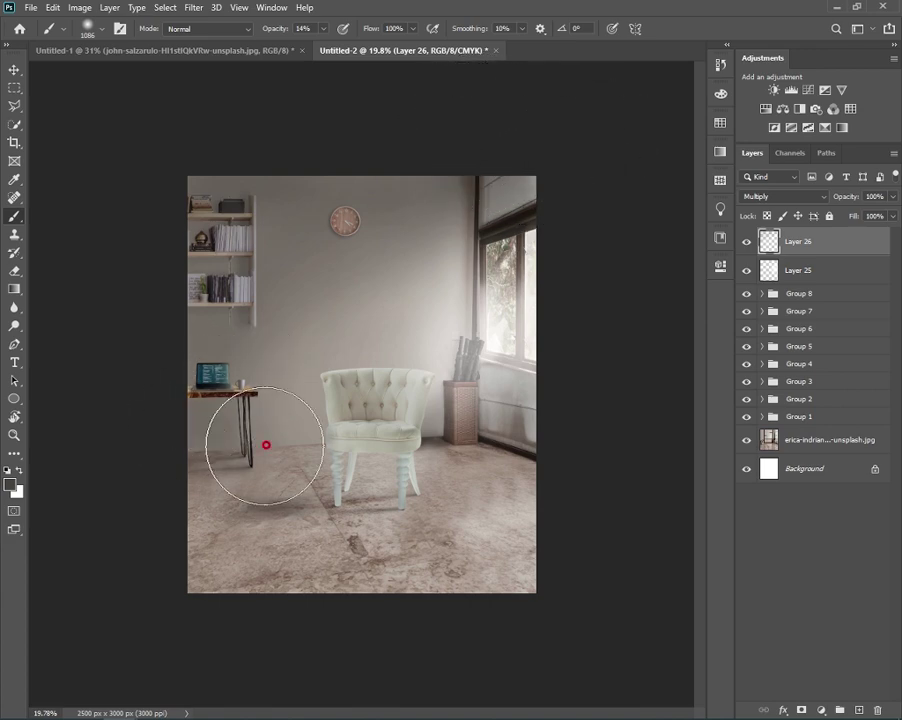
drag(275, 29, 271, 29)
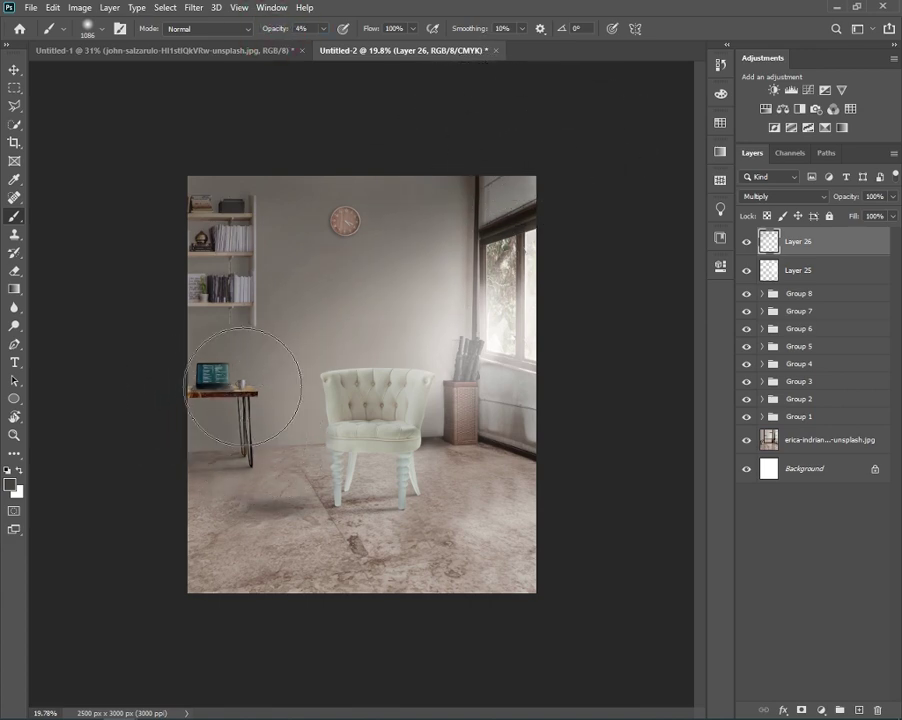
alt+scroll(484, 371, down, 3)
scroll(484, 371, up, 3)
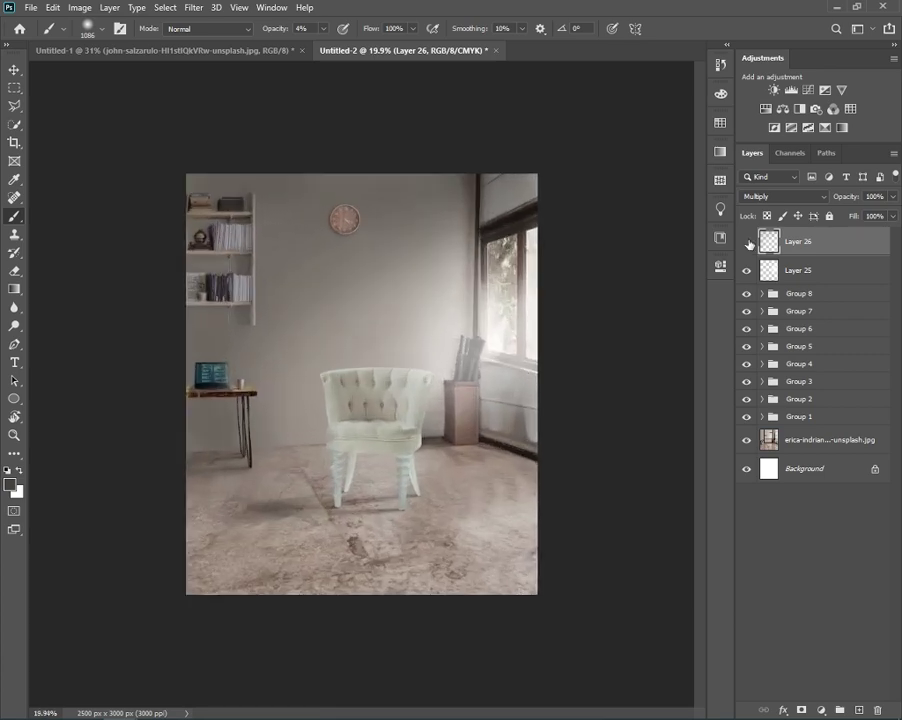
click(748, 243)
- Group Layer 26 through Group 1 into Group 9 and toggle it to compare
shift+click(819, 420)
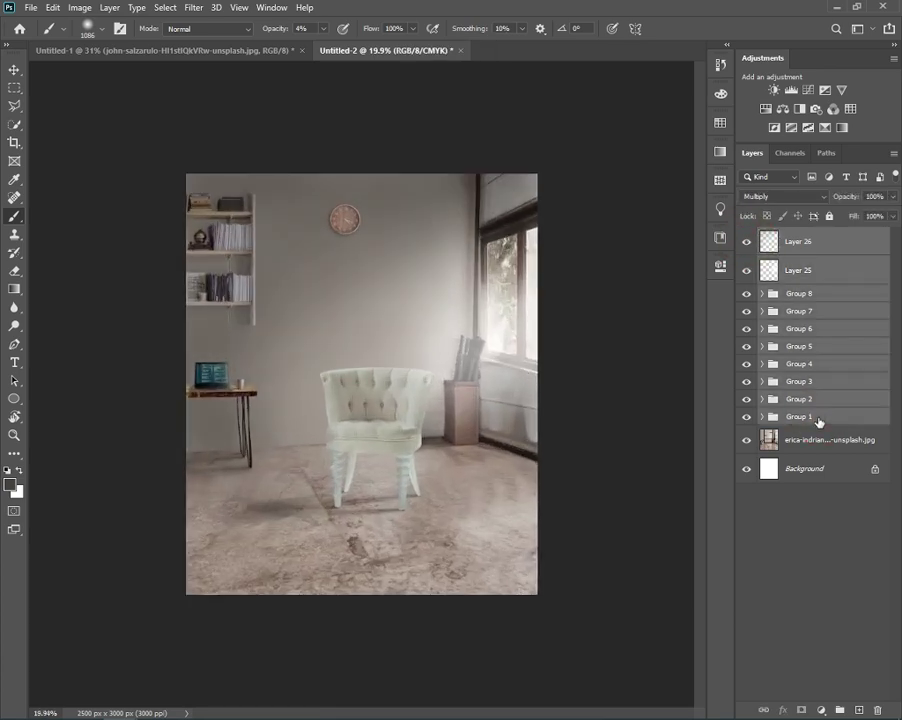
key(ctrl+g)
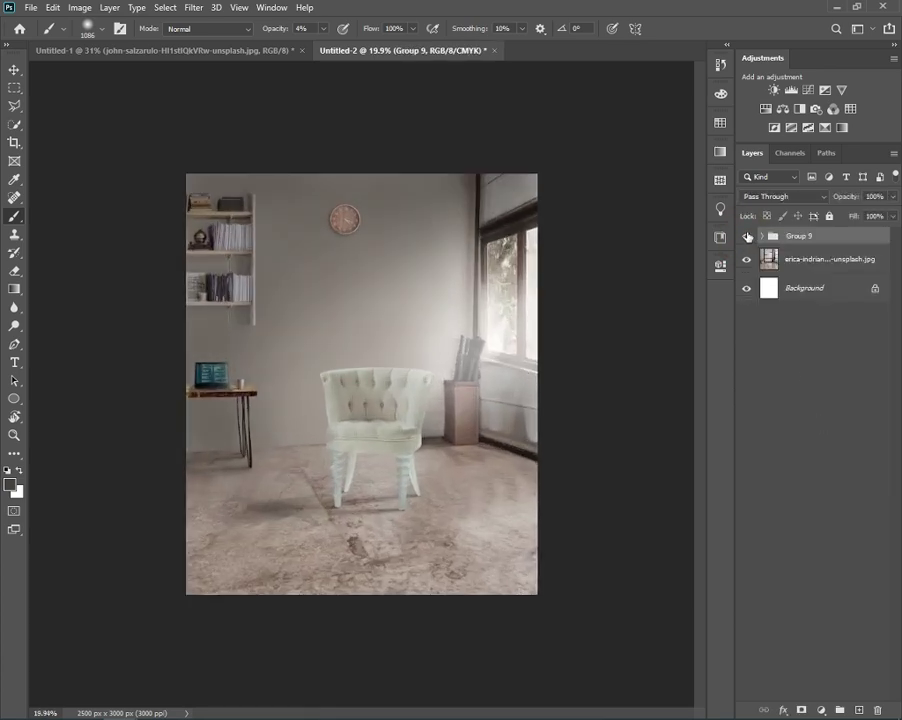
click(747, 236)
- In Untitled-1, delete the desk photo layer, show the seated man, and bring up the cut-out document
click(250, 50)
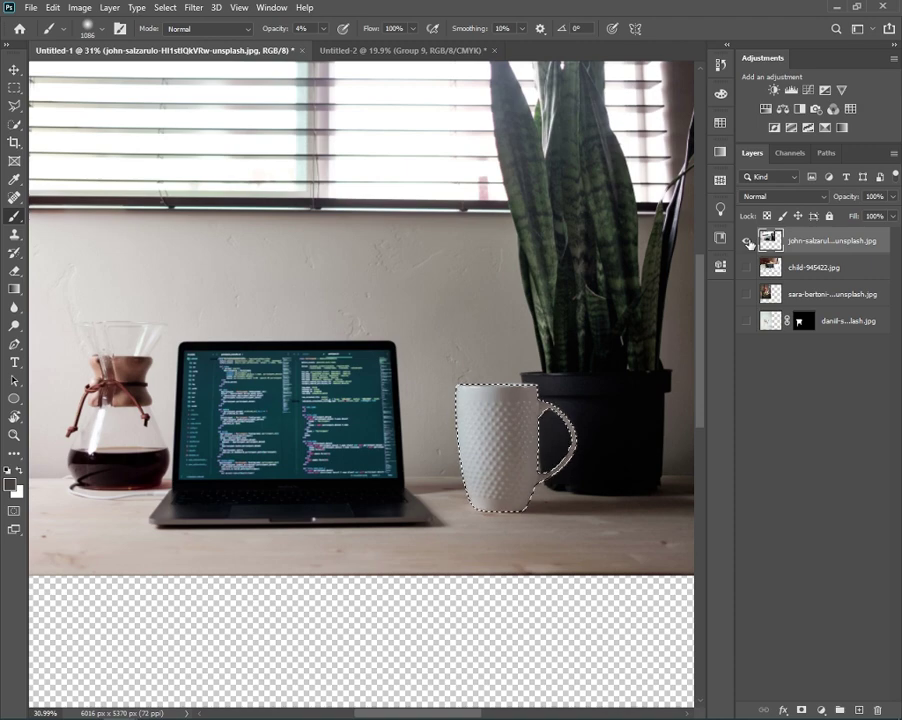
key(ctrl+d)
key(Delete)
click(747, 267)
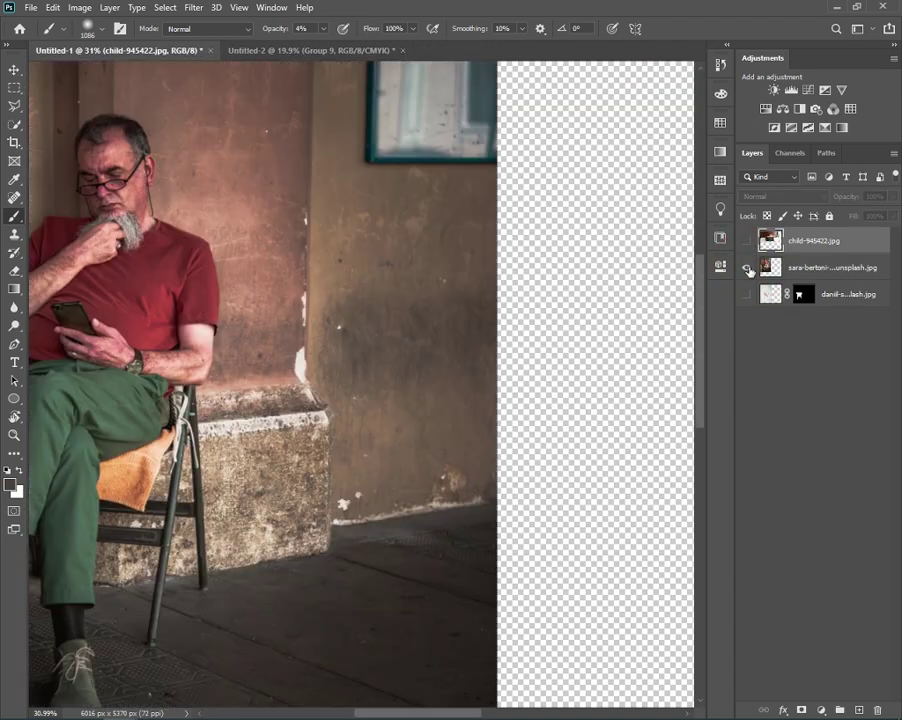
scroll(512, 397, down, 1)
scroll(520, 415, down, 1)
scroll(401, 432, down, 1)
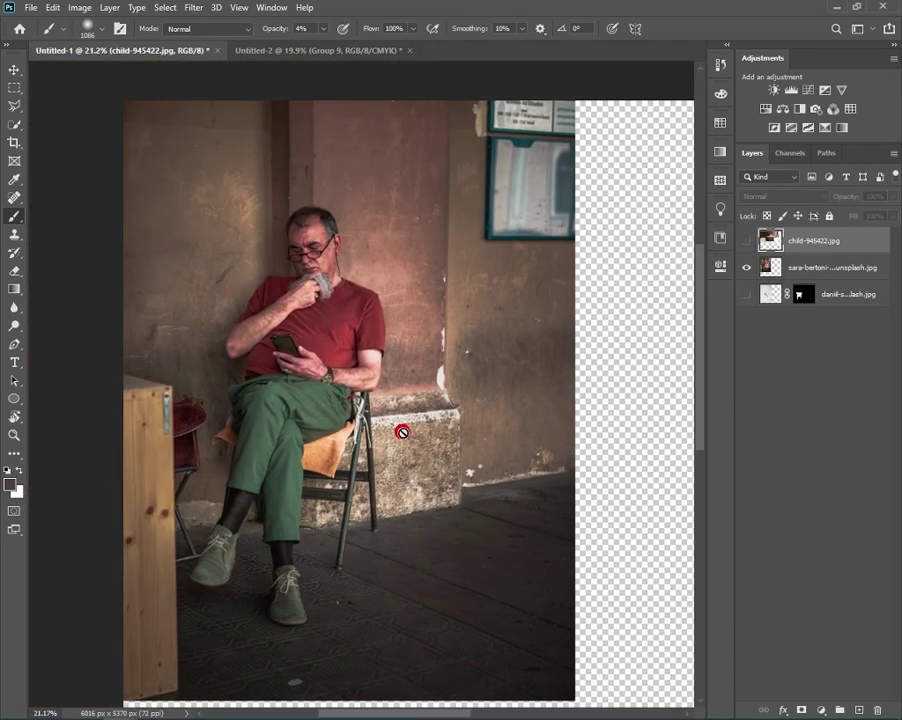
key(v)
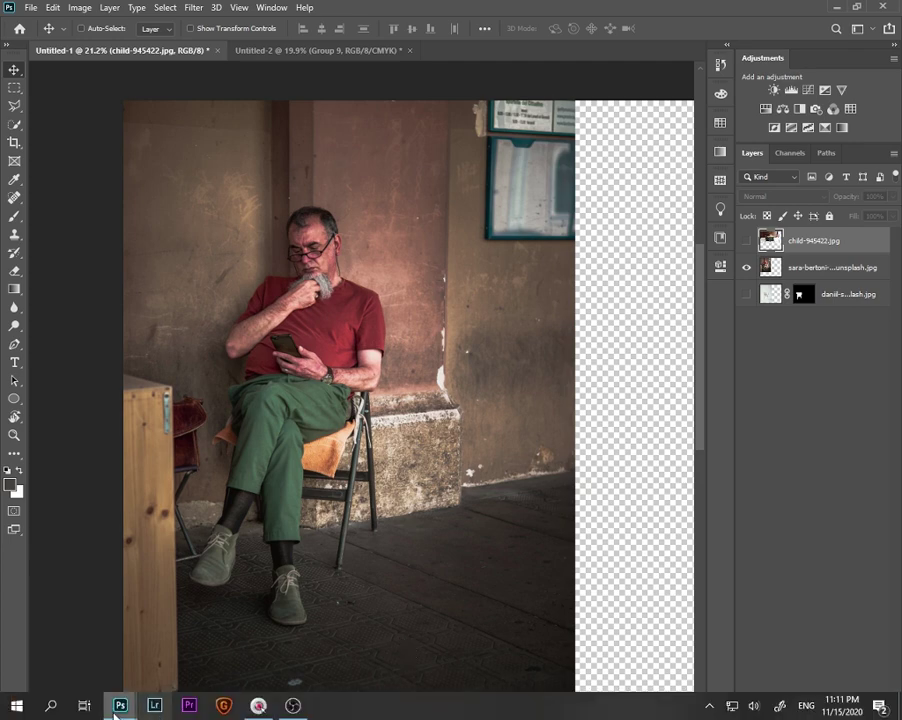
mouse_move(119, 705)
click(190, 635)
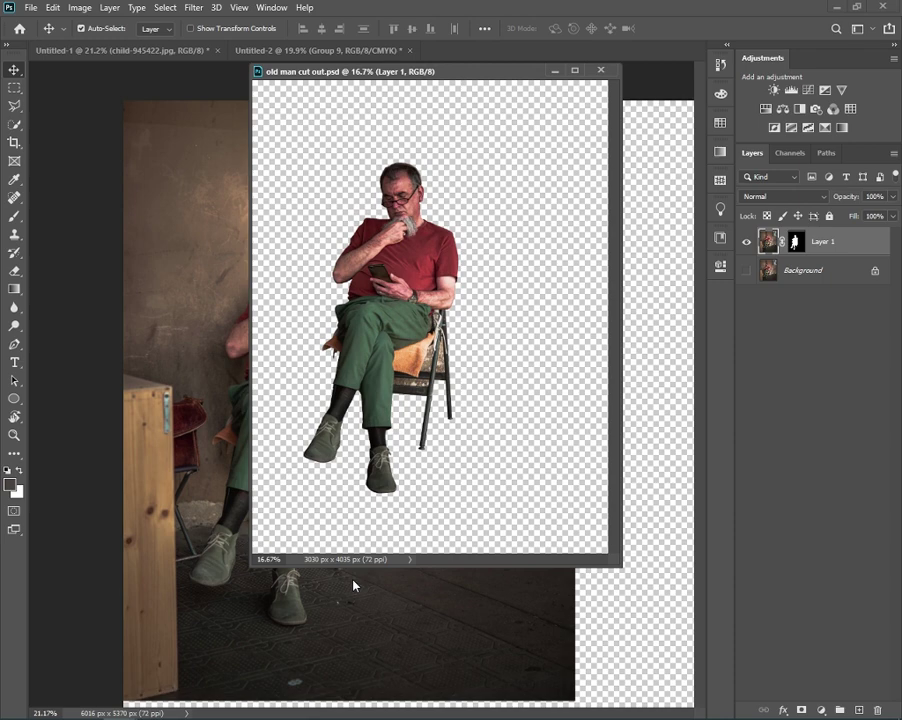
click(600, 70)
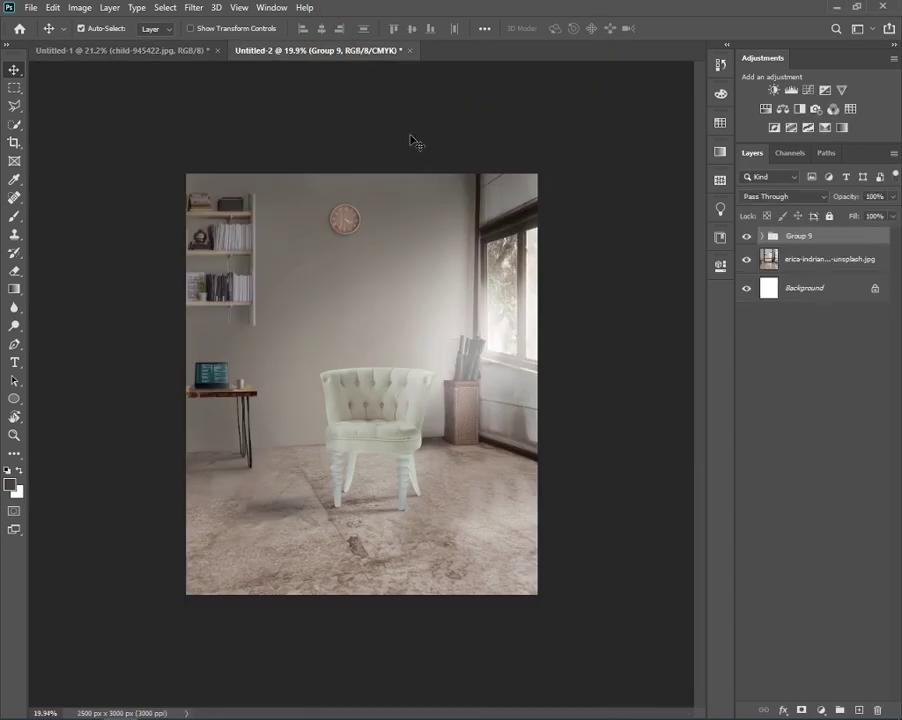
- Drop the cut-out man into the Untitled-2 room and convert his layer to a Smart Object
drag(340, 57, 410, 140)
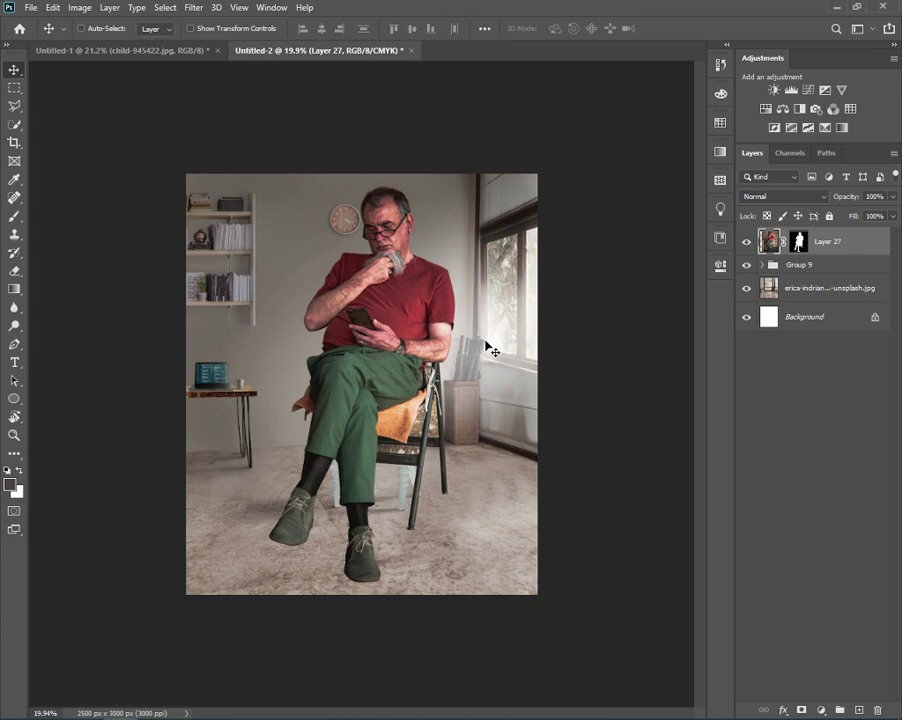
scroll(354, 371, up, 3)
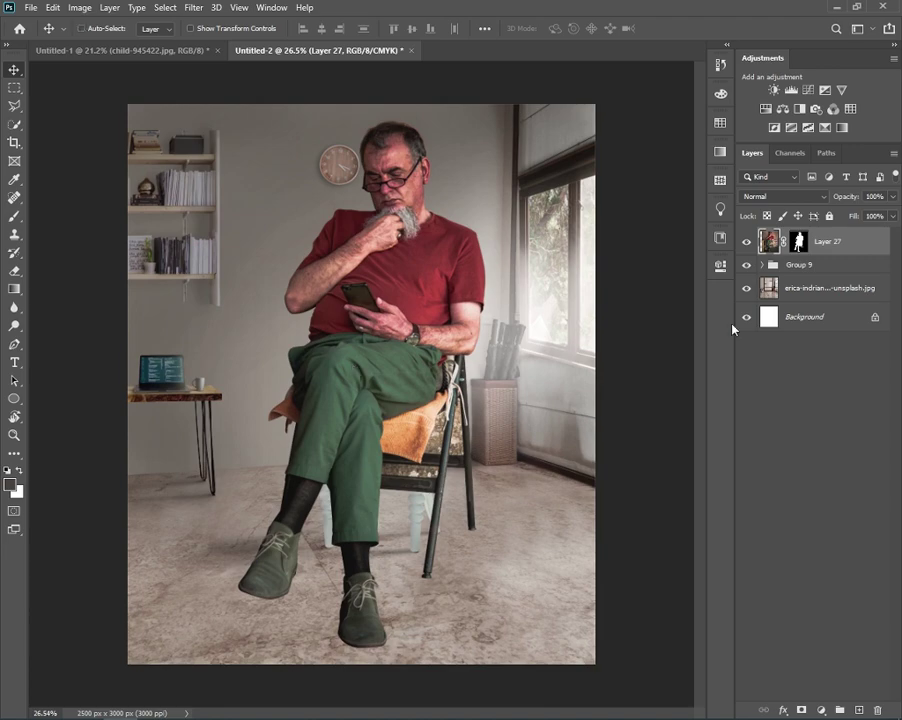
right_click(830, 241)
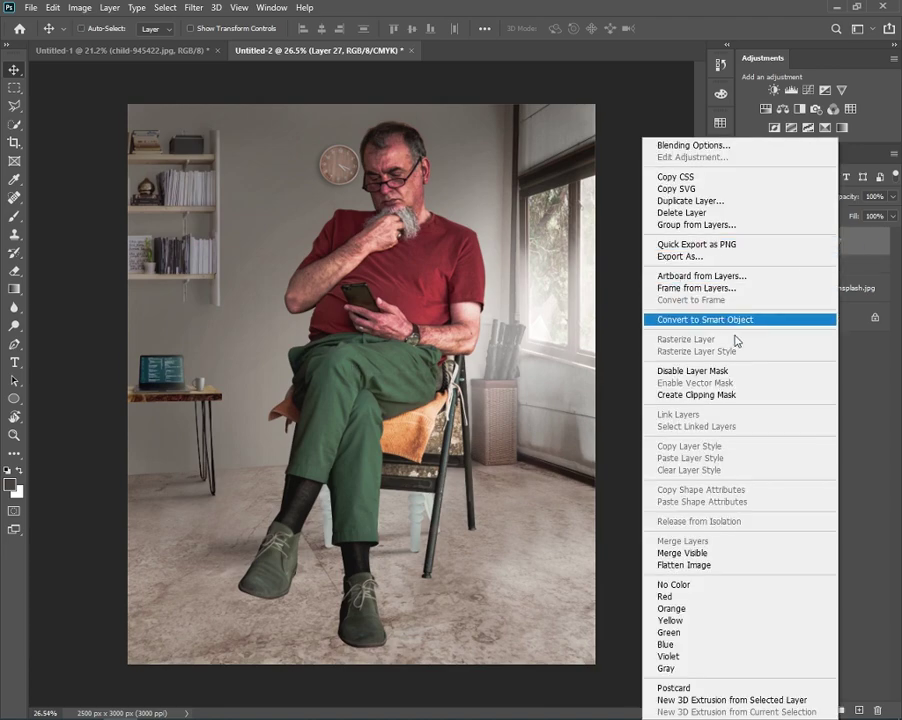
click(712, 317)
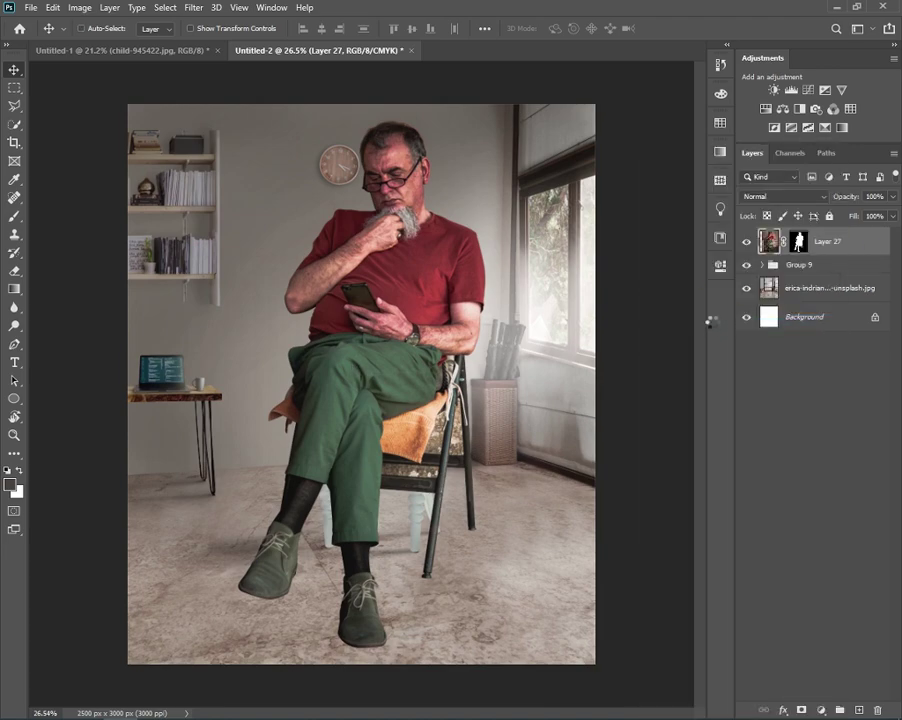
- Scale the man down to about 59% and position him in the white armchair
key(ctrl+t)
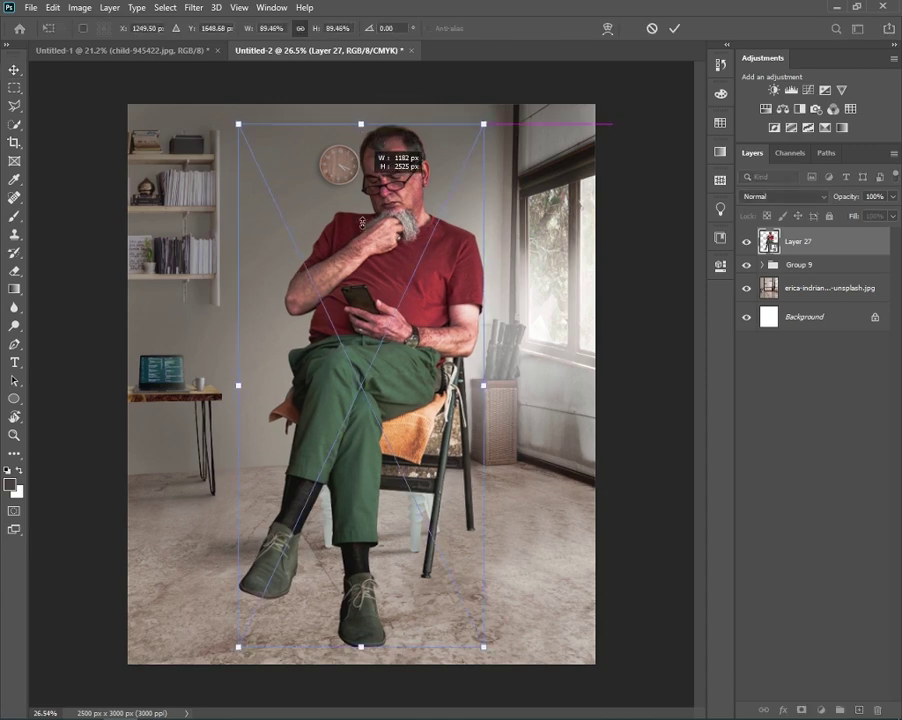
mouse_move(362, 222)
mouse_down()
mouse_move(356, 300)
mouse_move(390, 435)
mouse_up()
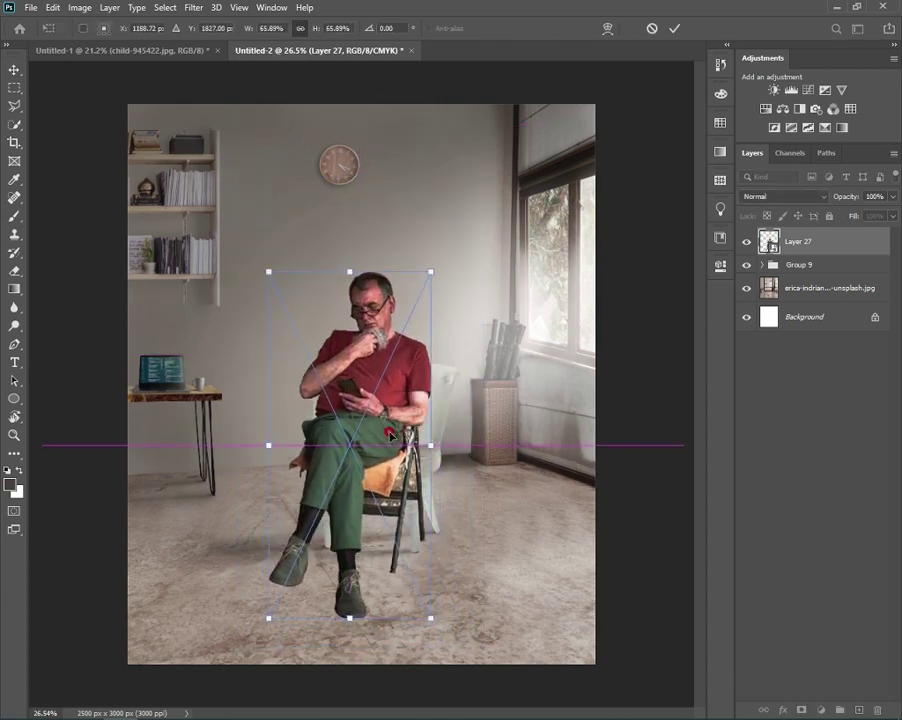
drag(349, 617, 349, 594)
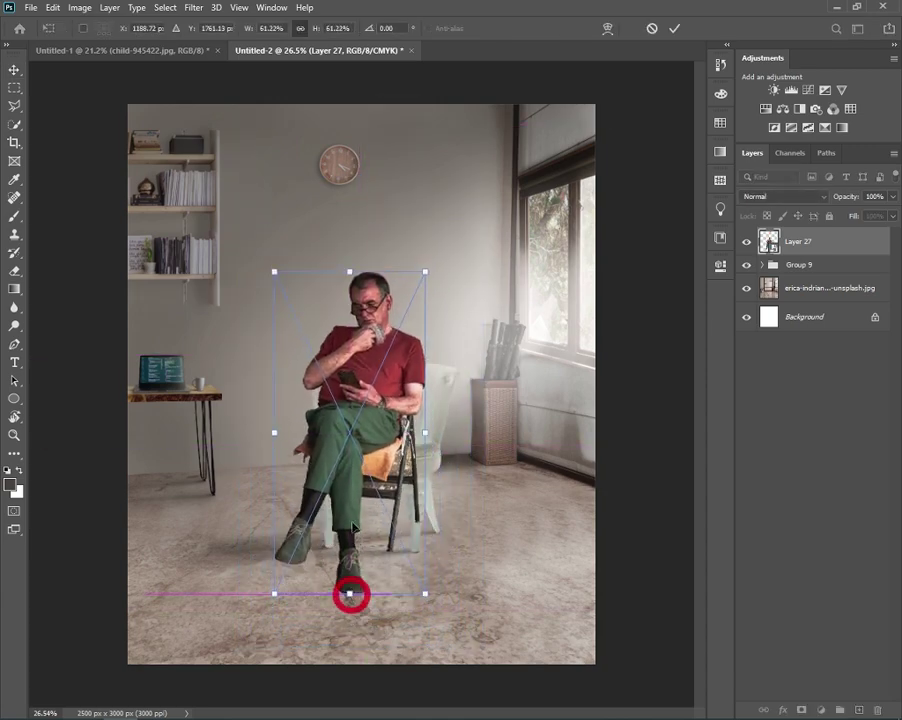
drag(349, 272, 396, 401)
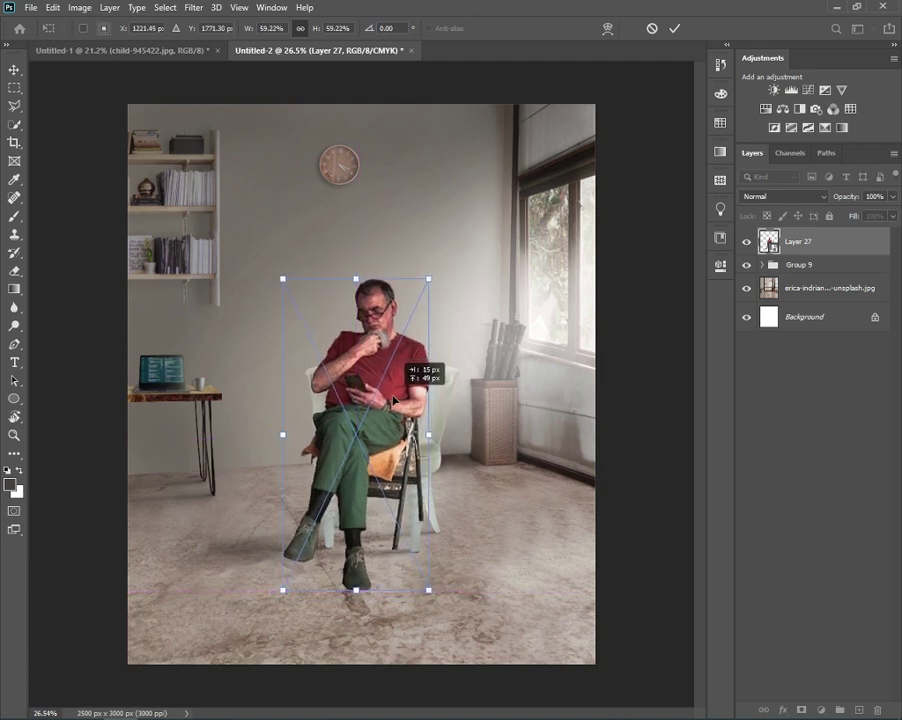
key(Return)
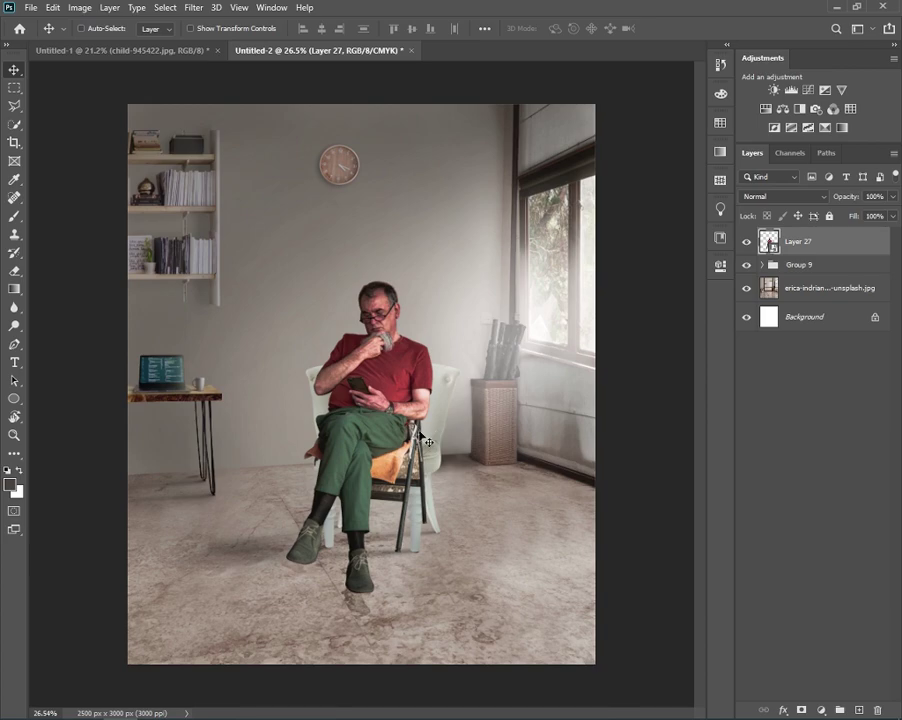
scroll(415, 460, up, 5)
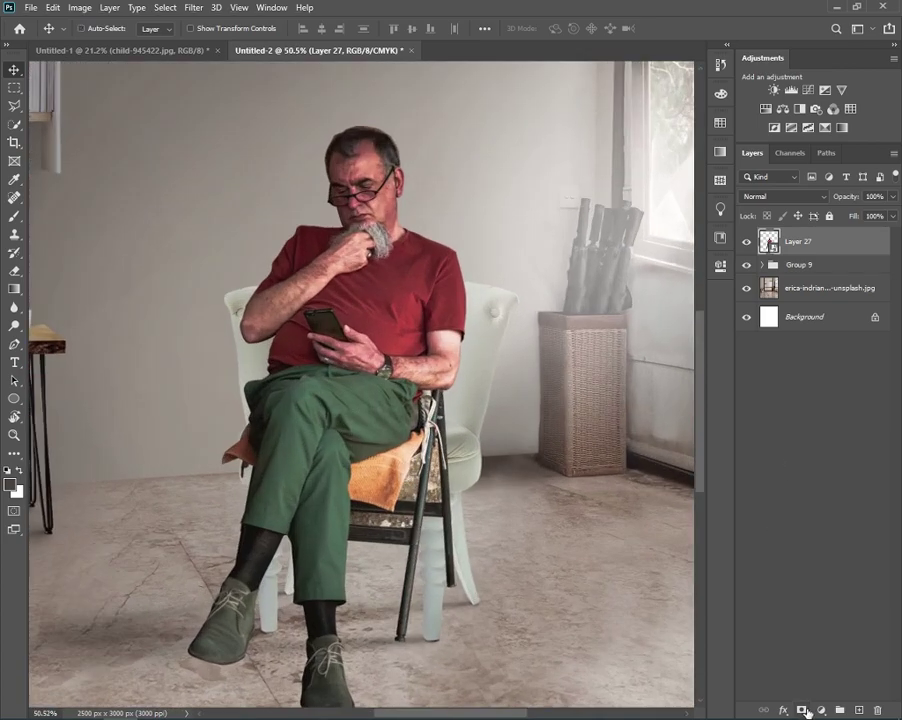
- Add a white layer mask to Layer 27 and set up a large full-opacity brush
click(802, 710)
scroll(420, 540, up, 3)
key(b)
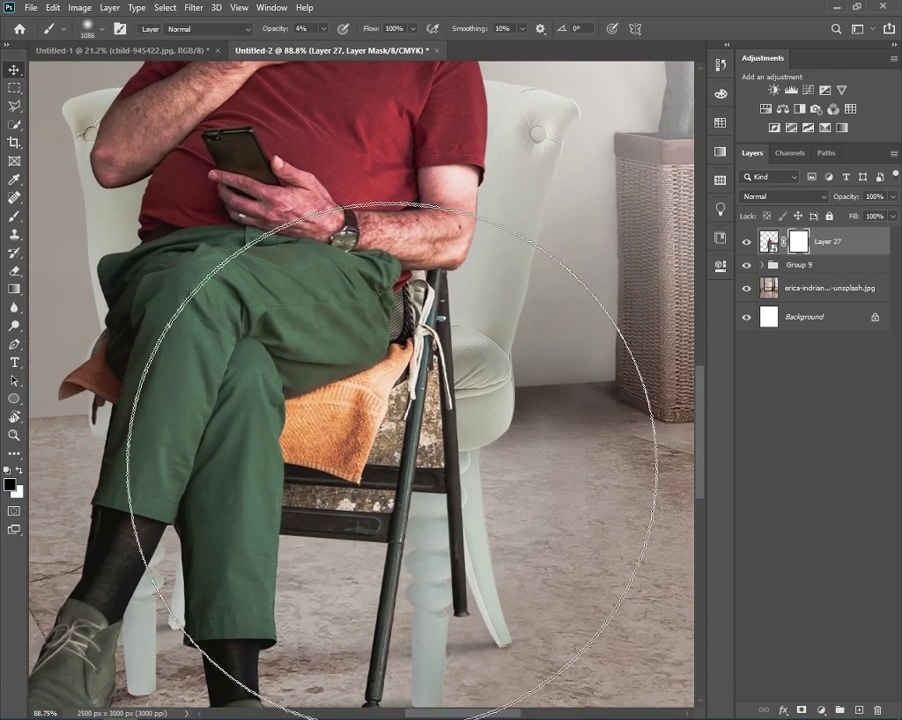
mouse_move(332, 410)
mouse_down()
mouse_move(378, 380)
mouse_move(340, 380)
mouse_move(372, 427)
mouse_move(315, 405)
mouse_move(344, 382)
mouse_up()
key(0)
right_click(323, 406)
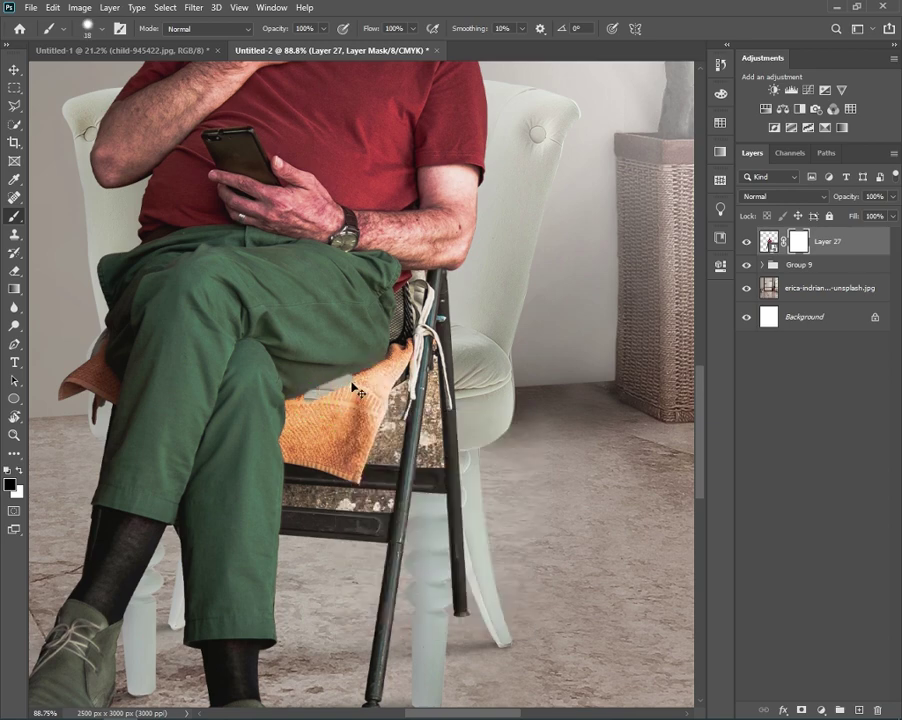
scroll(355, 390, up, 2)
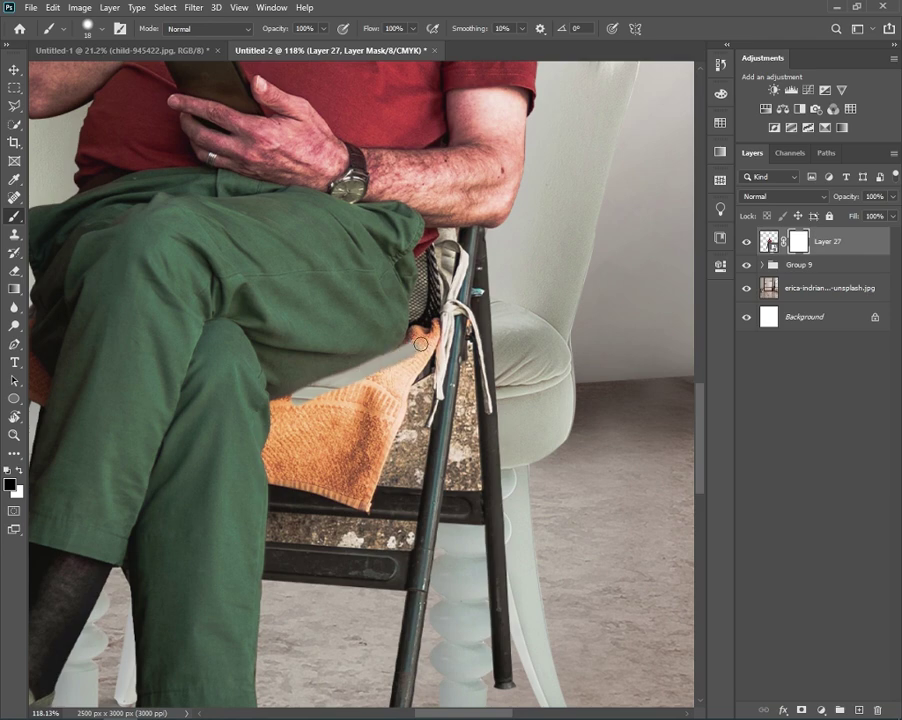
scroll(315, 407, up, 1)
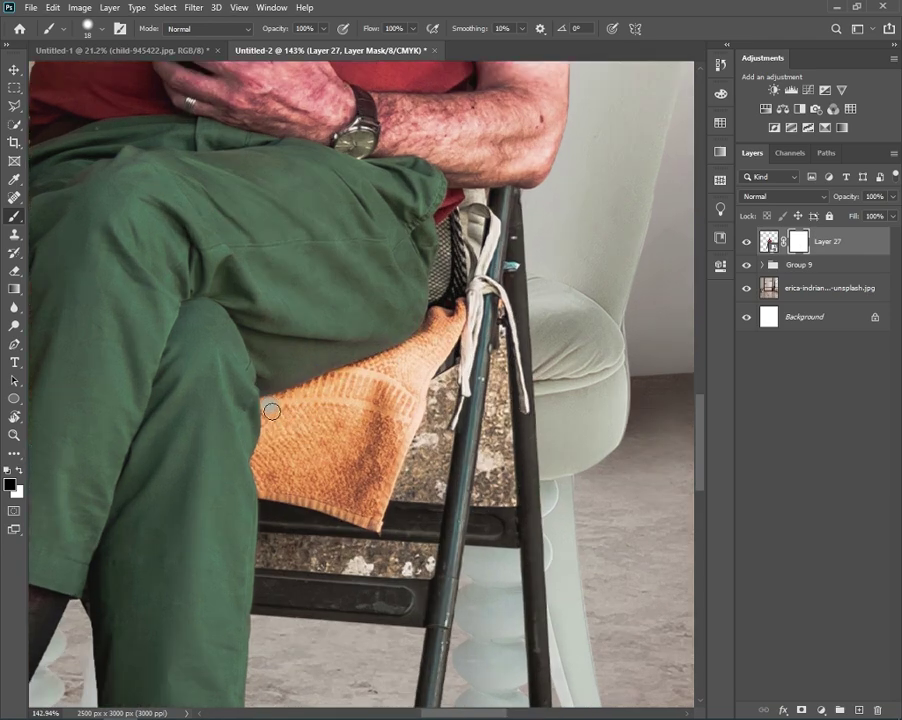
scroll(281, 425, up, 1)
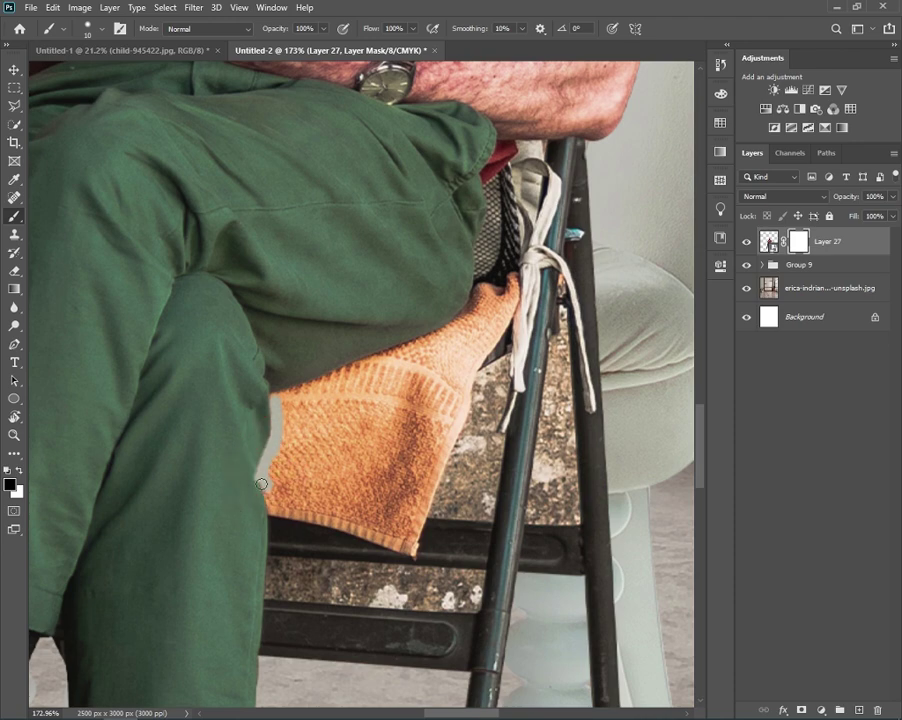
mouse_move(279, 536)
mouse_down()
mouse_move(294, 436)
mouse_move(279, 566)
mouse_up()
alt+right_click(306, 310)
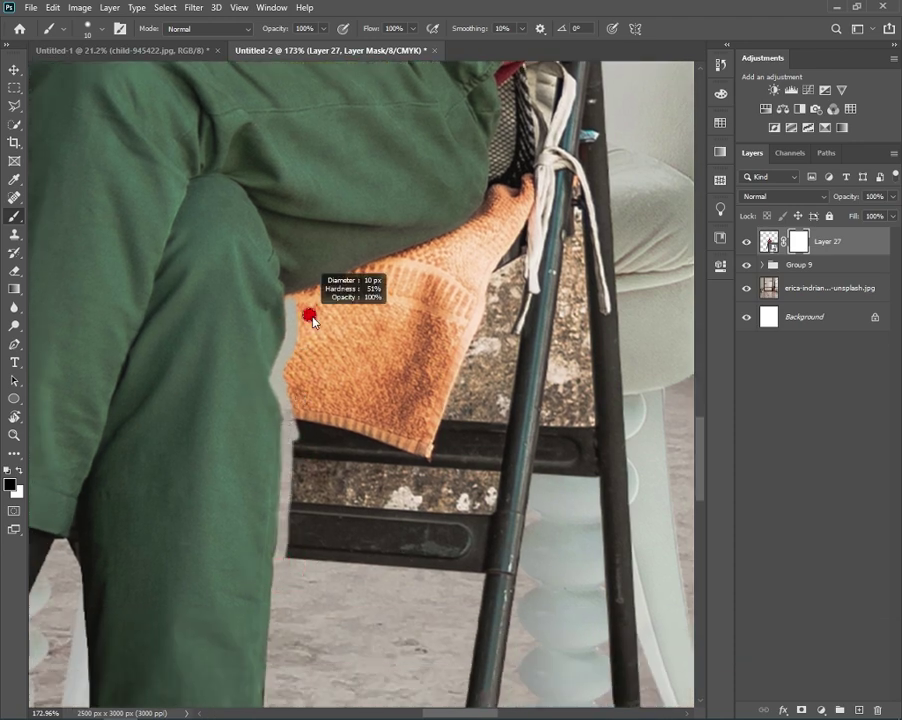
- Paint the mask to hide old background along the towel edge and chair post, then check the armchair
mouse_move(298, 300)
mouse_down()
mouse_move(344, 274)
mouse_move(332, 282)
mouse_up()
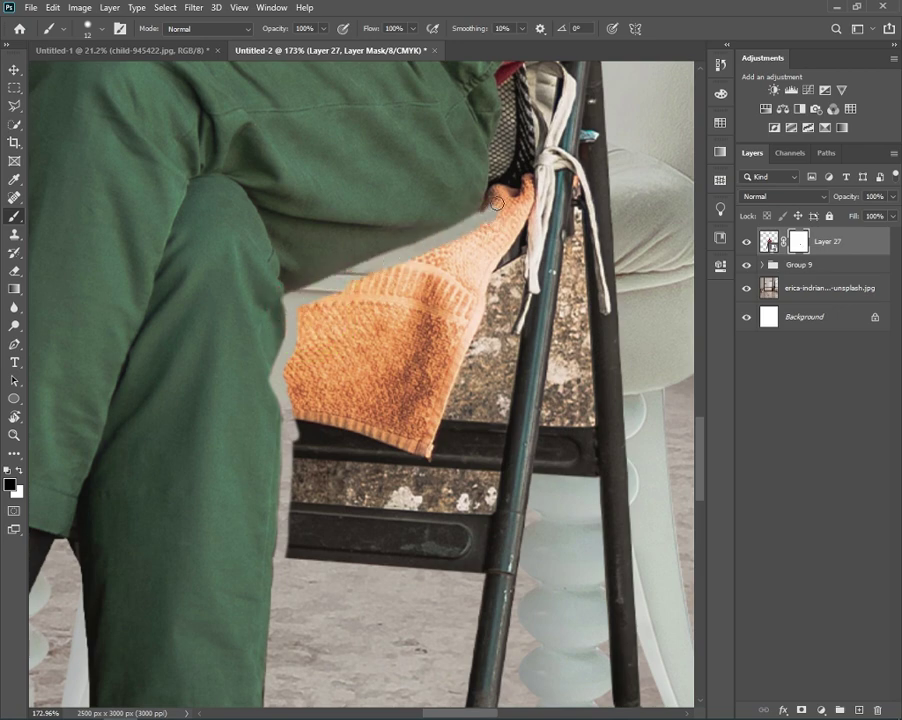
drag(414, 255, 527, 183)
drag(530, 180, 505, 245)
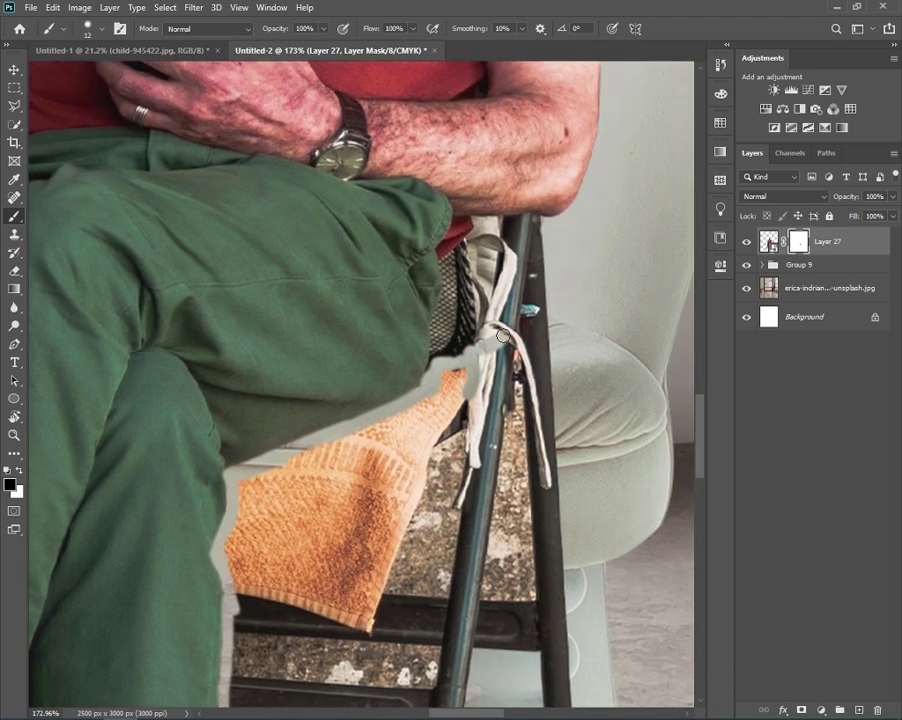
mouse_move(502, 328)
mouse_down()
mouse_move(522, 302)
mouse_move(522, 246)
mouse_up()
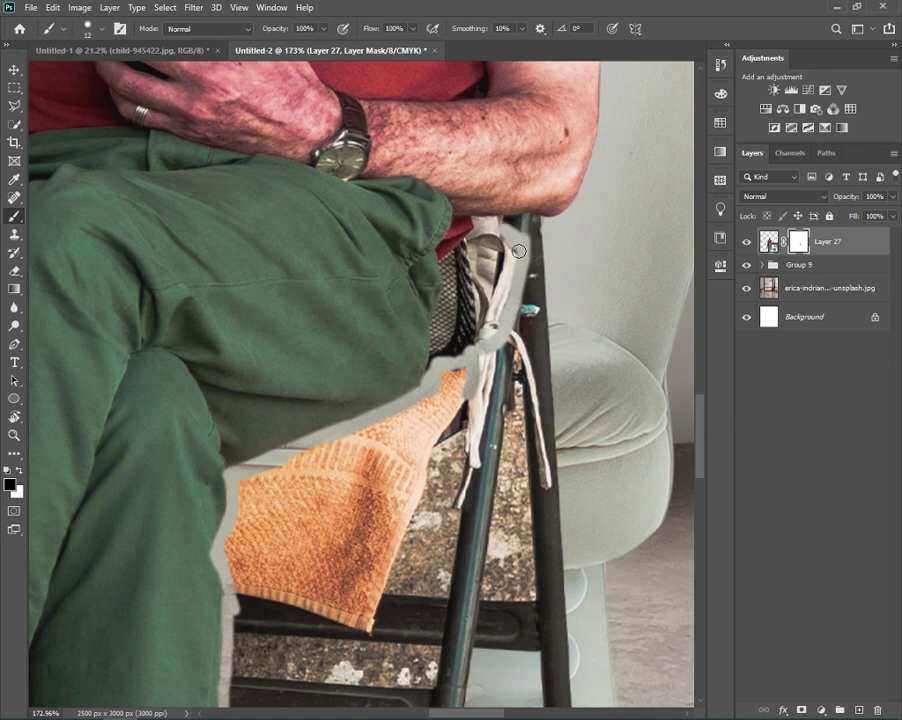
click(525, 226)
click(534, 226)
click(541, 221)
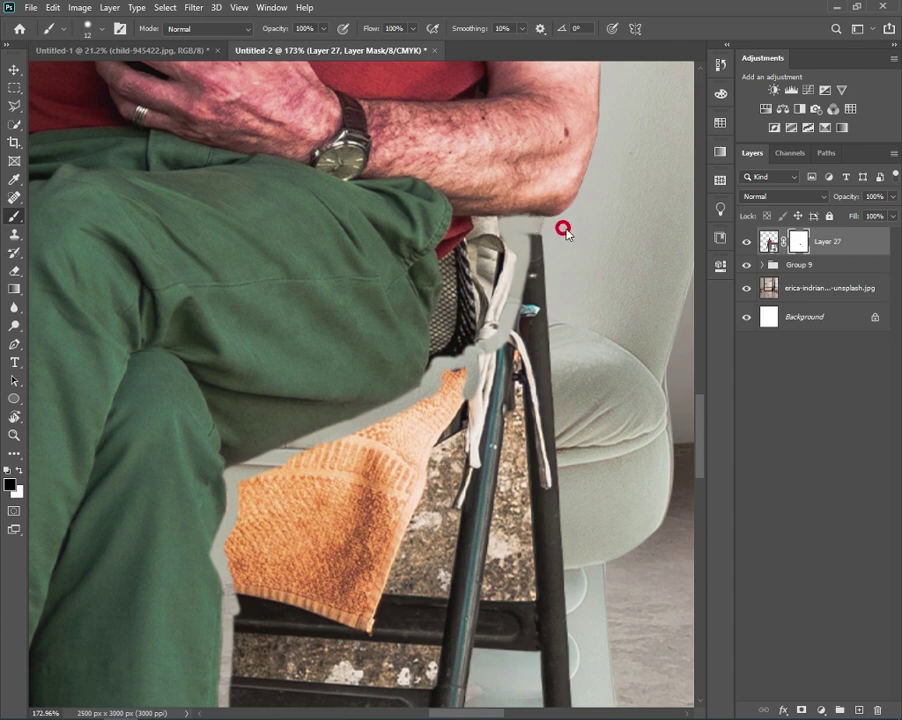
click(535, 233)
click(745, 241)
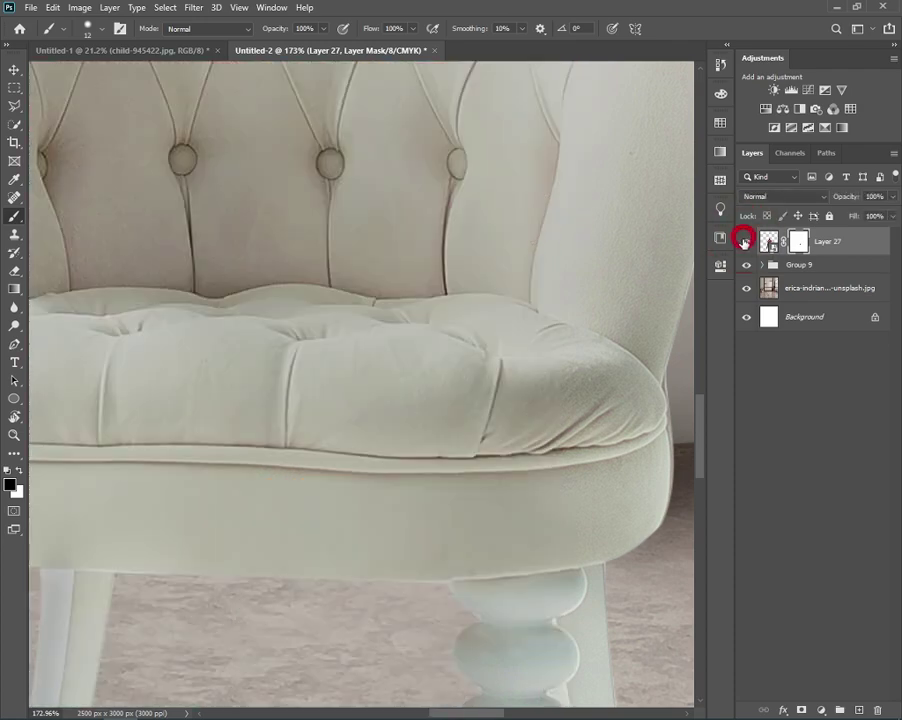
drag(592, 222, 564, 420)
drag(615, 151, 626, 131)
scroll(594, 240, down, 5)
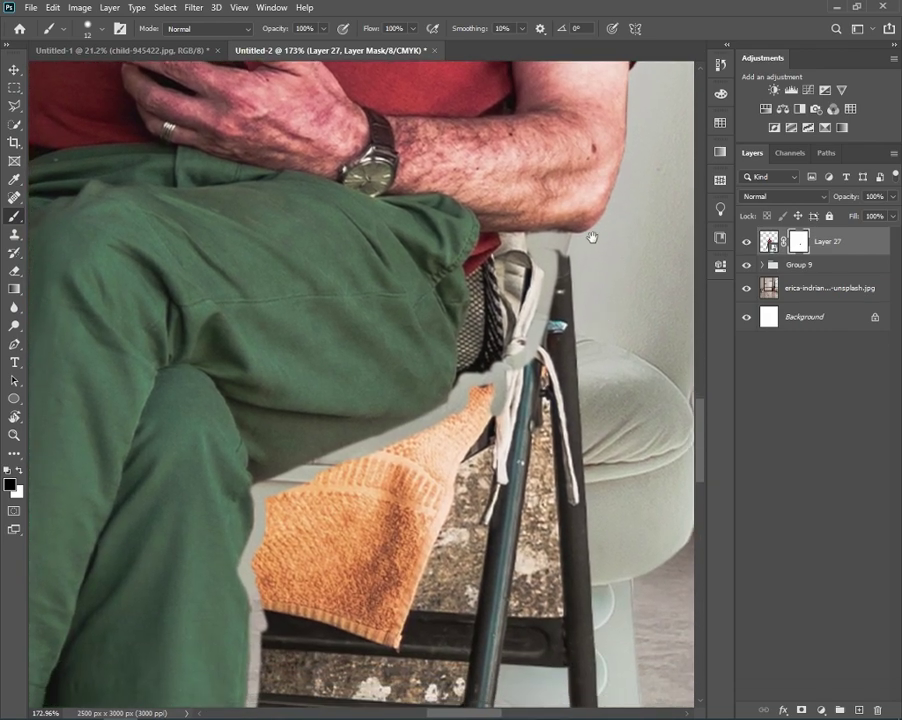
scroll(420, 330, down, 2)
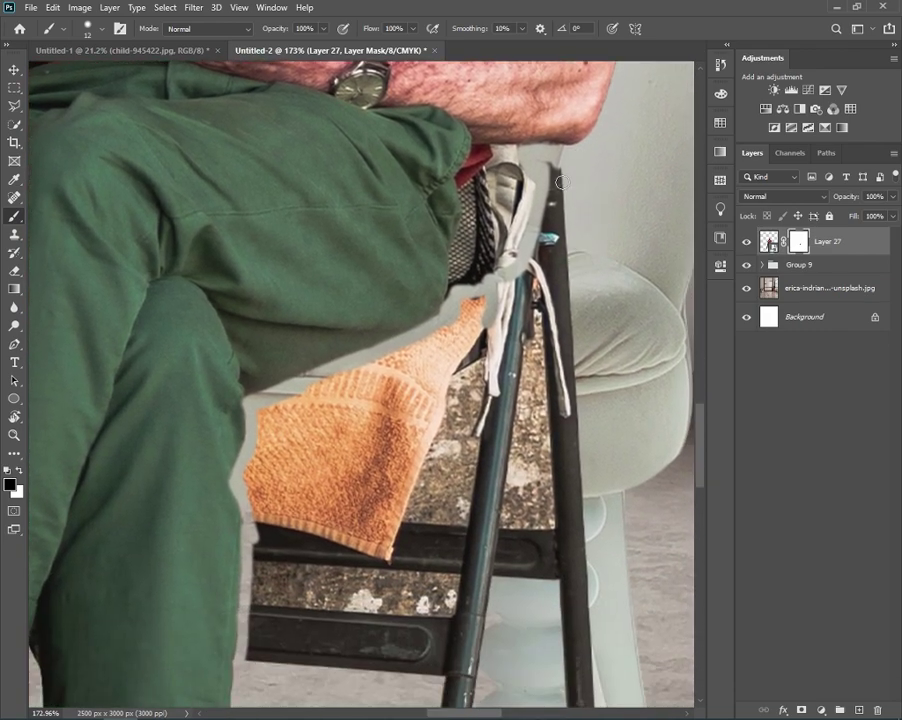
- Lasso the old metal chair beside his leg and fill it black on the mask
key(l)
mouse_move(530, 152)
mouse_down()
mouse_move(527, 268)
mouse_move(349, 374)
mouse_move(244, 468)
mouse_move(250, 565)
mouse_up()
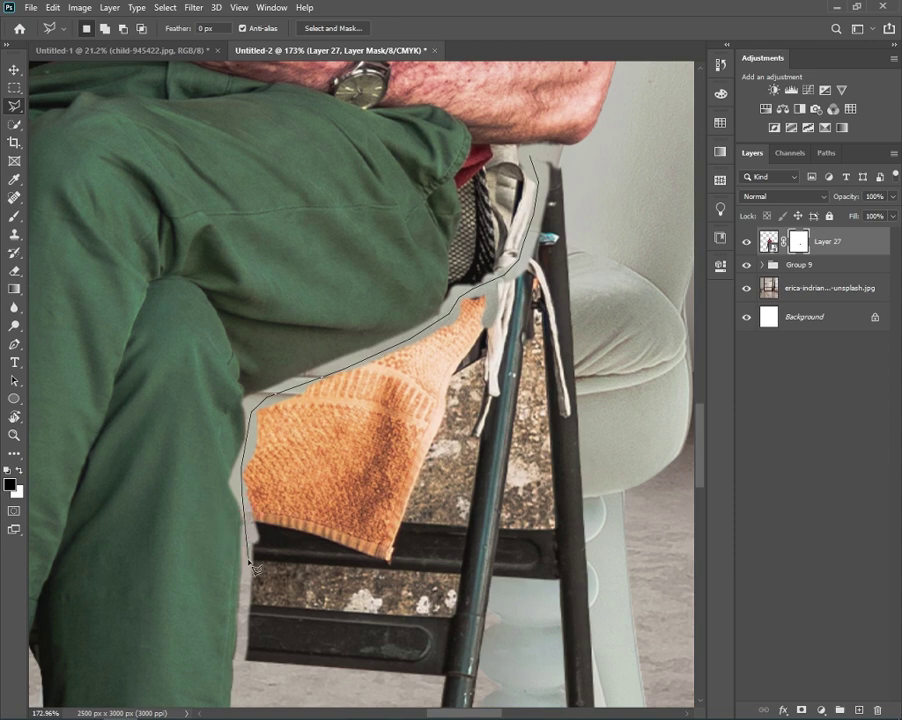
drag(250, 565, 340, 535)
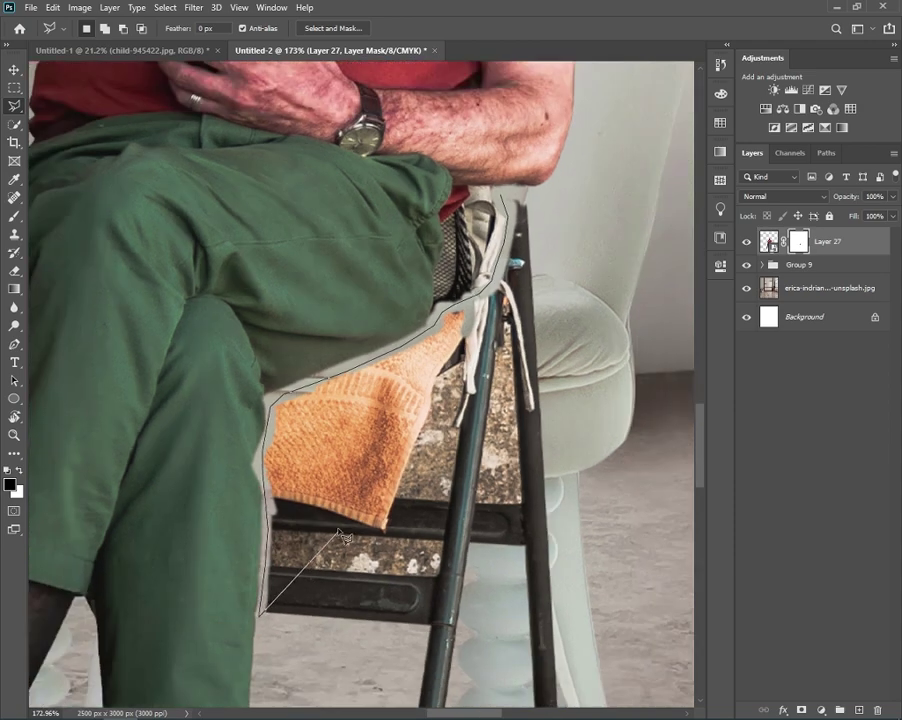
alt+scroll(340, 535, down, 3)
click(332, 636)
click(425, 632)
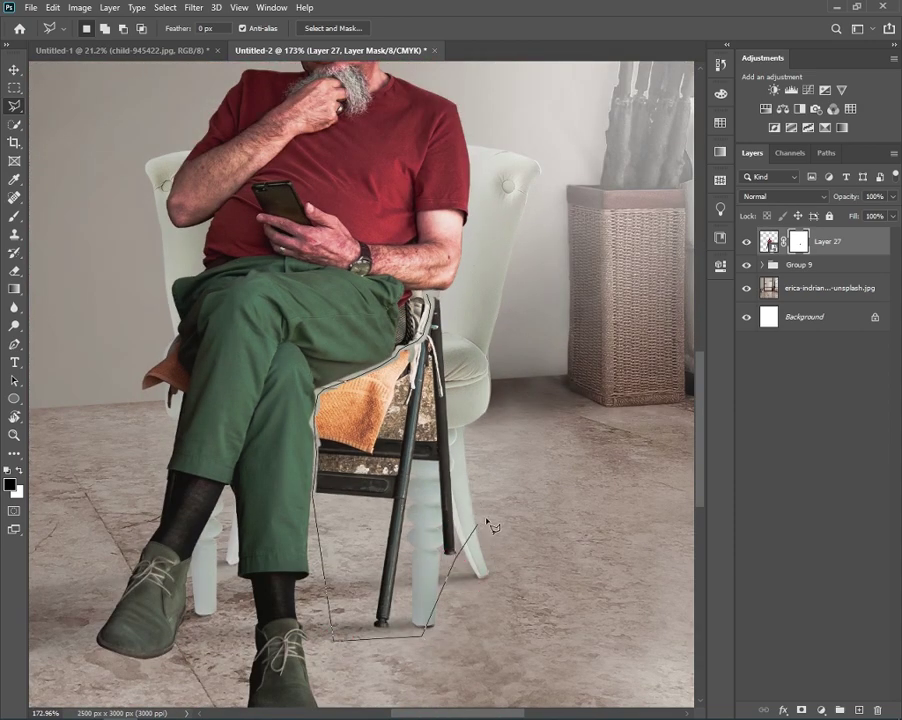
click(485, 312)
click(446, 305)
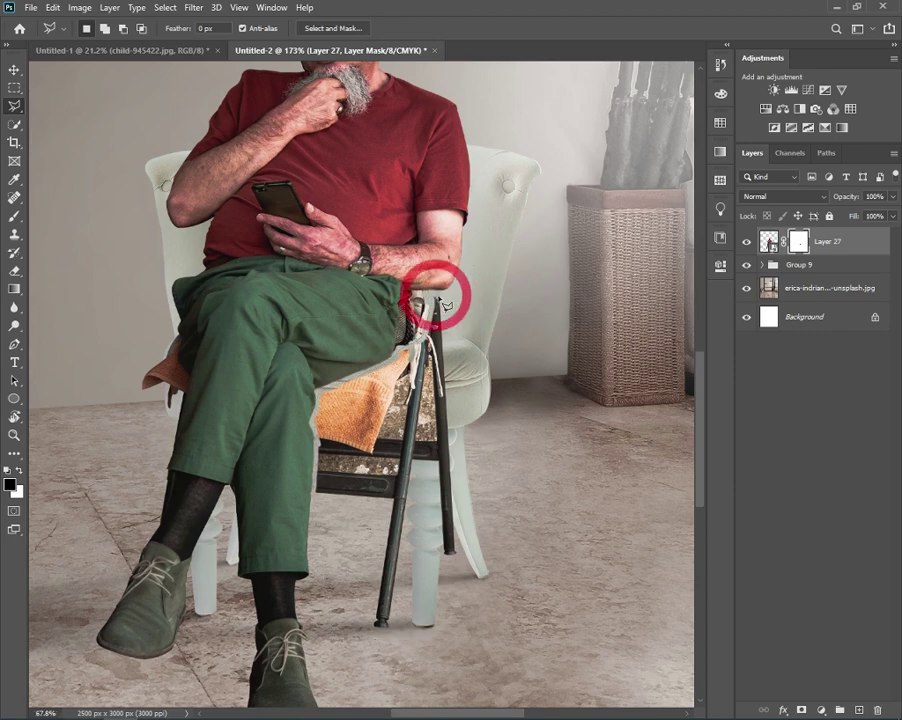
key(x)
key(alt+BackSpace)
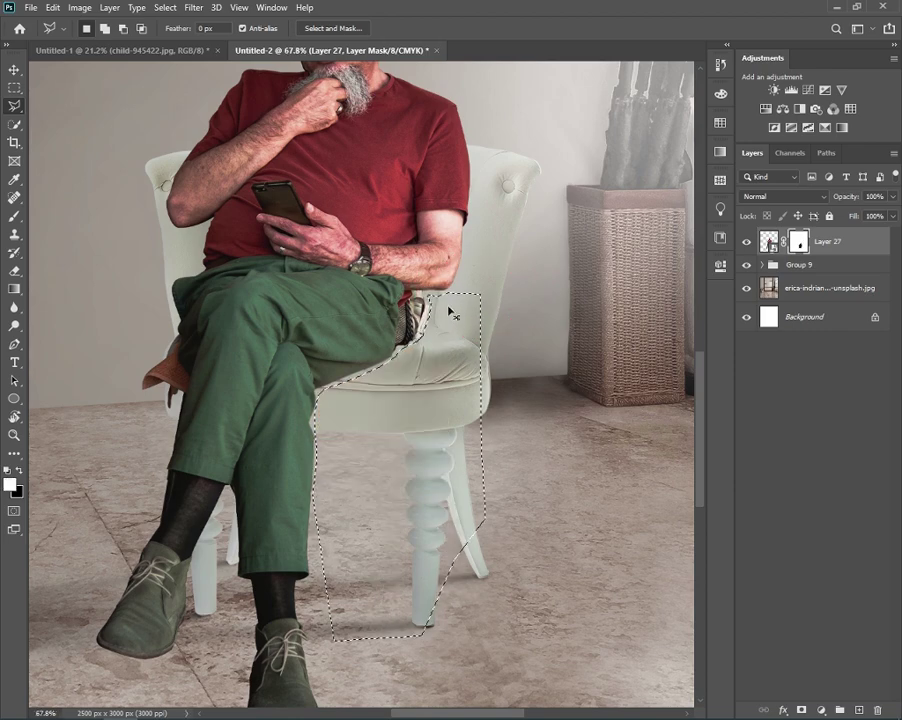
key(ctrl+d)
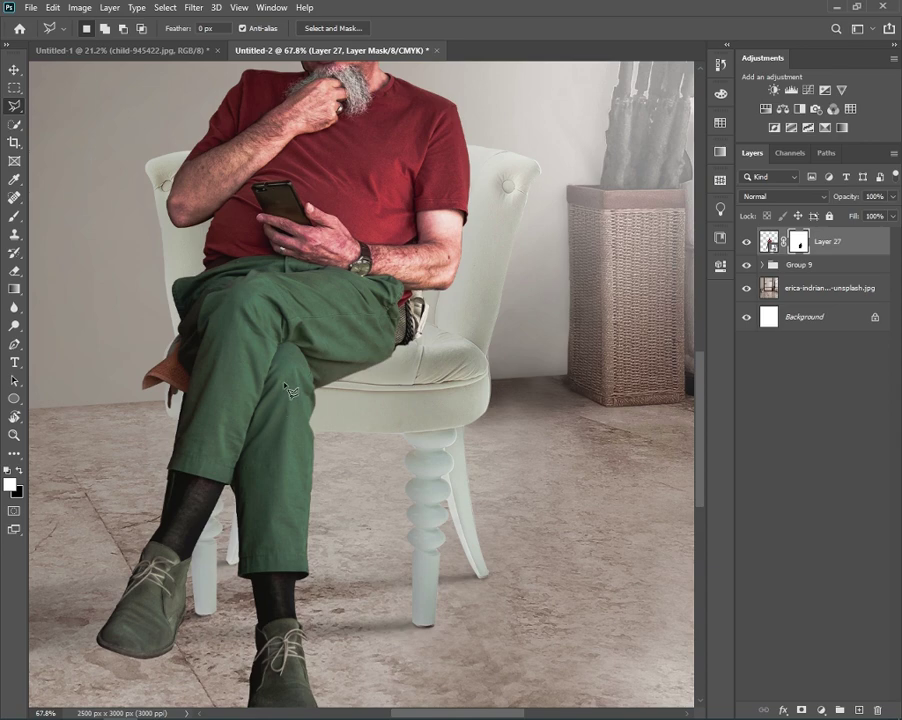
- Brush black over the orange cloth edge along the leg, then switch to white at 9 px
scroll(300, 330, up, 2)
scroll(250, 350, up, 2)
scroll(198, 369, up, 3)
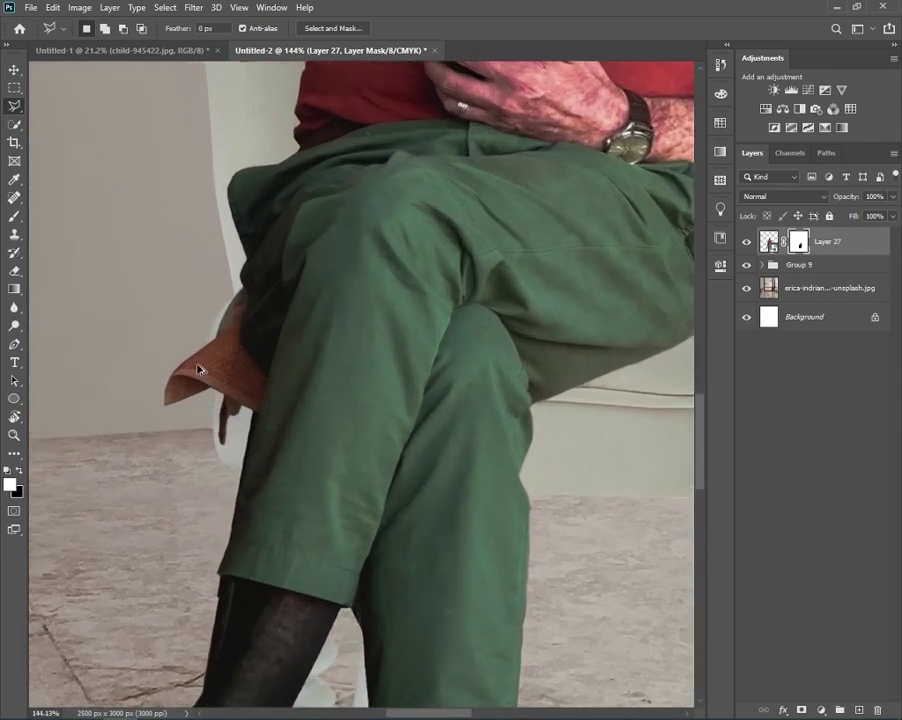
key(b)
key(x)
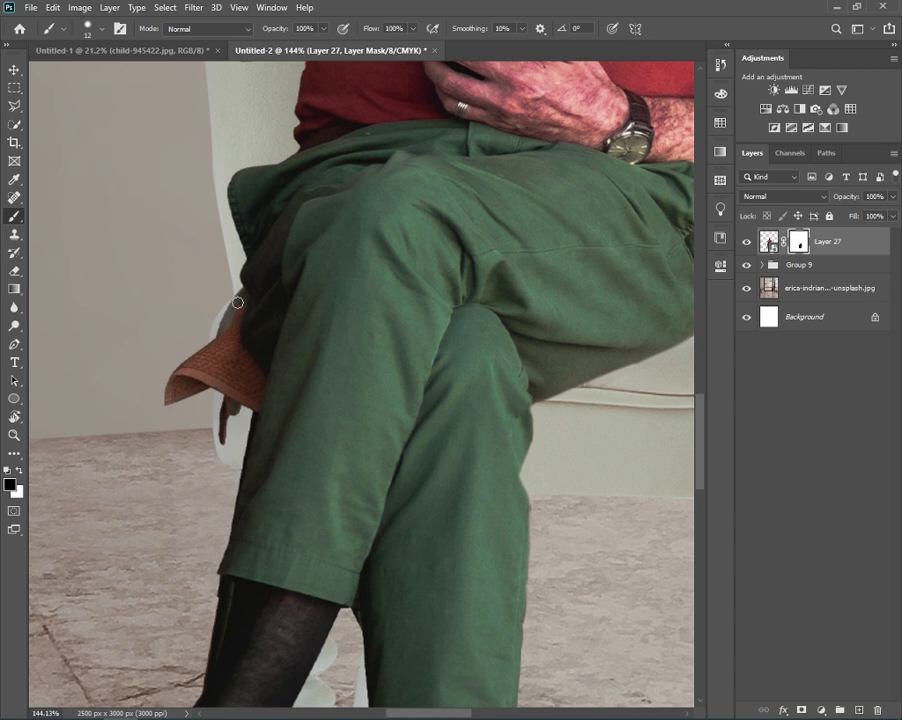
mouse_move(239, 303)
mouse_down()
mouse_move(230, 424)
mouse_move(165, 430)
mouse_move(207, 403)
mouse_up()
alt+right_click(188, 432)
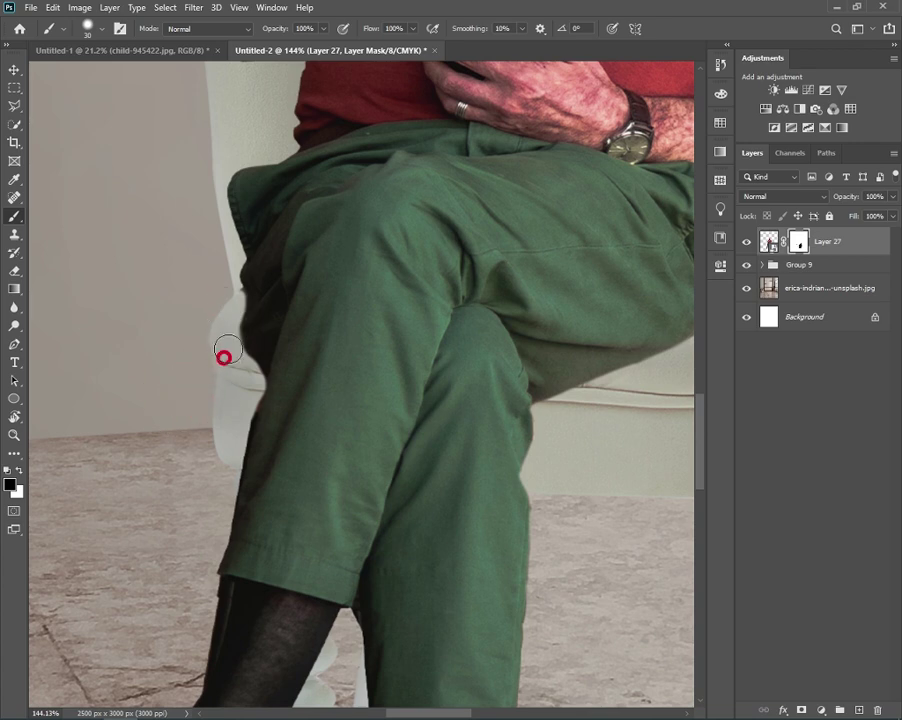
key(x)
drag(276, 255, 267, 295)
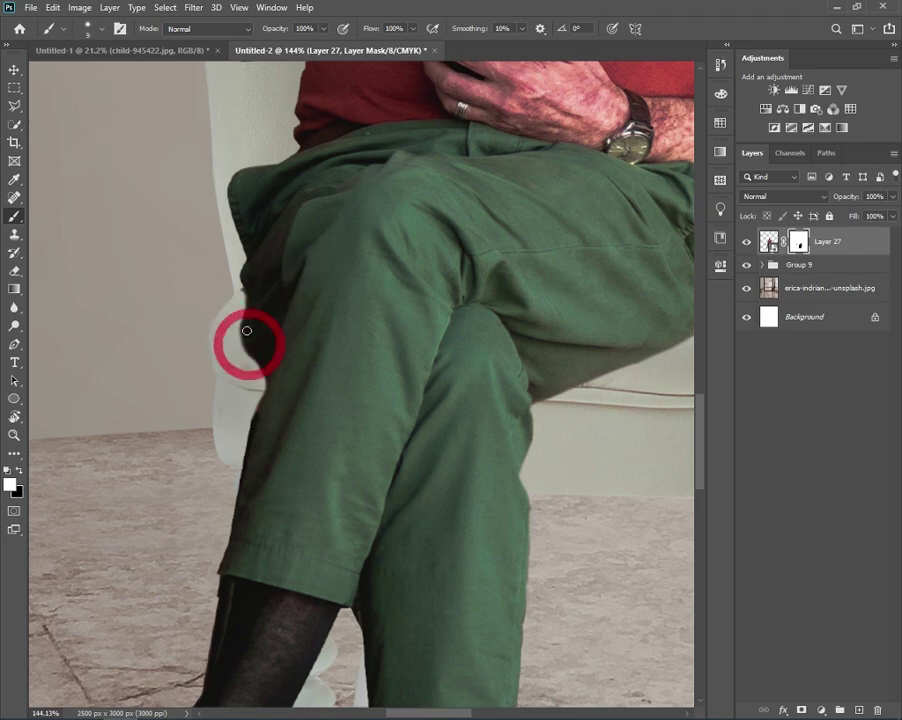
scroll(408, 346, down, 3)
- Select Group 9 and add an empty Layer 28 above it
scroll(554, 362, down, 3)
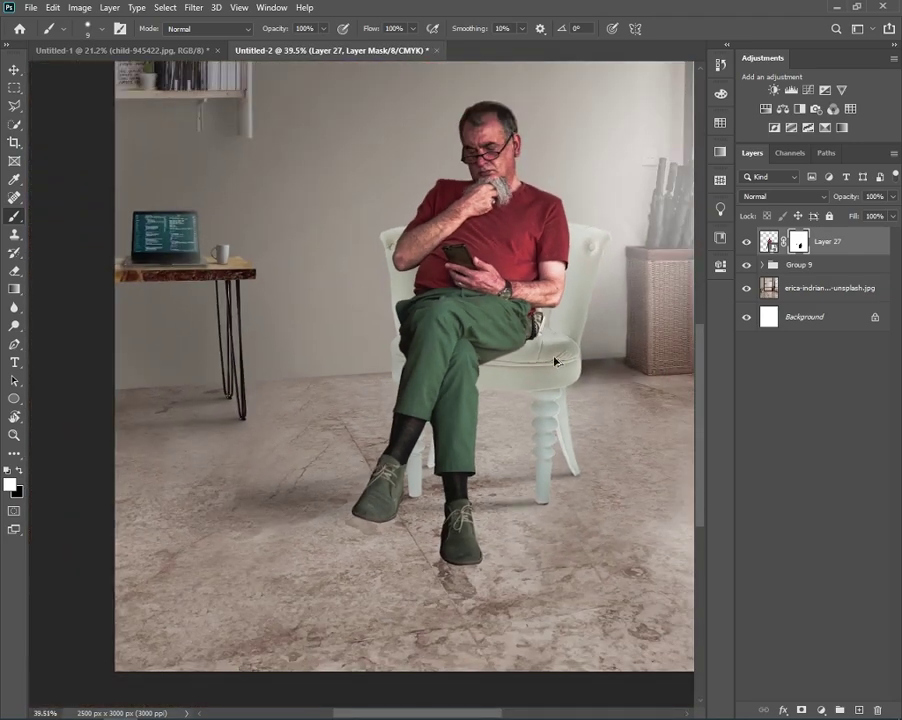
scroll(566, 366, down, 2)
scroll(415, 450, up, 2)
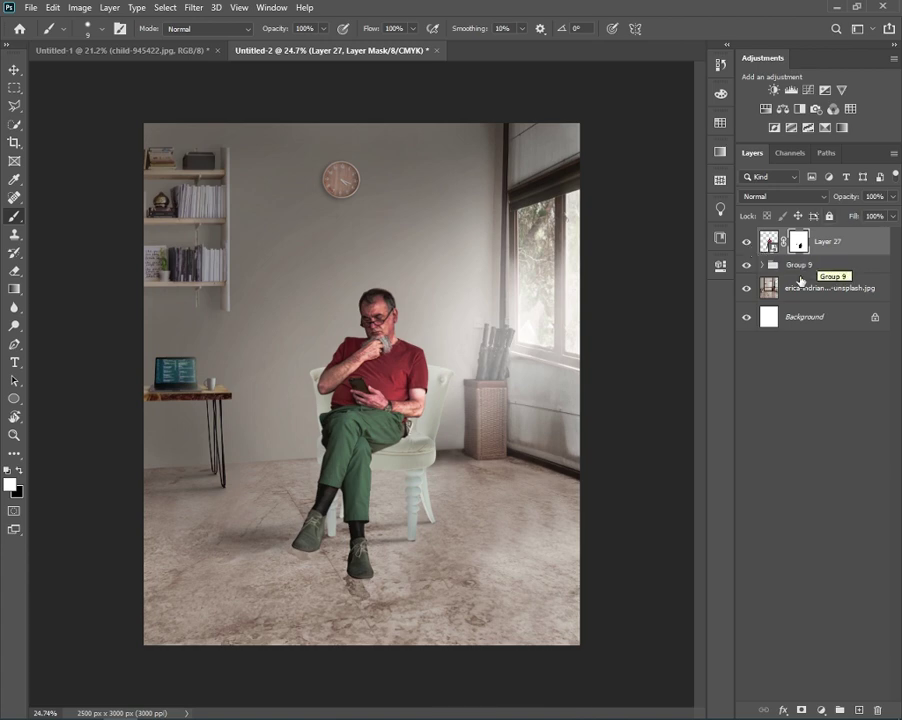
click(804, 260)
scroll(420, 440, up, 5)
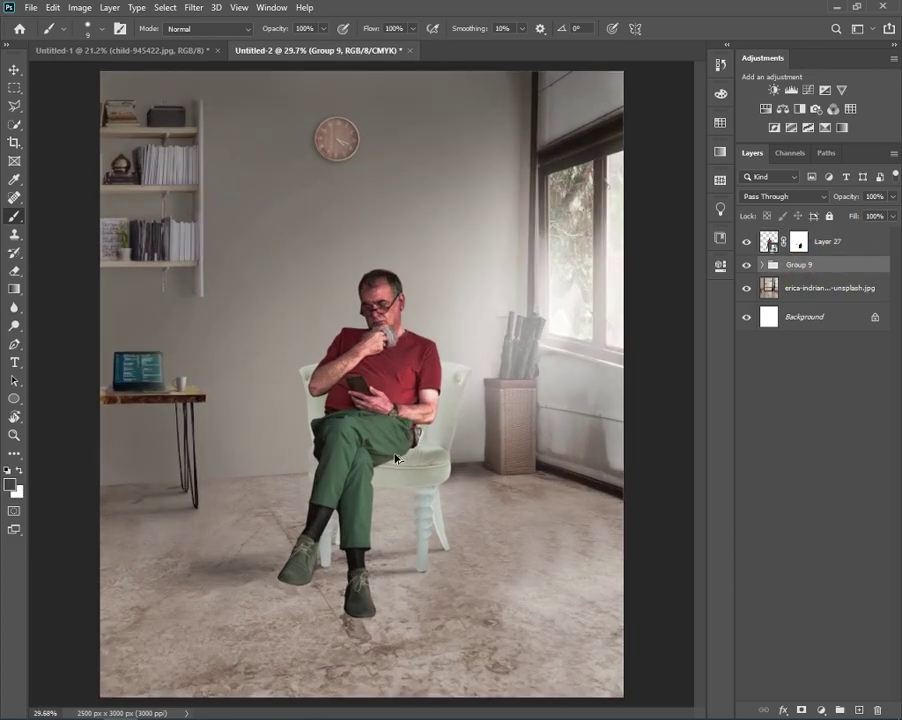
key(ctrl+shift+alt+n)
scroll(505, 556, up, 2)
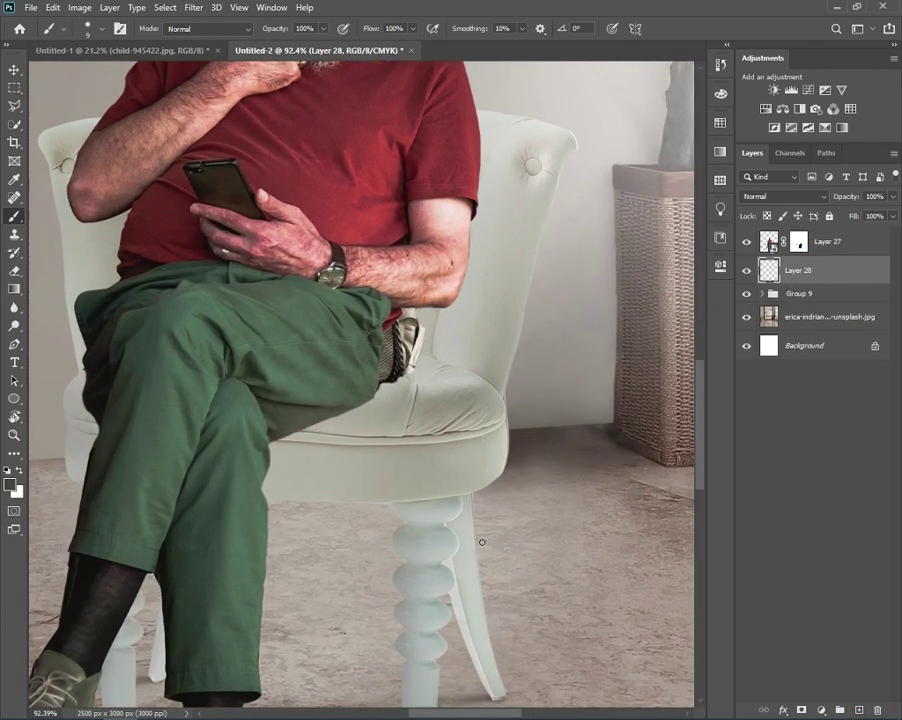
- Nudge the man on Layer 27 slightly up and right on the armchair
key(ctrl+t)
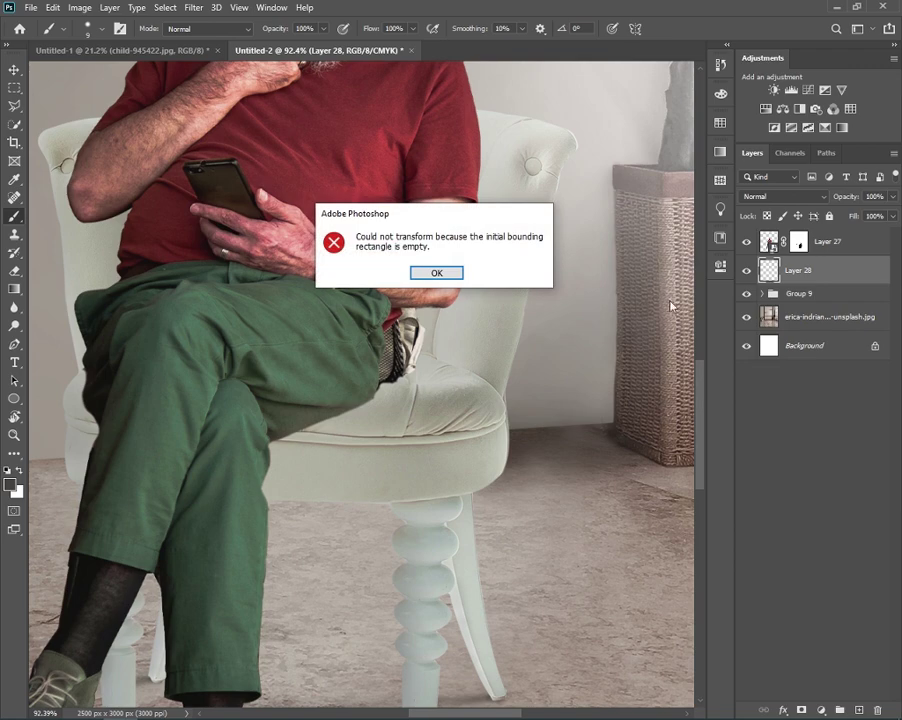
key(Return)
click(832, 245)
key(ctrl+t)
drag(342, 467, 354, 437)
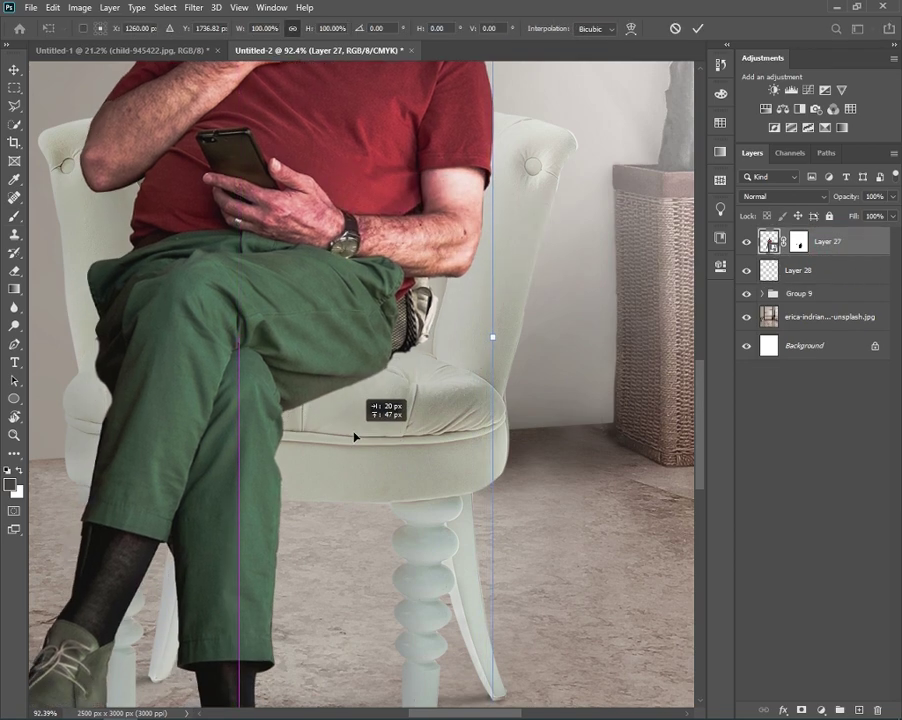
key(Return)
key(b)
scroll(368, 424, down, 3)
scroll(368, 424, down, 2)
scroll(335, 404, up, 5)
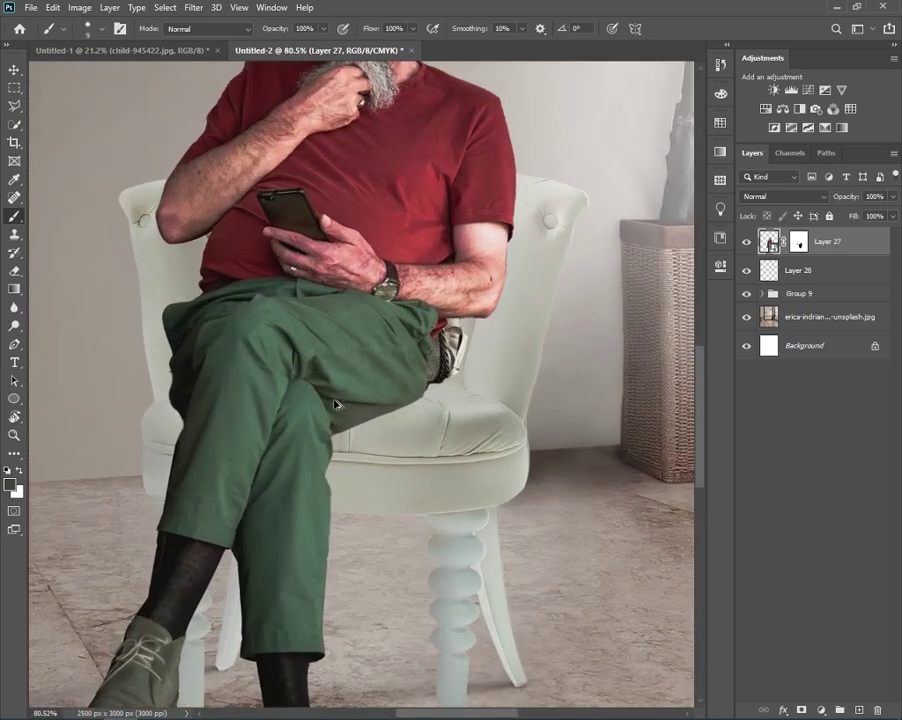
scroll(428, 380, up, 1)
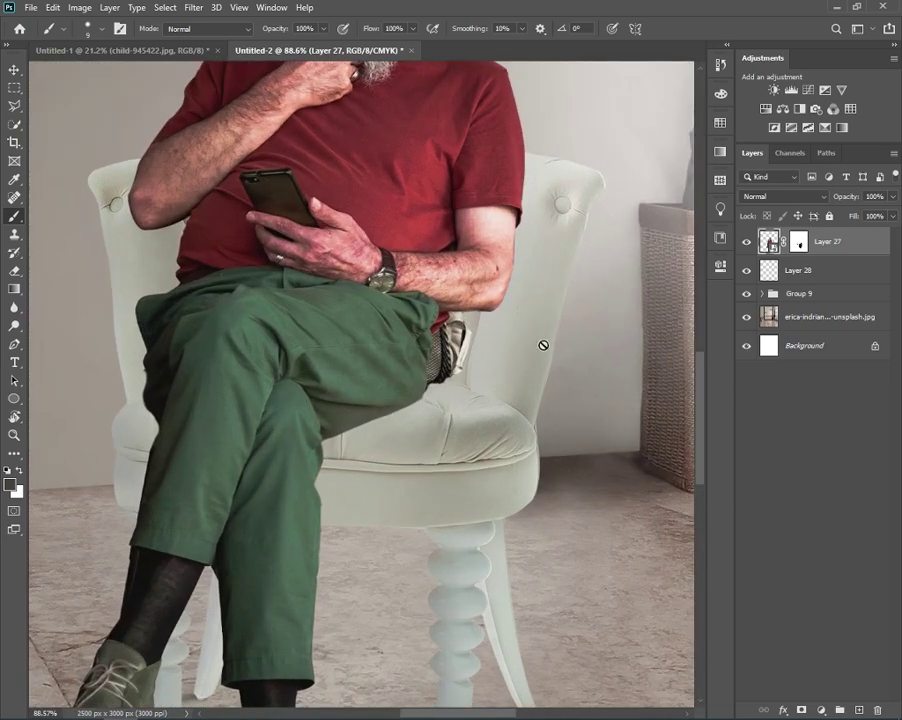
- On Layer 28, sample the chair seat's grey and darken it to a dark grey foreground
click(797, 270)
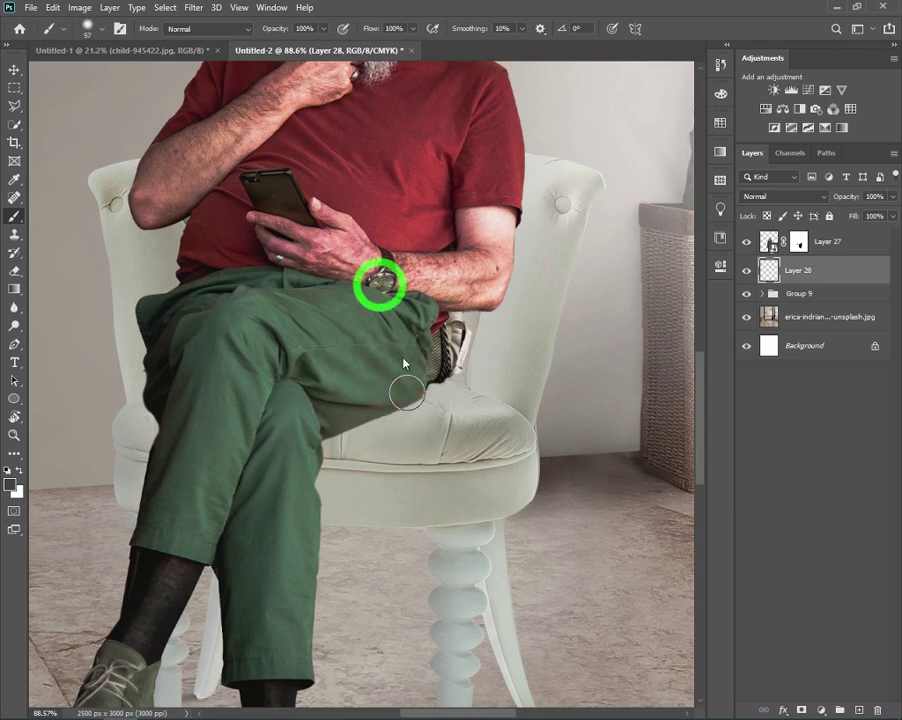
alt+click(362, 442)
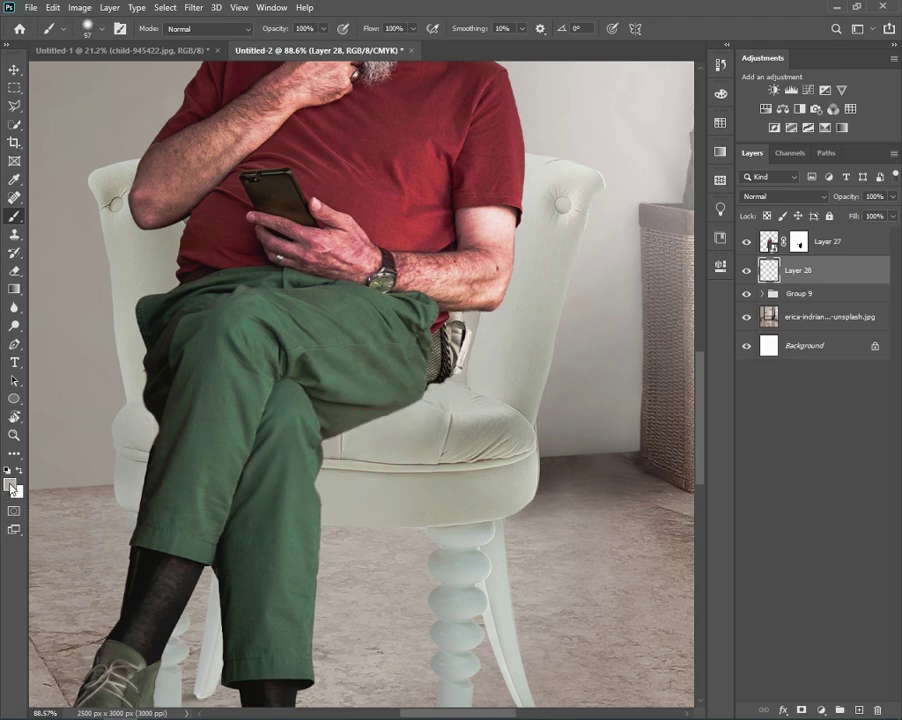
key(i)
click(10, 485)
mouse_move(686, 201)
mouse_down()
mouse_move(686, 287)
mouse_move(686, 272)
mouse_up()
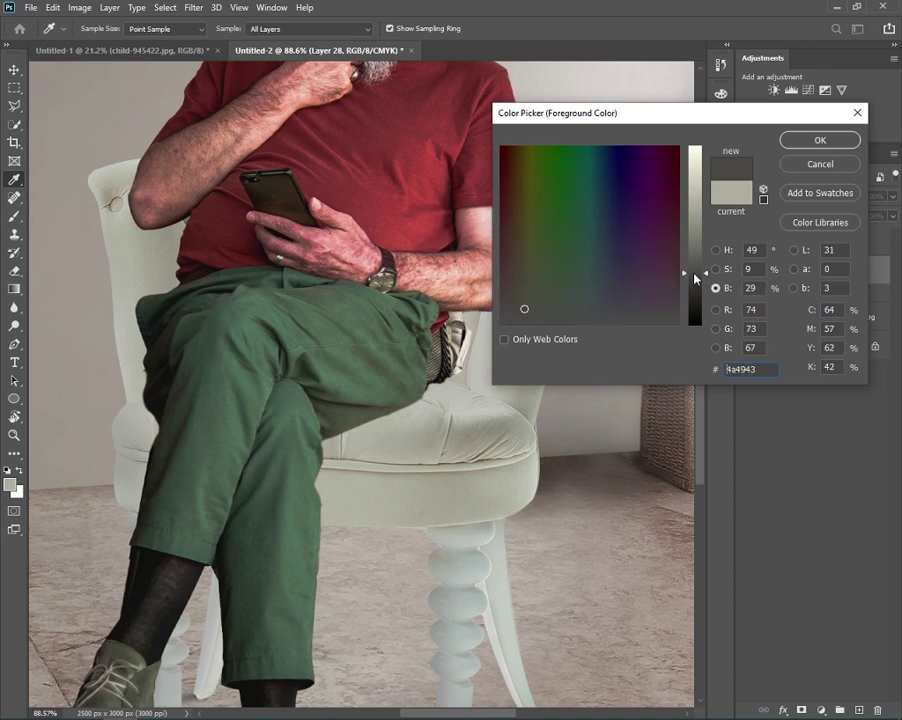
click(818, 140)
key(b)
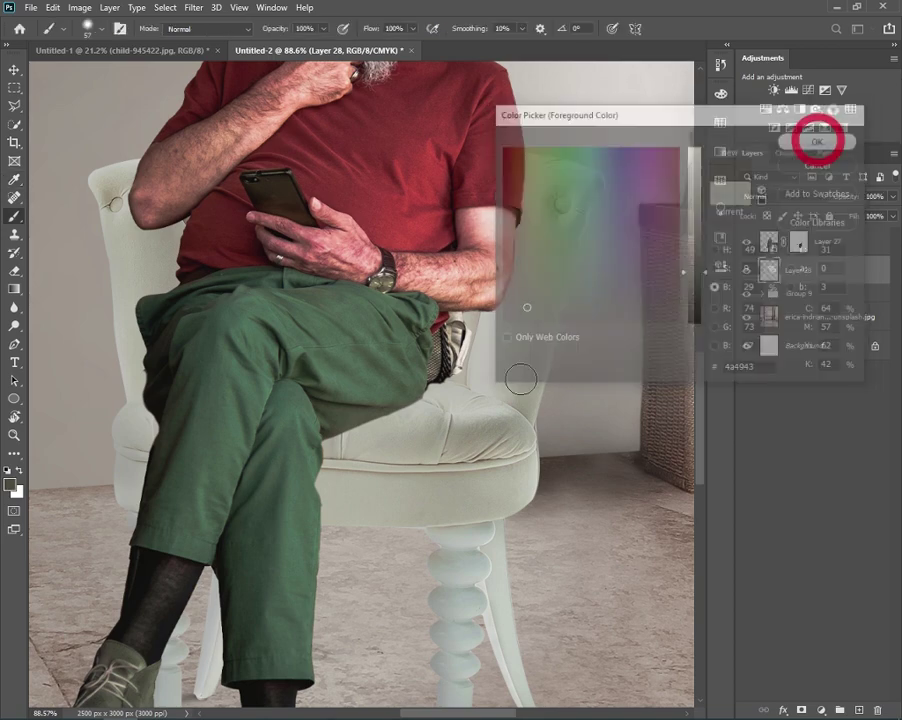
- Paint faint shadows under the thigh and on the knee, with Layer 28 in Color Burn
drag(410, 385, 300, 470)
key(ctrl+z)
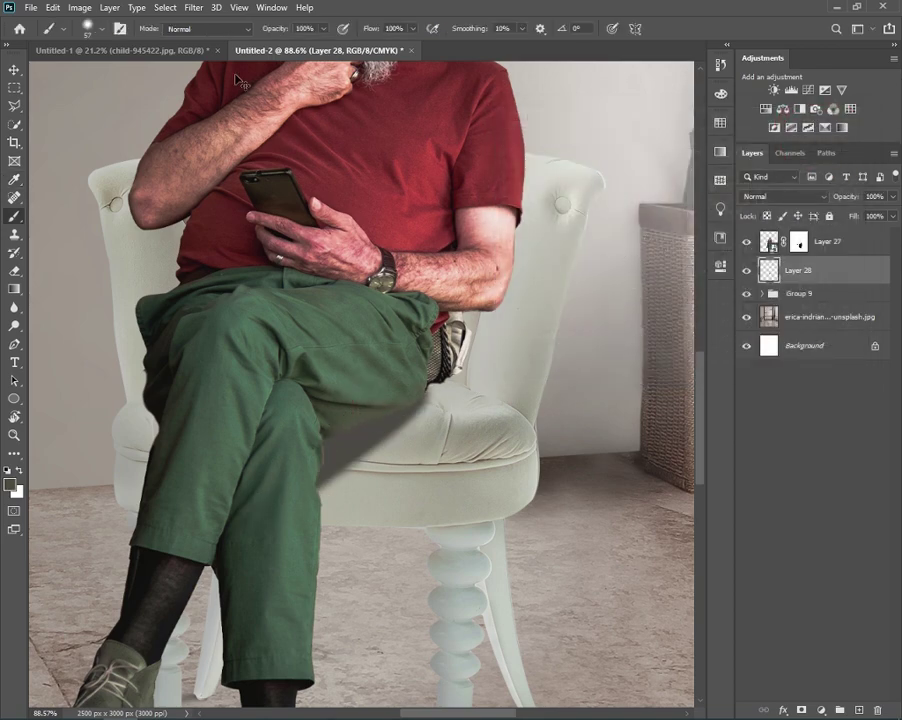
drag(270, 29, 224, 32)
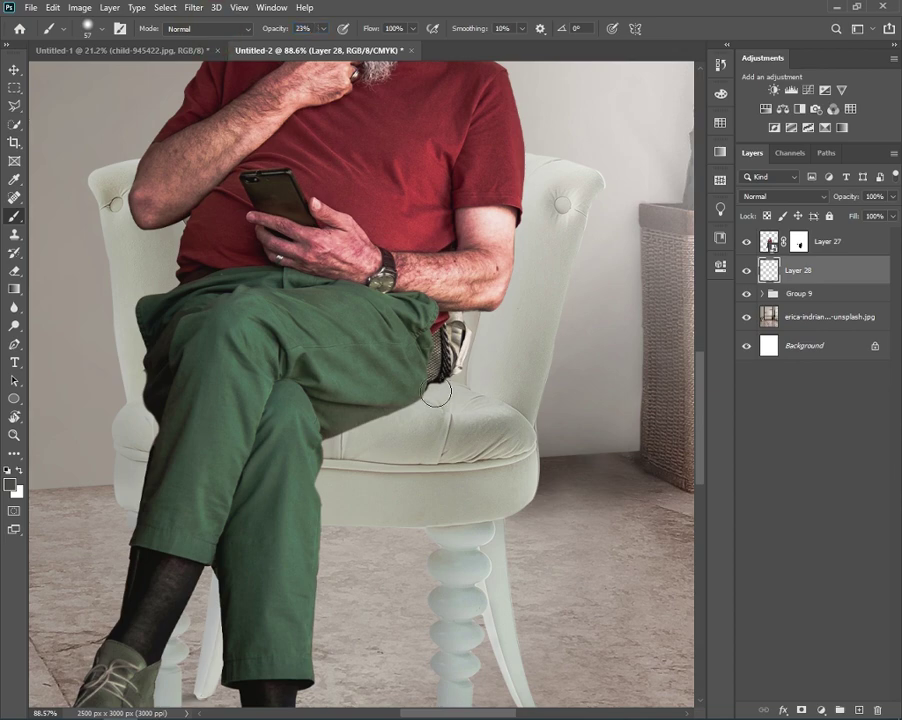
drag(425, 395, 299, 476)
mouse_move(381, 414)
mouse_down()
mouse_move(421, 372)
mouse_move(366, 436)
mouse_up()
click(790, 196)
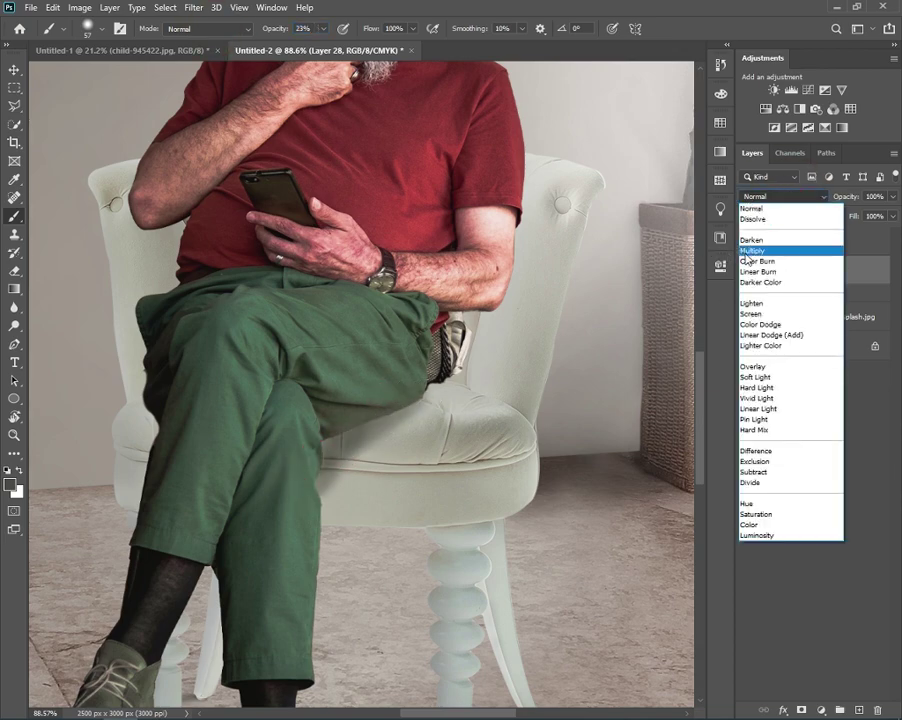
click(760, 271)
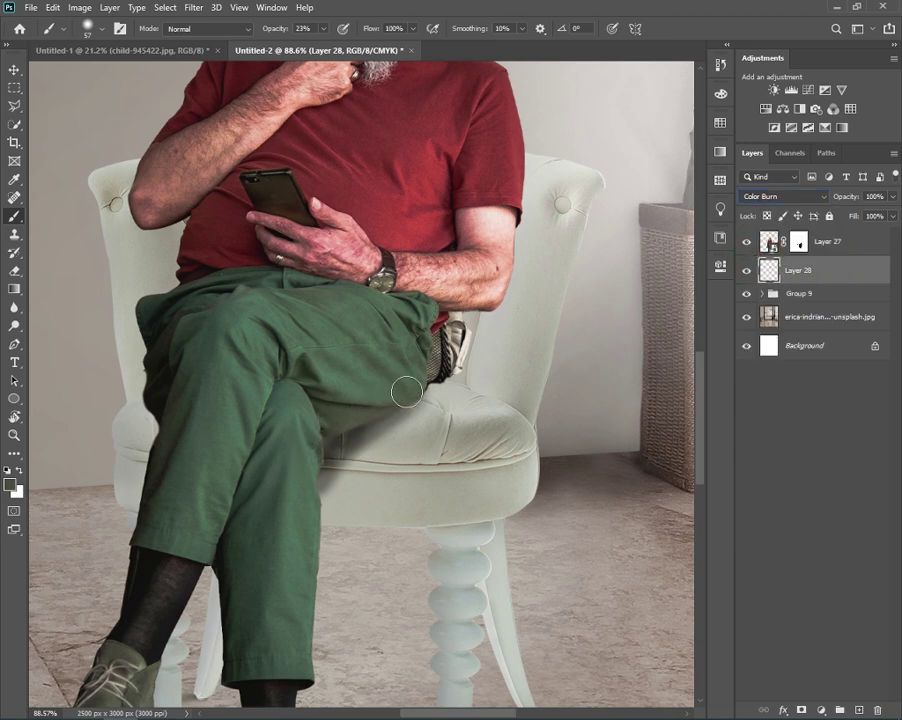
drag(306, 473, 322, 475)
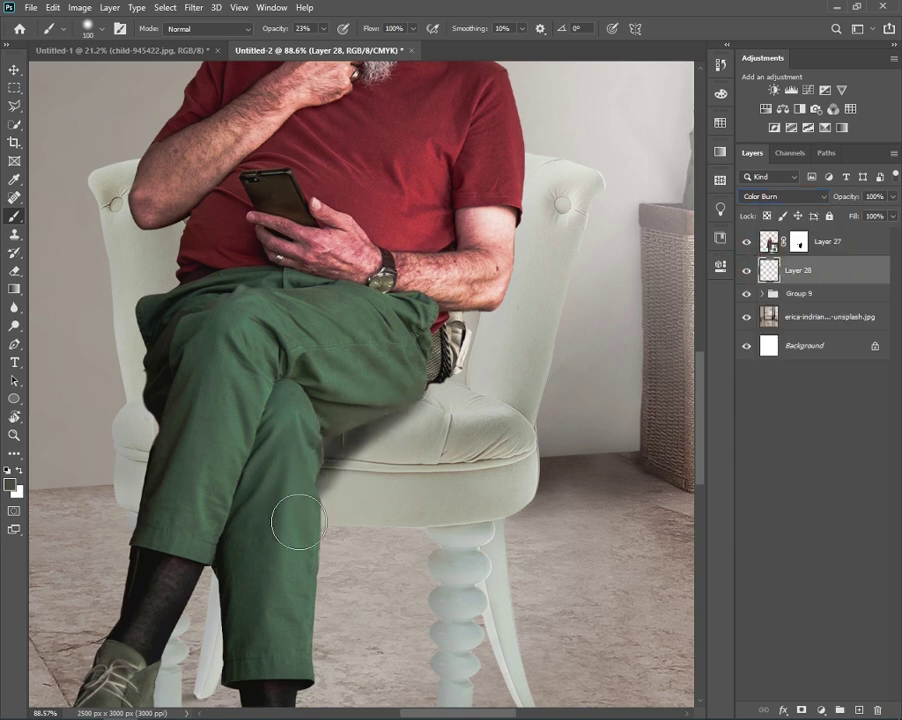
drag(446, 500, 454, 449)
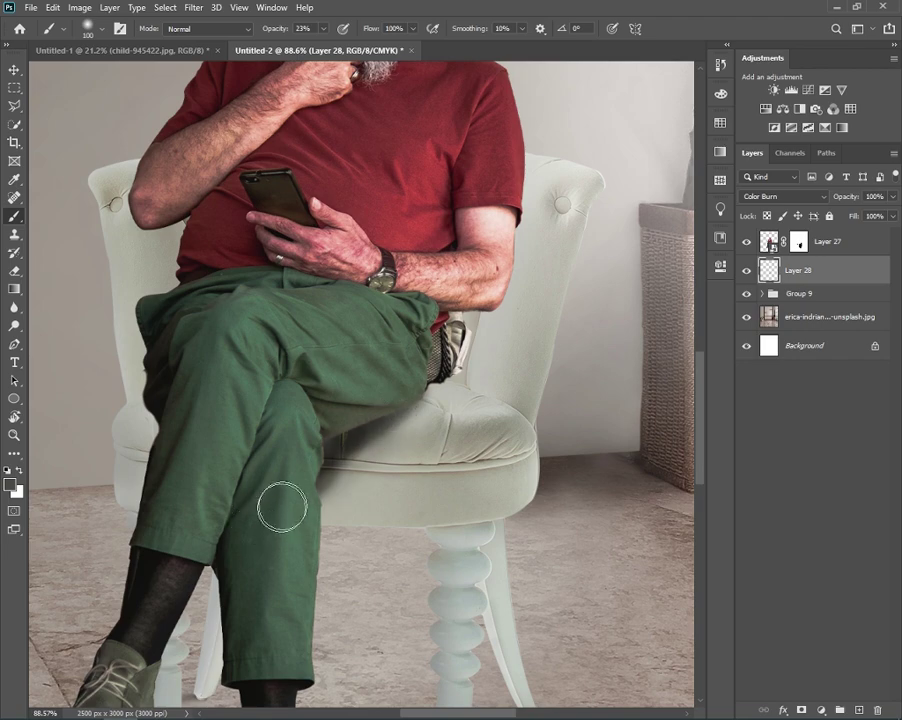
drag(294, 510, 299, 513)
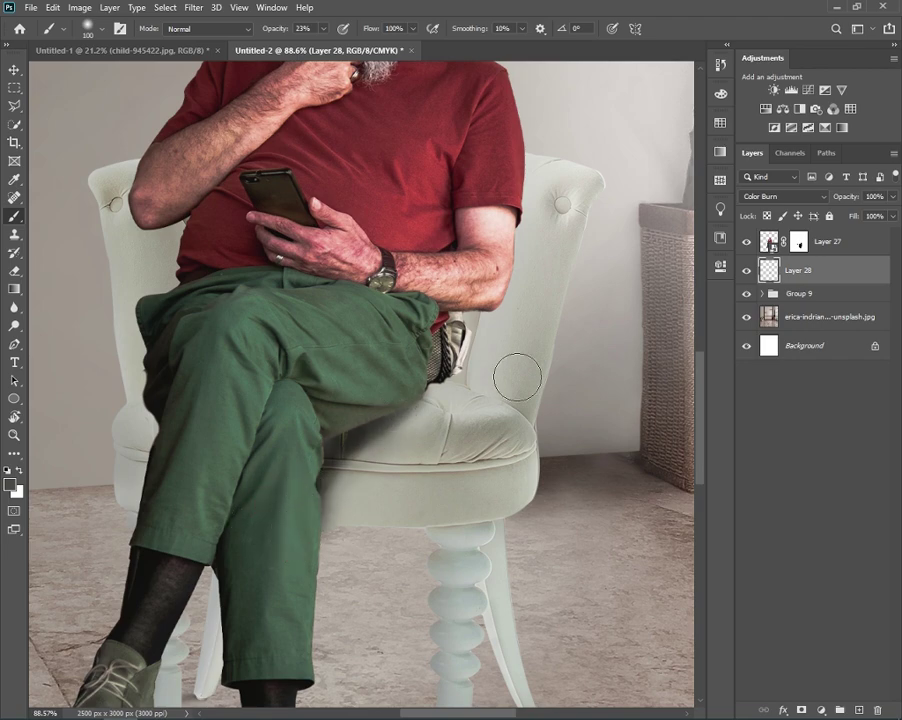
- Erase excess shading from the chair seat and make Layer 27 active again
key(e)
drag(413, 450, 419, 515)
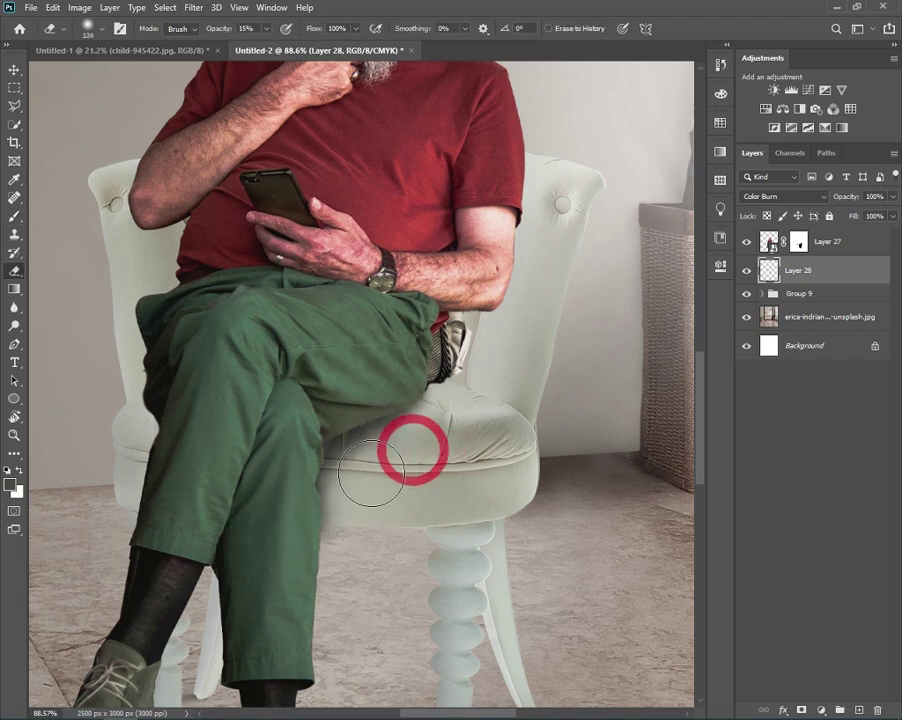
scroll(419, 515, down, 3)
scroll(430, 502, up, 3)
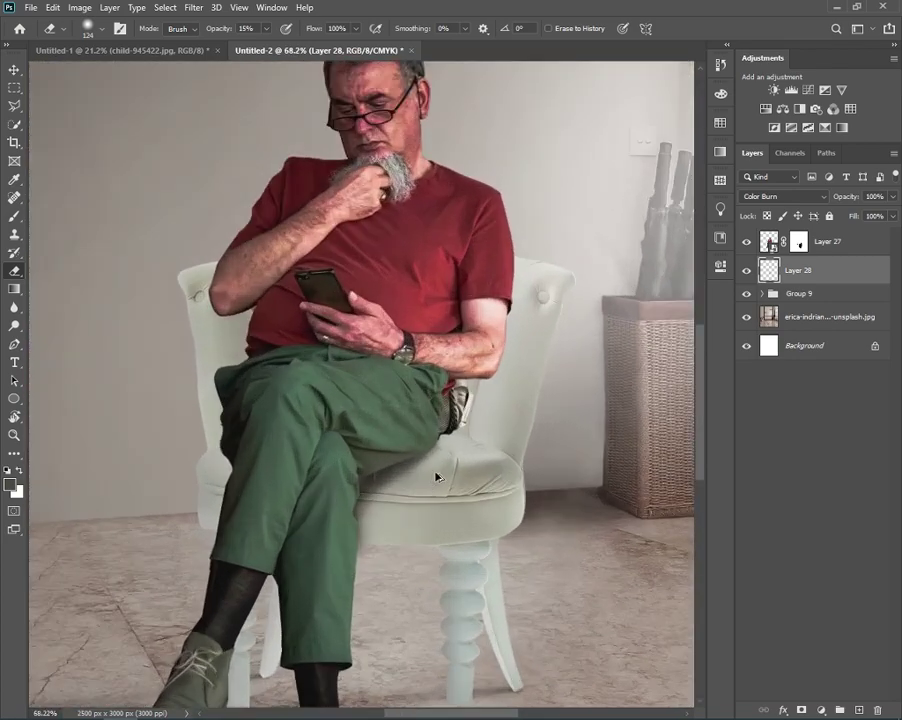
scroll(434, 472, up, 1)
click(826, 242)
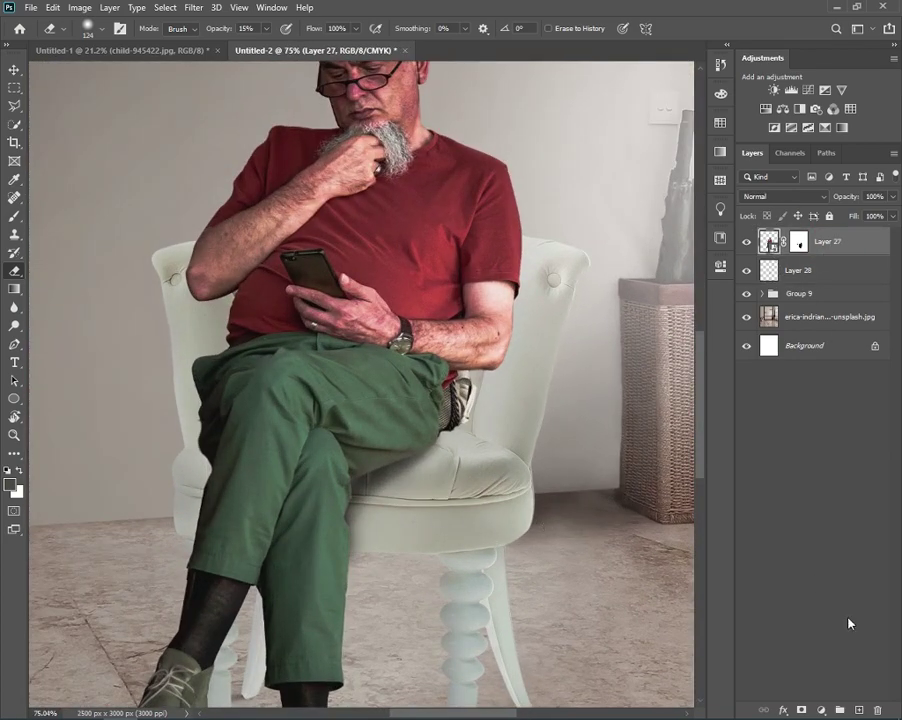
- Add a new layer clipped to the man and pick a trouser green darkened to about 22% brightness
click(857, 708)
key(ctrl+alt+g)
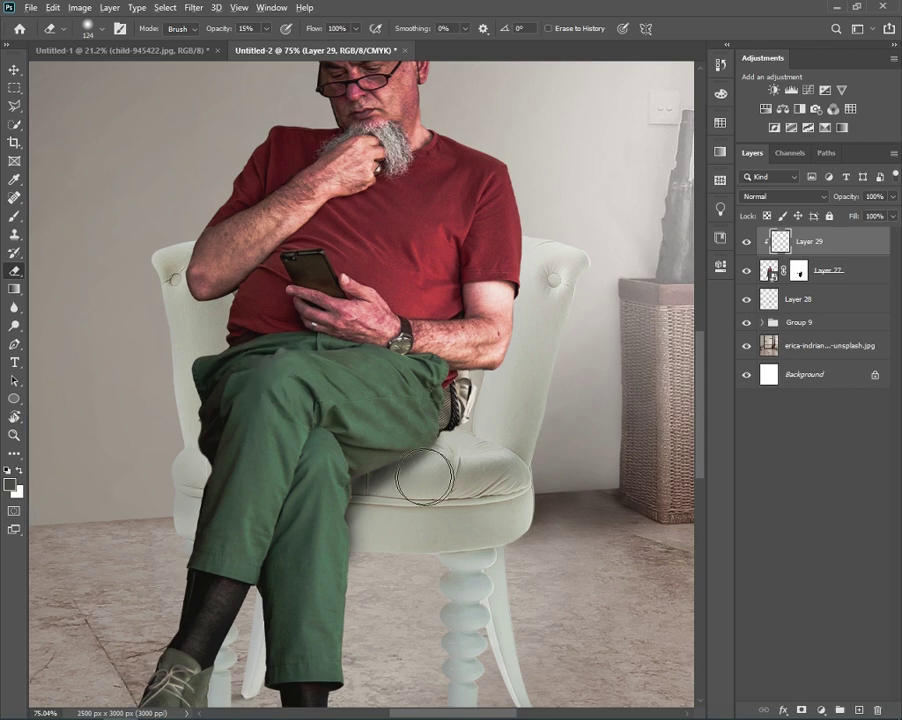
key(b)
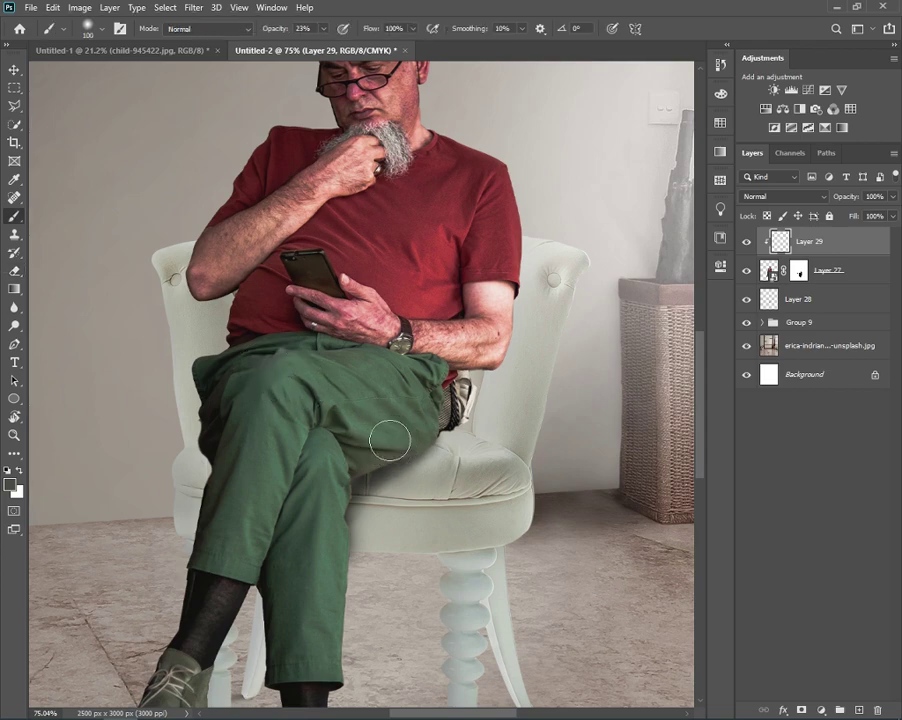
alt+click(410, 438)
click(10, 485)
drag(694, 257, 694, 290)
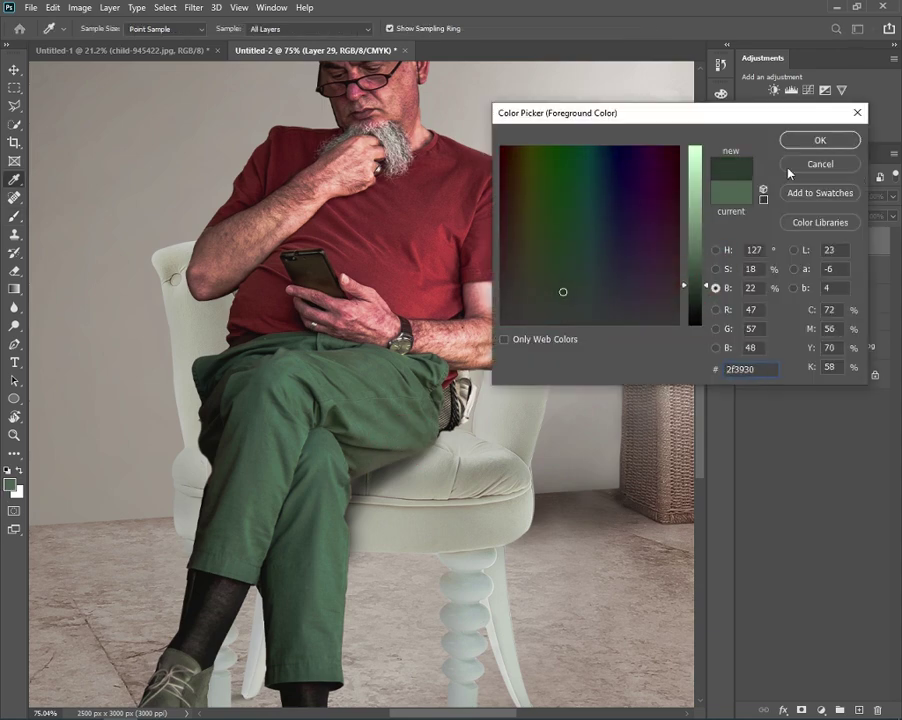
click(819, 140)
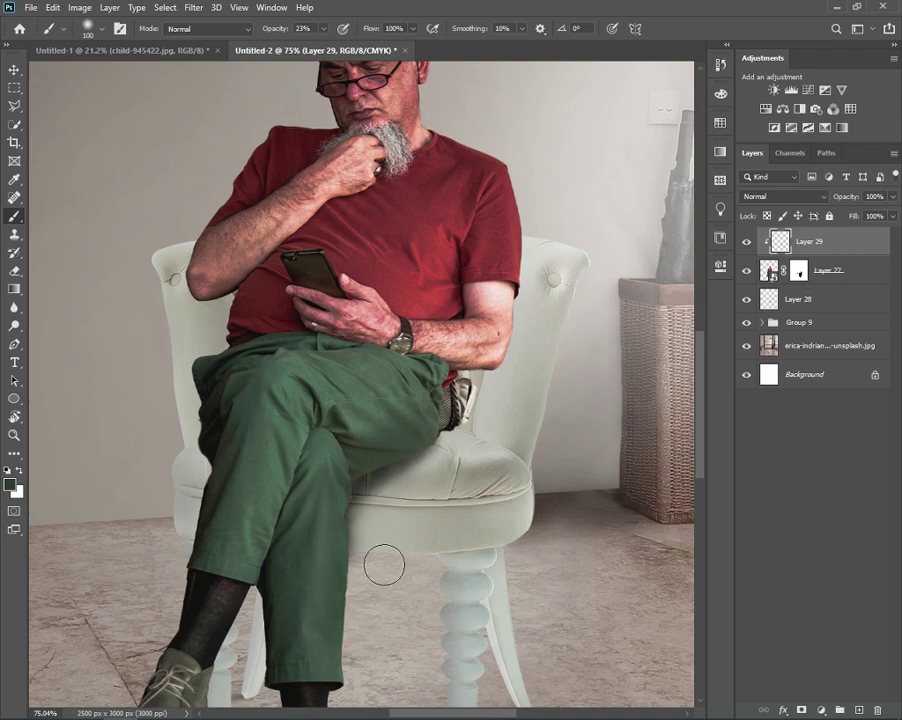
- Set Layer 29 to Multiply, erase excess shading at the trousers and knee, and set 80% opacity
click(786, 199)
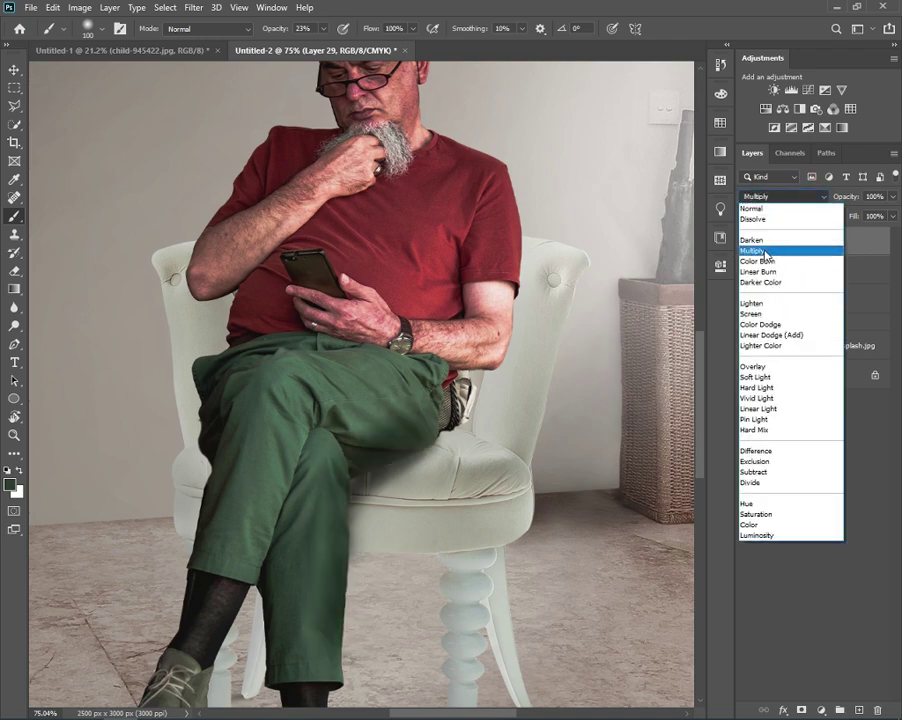
click(766, 252)
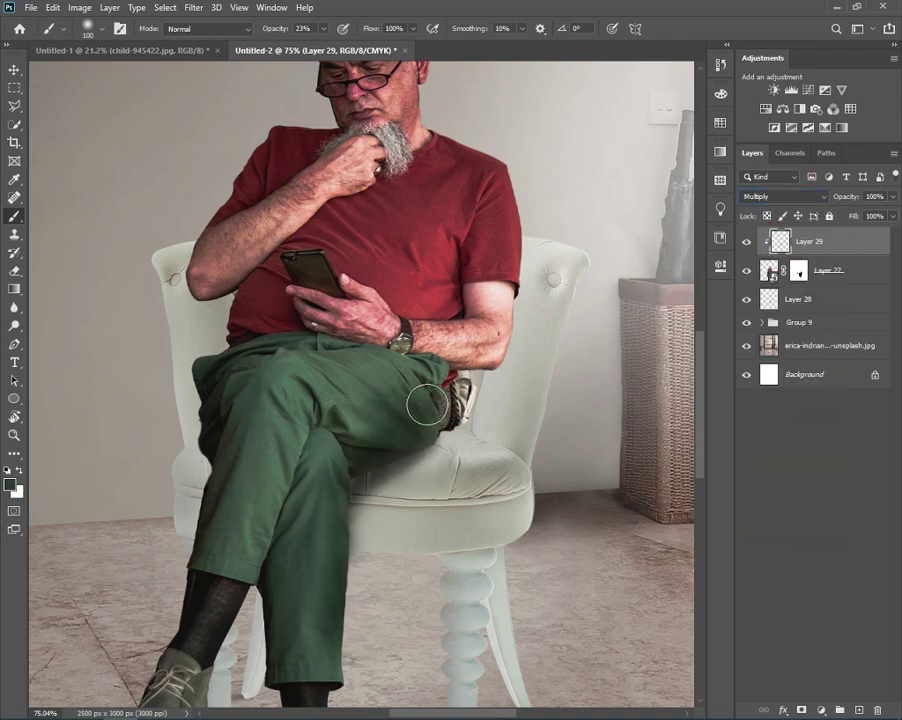
key(e)
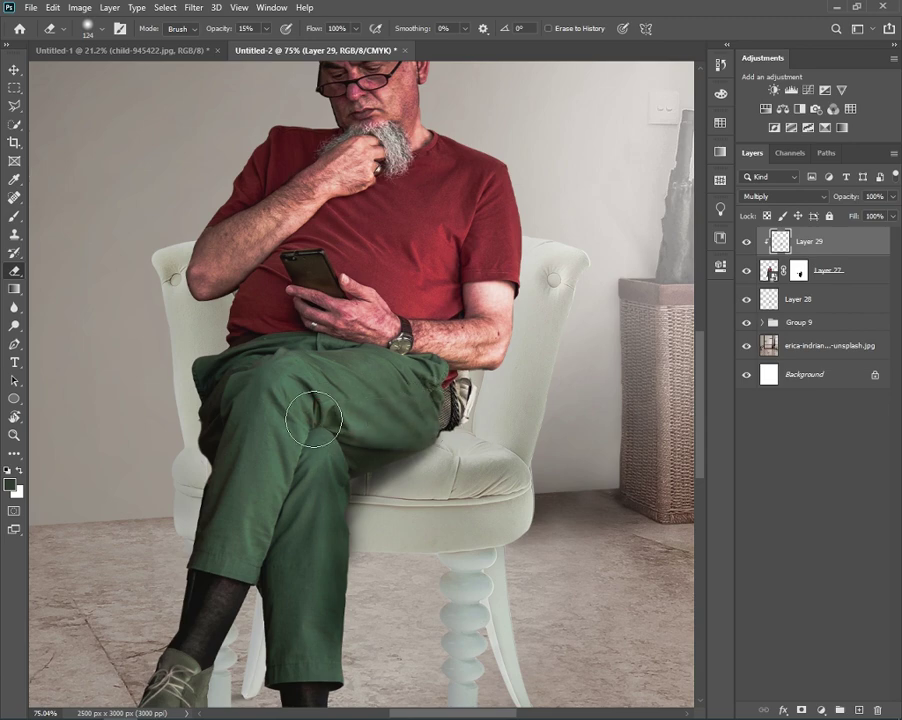
click(292, 505)
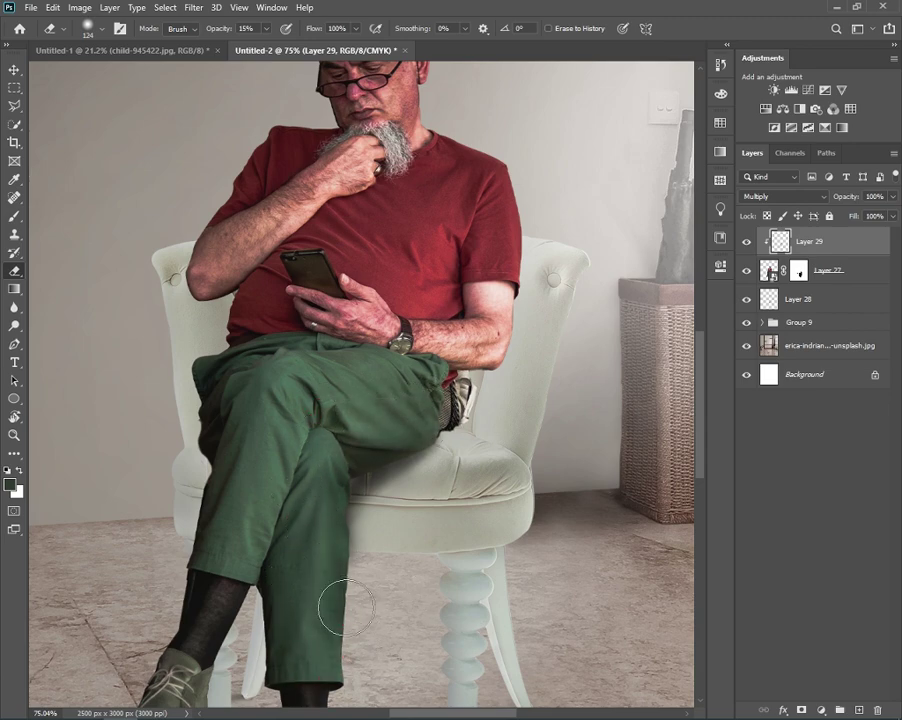
click(332, 437)
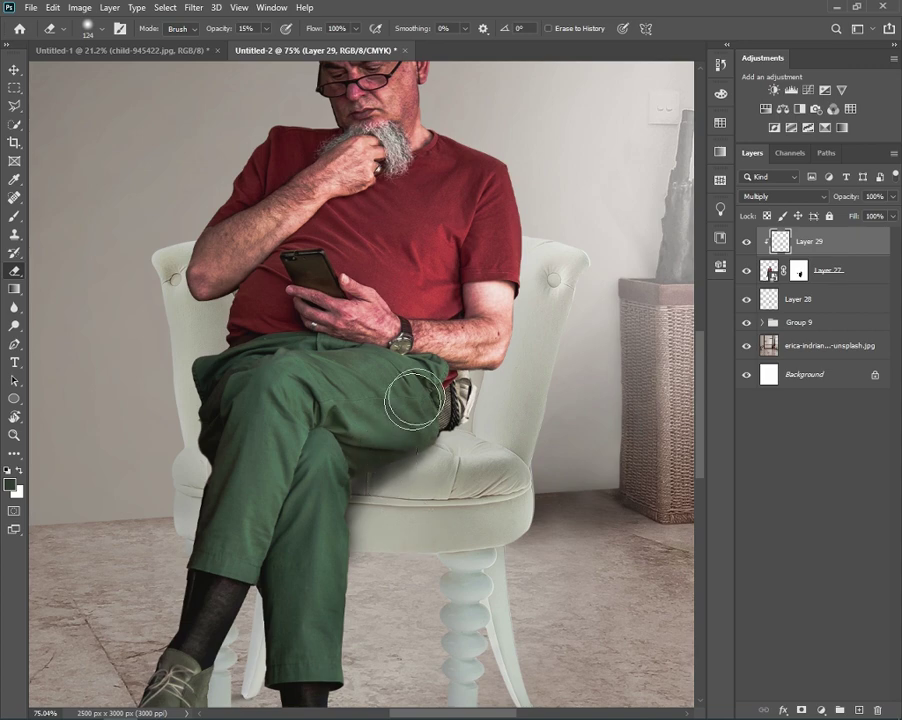
click(893, 216)
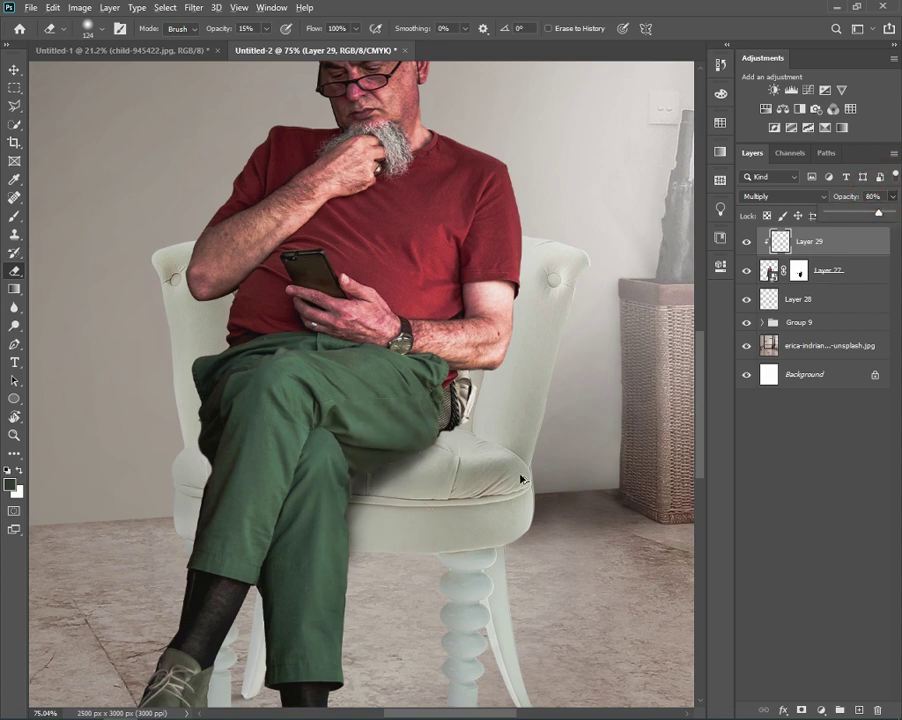
key(ctrl+0)
- Raise Layer 29's opacity back to 100% and zoom in to check the face
scroll(429, 450, up, 3)
scroll(410, 435, up, 3)
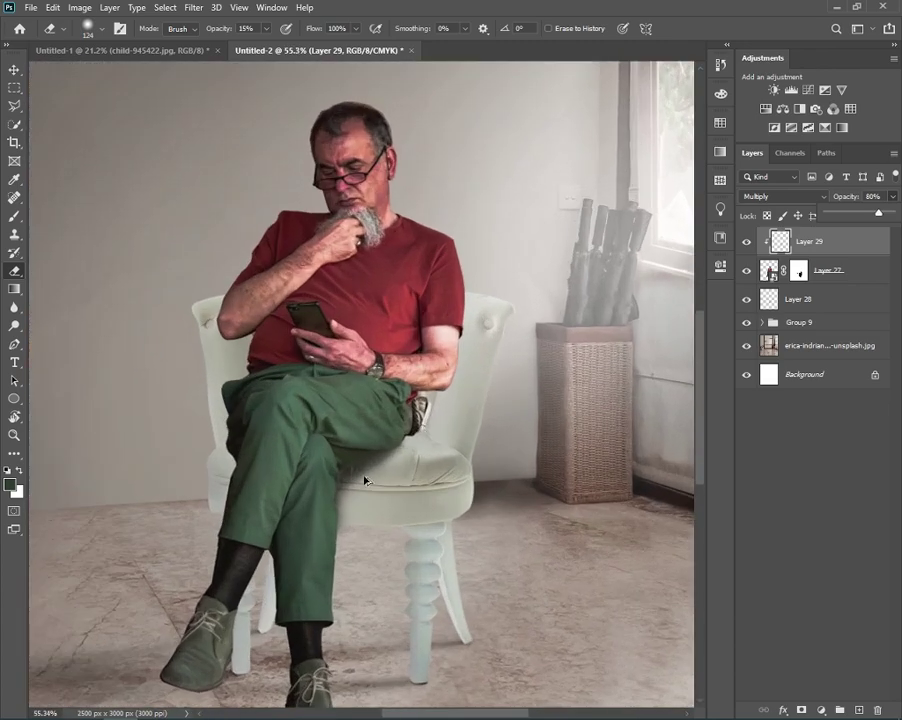
drag(897, 230, 897, 230)
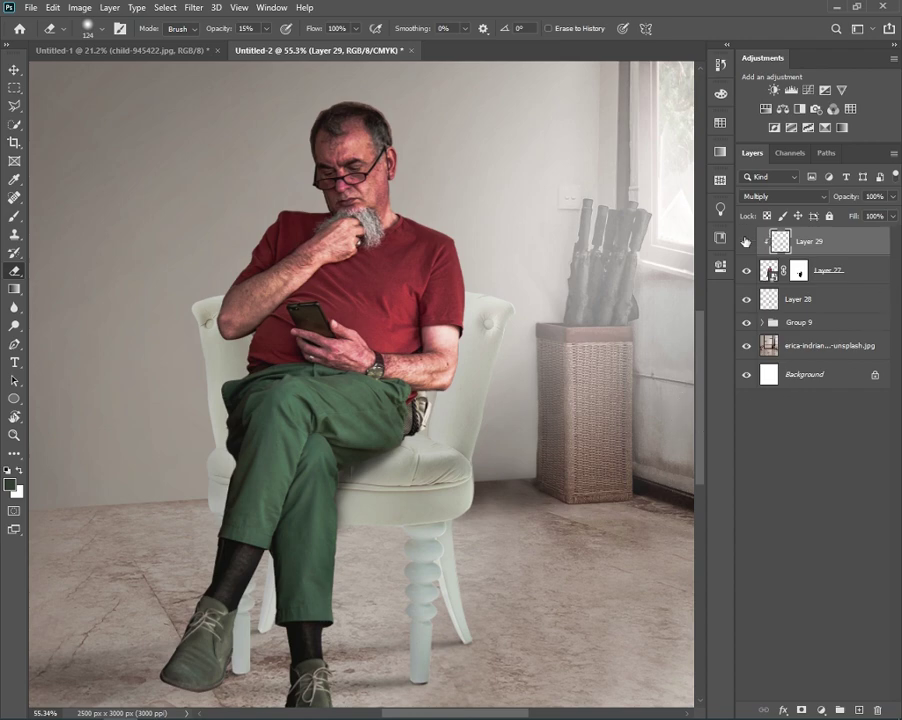
scroll(523, 398, down, 1)
scroll(420, 320, up, 2)
scroll(400, 310, up, 2)
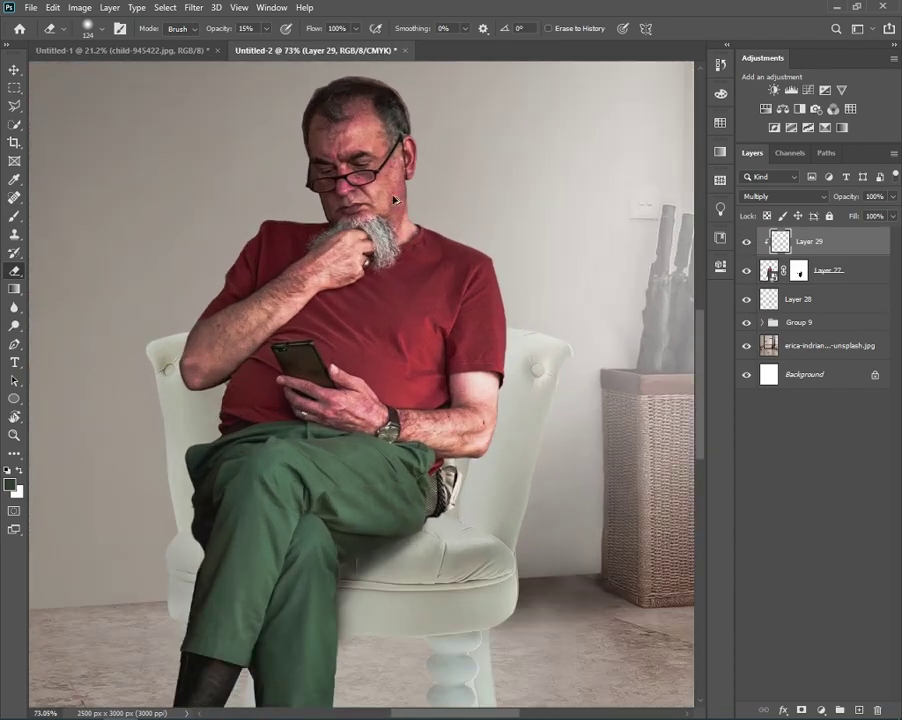
scroll(395, 305, up, 2)
- Zoom back out and add a new empty Layer 30 above Layer 29
mouse_move(320, 50)
mouse_down()
mouse_move(398, 320)
mouse_move(308, 50)
mouse_up()
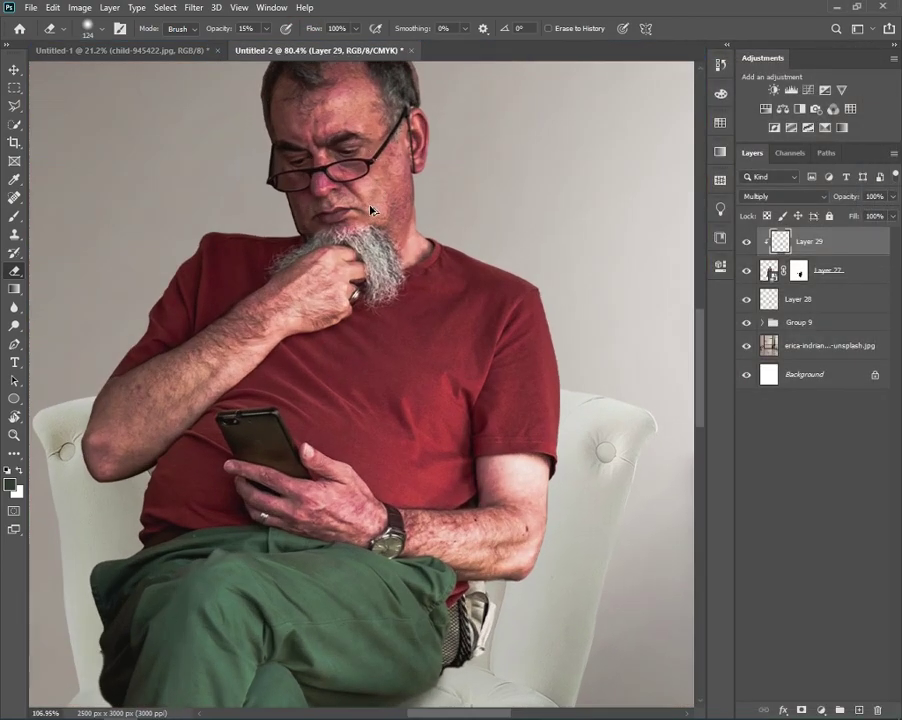
scroll(414, 383, down, 2)
scroll(413, 371, down, 3)
scroll(527, 362, down, 1)
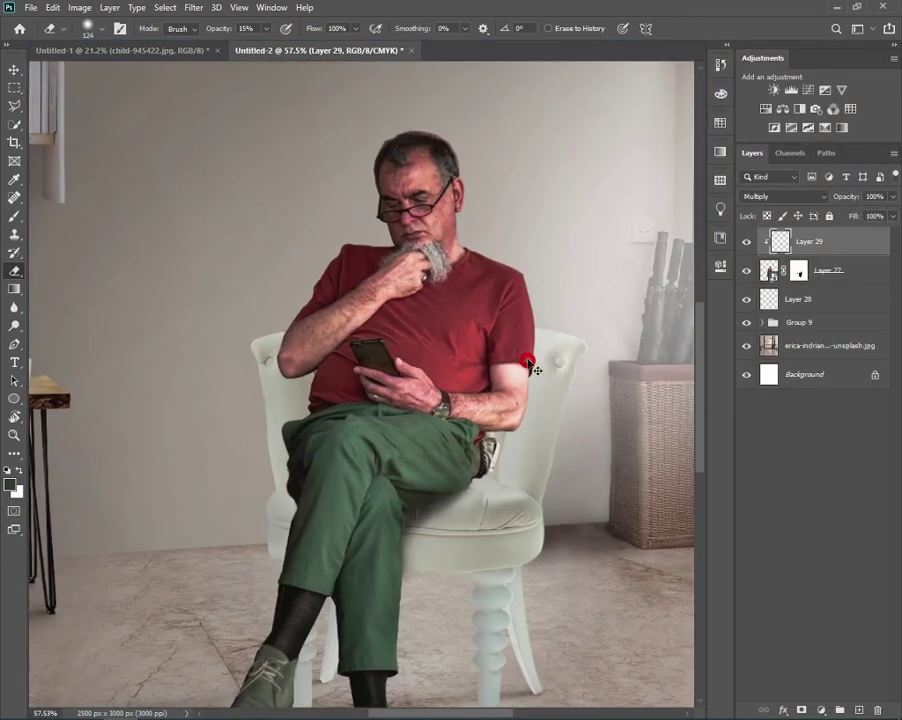
scroll(527, 362, down, 1)
click(860, 709)
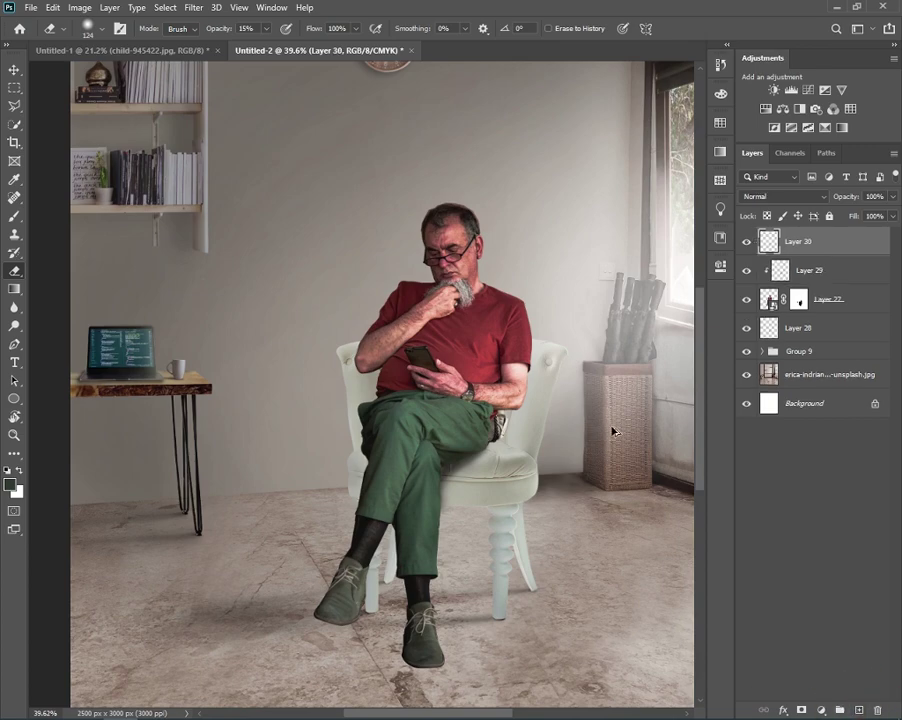
- Set Layer 30 to Multiply and darken the trousers' left edge beside the chair
scroll(367, 395, up, 3)
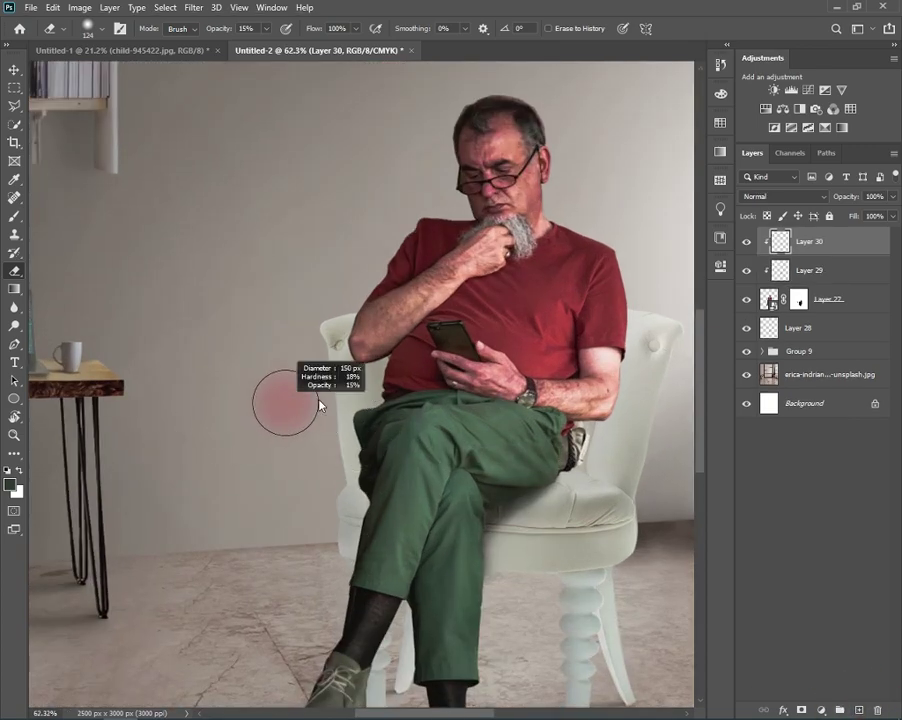
click(783, 196)
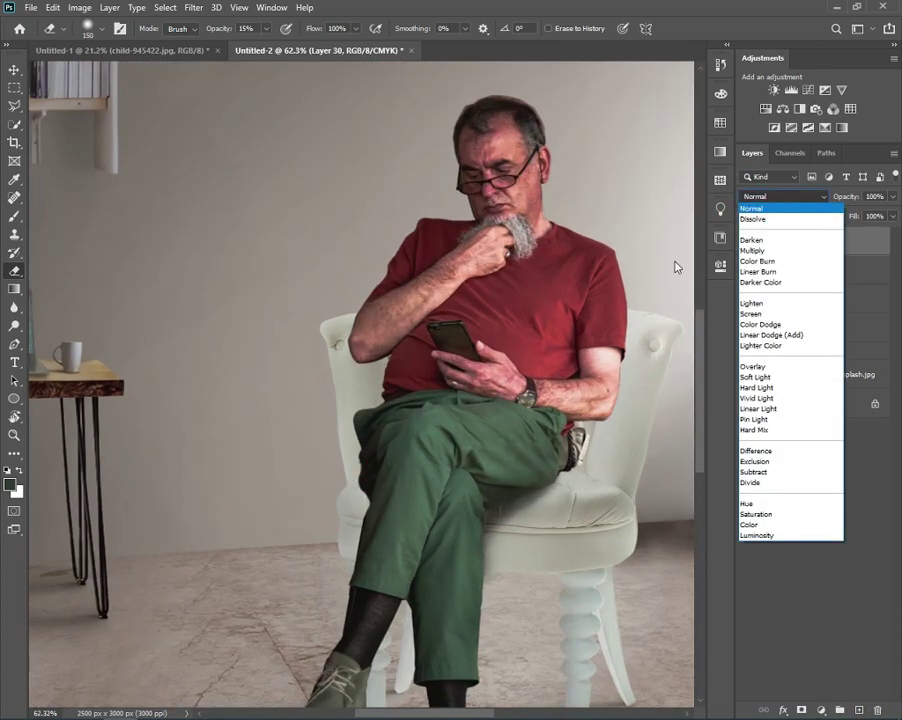
click(752, 250)
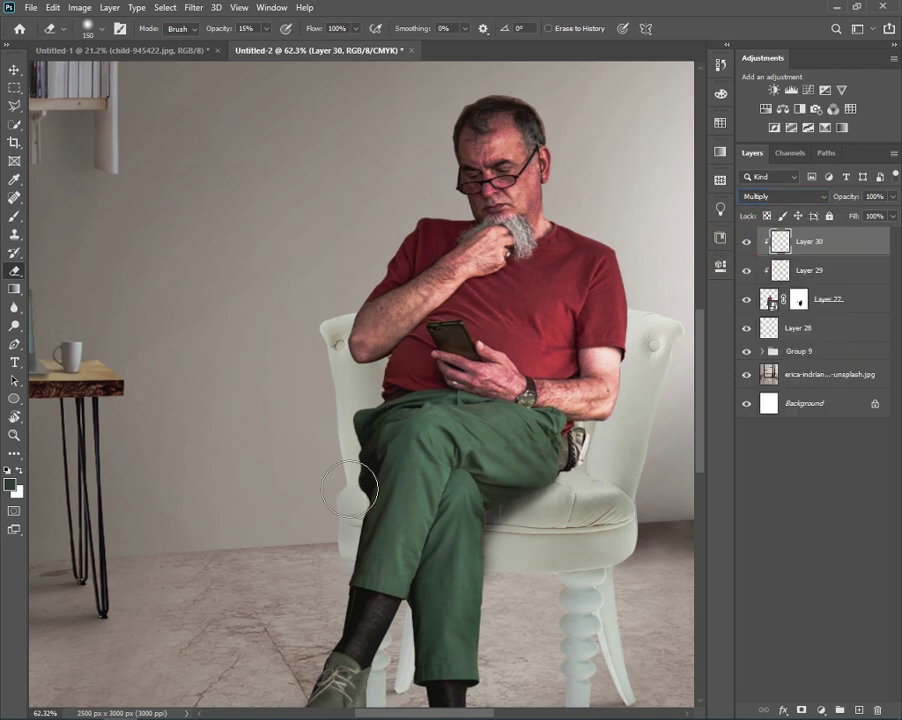
drag(382, 458, 362, 500)
key(b)
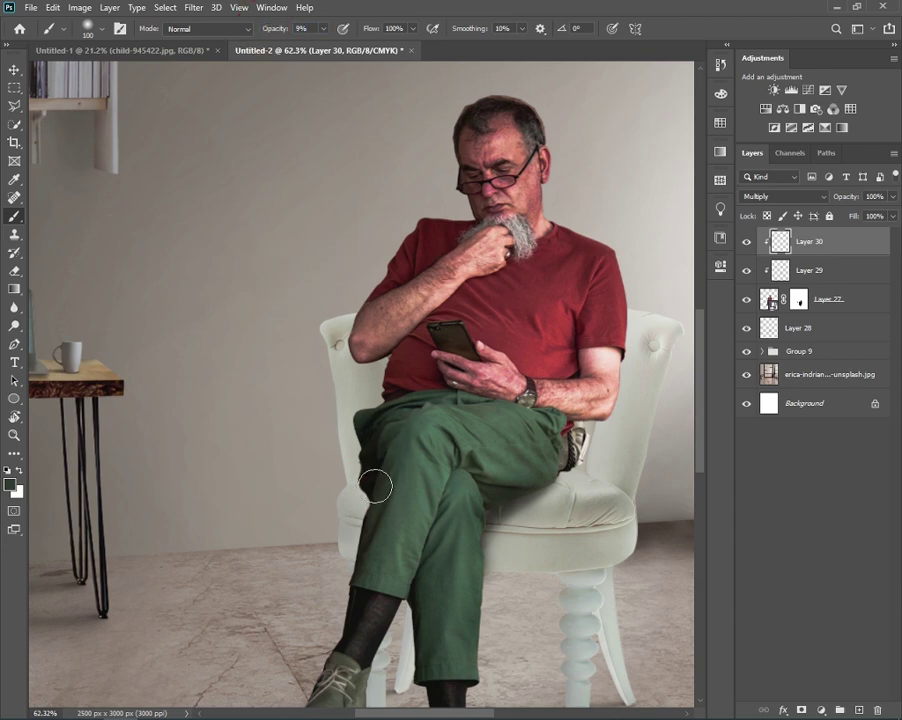
drag(388, 424, 373, 489)
drag(342, 560, 349, 523)
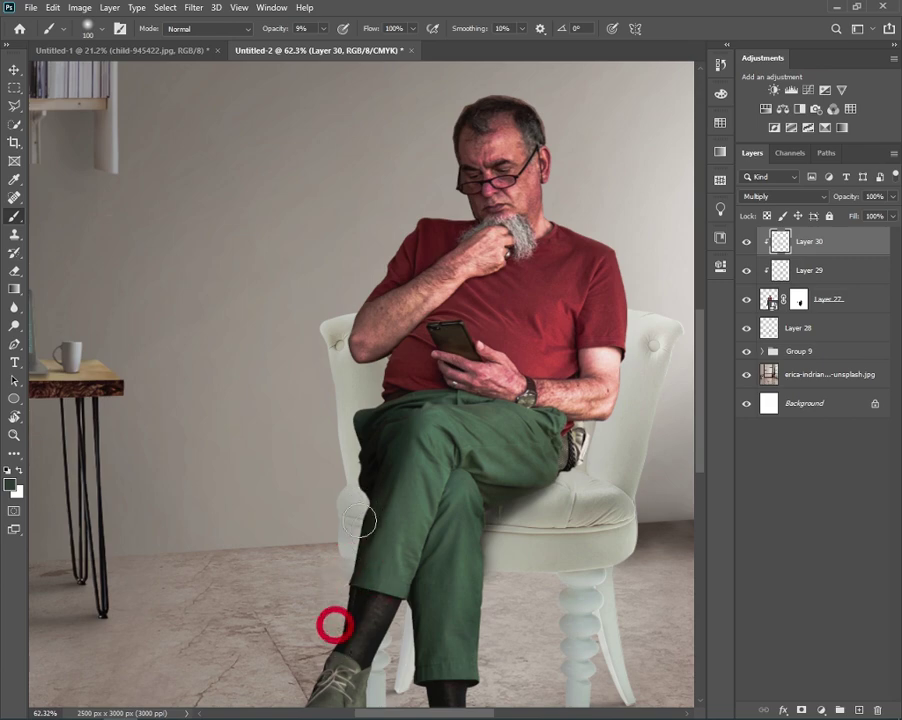
- Shade the floor under the left shoe, the right shoe, and the trouser knee and shin
drag(365, 557, 410, 376)
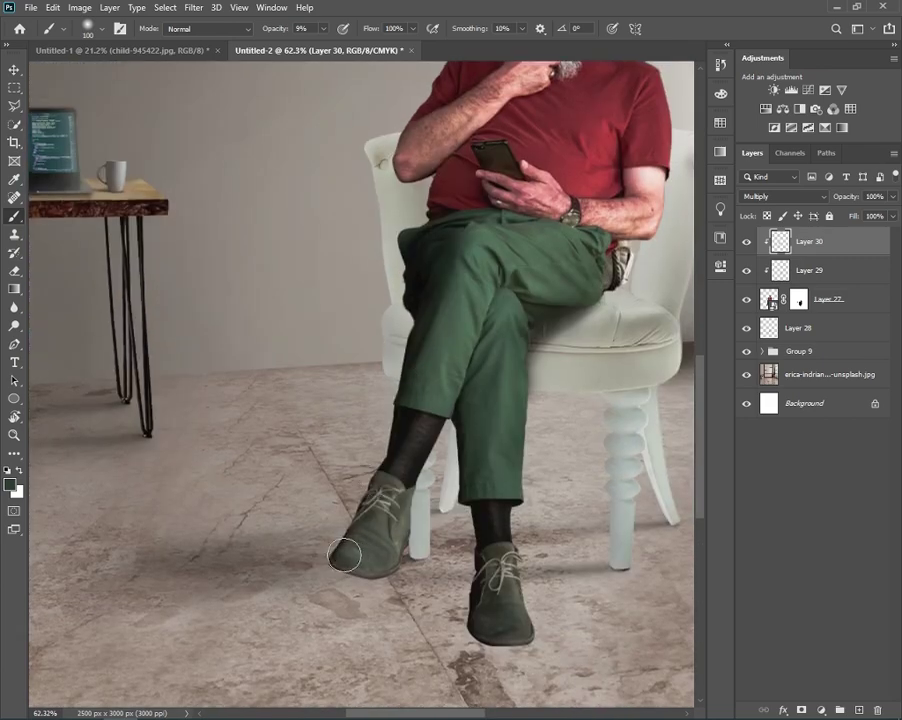
drag(358, 519, 258, 553)
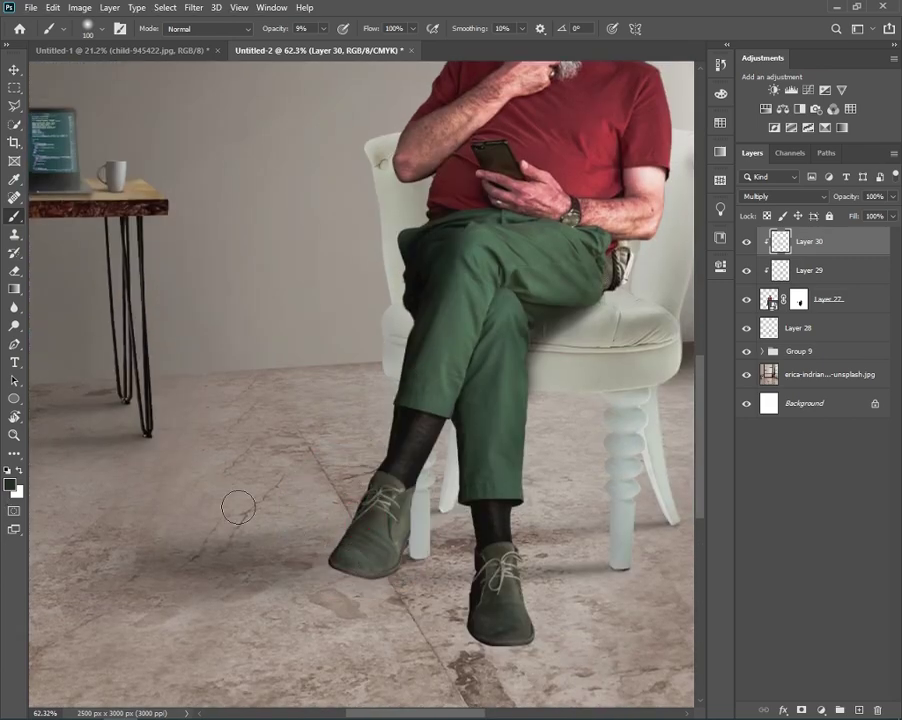
mouse_move(352, 518)
mouse_down()
mouse_move(343, 565)
mouse_move(378, 583)
mouse_up()
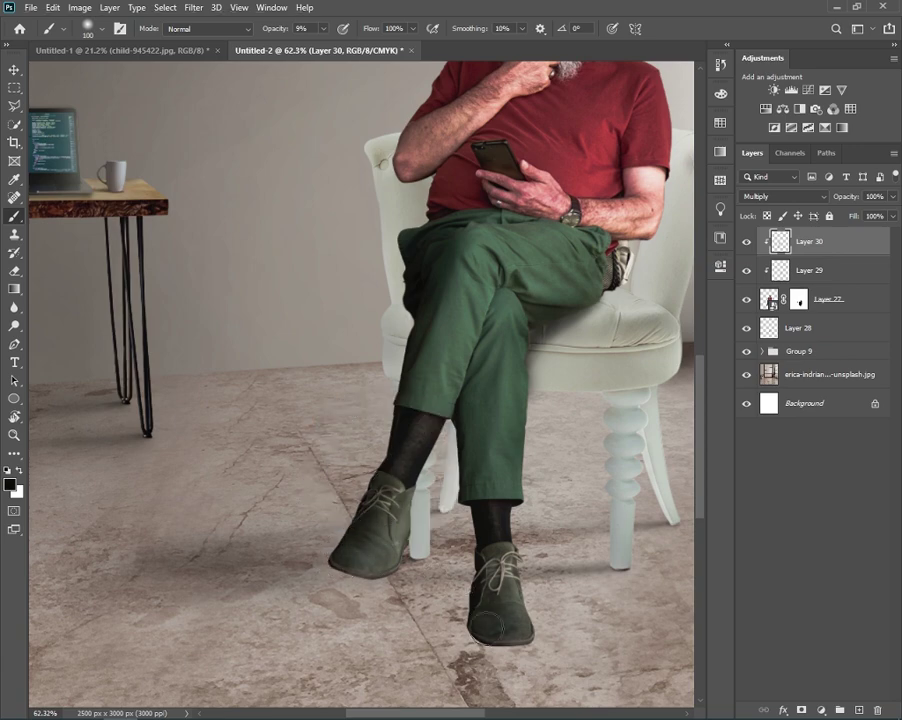
drag(524, 661, 497, 604)
drag(472, 447, 470, 478)
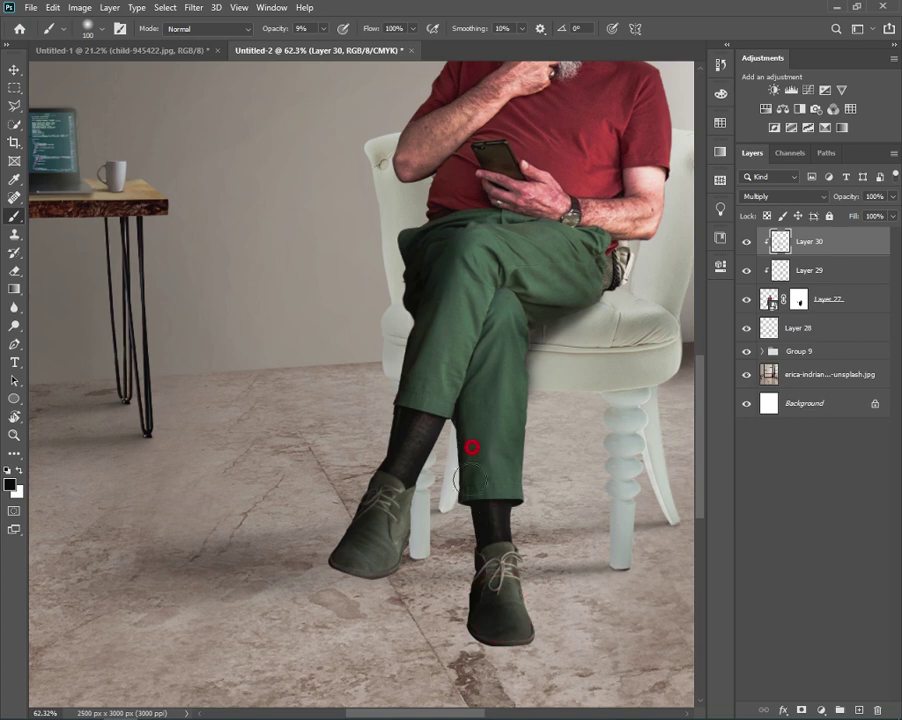
click(429, 297)
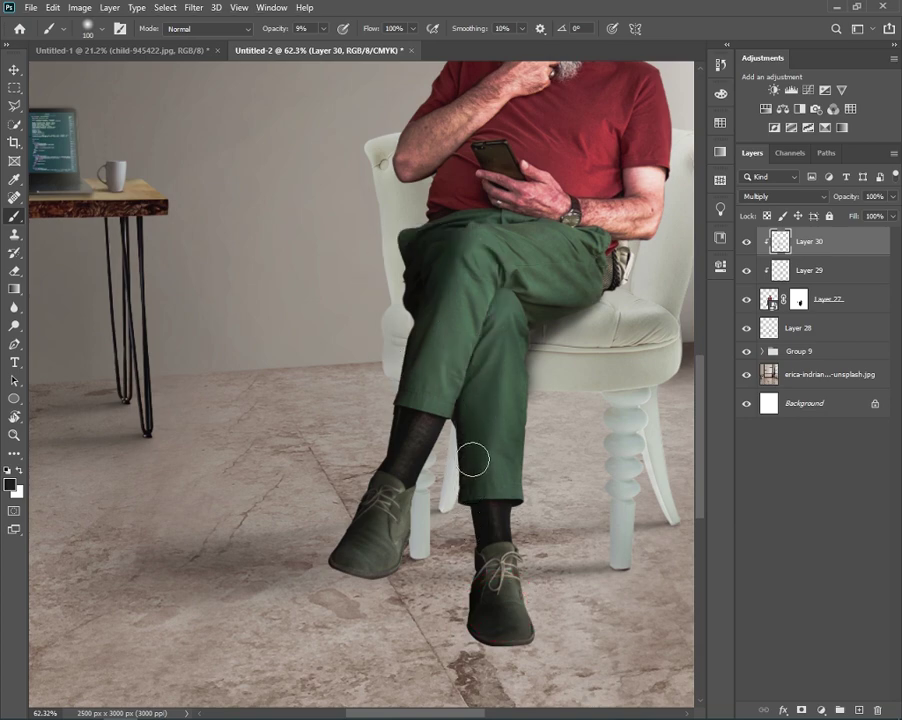
mouse_move(490, 277)
mouse_down()
mouse_move(489, 393)
mouse_move(475, 355)
mouse_up()
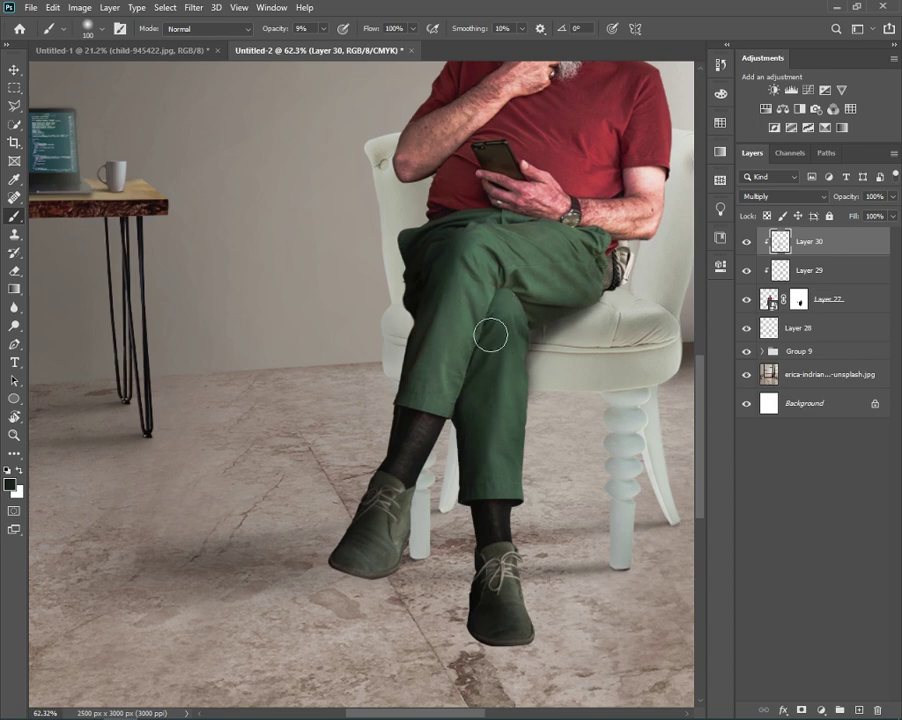
- Add more soft shading on the shin and sock
scroll(489, 387, down, 1)
scroll(489, 387, down, 5)
scroll(475, 388, up, 5)
click(459, 446)
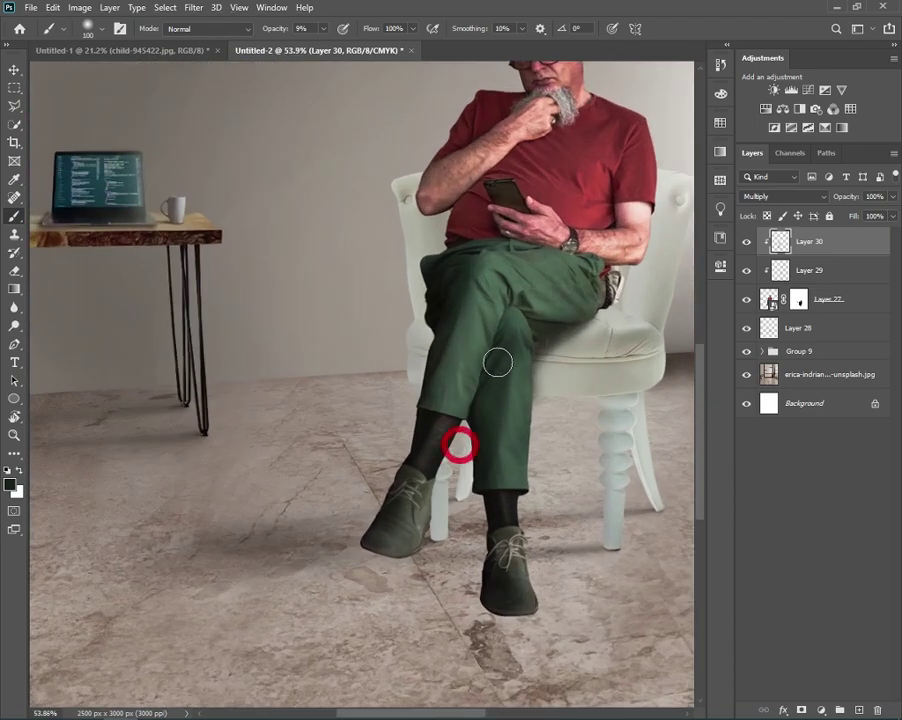
click(437, 425)
scroll(452, 407, down, 1)
- Sample the shirt's red, darken it, and shade the shirt under the forearm
scroll(482, 385, down, 4)
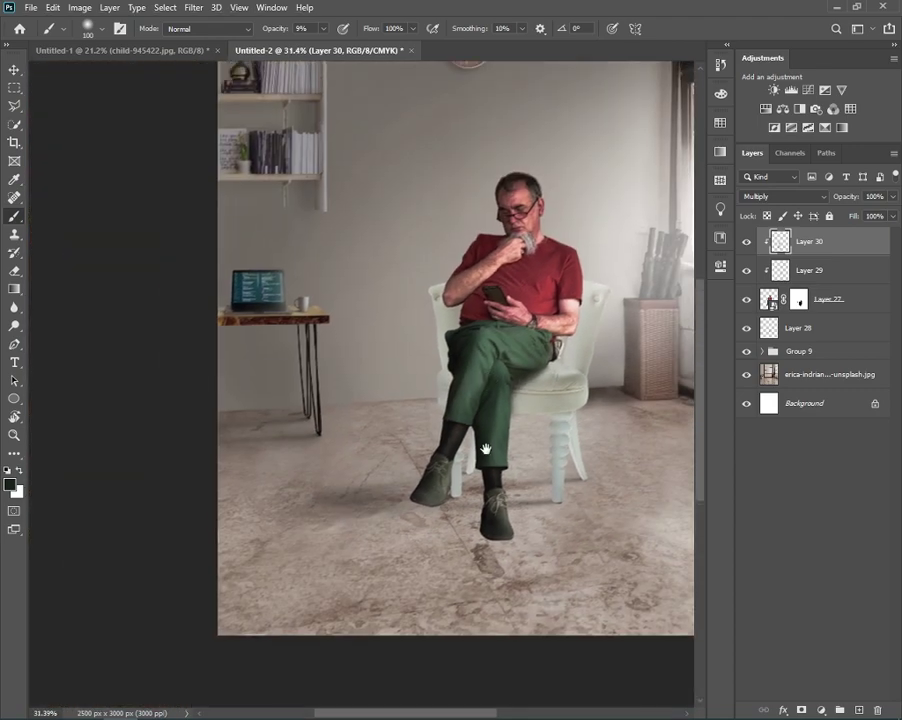
scroll(477, 395, up, 5)
drag(406, 387, 416, 467)
scroll(416, 467, up, 5)
scroll(463, 434, up, 4)
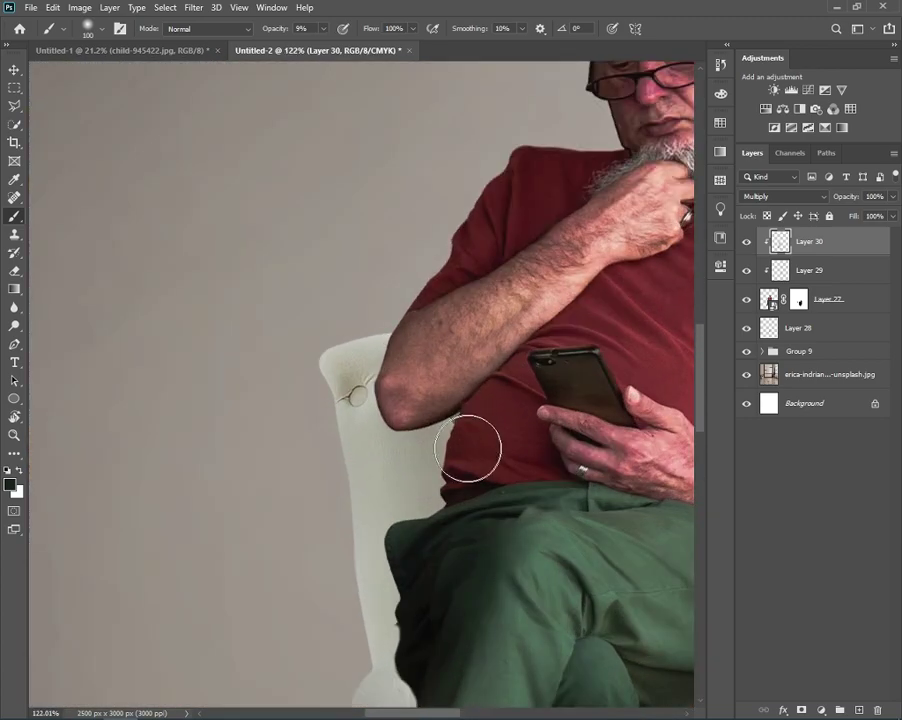
alt+click(469, 453)
click(10, 485)
click(694, 289)
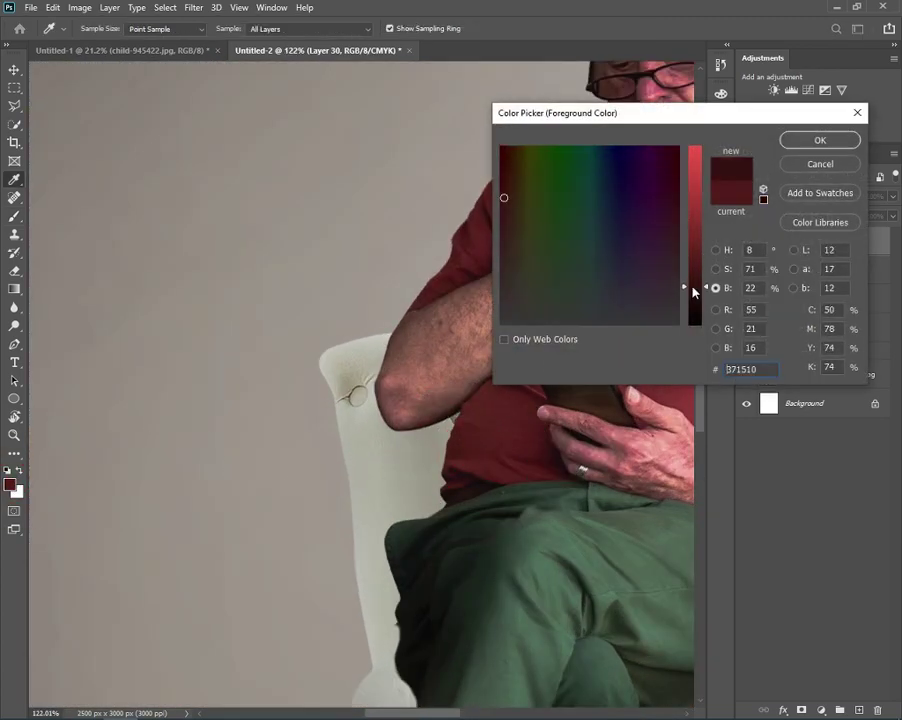
click(805, 142)
key(b)
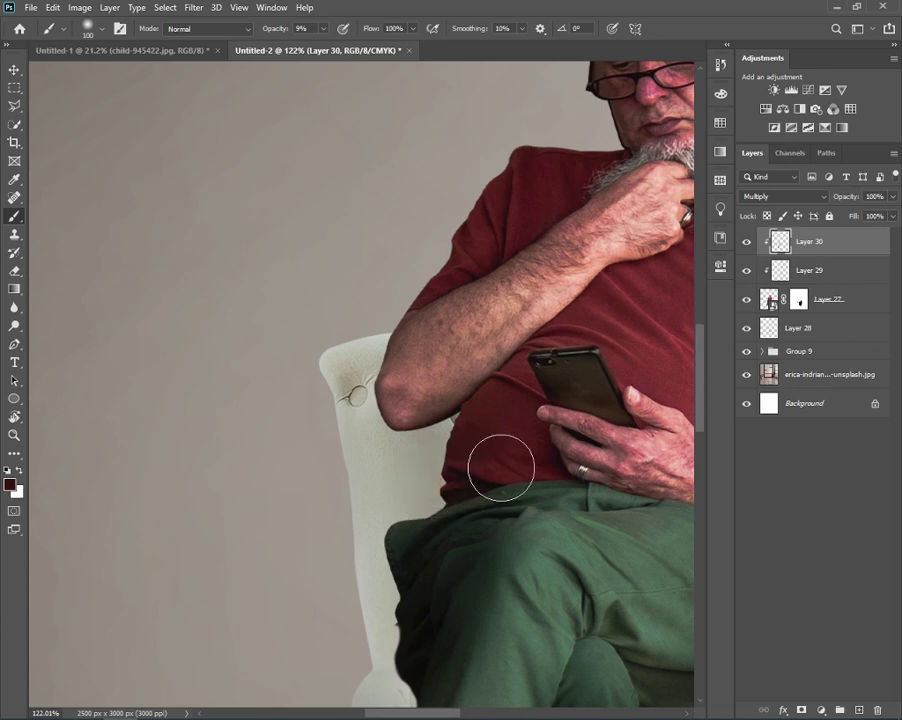
drag(455, 395, 503, 331)
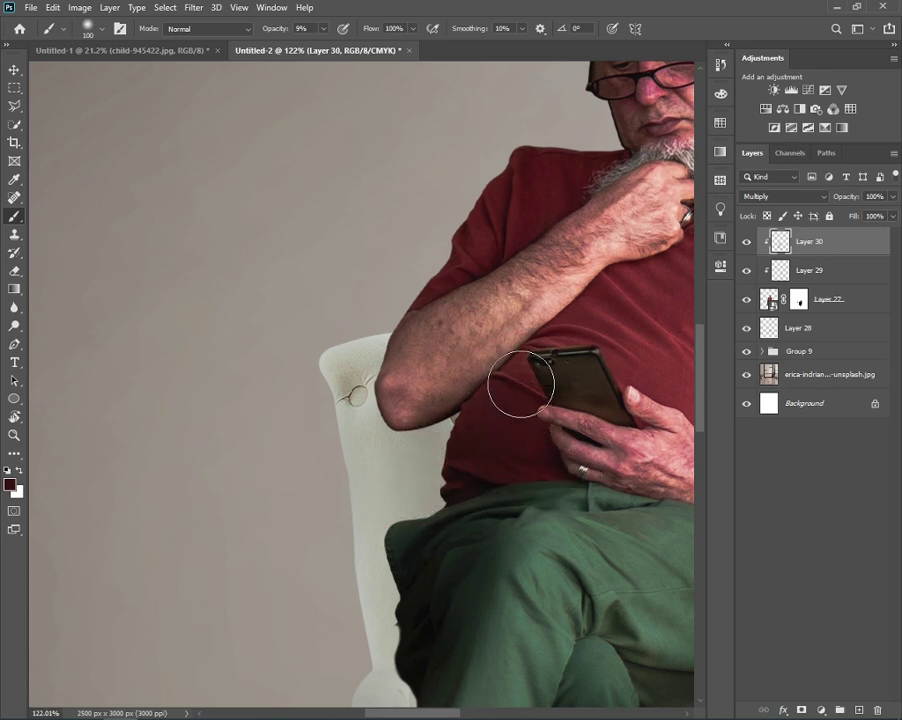
- Bring the man's head into view and toggle Layer 30's visibility to compare the shading
drag(410, 250, 390, 363)
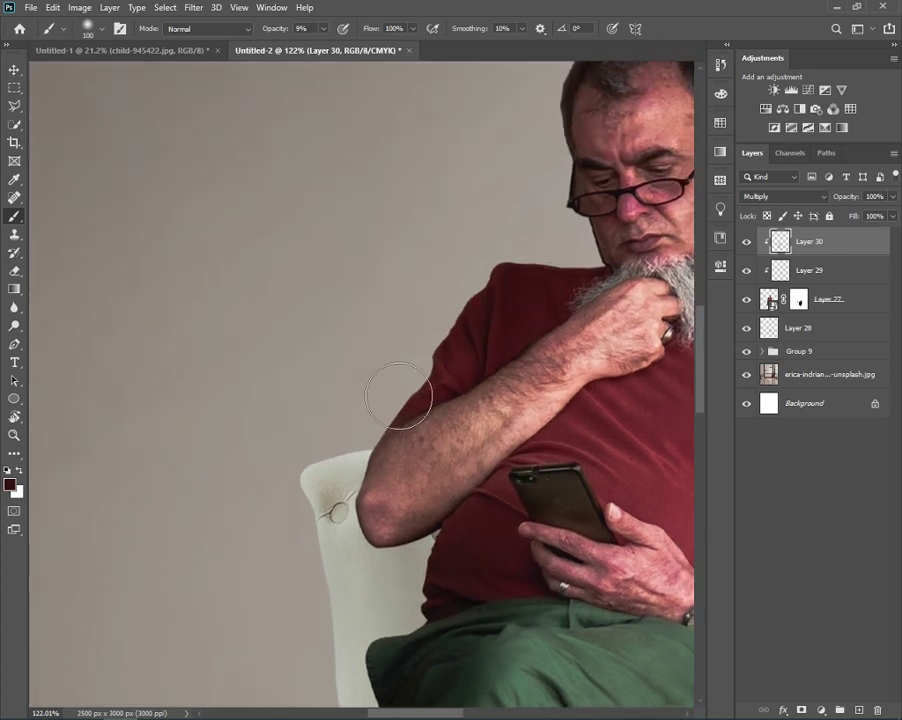
mouse_move(528, 275)
mouse_down()
mouse_move(410, 366)
mouse_move(385, 442)
mouse_up()
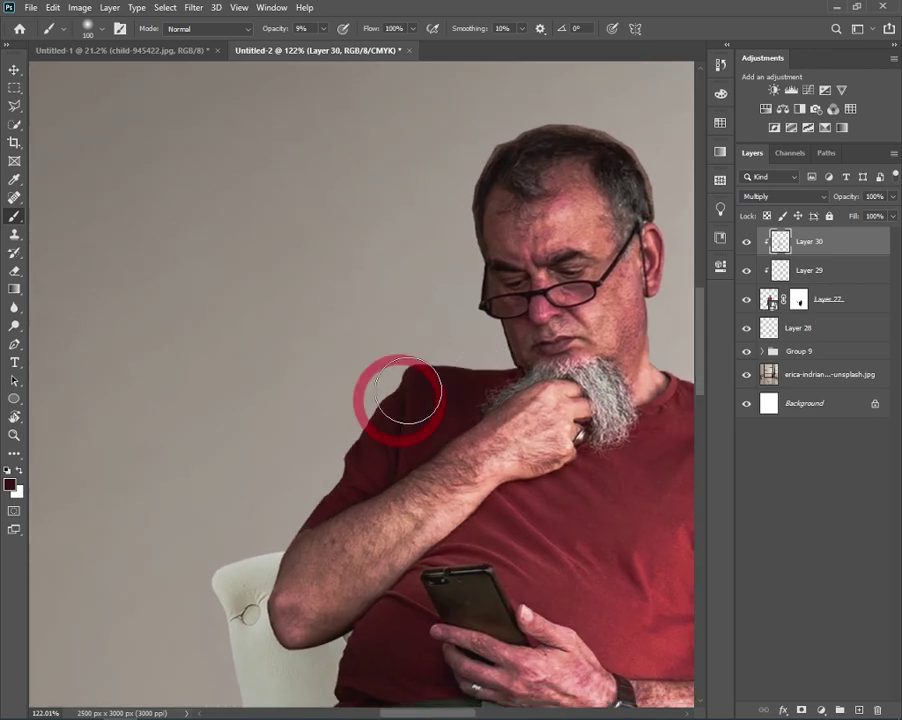
scroll(280, 493, down, 3)
scroll(372, 492, down, 2)
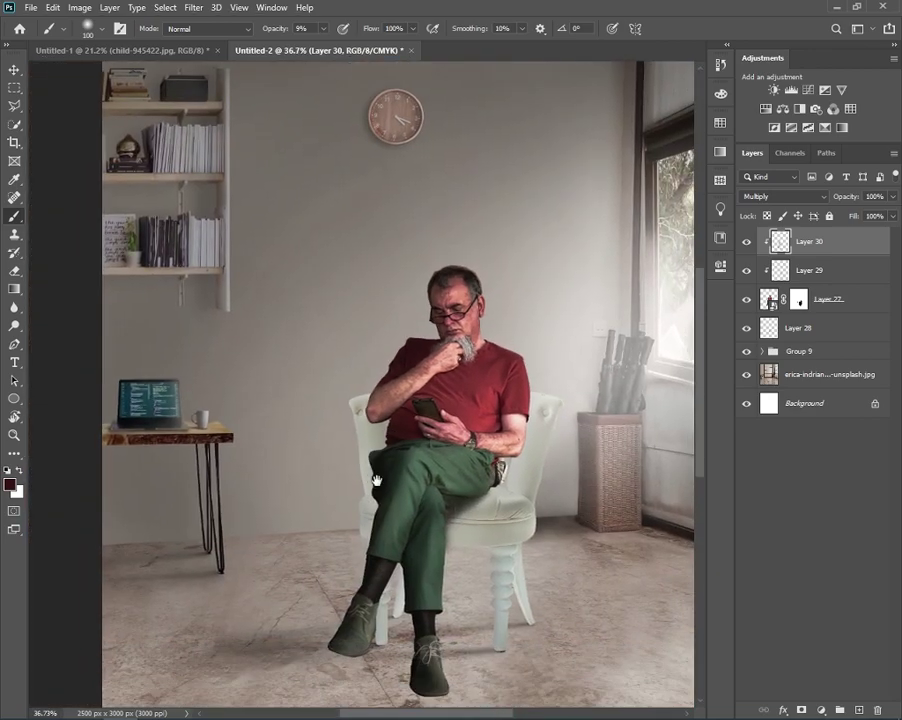
scroll(401, 426, up, 2)
scroll(401, 426, up, 1)
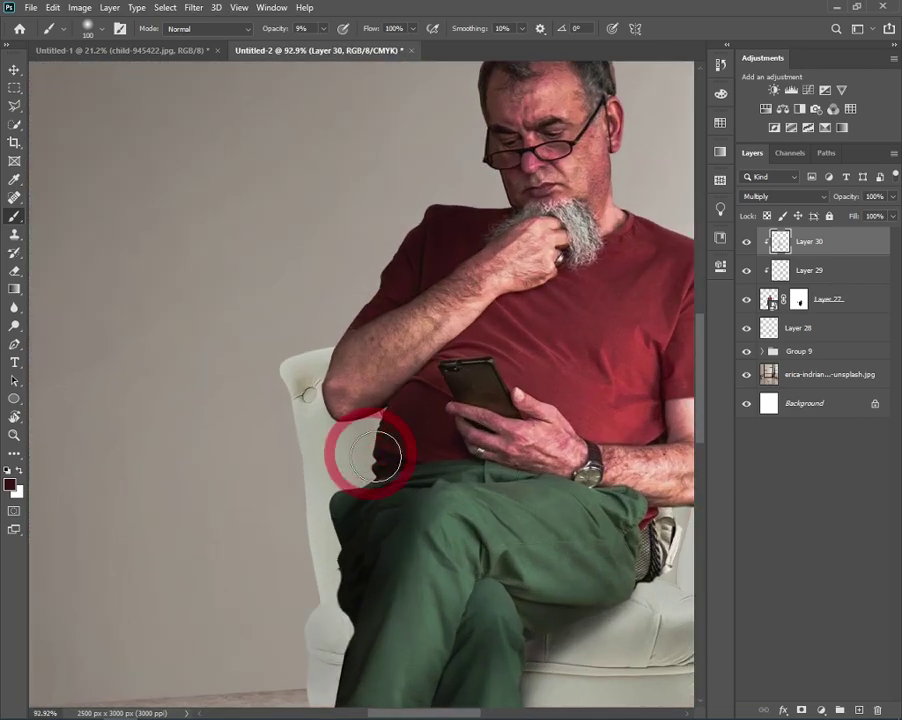
scroll(380, 450, down, 2)
scroll(440, 443, up, 1)
scroll(440, 443, up, 1)
scroll(417, 422, down, 4)
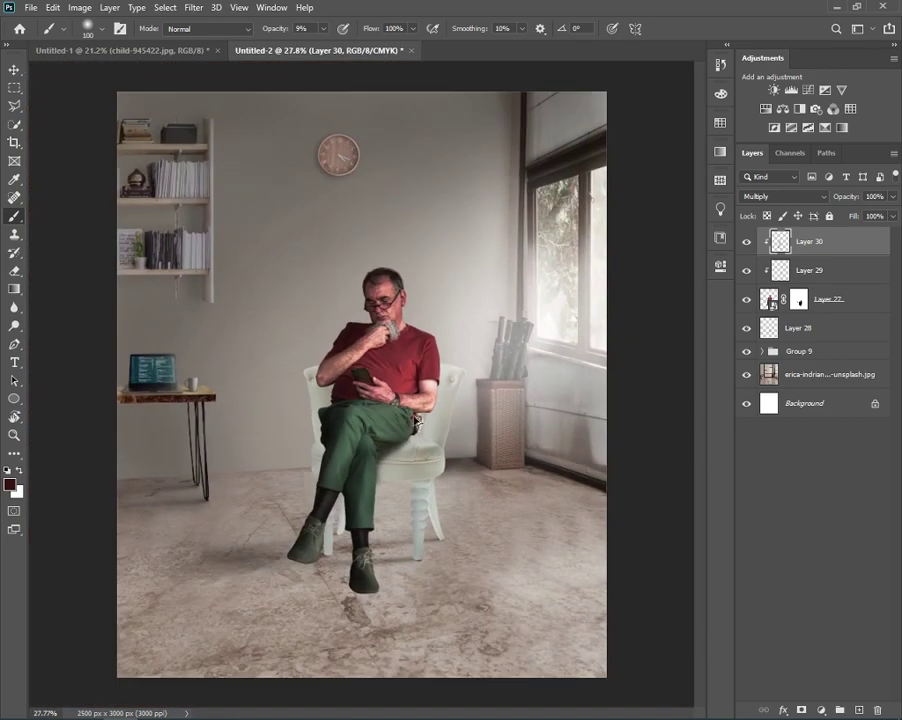
click(747, 242)
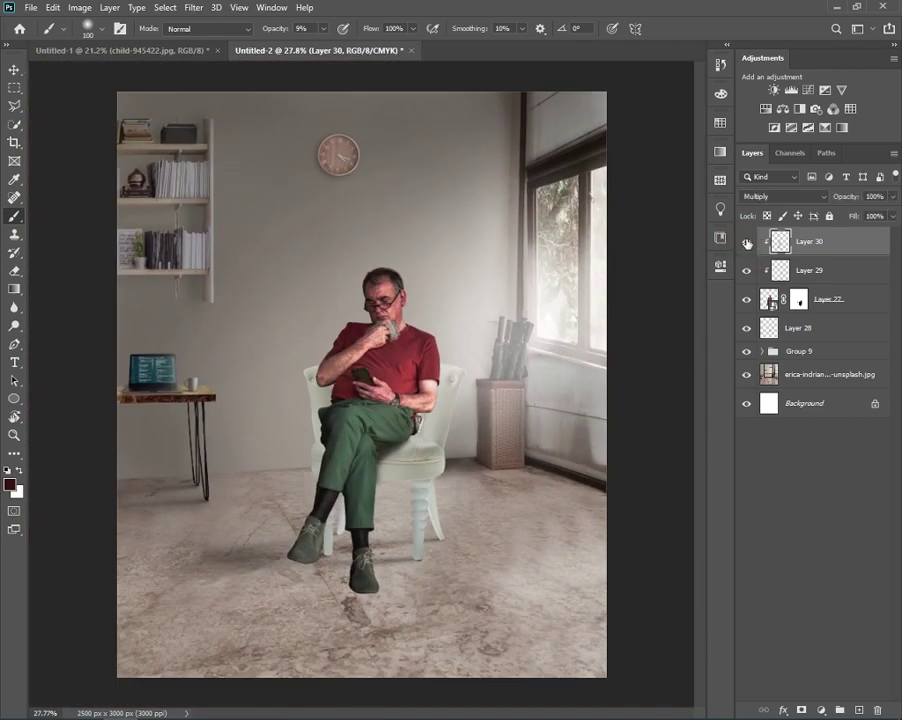
click(746, 242)
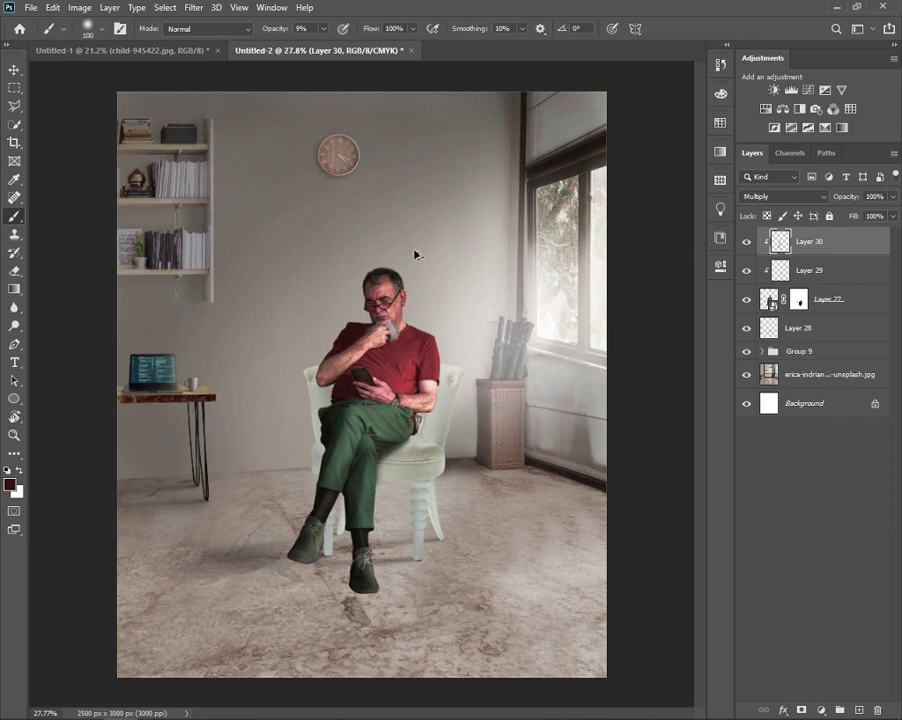
scroll(375, 268, up, 5)
scroll(365, 290, up, 4)
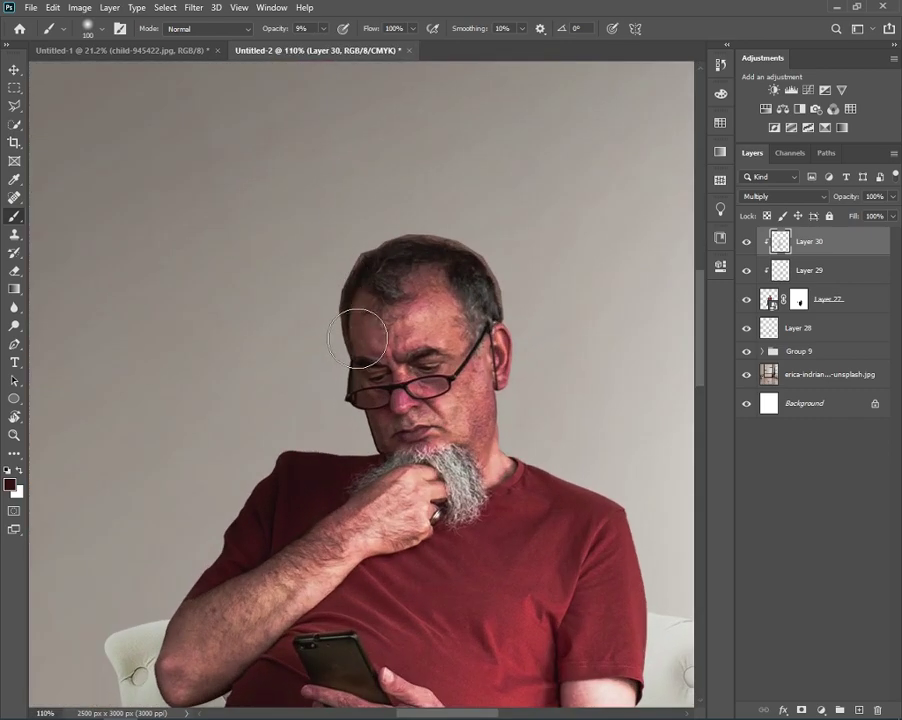
- Sample the forehead skin, darken it to dark brown #3f281e, and shade near the chin
alt+click(357, 340)
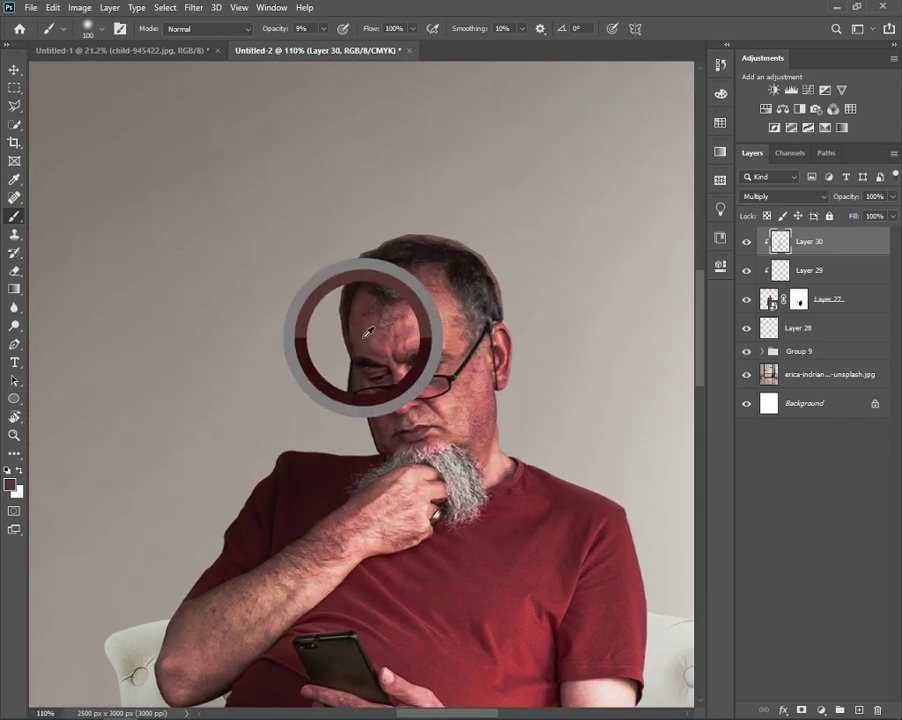
click(11, 486)
click(695, 283)
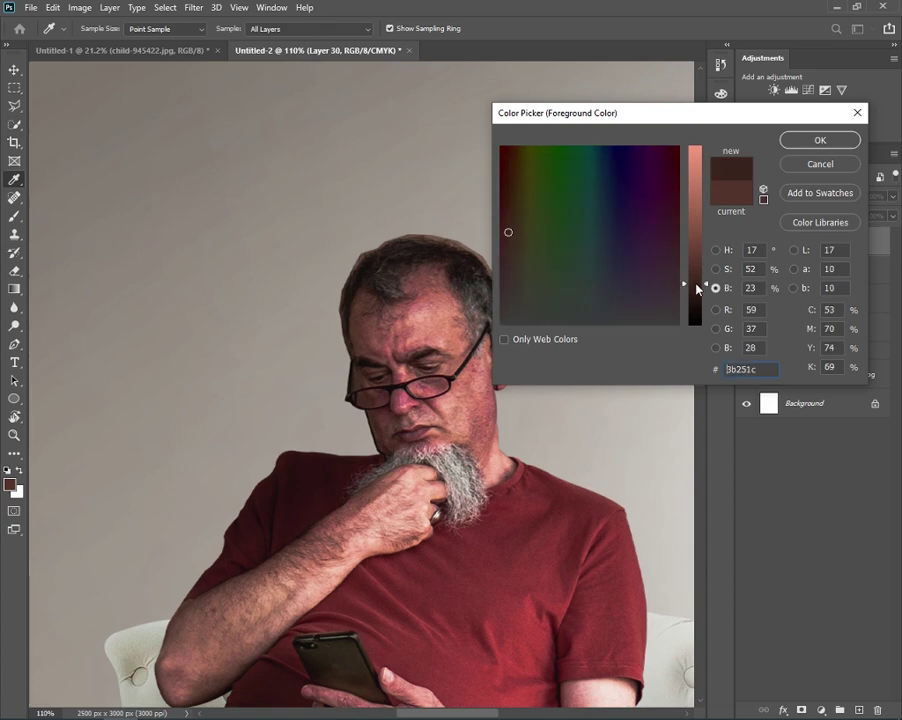
click(820, 140)
click(390, 338)
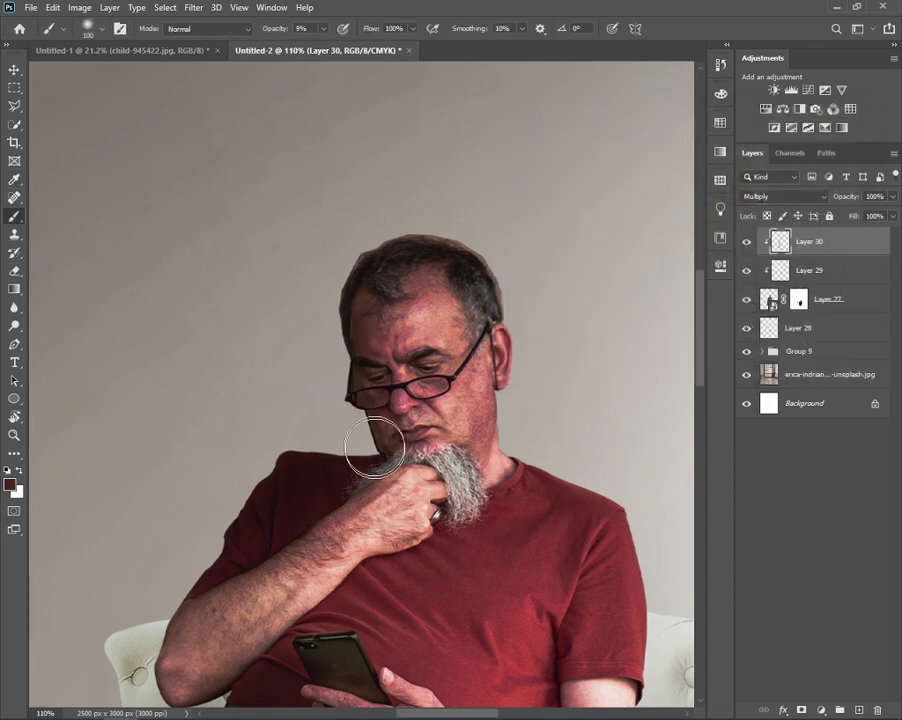
drag(368, 436, 408, 425)
scroll(407, 425, up, 5)
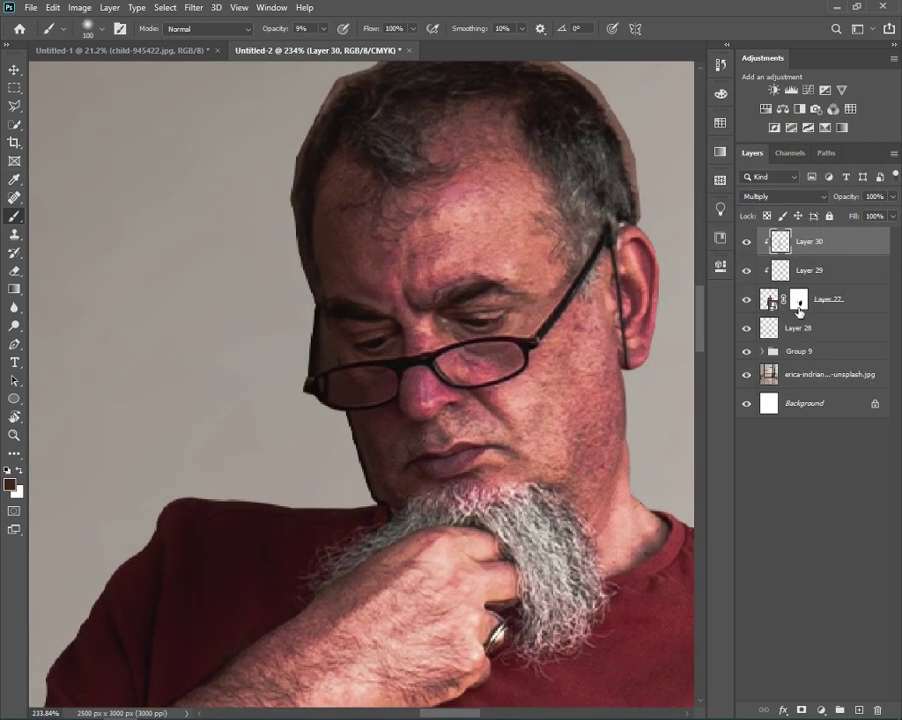
- Select Layer 27's mask with default black/white colours and a 5 px brush at 100% opacity
click(798, 299)
key(d)
mouse_move(354, 327)
mouse_down()
mouse_move(338, 331)
mouse_move(310, 413)
mouse_up()
text(100)
key(Return)
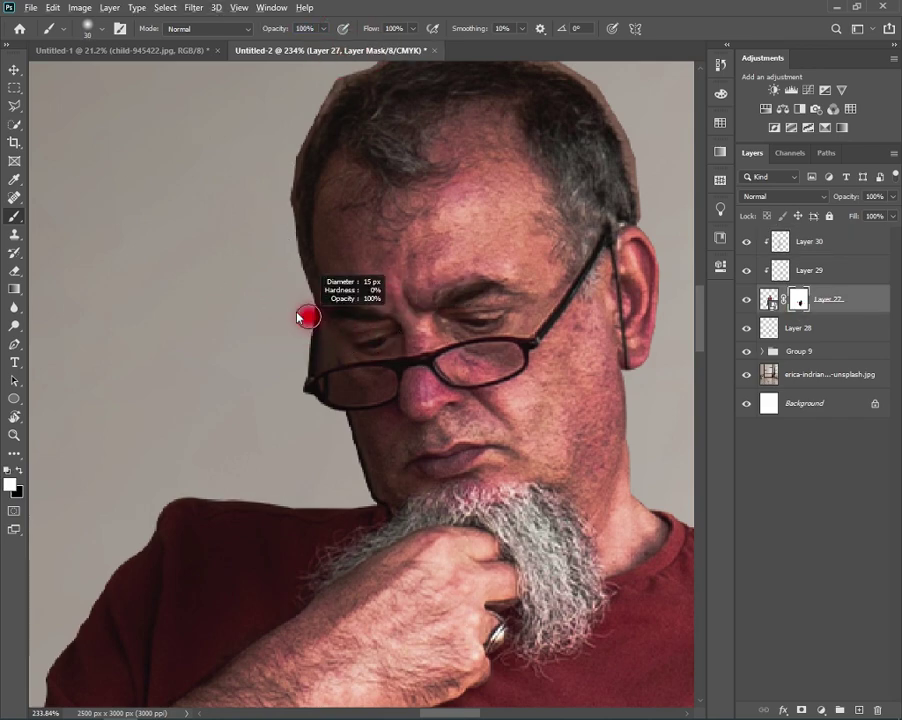
drag(322, 340, 326, 345)
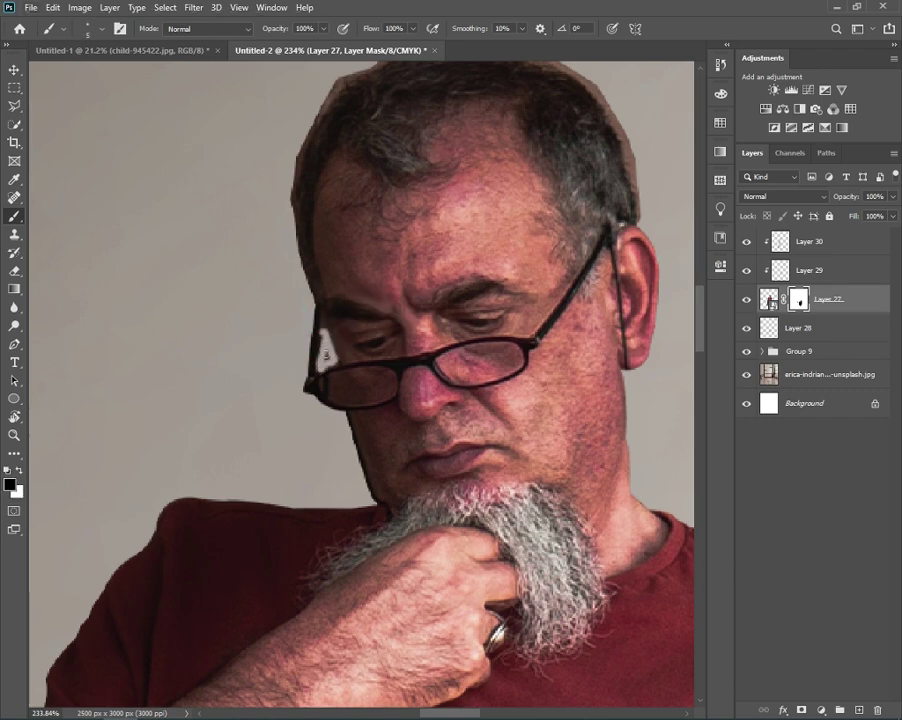
- Mask out the white patch by the left lens and the chin-edge dark spot, then set brush opacity 20%
drag(325, 352, 335, 381)
click(372, 494)
drag(359, 453, 366, 417)
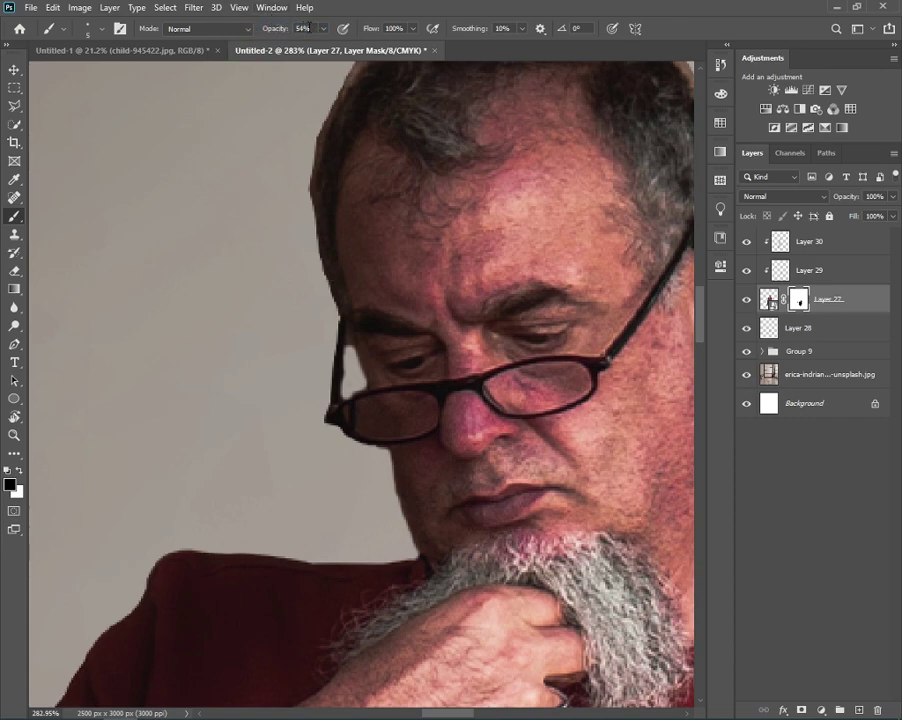
click(308, 28)
text(20)
key(Return)
scroll(383, 433, down, 3)
scroll(428, 424, down, 2)
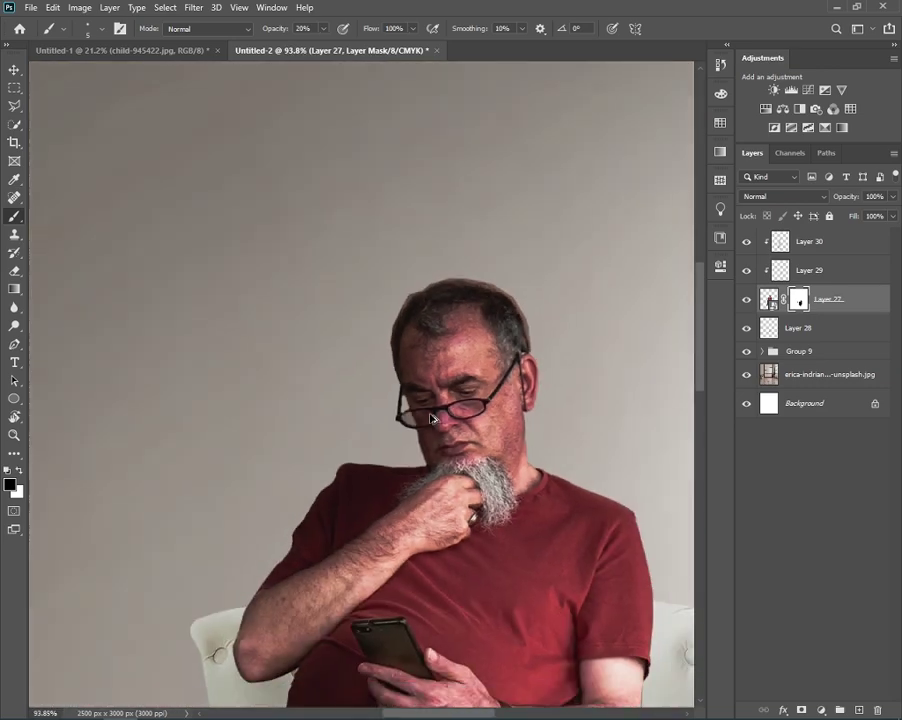
scroll(428, 420, down, 1)
scroll(459, 285, down, 2)
- Select Layer 30 again and zoom in on the man's torso
scroll(467, 402, down, 1)
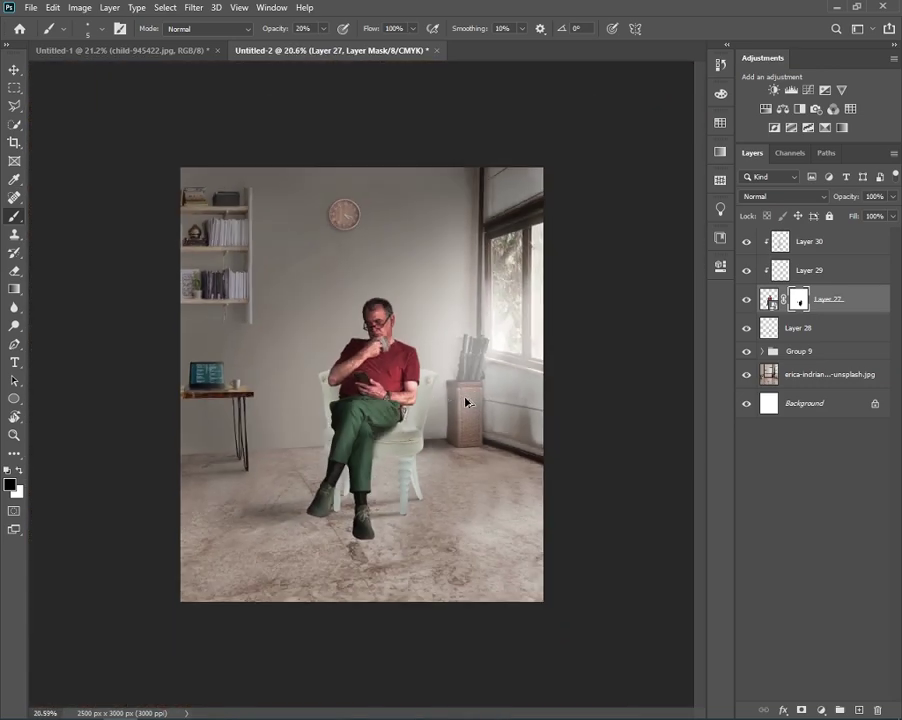
scroll(585, 330, up, 2)
click(808, 243)
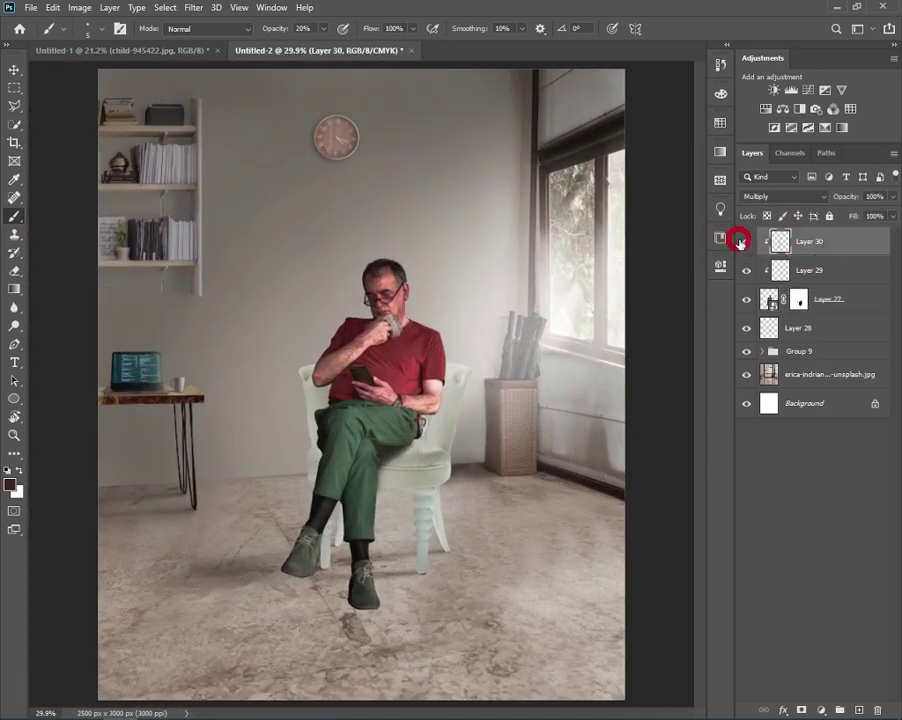
scroll(308, 389, down, 1)
scroll(308, 389, up, 1)
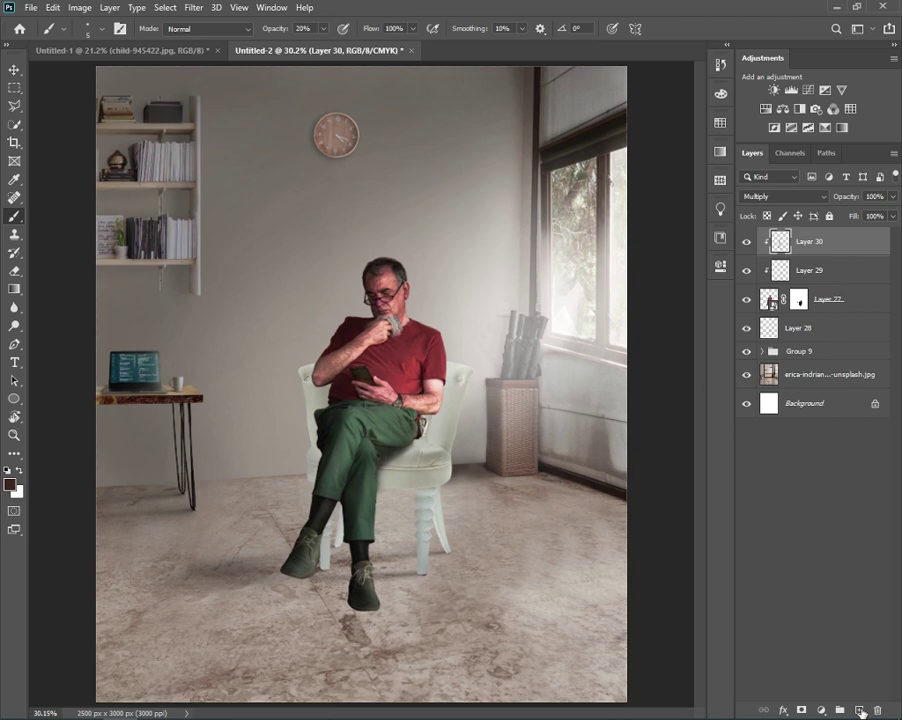
scroll(400, 350, up, 5)
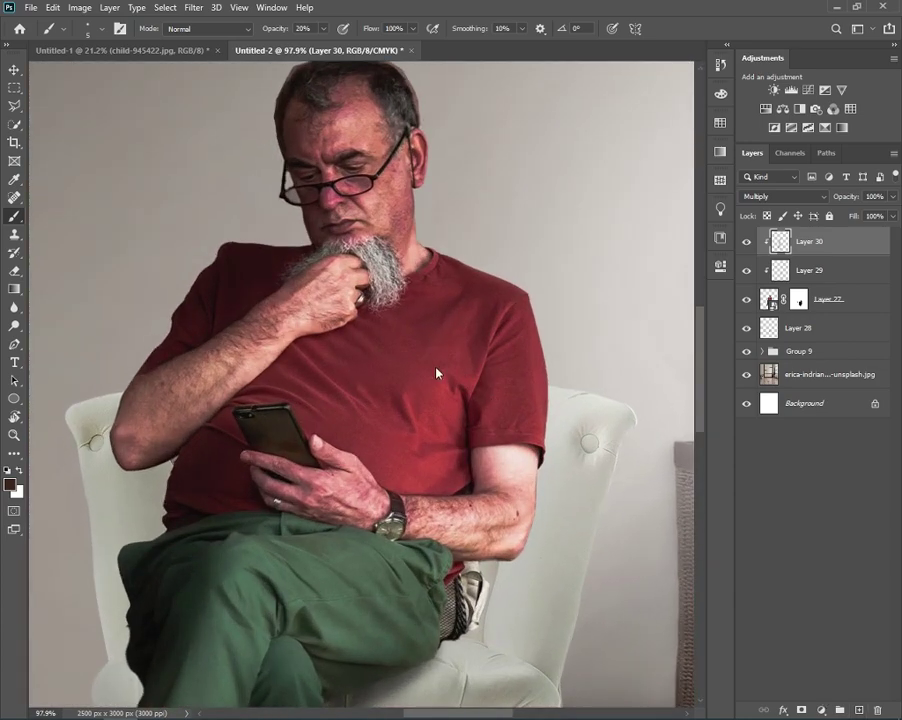
- Enlarge the brush to 75 and darken the man's elbow resting on the chair arm
right_click(466, 443)
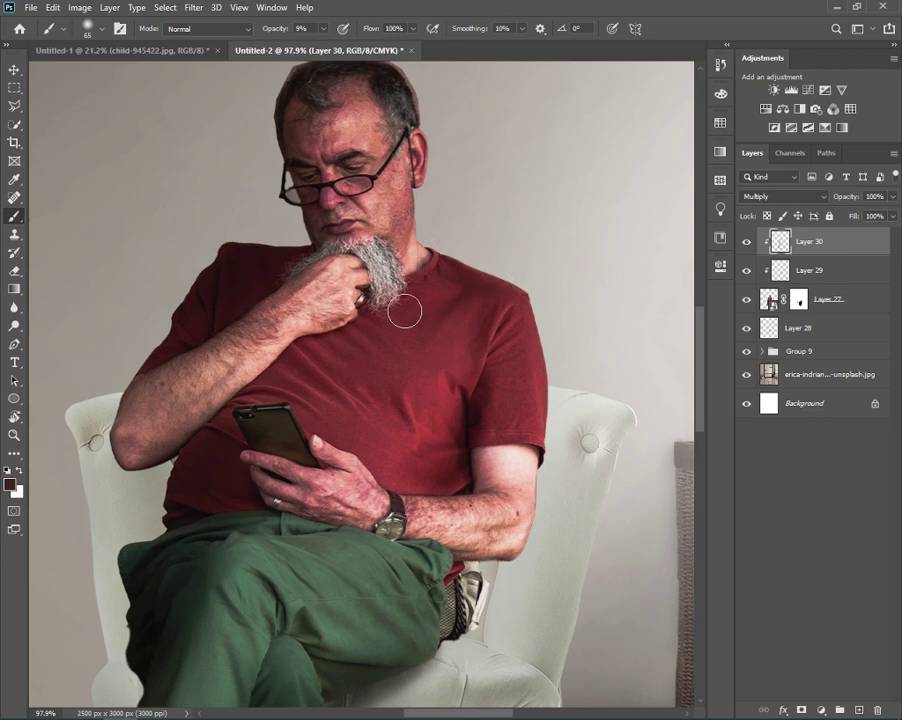
key(bracketright)
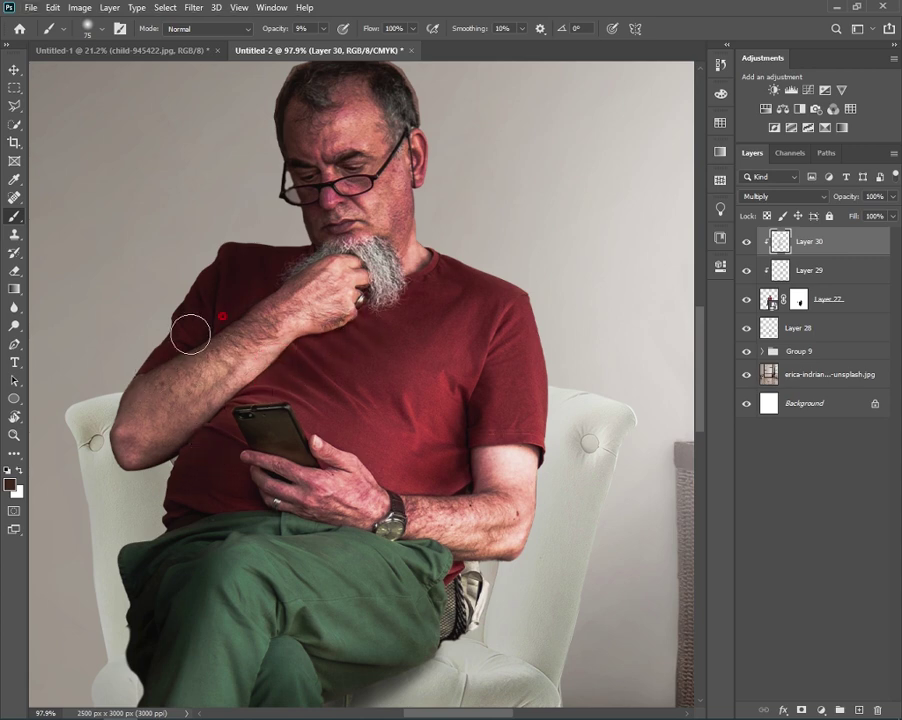
drag(190, 333, 129, 461)
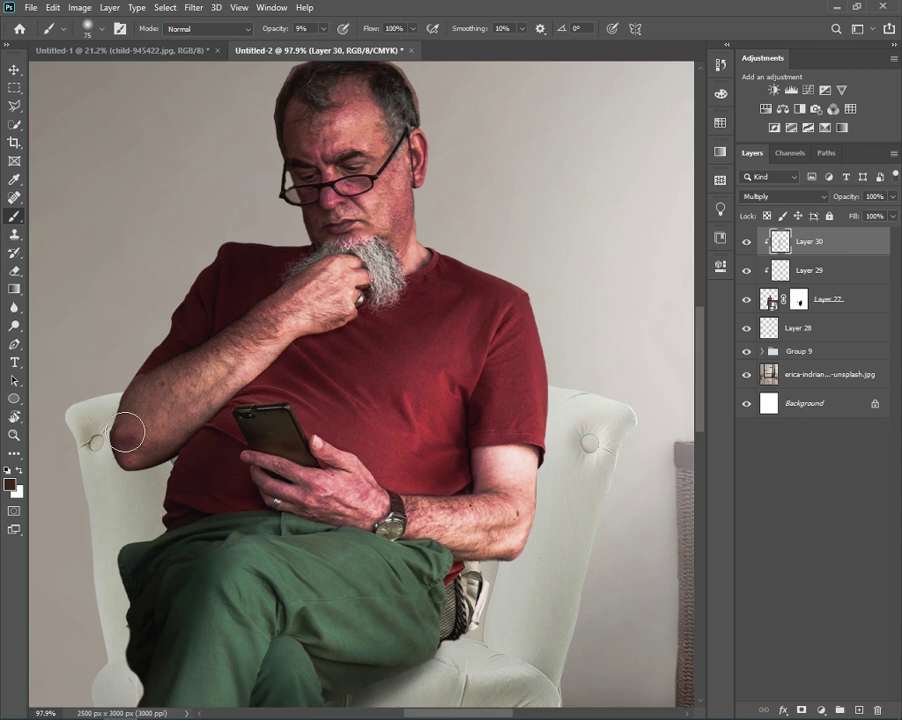
- Paint faint darkening strokes over the neck, hand, forearm and elbow on Layer 30
drag(300, 257, 295, 268)
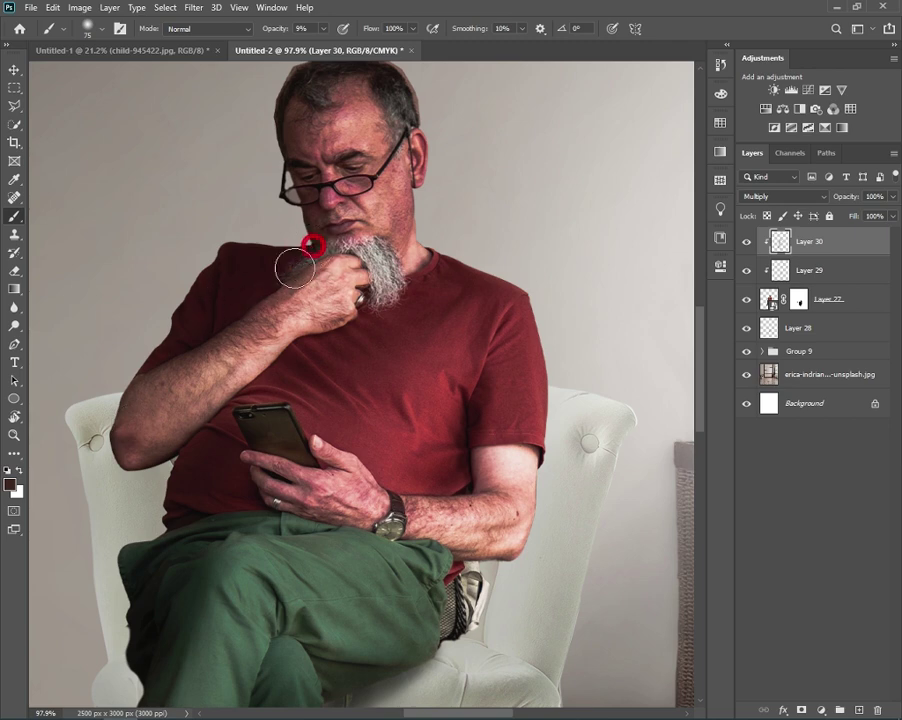
drag(143, 437, 180, 378)
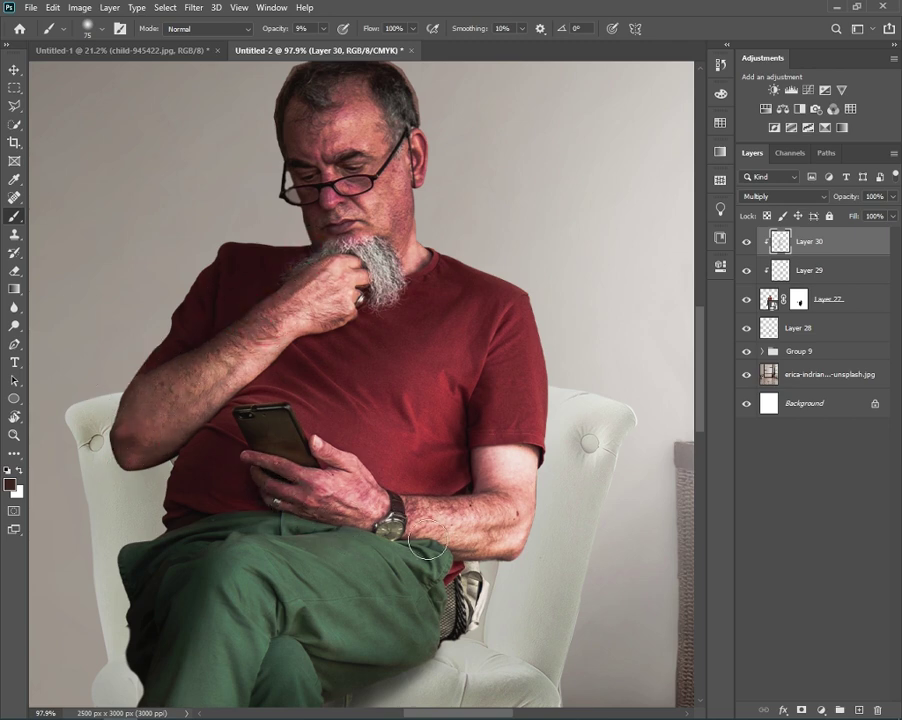
click(481, 557)
scroll(481, 557, down, 3)
scroll(428, 441, left, 1)
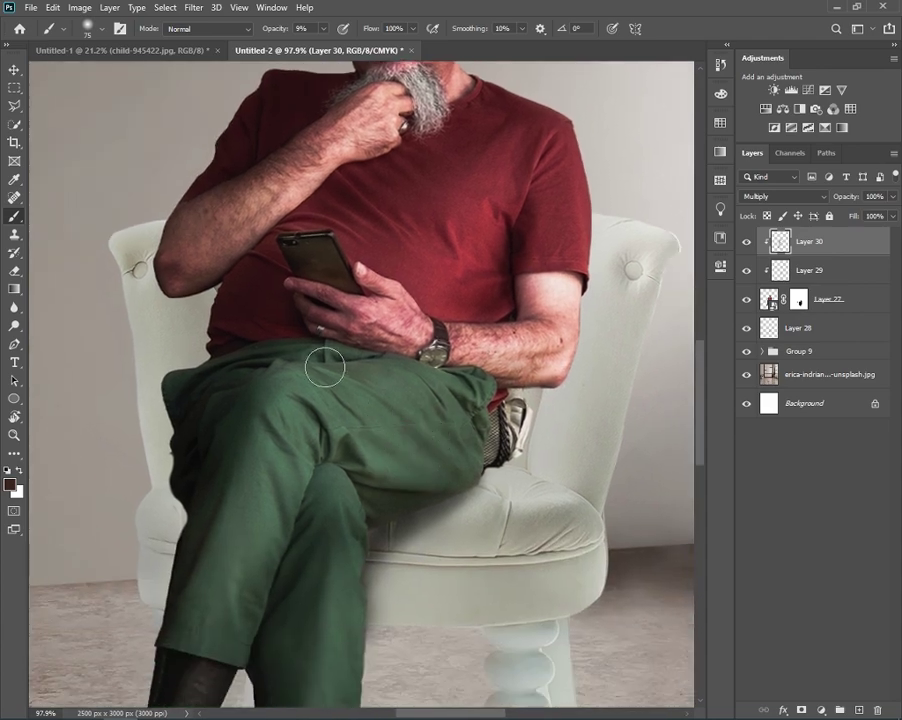
- Shade the trouser leg and thigh, shrink the brush, and zoom out
mouse_move(256, 392)
mouse_down()
mouse_move(225, 487)
mouse_move(245, 416)
mouse_up()
drag(336, 354, 332, 370)
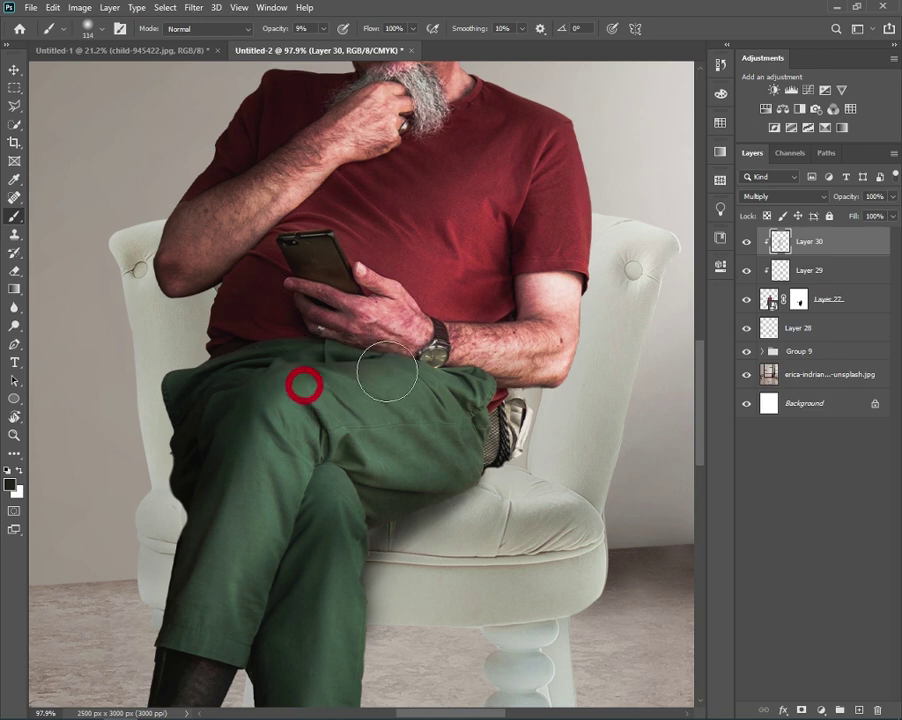
scroll(298, 504, down, 3)
scroll(298, 504, down, 2)
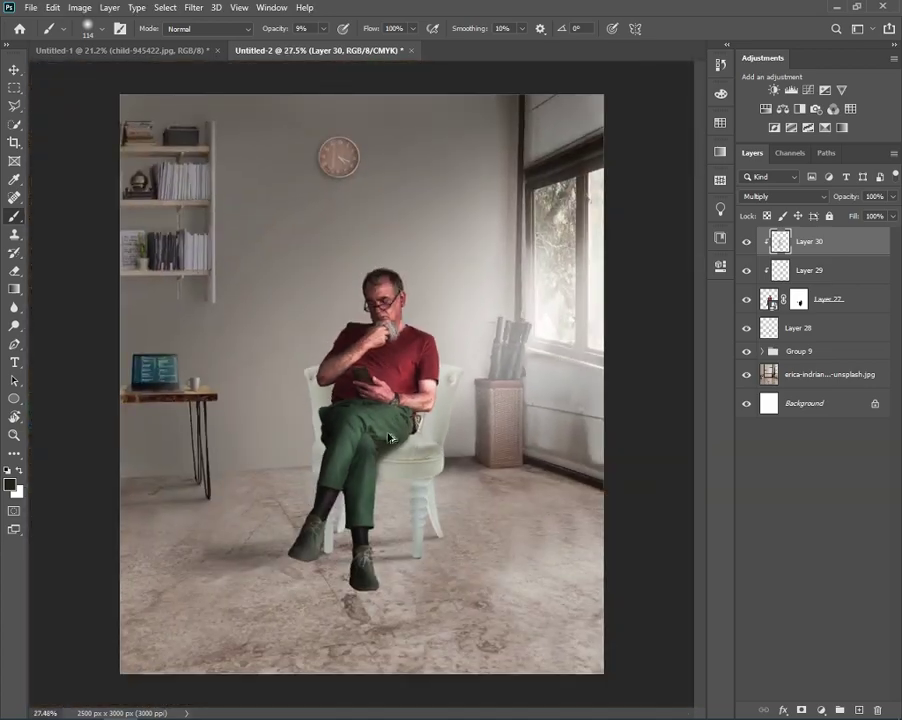
scroll(362, 468, up, 3)
scroll(362, 468, up, 2)
mouse_move(362, 468)
mouse_down()
mouse_move(380, 436)
mouse_move(371, 423)
mouse_up()
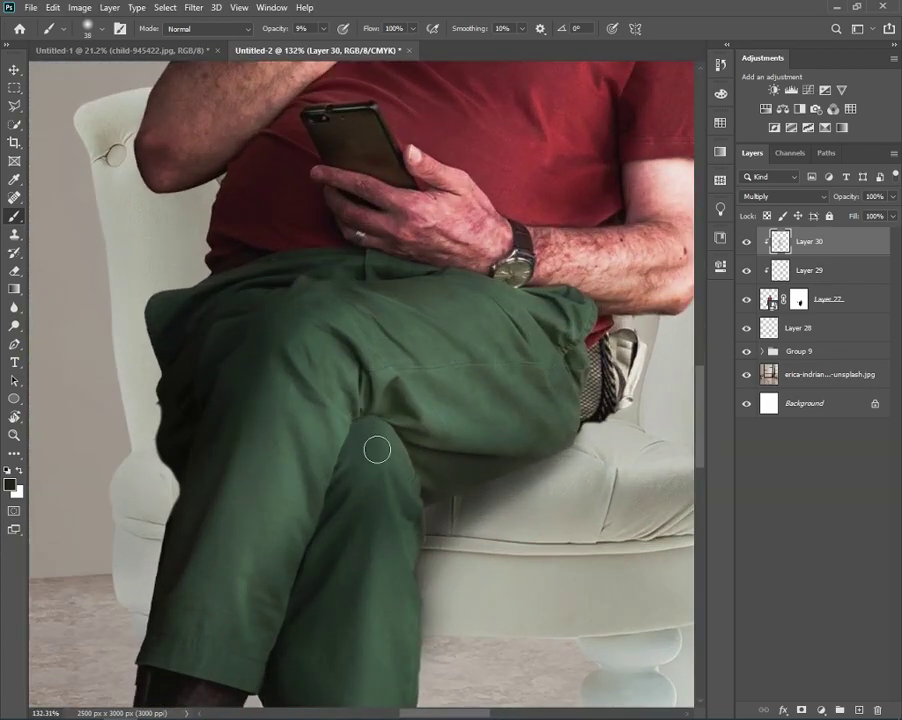
scroll(450, 466, down, 1)
scroll(458, 456, down, 2)
scroll(456, 452, down, 3)
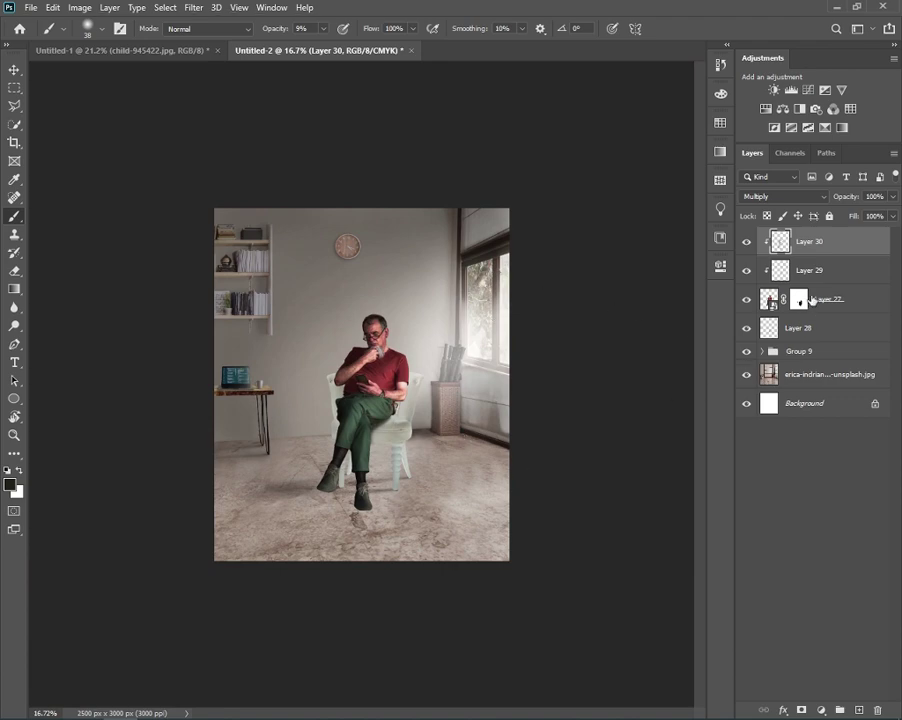
- Add a new empty layer below Layer 28
click(811, 326)
ctrl+click(857, 708)
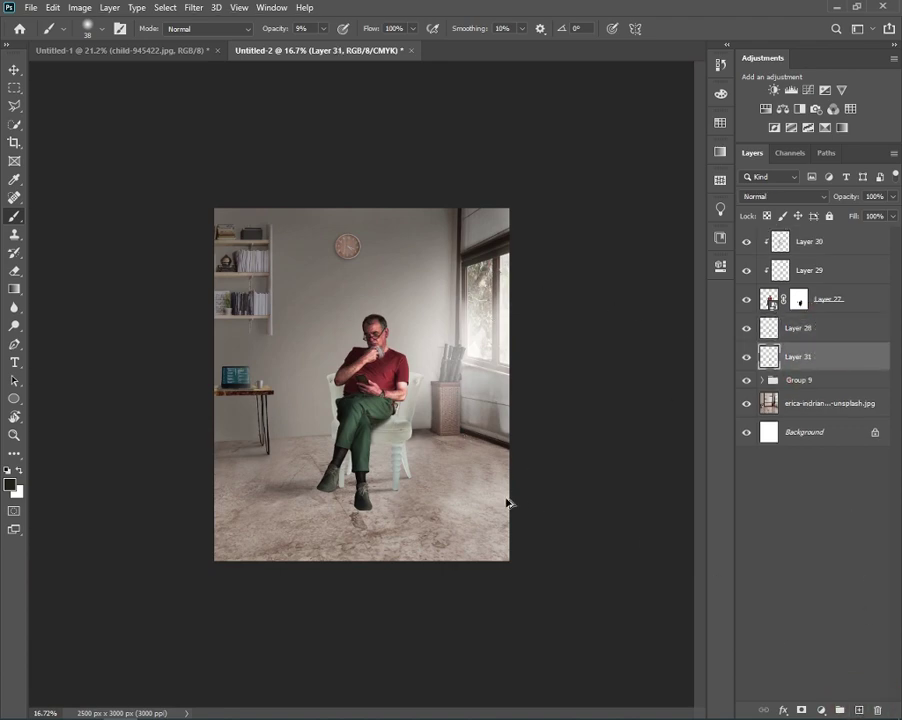
scroll(400, 400, up, 3)
scroll(400, 400, up, 3)
- Sample a grey, darken it to a deep grey, and brush soft shadow down the chair
alt+click(210, 340)
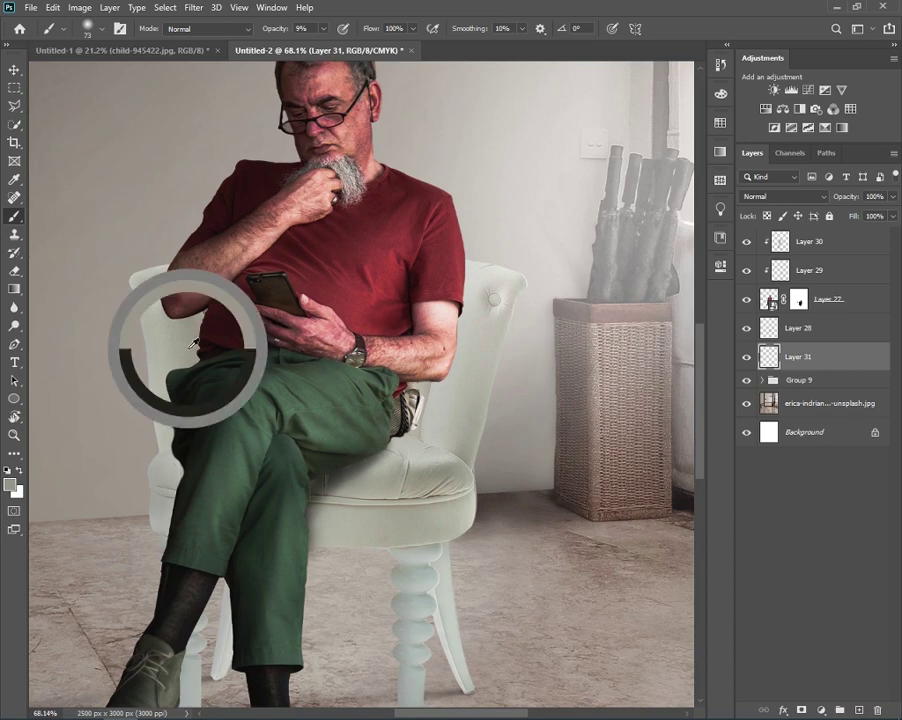
click(10, 484)
drag(688, 217, 688, 285)
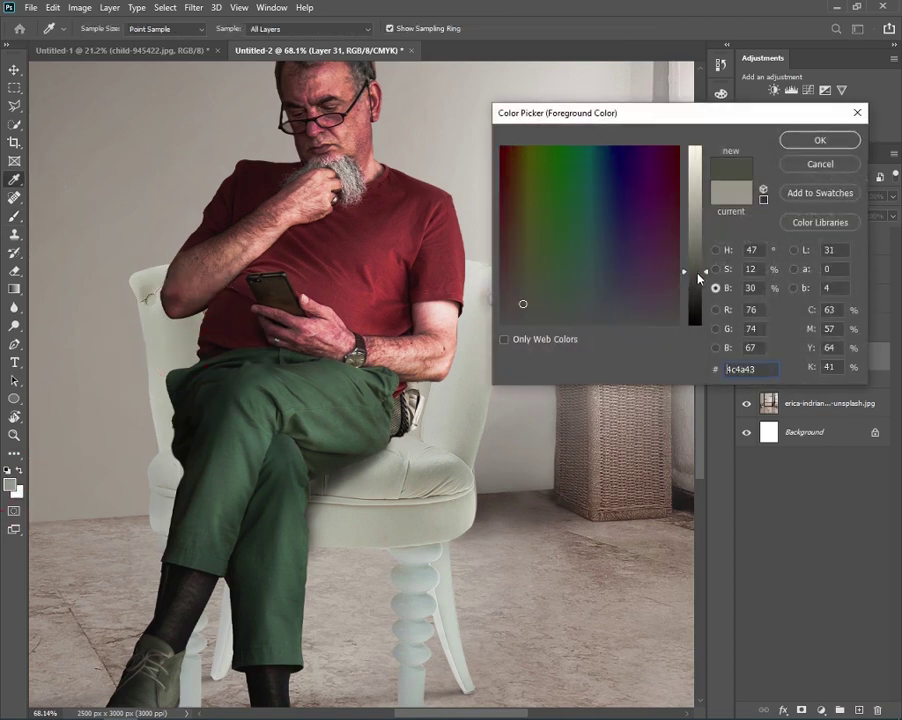
click(820, 139)
key(b)
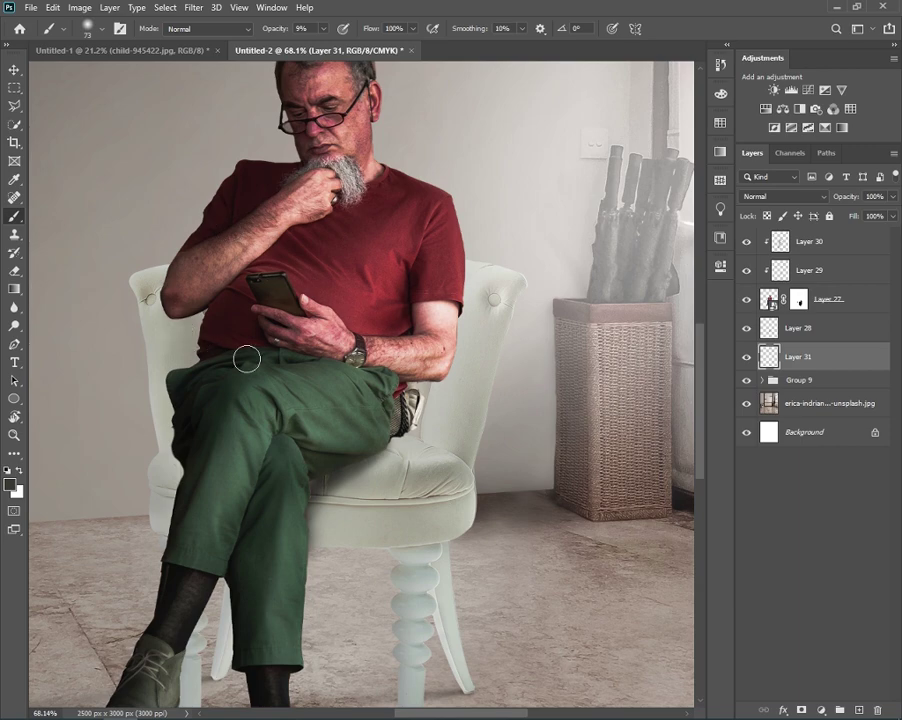
drag(199, 296, 187, 346)
mouse_move(177, 396)
mouse_down()
mouse_move(162, 463)
mouse_move(158, 326)
mouse_up()
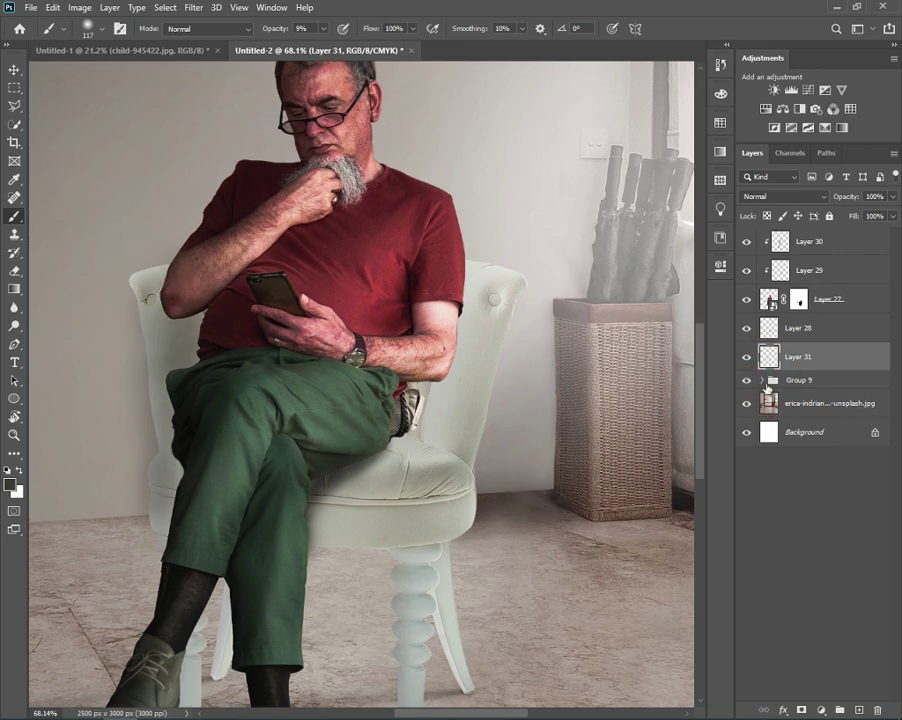
- Expand Group 9 and Group 6, then load the chair layer as a selection
click(763, 383)
click(774, 457)
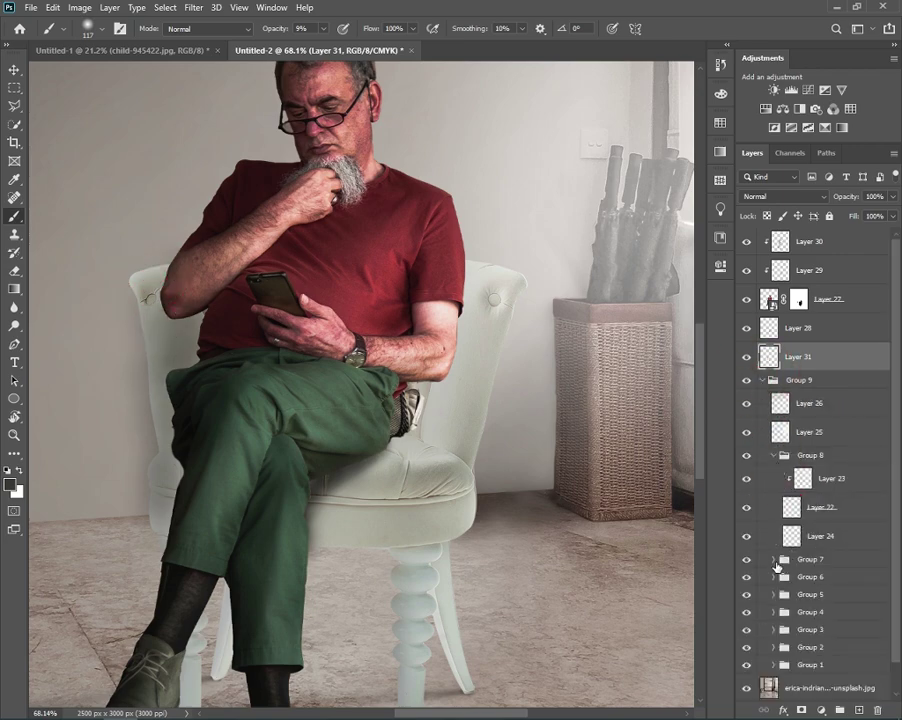
click(773, 455)
click(773, 491)
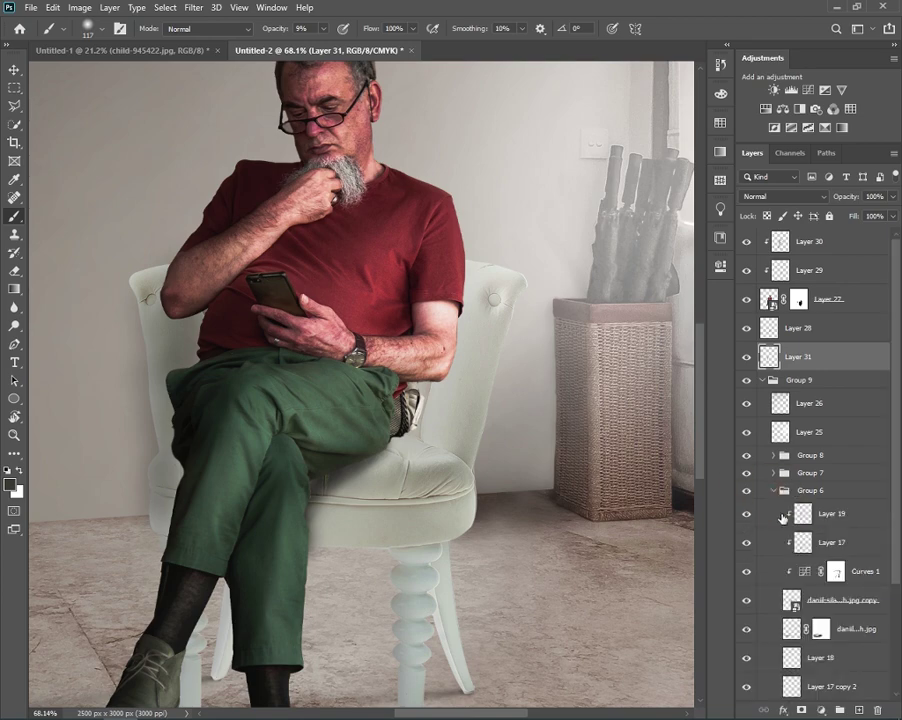
scroll(805, 483, down, 3)
ctrl+click(790, 457)
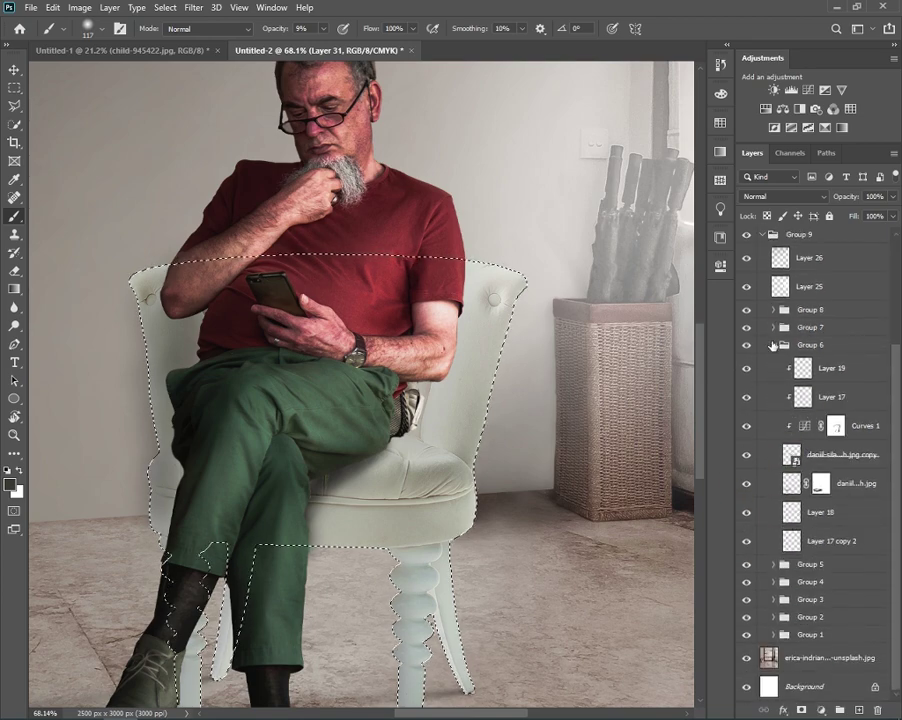
- Mask Layer 31 to the chair selection and target its pixels for painting
click(773, 345)
click(801, 709)
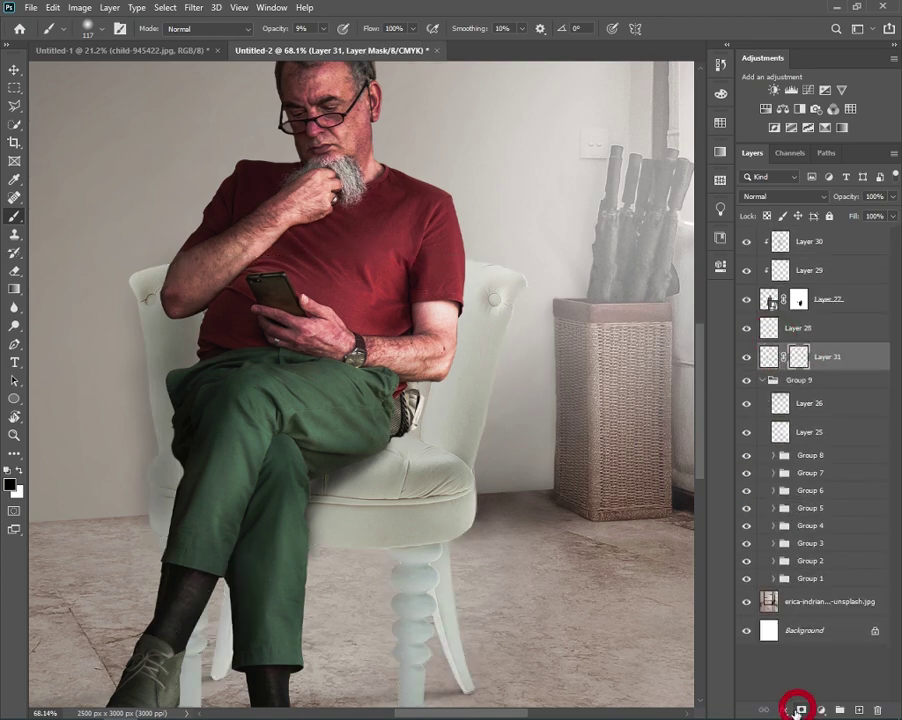
click(763, 381)
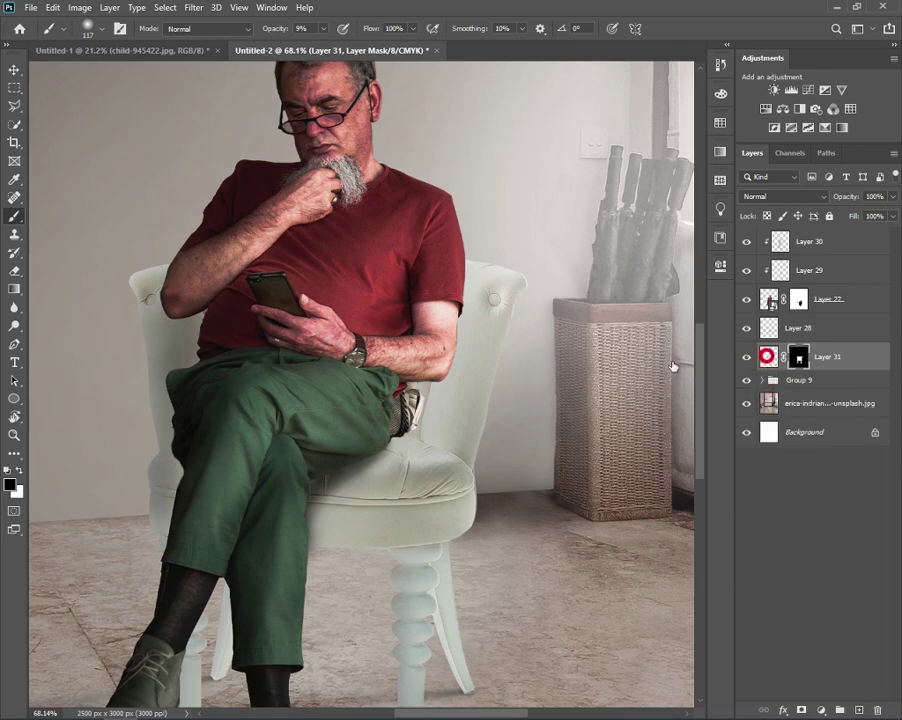
click(767, 357)
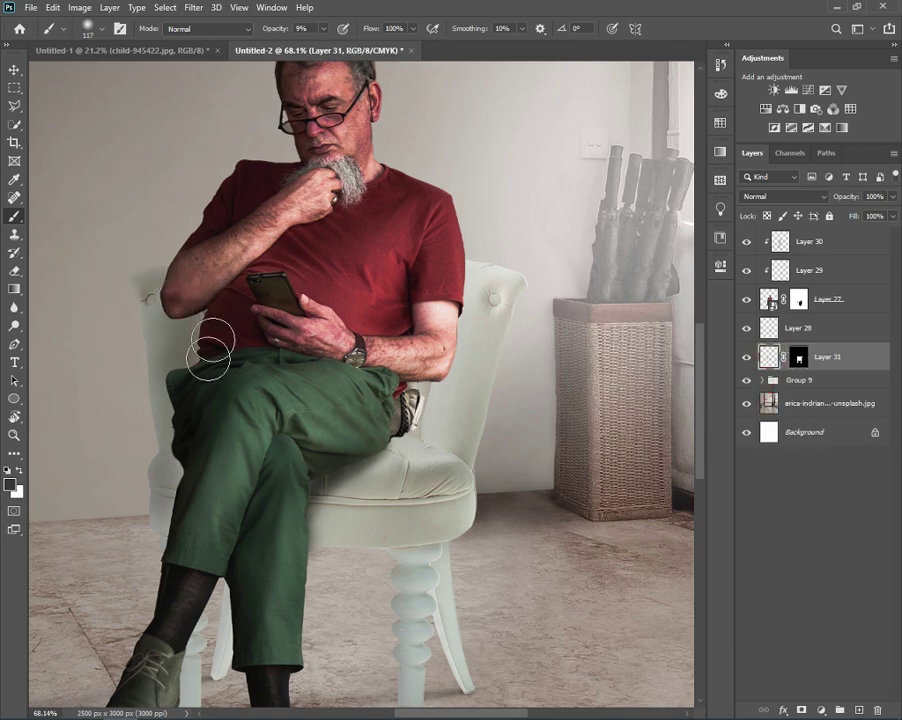
- Paint soft shadows along the chair's left edge, beside the man and near the knee
drag(156, 432, 167, 537)
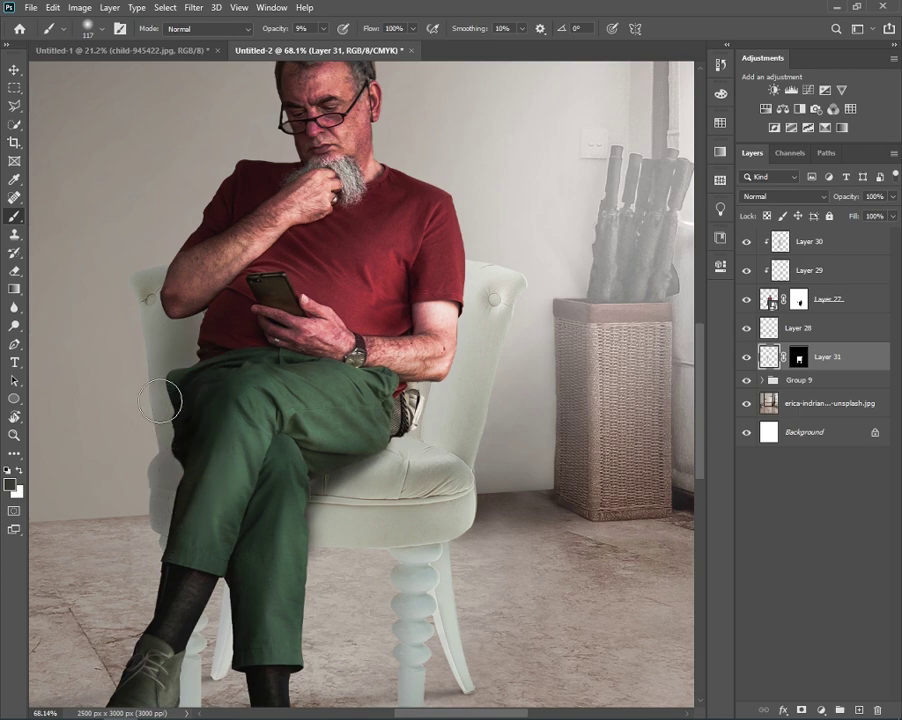
click(193, 352)
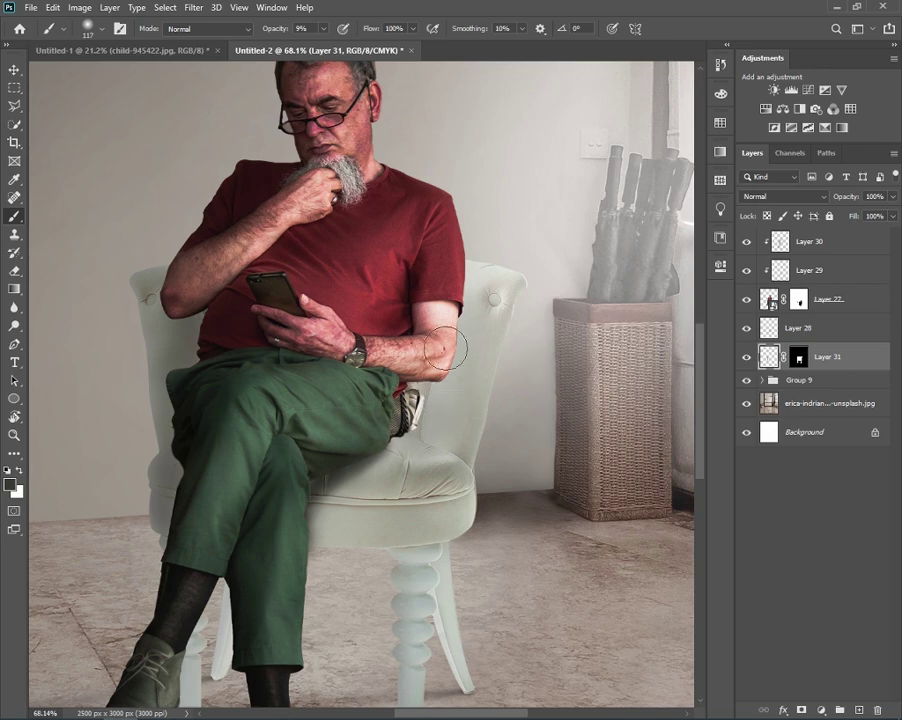
click(338, 468)
click(430, 450)
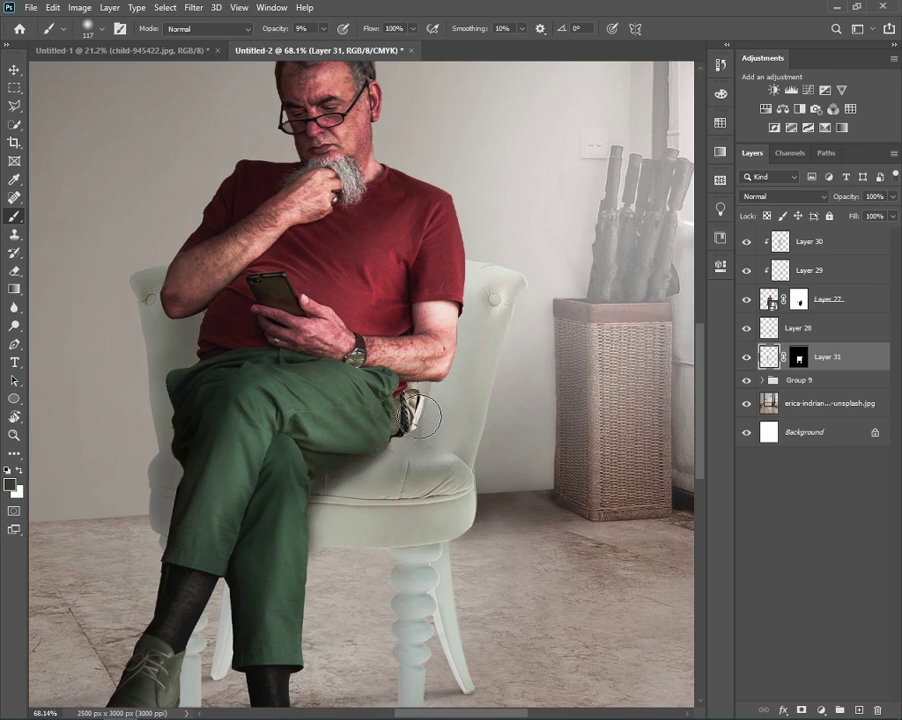
drag(467, 250, 485, 263)
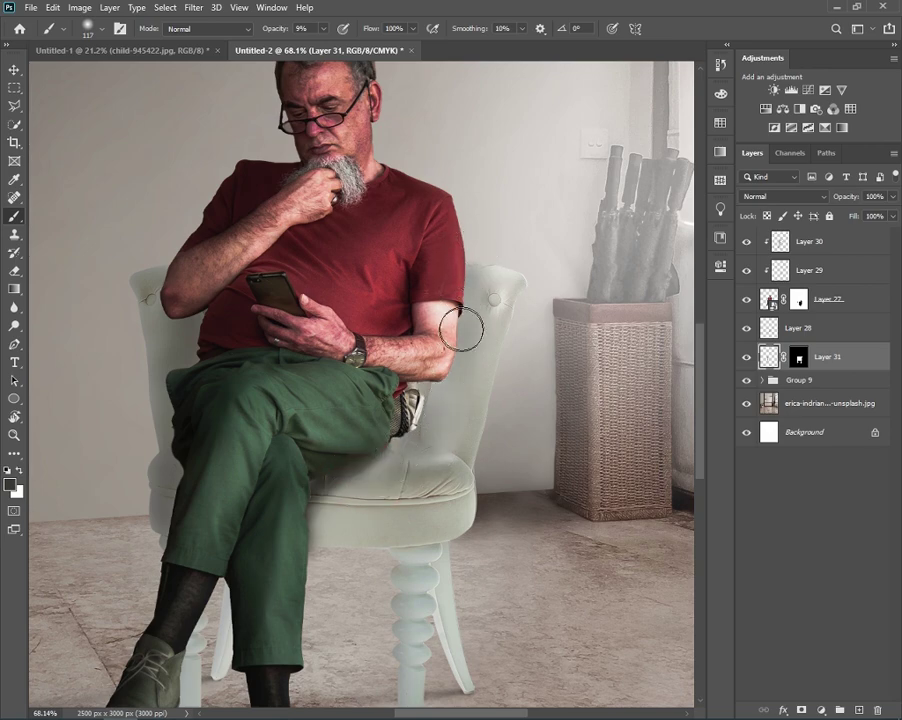
click(402, 392)
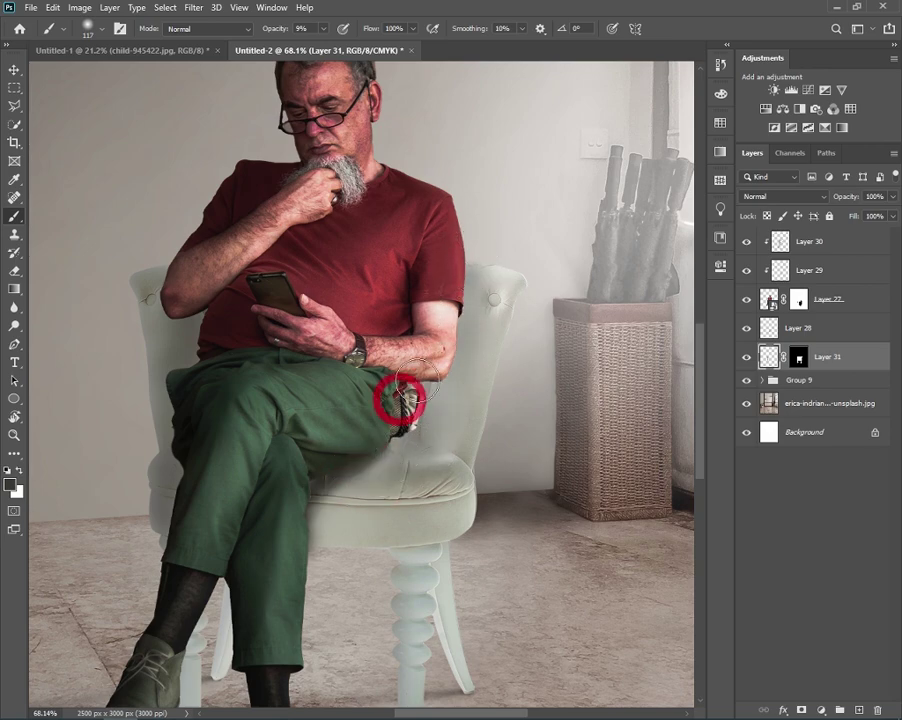
- Darken the underside of the forearm on Layer 30
click(810, 250)
scroll(440, 385, up, 4)
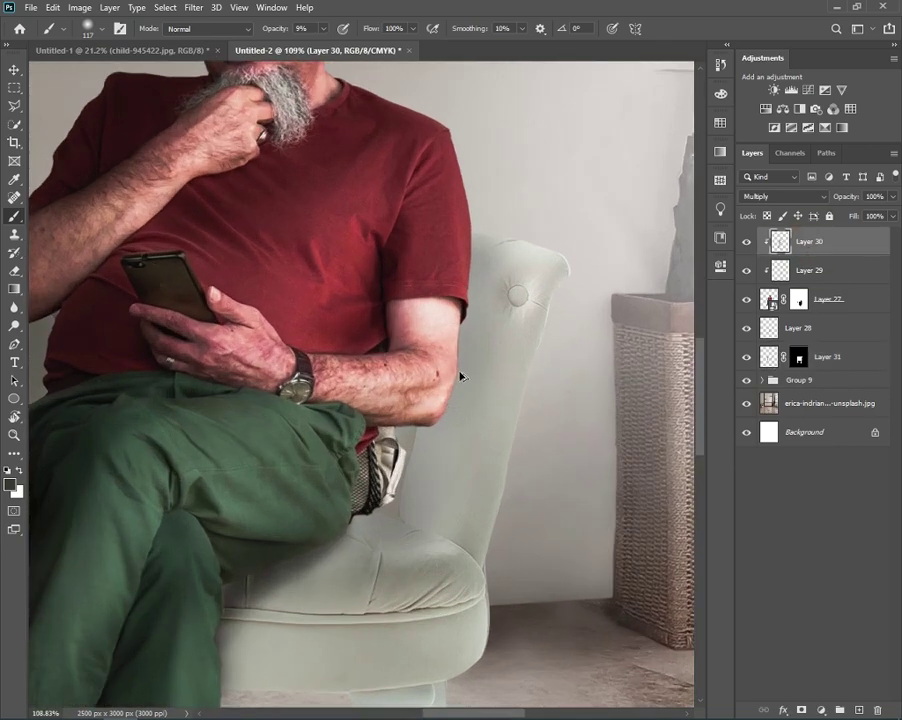
mouse_move(383, 418)
mouse_down()
mouse_move(430, 392)
mouse_move(469, 296)
mouse_up()
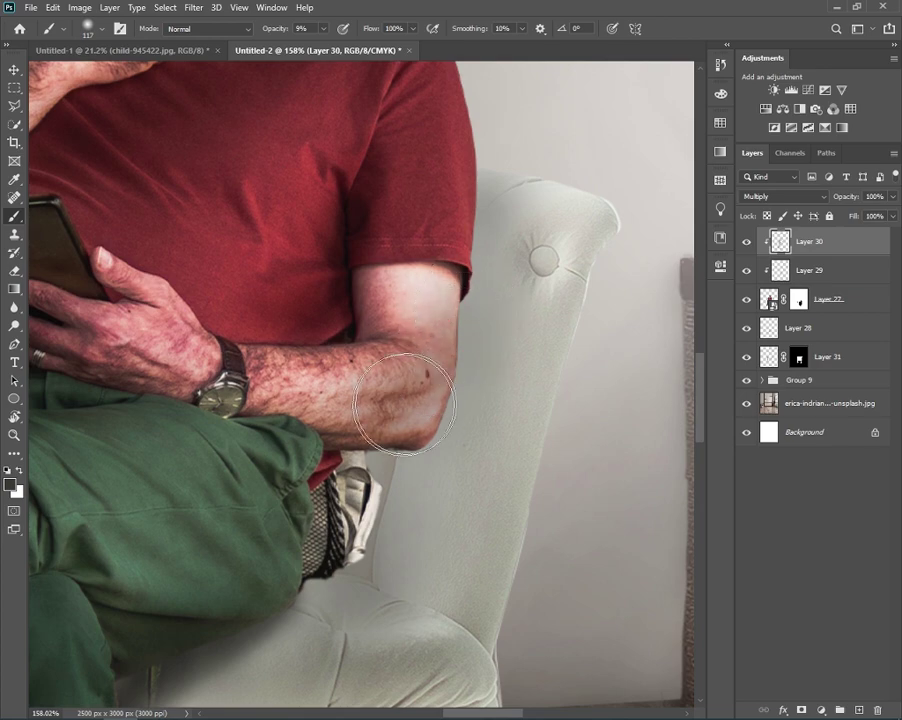
scroll(508, 265, down, 3)
scroll(479, 327, down, 2)
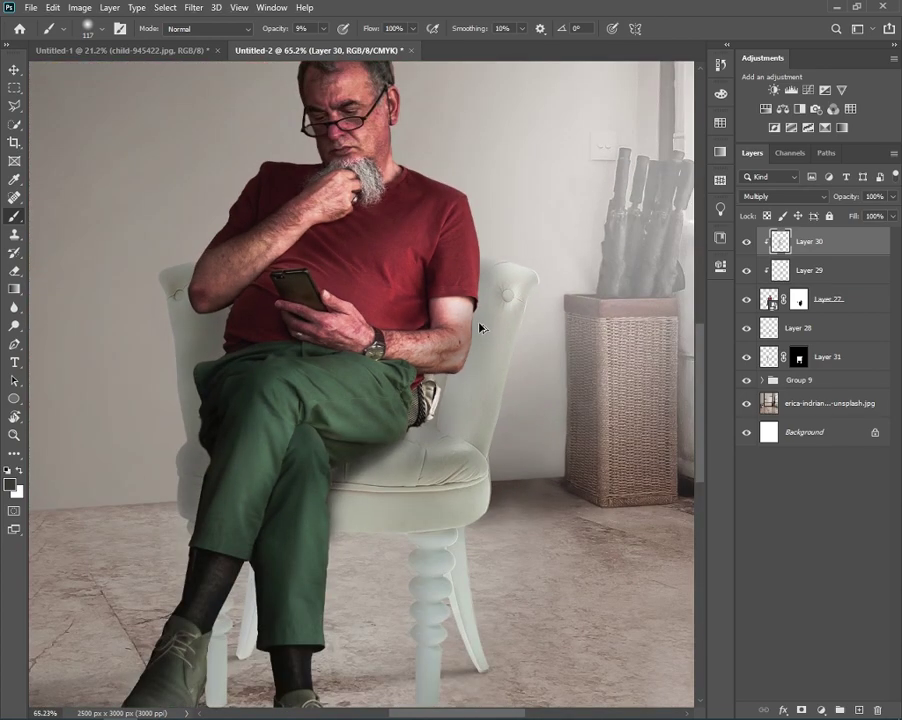
- Add a clipped Layer 32 and set a more saturated skin tone sampled from the arm
click(856, 706)
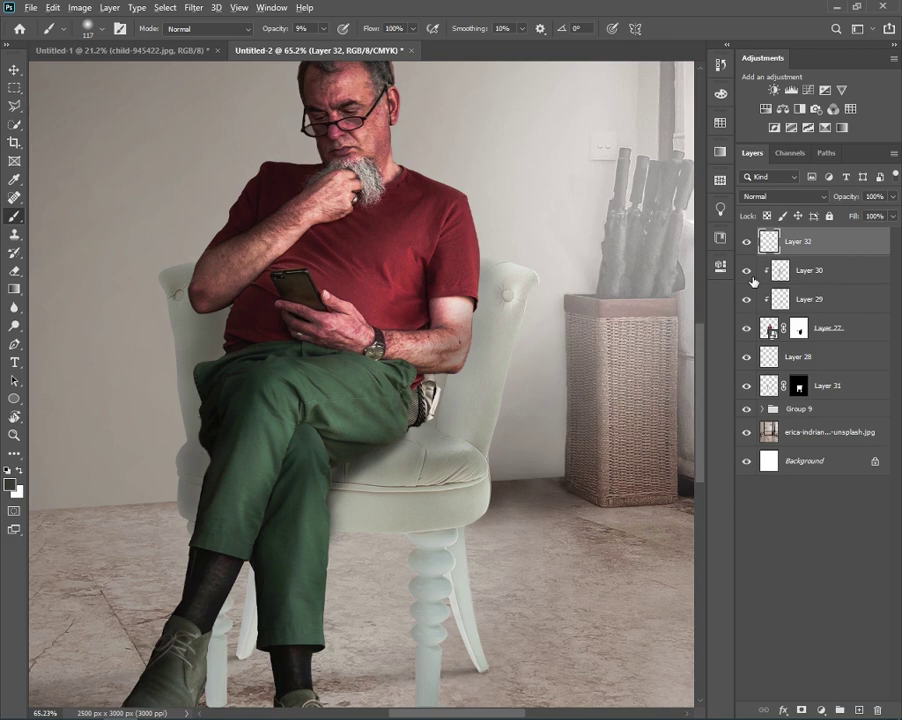
alt+click(462, 305)
click(10, 485)
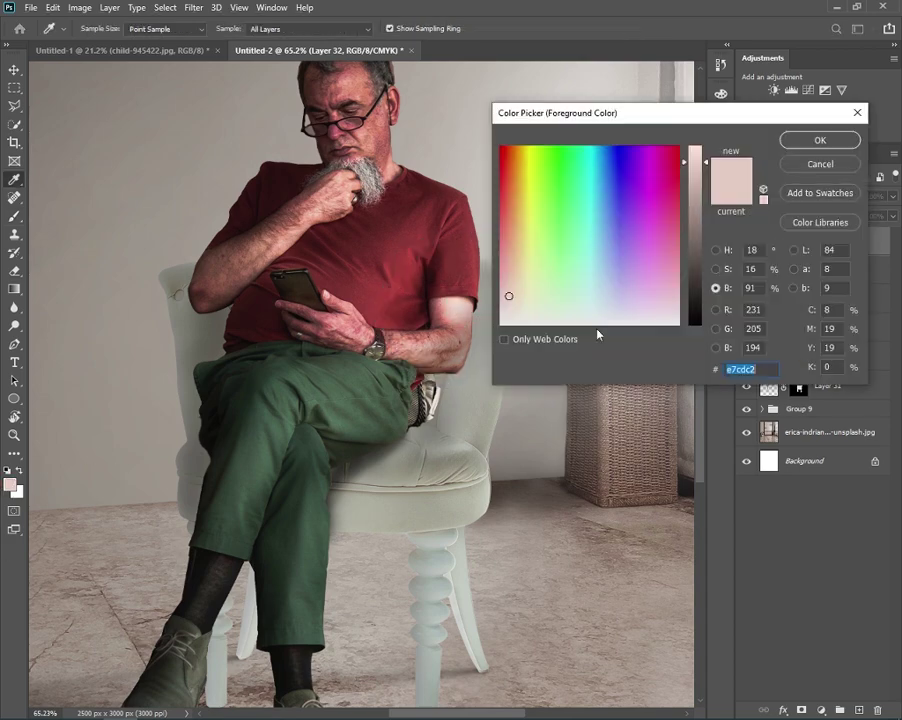
click(715, 269)
drag(695, 299, 697, 266)
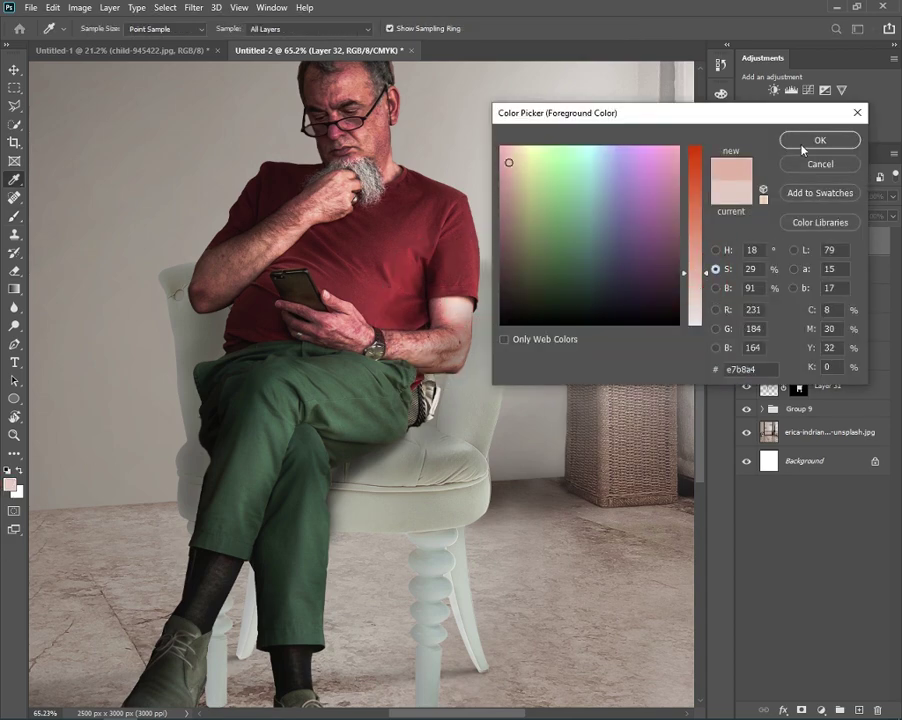
click(820, 140)
- Paint the upper arm in Overlay mode with a size-39 brush at 100% opacity
click(783, 196)
click(752, 366)
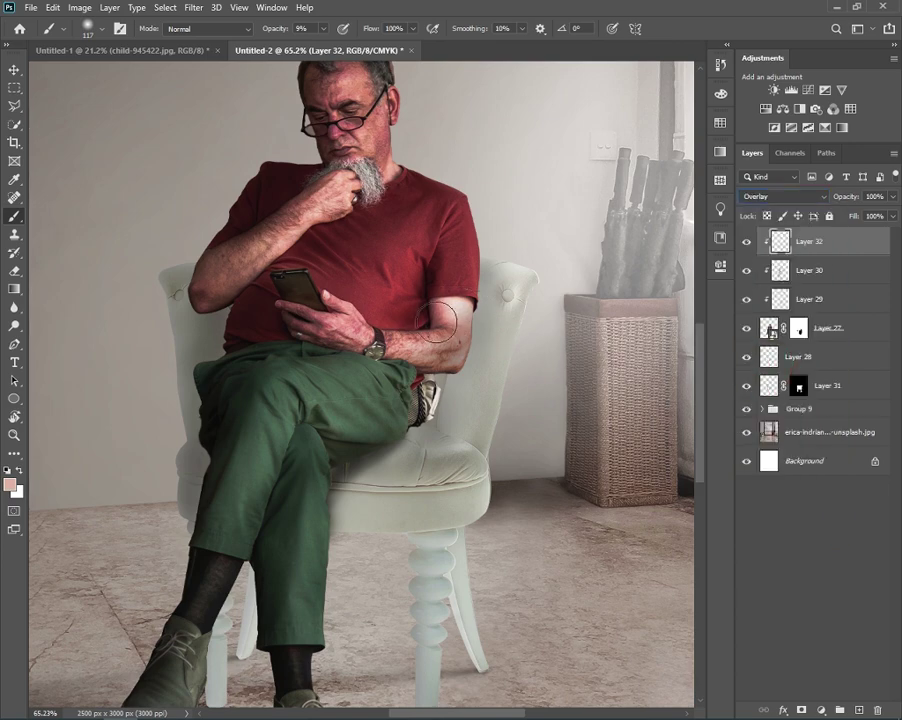
alt+scroll(463, 310, up, 2)
drag(463, 310, 452, 312)
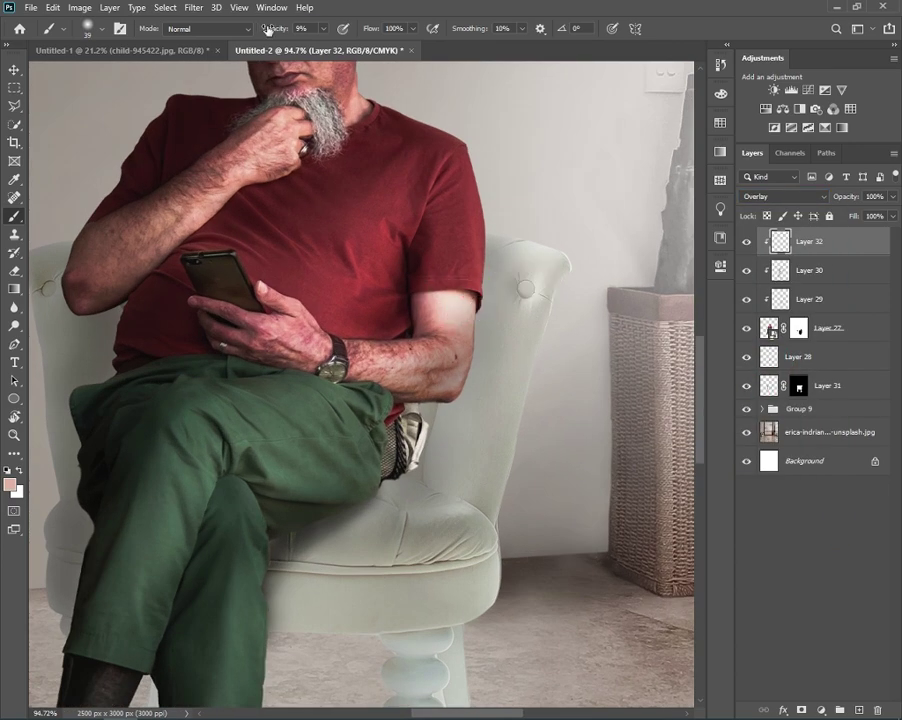
mouse_move(267, 29)
mouse_down()
mouse_move(454, 298)
mouse_move(438, 298)
mouse_up()
click(784, 196)
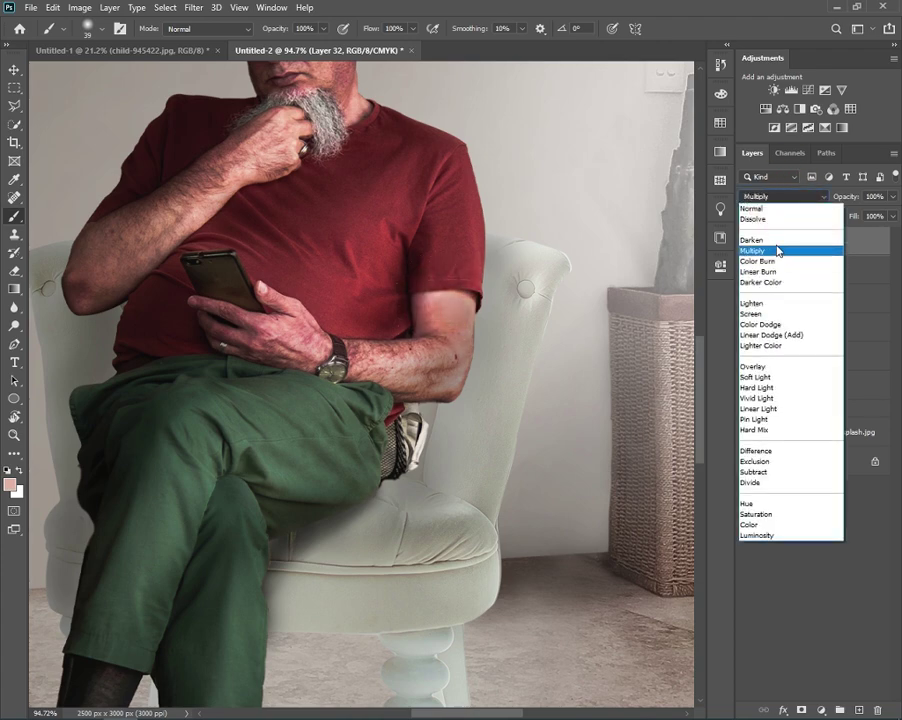
- Change Layer 32's blend mode to Multiply and switch to the Eraser
click(765, 261)
click(784, 196)
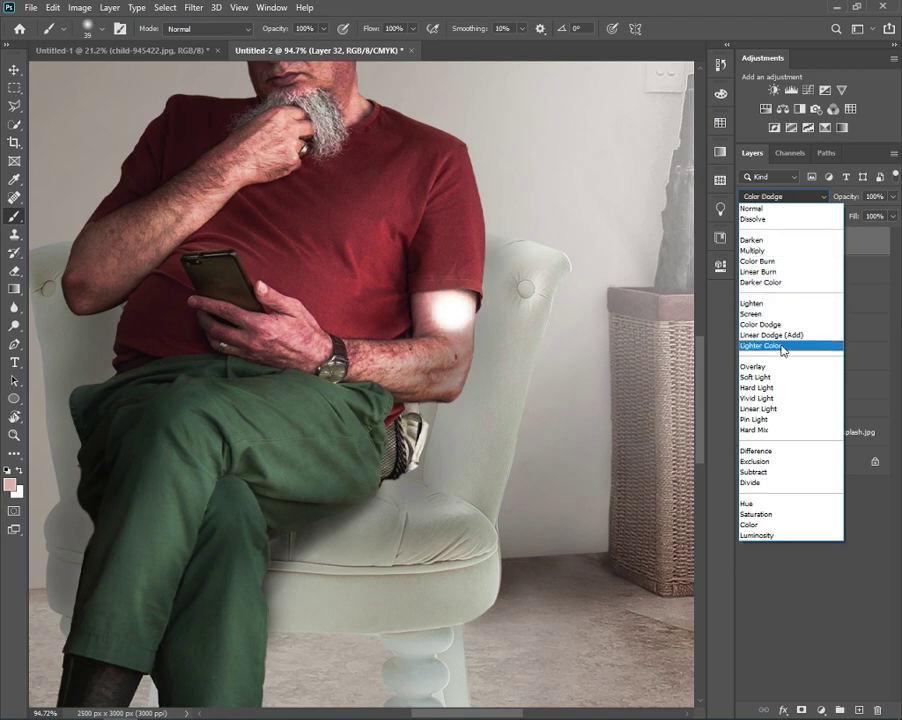
click(767, 252)
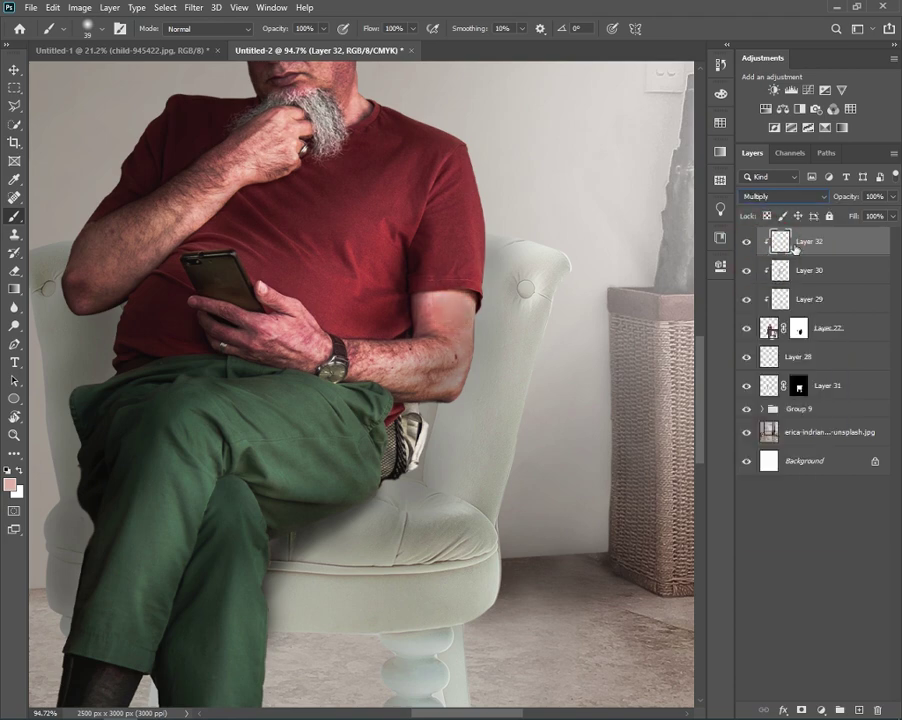
key(e)
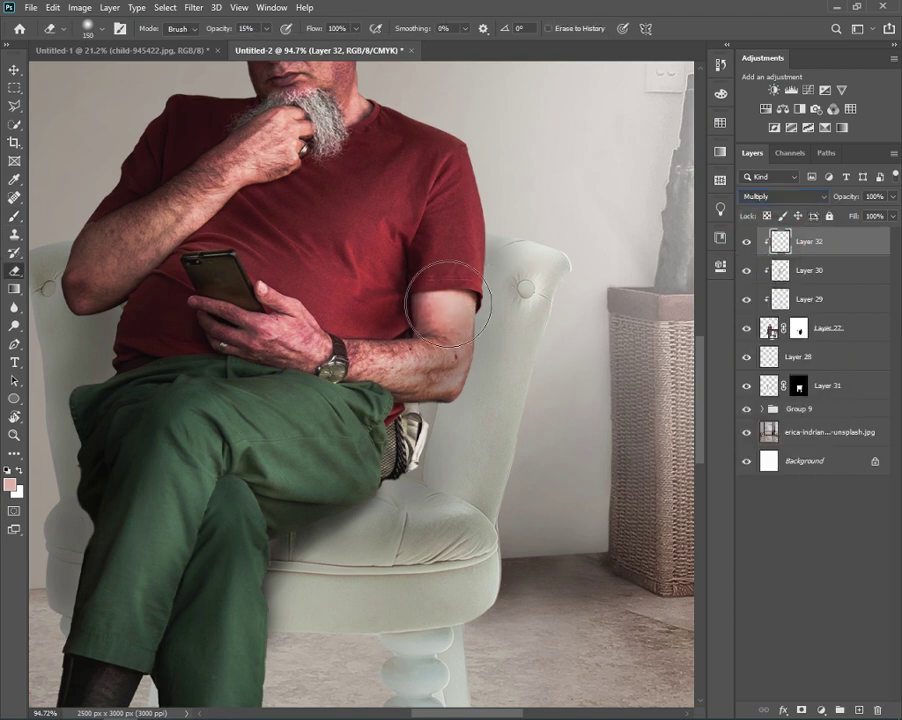
- Sample the shirt's dark red on Layer 30 with a size-171 brush
key(b)
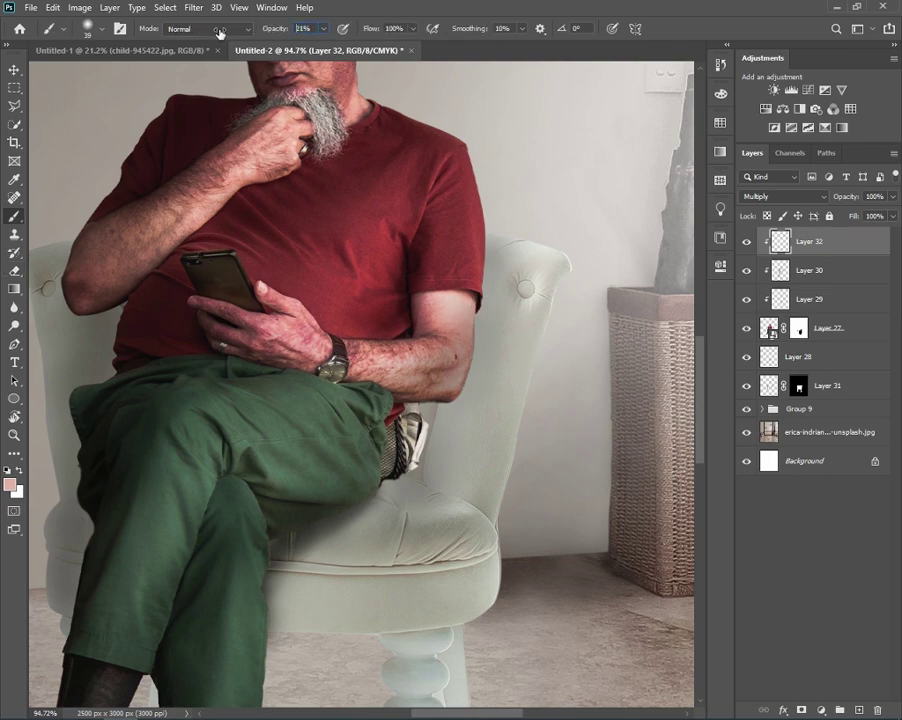
key(bracketright)
key(bracketright)
scroll(477, 412, down, 3)
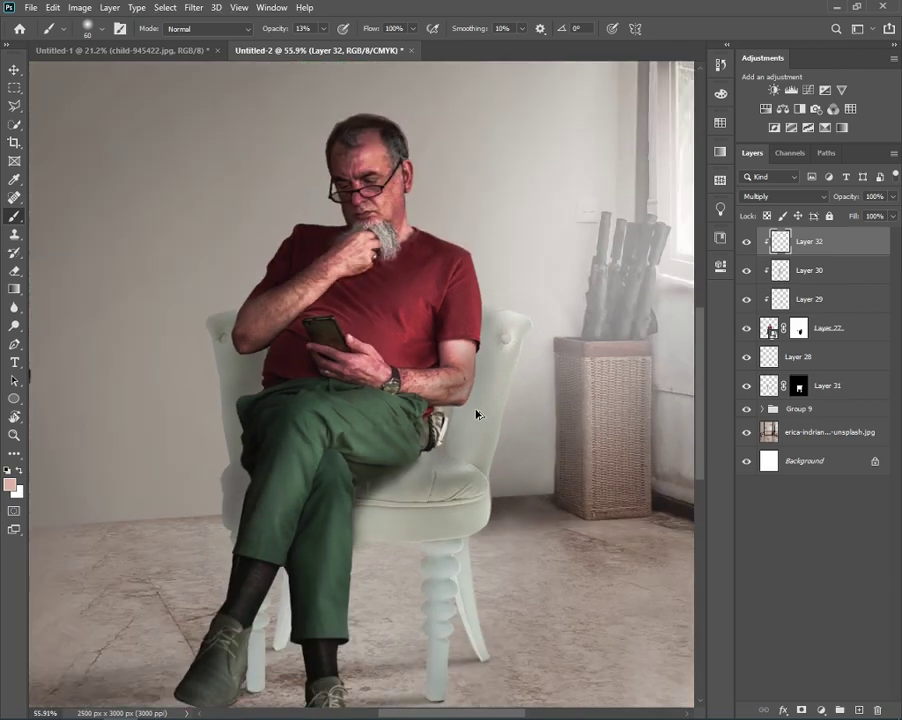
scroll(477, 412, down, 1)
scroll(400, 375, up, 2)
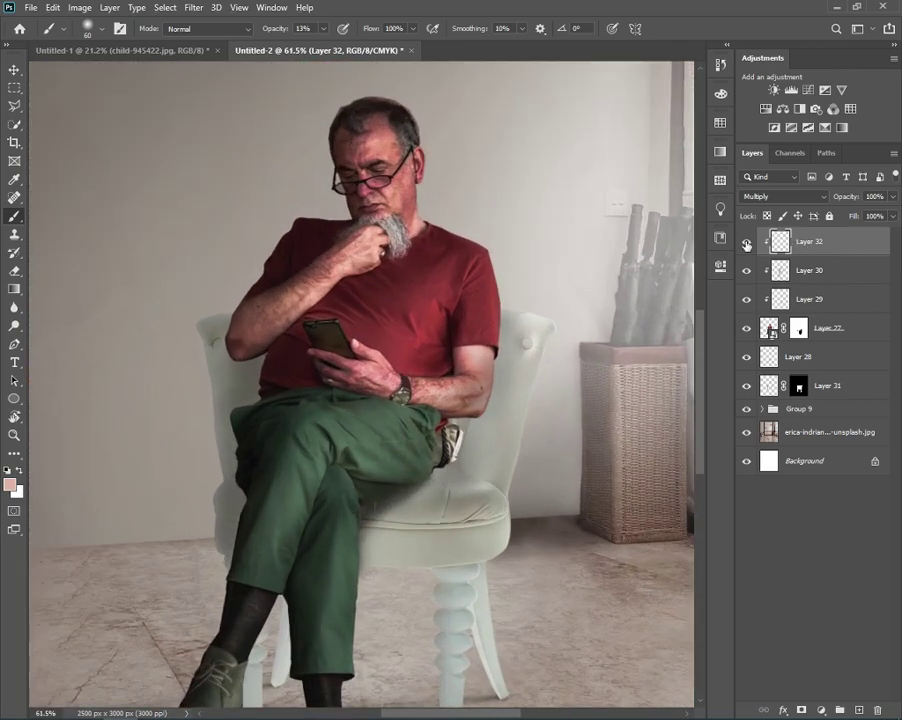
click(805, 270)
alt+click(377, 301)
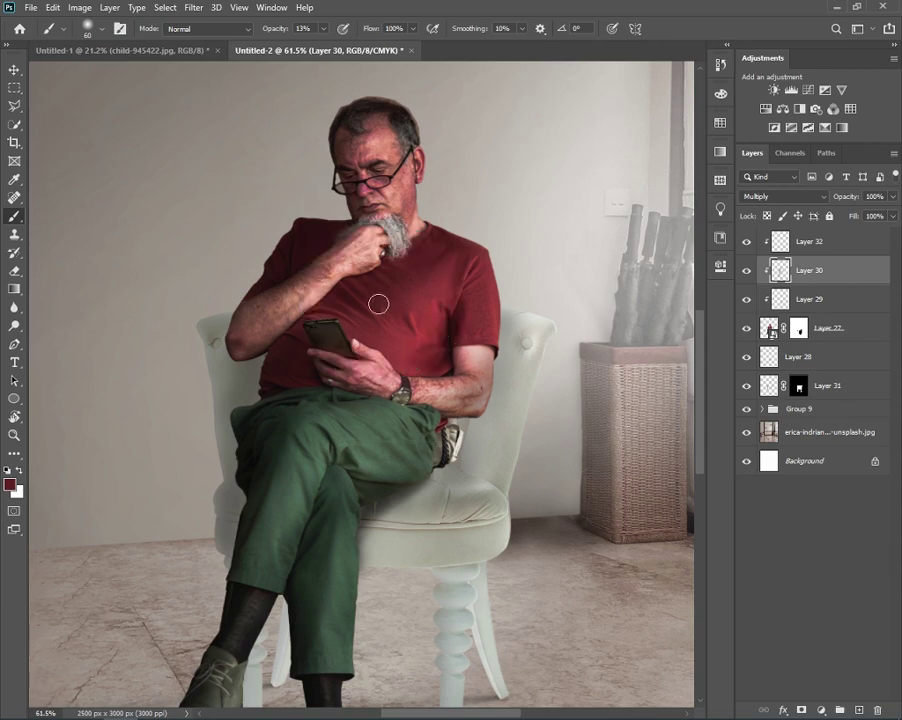
drag(399, 312, 406, 330)
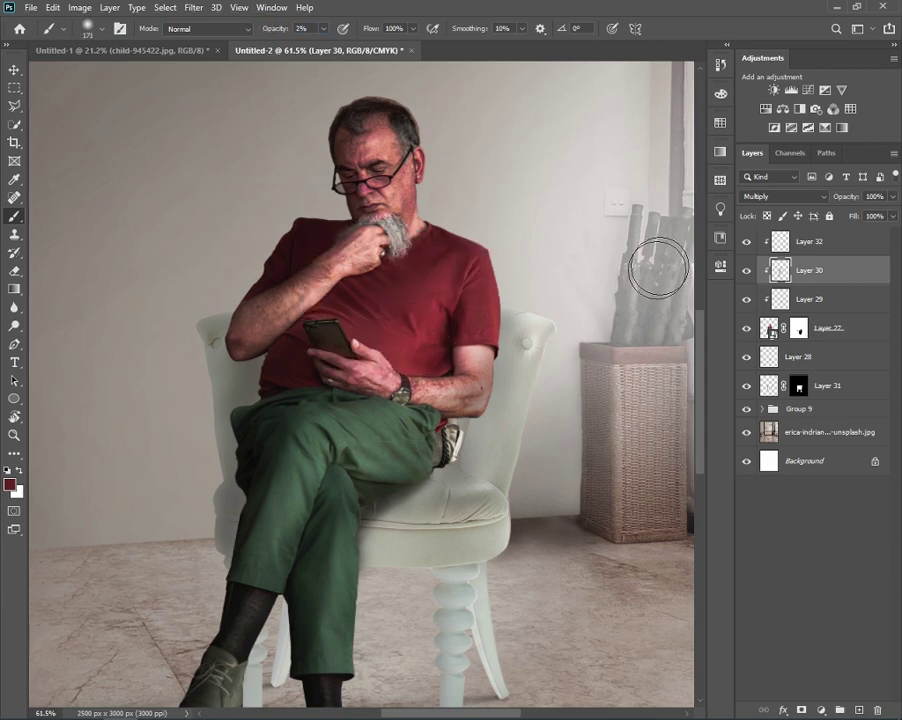
- Add Layer 33 above Layer 32 with a white, size-230 brush at 10% opacity
scroll(514, 250, up, 2)
click(805, 241)
click(858, 709)
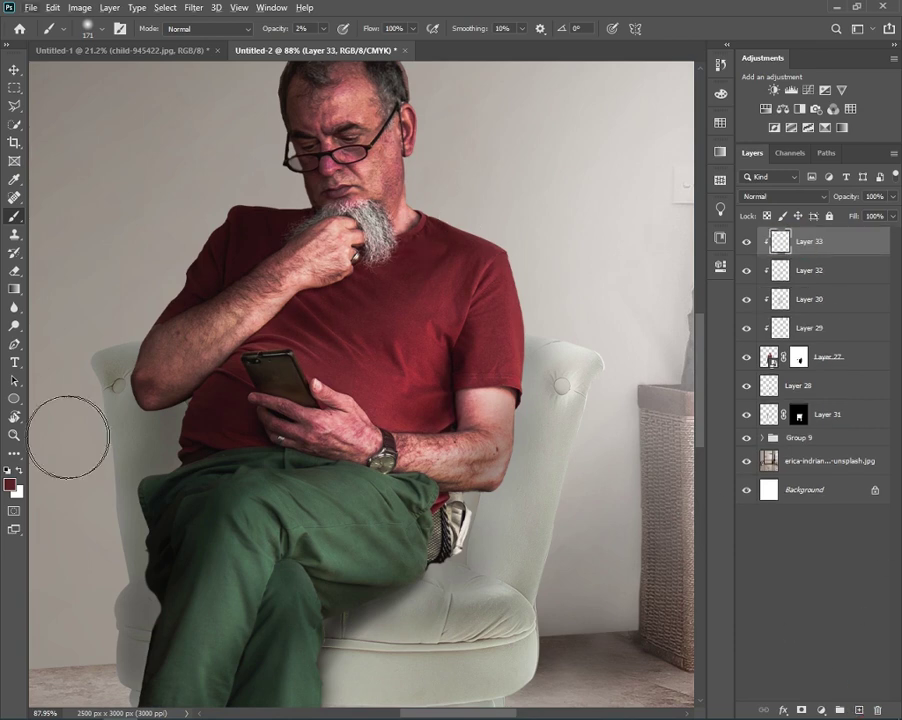
key(x)
drag(424, 140, 438, 141)
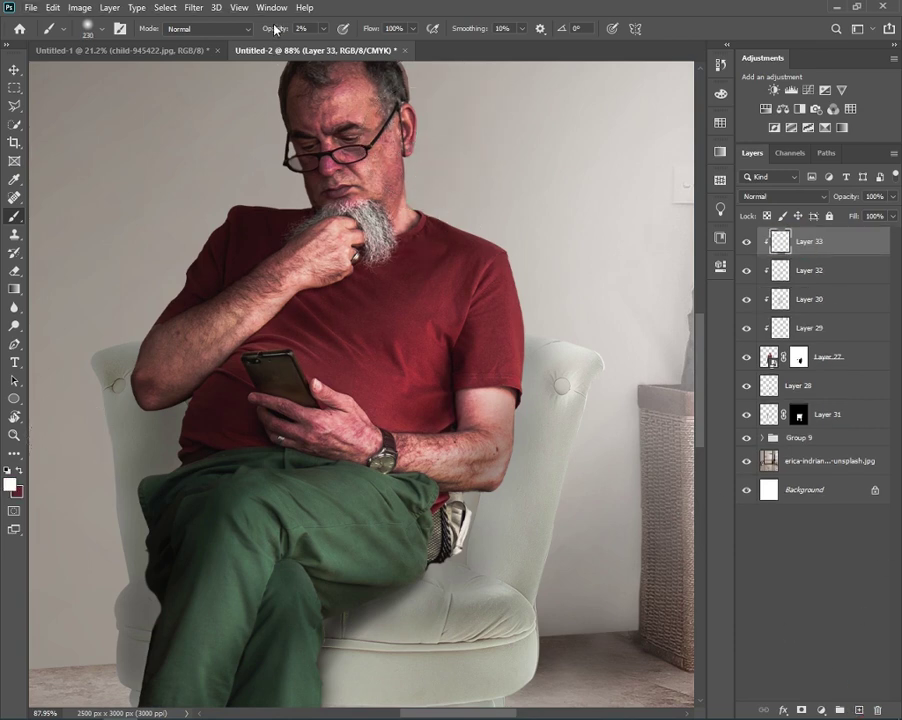
key(1)
- Dab soft white light near the neckline, keeping Layer 33 in Normal mode
scroll(420, 155, down, 2)
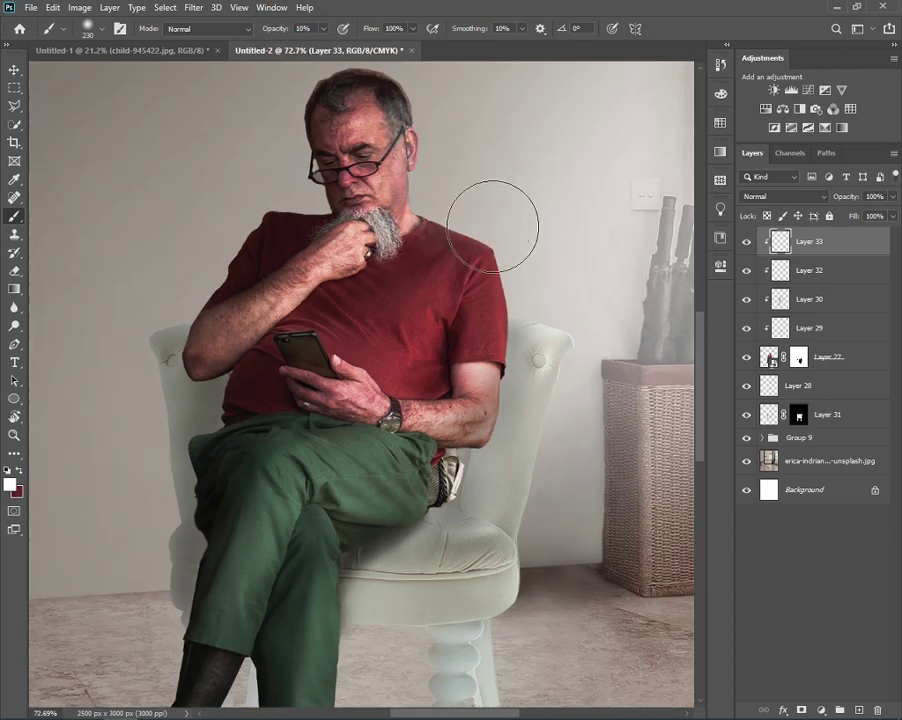
scroll(485, 220, down, 3)
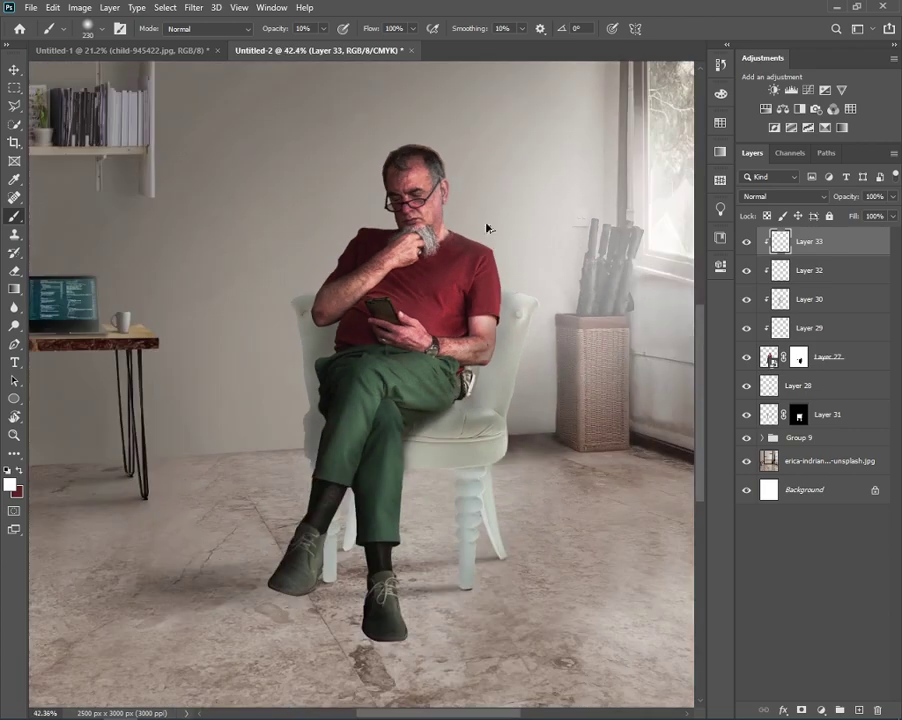
click(522, 305)
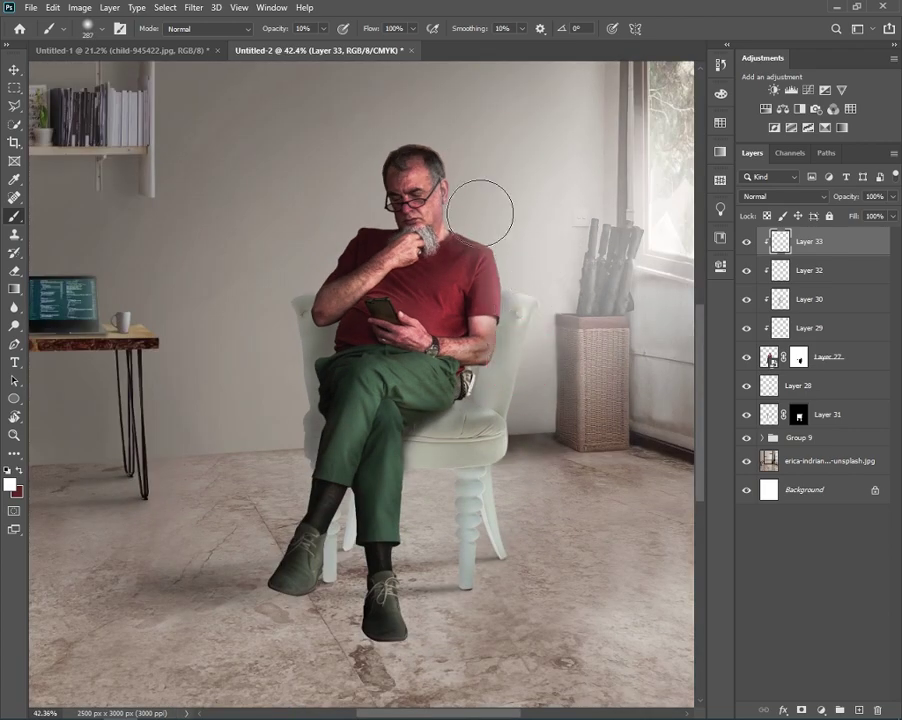
click(782, 196)
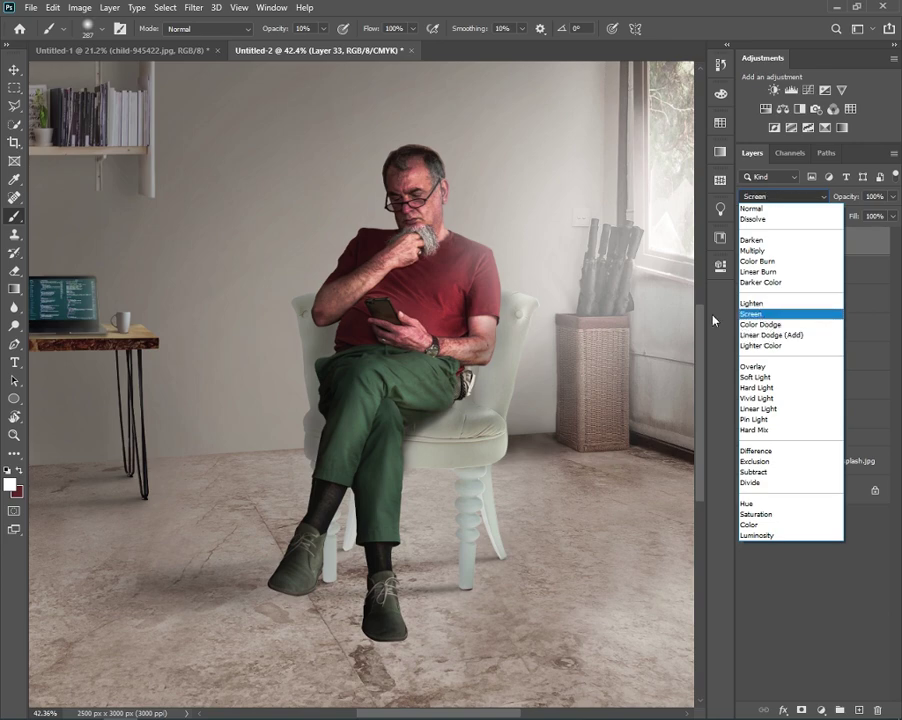
click(751, 208)
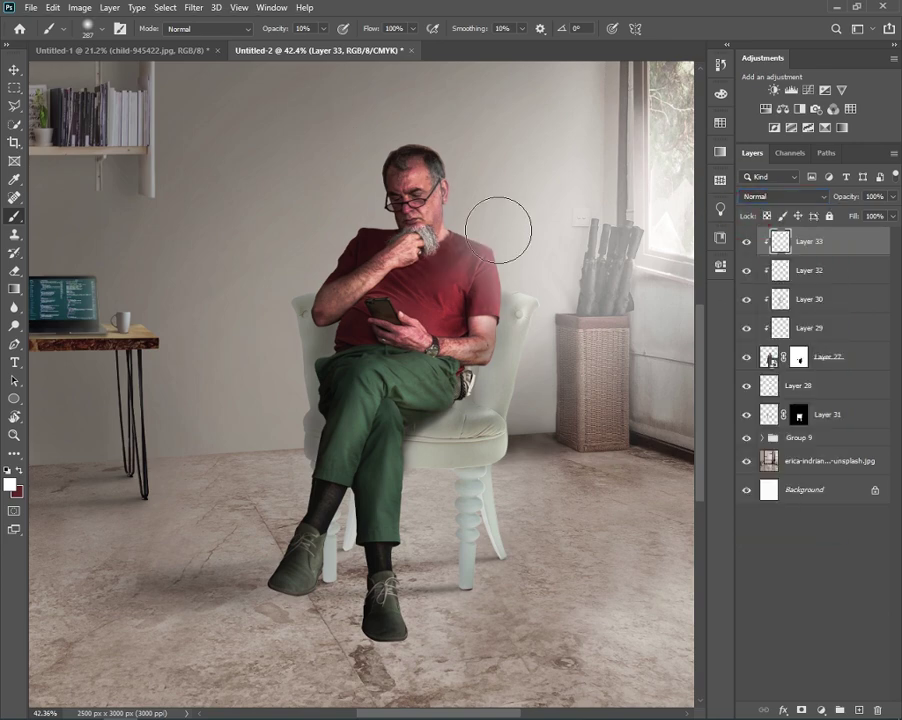
- Paint finer white light along the shirt's shoulder edge
scroll(498, 230, up, 3)
scroll(445, 193, up, 2)
key(bracketleft)
key(bracketleft)
key(bracketleft)
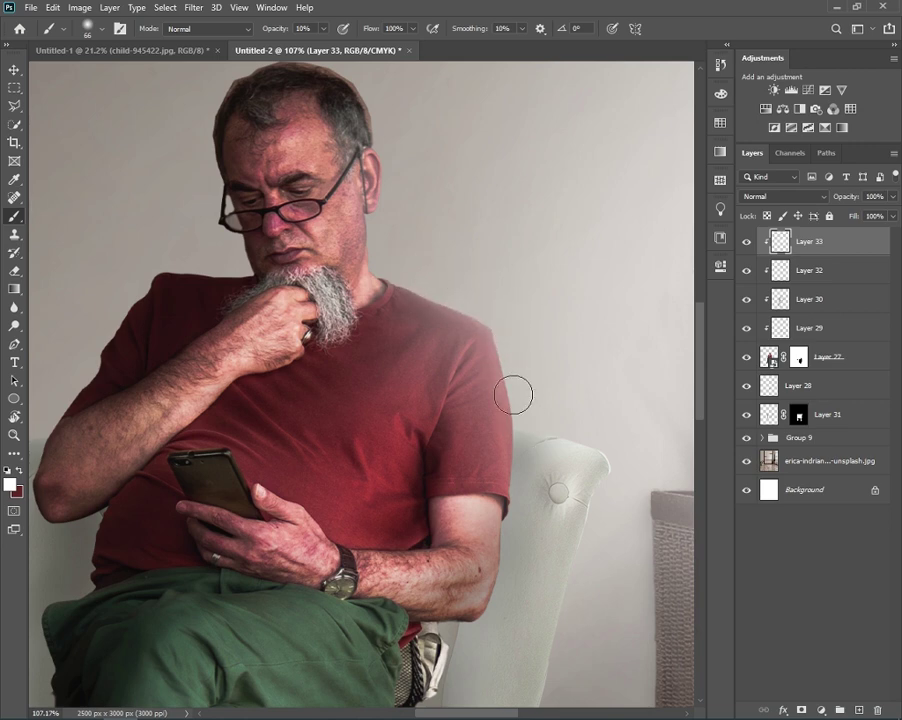
click(525, 490)
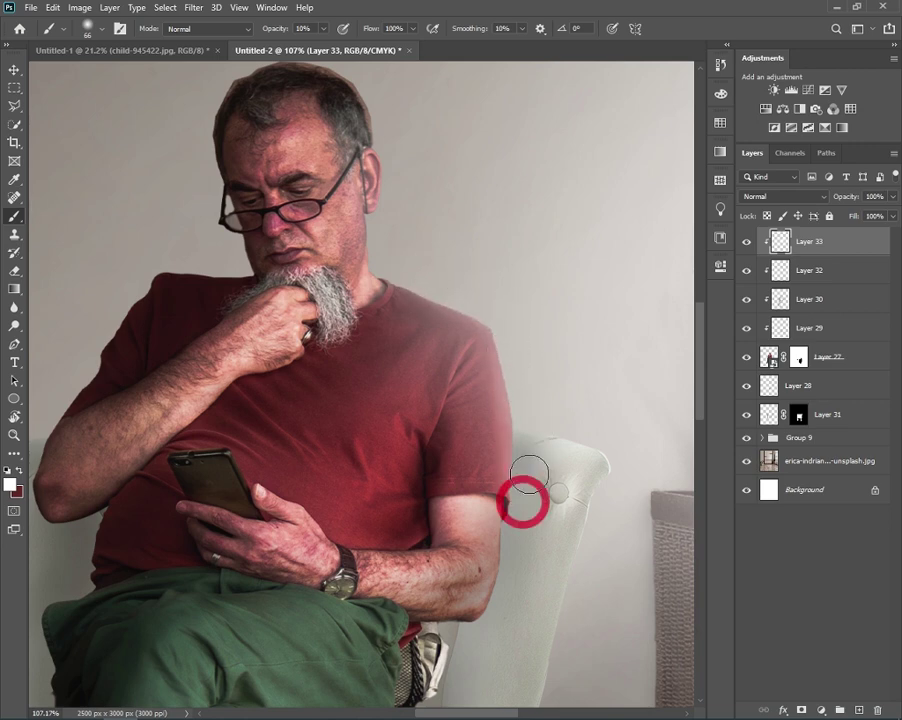
click(500, 310)
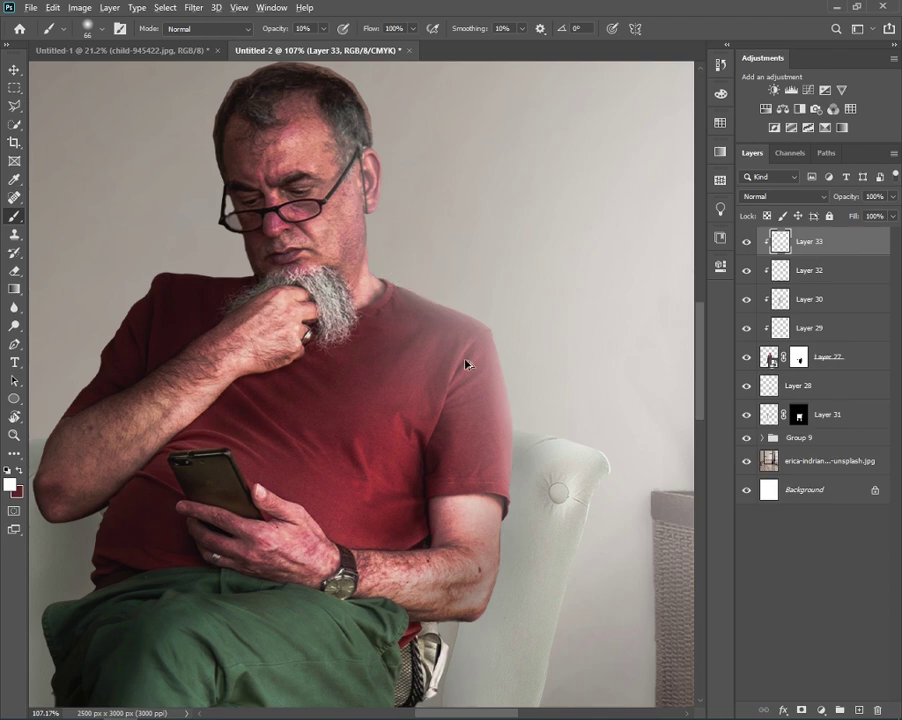
scroll(471, 346, up, 1)
right_click(840, 250)
- Set Layer 33's Blend If Underlying Layer black slider split to 33/85
click(715, 145)
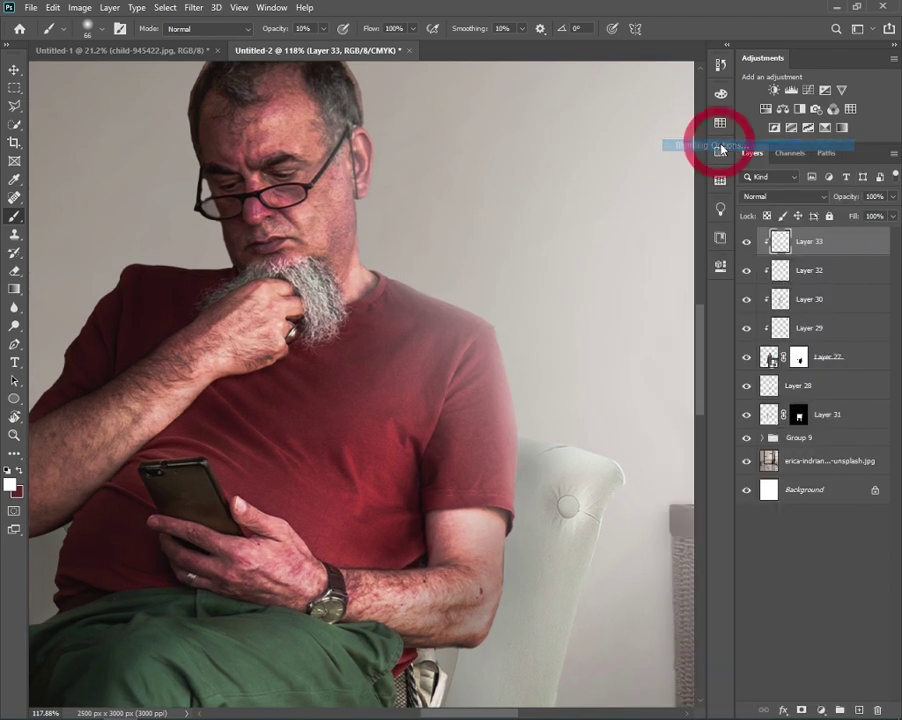
drag(456, 296, 346, 399)
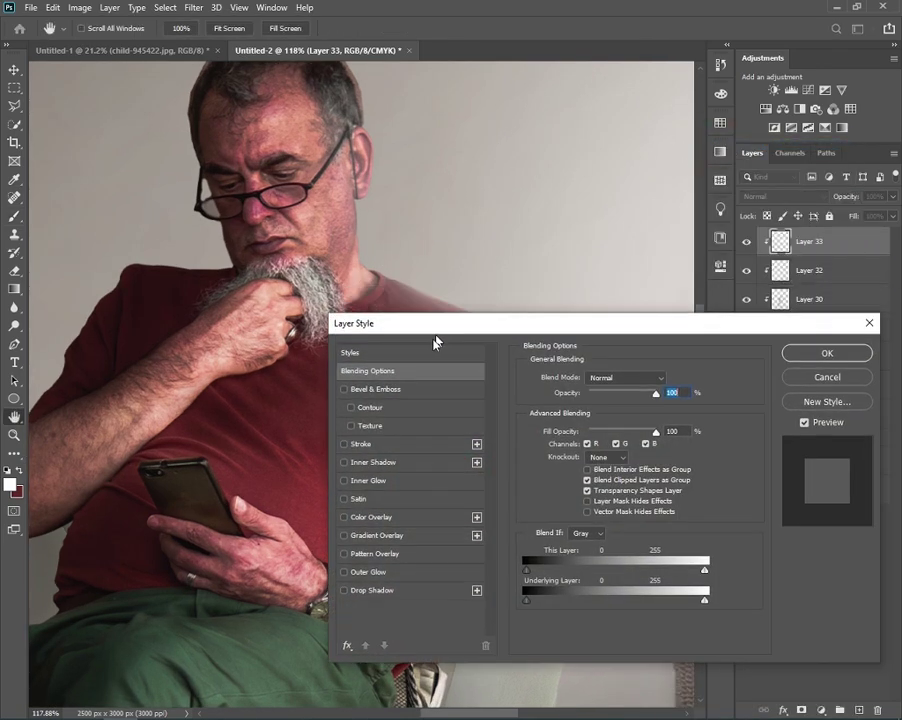
drag(430, 675, 440, 675)
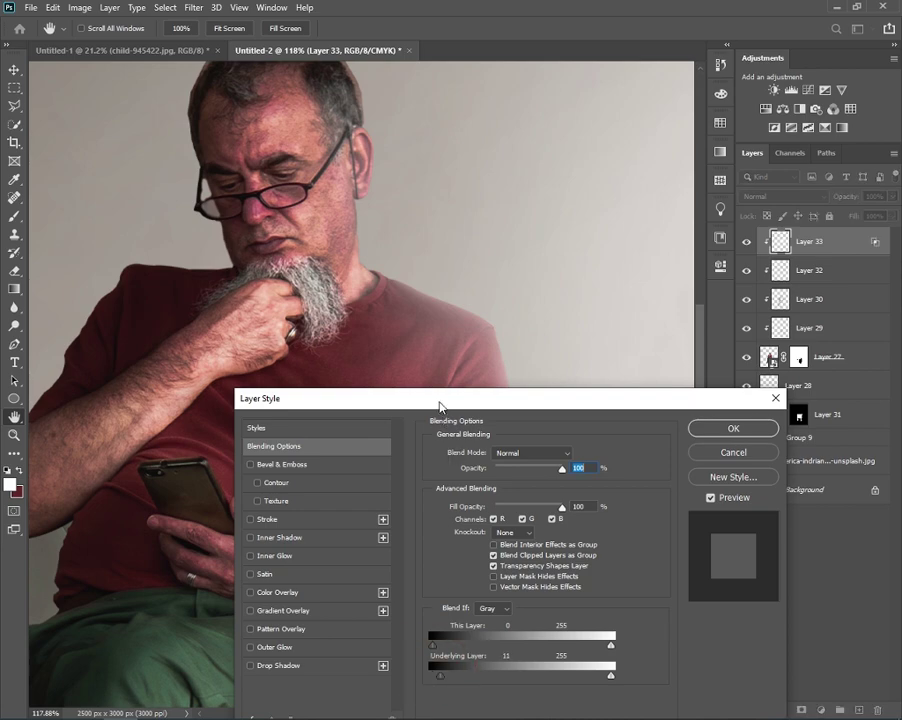
drag(440, 406, 736, 24)
mouse_move(733, 293)
mouse_down()
mouse_move(790, 295)
mouse_move(751, 294)
mouse_up()
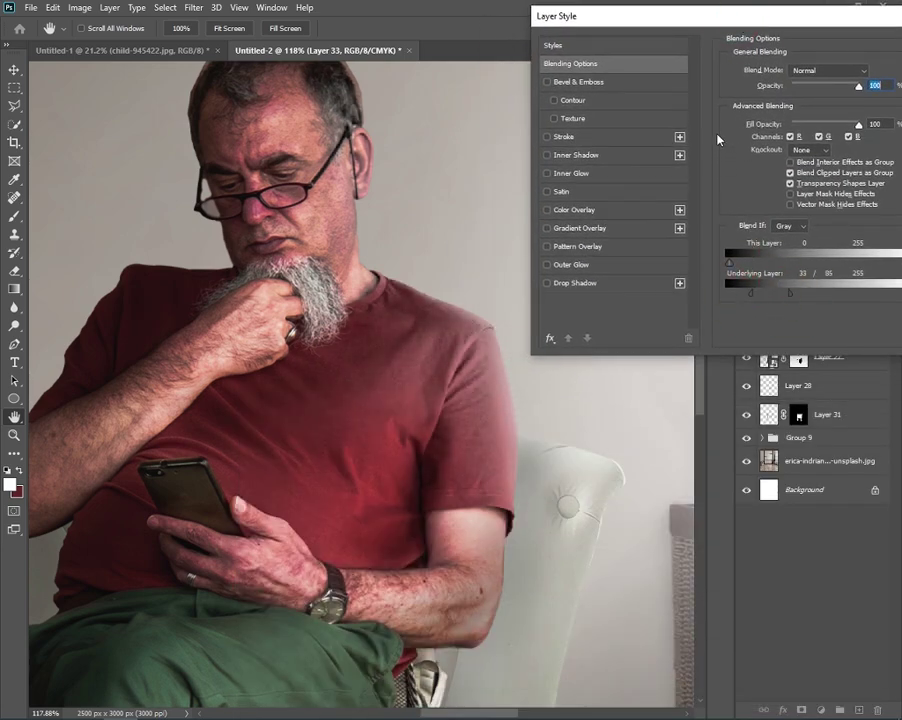
key(Return)
- Dab soft light beside the shoulder with a size-82 brush at 33% opacity
key(b)
click(530, 478)
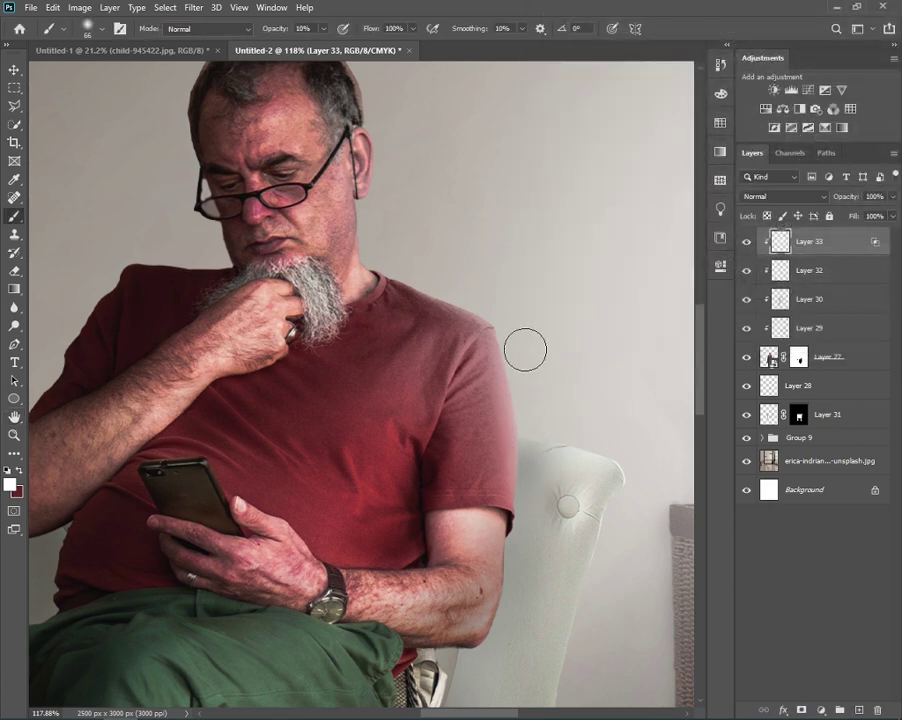
drag(268, 30, 286, 34)
drag(512, 266, 526, 394)
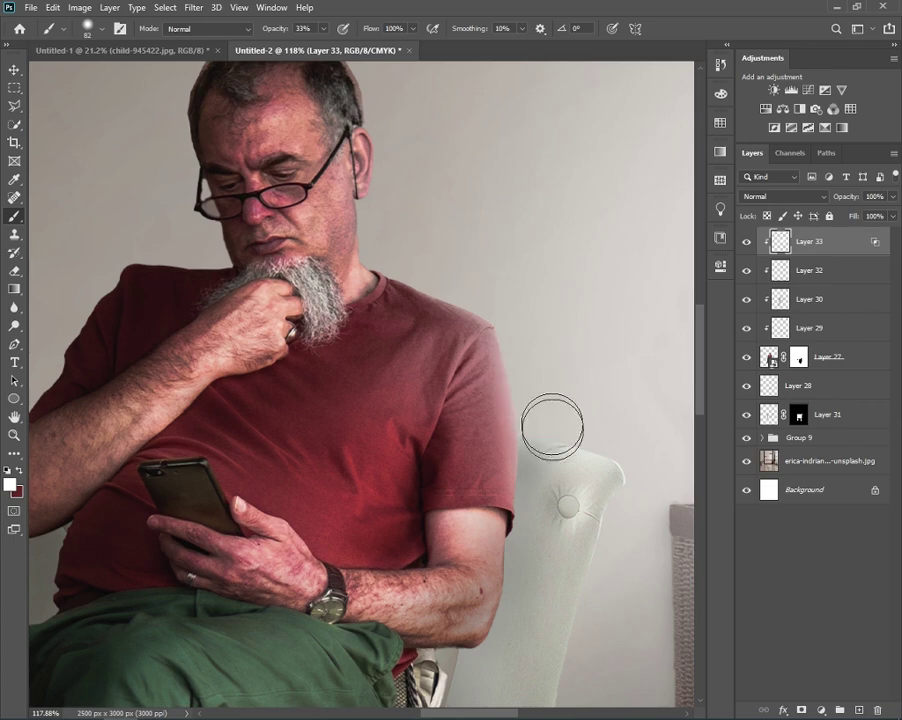
click(552, 388)
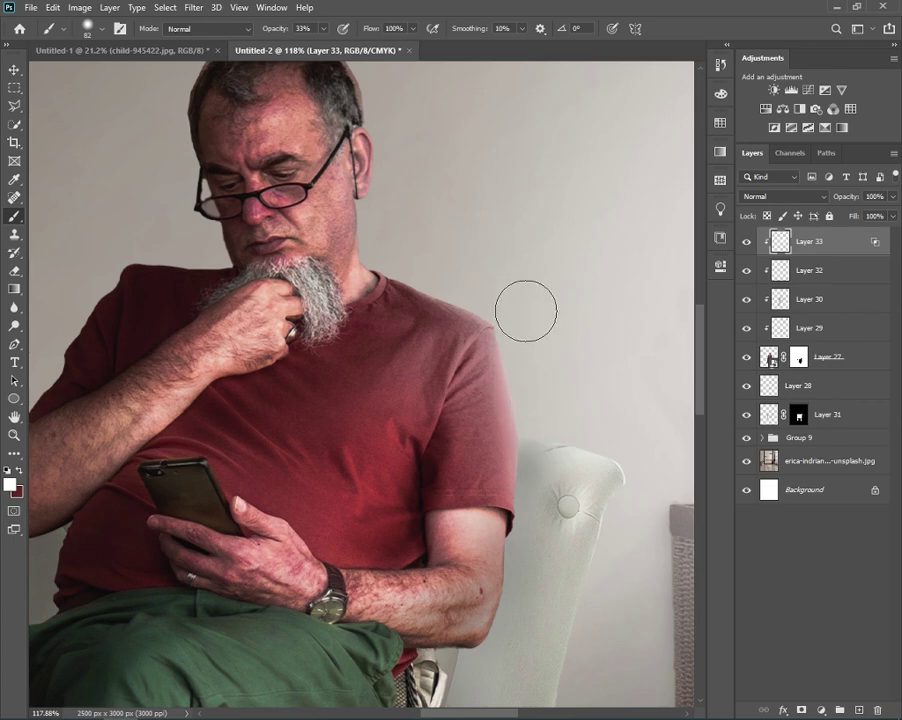
click(434, 252)
click(464, 276)
click(380, 250)
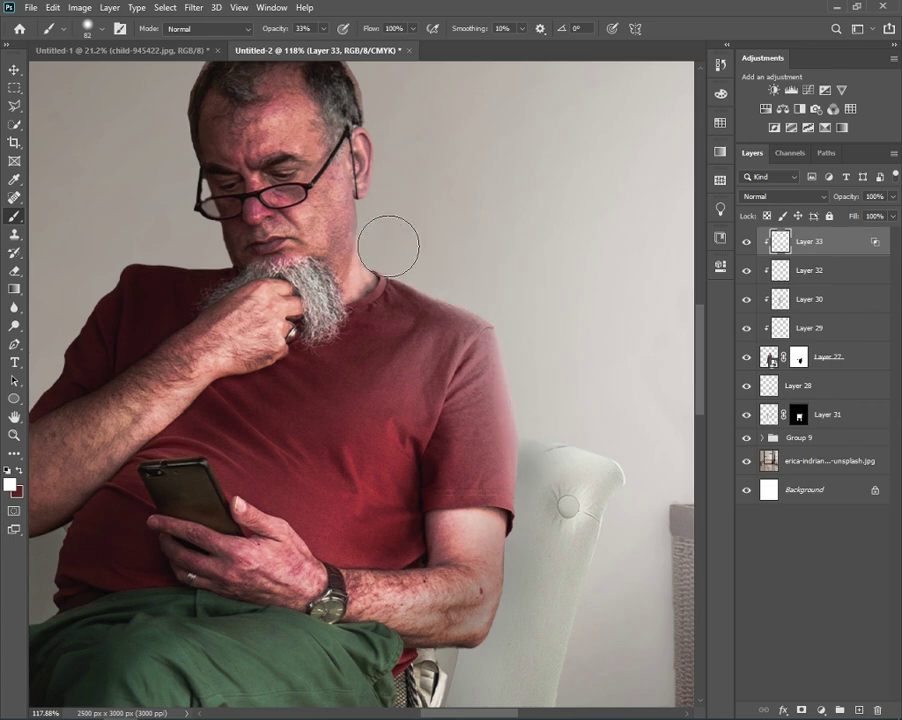
scroll(428, 201, down, 3)
scroll(487, 282, down, 3)
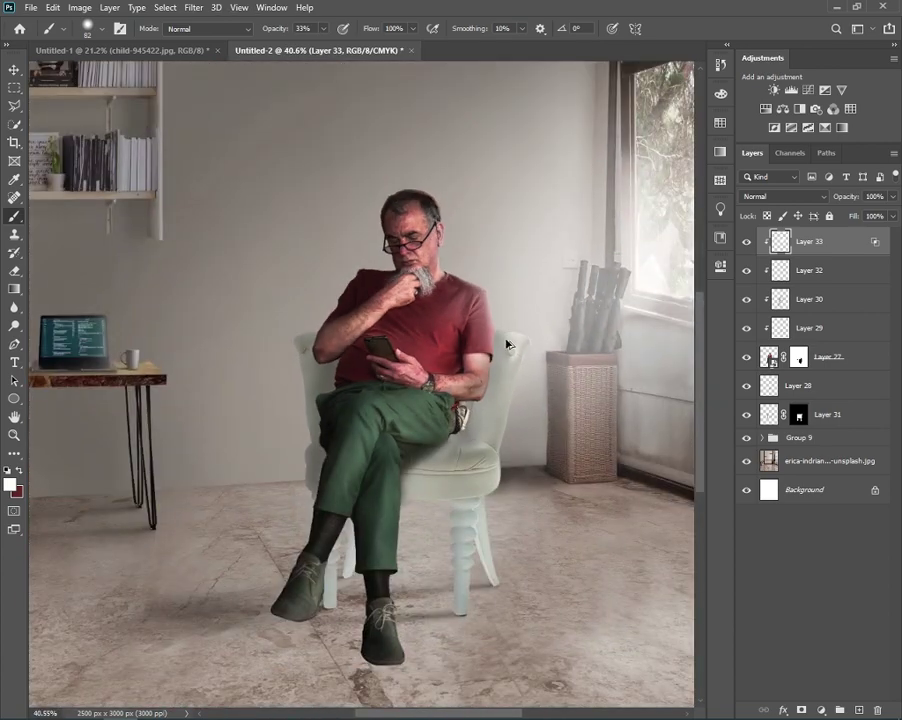
scroll(507, 346, down, 3)
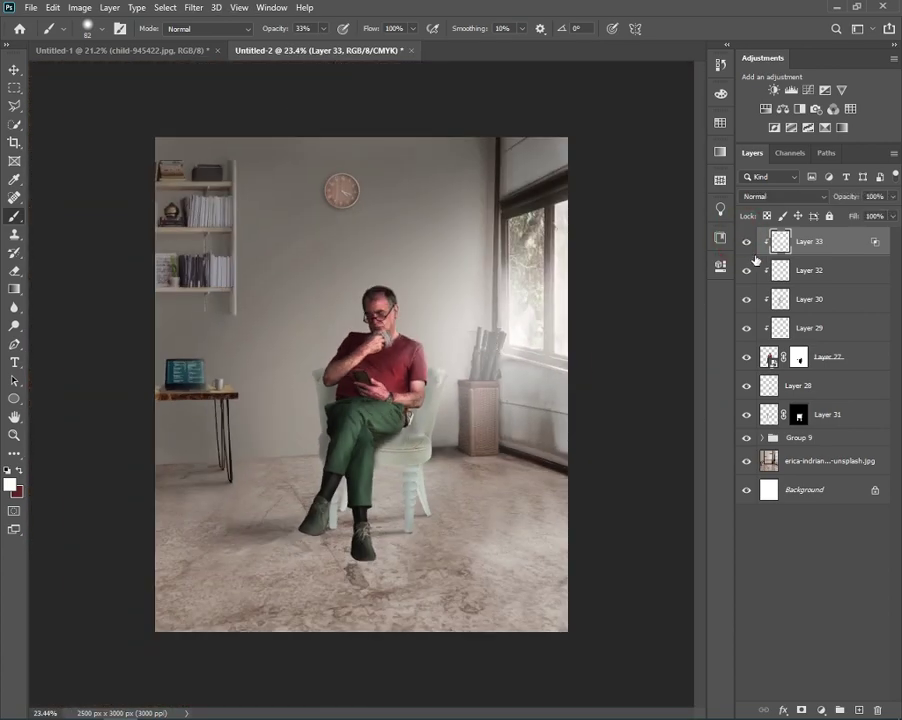
scroll(372, 298, up, 5)
scroll(370, 290, up, 5)
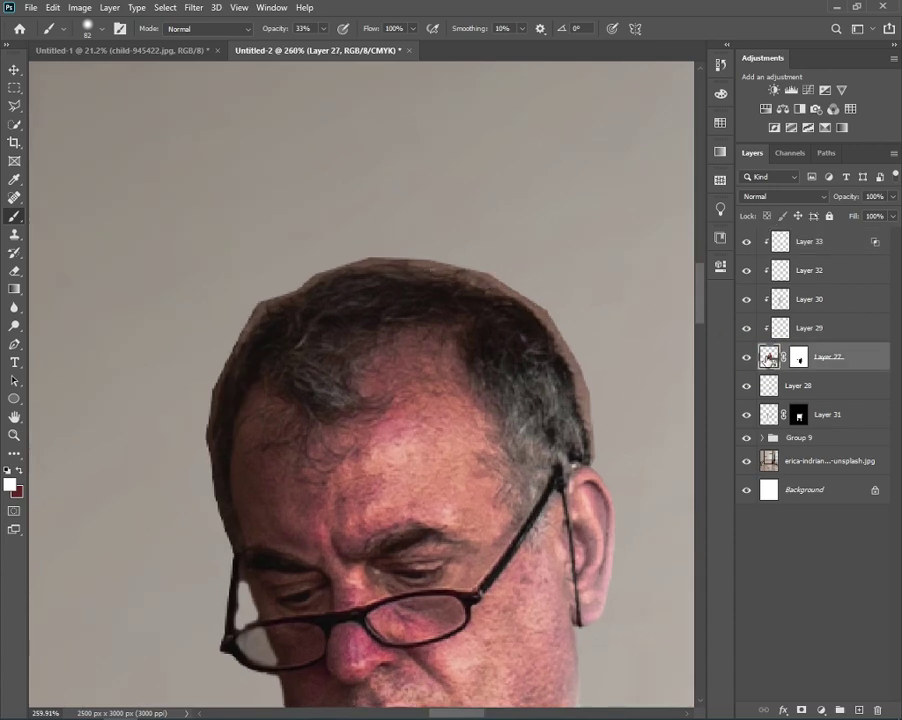
- Duplicate Layer 27 to create Layer 27 copy
key(ctrl+j)
right_click(767, 358)
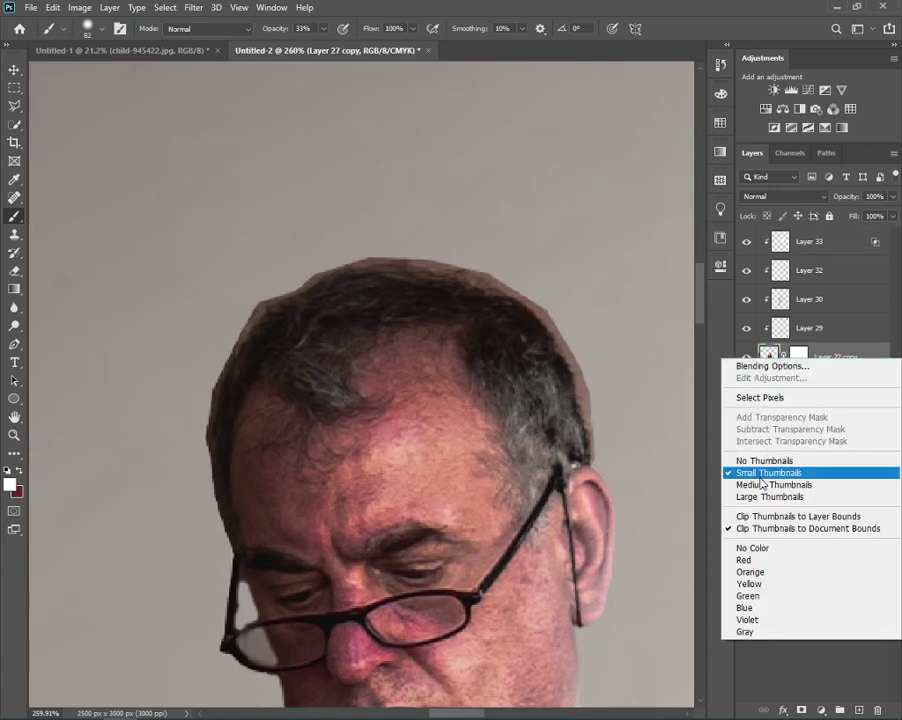
right_click(840, 365)
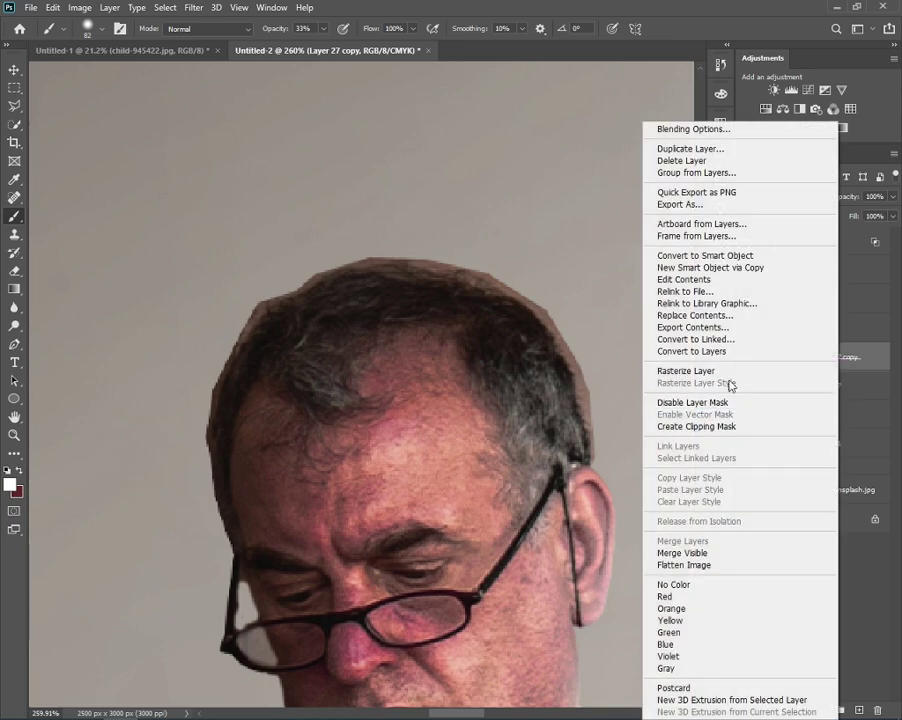
key(Escape)
- Remove the brownish hair fringe with a smaller Background Eraser
key(e)
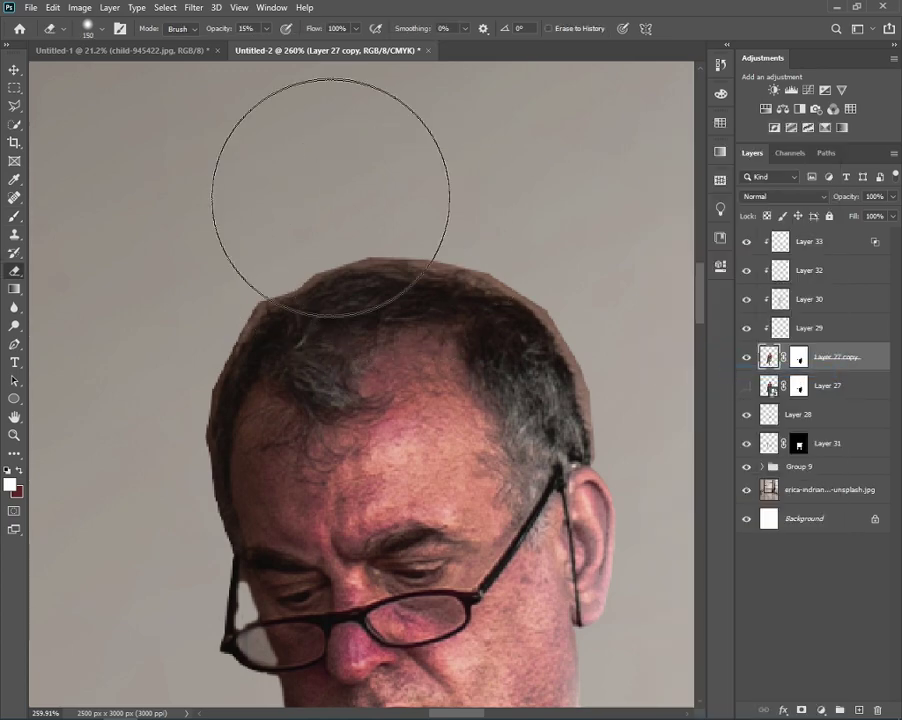
right_click(20, 270)
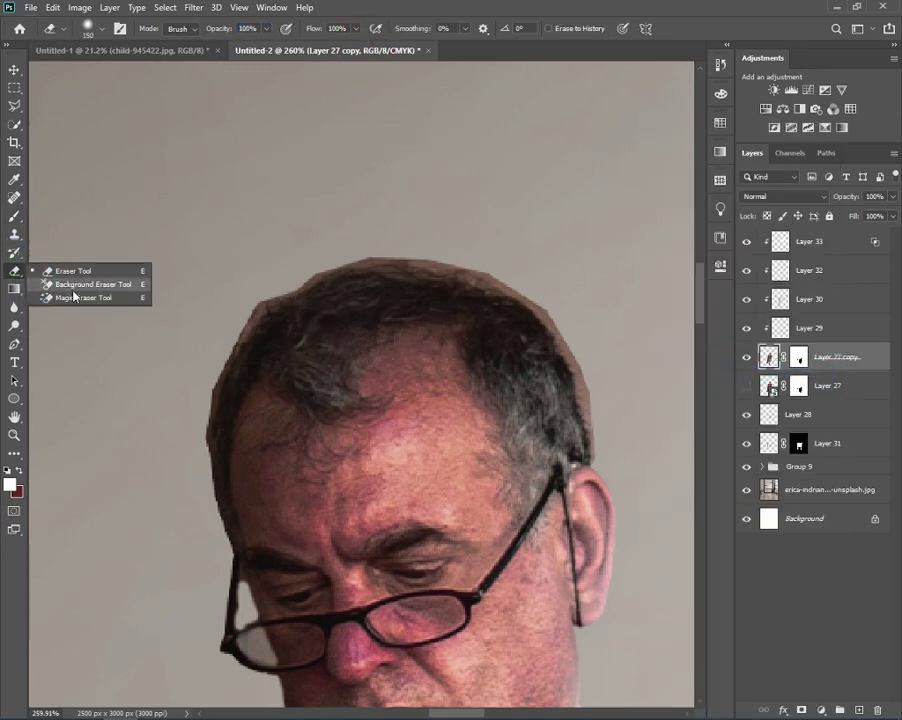
click(80, 283)
drag(436, 280, 525, 299)
key(ctrl+z)
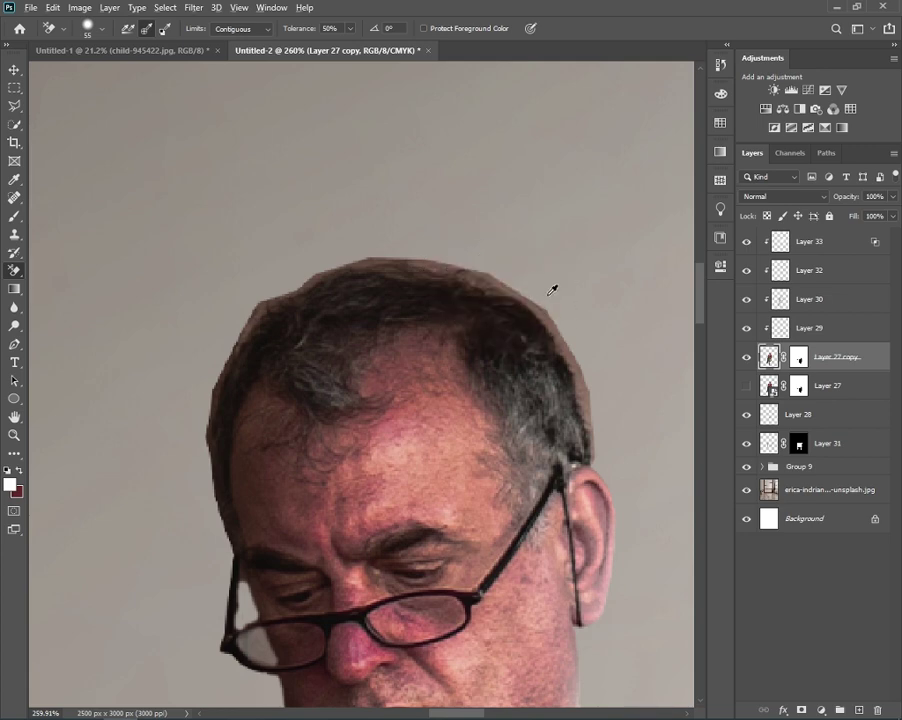
key(bracketleft)
mouse_move(577, 352)
mouse_down()
mouse_move(474, 269)
mouse_move(334, 258)
mouse_move(349, 253)
mouse_move(257, 302)
mouse_move(204, 498)
mouse_up()
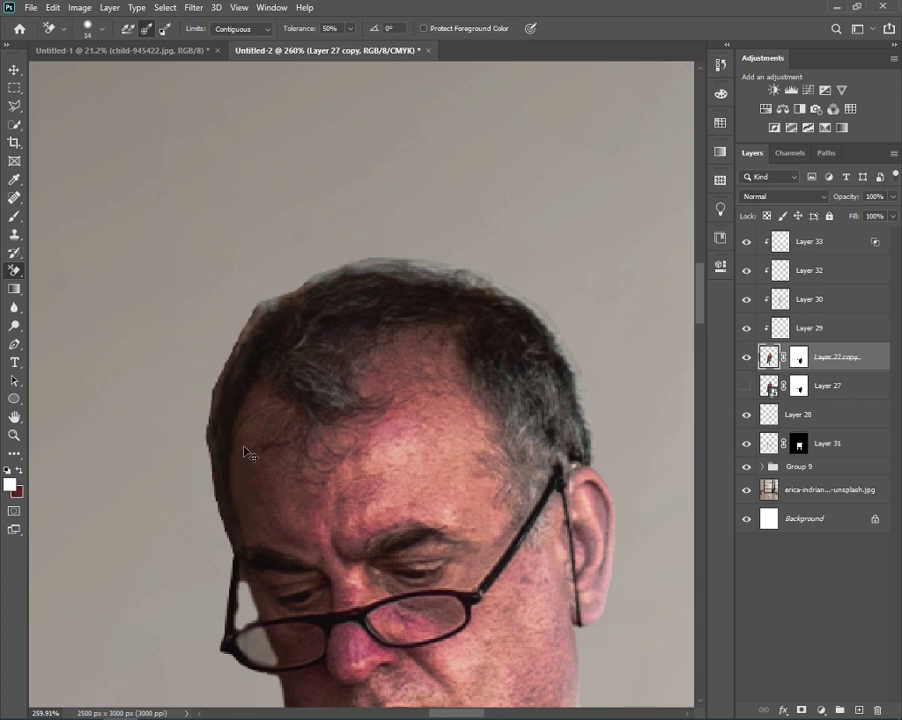
- Prepare a full-opacity black brush on Layer 27 copy's mask
key(b)
key(0)
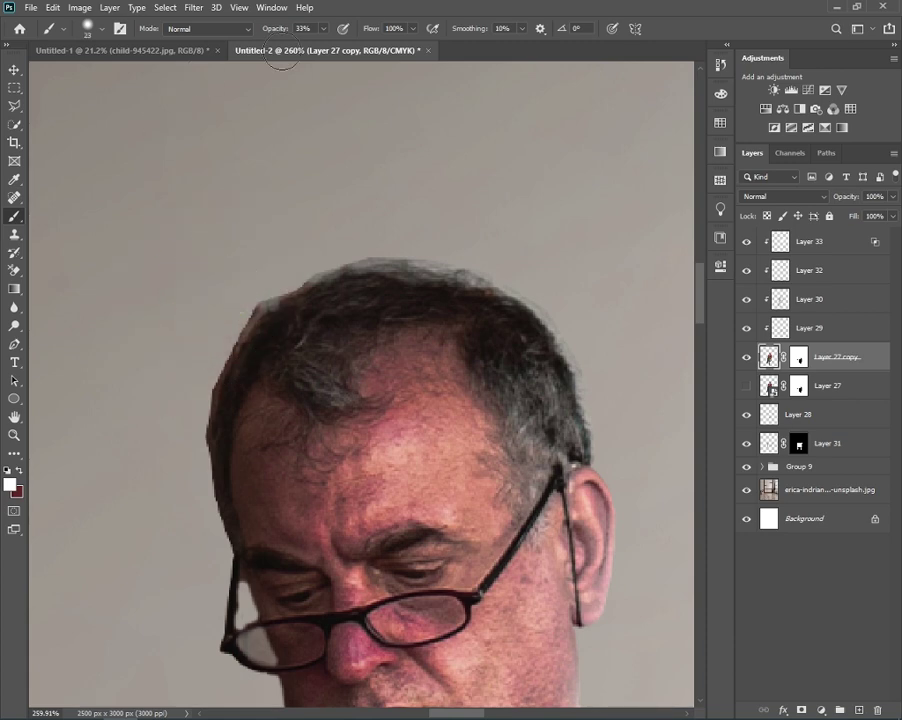
drag(418, 236, 362, 234)
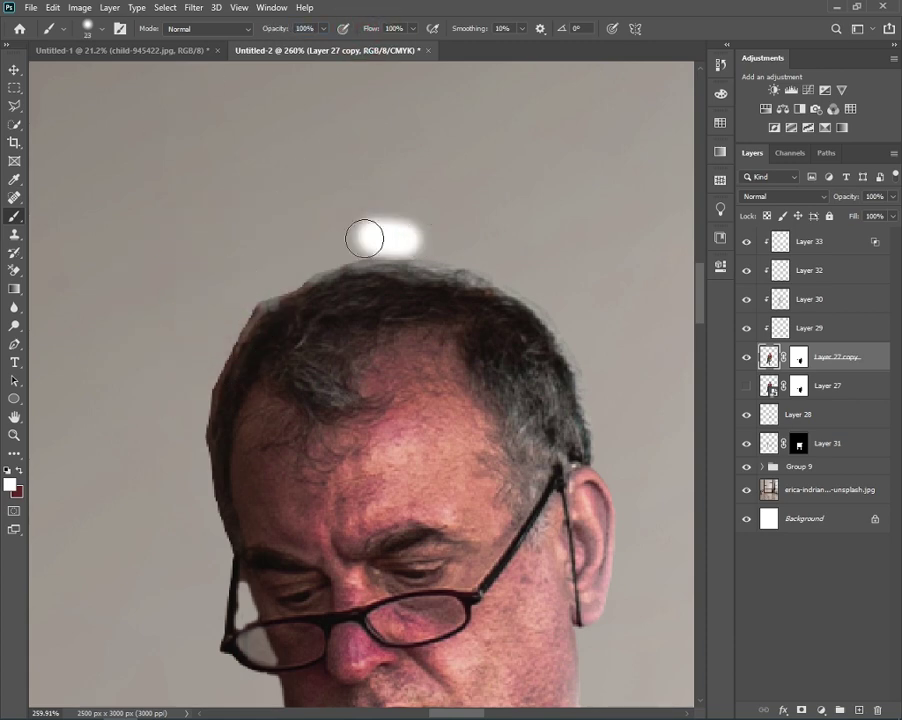
key(ctrl+z)
key(x)
click(808, 366)
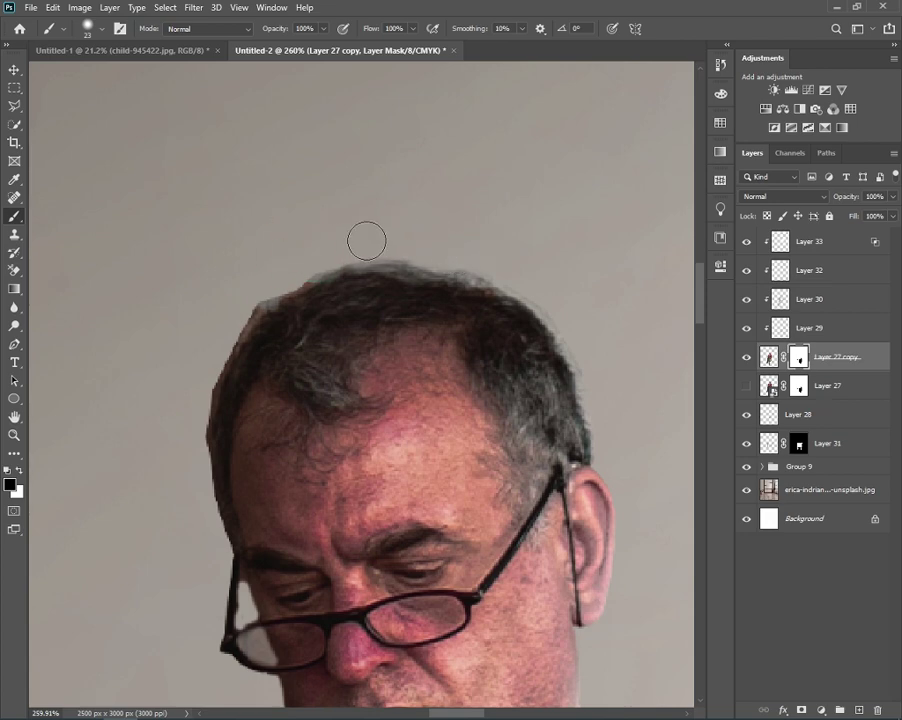
- Mask away the fringe along the left hair and face edge and the top-right hair
mouse_move(230, 290)
mouse_down()
mouse_move(192, 454)
mouse_move(201, 533)
mouse_up()
click(201, 518)
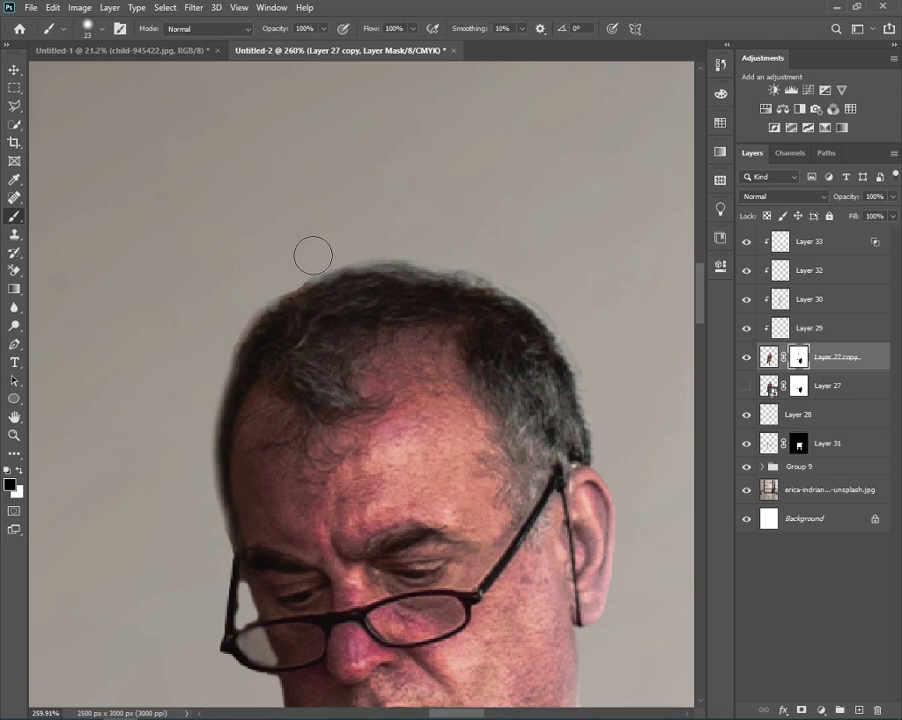
drag(492, 258, 591, 370)
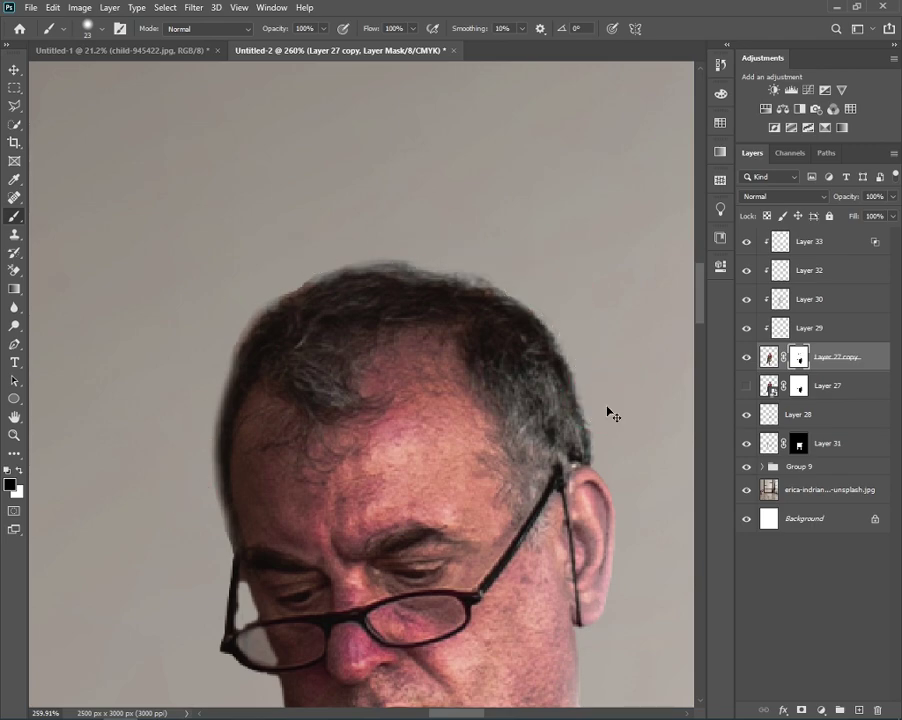
scroll(608, 412, down, 3)
scroll(648, 366, down, 3)
scroll(624, 368, down, 3)
scroll(603, 374, down, 2)
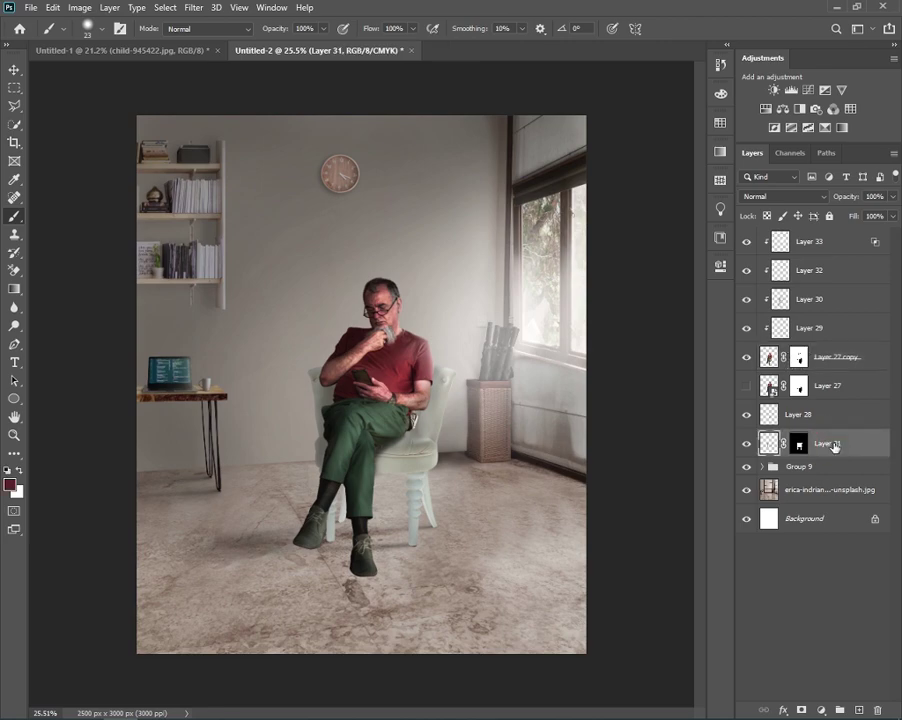
- Duplicate the man's layer without its mask, move it below Layer 27, and blacken it with Lightness -100
click(768, 358)
key(ctrl+j)
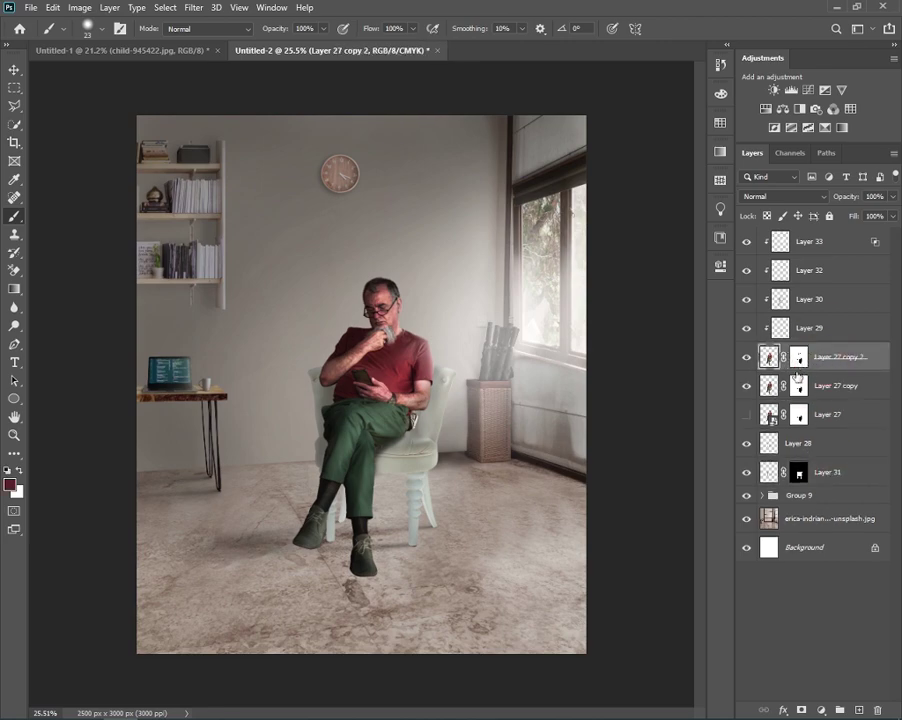
right_click(798, 386)
click(790, 414)
mouse_move(800, 386)
mouse_down()
mouse_move(830, 470)
mouse_move(800, 458)
mouse_move(830, 415)
mouse_up()
key(ctrl+u)
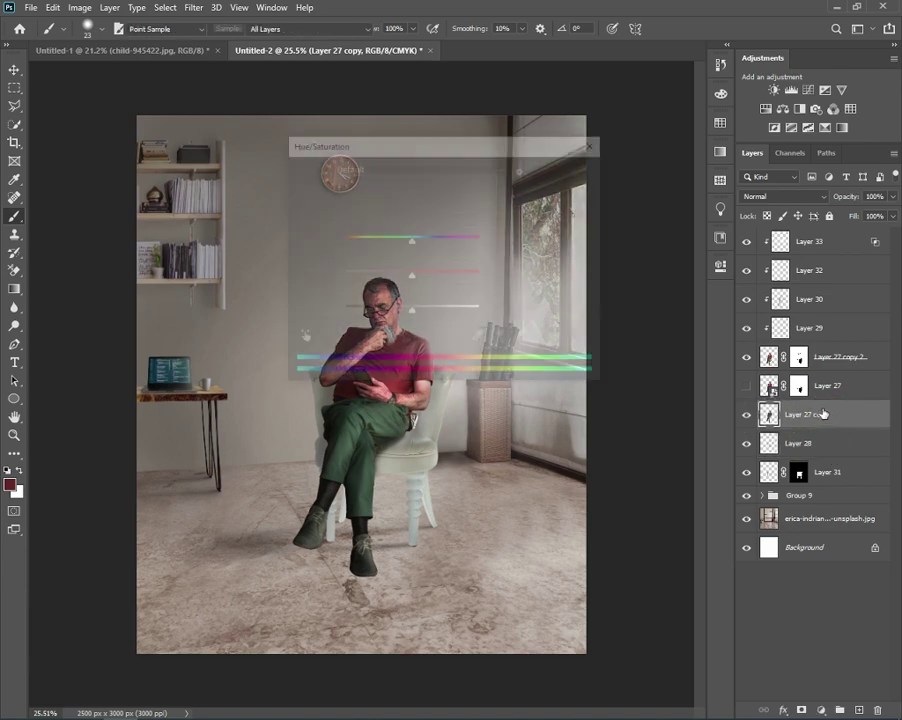
drag(410, 309, 343, 315)
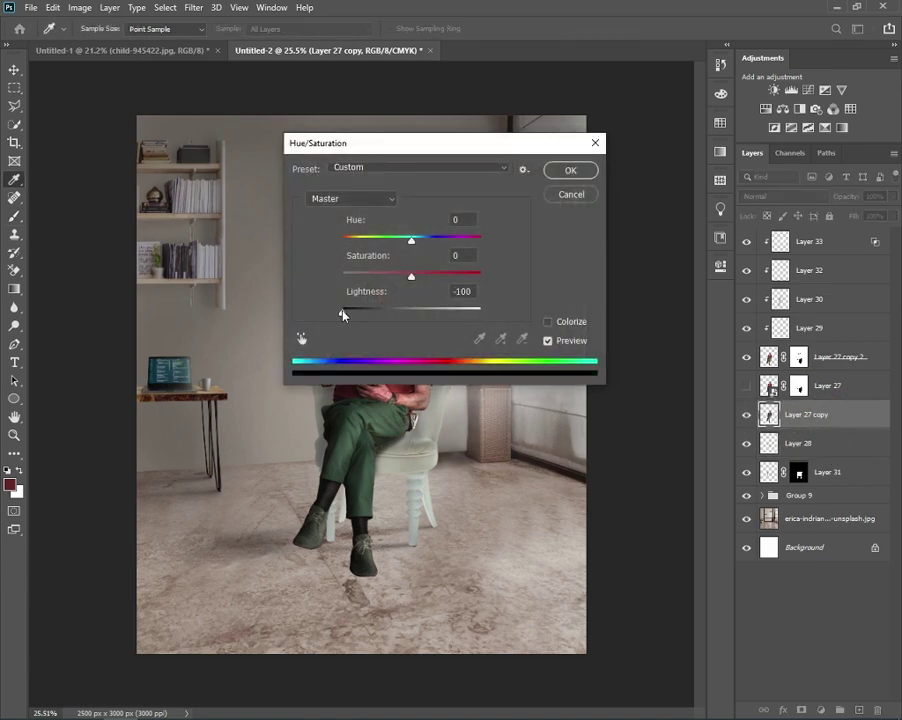
click(570, 170)
- Distort the black figure into a cast shadow lying across the floor to the man's left
key(ctrl+t)
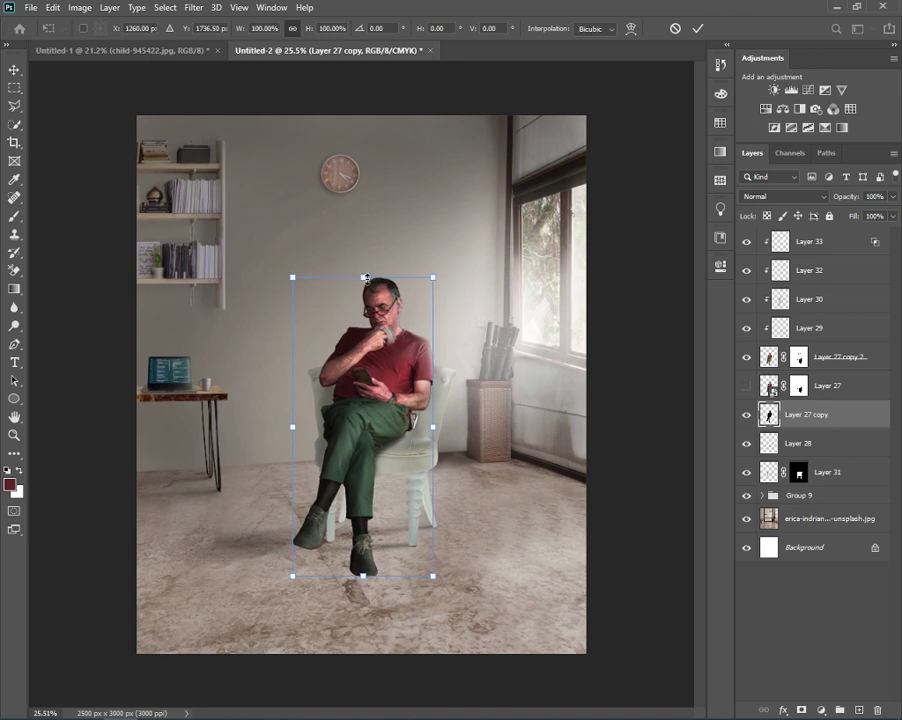
mouse_move(362, 277)
mouse_down()
mouse_move(130, 600)
mouse_move(160, 438)
mouse_move(127, 483)
mouse_move(66, 509)
mouse_move(89, 588)
mouse_move(85, 563)
mouse_up()
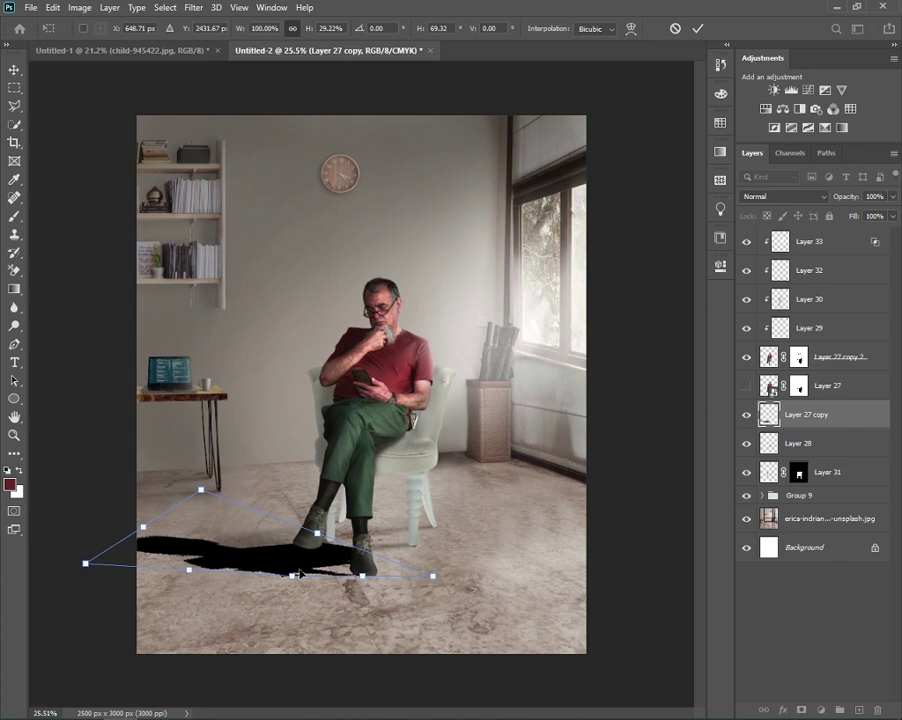
drag(300, 574, 326, 632)
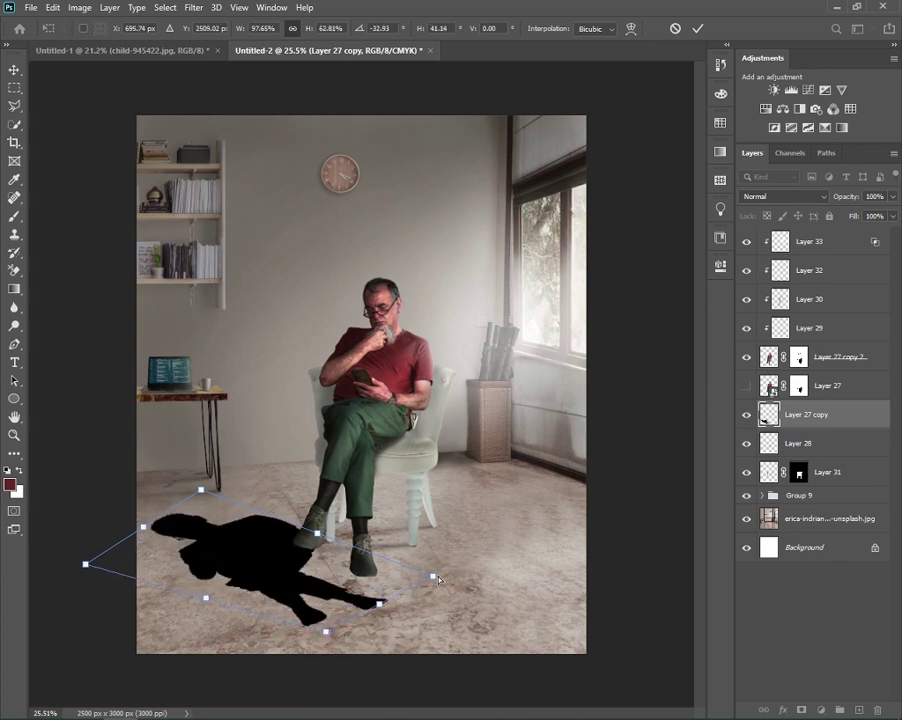
drag(438, 578, 383, 580)
drag(201, 491, 168, 538)
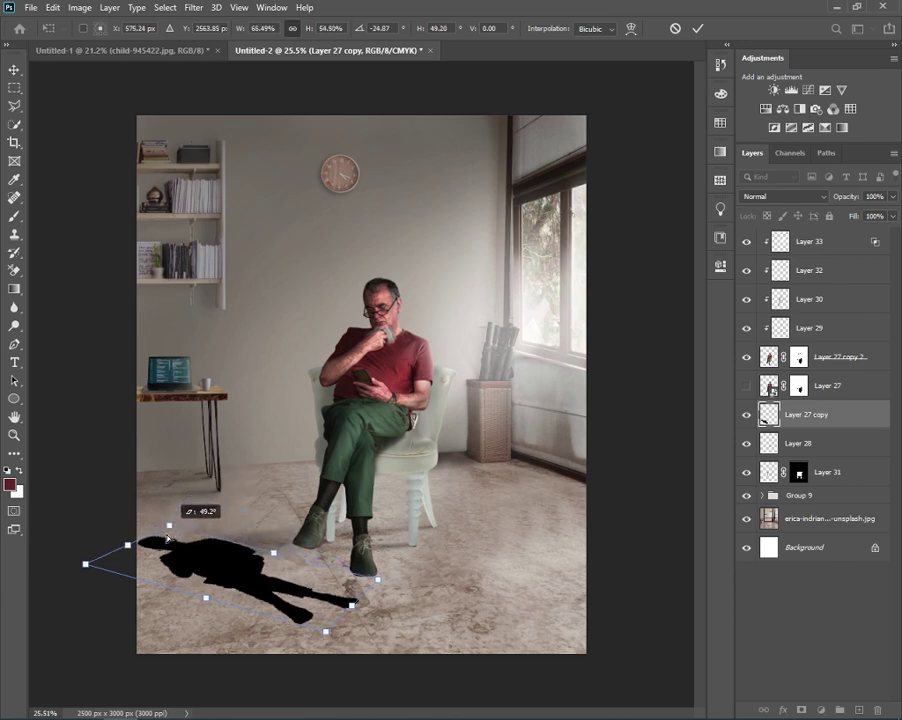
drag(85, 564, 94, 560)
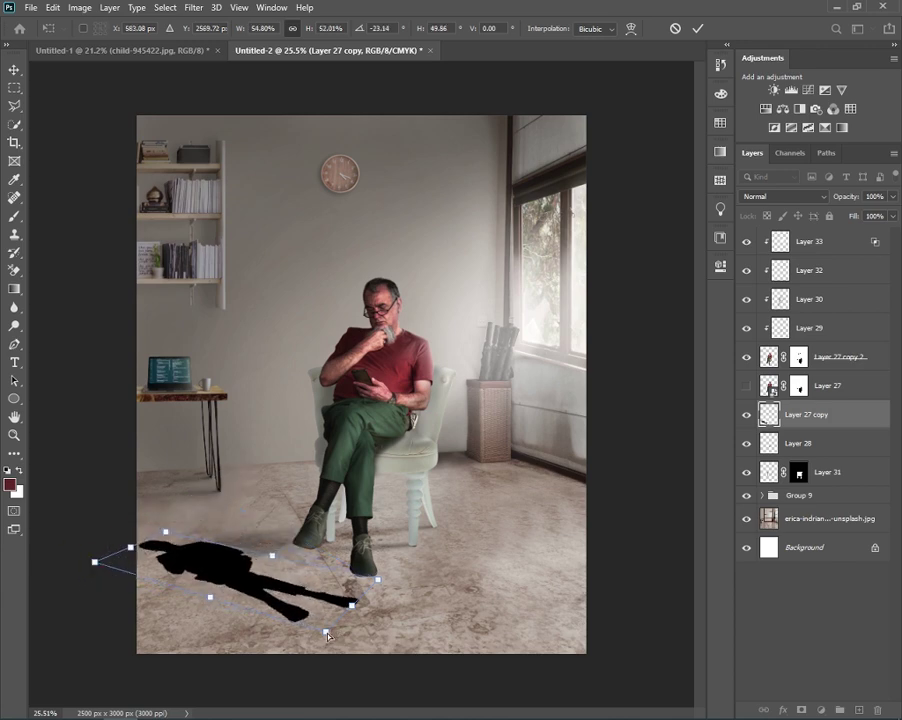
mouse_move(328, 636)
mouse_down()
mouse_move(337, 636)
mouse_move(348, 596)
mouse_up()
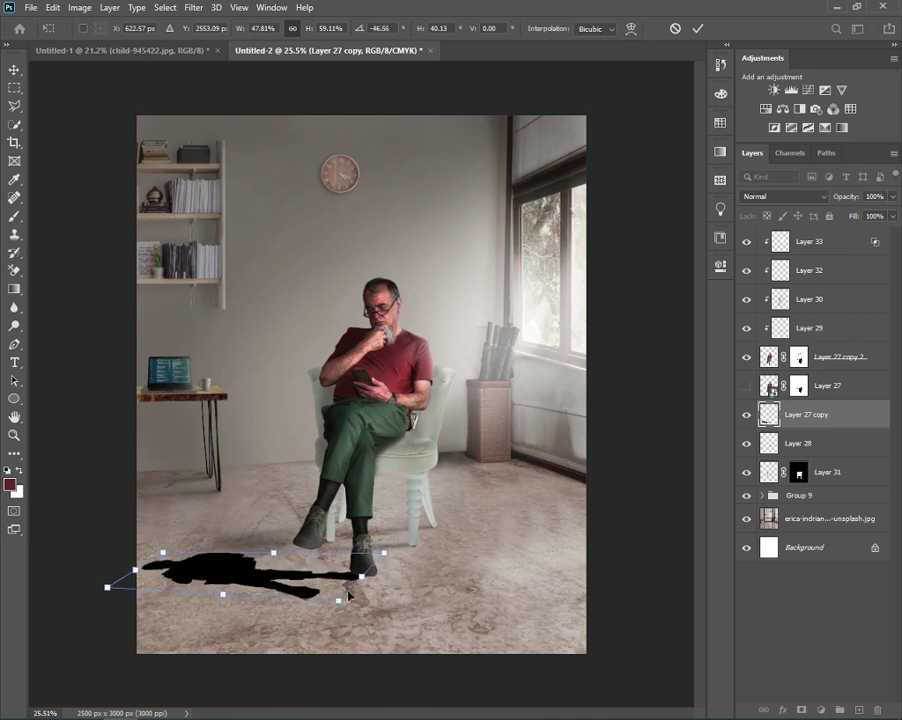
key(Return)
- Hide the shadow layer and add a new empty Layer 34 above it
key(b)
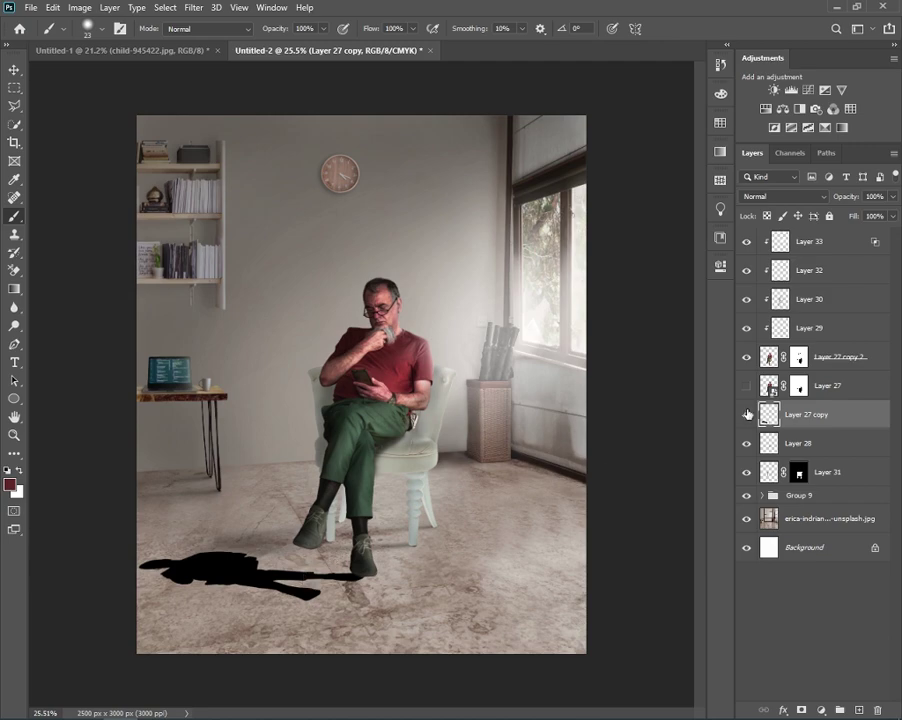
click(748, 414)
click(858, 710)
scroll(362, 574, up, 2)
- Sample the floor's brown and darken it to 27% brightness as the foreground colour
scroll(381, 580, up, 2)
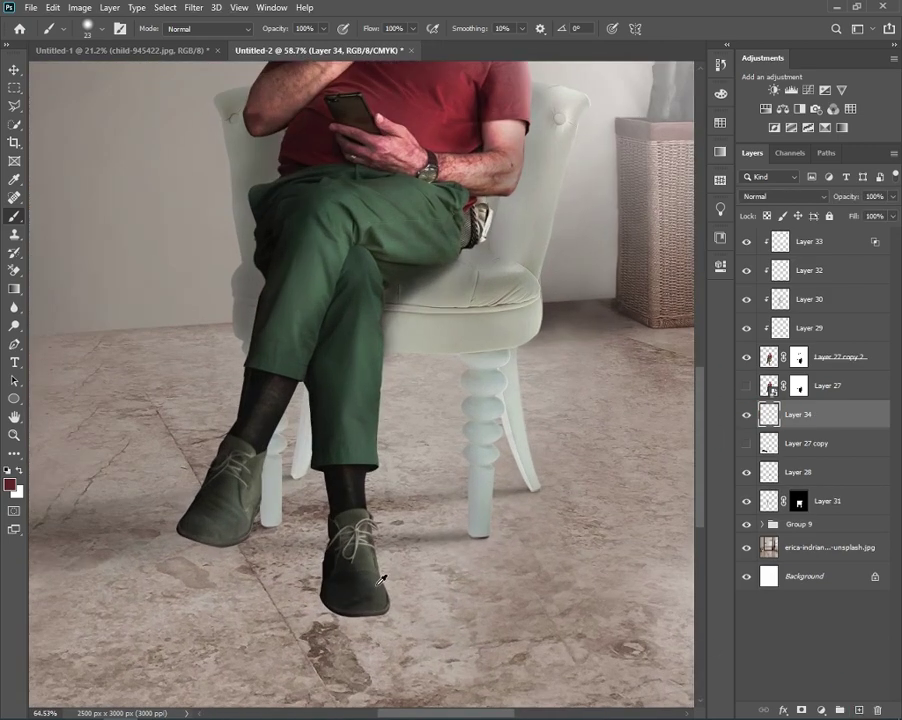
scroll(381, 580, up, 1)
scroll(326, 600, up, 1)
scroll(300, 610, up, 1)
alt+click(293, 614)
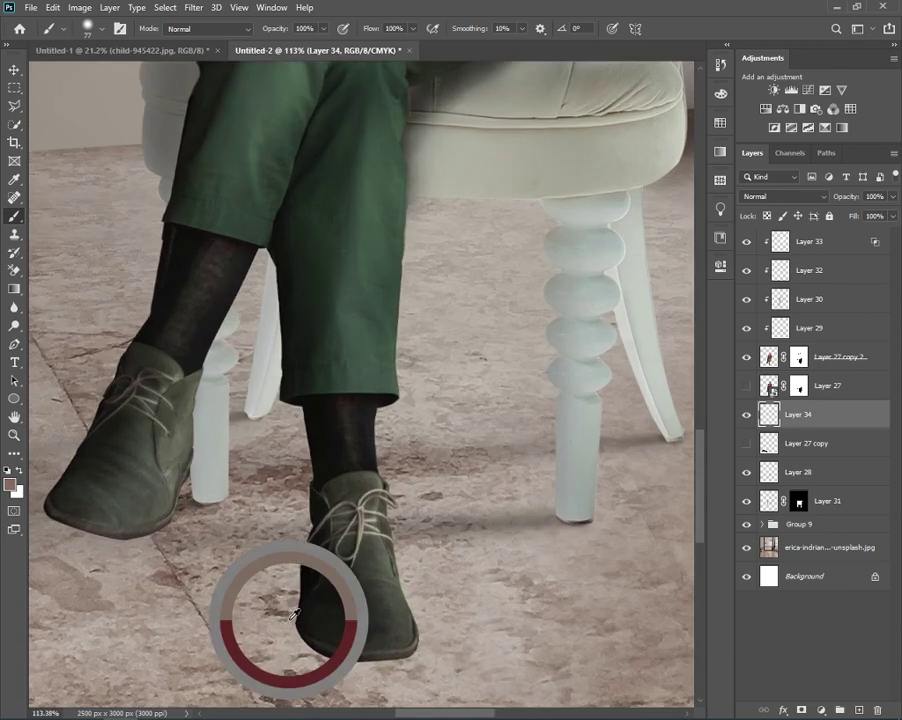
click(10, 485)
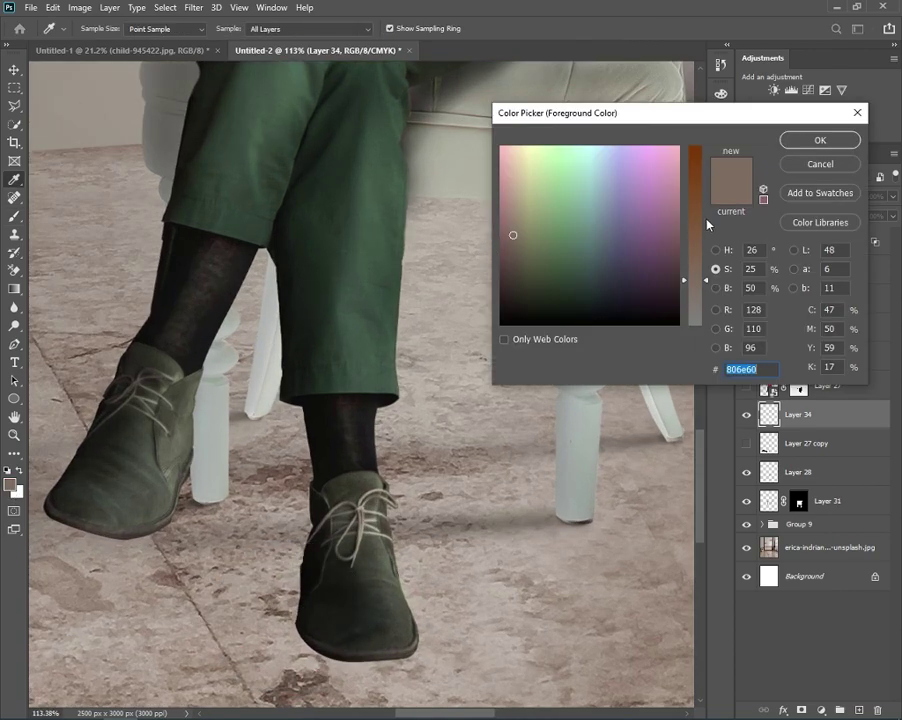
click(716, 288)
click(697, 279)
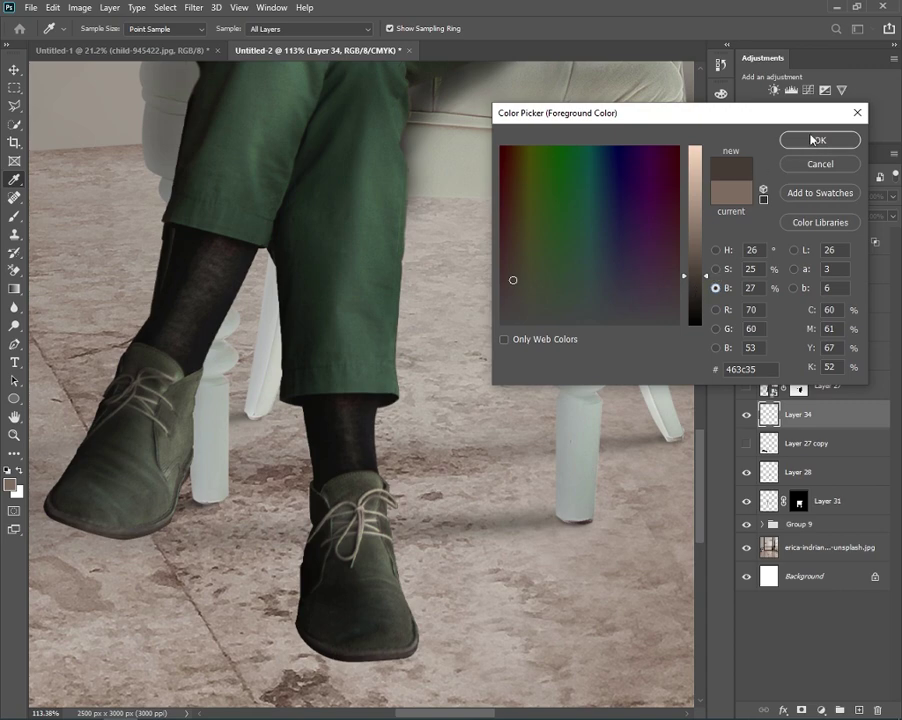
key(Return)
- Flatten the brush tip into an ellipse for painting under the shoes
drag(340, 563, 360, 463)
right_click(338, 467)
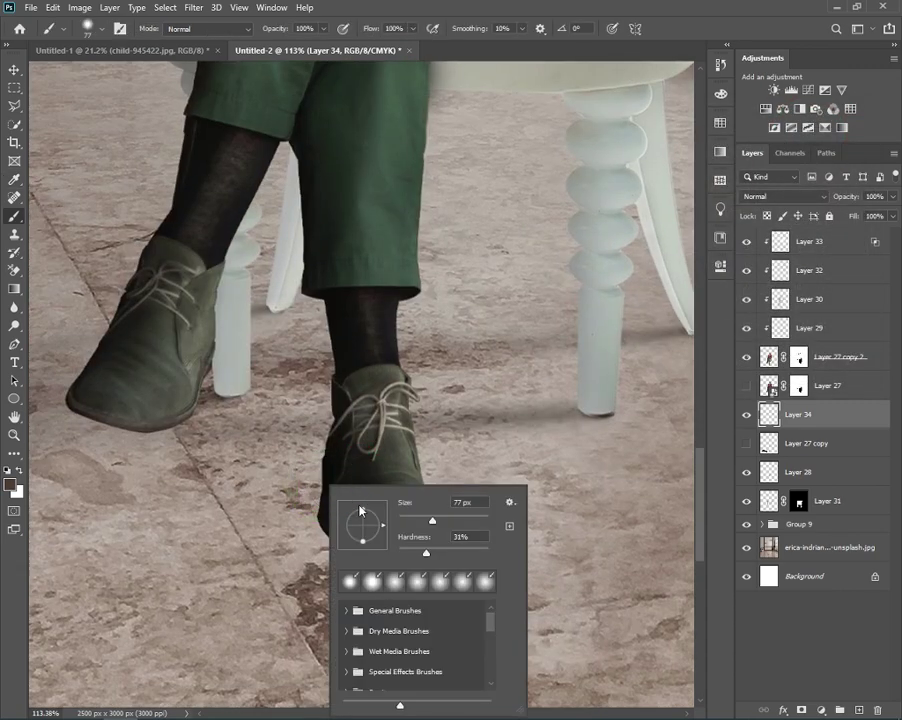
drag(362, 507, 362, 521)
click(330, 538)
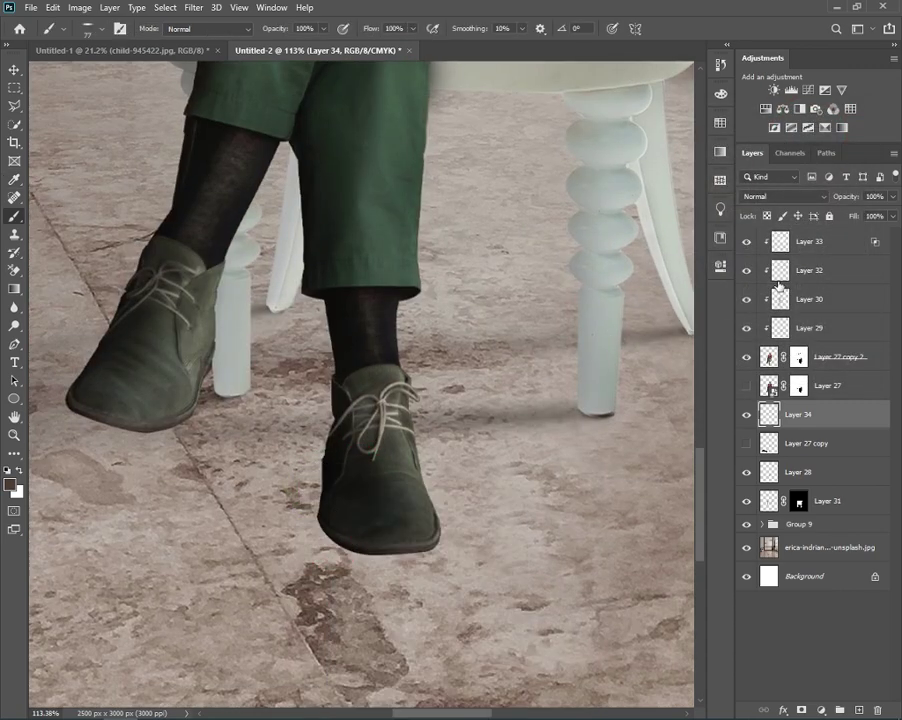
- Set Layer 34's blend mode to Multiply
click(800, 196)
click(758, 252)
right_click(274, 448)
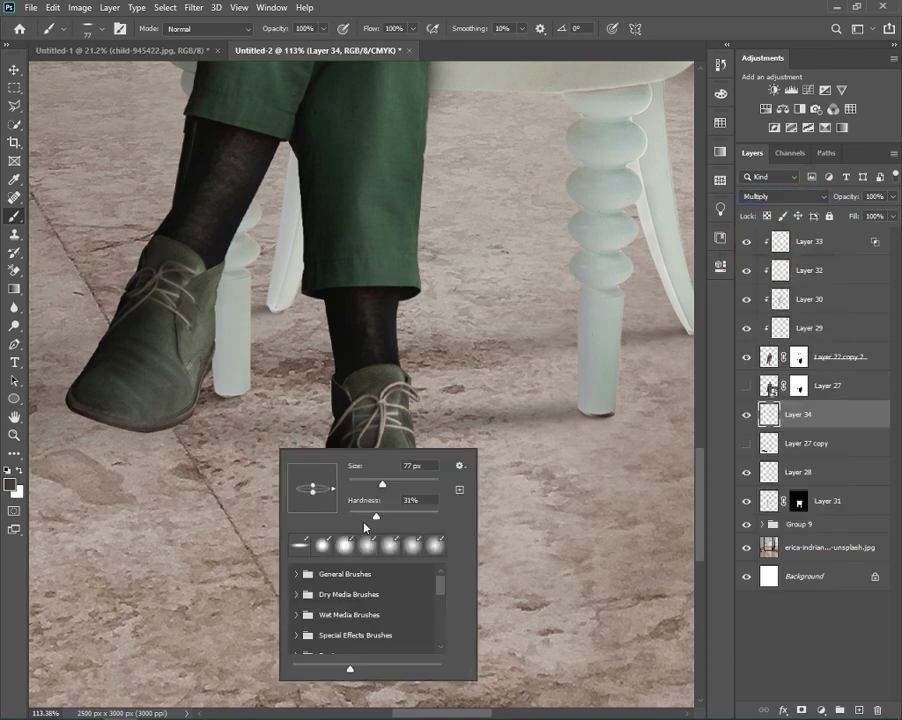
key(Return)
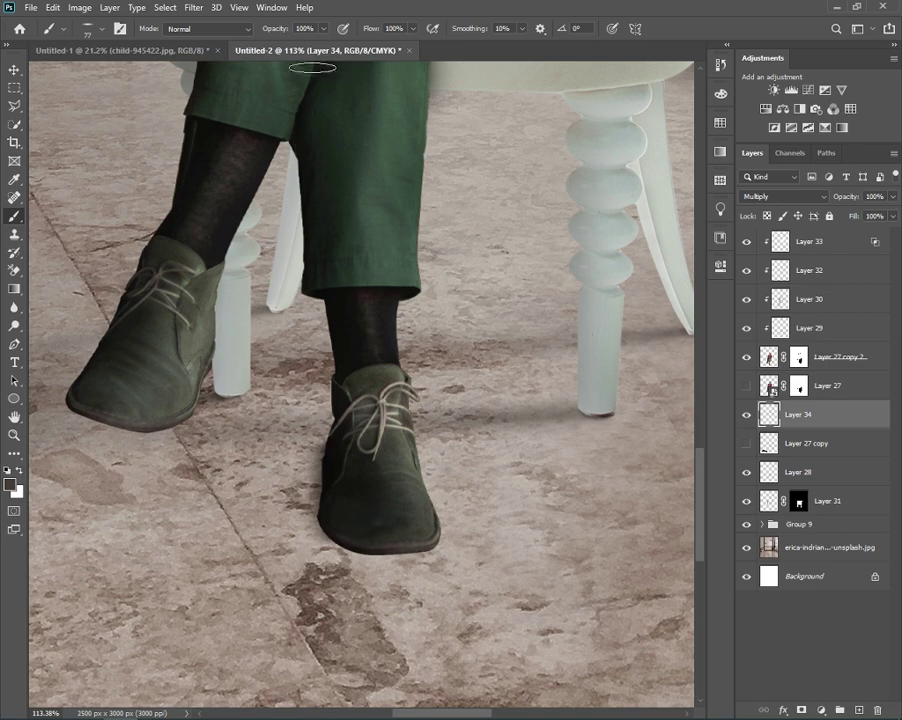
- At 14% brush opacity, paint faint dark shading along the shoe's lower edge and sole
drag(271, 30, 228, 33)
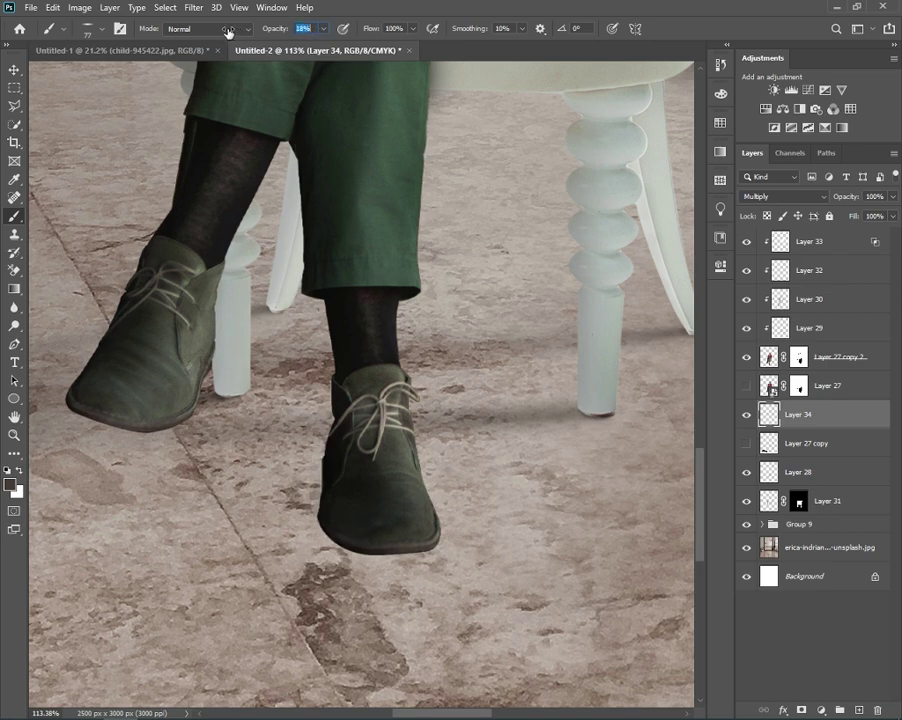
text(14)
key(Return)
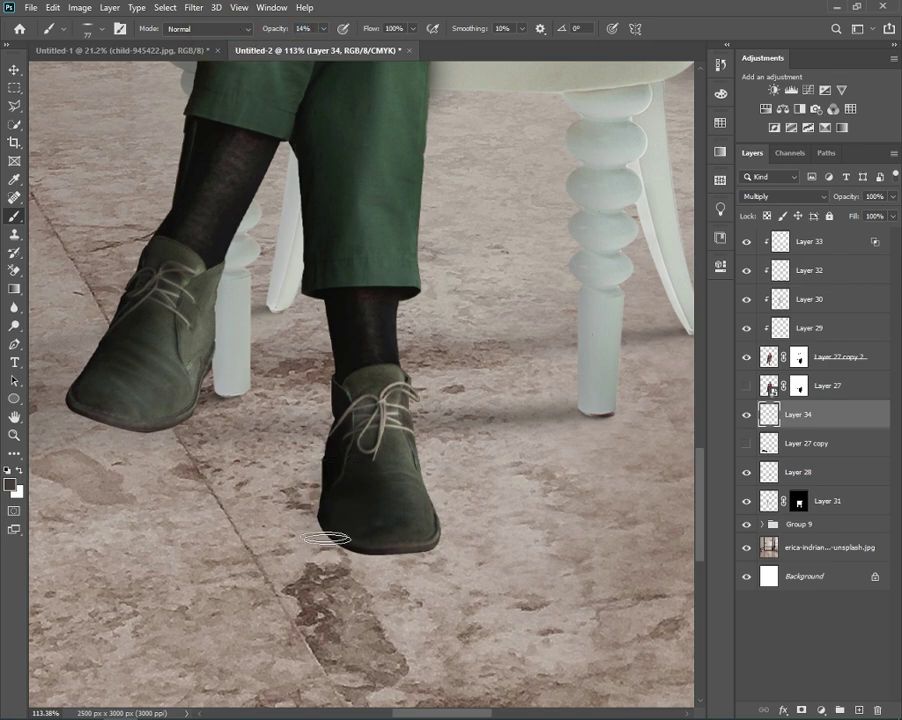
mouse_move(327, 539)
mouse_down()
mouse_move(306, 543)
mouse_move(328, 463)
mouse_up()
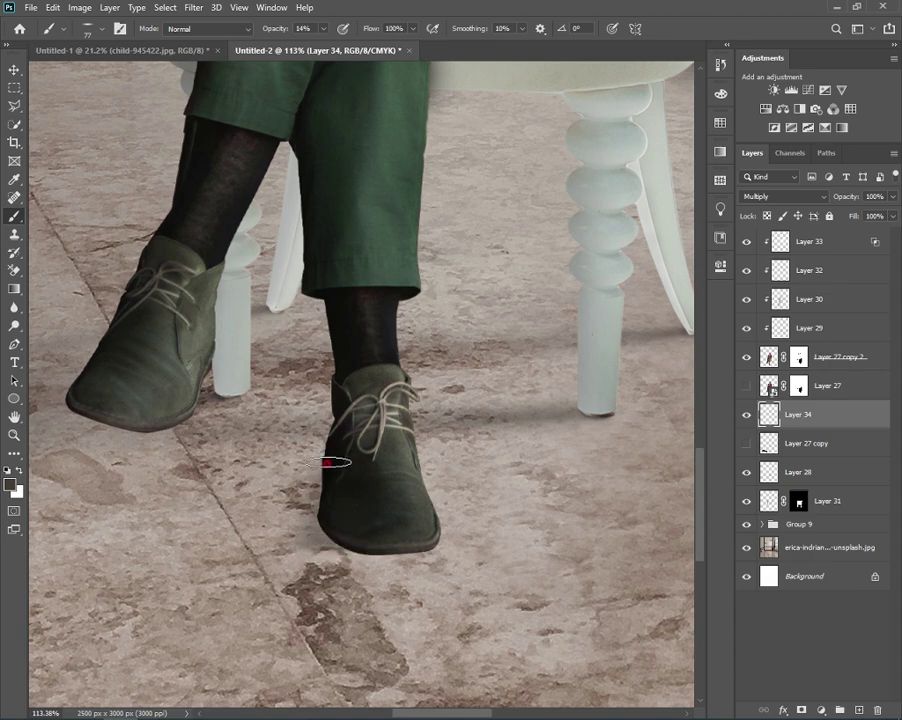
click(342, 540)
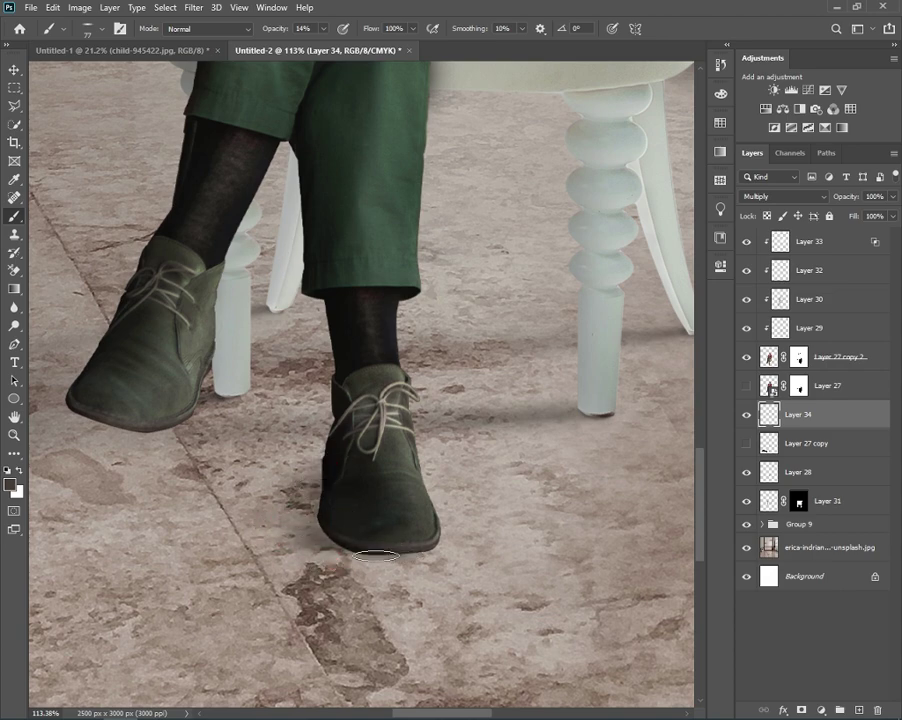
mouse_move(376, 556)
mouse_down()
mouse_move(330, 533)
mouse_move(337, 527)
mouse_up()
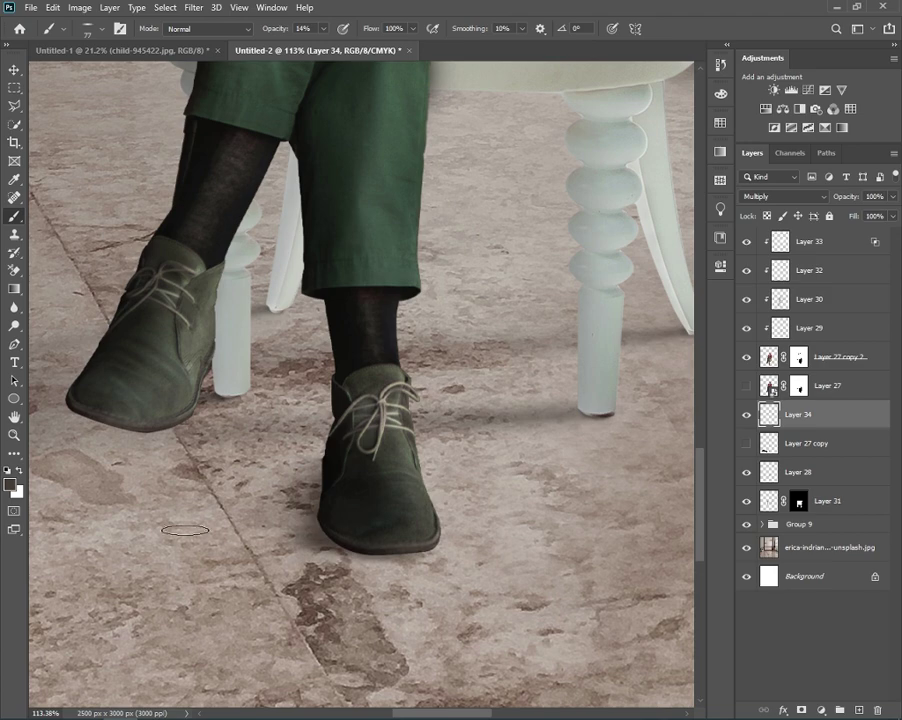
- Fit the whole seated-man composite on screen with Ctrl+0
key(ctrl+0)
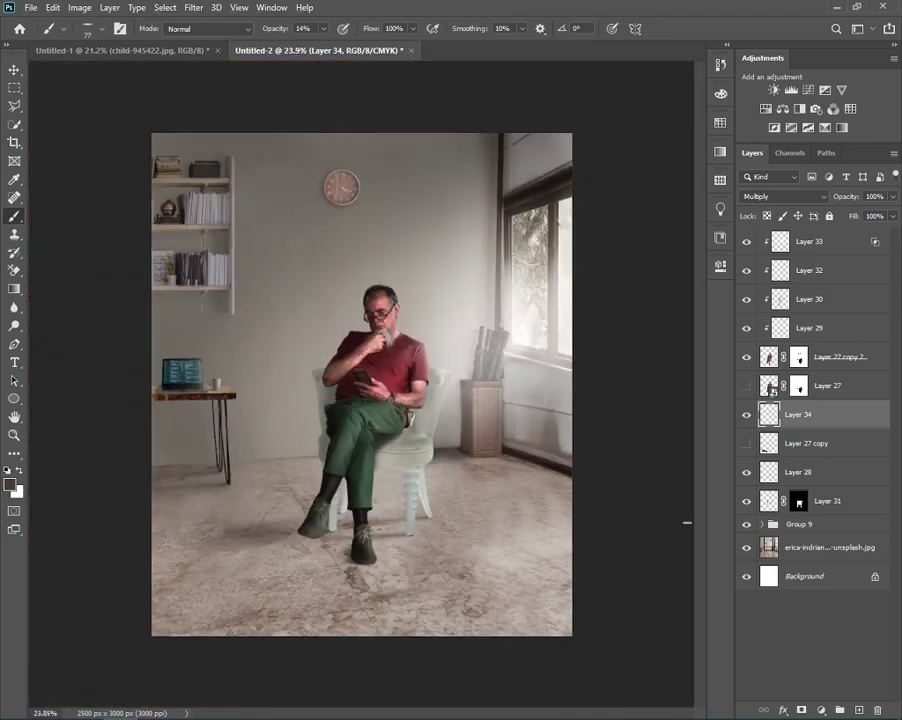
- Show Layer 27 copy and rotate, widen and reposition the black shadow beside the man's feet
click(745, 443)
key(ctrl+t)
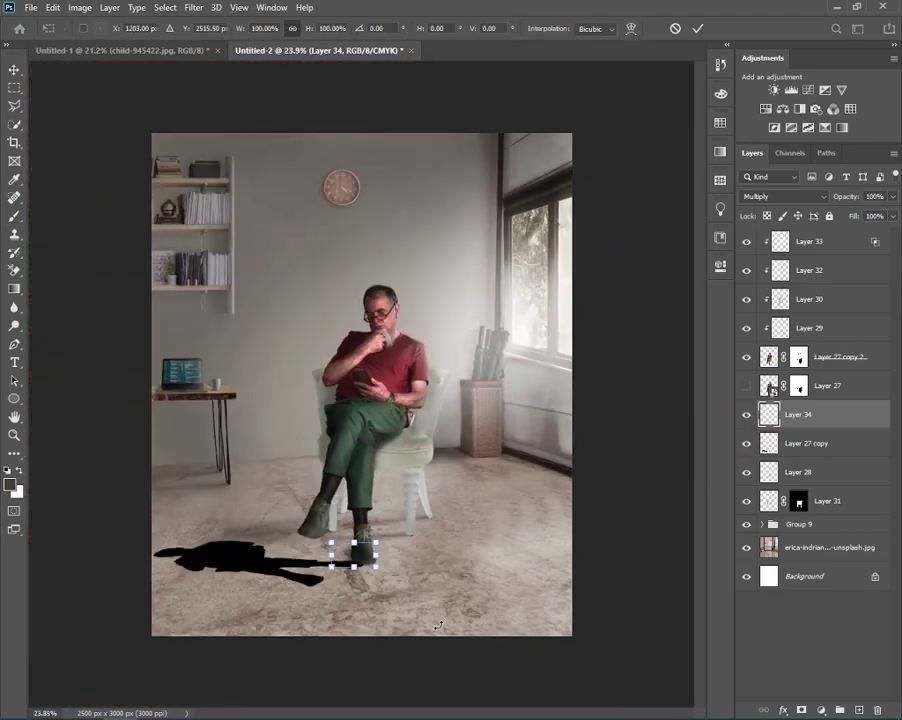
key(Escape)
click(790, 443)
key(ctrl+t)
drag(469, 609, 377, 610)
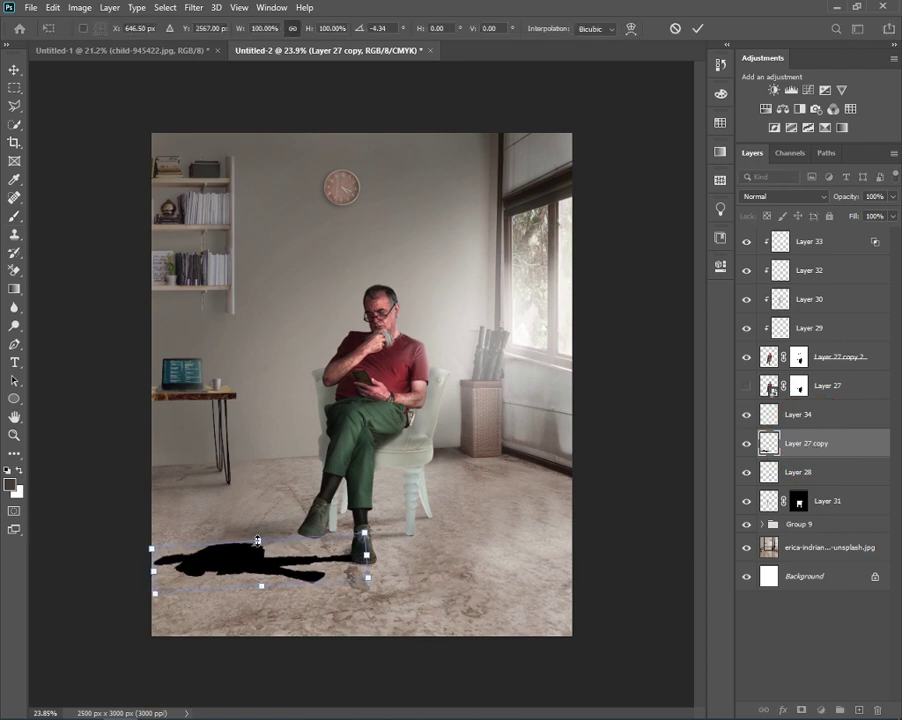
mouse_move(258, 540)
mouse_down()
mouse_move(266, 524)
mouse_move(287, 557)
mouse_up()
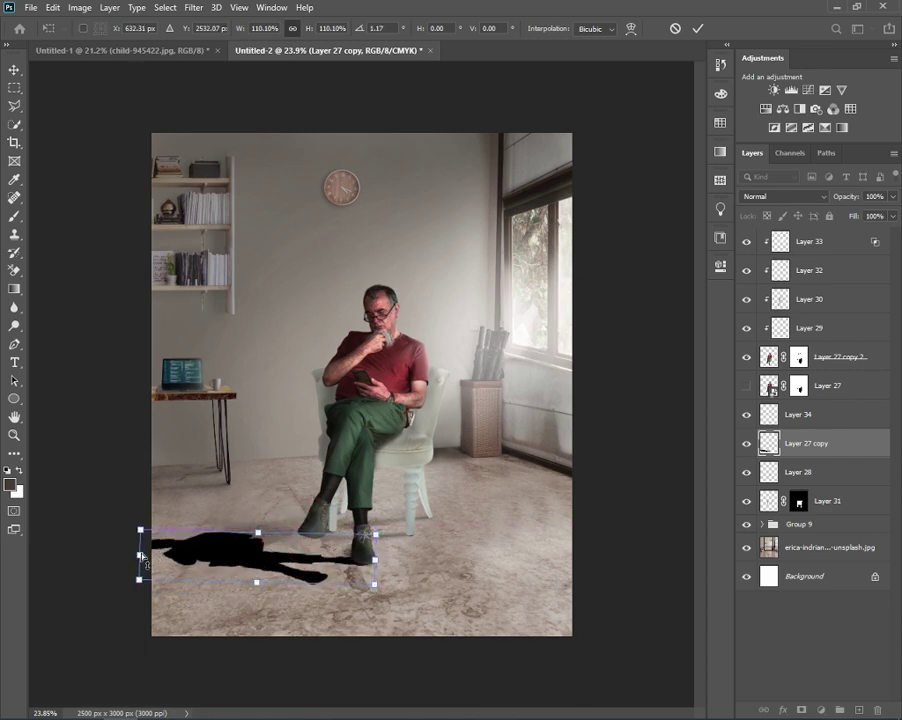
drag(141, 554, 151, 554)
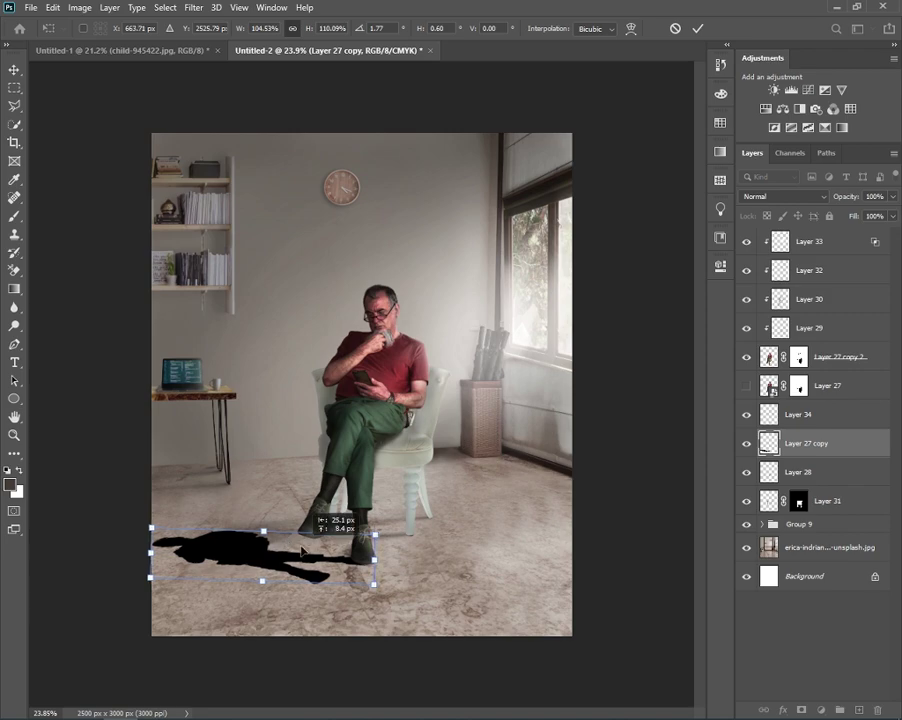
drag(302, 549, 360, 550)
key(Return)
key(b)
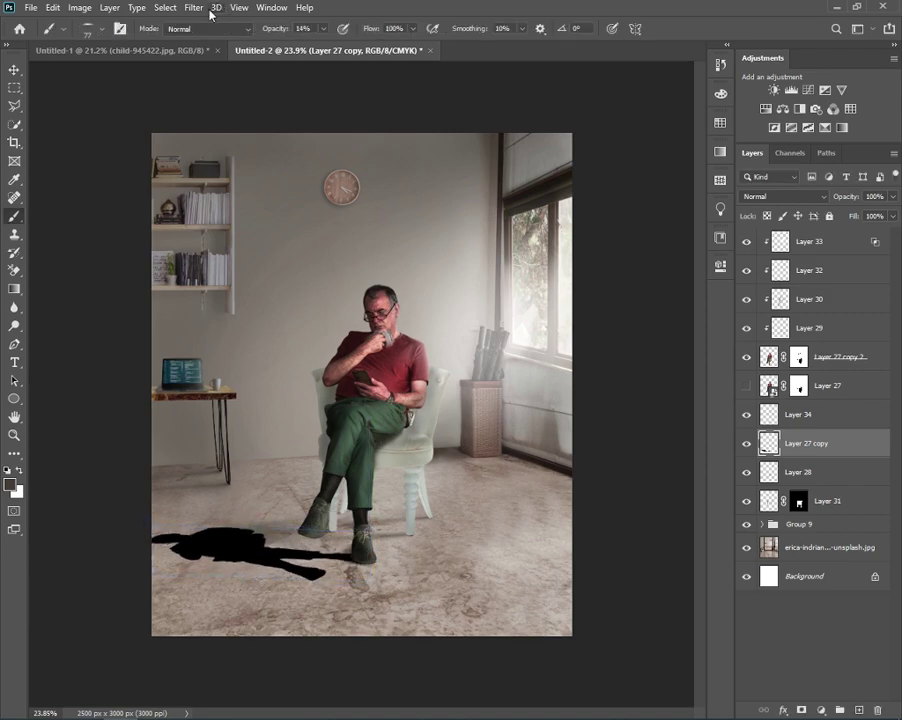
click(204, 8)
- Apply a Gaussian Blur of about 30 pixels radius to the cast shadow
click(202, 23)
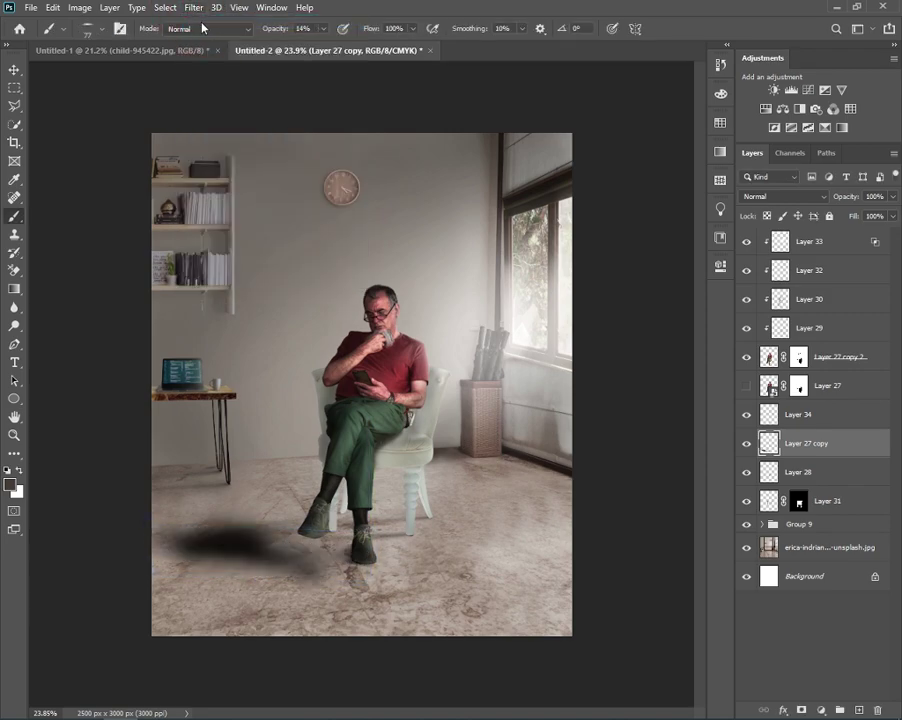
click(781, 197)
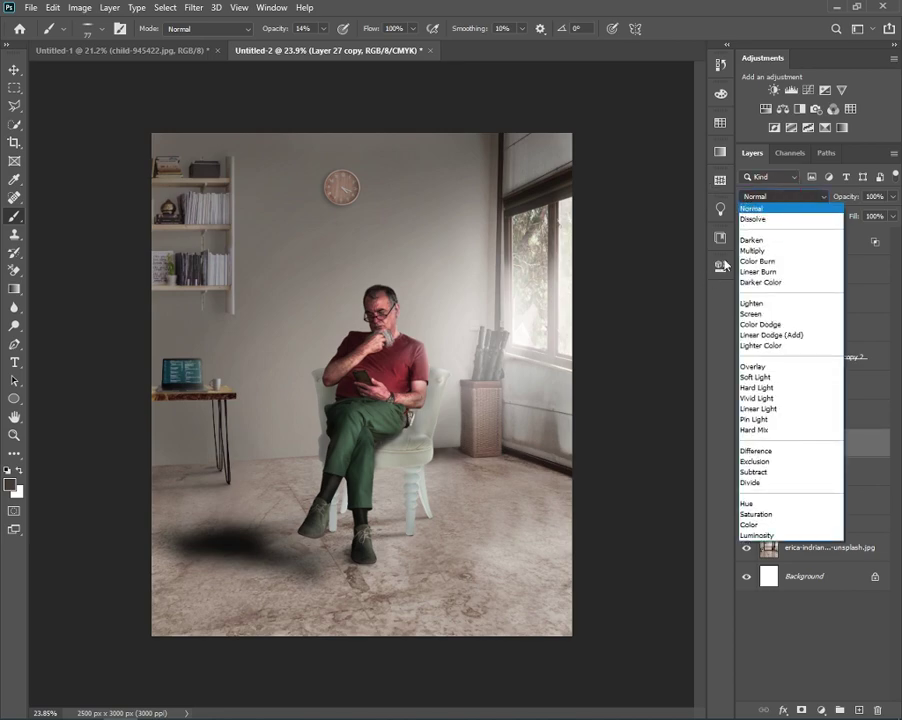
click(762, 247)
key(ctrl+z)
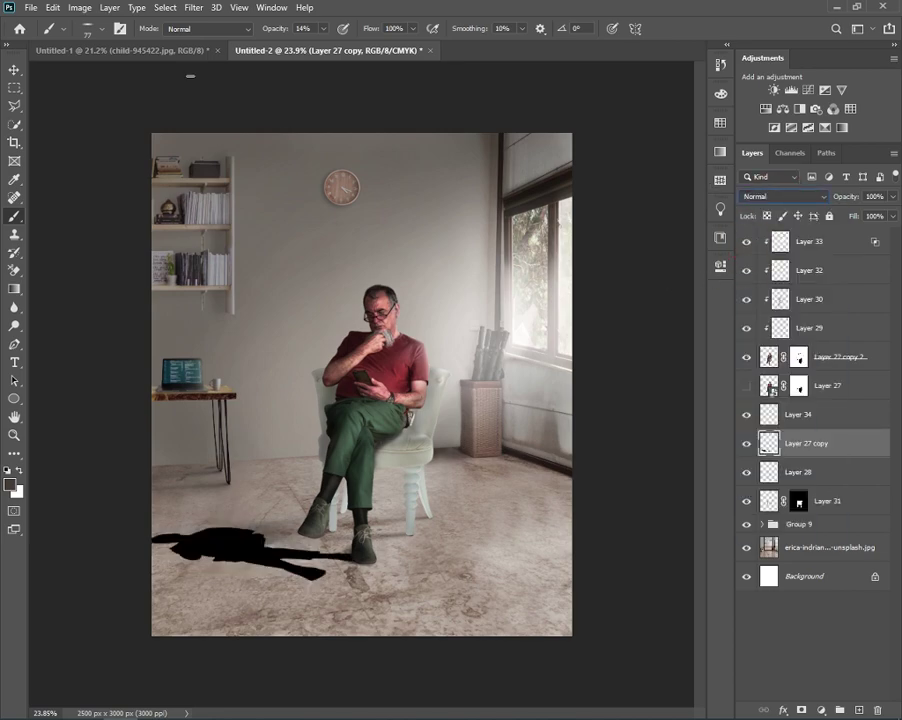
click(193, 7)
click(404, 219)
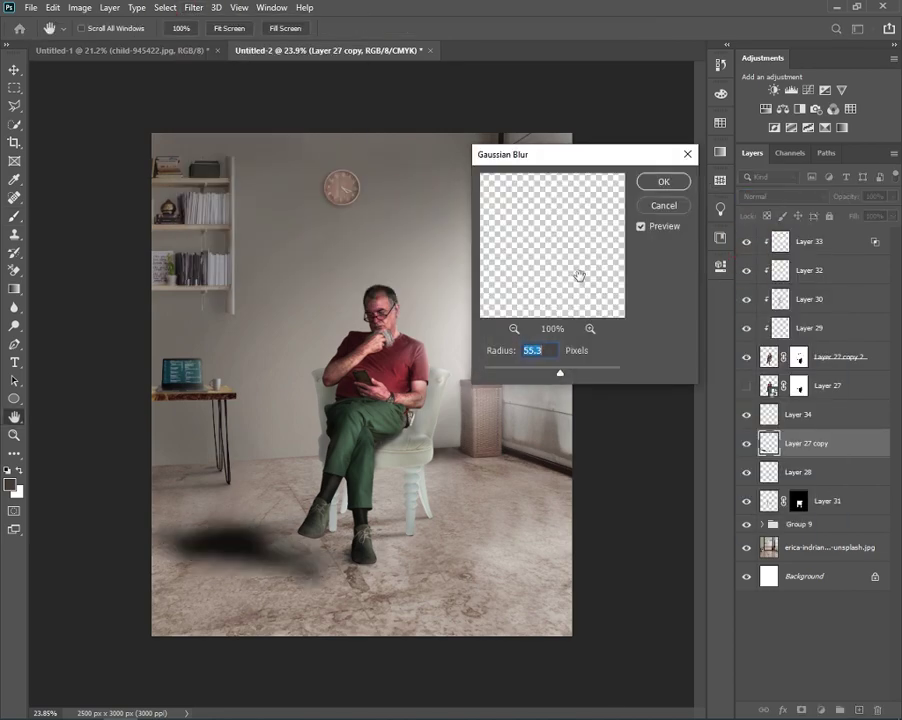
drag(541, 372, 549, 376)
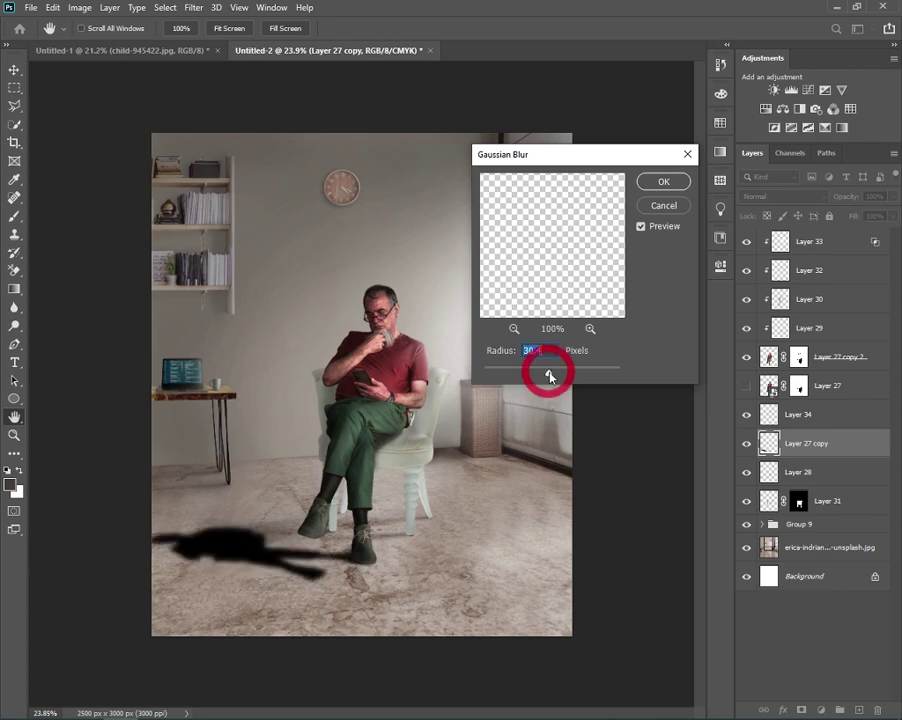
click(663, 182)
key(b)
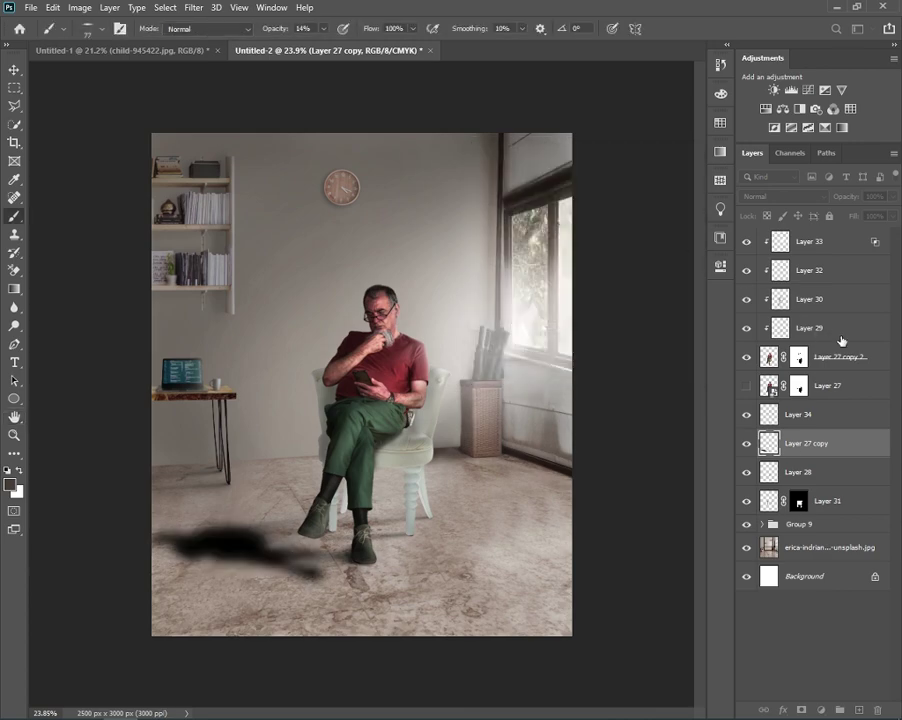
- Blend the shadow as Multiply at 70% opacity and add a layer mask
click(783, 196)
click(776, 251)
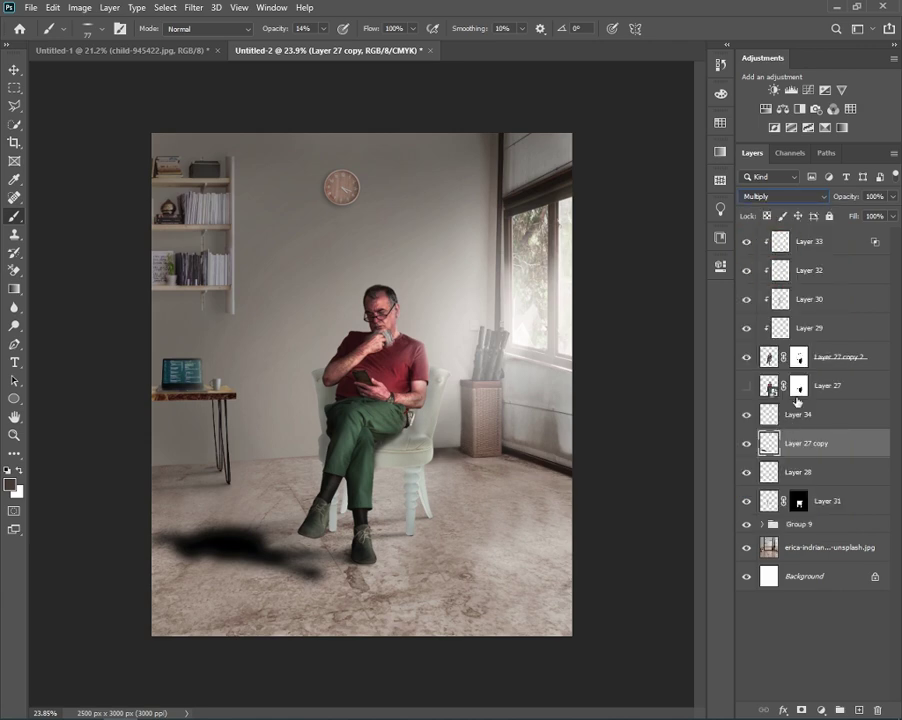
click(894, 197)
drag(869, 218, 871, 216)
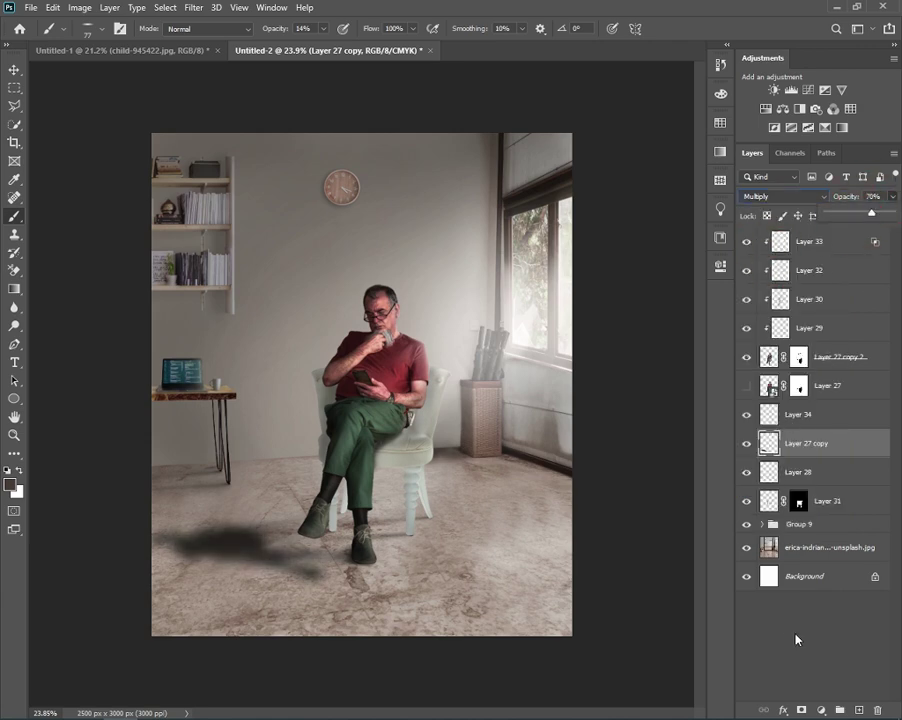
click(801, 709)
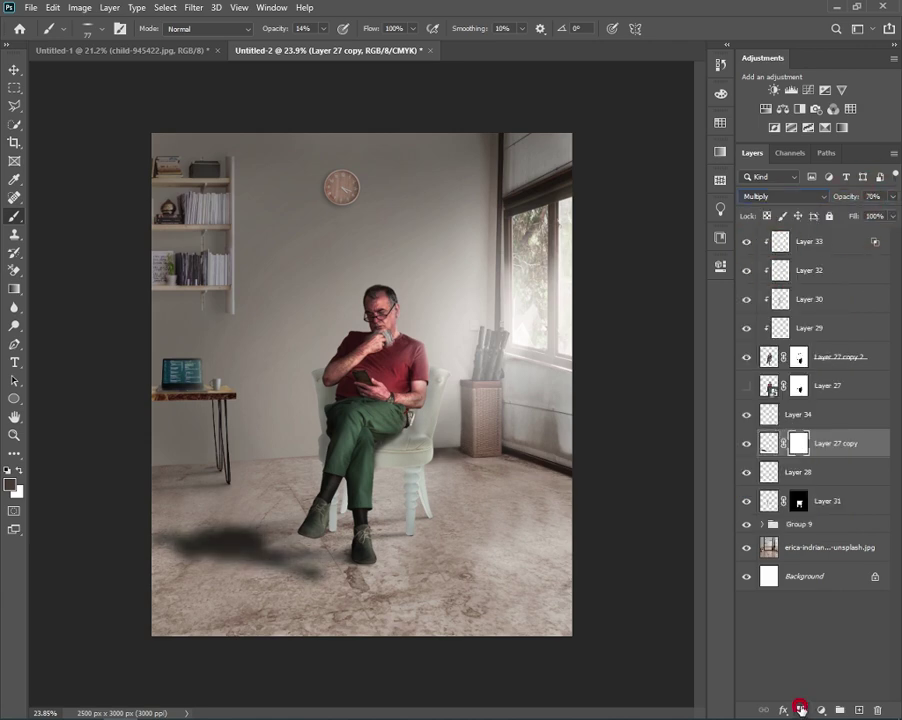
- Paint black on the shadow's mask, then at 5% strength softly fade the far left end
right_click(226, 483)
key(Escape)
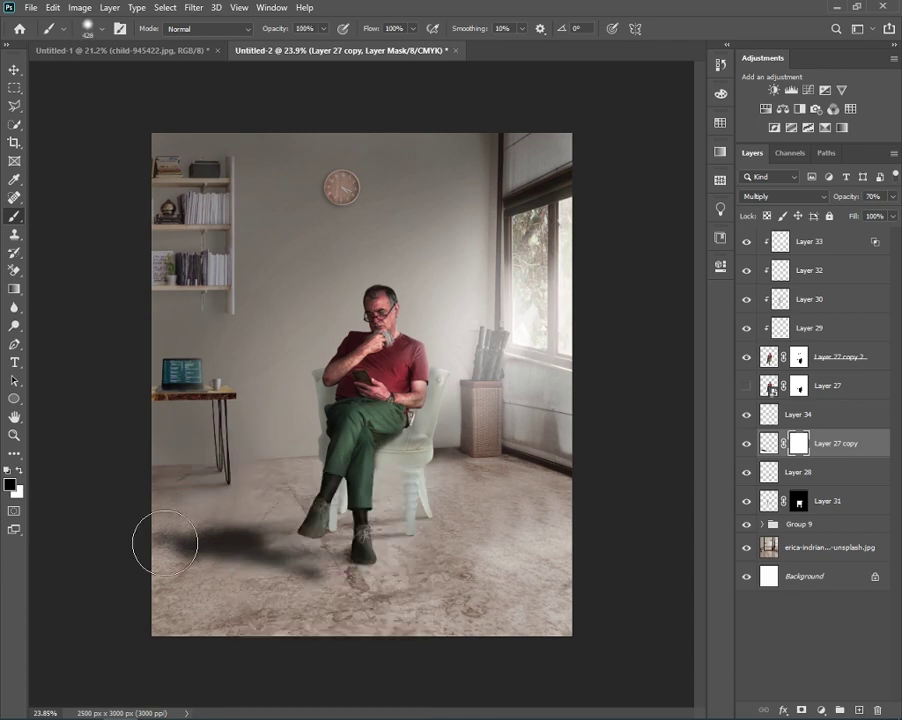
drag(165, 543, 174, 546)
drag(280, 33, 221, 34)
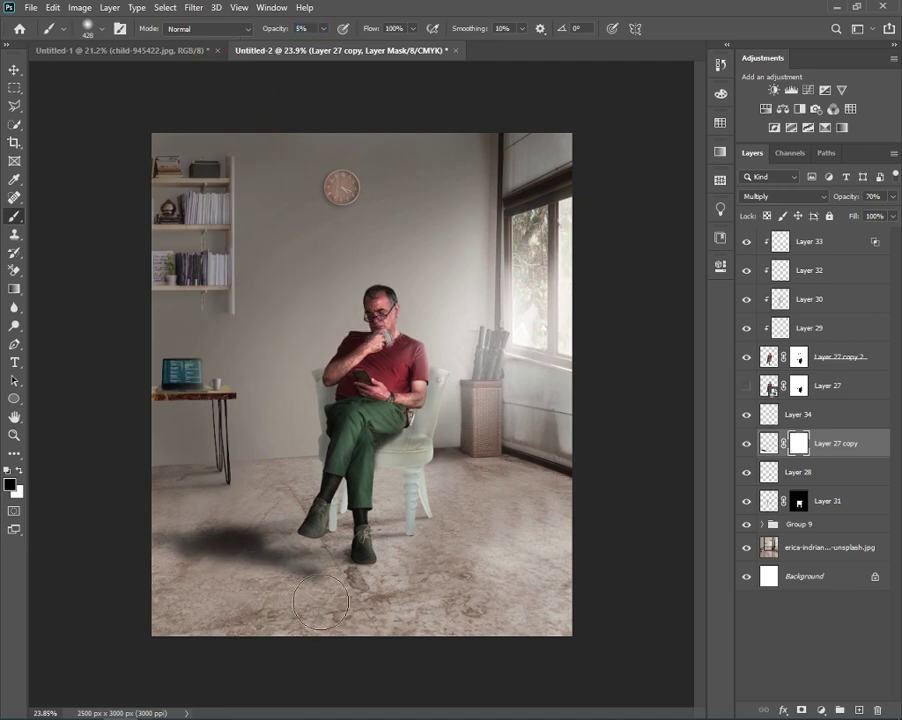
click(297, 578)
mouse_move(302, 570)
mouse_down()
mouse_move(248, 562)
mouse_move(242, 548)
mouse_up()
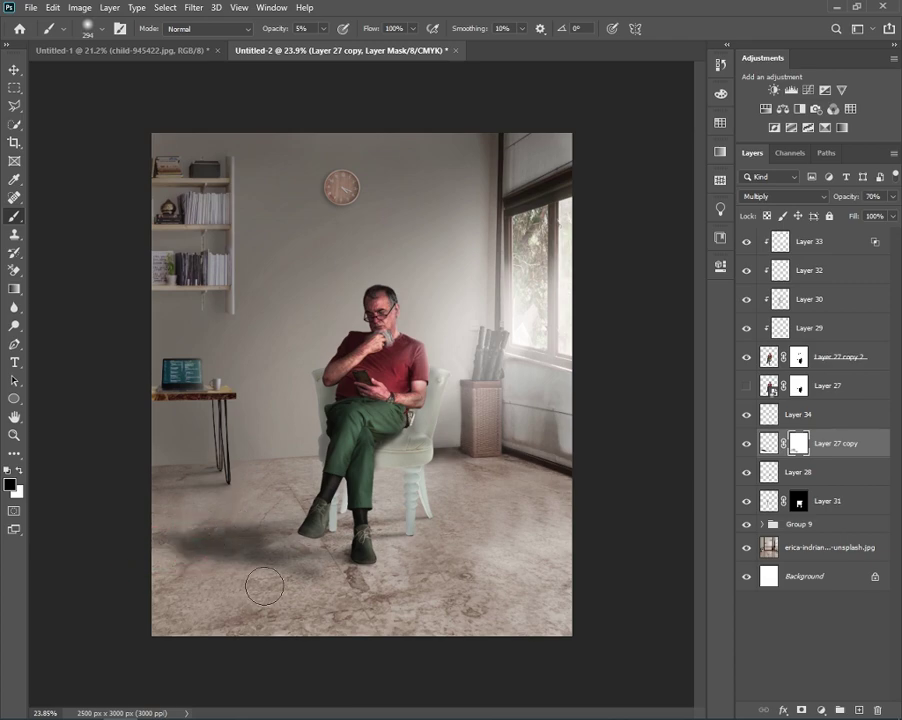
key(ctrl+minus)
scroll(320, 485, up, 3)
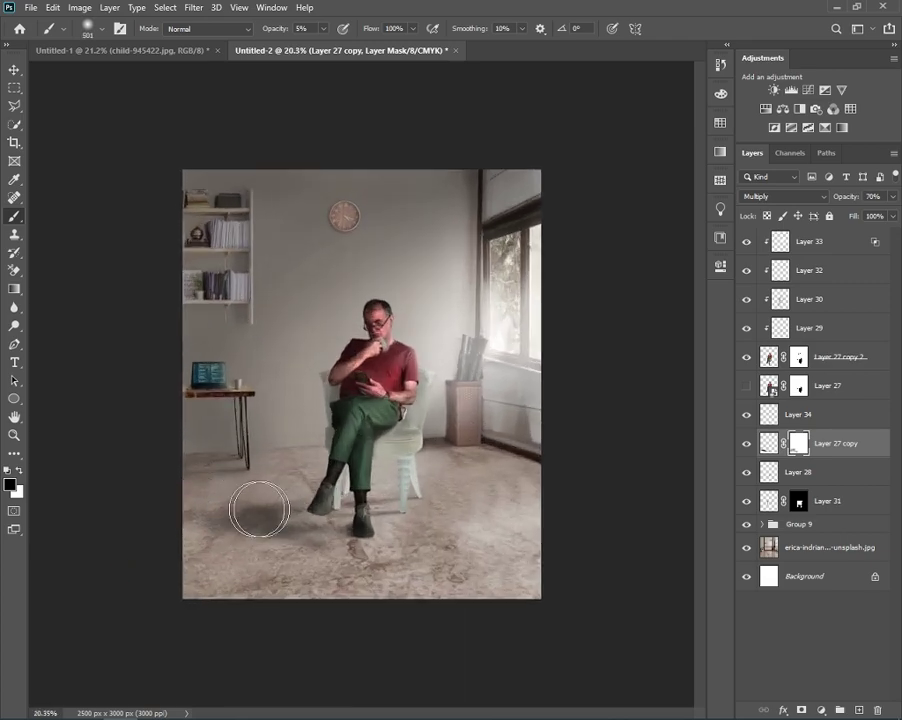
drag(256, 482, 278, 486)
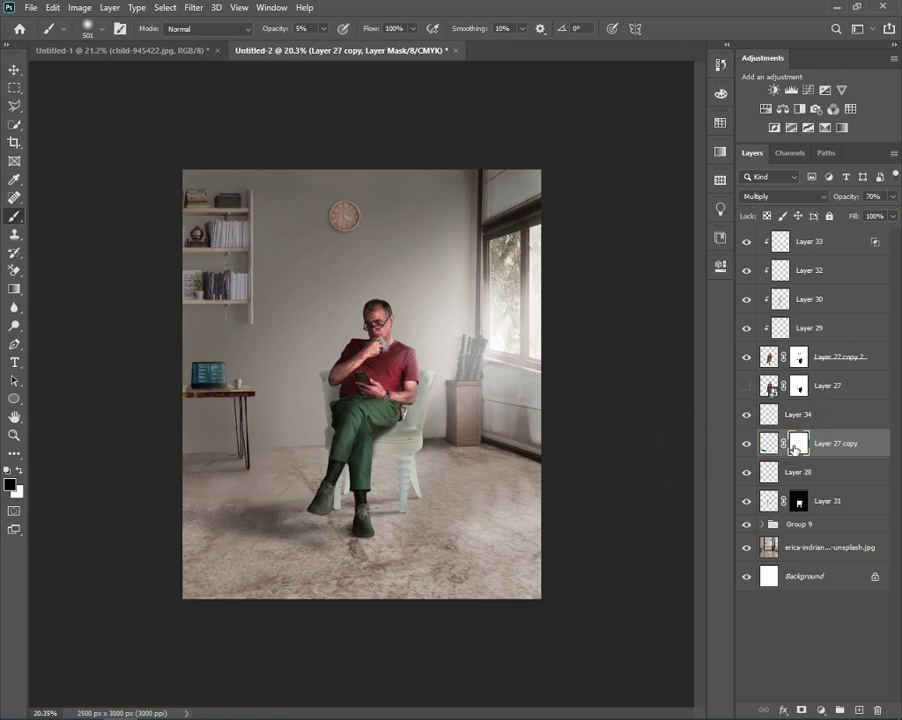
mouse_move(230, 515)
mouse_down()
mouse_move(332, 561)
mouse_move(254, 545)
mouse_up()
- Group Layers 33 through 31 into Group 10, then switch to the Untitled-1 document
click(836, 503)
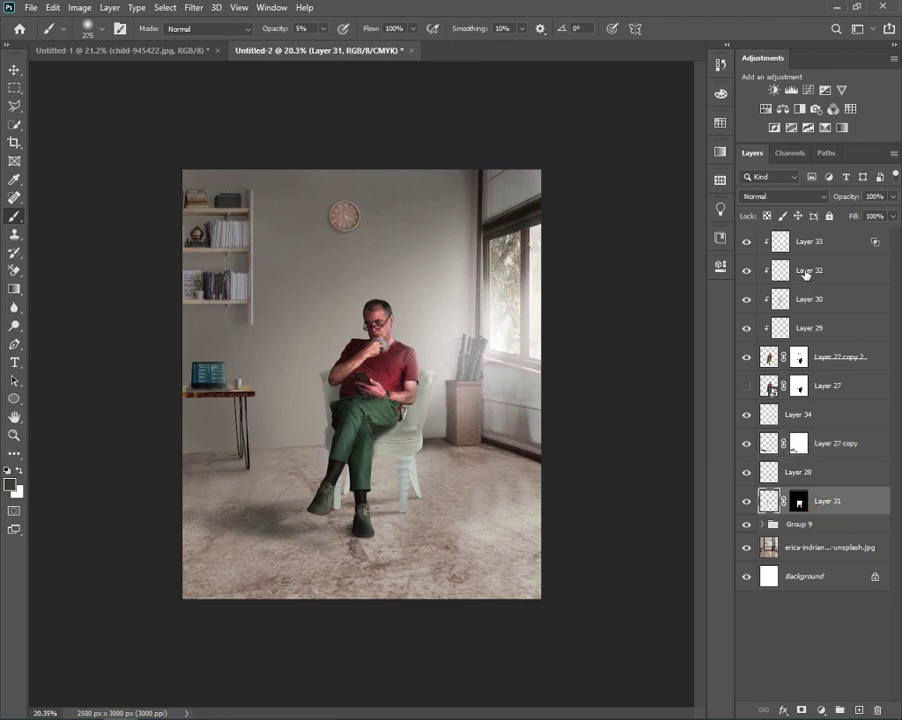
shift+click(820, 243)
key(ctrl+g)
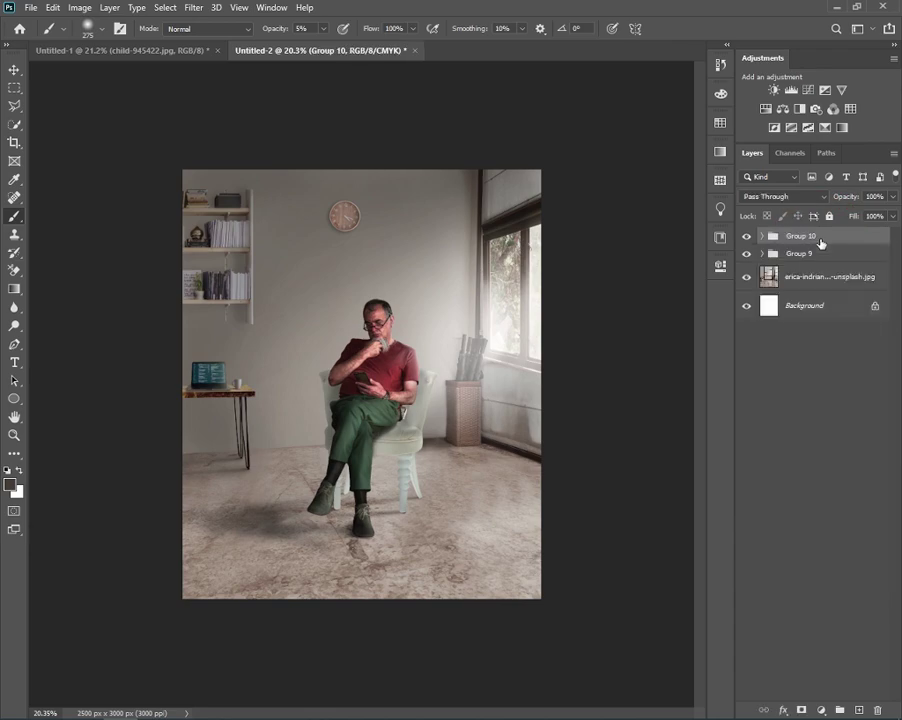
click(760, 236)
click(120, 49)
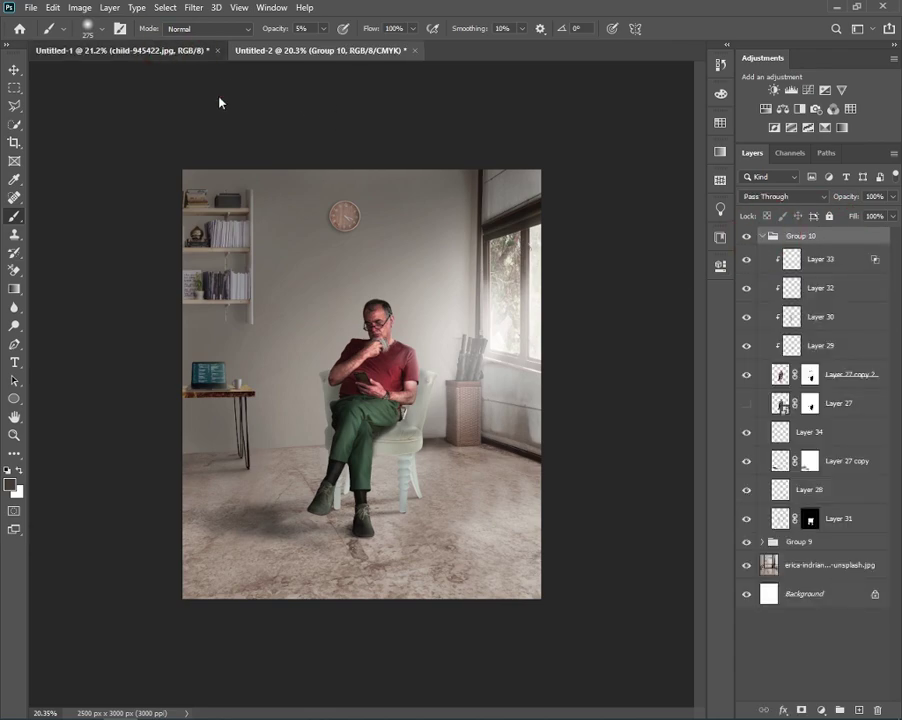
click(746, 267)
- Show the Bible photo and start a pen path along the book's left and top edges
click(746, 240)
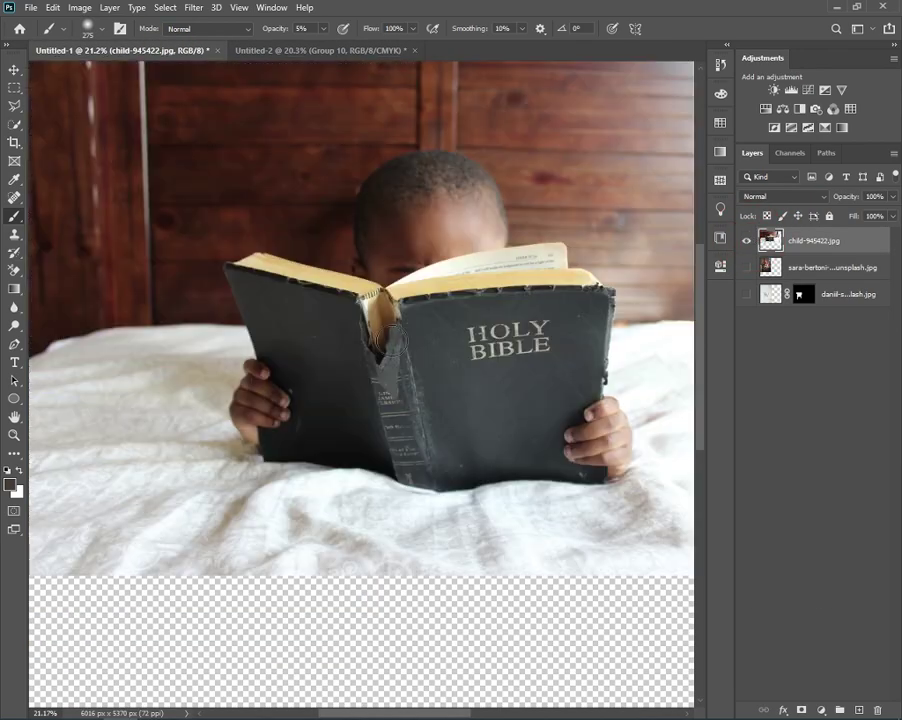
key(p)
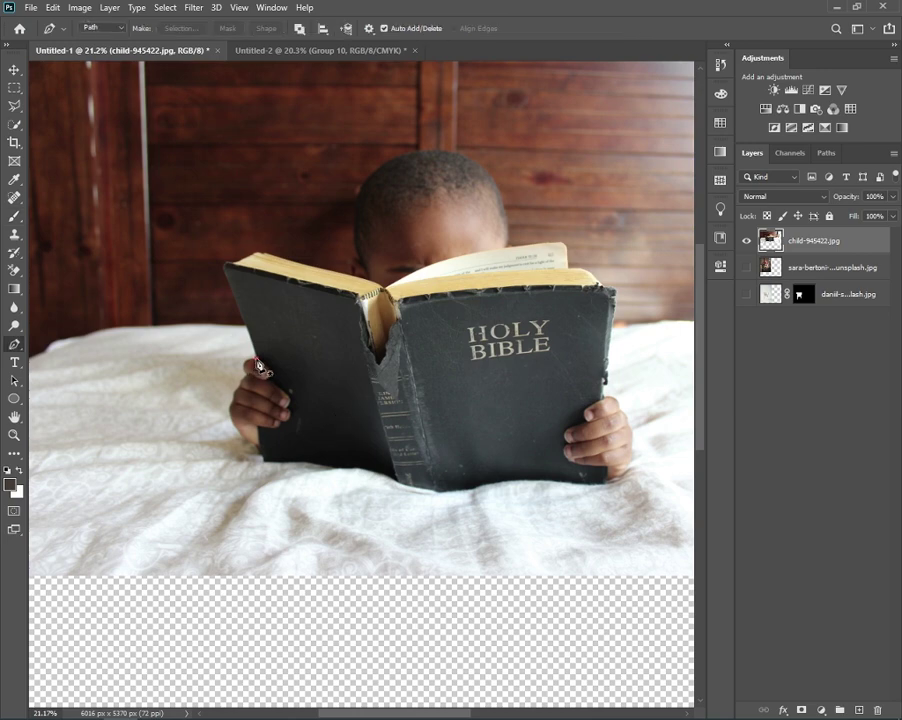
click(256, 360)
scroll(240, 360, up, 3)
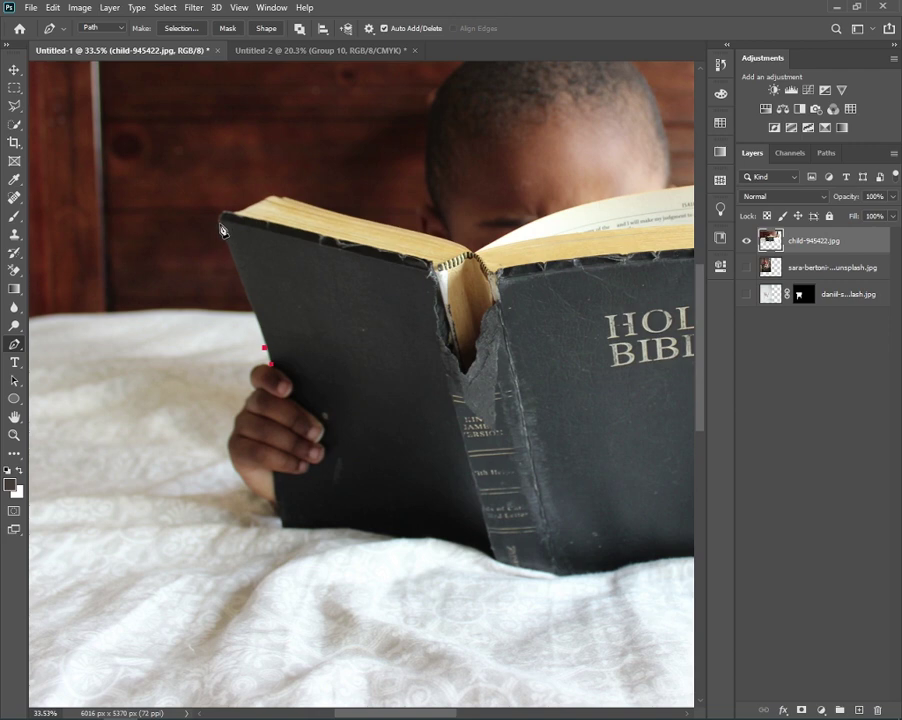
click(221, 222)
click(258, 322)
click(243, 283)
click(267, 347)
click(226, 211)
click(281, 196)
click(464, 248)
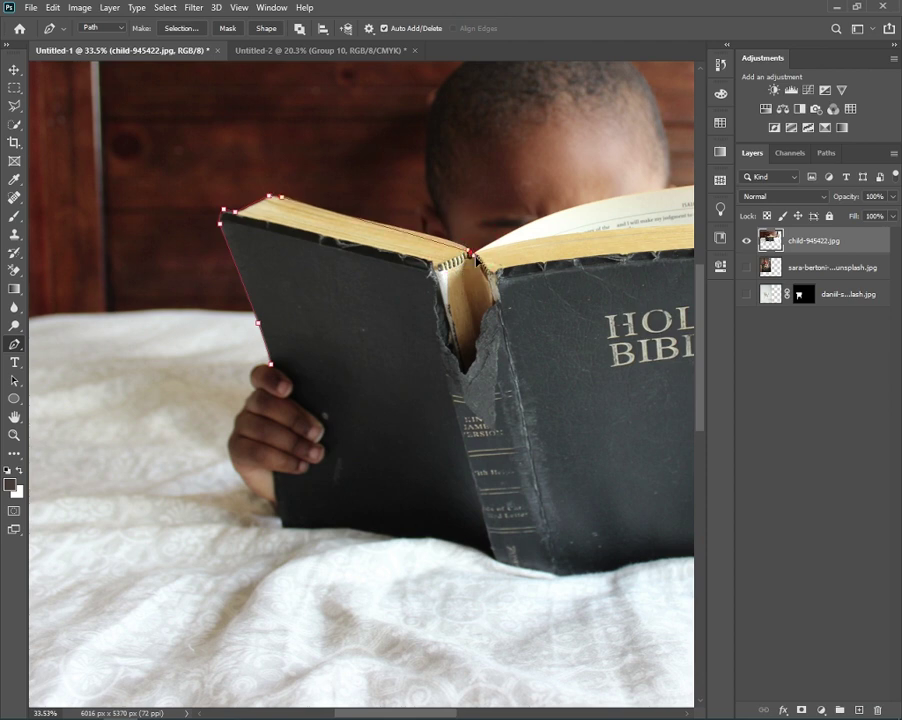
click(449, 233)
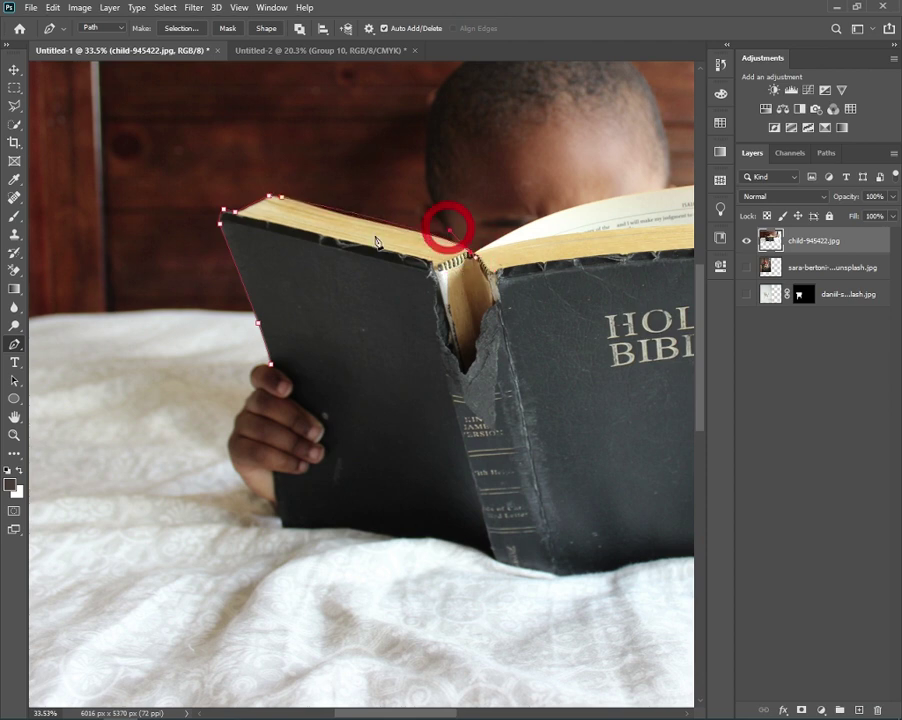
click(345, 213)
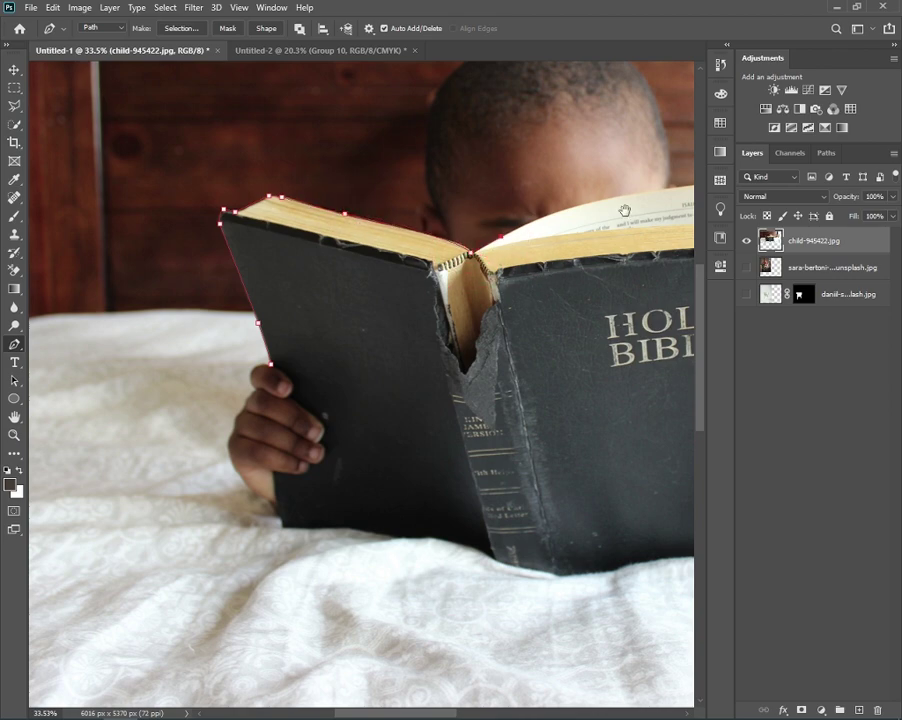
- Curve the path along the page tops to the book's top-right corner
scroll(503, 243, right, 3)
drag(583, 223, 499, 209)
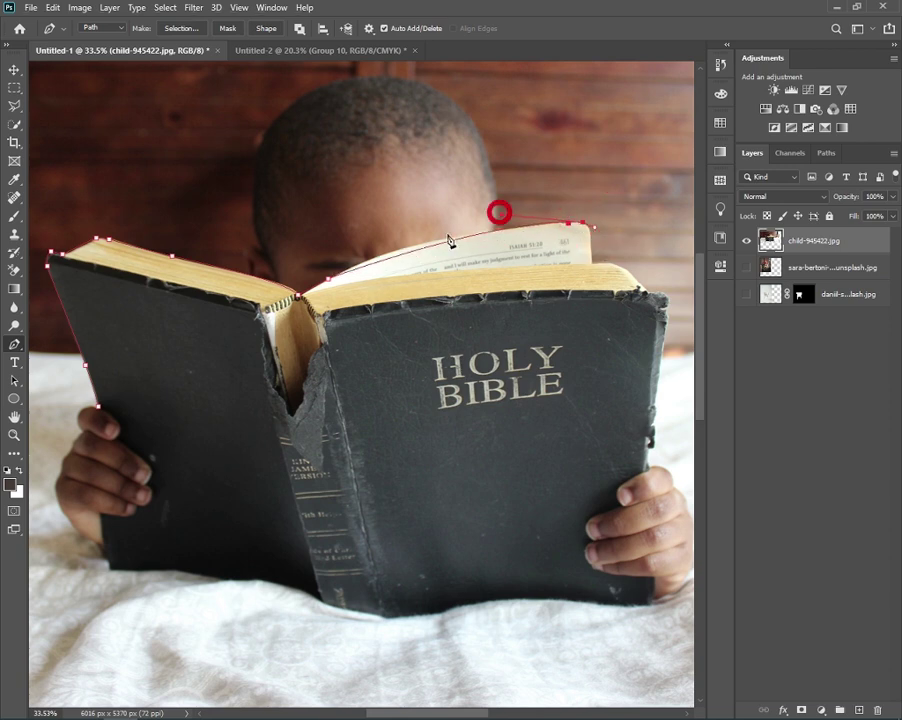
click(392, 253)
click(393, 251)
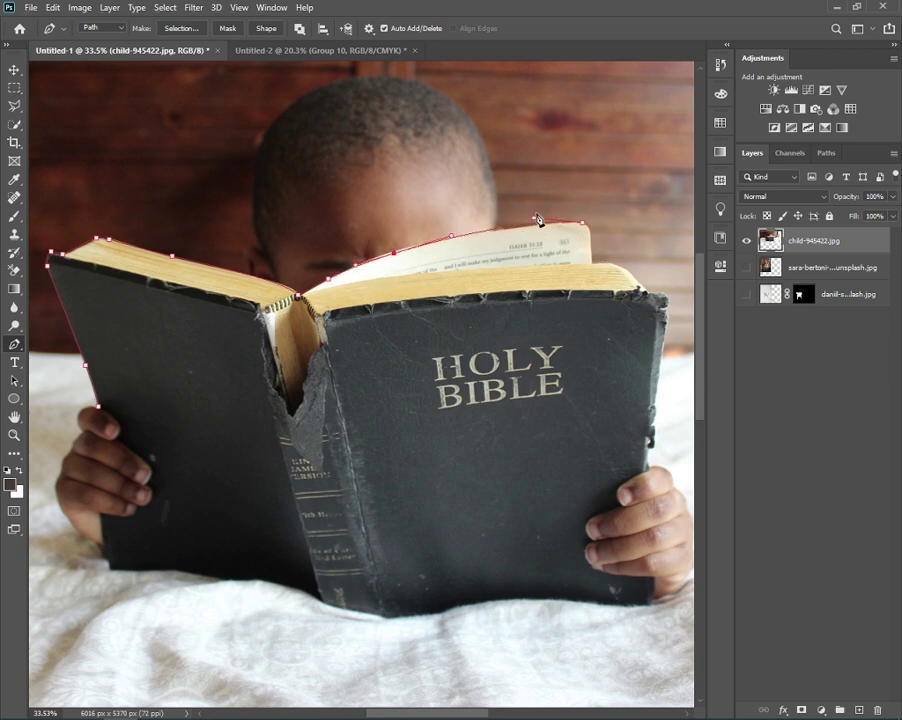
click(613, 264)
key(z)
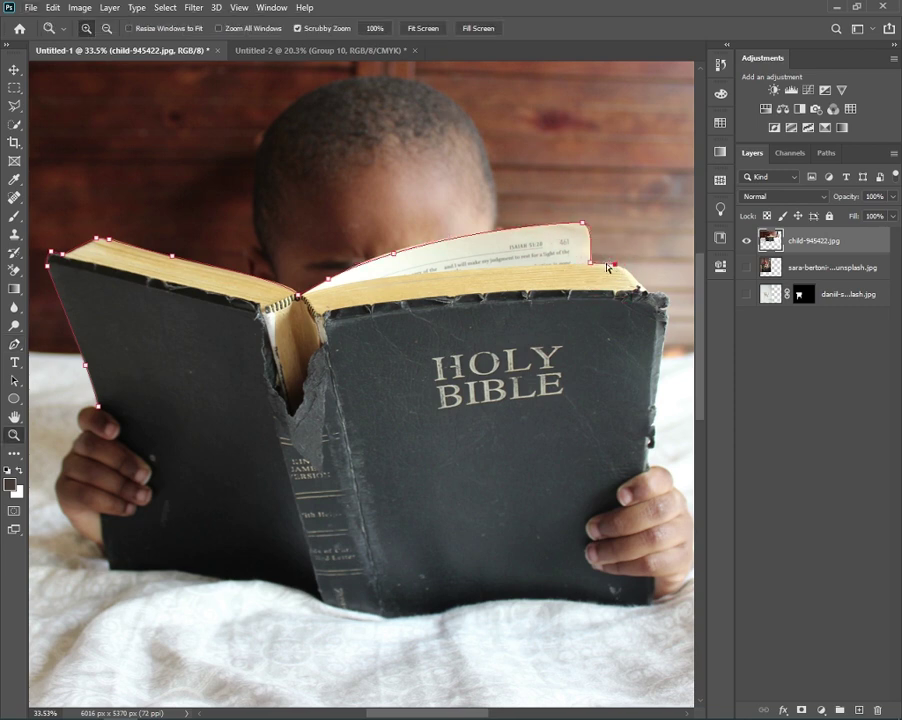
key(p)
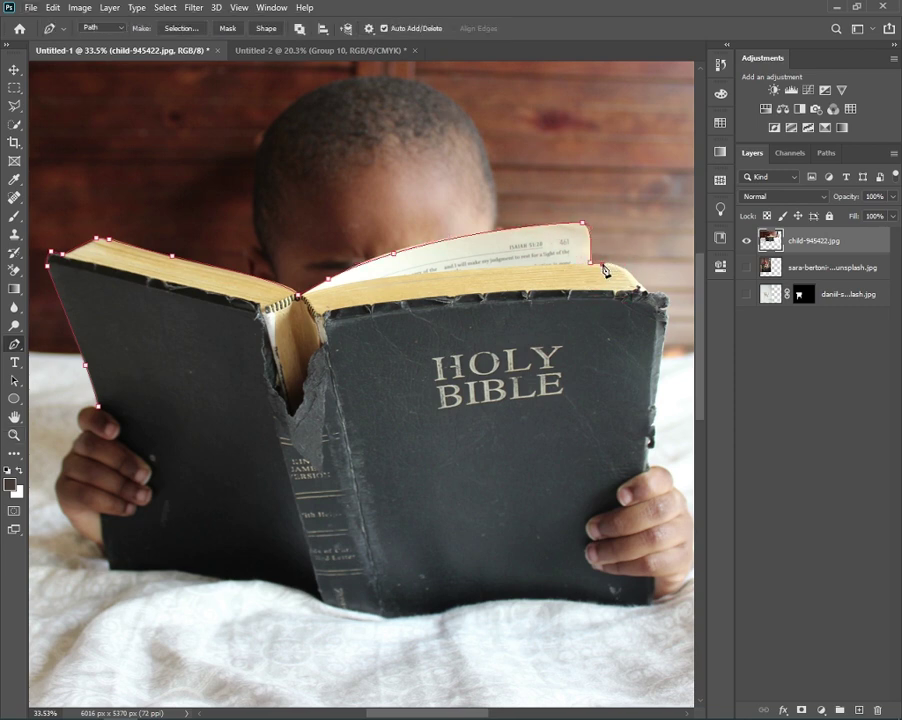
click(648, 293)
drag(640, 276, 620, 260)
- Continue the path down the right edge, along the bottom, and close it at the start anchor
click(617, 255)
click(651, 292)
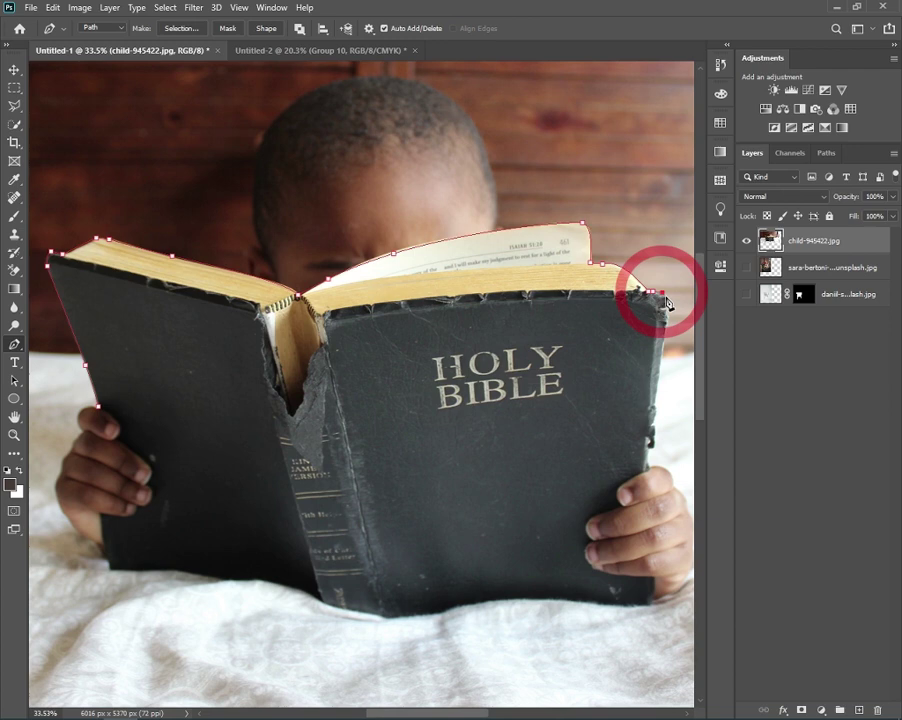
click(650, 467)
click(650, 603)
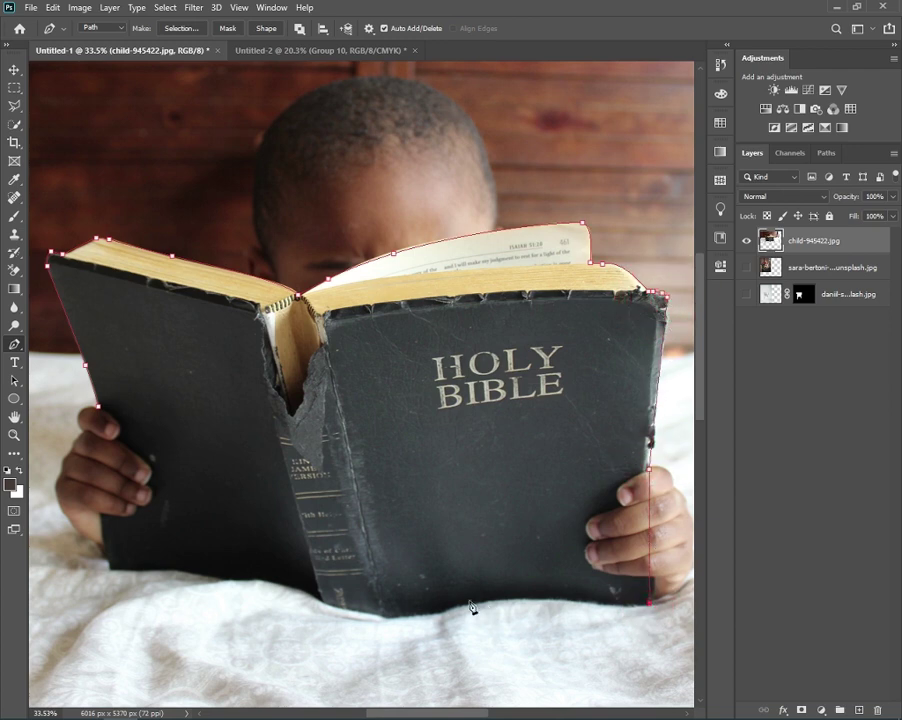
drag(359, 614, 457, 592)
click(551, 589)
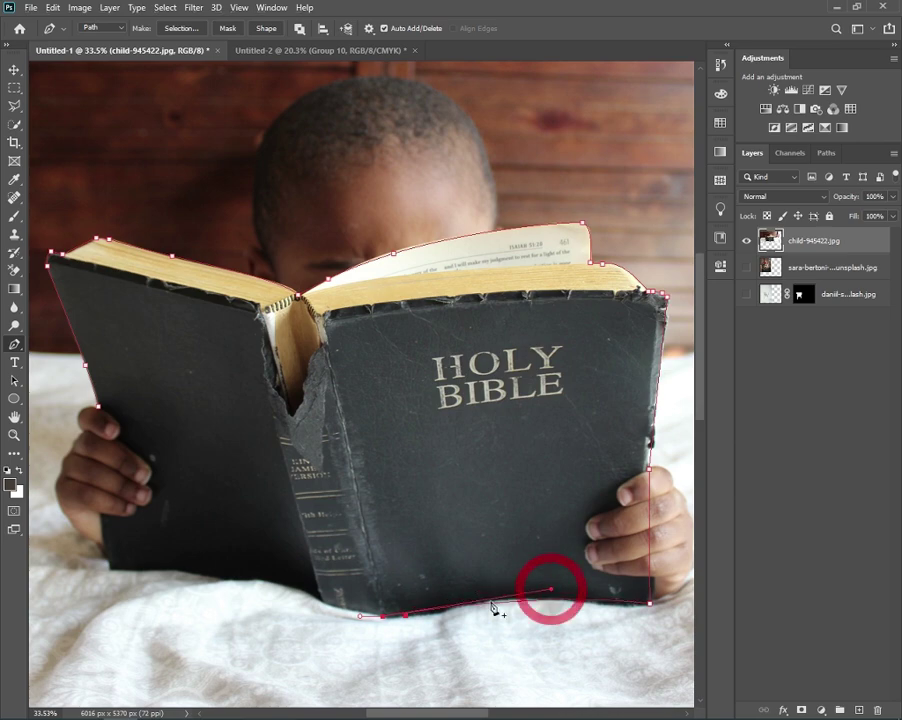
click(320, 603)
click(109, 568)
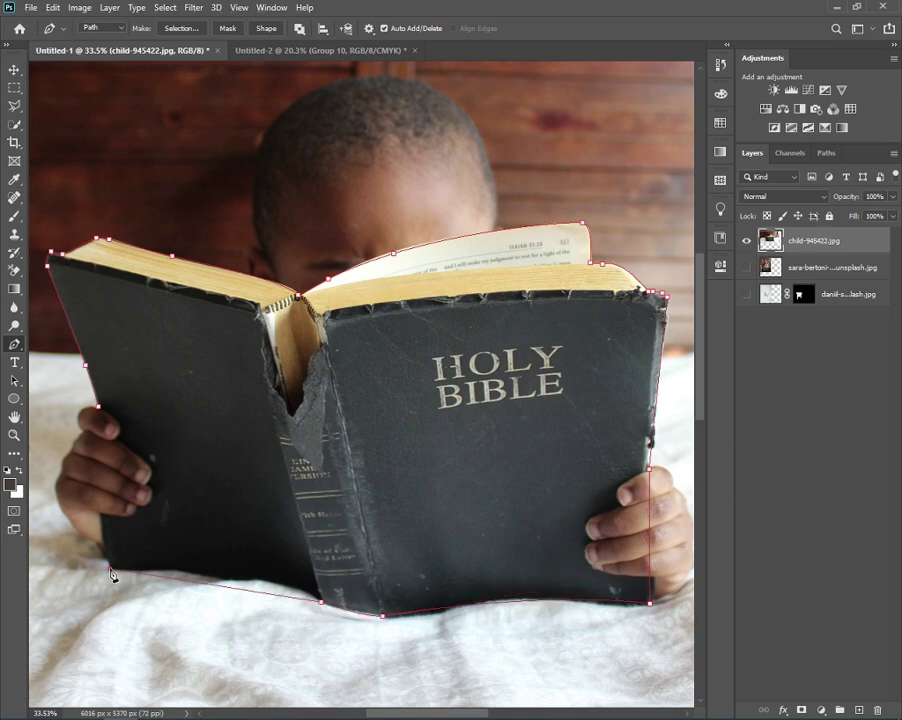
click(98, 410)
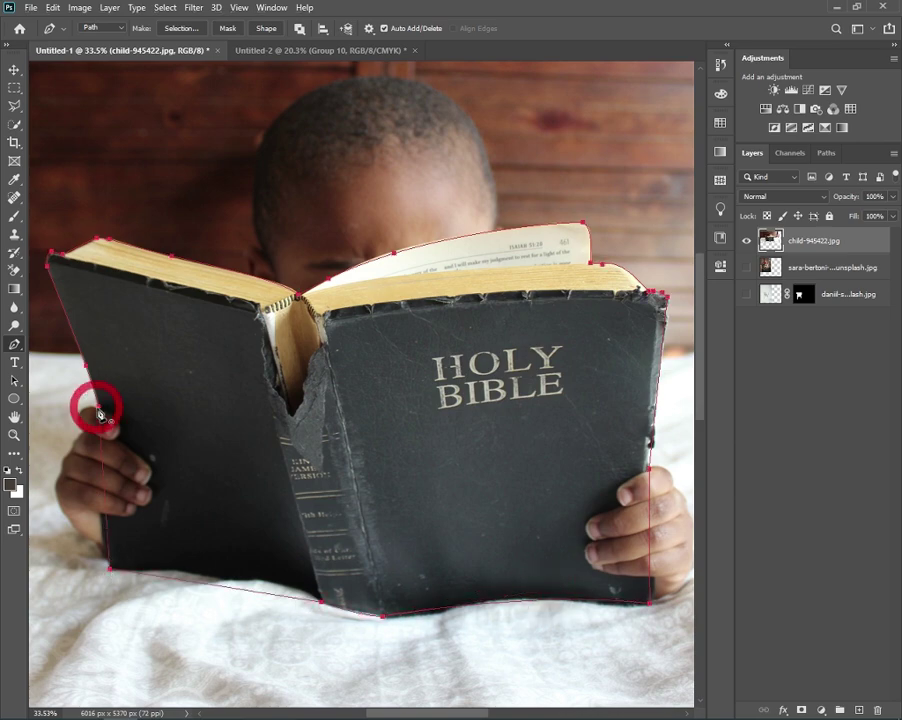
- Make a selection from the book path and paste the book into the seated-man composition
right_click(178, 438)
click(210, 181)
key(Return)
key(ctrl+Tab)
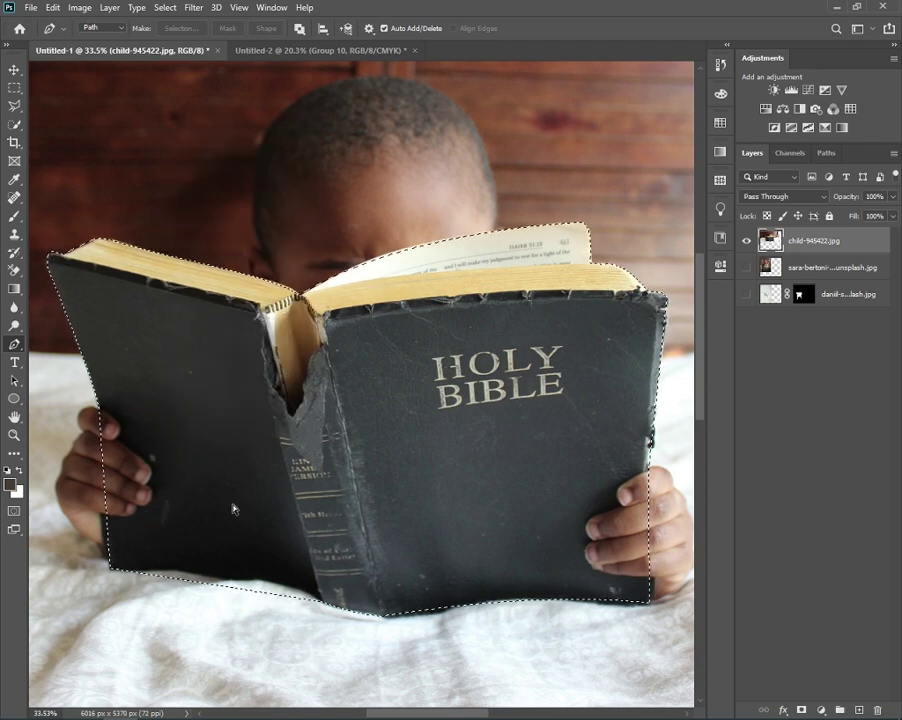
key(ctrl+v)
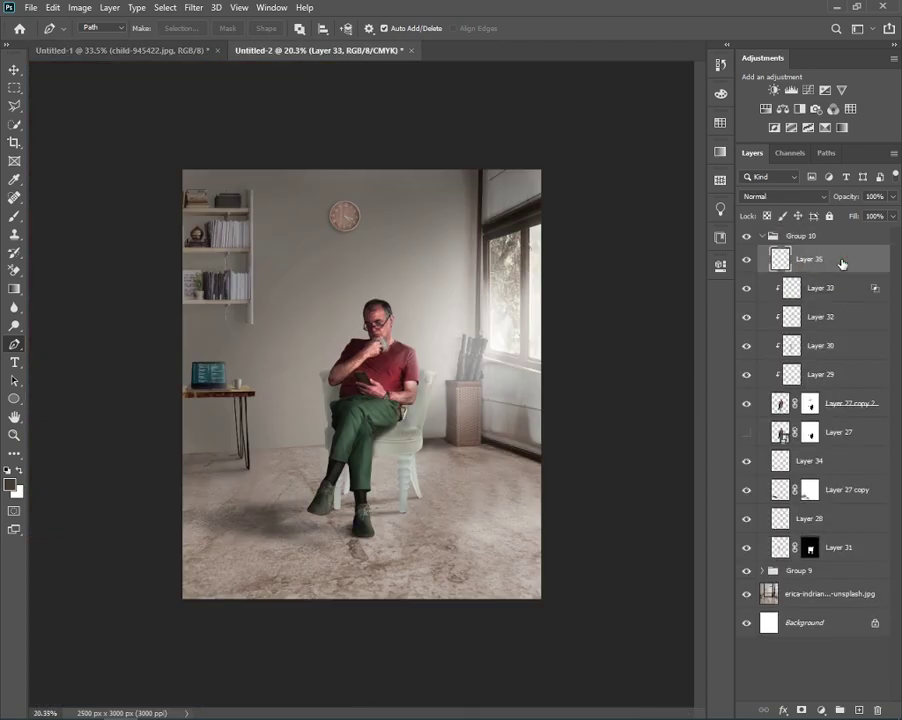
- Convert the pasted book layer to a smart object and shrink it toward the man's lap
right_click(828, 259)
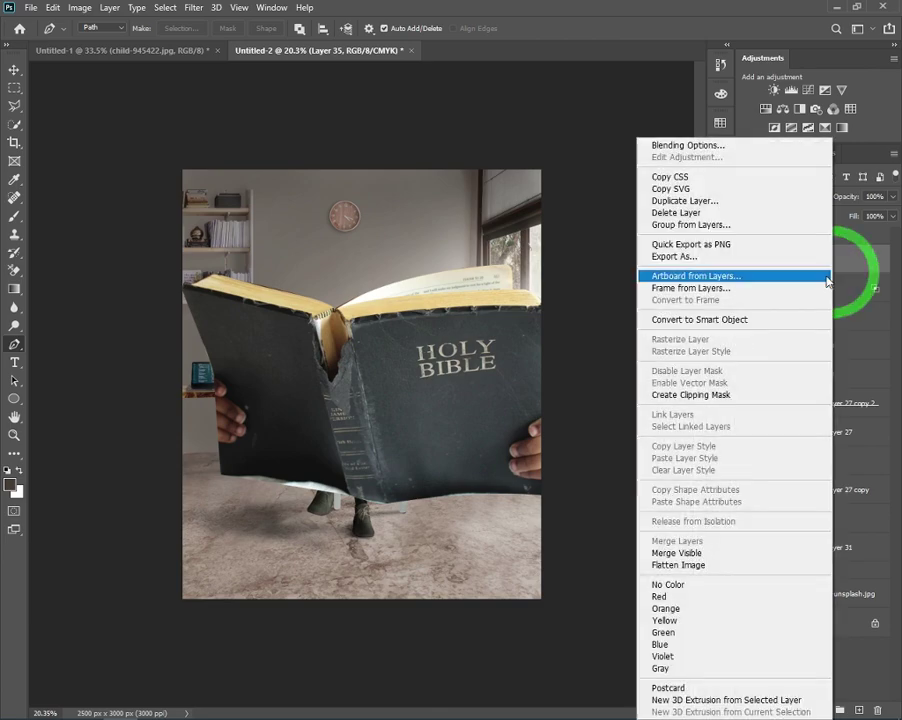
click(739, 316)
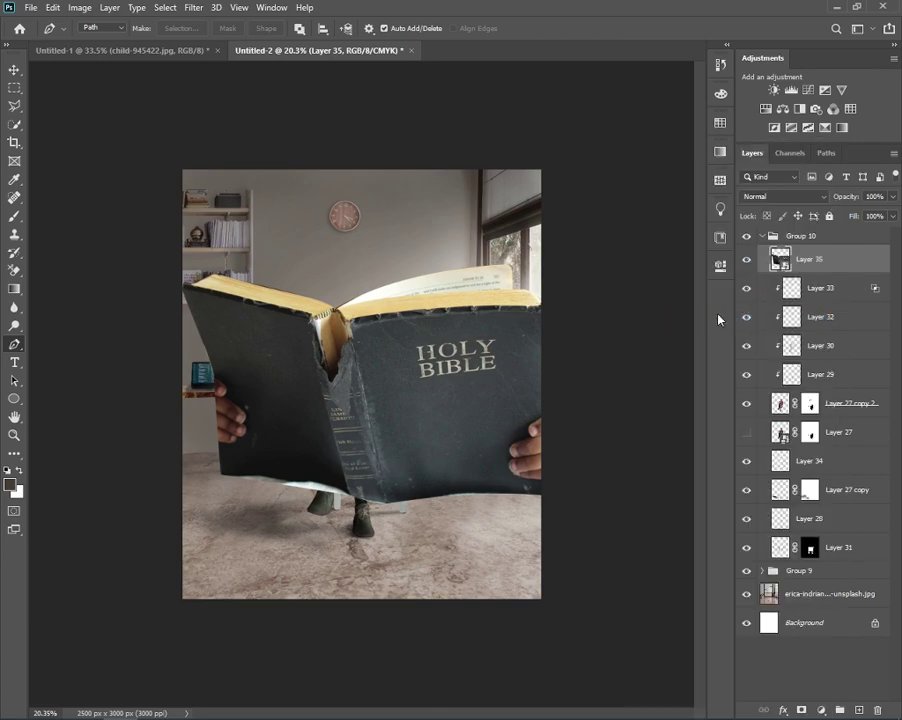
key(ctrl+t)
mouse_move(370, 263)
mouse_down()
mouse_move(370, 466)
mouse_move(375, 378)
mouse_move(372, 418)
mouse_move(365, 344)
mouse_move(338, 380)
mouse_up()
scroll(366, 418, up, 3)
scroll(372, 420, up, 2)
scroll(381, 444, up, 2)
drag(403, 360, 401, 368)
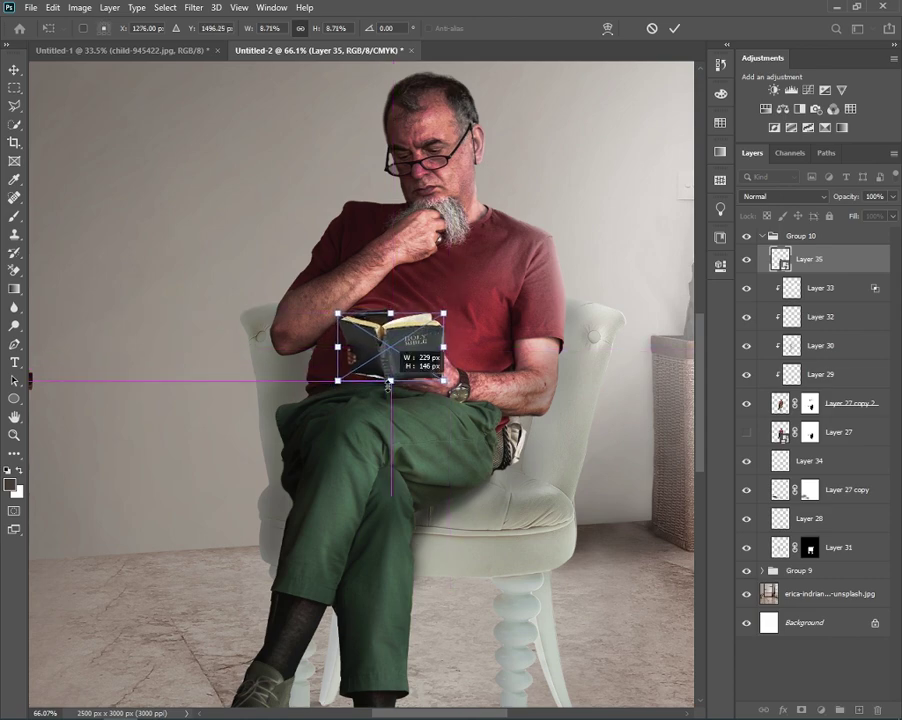
double_click(378, 382)
key(p)
- Move the book up into the man's hands and enlarge it slightly
scroll(392, 343, up, 2)
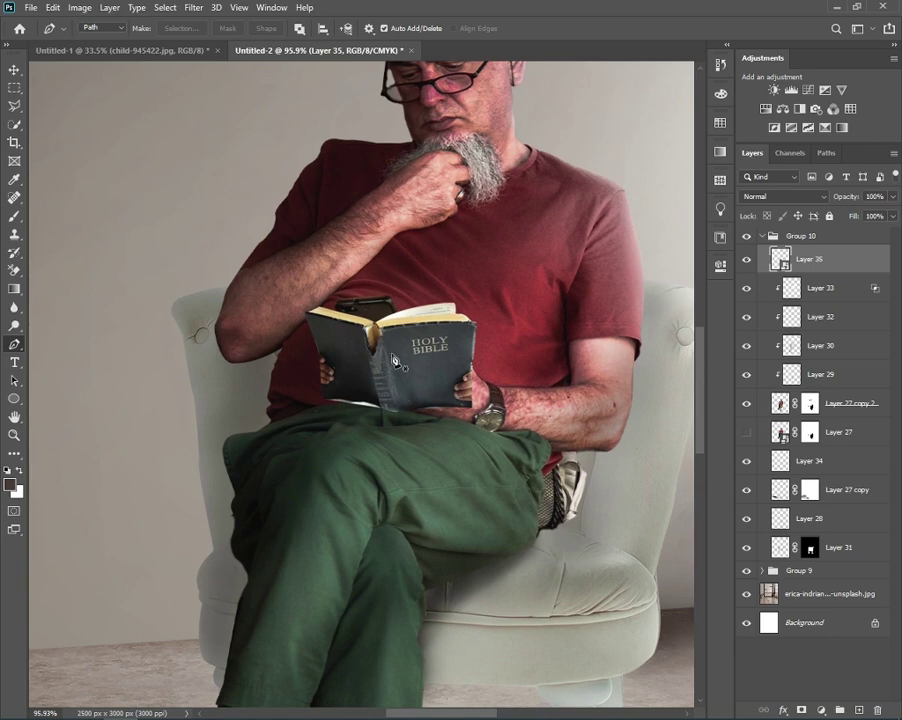
click(388, 347)
key(v)
key(ctrl+t)
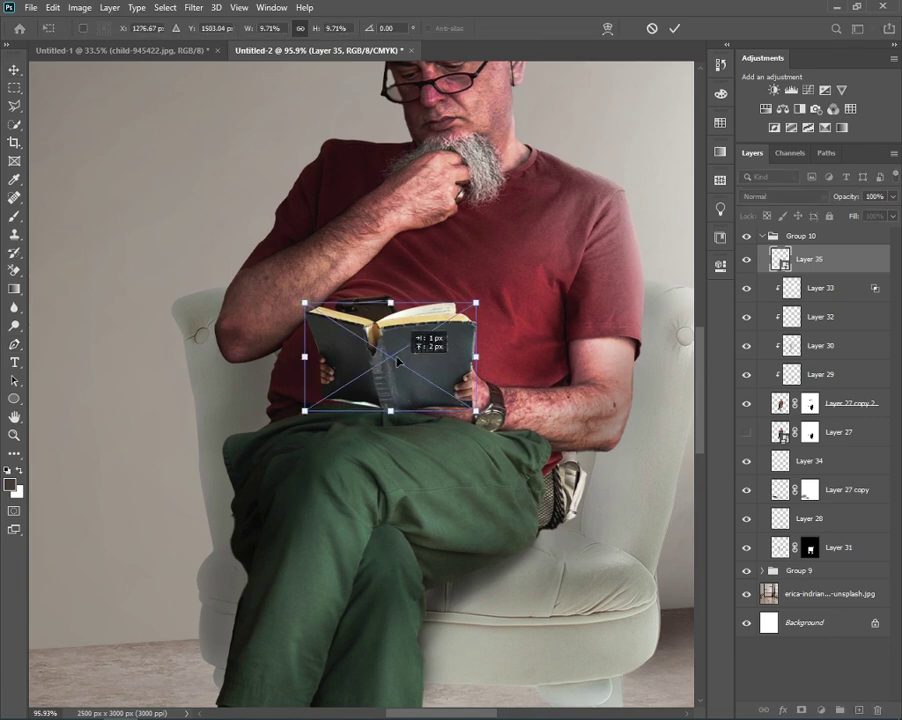
drag(398, 366, 401, 347)
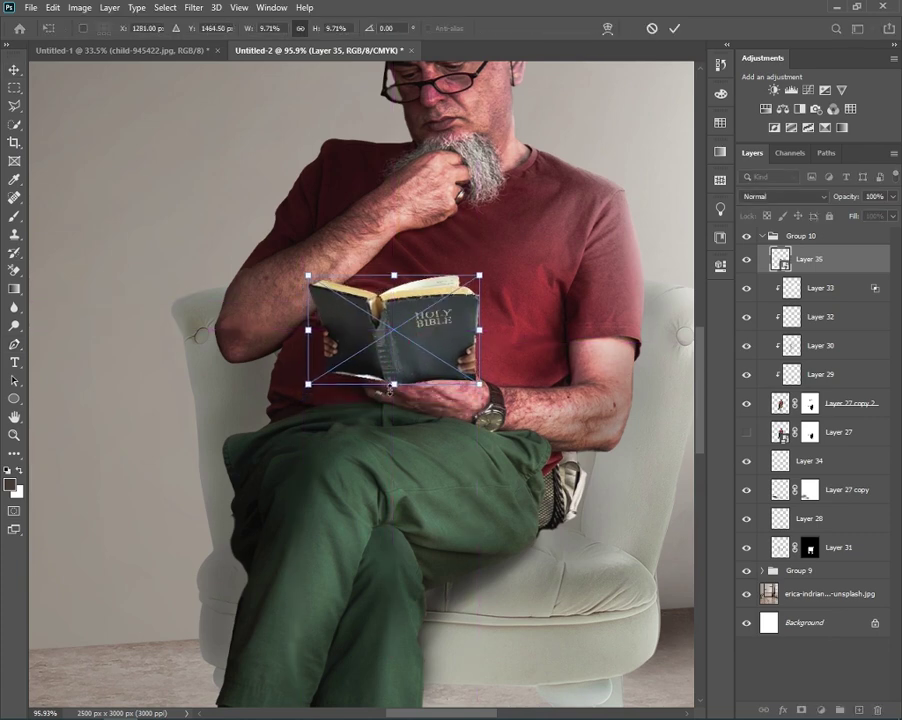
drag(479, 384, 487, 393)
key(Return)
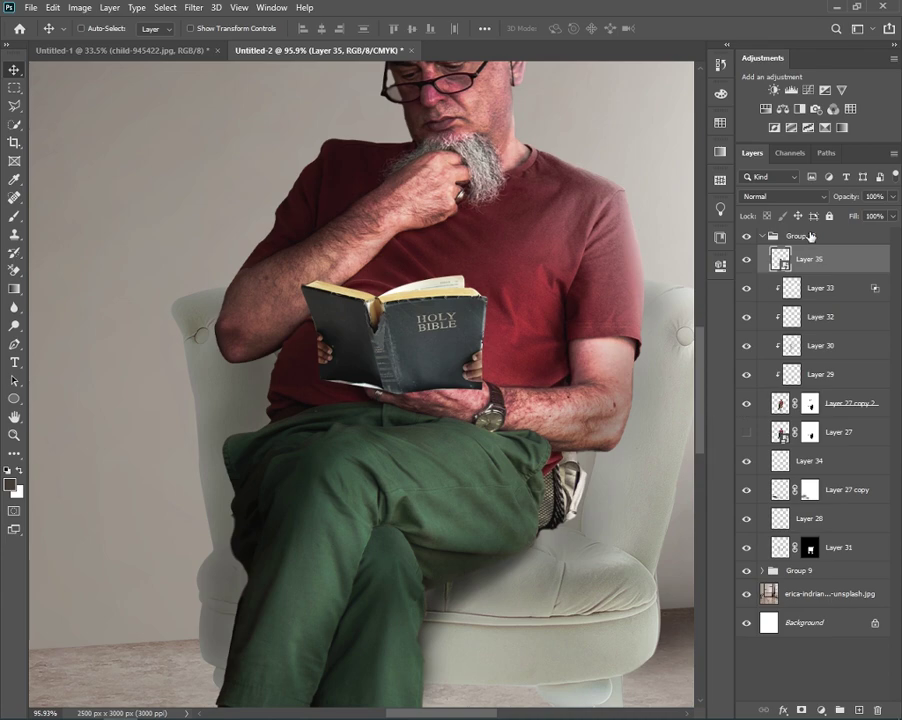
- Add a layer mask to the Bible layer and drop its opacity to 58%
click(805, 706)
click(640, 636)
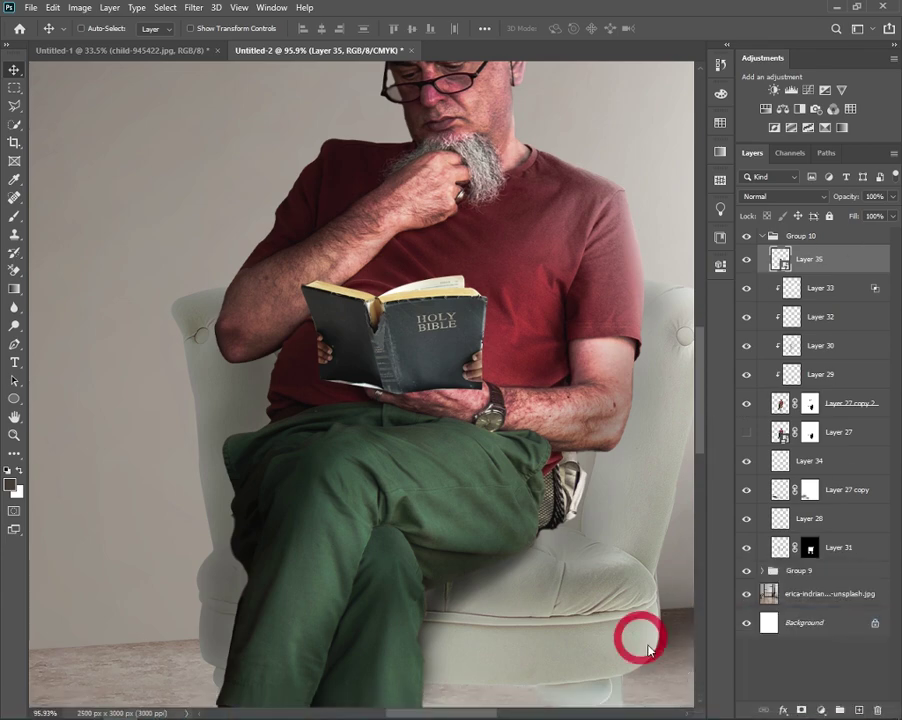
click(801, 710)
click(893, 196)
drag(886, 213, 864, 213)
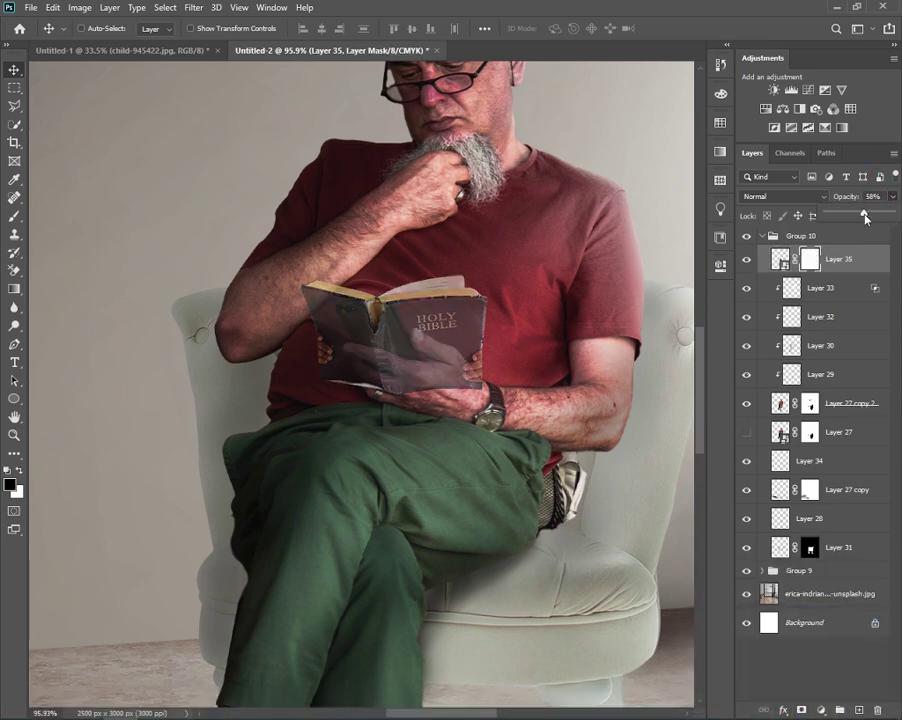
scroll(370, 345, up, 3)
scroll(376, 386, up, 3)
scroll(376, 386, up, 3)
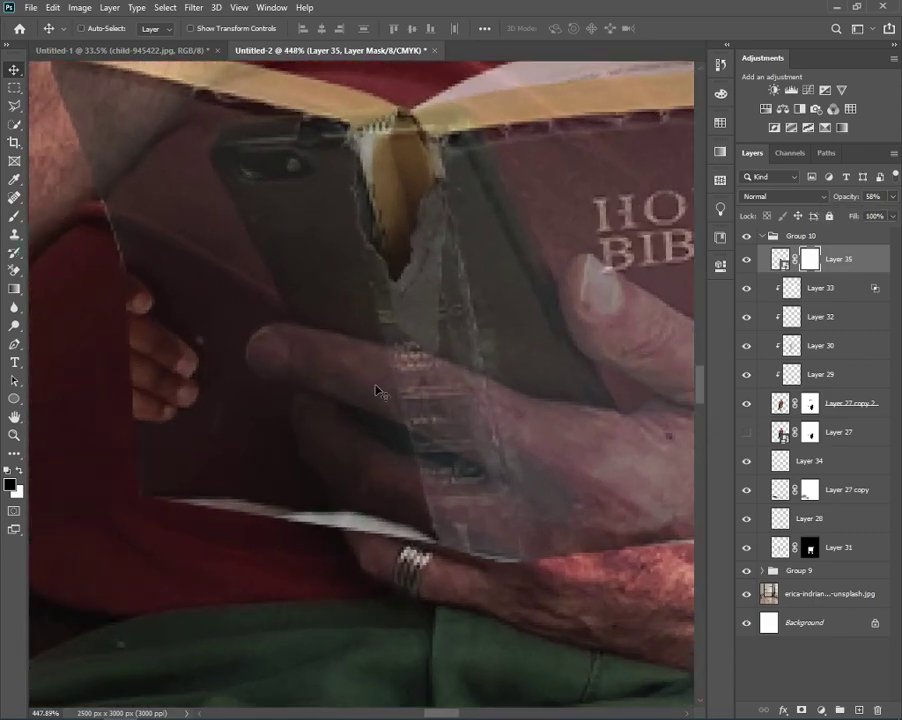
- Paint the mask with a small brush to reveal the thumb, index fingertip and lower finger
key(b)
alt+right_click(305, 371)
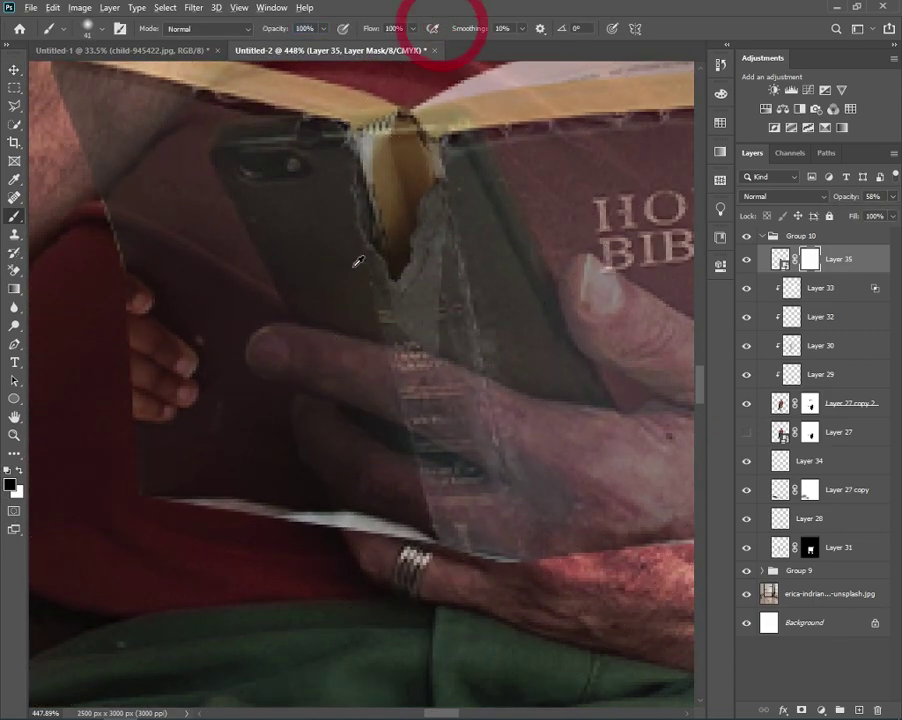
drag(350, 284, 320, 280)
mouse_move(283, 348)
mouse_down()
mouse_move(406, 364)
mouse_move(622, 424)
mouse_move(503, 458)
mouse_up()
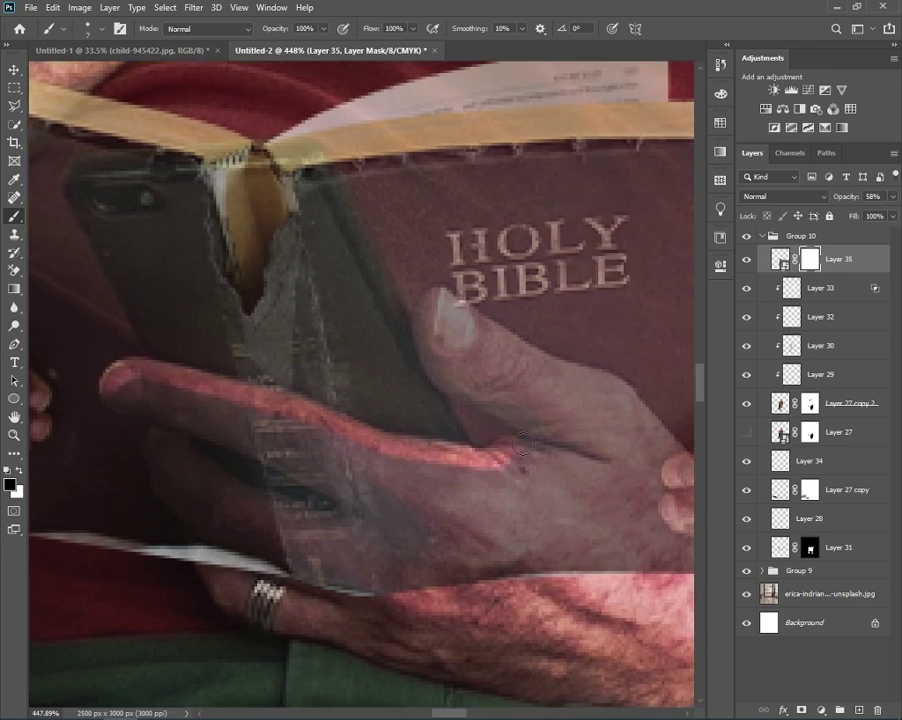
drag(501, 400, 484, 396)
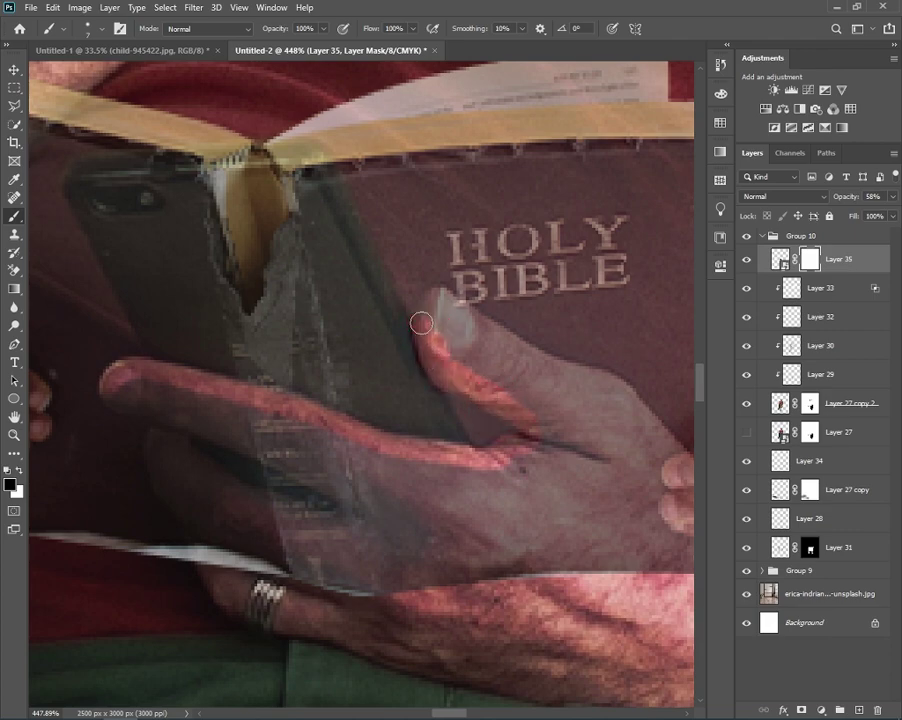
mouse_move(438, 302)
mouse_down()
mouse_move(632, 408)
mouse_move(472, 293)
mouse_up()
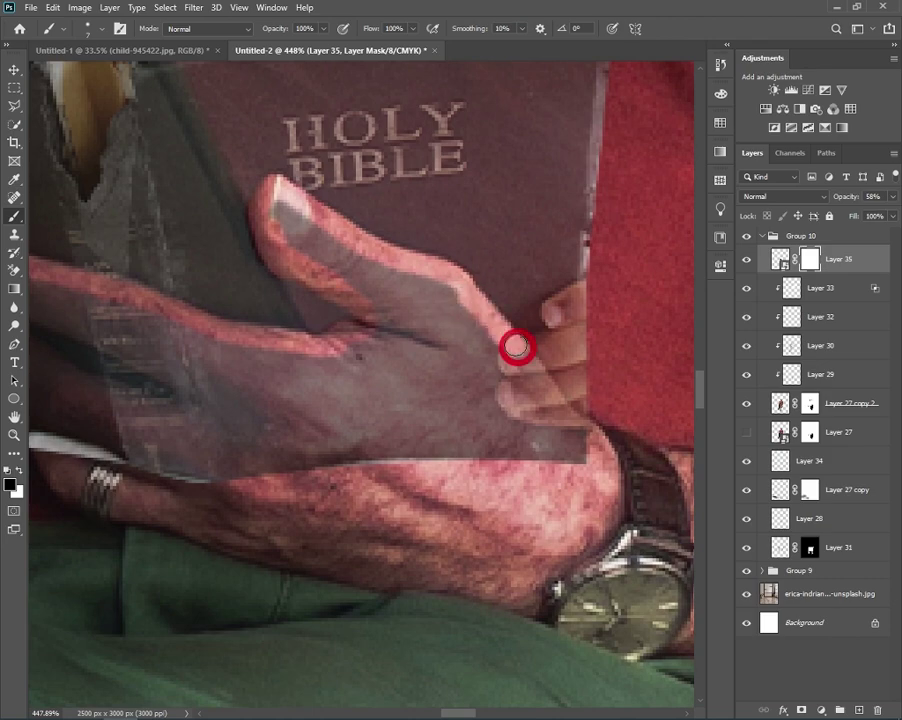
scroll(251, 338, left, 5)
scroll(236, 263, left, 1)
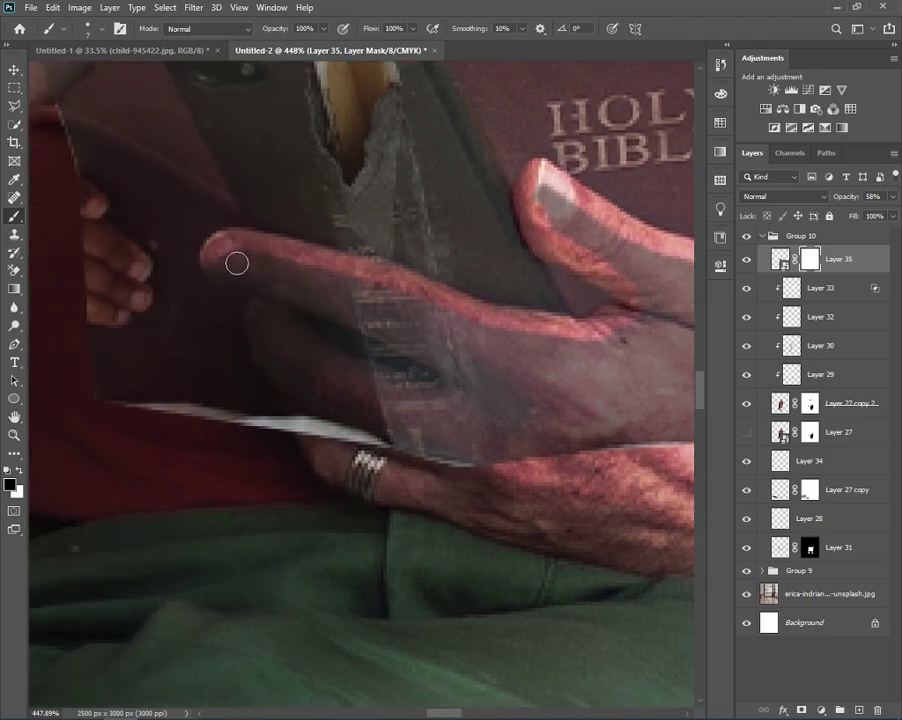
drag(218, 273, 263, 296)
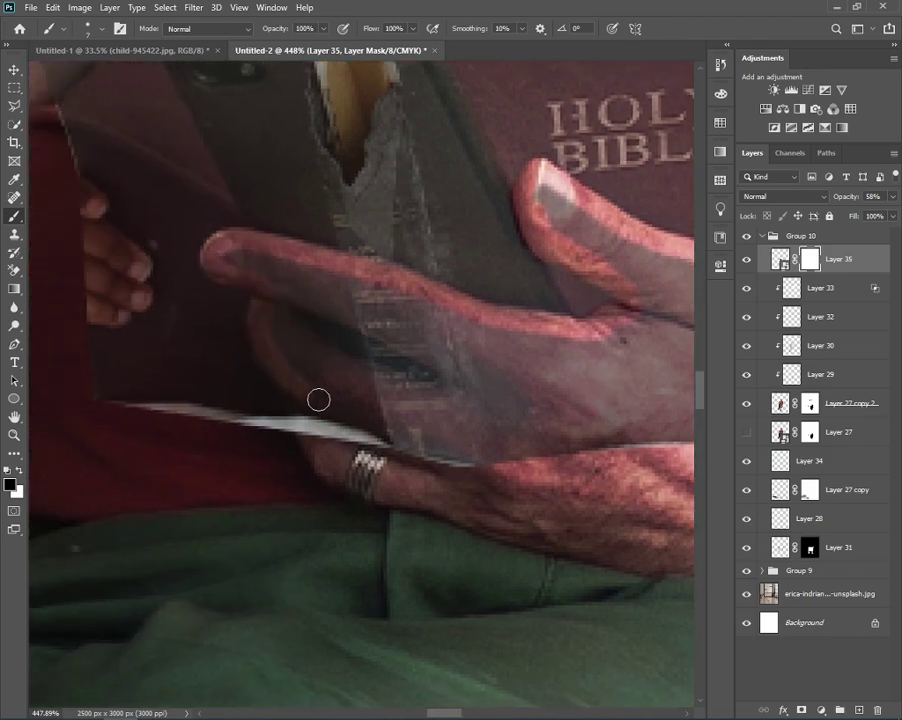
mouse_move(314, 398)
mouse_down()
mouse_move(304, 420)
mouse_move(465, 455)
mouse_move(482, 467)
mouse_up()
- Restore the Bible layer to full opacity and reveal the middle finger, knuckle and thumb tip
key(bracketright)
key(bracketright)
key(bracketright)
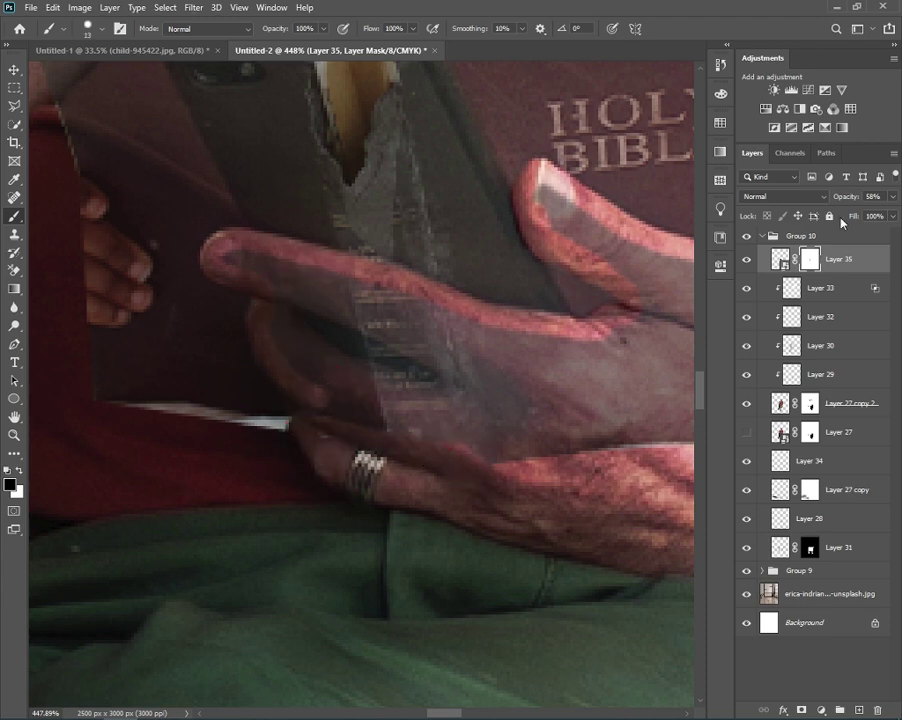
drag(847, 198, 885, 198)
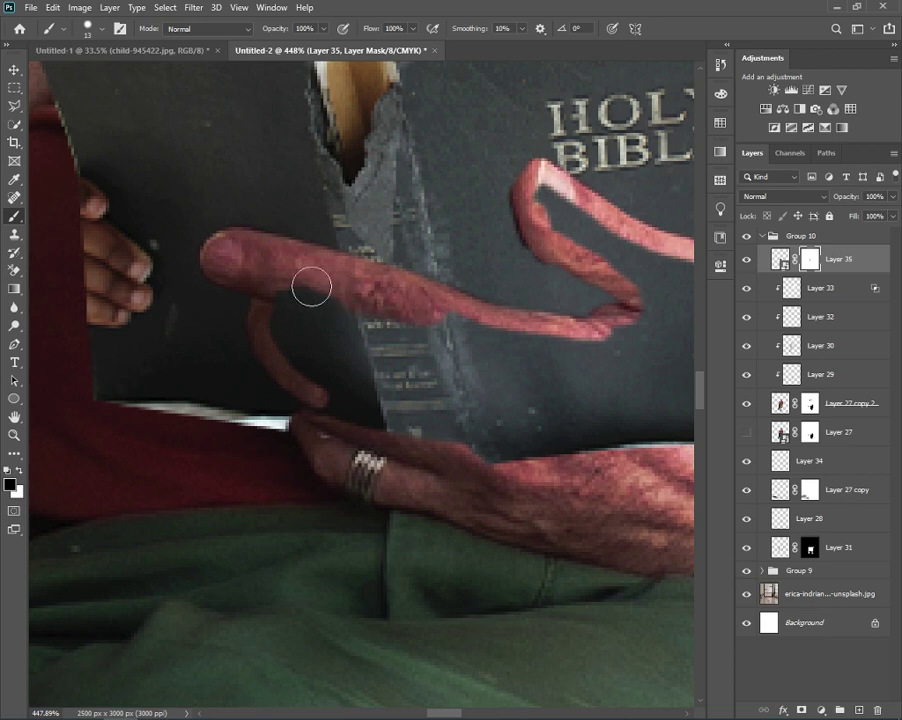
mouse_move(296, 353)
mouse_down()
mouse_move(338, 322)
mouse_move(380, 354)
mouse_move(377, 320)
mouse_move(425, 372)
mouse_move(457, 465)
mouse_move(521, 415)
mouse_up()
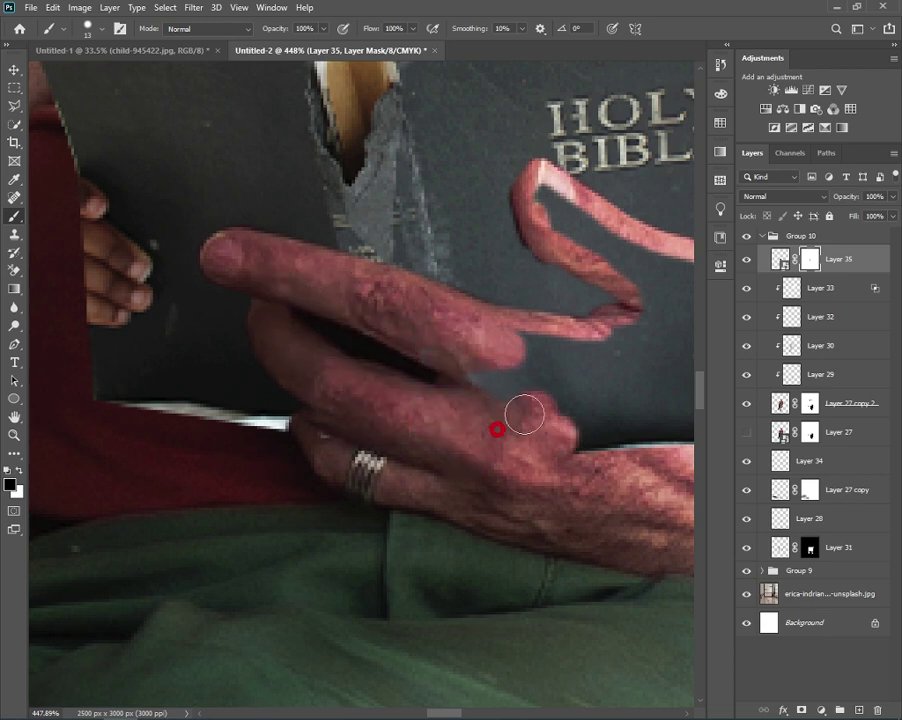
mouse_move(503, 367)
mouse_down()
mouse_move(282, 352)
mouse_move(459, 300)
mouse_up()
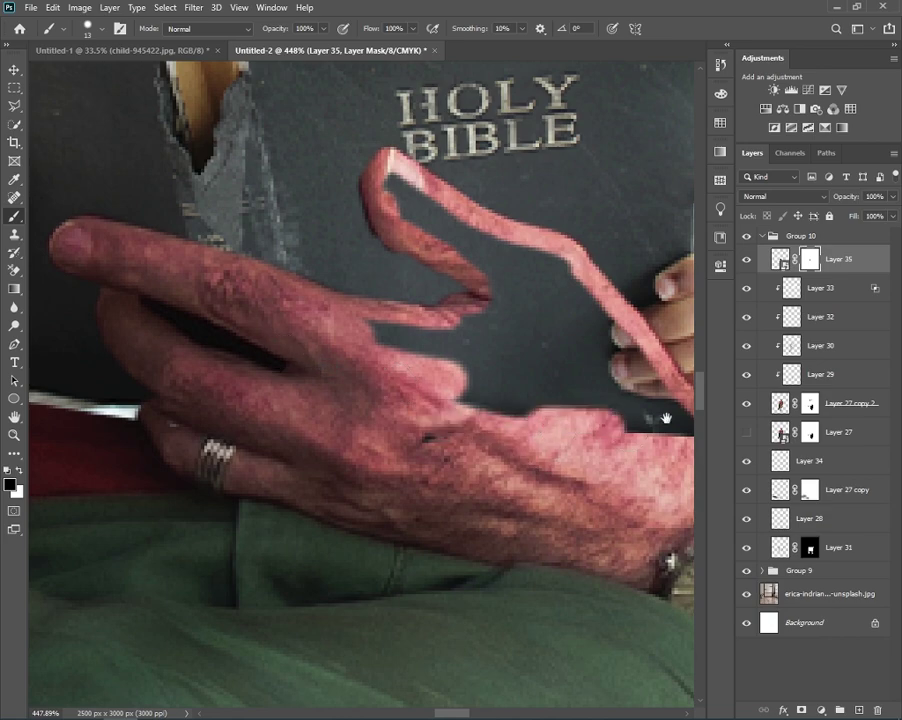
mouse_move(652, 414)
mouse_down()
mouse_move(543, 411)
mouse_move(318, 212)
mouse_move(232, 150)
mouse_move(462, 346)
mouse_move(356, 314)
mouse_move(217, 306)
mouse_move(443, 362)
mouse_move(400, 343)
mouse_move(350, 375)
mouse_move(484, 395)
mouse_up()
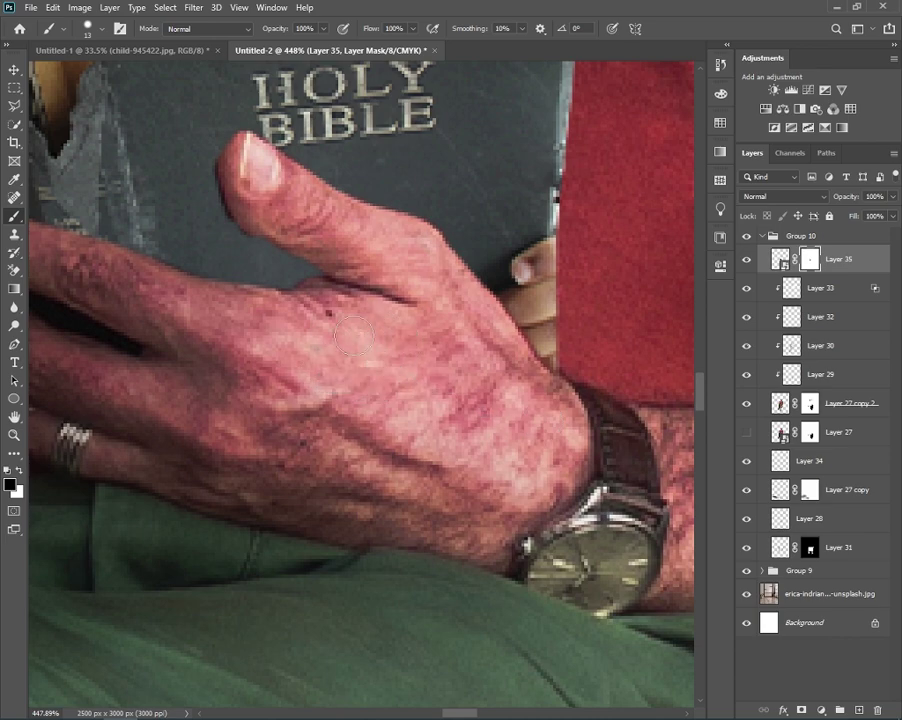
drag(322, 316, 390, 378)
- Touch up the thumb edge, swapping black and white on the mask, then zoom out
key(x)
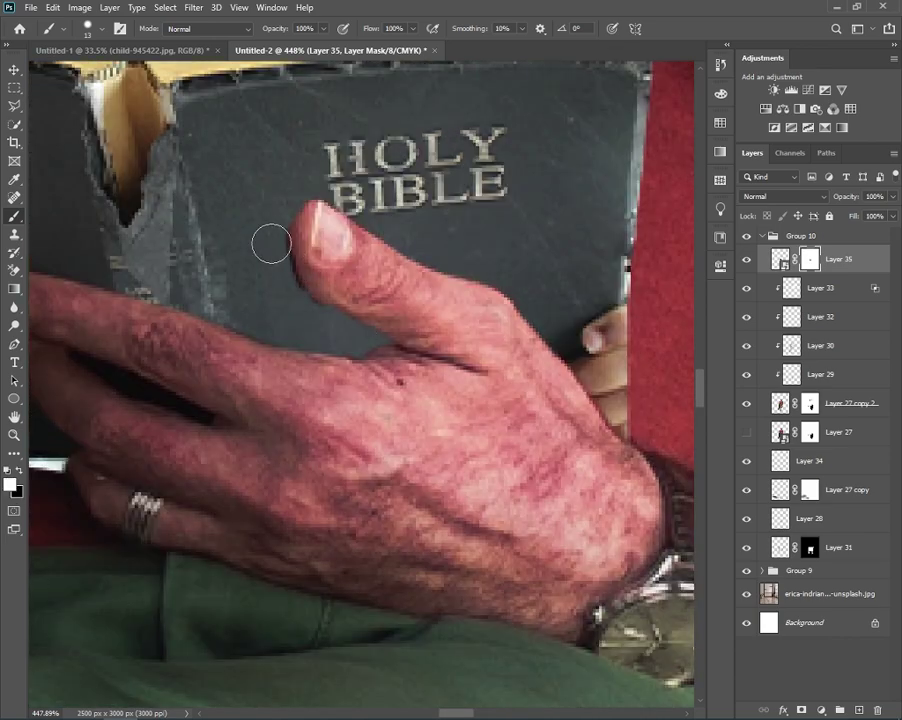
alt+right_click(272, 270)
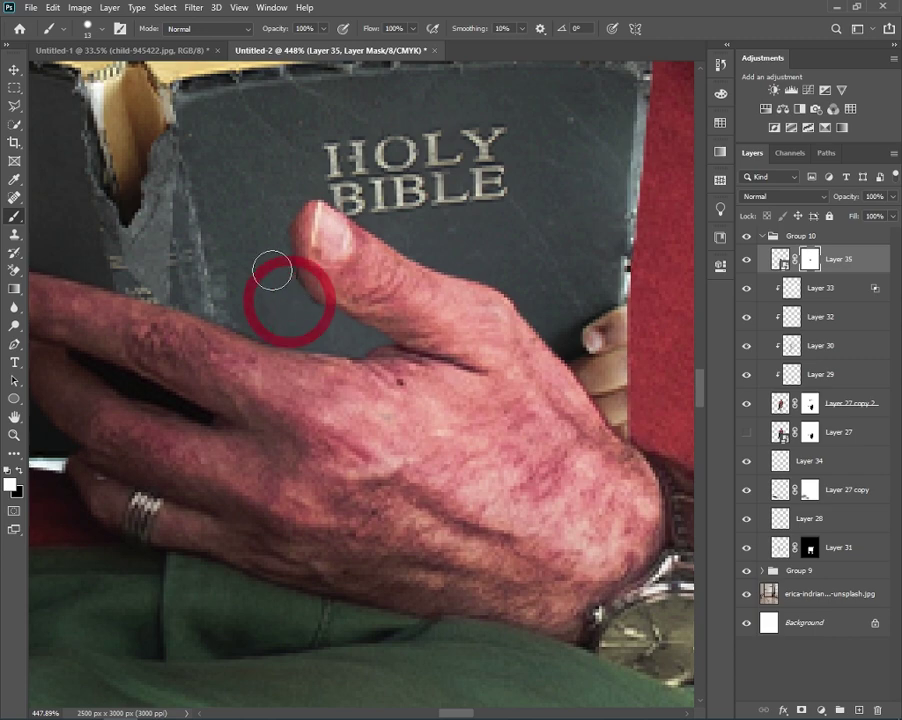
key(x)
alt+right_click(340, 288)
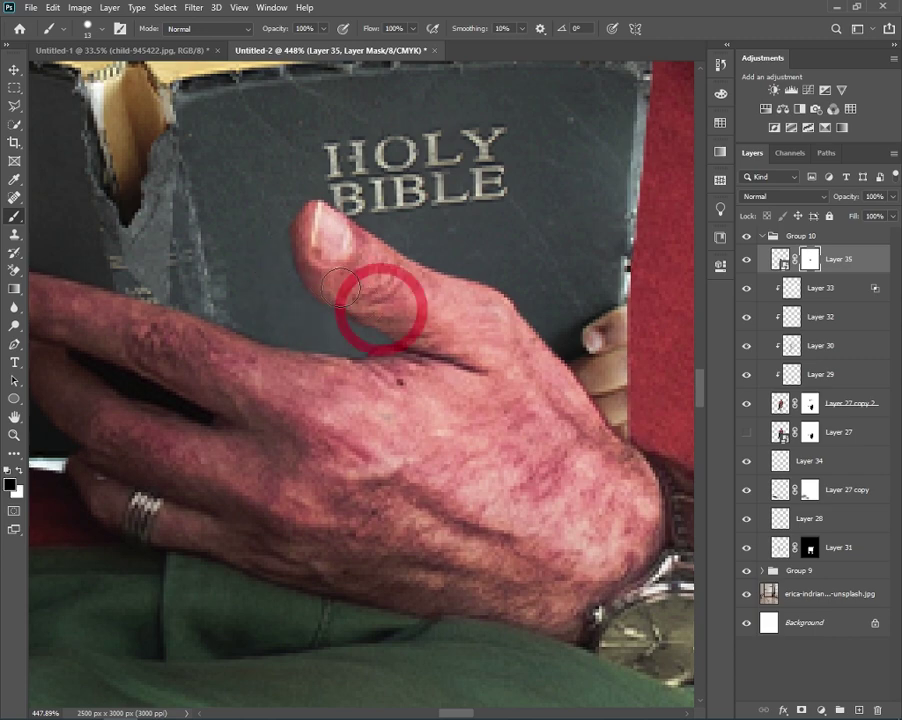
key(x)
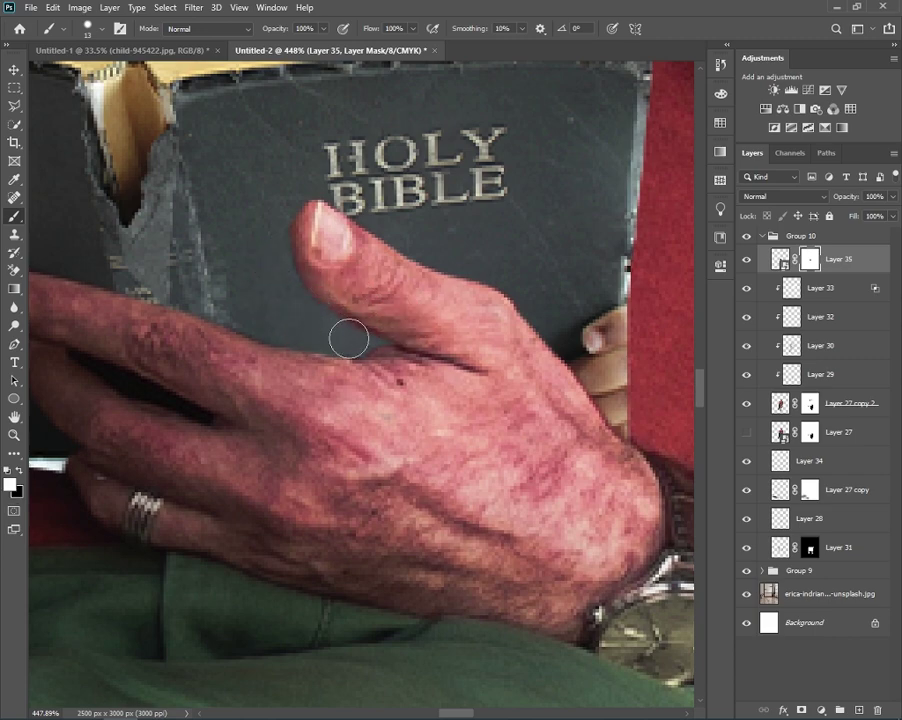
scroll(418, 382, down, 3)
scroll(418, 382, down, 4)
scroll(405, 356, up, 3)
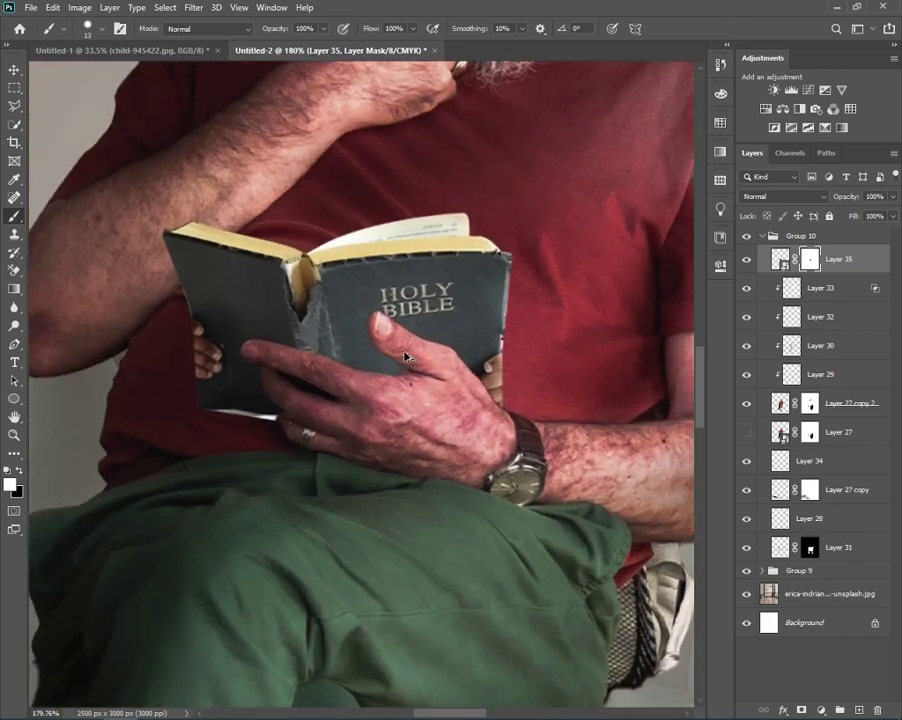
- Add a new Layer 36 with a dark grey painting colour and Multiply blend mode
key(ctrl+2)
key(x)
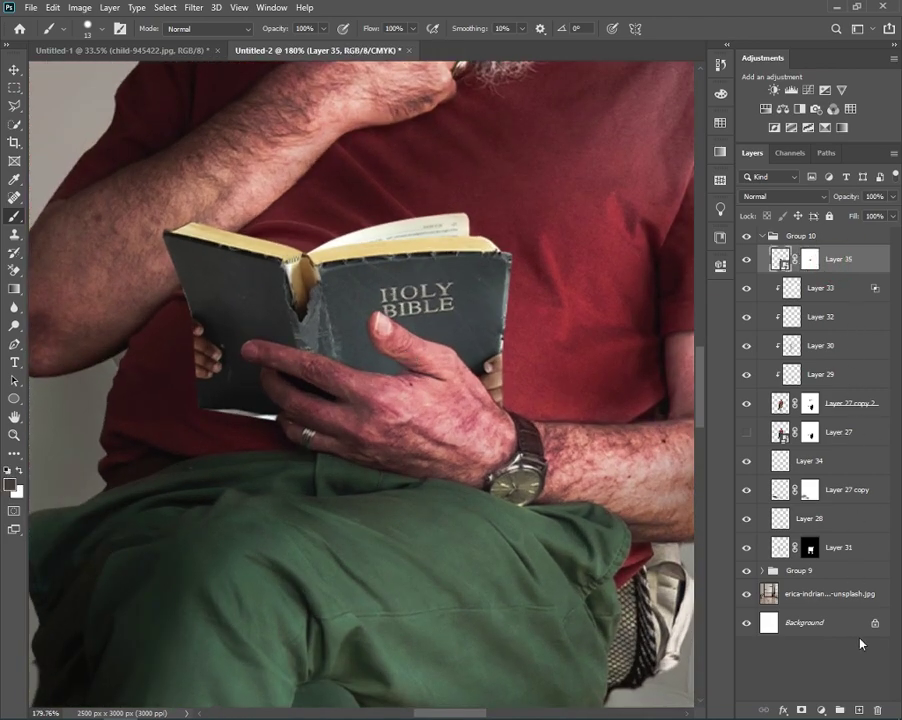
click(864, 711)
drag(820, 259, 850, 288)
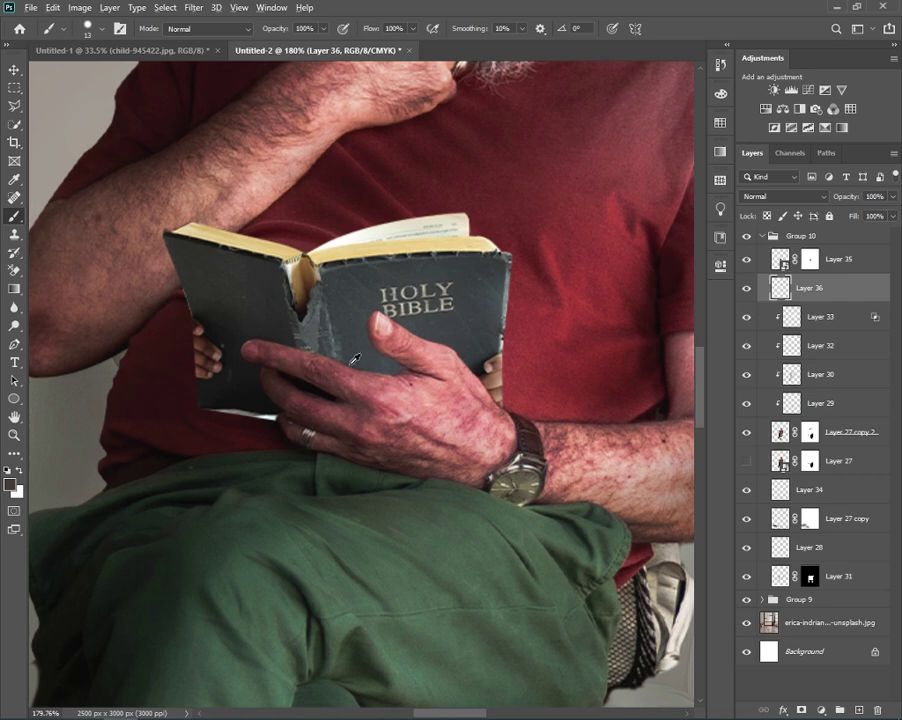
click(10, 483)
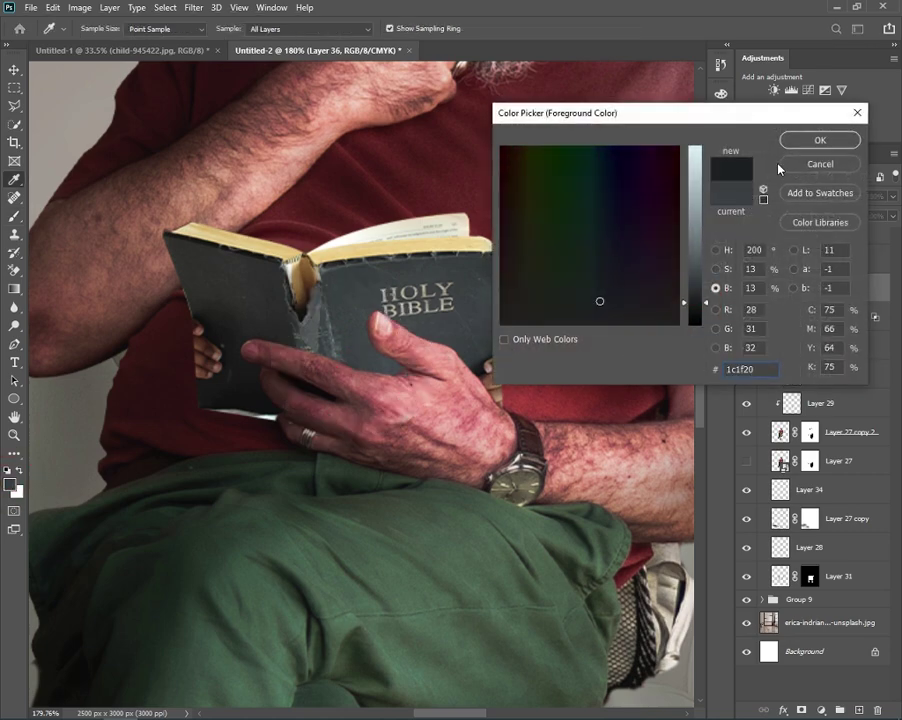
click(819, 140)
click(782, 196)
click(765, 253)
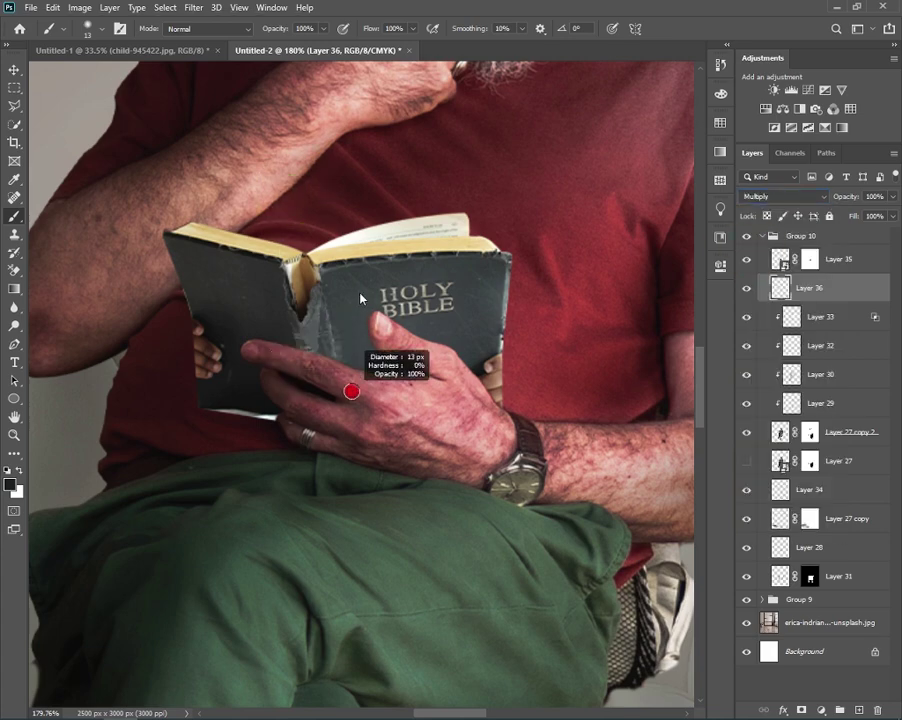
- Move Layer 36 above Layer 35, copy Layer 35's mask onto it, and shade the hand
click(256, 344)
drag(842, 276, 822, 245)
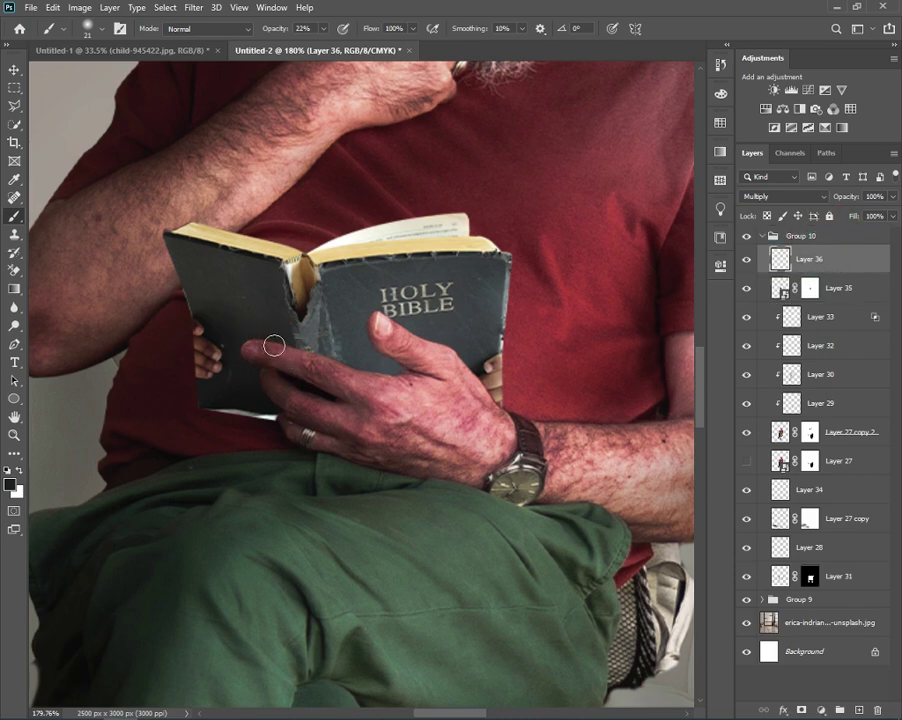
mouse_move(268, 343)
mouse_down()
mouse_move(336, 351)
mouse_move(292, 342)
mouse_move(391, 382)
mouse_up()
drag(808, 290, 808, 260)
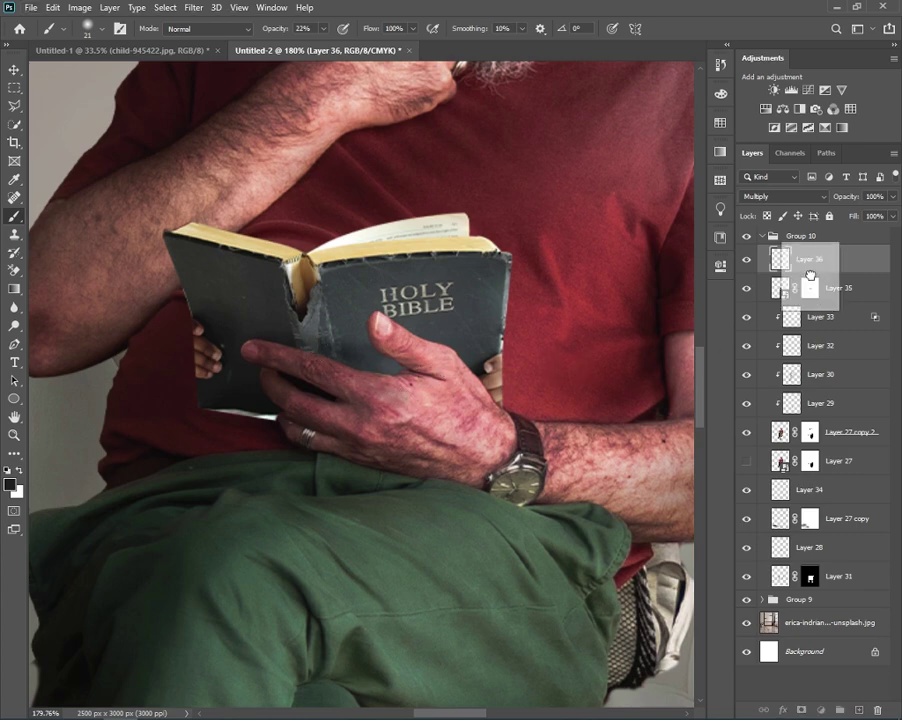
key(ctrl+z)
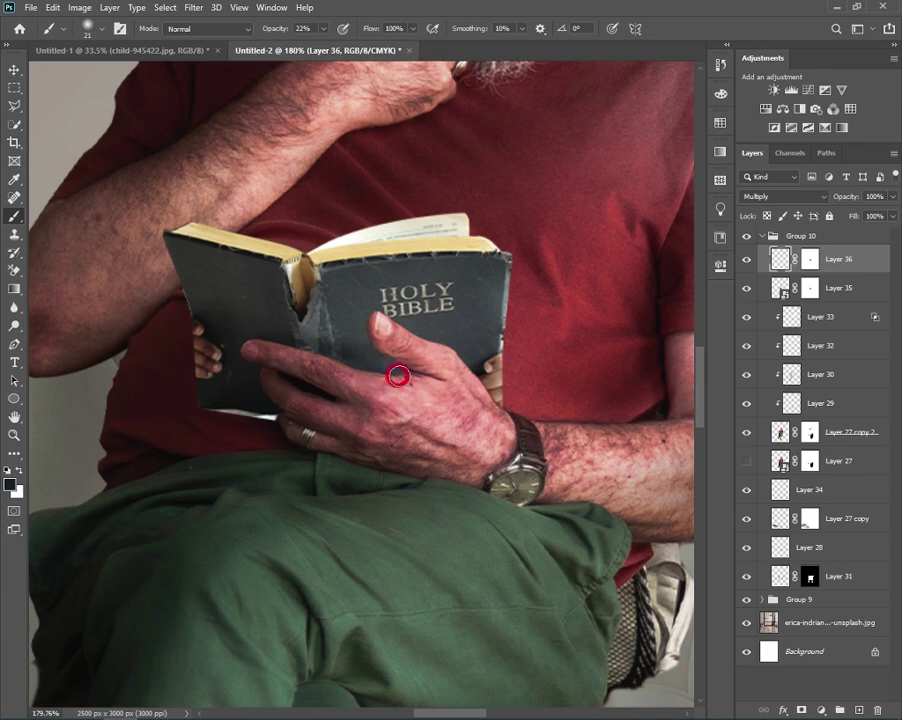
- Softly darken the Bible's torn spine, resizing the brush from 41 down to 13
drag(276, 356, 290, 362)
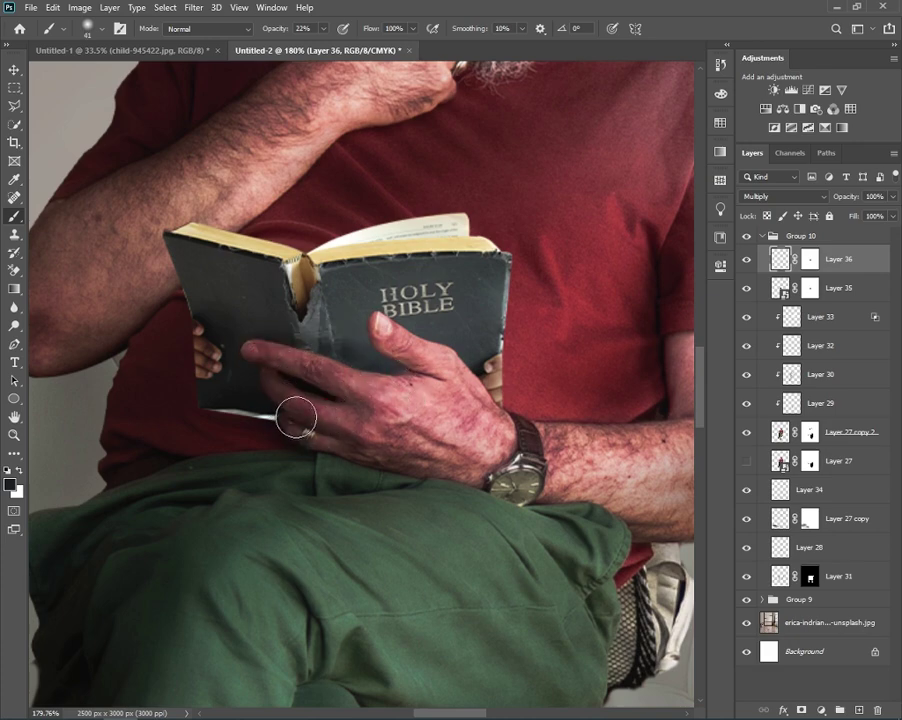
drag(180, 395, 184, 393)
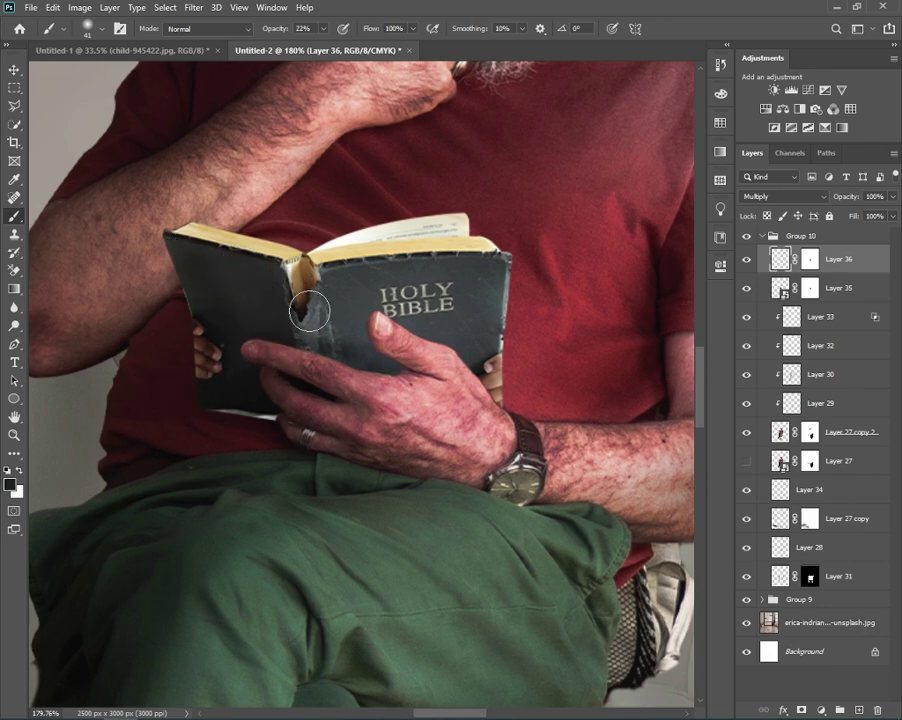
mouse_move(306, 312)
mouse_down()
mouse_move(346, 318)
mouse_move(350, 279)
mouse_up()
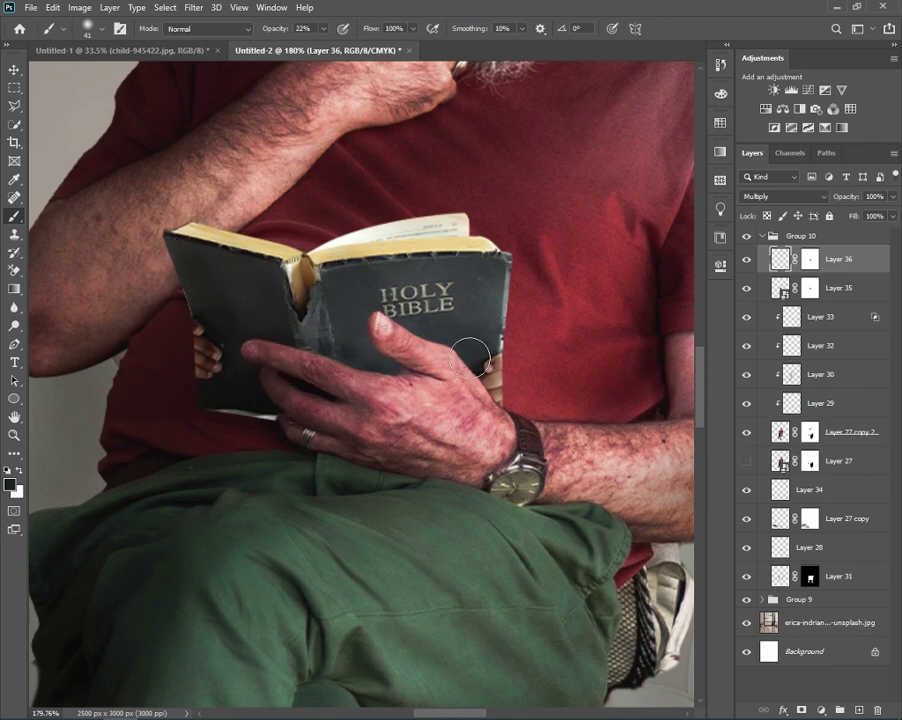
drag(383, 381, 389, 356)
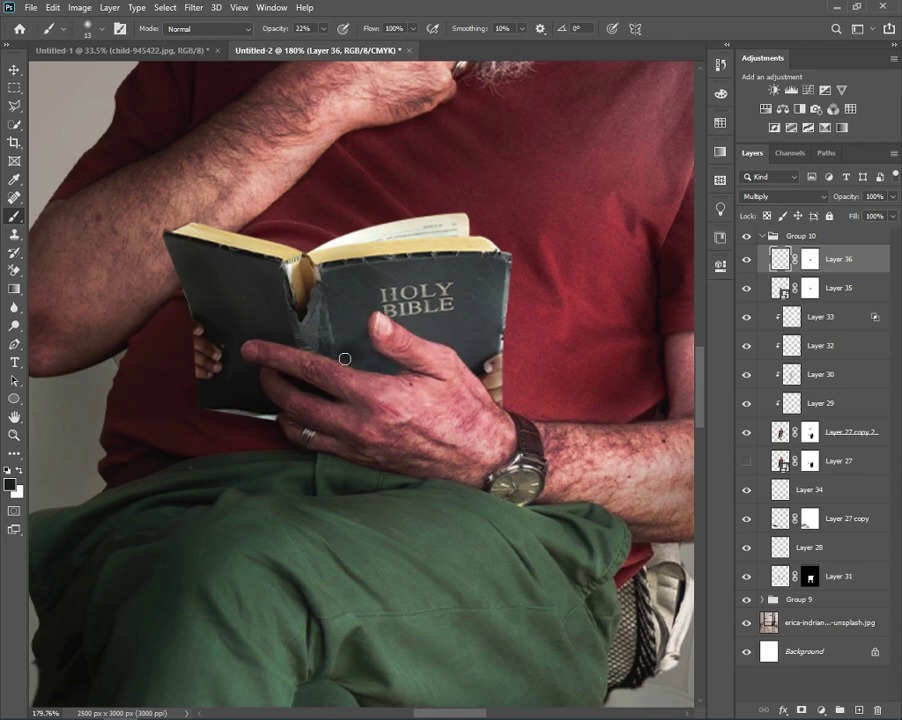
- Lightly erase Layer 36's shading on the Bible cover with a 7% Eraser, toggling it to compare
key(e)
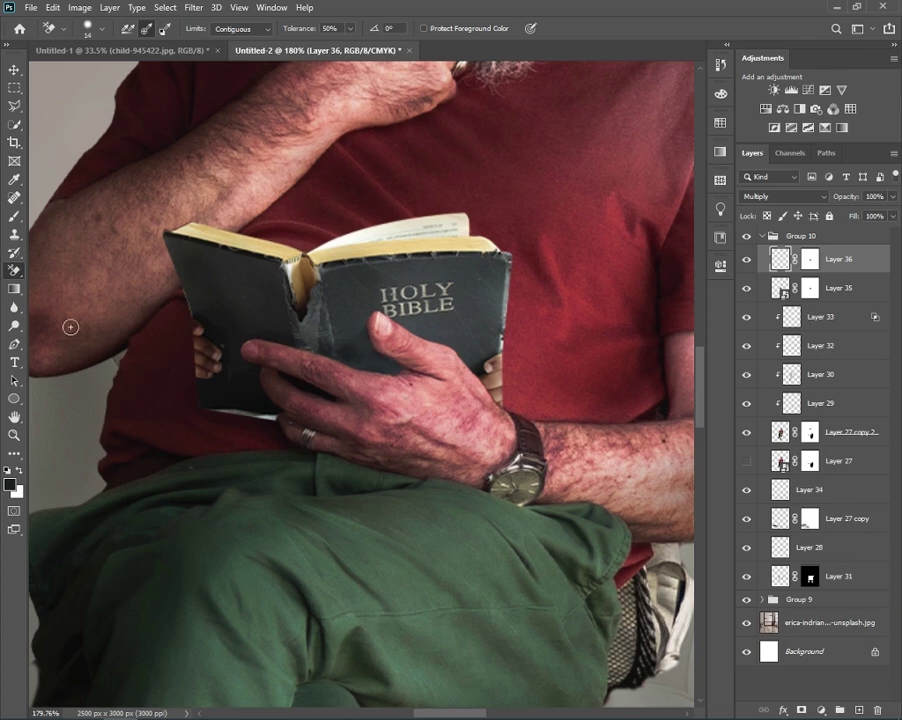
right_click(15, 269)
click(72, 271)
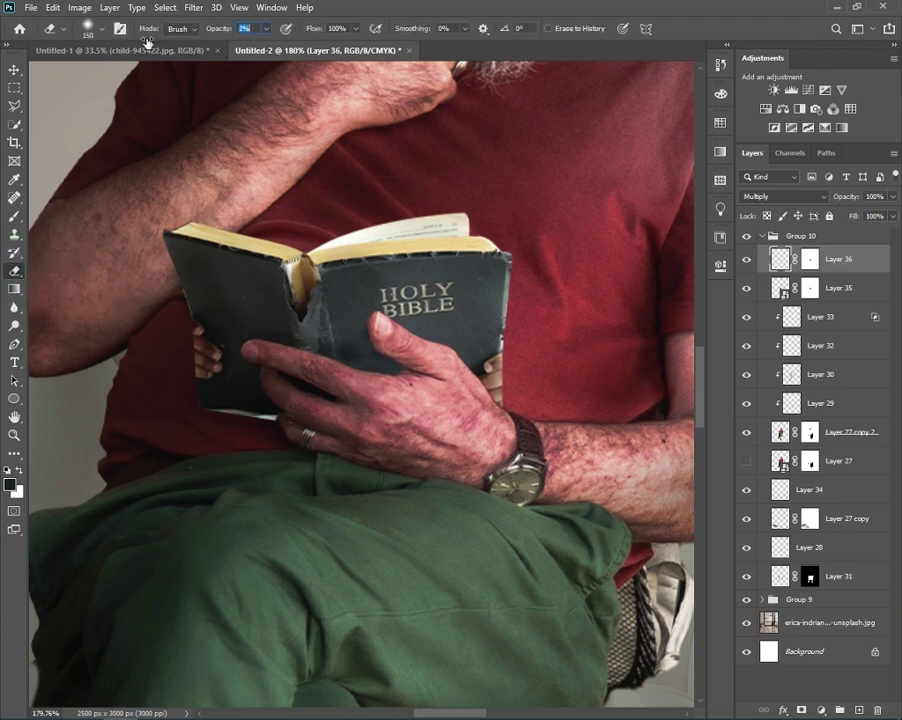
text(7)
click(329, 342)
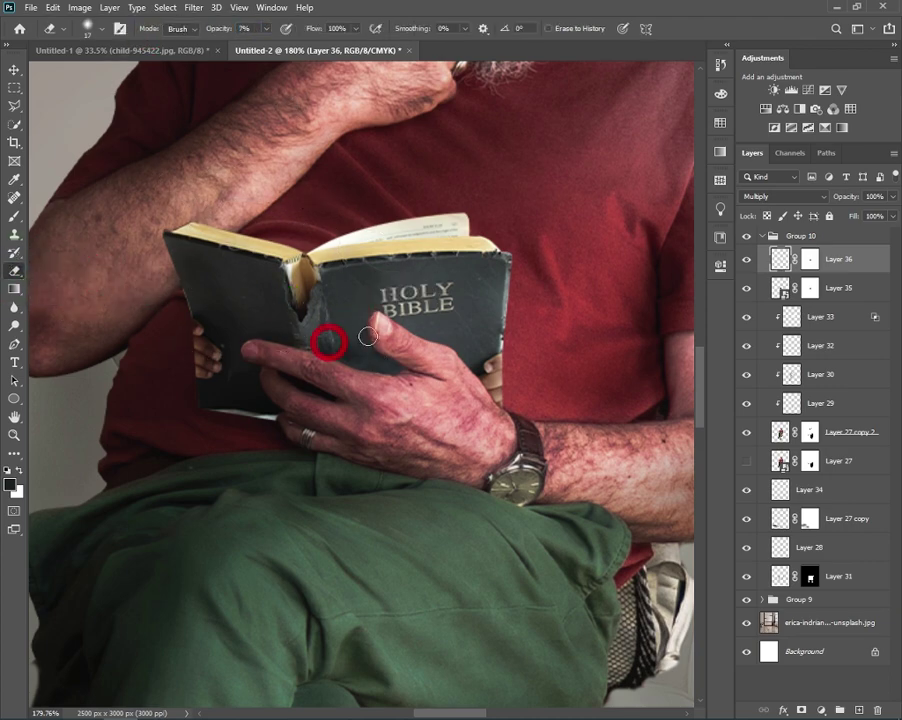
scroll(368, 350, down, 5)
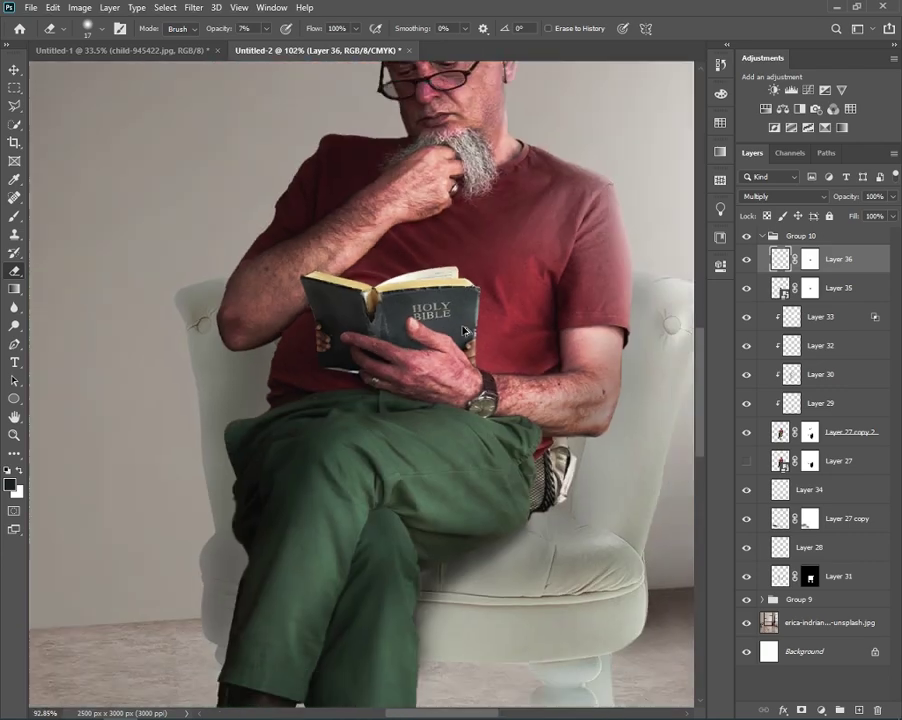
scroll(613, 321, up, 2)
click(746, 260)
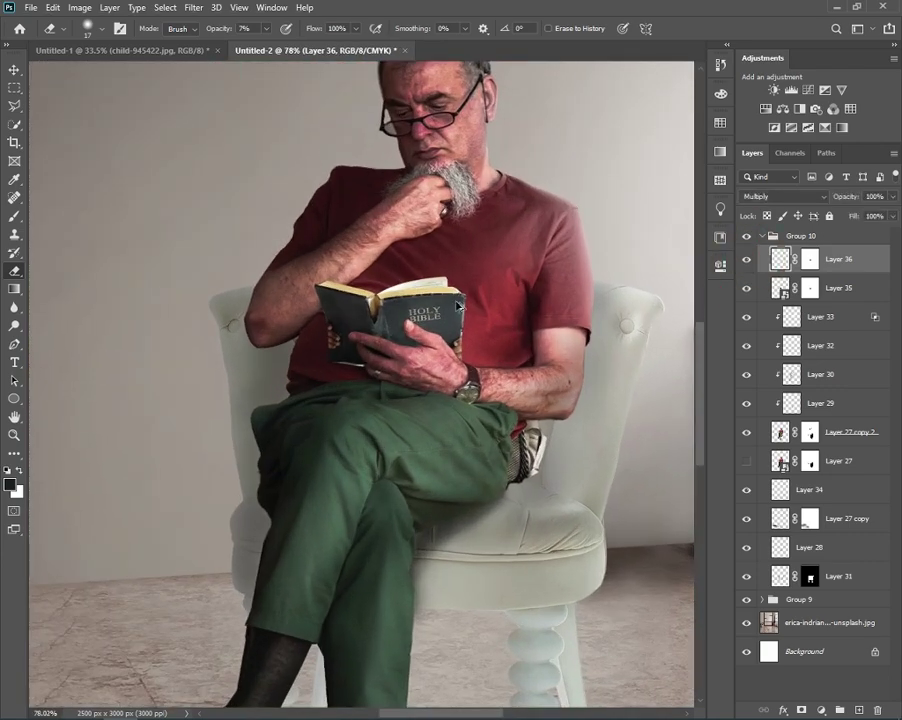
scroll(315, 283, up, 1)
scroll(313, 278, up, 2)
- Switch back to the Brush and duplicate Layer 35 as Layer 35 copy
key(b)
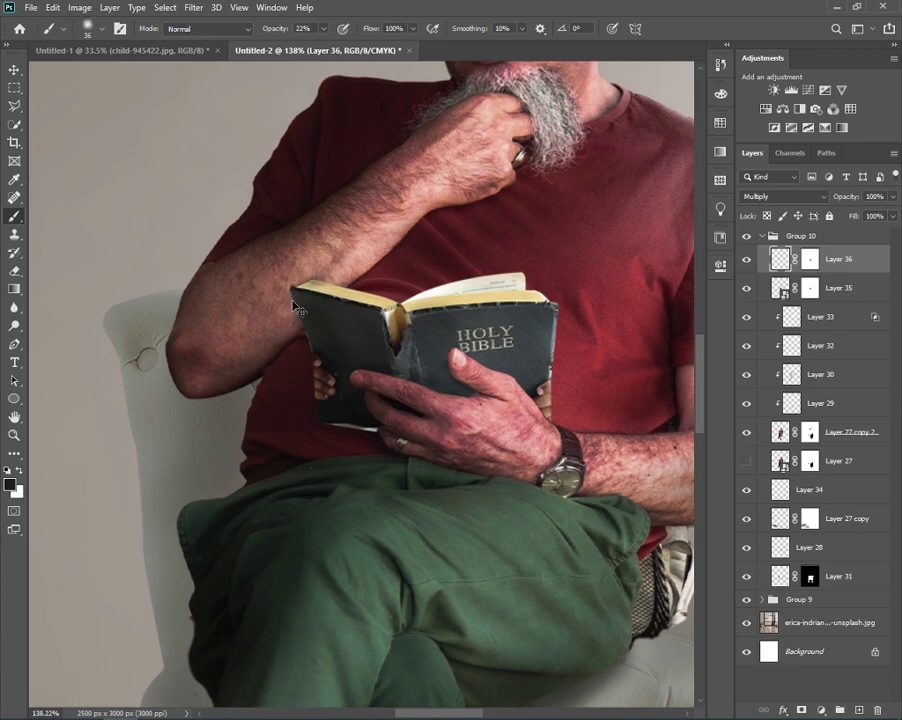
drag(300, 287, 330, 287)
click(791, 293)
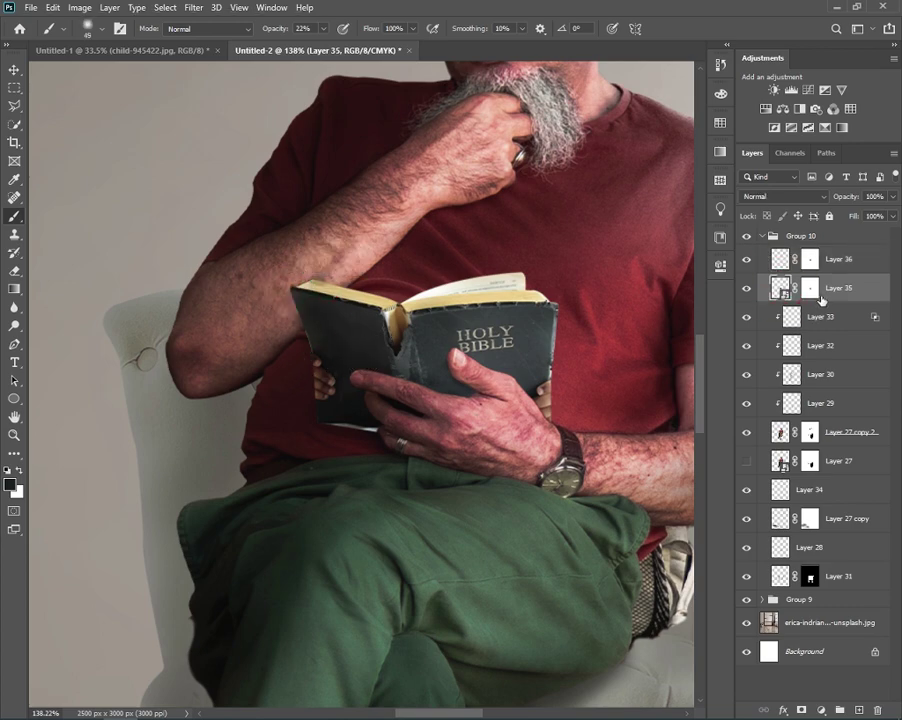
key(ctrl+j)
- Rasterize Layer 35 copy
right_click(781, 290)
click(845, 288)
right_click(845, 288)
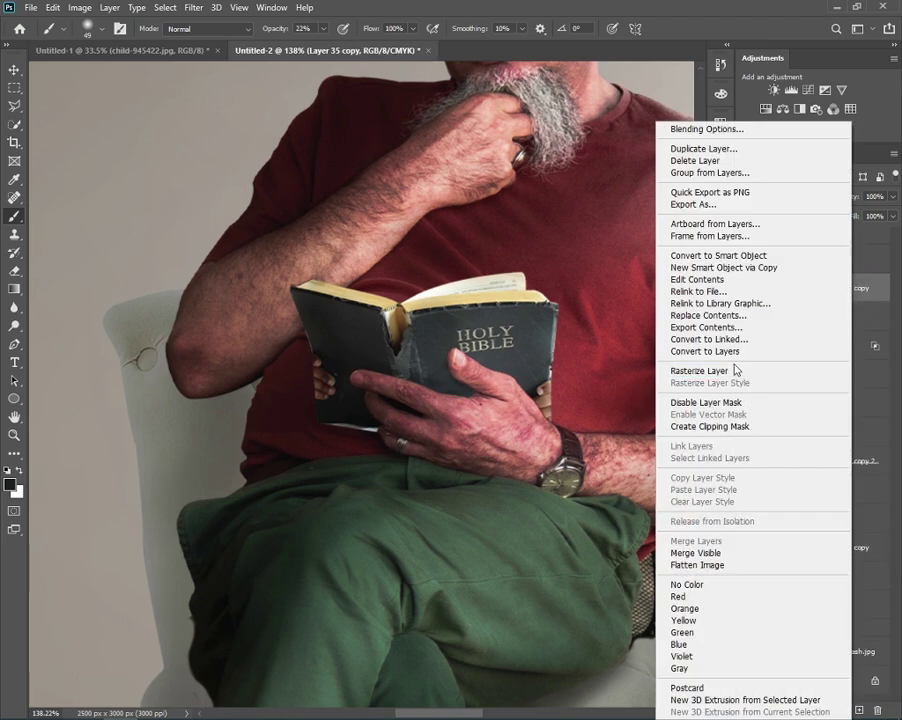
click(736, 370)
- Clone cover texture over the fingers and grey smudges on the Bible's left edge
key(s)
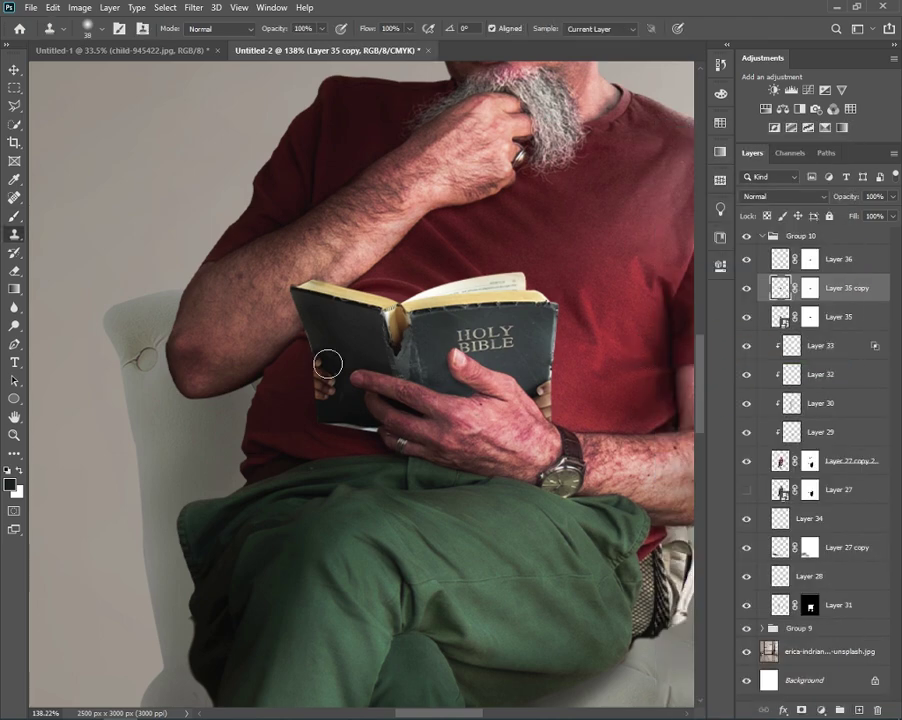
alt+click(348, 355)
drag(316, 376, 318, 398)
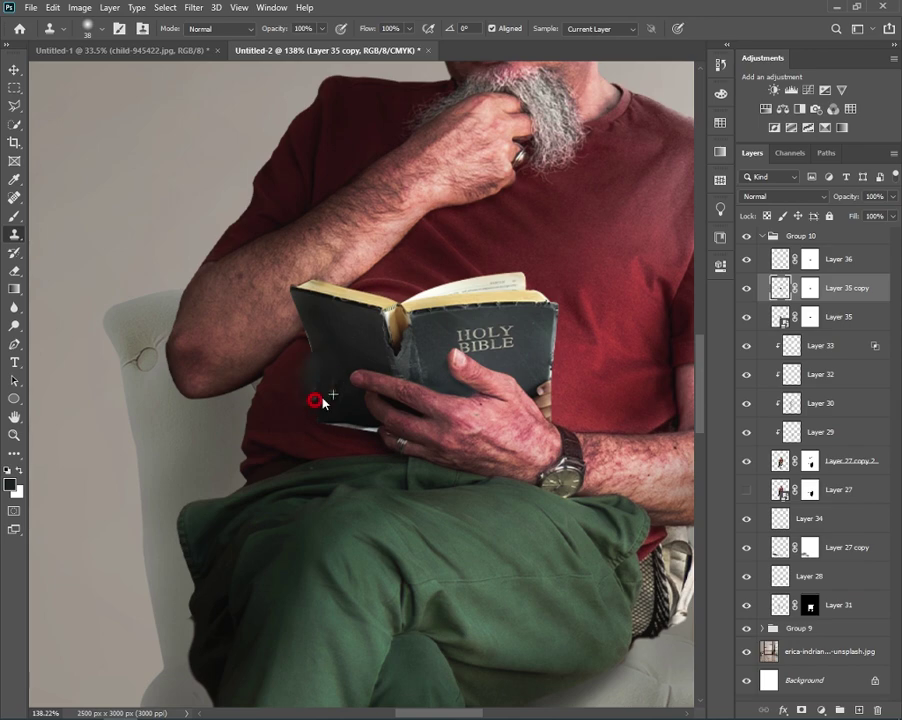
scroll(335, 380, up, 4)
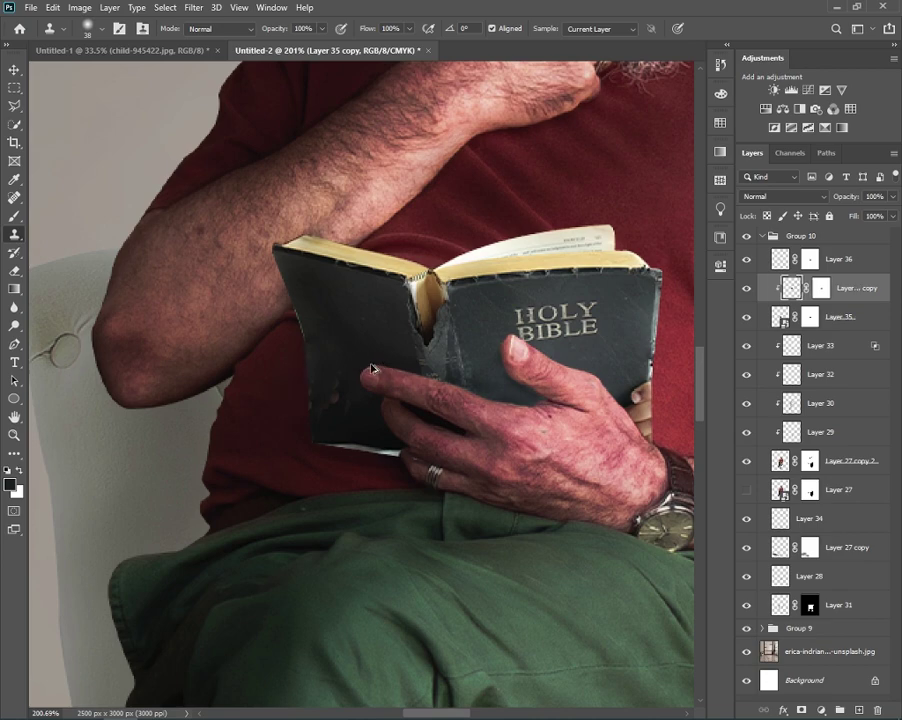
mouse_move(340, 394)
mouse_down()
mouse_move(329, 397)
mouse_move(332, 374)
mouse_move(311, 371)
mouse_up()
alt+click(358, 342)
- Compare with Layer 36 and Layer 35 copy hidden, then touch up cover, lower-left edge and wrist area
click(746, 260)
click(748, 288)
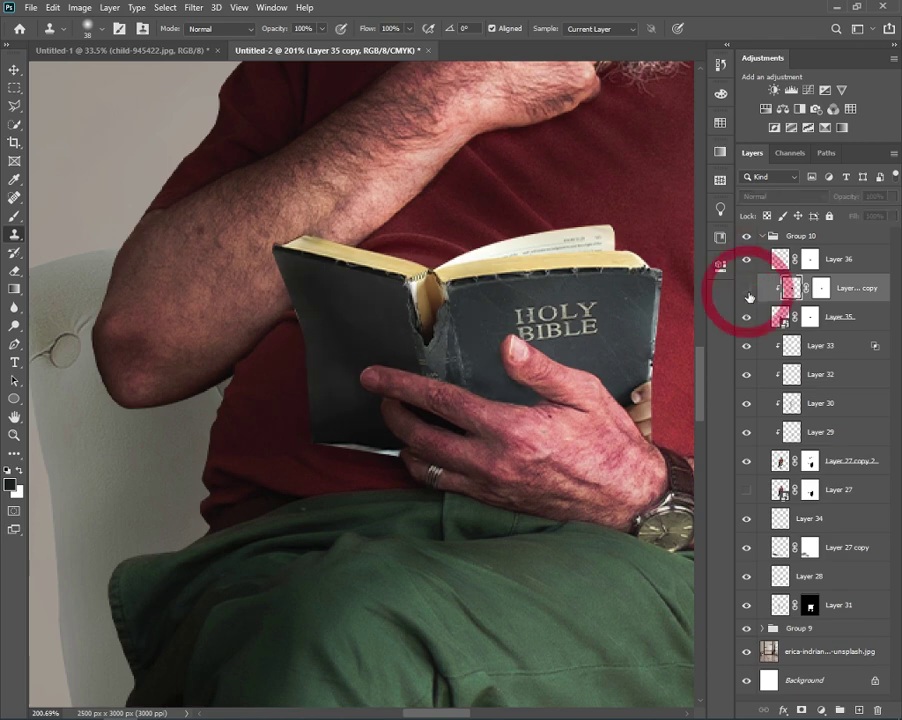
click(355, 355)
click(311, 391)
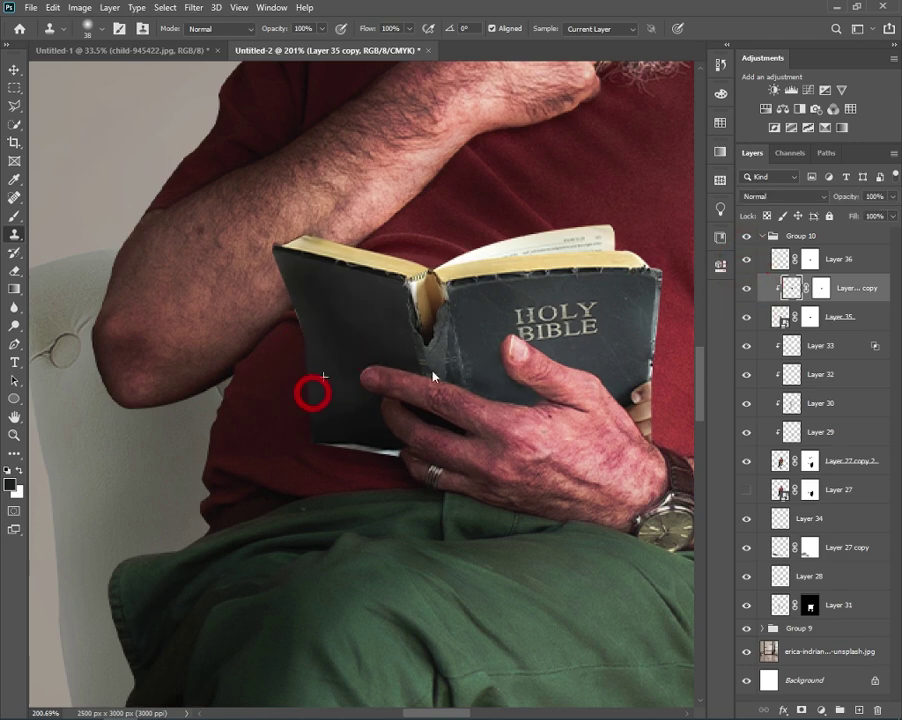
click(636, 436)
alt+scroll(648, 398, down, 3)
scroll(489, 451, up, 3)
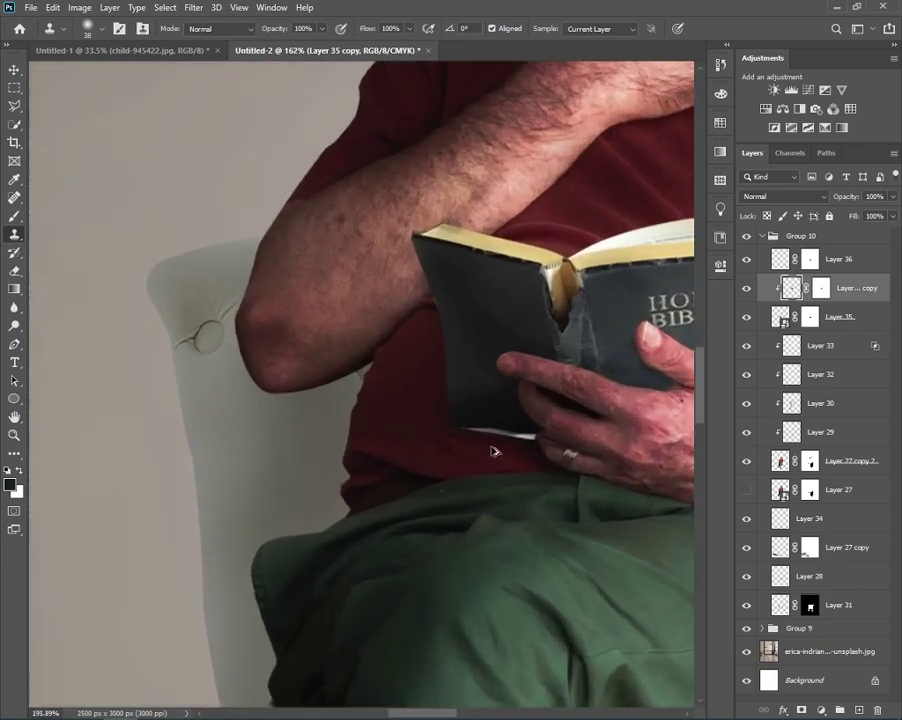
scroll(491, 439, up, 2)
- Clone dark cover texture over the bright streak on the book's lower edge, then zoom out
key(e)
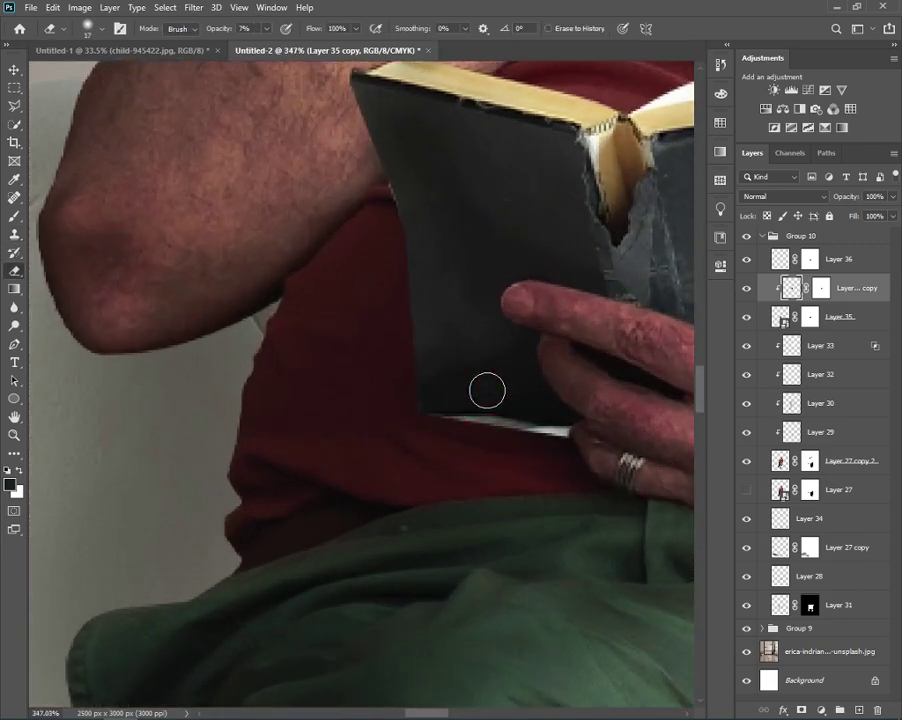
key(s)
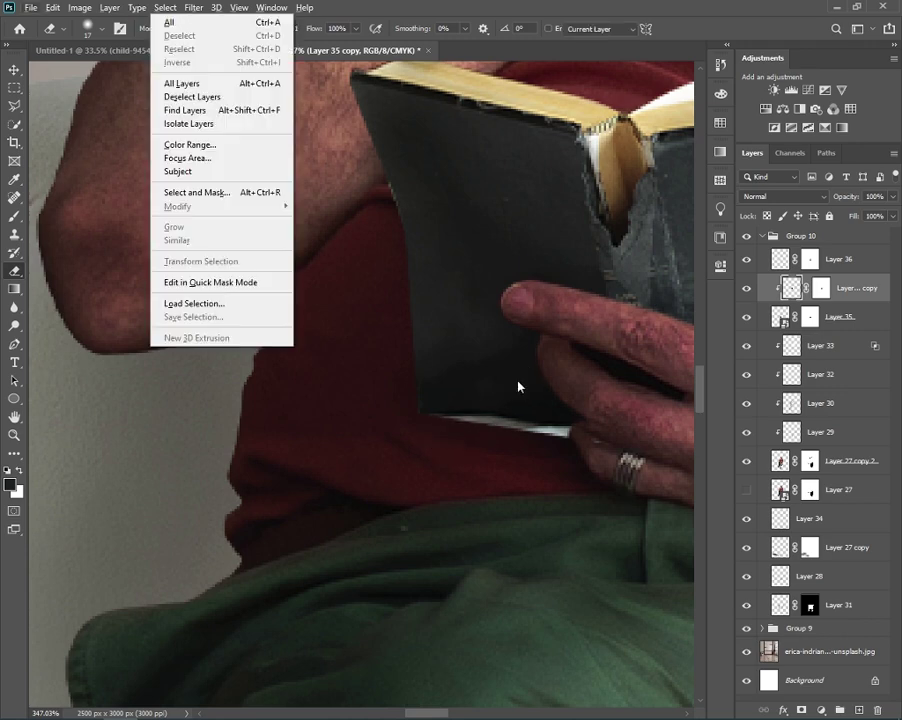
alt+click(497, 431)
drag(556, 430, 568, 429)
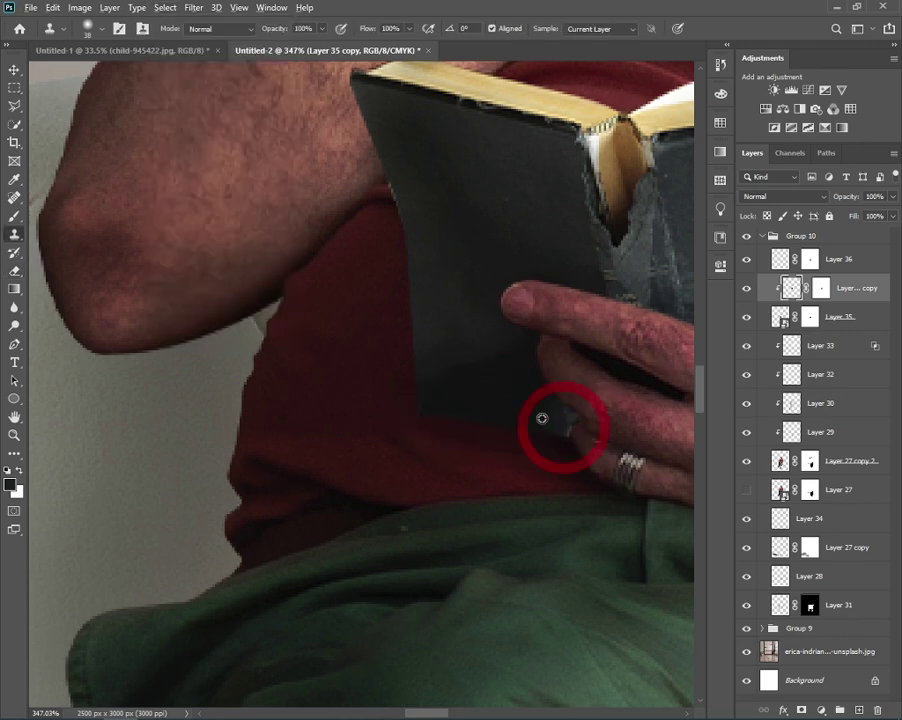
click(563, 434)
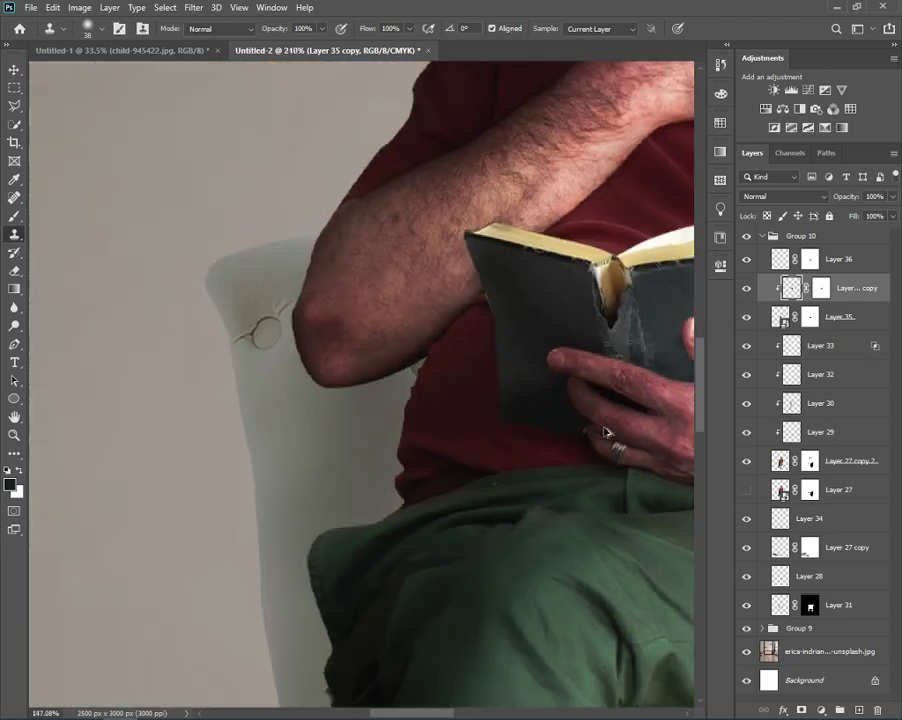
scroll(575, 430, down, 5)
scroll(608, 417, down, 5)
scroll(610, 417, down, 4)
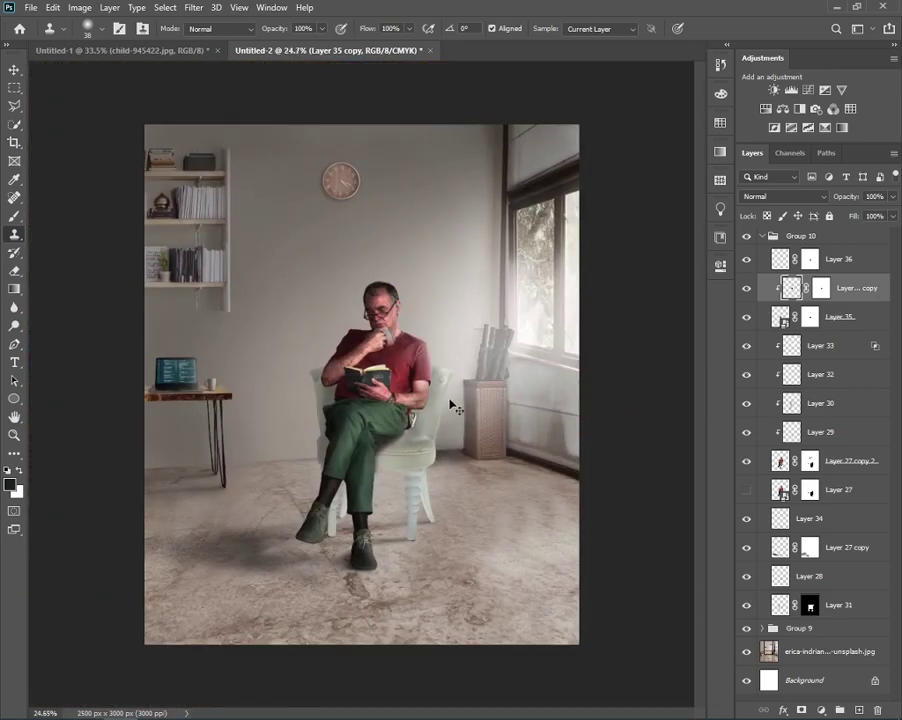
- Collapse Group 10 in the Layers panel to tidy the layer list
scroll(457, 387, up, 1)
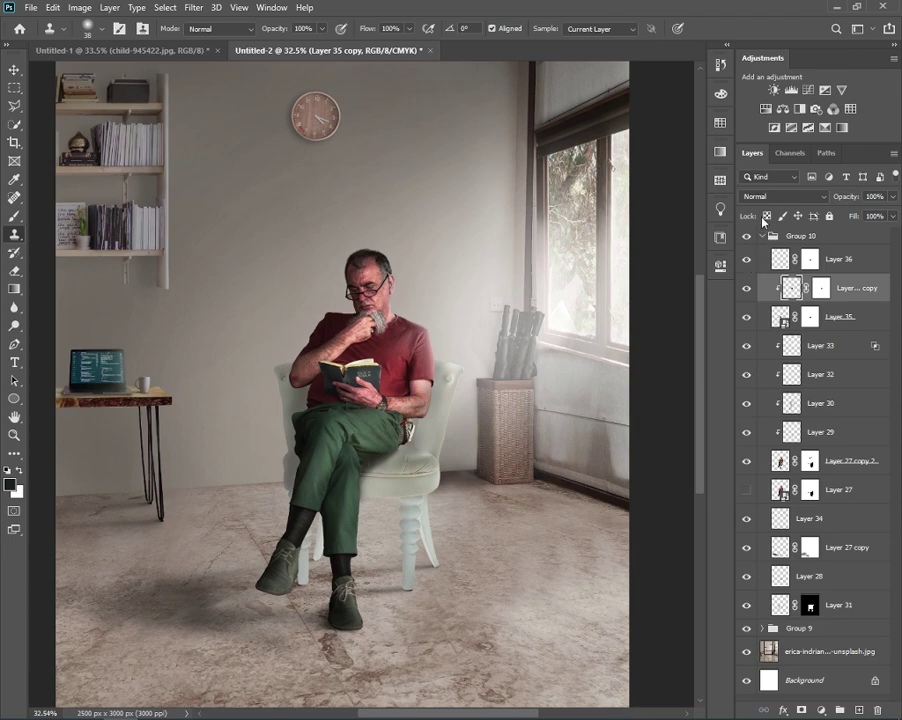
click(762, 242)
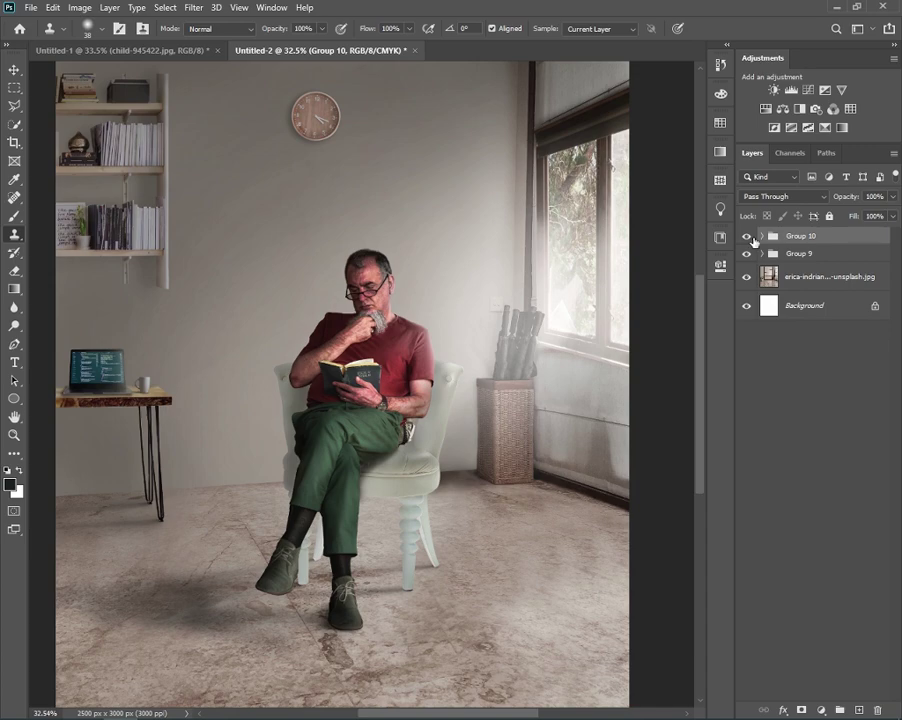
- Add a Selective Color adjustment, push Reds toward cyan and pull magenta from Yellows
click(824, 127)
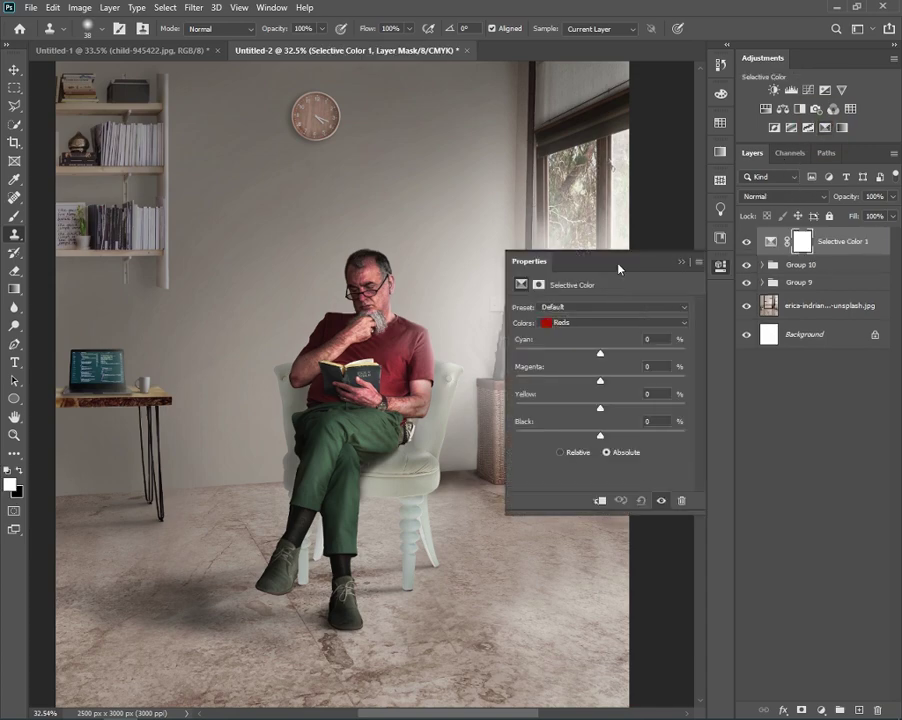
drag(615, 261, 788, 408)
mouse_move(784, 494)
mouse_down()
mouse_move(795, 494)
mouse_move(751, 521)
mouse_move(776, 521)
mouse_up()
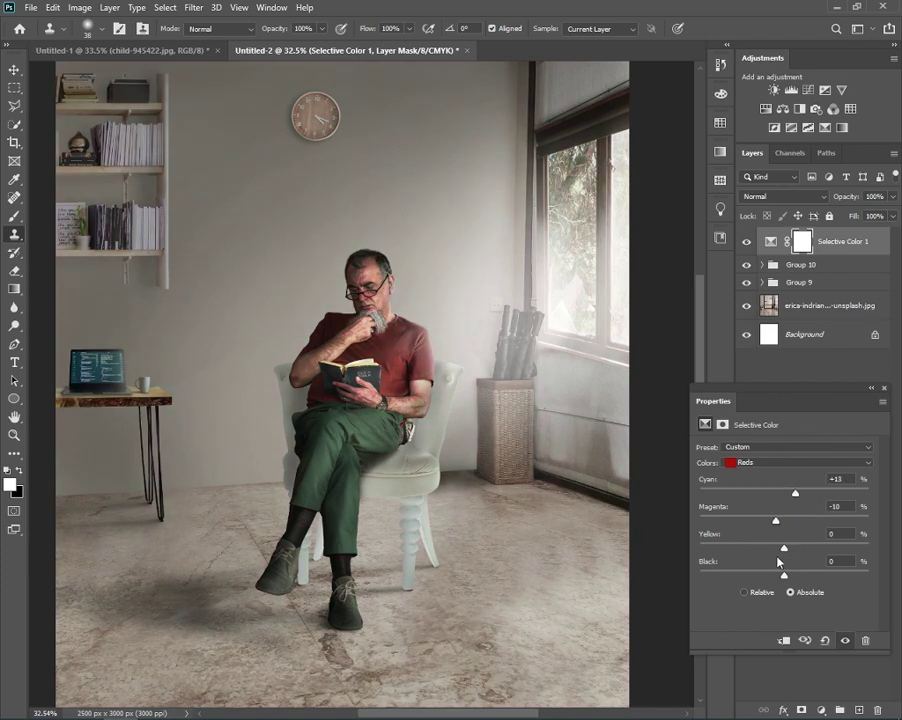
drag(784, 576, 780, 576)
click(780, 463)
mouse_move(784, 521)
mouse_down()
mouse_move(756, 521)
mouse_move(771, 552)
mouse_up()
- Add cyan to the Greens and set the Cyans' magenta to -27 with a black tweak
click(765, 462)
click(764, 497)
mouse_move(800, 493)
mouse_down()
mouse_move(813, 493)
mouse_move(768, 548)
mouse_move(797, 576)
mouse_up()
click(760, 462)
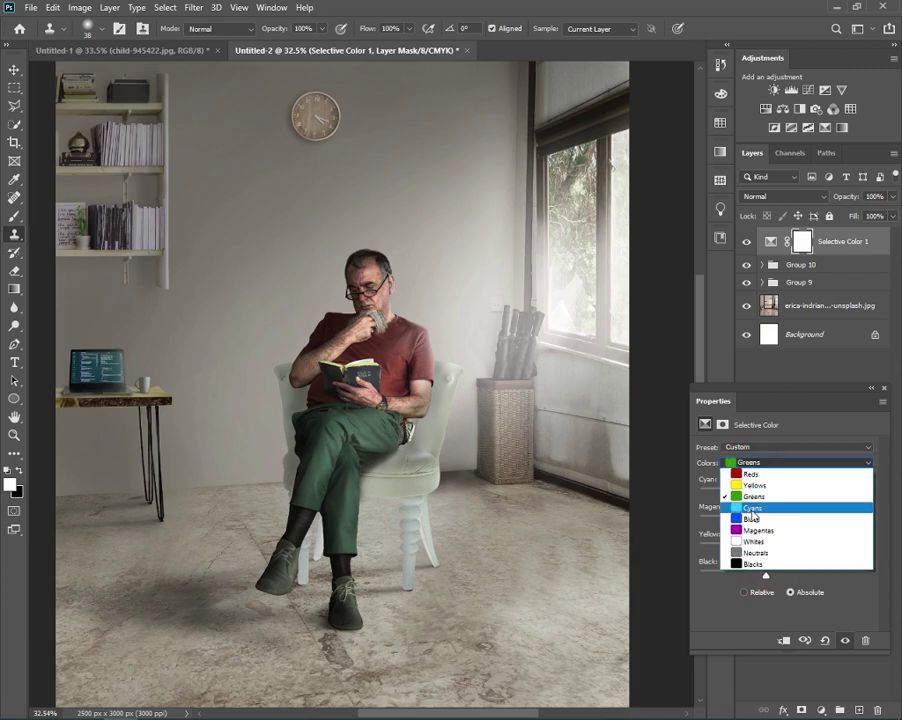
click(767, 510)
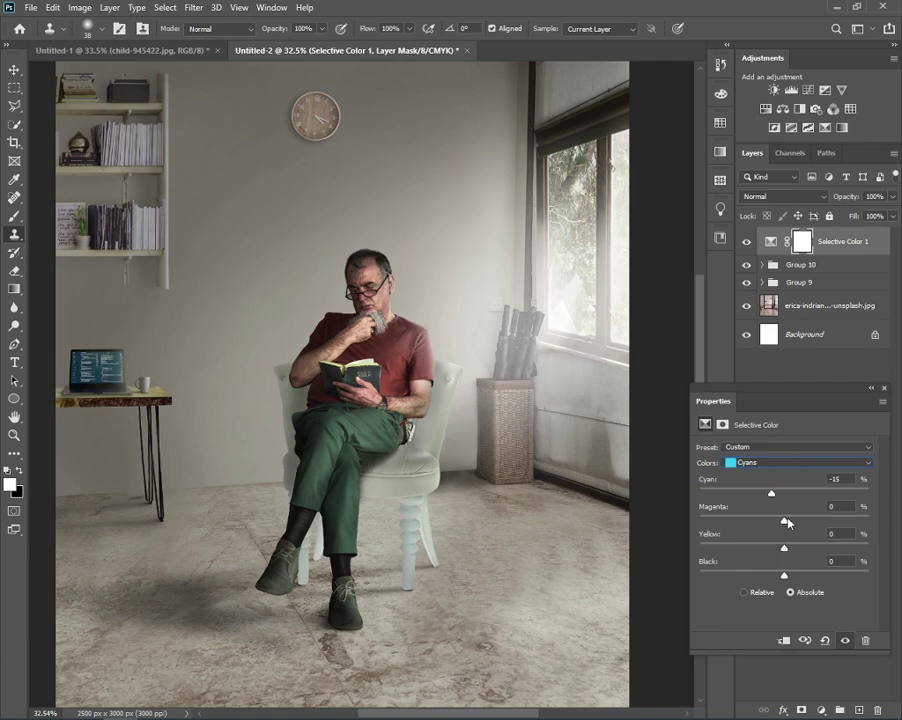
click(761, 521)
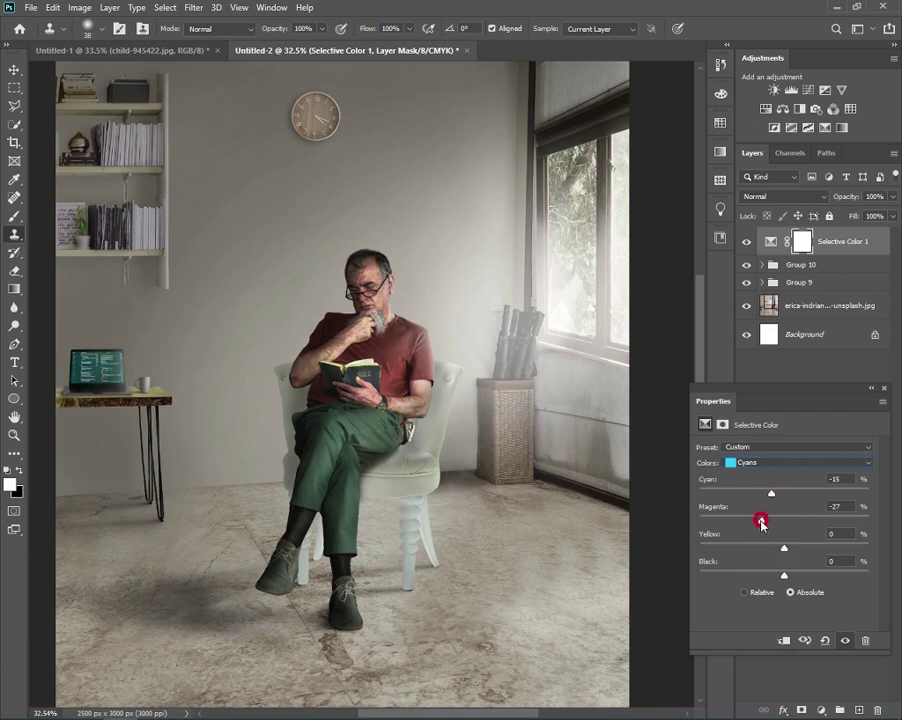
click(800, 575)
- Adjust the Whites' cyan, magenta and black in Selective Color to reduce pink haze
click(776, 462)
click(767, 540)
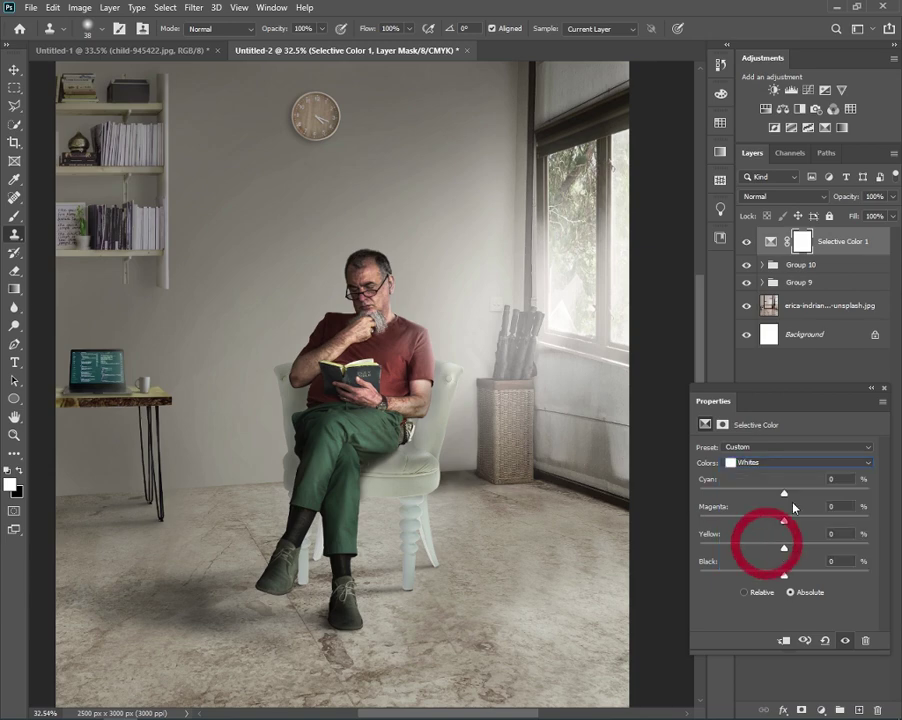
click(792, 493)
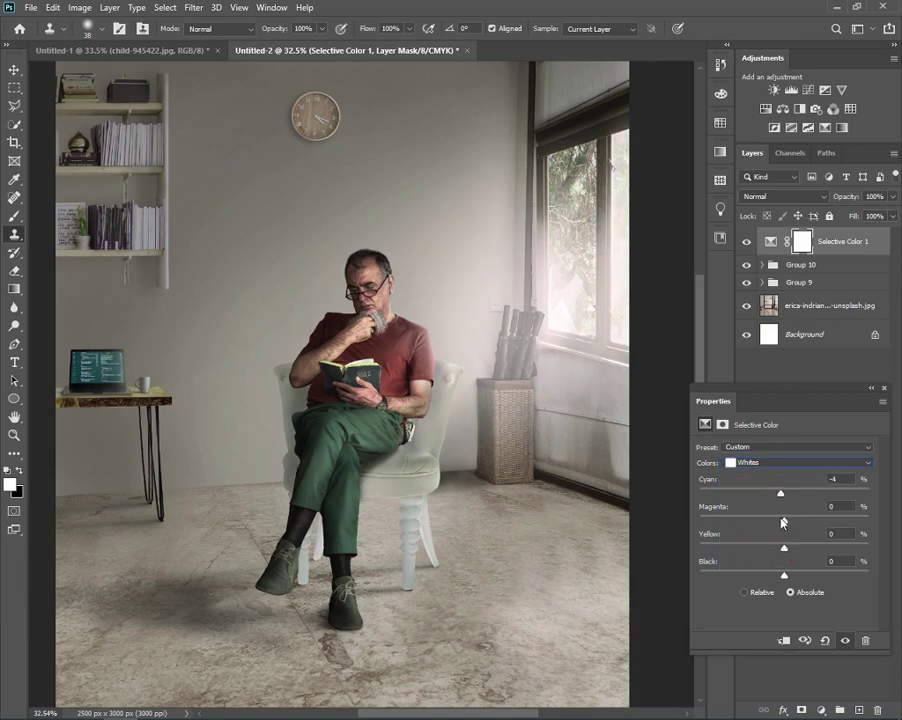
drag(781, 525, 782, 523)
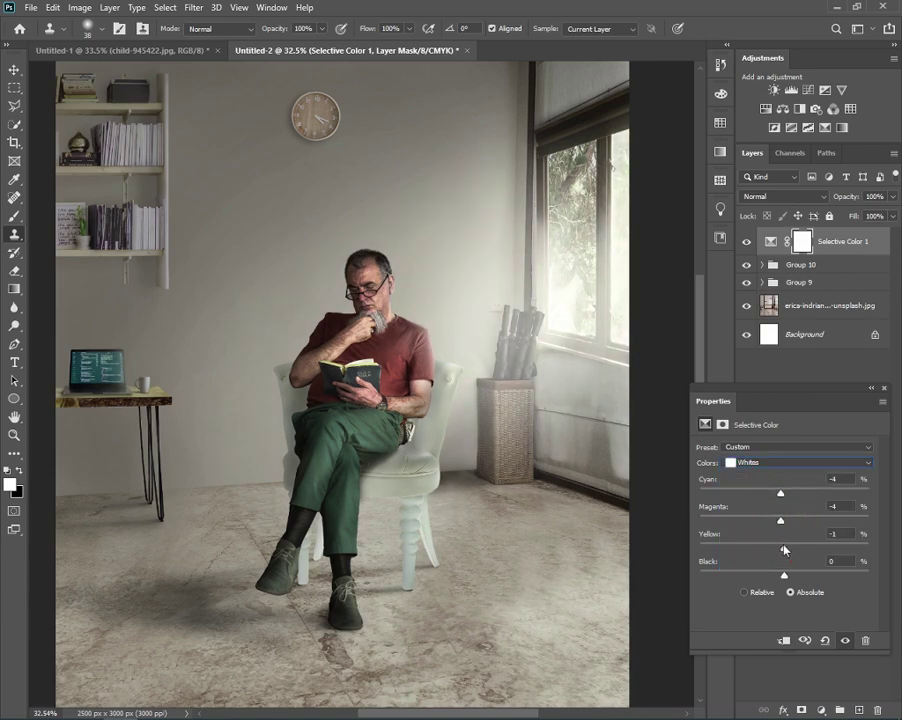
click(781, 576)
- Set Neutrals to Magenta +1, Black +4 and Blacks to Black -6, then dock the panel and compare
click(783, 462)
click(768, 552)
drag(785, 522, 786, 521)
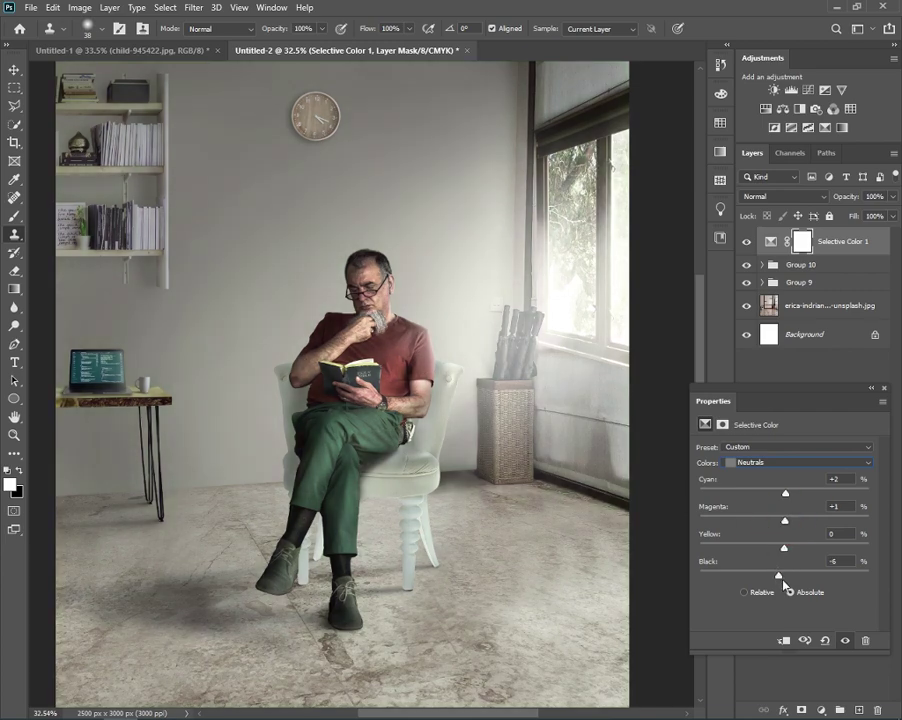
drag(784, 576, 789, 586)
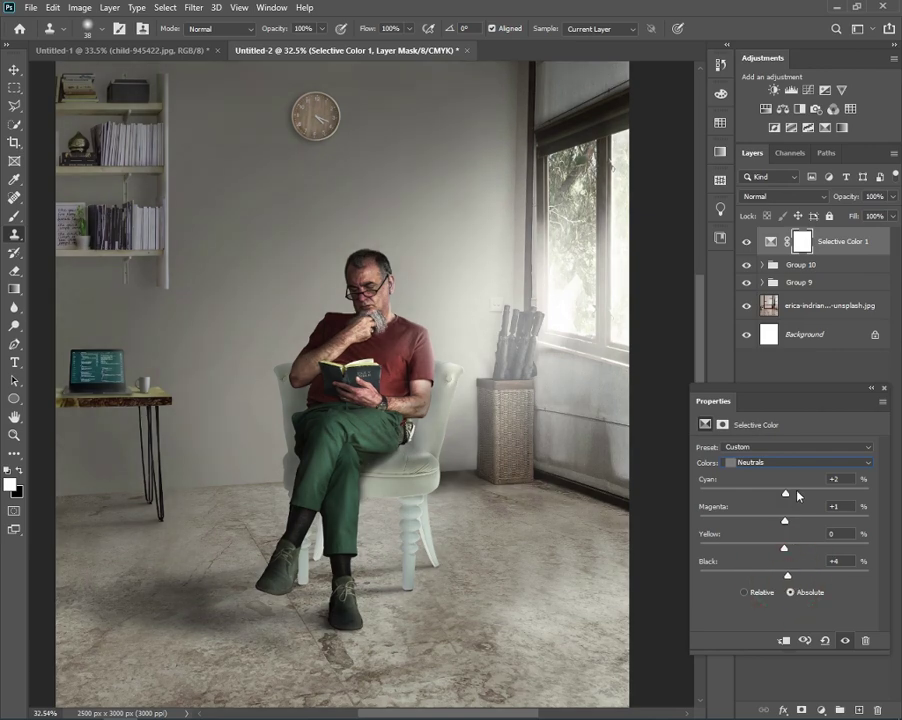
click(800, 462)
click(772, 553)
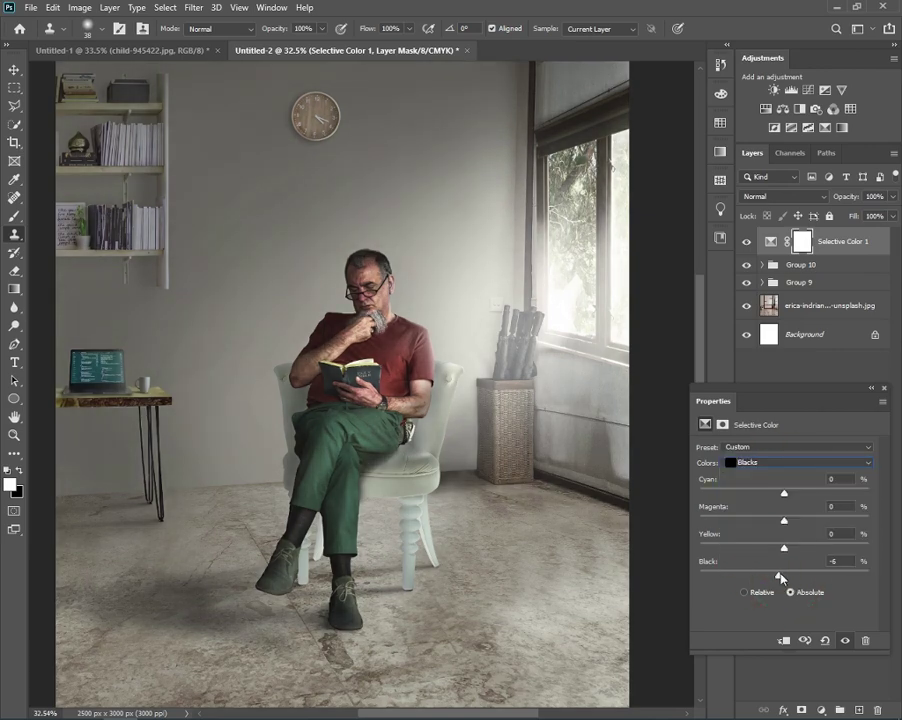
drag(785, 571, 780, 575)
drag(803, 398, 716, 262)
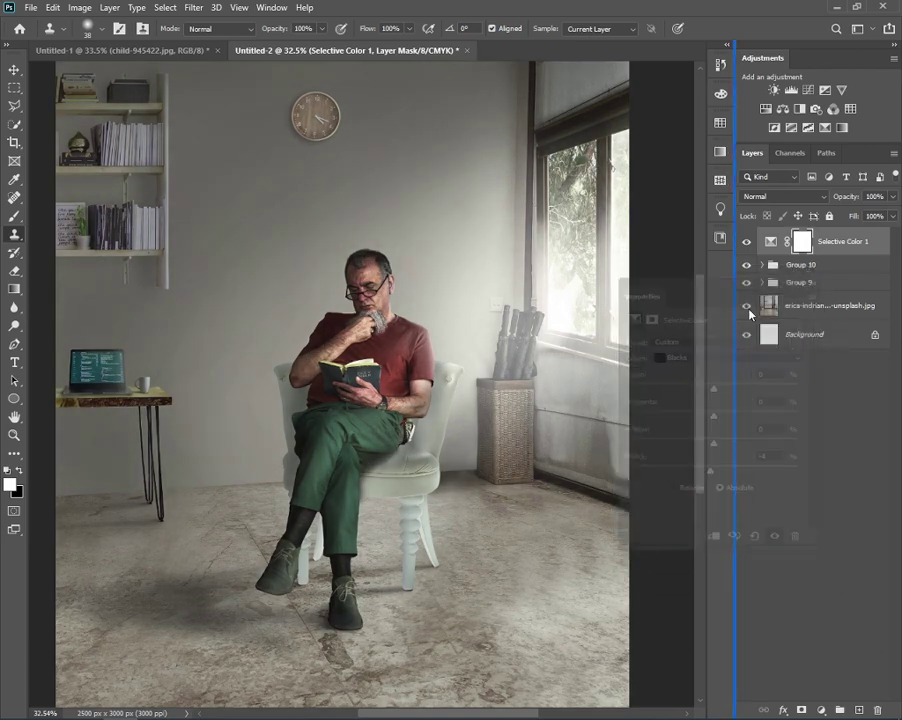
click(747, 244)
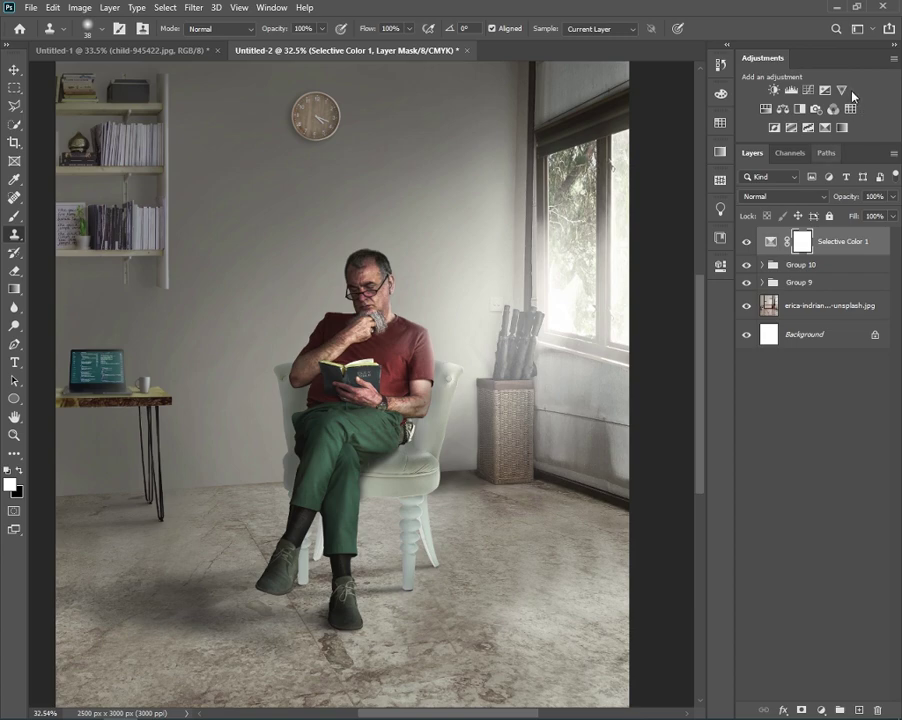
- Add a Gradient Map with its stops set to black 000000 and white ffffff
click(829, 127)
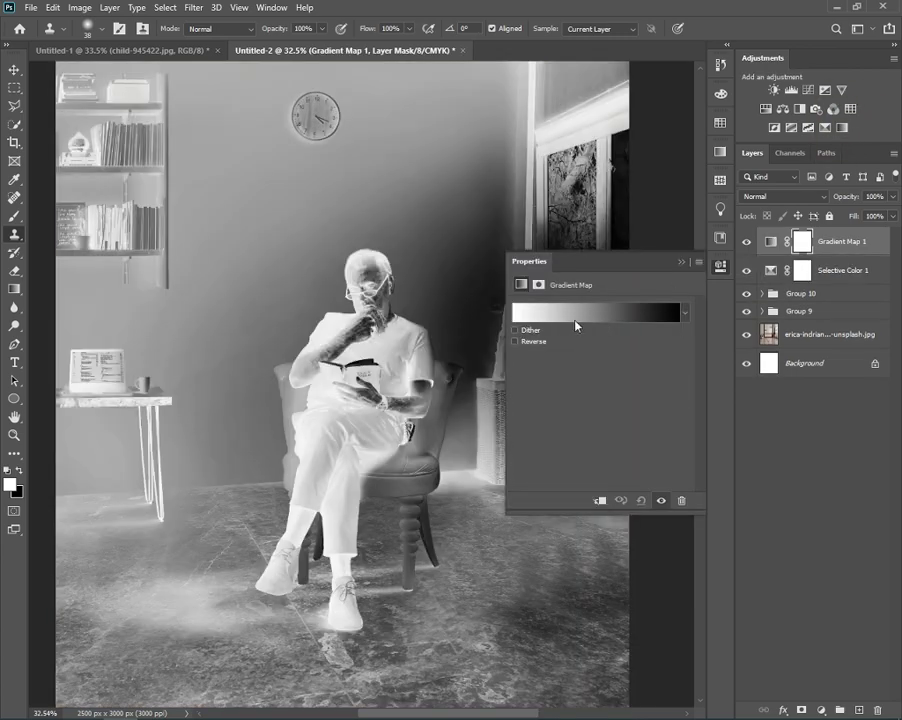
click(576, 316)
click(590, 430)
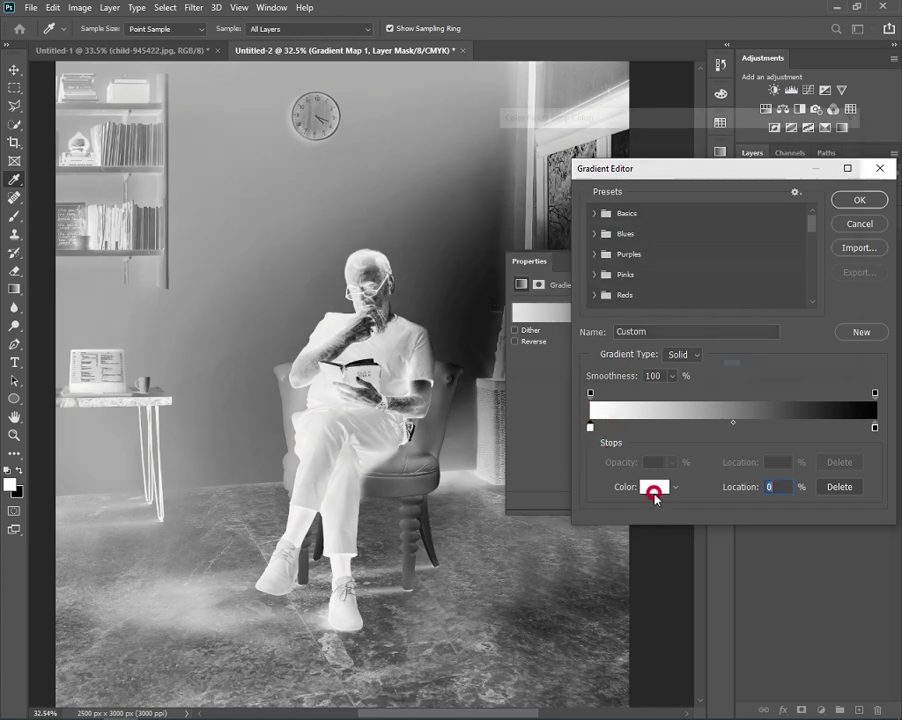
click(652, 487)
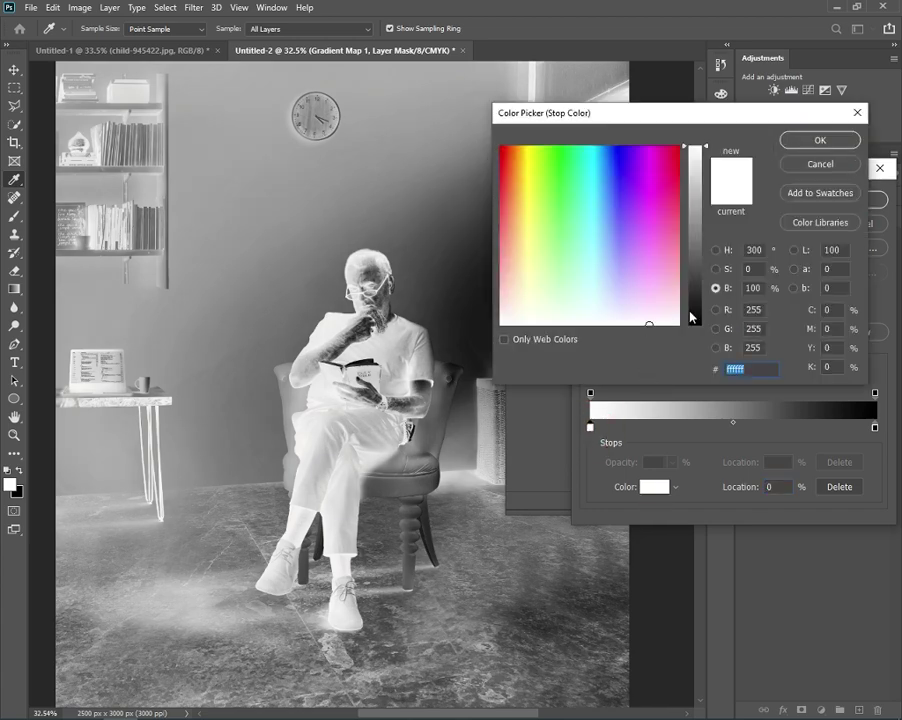
text(000000)
click(810, 141)
click(875, 427)
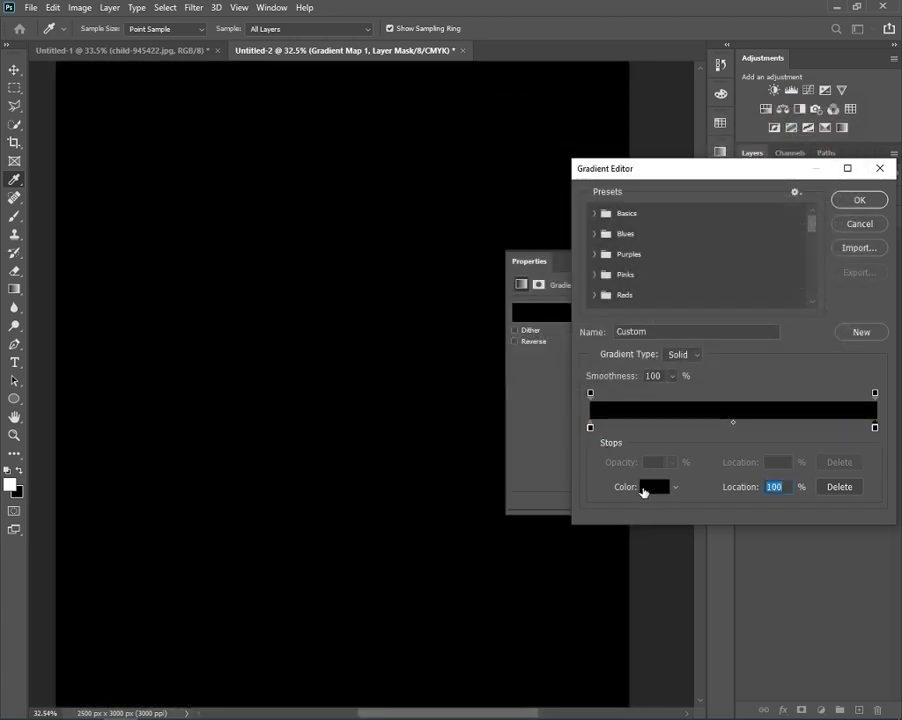
click(652, 487)
text(ffffff)
click(819, 140)
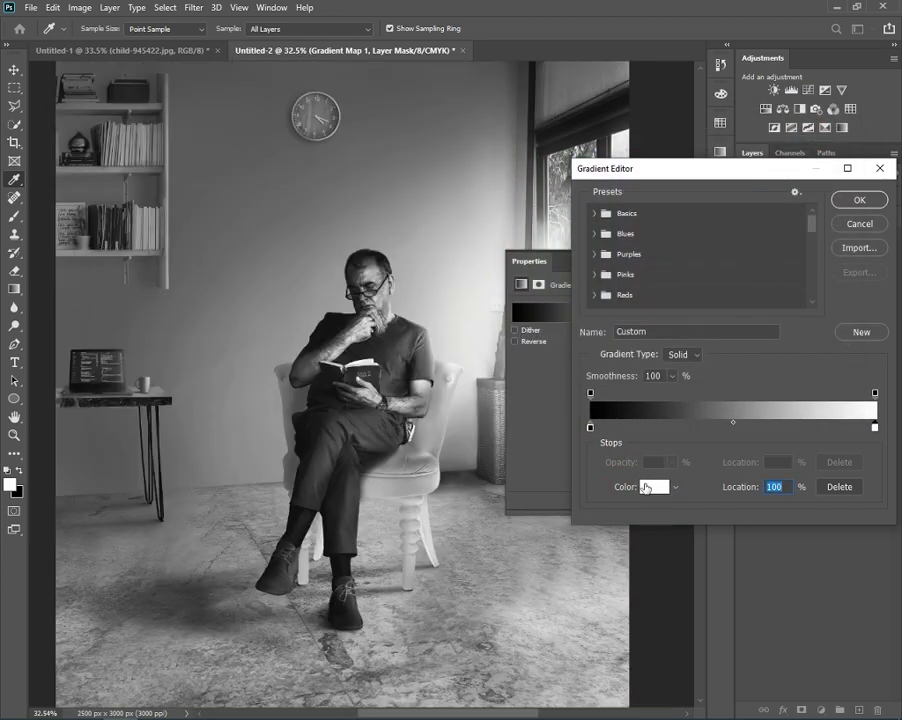
- Recolour the gradient stops to blue 0565bf and orange ff6c0a and confirm
click(590, 427)
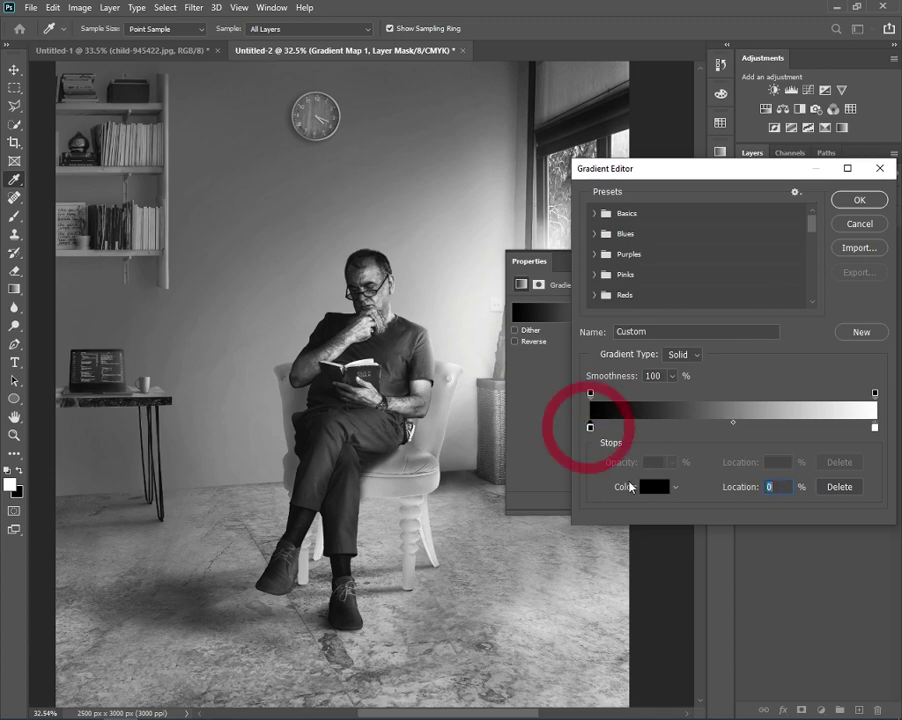
click(652, 487)
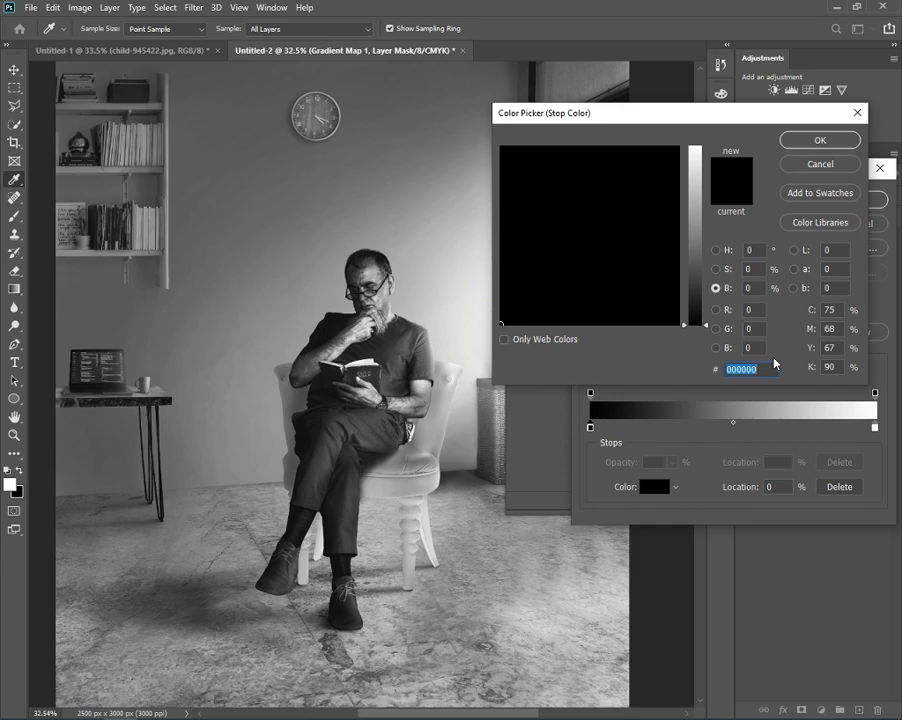
text(0)
text(565b)
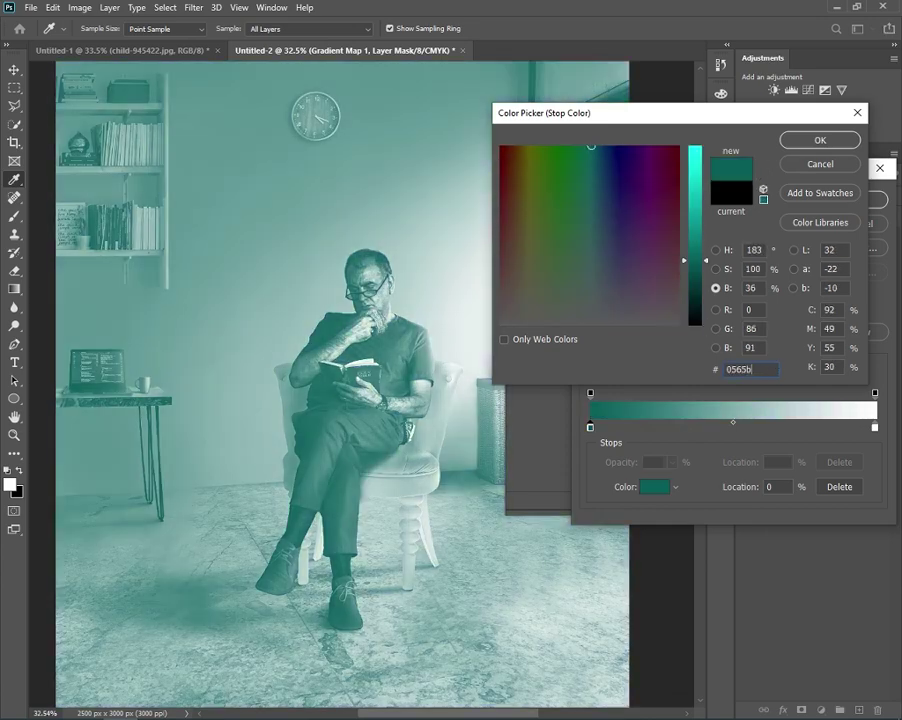
text(f)
click(815, 145)
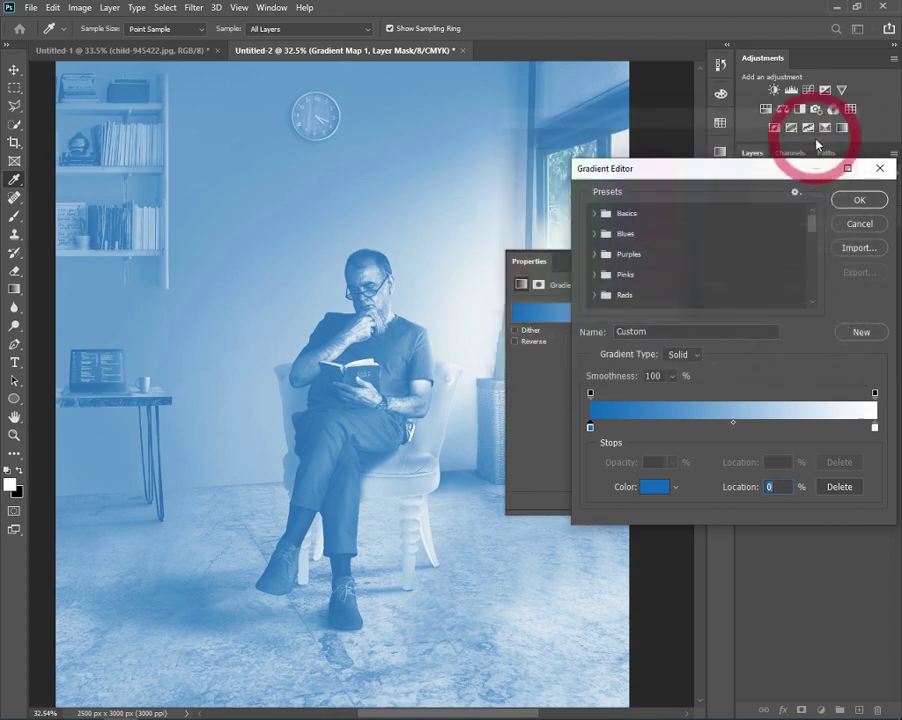
click(875, 427)
click(652, 487)
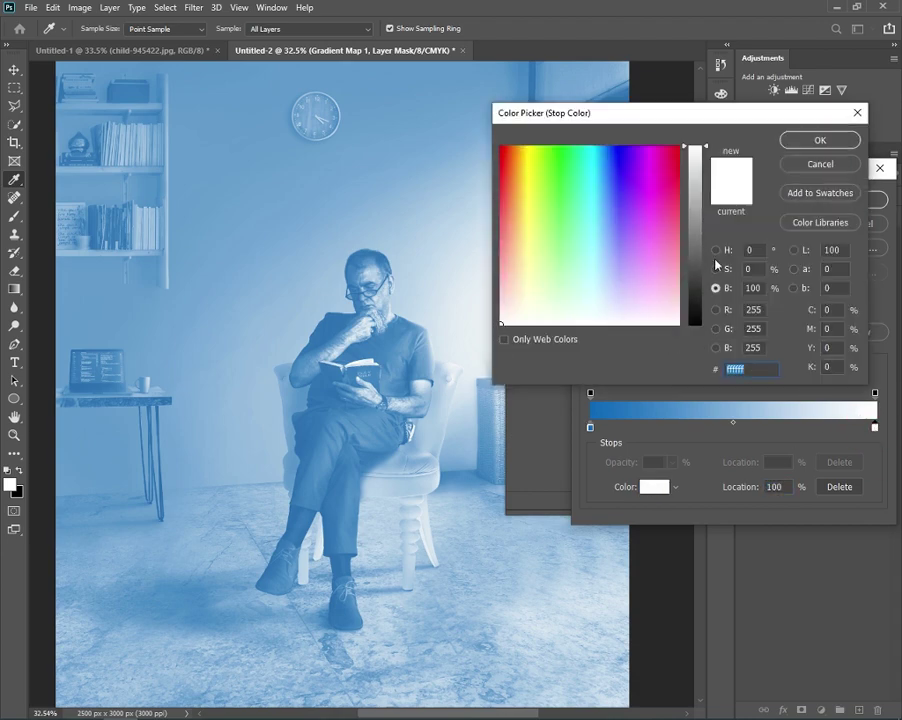
click(716, 251)
double_click(757, 368)
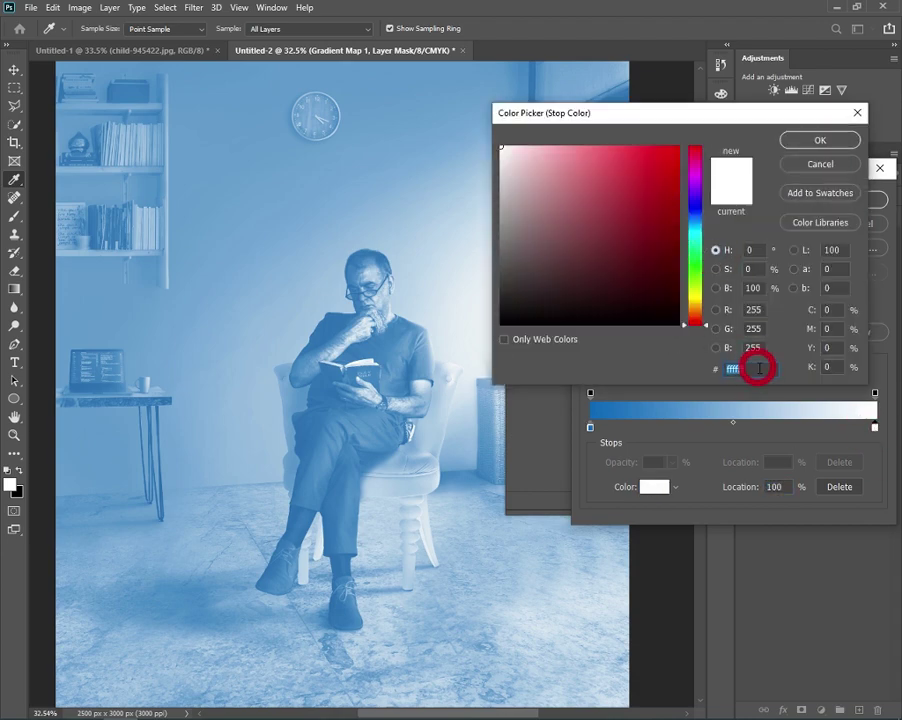
text(00ff6c)
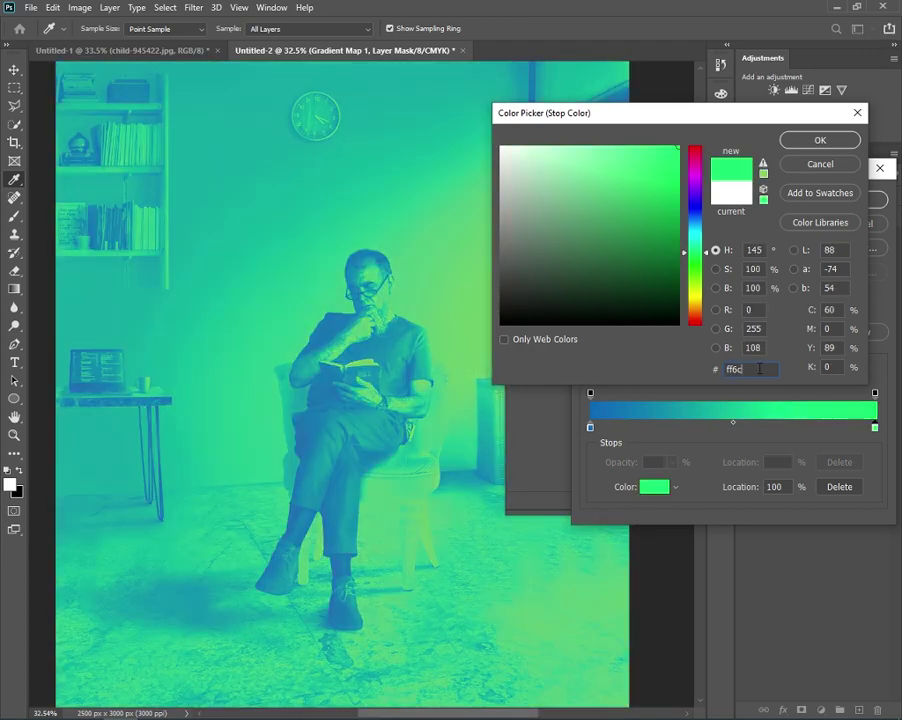
text(0a)
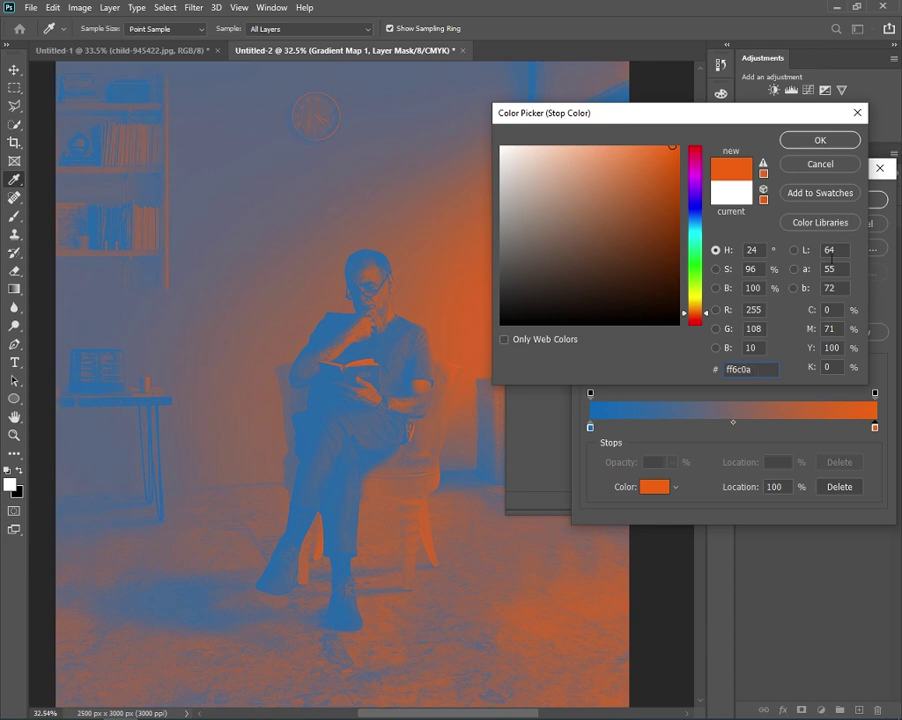
click(820, 140)
click(856, 199)
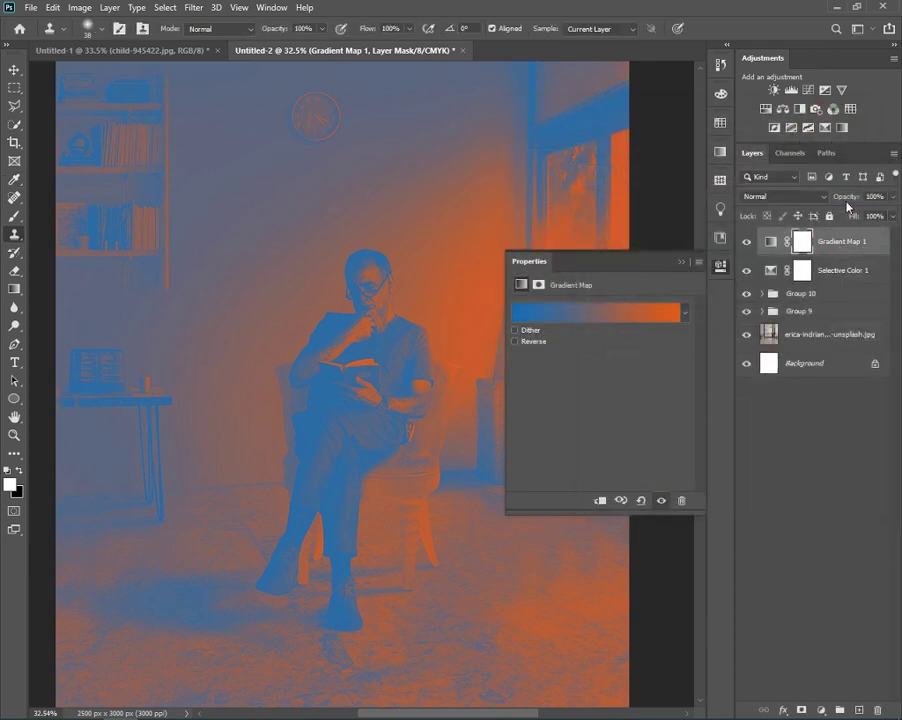
- Set the Gradient Map to Soft Light blend mode with lowered opacity
click(680, 263)
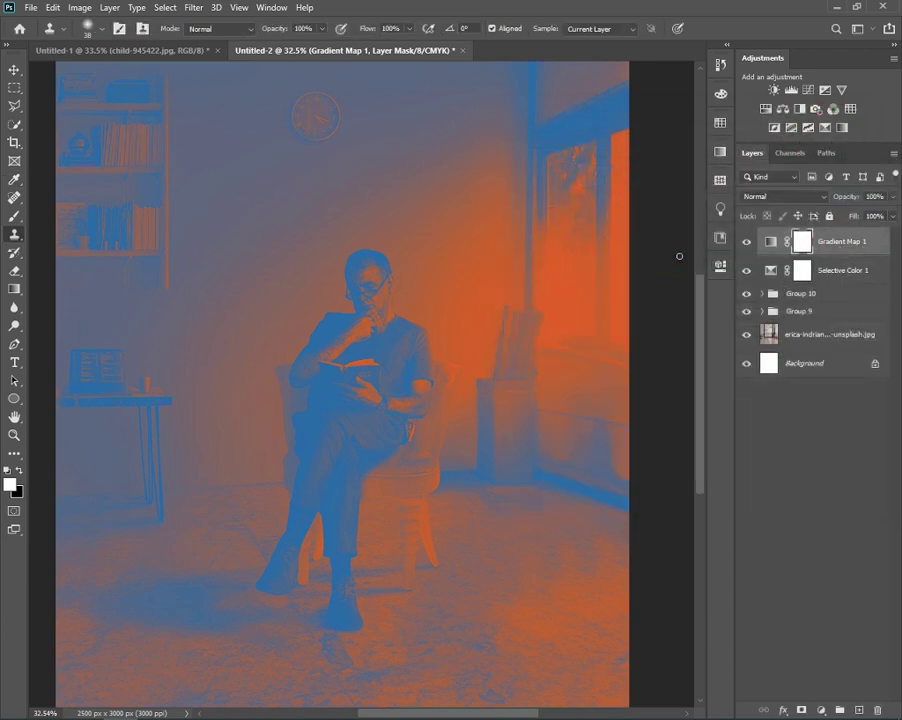
click(800, 196)
click(746, 378)
drag(890, 196, 870, 215)
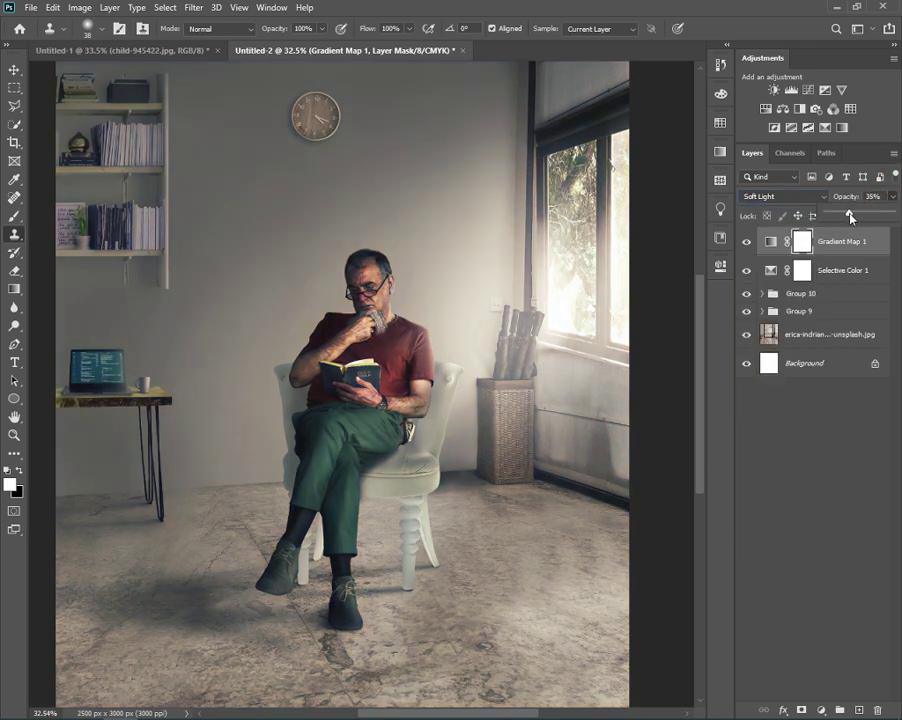
drag(858, 217, 858, 217)
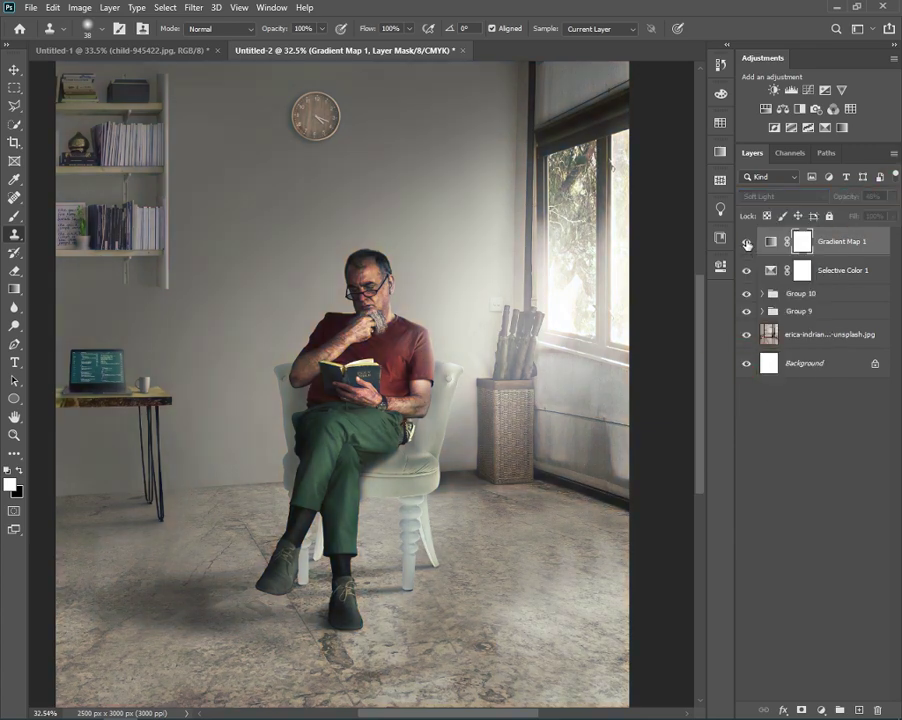
- Add a Vibrance -16 layer and group the three adjustment layers into Group 11
click(841, 90)
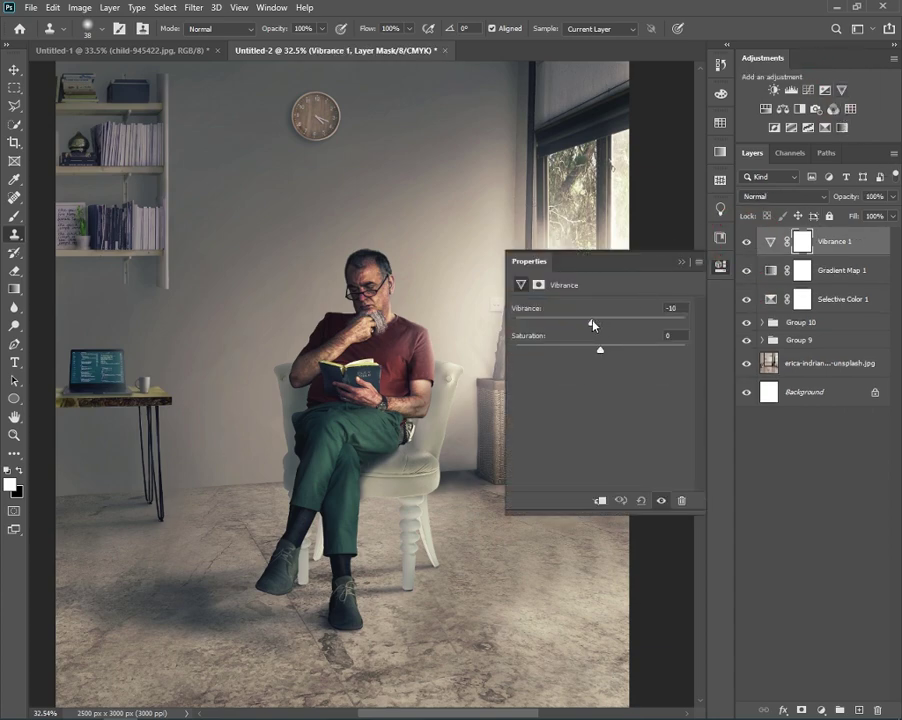
drag(597, 322, 592, 318)
click(681, 261)
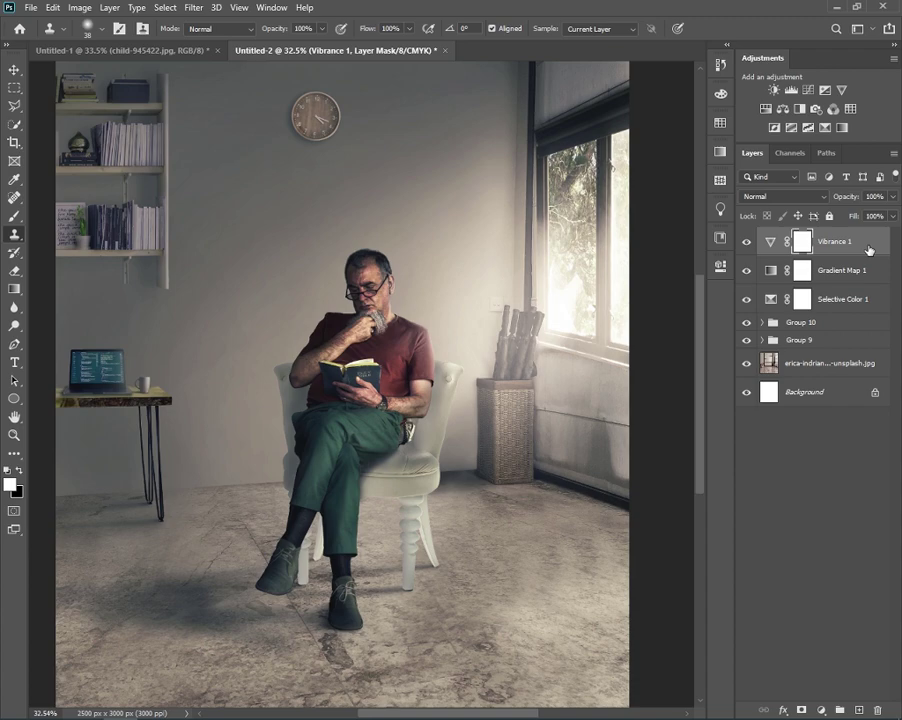
shift+click(858, 302)
key(ctrl+g)
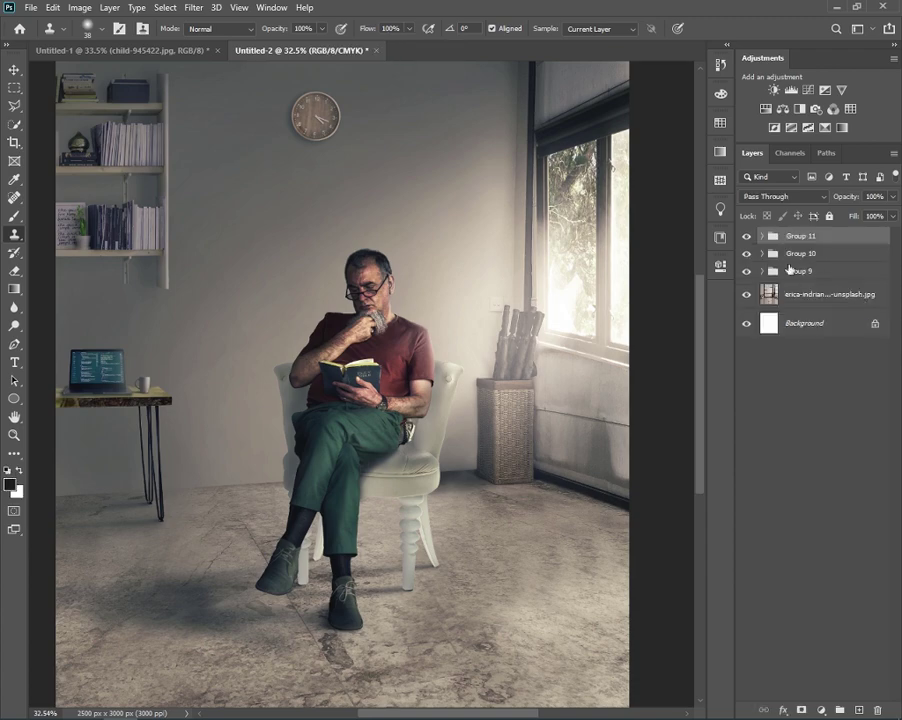
click(745, 238)
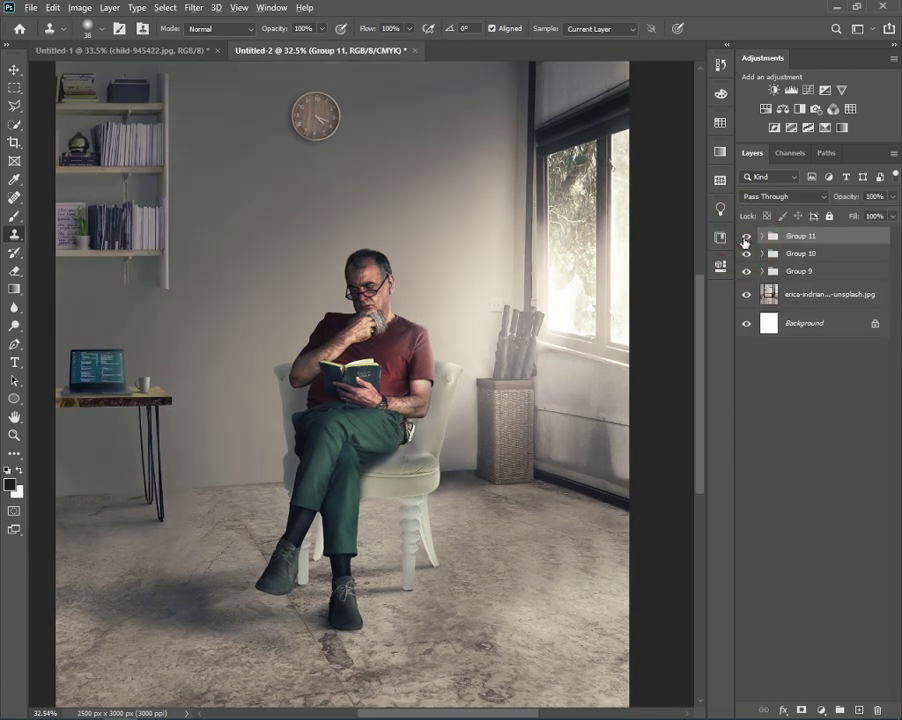
- Stamp all visible content into Layer 37 and convert it to a smart object
key(ctrl+shift+alt+n)
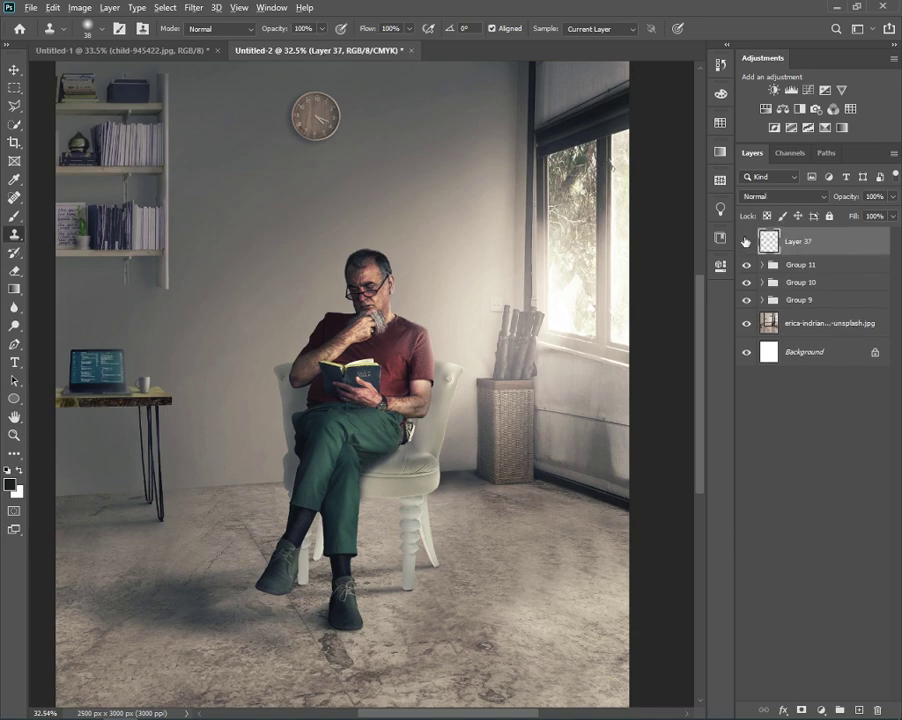
key(ctrl+shift+alt+e)
right_click(800, 241)
click(735, 322)
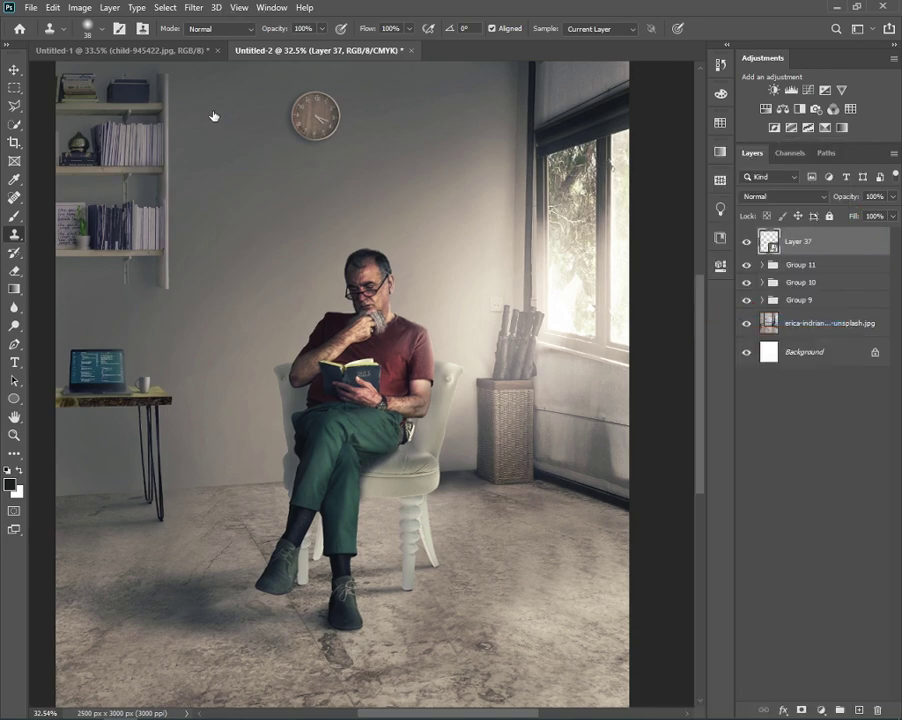
click(192, 7)
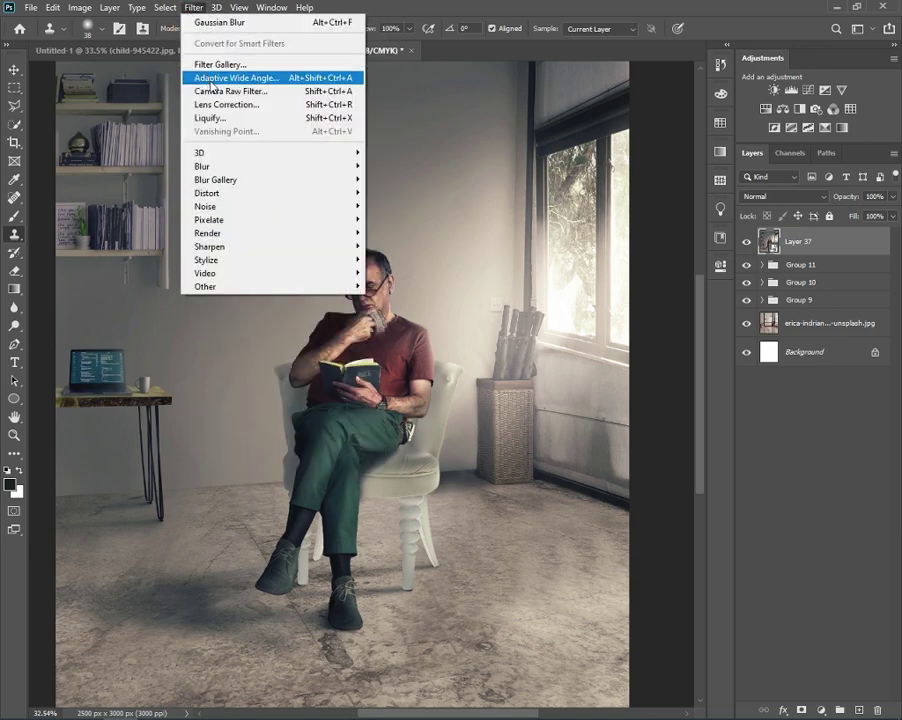
- In Camera Raw's Basic panel, add contrast, keep temperature at 0 and set Blacks to -16
click(220, 91)
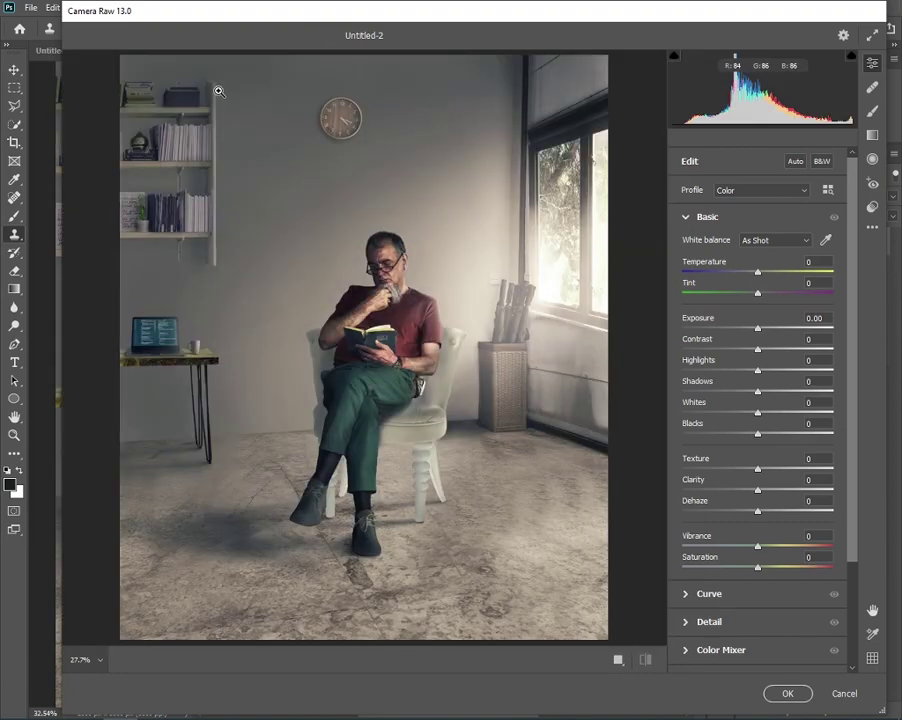
drag(757, 272, 761, 292)
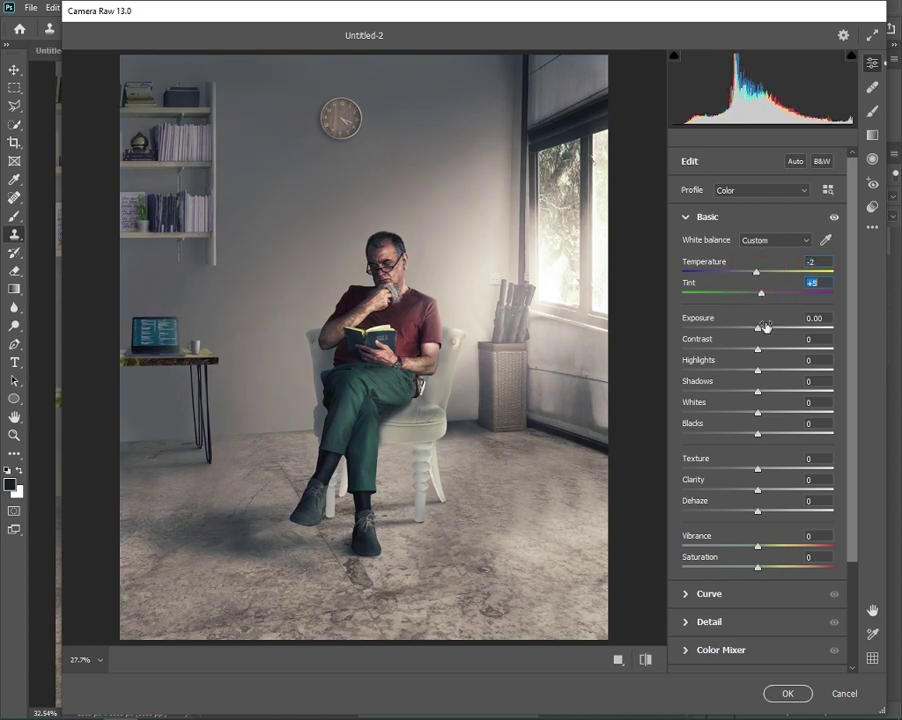
mouse_move(757, 349)
mouse_down()
mouse_move(762, 391)
mouse_move(742, 434)
mouse_up()
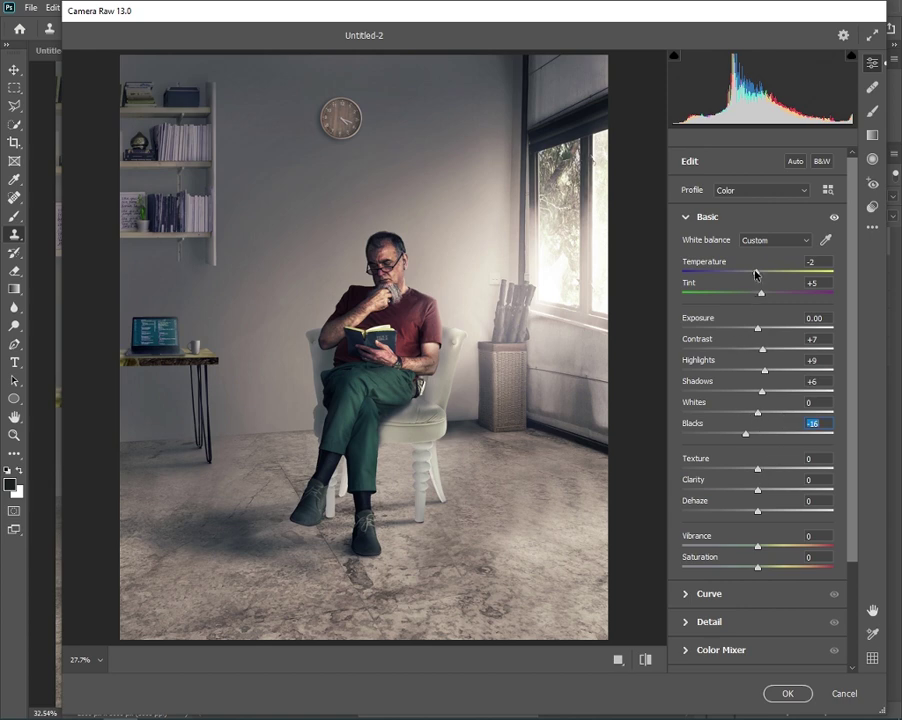
drag(755, 271, 759, 272)
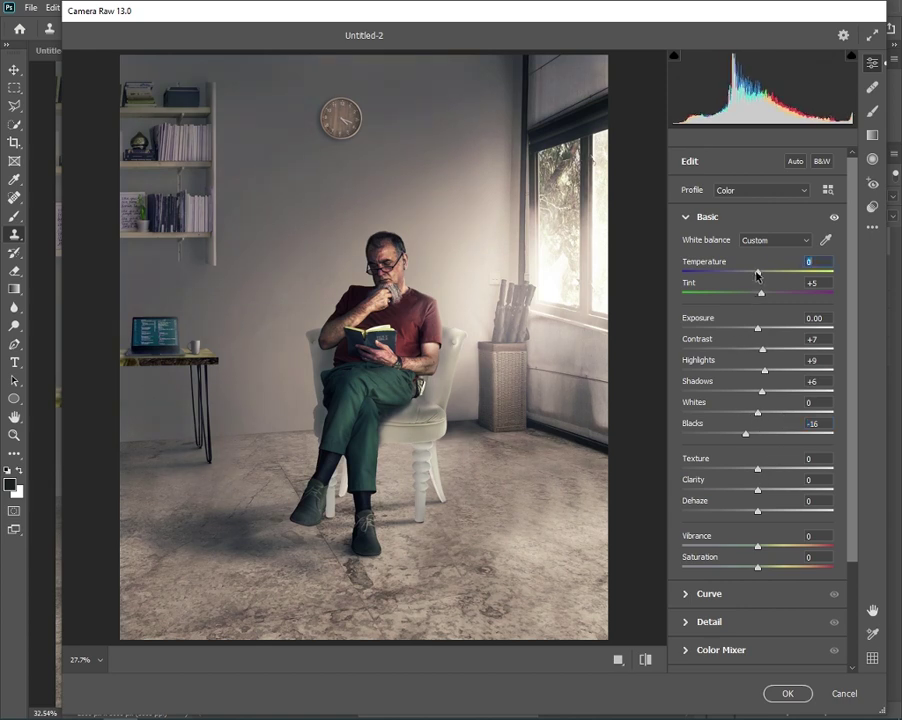
double_click(757, 271)
drag(757, 546, 763, 546)
- Lift the Shadows on the tone curve to +14
scroll(745, 450, down, 1)
scroll(740, 390, down, 3)
scroll(740, 386, up, 4)
click(685, 594)
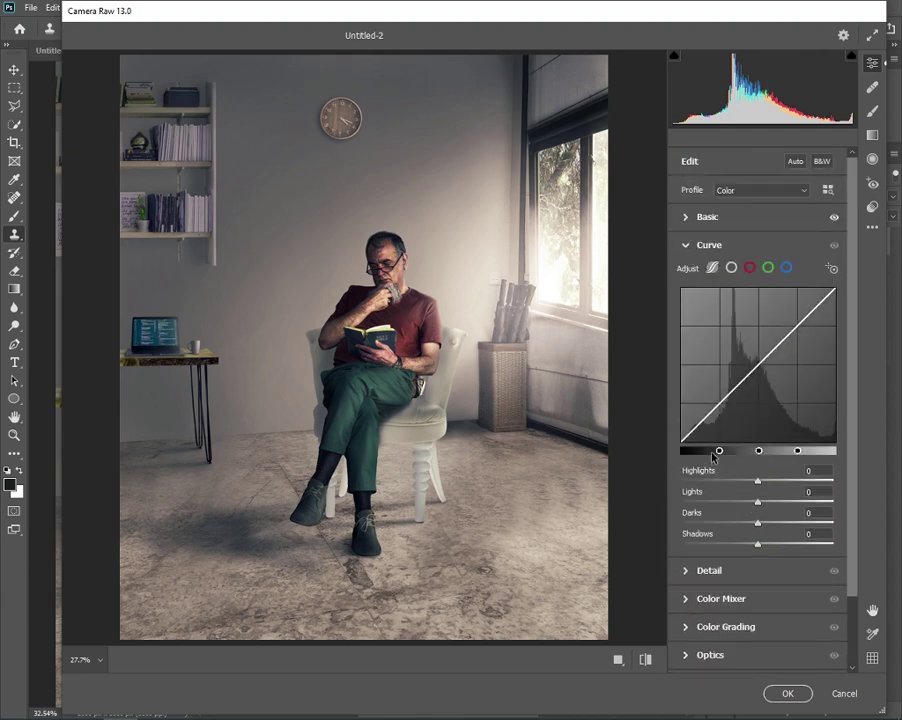
drag(705, 418, 714, 400)
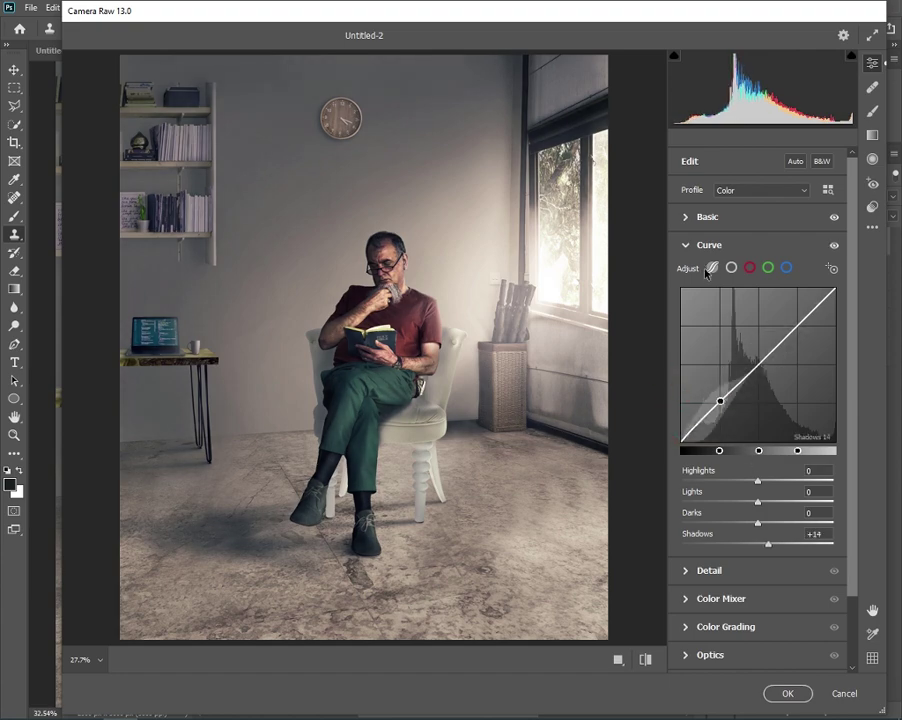
click(686, 246)
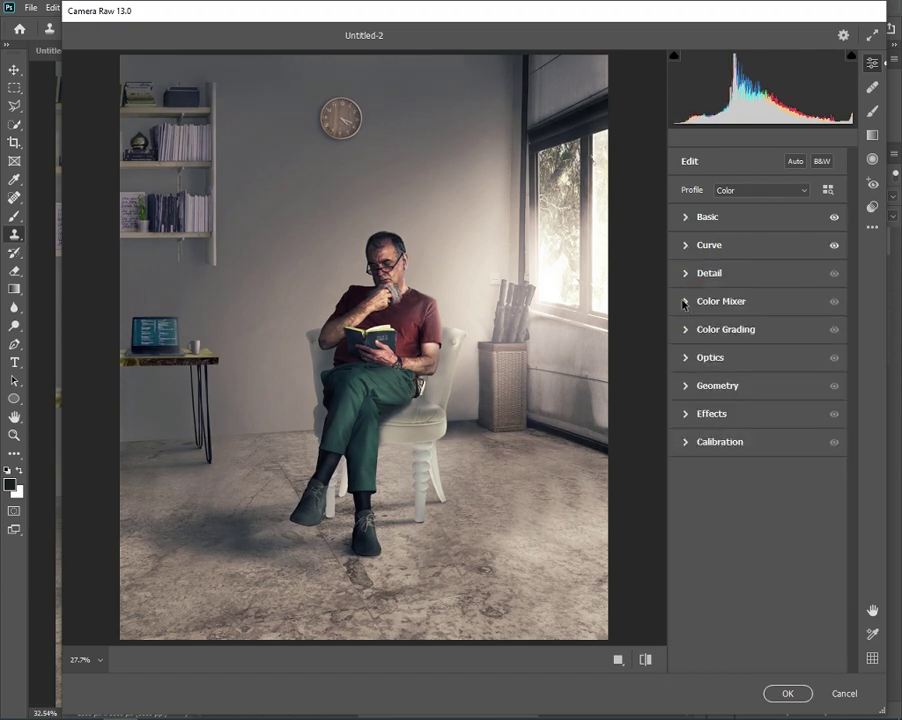
- In Color Grading, tint the shadows blue and the highlights warm orange
click(686, 301)
click(686, 301)
click(686, 330)
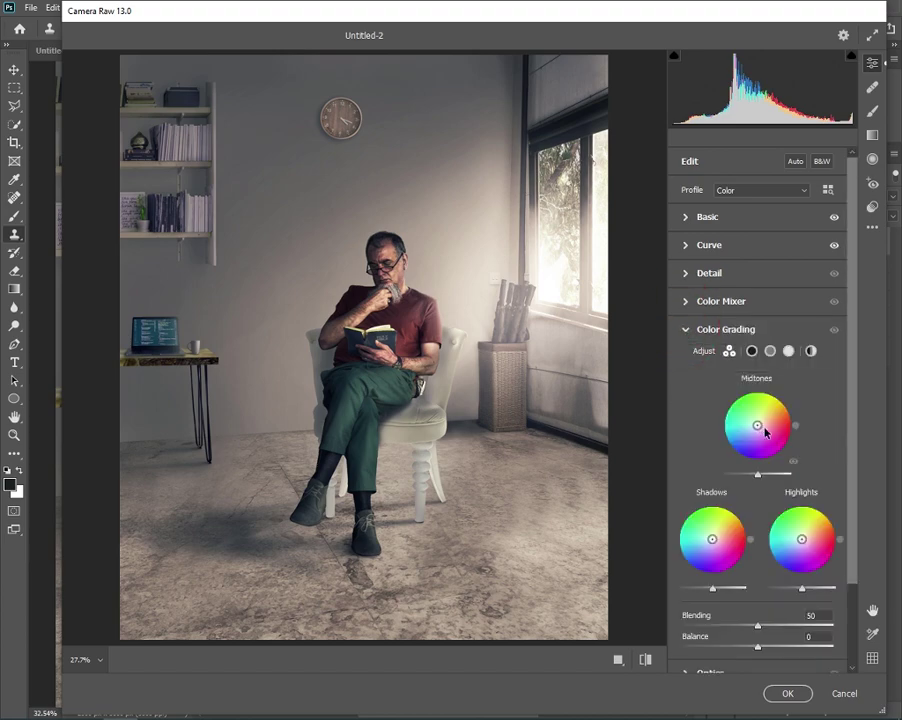
mouse_move(757, 425)
mouse_down()
mouse_move(740, 428)
mouse_move(738, 409)
mouse_move(785, 438)
mouse_up()
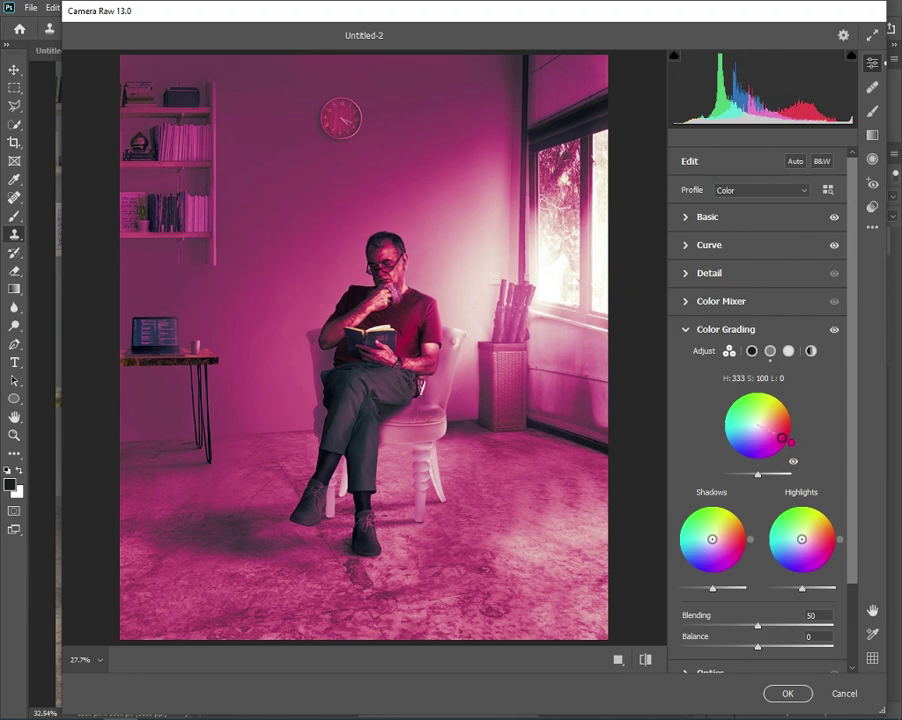
double_click(785, 438)
mouse_move(712, 539)
mouse_down()
mouse_move(694, 555)
mouse_move(708, 546)
mouse_up()
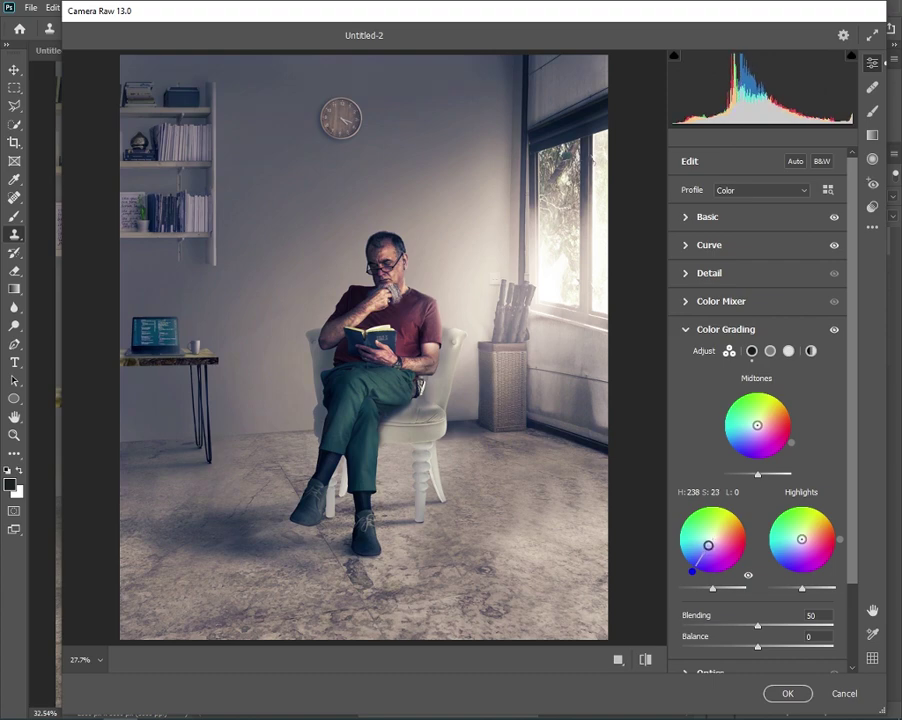
mouse_move(801, 539)
mouse_down()
mouse_move(805, 530)
mouse_move(789, 524)
mouse_move(812, 560)
mouse_move(805, 530)
mouse_move(814, 538)
mouse_move(805, 537)
mouse_up()
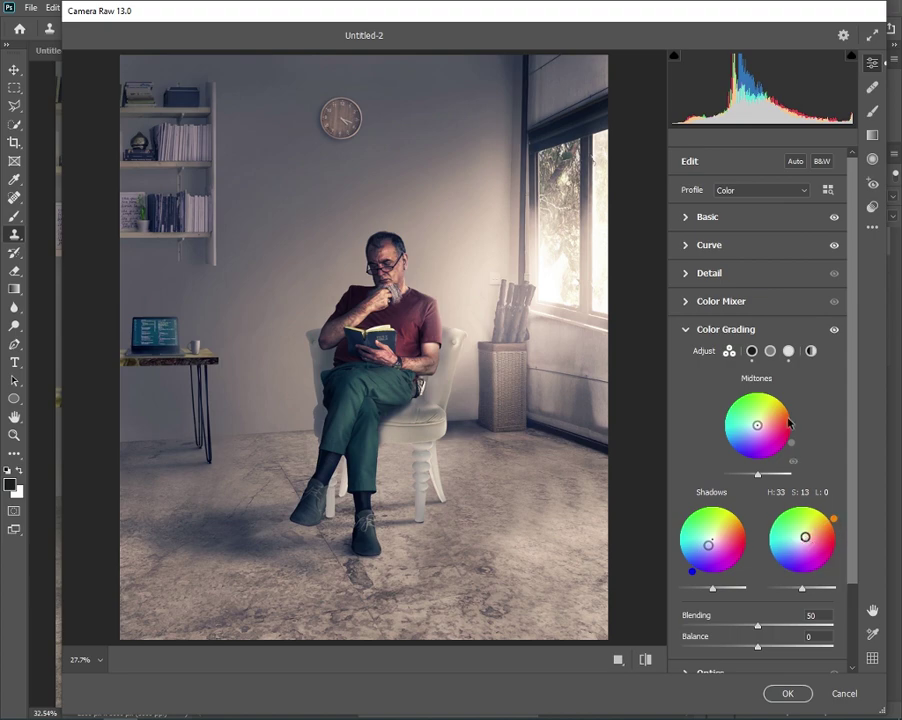
- Set the midtones to a faint yellow (hue 63, saturation 17) and apply the Camera Raw filter
drag(757, 425, 755, 402)
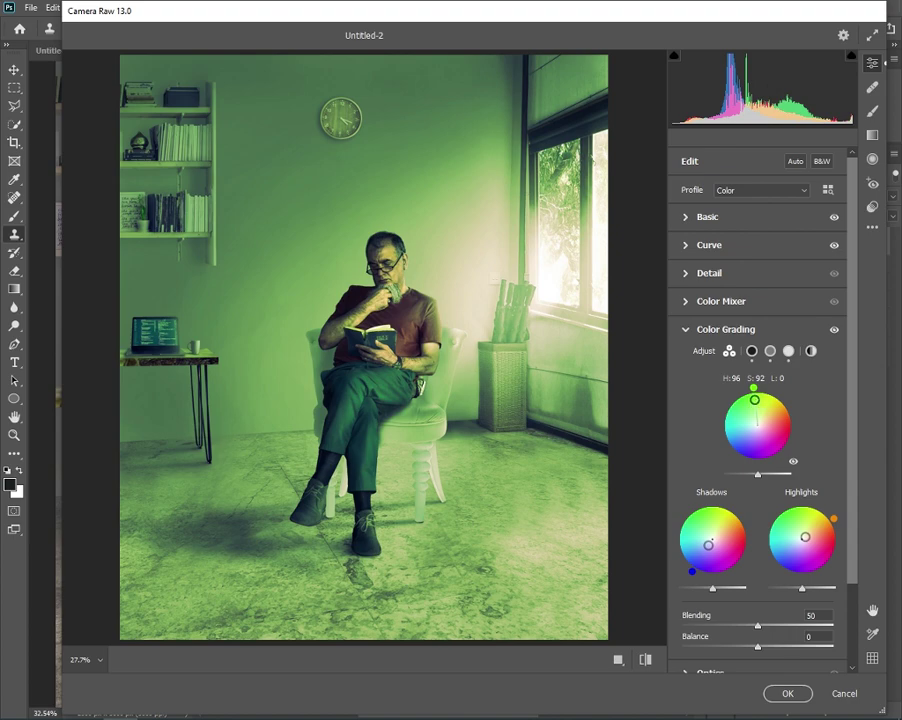
mouse_move(756, 403)
mouse_down()
mouse_move(779, 409)
mouse_move(759, 420)
mouse_up()
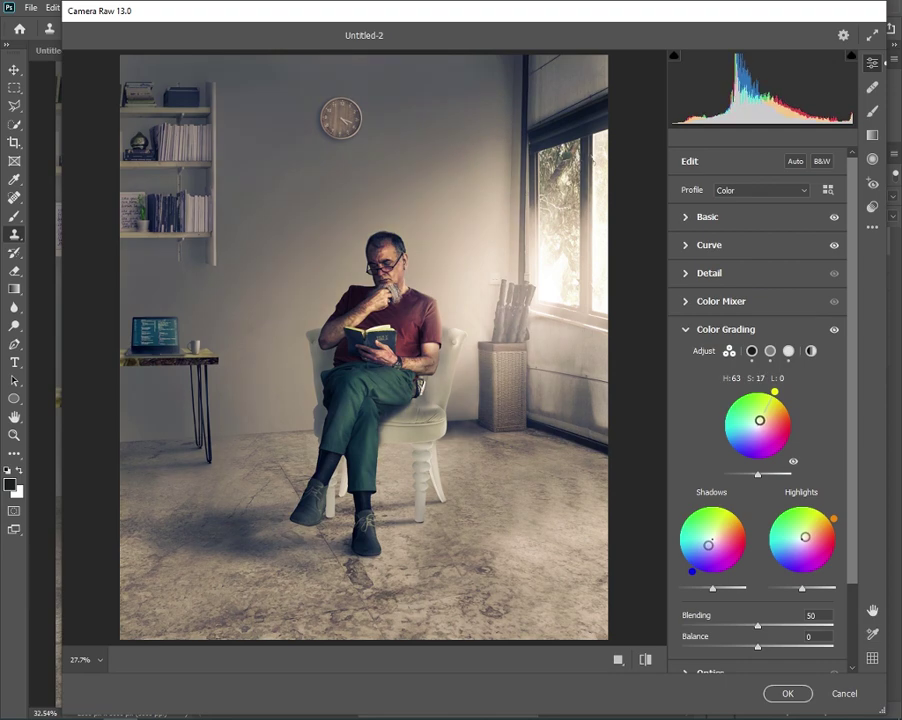
scroll(788, 438, down, 1)
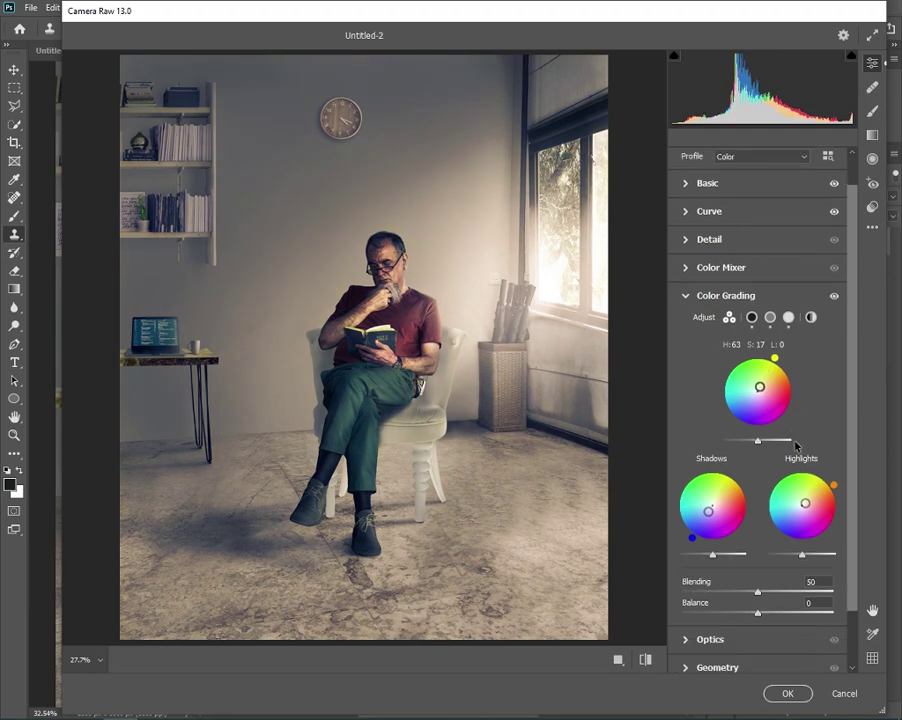
click(680, 298)
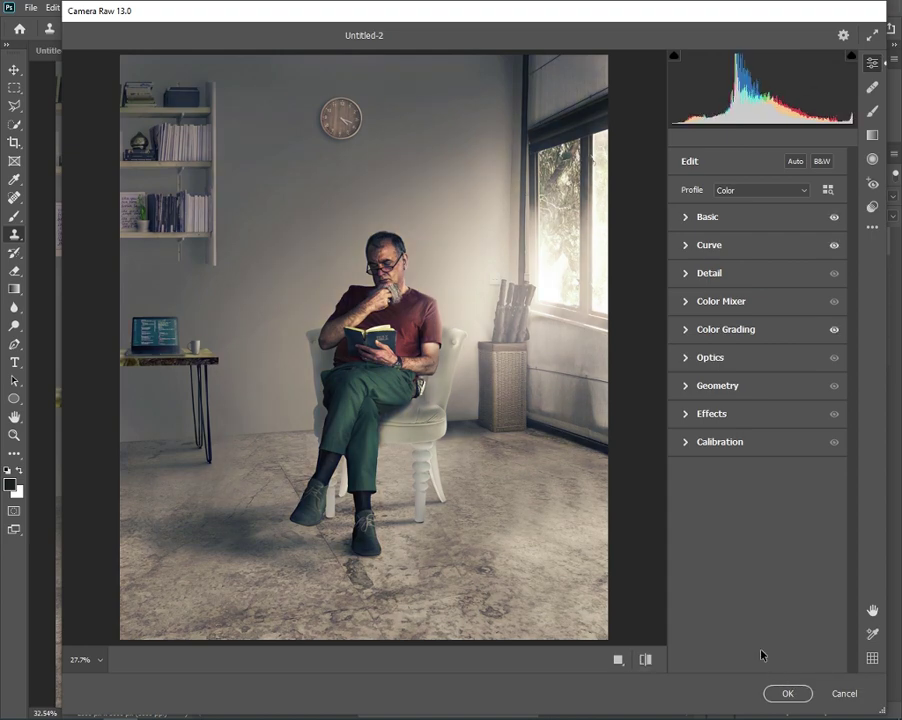
click(788, 692)
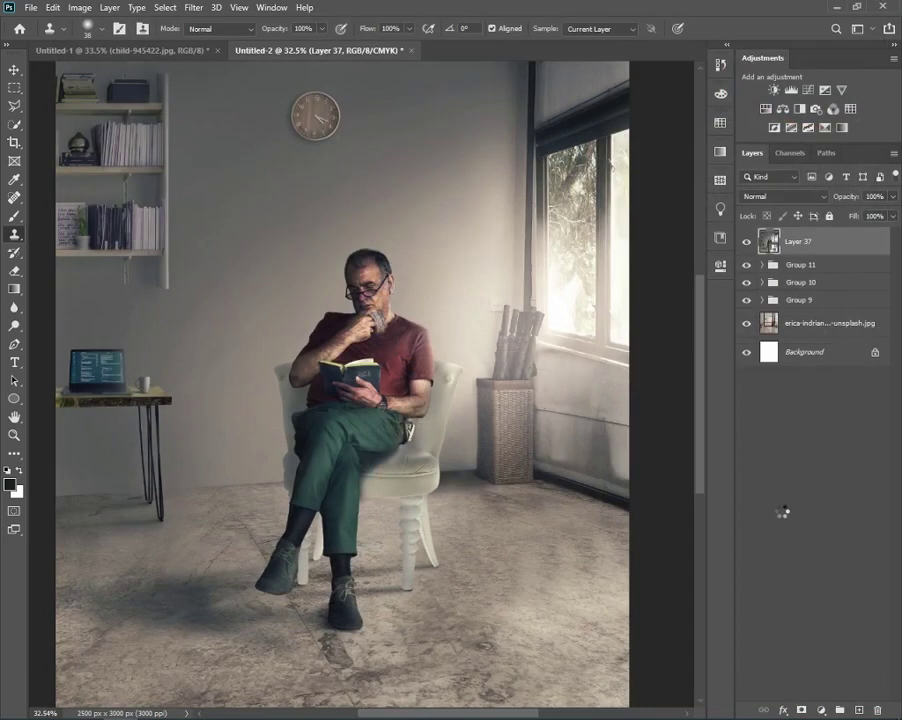